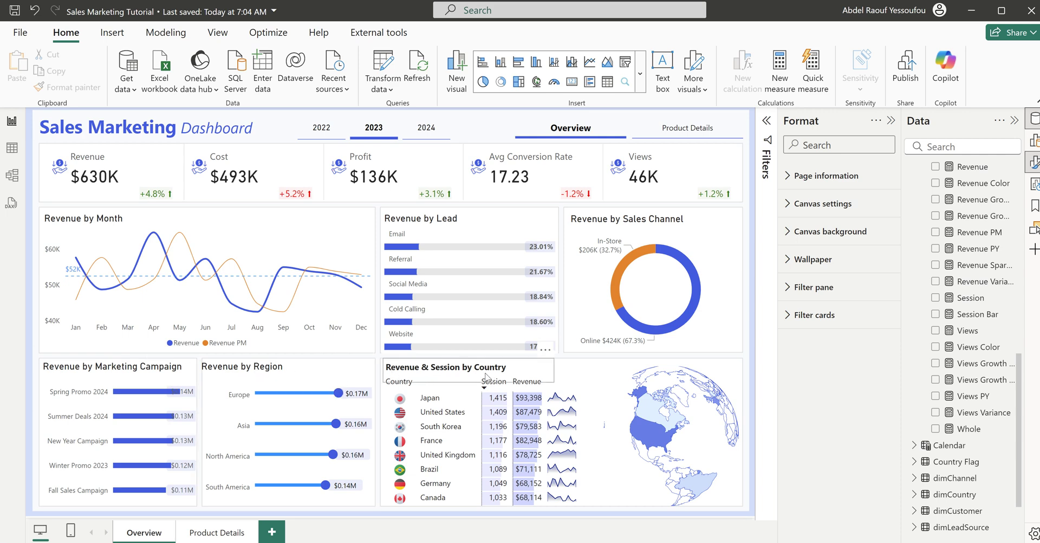
Step: Review the finished dashboard's Product Details page and return to its Overview page
left_click(217, 533)
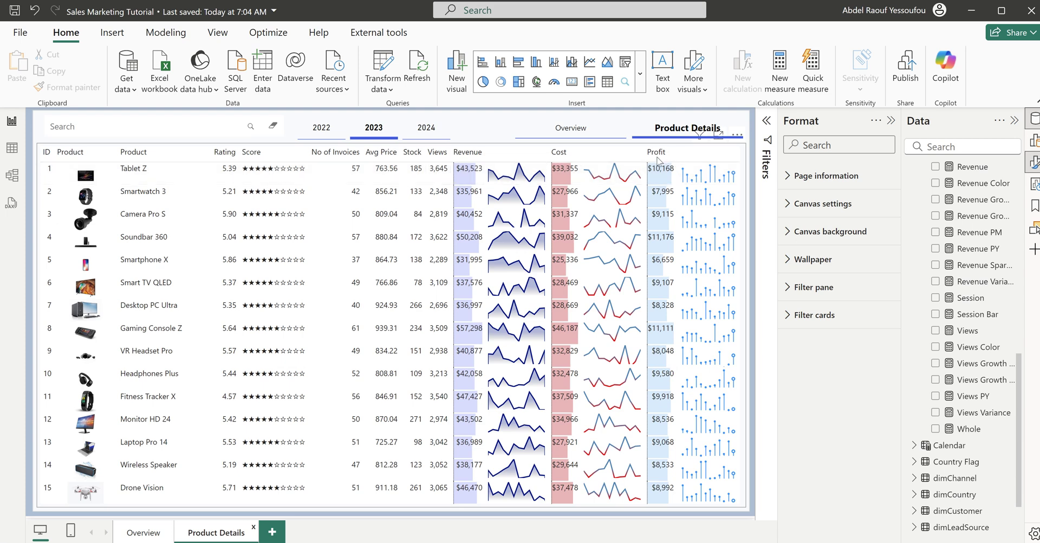
left_click(135, 533)
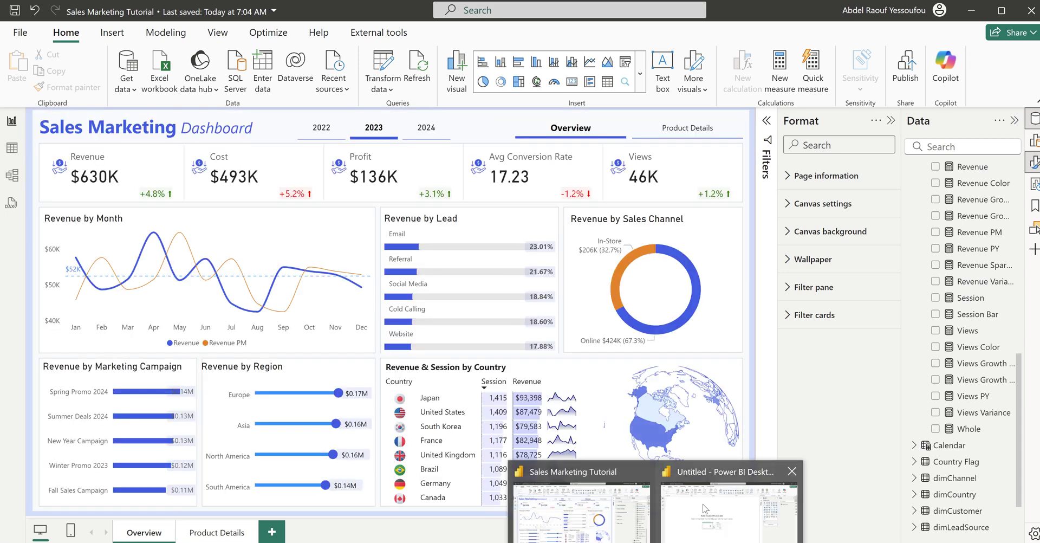
Step: Switch to the untitled Power BI report and open its sales_data table in the Power Query Editor
left_click(705, 508)
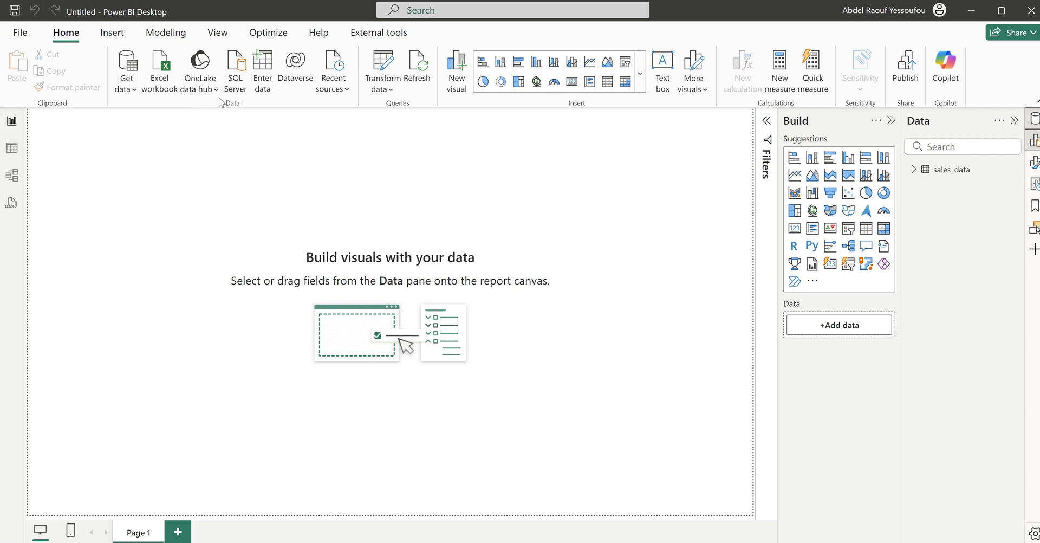
left_click(386, 67)
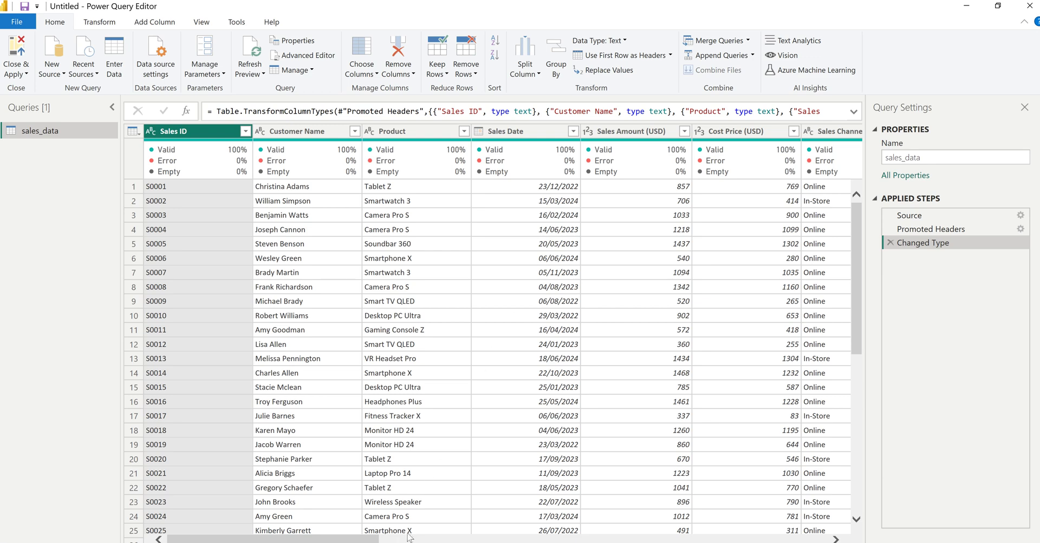
mouse_move(358, 539)
left_mouse_down()
mouse_move(482, 539)
mouse_move(357, 539)
left_mouse_up()
Step: Duplicate the sales_data query and rename the copy dimCustomer
right_click(43, 134)
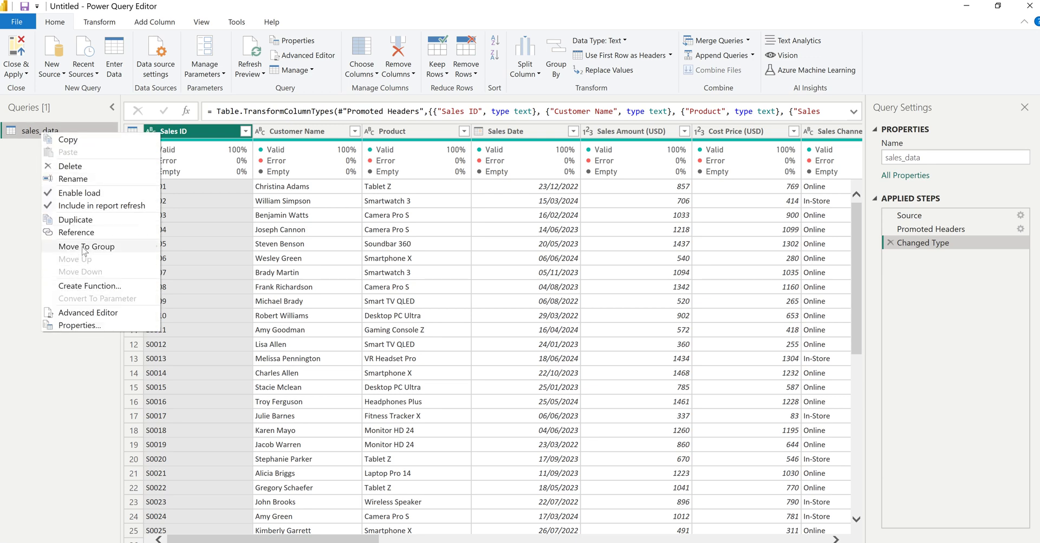
left_click(84, 221)
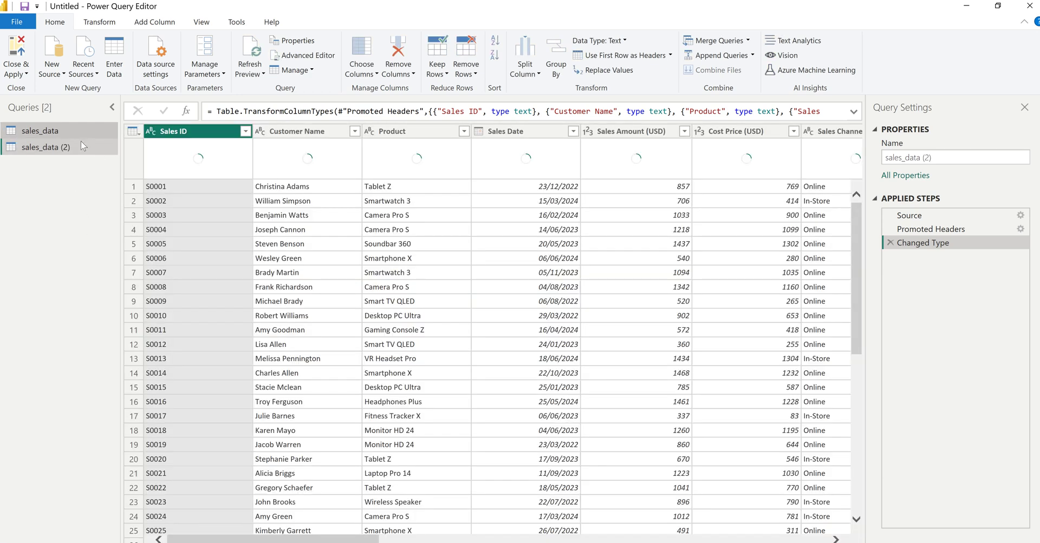
double_click(52, 147)
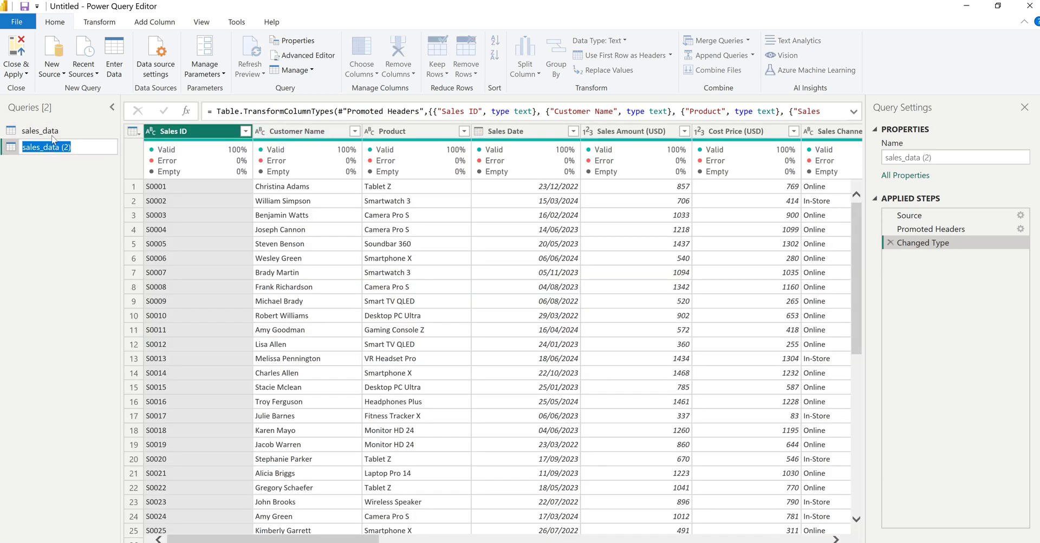
type("dimCustomer")
key("Return")
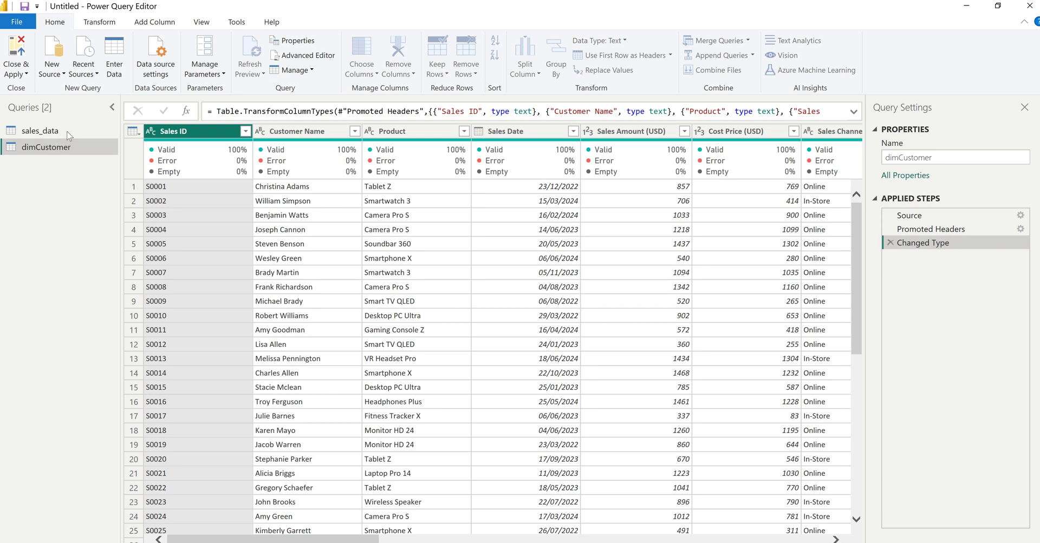
Step: Keep only the Customer Name column in dimCustomer and remove its duplicate values
left_click(311, 136)
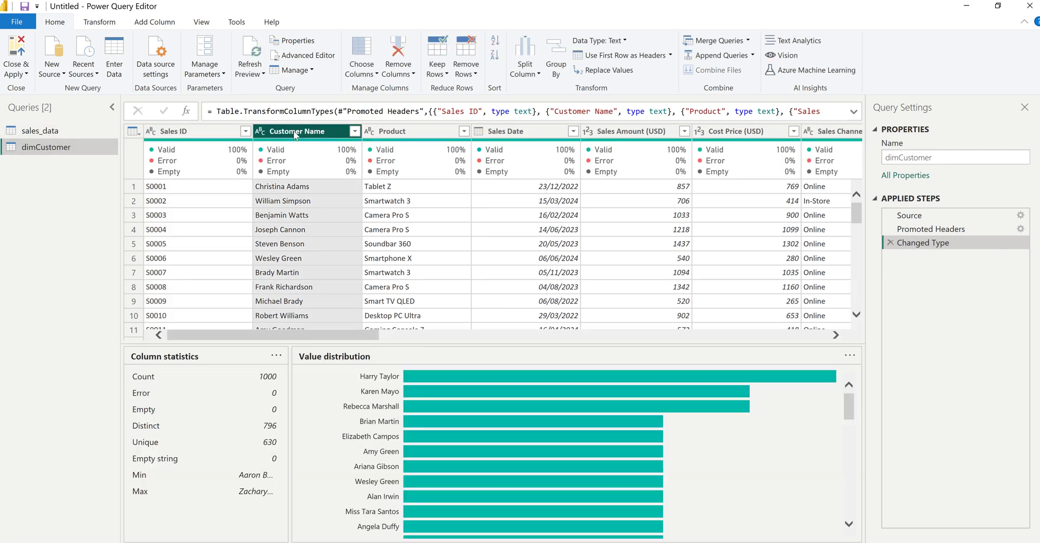
right_click(295, 135)
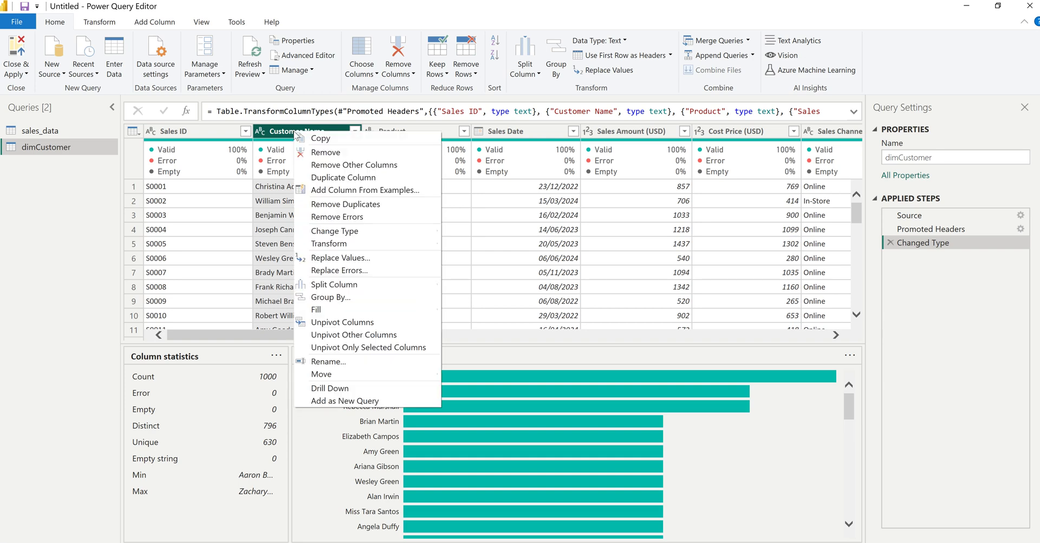
left_click(333, 165)
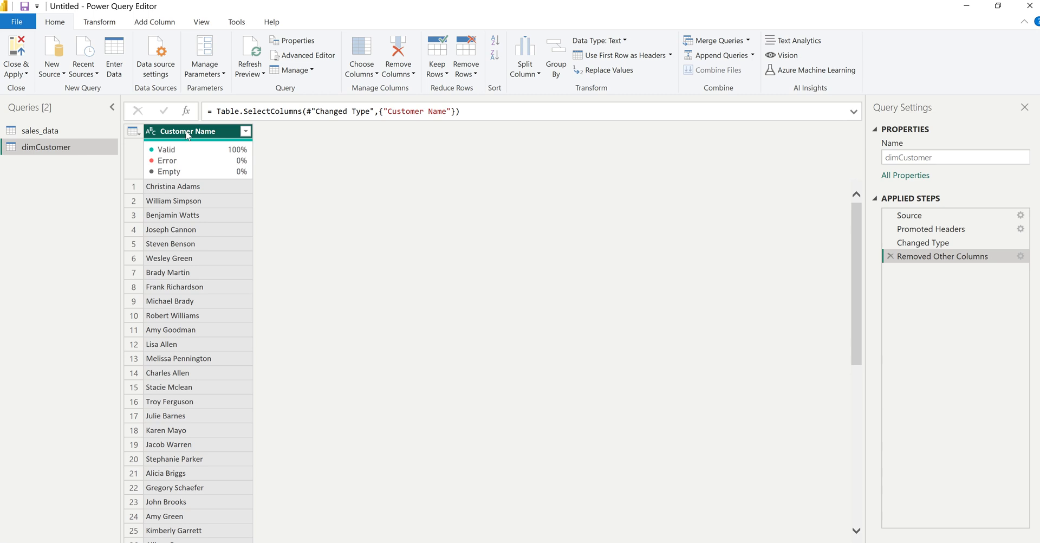
right_click(187, 134)
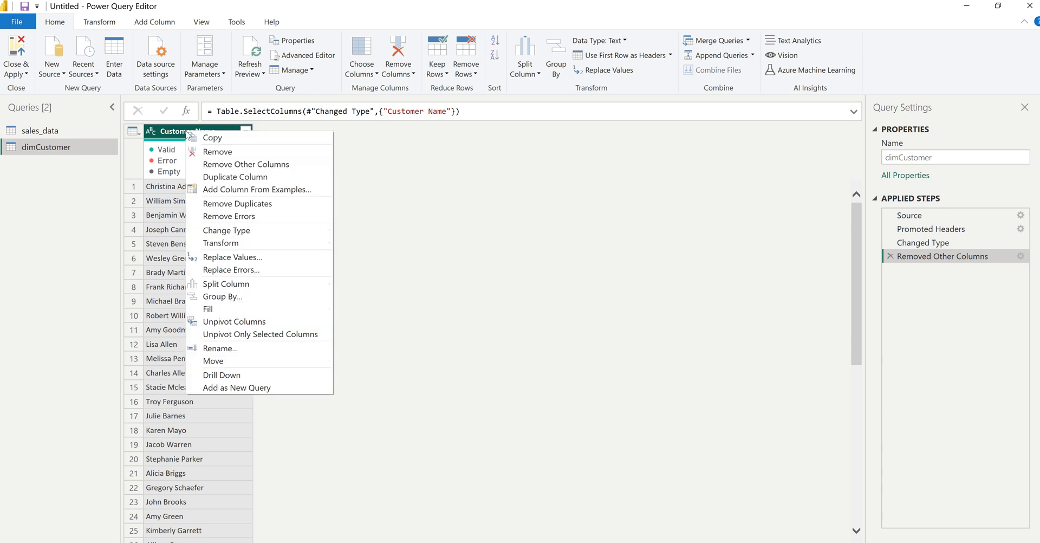
left_click(217, 206)
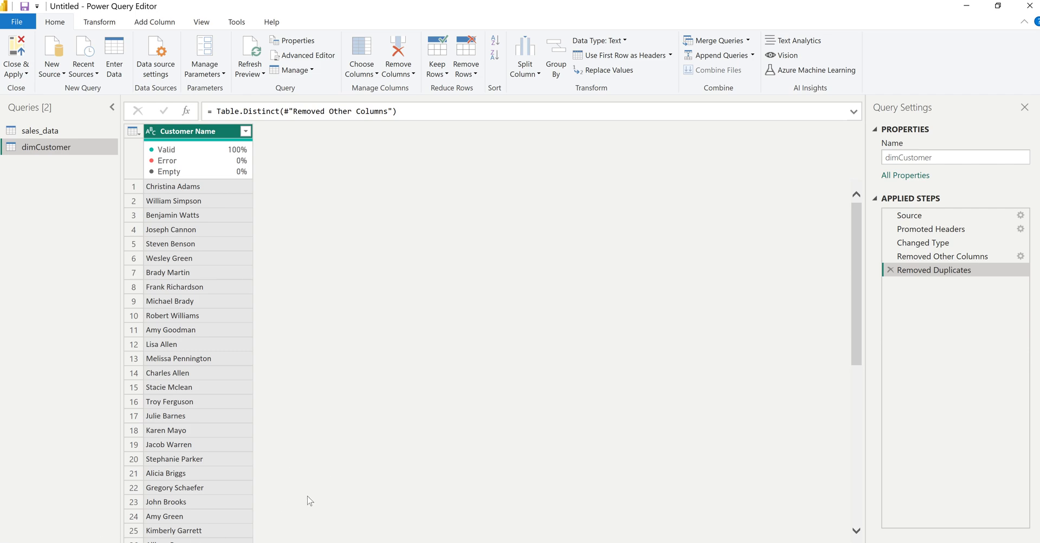
scroll(198, 403, "down", 5)
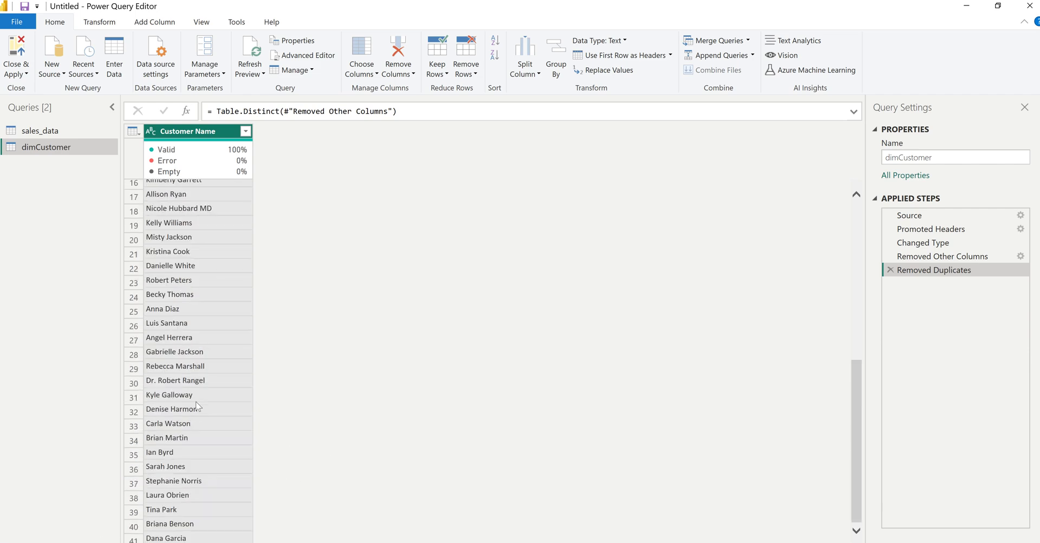
scroll(198, 406, "down", 20)
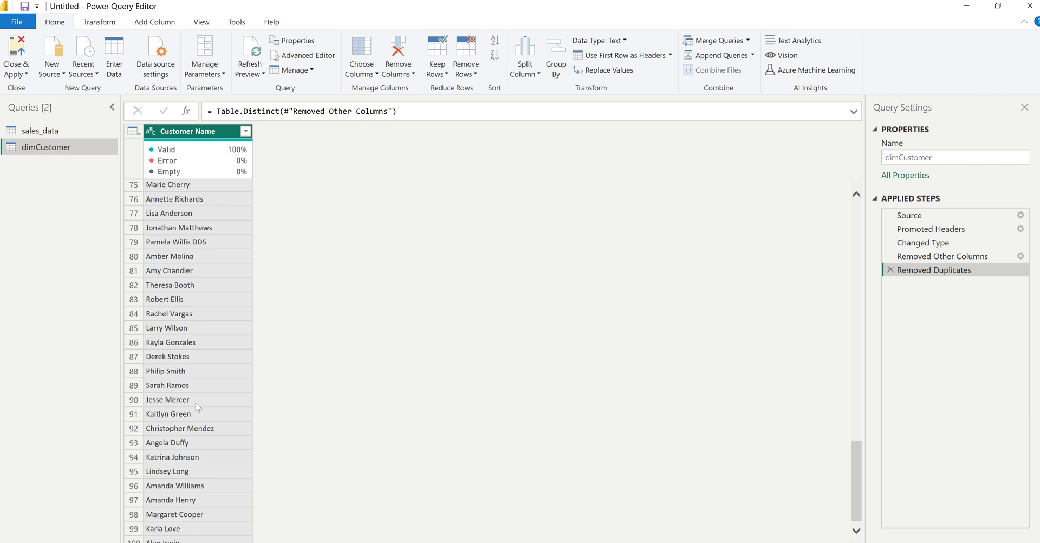
scroll(197, 406, "up", 20)
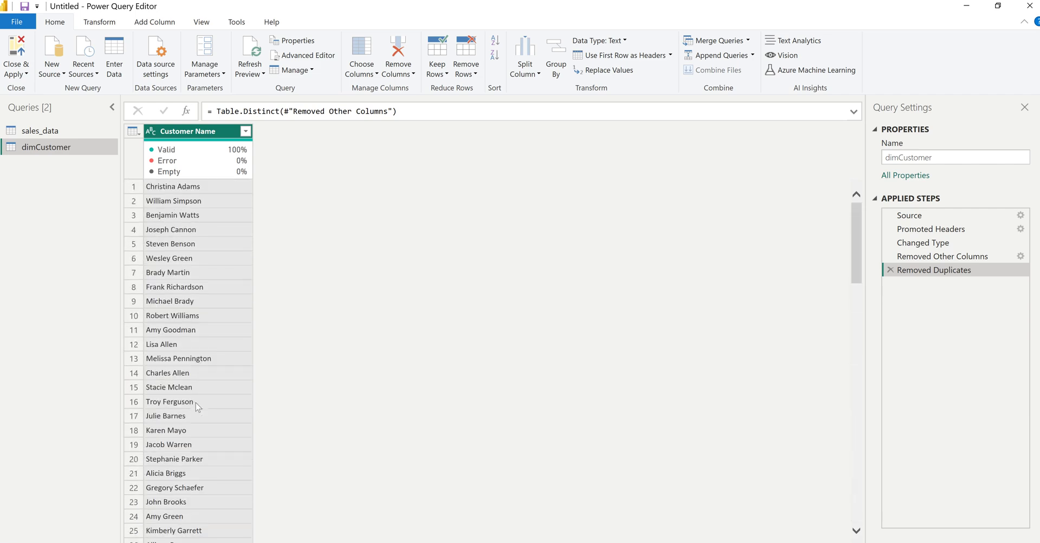
Step: Add an index column starting from 1 to dimCustomer, named Customer ID, and place it before Customer Name
left_click(153, 22)
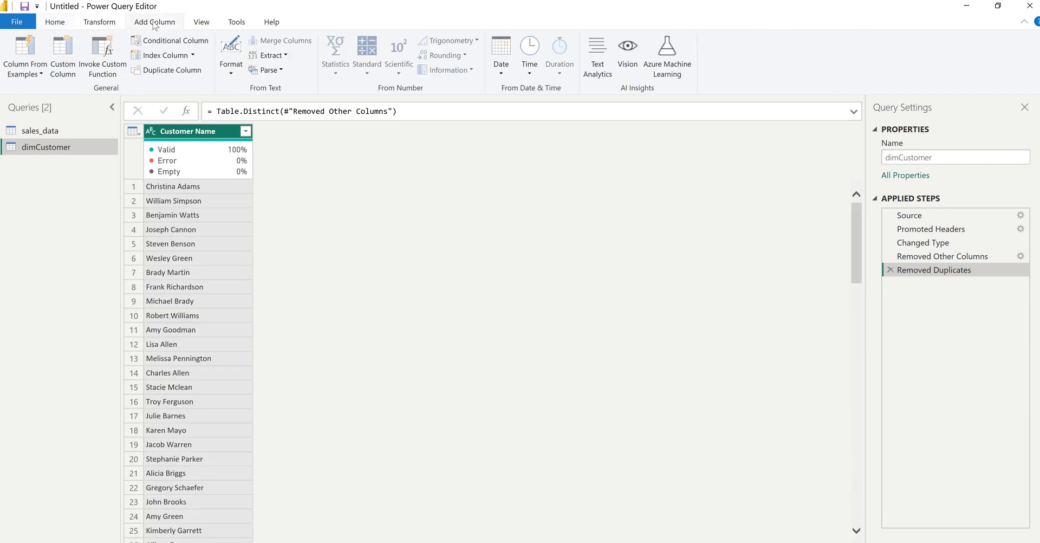
left_click(193, 56)
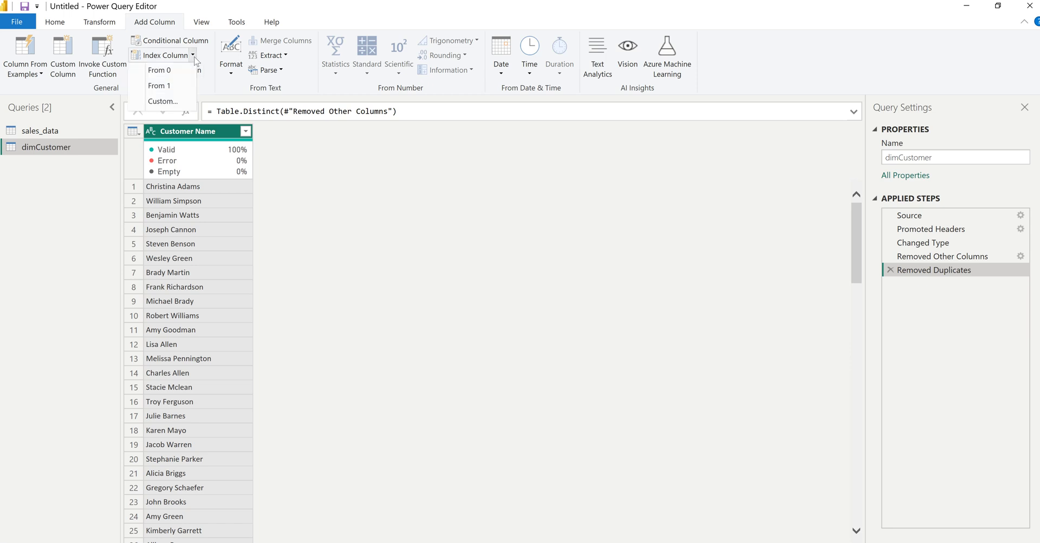
left_click(170, 87)
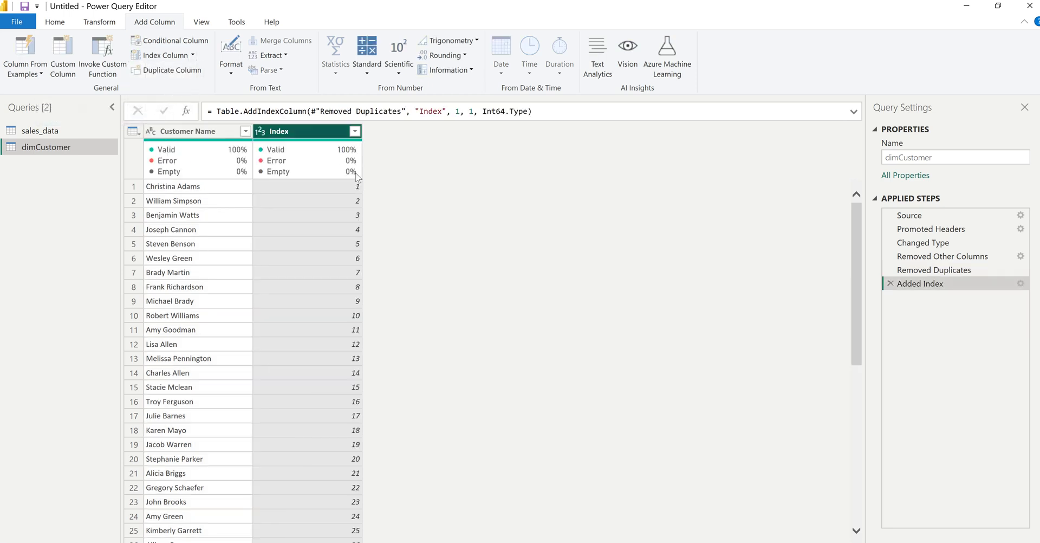
left_click_drag(442, 110, 419, 111)
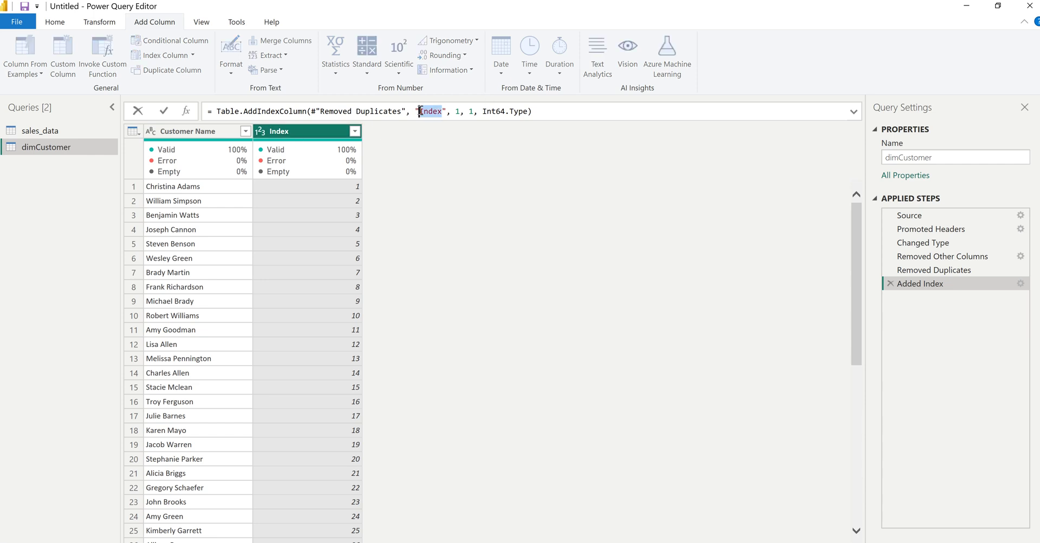
type("Customer ID")
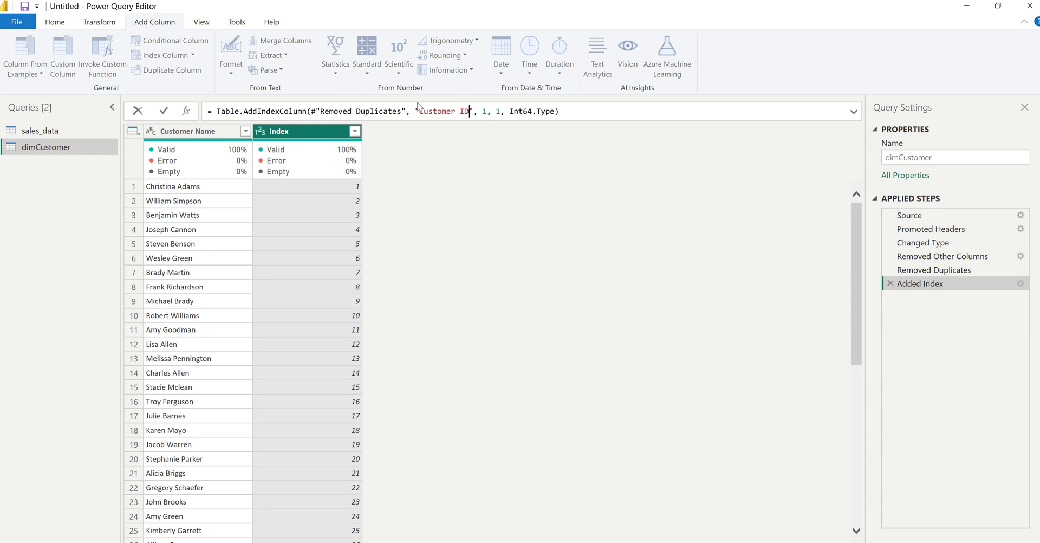
key("Return")
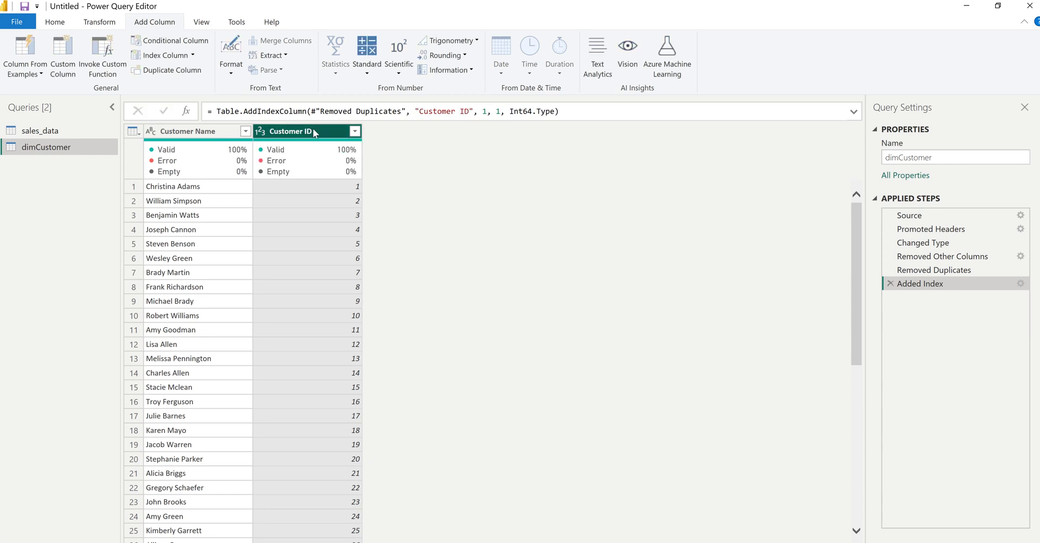
left_click_drag(302, 131, 206, 136)
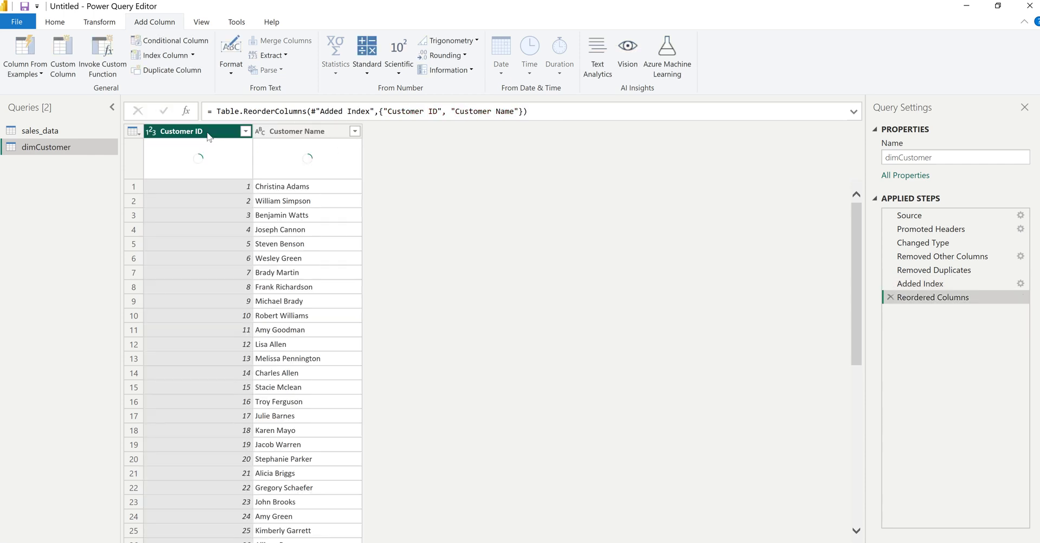
Step: Duplicate the sales_data query again and rename the copy dimProduct
left_click(44, 133)
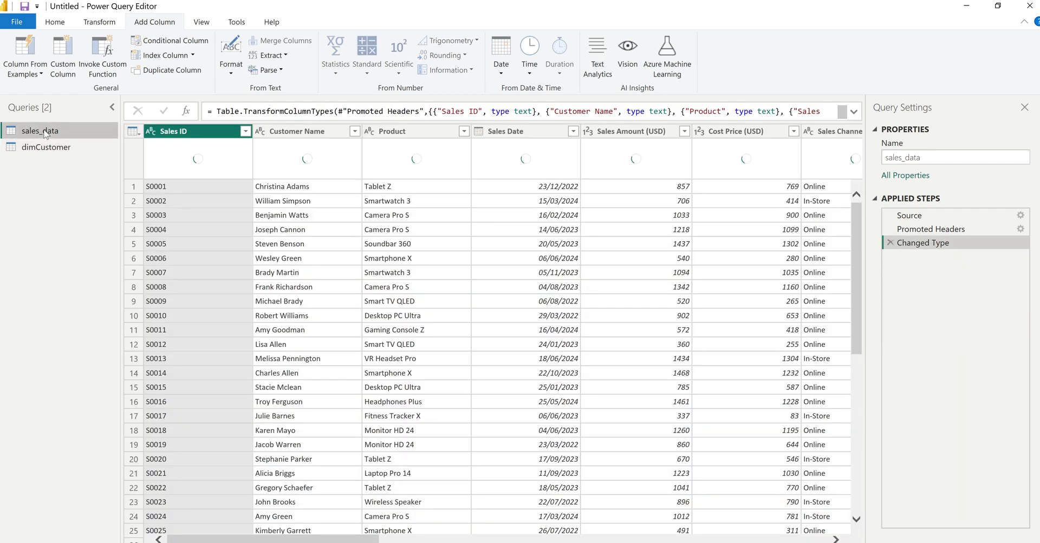
right_click(46, 134)
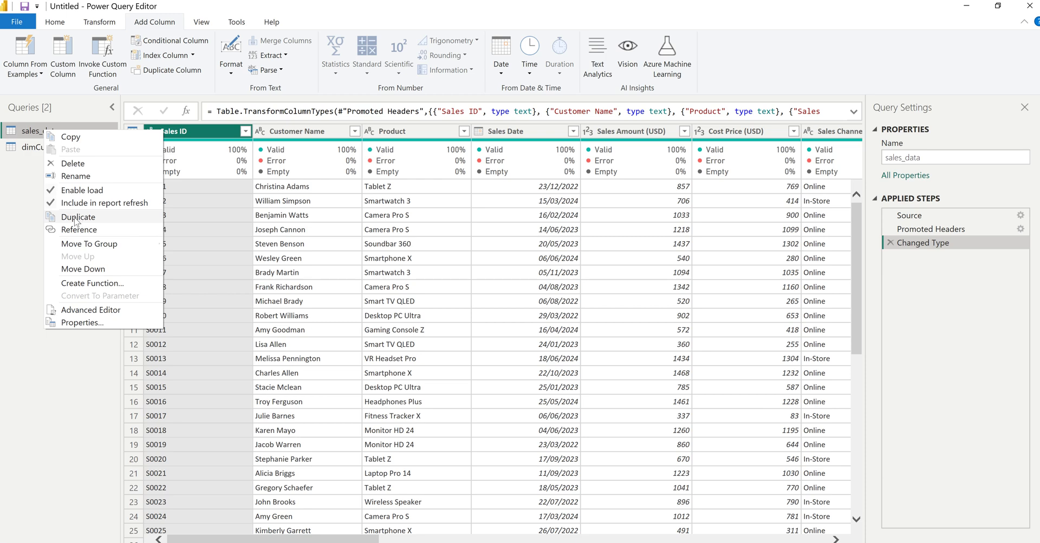
left_click(76, 219)
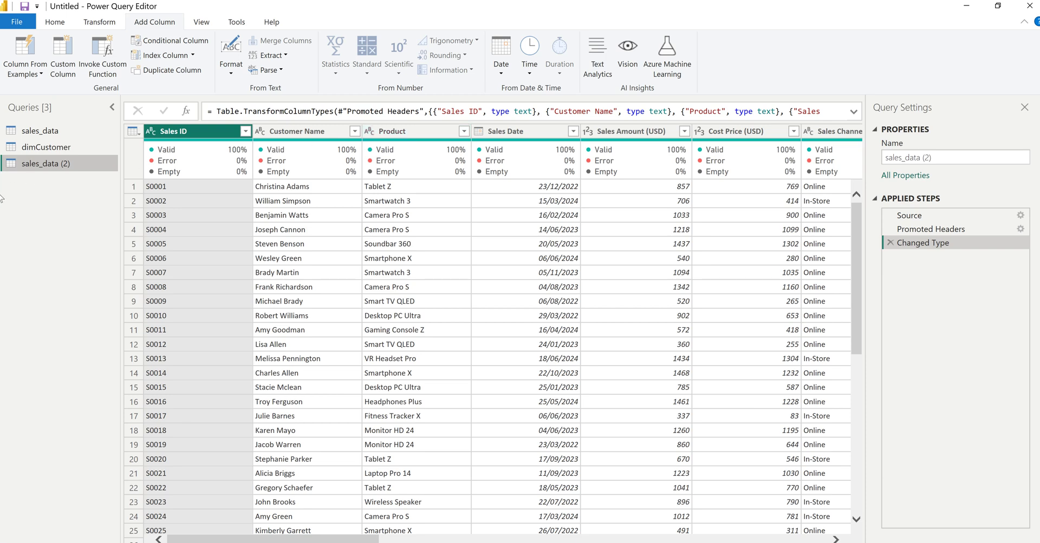
double_click(46, 166)
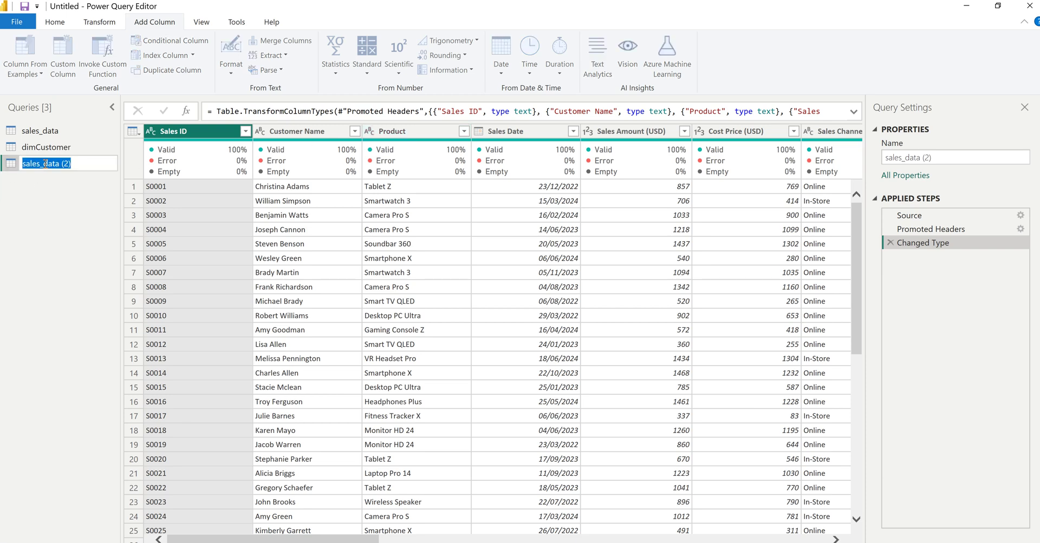
type("dimProdu")
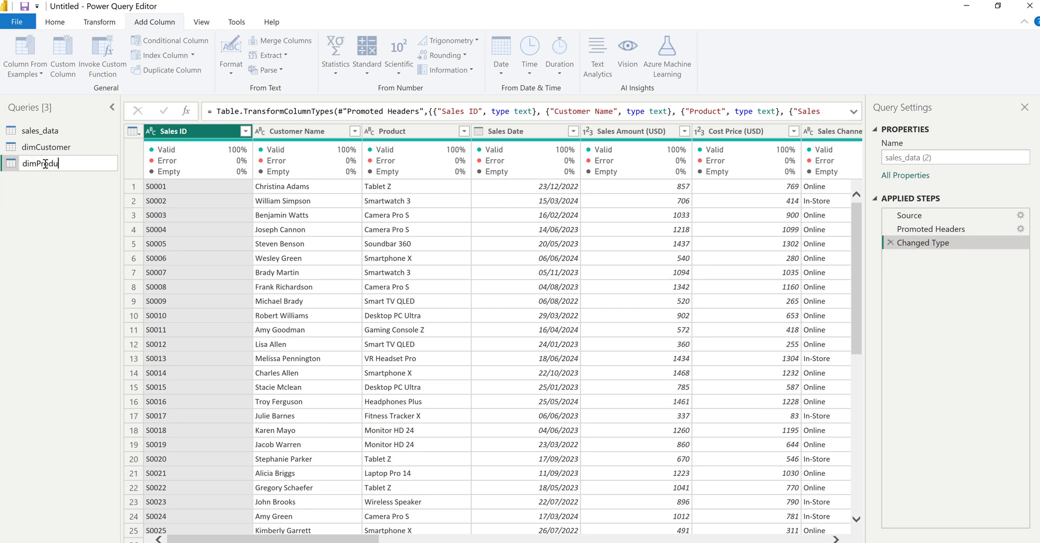
type("ct")
key("Return")
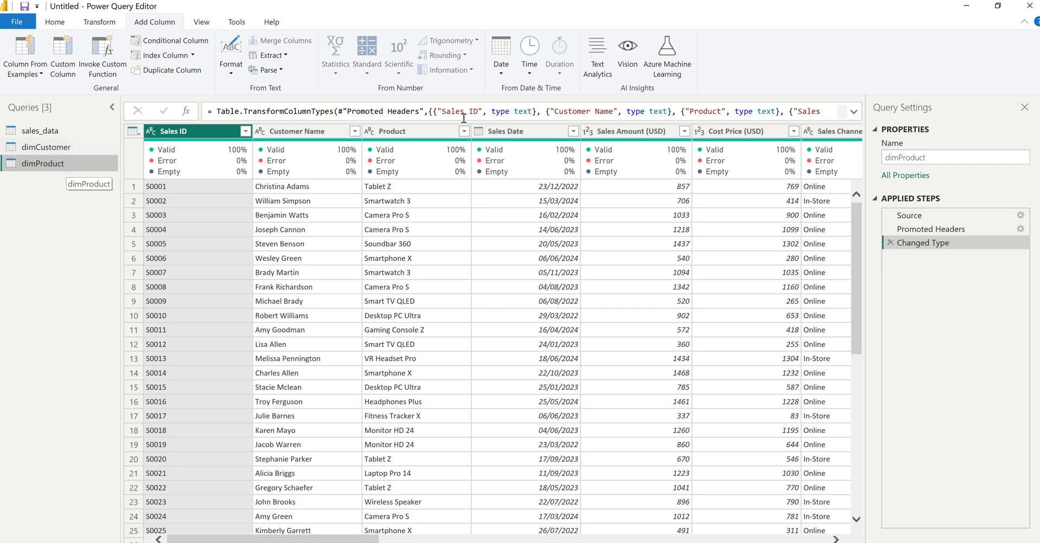
Step: Keep only the Product column in dimProduct and remove its duplicate values
left_click(408, 136)
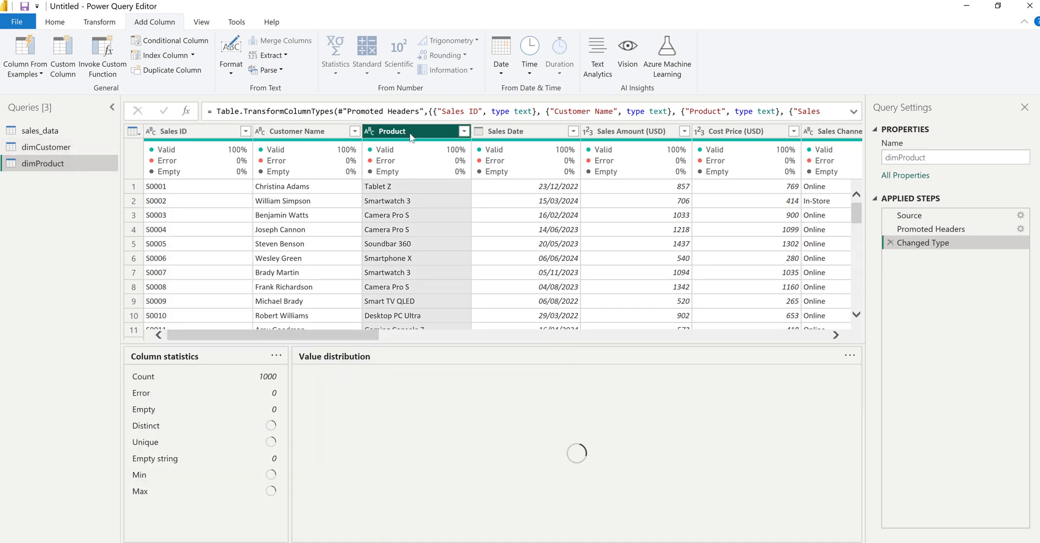
right_click(415, 132)
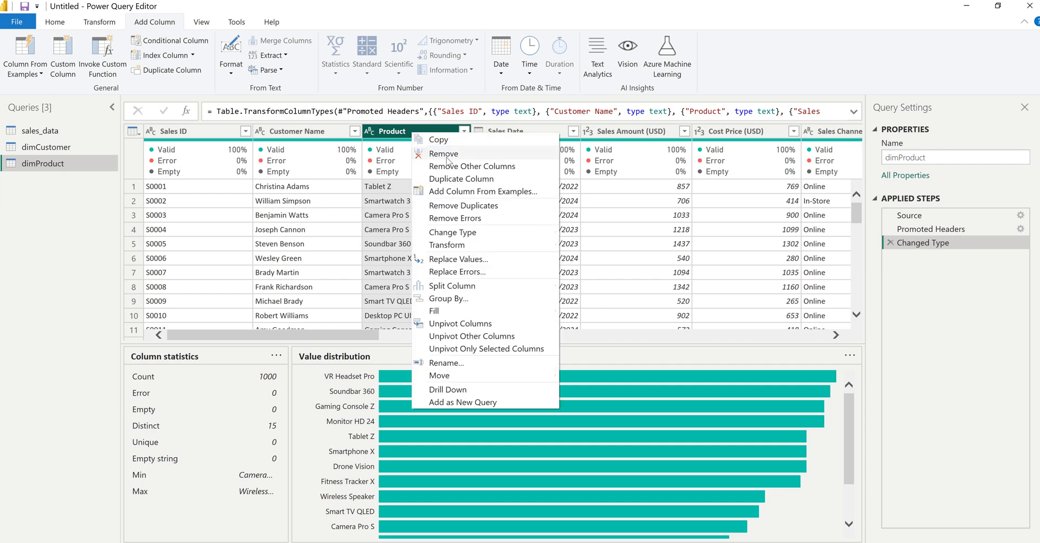
left_click(464, 167)
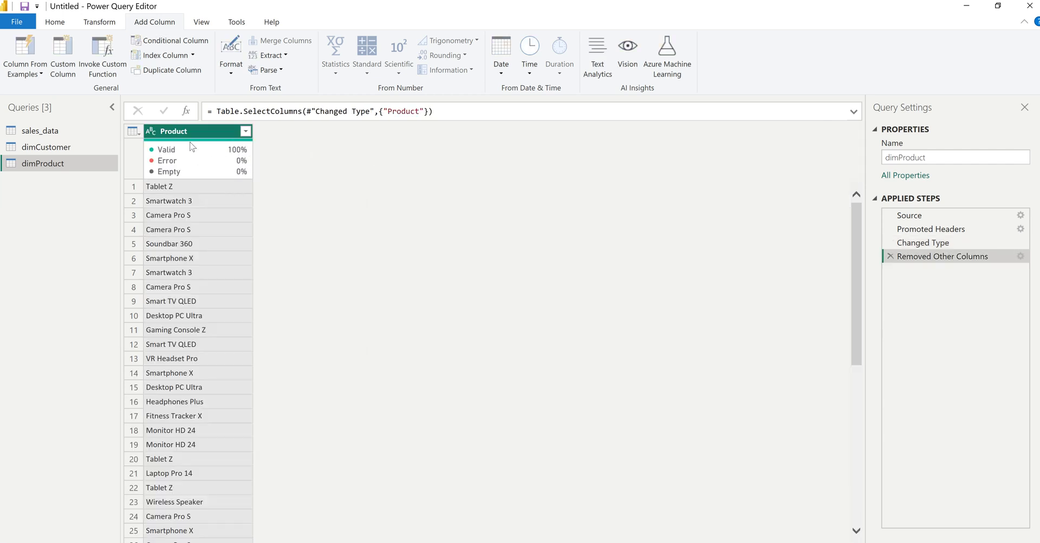
right_click(192, 128)
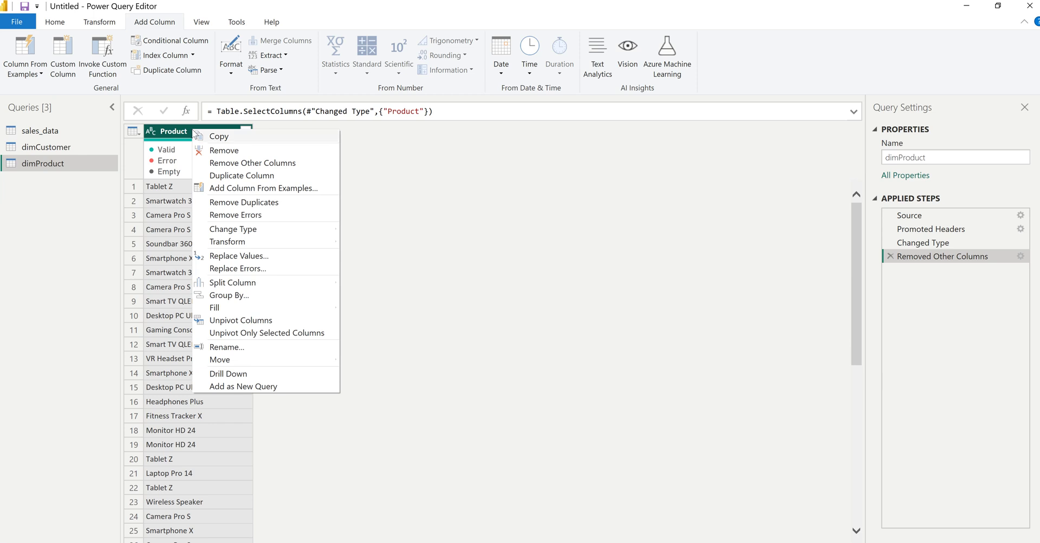
left_click(233, 202)
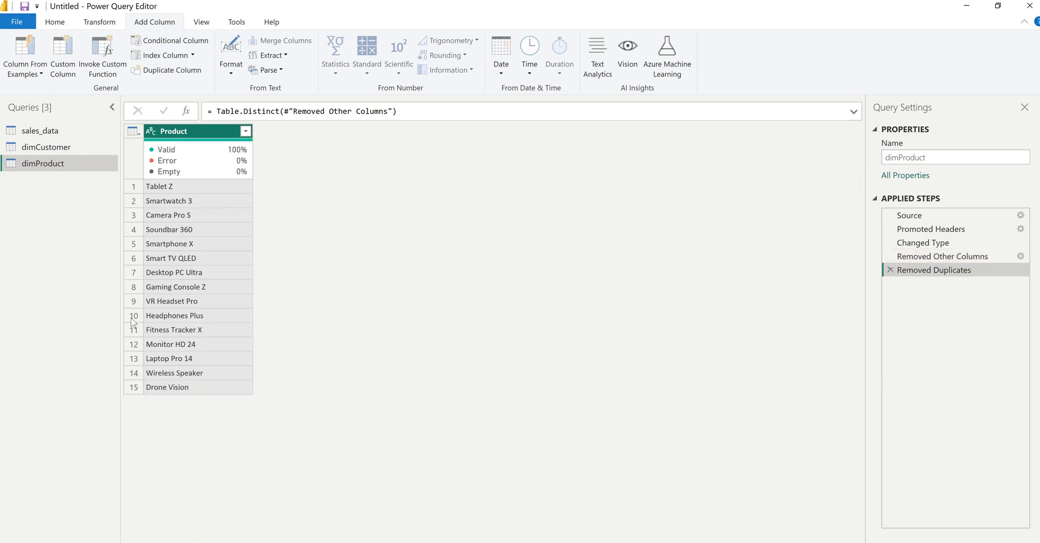
Step: Add an index column starting from 1 to dimProduct, named Product ID, and place it before Product
left_click(192, 57)
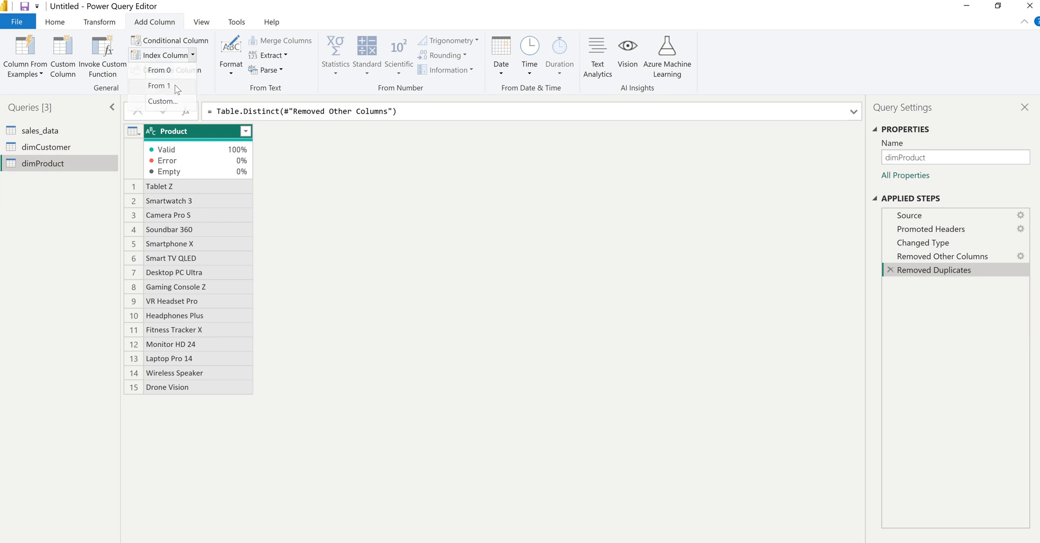
left_click(159, 86)
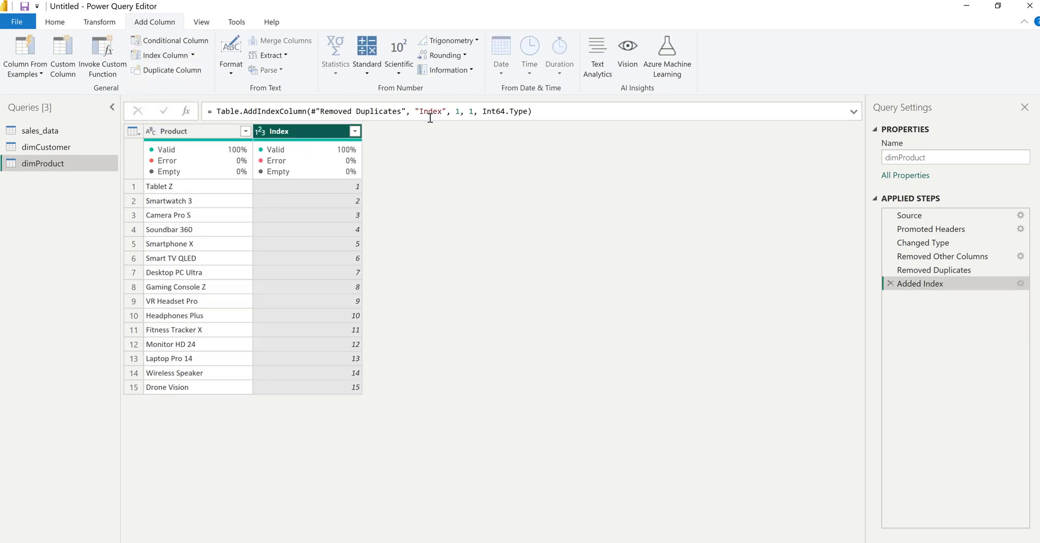
left_click_drag(443, 111, 420, 112)
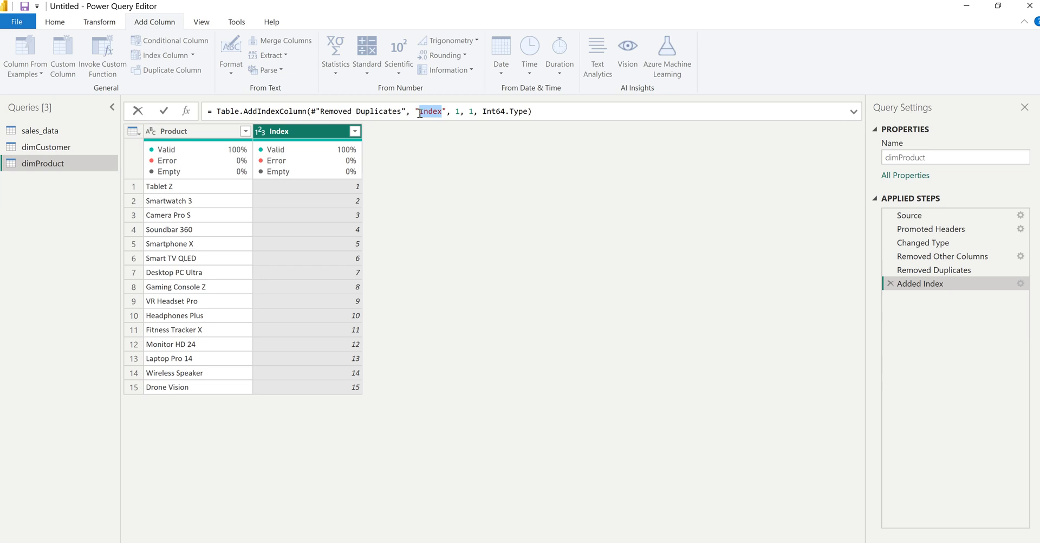
type("Product")
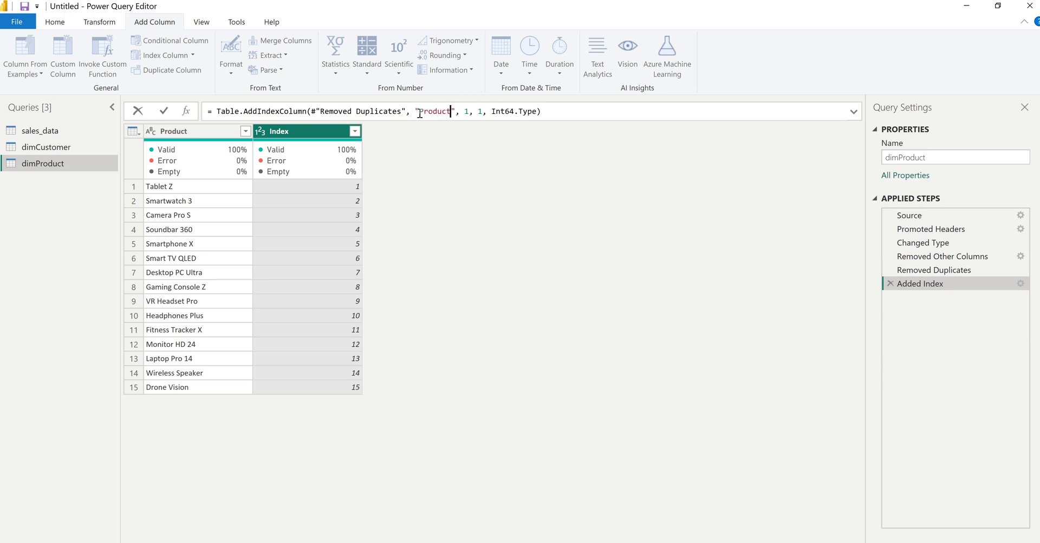
type(" ID")
key("Return")
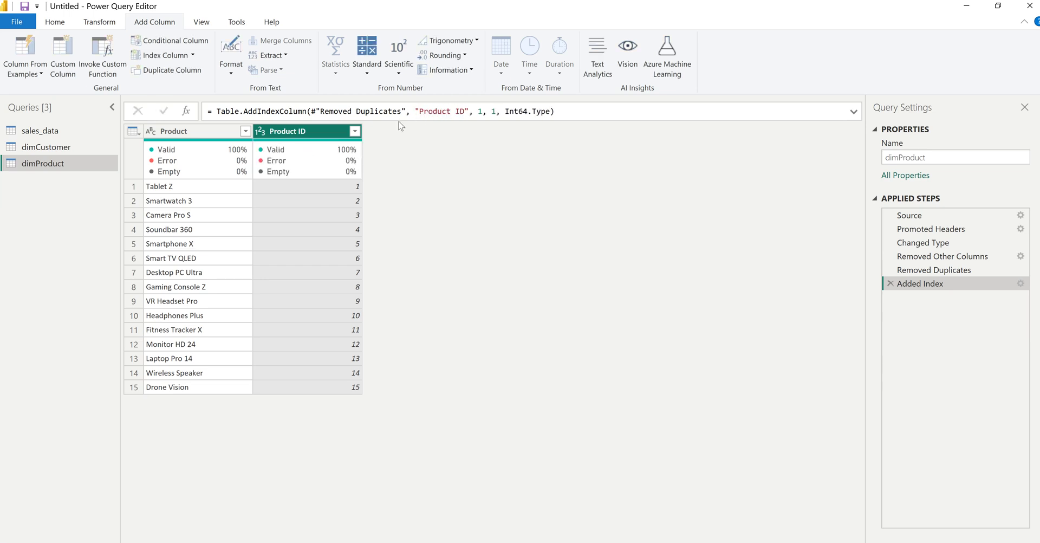
left_click_drag(287, 136, 185, 137)
Step: Duplicate the sales_data query three times
left_click(39, 132)
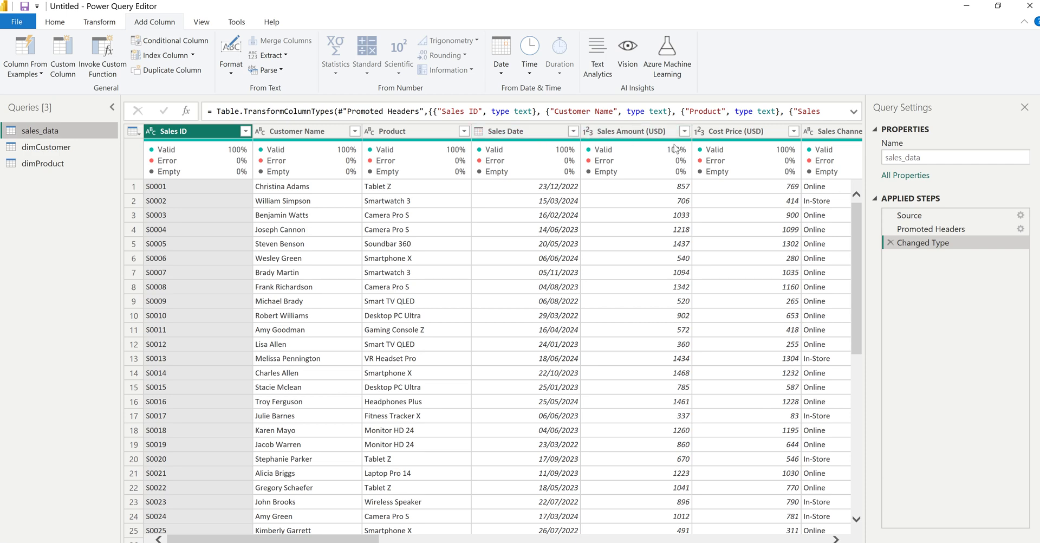
scroll(494, 333, "right", 5)
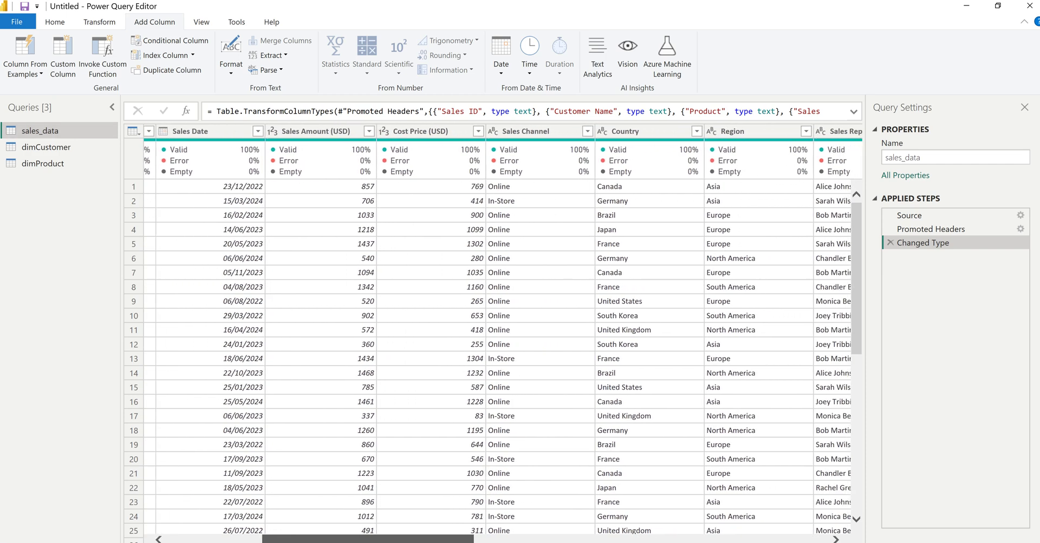
right_click(36, 132)
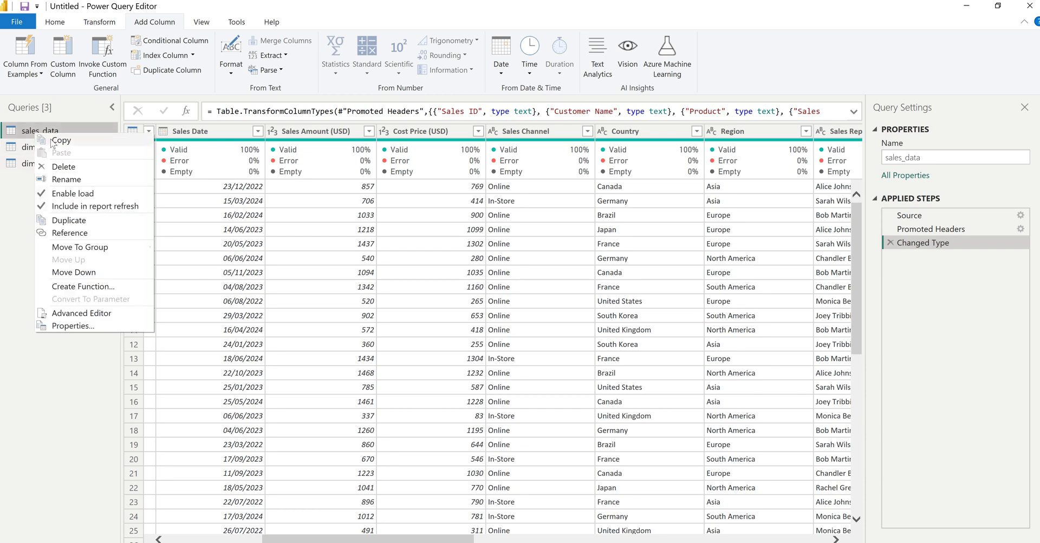
left_click(69, 221)
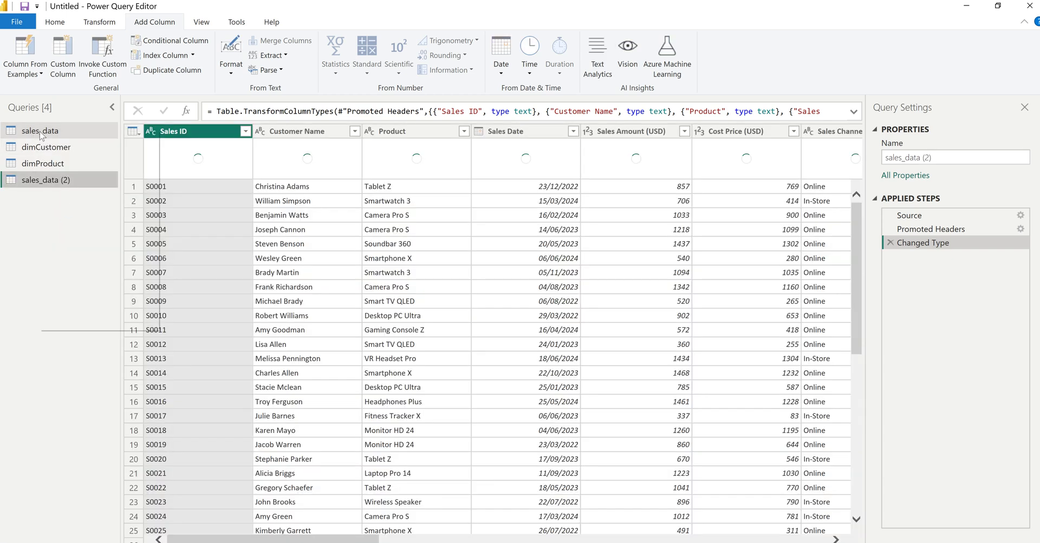
right_click(40, 131)
left_click(72, 218)
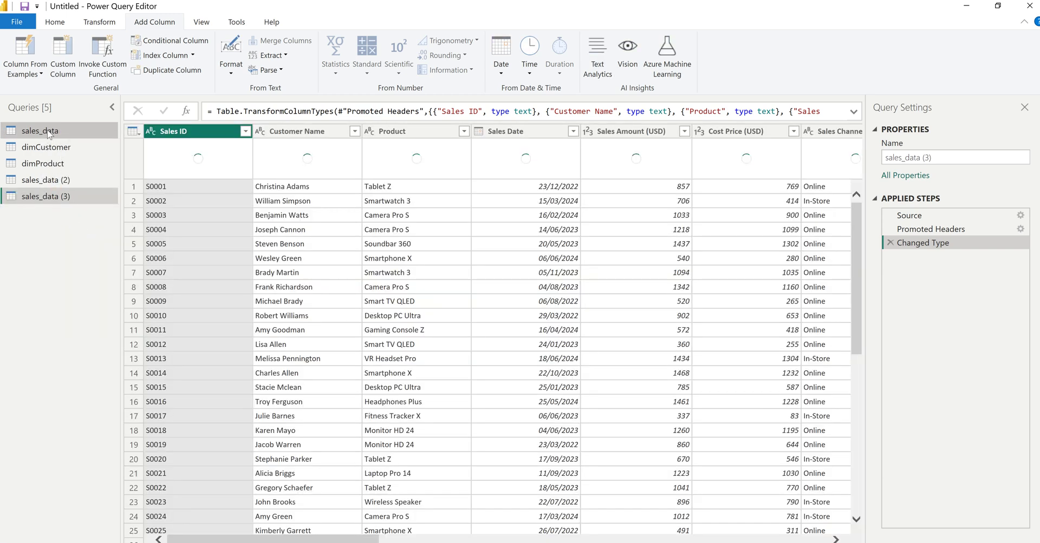
right_click(47, 132)
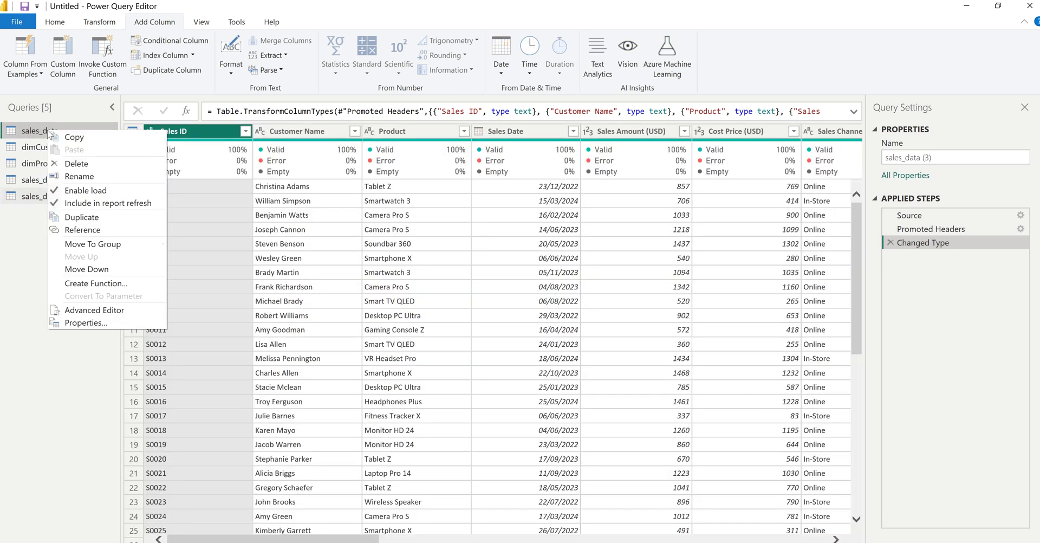
left_click(77, 218)
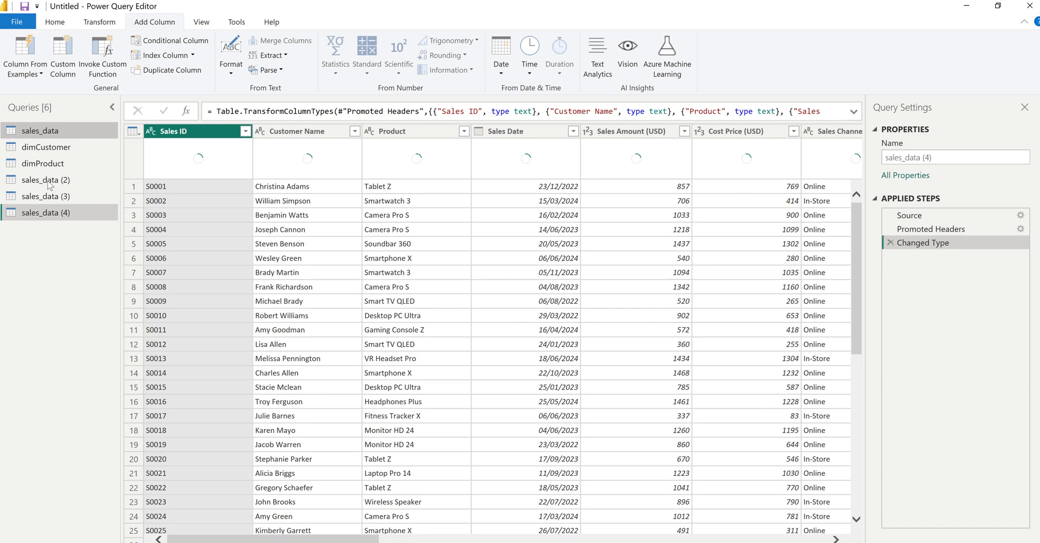
Step: Rename the sales_data (2) query as dimChannel
left_click(49, 182)
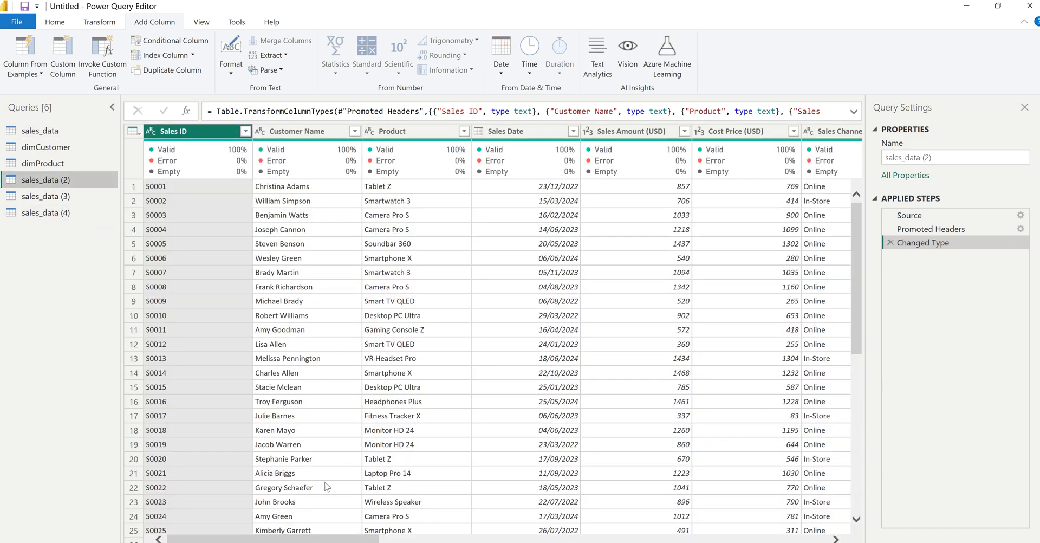
left_click_drag(270, 539, 391, 539)
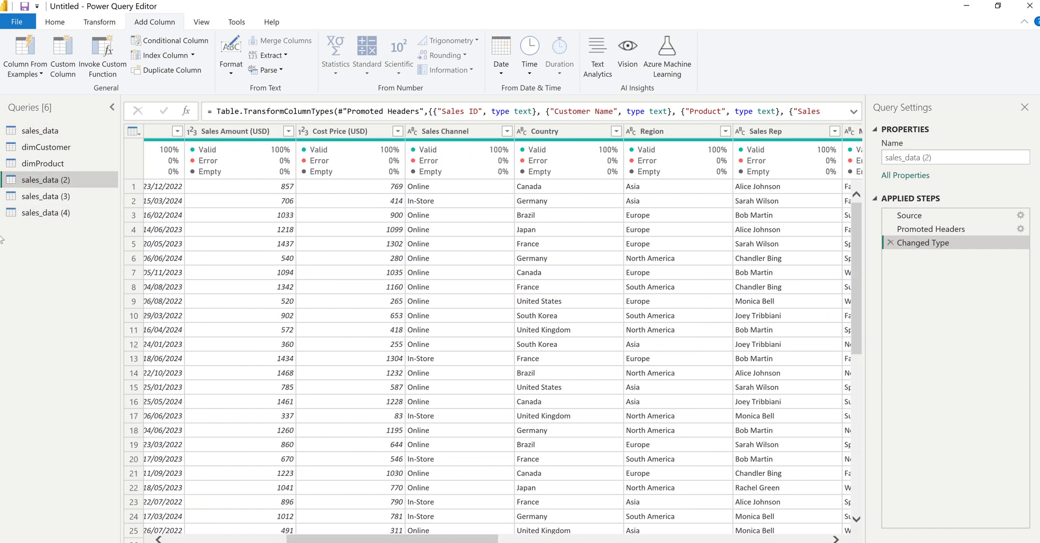
double_click(53, 184)
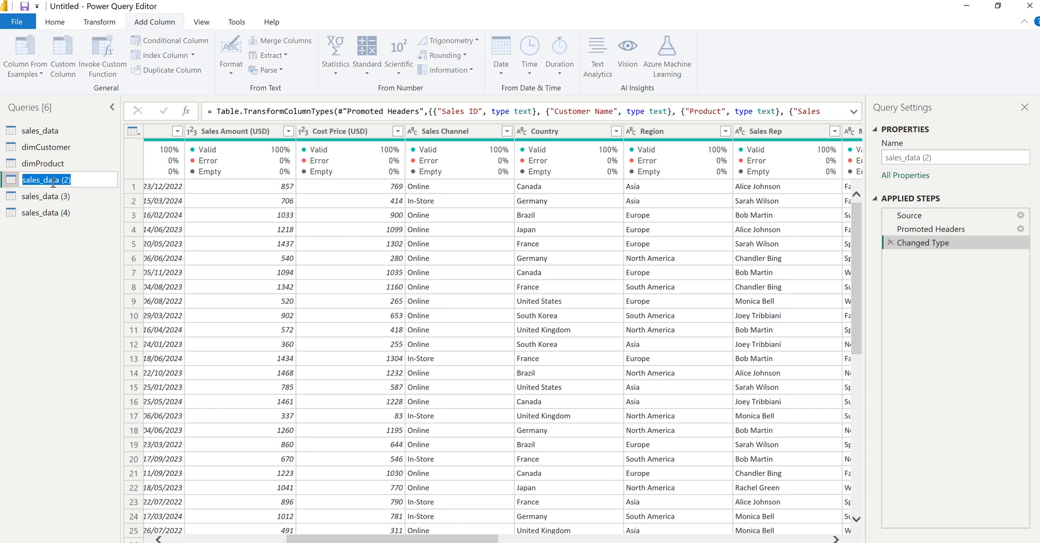
type("dimChannel")
key("Return")
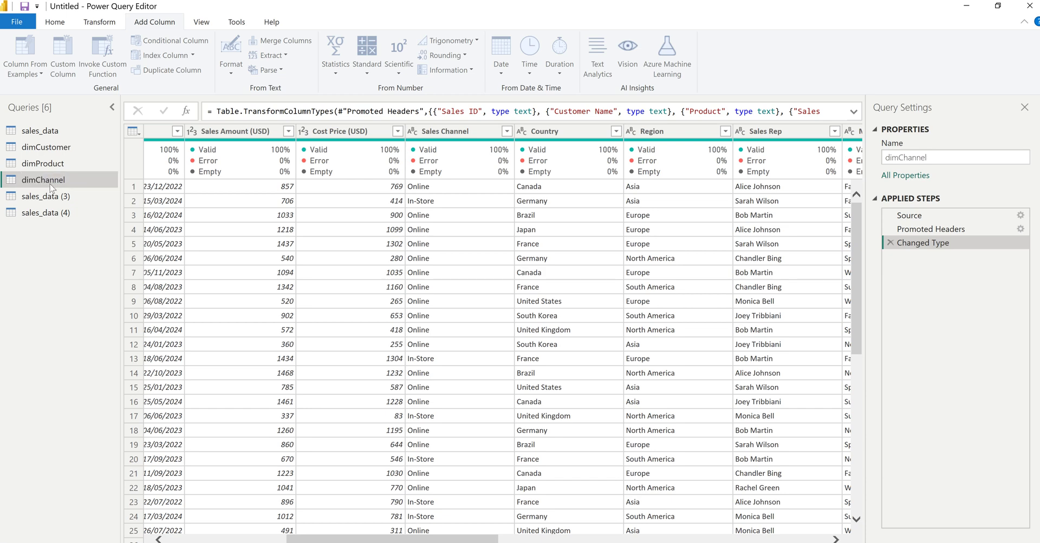
Step: Keep only the Sales Channel column in dimChannel and remove its duplicate values
left_click(445, 135)
right_click(444, 135)
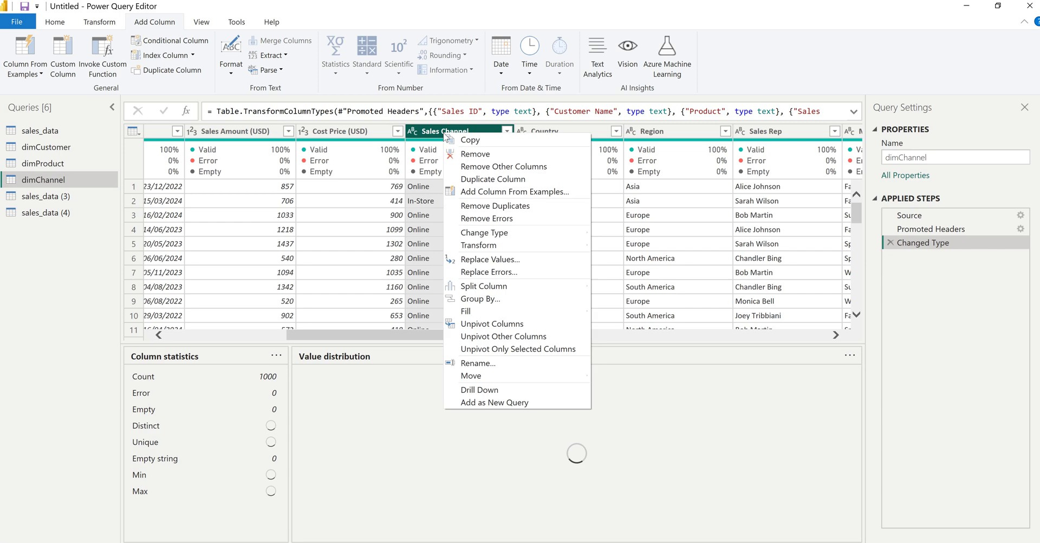
left_click(511, 168)
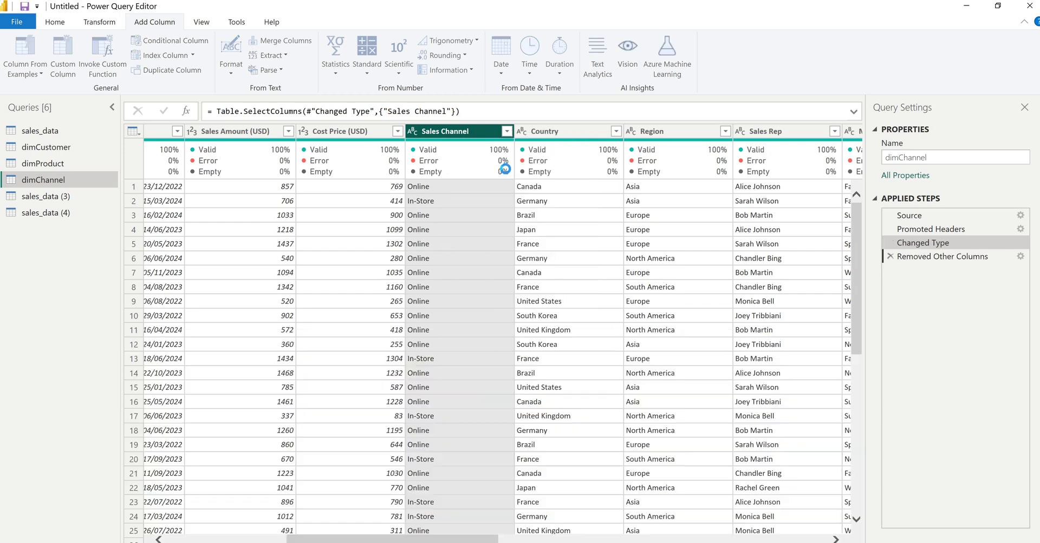
right_click(184, 134)
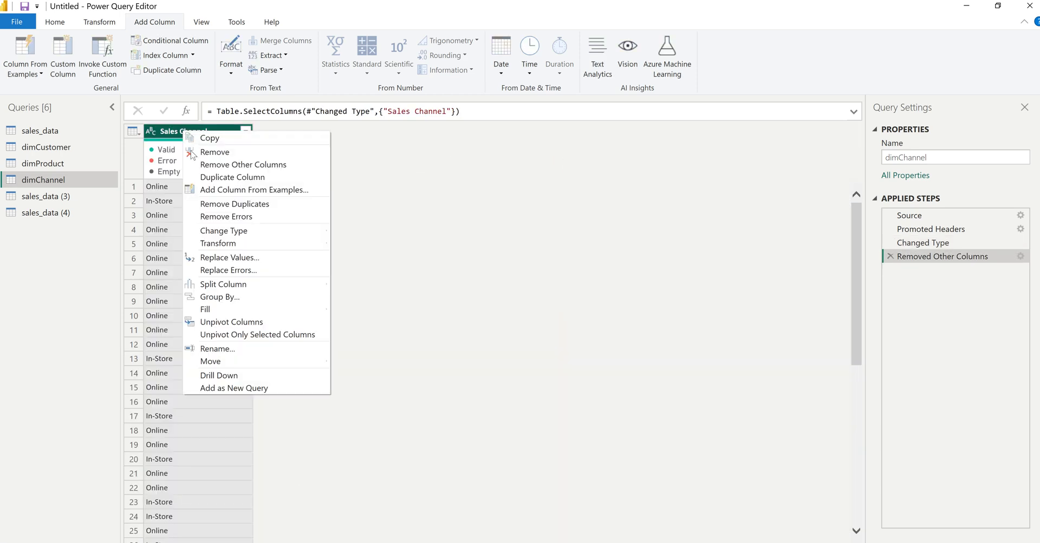
left_click(230, 204)
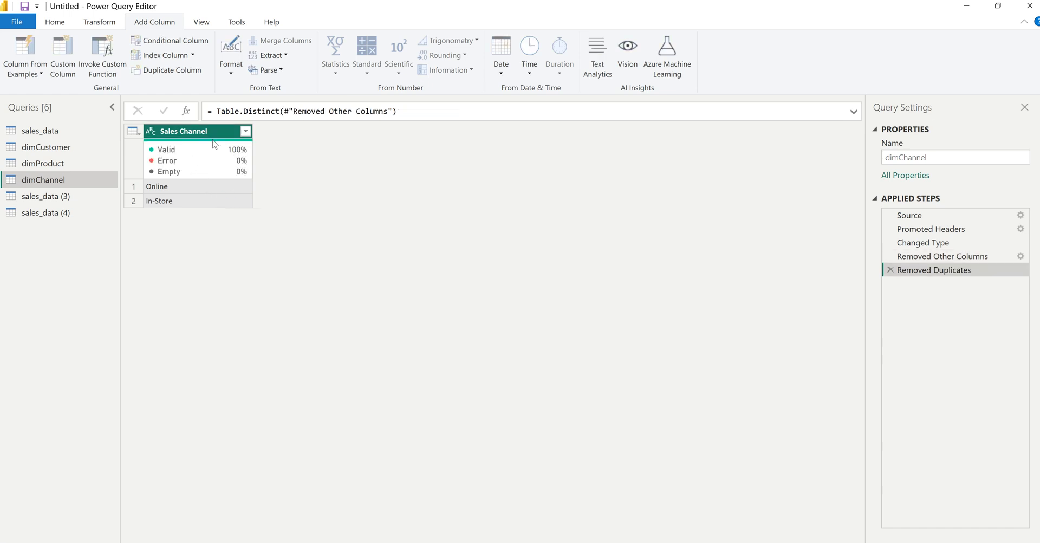
Step: Add an index column starting from 1 to dimChannel and try to name it Channel ID in its formula
left_click(192, 55)
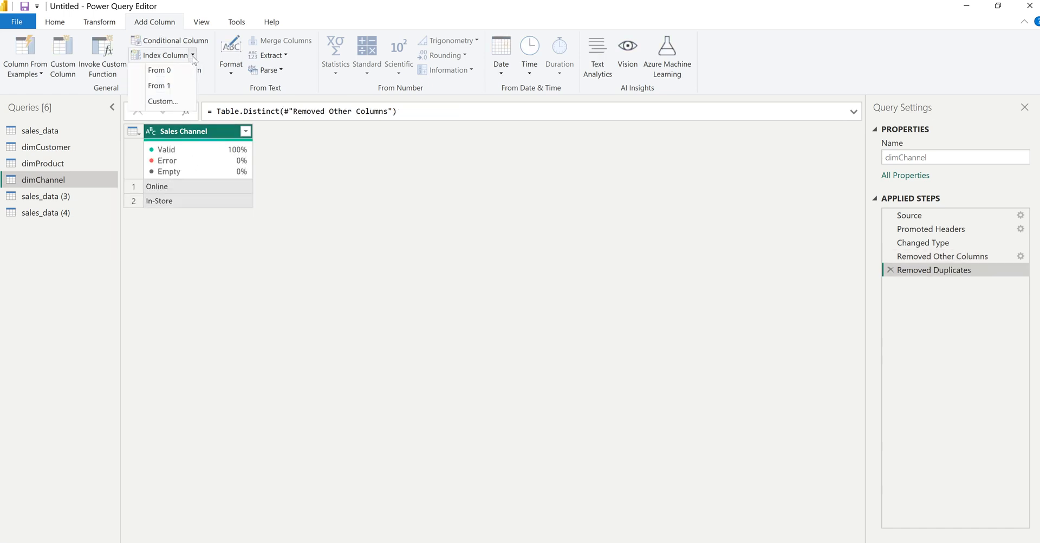
left_click(167, 87)
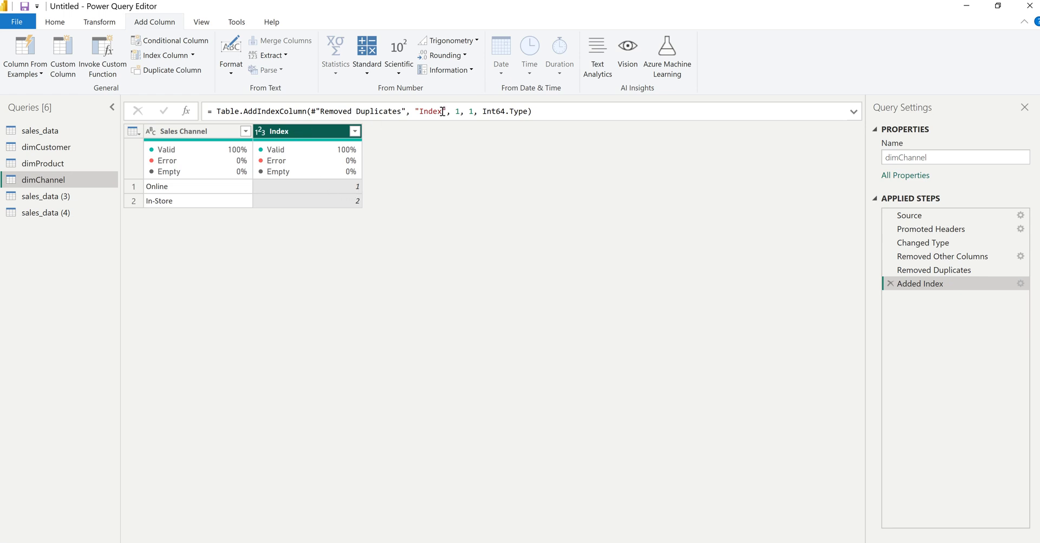
left_click_drag(443, 111, 419, 111)
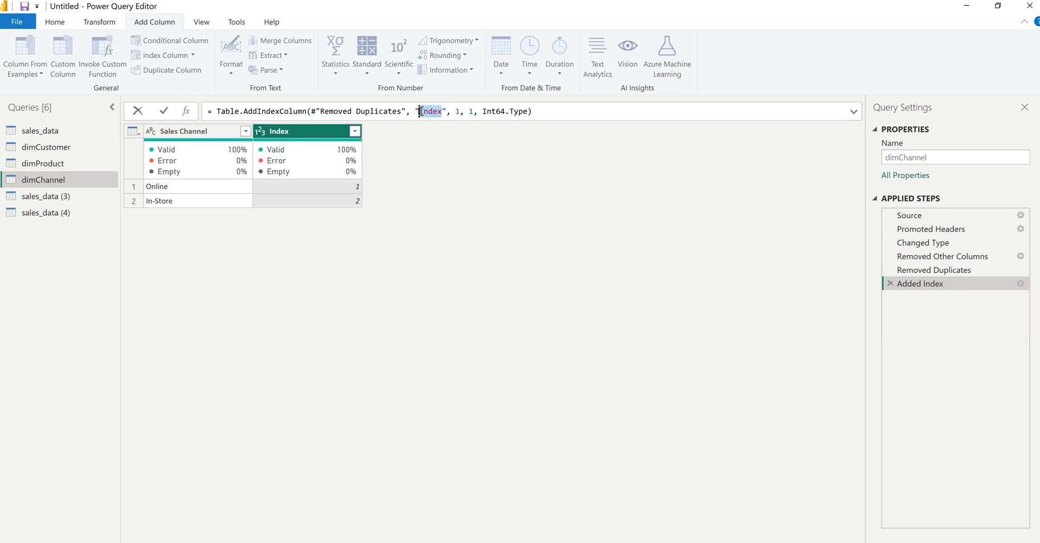
type("Channel I")
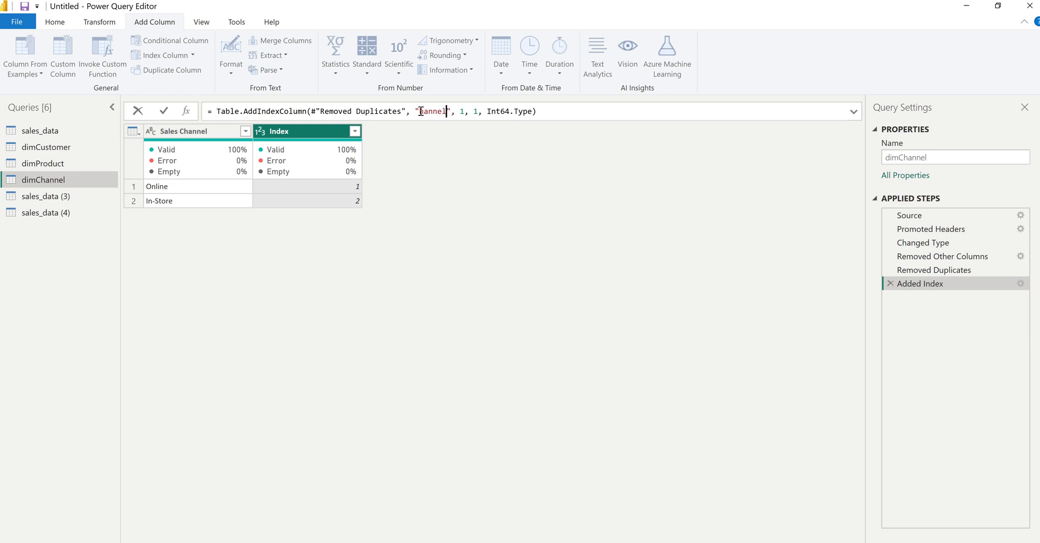
type("D")
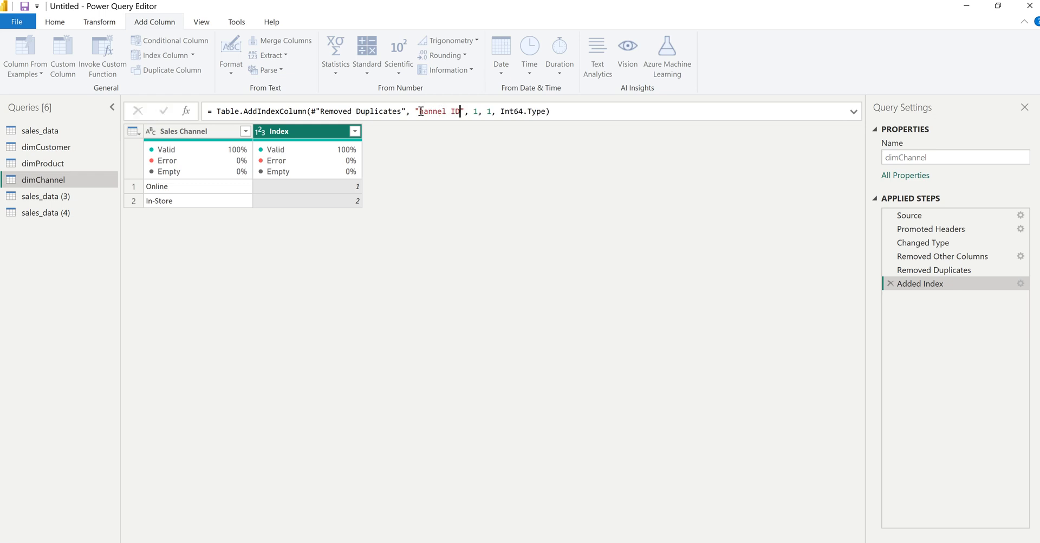
key("Return")
Step: Correct the index column's name to Channel ID in dimChannel and place it before Sales Channel
double_click(421, 111)
left_click(280, 136)
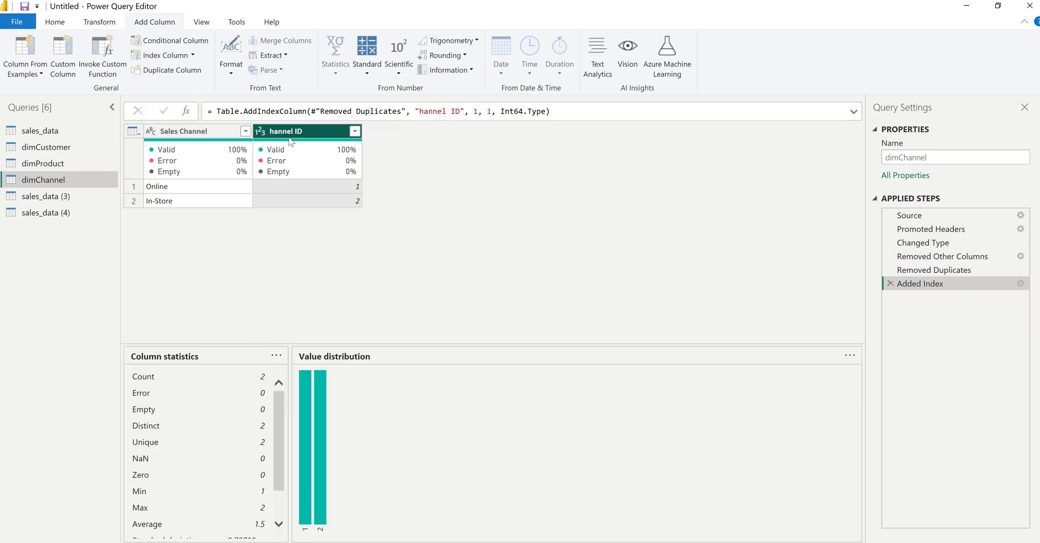
double_click(274, 134)
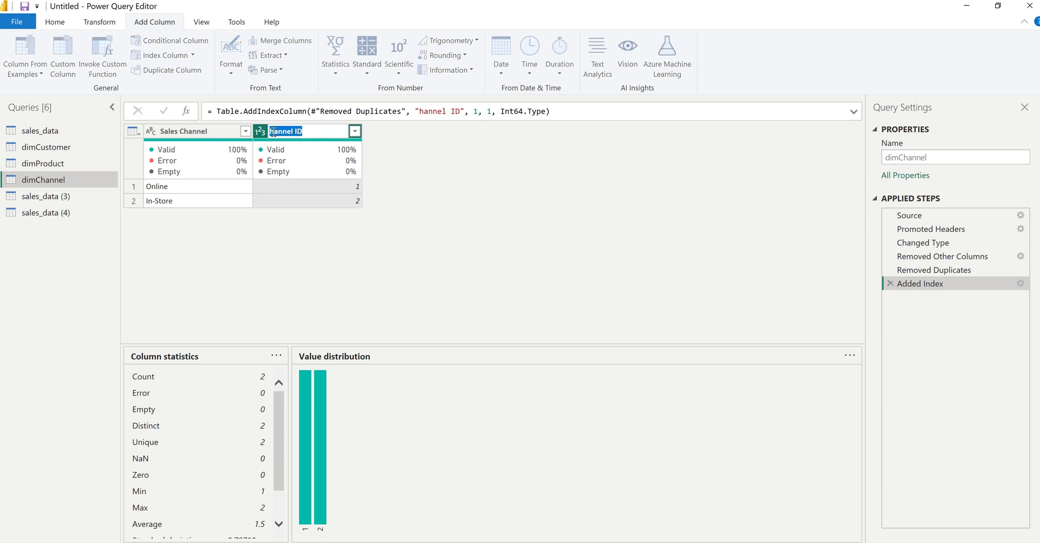
left_click(271, 131)
type("C")
key("Return")
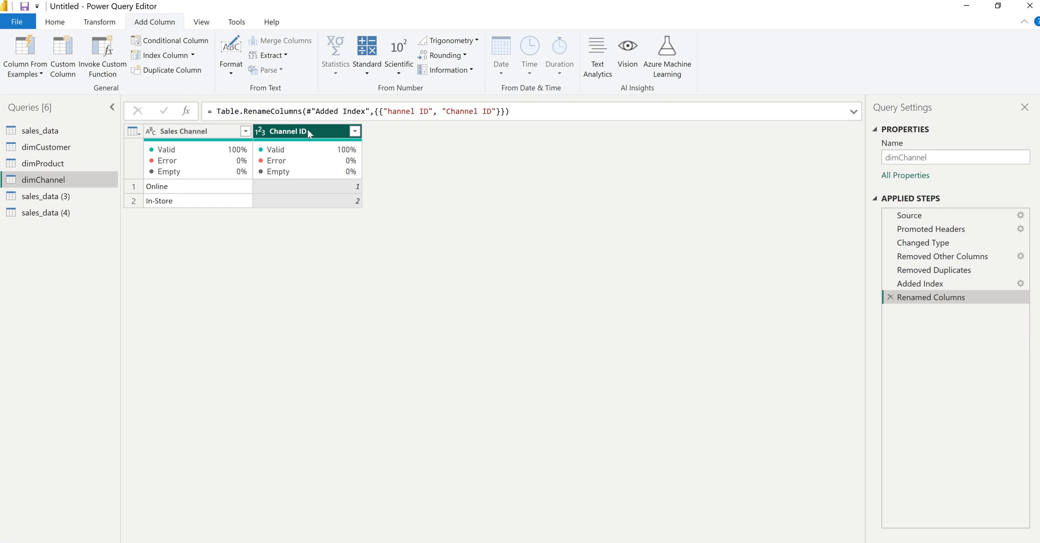
left_click_drag(309, 129, 206, 131)
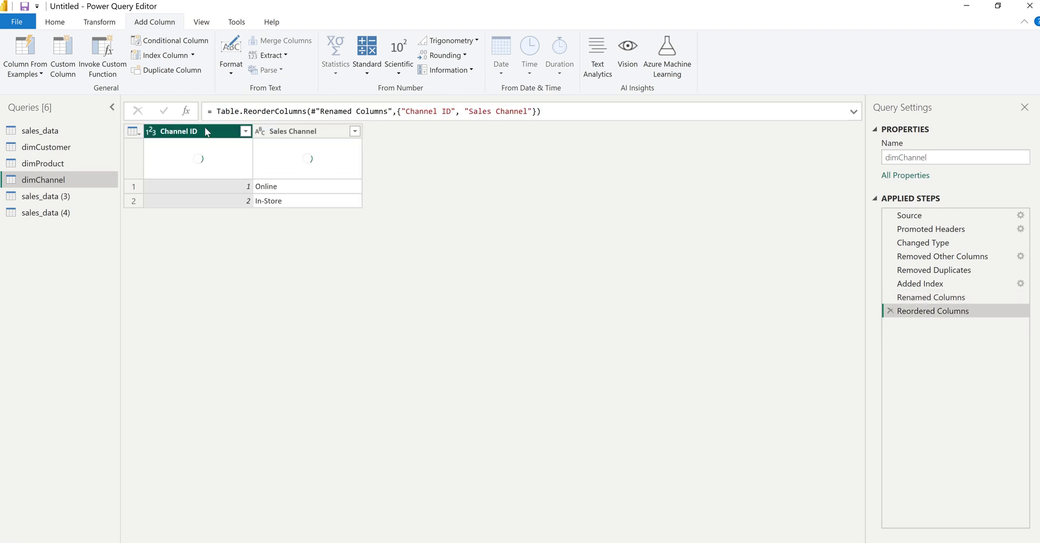
Step: Keep only the Country and Region columns in the sales_data (3) query
left_click(47, 198)
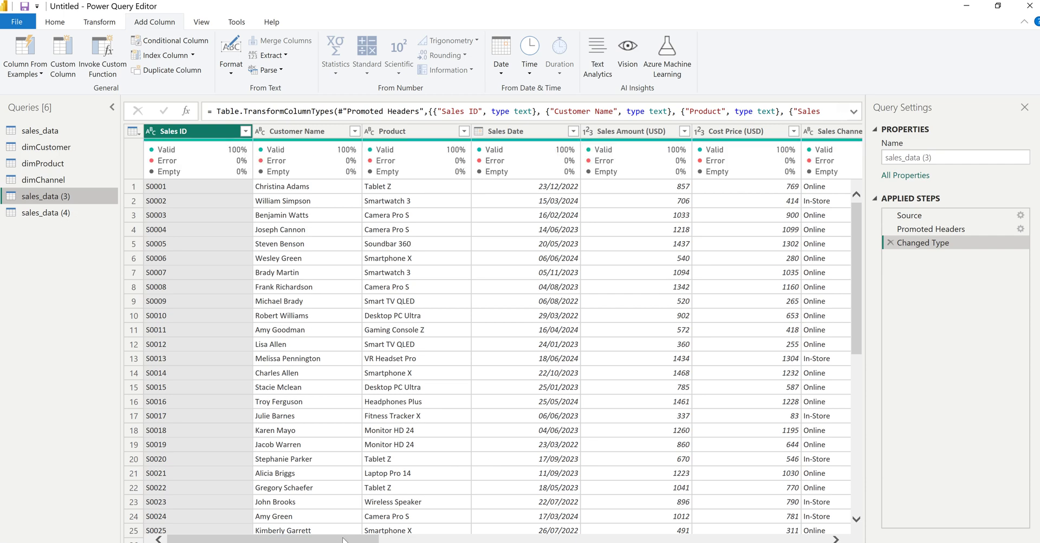
left_click_drag(343, 539, 509, 539)
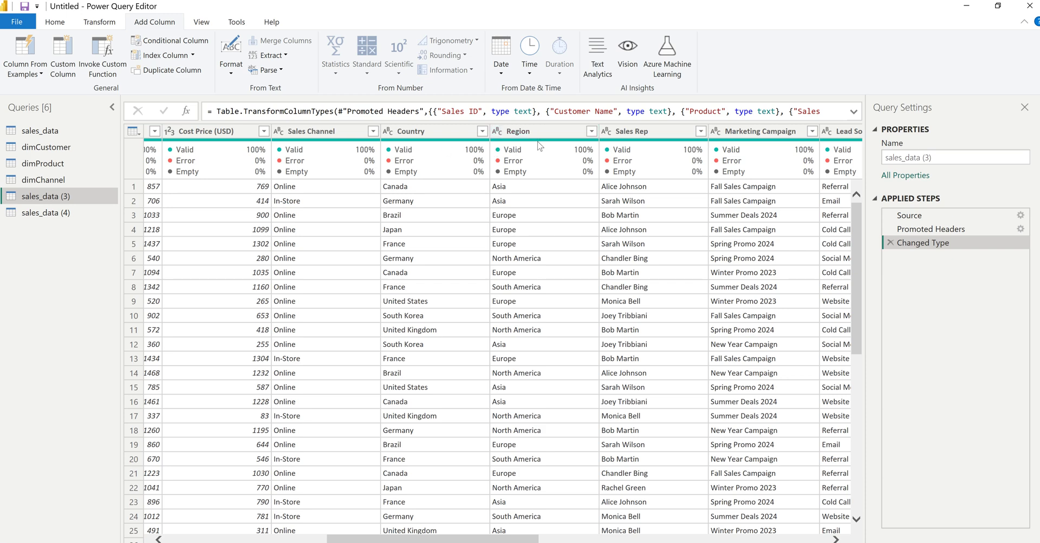
left_click(444, 133)
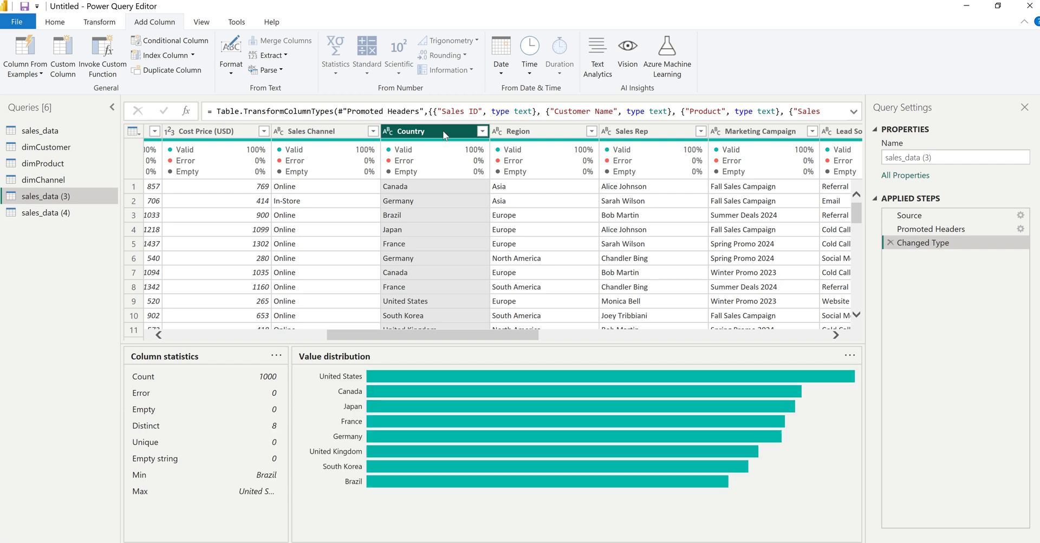
left_click(534, 135, "ctrl")
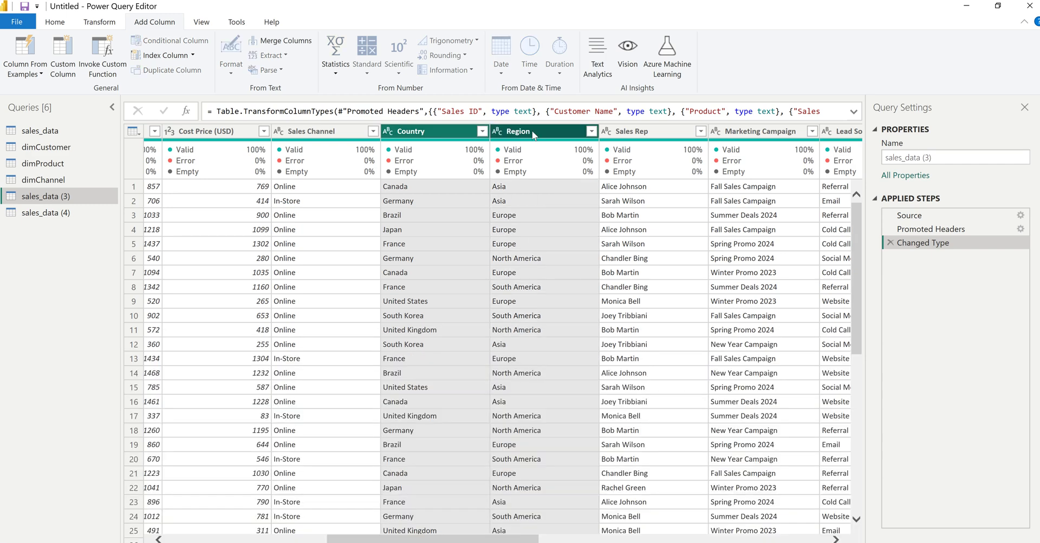
right_click(534, 134)
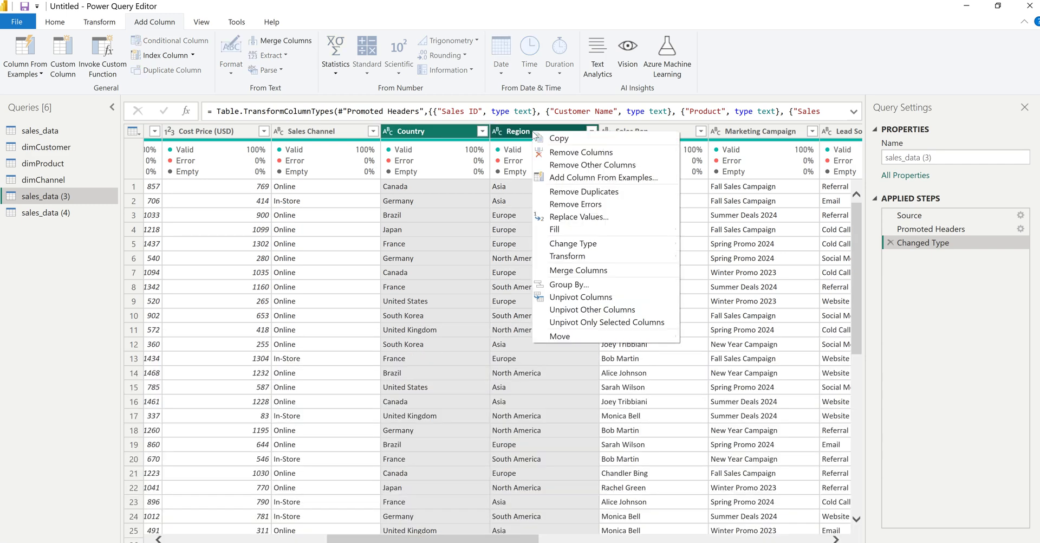
left_click(592, 165)
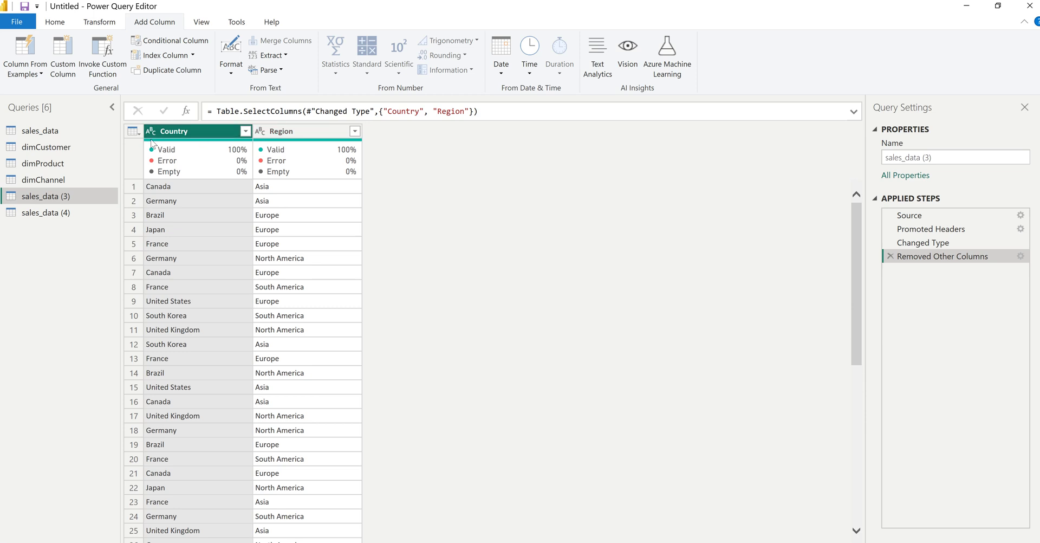
Step: Remove the duplicate Country and Region rows from the whole sales_data (3) table
left_click(133, 132)
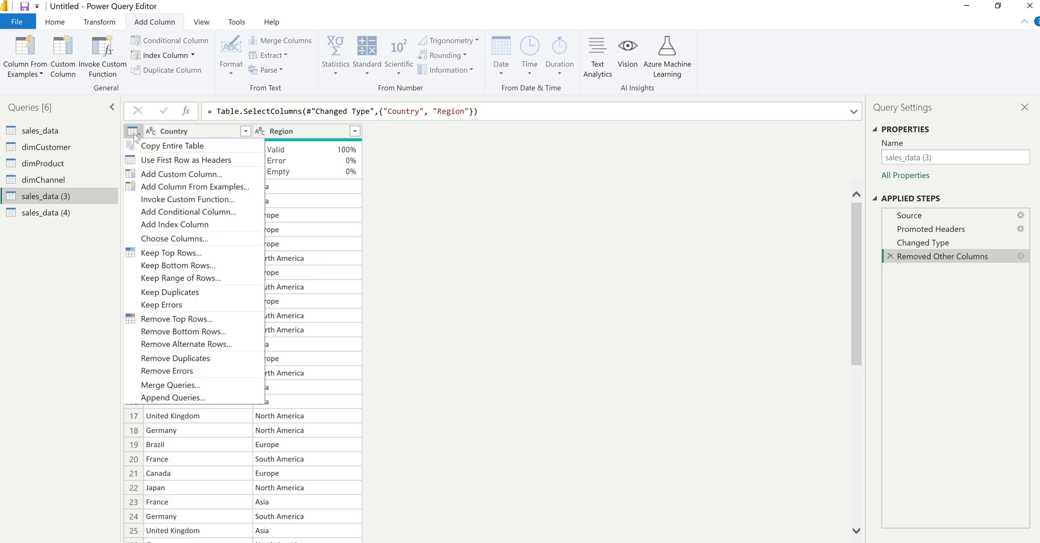
left_click(392, 138)
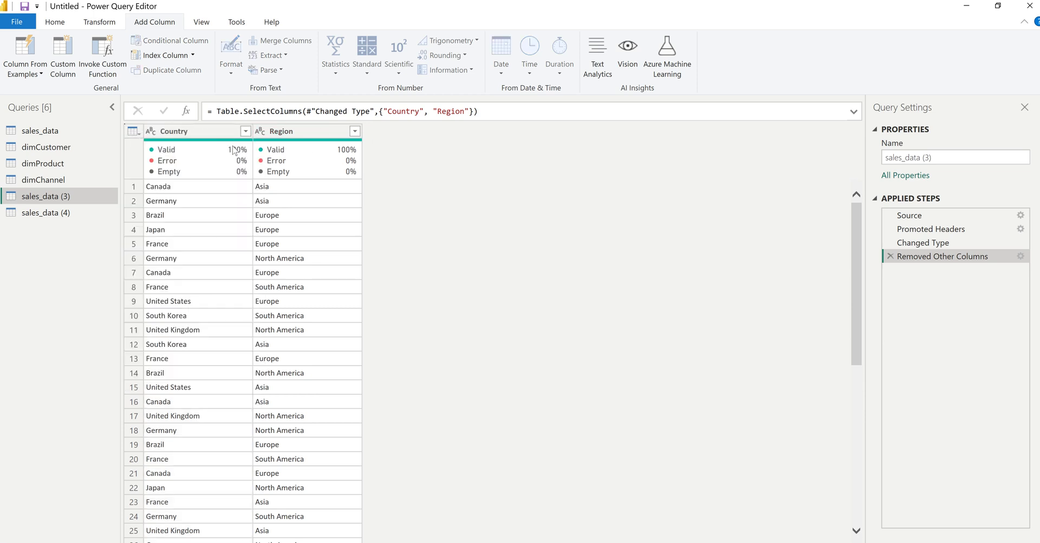
left_click(135, 135)
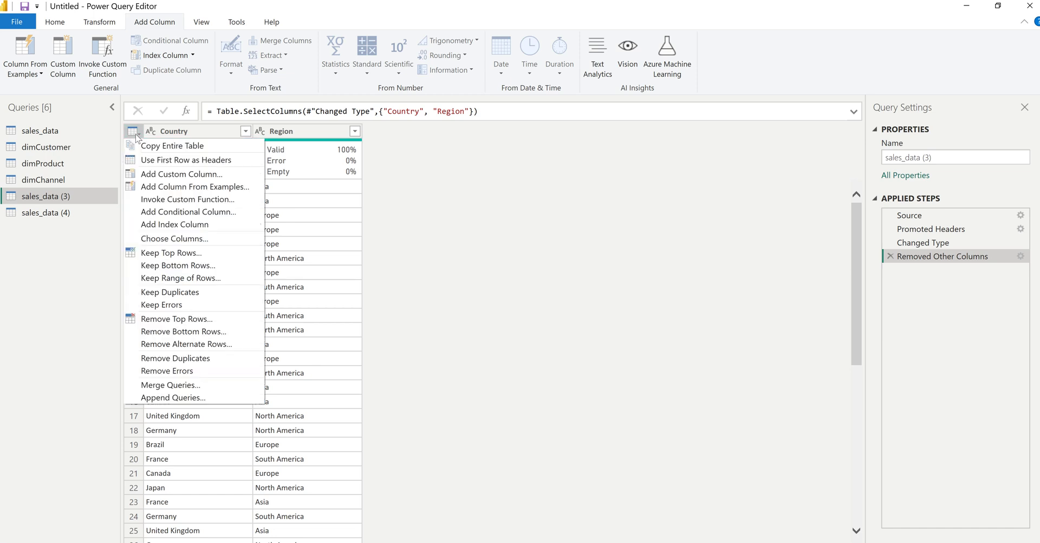
left_click(179, 358)
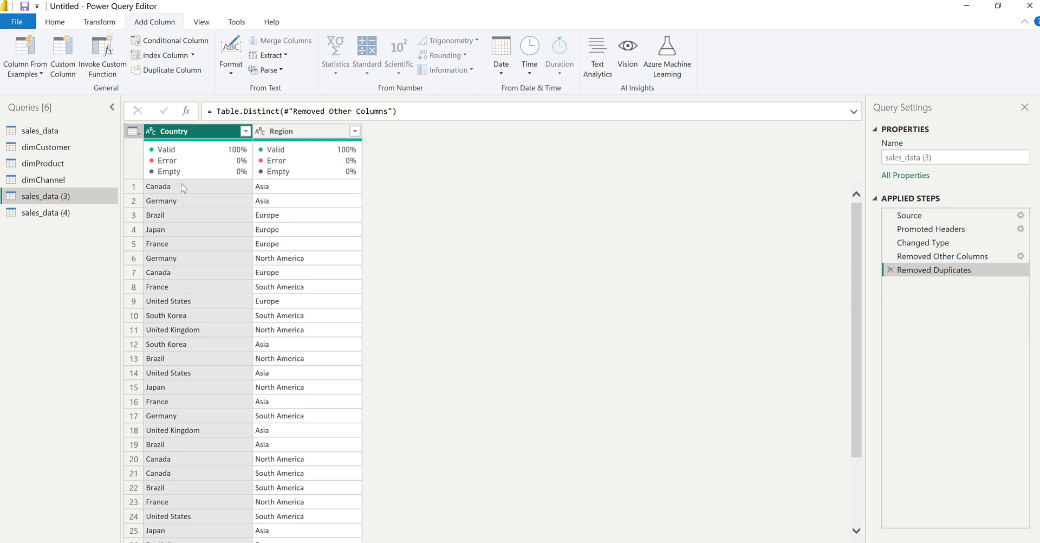
Step: Add an index column starting from 1 to sales_data (3), name it Country ID in its formula and place it before Country
left_click(193, 56)
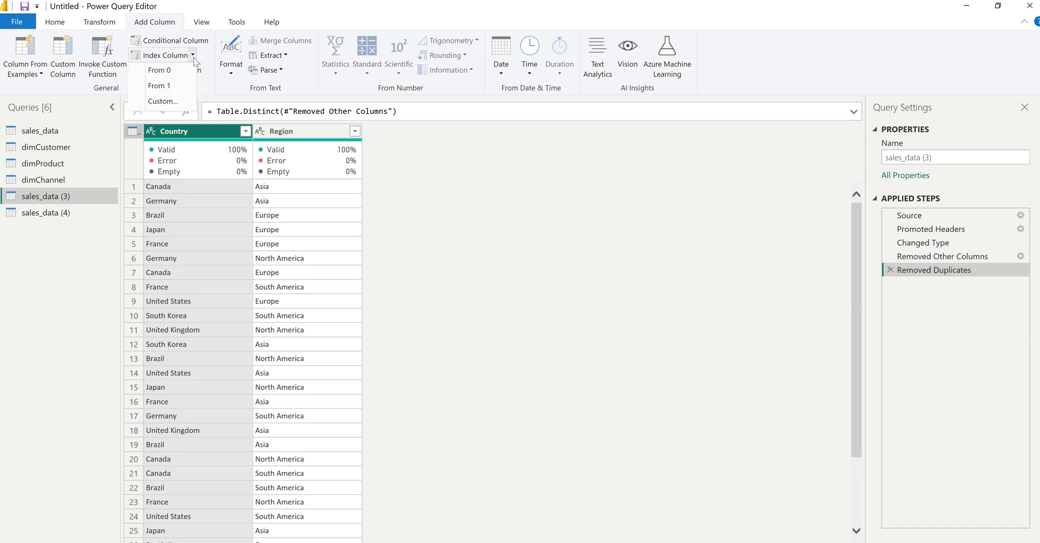
left_click(173, 90)
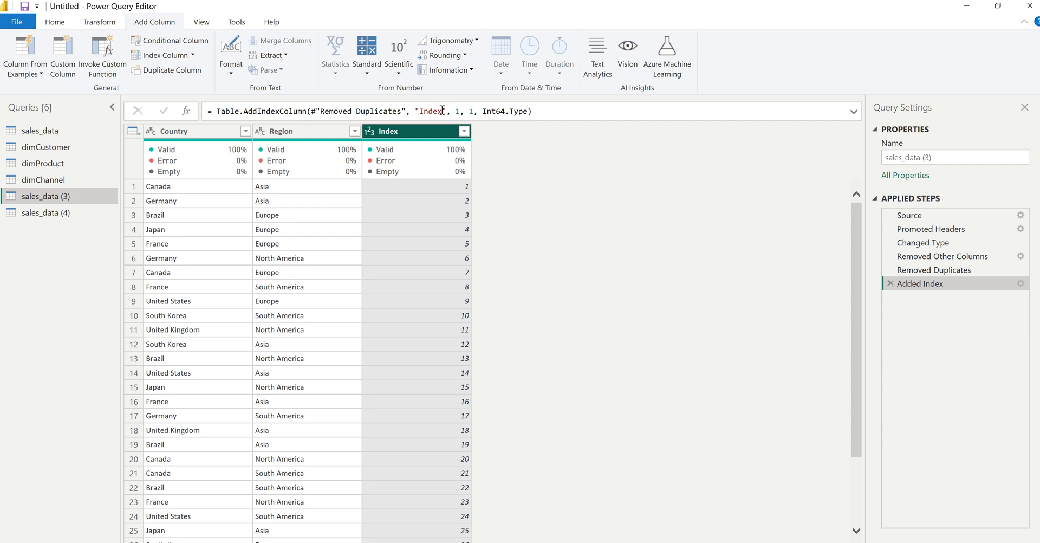
left_click_drag(442, 111, 420, 112)
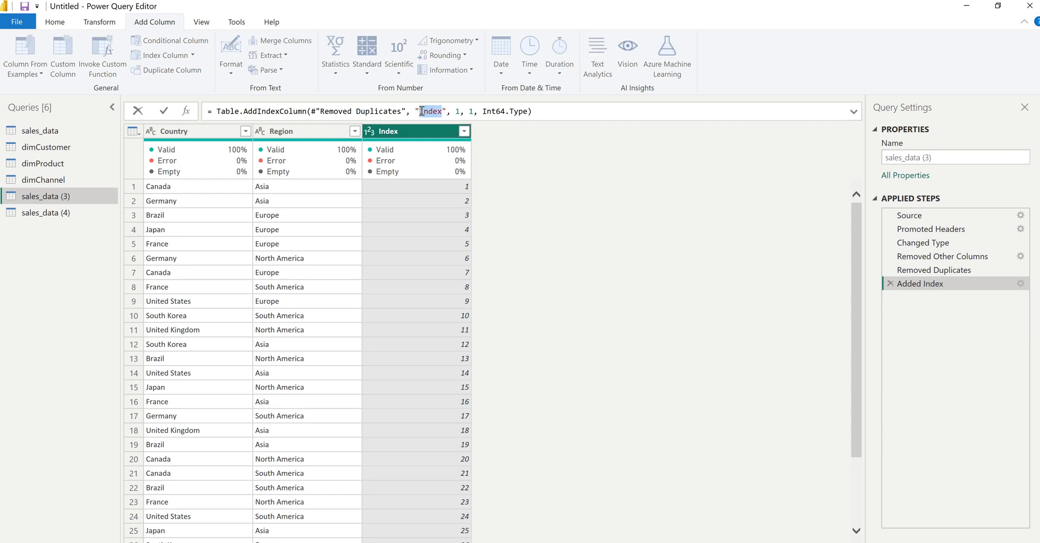
type("Country ID")
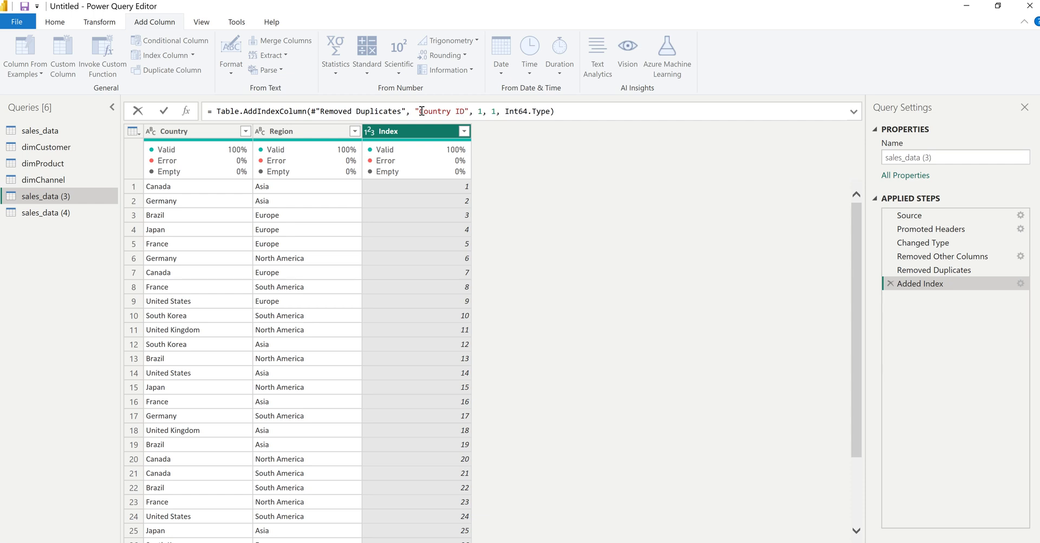
key("Return")
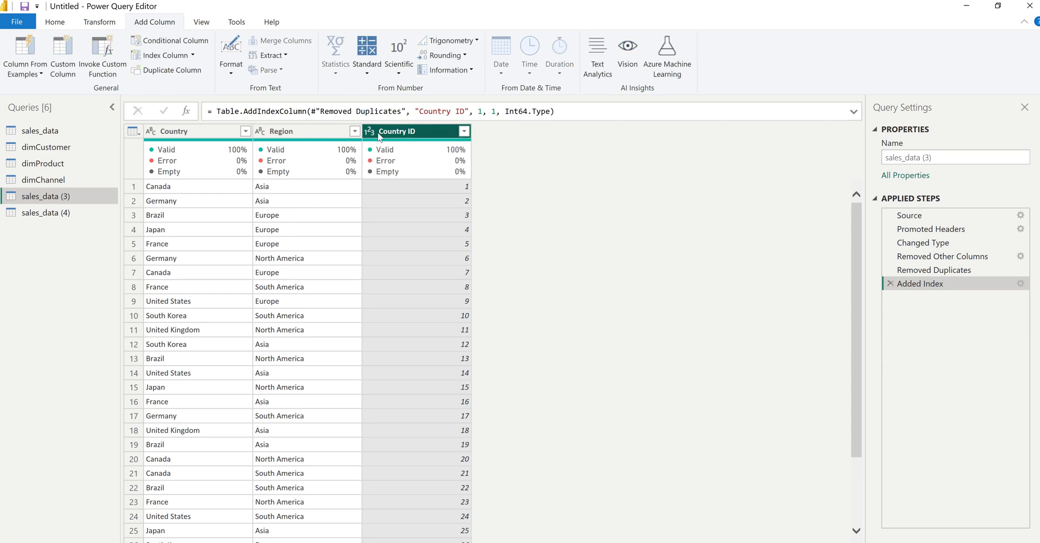
left_click_drag(379, 136, 173, 132)
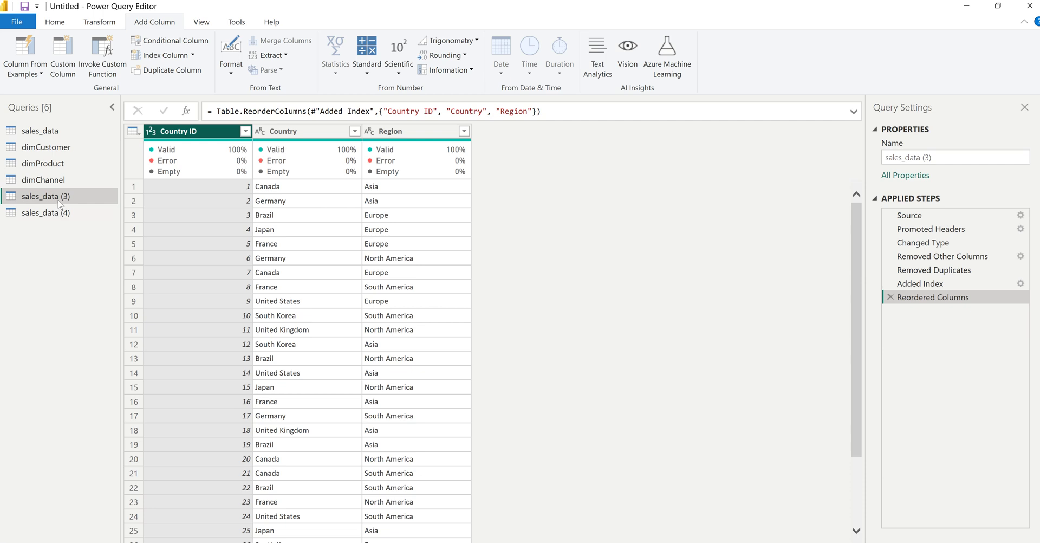
Step: Rename the sales_data (3) query as dimCountry
double_click(59, 198)
type("dimCountry")
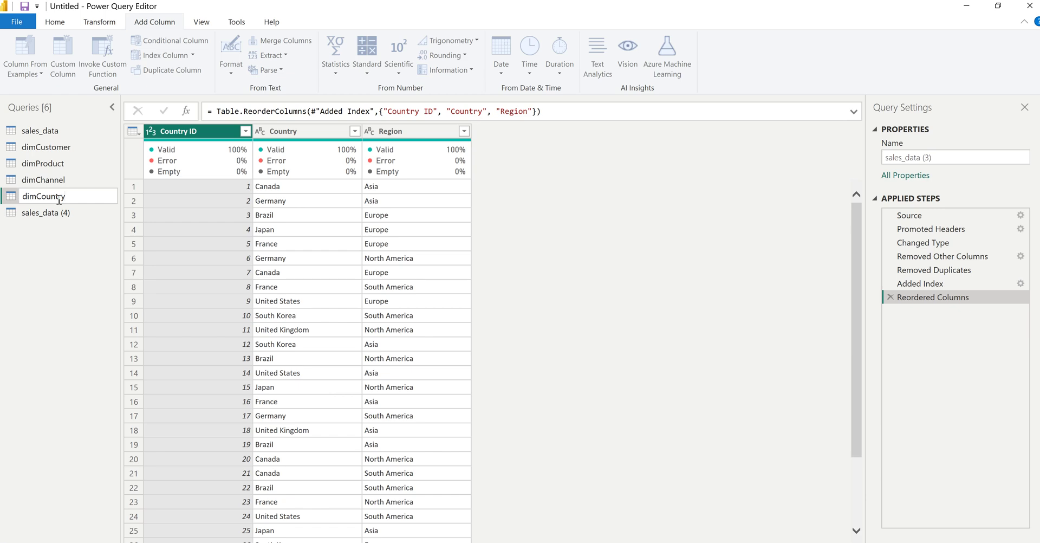
key("Return")
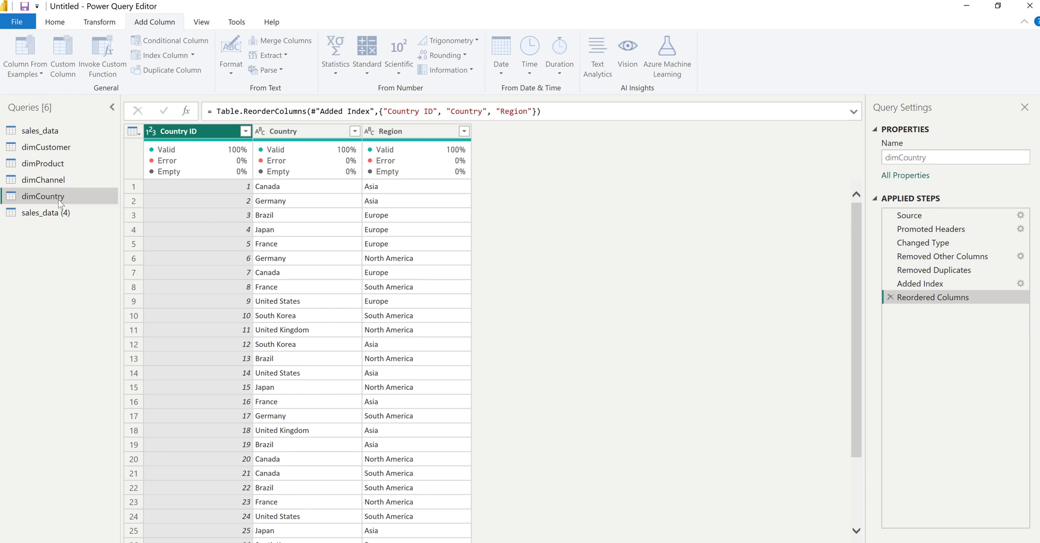
Step: Keep only the Sales Rep column in the sales_data (4) query and remove its duplicate values
left_click(42, 214)
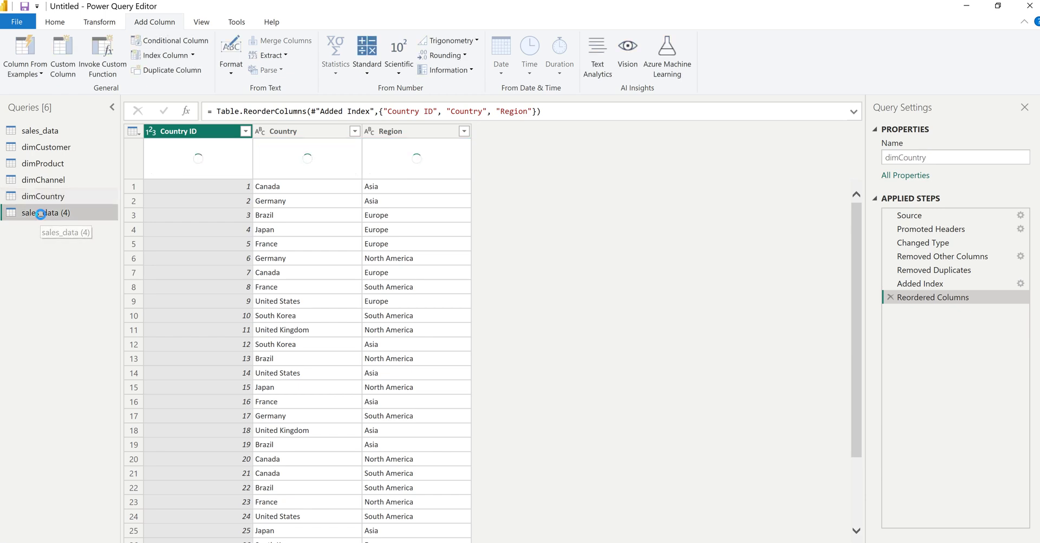
left_click_drag(356, 540, 616, 539)
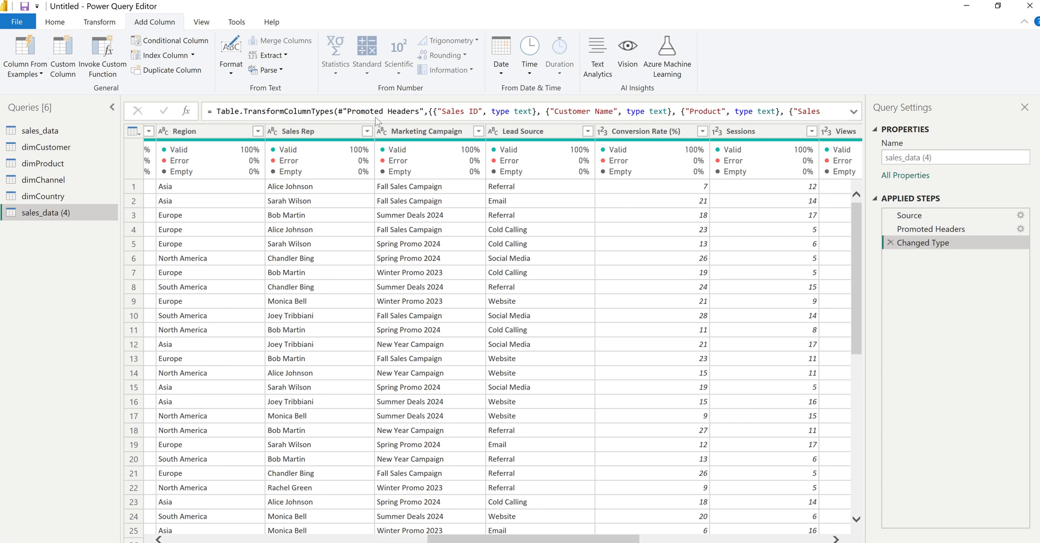
left_click(330, 129)
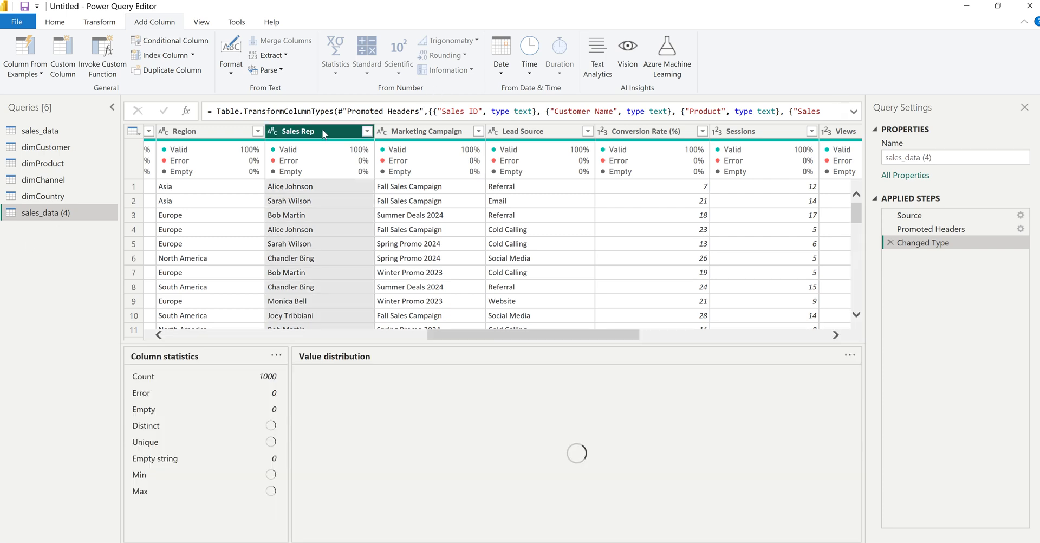
right_click(322, 129)
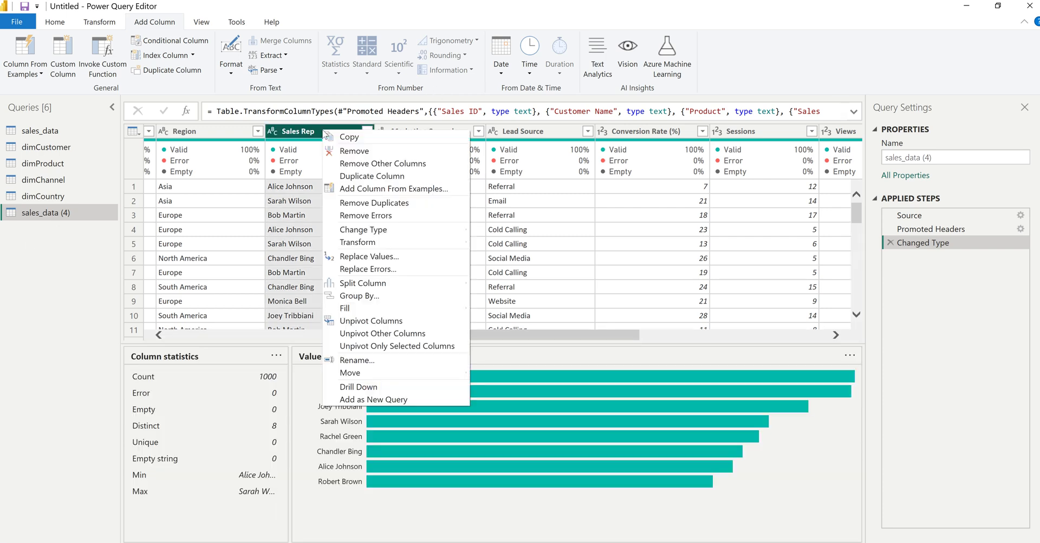
left_click(361, 163)
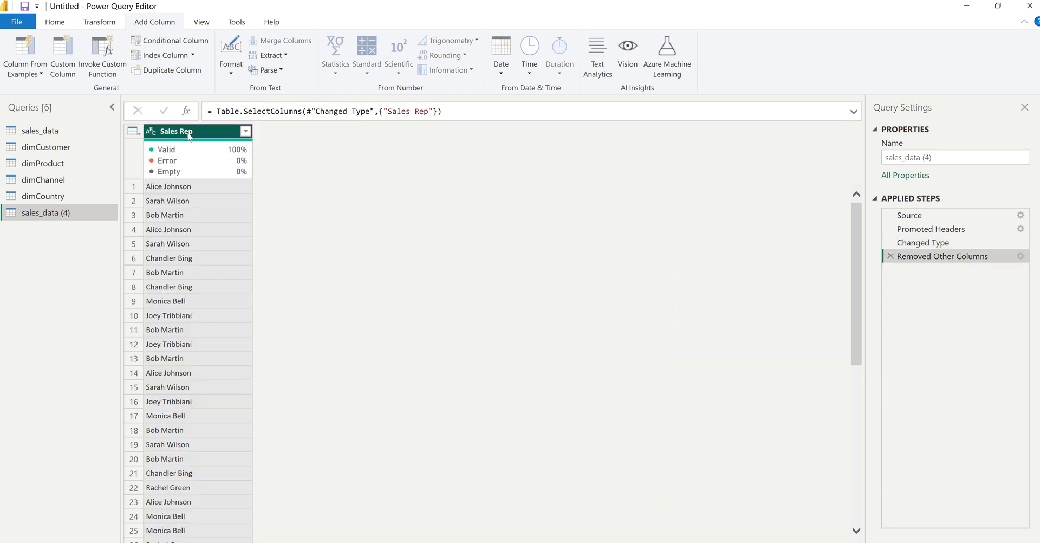
right_click(188, 135)
left_click(253, 212)
Step: Add an index column starting from 1 to sales_data (4), name it Sales Rep ID in its formula and place it before Sales Rep
left_click(193, 56)
left_click(176, 86)
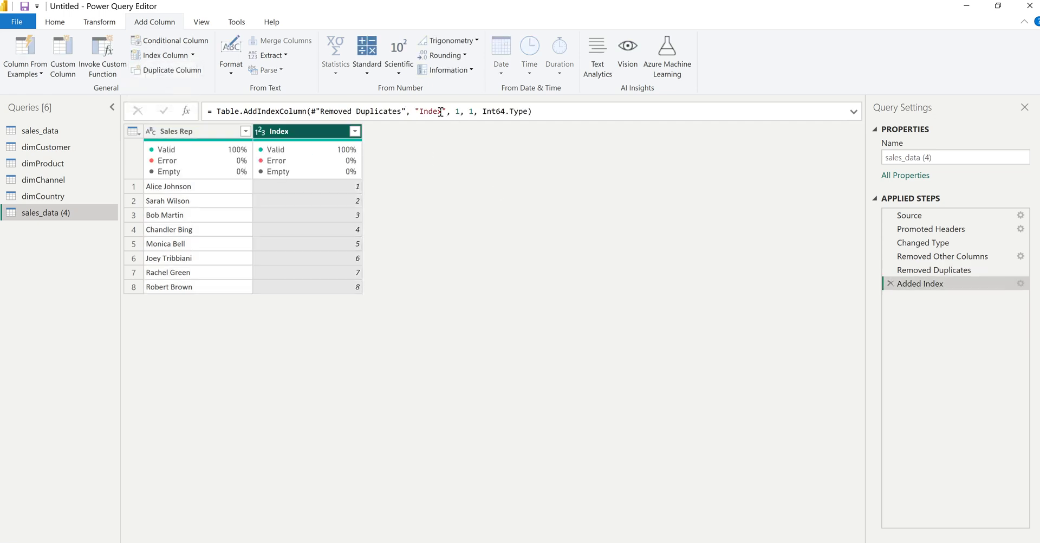
left_click_drag(441, 112, 419, 114)
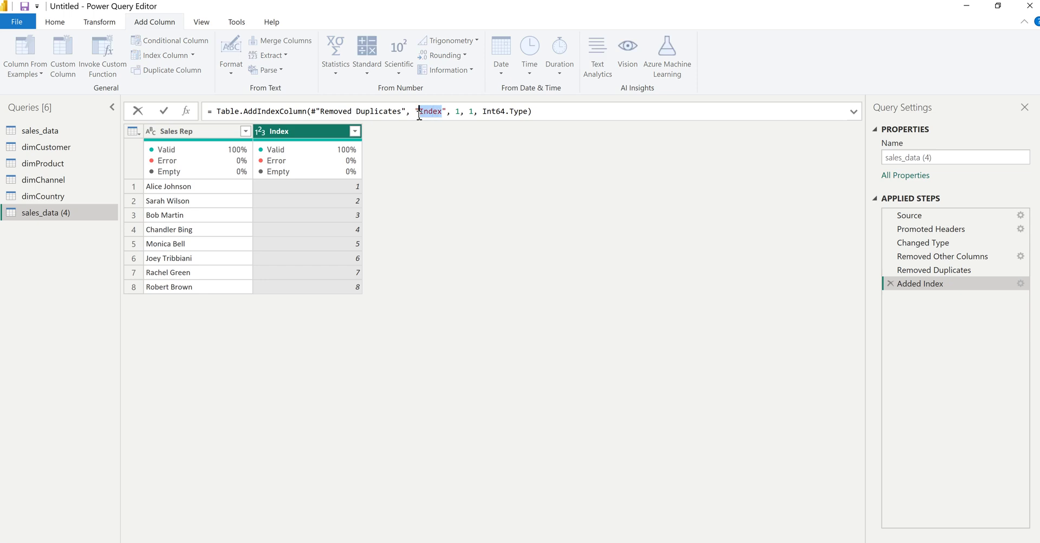
type("Sales Rep ID")
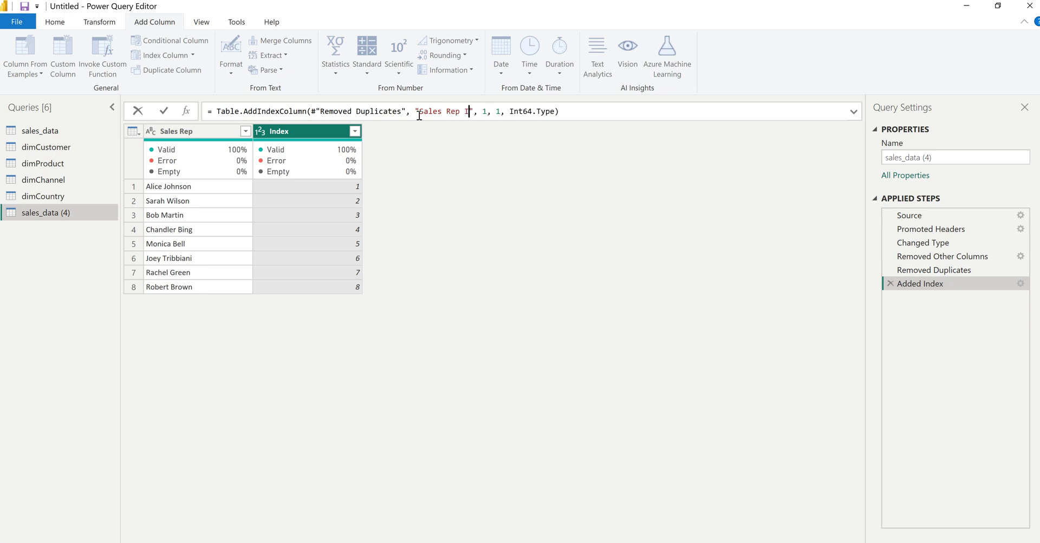
key("Return")
left_click_drag(294, 132, 192, 136)
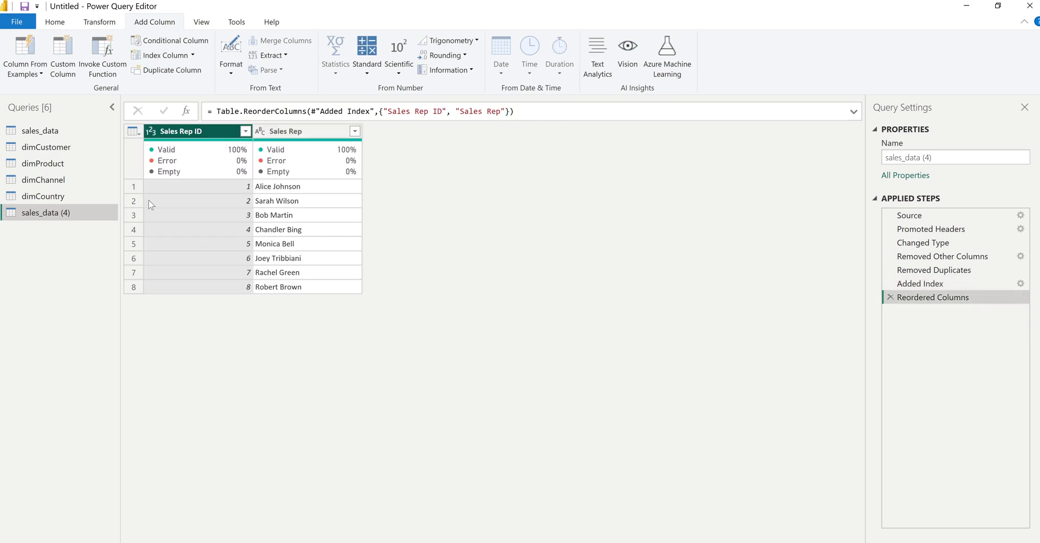
Step: Rename the sales_data (4) query as dimSalesRep
double_click(57, 214)
type("dimSalesRep")
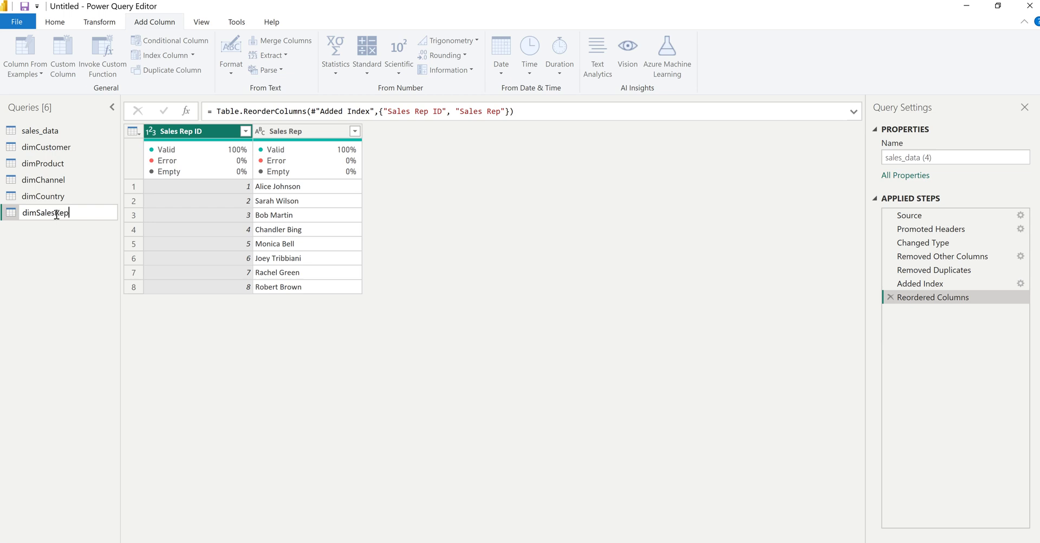
key("Return")
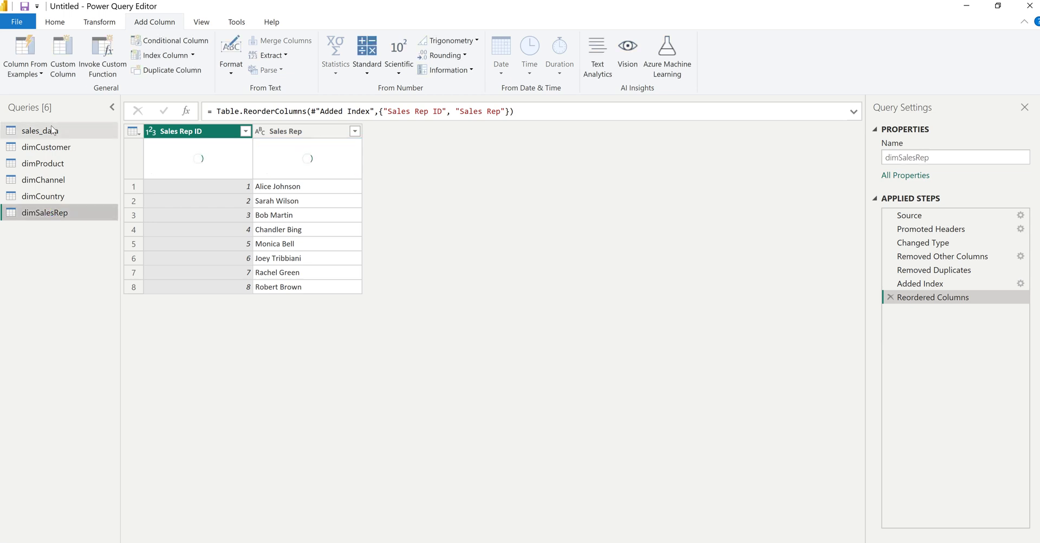
Step: Duplicate the original sales_data query twice to get two more copies for dimension tables
left_click(53, 133)
right_click(53, 133)
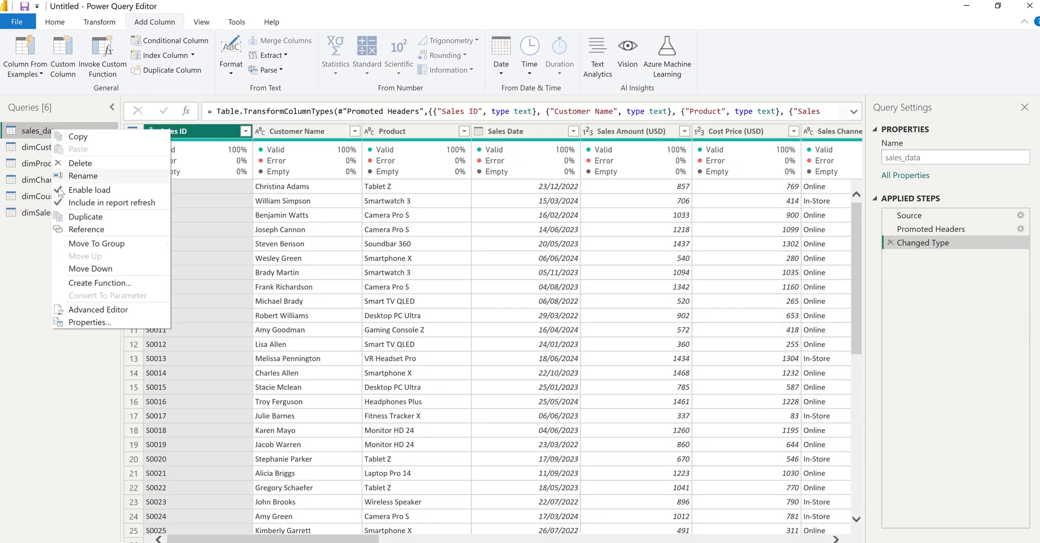
left_click(78, 218)
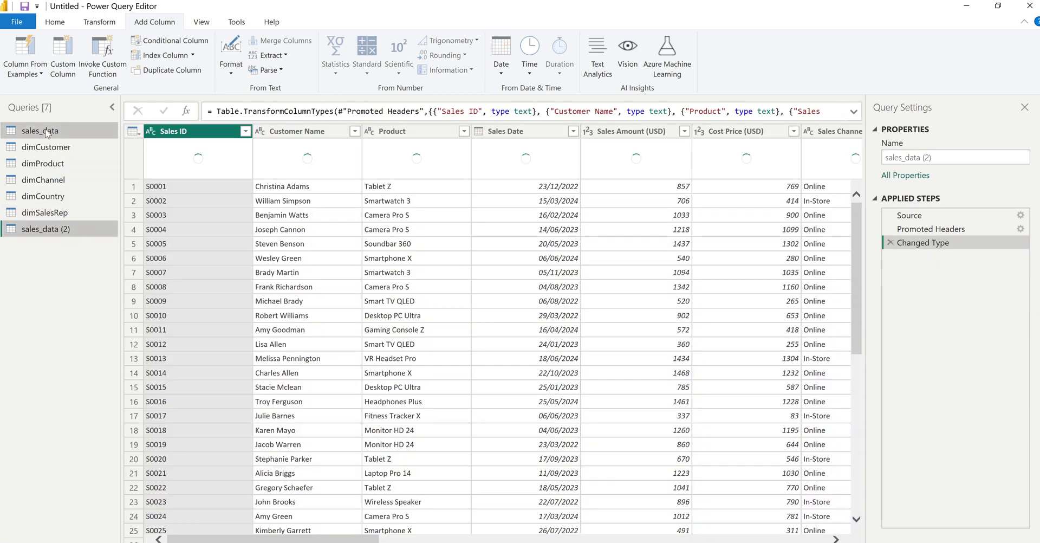
left_click(47, 132)
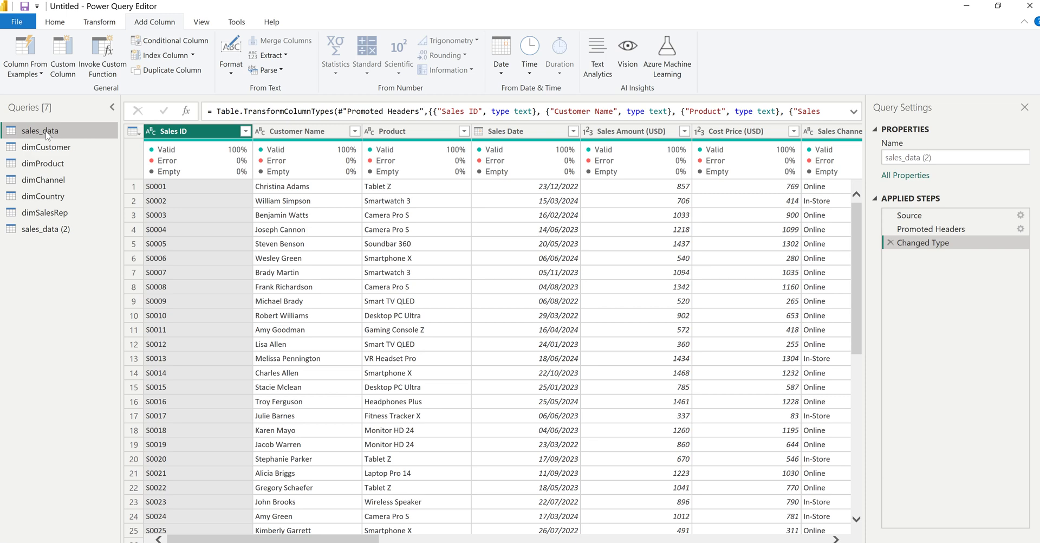
right_click(46, 135)
left_click(65, 218)
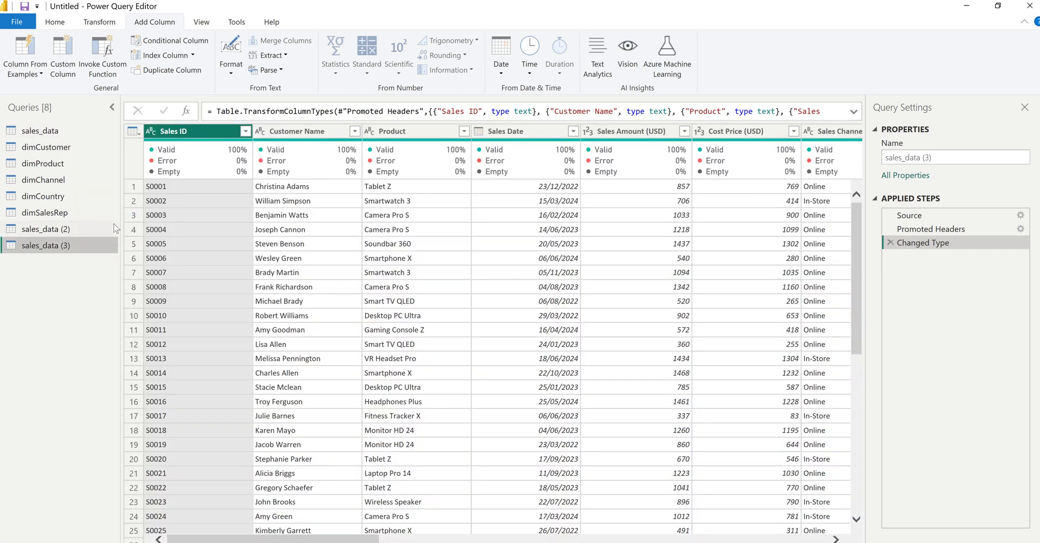
Step: Keep only the Marketing Campaign column in the sales_data (2) query and remove its duplicate values
left_click(102, 229)
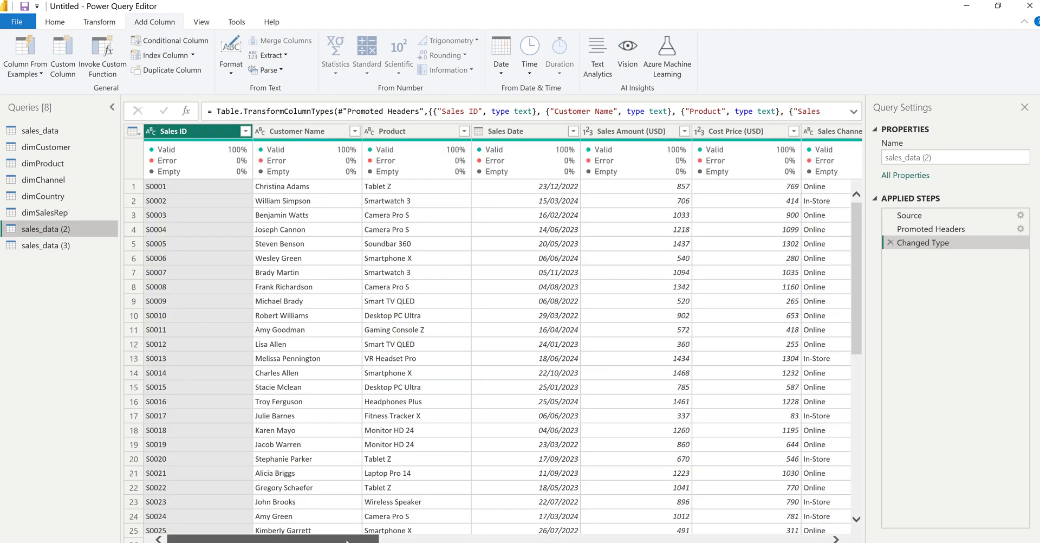
left_click_drag(347, 540, 582, 540)
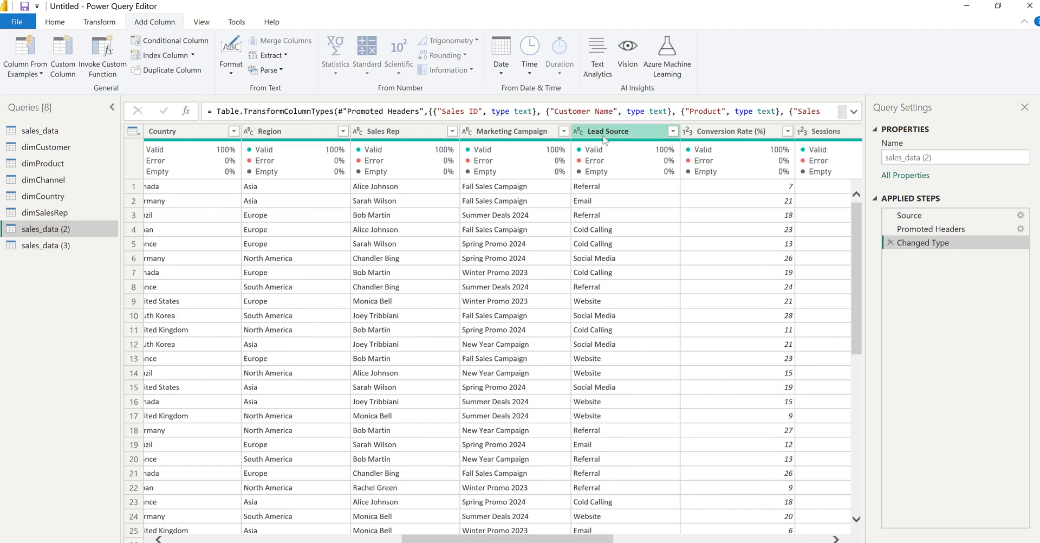
left_click(502, 133)
right_click(501, 130)
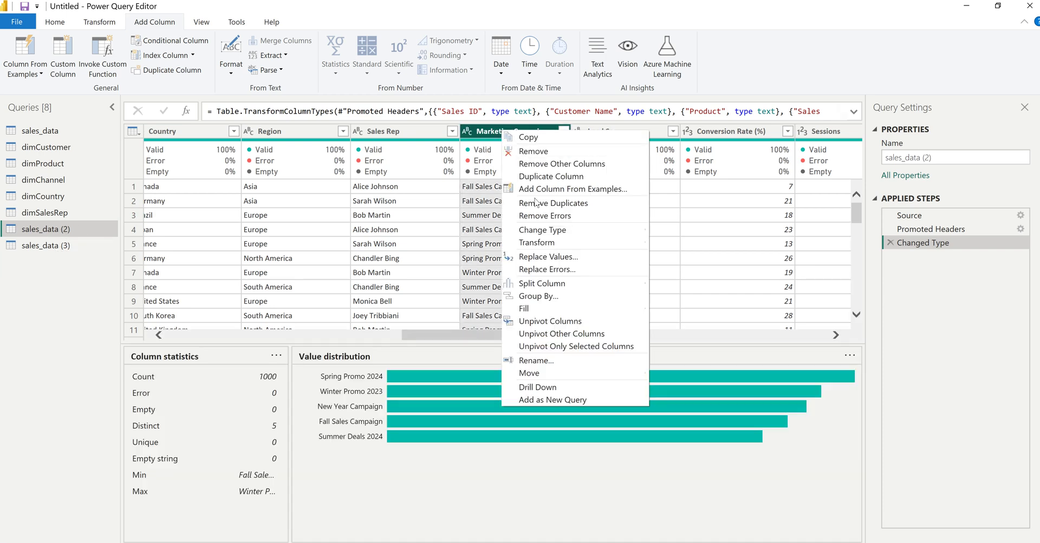
left_click(557, 165)
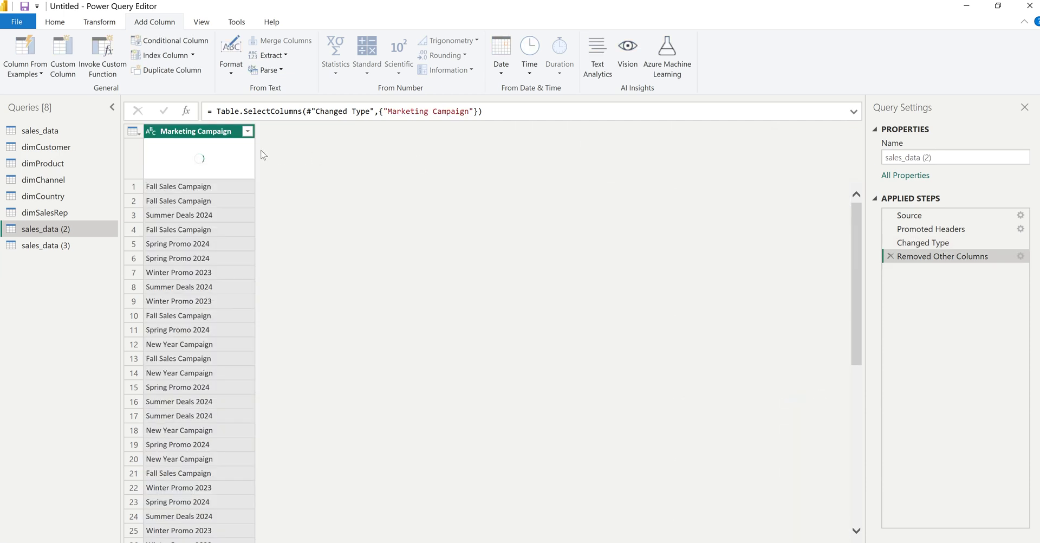
right_click(215, 135)
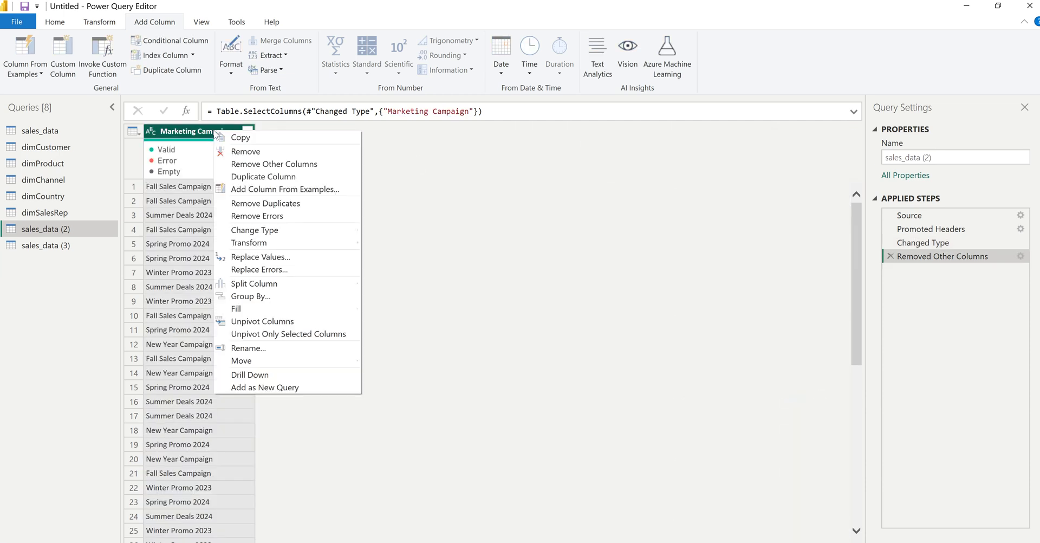
left_click(275, 202)
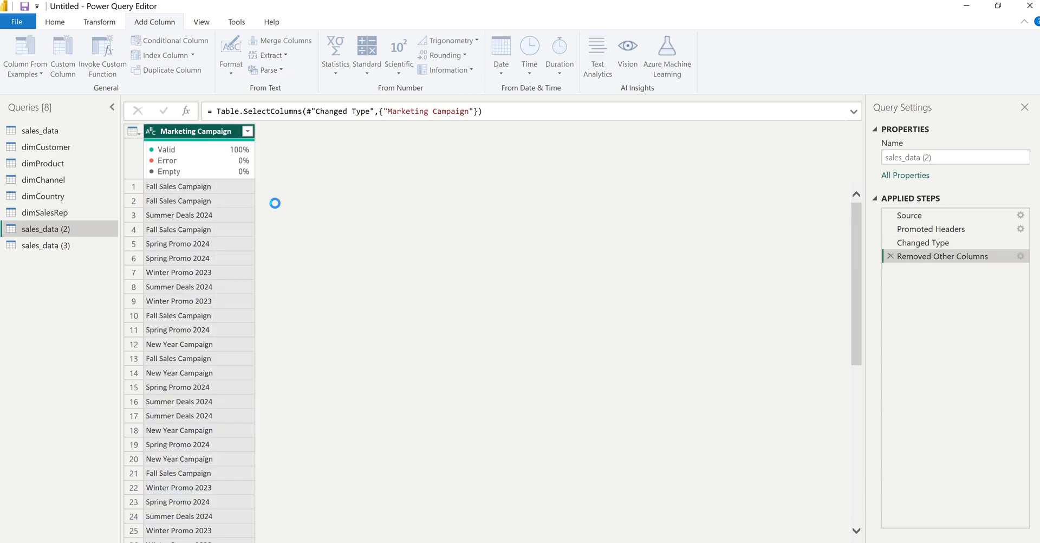
Step: Add an index column starting from 1 to sales_data (2), name it Marketing Campaign ID in its formula and place it before Marketing Campaign
left_click(193, 55)
left_click(180, 87)
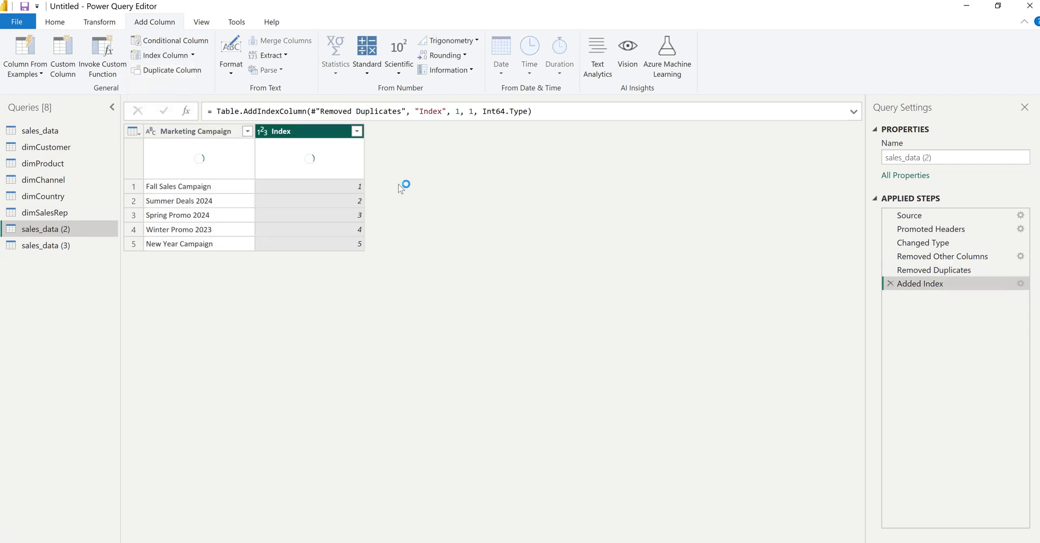
left_click_drag(442, 112, 420, 113)
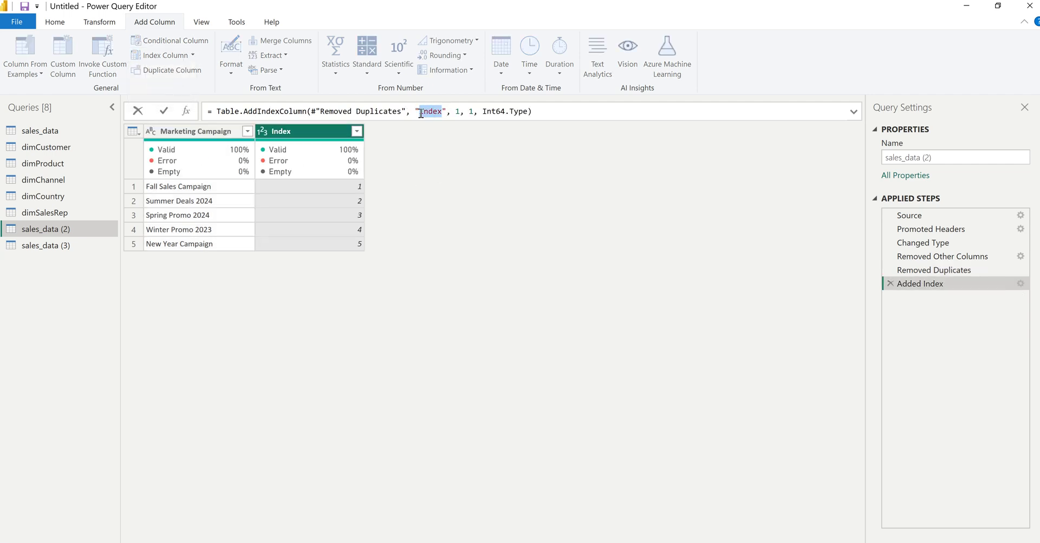
type("Marketing")
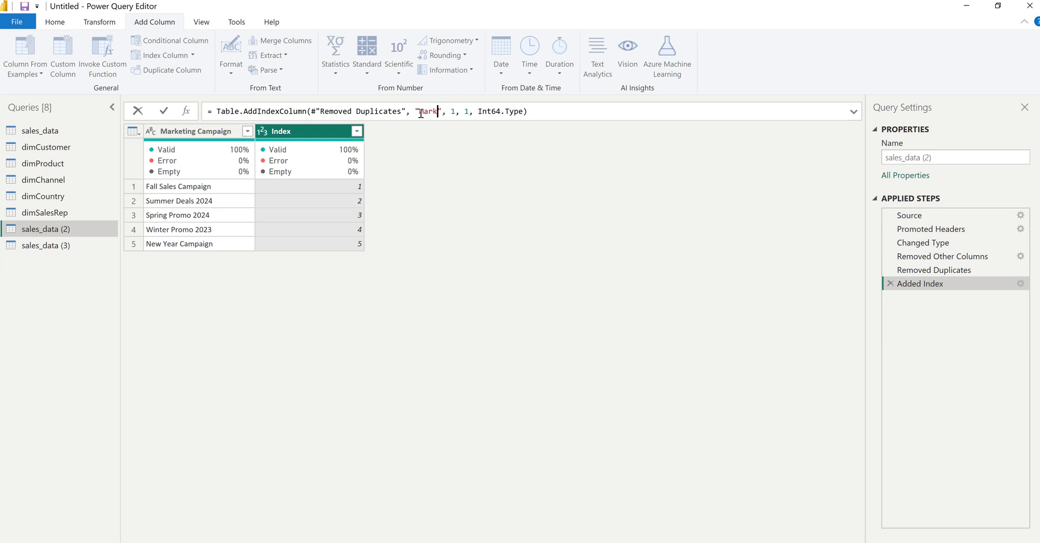
type(" Campaign")
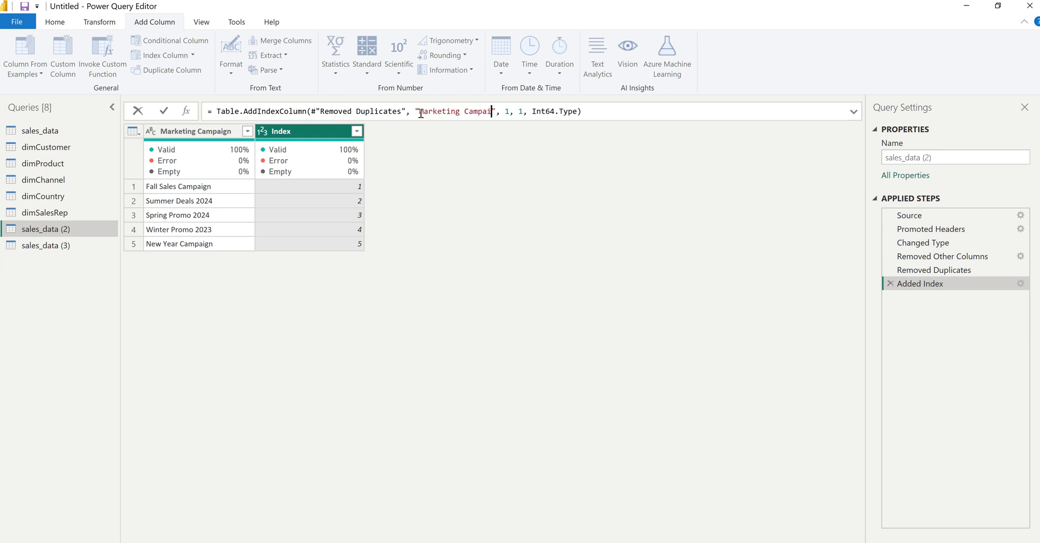
type(" ID")
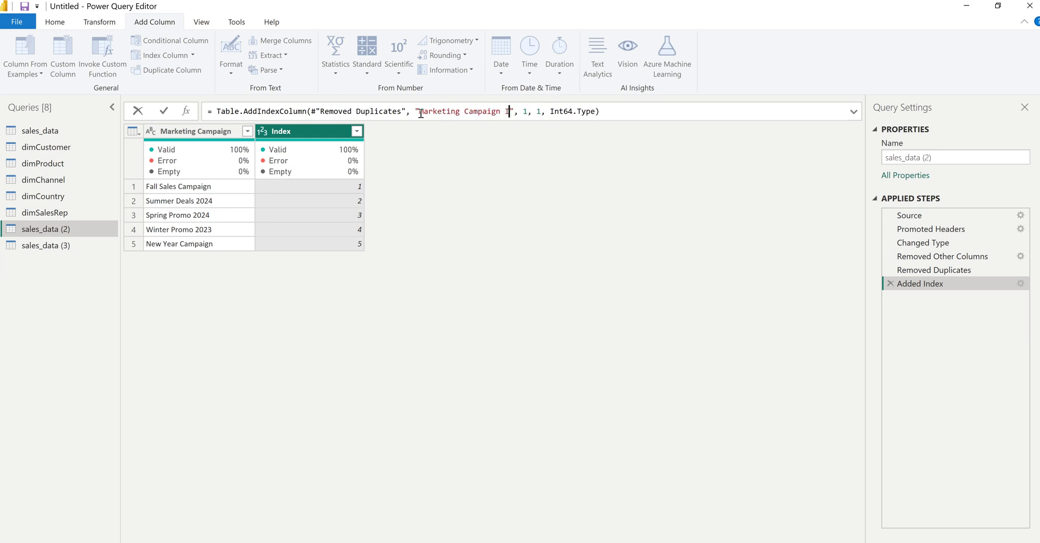
key("Return")
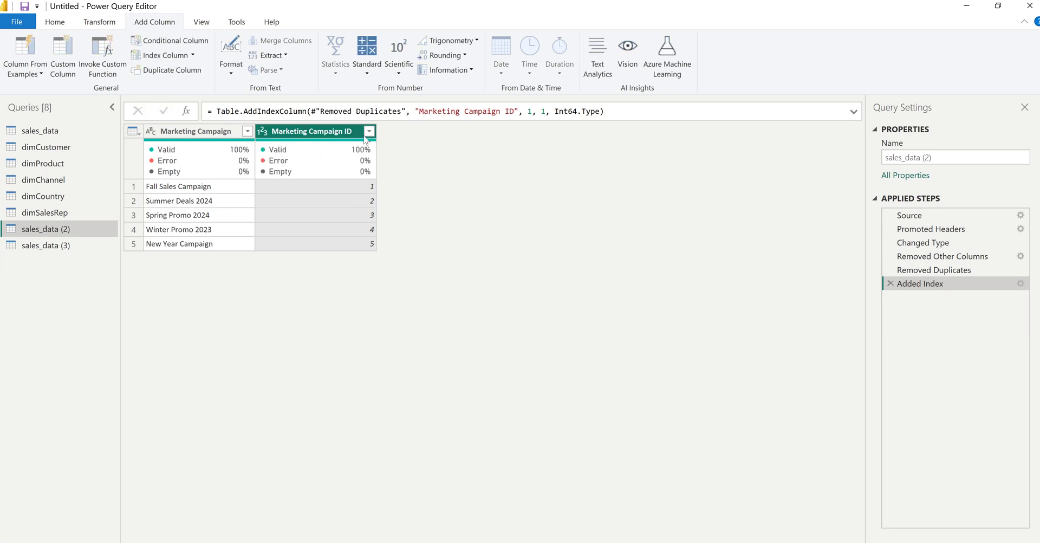
left_click_drag(336, 133, 205, 135)
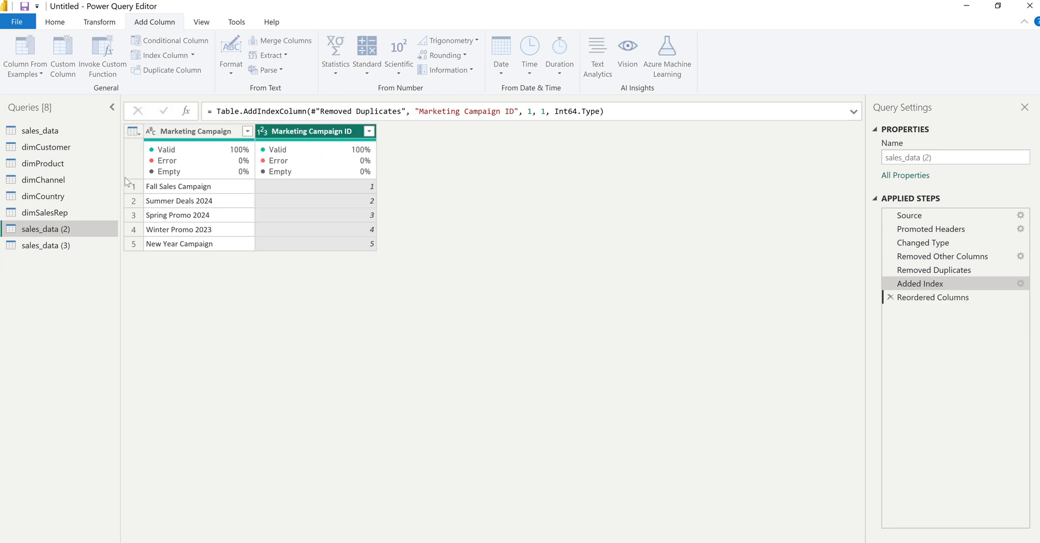
Step: Rename the sales_data (2) query as dimMarketingCampaign
double_click(49, 230)
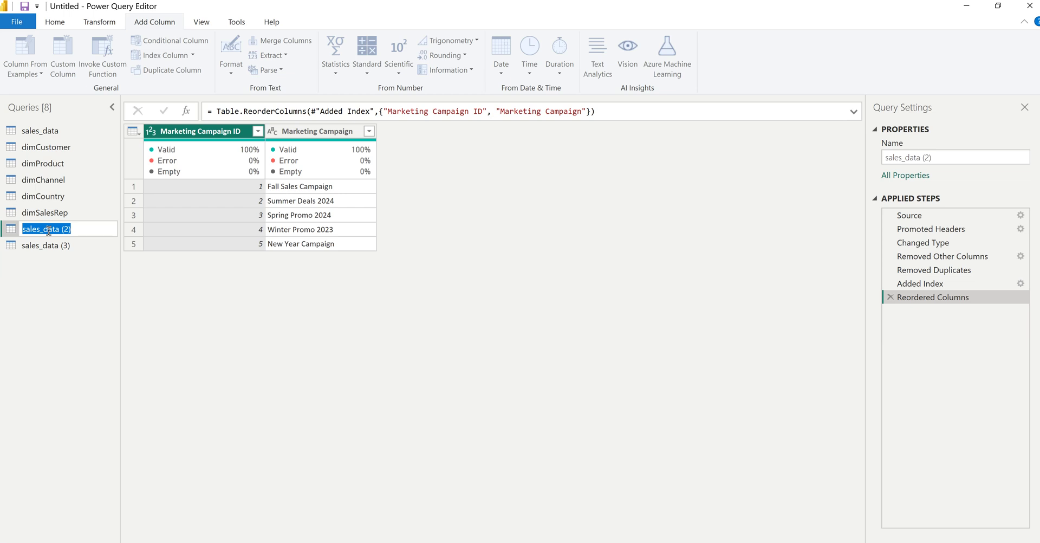
type("dimMarketingCampa")
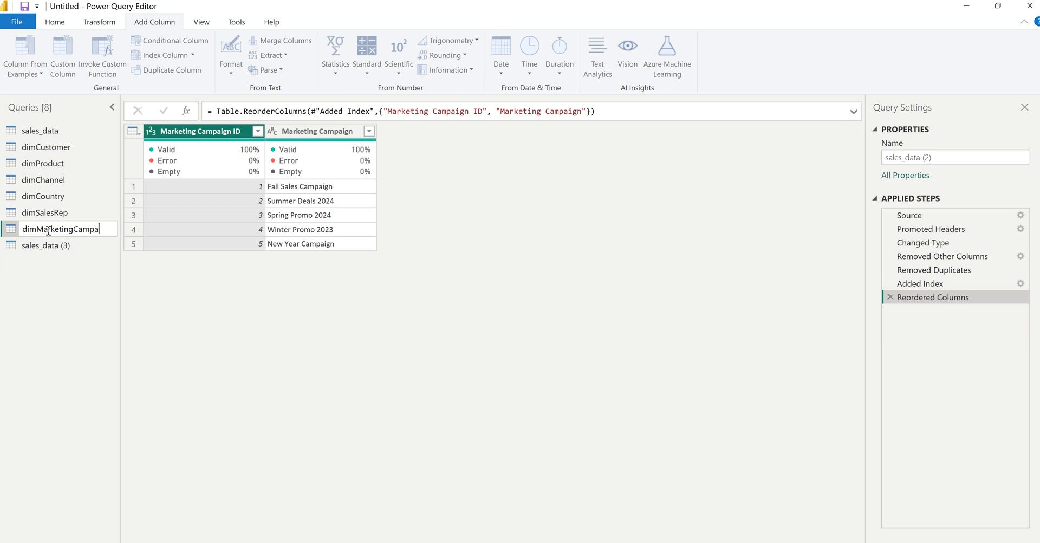
type("ign")
key("Return")
Step: Keep only the Lead Source column in the sales_data (3) query and remove its duplicate values
left_click(58, 246)
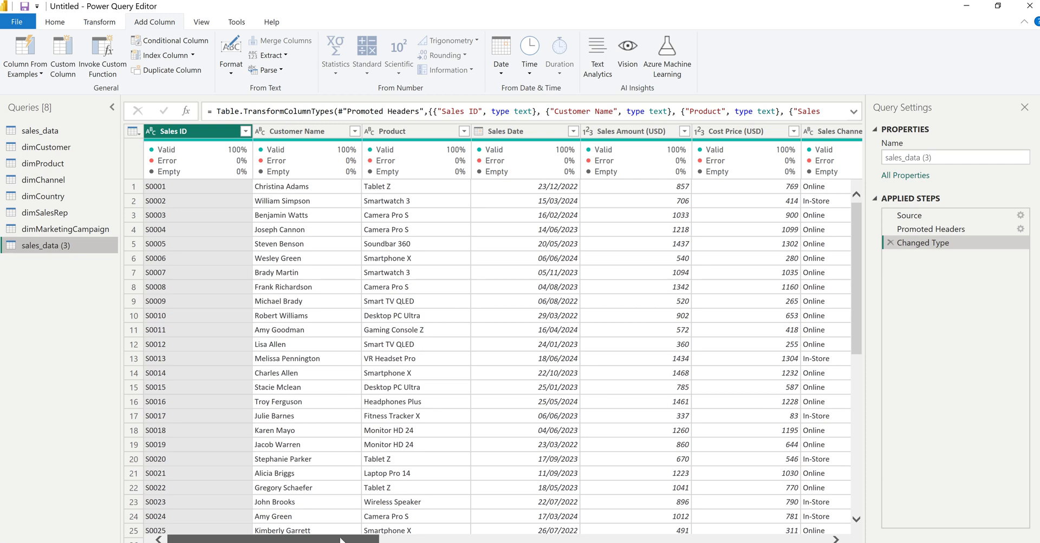
left_click_drag(341, 540, 615, 532)
left_click(465, 132)
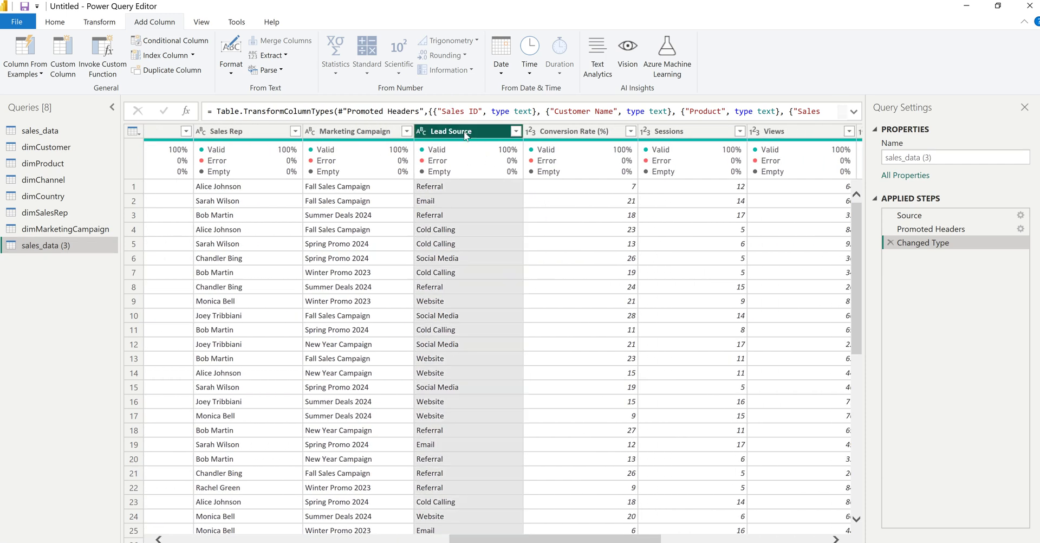
right_click(465, 133)
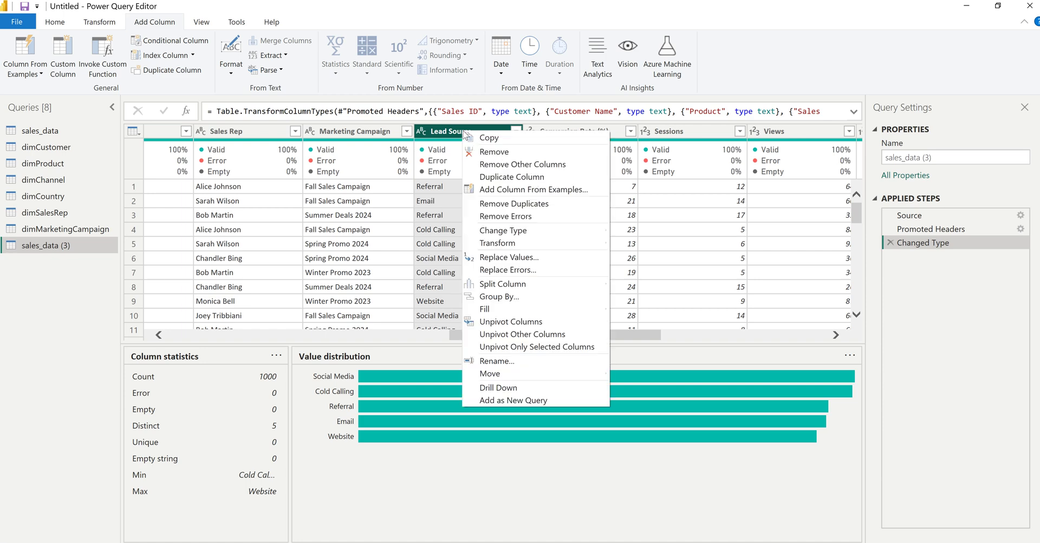
left_click(521, 164)
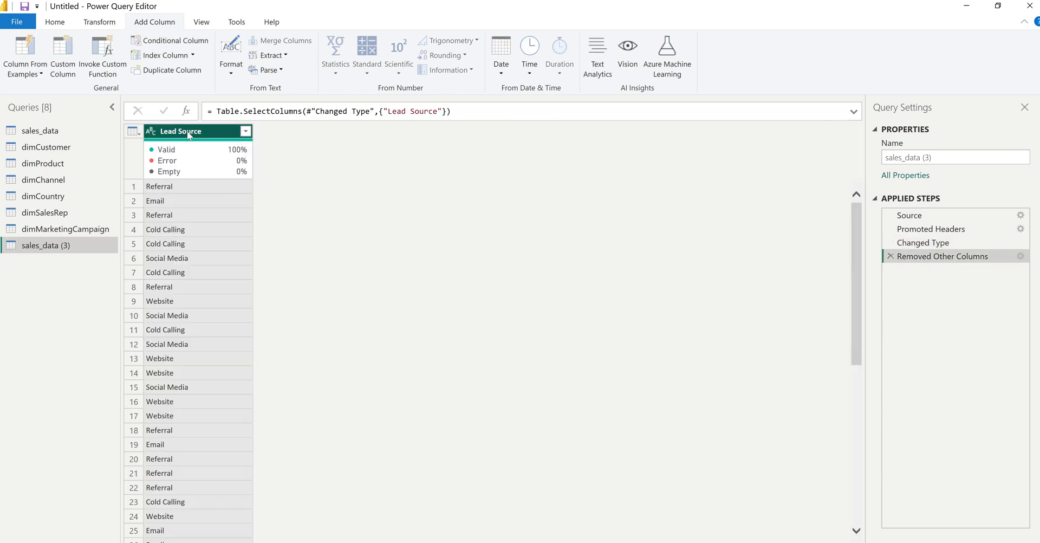
right_click(190, 134)
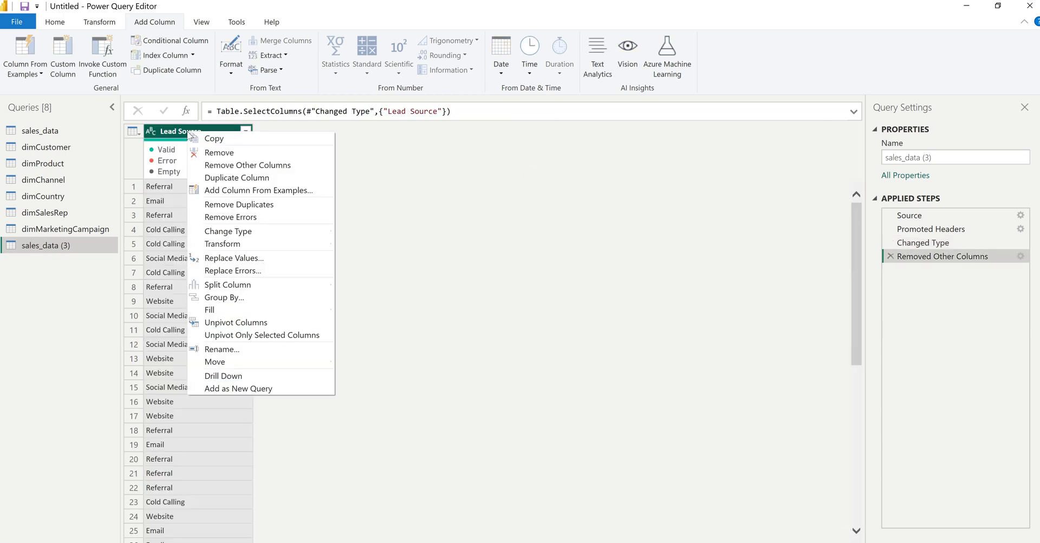
left_click(238, 205)
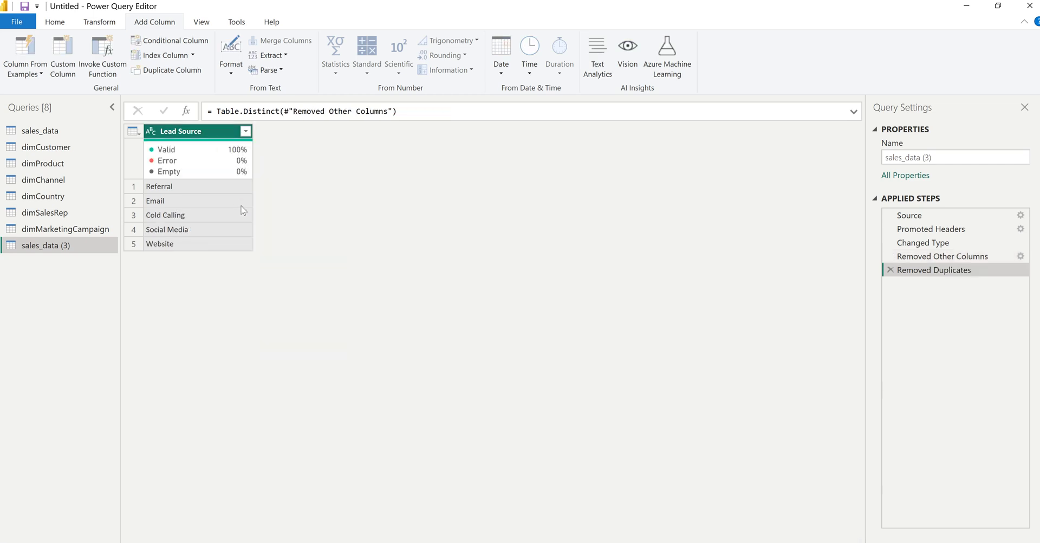
Step: Add an index column starting from 1 to sales_data (3), name it Lead Source ID in its formula and place it before Lead Source
left_click(193, 54)
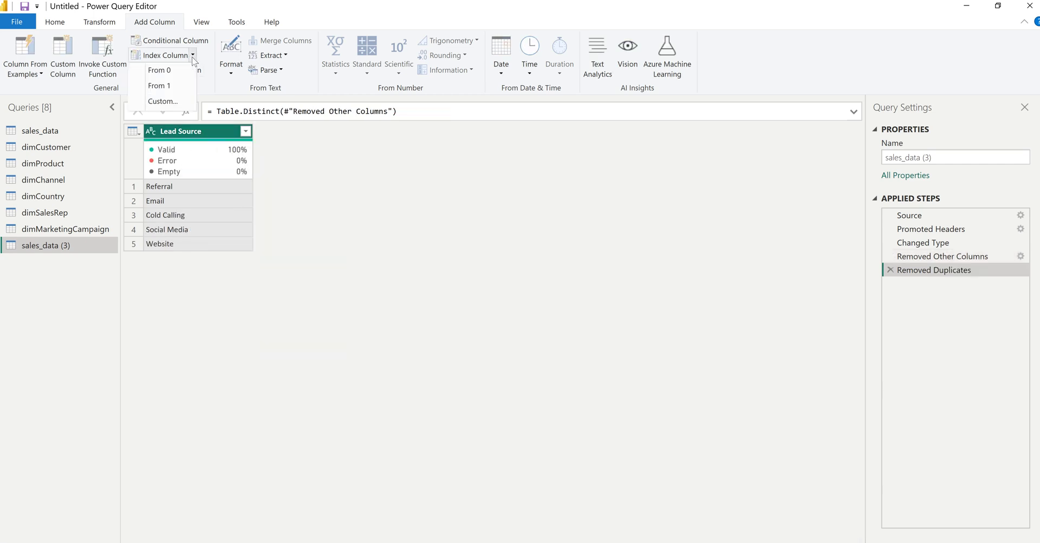
left_click(177, 87)
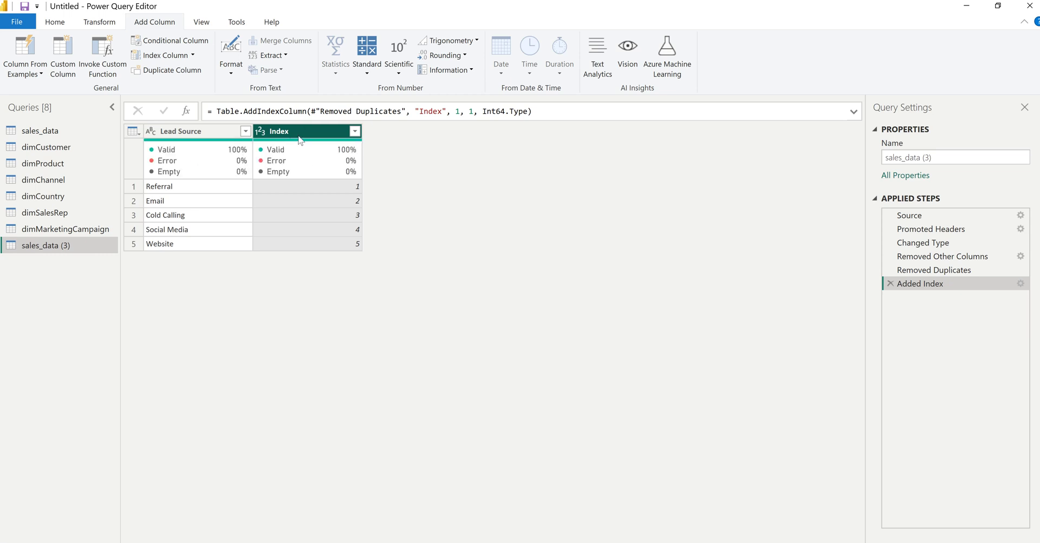
left_click_drag(442, 111, 421, 112)
type("Lead Sourc")
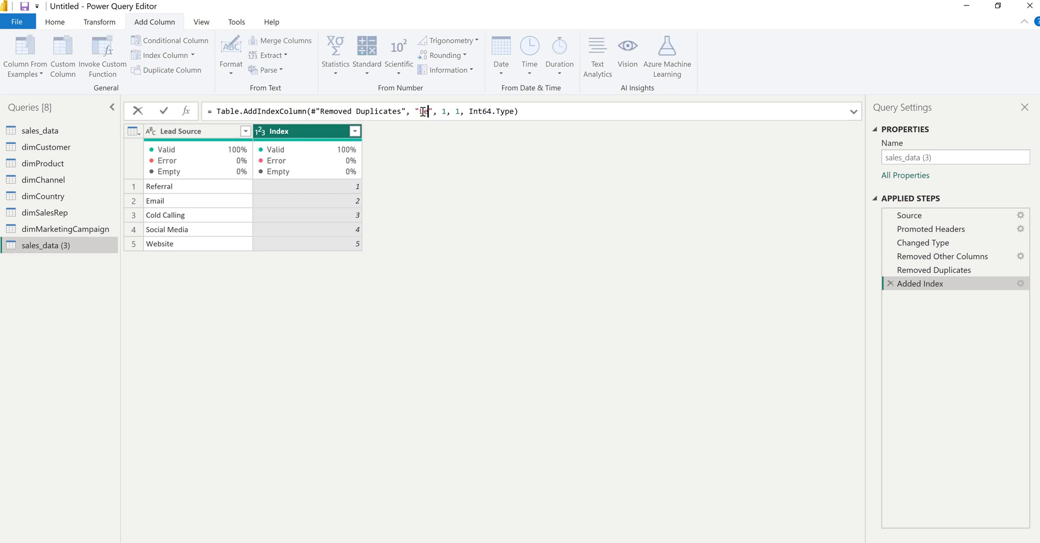
type("e ID")
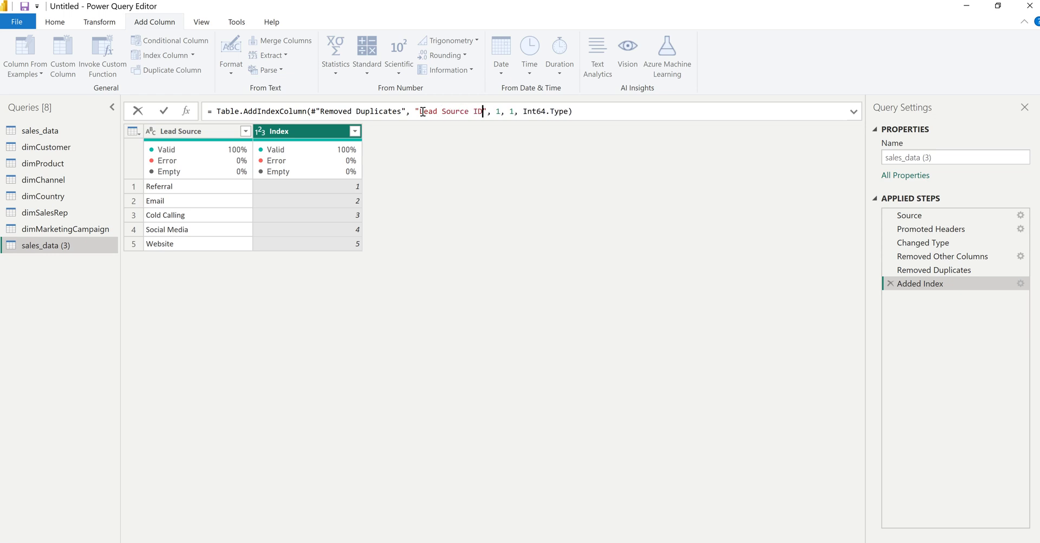
key("Return")
left_click_drag(312, 133, 215, 135)
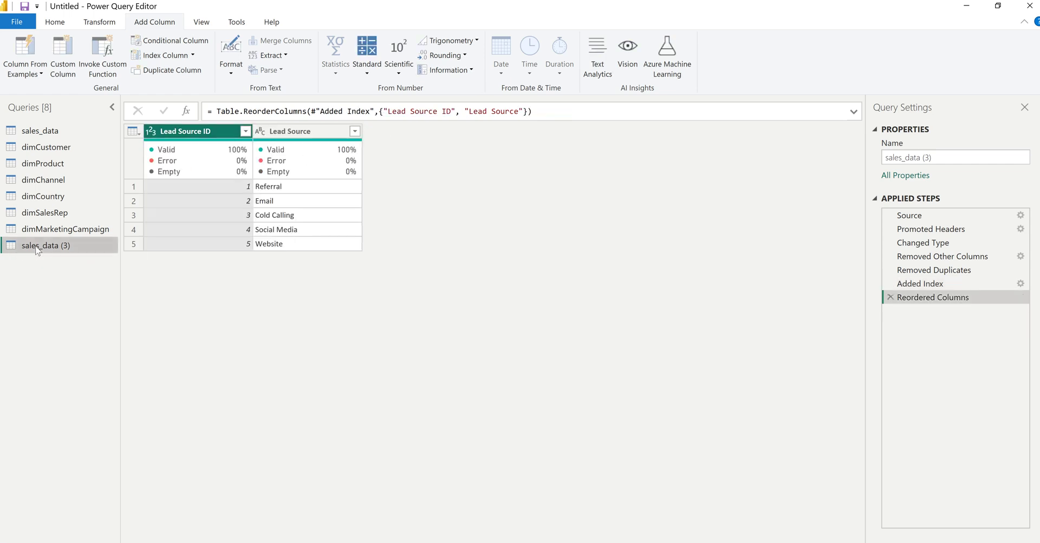
Step: Rename the sales_data (3) query as dimLeadSource
double_click(37, 246)
type("dimLeadSource")
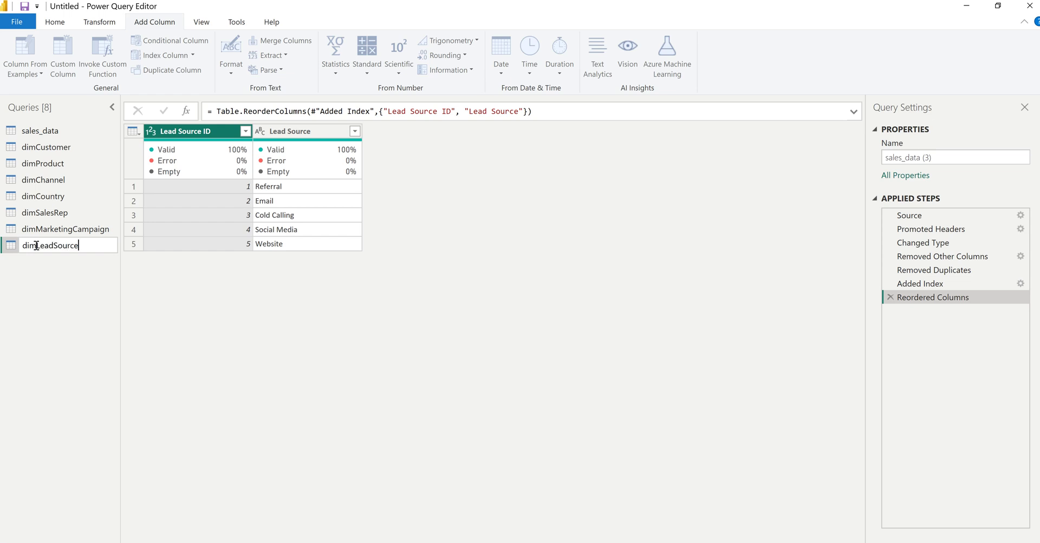
key("Return")
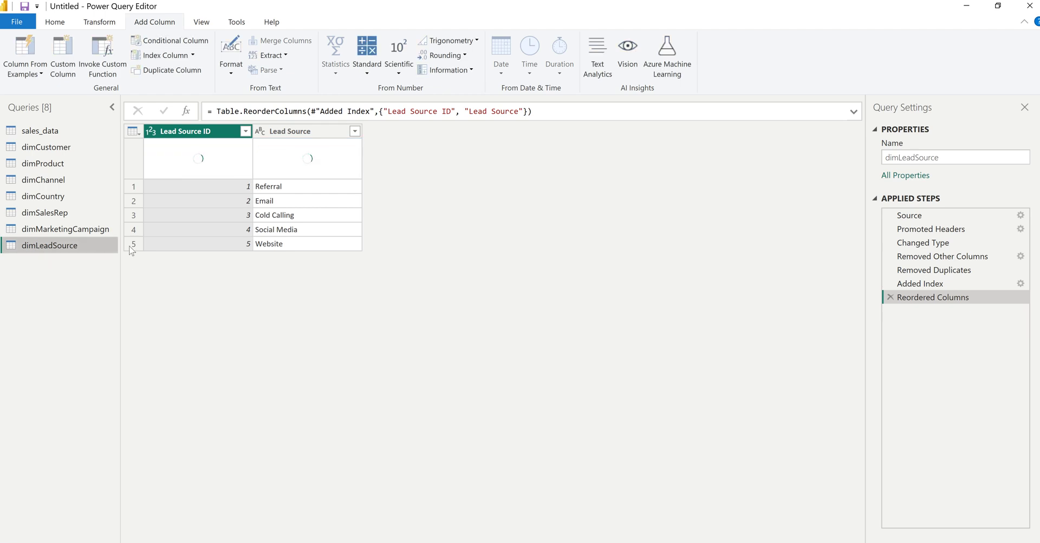
Step: Review the columns of the original sales_data query and rename the query as factSalesData
left_click(38, 131)
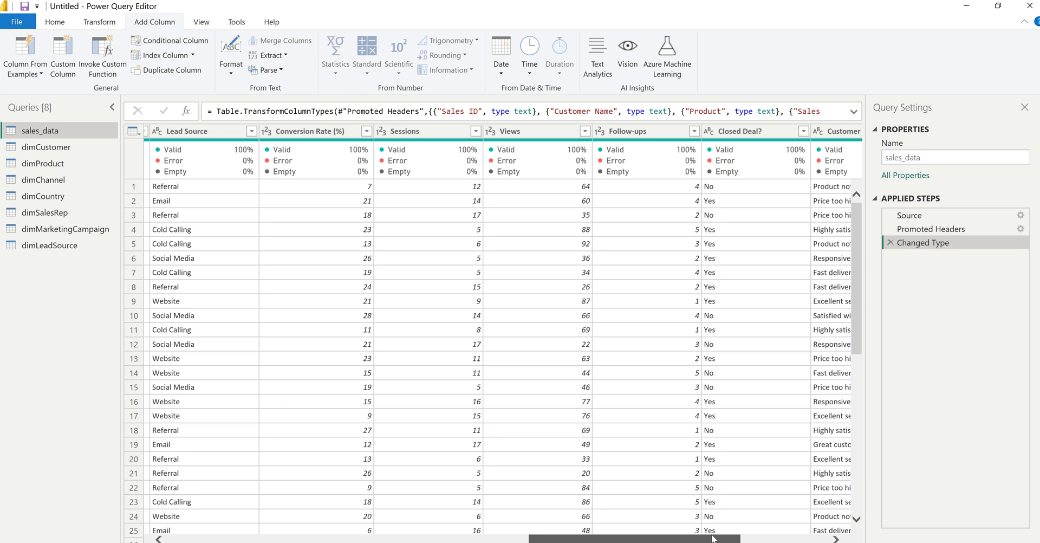
left_click_drag(713, 538, 805, 541)
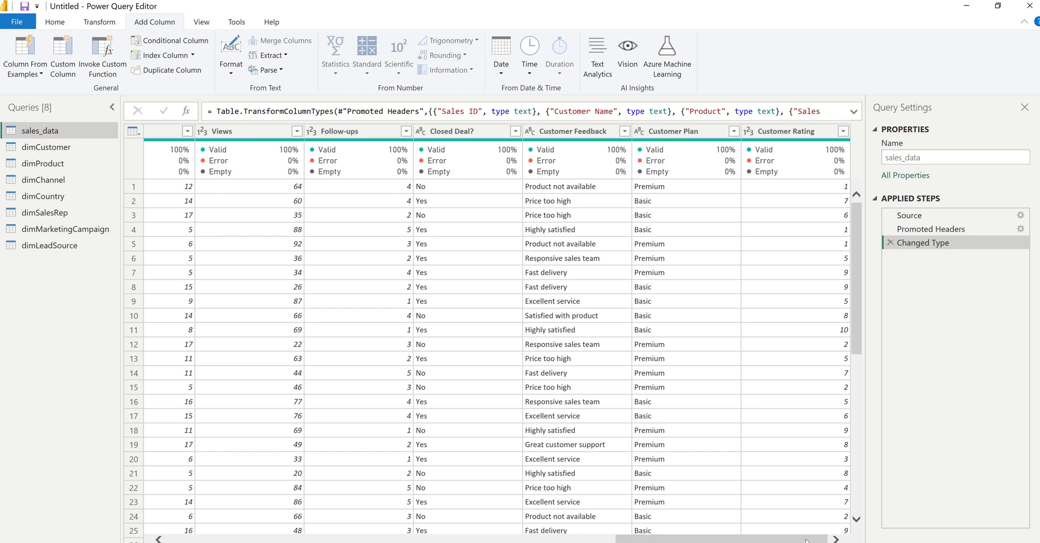
left_click_drag(730, 539, 280, 539)
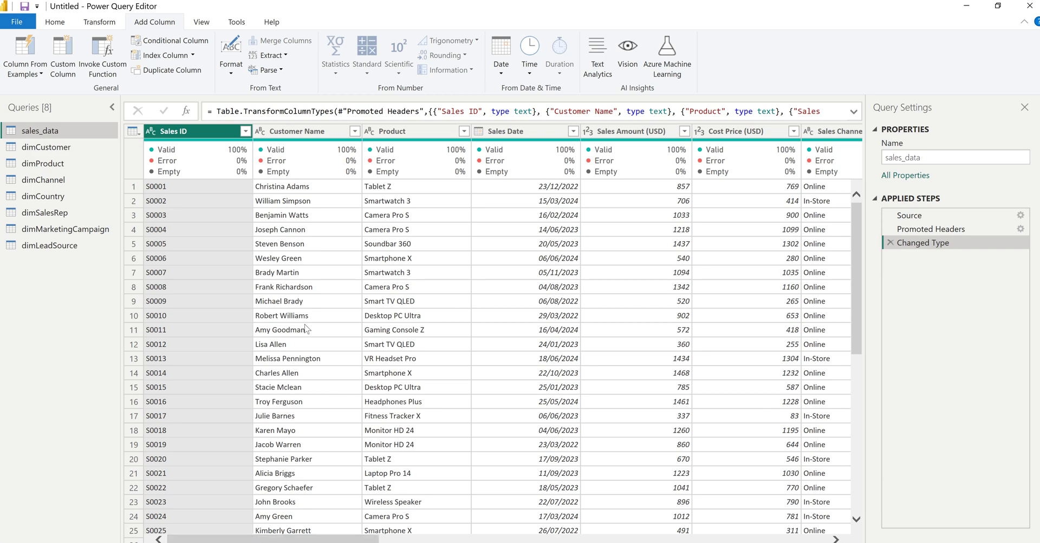
double_click(45, 131)
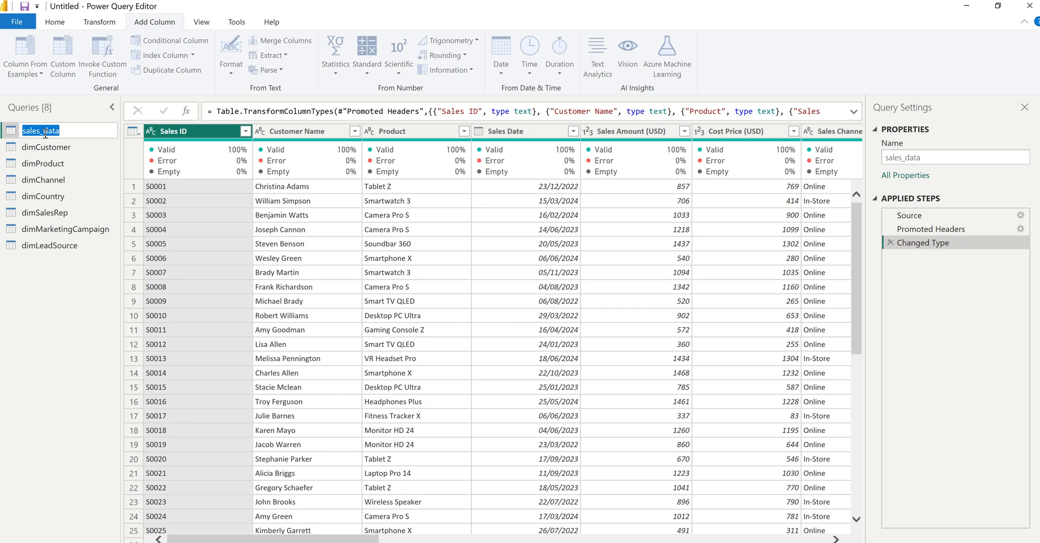
key("Return")
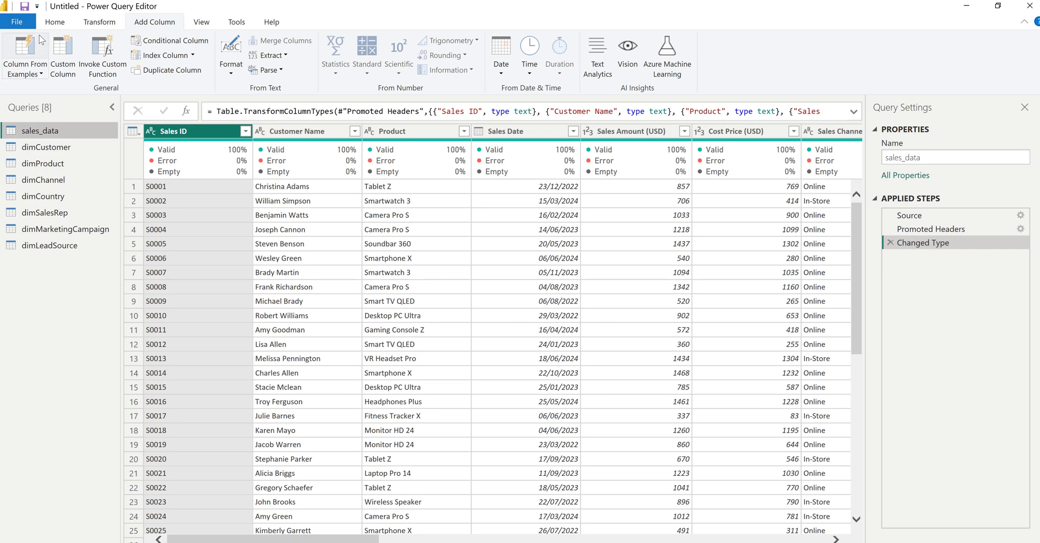
double_click(53, 130)
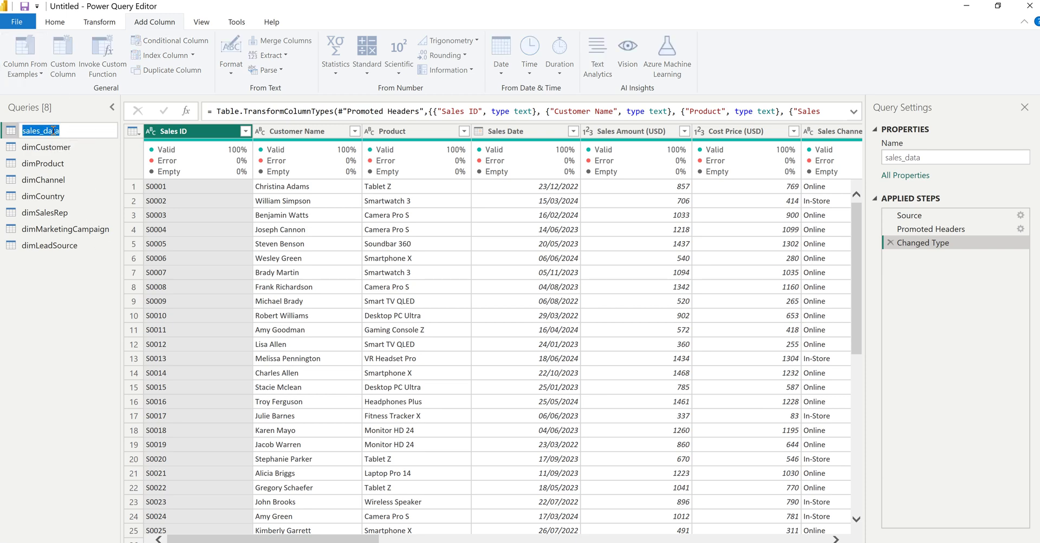
type("factS")
key("Return")
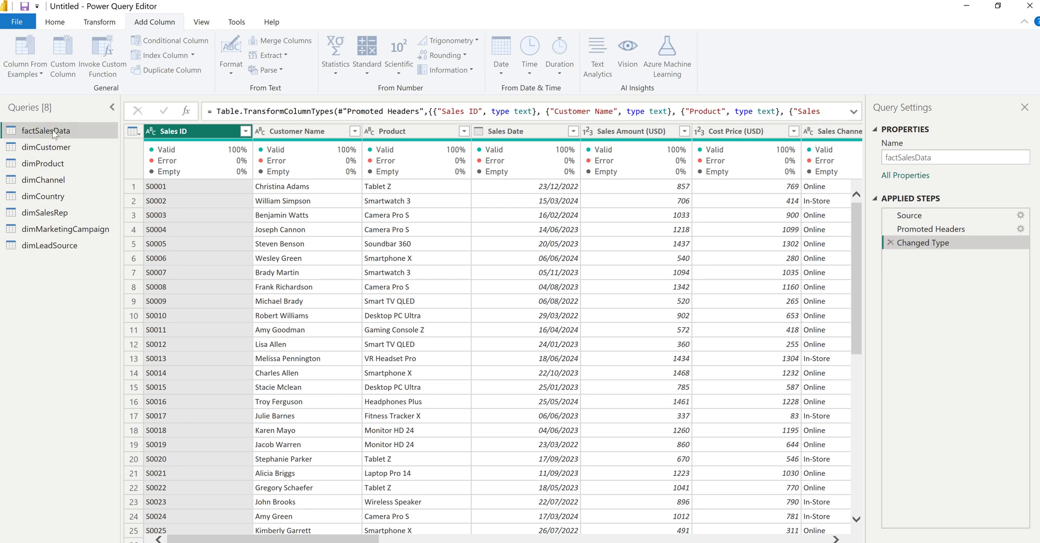
Step: Merge dimCustomer into factSalesData by matching the Customer Name columns with a Left Outer join
left_click(55, 22)
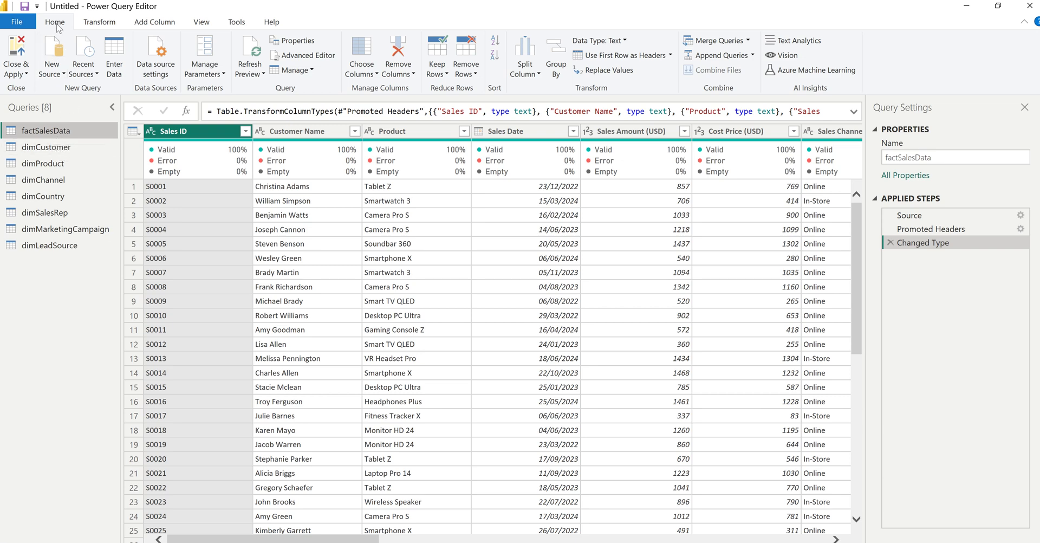
left_click(719, 43)
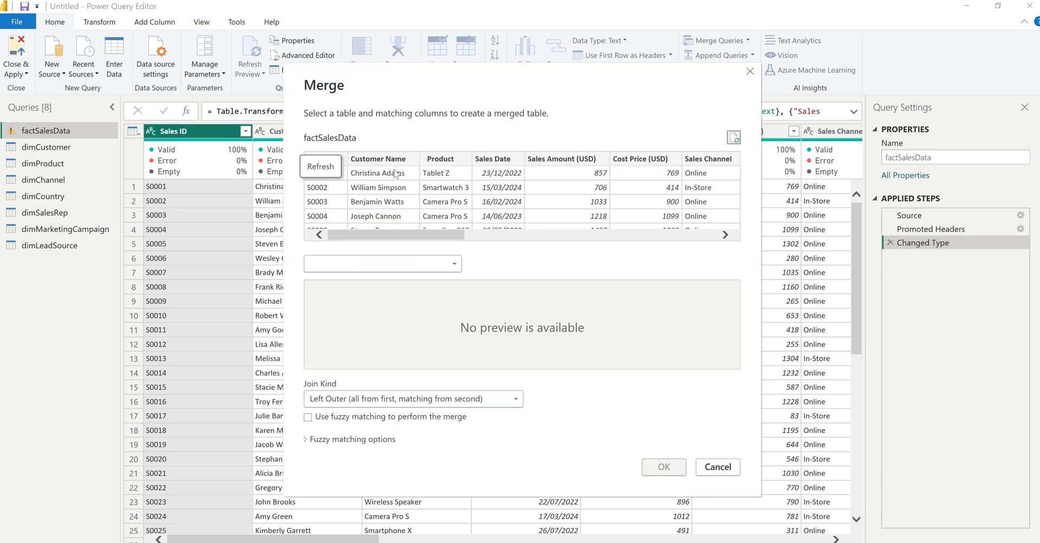
left_click(384, 161)
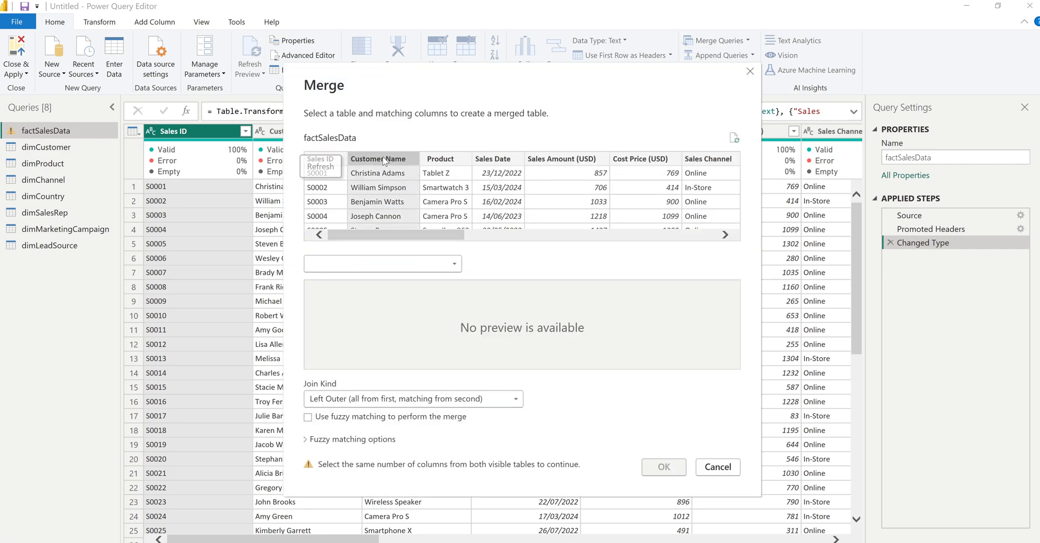
left_click(364, 267)
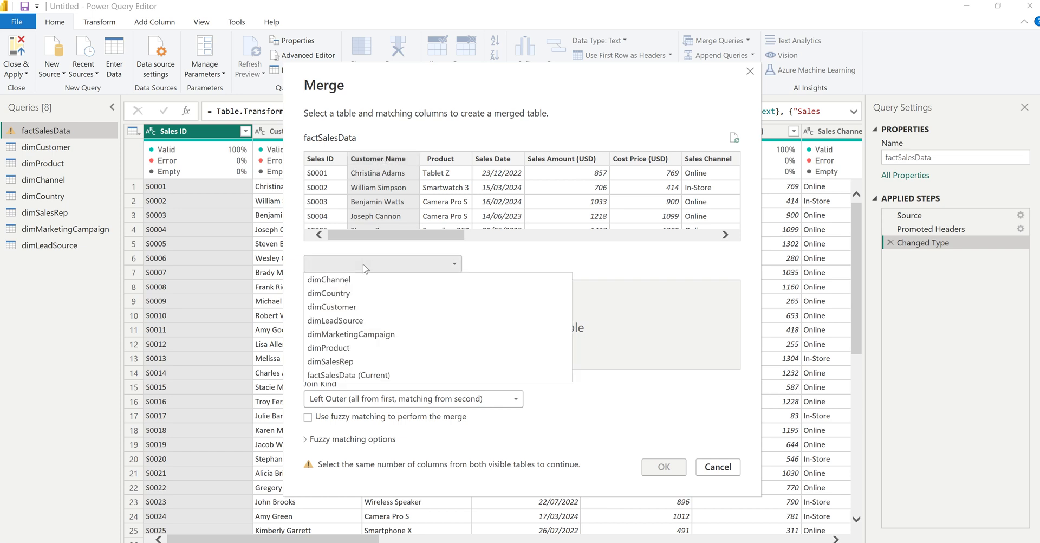
left_click(348, 309)
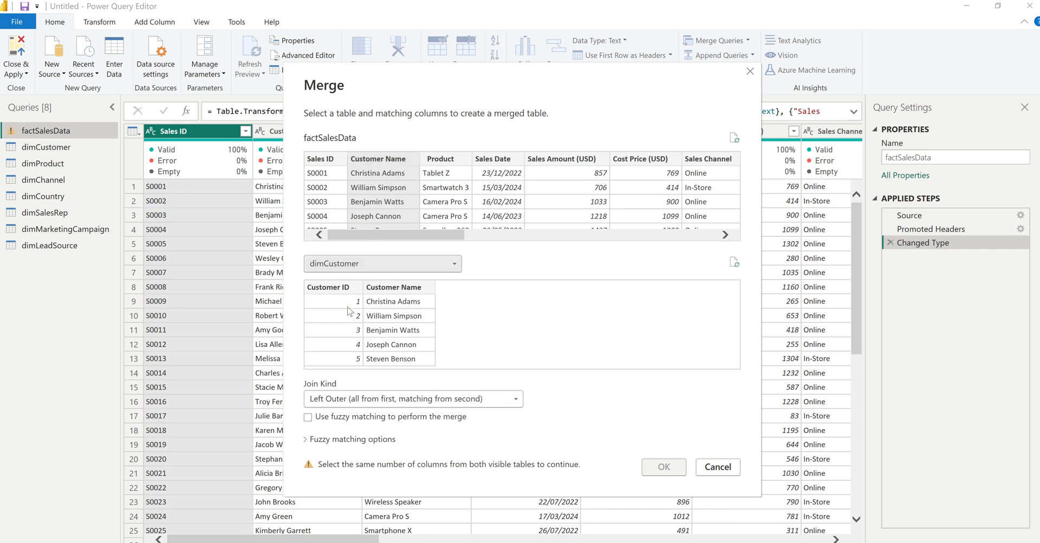
left_click(404, 287)
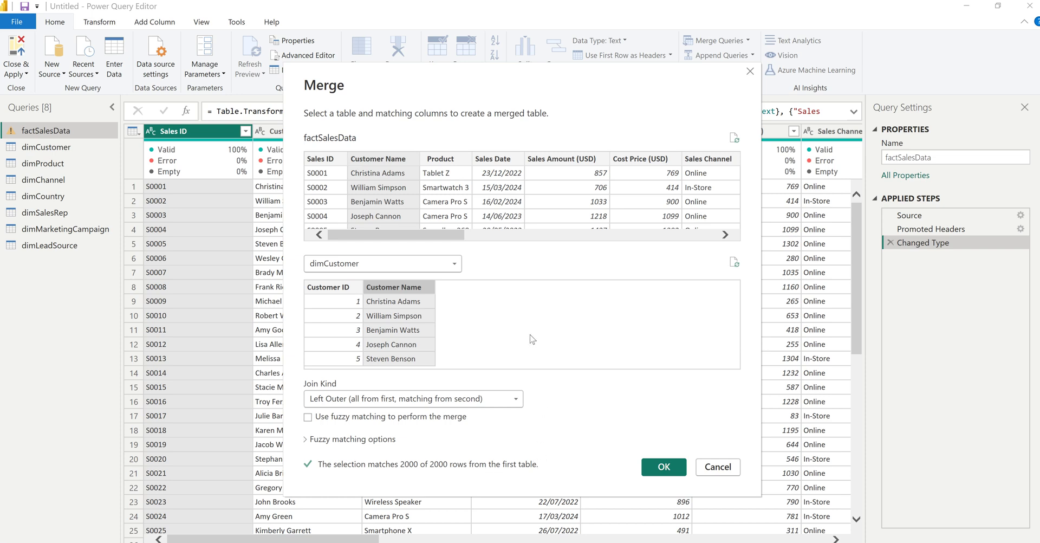
left_click(664, 468)
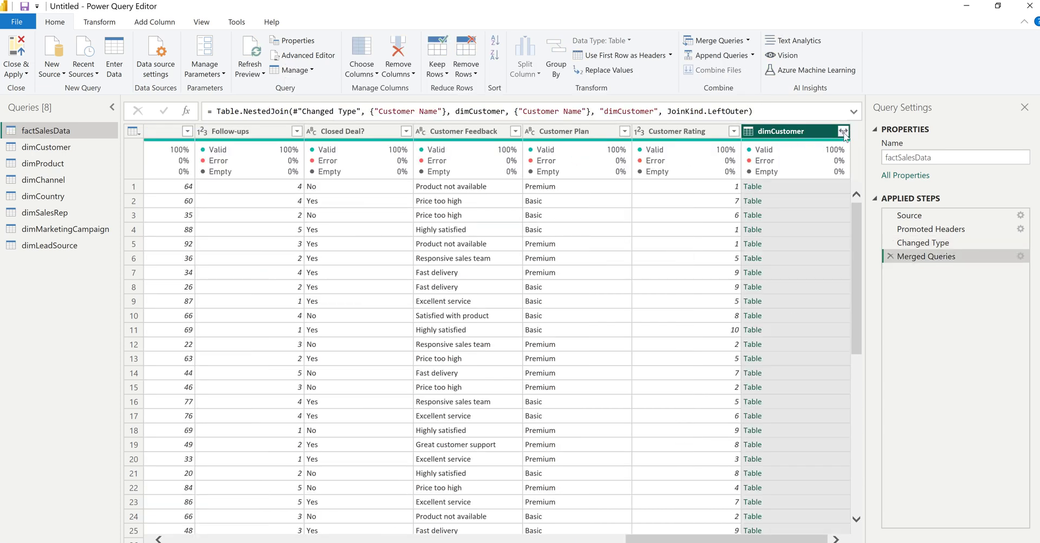
Step: Expand the merged dimCustomer column to only Customer ID, without the original column name as prefix
left_click(844, 132)
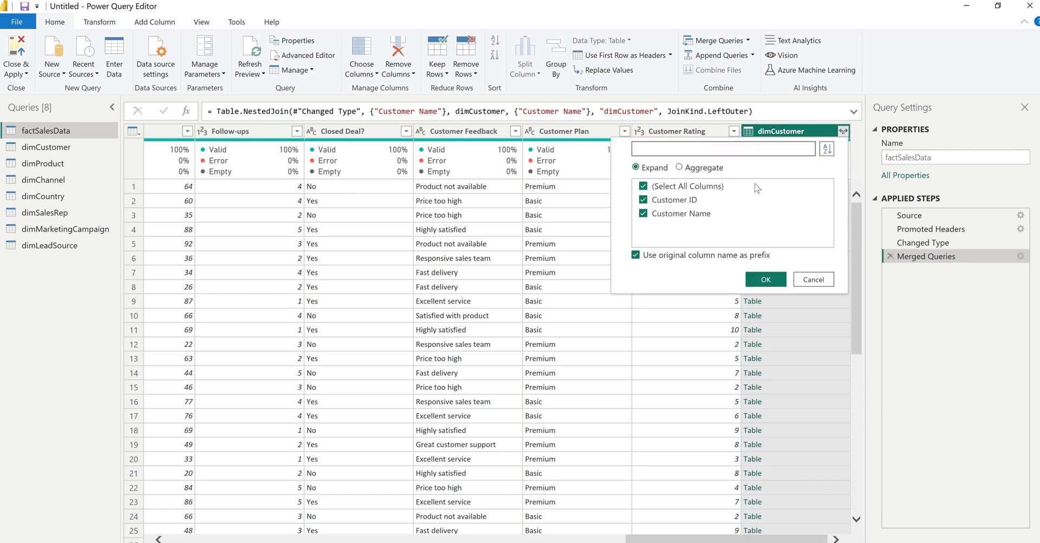
left_click(636, 255)
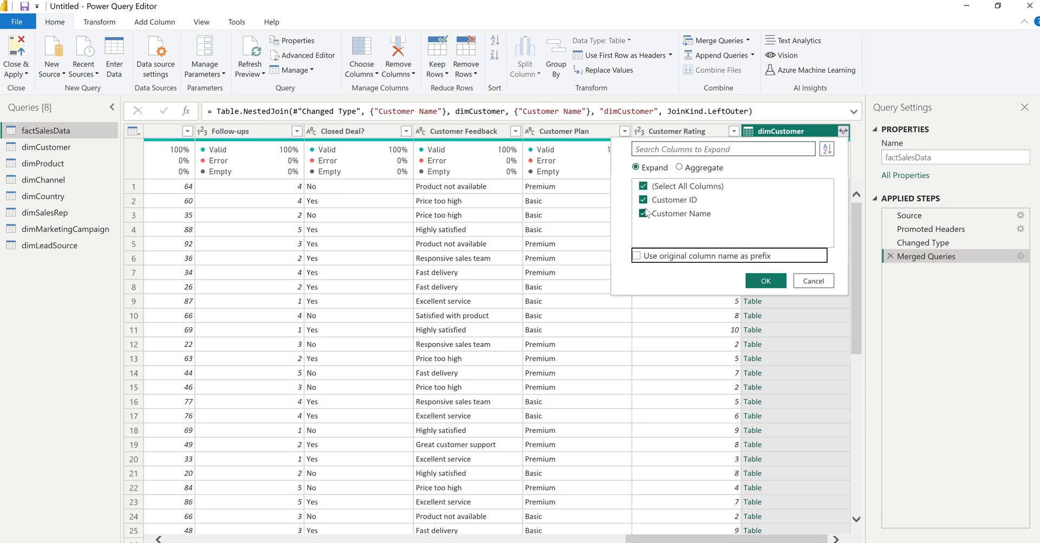
left_click(644, 215)
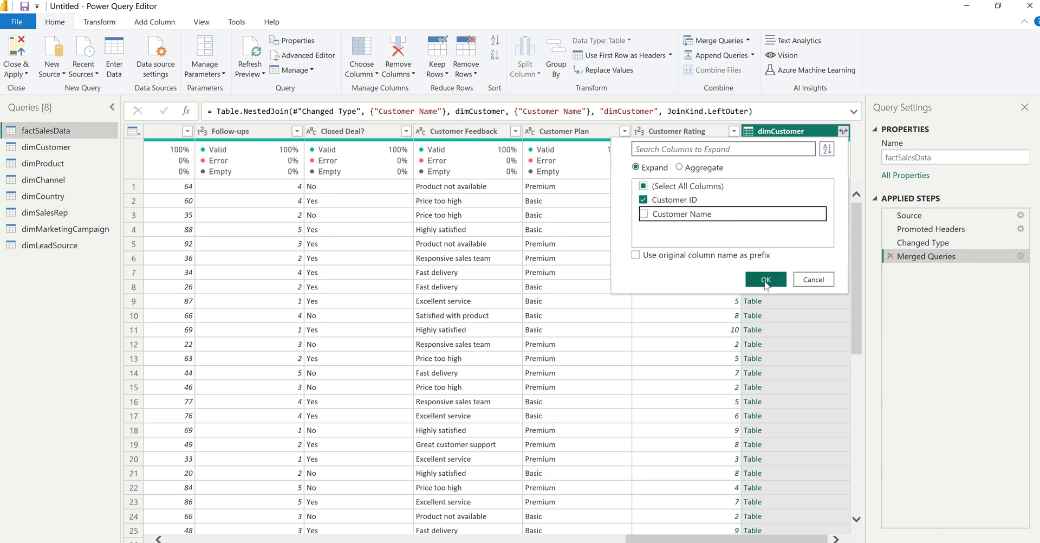
left_click(765, 280)
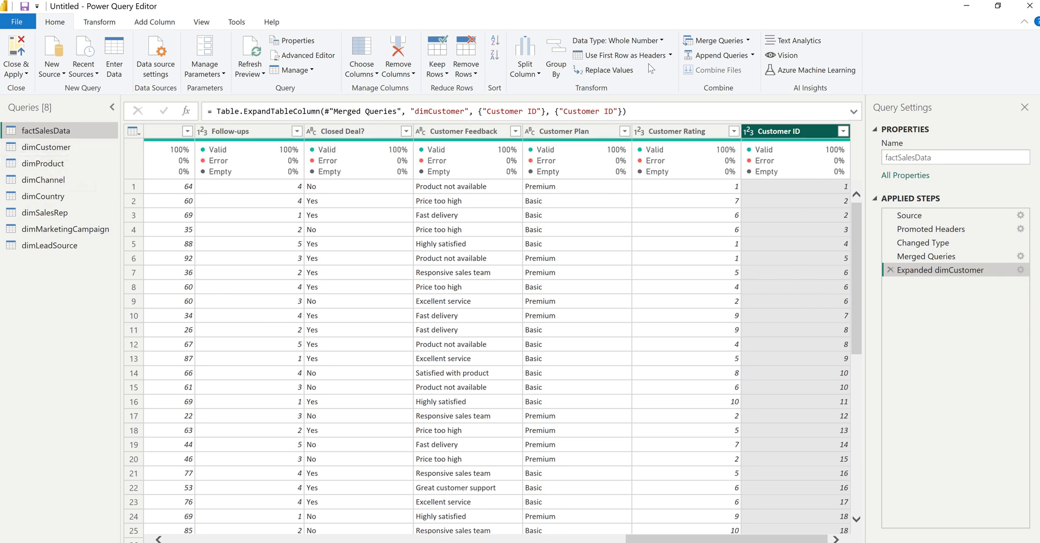
Step: Merge dimProduct into factSalesData by matching the Product columns with a Left Outer join
left_click(719, 43)
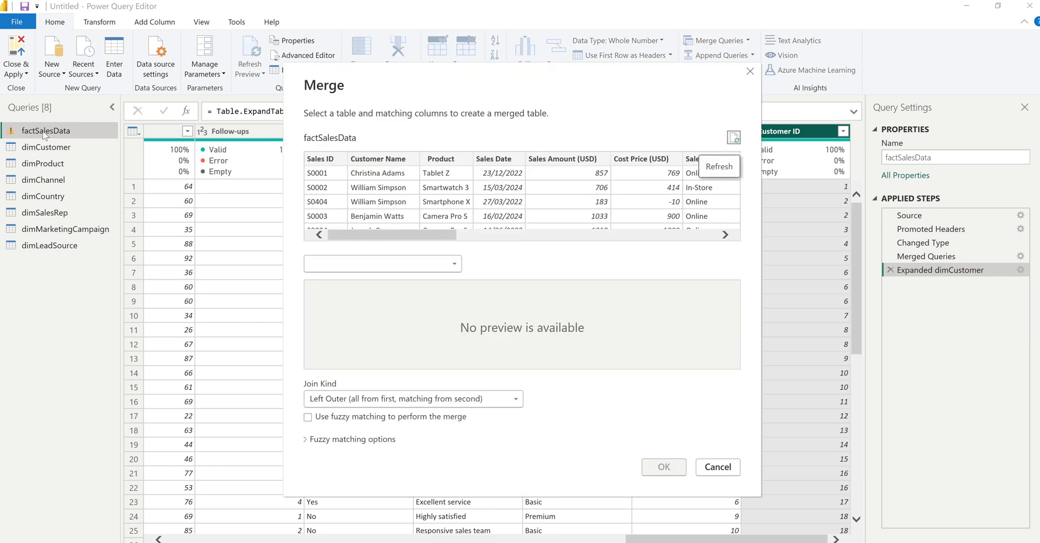
left_click(442, 159)
left_click(407, 269)
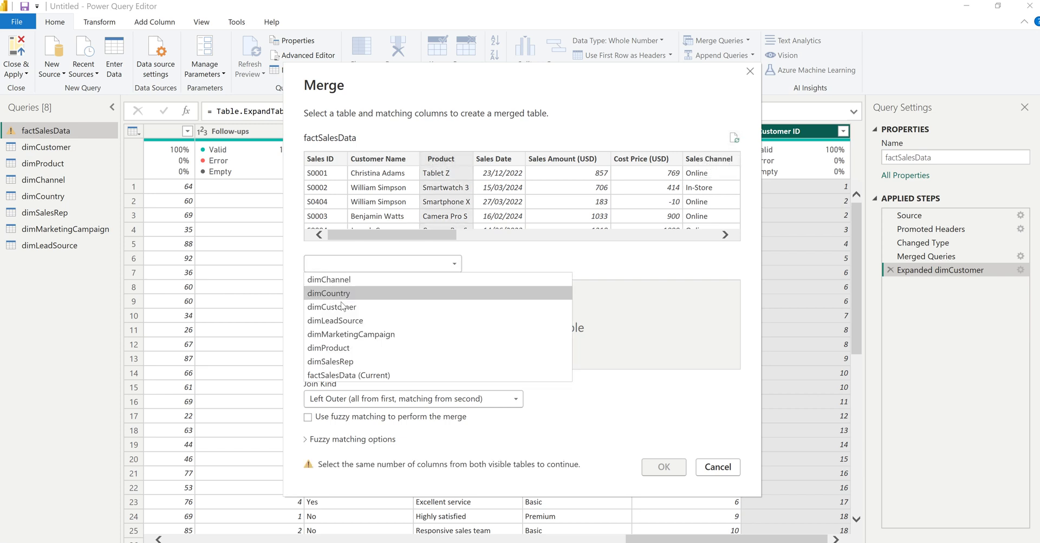
left_click(349, 349)
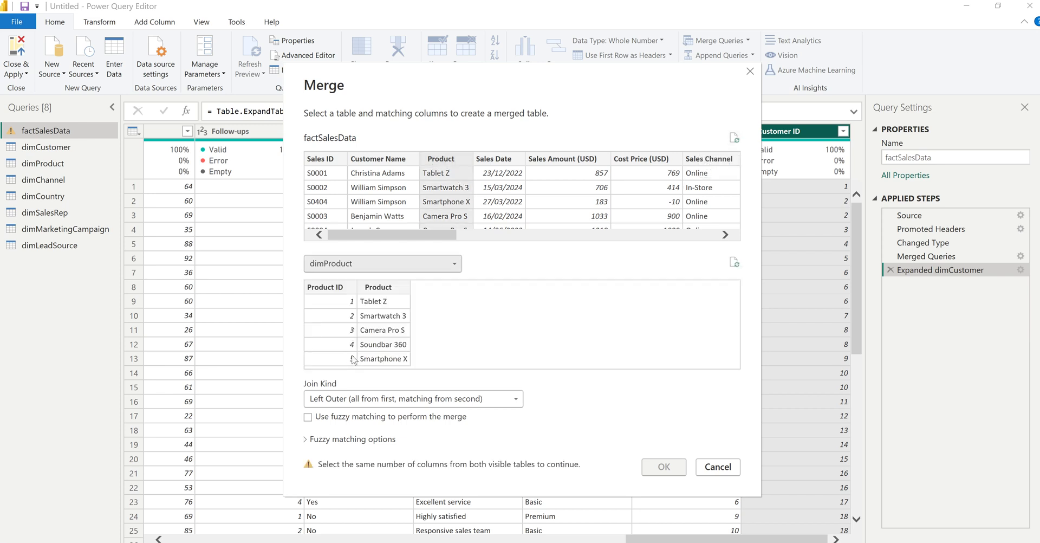
left_click(390, 288)
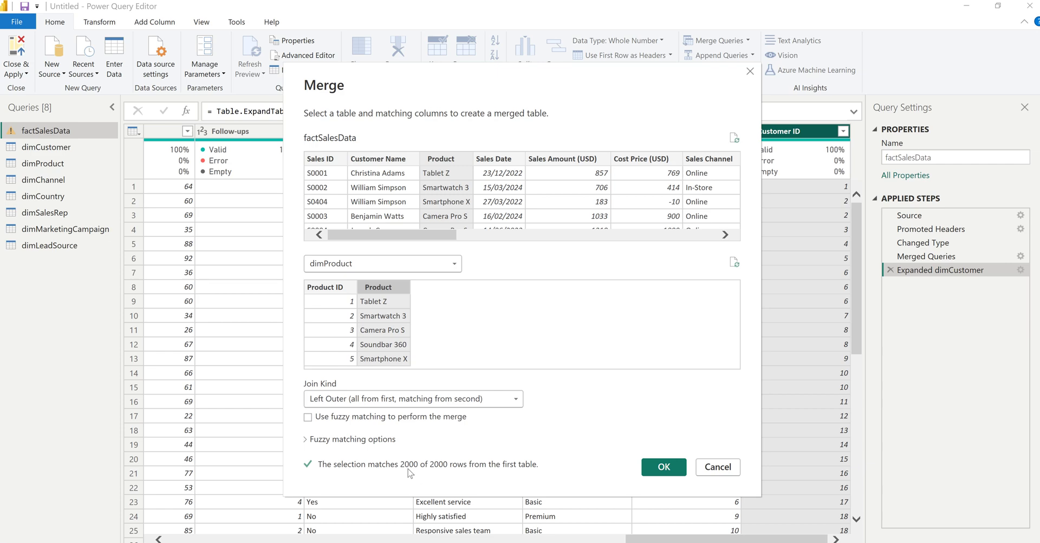
left_click(664, 470)
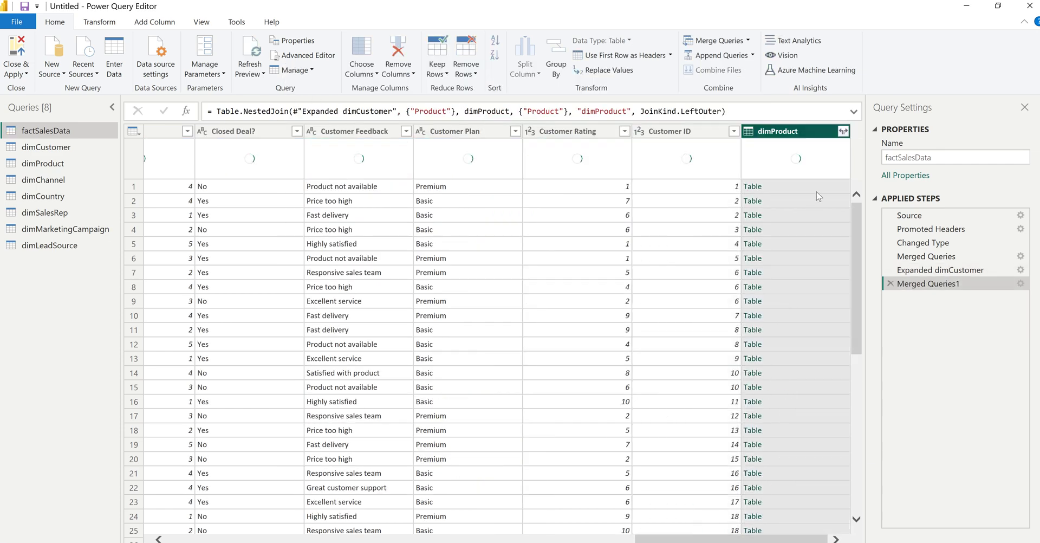
Step: Expand the merged dimProduct column to only Product ID, without a prefix
left_click(843, 131)
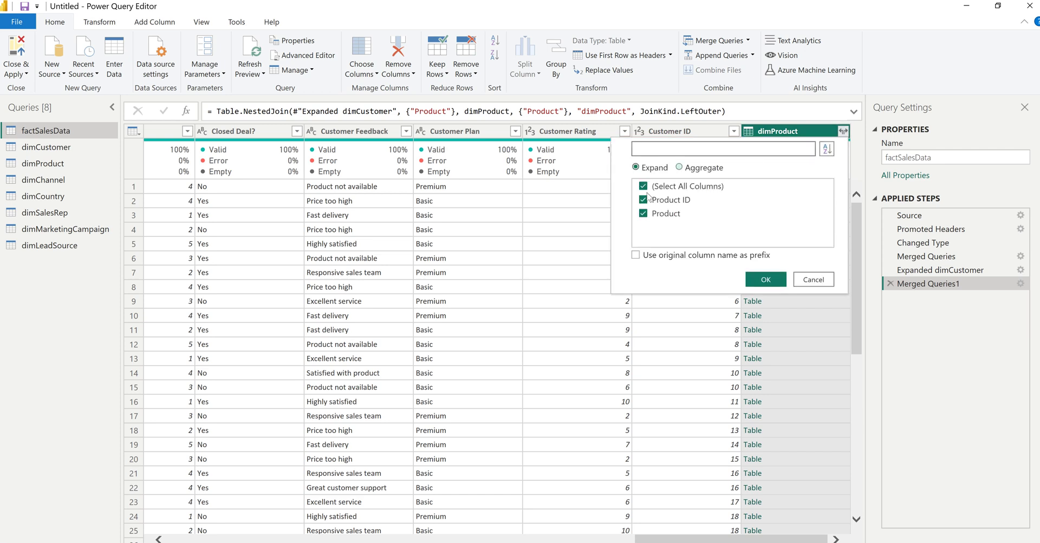
left_click(645, 214)
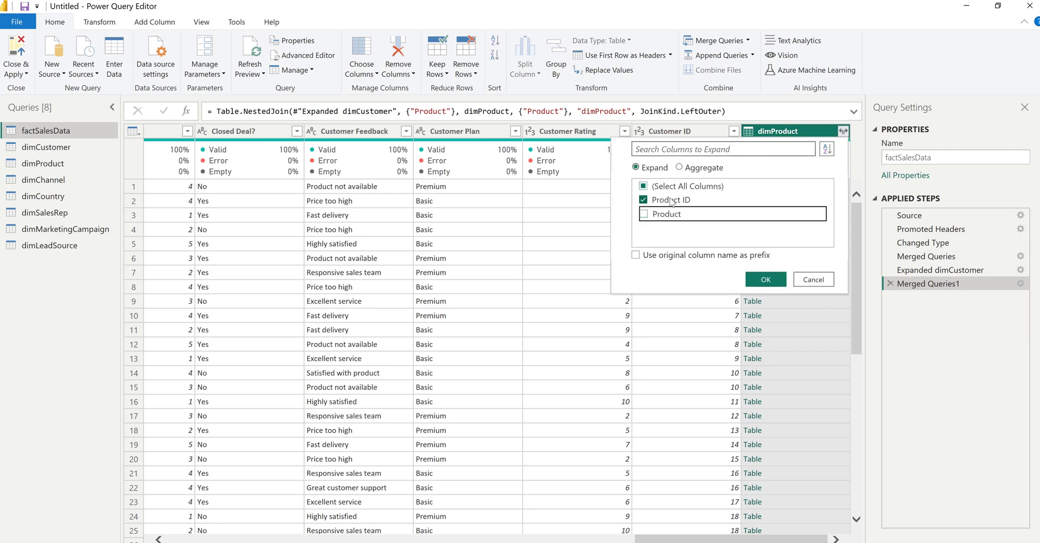
left_click(756, 278)
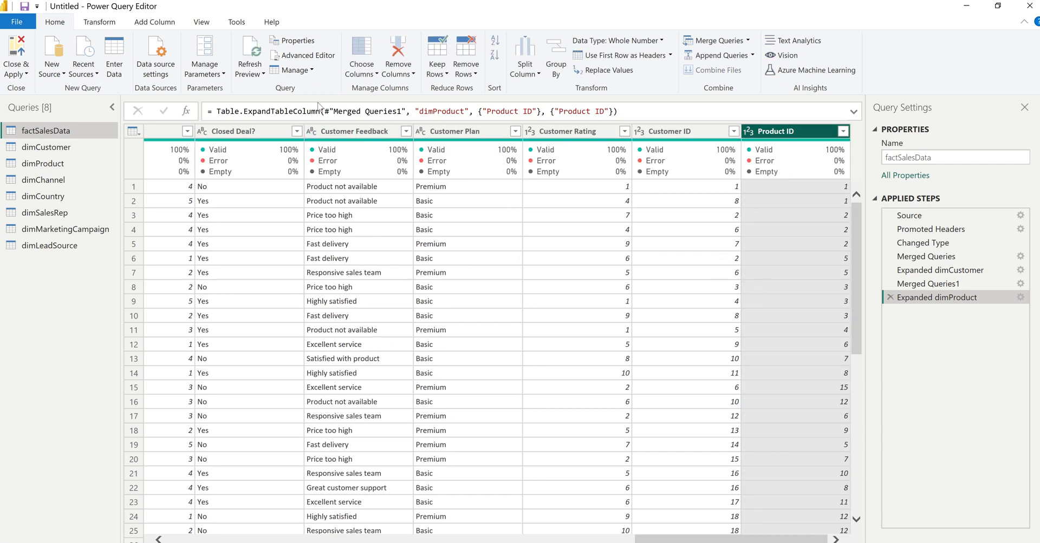
Step: Merge dimChannel into factSalesData by matching the Sales Channel columns with a Left Outer join
left_click(719, 42)
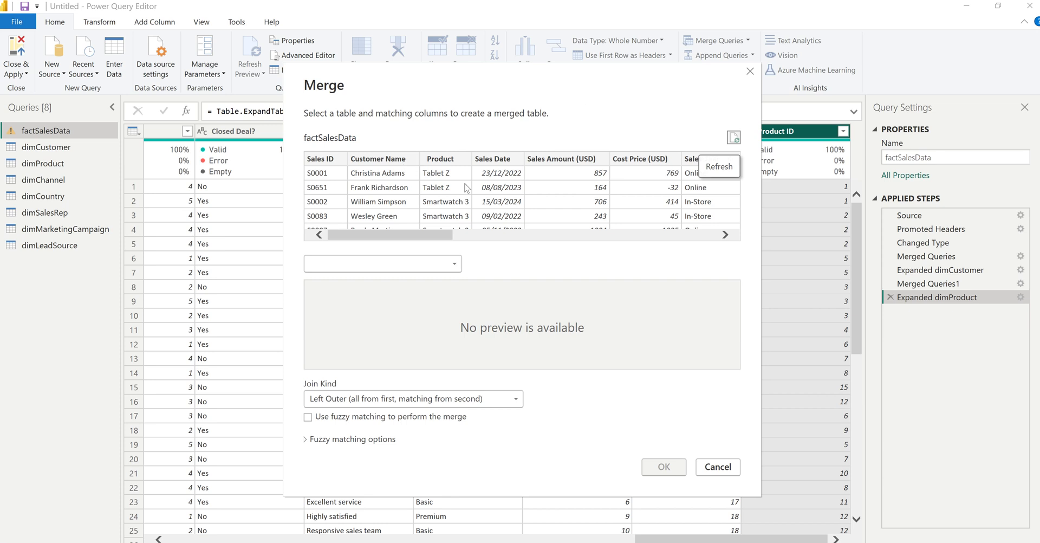
left_click_drag(436, 233, 484, 234)
left_click(534, 162)
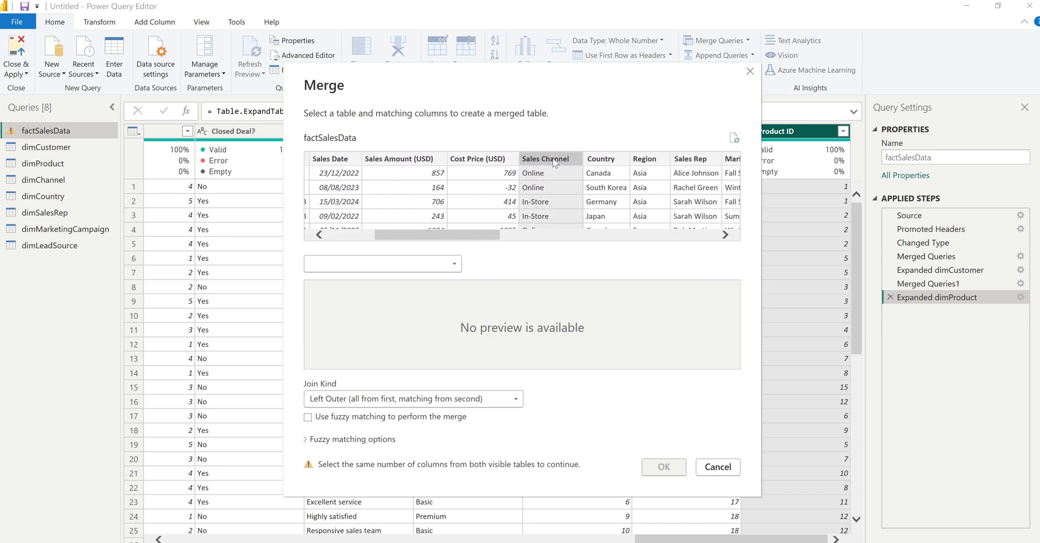
left_click(408, 265)
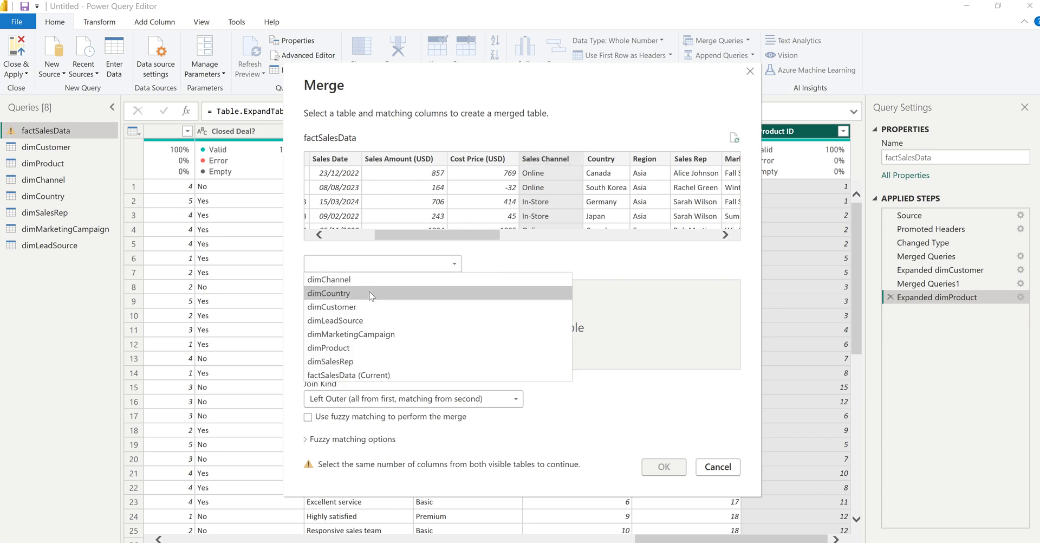
left_click(360, 280)
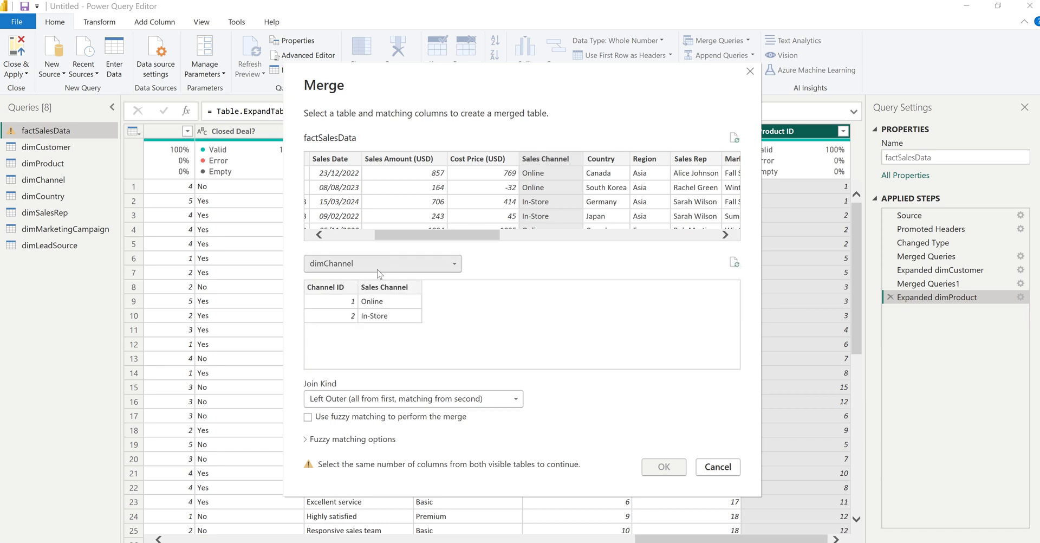
left_click(384, 293)
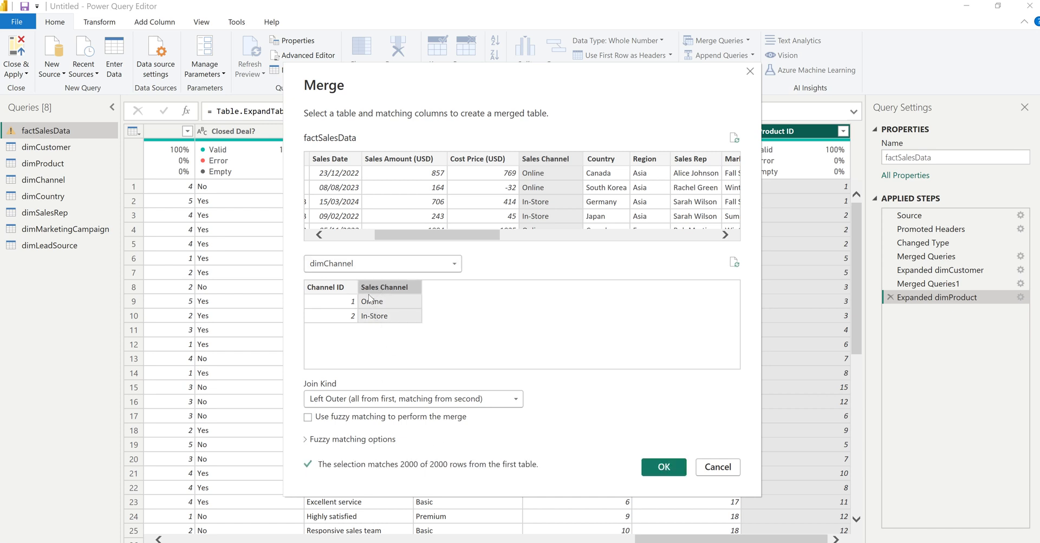
left_click(334, 293)
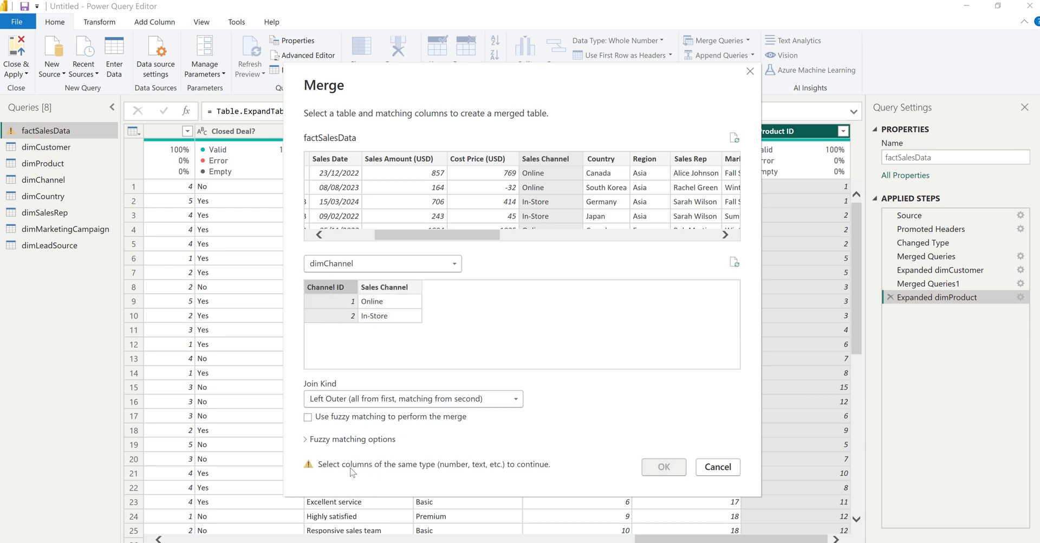
left_click(380, 292)
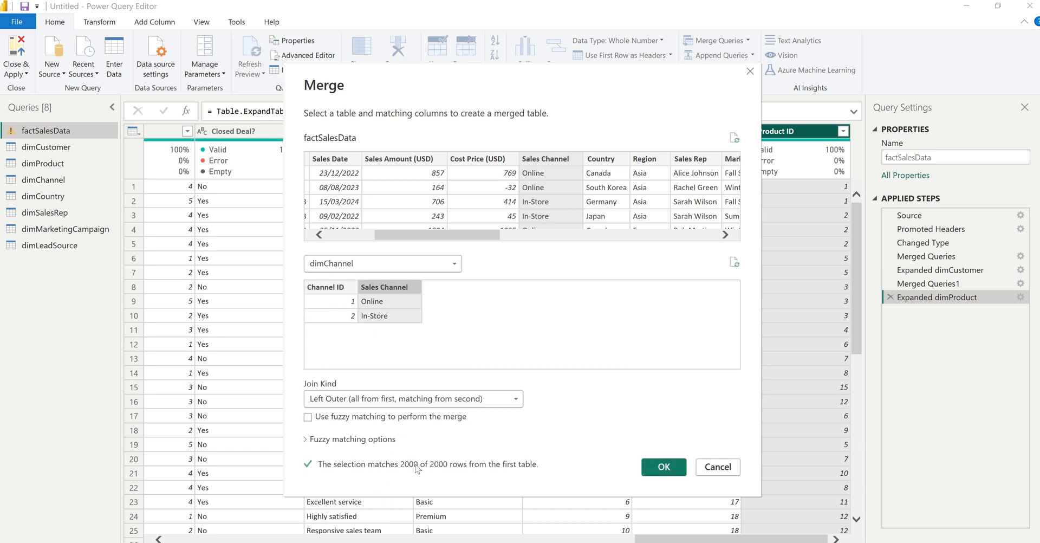
left_click(668, 471)
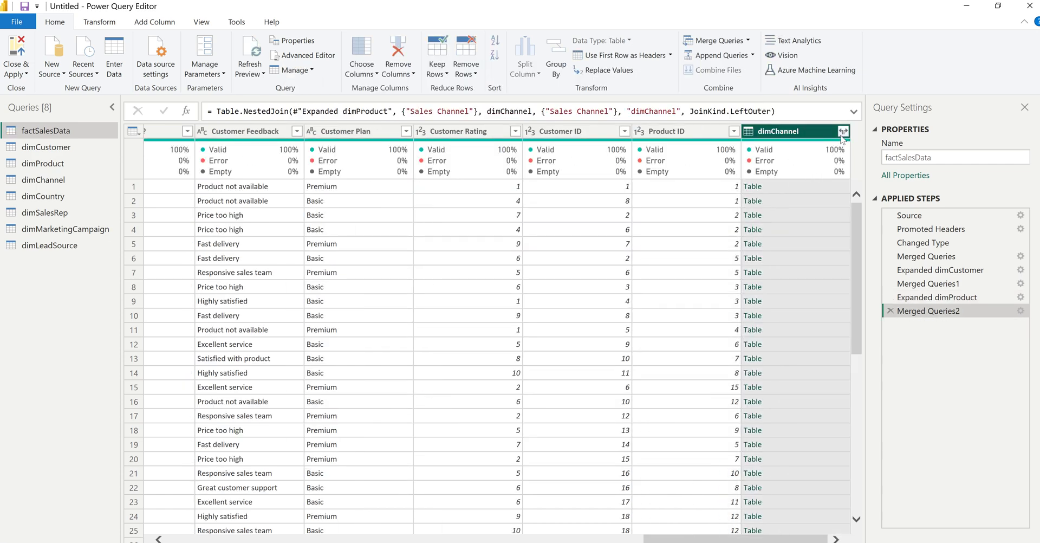
Step: Expand the merged dimChannel column to only Channel ID, without a prefix
left_click(844, 132)
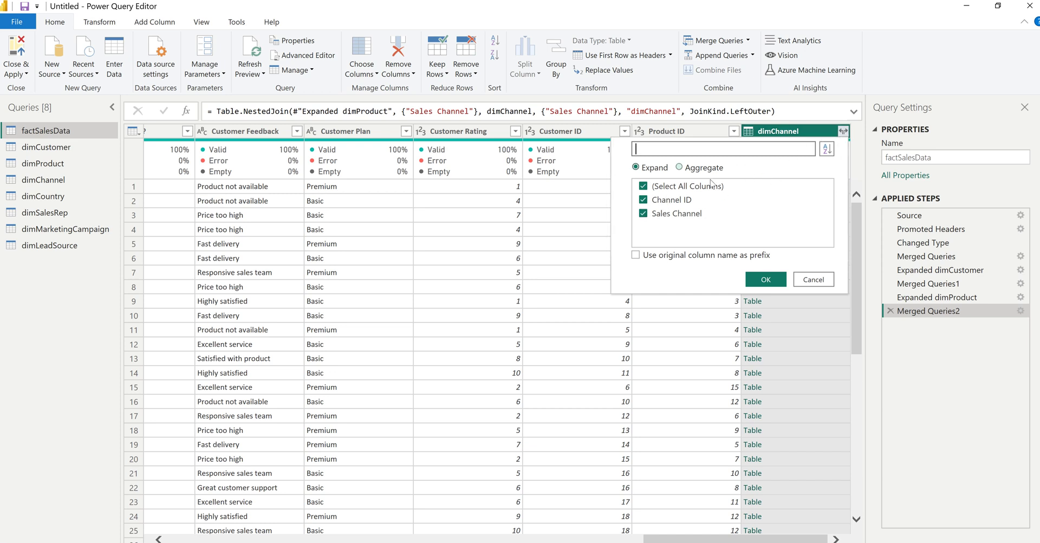
left_click(644, 214)
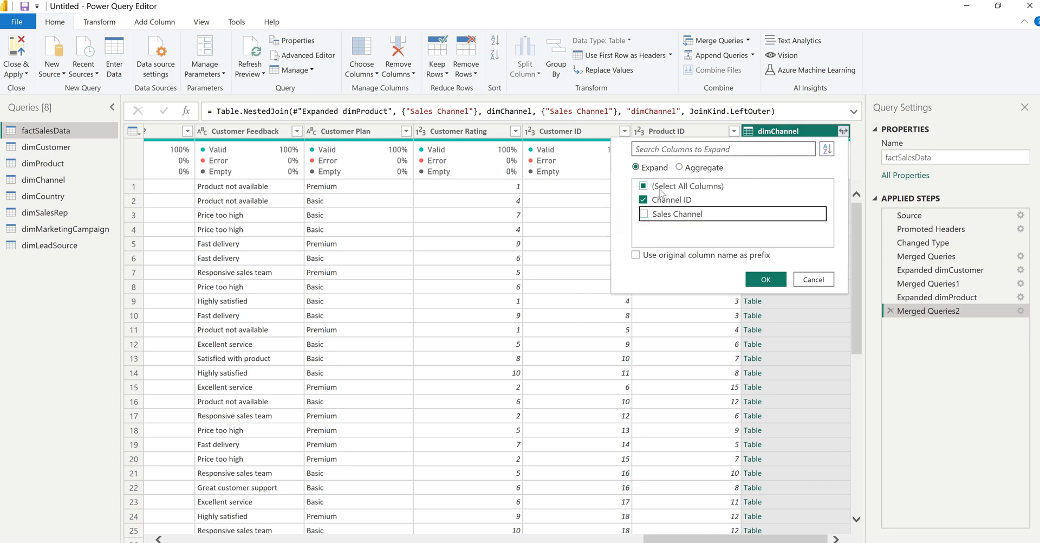
left_click(766, 279)
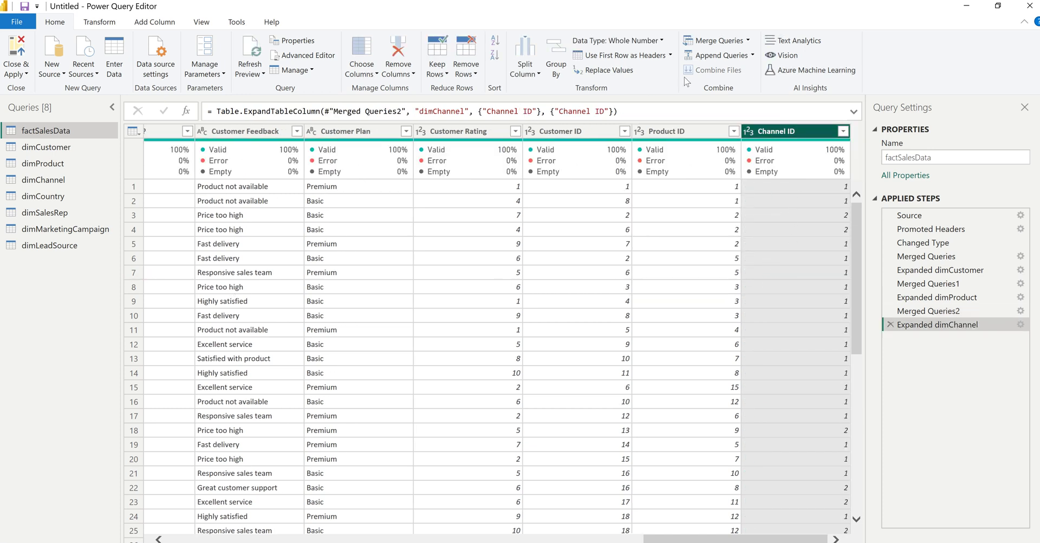
Step: Set up a merge of factSalesData with dimCountry, pairing the Country columns first and the Region columns second
left_click(714, 41)
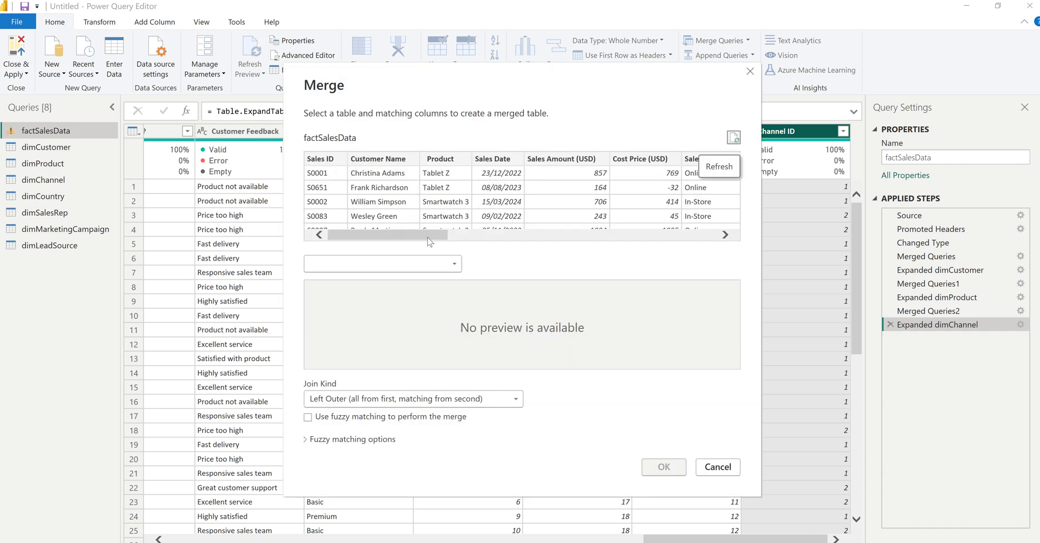
left_click_drag(430, 242, 529, 241)
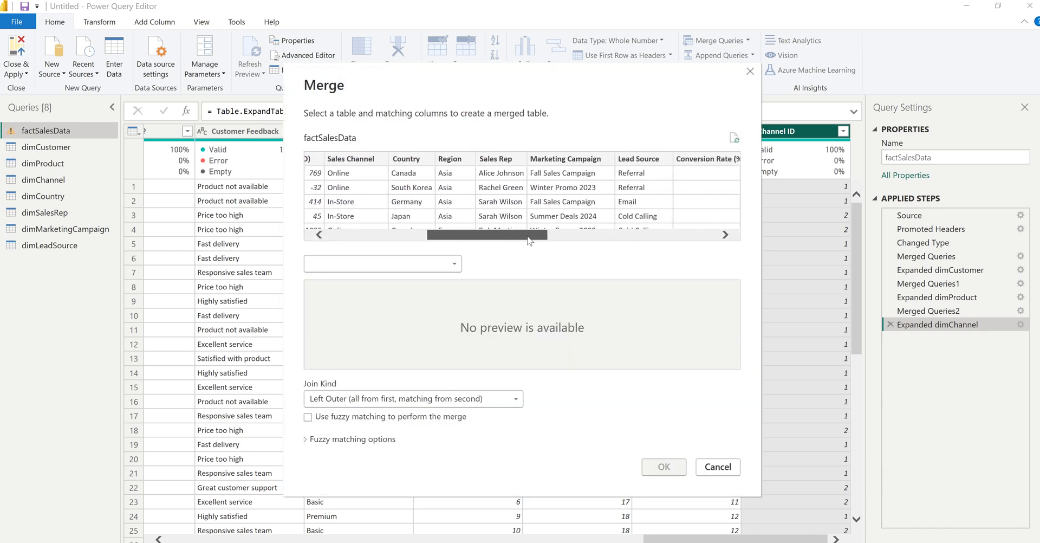
left_click(407, 162)
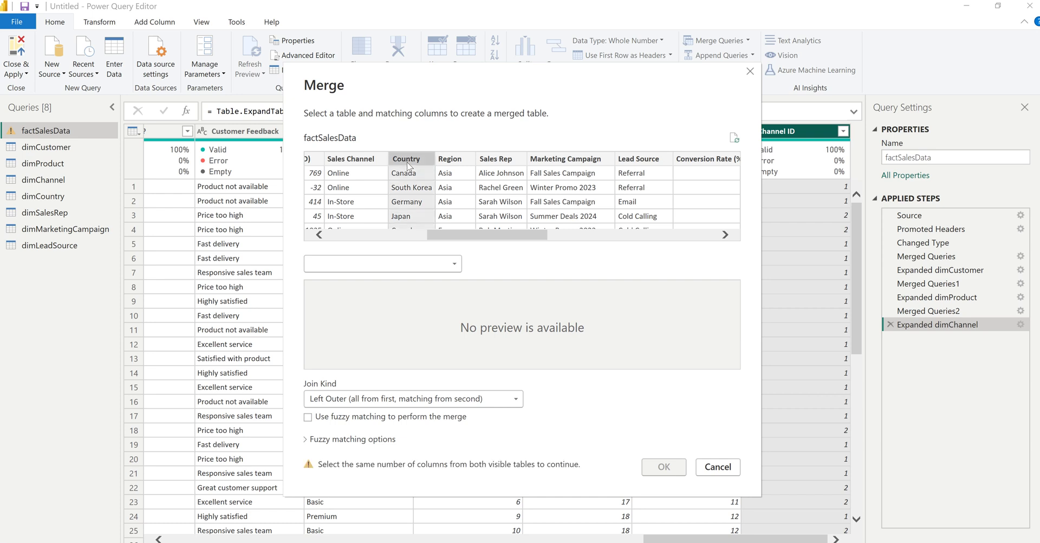
left_click(447, 163, "ctrl")
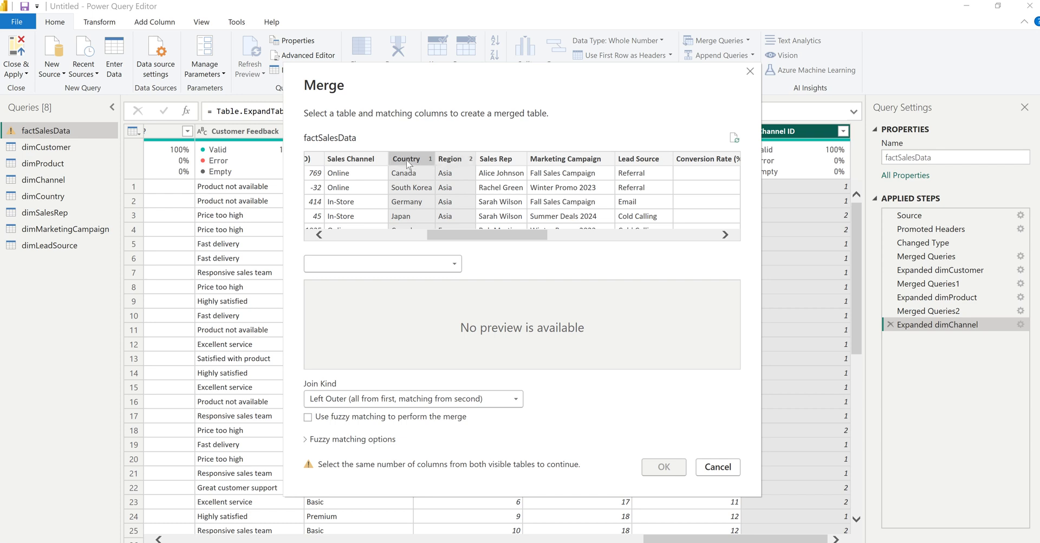
left_click(494, 191)
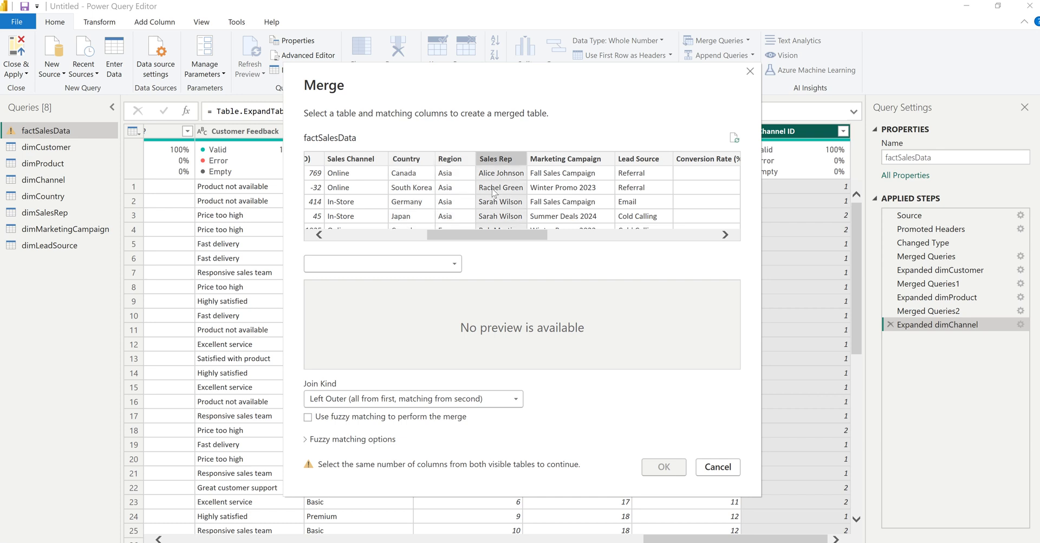
left_click(405, 163)
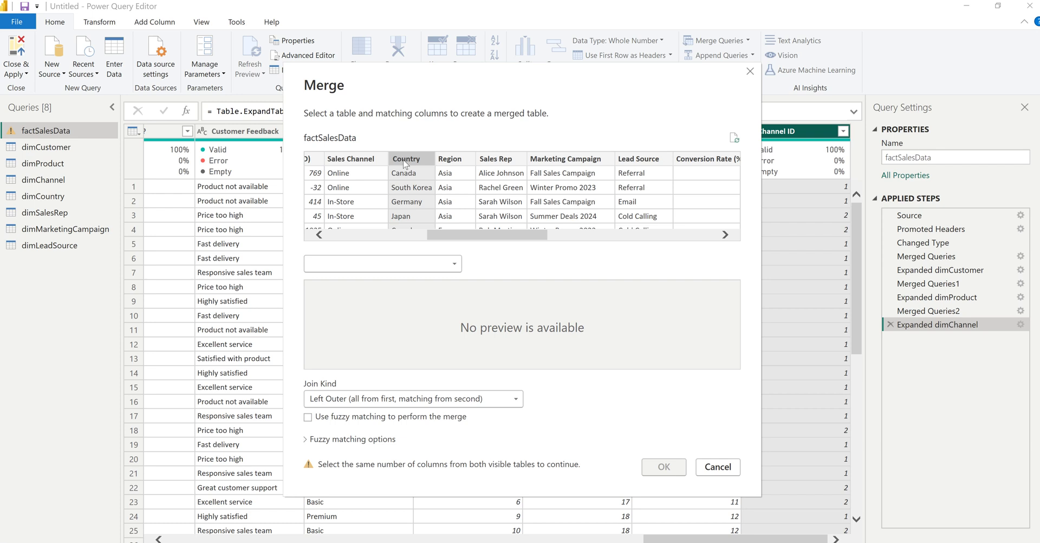
left_click(457, 162, "ctrl")
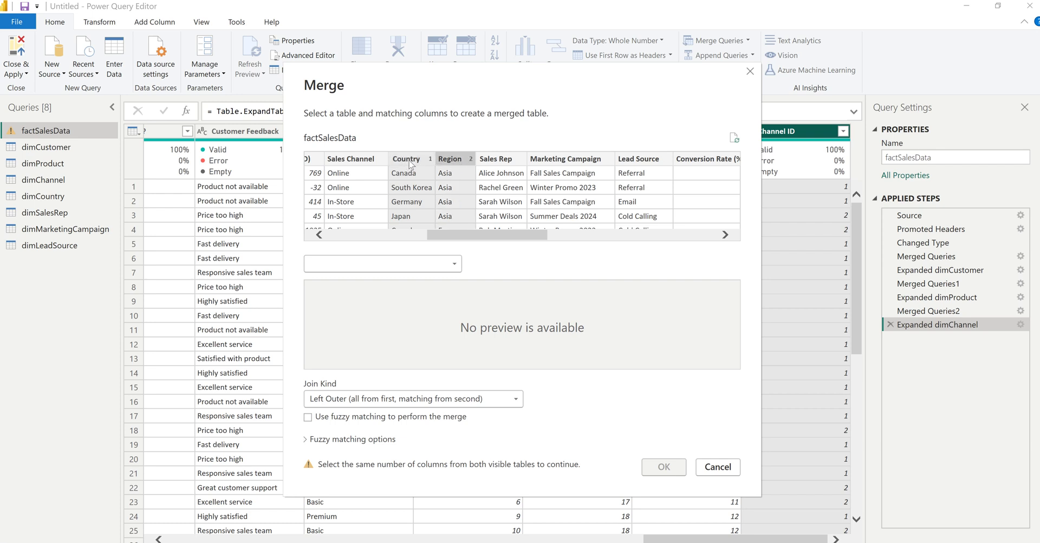
left_click(380, 264)
left_click(341, 297)
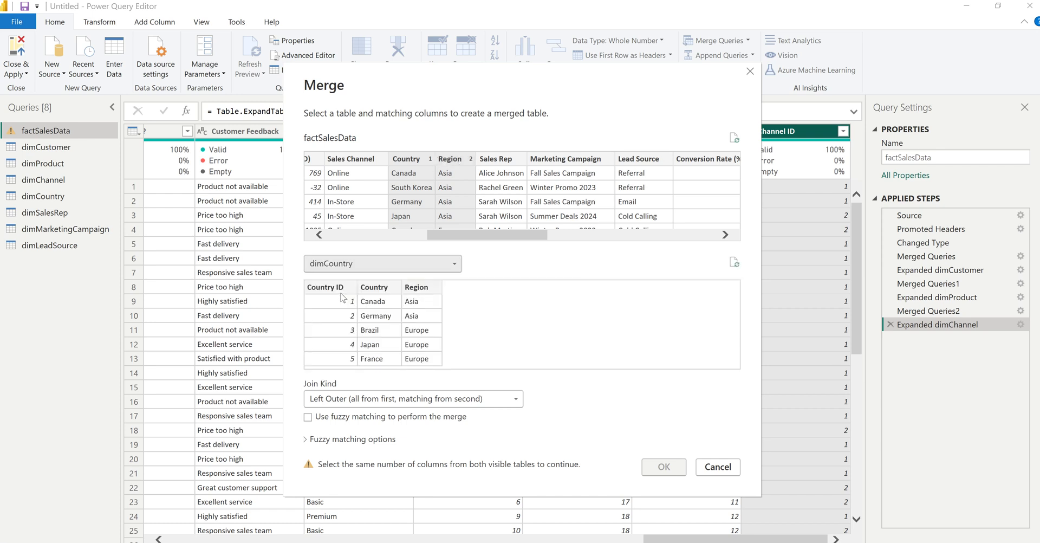
left_click(373, 287)
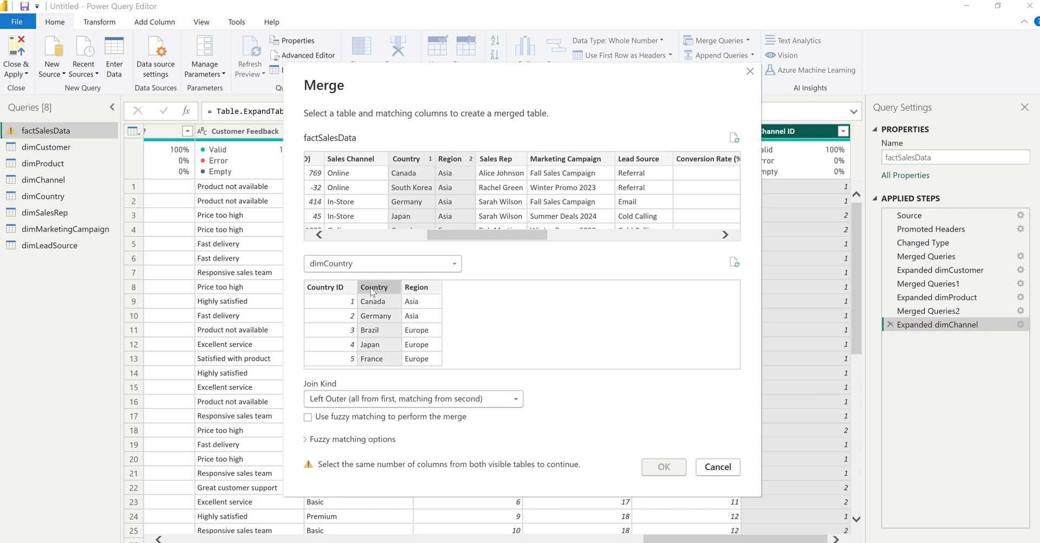
left_click(417, 287, "ctrl")
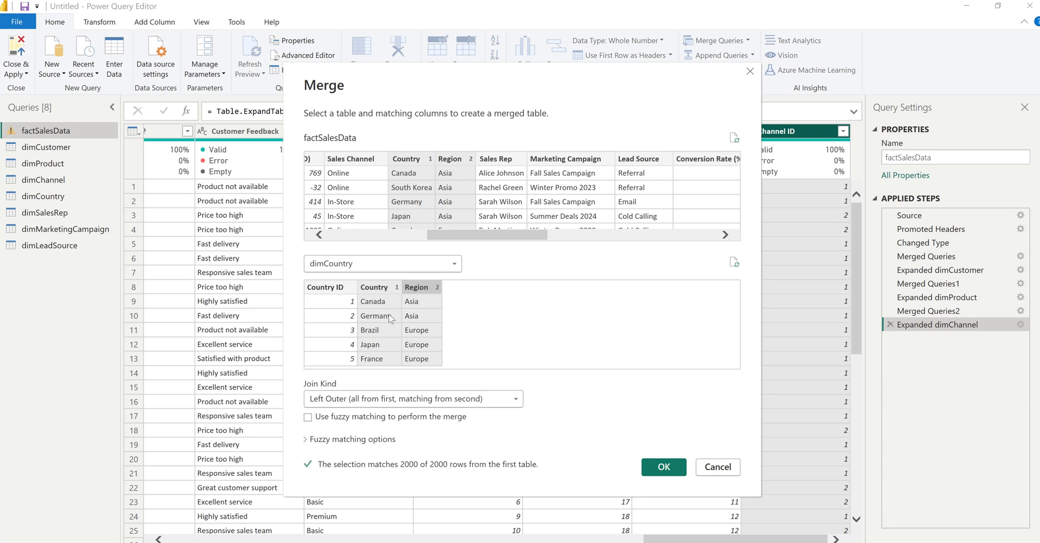
Step: Try selecting dimCountry's matching columns in reverse order, Region first and Country second
left_click(372, 317)
left_click(334, 317)
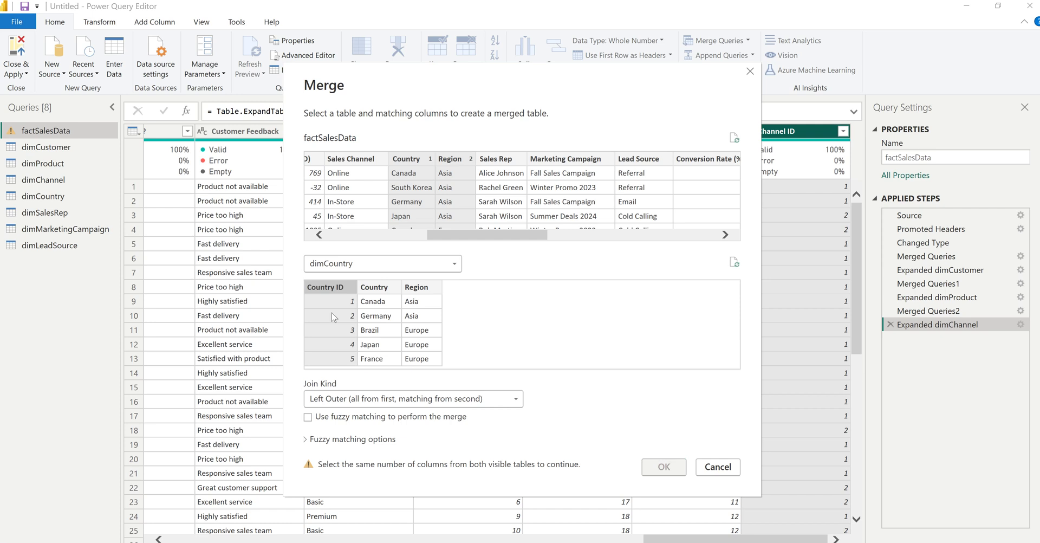
left_click(421, 289)
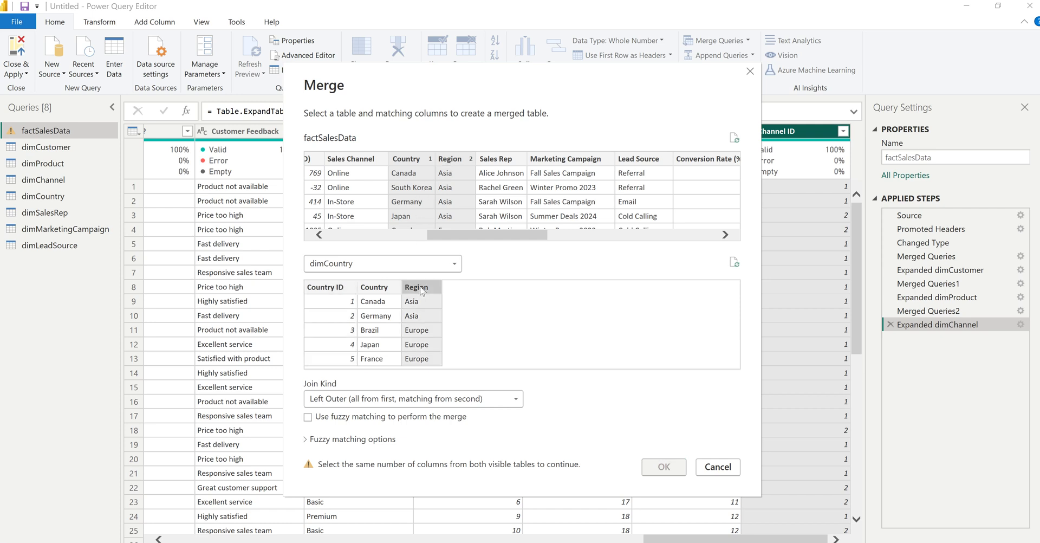
left_click(377, 288, "ctrl")
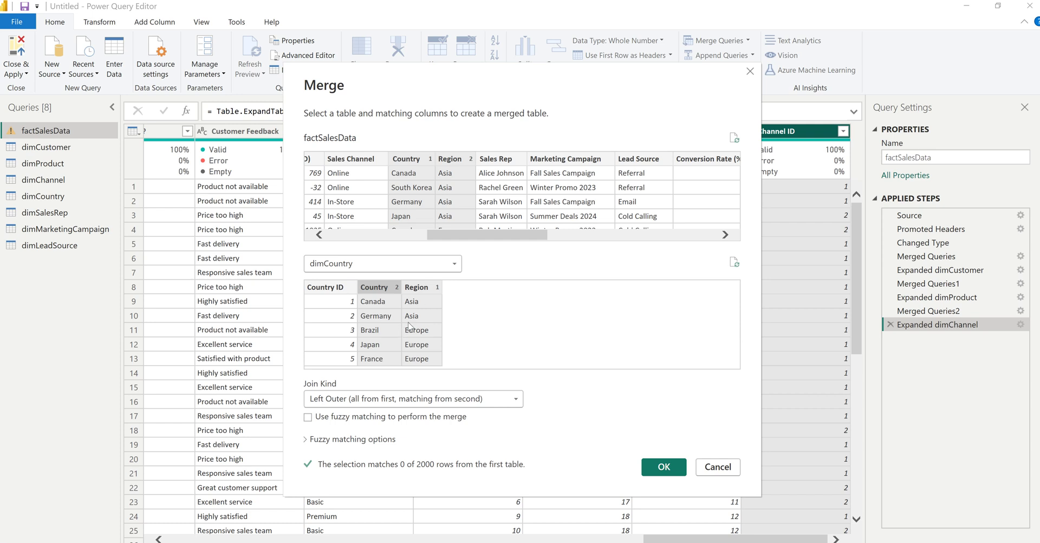
left_click(345, 323)
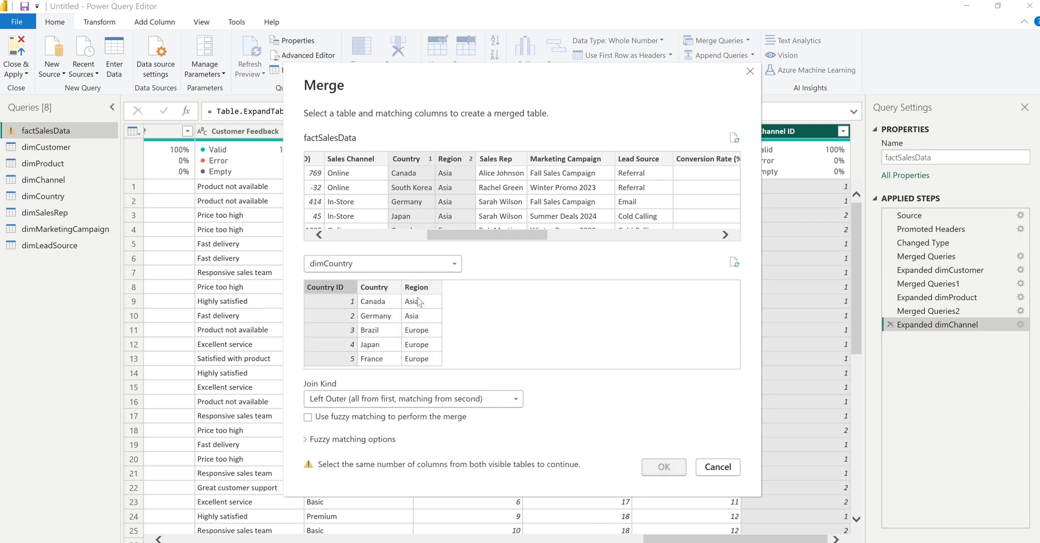
Step: Reselect Country and then Region in dimCountry as matching columns and complete the Left Outer merge
left_click(380, 294)
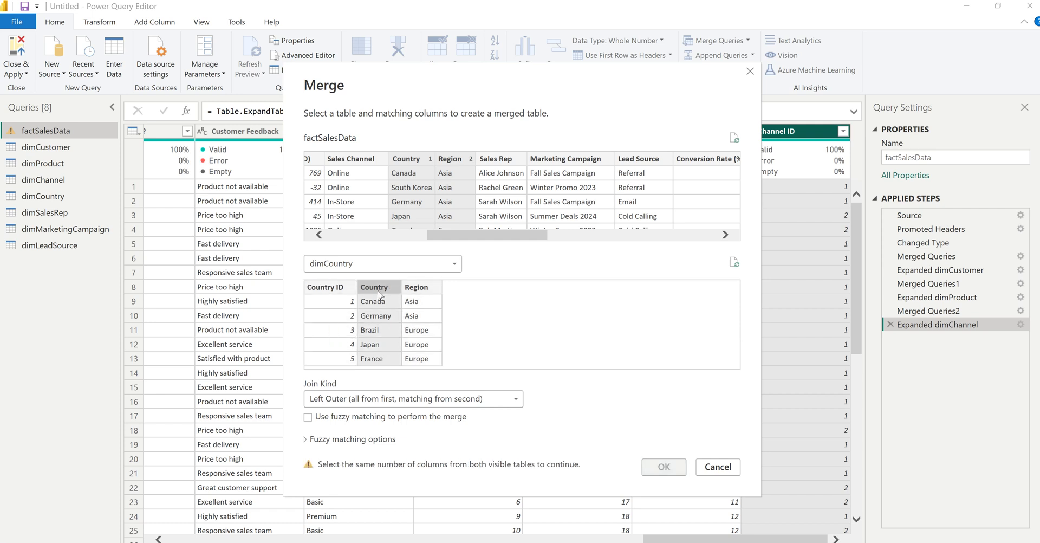
left_click(427, 293, "ctrl")
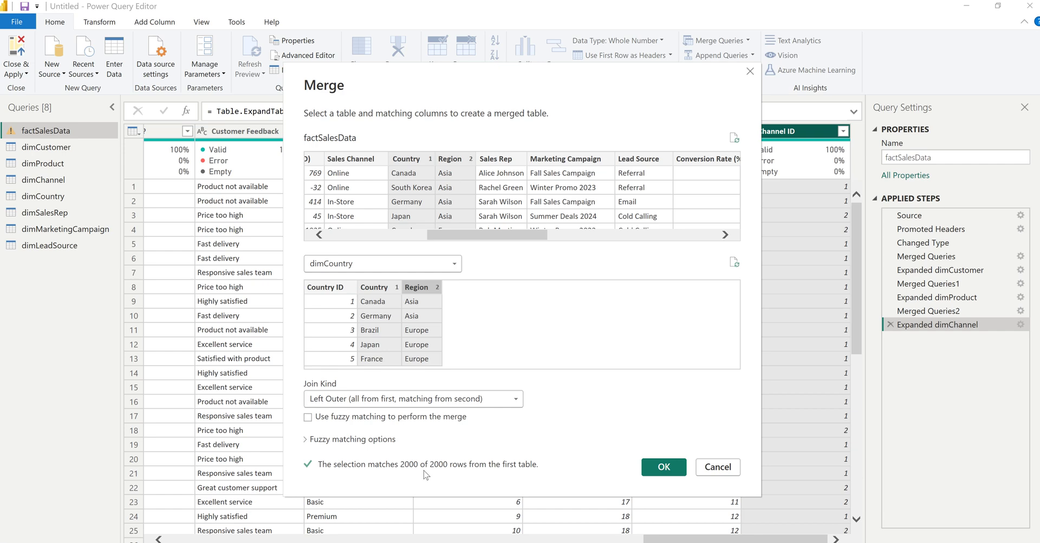
left_click(663, 467)
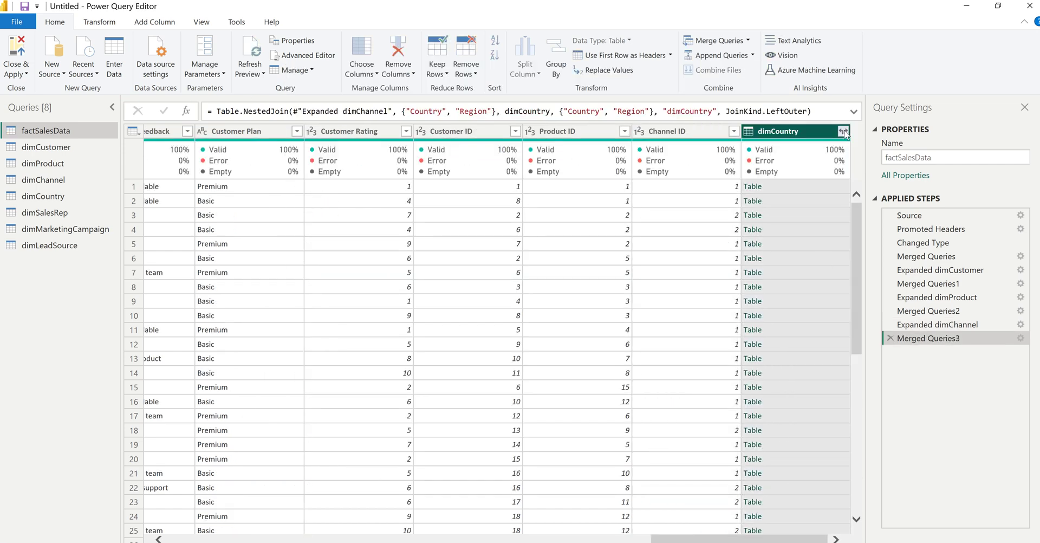
Step: Expand the merged dimCountry column to only Country ID, without a prefix
left_click(844, 131)
left_click(643, 213)
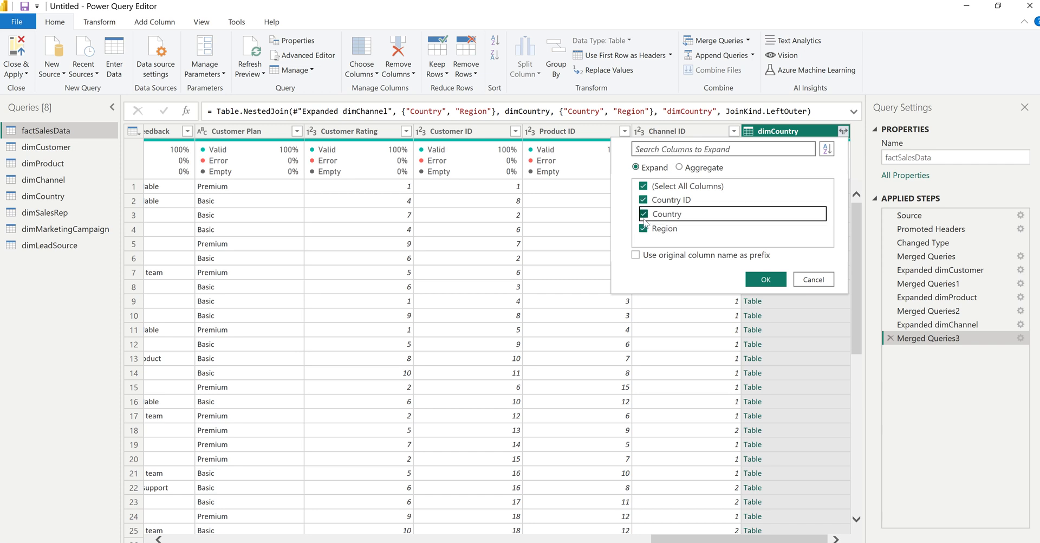
left_click(643, 227)
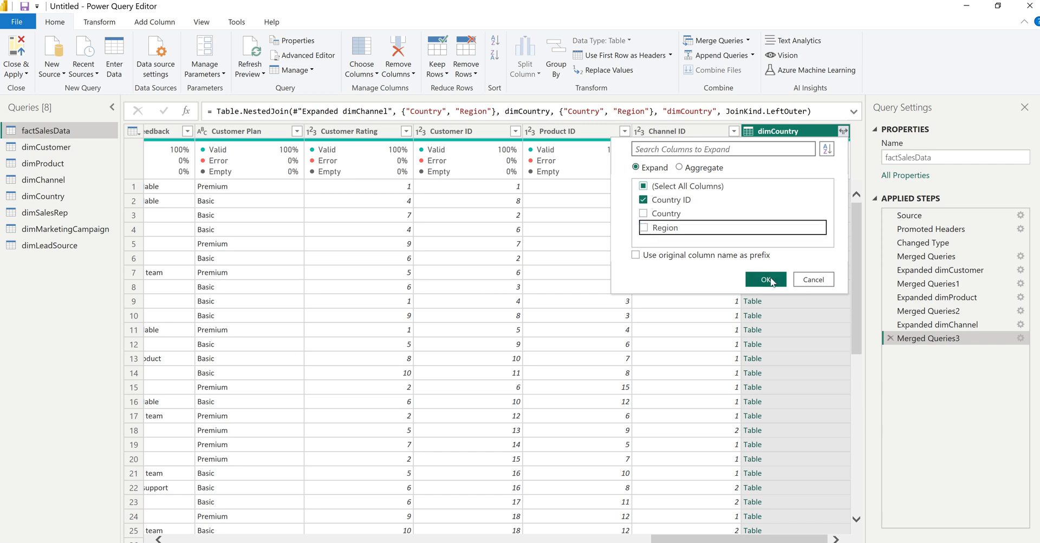
left_click(766, 279)
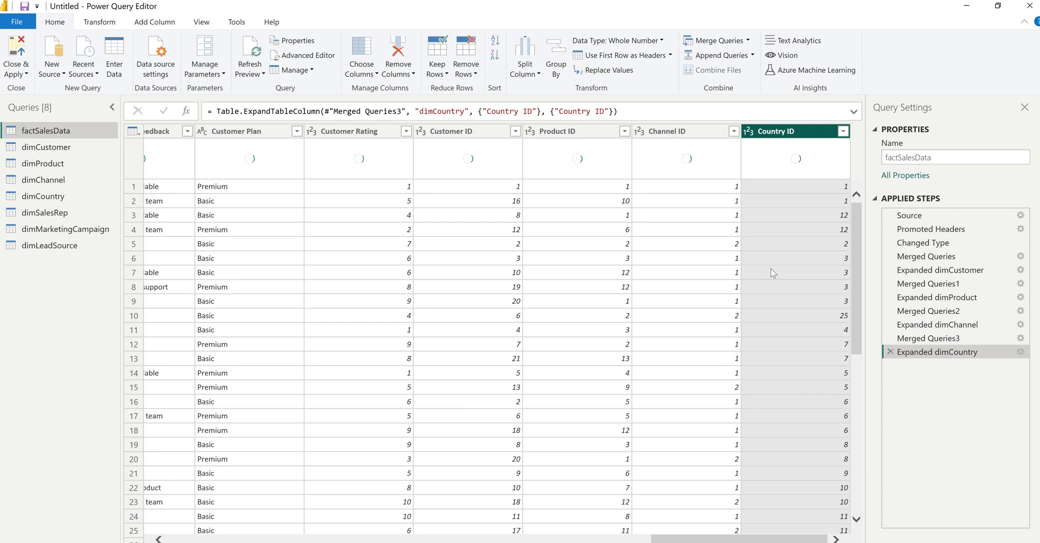
Step: Merge dimSalesRep into factSalesData by matching the Sales Rep columns with a Left Outer join
left_click(715, 41)
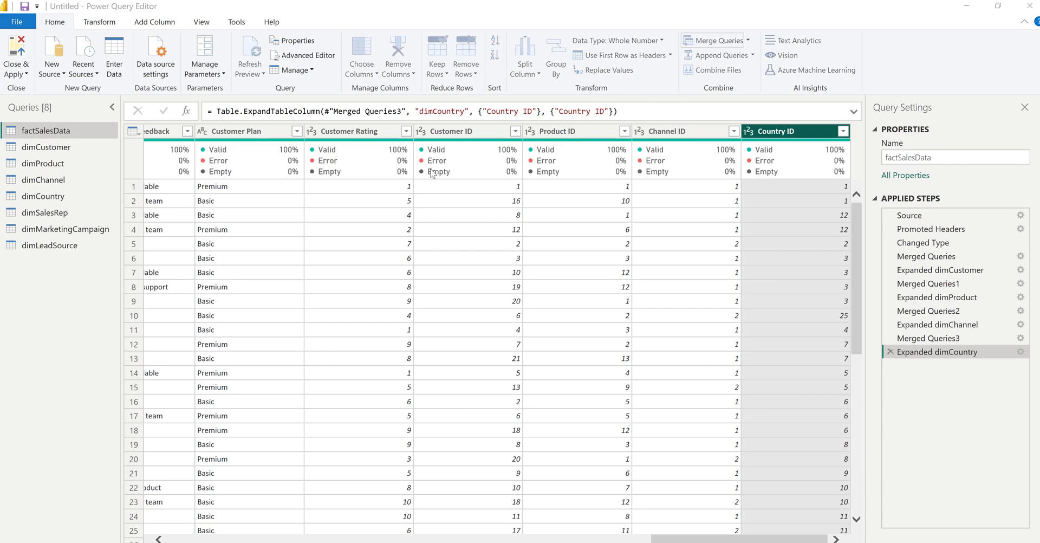
left_click_drag(425, 234, 534, 234)
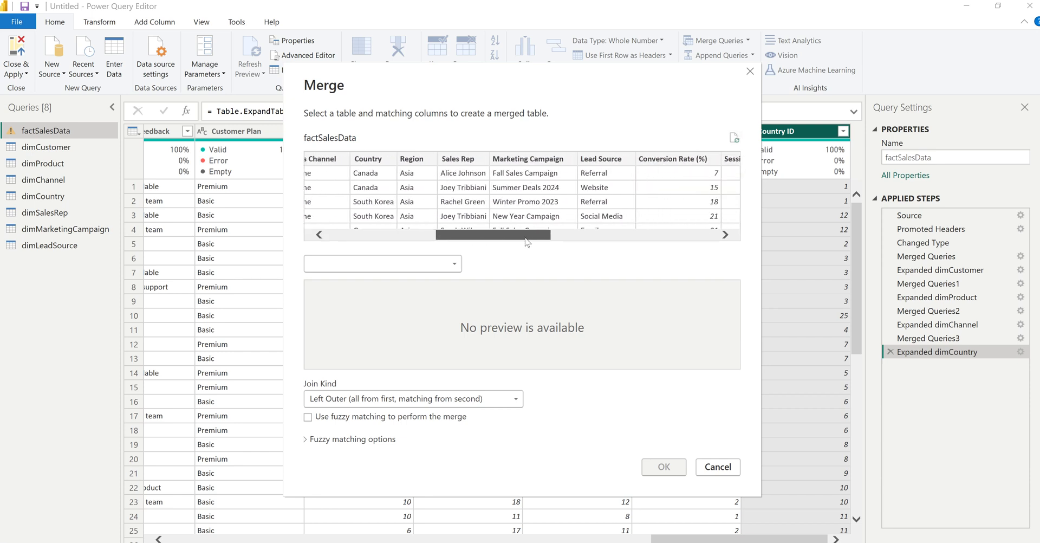
left_click(465, 163)
left_click(398, 265)
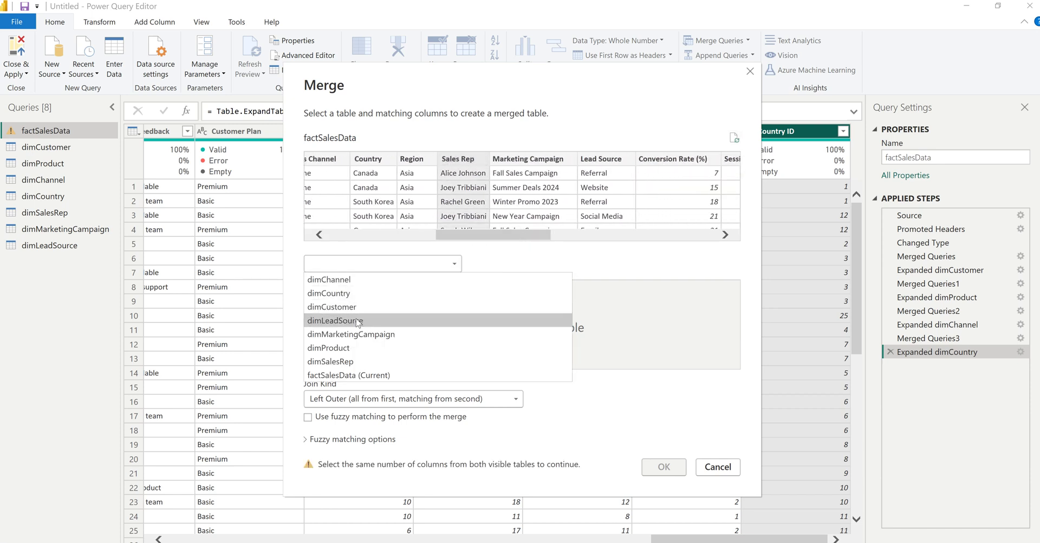
left_click(342, 362)
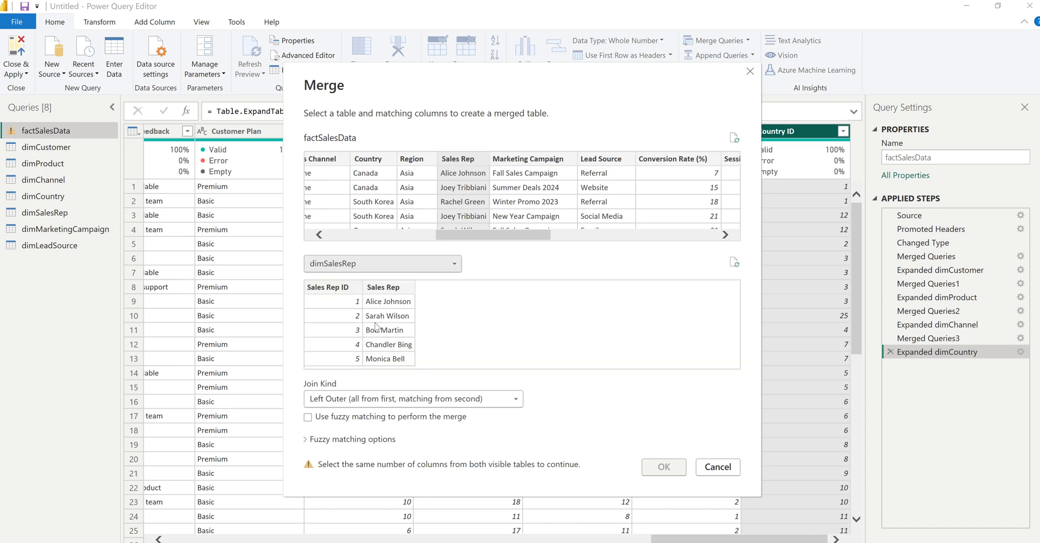
left_click(396, 290)
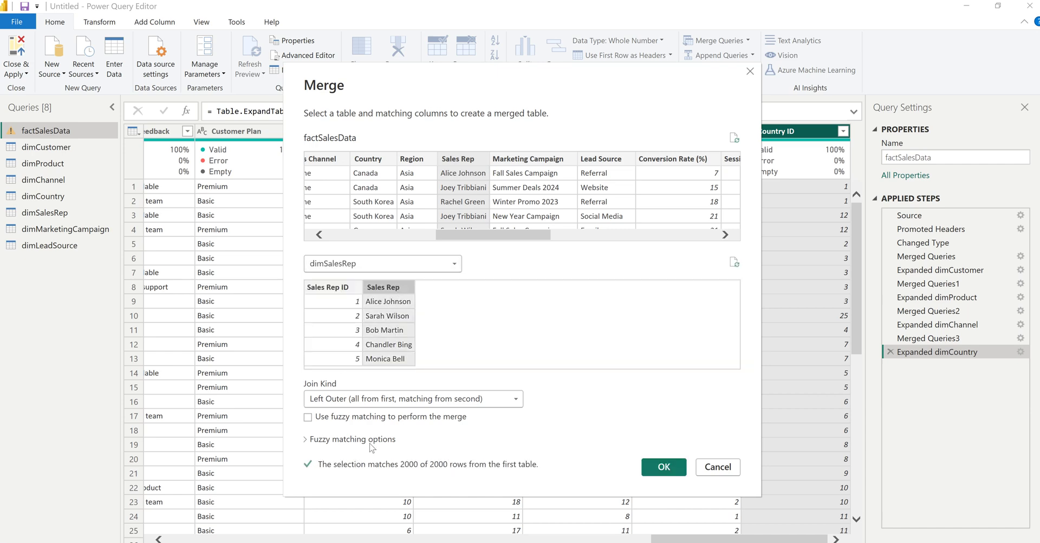
left_click(664, 468)
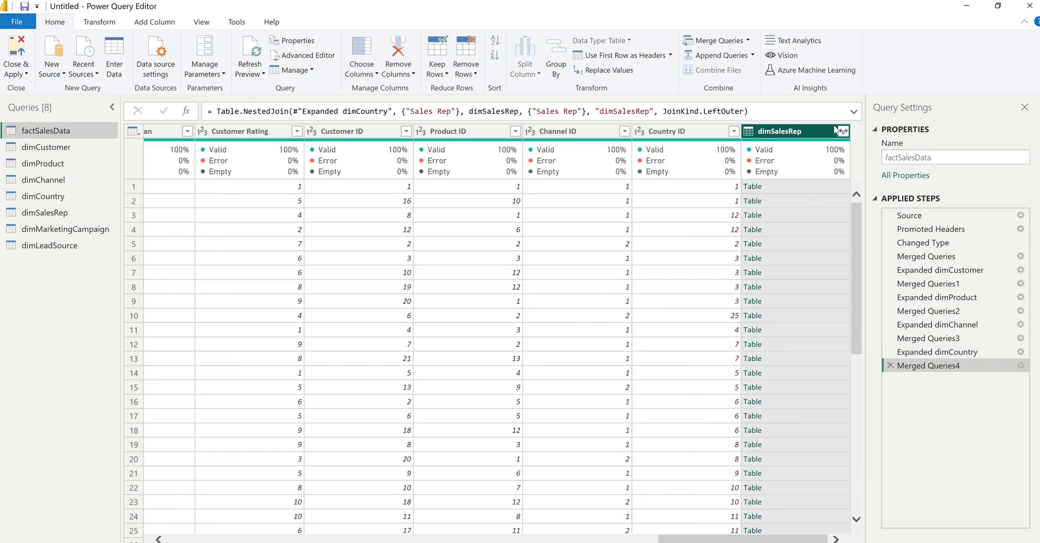
Step: Expand the merged dimSalesRep column to only Sales Rep ID, without a prefix
left_click(844, 132)
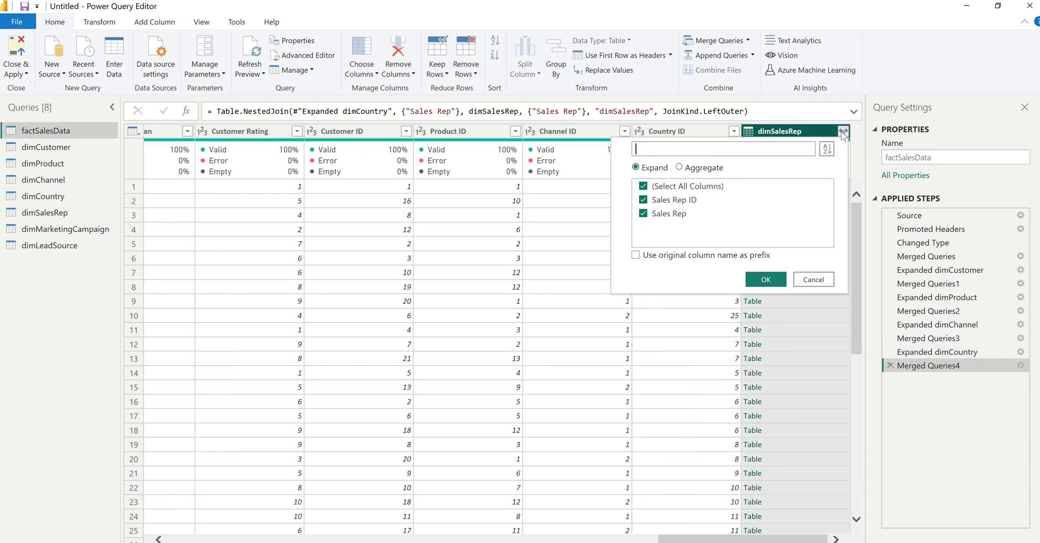
left_click(644, 186)
left_click(644, 202)
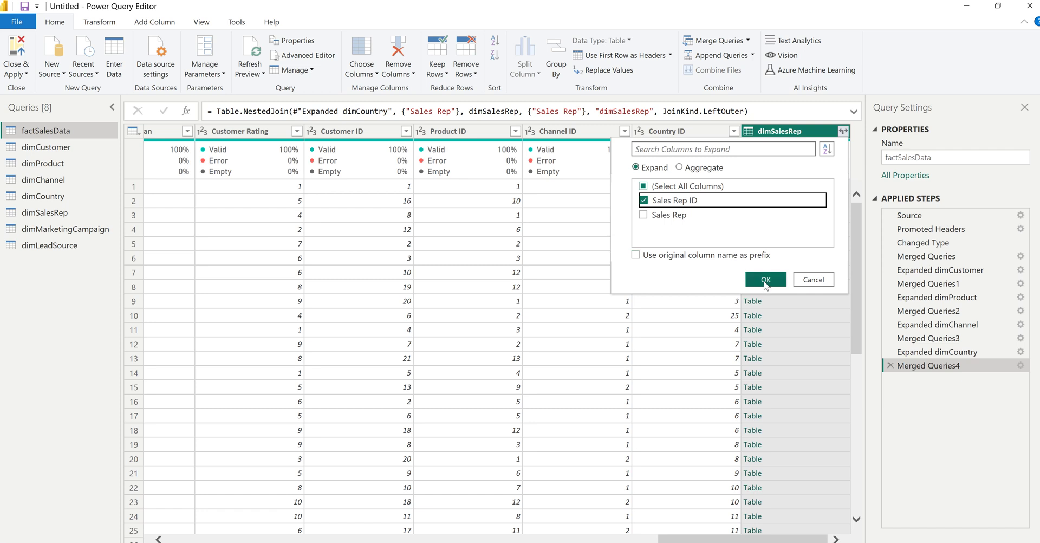
left_click(765, 281)
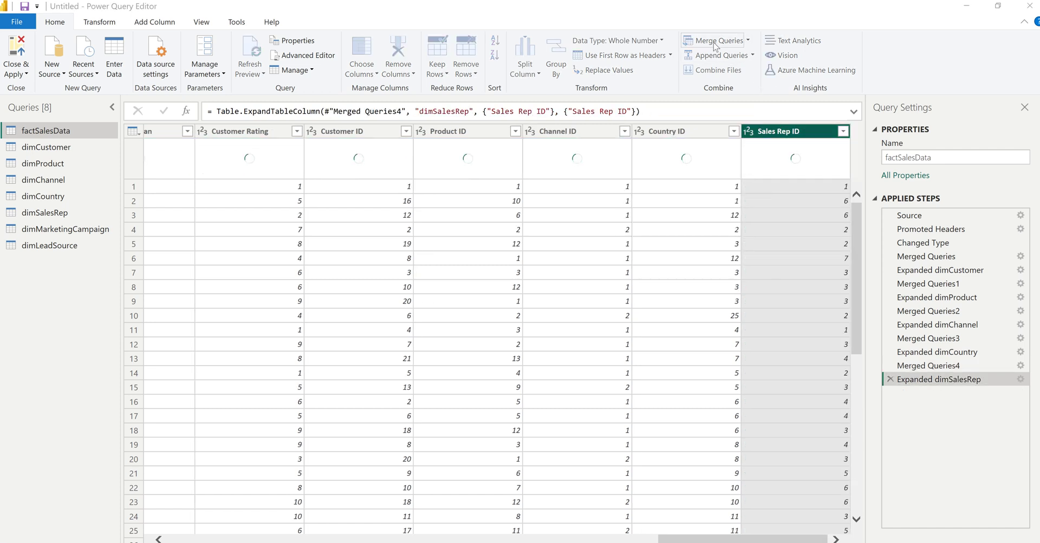
Step: Merge dimMarketingCampaign into factSalesData by matching the Marketing Campaign columns with a Left Outer join
left_click(715, 47)
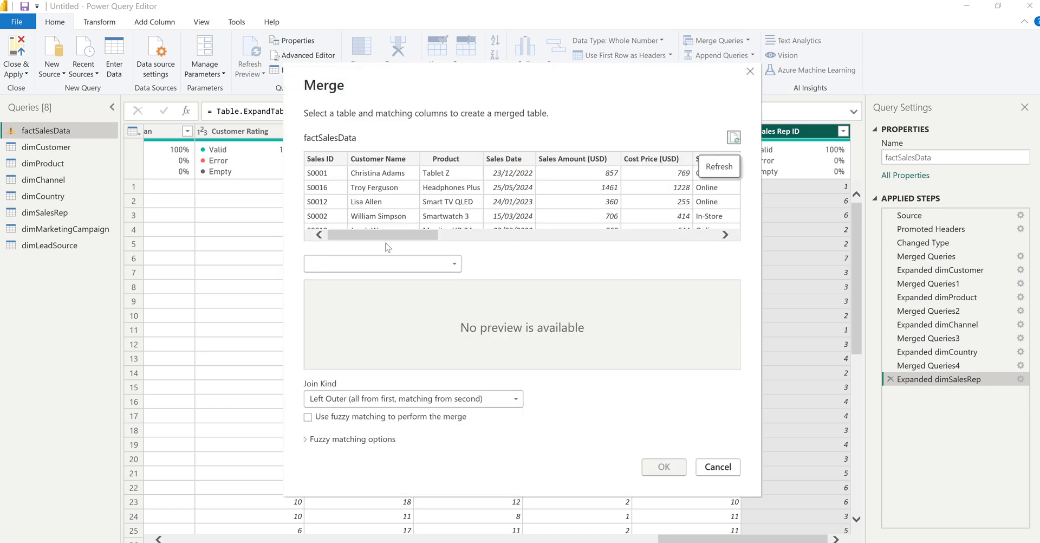
left_click_drag(401, 236, 519, 239)
left_click(479, 160)
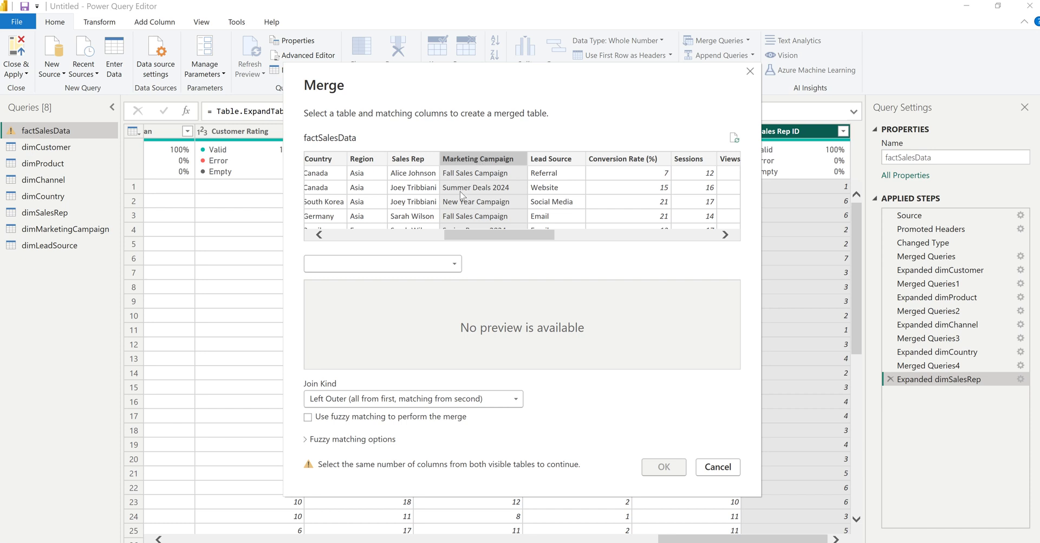
left_click(395, 263)
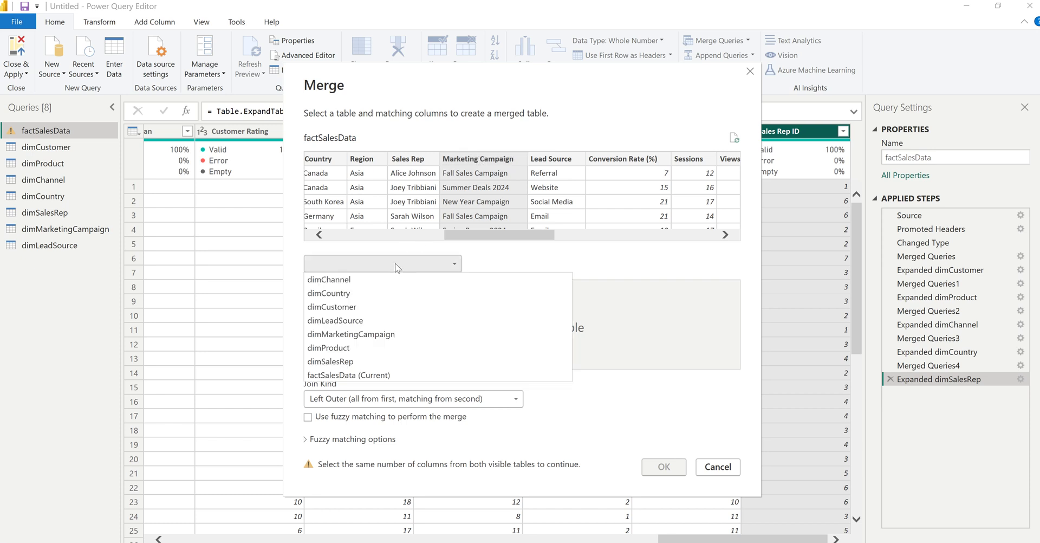
left_click(362, 335)
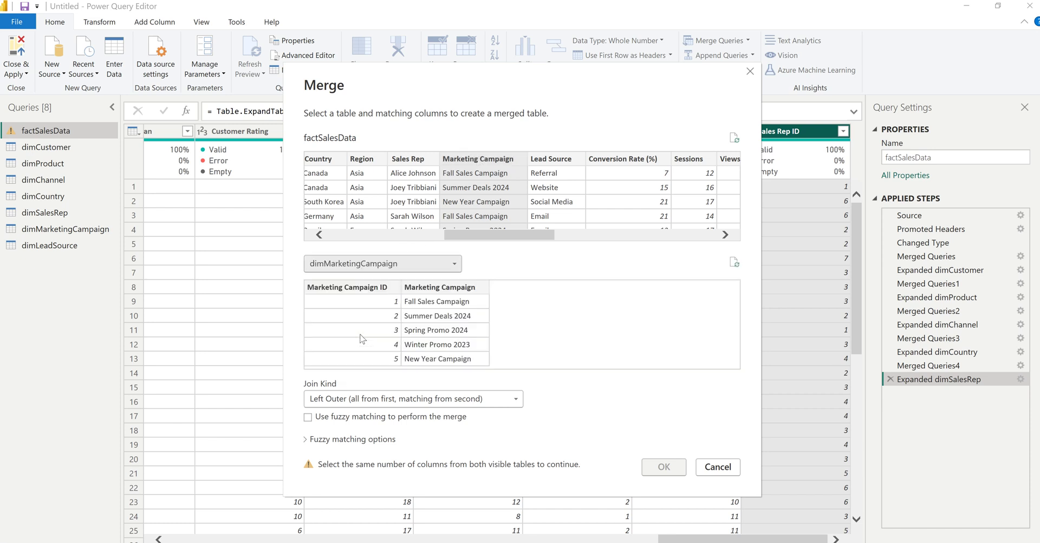
left_click(444, 291)
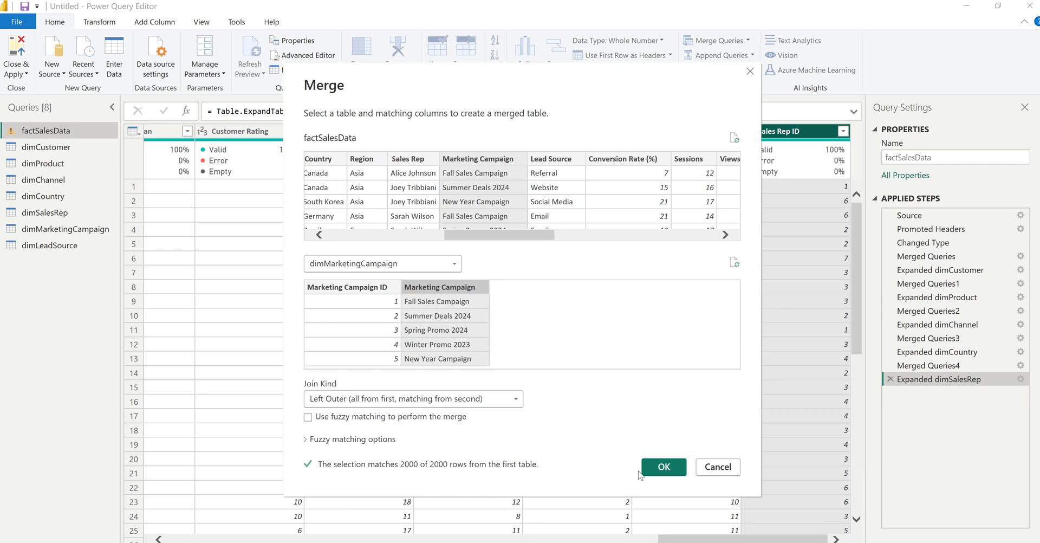
left_click(664, 469)
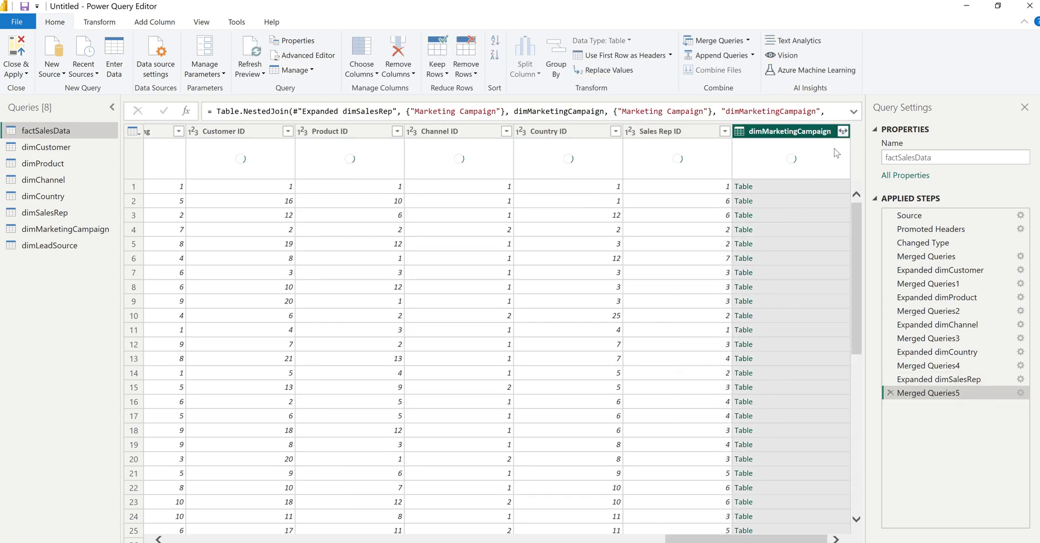
Step: Expand the merged dimMarketingCampaign column to only Marketing Campaign ID, without a prefix
left_click(843, 131)
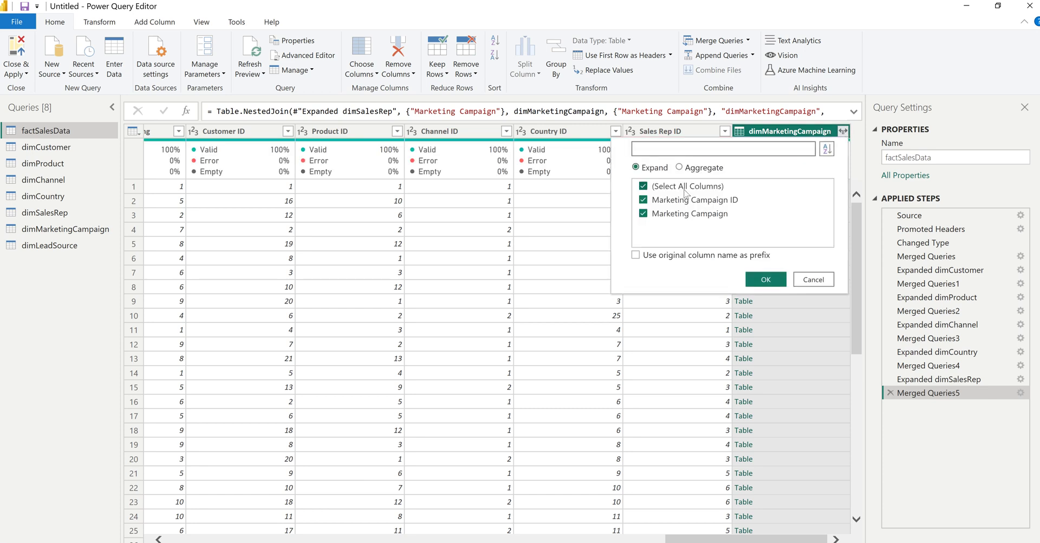
left_click(644, 214)
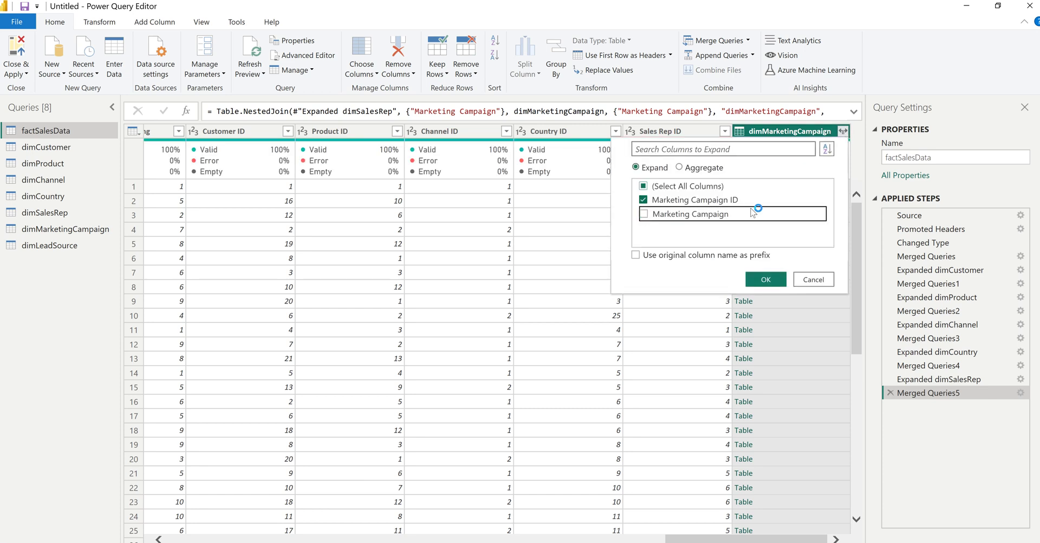
left_click(777, 280)
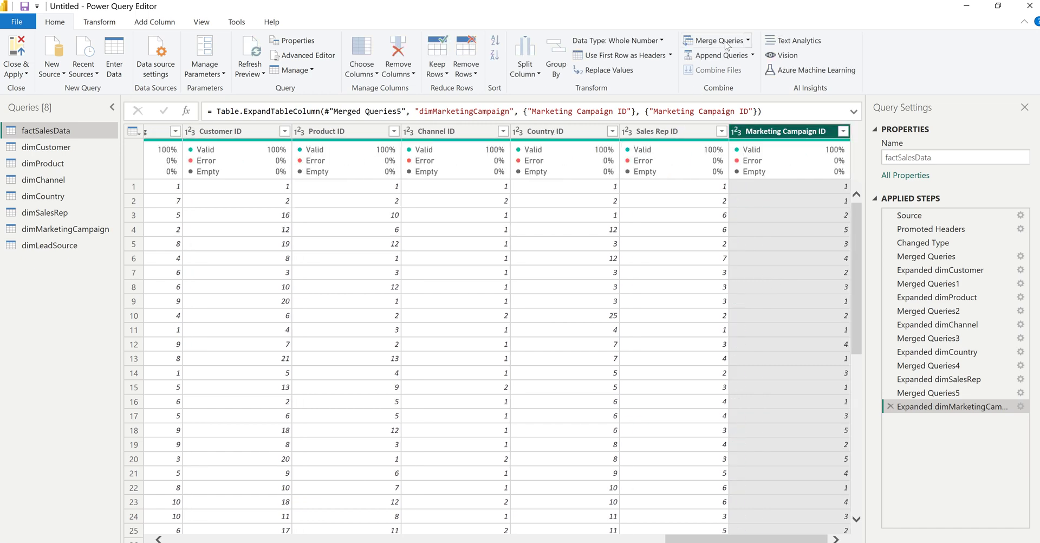
Step: Merge dimLeadSource into factSalesData by matching the Lead Source columns with a Left Outer join
left_click(727, 46)
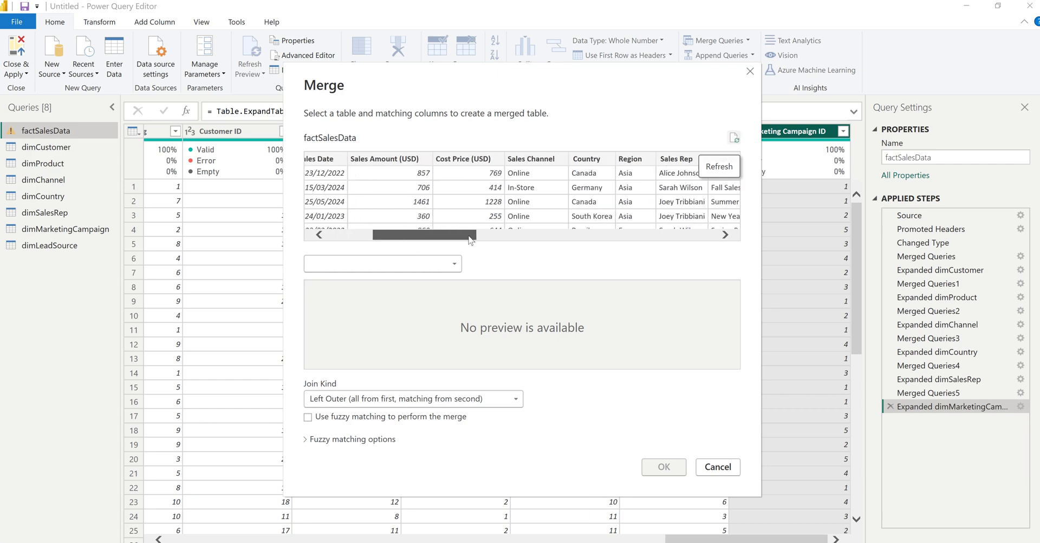
left_click_drag(469, 239, 520, 223)
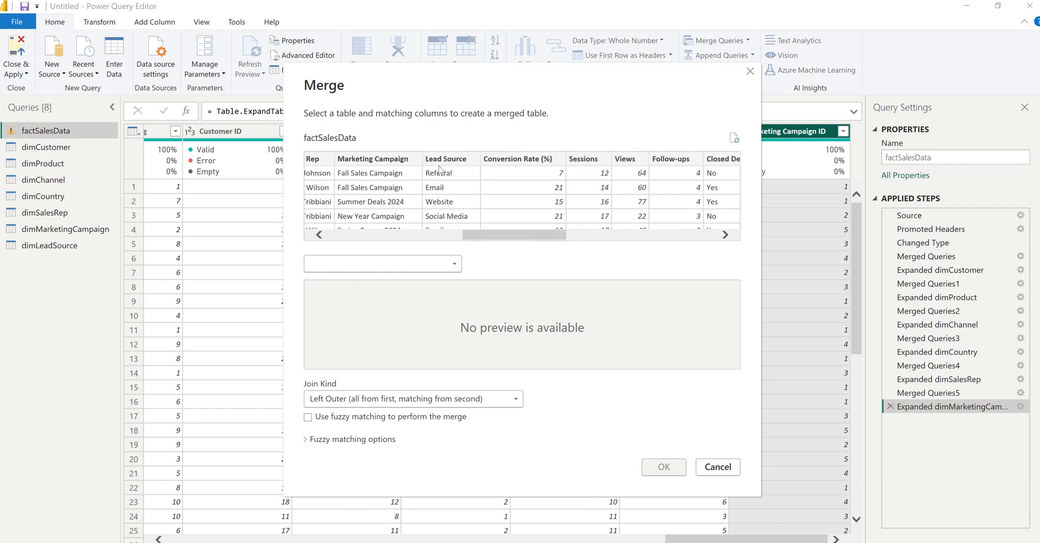
left_click(456, 165)
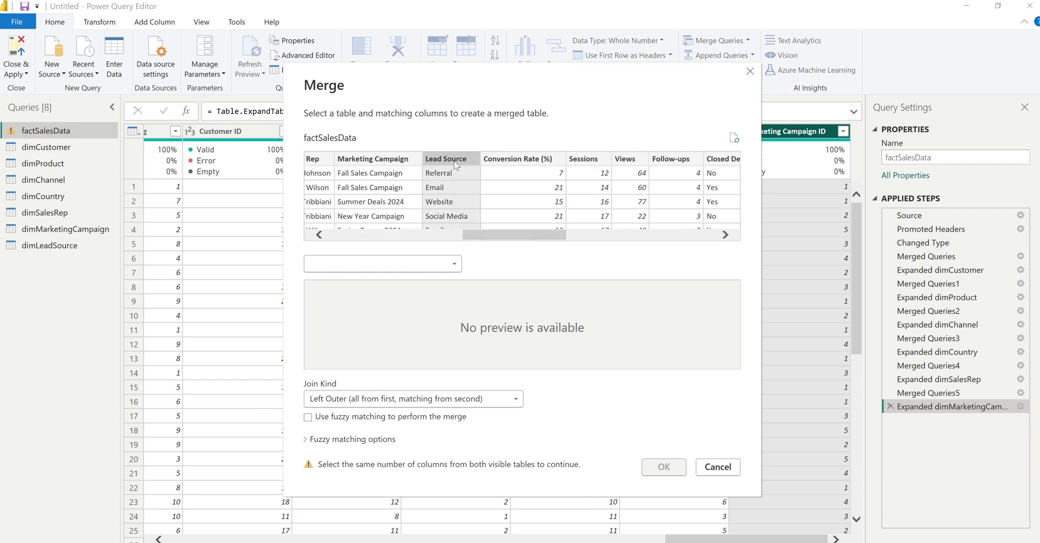
left_click(407, 269)
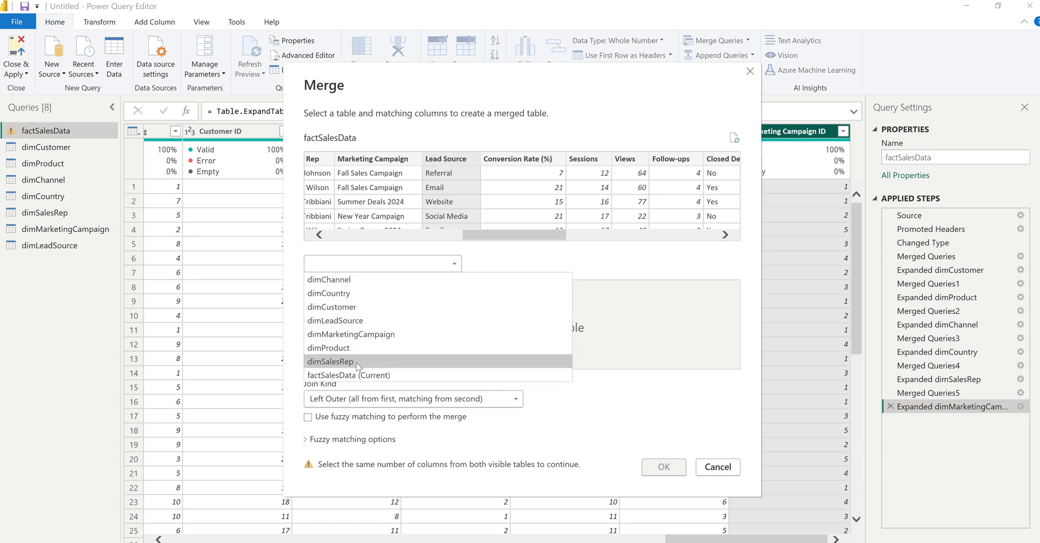
left_click(345, 321)
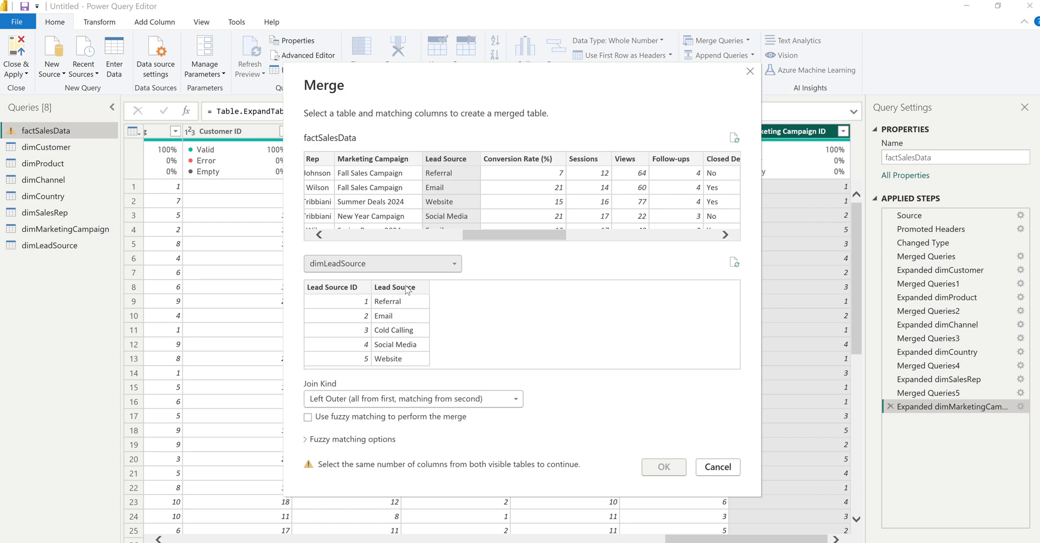
left_click(407, 288)
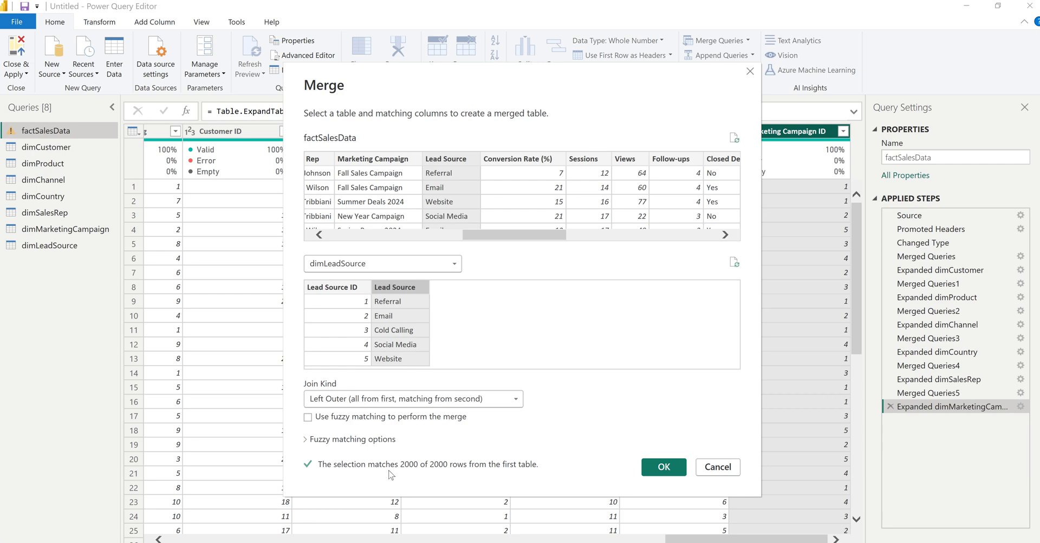
left_click(662, 467)
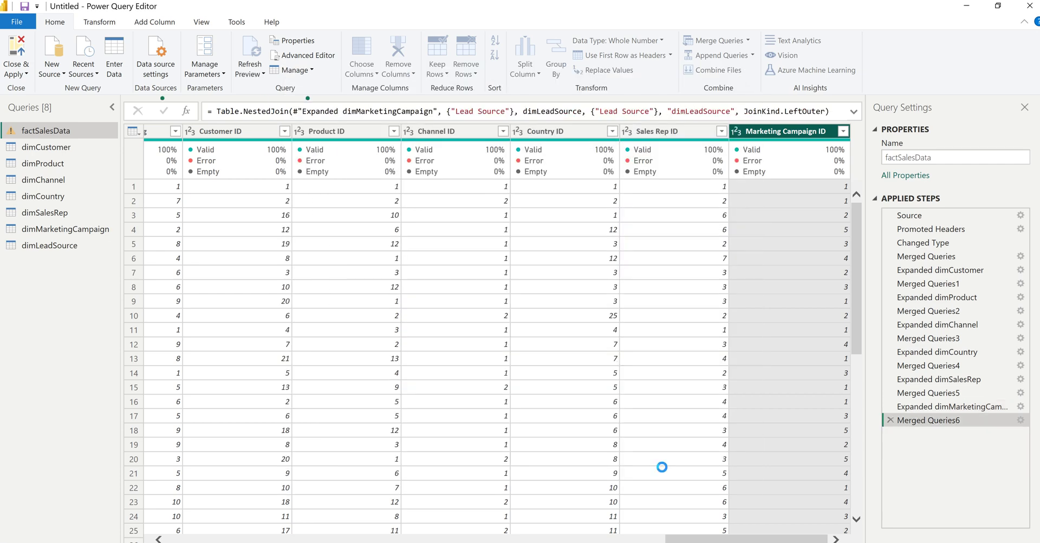
Step: Expand the merged dimLeadSource column to only Lead Source ID, without a prefix
left_click(843, 131)
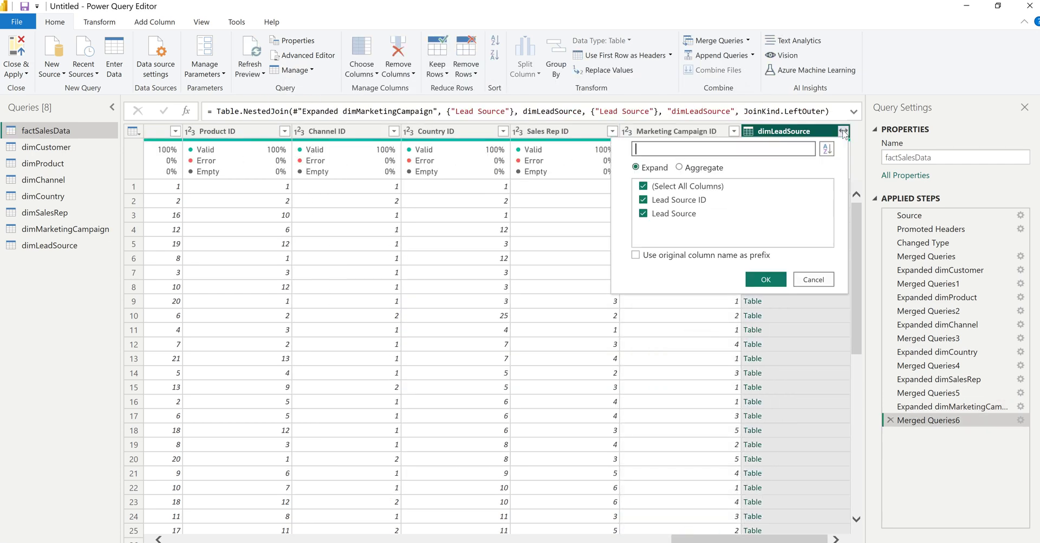
left_click(643, 214)
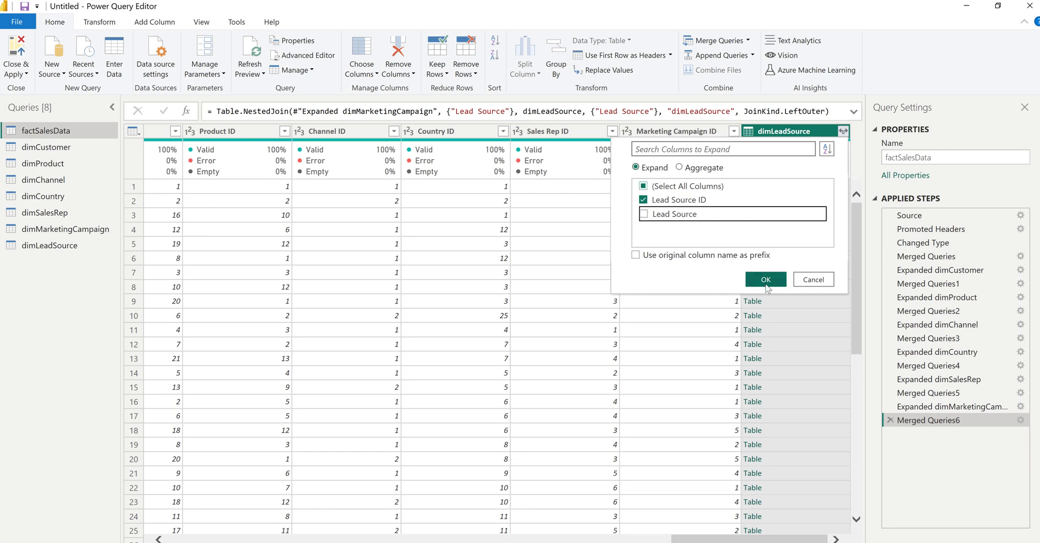
left_click(766, 280)
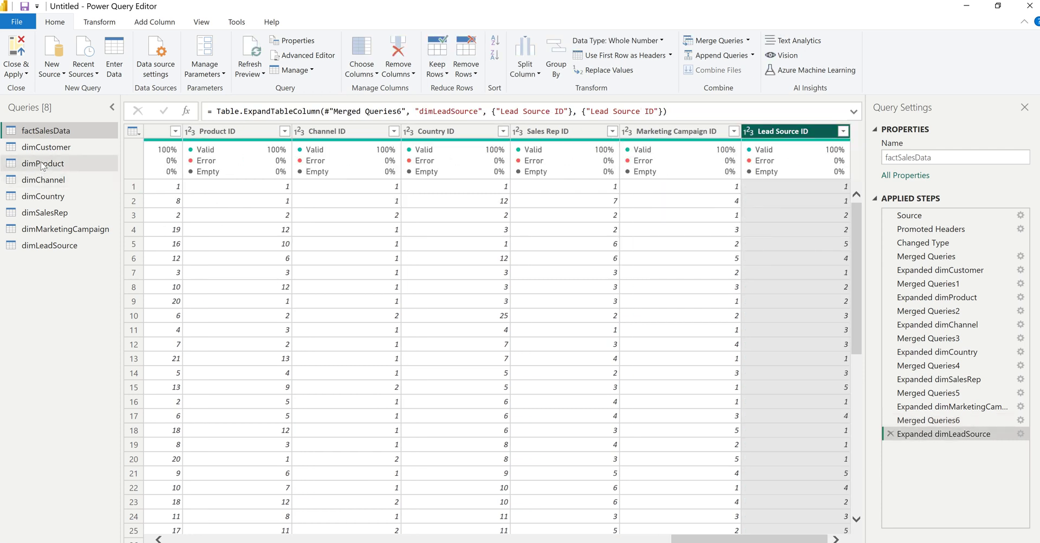
Step: Remove the Customer Name, Product, Sales Channel, Country, Region, Sales Rep, Marketing Campaign and Lead Source columns from factSalesData
left_click_drag(691, 540, 169, 540)
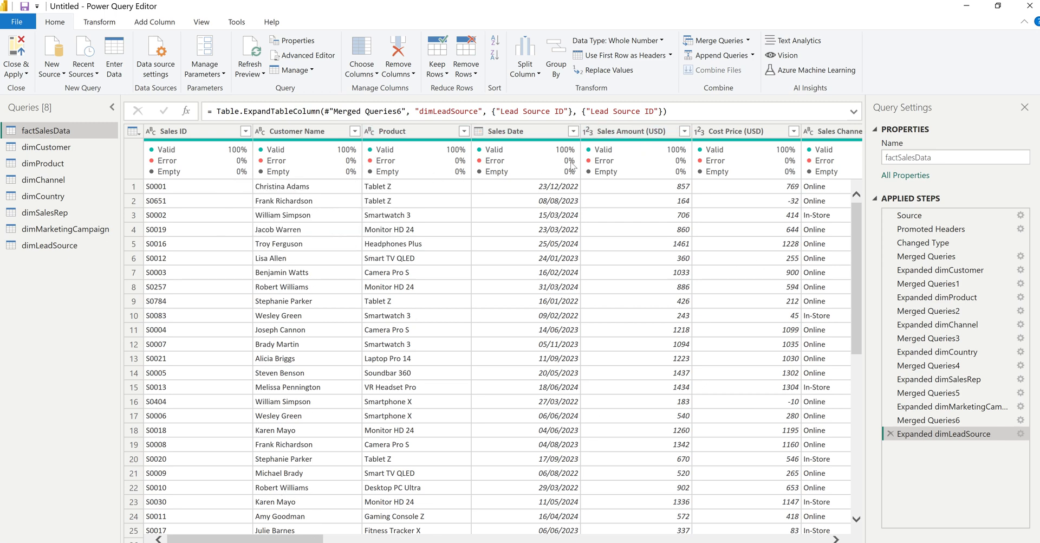
left_click(304, 131)
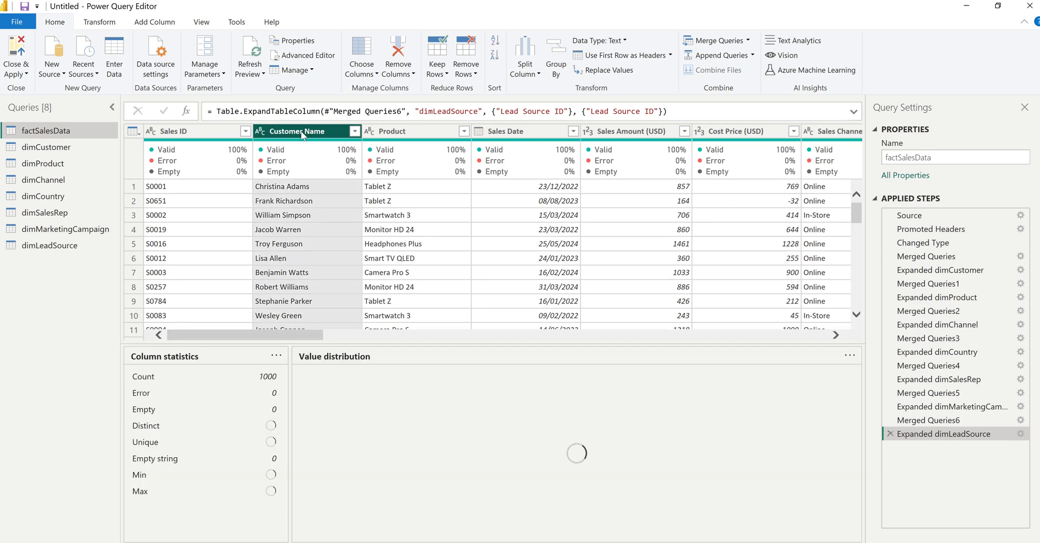
left_click(405, 131, "ctrl")
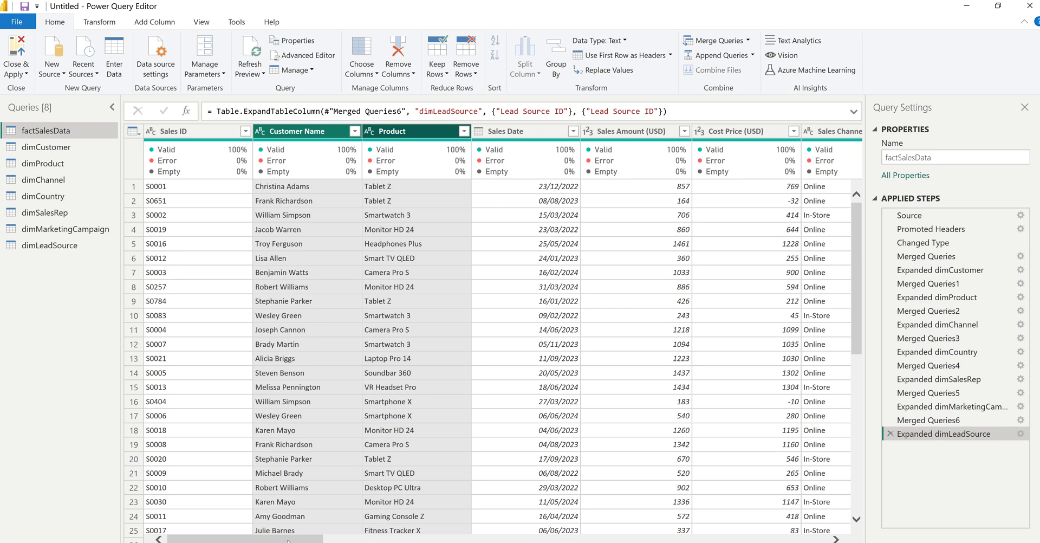
left_click_drag(288, 541, 398, 541)
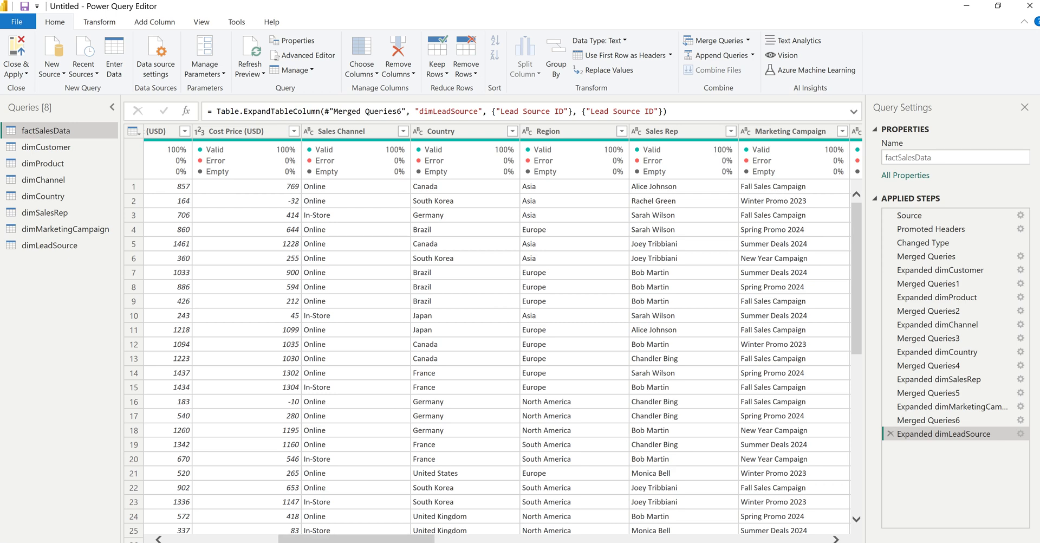
left_click(347, 132)
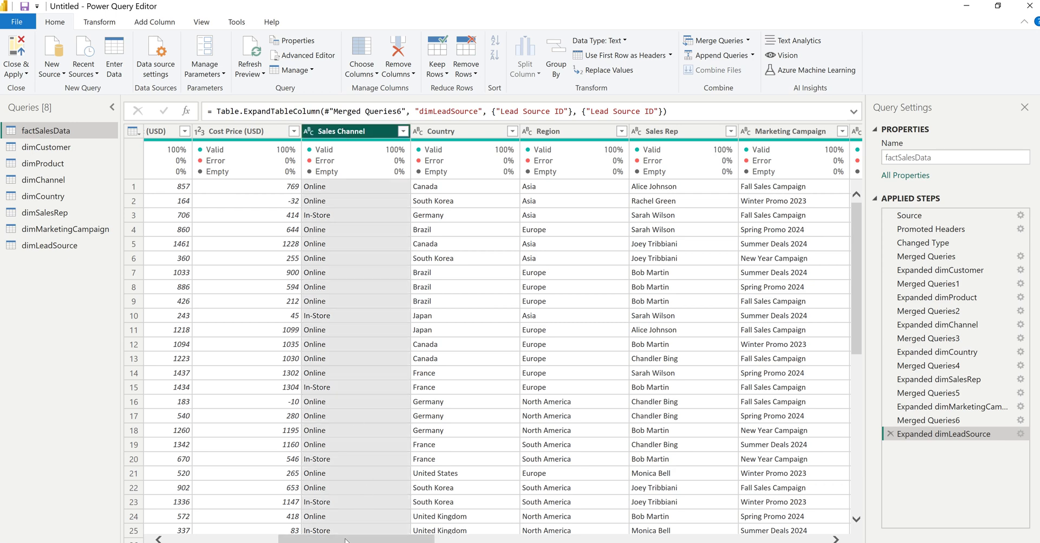
left_click_drag(346, 539, 377, 539)
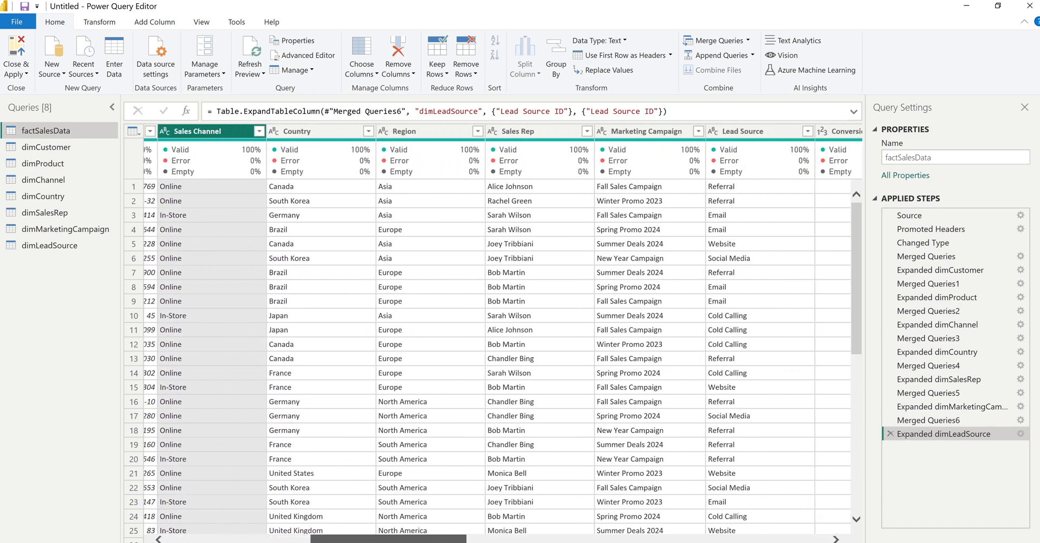
left_click(307, 130)
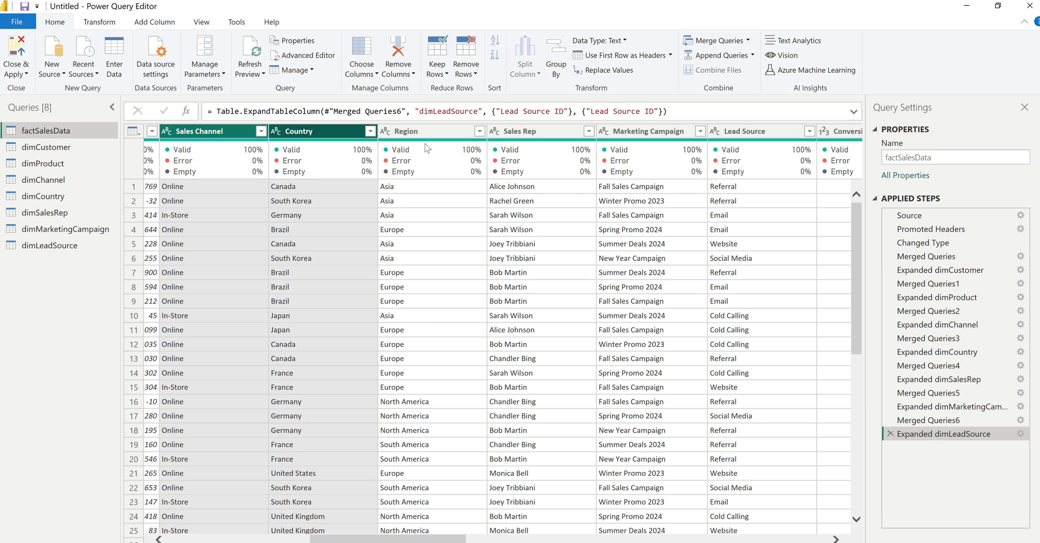
left_click(427, 129, "shift")
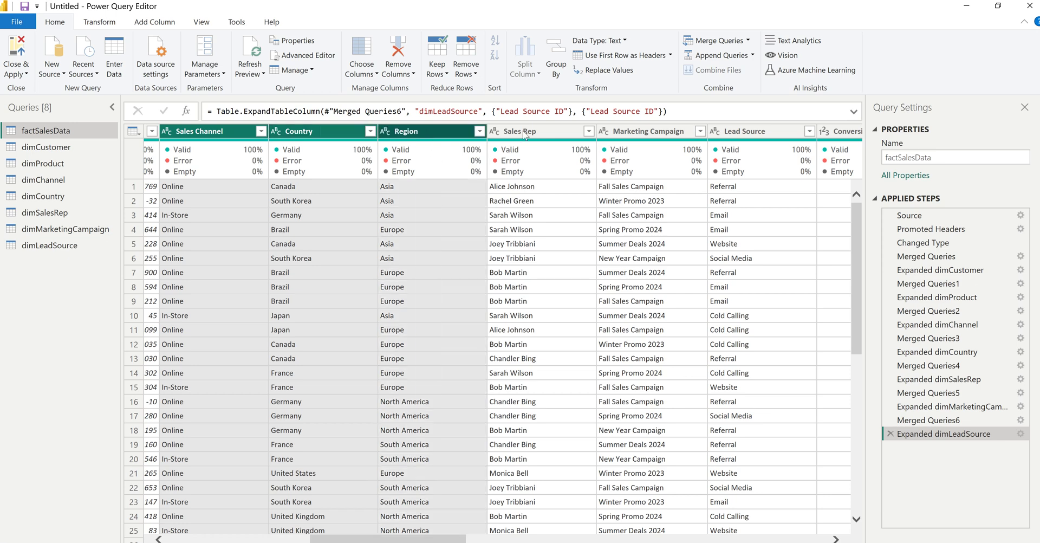
left_click(532, 134, "shift")
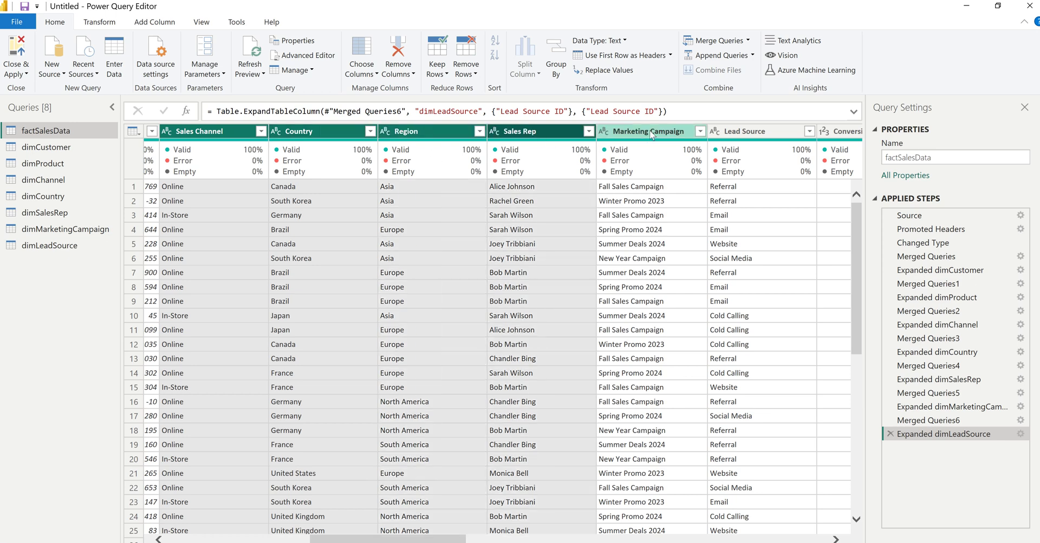
left_click(651, 135, "shift")
left_click(762, 135, "shift")
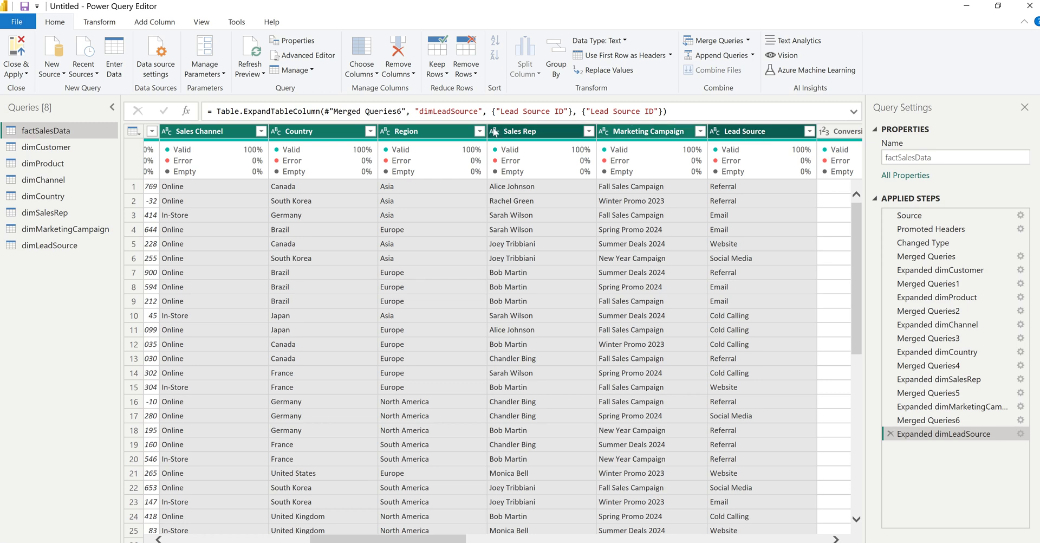
right_click(664, 134)
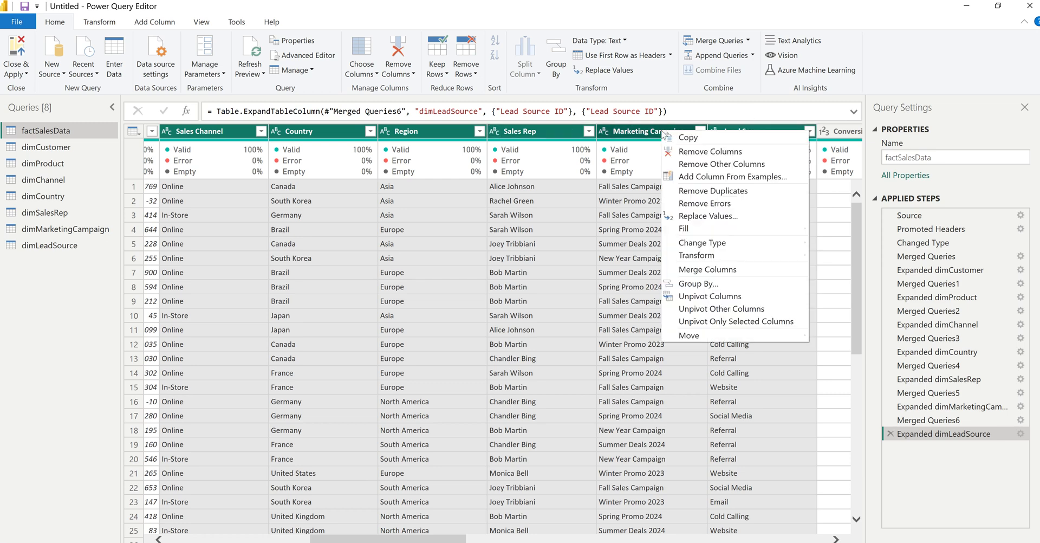
left_click(722, 153)
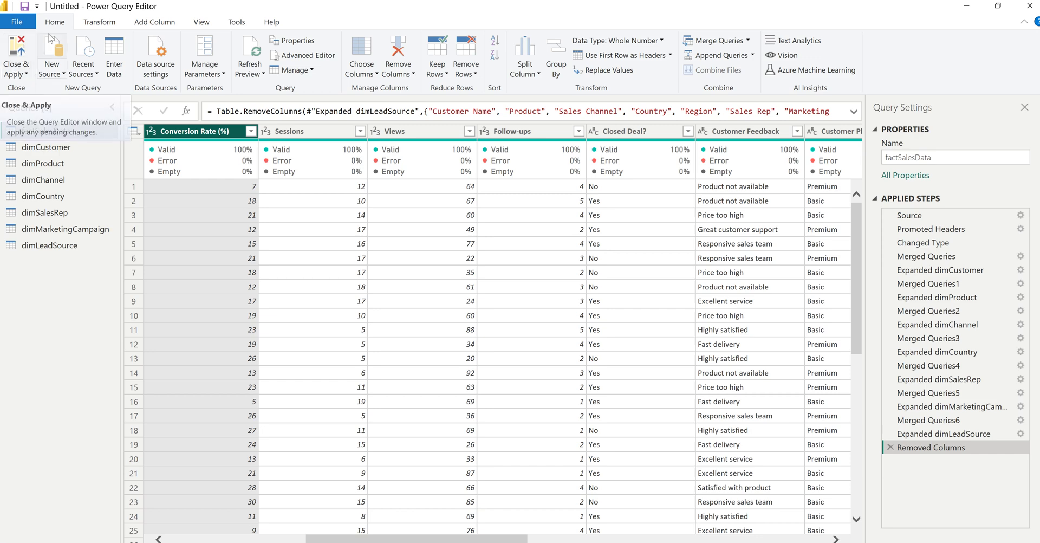
Step: Close Power Query applying the changes, and show the data model's relationship diagram with the properties collapsed
left_click(20, 49)
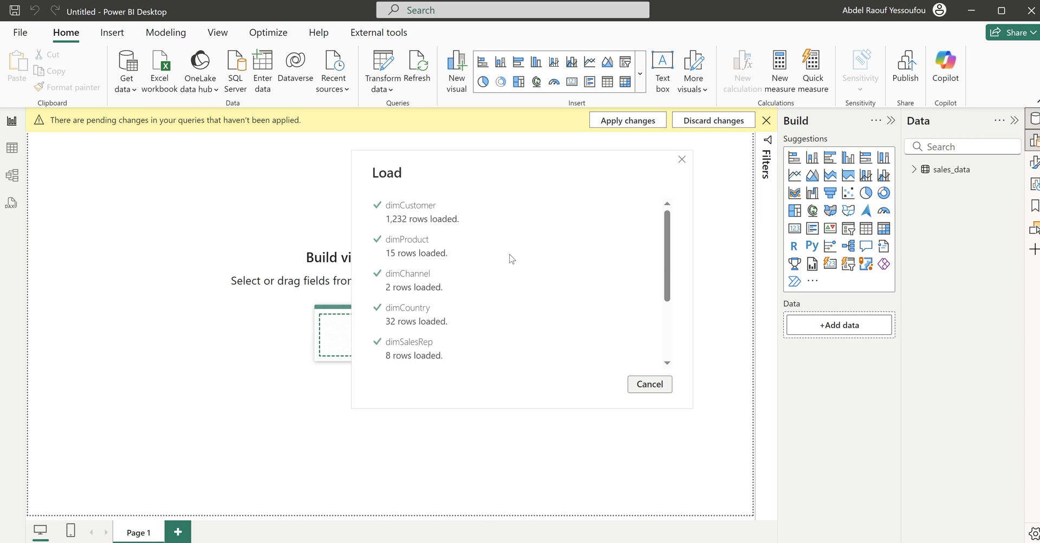
left_click(11, 179)
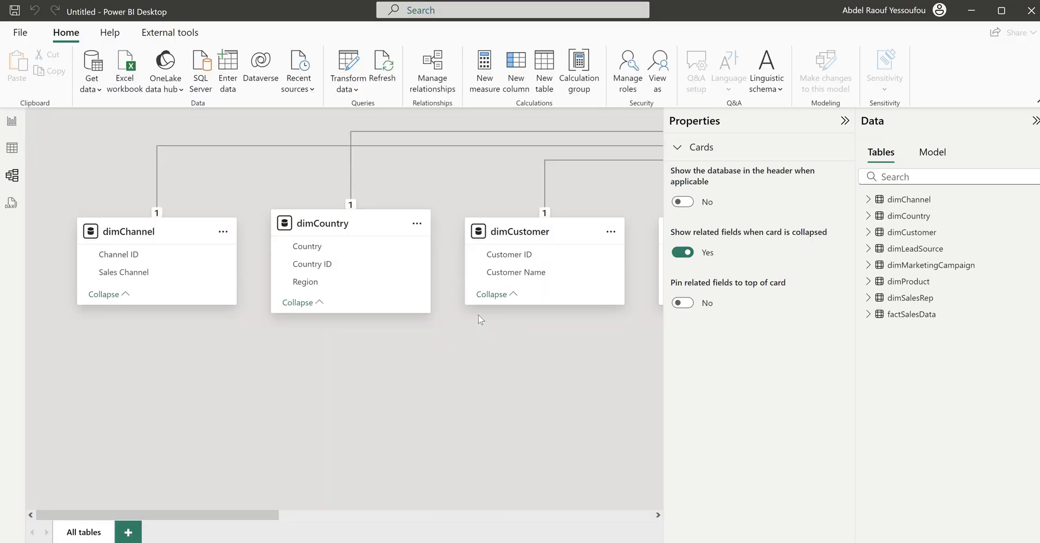
left_click(845, 121)
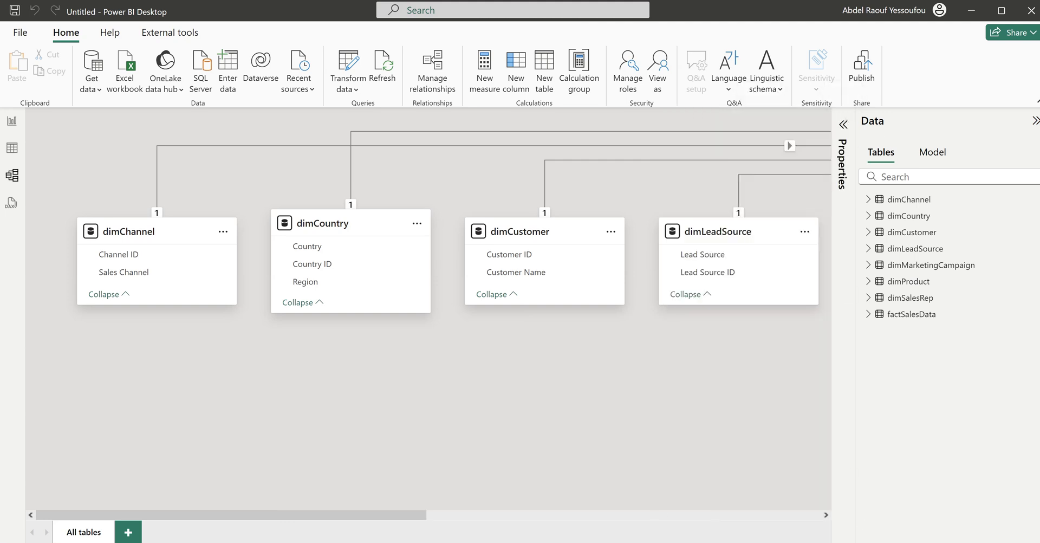
Step: Stack the dimCountry and dimCustomer tables in a column below dimChannel in the model diagram
left_click(897, 542)
left_click(890, 542)
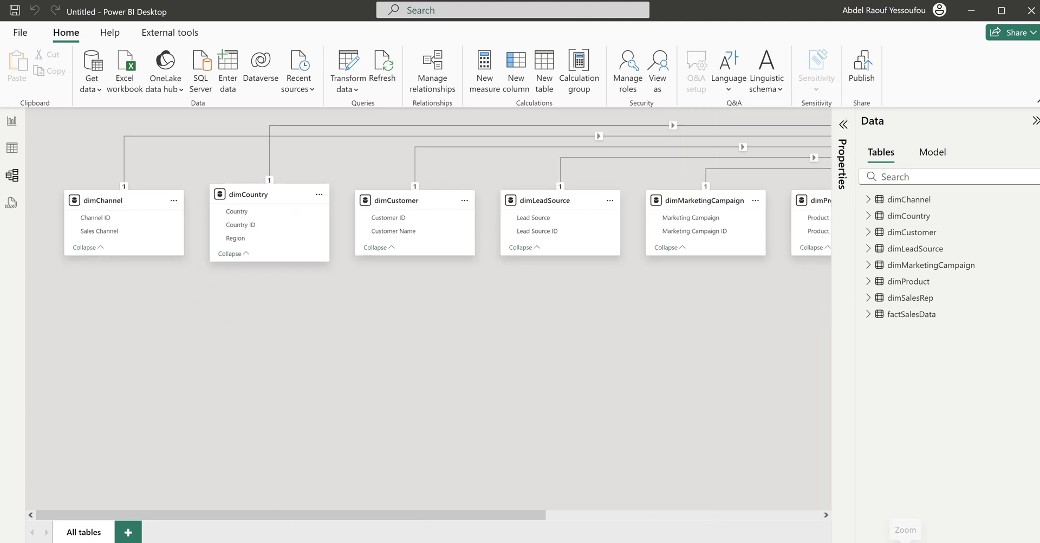
left_click(890, 542)
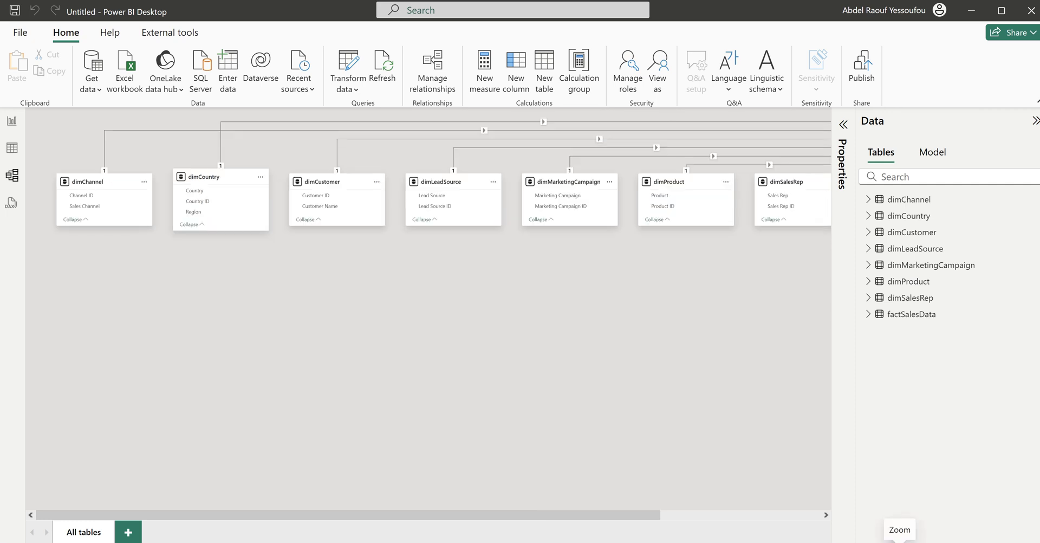
left_click(83, 180)
left_click_drag(215, 176, 98, 256)
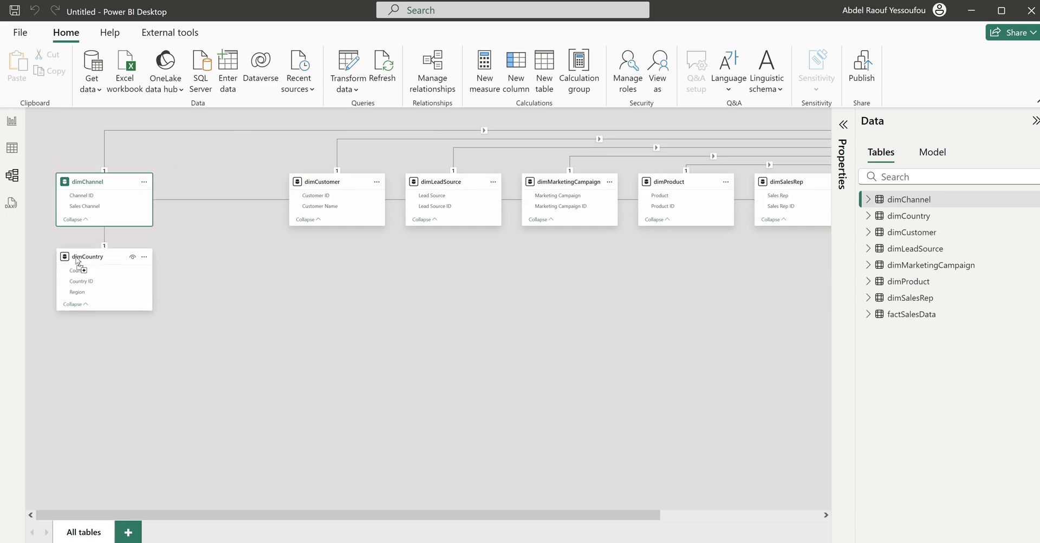
left_click_drag(313, 206, 70, 361)
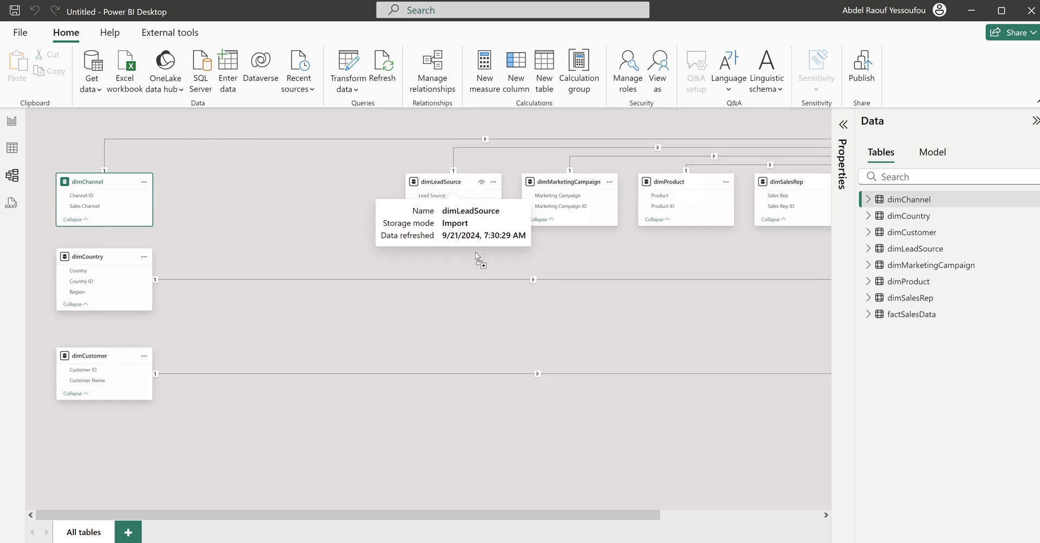
Step: Stack dimSalesRep, dimProduct, dimMarketingCampaign and dimLeadSource in a second column opposite dimChannel's, and place factSalesData between the two columns
left_click_drag(448, 184, 561, 370)
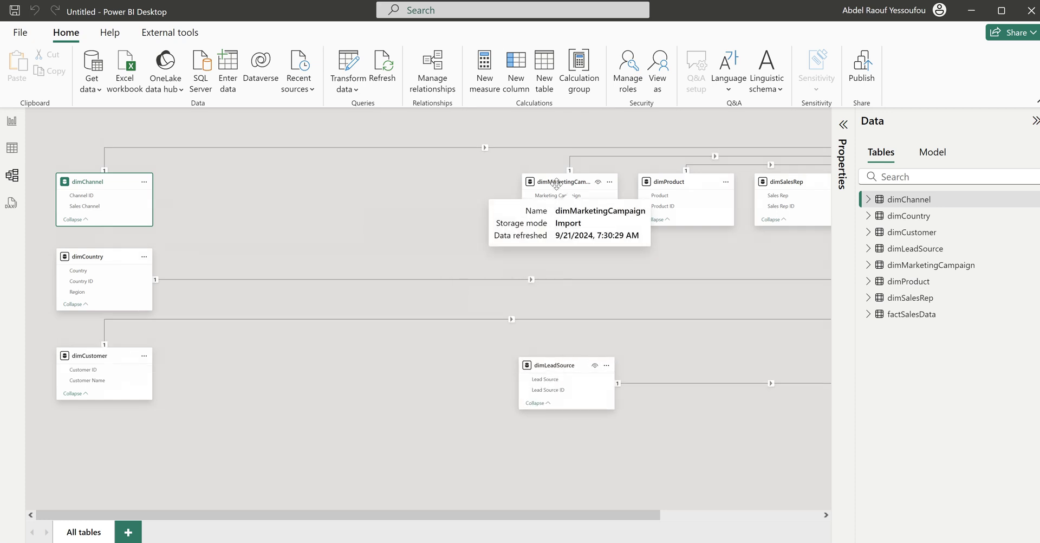
left_click_drag(557, 185, 554, 304)
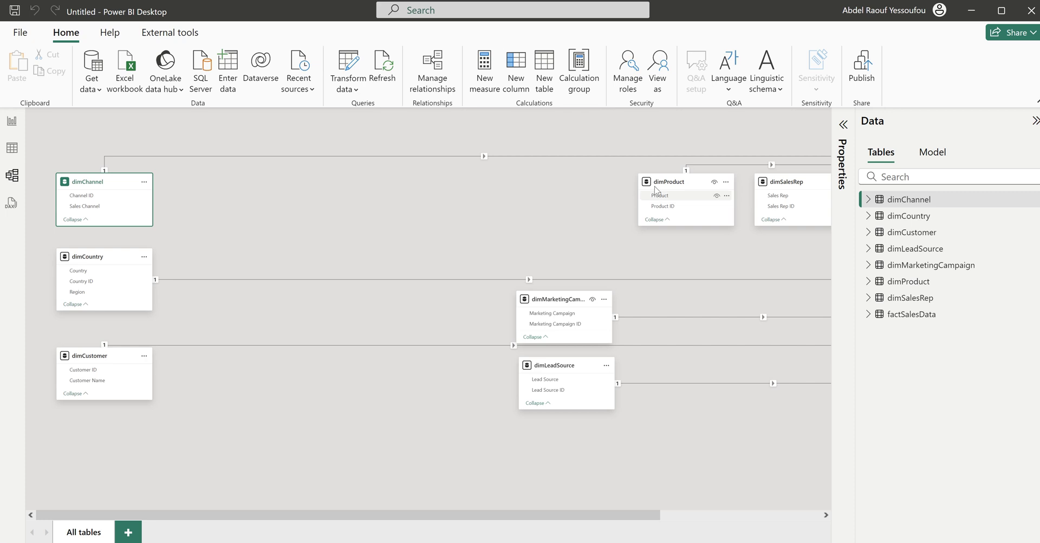
left_click_drag(658, 180, 524, 212)
left_click_drag(792, 176, 539, 141)
left_click_drag(379, 515, 541, 515)
left_click_drag(722, 157, 332, 230)
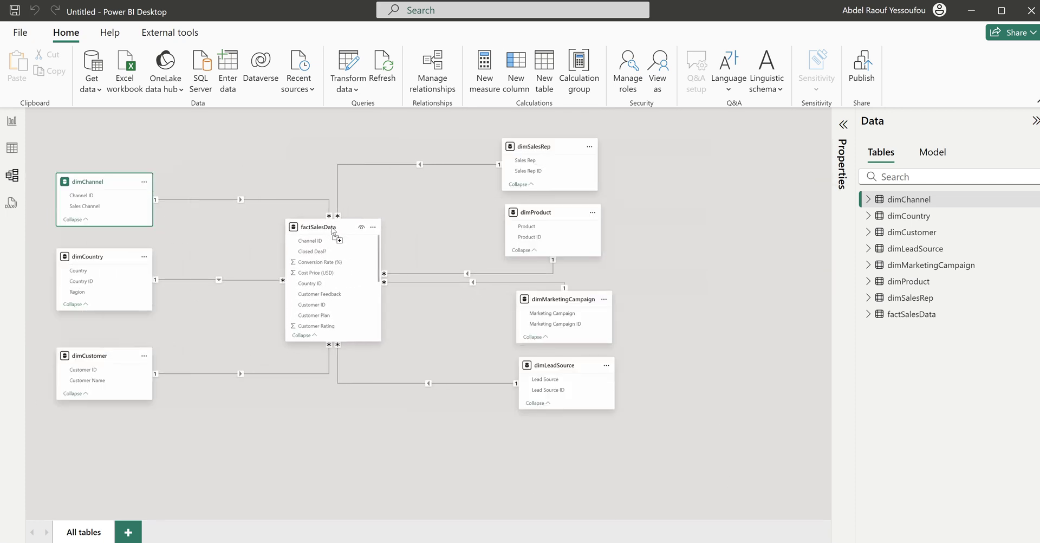
Step: Lengthen the factSalesData table in the model diagram until all its fields, down to Views, are shown
left_click(205, 202)
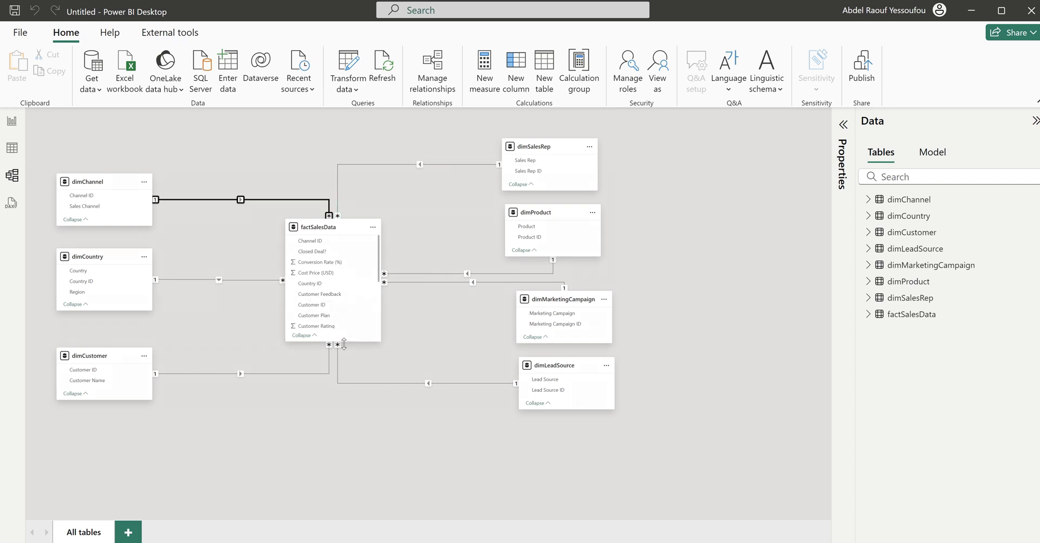
left_click_drag(344, 343, 346, 456)
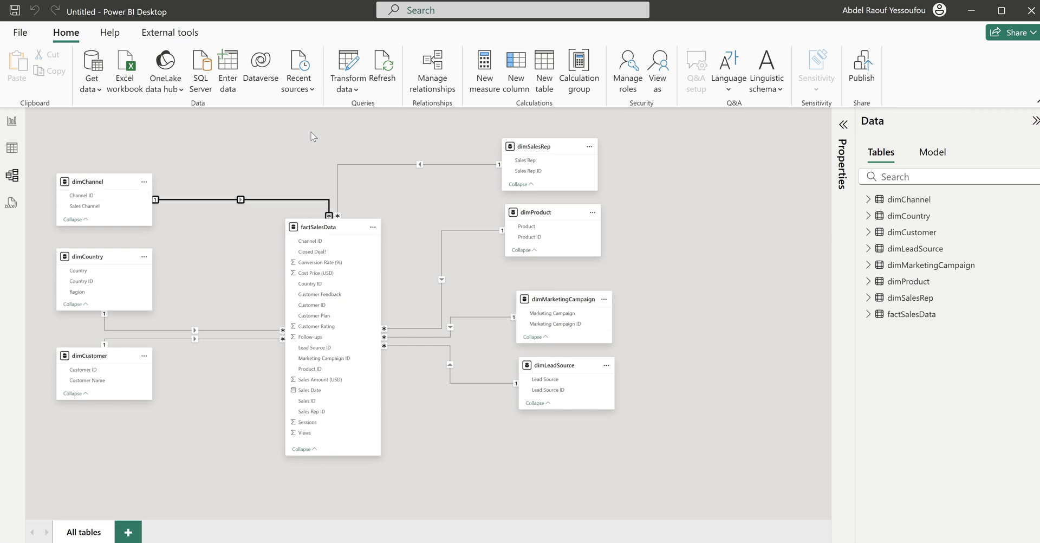
Step: Switch to the Sales Marketing Tutorial report to review its Overview dashboard, and return to the untitled report's blank page
left_click(12, 123)
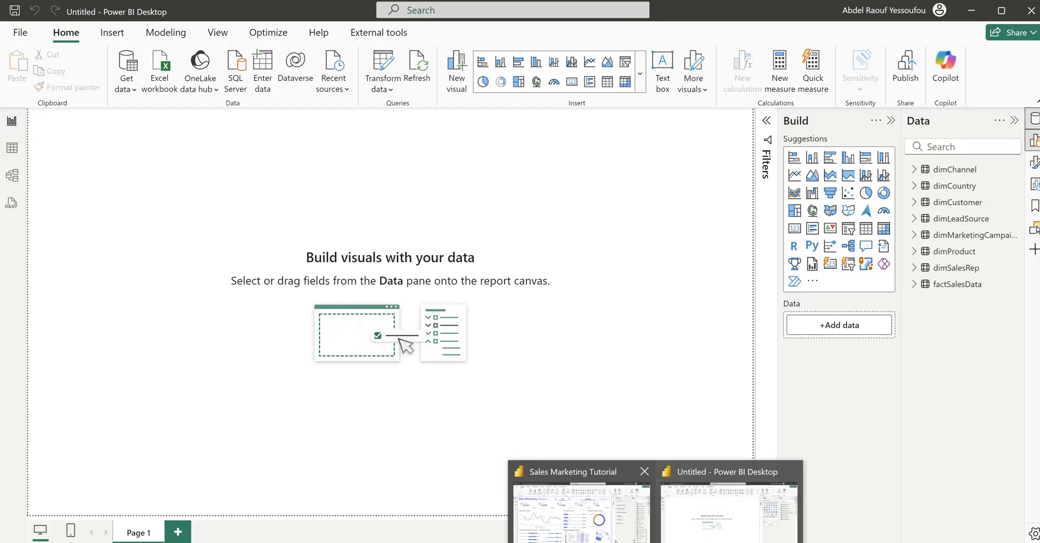
left_click(597, 523)
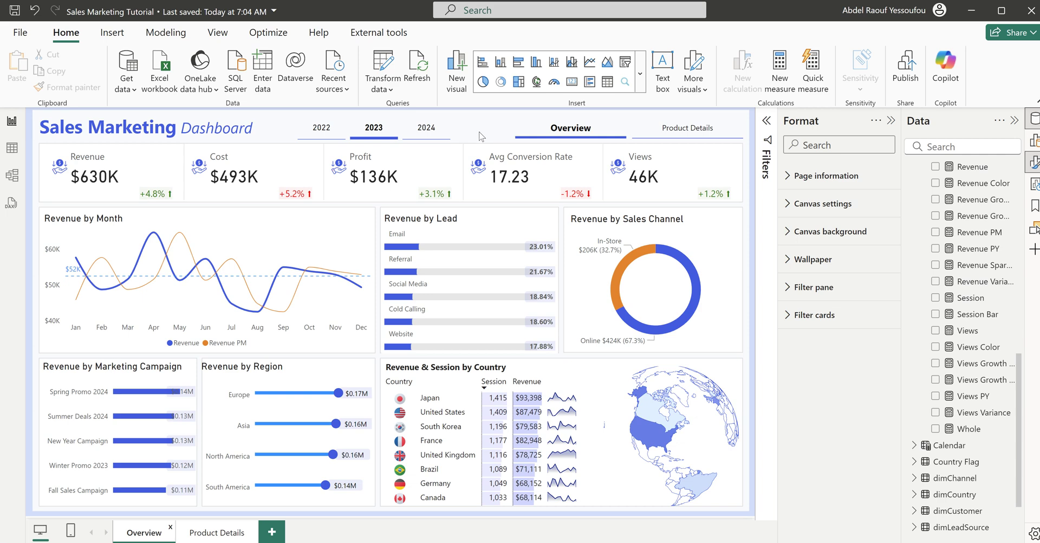
mouse_move(656, 542)
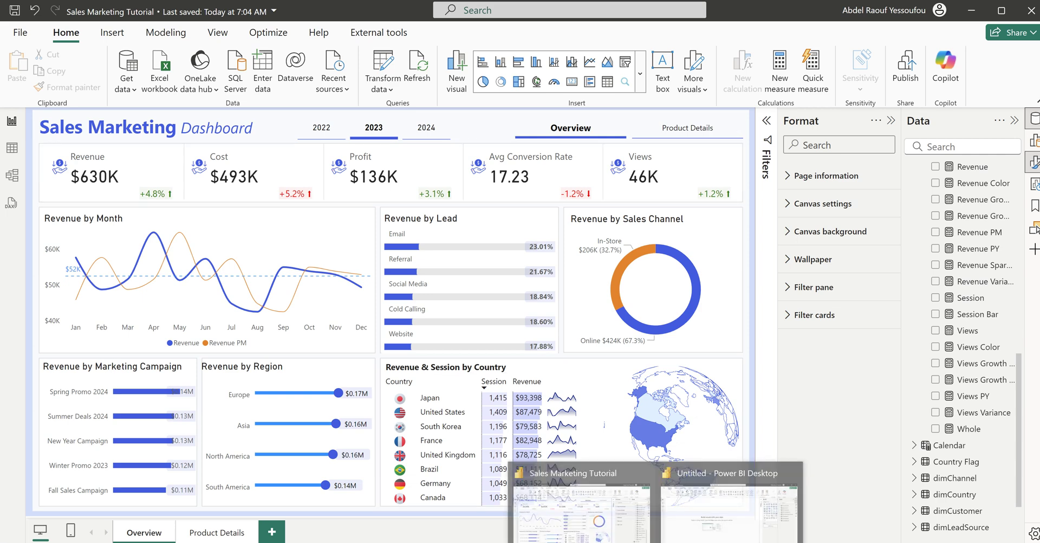
left_click(685, 512)
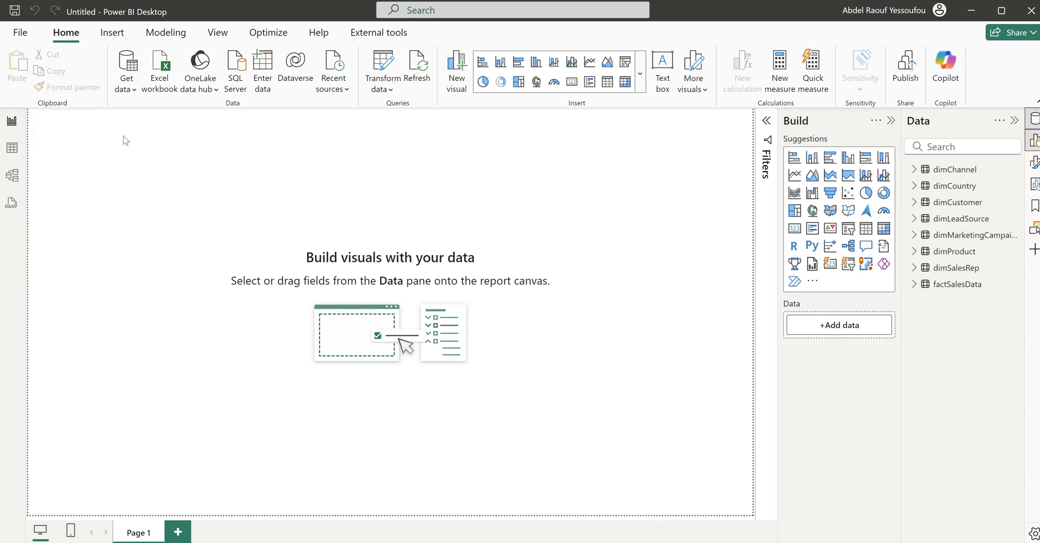
Step: Create a Calendar table with ADDCOLUMNS over CALENDARAUTO(), adding Year, Month ("mmm"), Monthnum, Weekday ("ddd"), Weeknum, Qtr ("Q-" prefix) and WeekType (Weekend/Weekday), and check its rows
left_click(12, 149)
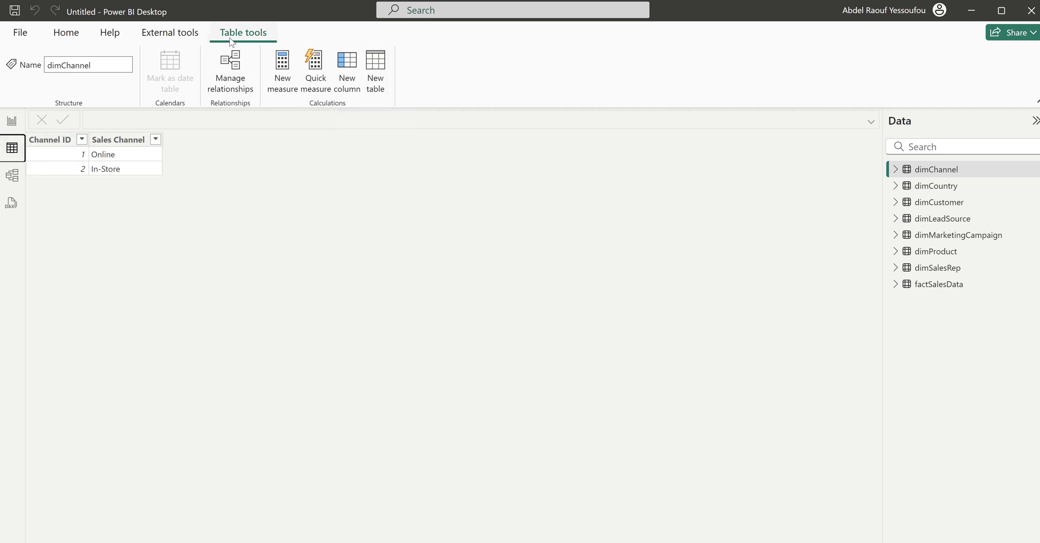
left_click(387, 72)
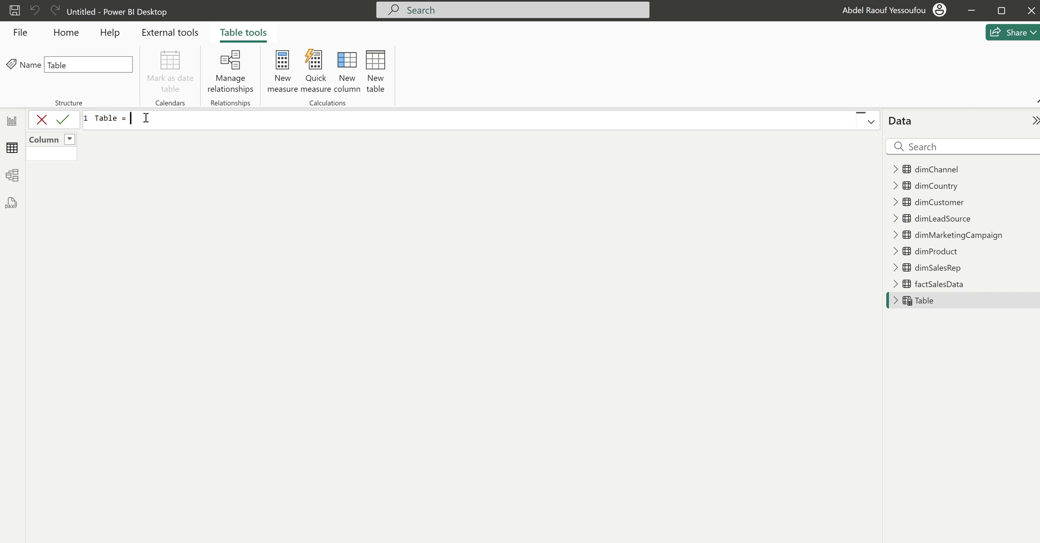
type("Calendar =     ADDCOLUMNS(         CALENDARAUTO(),         \"Year\", YEAR([Date]),         \"Month\", FORMAT([Date],\"mmm\"),         \"Monthnum\", MONTH([Date]),         \"Weekday\", FORMAT([Date], \"ddd\"),         \"Weeknum\", WEEKDAY([Date]),         \"Qtr\", \"Q-\" & FORMAT([Date], \"Q\"),         \"WeekType\", IF(WEEKDAY([Date])=1 || WEEKDAY([Date]) = 7 , \"Weekend\", \"Weekday\")     )")
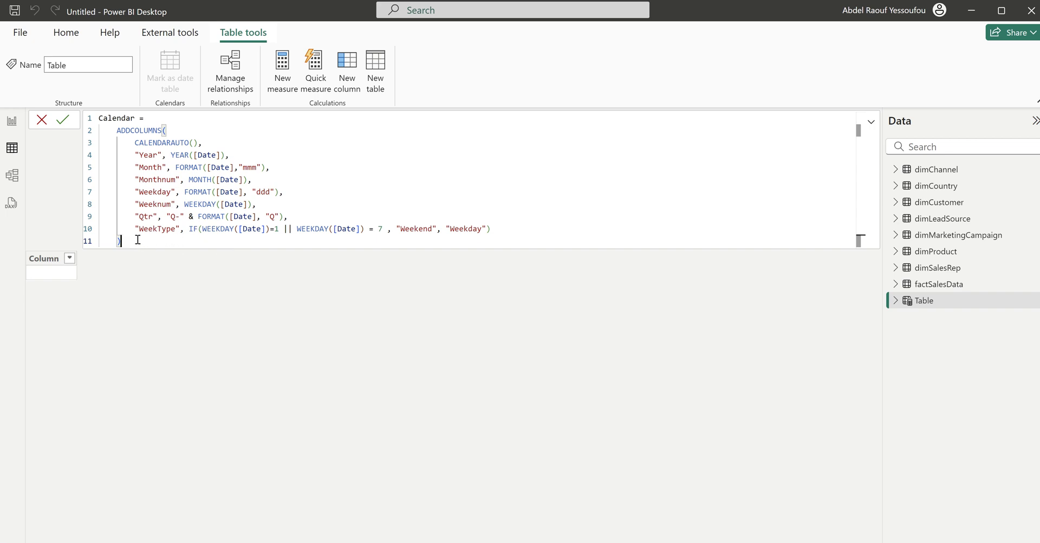
left_click(63, 120)
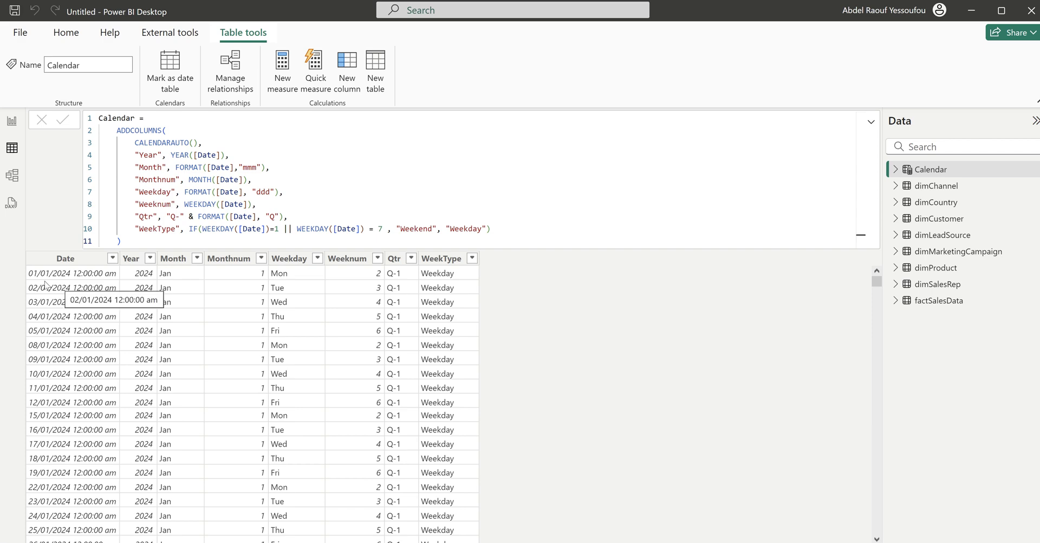
scroll(74, 391, "down", 15)
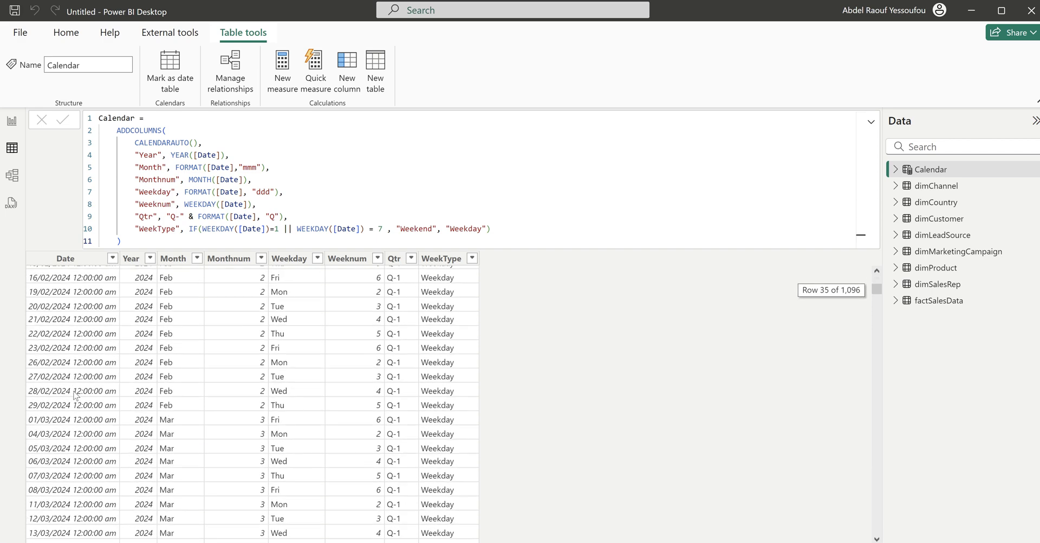
scroll(74, 392, "down", 20)
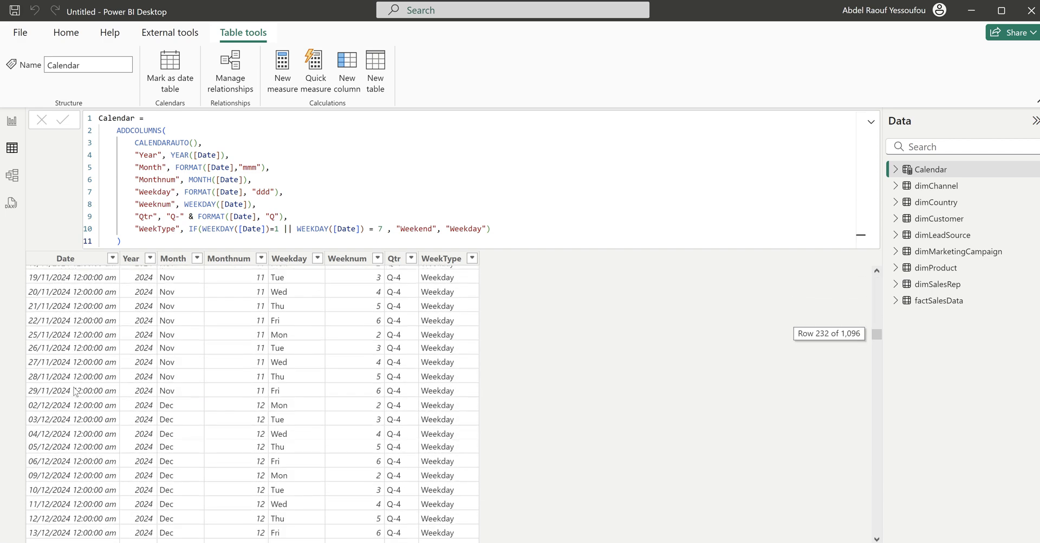
scroll(74, 391, "up", 5)
scroll(74, 391, "up", 8)
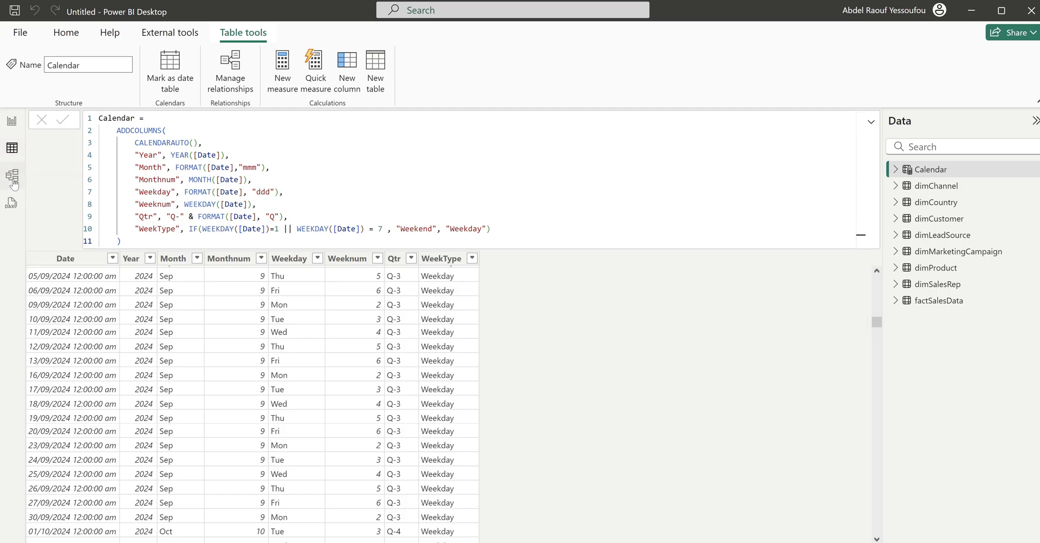
Step: Create an active one-to-many, single-direction relationship from Calendar's Date to factSalesData's Sales Date in the model diagram
left_click(12, 178)
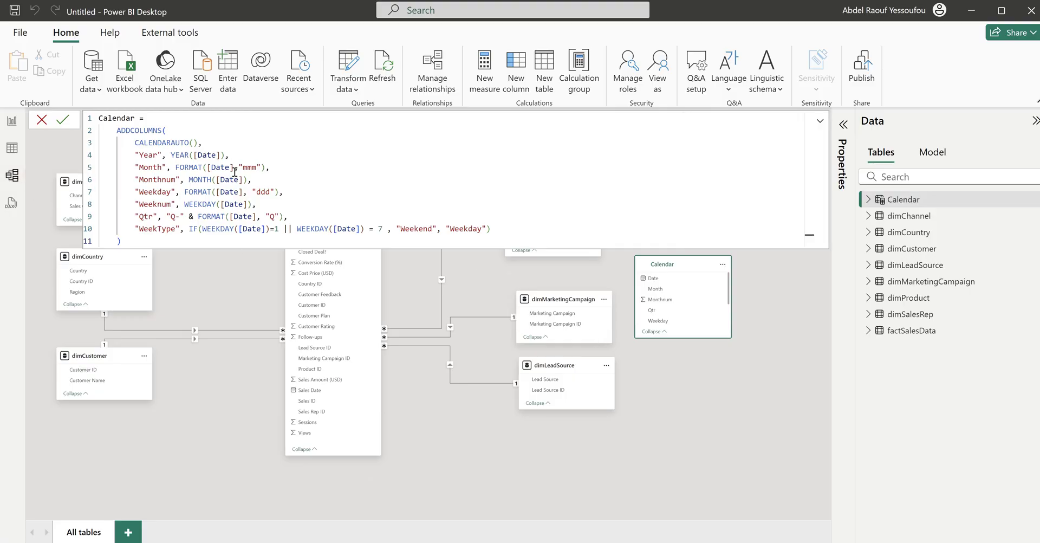
left_click(41, 120)
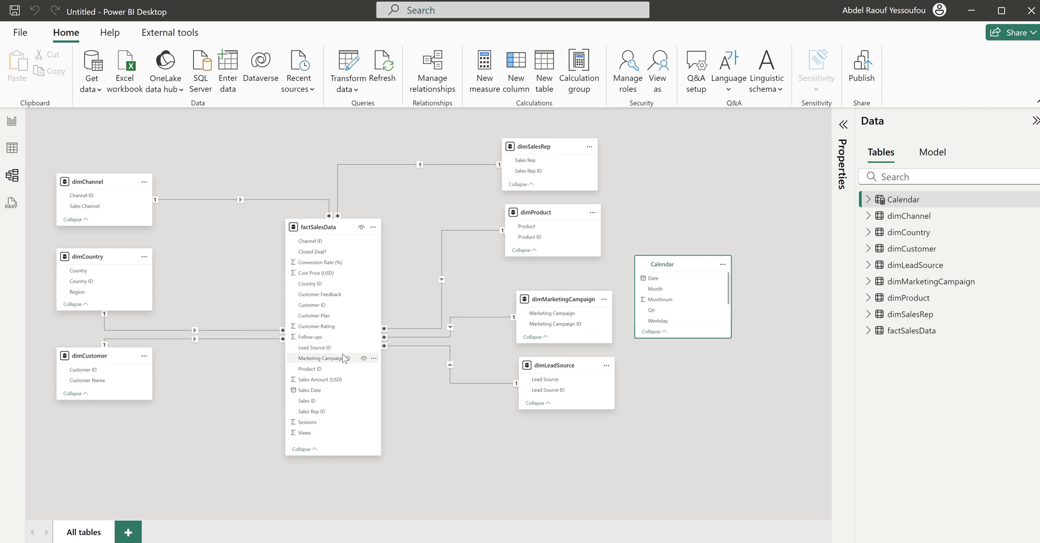
mouse_move(679, 266)
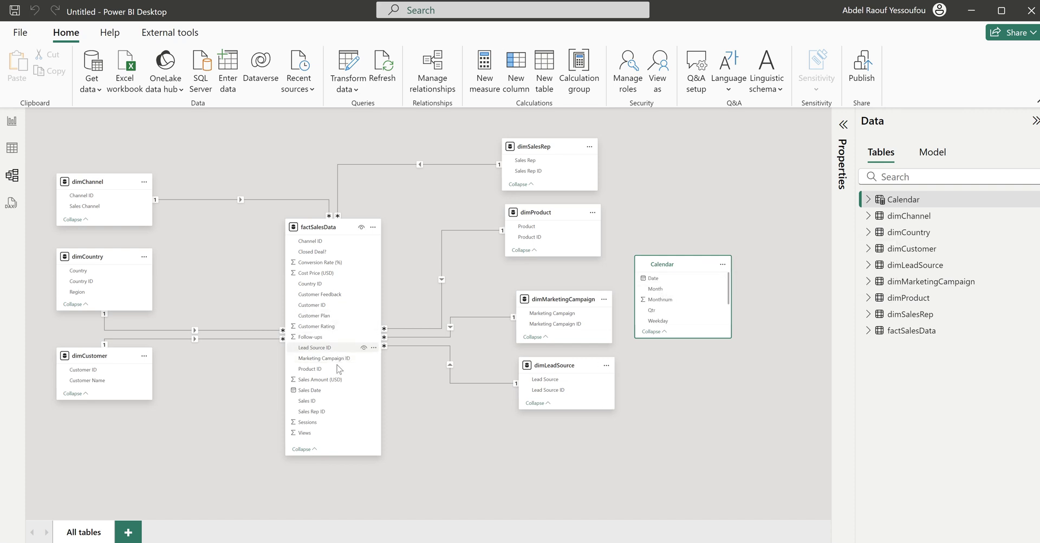
left_click(666, 280)
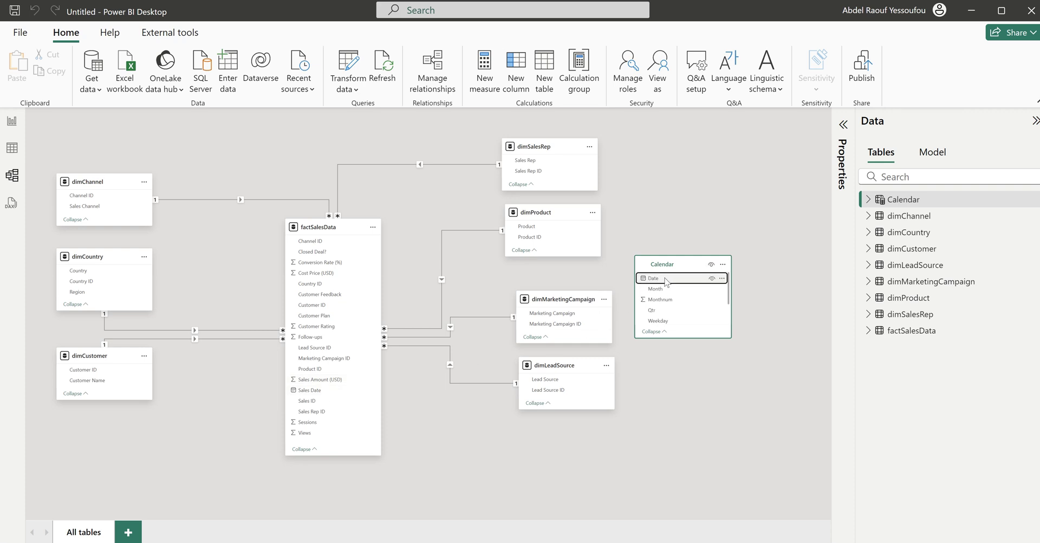
left_click_drag(666, 282, 326, 393)
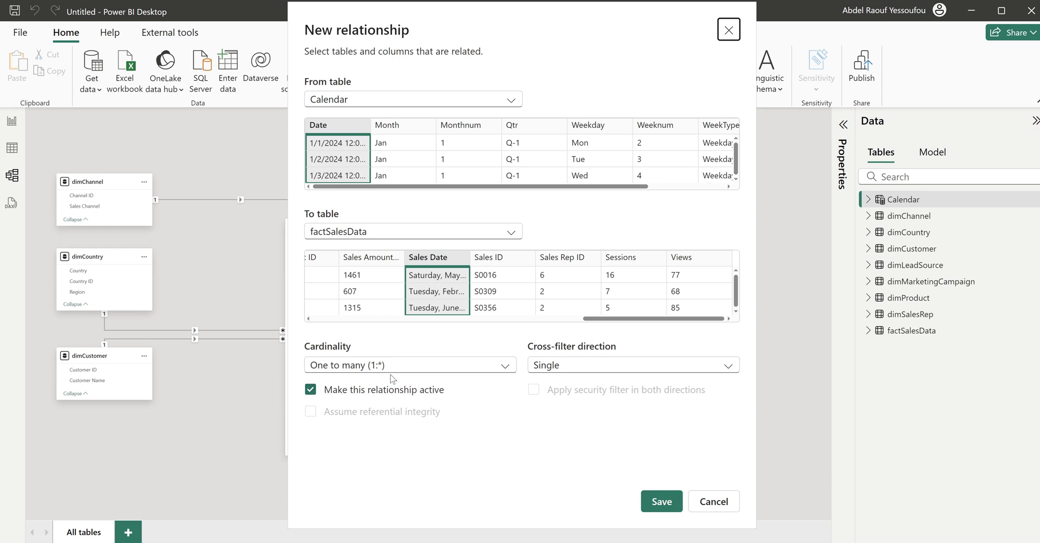
left_click(662, 502)
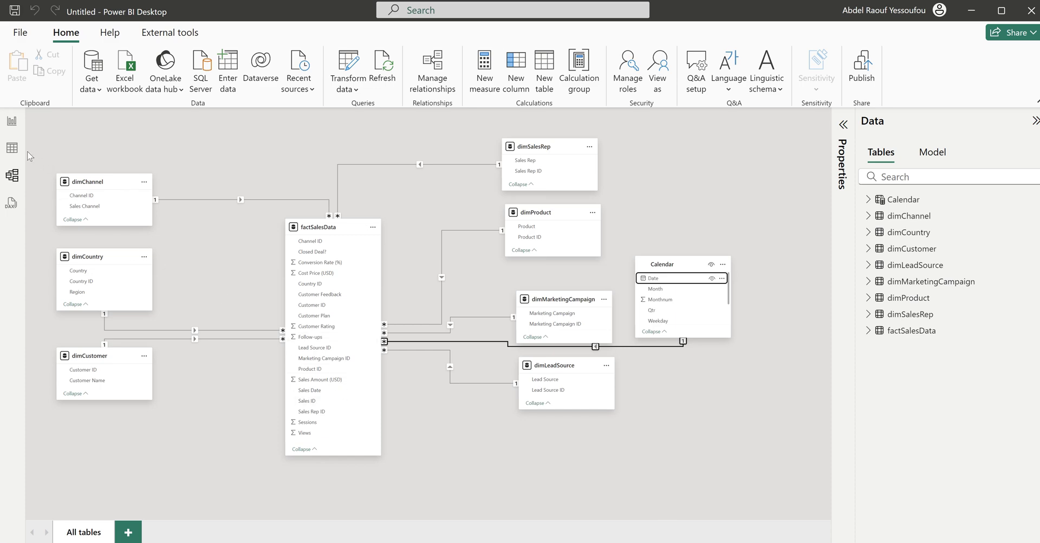
Step: Insert a slicer on the report page with Calendar's Year field, and move it toward the middle of the page
left_click(12, 122)
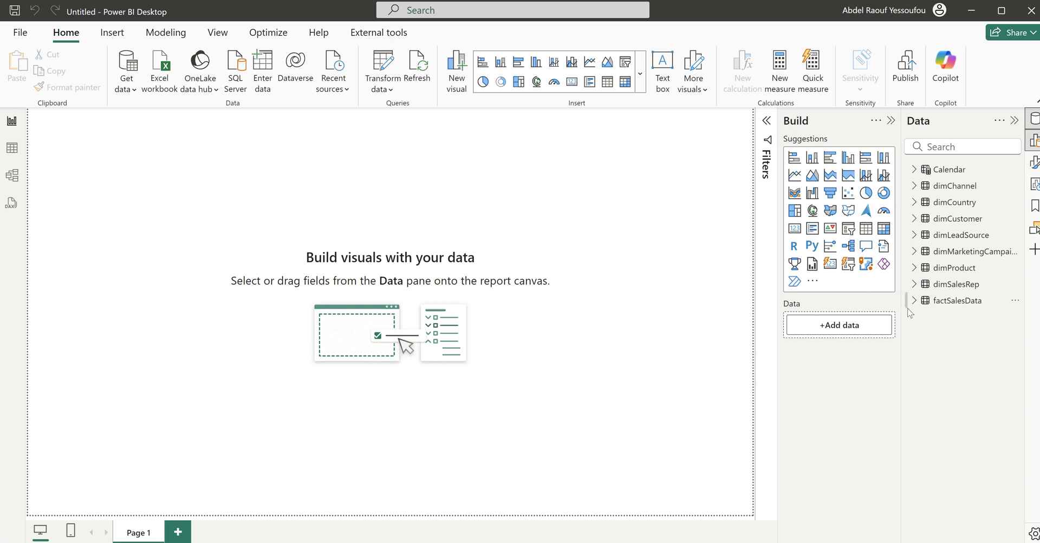
left_click(914, 171)
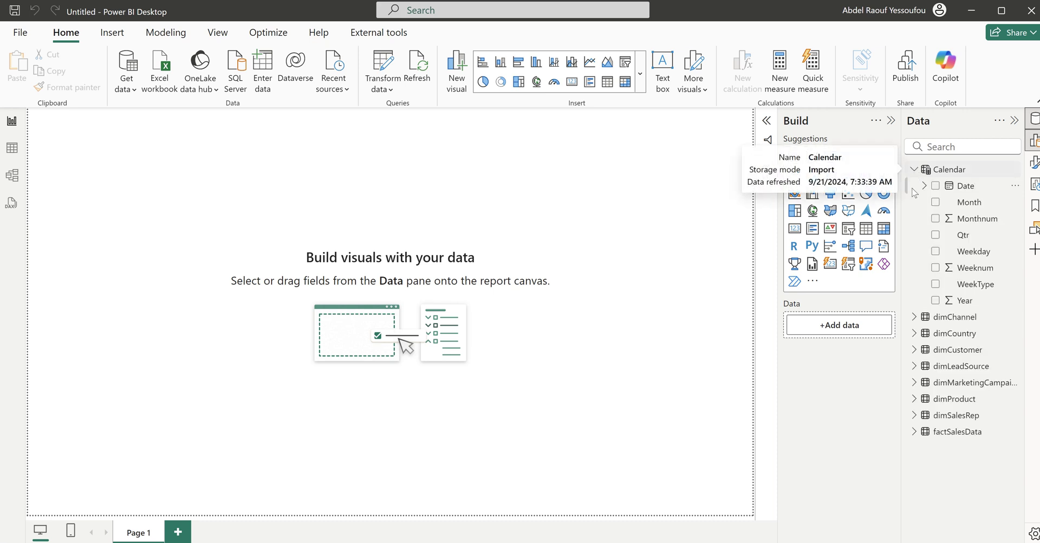
left_click(626, 62)
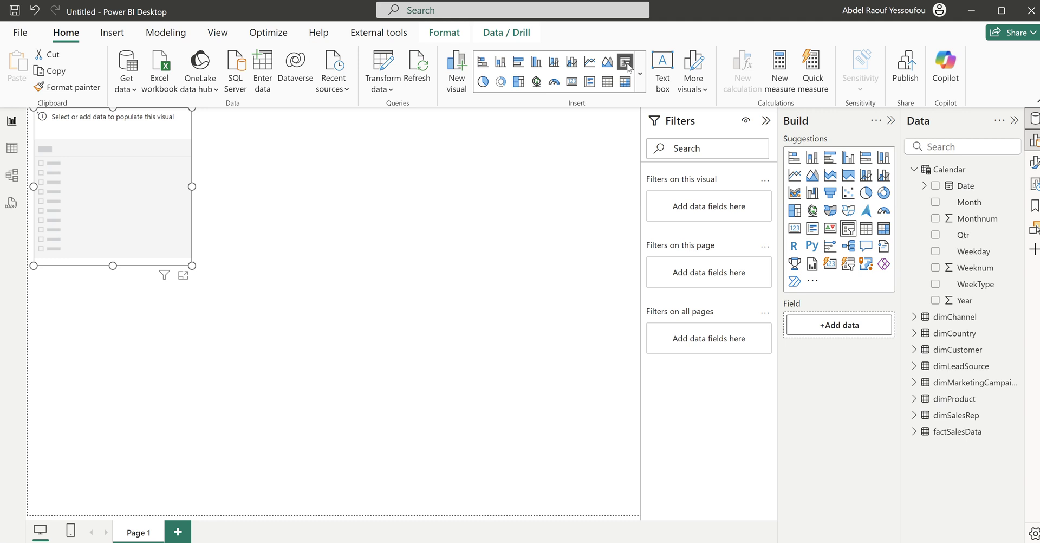
left_click(936, 300)
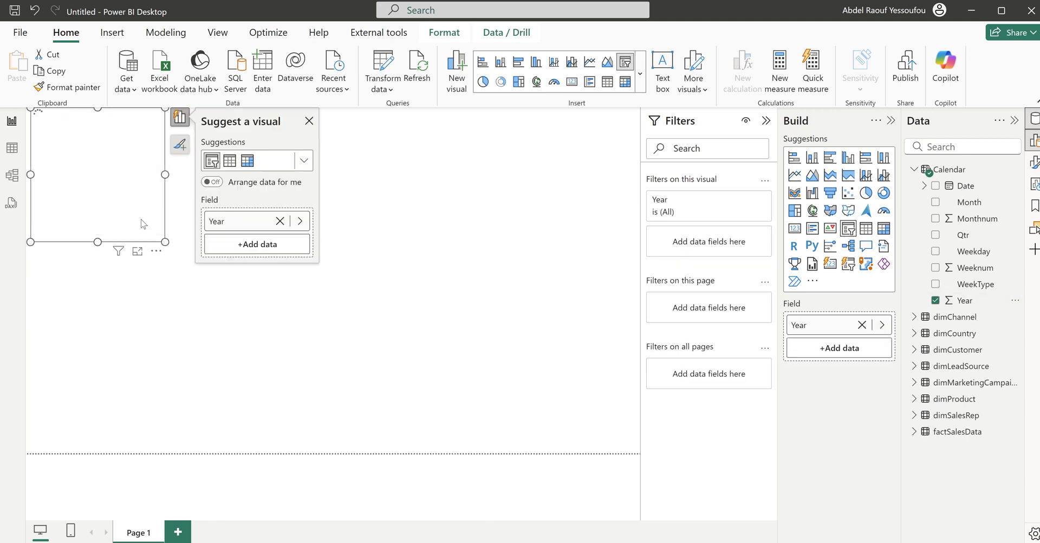
left_click_drag(133, 213, 398, 232)
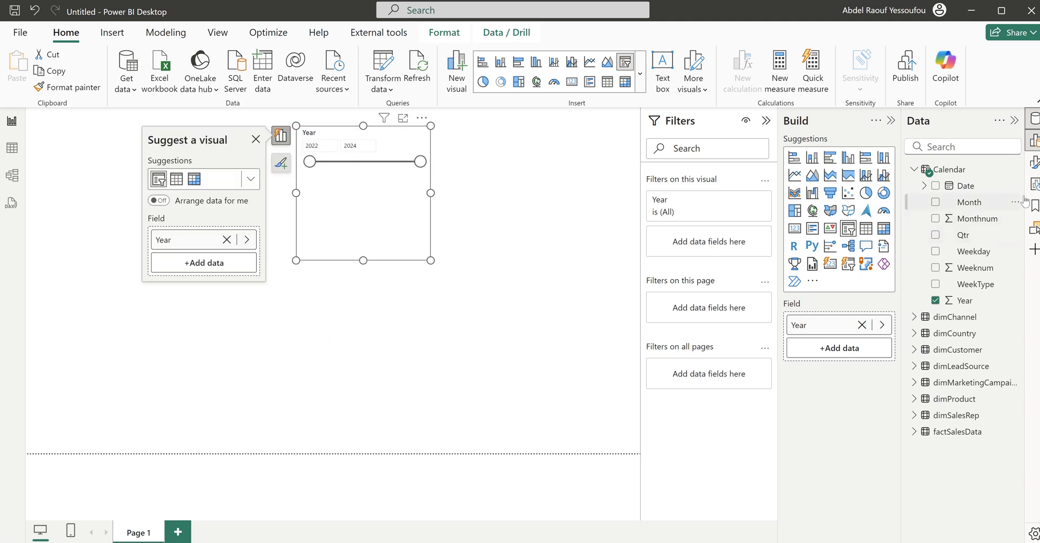
Step: Set the Year slicer's style to Tile in its formatting options
left_click(1034, 163)
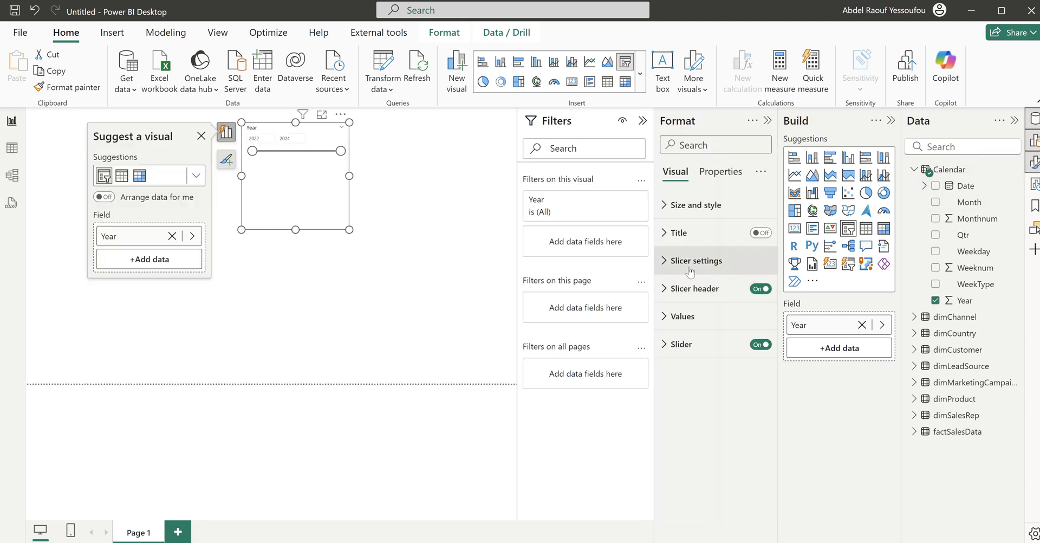
left_click(696, 260)
left_click(712, 331)
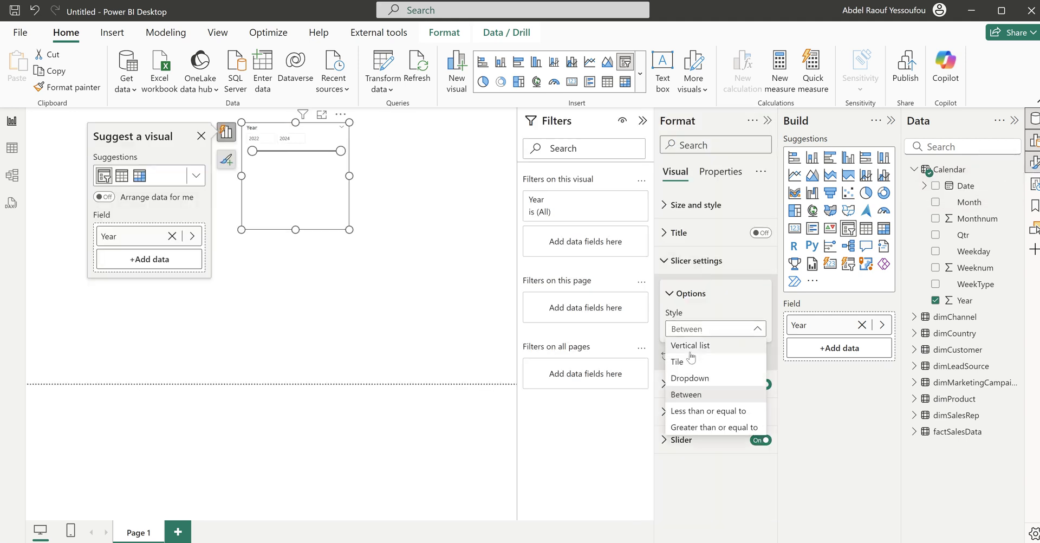
left_click(691, 360)
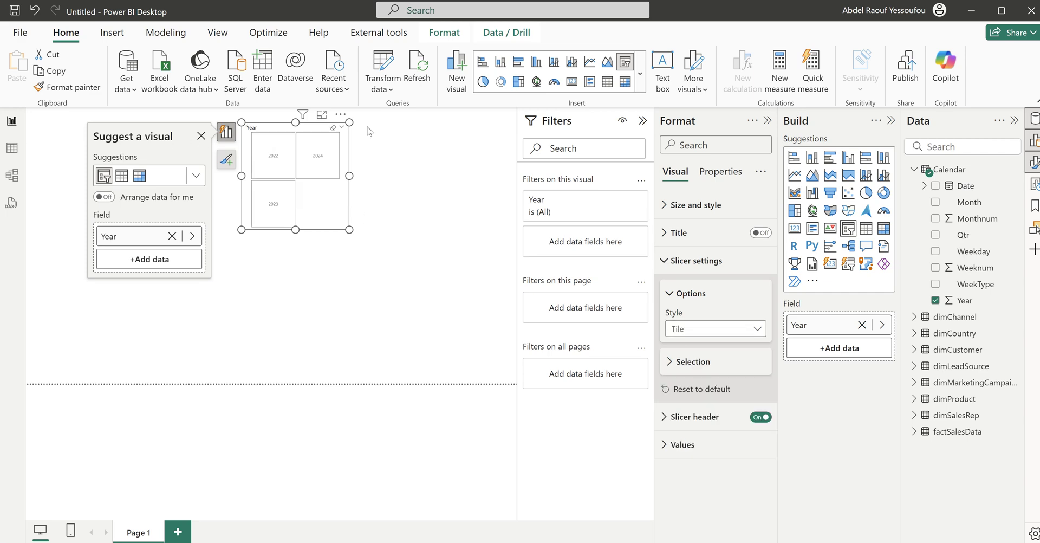
Step: Convert the Year slicer to the Slicer (new) visual, and resize it to a low, slightly wider strip of year buttons
left_click(642, 89)
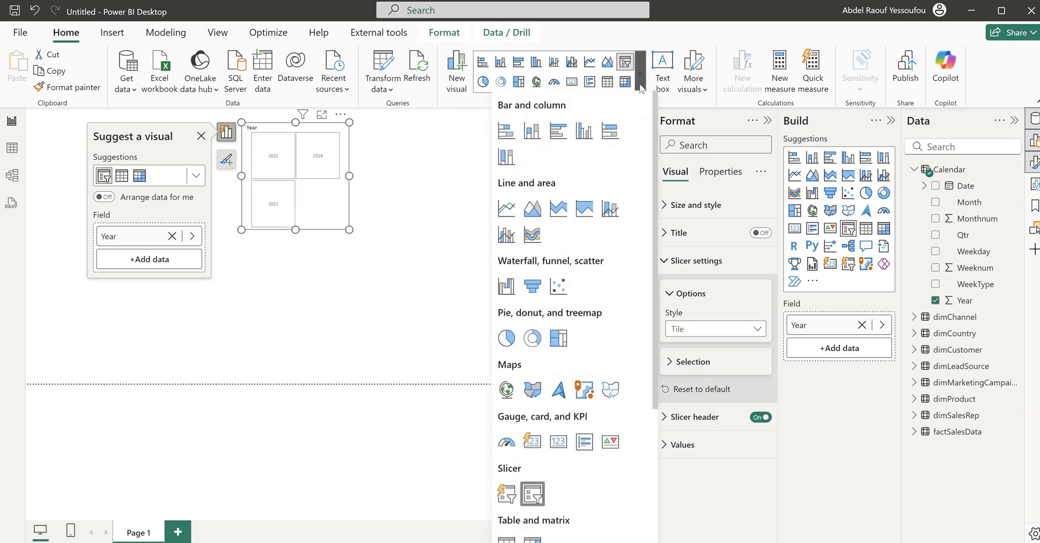
scroll(519, 353, "down", 3)
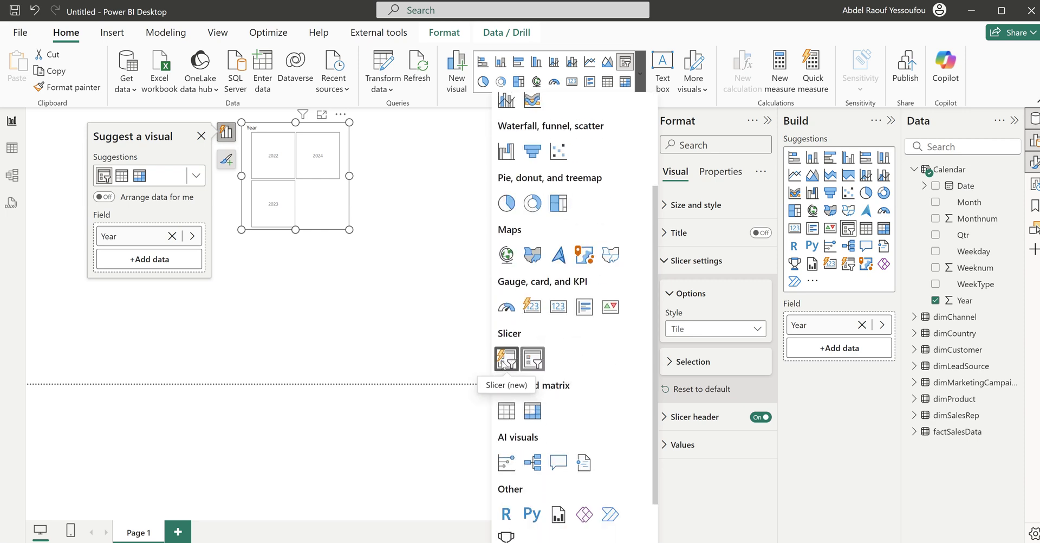
left_click(507, 360)
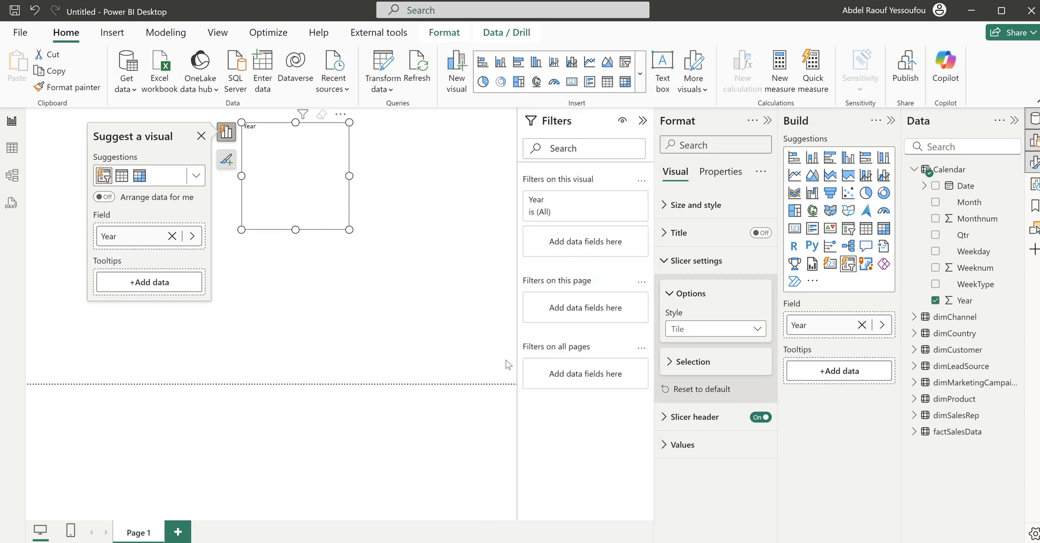
left_click(760, 233)
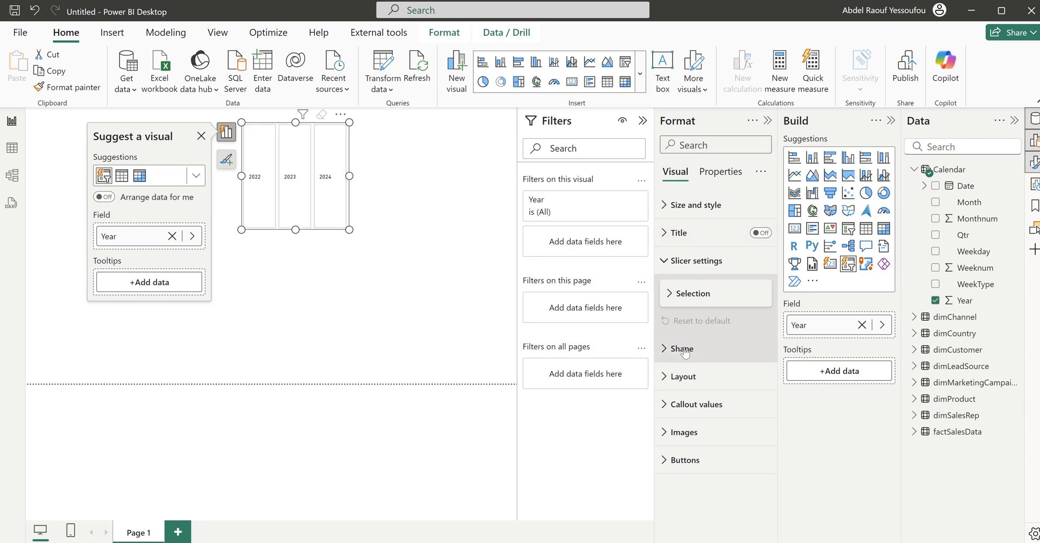
left_click_drag(293, 230, 311, 161)
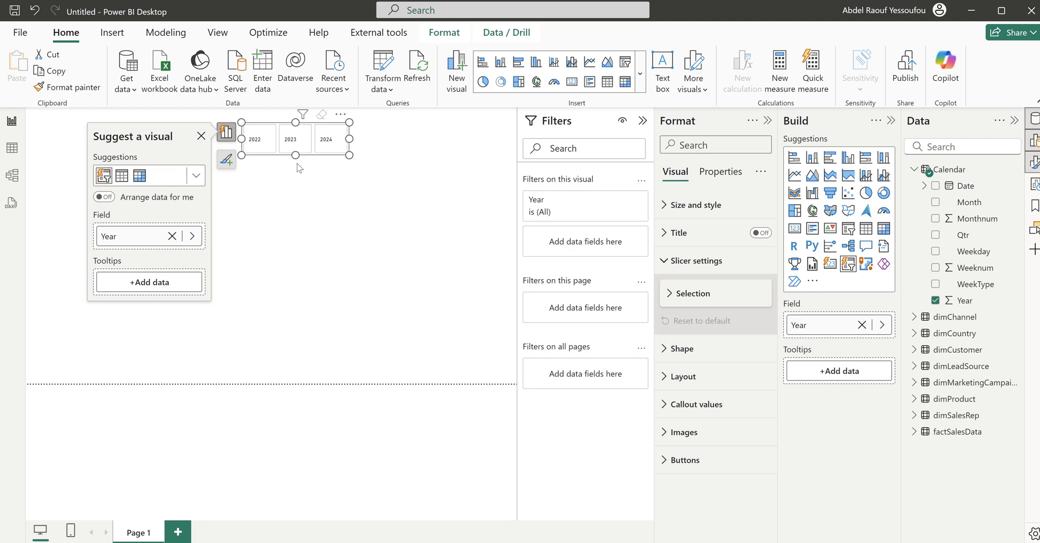
left_click_drag(349, 138, 376, 140)
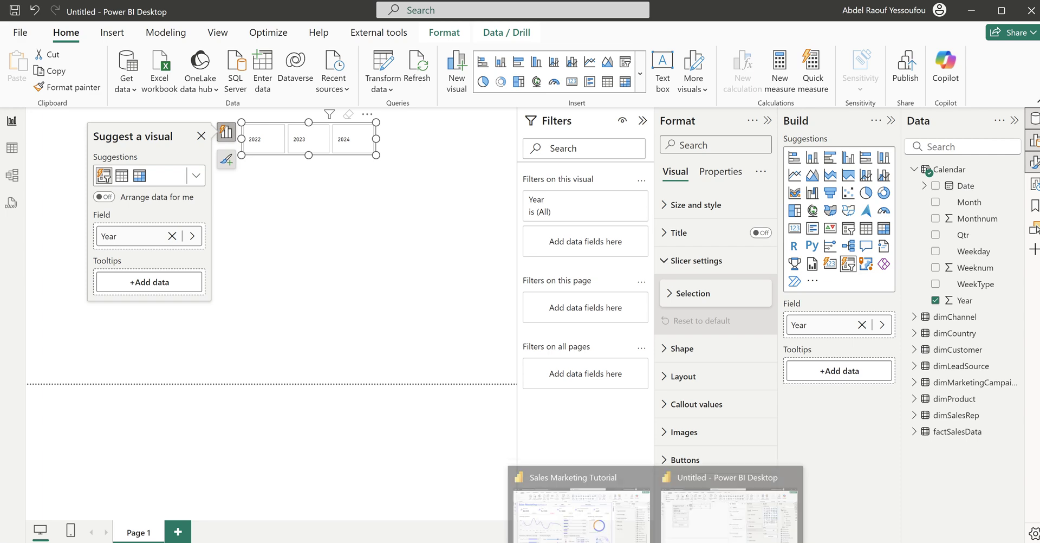
Step: Switch to the Sales Marketing Tutorial report to check its year slicer, and return to the untitled report
left_click(584, 535)
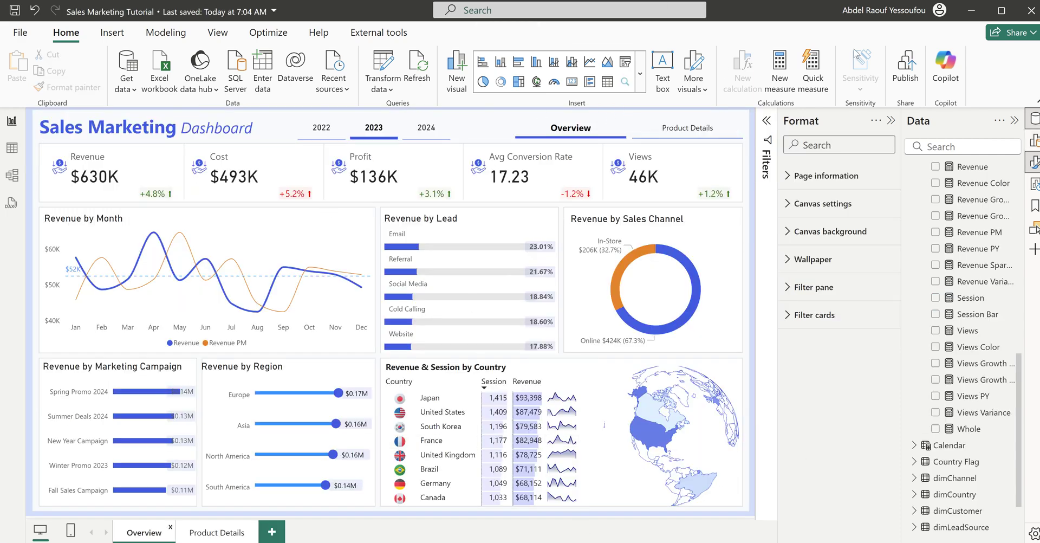
left_click(969, 15)
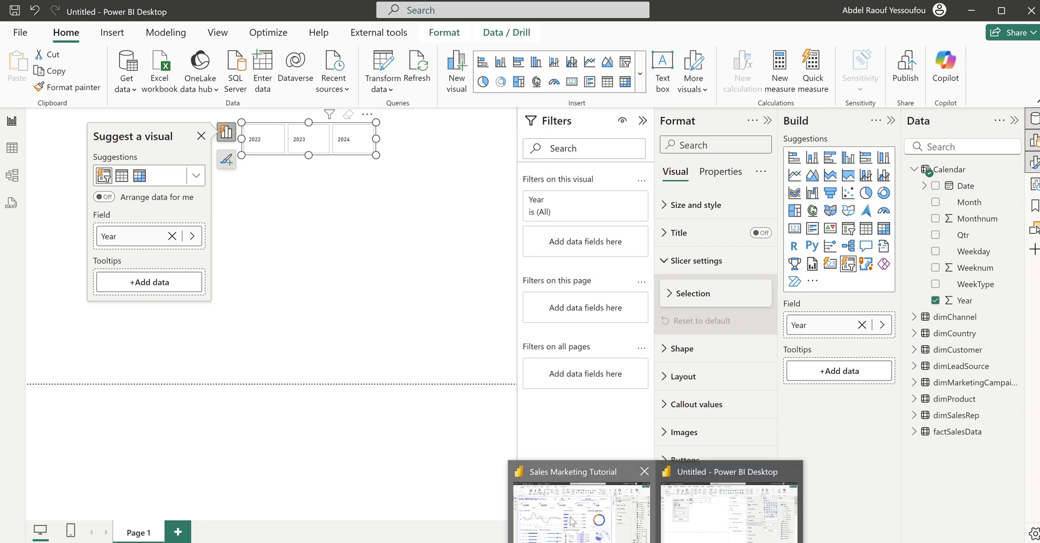
Step: Switch to the Sales Marketing Tutorial report to review its KPI cards and measures, return to the untitled report, and collapse the Calendar table
left_click(561, 516)
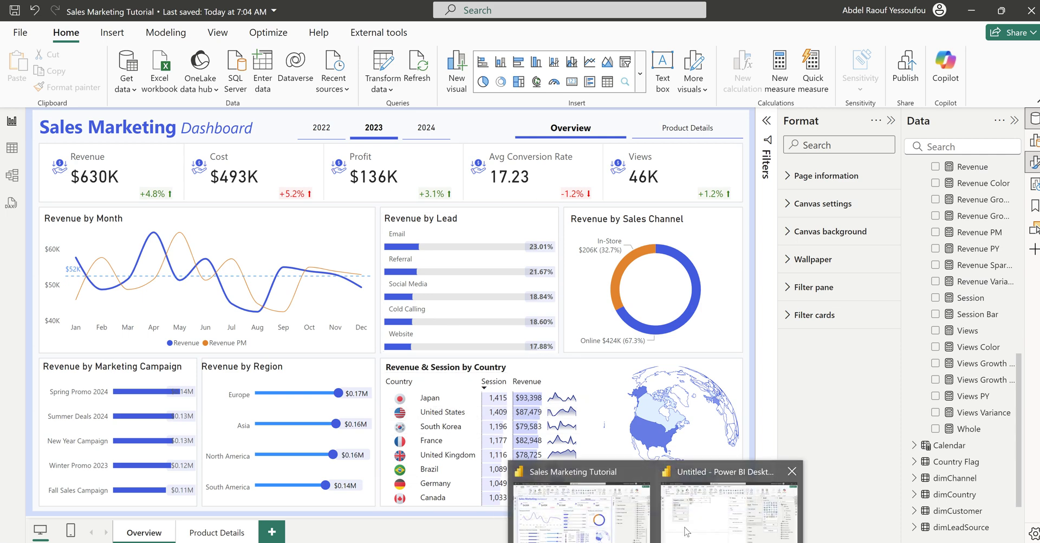
left_click(693, 511)
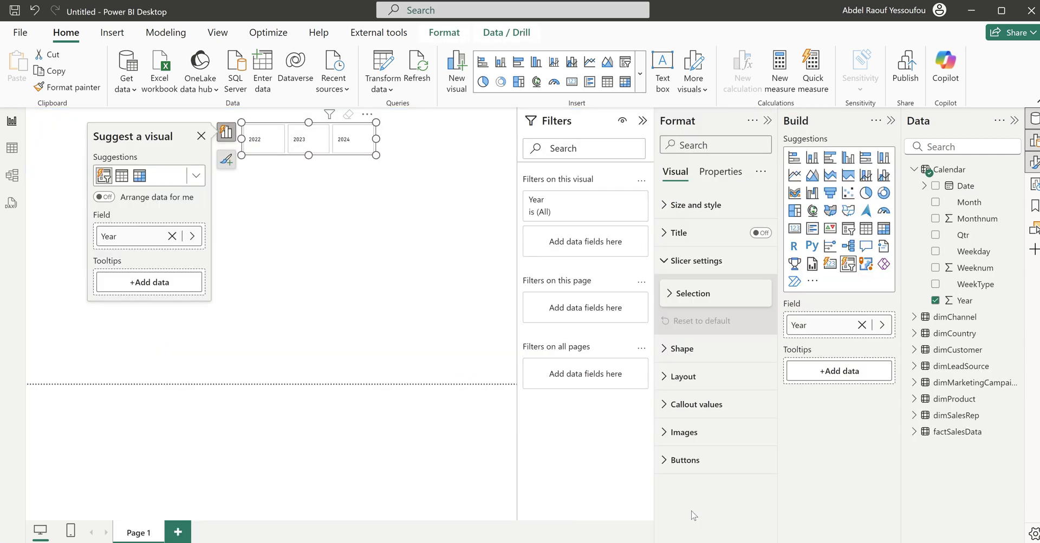
left_click(915, 171)
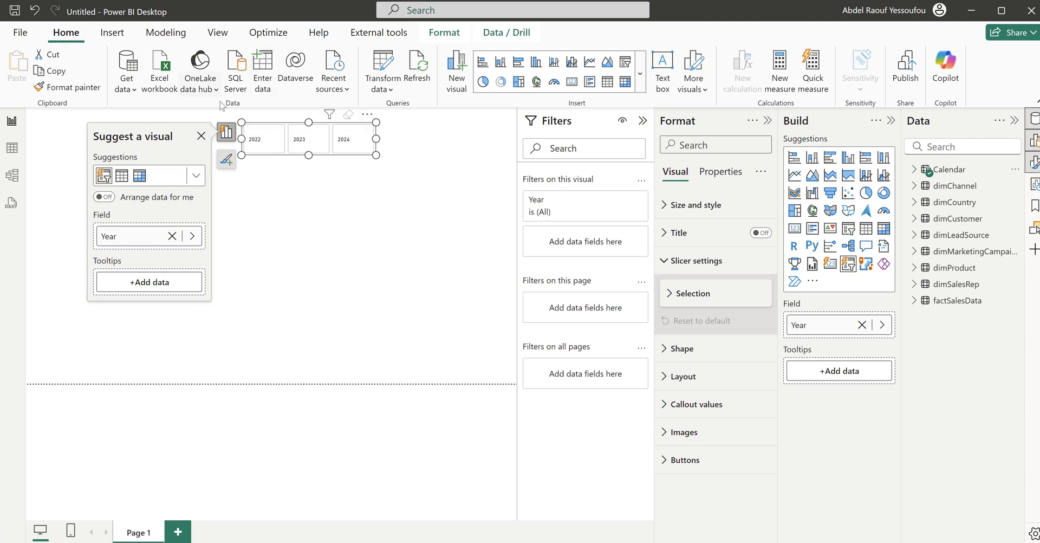
Step: Create and load an empty table named All Measures to hold the report's measures
left_click(263, 70)
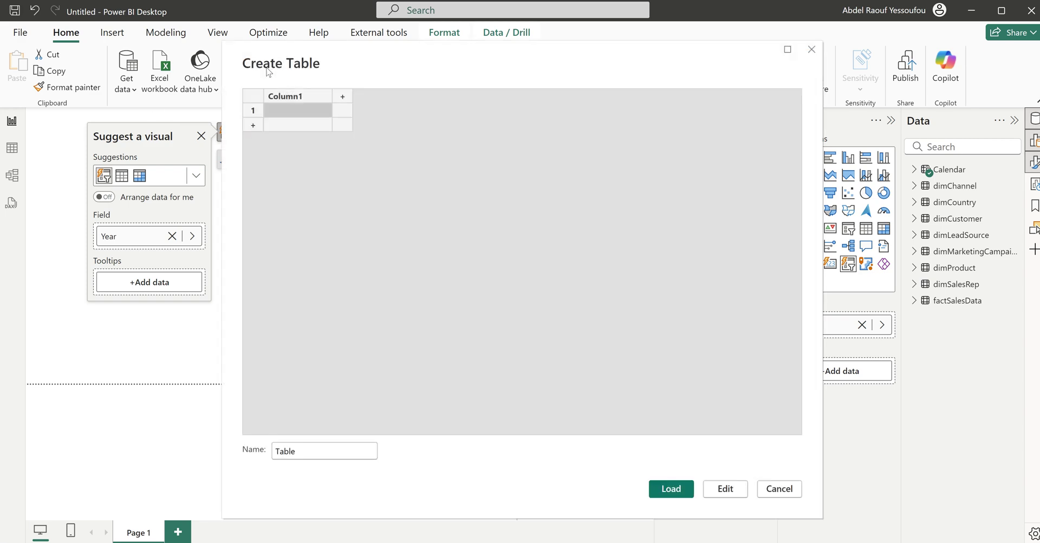
left_click_drag(310, 451, 270, 455)
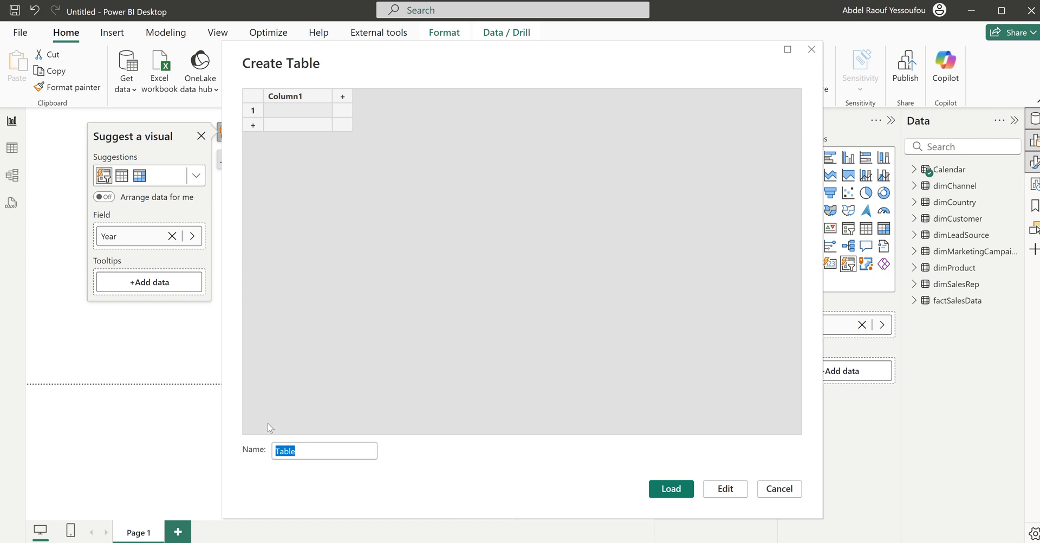
type("All ")
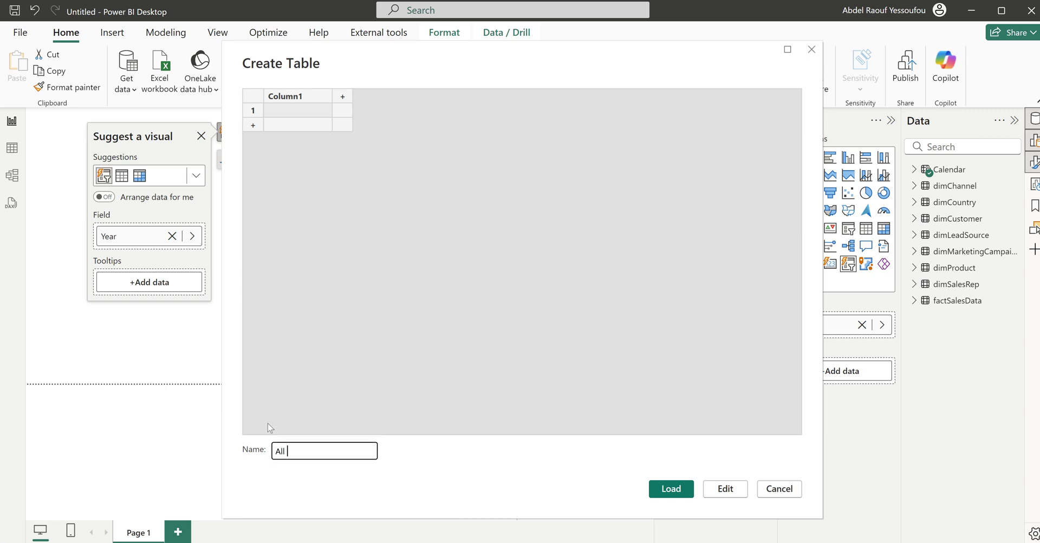
type("Measures")
left_click(672, 488)
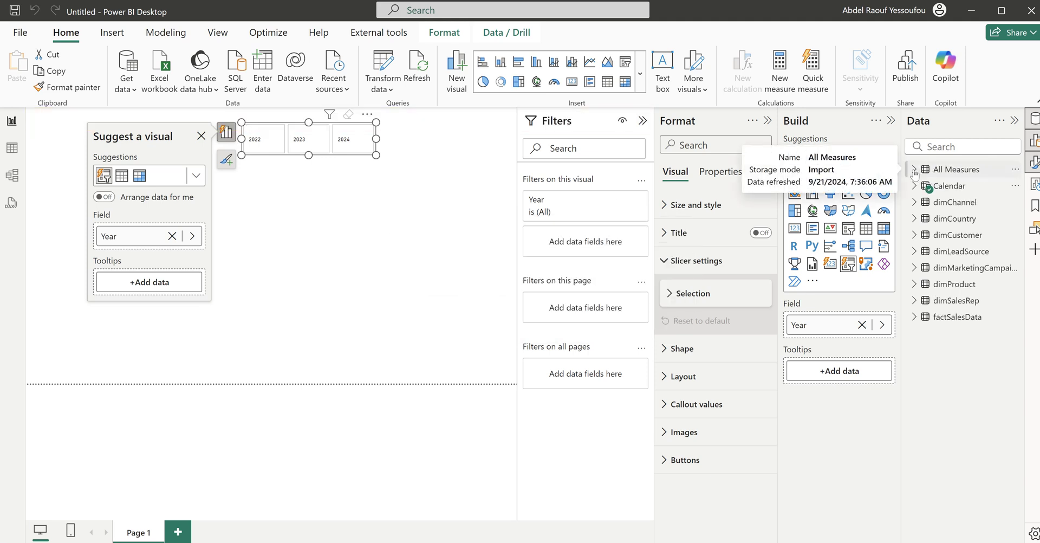
Step: Add a measure named Revenue to the All Measures table and begin its formula with the SUM function
left_click(958, 172)
right_click(958, 172)
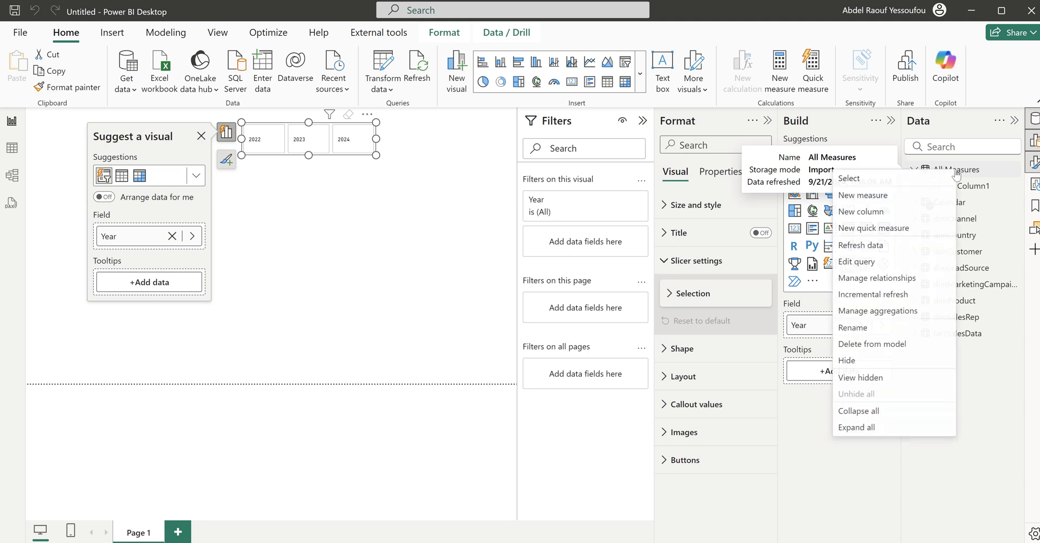
left_click(871, 198)
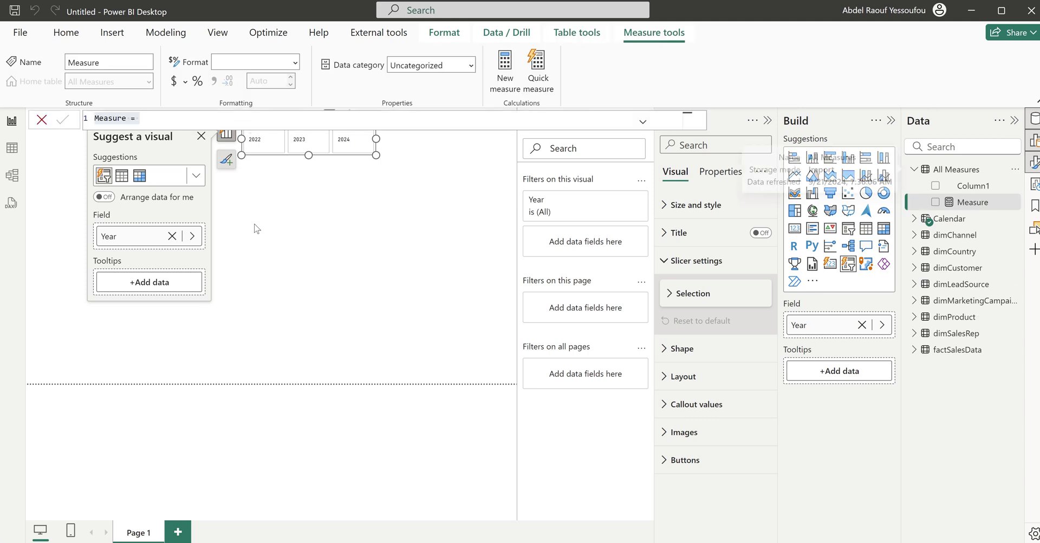
type("Reven")
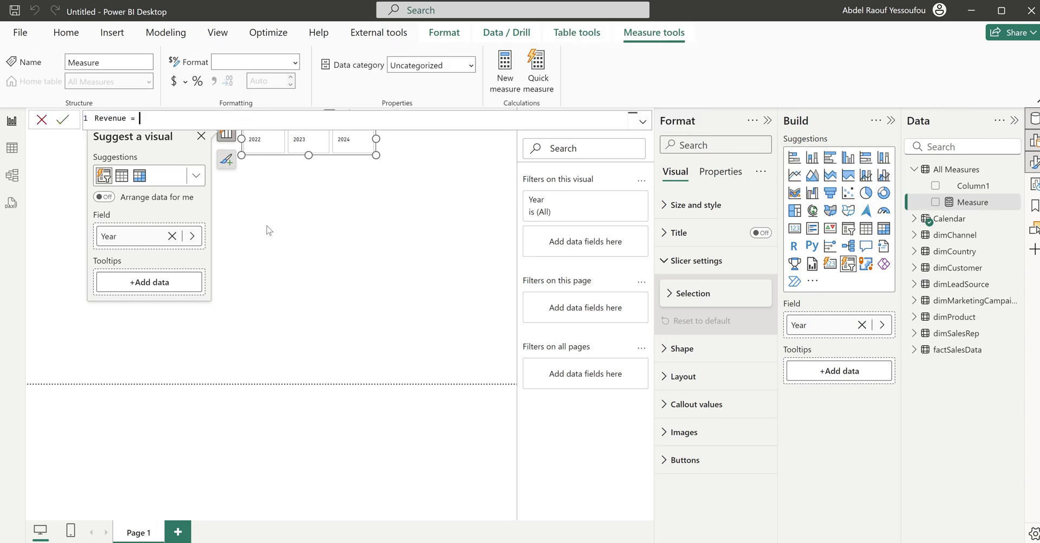
key("shift+Return")
type("SUM(")
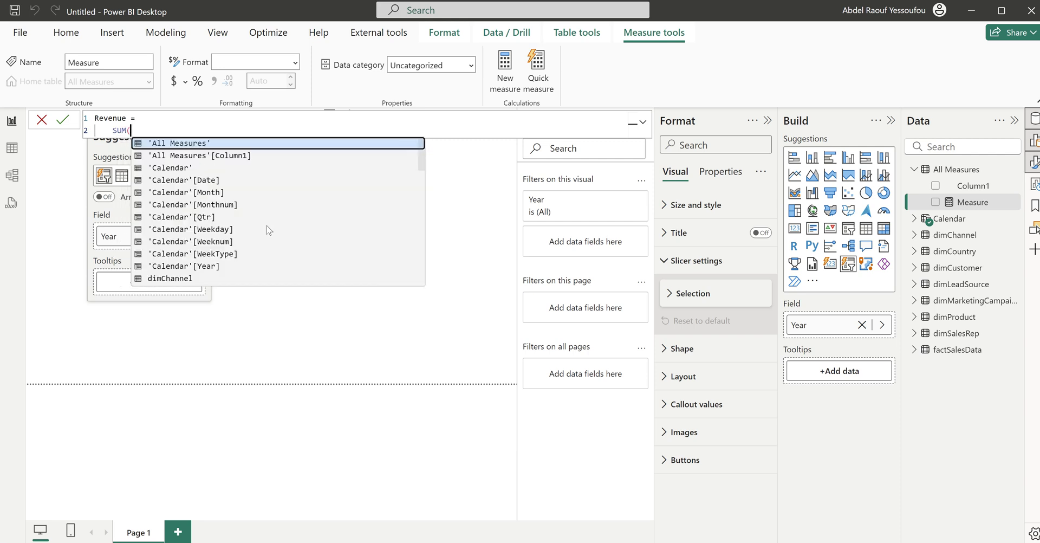
type("sal")
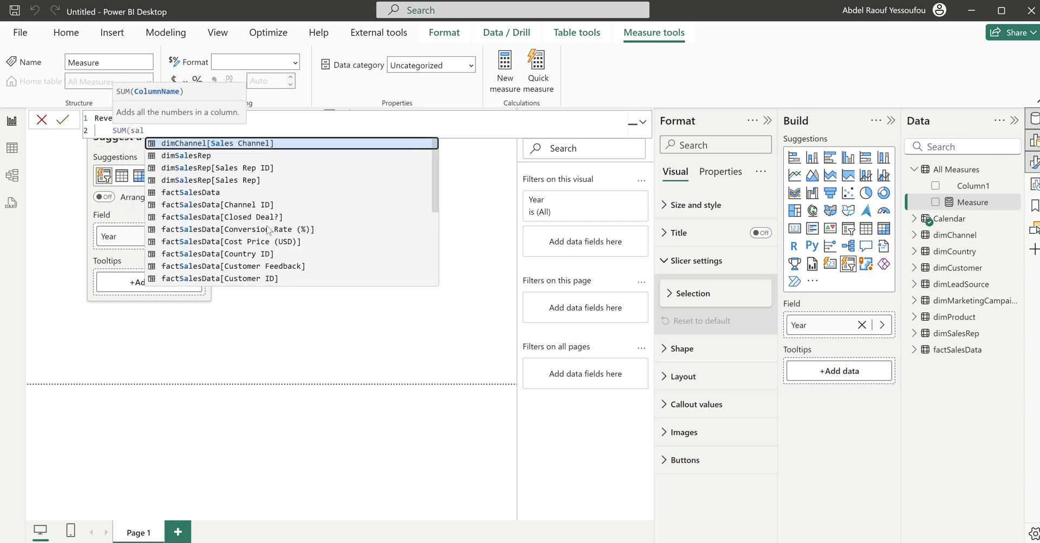
key("Down")
key("Down")
key("Down")
key("Down")
key("Down")
key("Down")
key("Down")
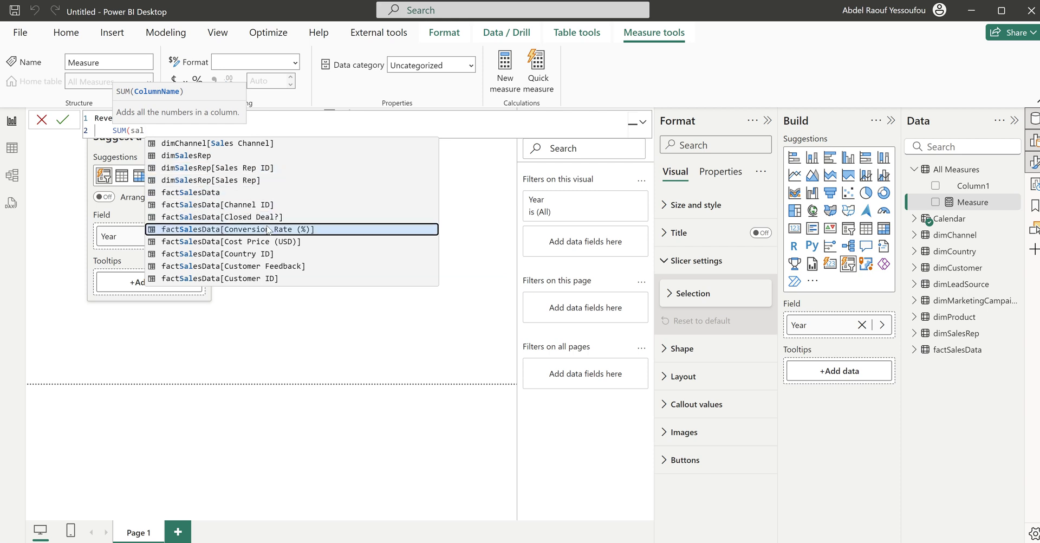
key("BackSpace")
key("BackSpace")
key("BackSpace")
Step: Complete the Revenue measure as SUM(factSalesData[Sales Amount (USD)])
type("amou")
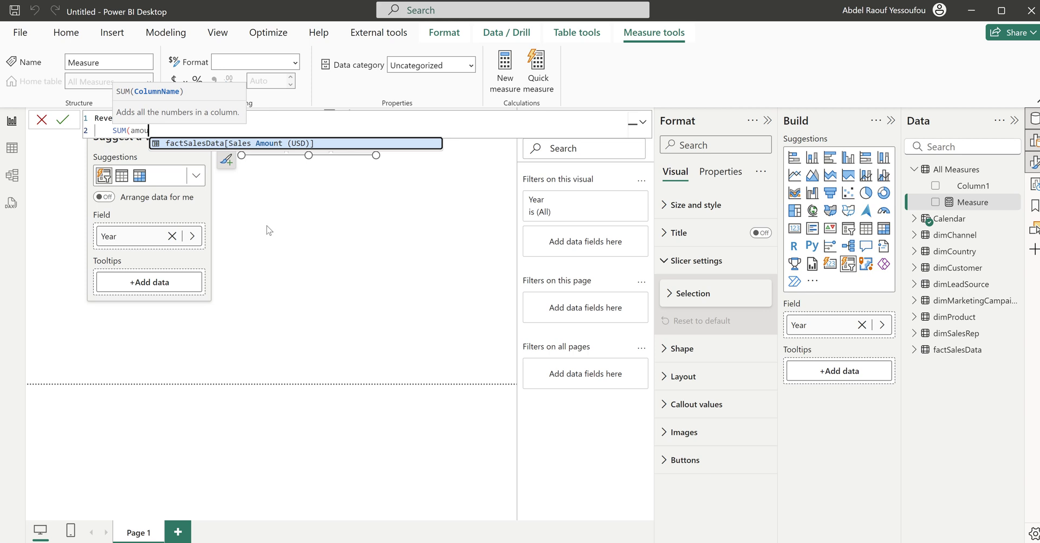
key("Tab")
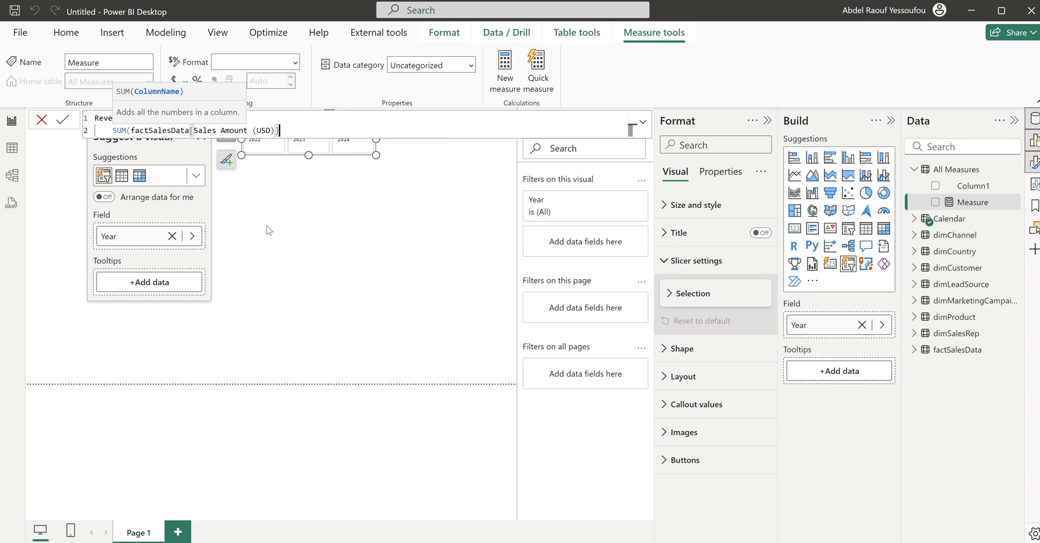
type(")")
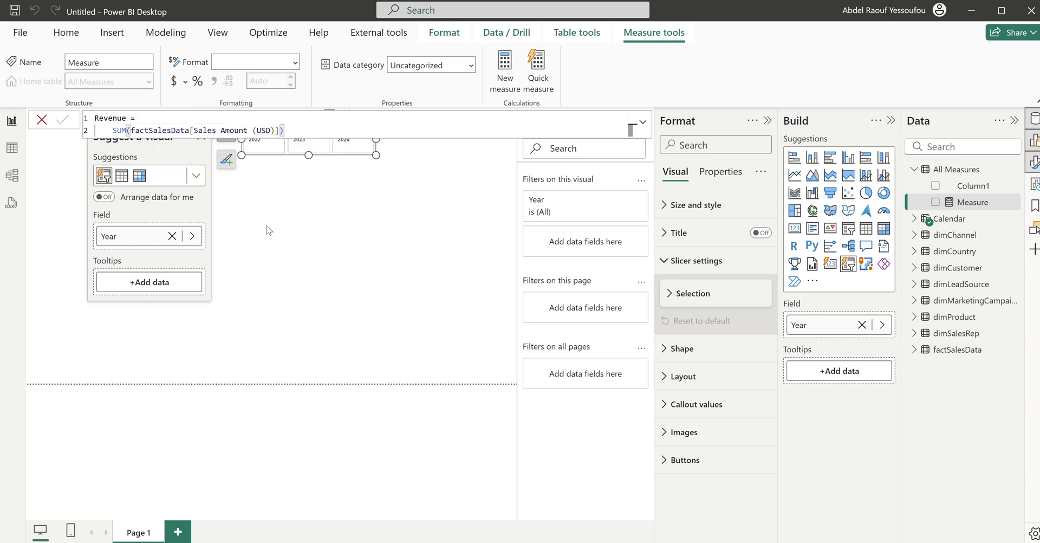
key("Return")
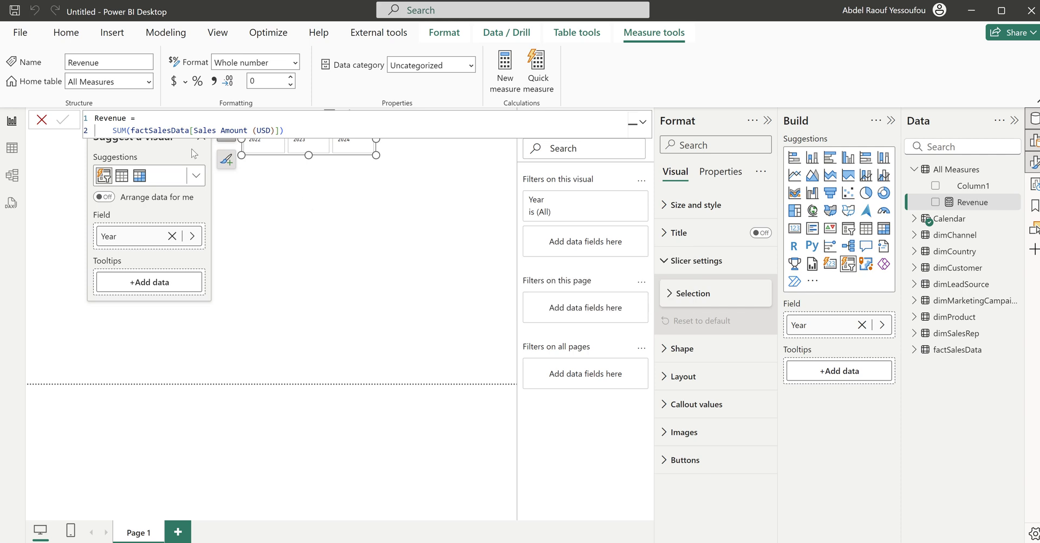
Step: Add a Cost measure to the All Measures table, defined as SUM(factSalesData[Cost Price (USD)])
right_click(952, 172)
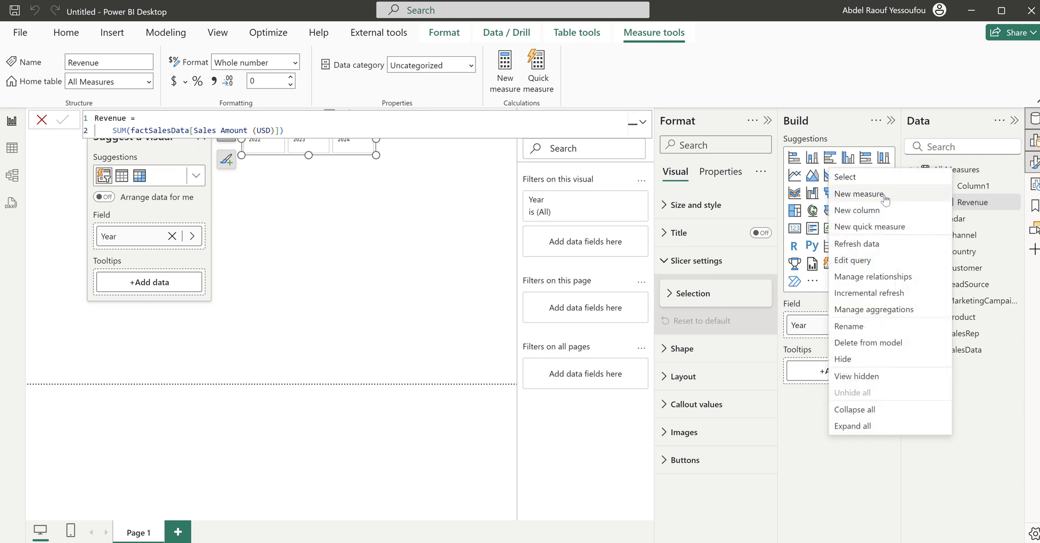
key("Escape")
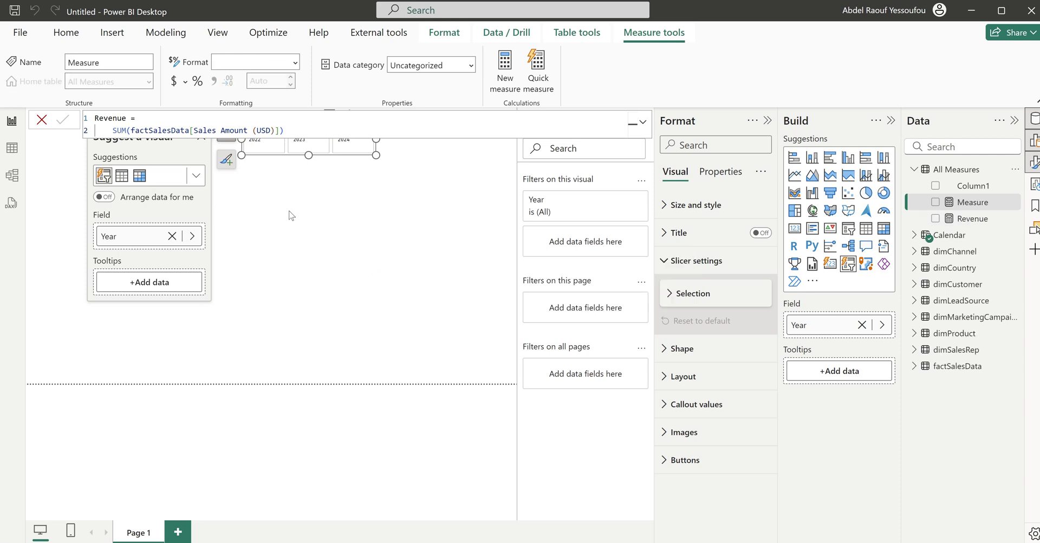
type("Cost")
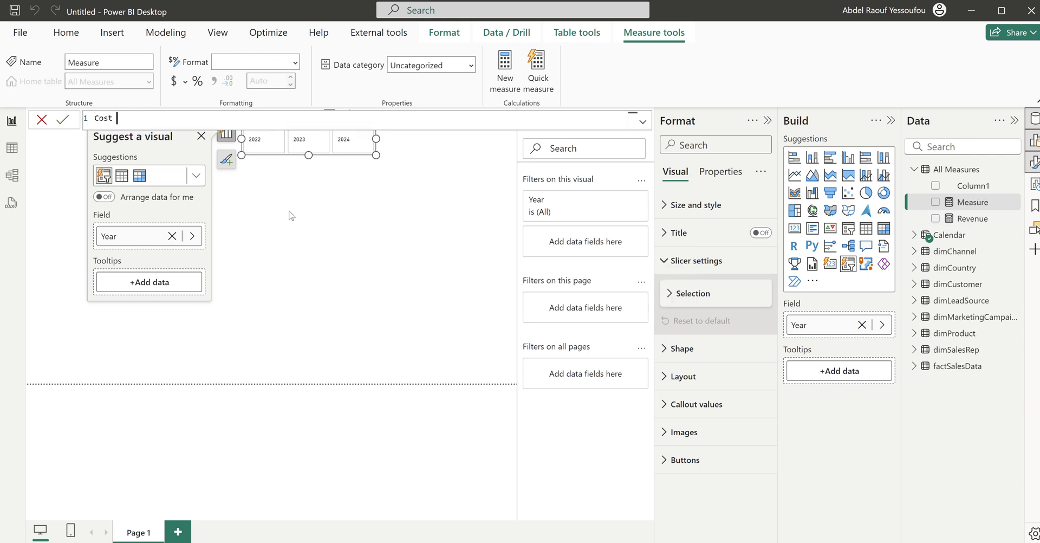
type(" = SUM(")
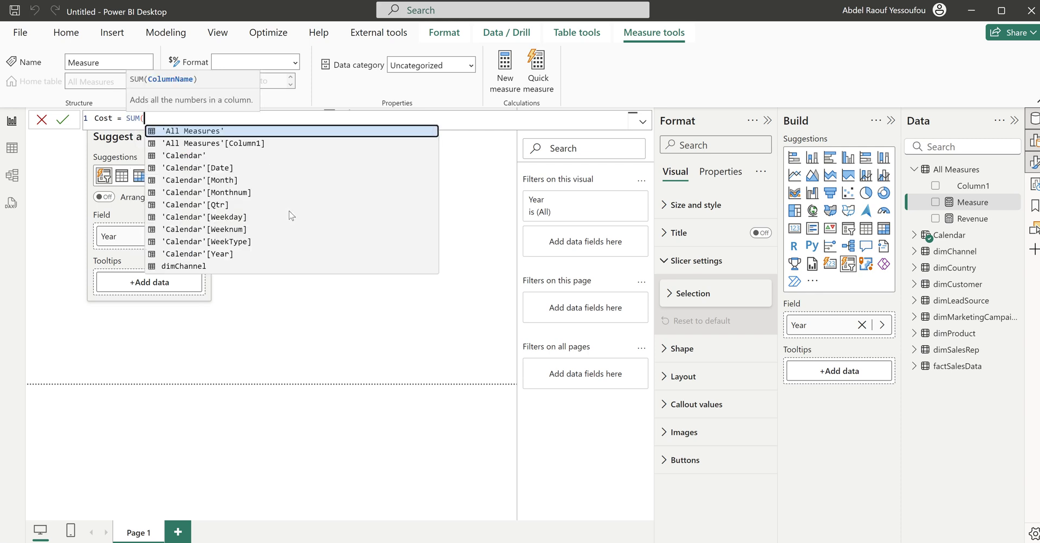
type("cos")
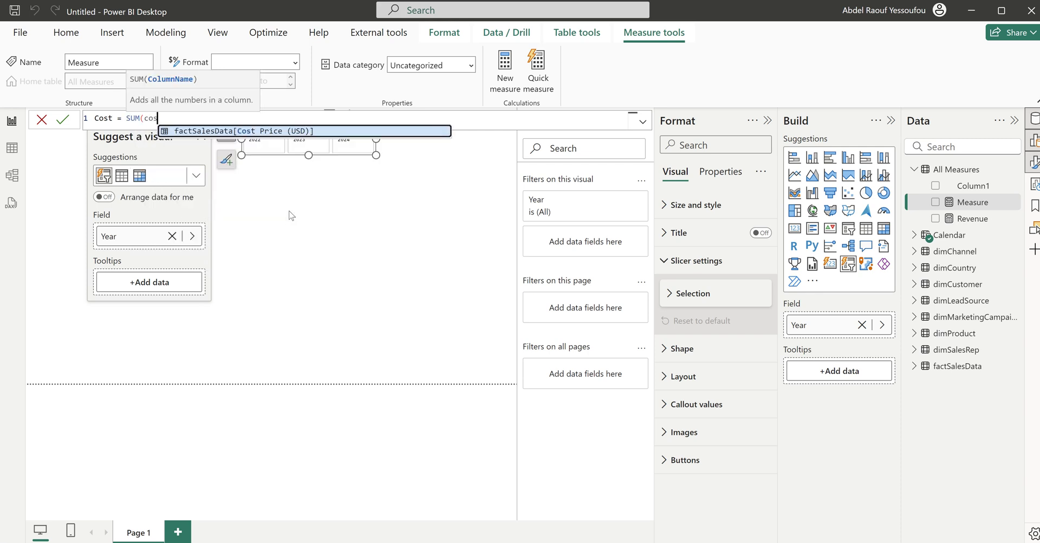
key("Tab")
type(")")
key("Return")
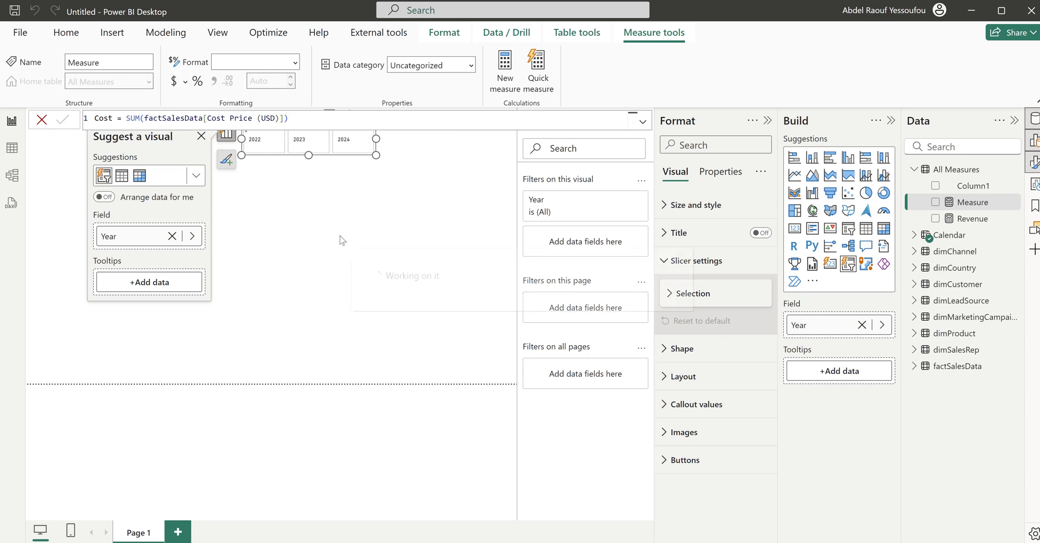
Step: Add a Profit measure to the All Measures table, defined as [Revenue] - [Cost]
right_click(954, 170)
left_click(888, 196)
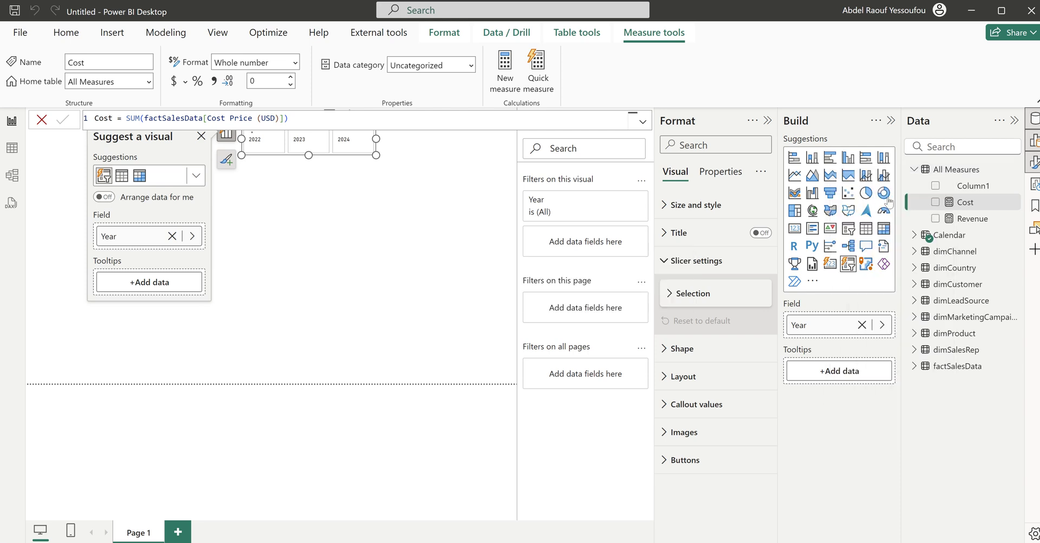
type("P")
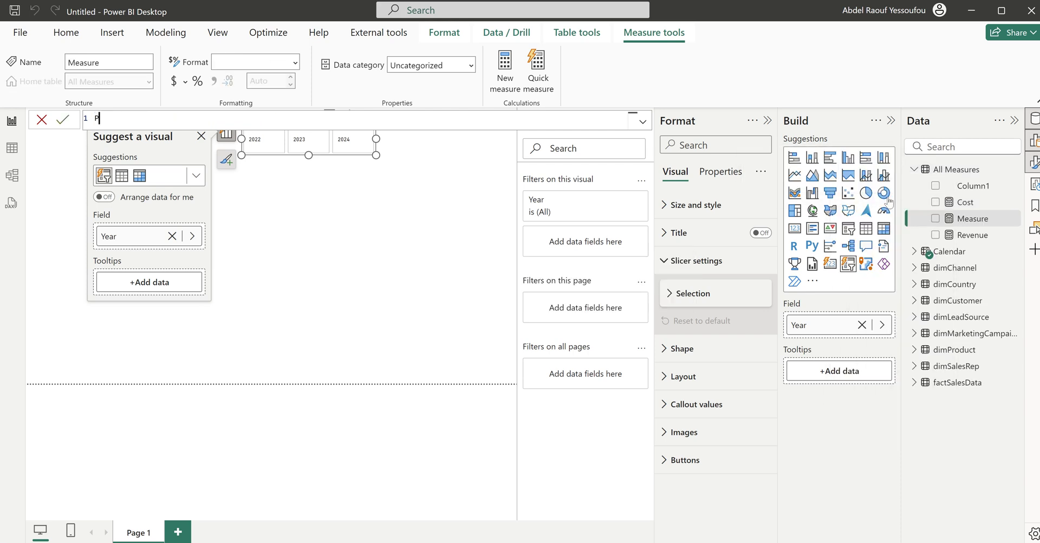
type("rofit ")
type("= [Revenue]")
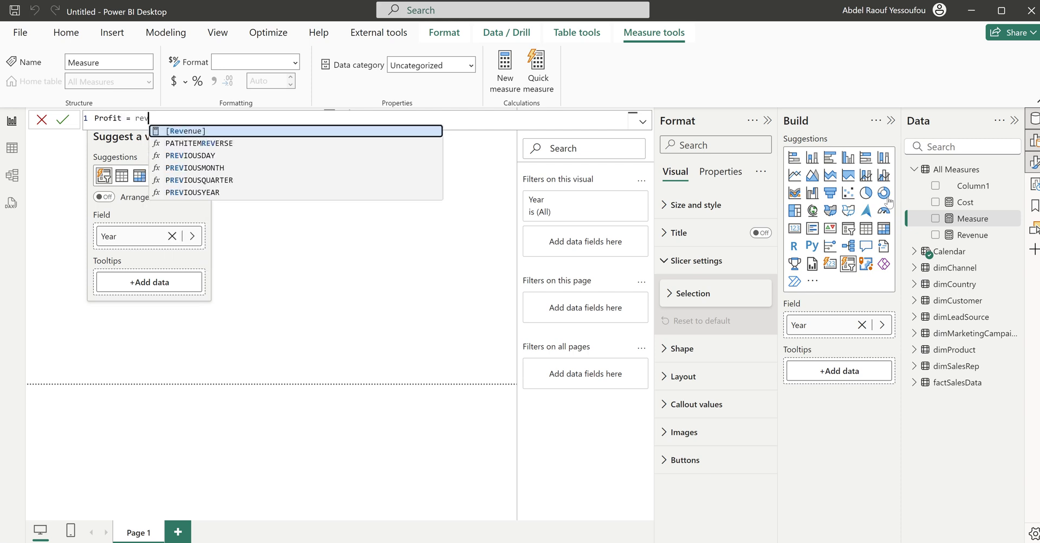
type(" - cos")
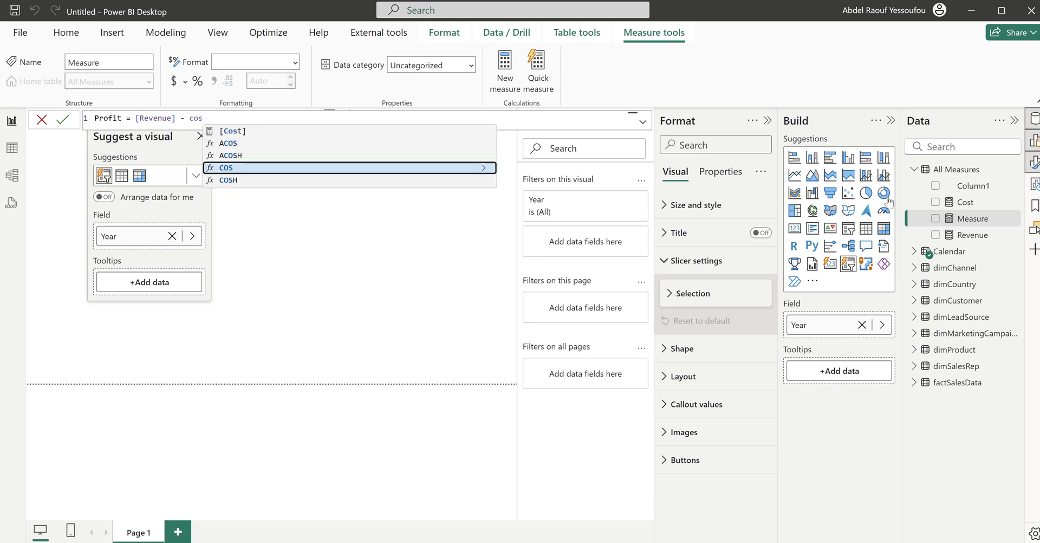
key("Up")
key("Up")
key("Up")
key("Tab")
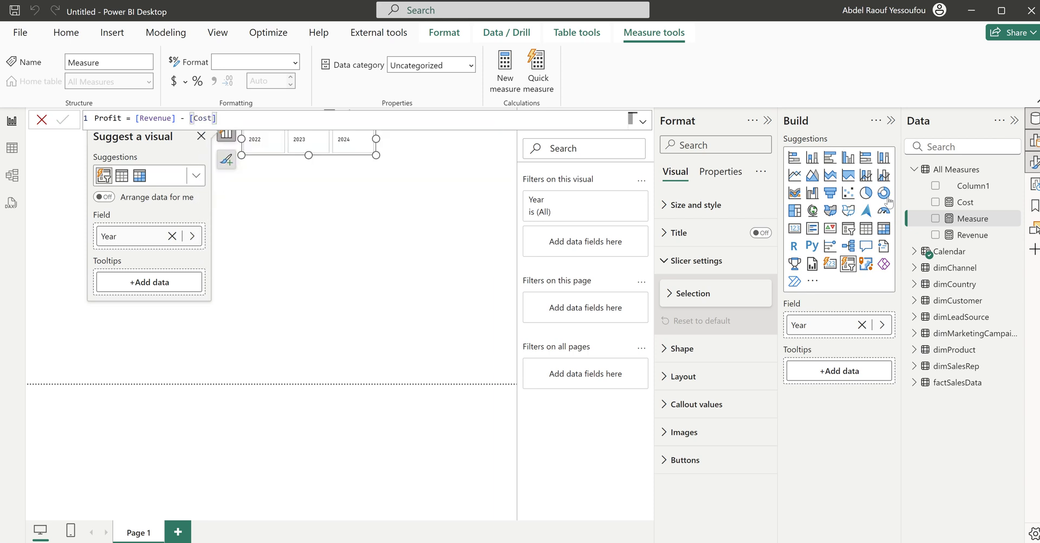
key("Return")
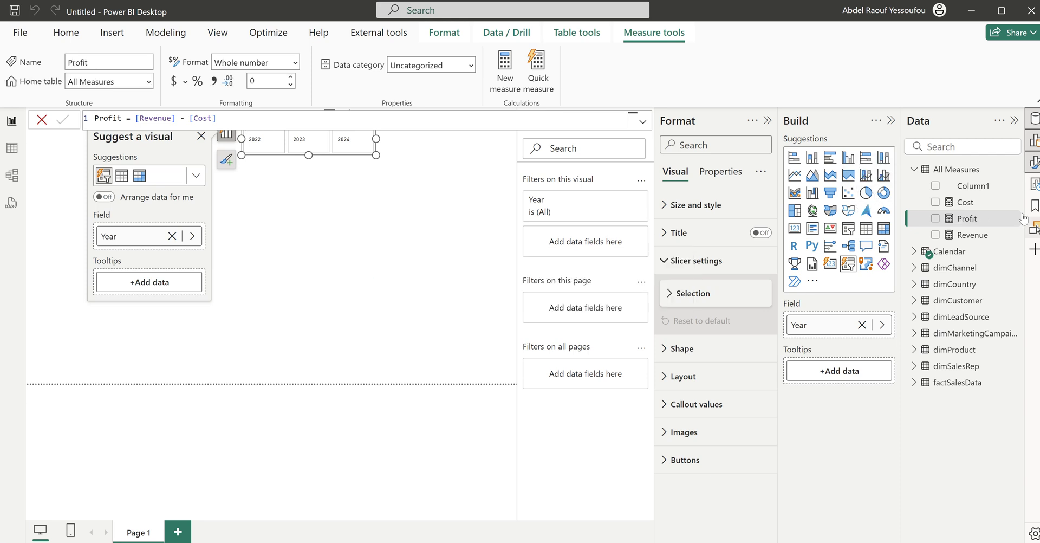
Step: Add a Views measure to the All Measures table, defined as SUM(factSalesData[Views])
right_click(948, 172)
left_click(866, 195)
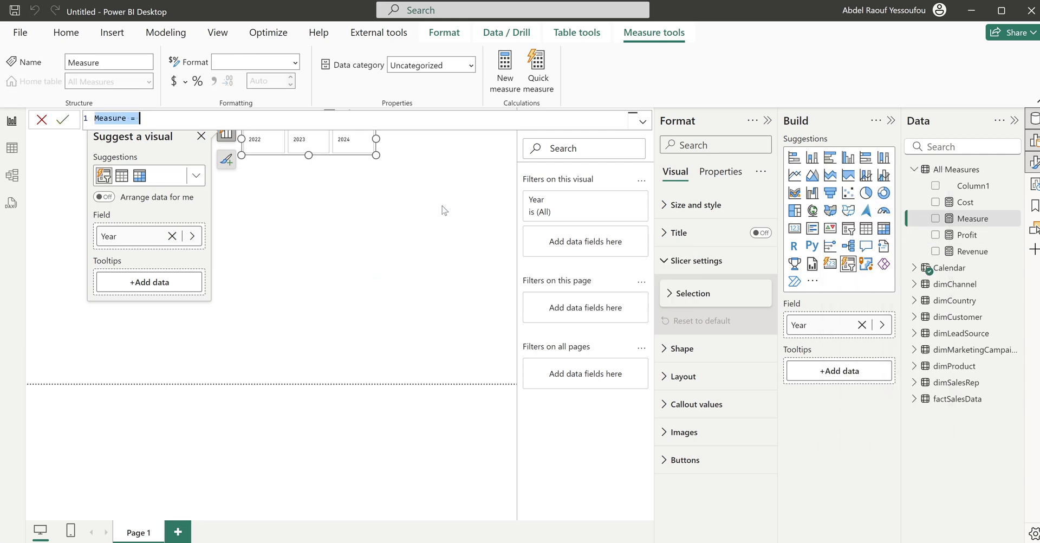
type("Views")
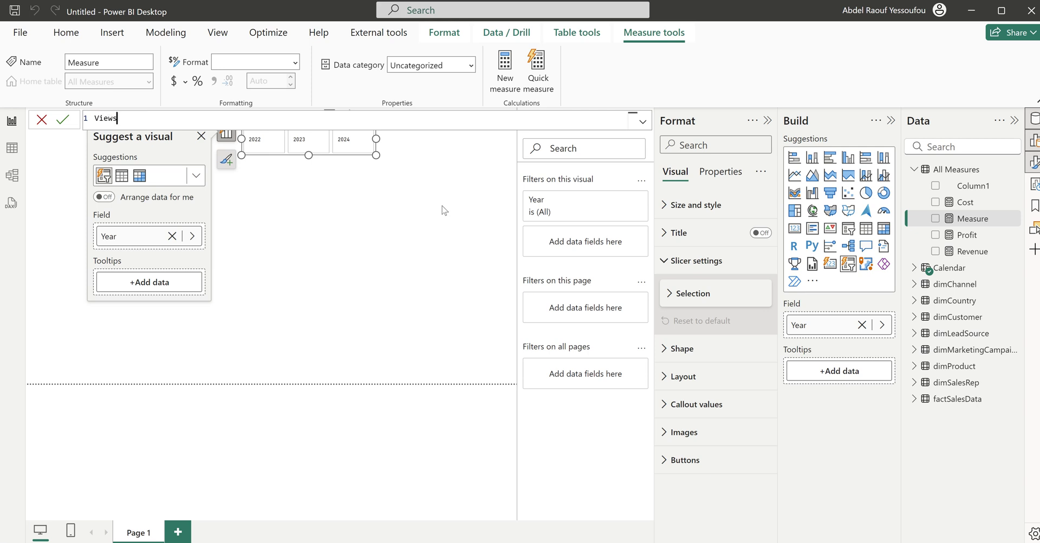
type(" = SUM(vie")
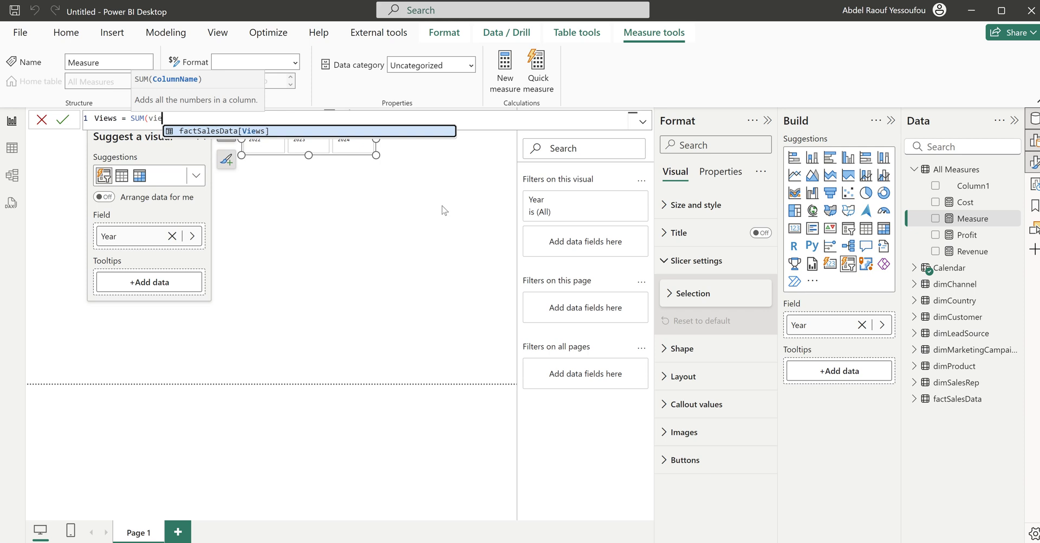
key("Tab")
type(")")
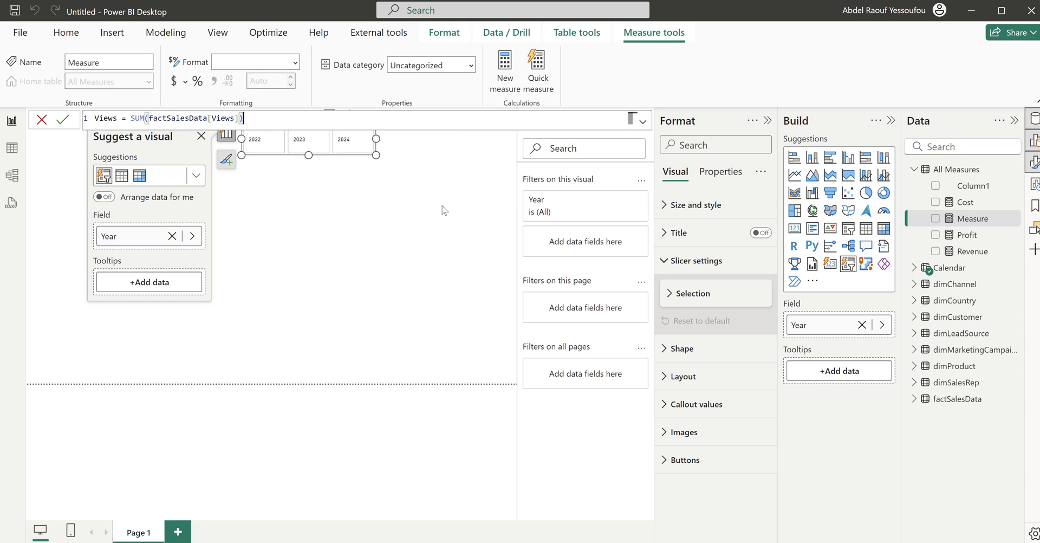
key("Return")
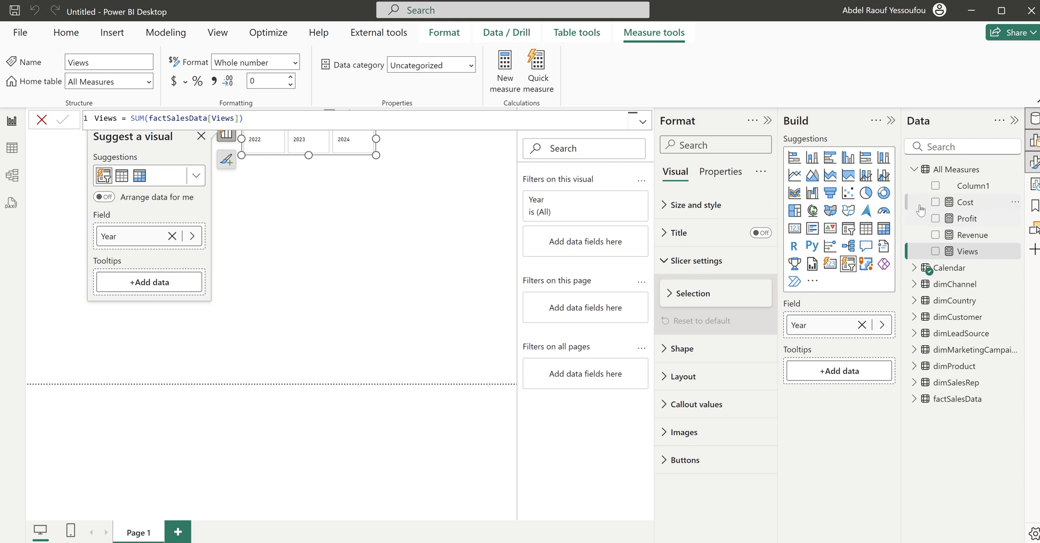
Step: Add an Avg Conversion Rate measure to the All Measures table, defined as AVERAGE(factSalesData[Conversion Rate (%)])
right_click(959, 176)
left_click(378, 184)
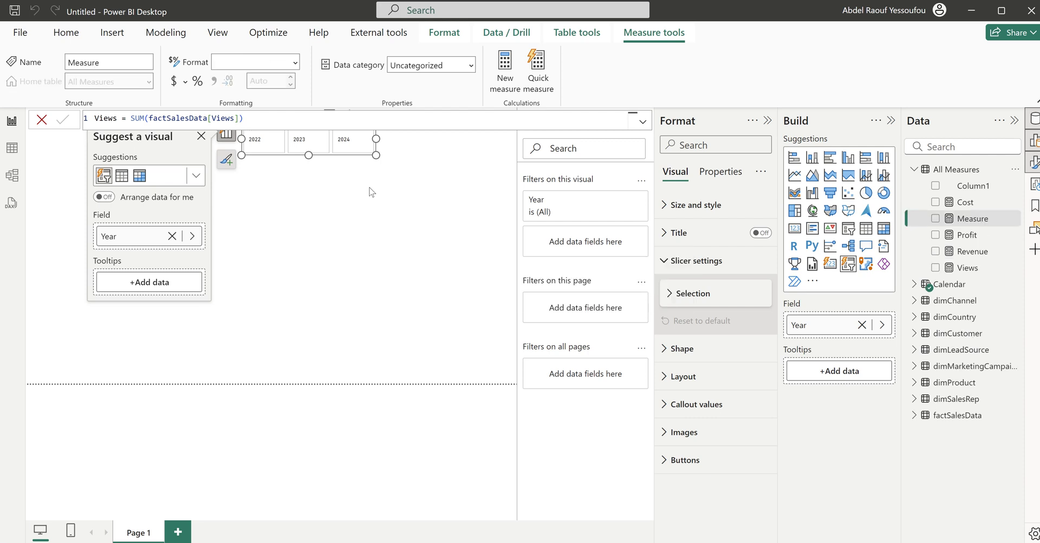
type("A")
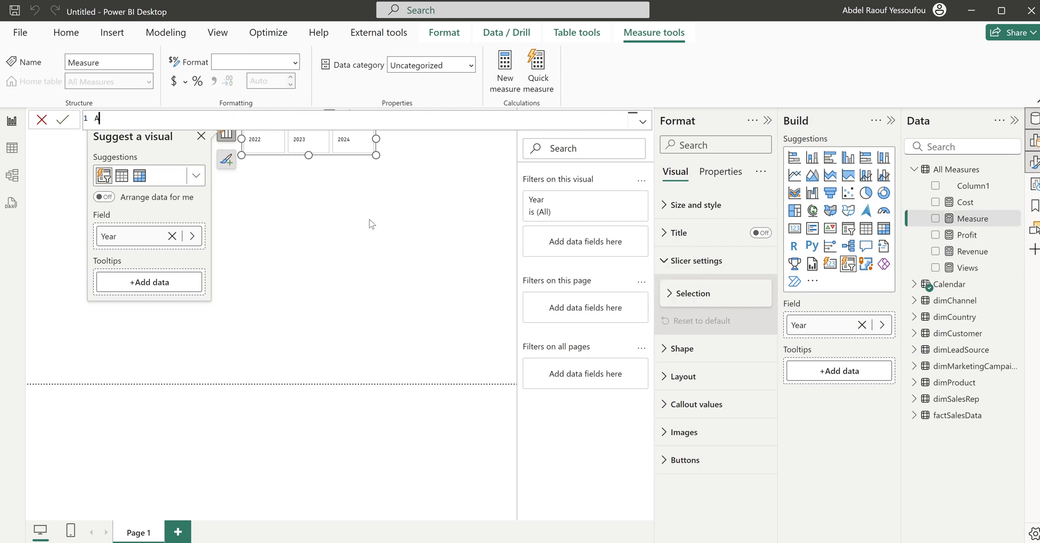
type("vg Conve")
type("rsion ")
type("Rate =")
type("se")
key("BackSpace")
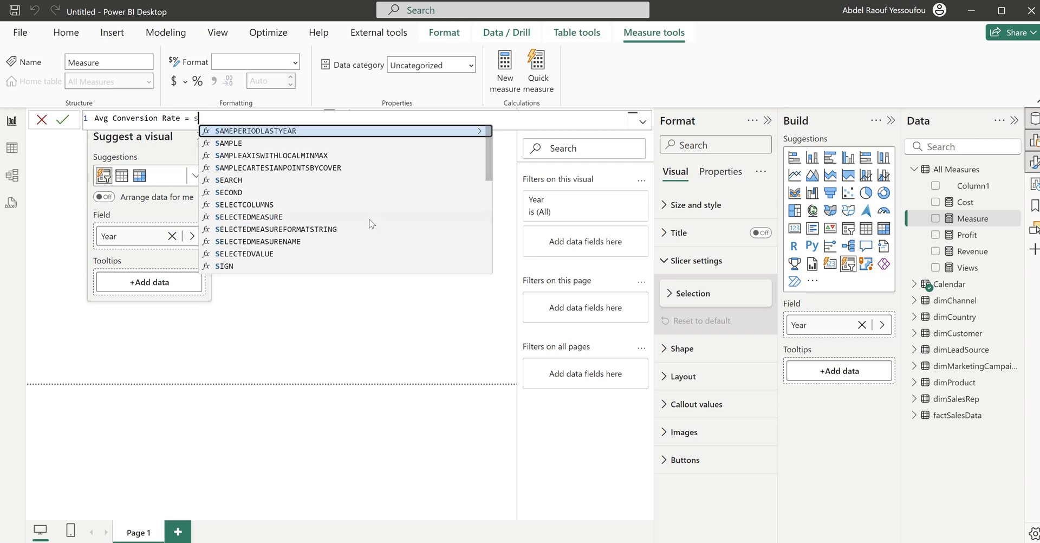
key("BackSpace")
type("ave")
key("Tab")
type("con")
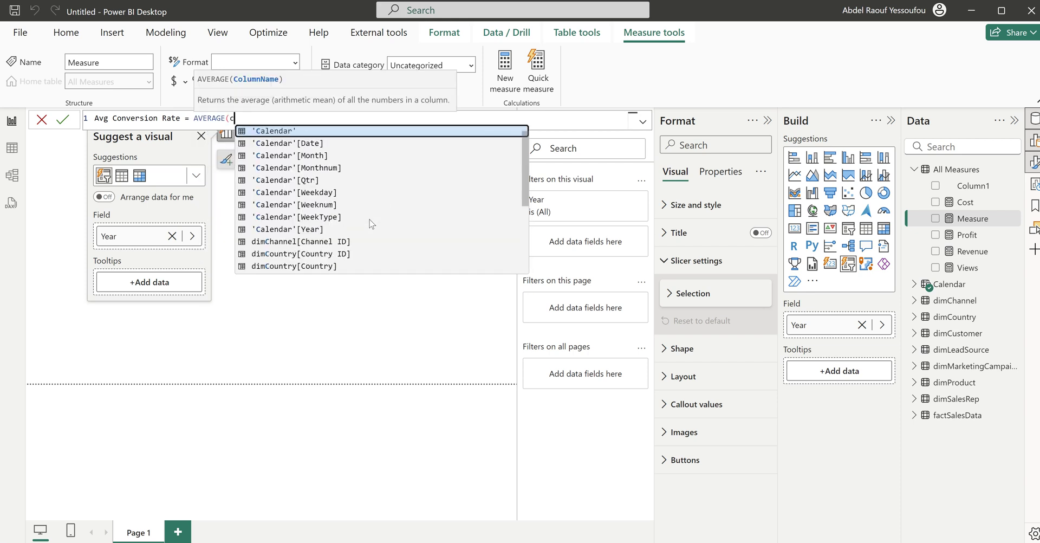
type("ve")
key("Tab")
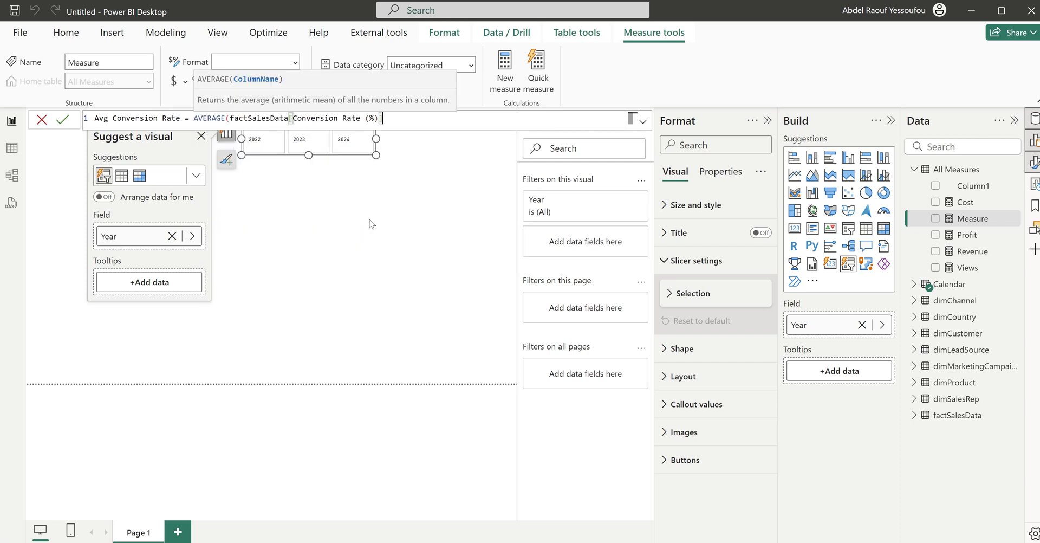
type(")")
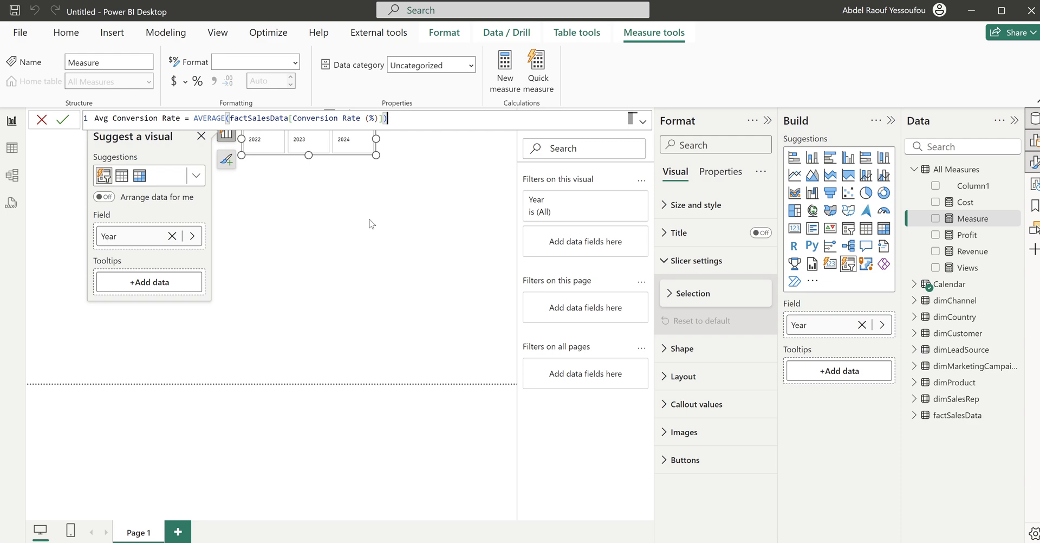
key("Return")
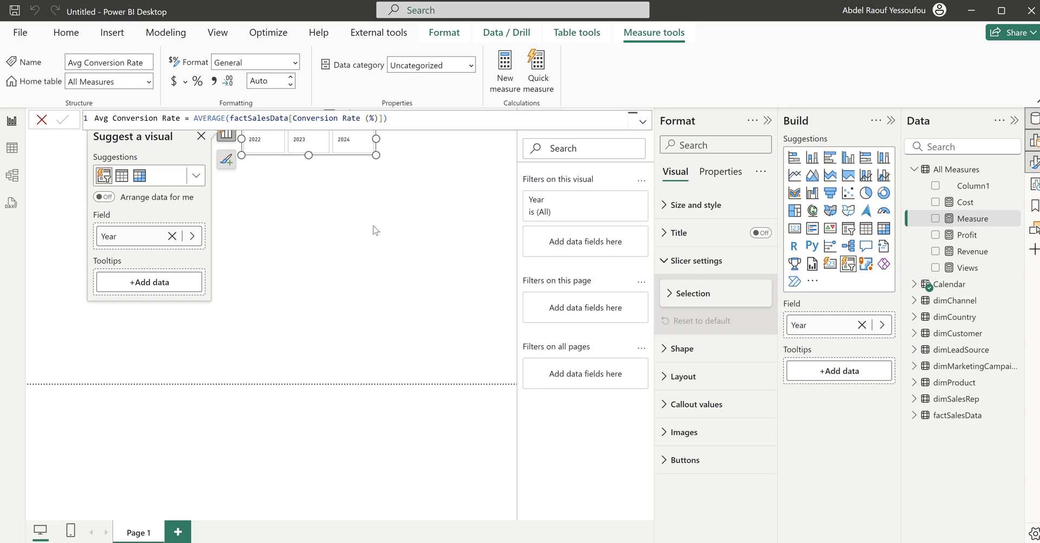
Step: Check the finished Sales Marketing Tutorial report for reference, and return to the untitled report
mouse_move(657, 541)
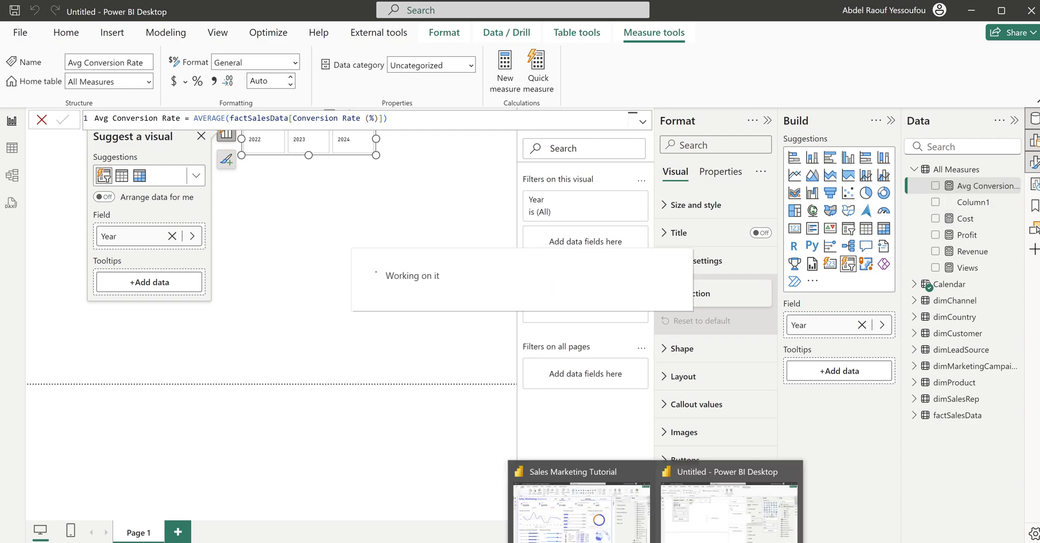
left_click(624, 537)
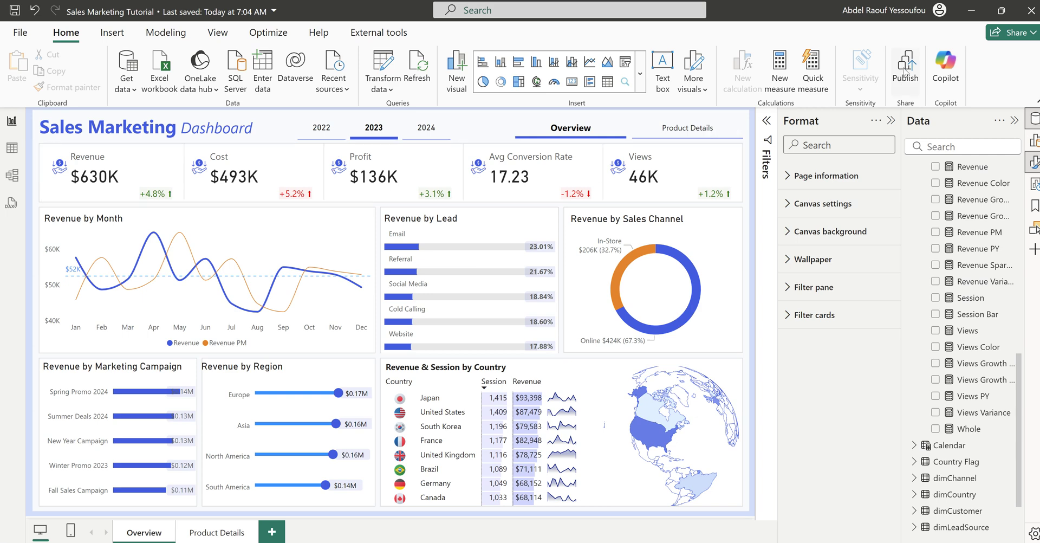
left_click(971, 11)
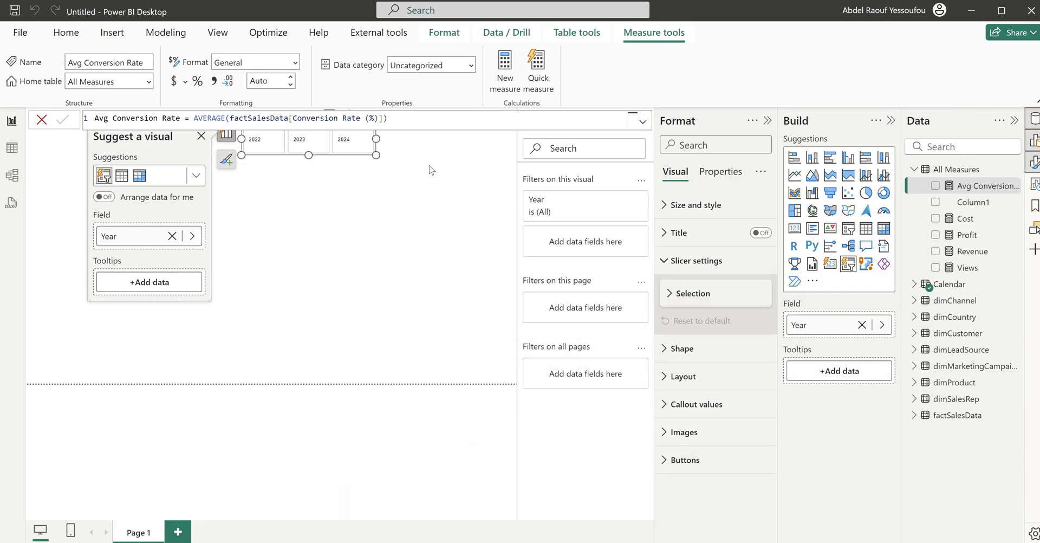
Step: Deselect the year slicer and collapse the Filters, Format and Build panes to enlarge the canvas
left_click(311, 206)
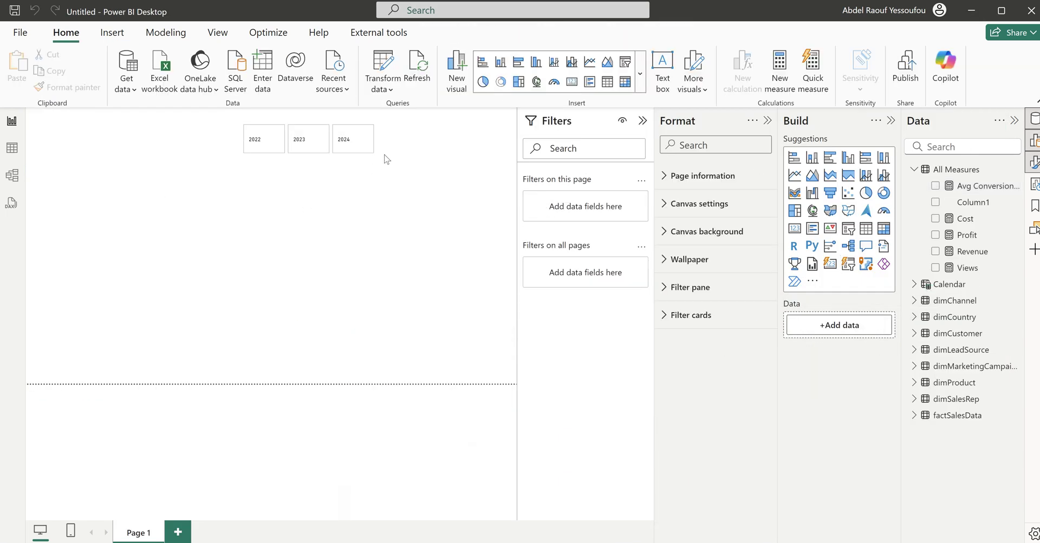
left_click(643, 120)
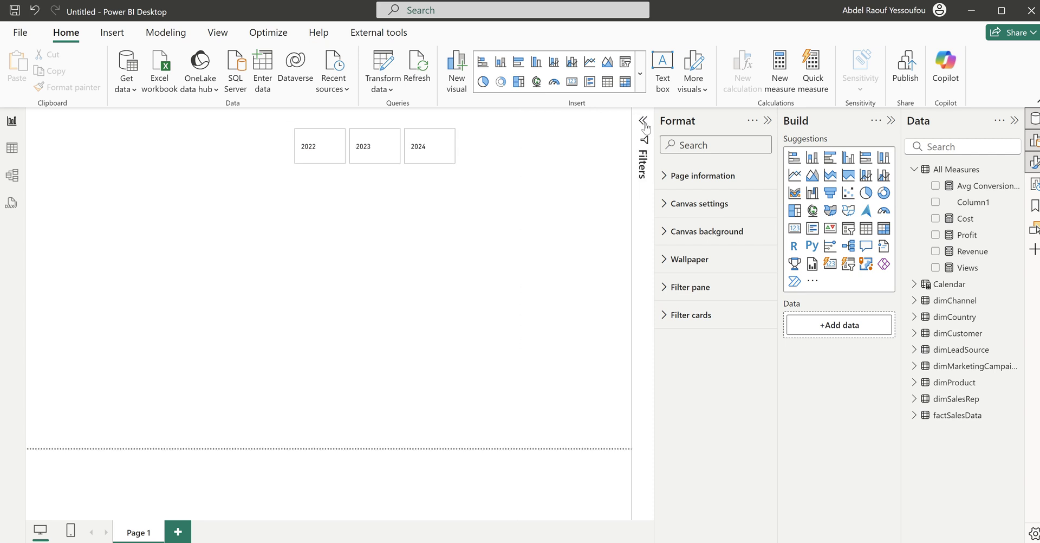
left_click(768, 121)
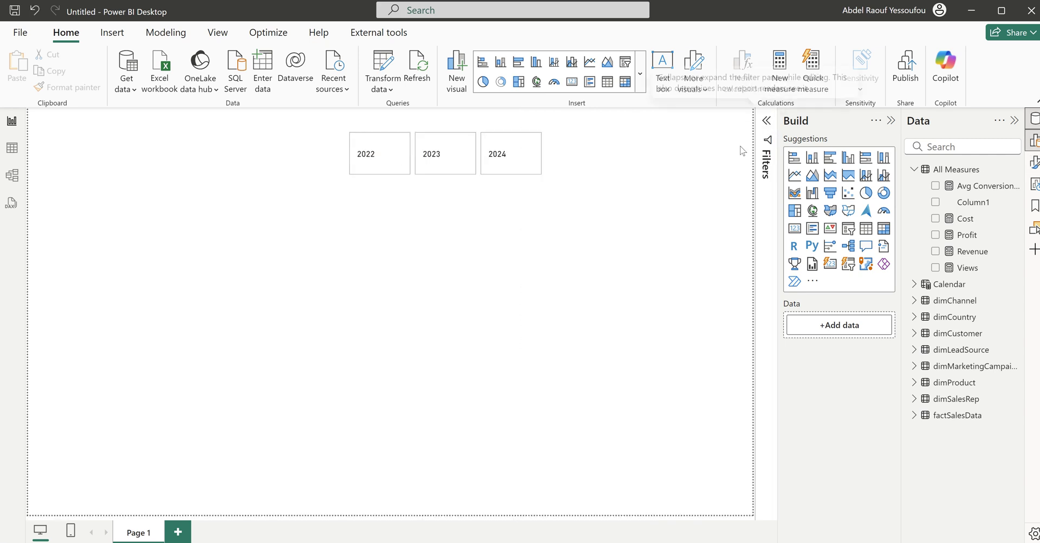
left_click(891, 121)
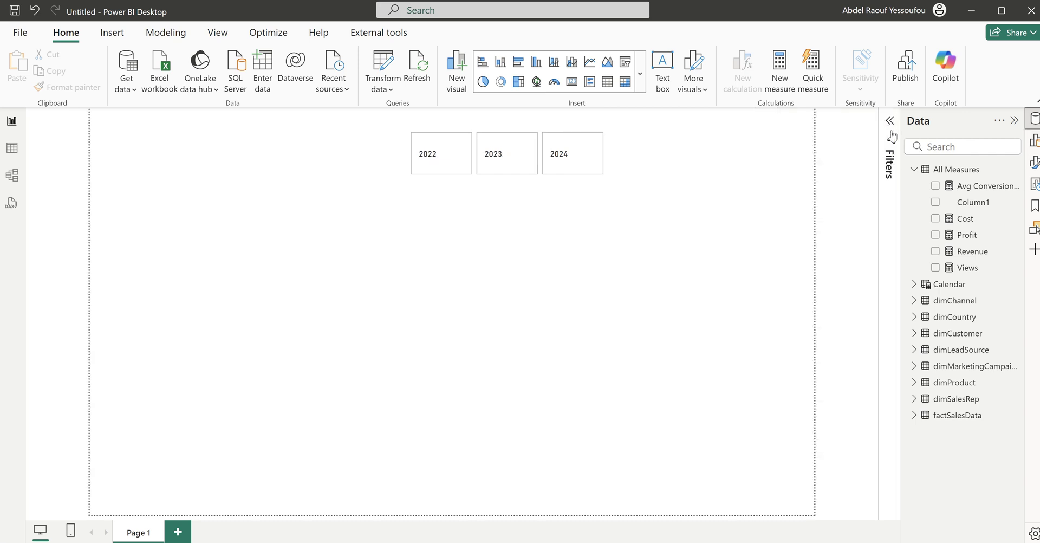
Step: Load Sales Marketing.png from the Marketing Sales folder as the page's canvas background image
left_click(1035, 162)
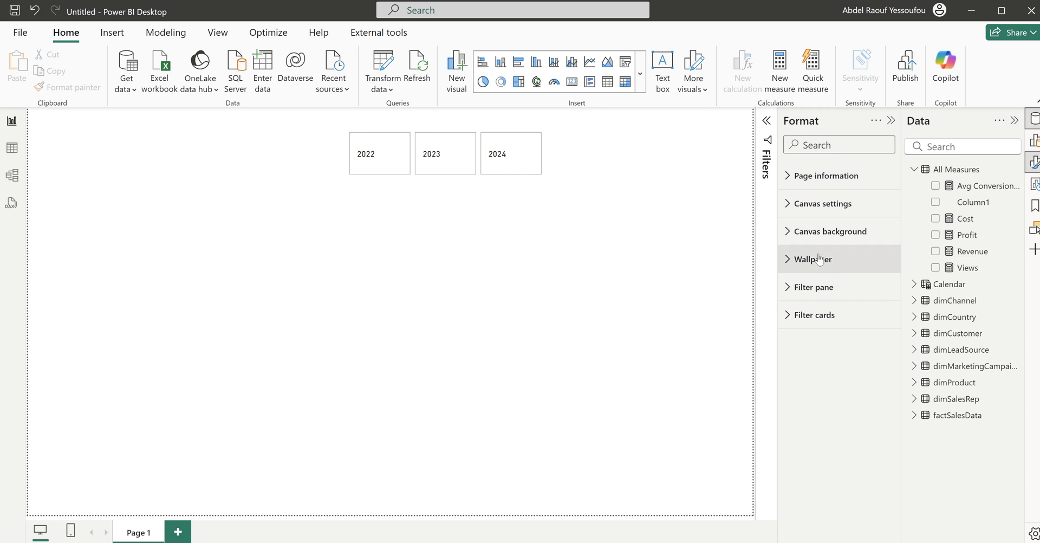
left_click(814, 237)
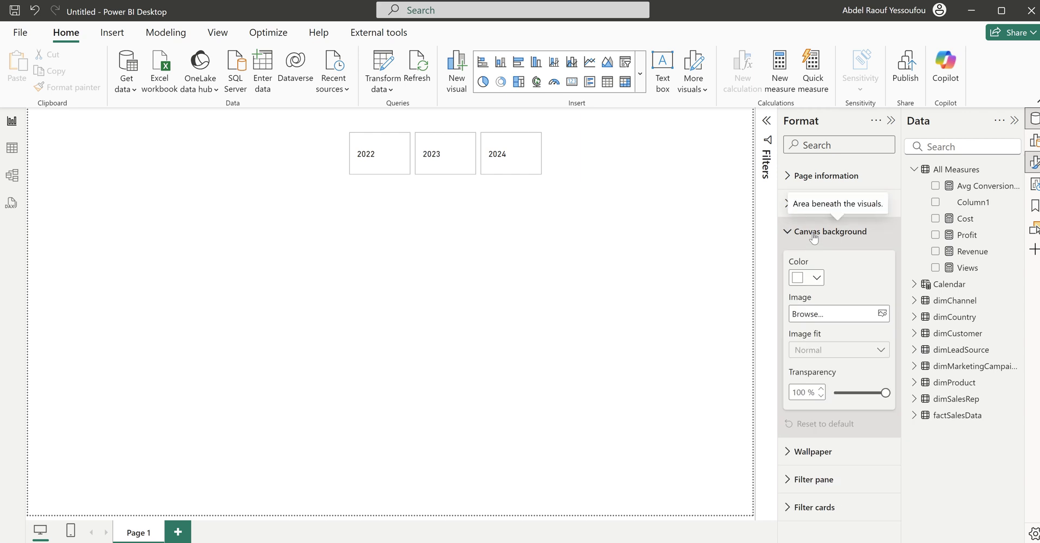
left_click(882, 313)
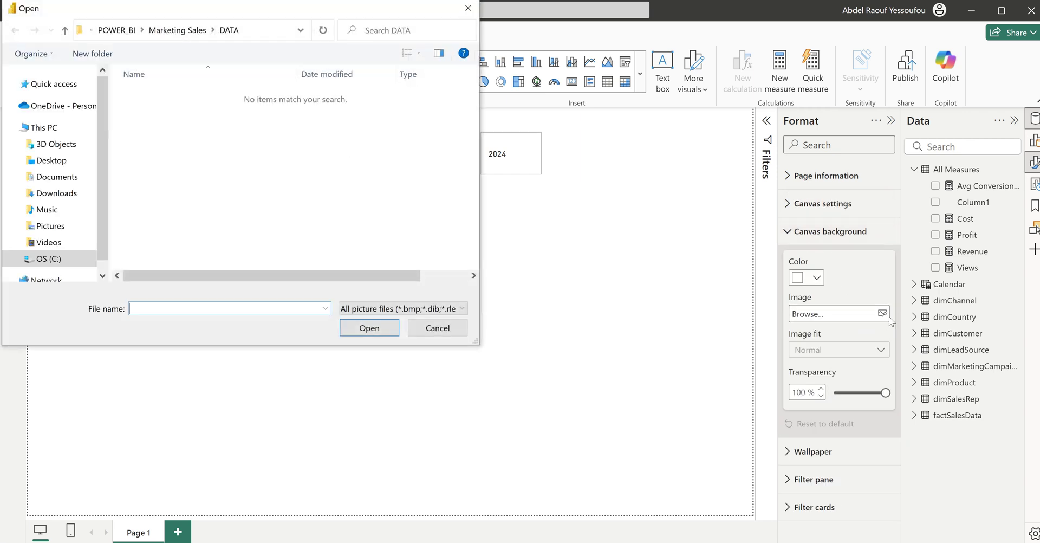
left_click(183, 34)
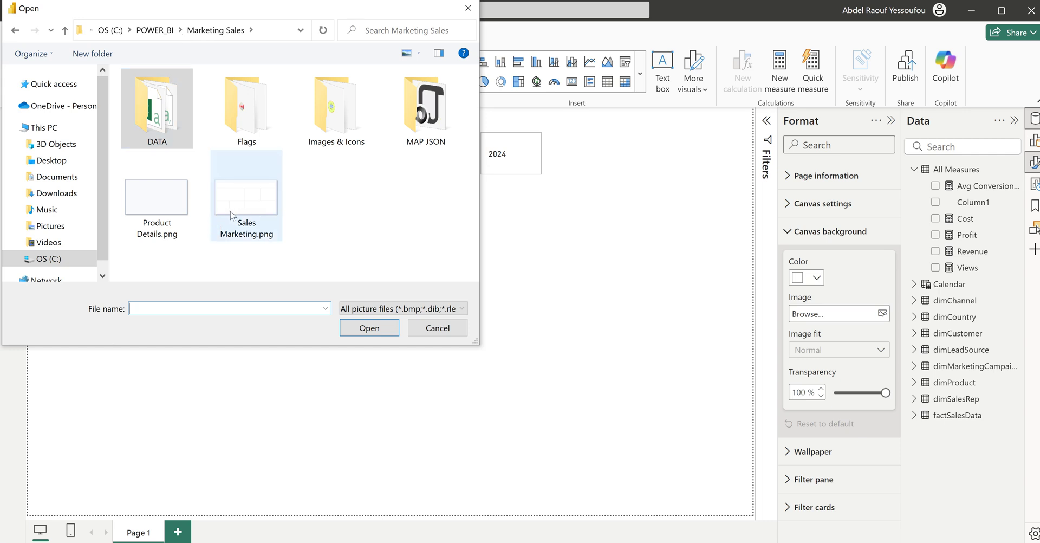
left_click(249, 204)
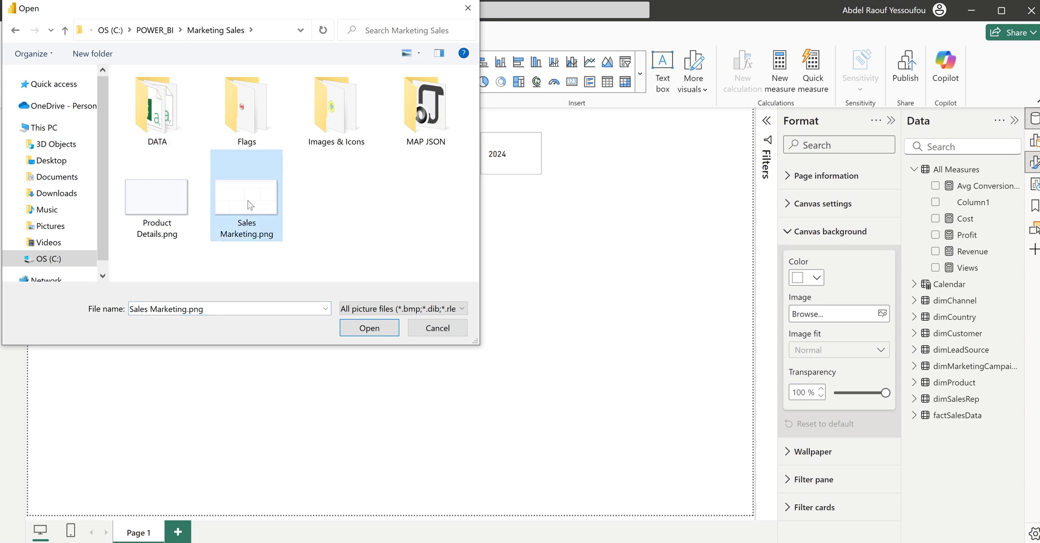
left_click(368, 328)
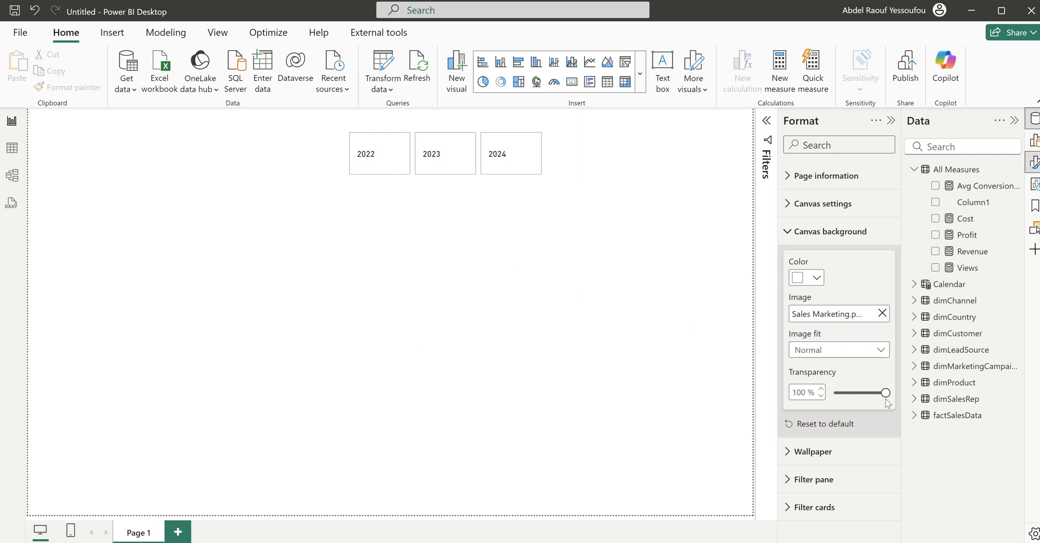
Step: Set the canvas background's transparency to 0% and its image fit to Fit
left_click_drag(885, 393, 834, 393)
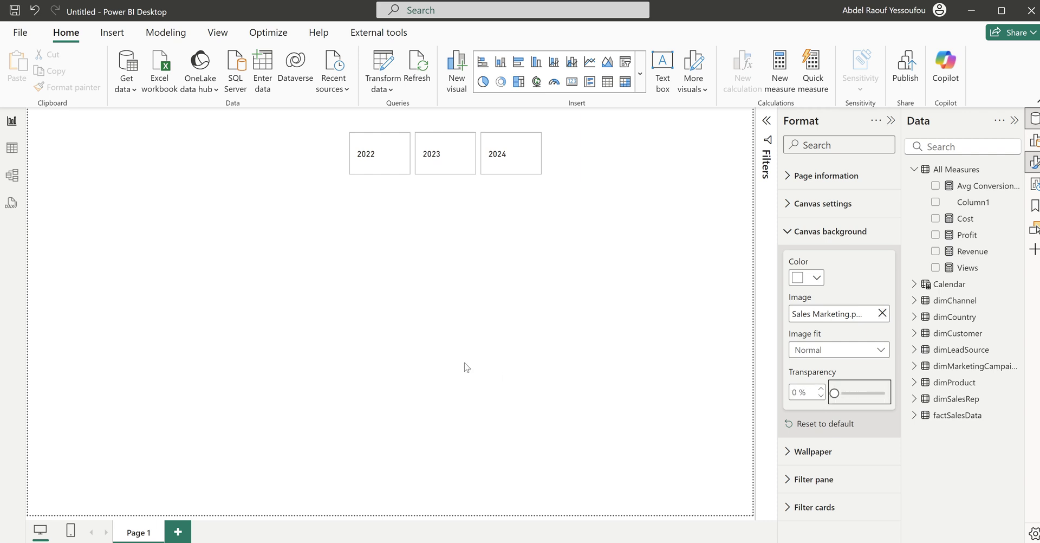
left_click(827, 353)
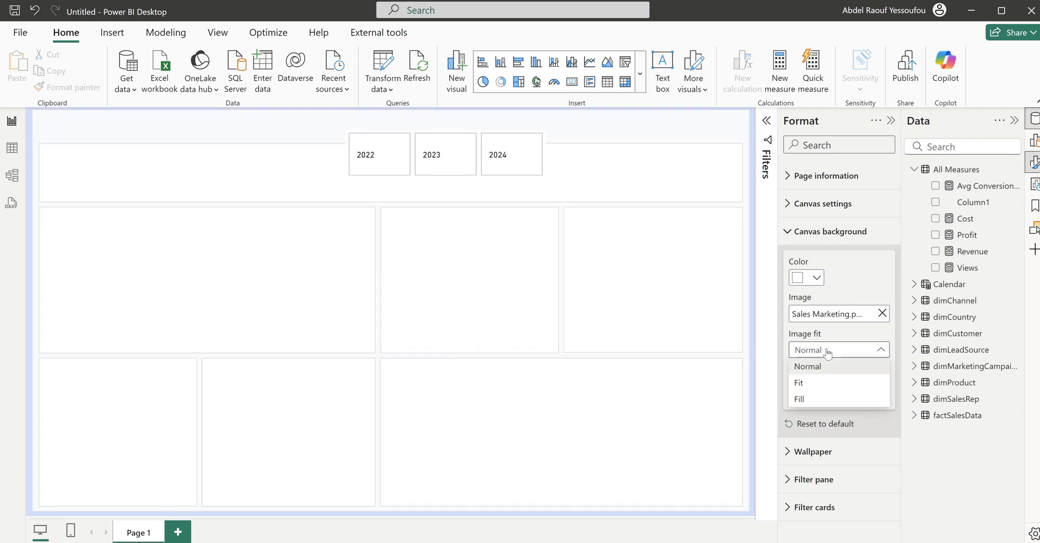
left_click(801, 383)
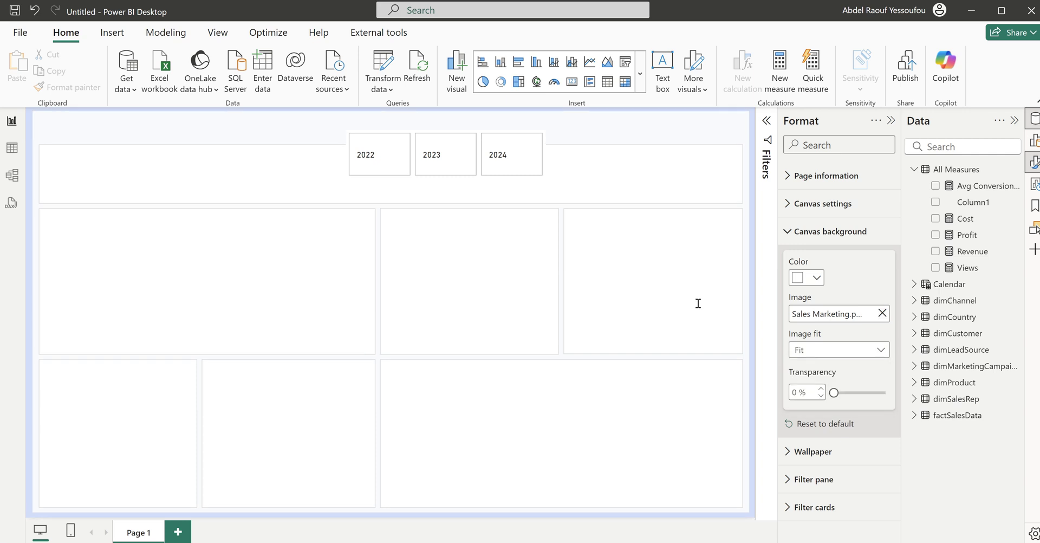
Step: Shorten the year slicer to about 58 high and move it into the header band above the background's first card
left_click(438, 181)
left_click_drag(445, 178, 450, 167)
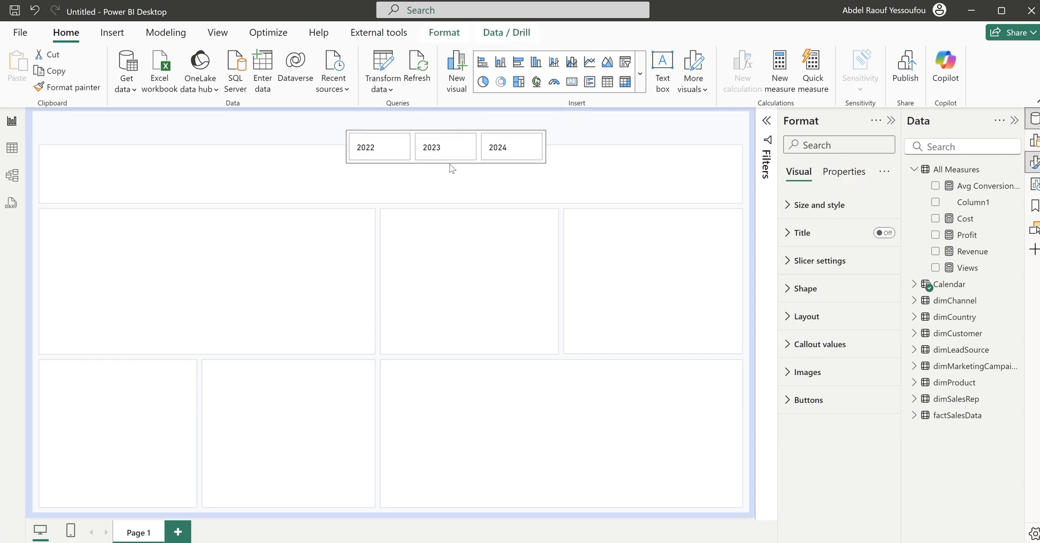
left_click_drag(536, 124, 530, 111)
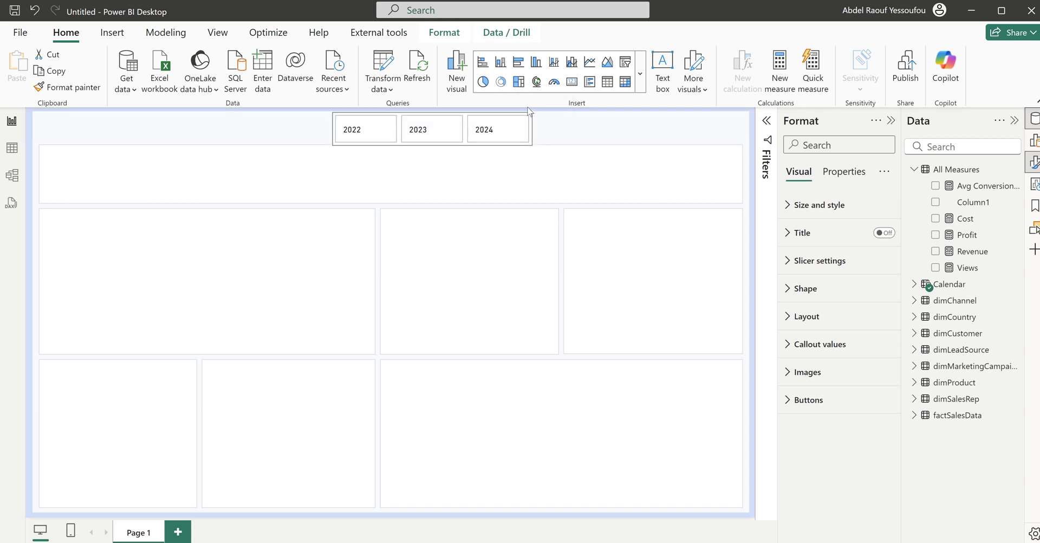
Step: Turn off the year slicer's visual background
left_click(819, 205)
left_click(879, 465)
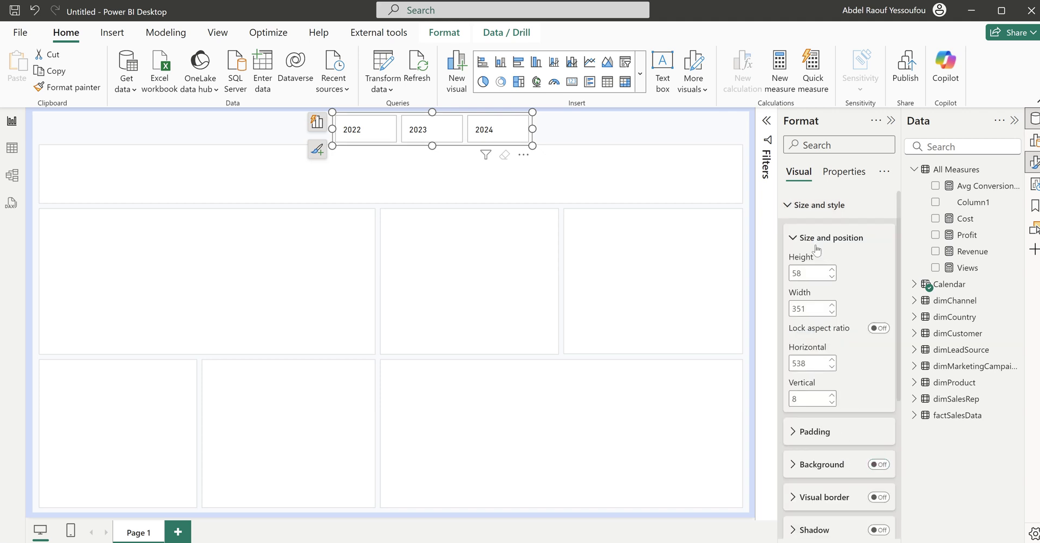
left_click(813, 208)
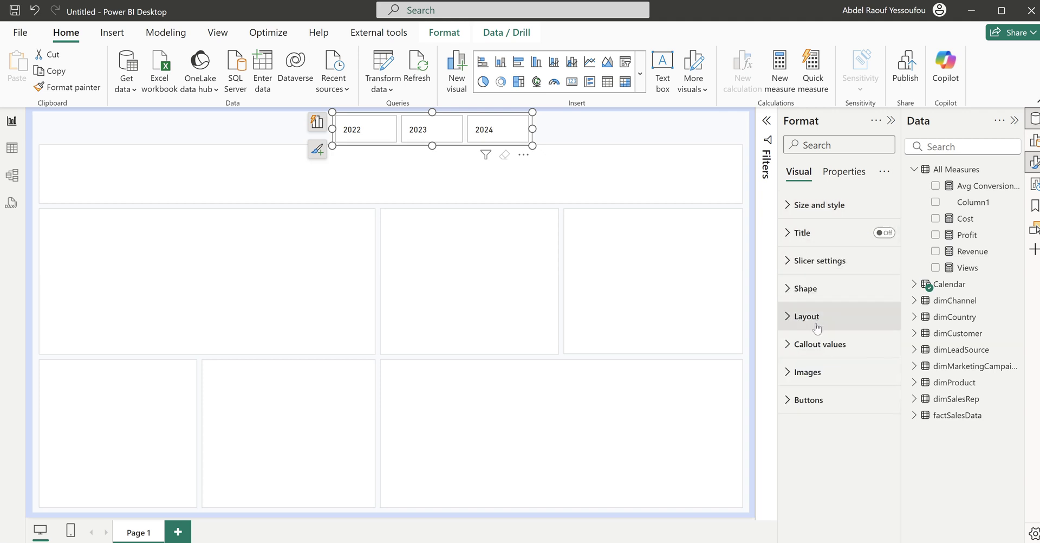
Step: Turn off the border and fill of the year slicer's buttons in the Default state
left_click(834, 400)
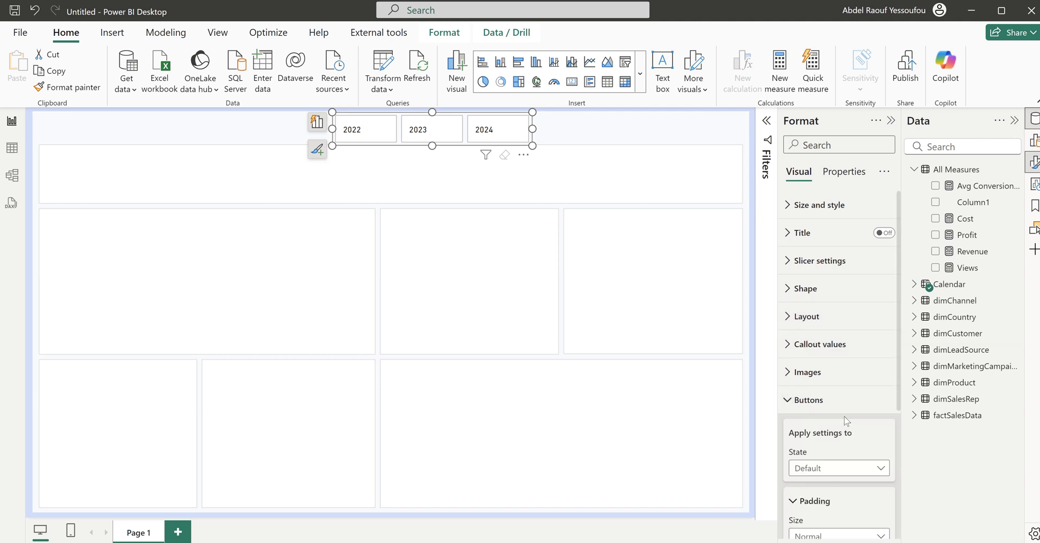
scroll(846, 420, "down", 3)
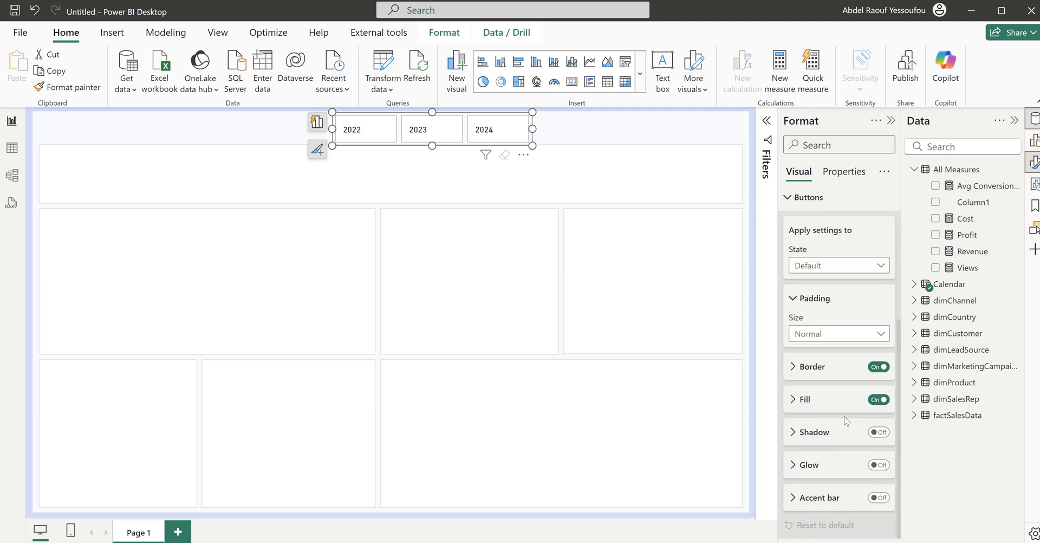
left_click(878, 368)
left_click(877, 401)
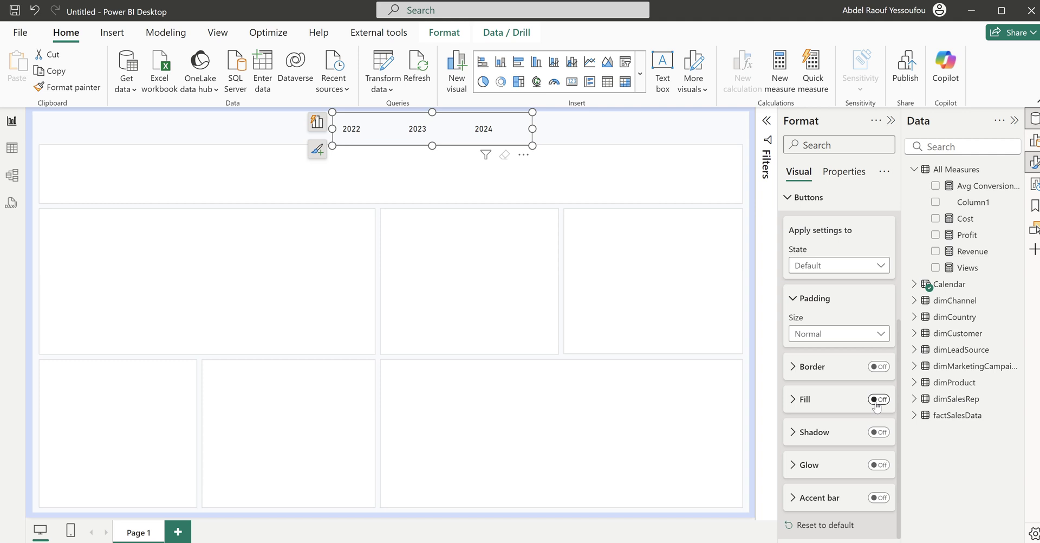
Step: Enable the accent bar on the slicer's default-state buttons, with position Bottom and a width of 1 px
left_click(878, 497)
left_click(798, 498)
scroll(846, 481, "down", 3)
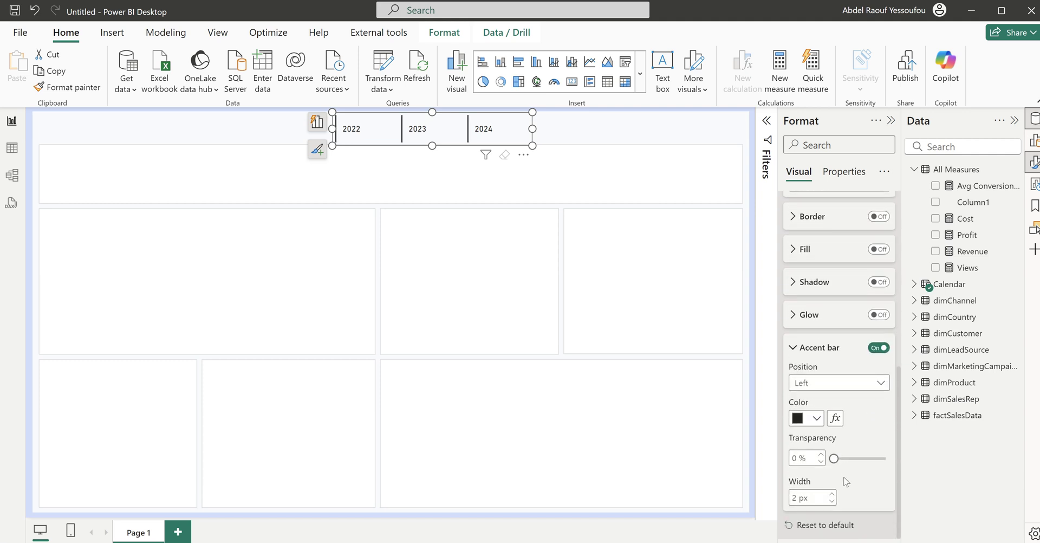
left_click(828, 384)
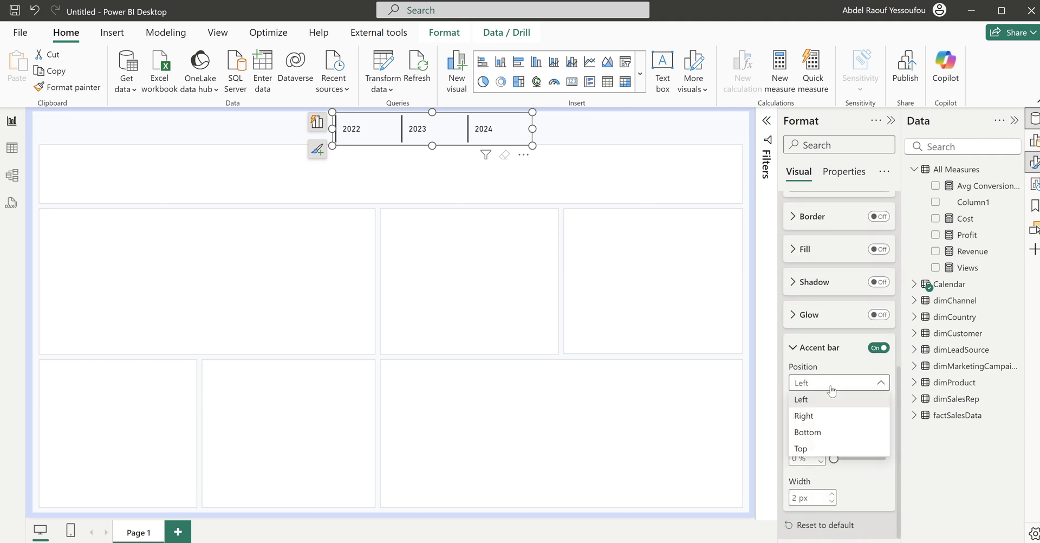
left_click(818, 433)
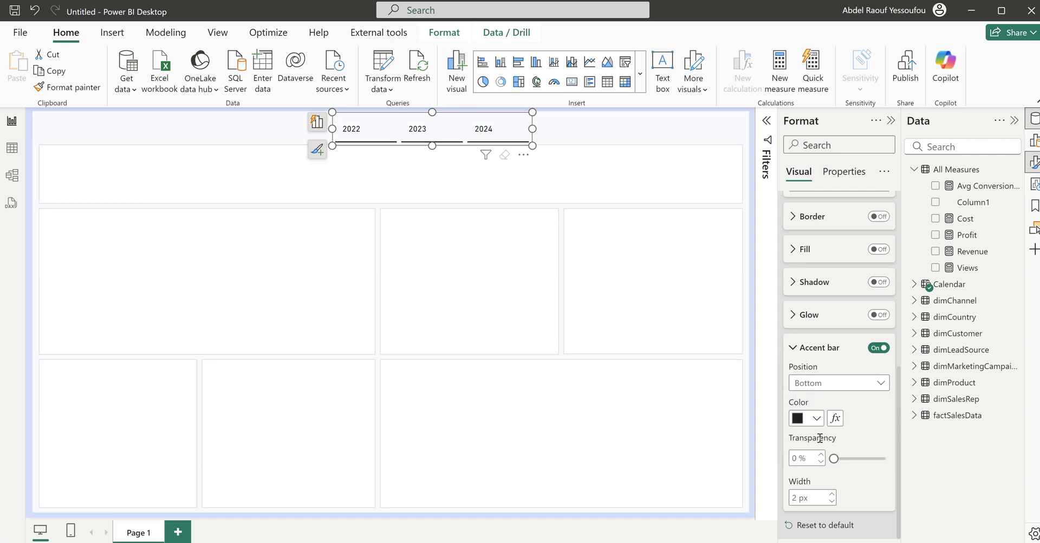
scroll(820, 438, "up", 5)
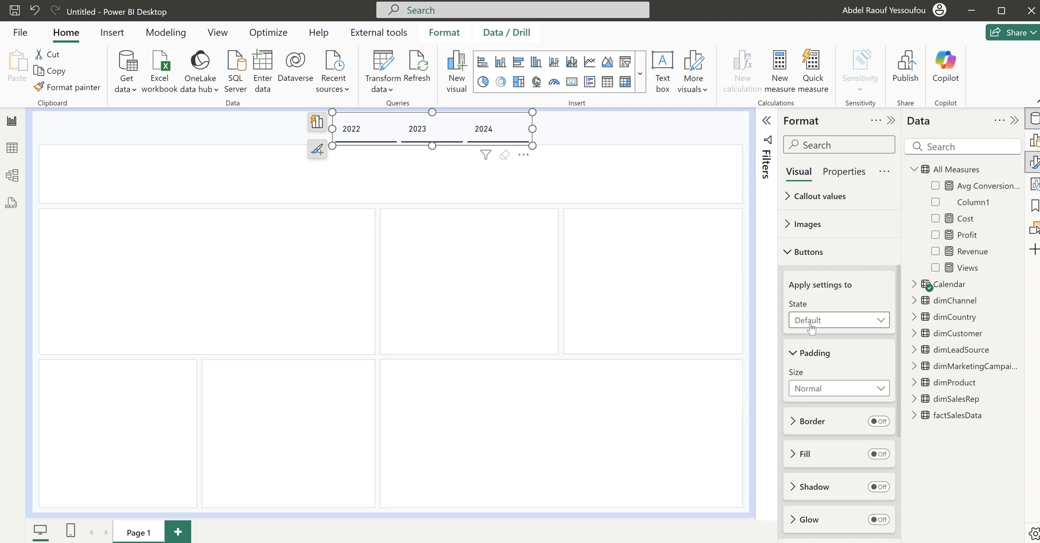
scroll(835, 458, "down", 5)
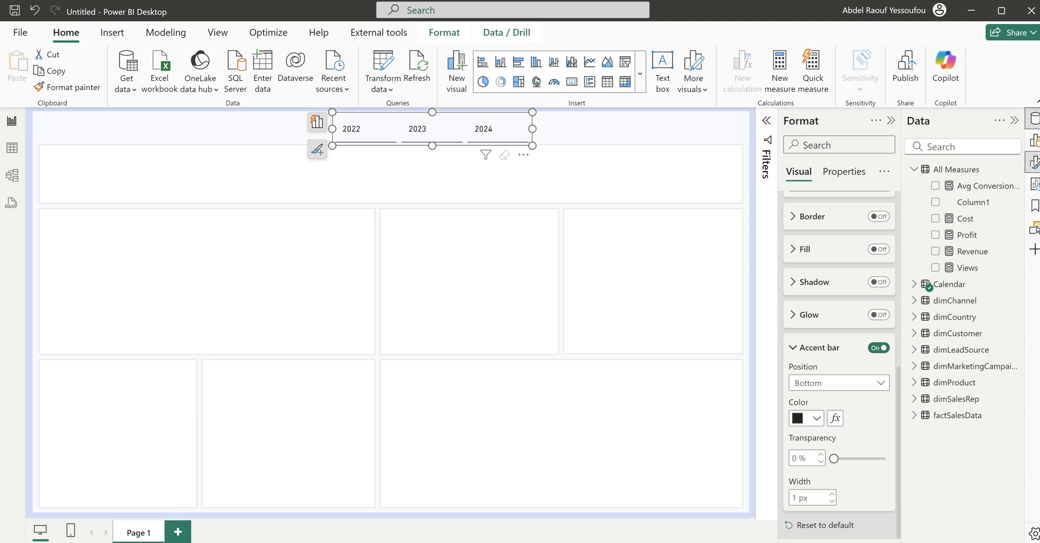
Step: Set the accent bar colour of the slicer's default-state buttons to #3F53E0
left_click(814, 419)
left_click(837, 389)
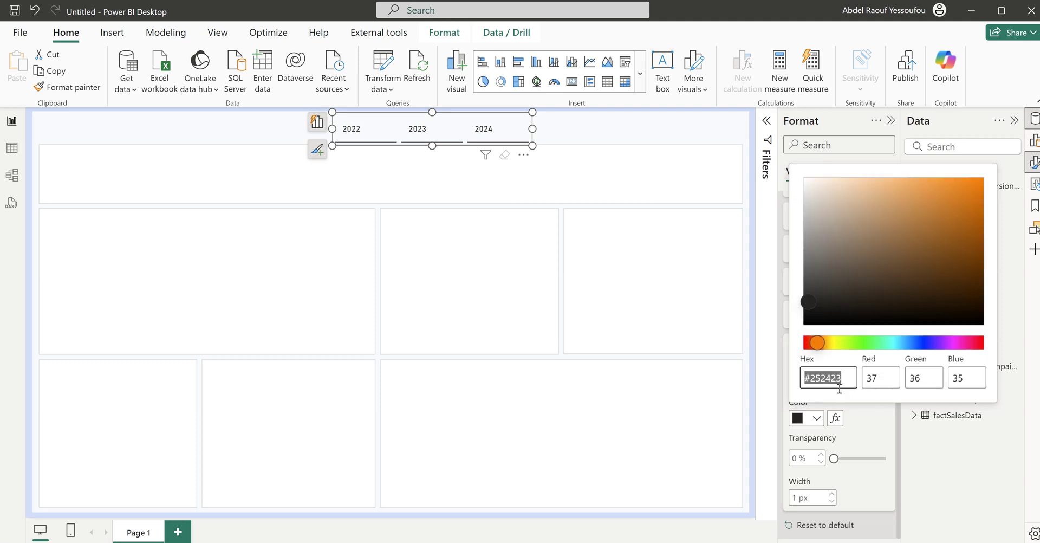
type("#3F53E0")
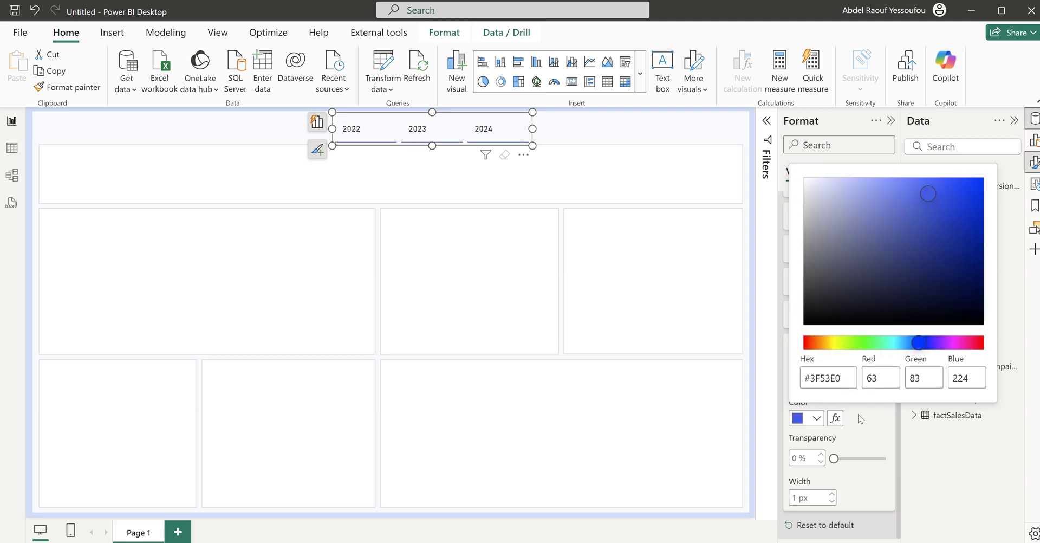
left_click(861, 421)
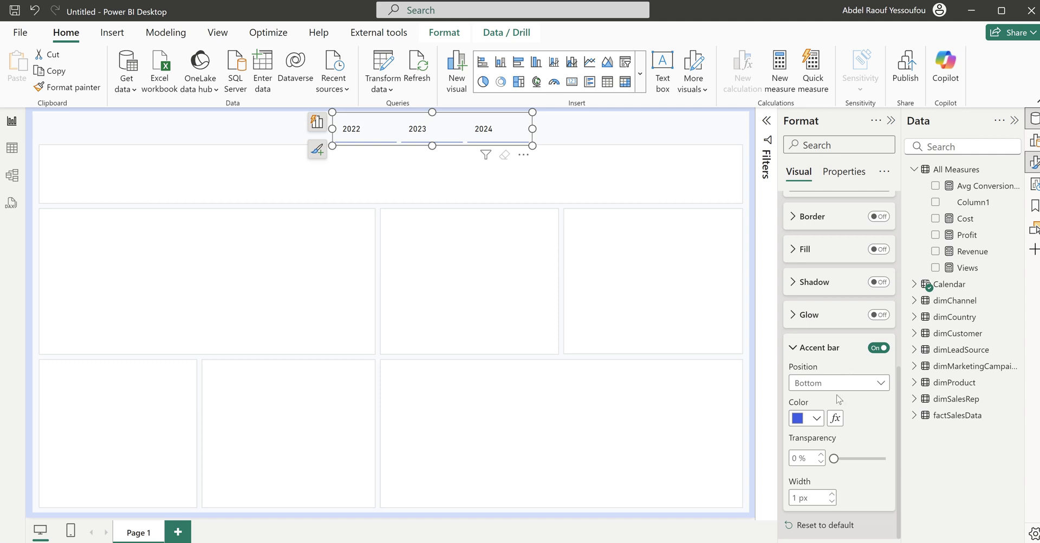
Step: Set the accent bar width of the slicer's Selected-state buttons to 5 px and select 2023 in the slicer
scroll(838, 399, "up", 4)
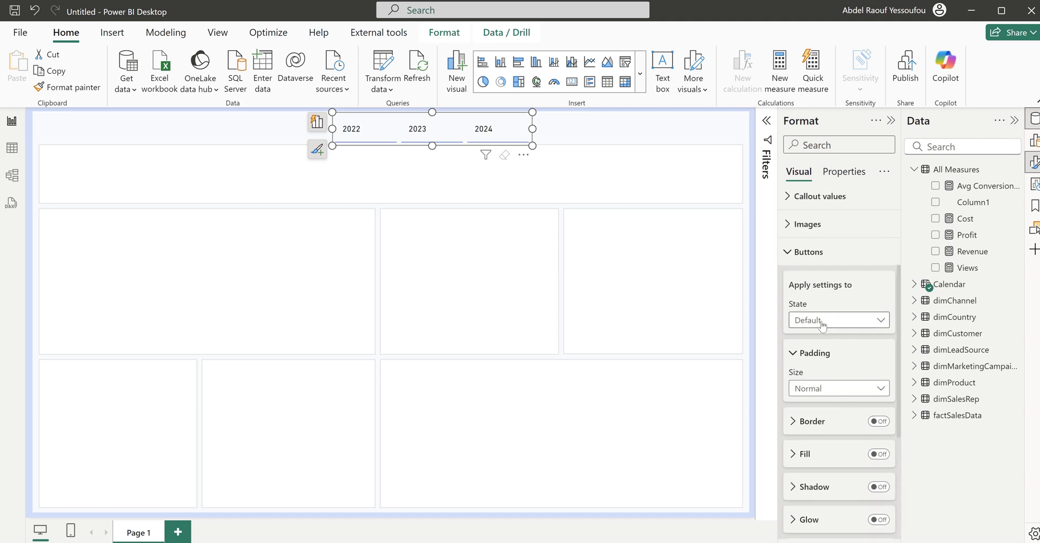
left_click(821, 323)
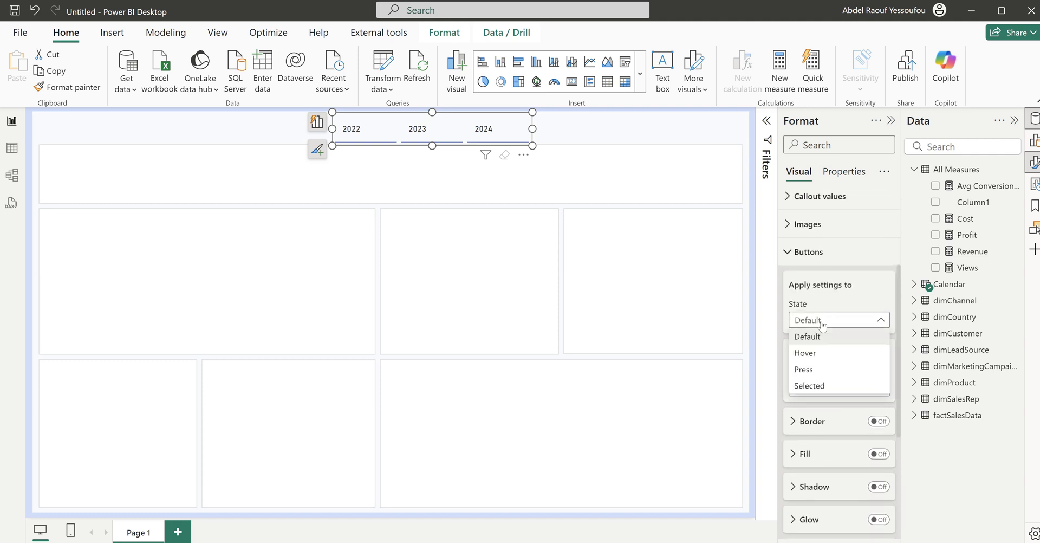
left_click(824, 386)
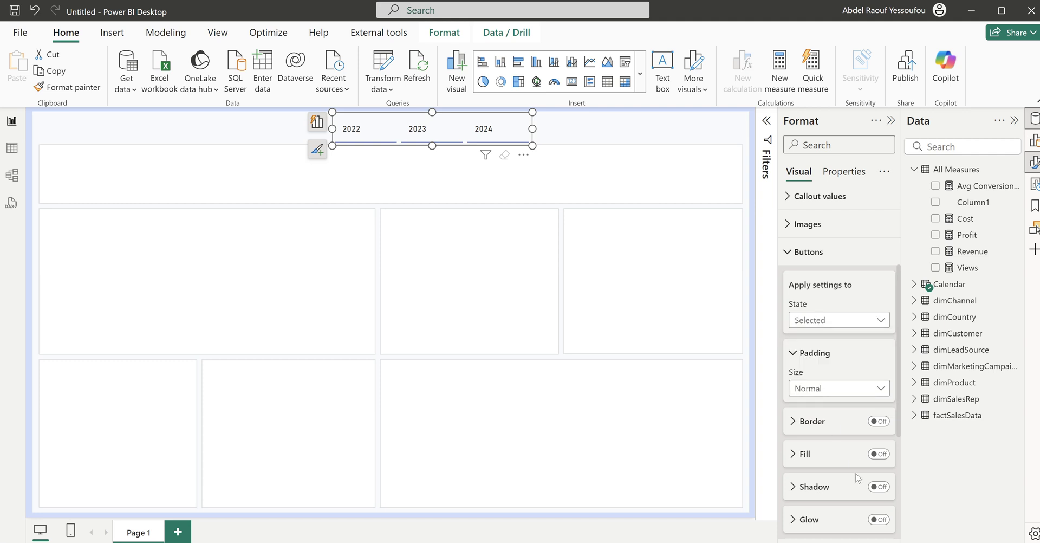
scroll(856, 479, "down", 3)
scroll(857, 478, "down", 1)
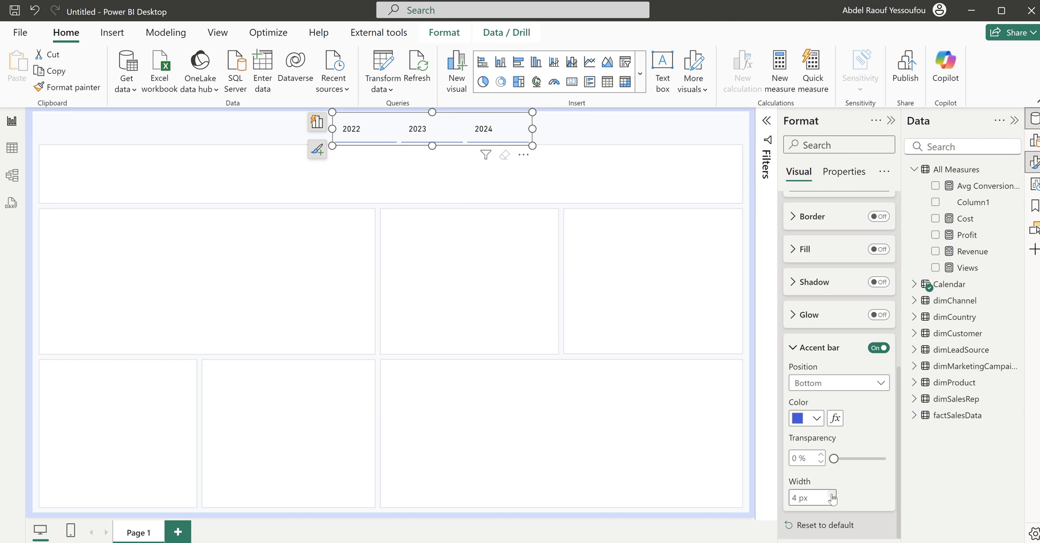
left_click(428, 134)
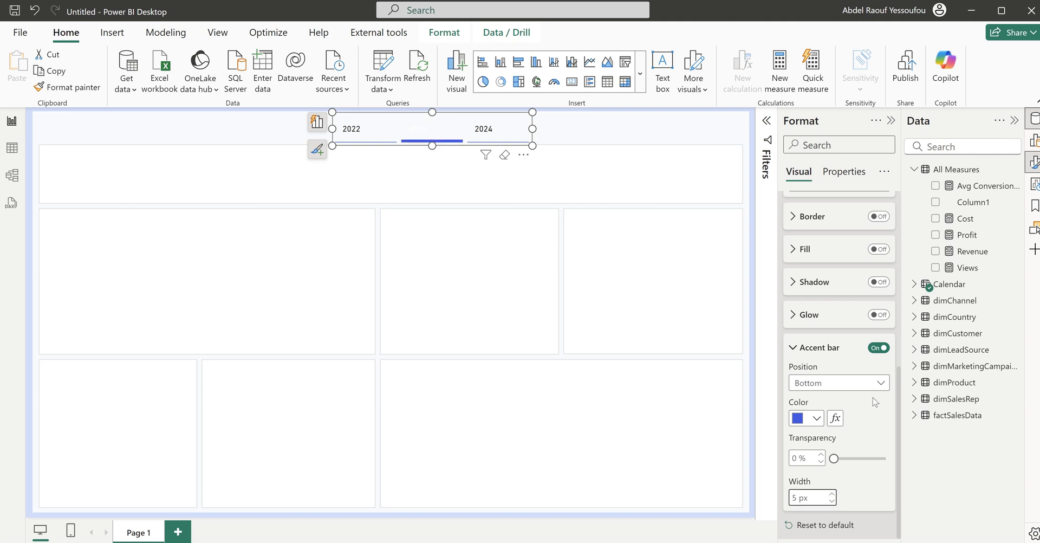
Step: Colour the slicer's callout values in the Selected state with the recently used blue #3F53E0
scroll(871, 406, "up", 2)
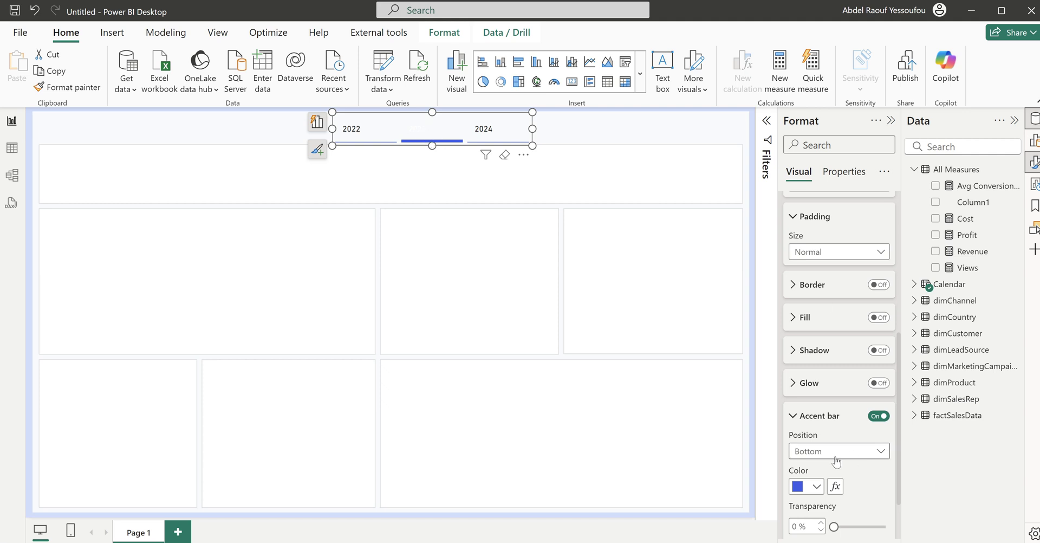
scroll(838, 461, "up", 4)
scroll(837, 461, "down", 1)
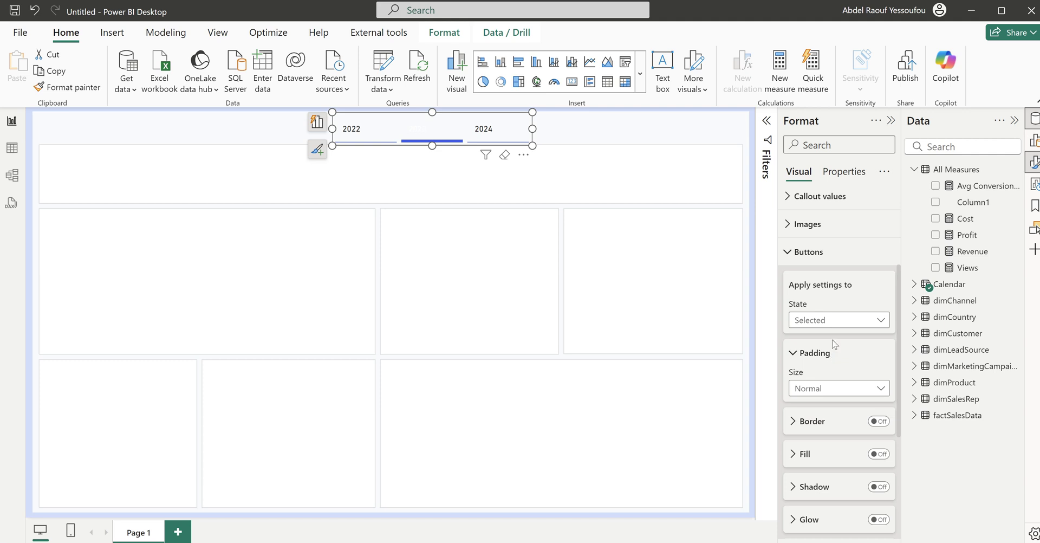
scroll(836, 345, "up", 2)
left_click(812, 328)
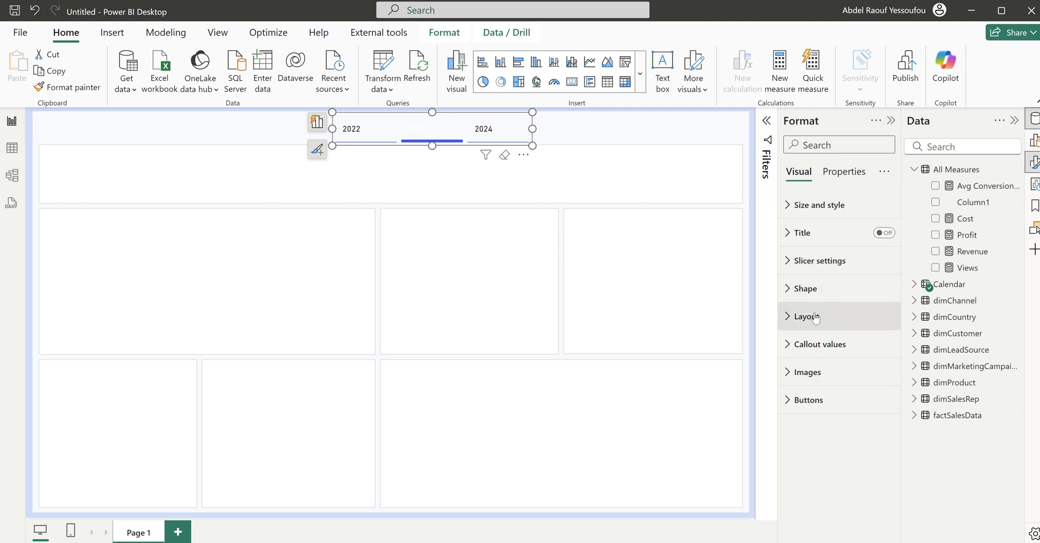
left_click(829, 346)
scroll(855, 425, "down", 4)
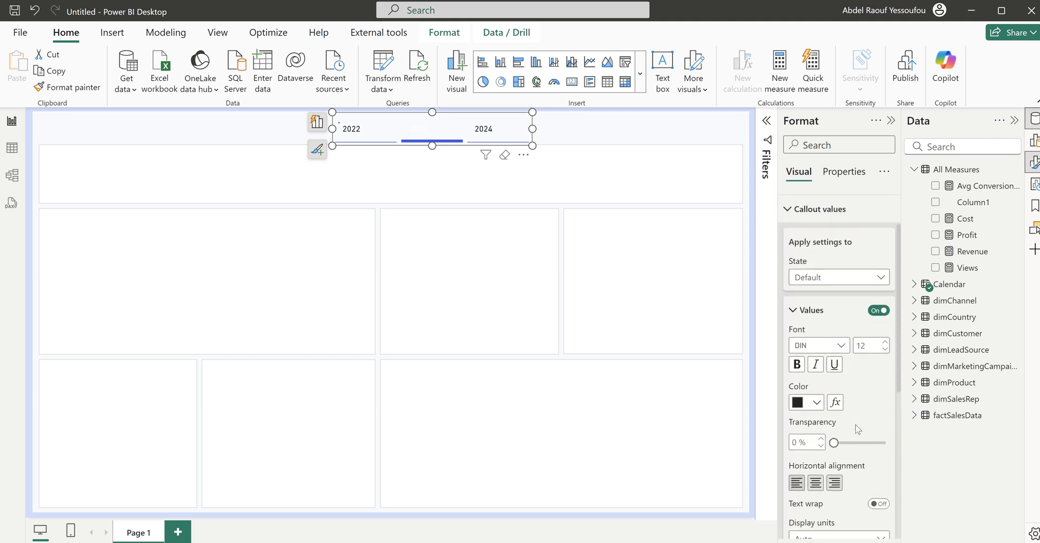
left_click(824, 276)
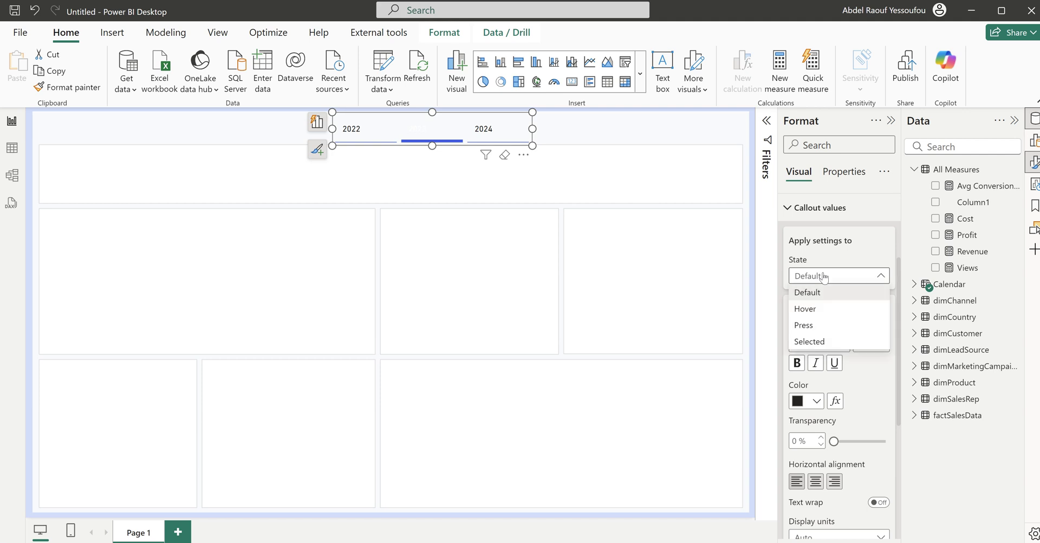
left_click(824, 342)
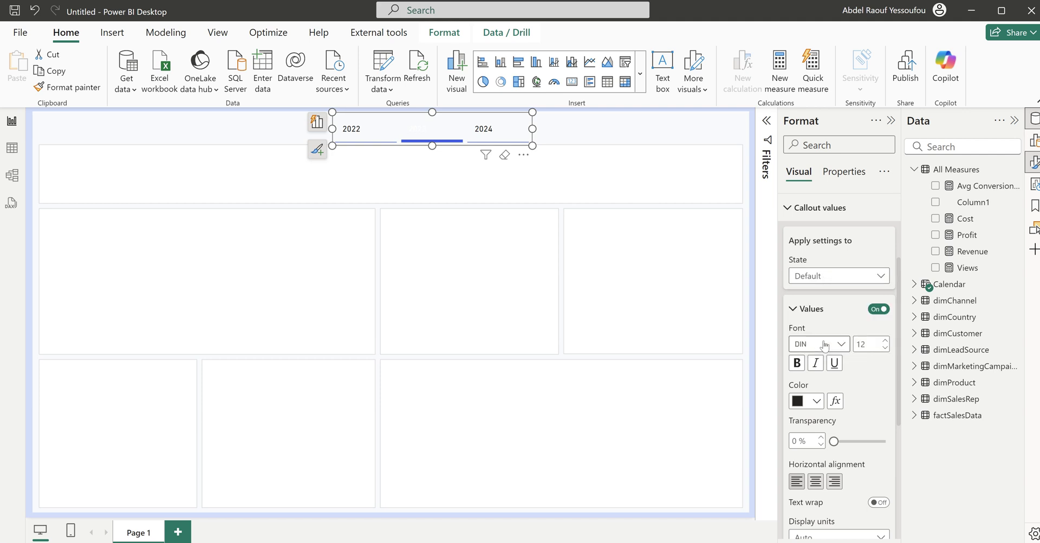
left_click(817, 402)
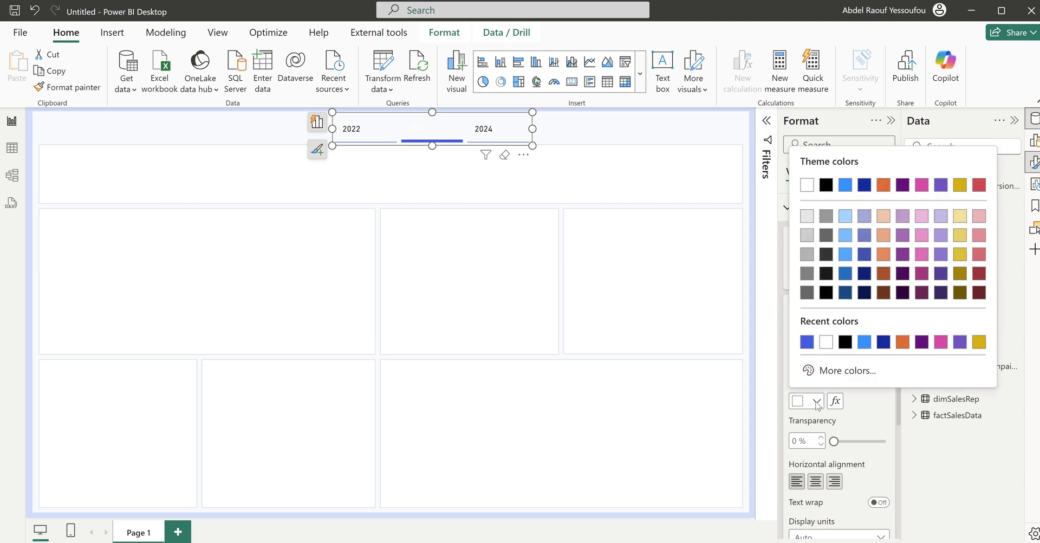
left_click(807, 341)
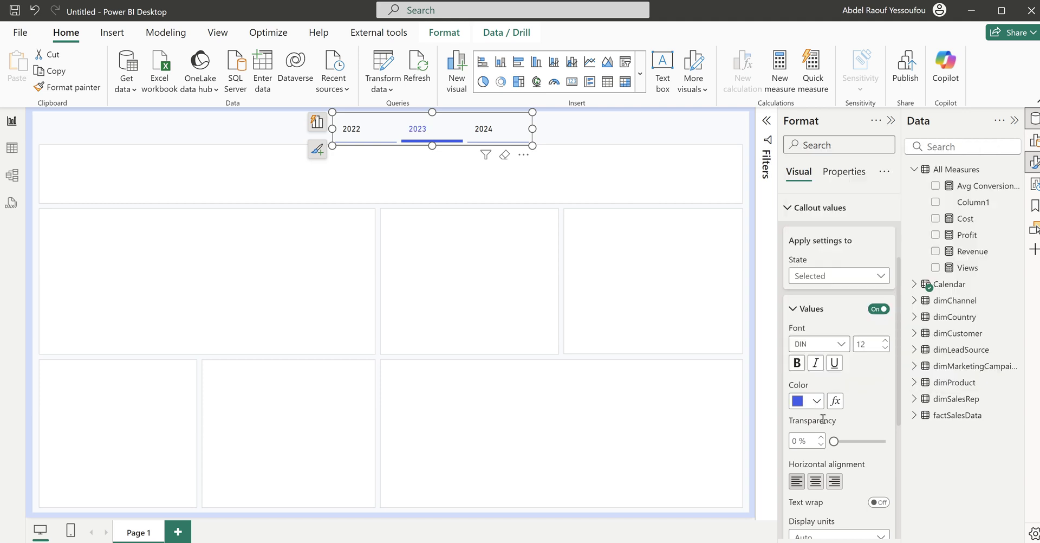
Step: Centre the slicer's callout values horizontally in the Default state
left_click(816, 276)
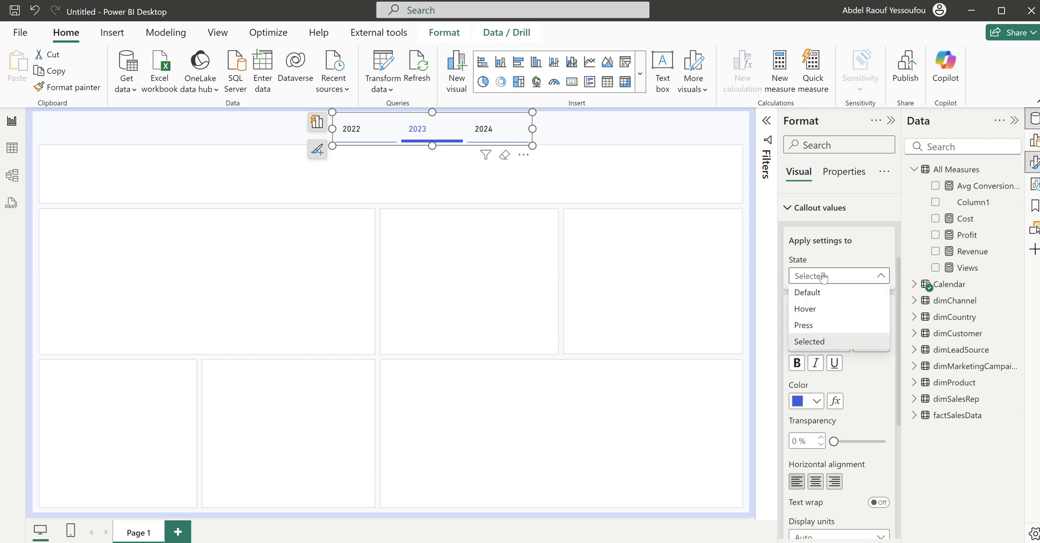
left_click(818, 293)
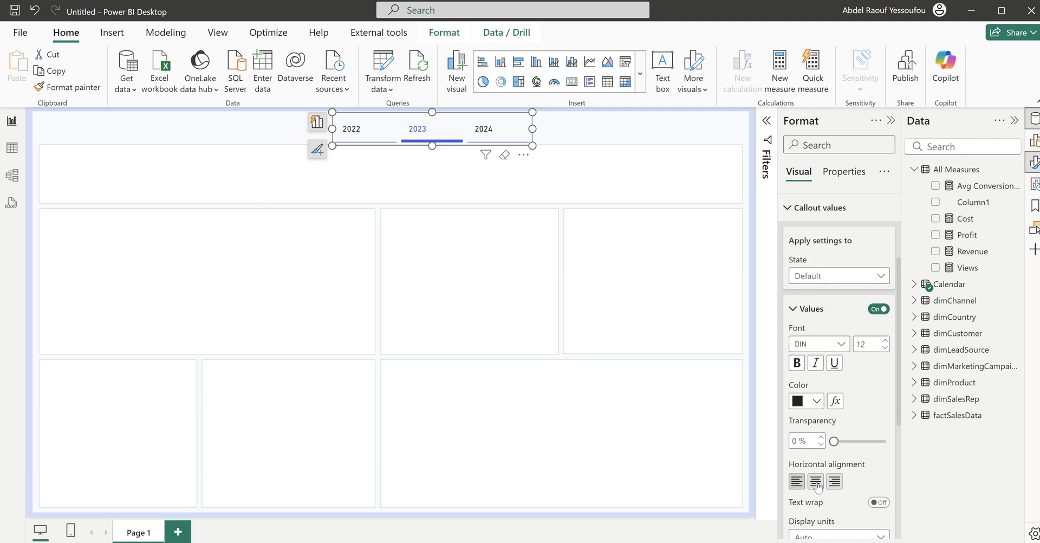
left_click(817, 484)
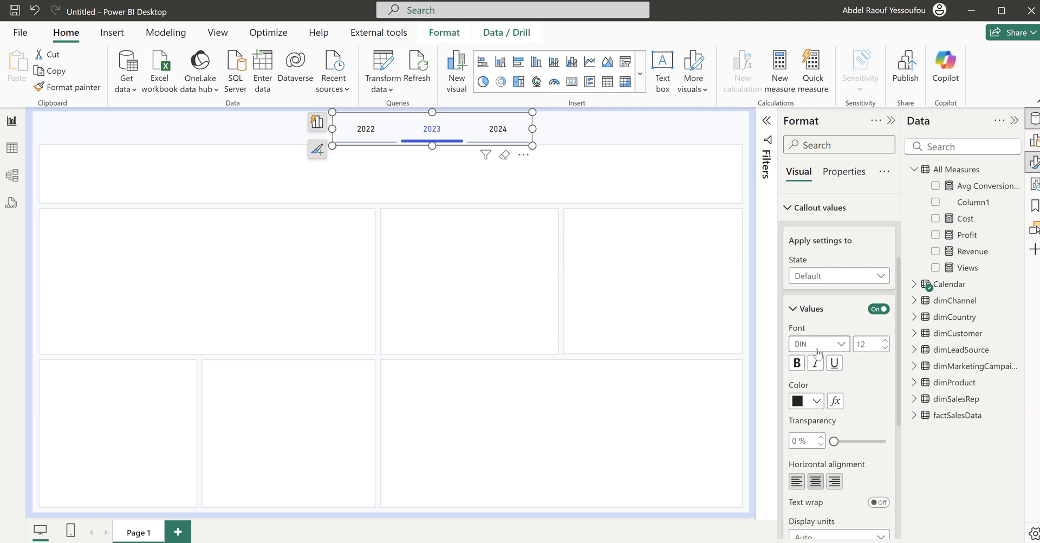
Step: Make the slicer's Selected-state callout values bold and narrow the slicer slightly from its right edge
left_click(818, 276)
key("Escape")
left_click(797, 363)
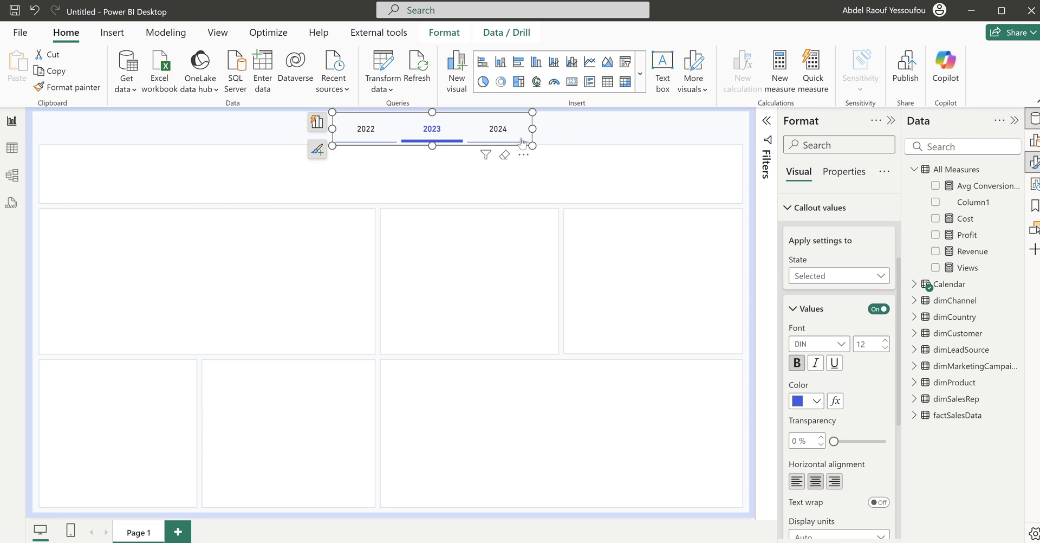
left_click_drag(532, 128, 513, 128)
left_click(534, 174)
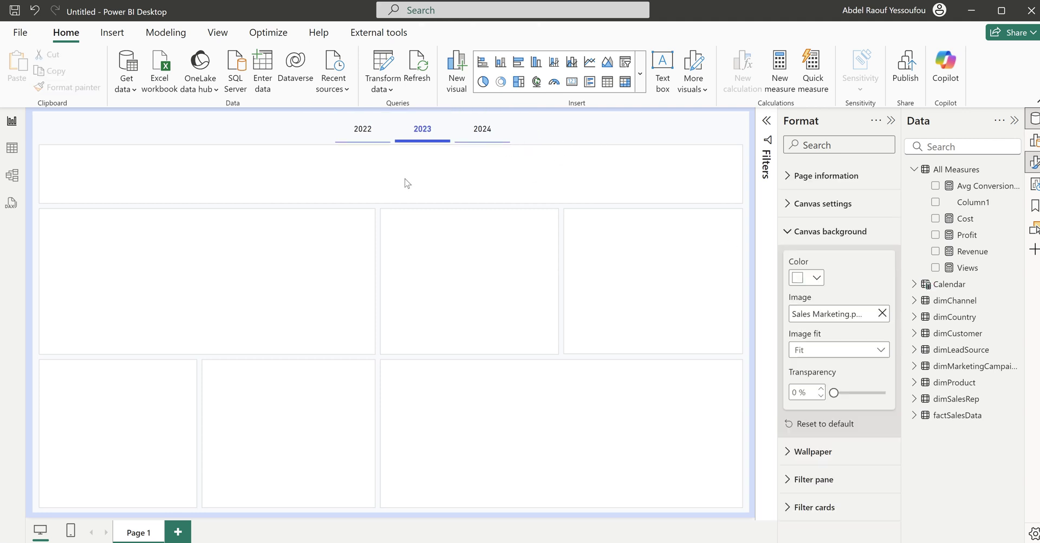
Step: Insert a new card visual showing the Revenue, Cost, Profit, Avg Conversion Rate and Views measures
left_click(640, 87)
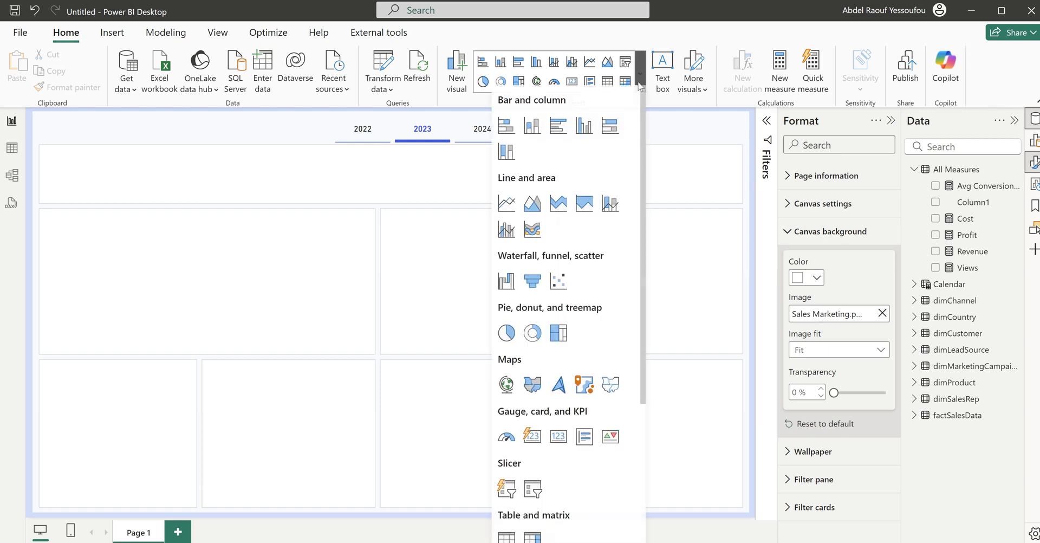
left_click(528, 447)
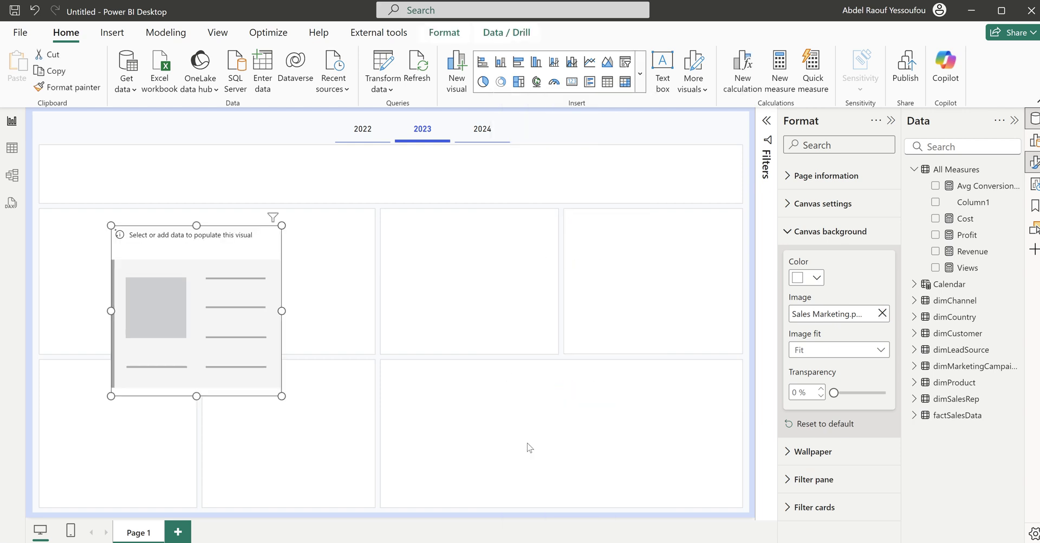
left_click(936, 251)
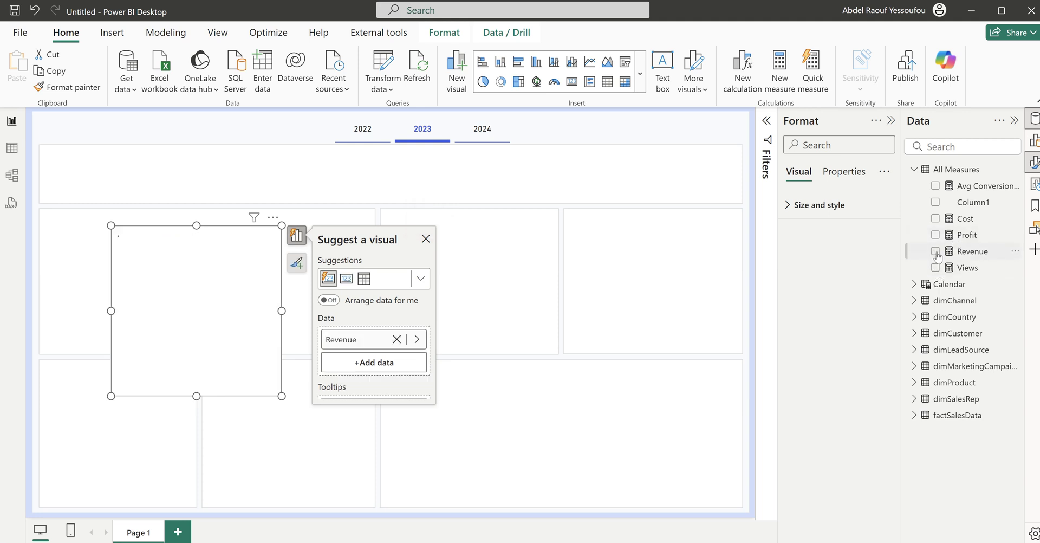
left_click(936, 219)
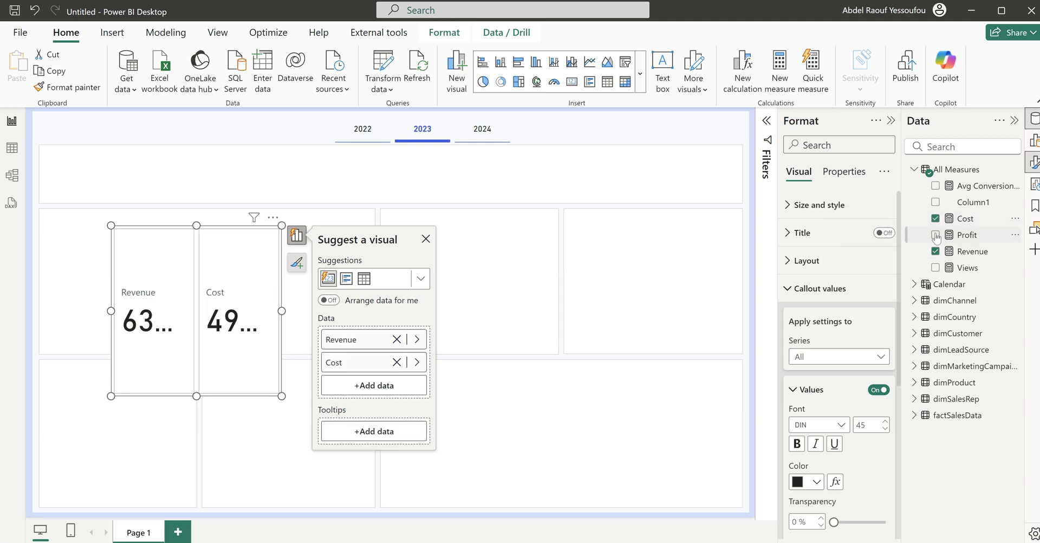
left_click(935, 235)
left_click(936, 186)
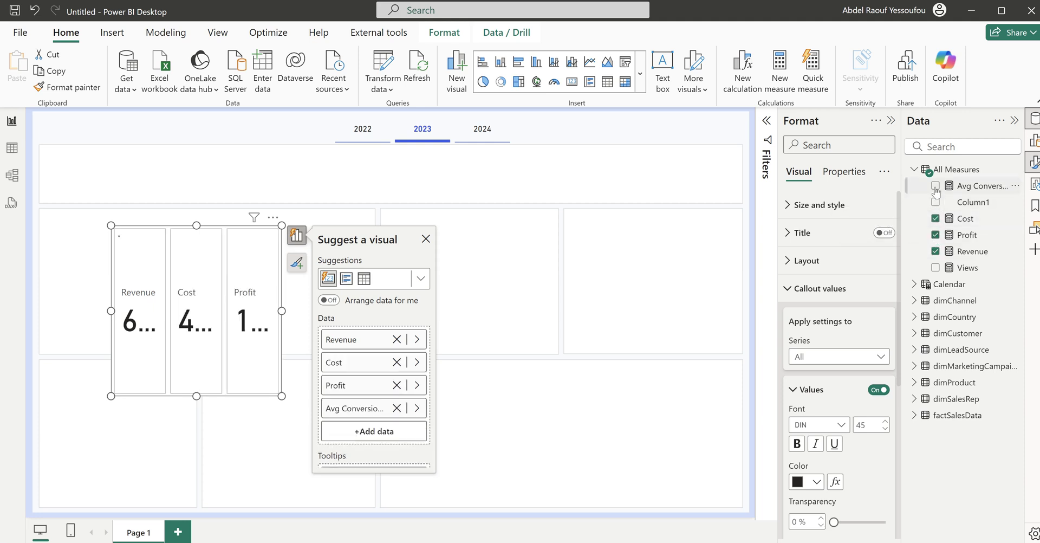
left_click(936, 267)
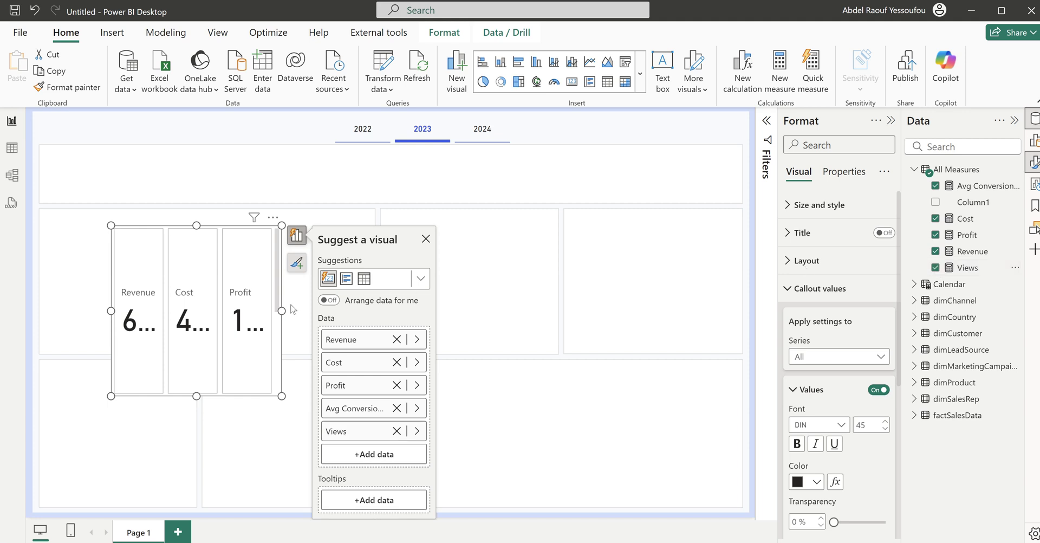
Step: Widen the card visual across most of the canvas and look through its measure cards
left_click_drag(282, 310, 677, 325)
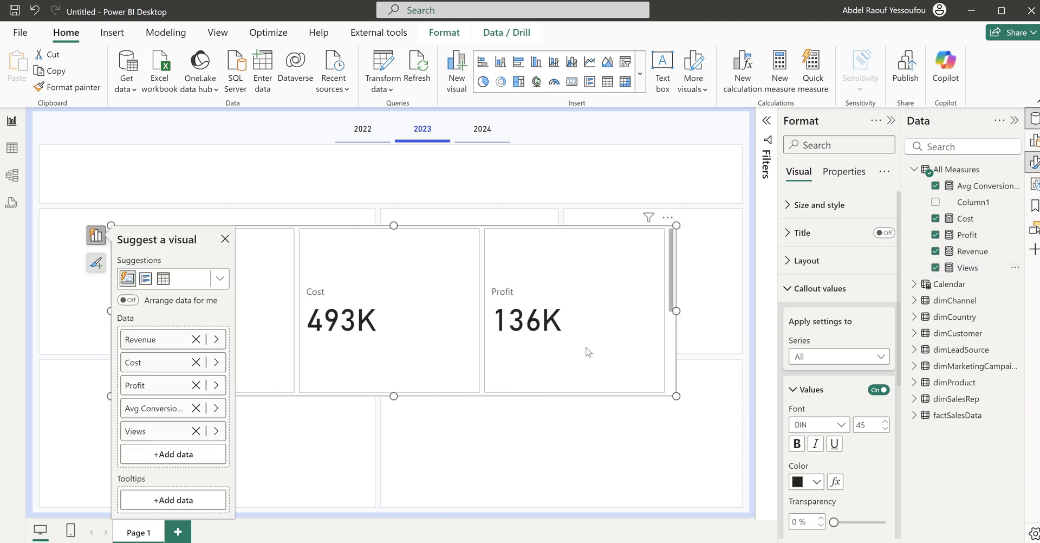
scroll(608, 345, "down", 3)
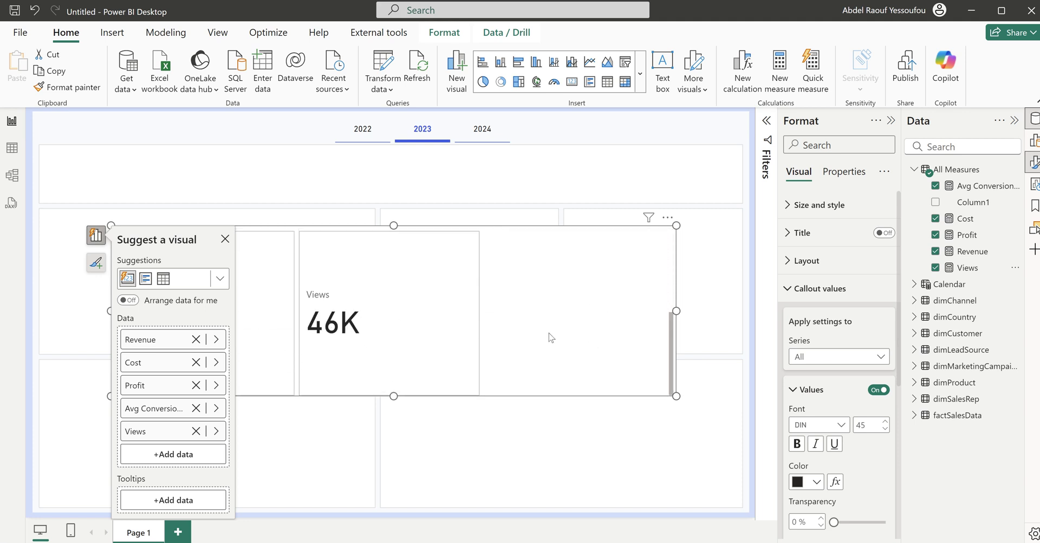
scroll(551, 338, "up", 3)
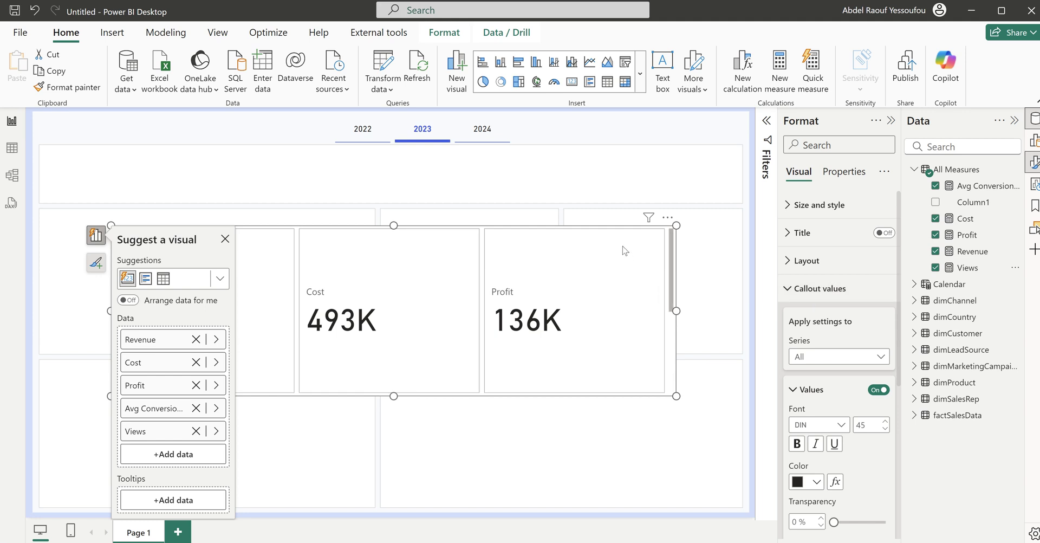
Step: Set the card visual's layout to show a maximum of 5 cards in its single row
left_click(834, 289)
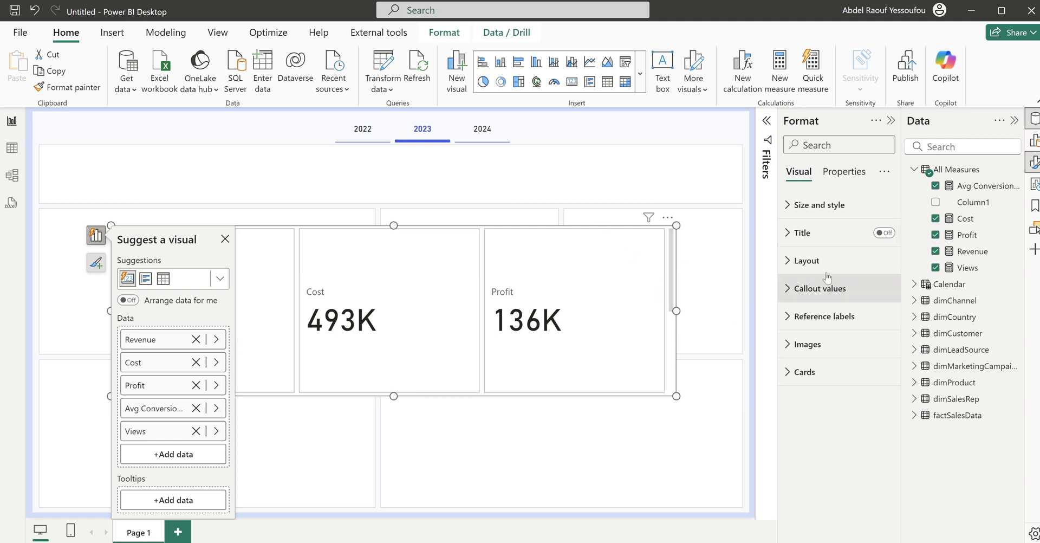
left_click(813, 268)
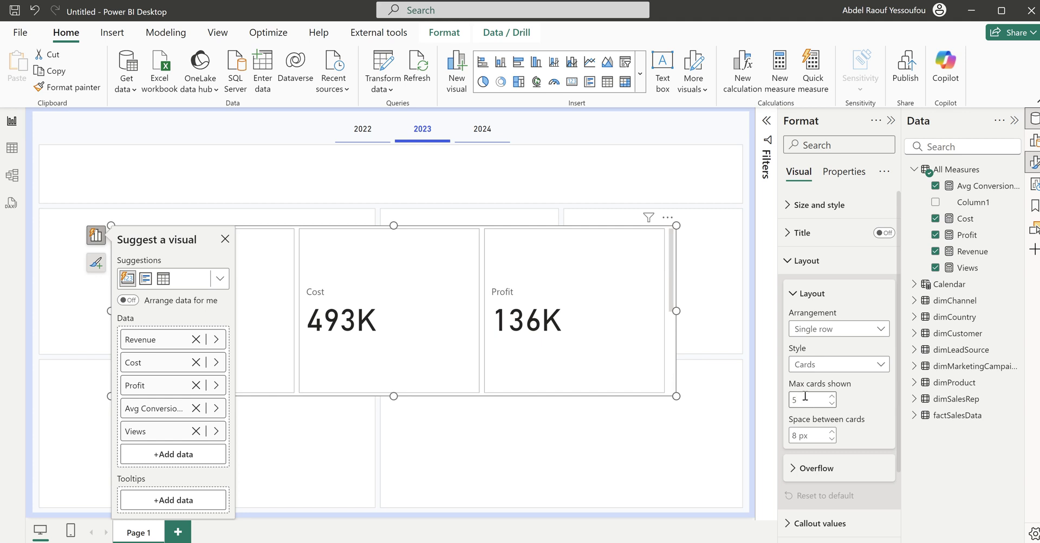
left_click(805, 399)
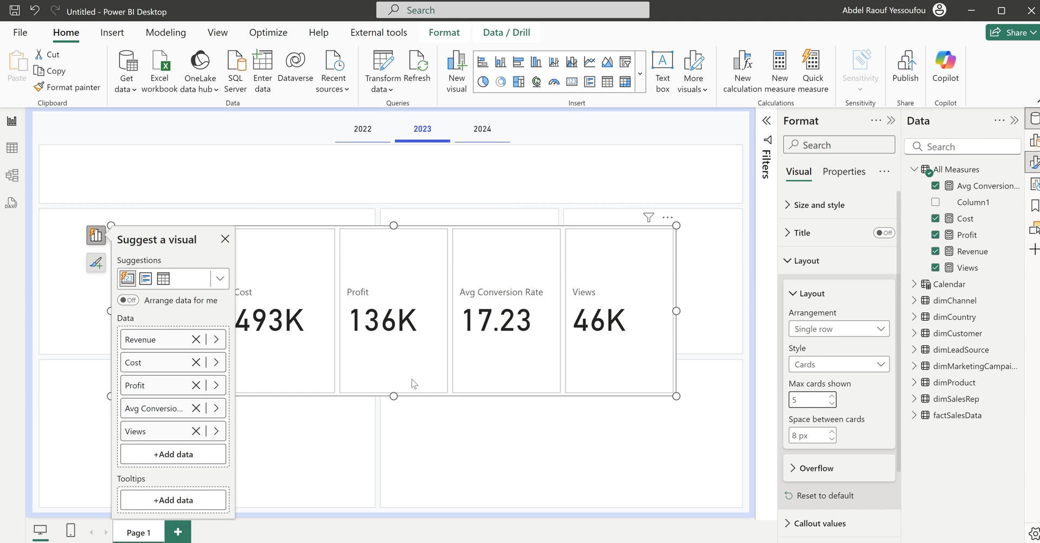
Step: Move the card visual to the upper-left corner of the background's wide first card, directly below the header band
left_click_drag(397, 388, 325, 314)
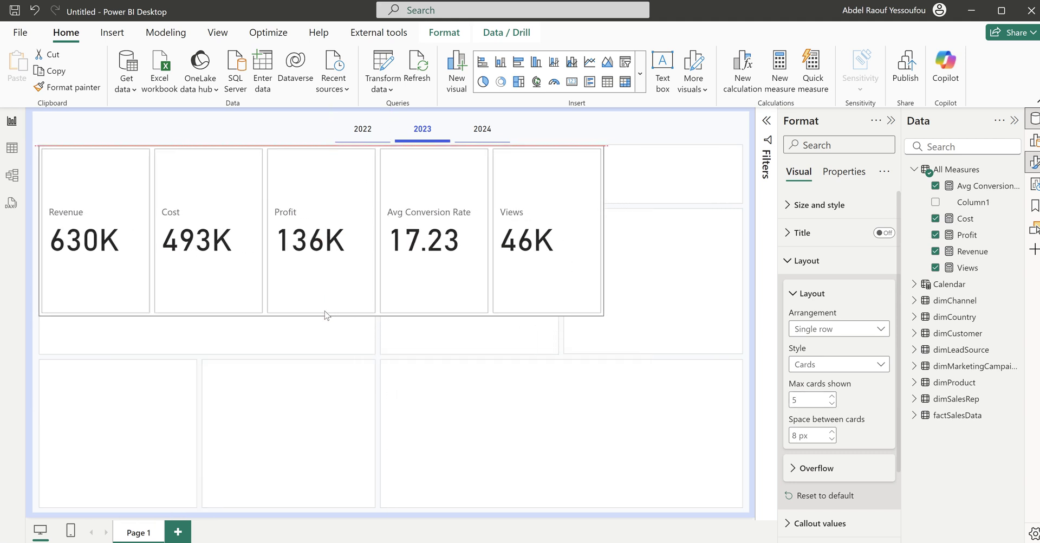
left_click(605, 238)
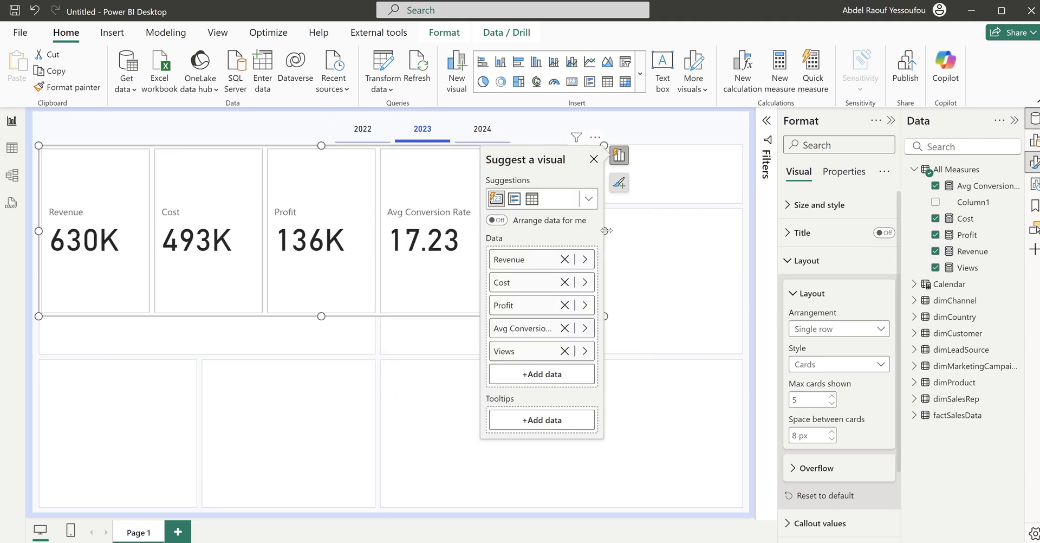
Step: Widen the card visual to about 1226 across the background's first row and set the font size of all callout values to 25
left_click_drag(606, 230, 744, 223)
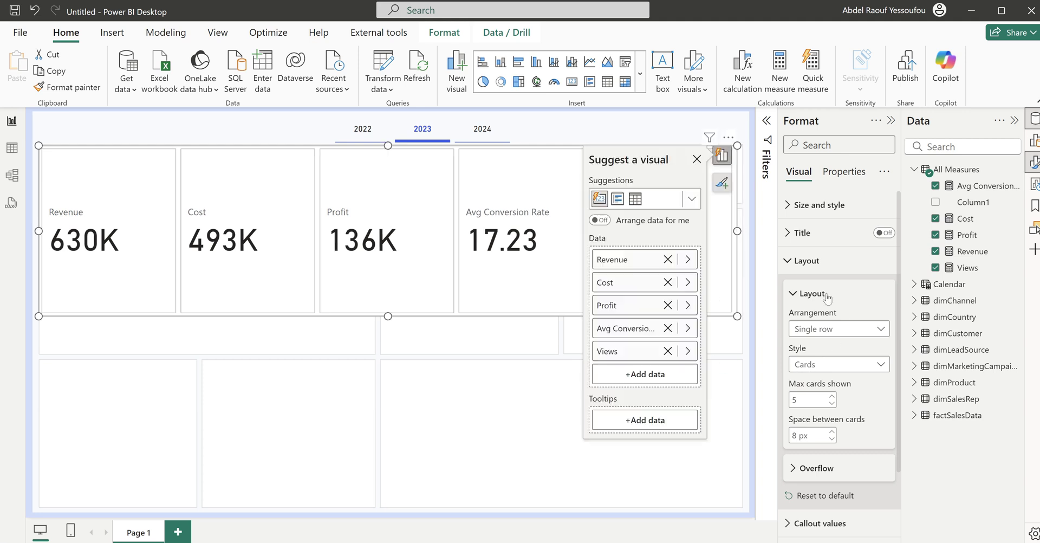
left_click(796, 263)
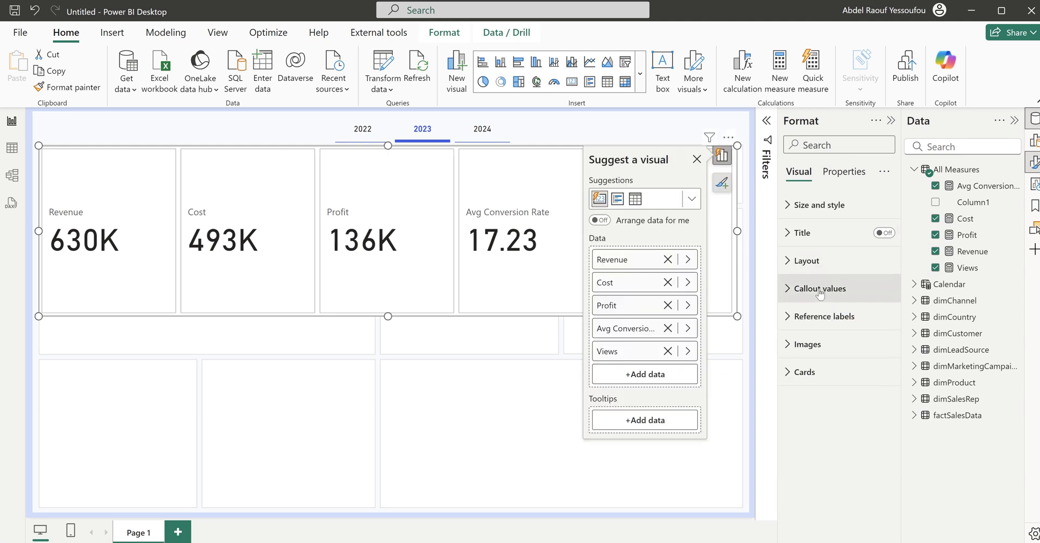
left_click(820, 290)
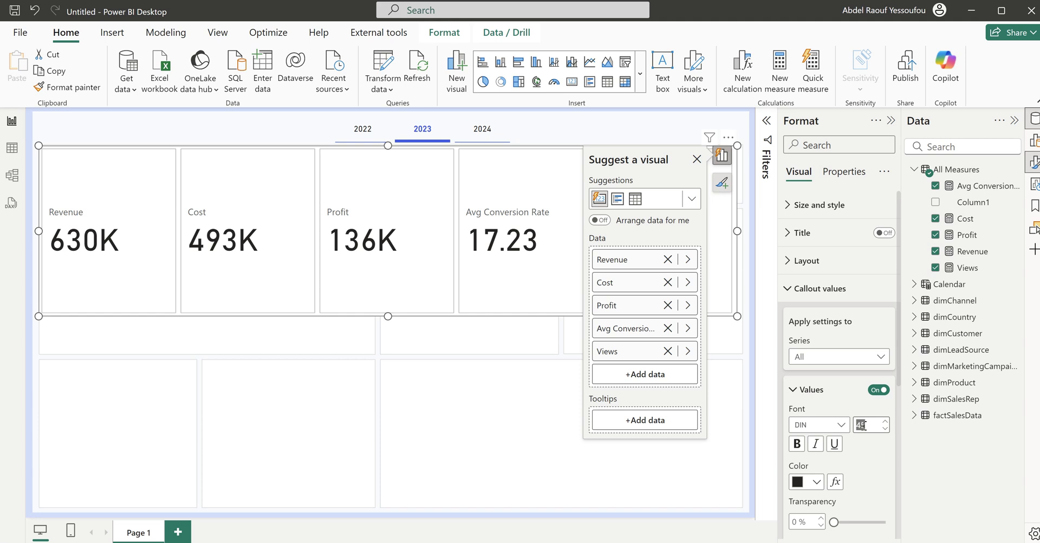
key("Return")
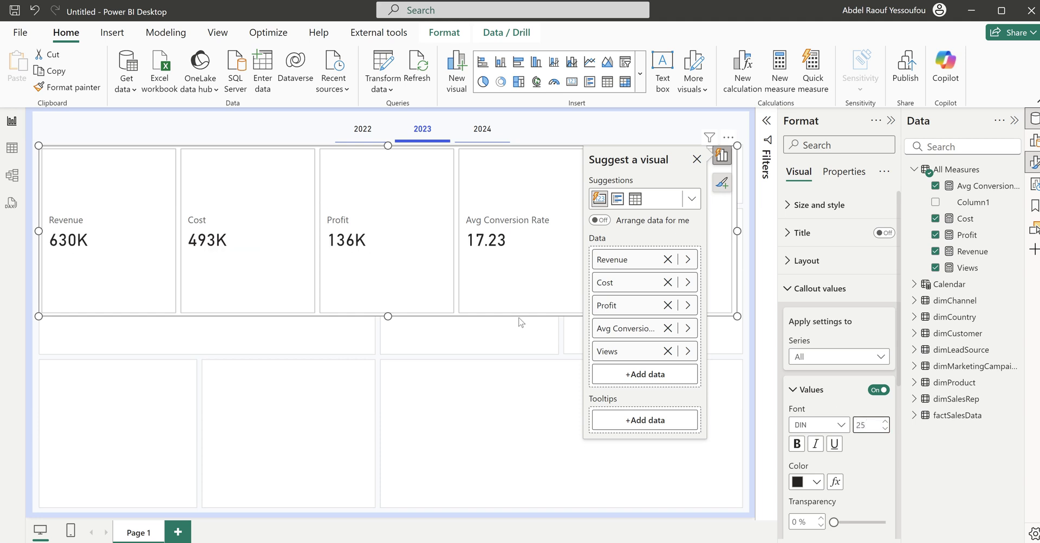
Step: Shorten the card visual to a height of about 104 to fit the background's first row and open its size and style settings
left_click_drag(389, 315, 423, 206)
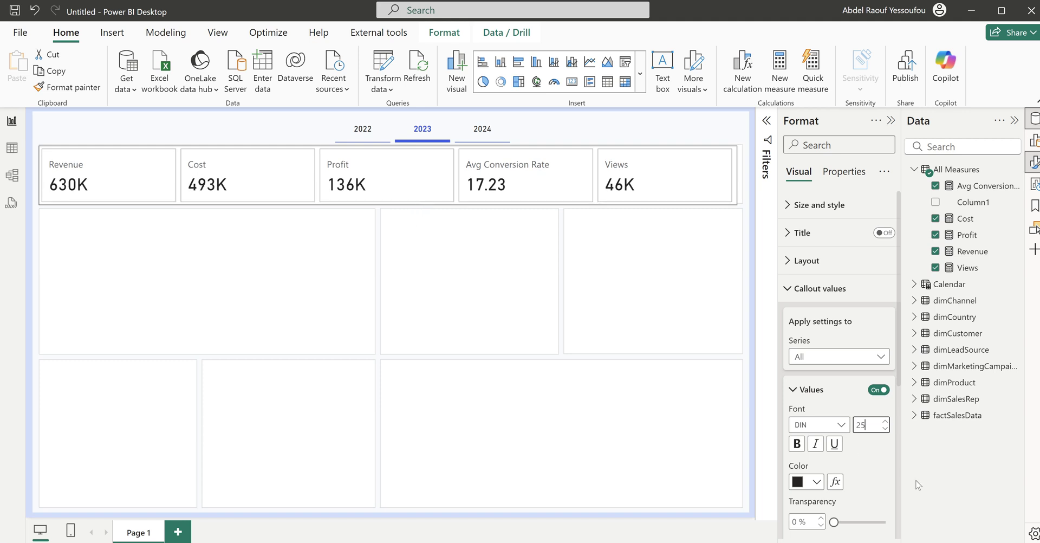
left_click(812, 289)
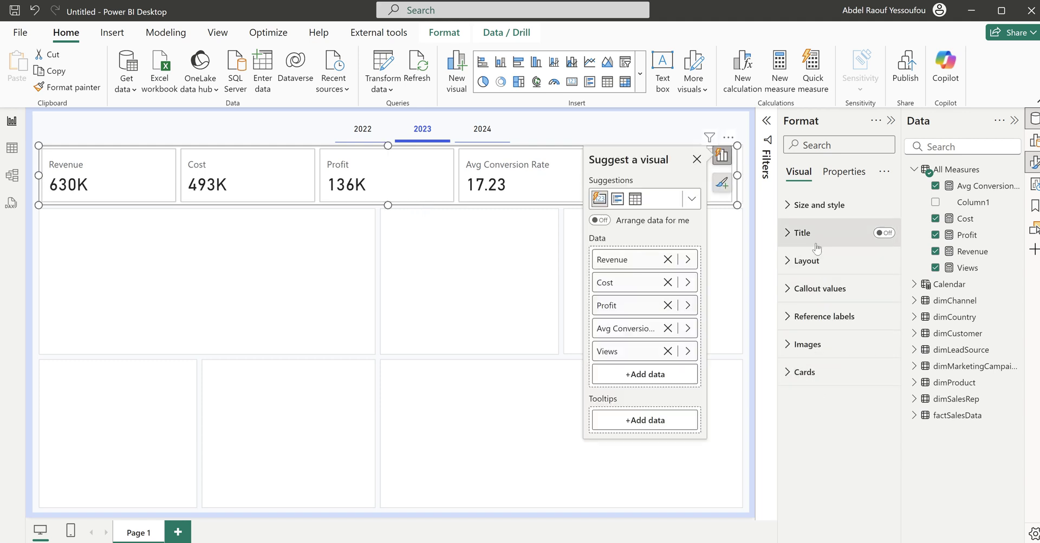
left_click(818, 205)
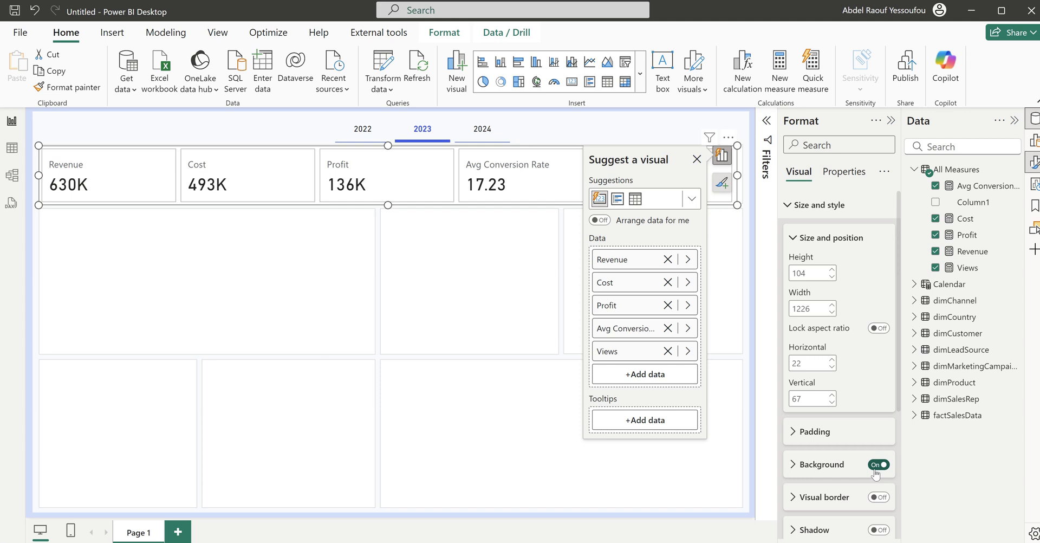
Step: Turn off the border and background for all cards in the KPI card visual
left_click(820, 206)
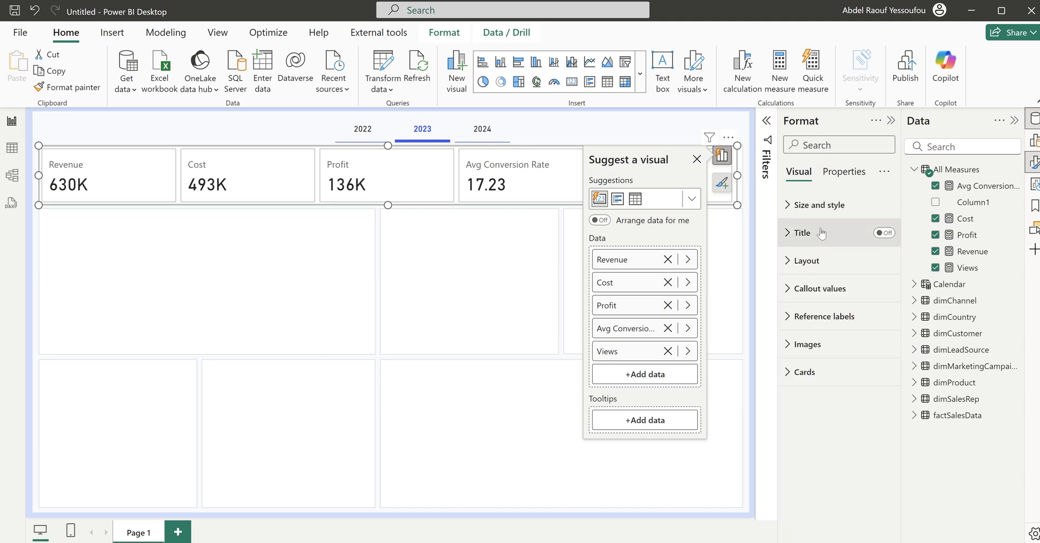
left_click(809, 374)
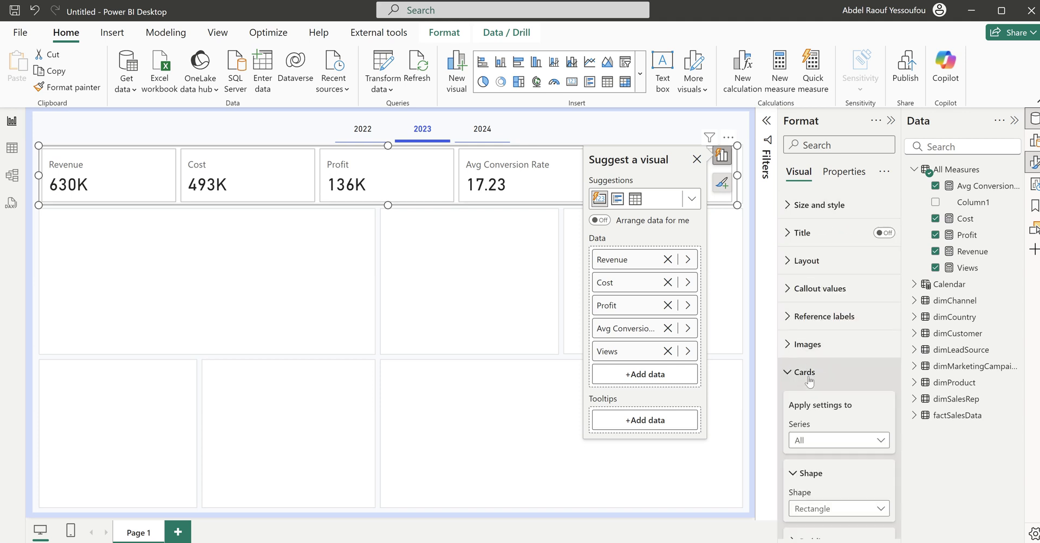
scroll(851, 455, "down", 5)
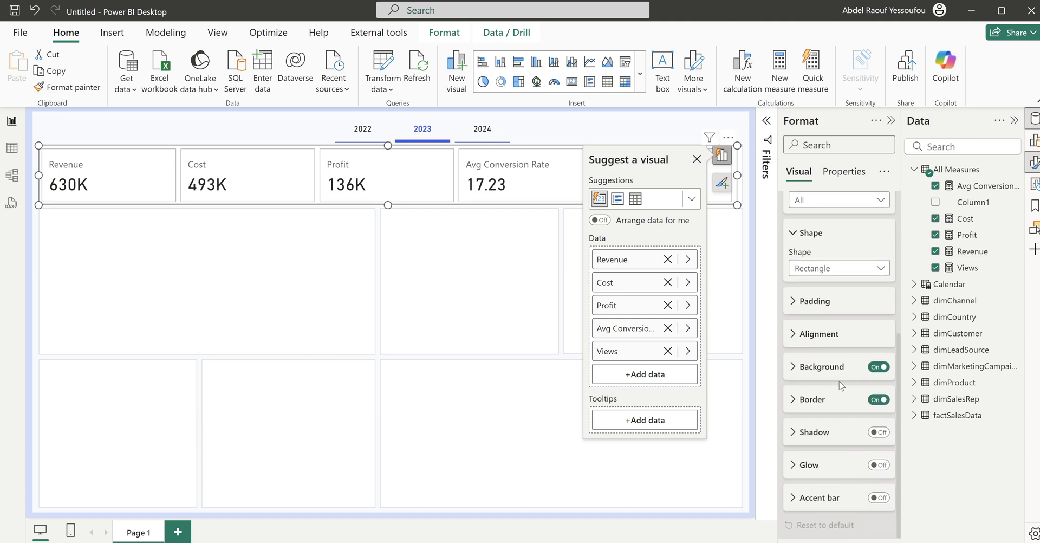
left_click(877, 401)
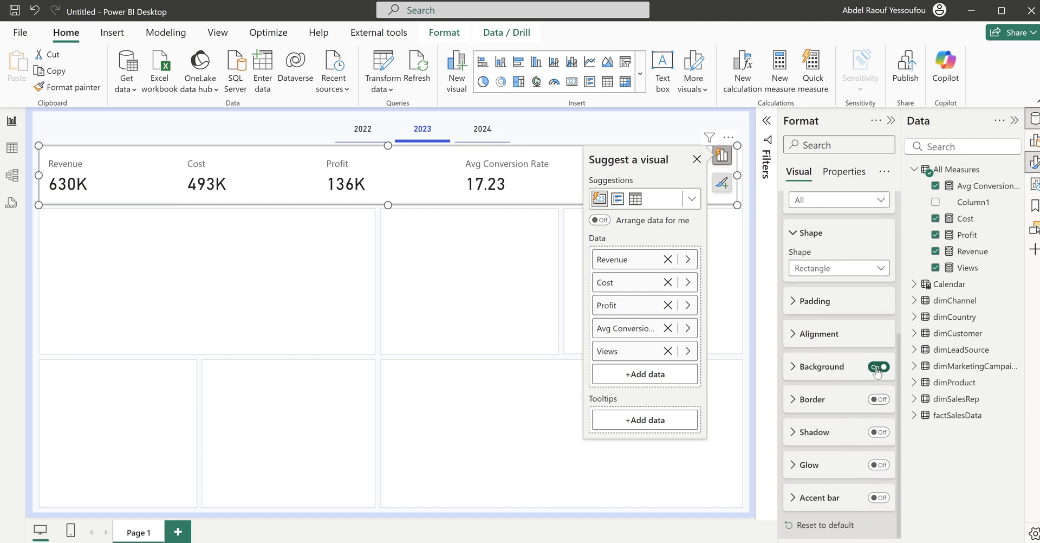
left_click(876, 368)
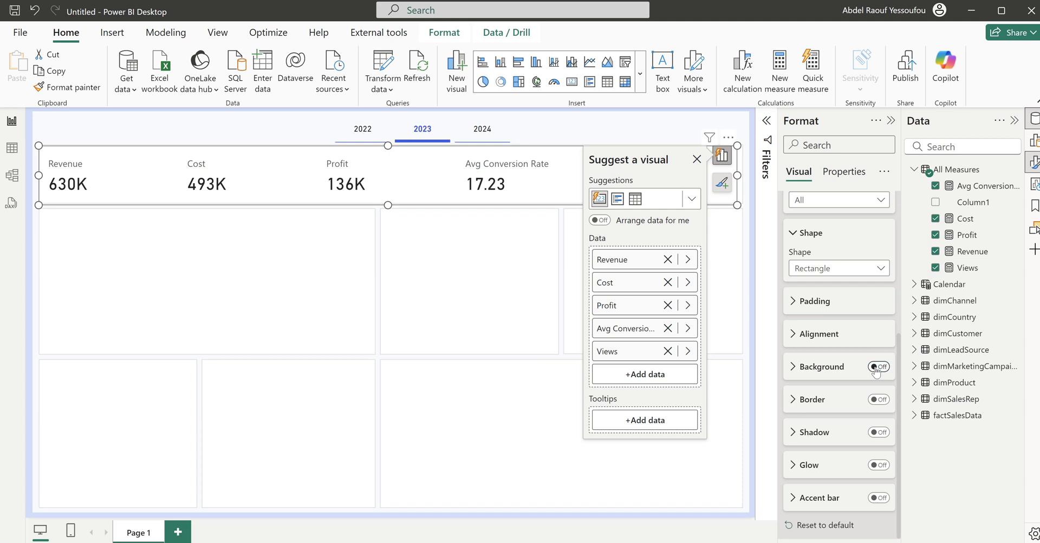
Step: Turn on the accent bar for all cards, with a light gray color and a width of 1 px
left_click(881, 501)
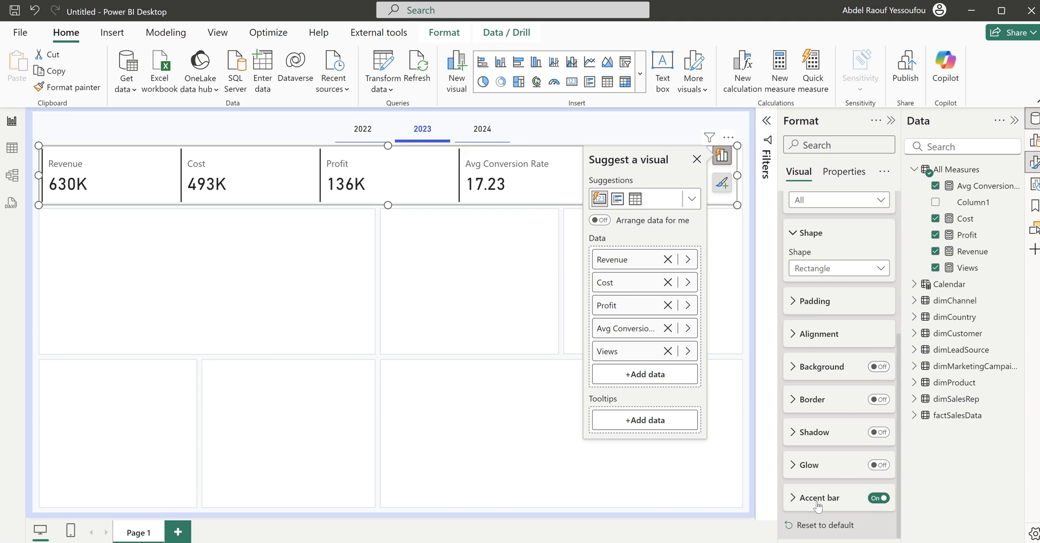
left_click(818, 498)
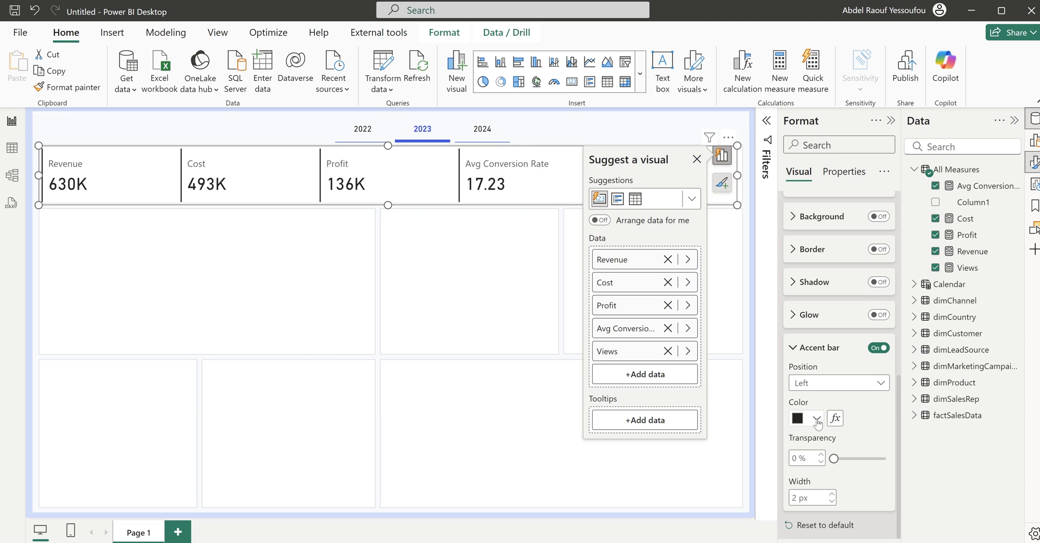
left_click(816, 419)
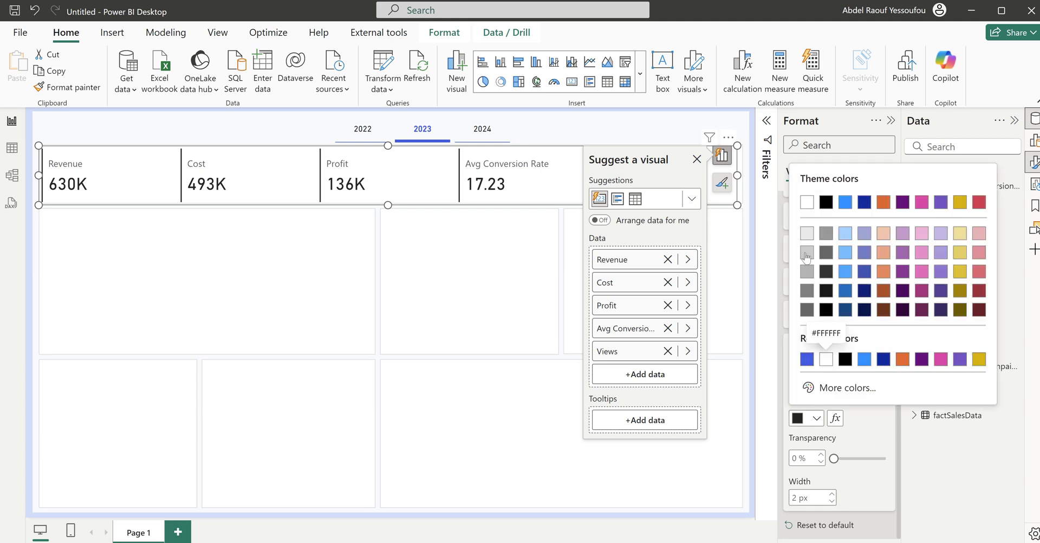
left_click(806, 233)
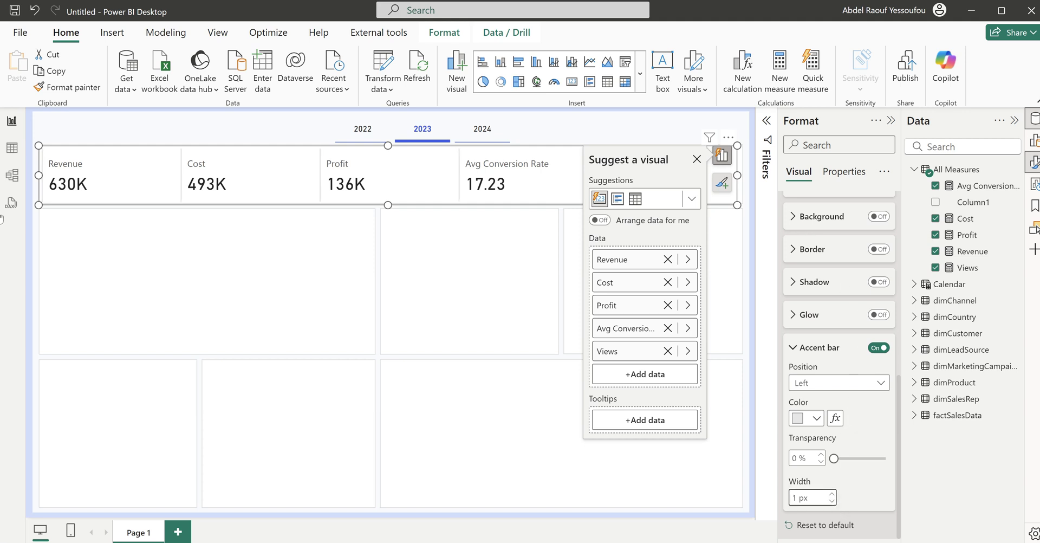
left_click(113, 115)
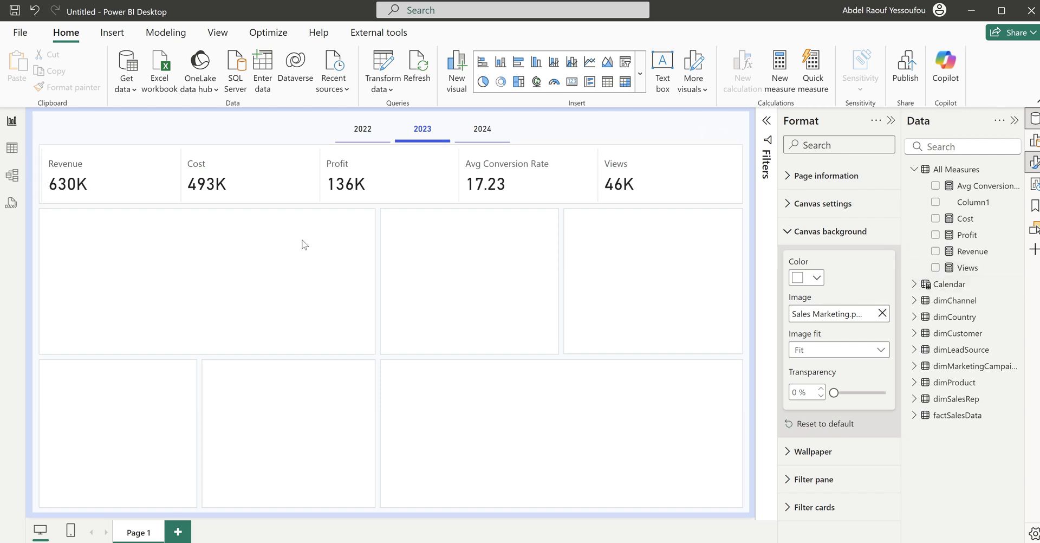
Step: Turn off the accent bar for the Revenue card only, leaving separators just between the cards
left_click(311, 204)
scroll(829, 325, "down", 4)
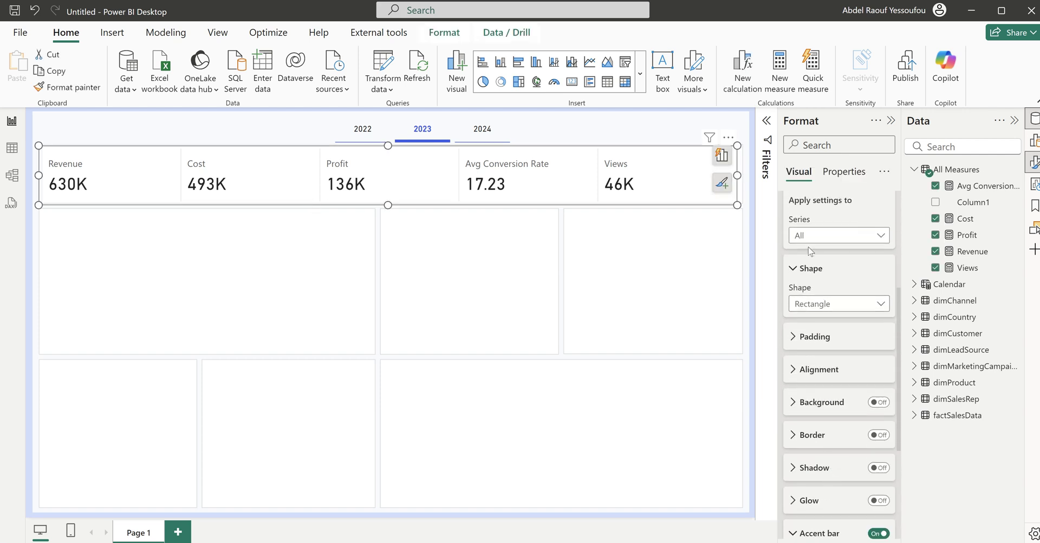
left_click(824, 238)
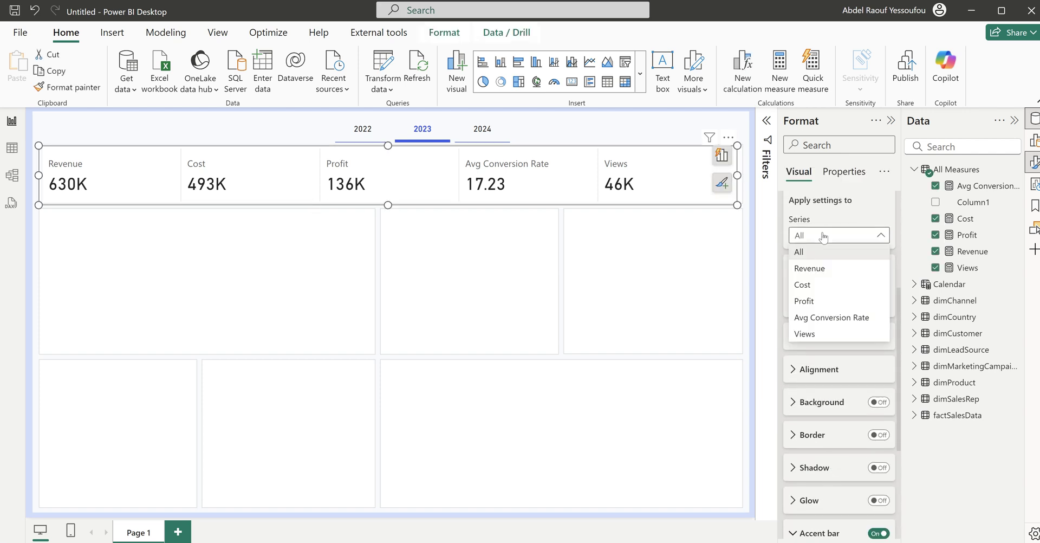
left_click(820, 271)
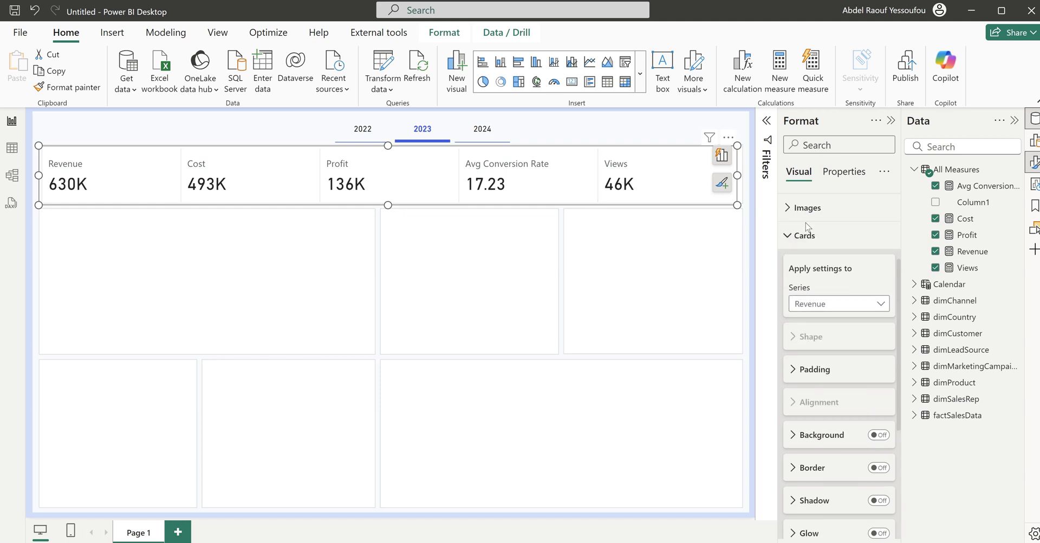
scroll(848, 435, "down", 5)
left_click(878, 348)
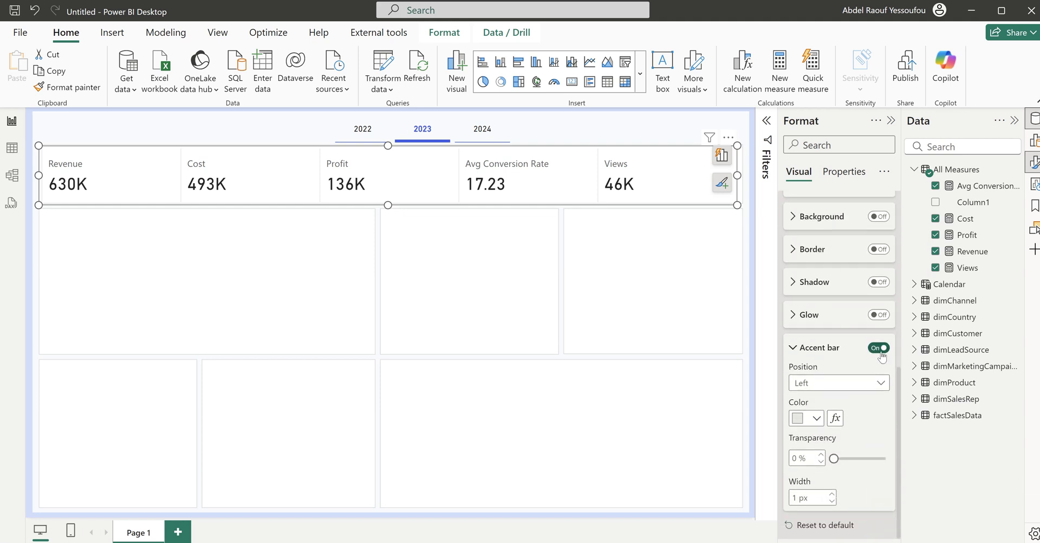
left_click(878, 348)
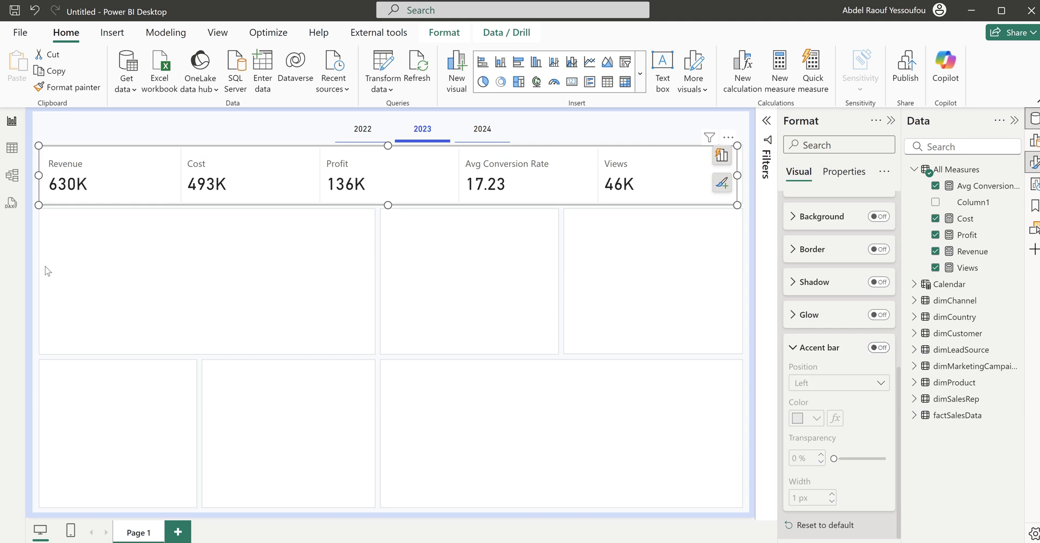
left_click(40, 183)
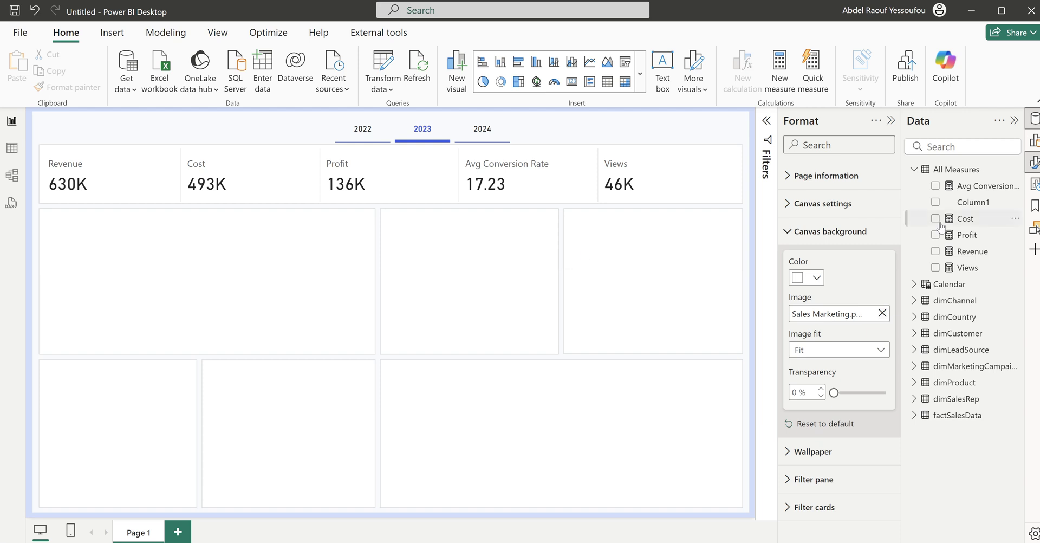
Step: Format the Revenue measure as dollar currency with 0 decimal places
left_click(973, 252)
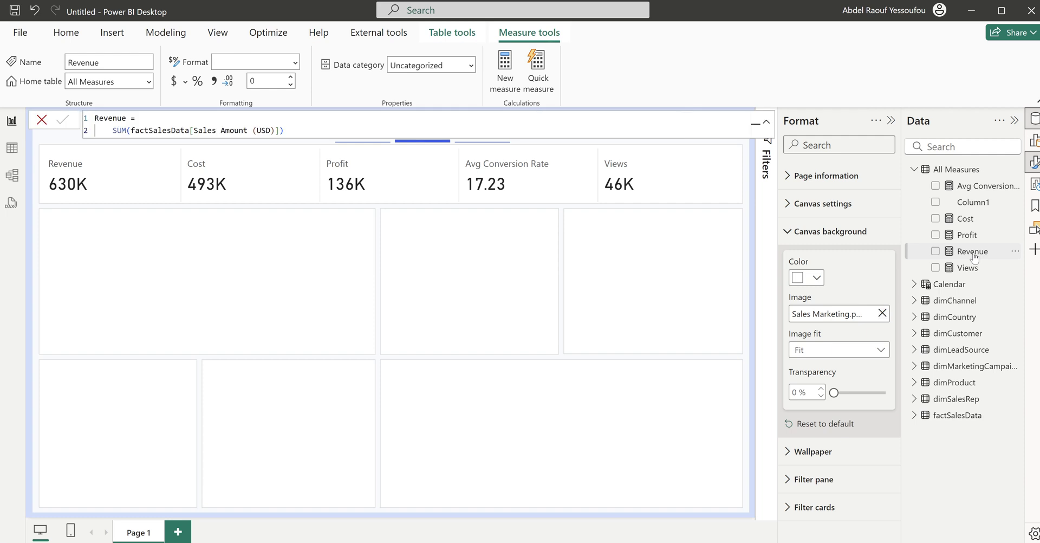
left_click(174, 83)
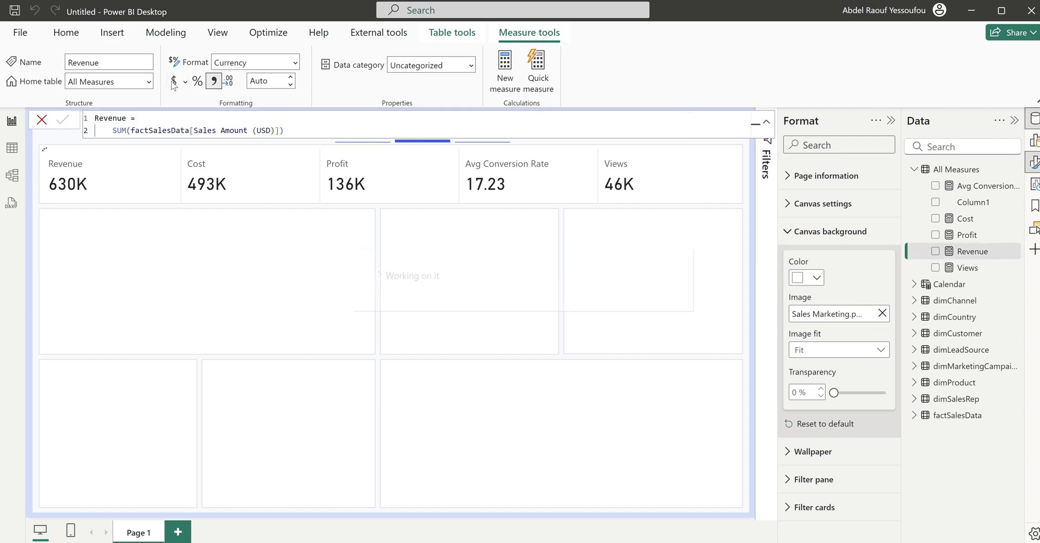
left_click(269, 82)
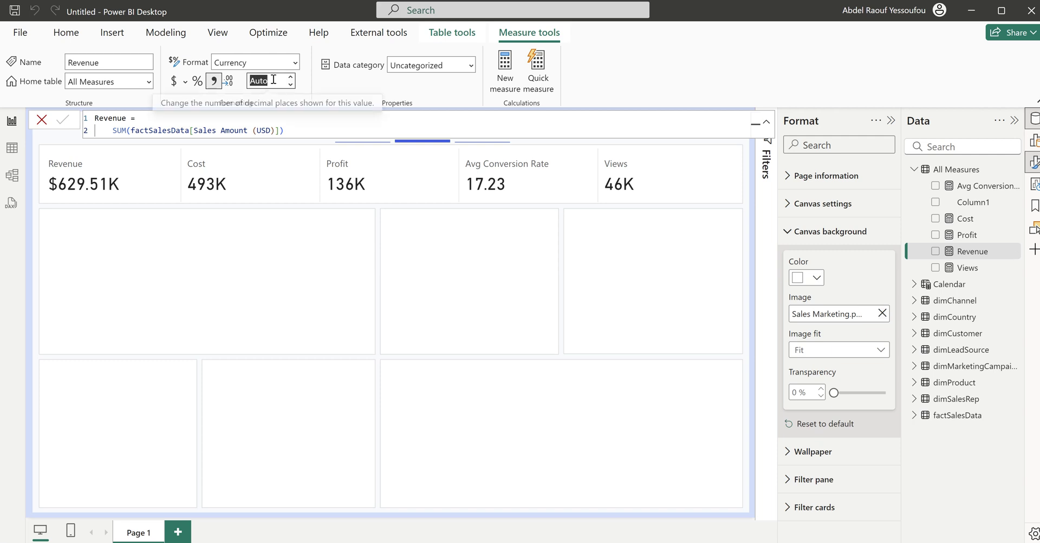
type("0")
key("Return")
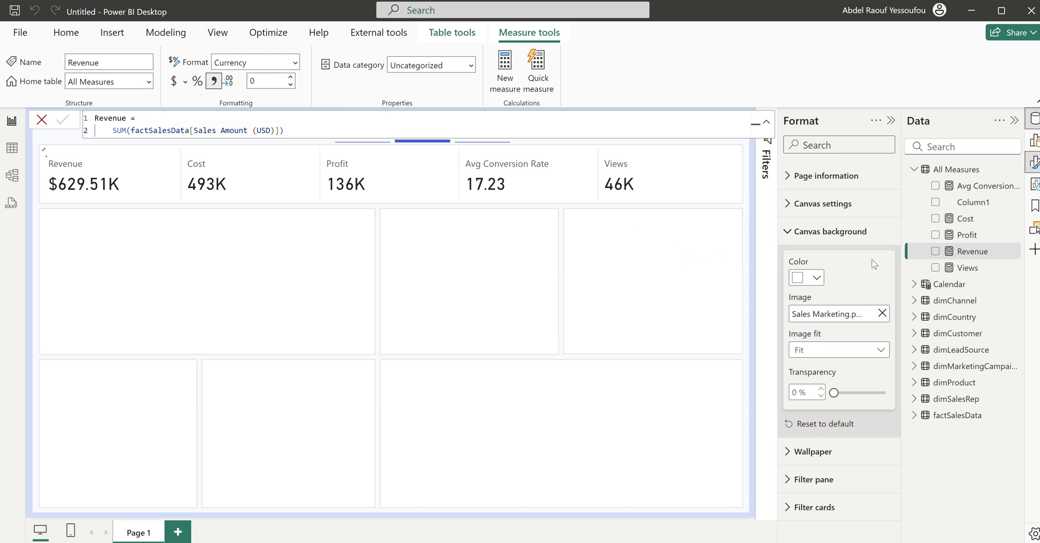
Step: Format the Cost measure as dollar currency with 0 decimal places
left_click(966, 218)
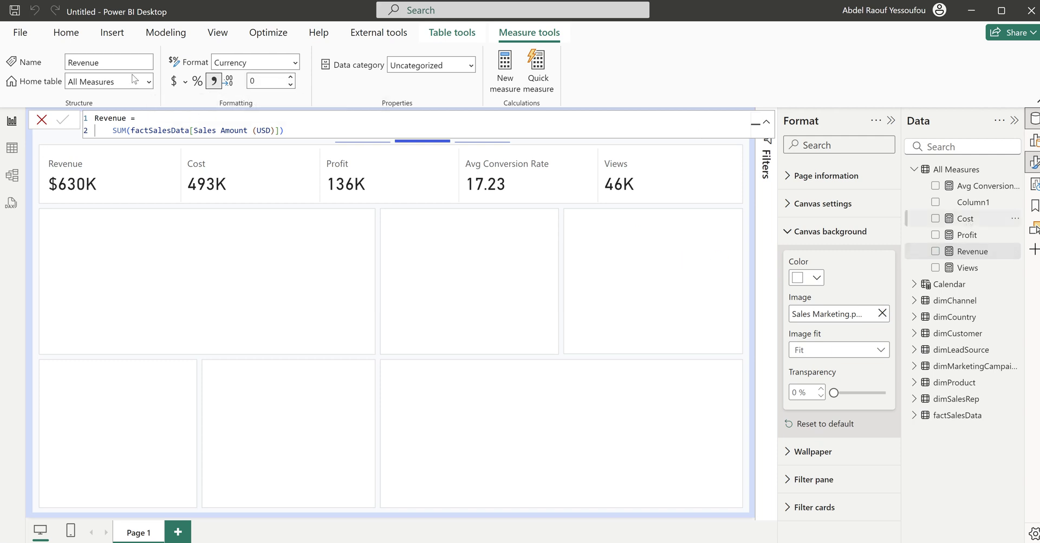
double_click(266, 81)
left_click(266, 81)
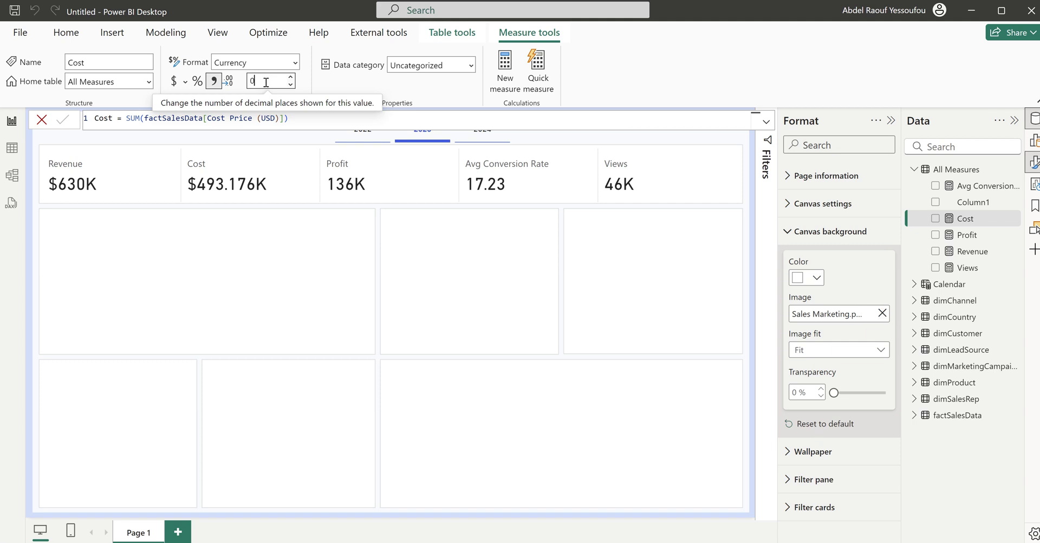
type("0")
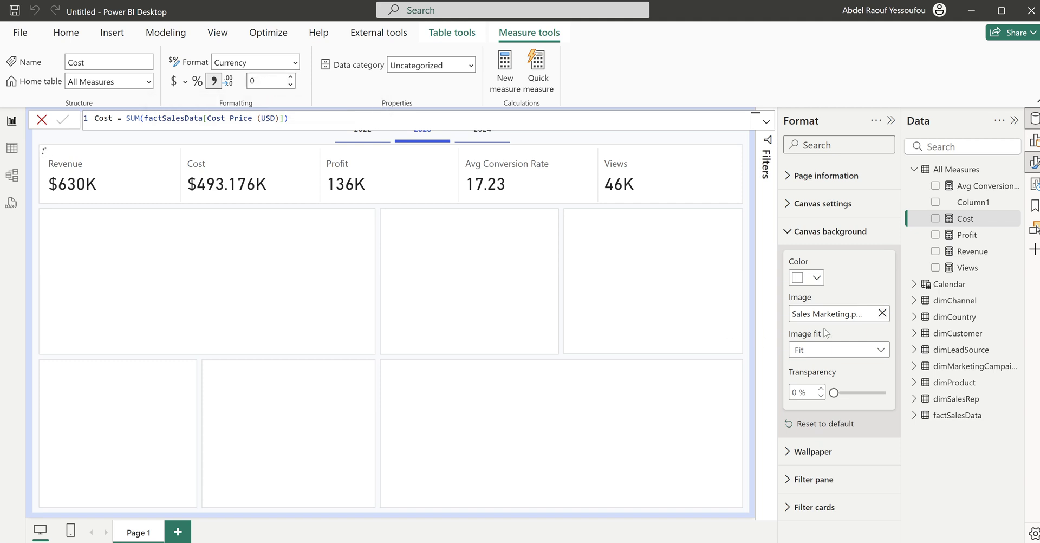
key("Return")
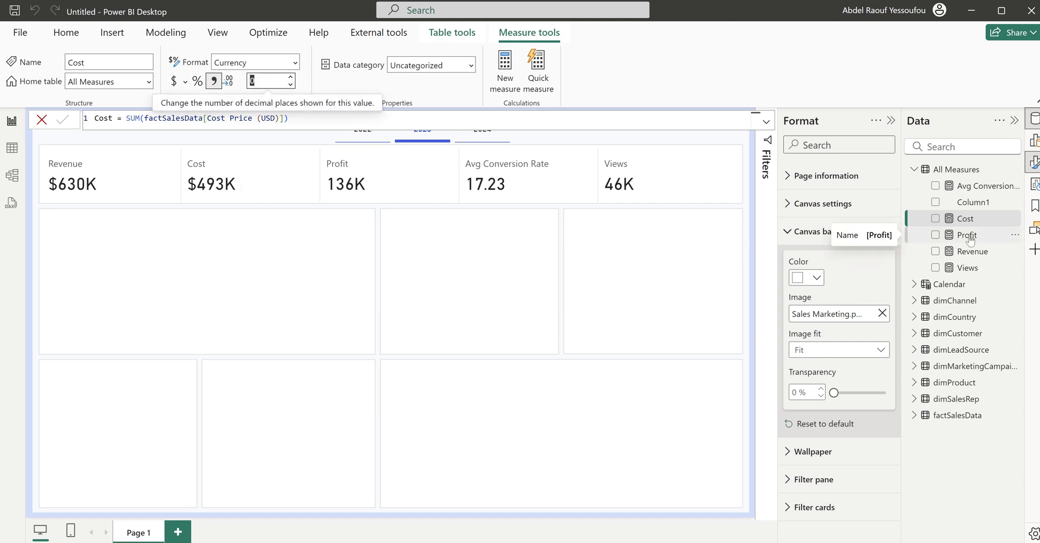
Step: Format the Profit measure as dollar currency with 0 decimal places
left_click(967, 236)
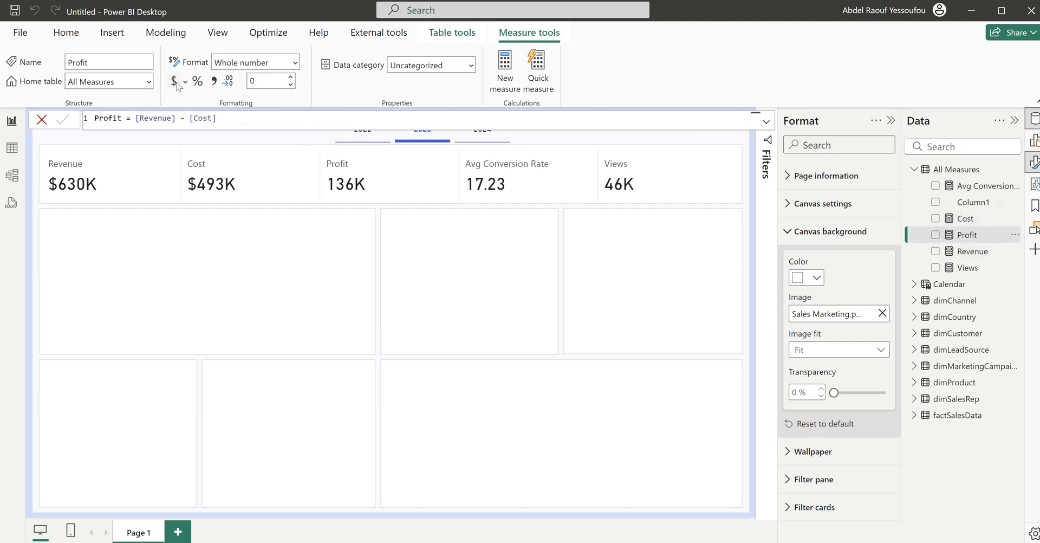
left_click(272, 81)
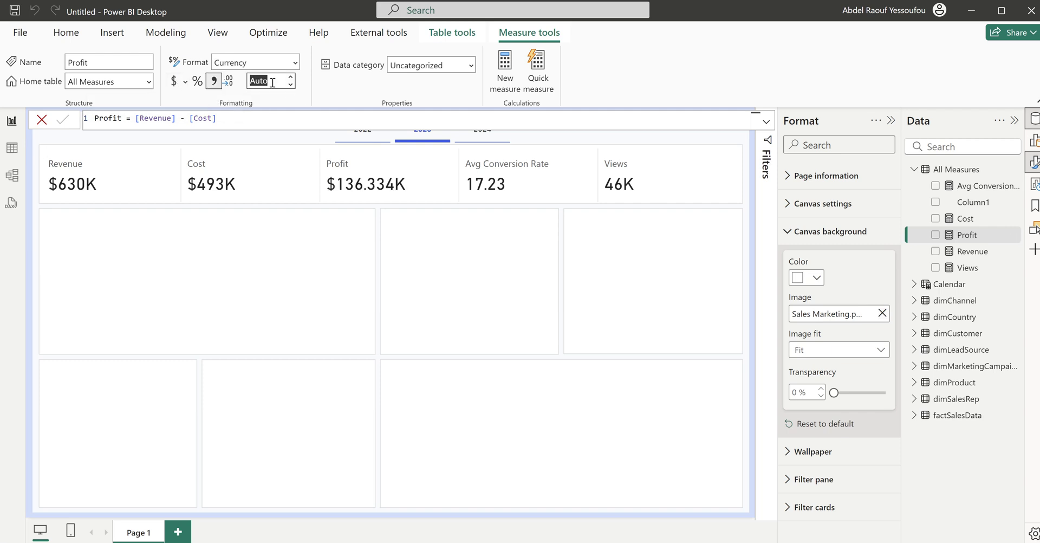
type("0")
key("Return")
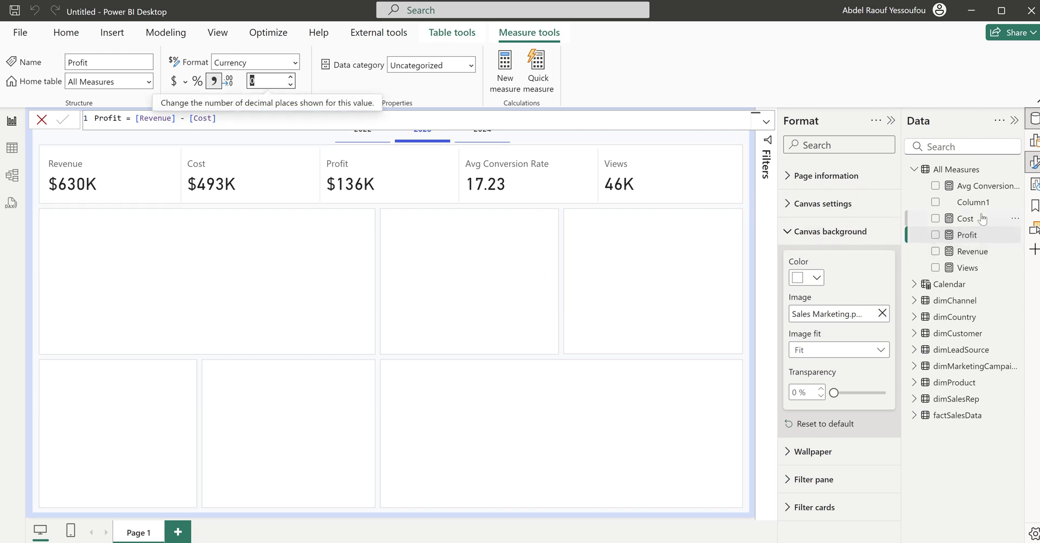
Step: Set the Avg Conversion Rate measure to 0 decimal places
left_click(976, 187)
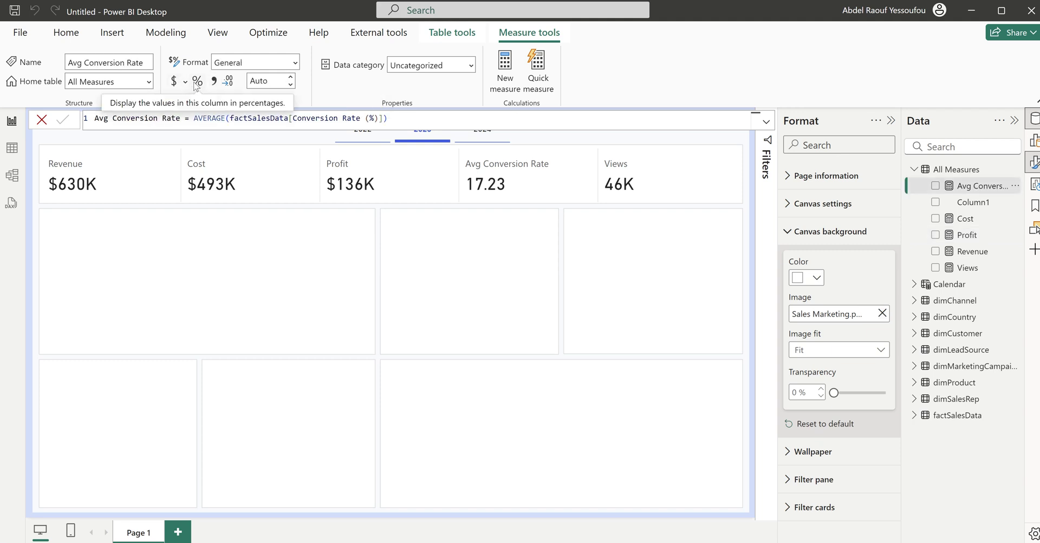
double_click(276, 79)
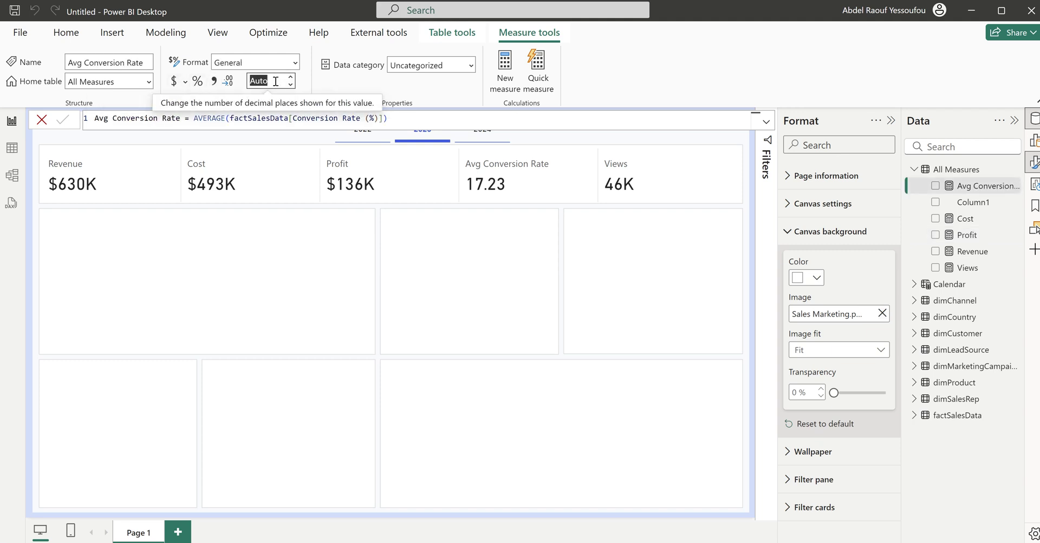
left_click(276, 81)
key("BackSpace")
key("BackSpace")
key("BackSpace")
key("BackSpace")
type("0")
key("Return")
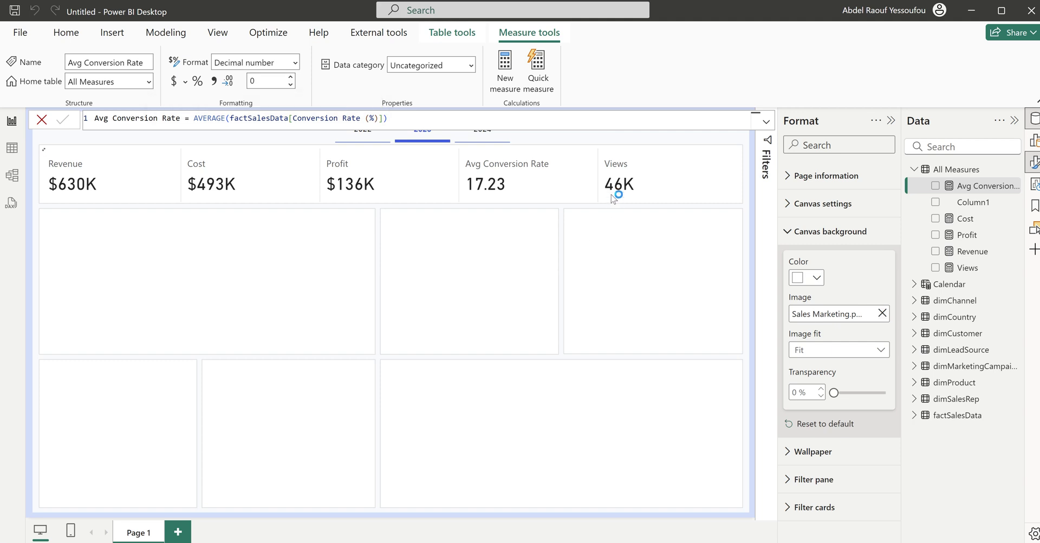
Step: Widen the KPI card visual slightly so its right edge meets the edge of the background frame
left_click(968, 267)
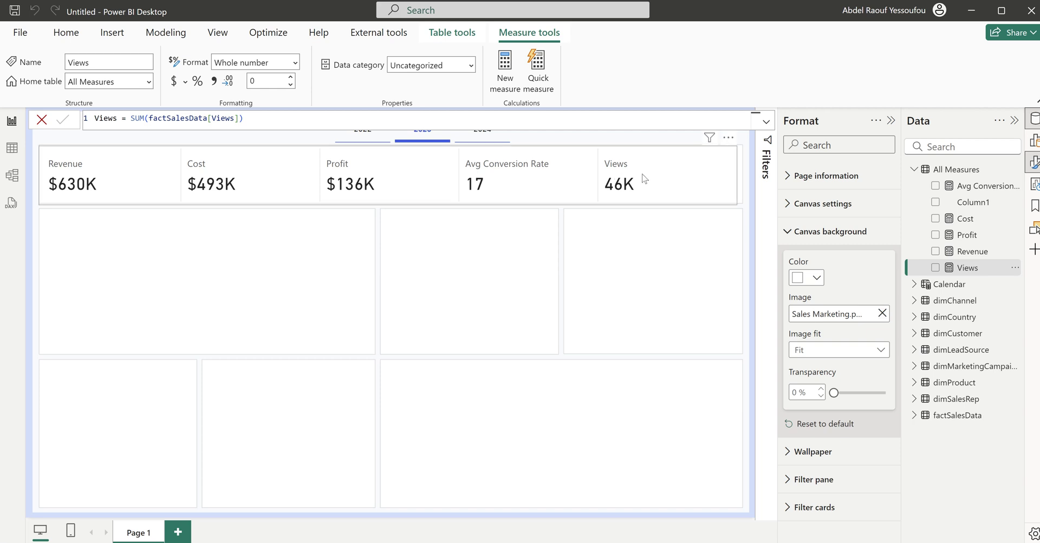
left_click(739, 182)
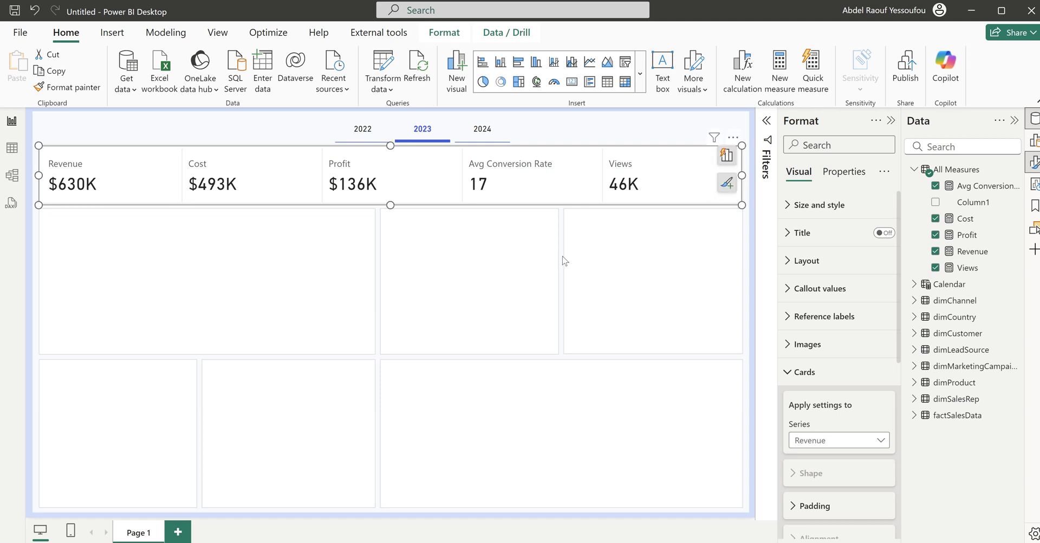
left_click(581, 255)
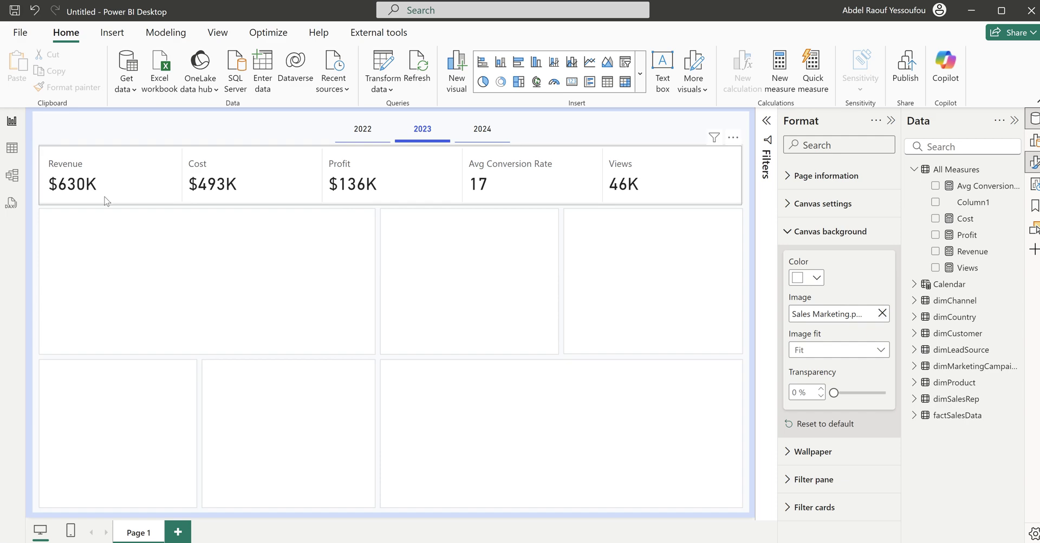
Step: Compare the layout with the finished Sales Marketing Tutorial report, and return to the untitled report
left_click(593, 517)
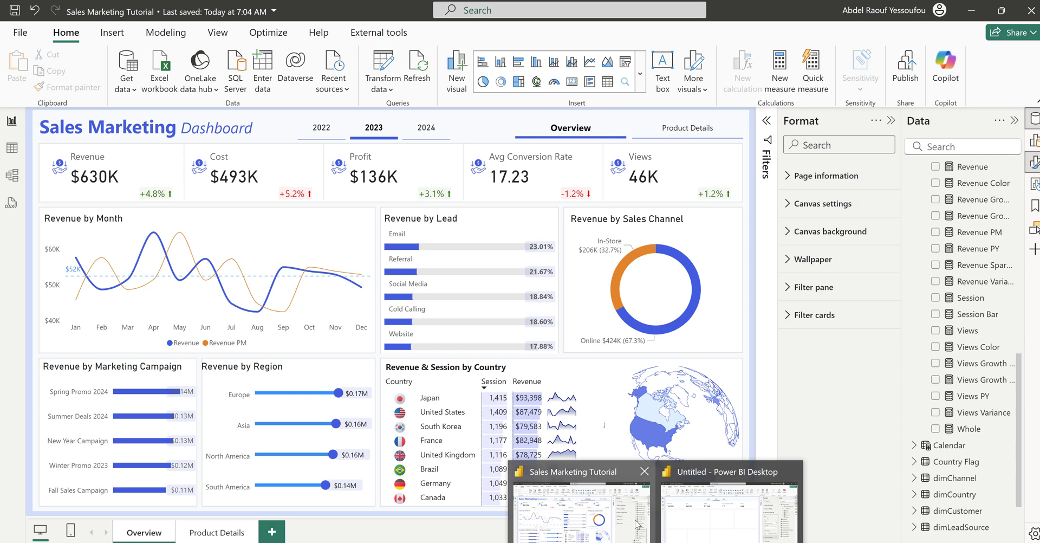
left_click(707, 487)
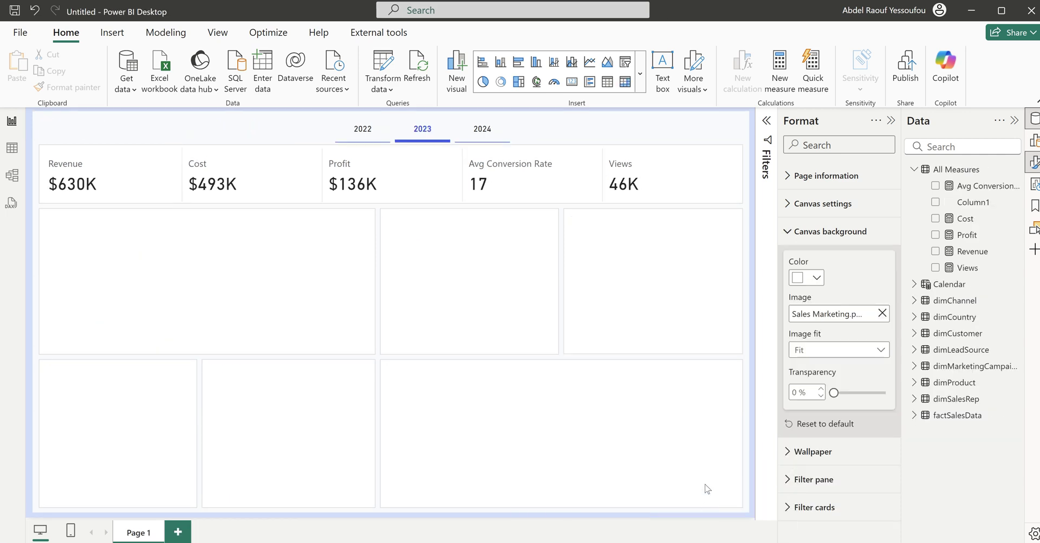
Step: Create a new measure named Revenue PY in the All Measures table, with its formula starting on an indented second line
right_click(956, 171)
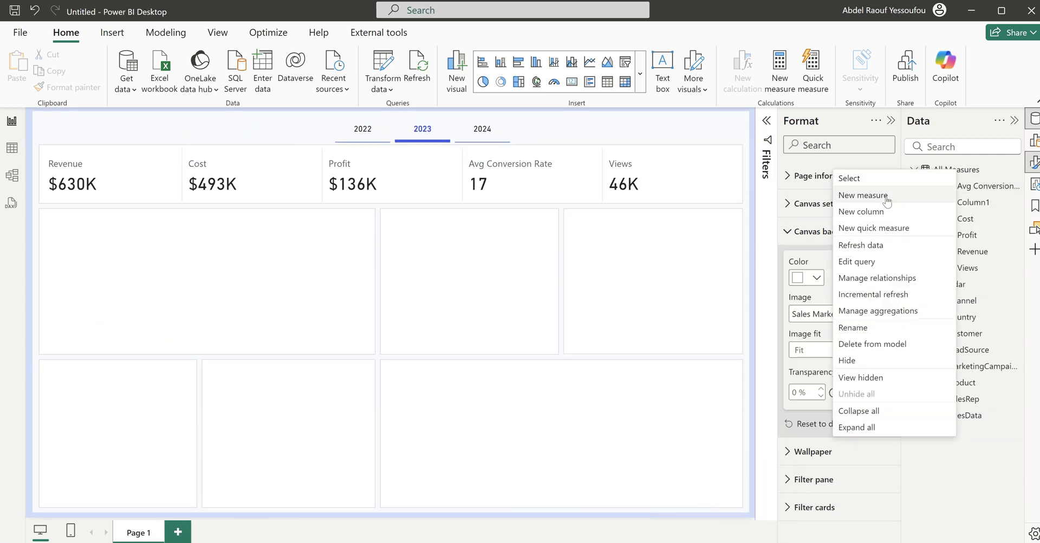
key("Escape")
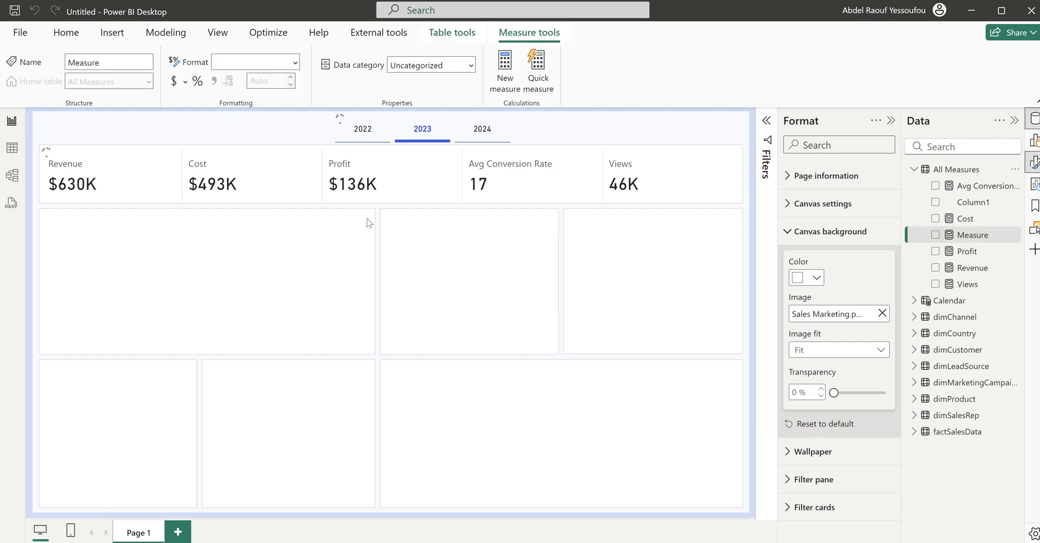
type("Rev")
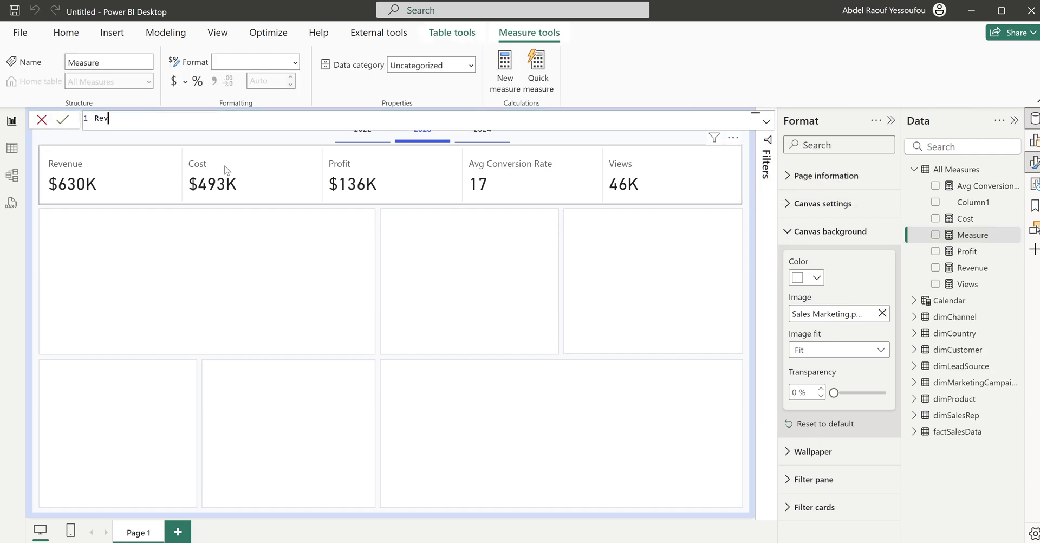
type("enue PY =")
key("shift+Return")
key("Tab")
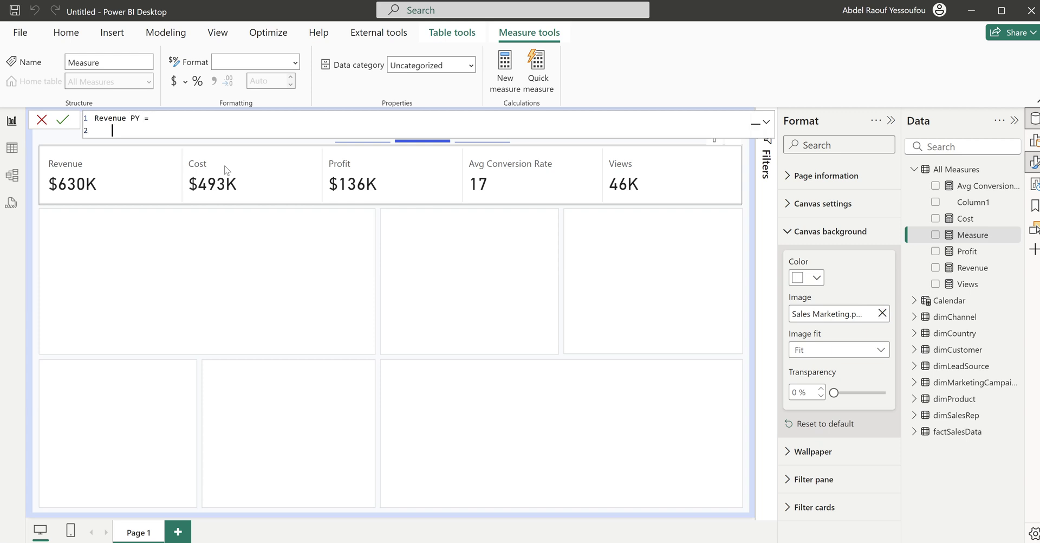
Step: Begin the Revenue PY formula with a CALCULATE function that takes [Revenue] as its expression
type("CALCULATE(")
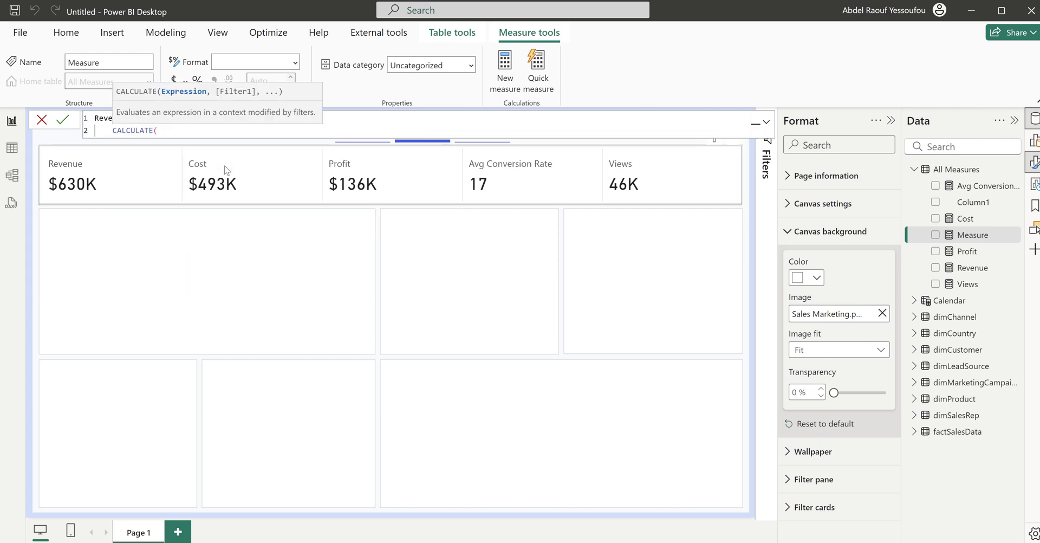
key("shift+Return")
type("[Revenue]")
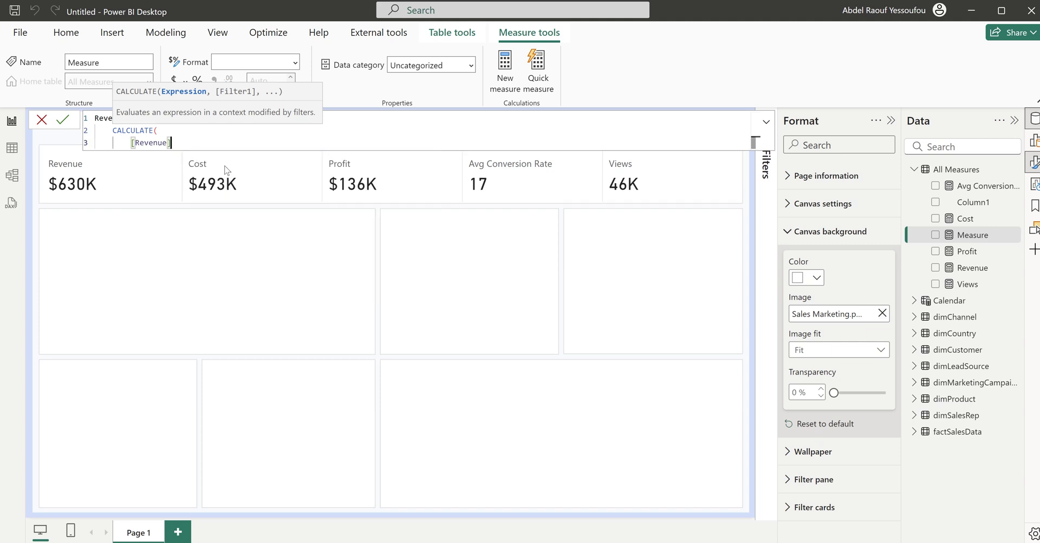
type(",")
key("shift+Return")
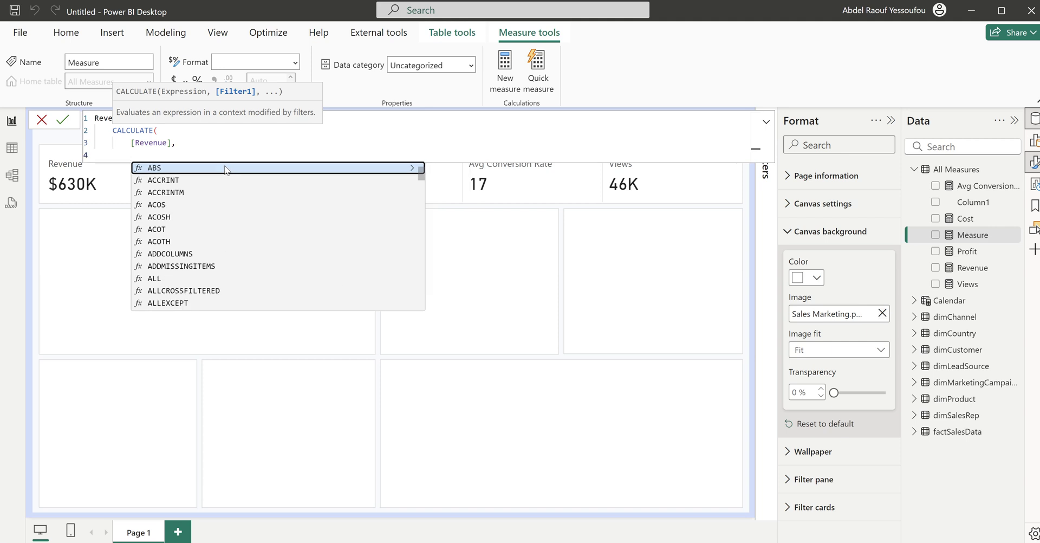
Step: Add PREVIOUSYEAR('Calendar'[Date]) as the CALCULATE filter, close the formula and commit the Revenue PY measure
type("prev")
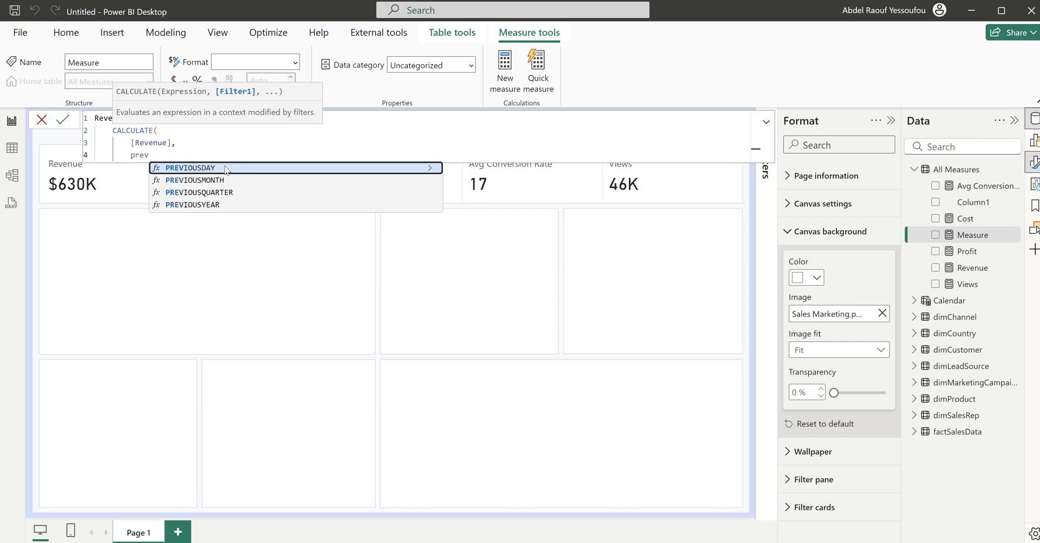
key("Down")
key("Down")
key("Down")
key("Tab")
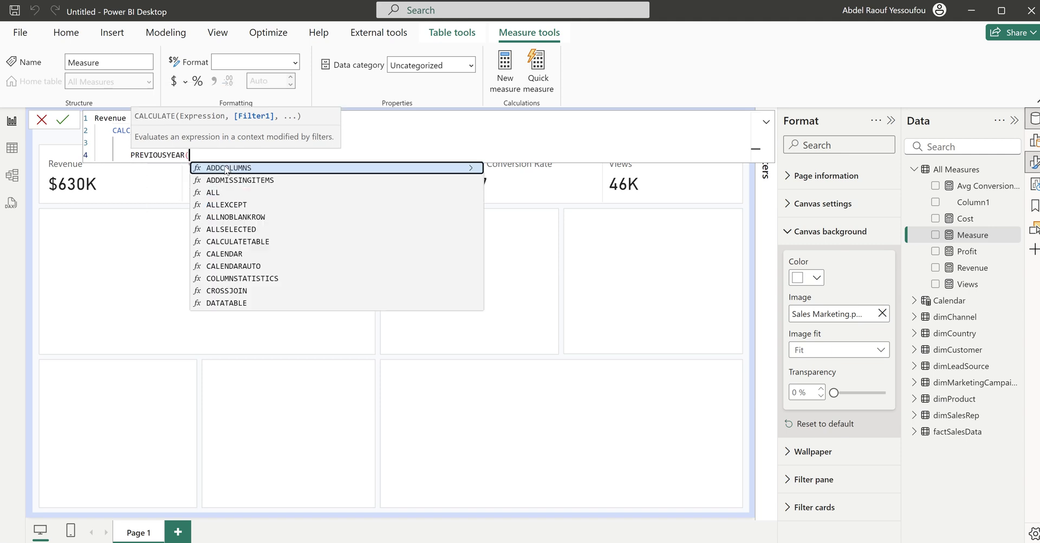
type("cale")
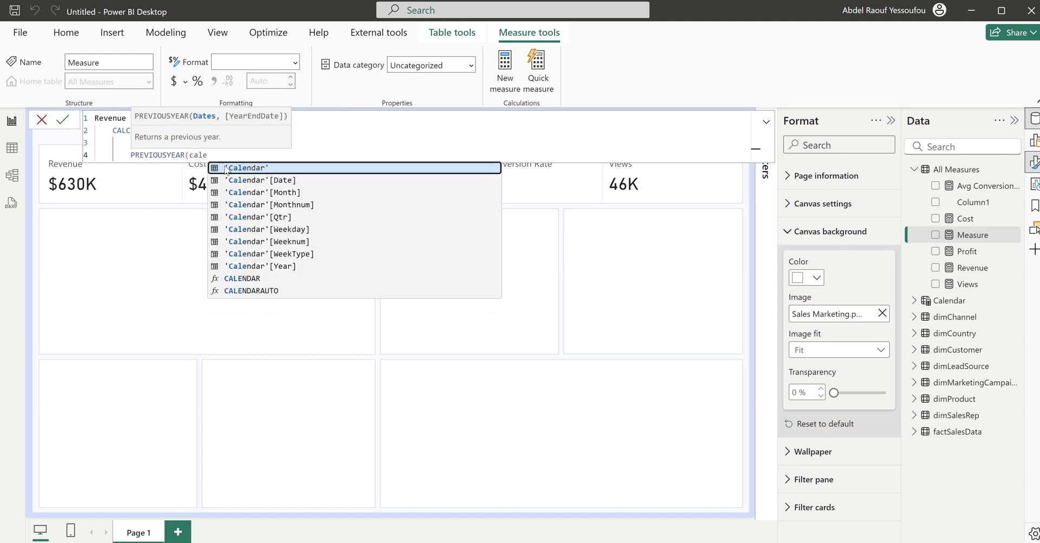
key("Down")
key("Tab")
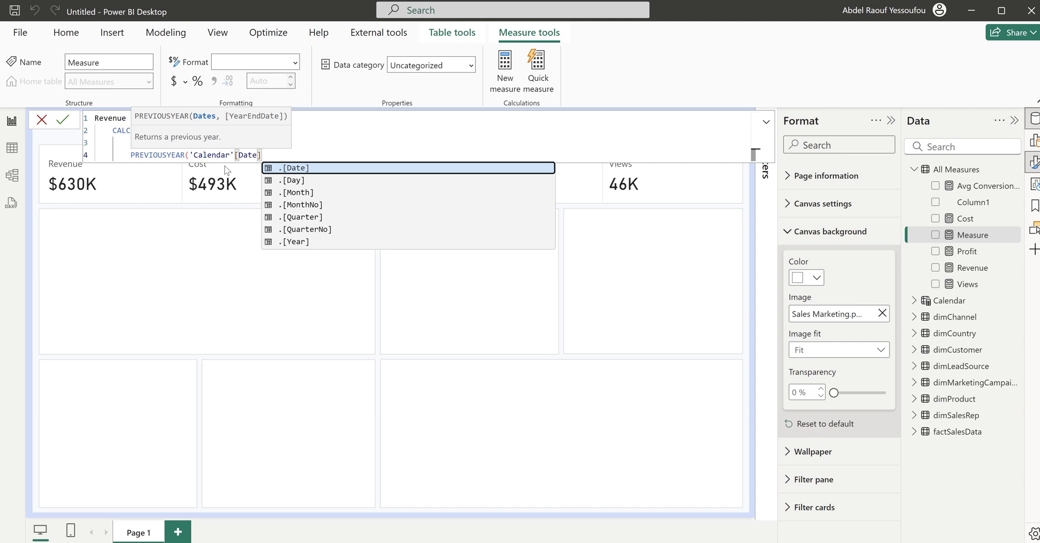
type(")")
key("shift+Return")
type(")")
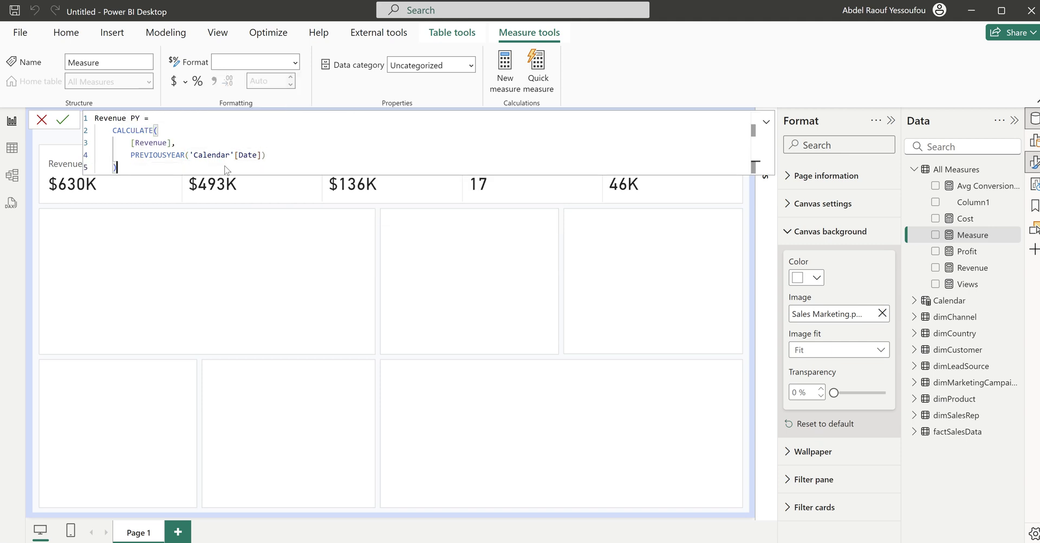
key("Return")
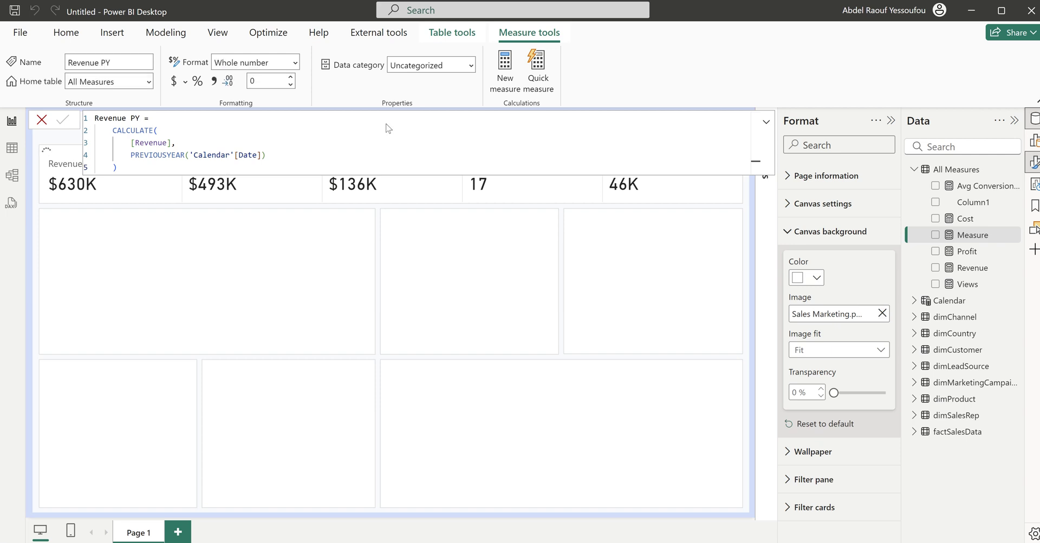
Step: Format the Revenue PY measure as dollar currency with 0 decimal places
left_click(174, 82)
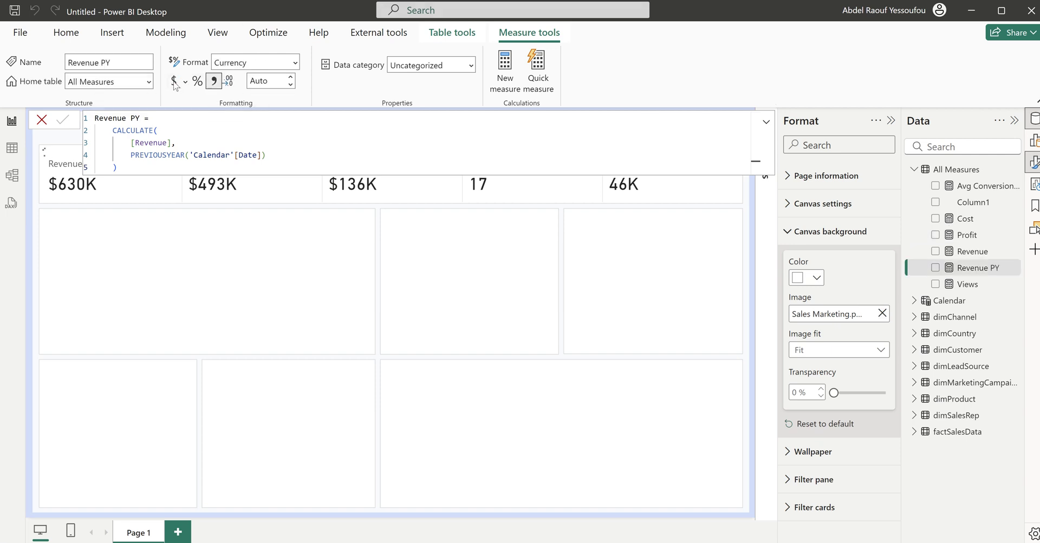
left_click(273, 81)
type("0")
key("Return")
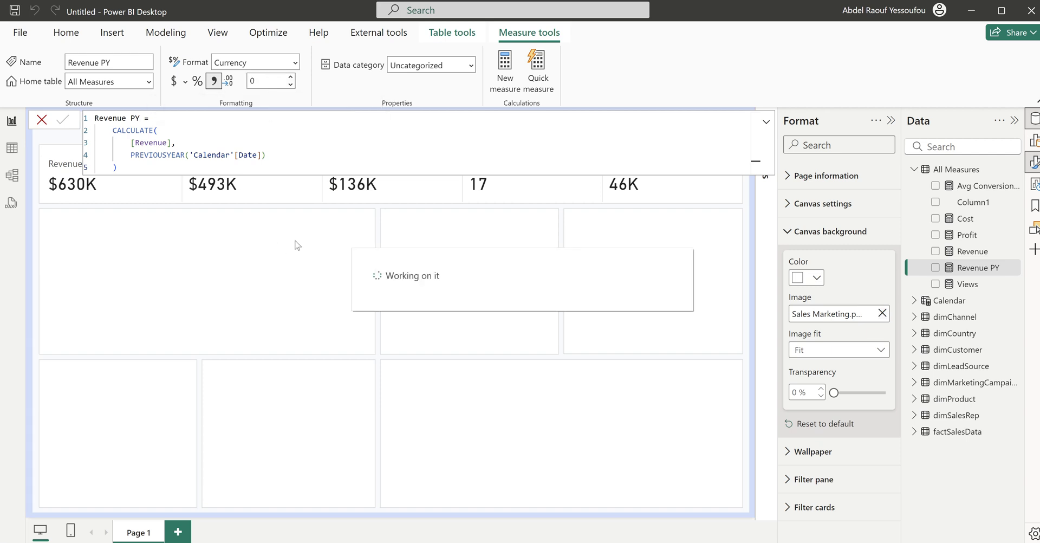
Step: Create another measure in the All Measures table and name it Revenue Variance
right_click(962, 173)
key("Escape")
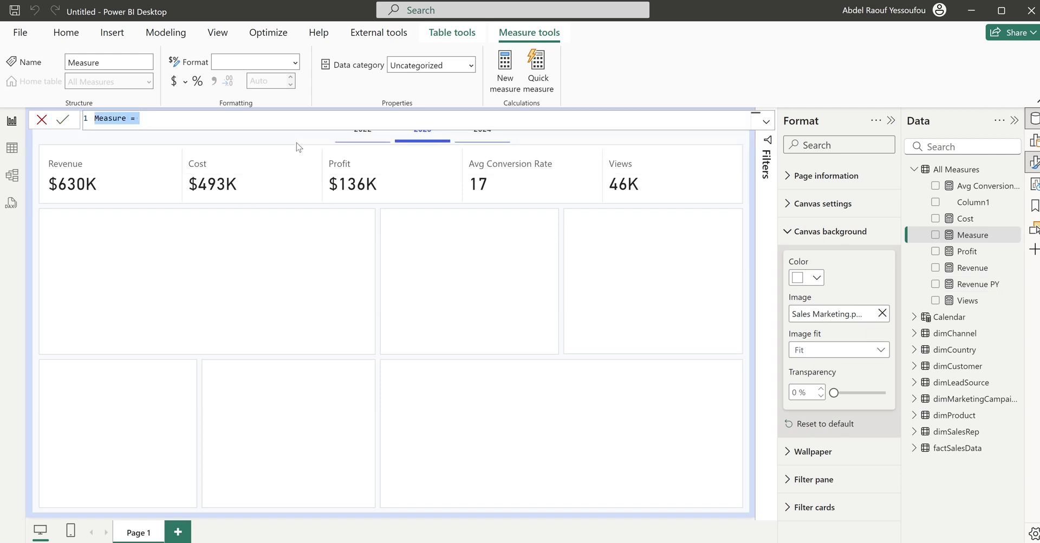
type("Revenu")
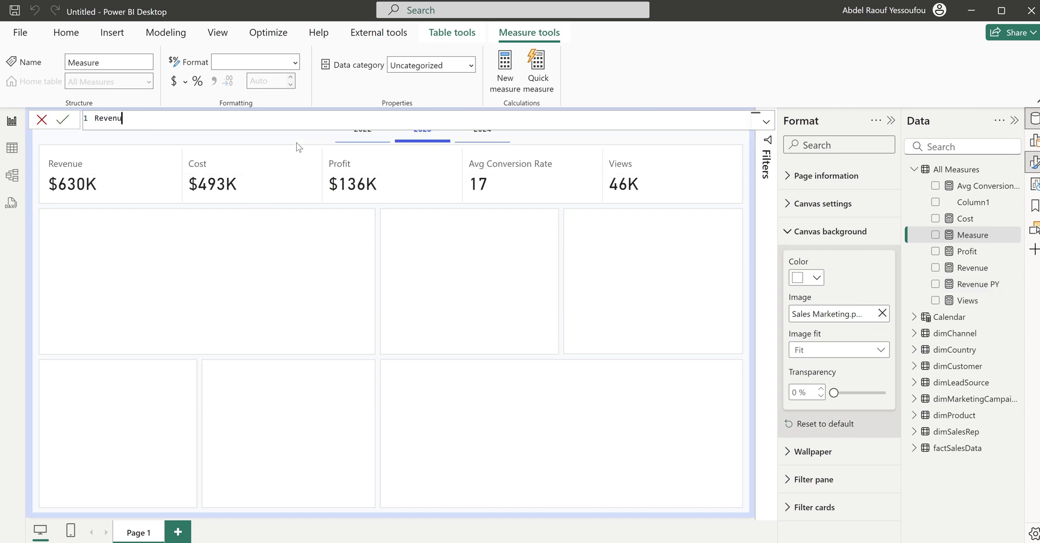
type("e Var")
key("BackSpace")
type("ariance =")
key("shift+Return")
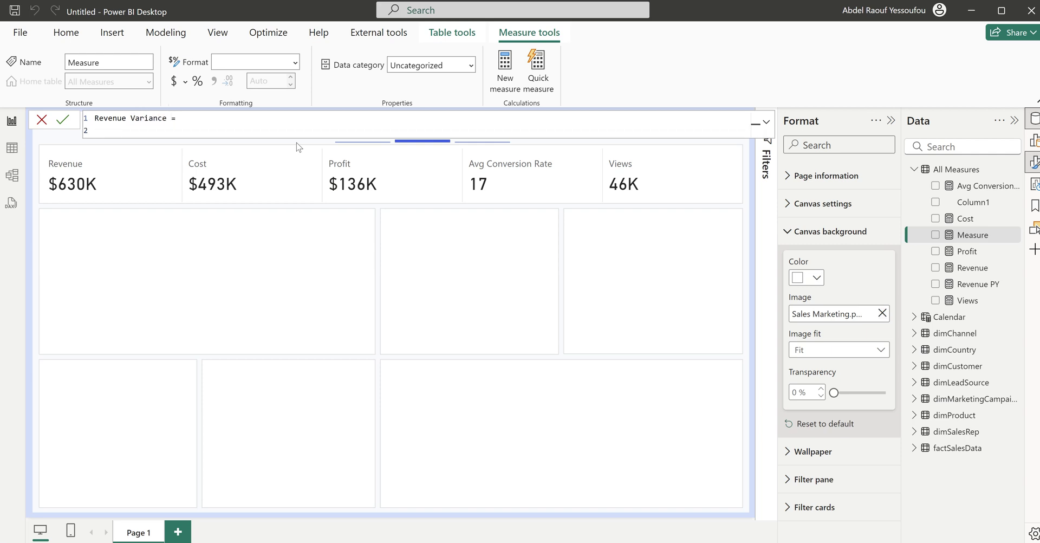
Step: Define Revenue Variance as [Revenue] - [Revenue PY] and commit the measure
key("Tab")
type("Rev")
key("Tab")
type("- rev")
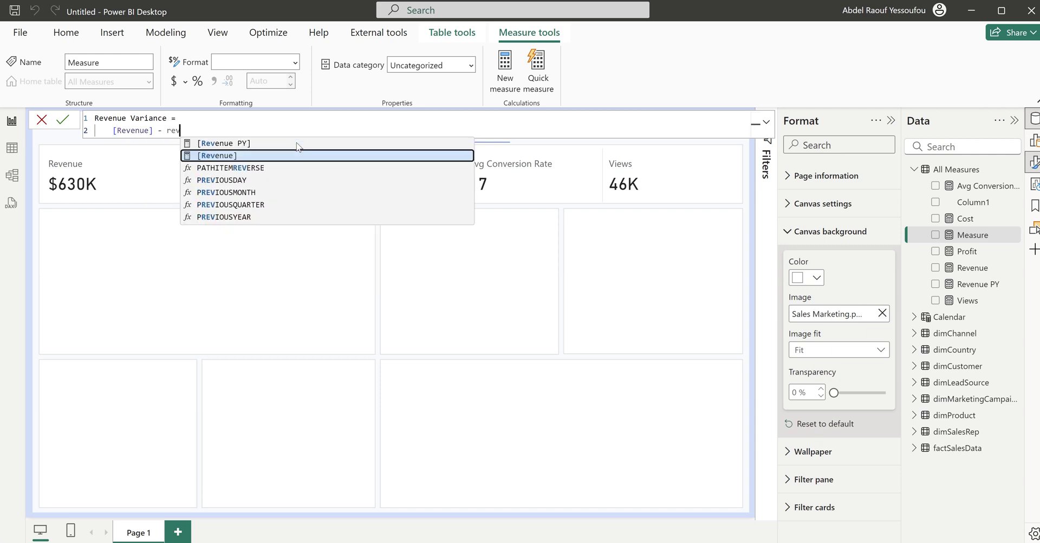
key("Up")
key("Tab")
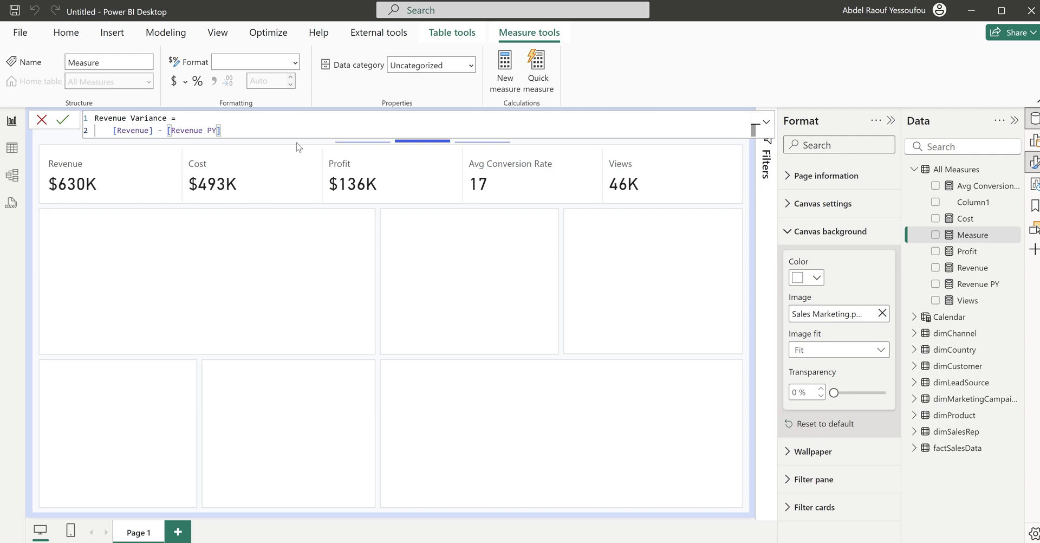
key("Return")
key("Return")
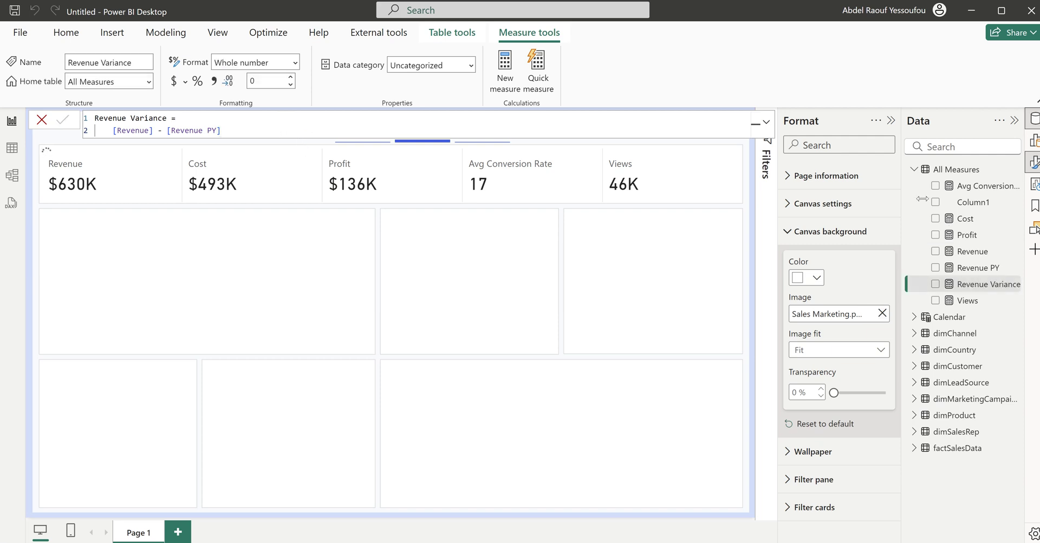
Step: Create a measure named Revenue Growth in the All Measures table and begin its formula with the DIVIDE function
right_click(945, 170)
left_click(866, 196)
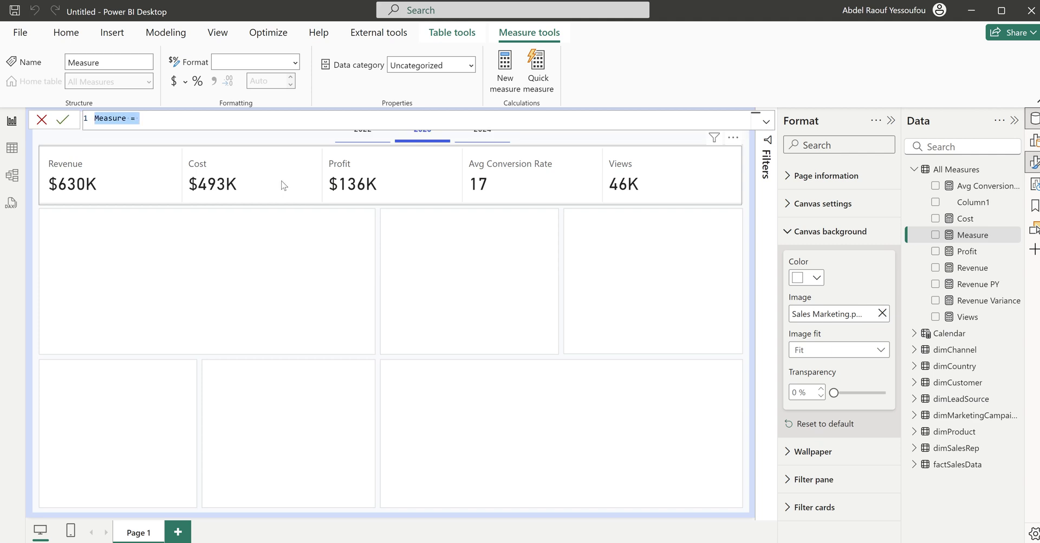
type("Revenue ")
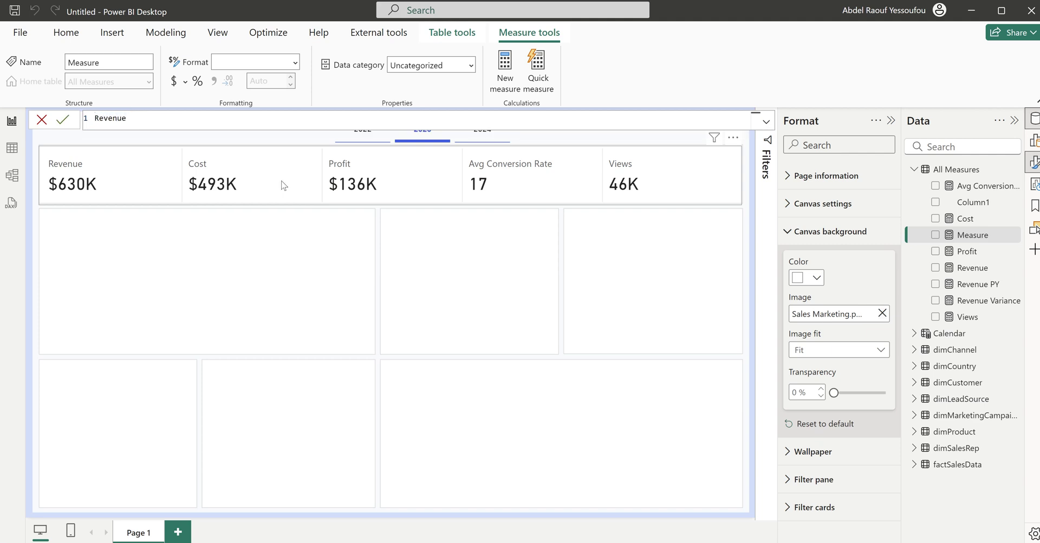
type("Growth =")
key("shift+Return")
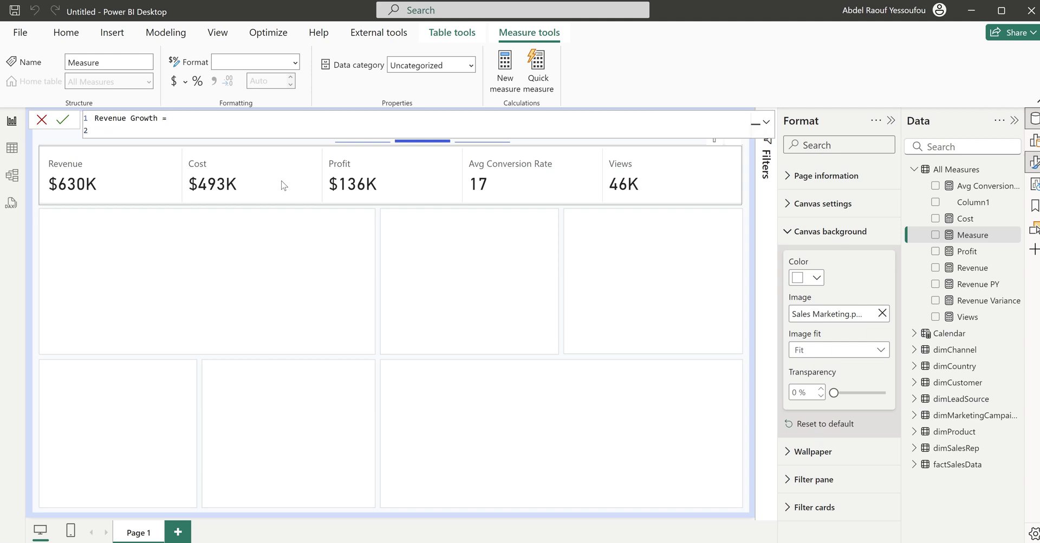
type("d")
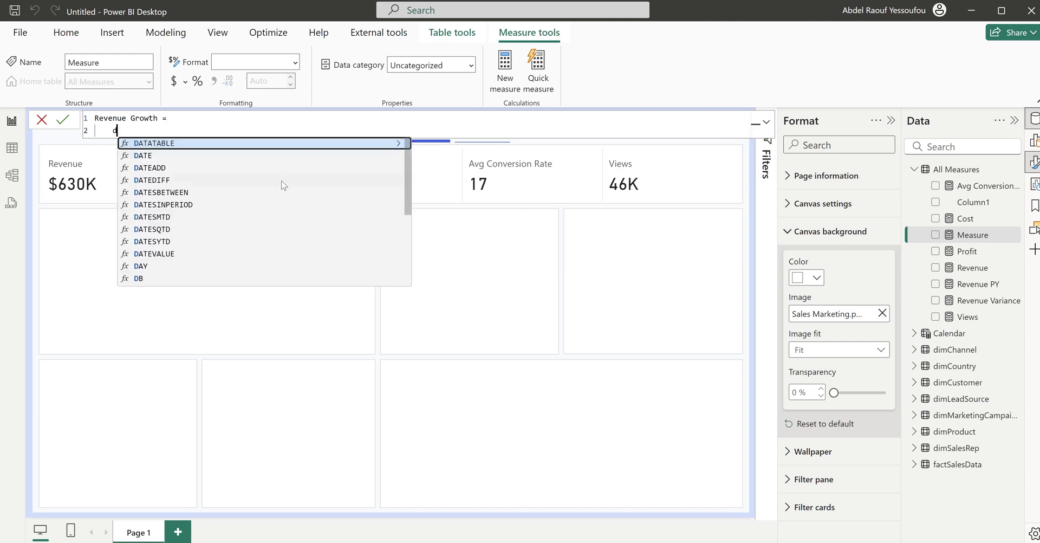
type("iv")
key("Tab")
key("shift+Return")
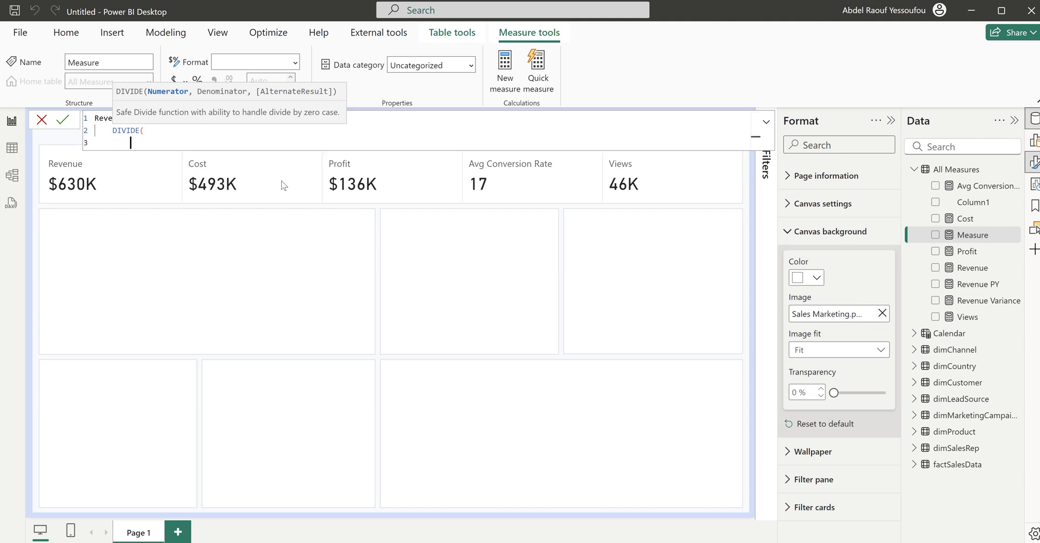
Step: Enter [Revenue Variance] as the numerator of the DIVIDE function in Revenue Growth
type("r")
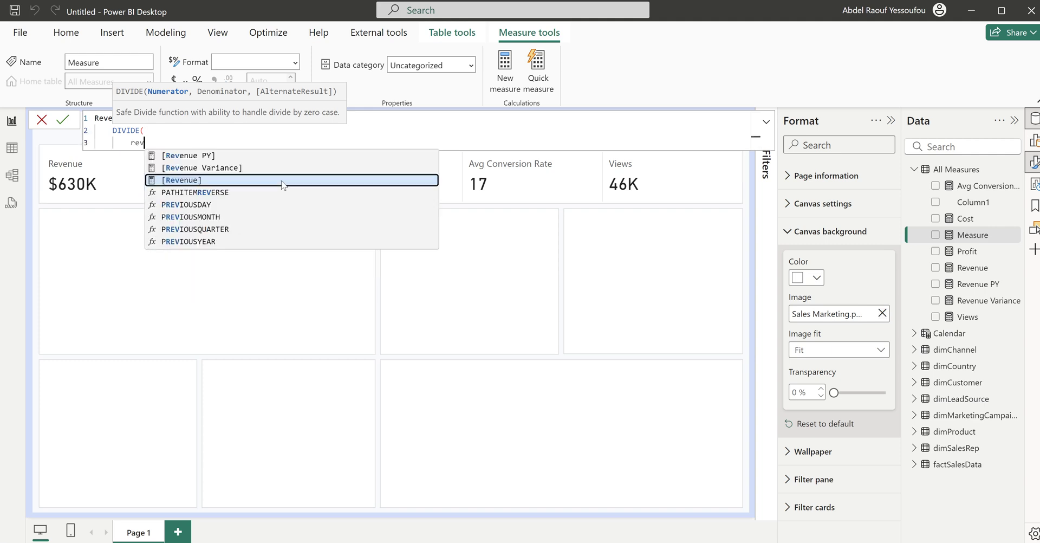
key("BackSpace")
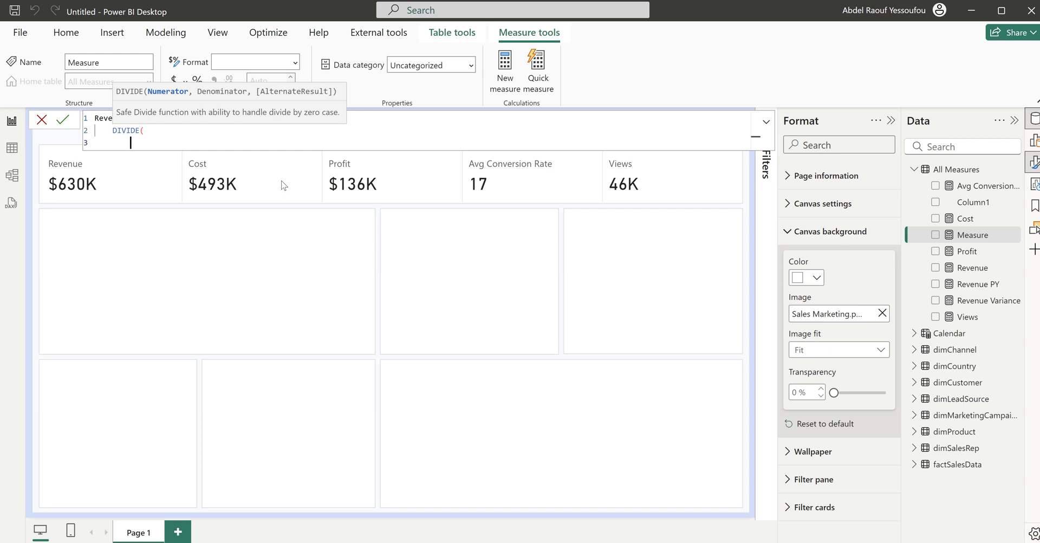
type("rev")
key("Up")
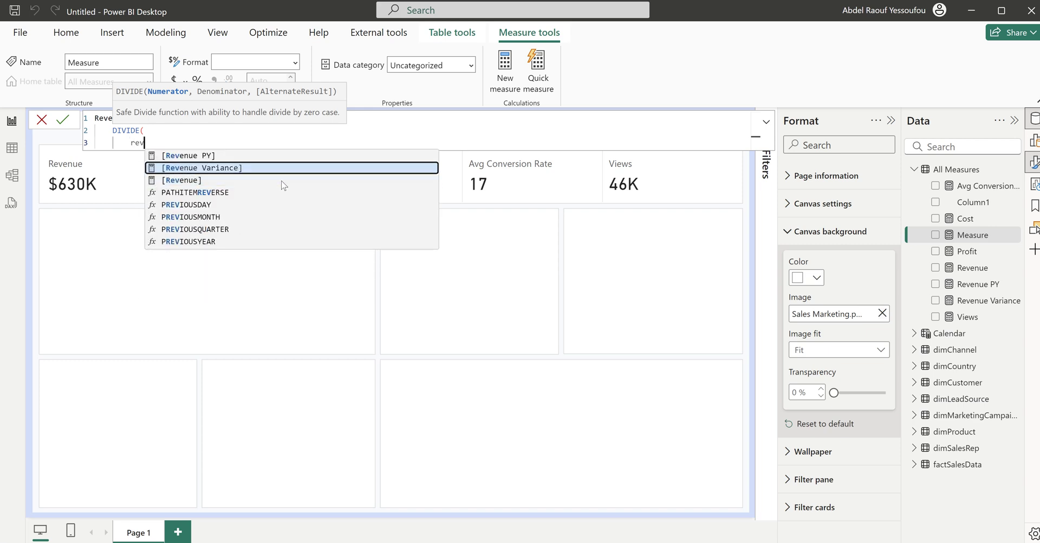
key("Tab")
type(",")
key("shift+Return")
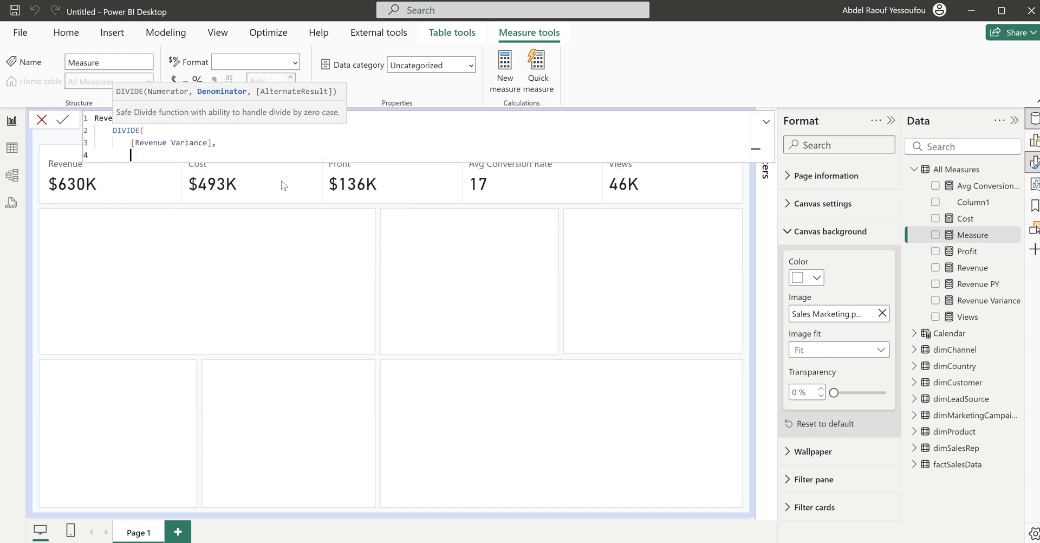
Step: Enter [Revenue PY] as the DIVIDE denominator and close the function on its own line
type("rev")
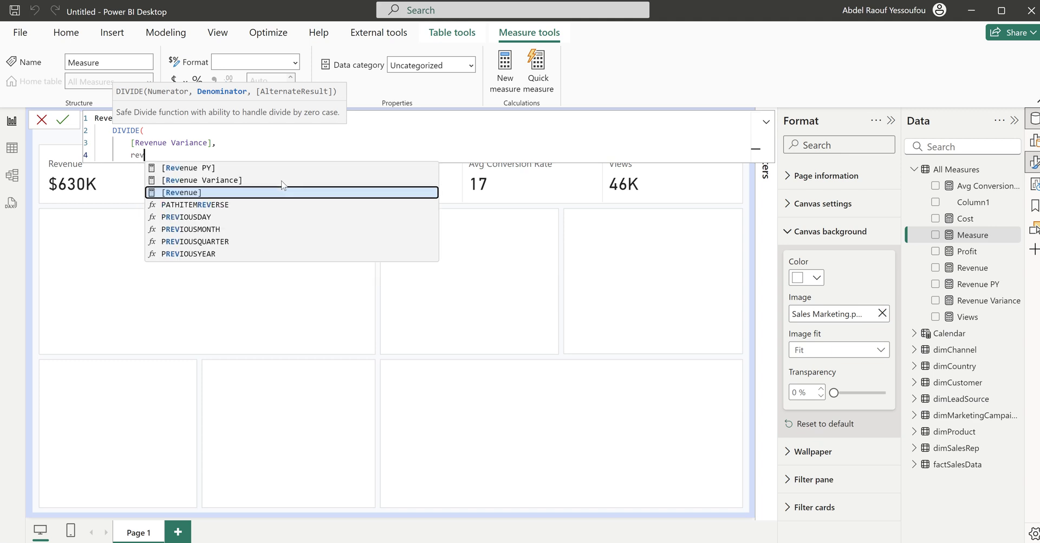
key("Up")
key("Up")
key("Tab")
key("shift+Return")
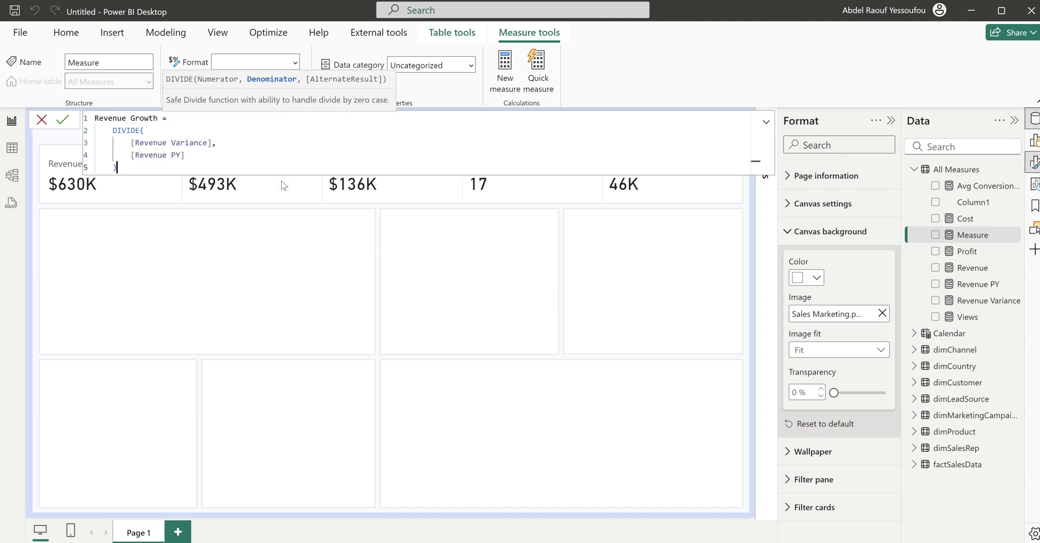
type(")")
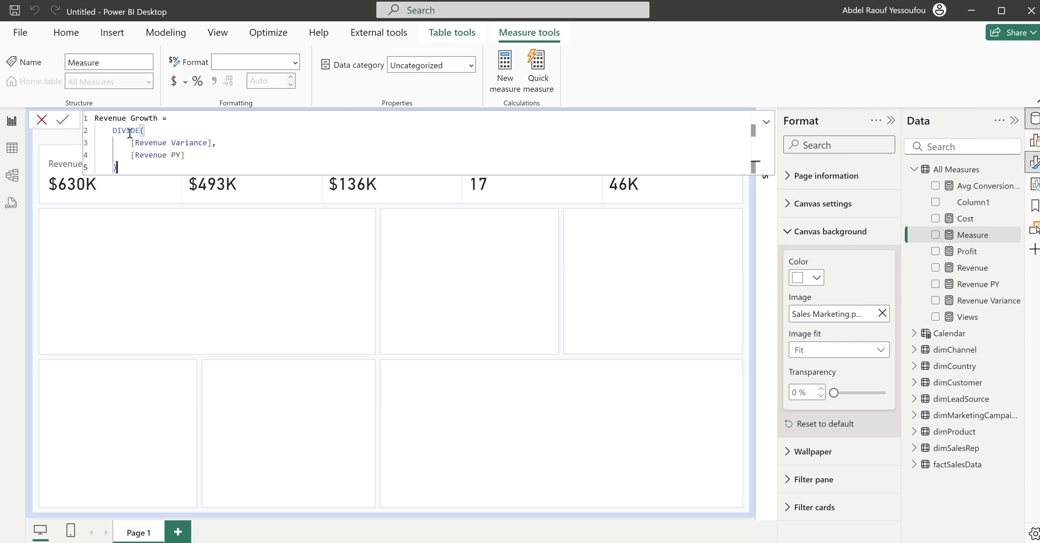
Step: Add 0 as the alternate result of the DIVIDE function in Revenue Growth and commit the measure
left_click(198, 155)
type(",")
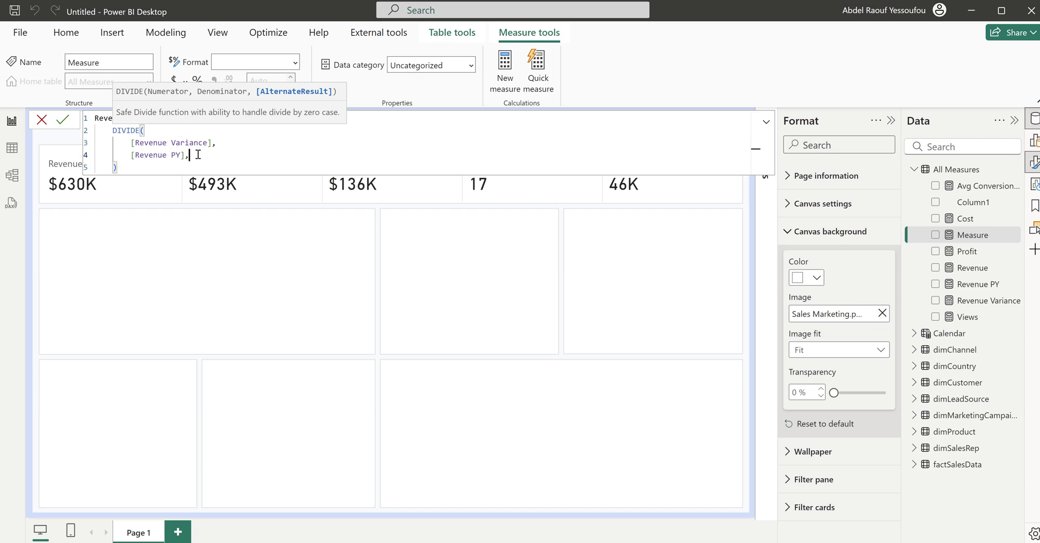
key("shift+Return")
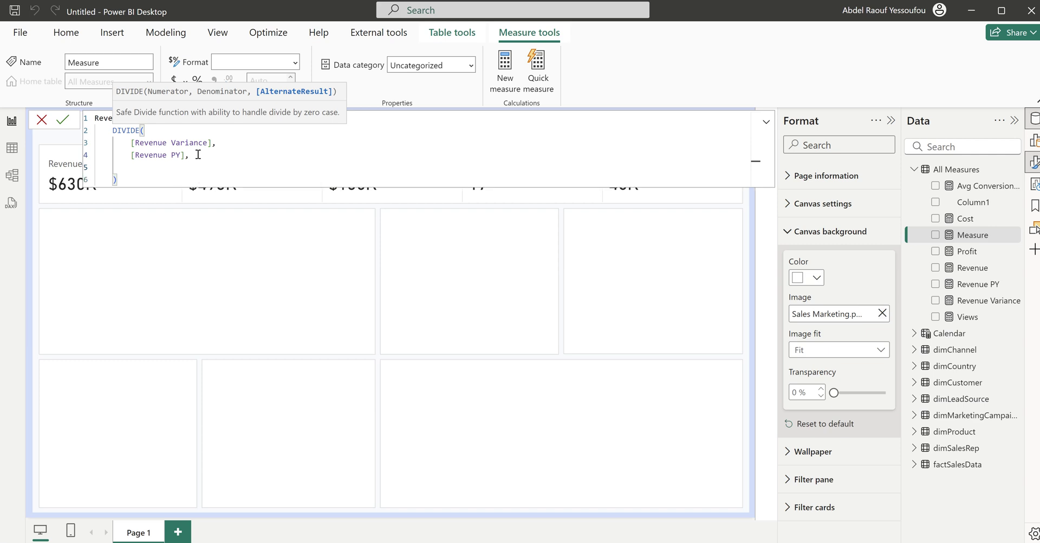
type("0")
key("Return")
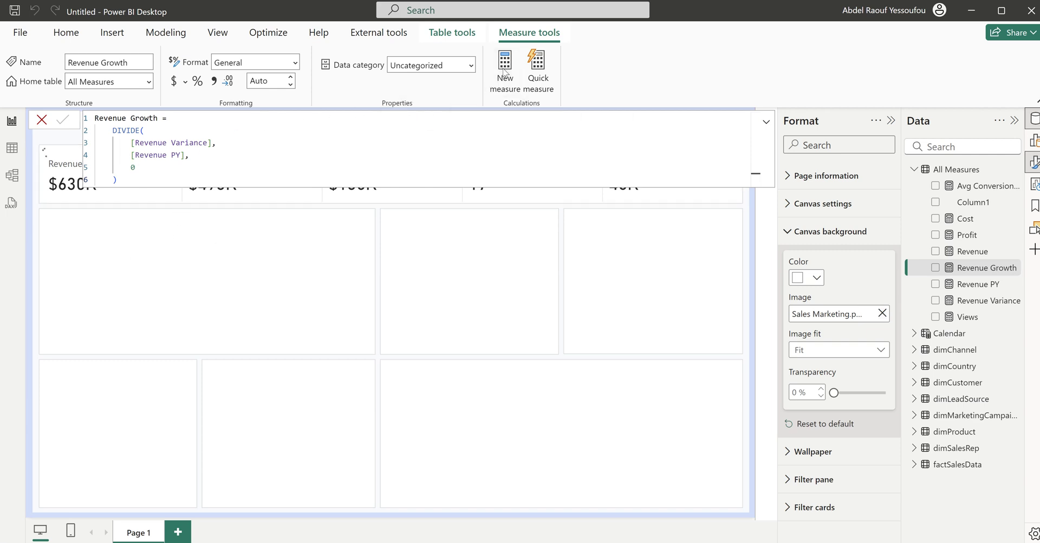
Step: Create a measure named Revenue Growth Arrow in the All Measures table and begin its formula with an IF function
left_click(504, 68)
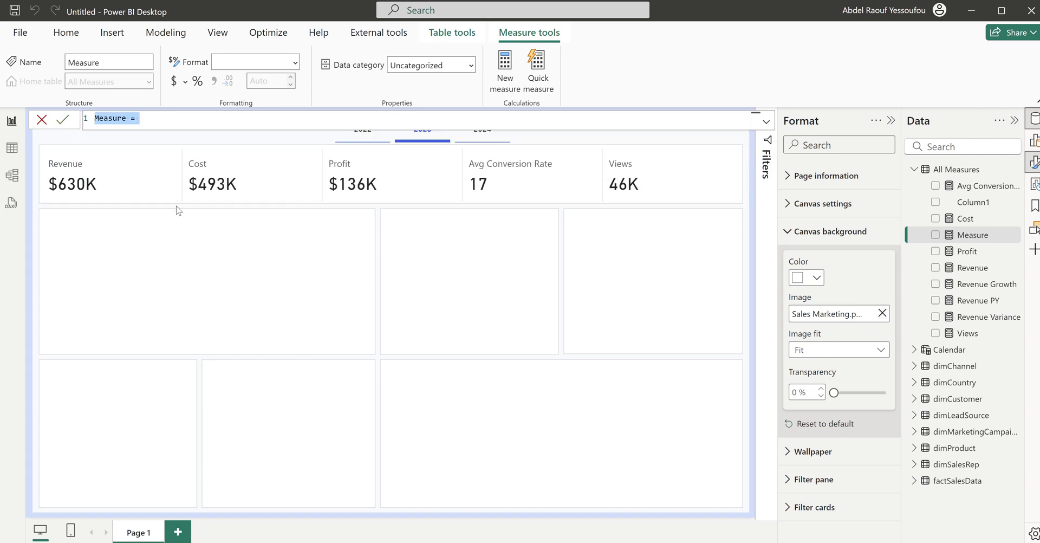
type("Revenue ")
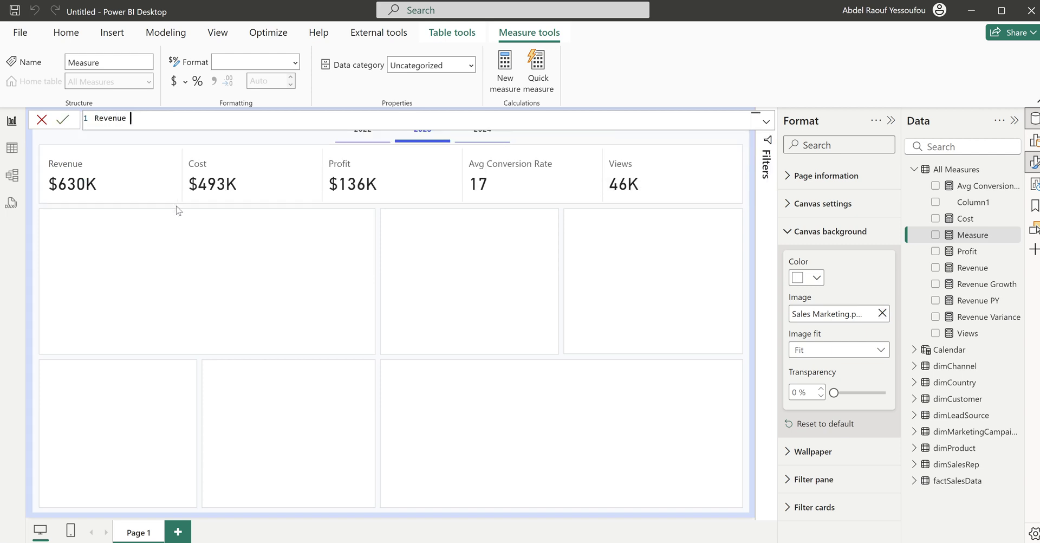
type("Growth Arrow =")
key("shift+Return")
key("Tab")
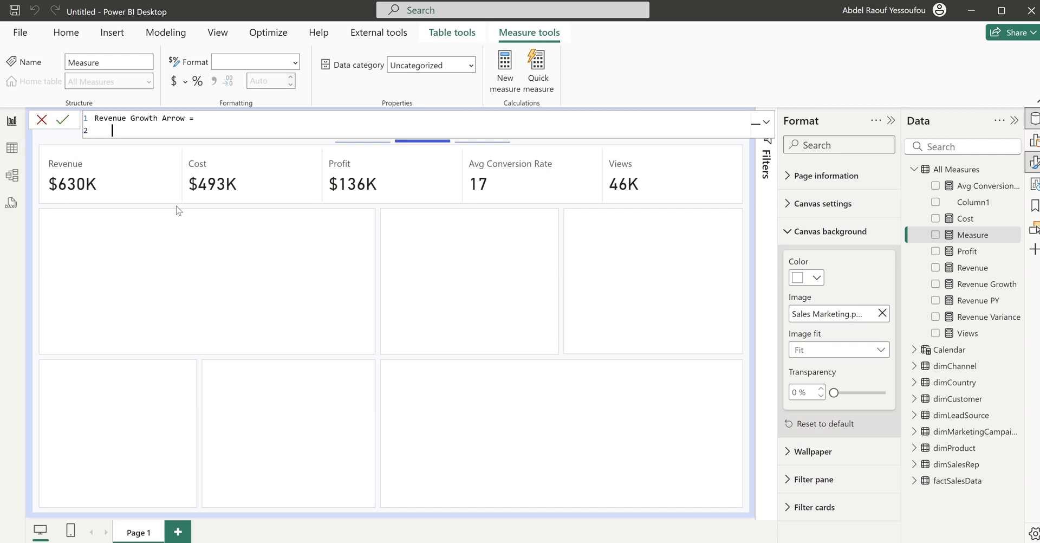
type("IF(")
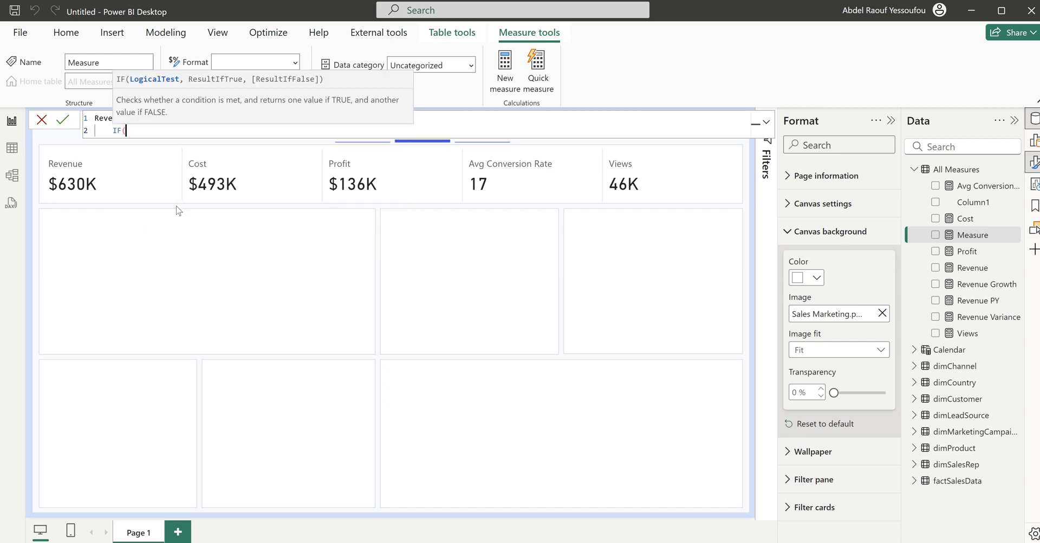
Step: Enter ISBLANK([Revenue]) on its own line as the logical test of the IF function
key("shift+Return")
key("Tab")
type("is")
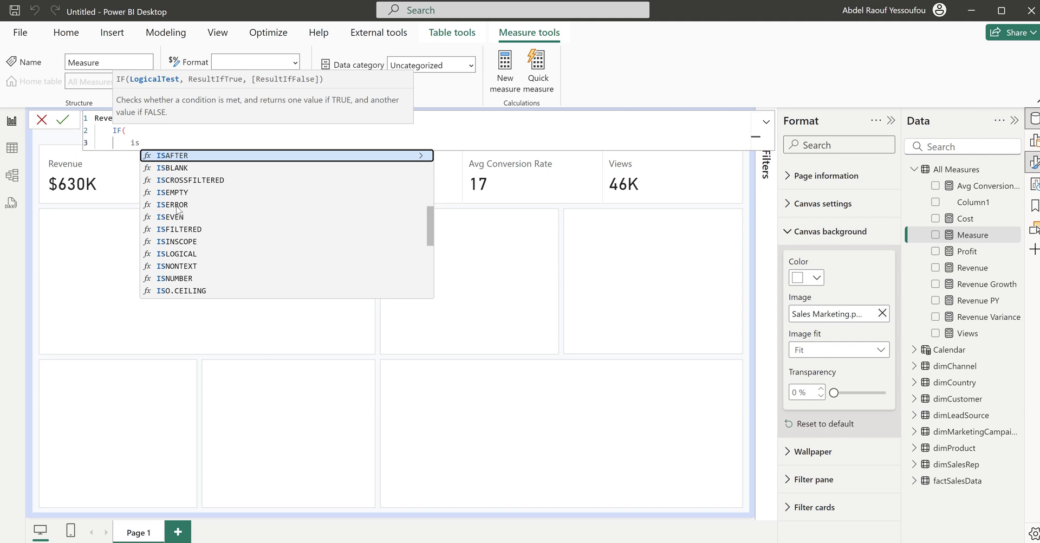
key("Down")
key("Tab")
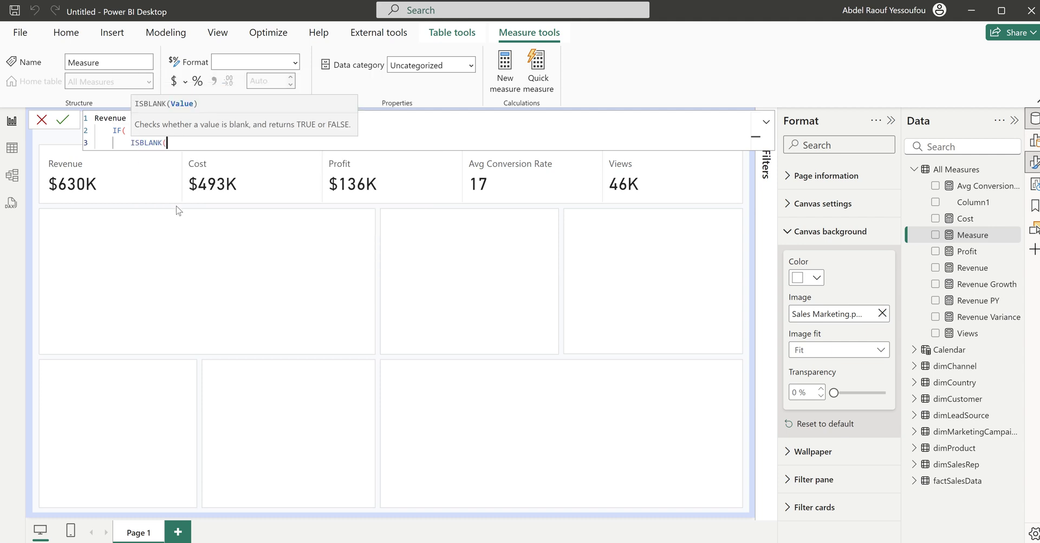
type("rev")
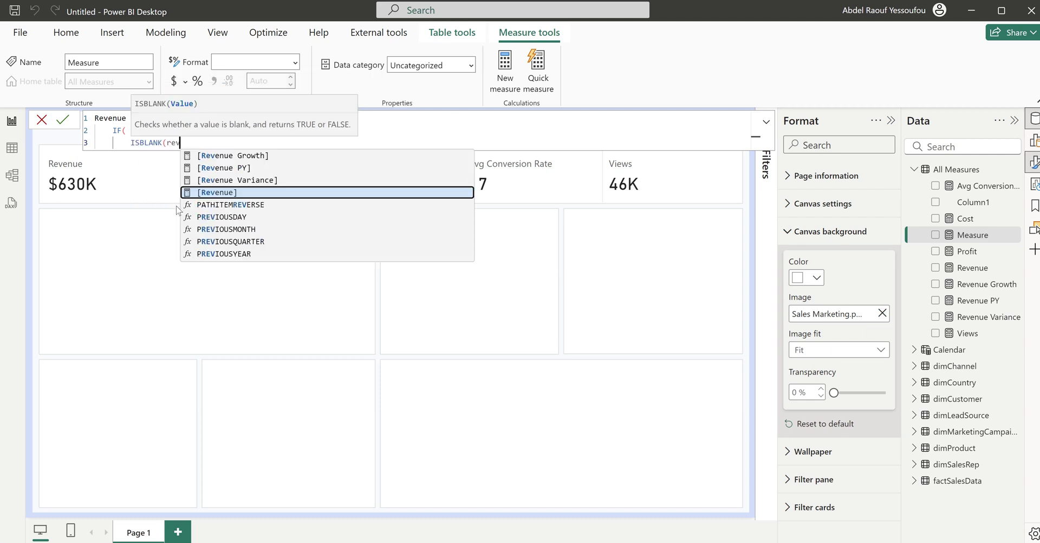
key("Tab")
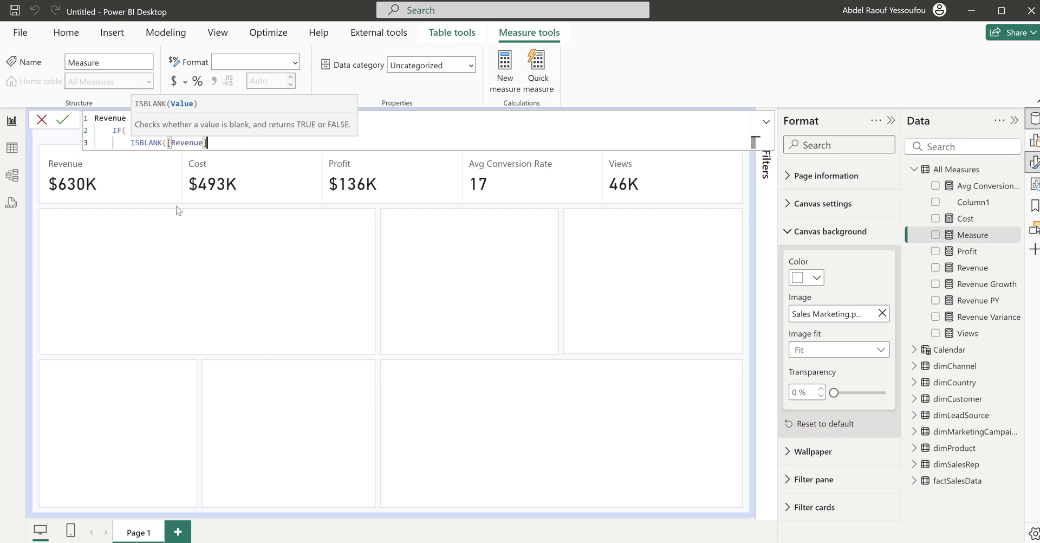
type("),")
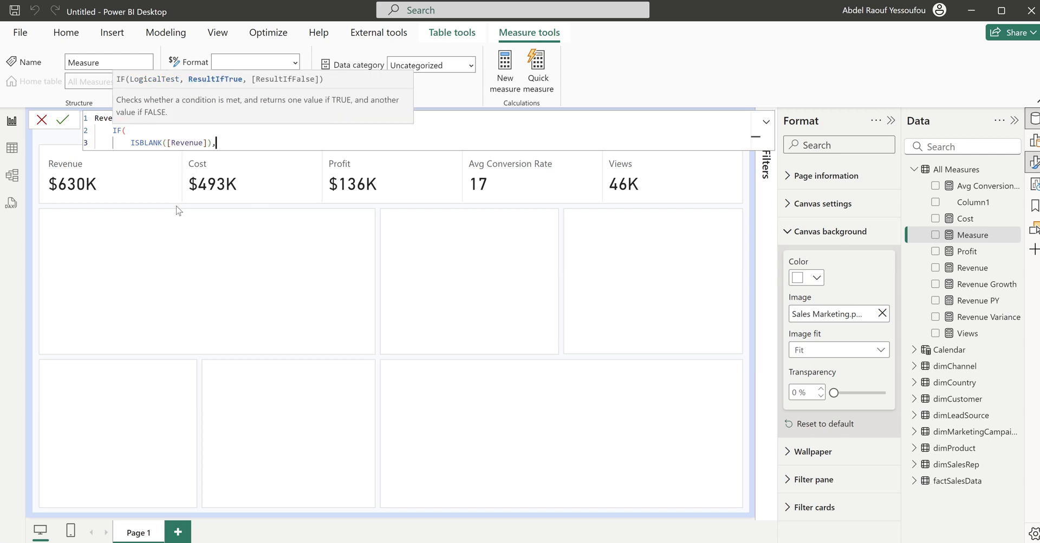
Step: Enter BLANK() on a separate line as the IF function's result when the test is true
key("shift+Return")
type("bla")
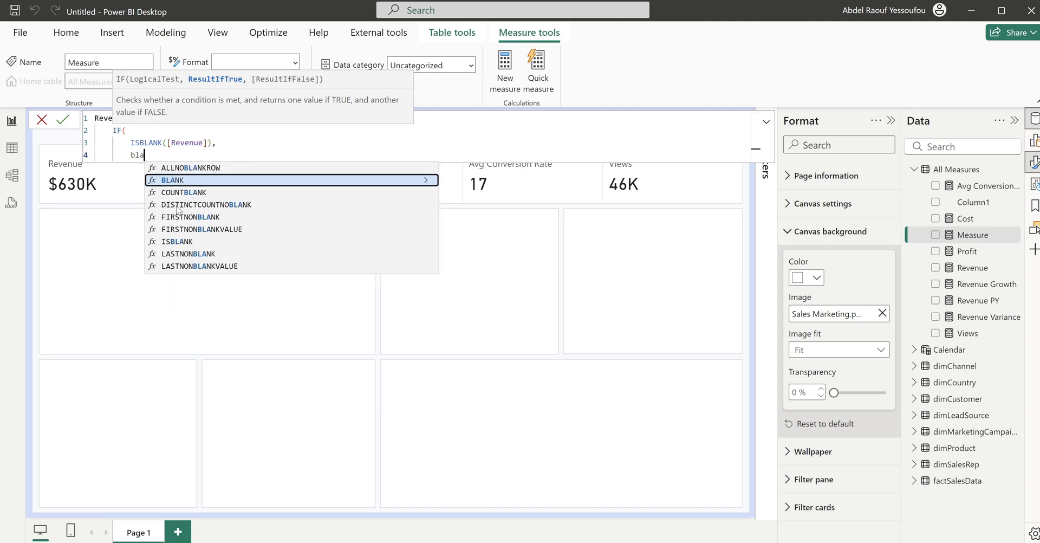
key("Tab")
type(")")
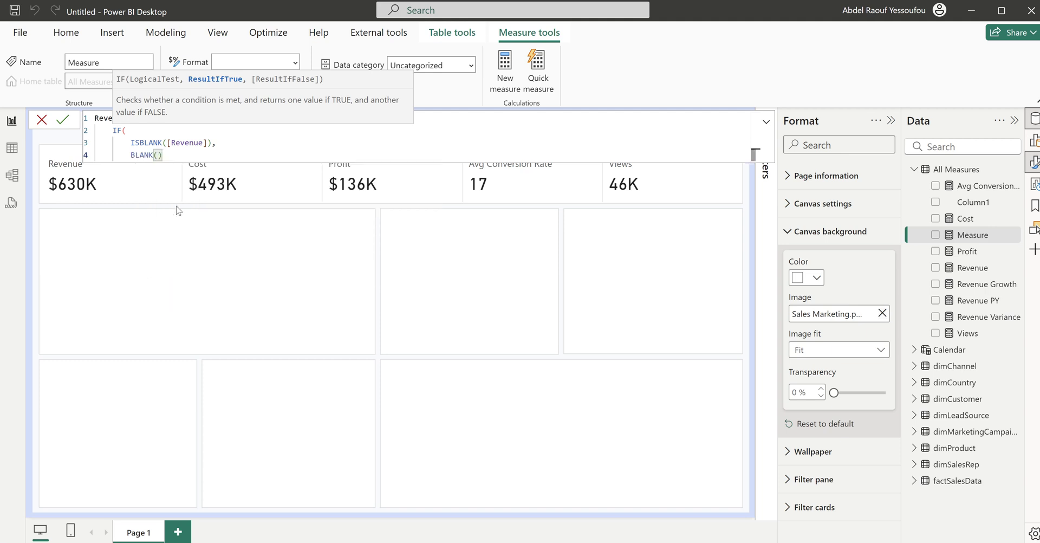
type(",")
Step: Nest a second IF function as the false result, with [Revenue Variance]>0 as its logical test
key("shift+Return")
type("if")
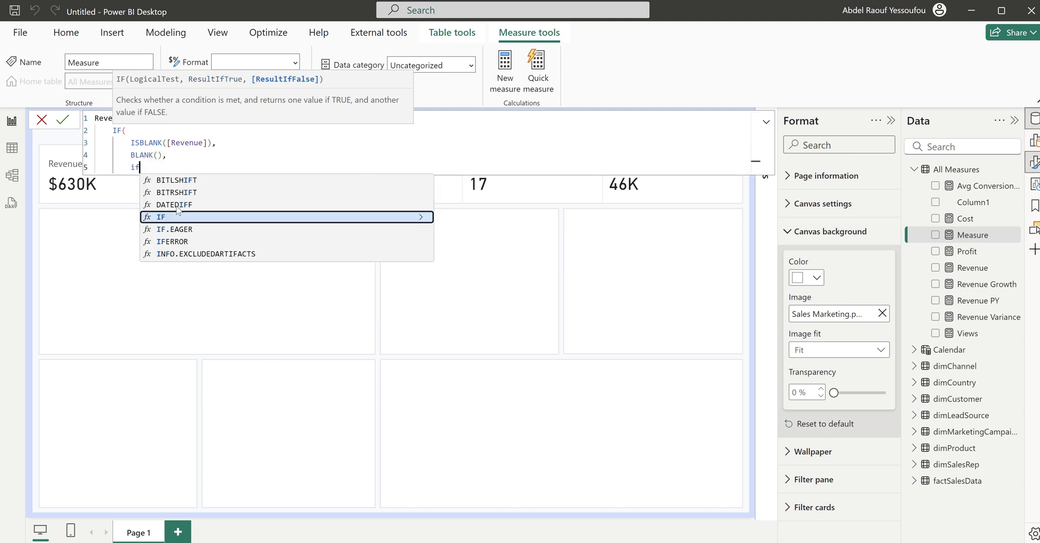
key("Tab")
key("shift+Return")
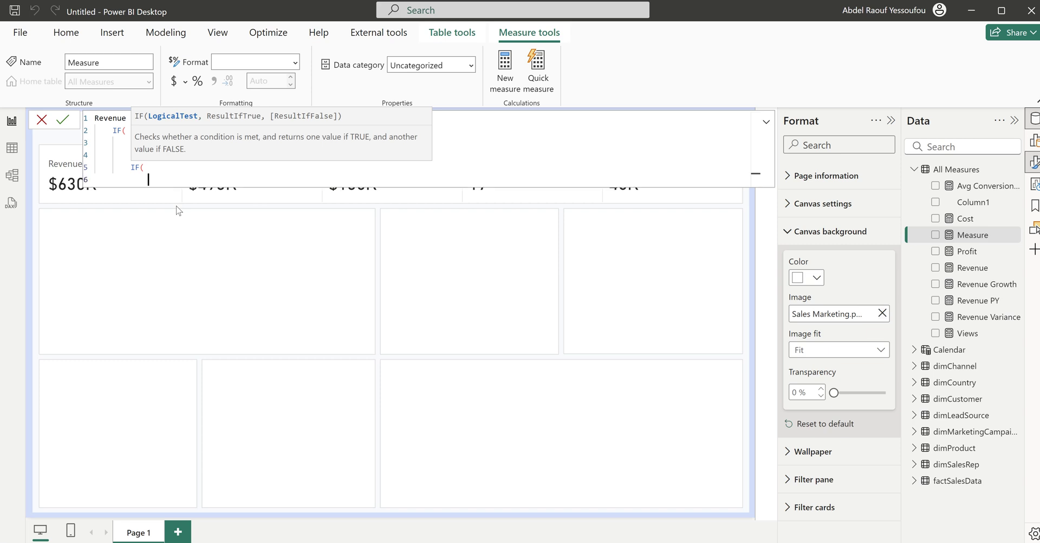
type("rev")
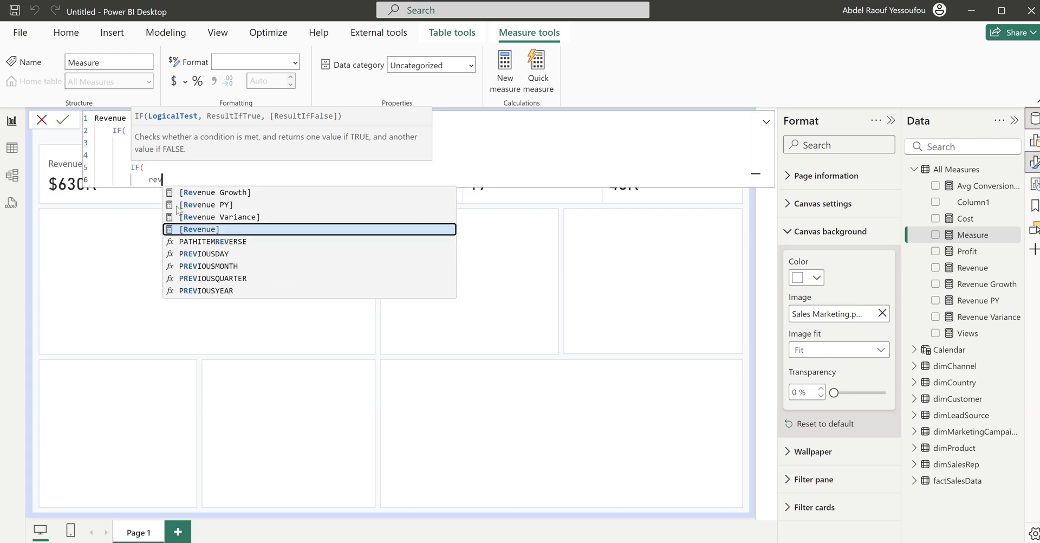
key("Up")
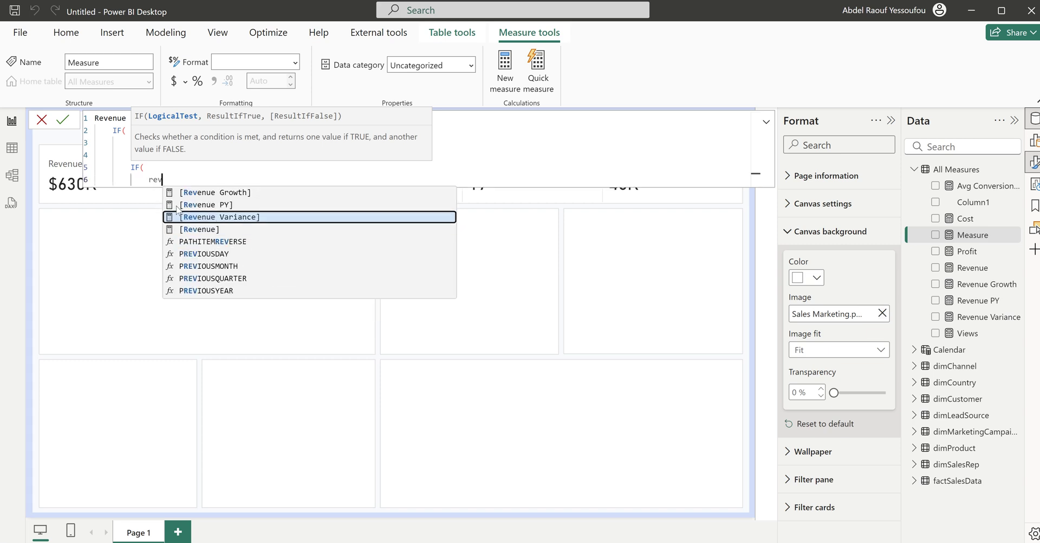
key("Tab")
type(">")
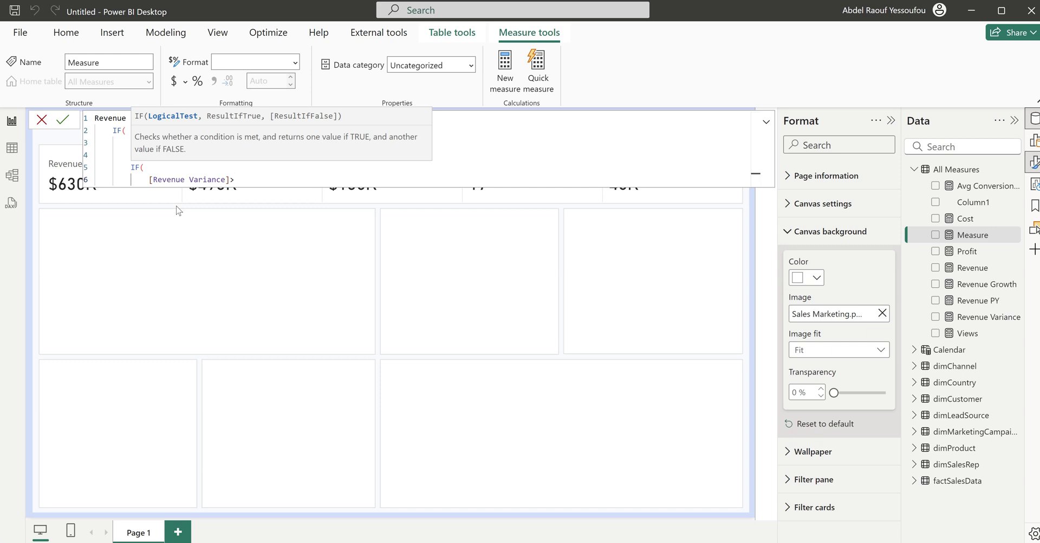
type("0,")
key("shift+Return")
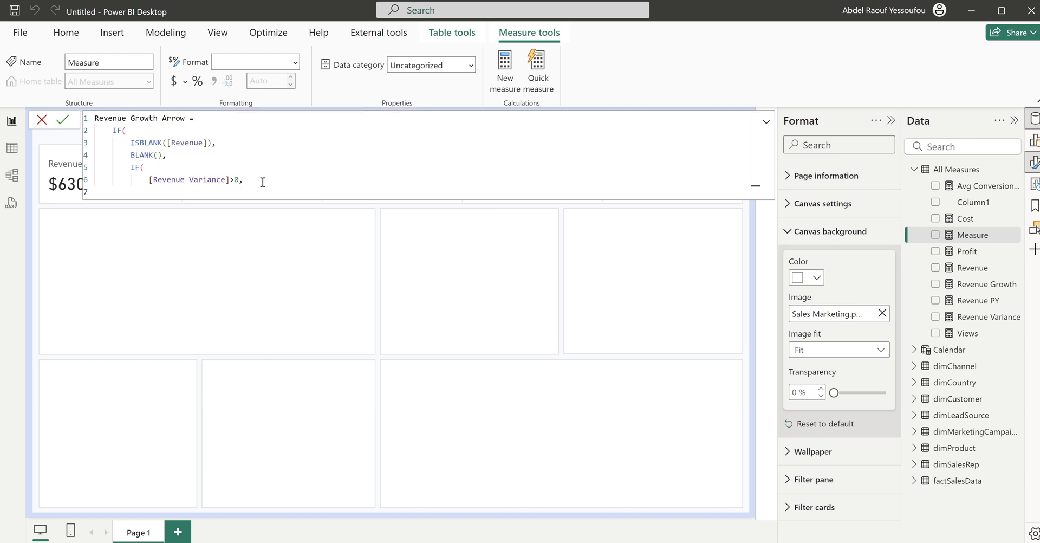
Step: Enter [Revenue Growth] * 100 & "%" & "" as the nested IF's true result
left_click(232, 190)
type("rev")
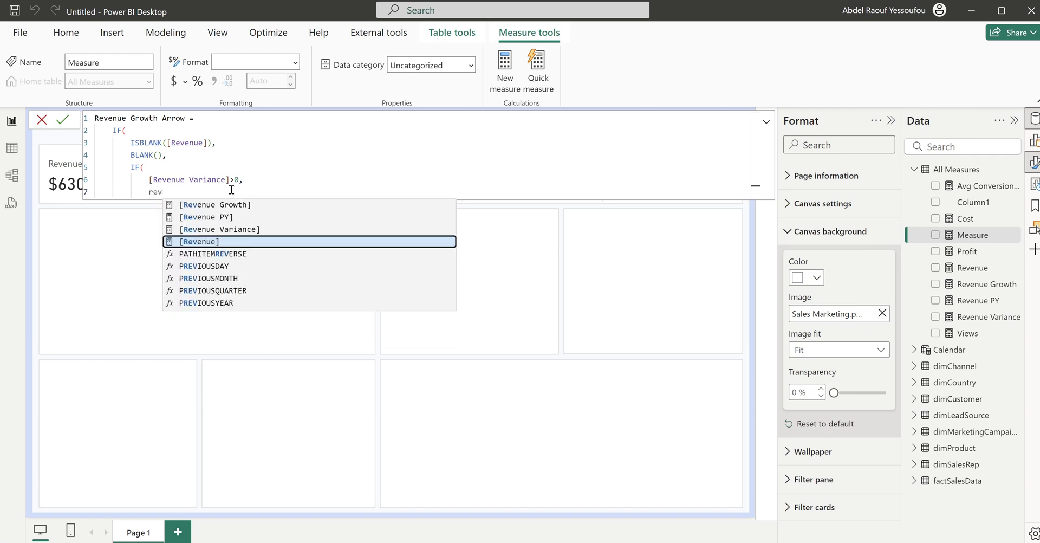
key("Up")
key("Up")
key("Up")
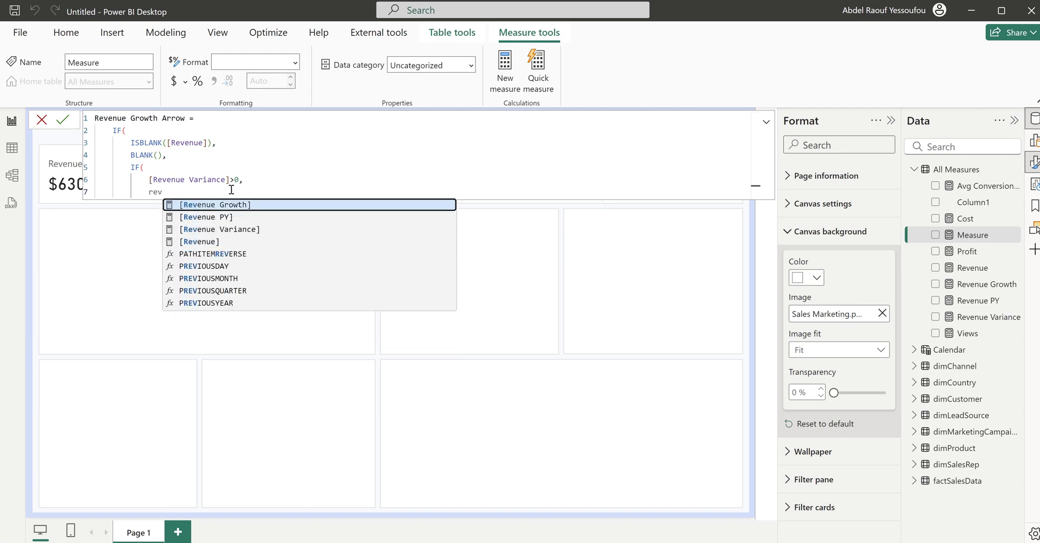
key("Tab")
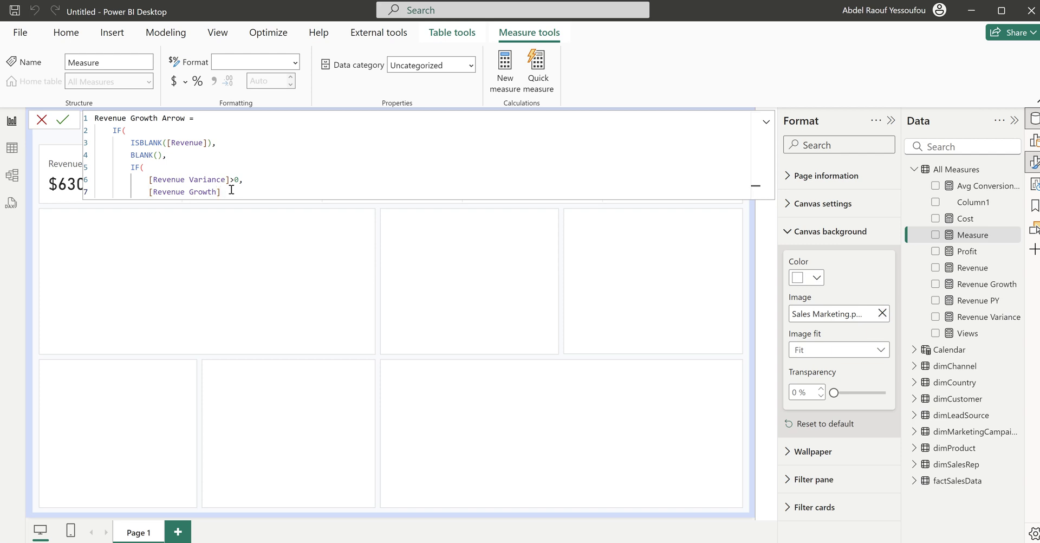
type("*100 & \"%\" & \"")
Step: Insert an up arrow symbol (↑) between the empty quotes, and end the argument with a comma and a fresh line
key("super+period")
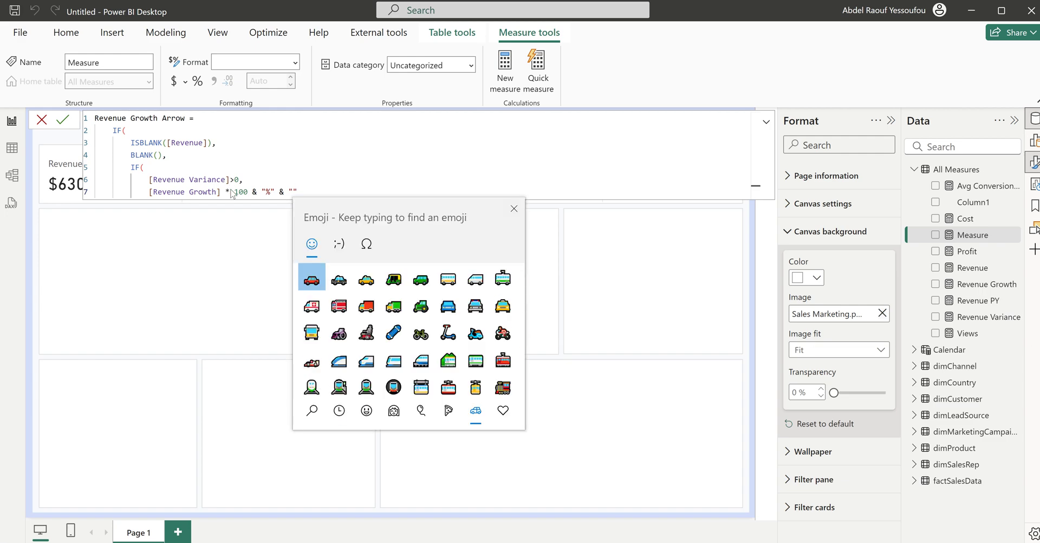
left_click(366, 244)
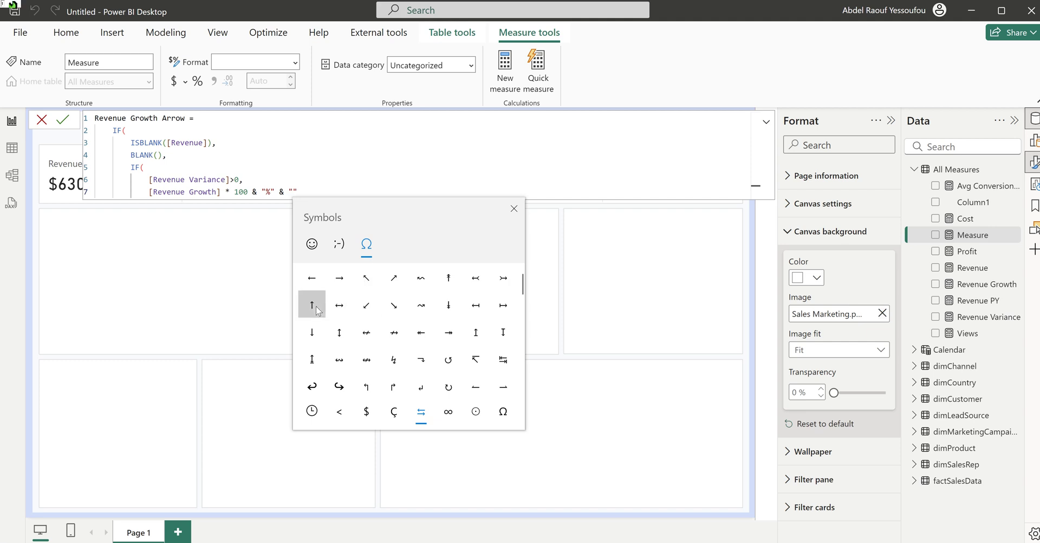
left_click(319, 309)
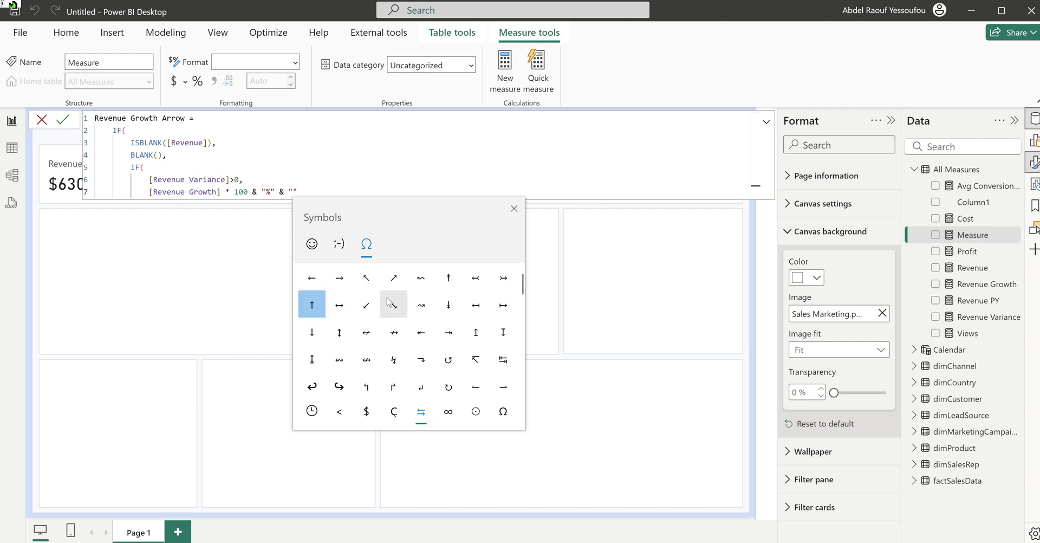
left_click(514, 209)
left_click(335, 192)
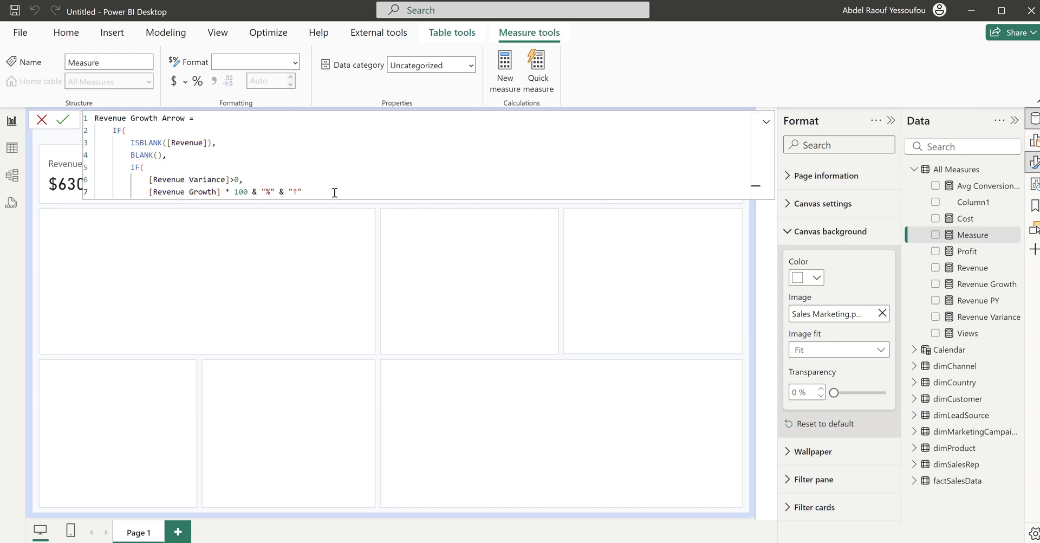
type(",")
key("shift+Return")
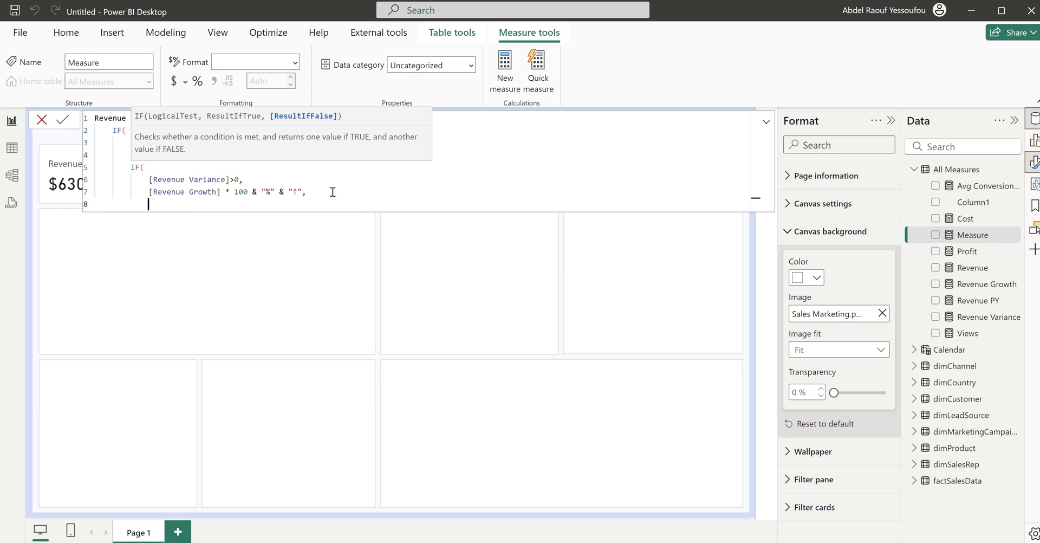
Step: Duplicate the [Revenue Growth] up-arrow expression onto line 8 as the nested IF's false result, without the trailing comma
left_click_drag(308, 192, 148, 193)
key("ctrl+c")
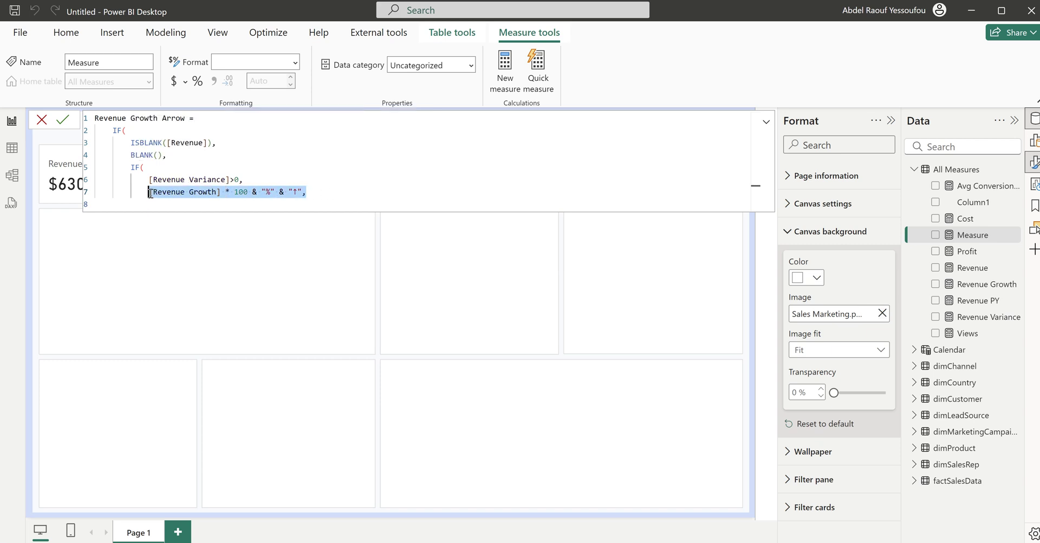
left_click(198, 206)
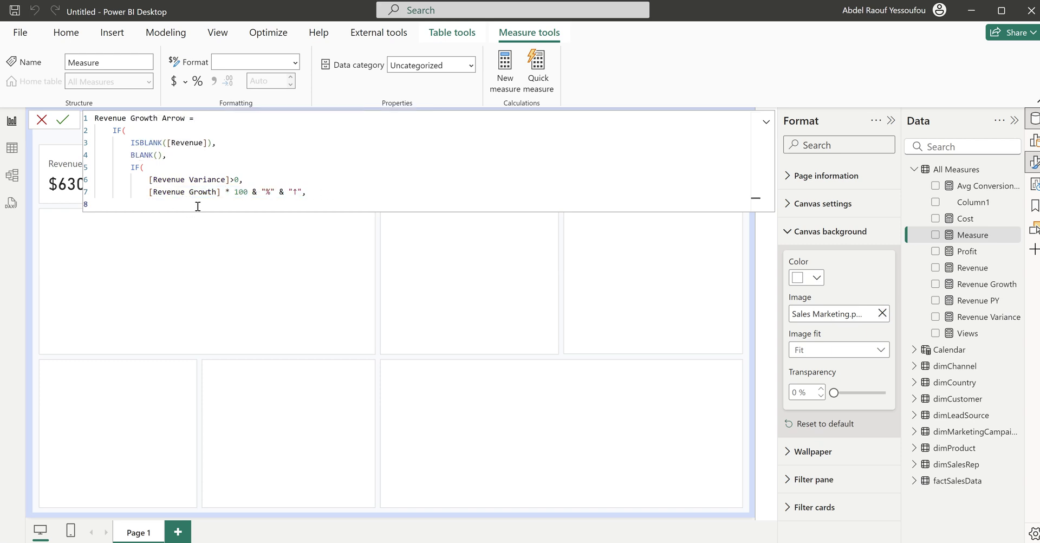
key("ctrl+v")
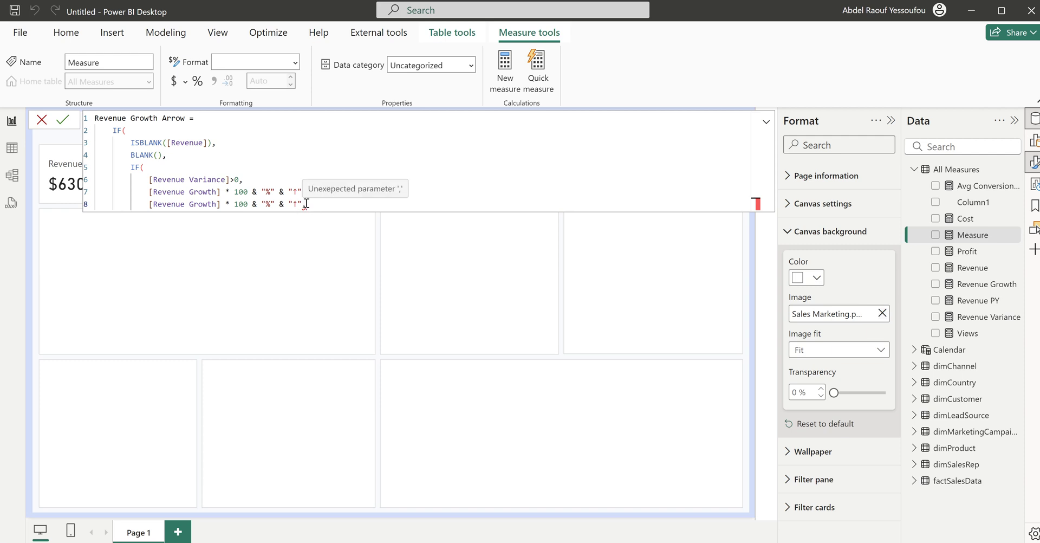
key("BackSpace")
Step: Replace the up arrow in line 8's false result with a down arrow symbol (↓)
left_click(298, 204)
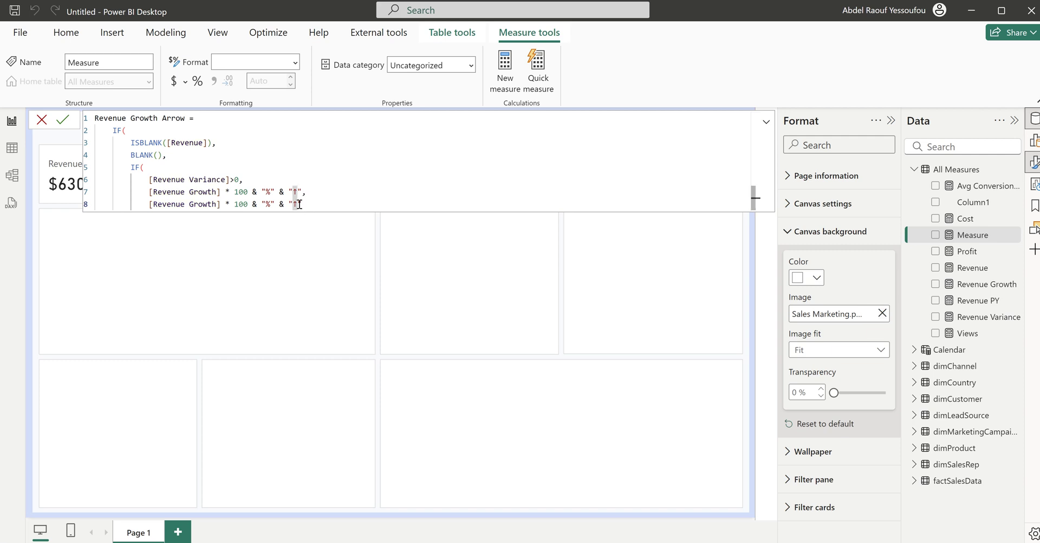
key("BackSpace")
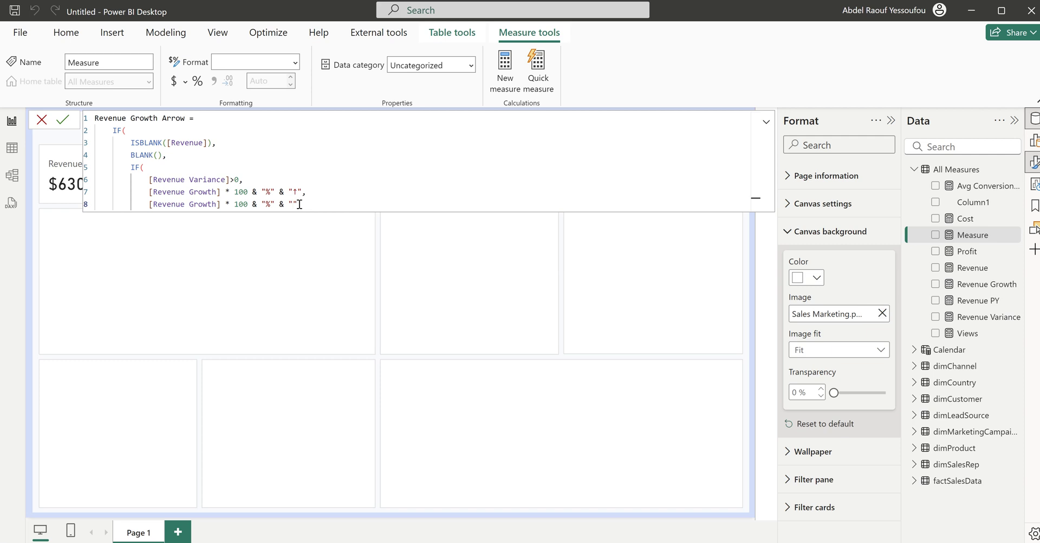
key("super+period")
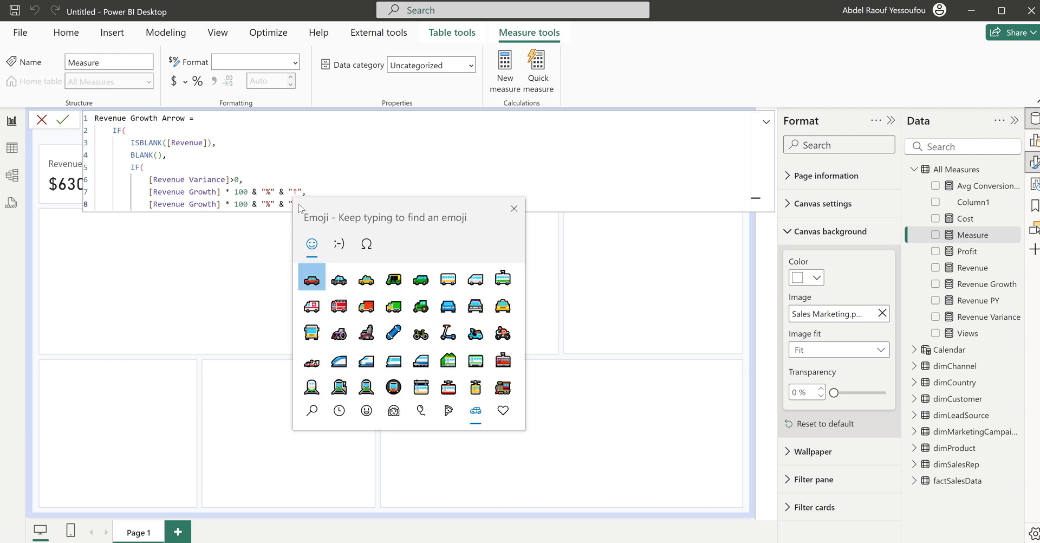
left_click(366, 243)
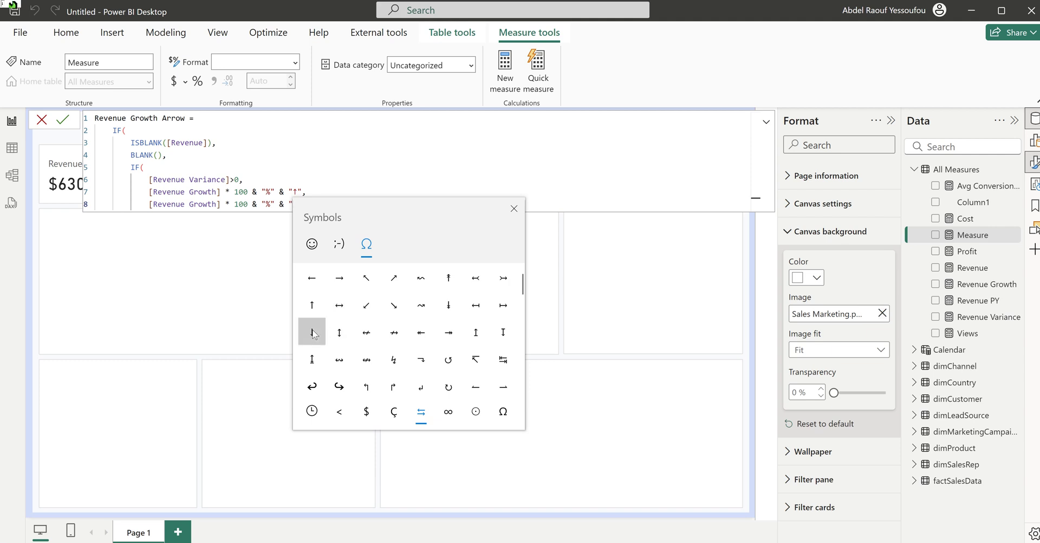
left_click(312, 332)
left_click(514, 208)
left_click(328, 204)
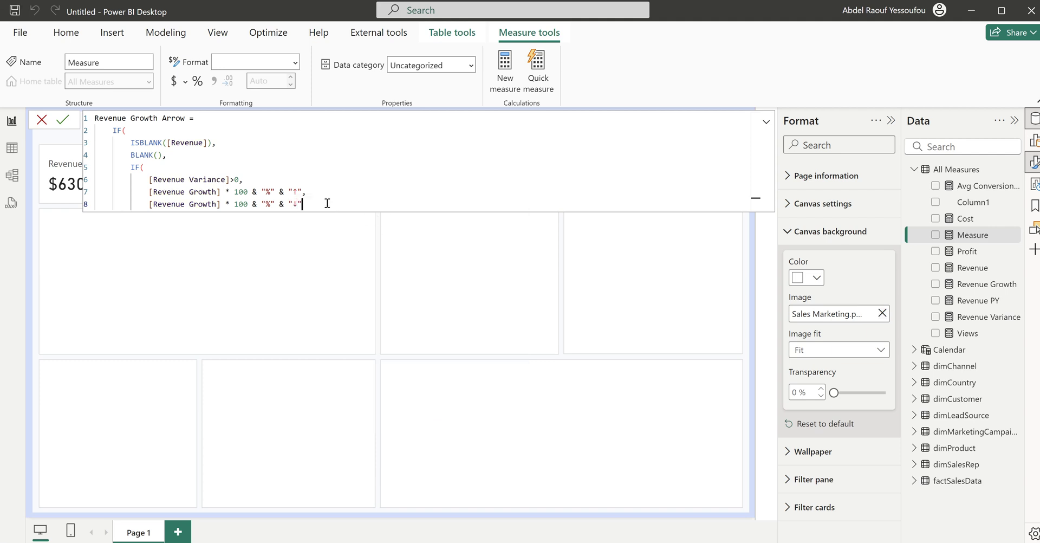
Step: Close the nested and outer IF functions on separate lines, commit the Revenue Growth Arrow measure, and leave the formula editor
key("shift+Return")
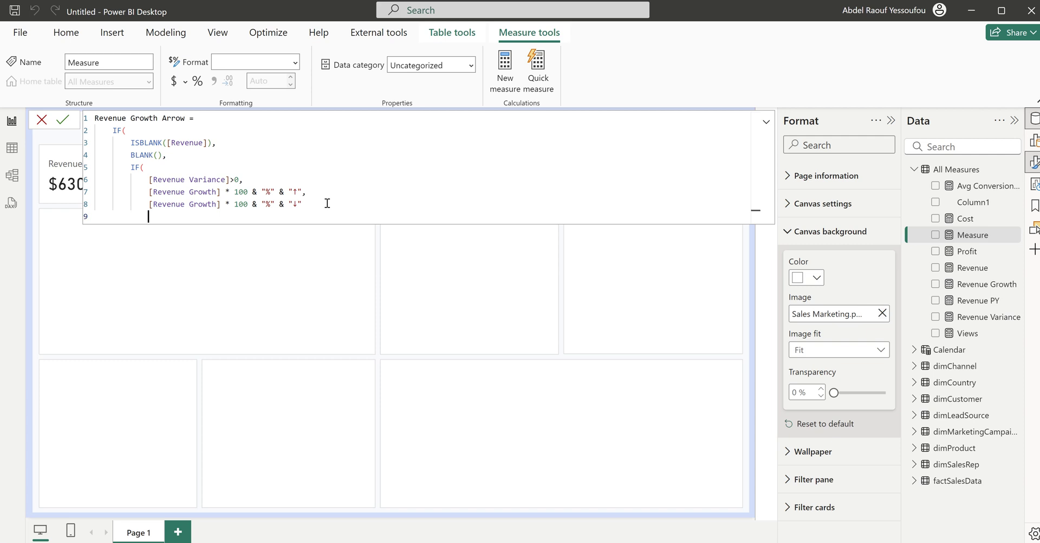
type(")")
key("shift+Return")
type(")")
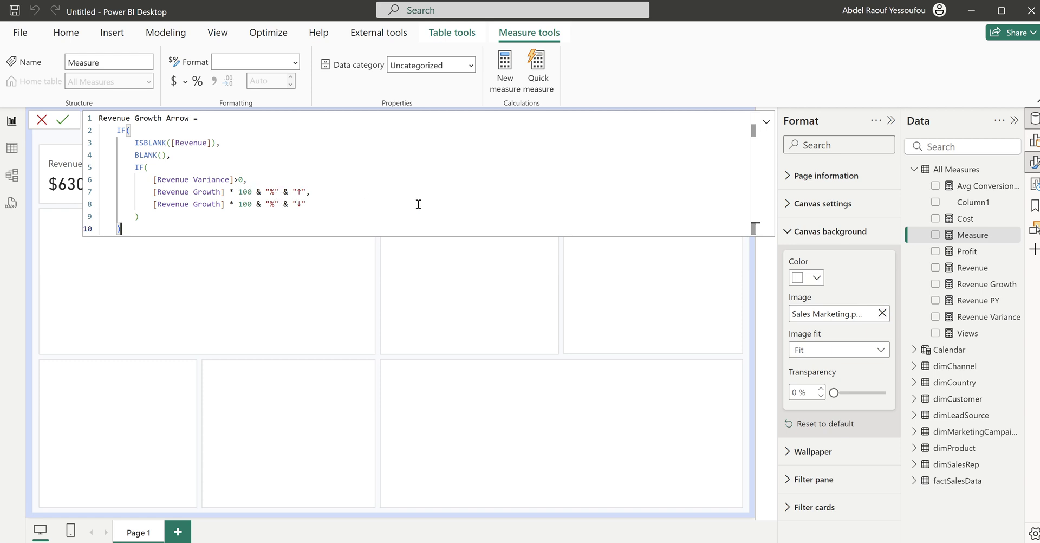
left_click(328, 201)
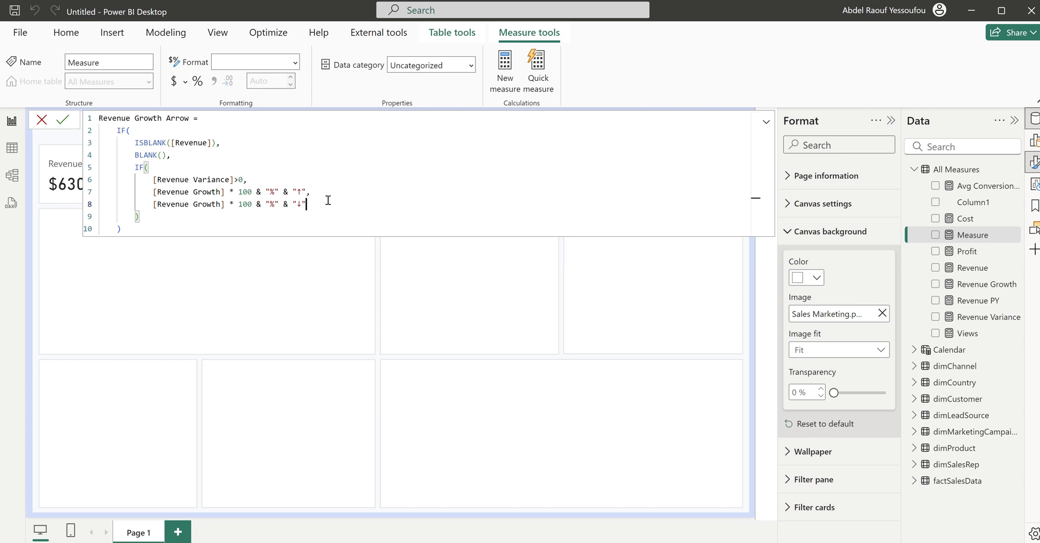
key("Return")
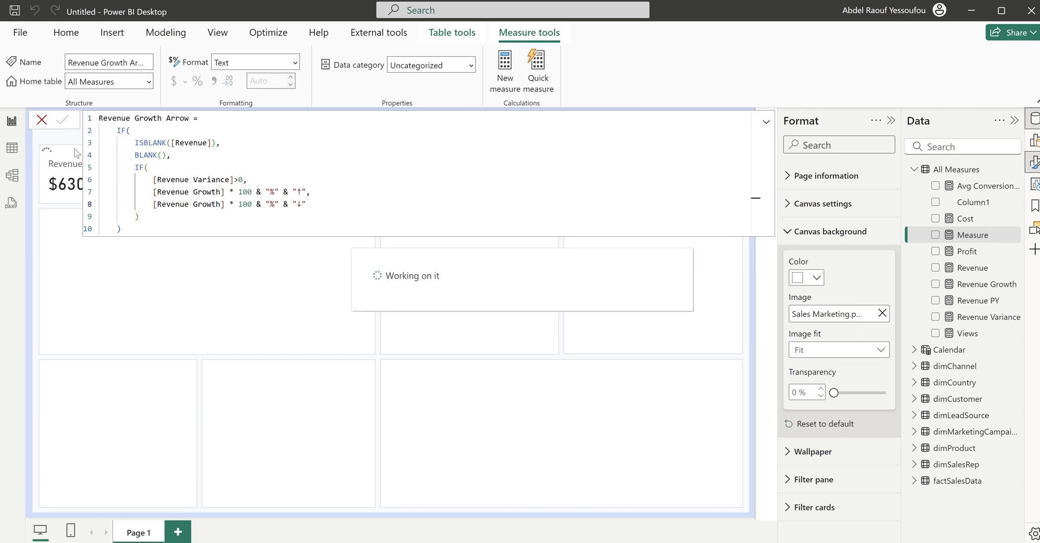
left_click(42, 120)
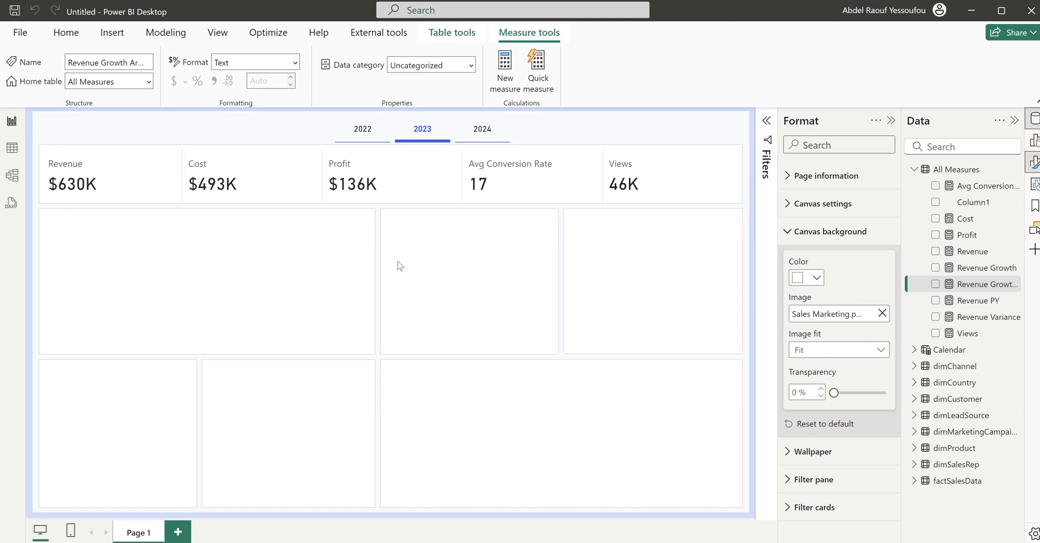
Step: Preview Revenue Growth Arrow in a card and wrap [Revenue Growth] * 100 on line 7 in ROUND with 1 digit
left_click(935, 288)
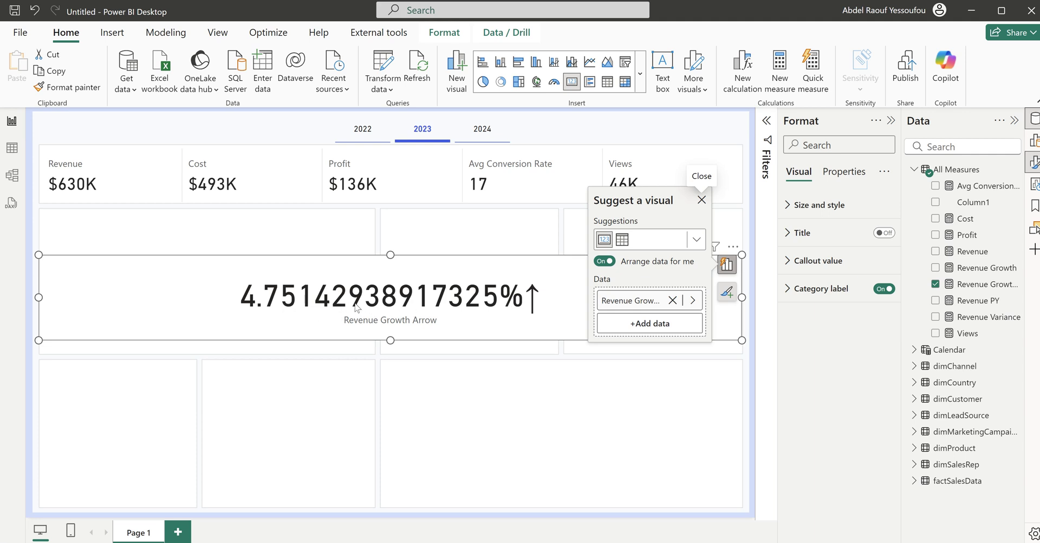
left_click(984, 287)
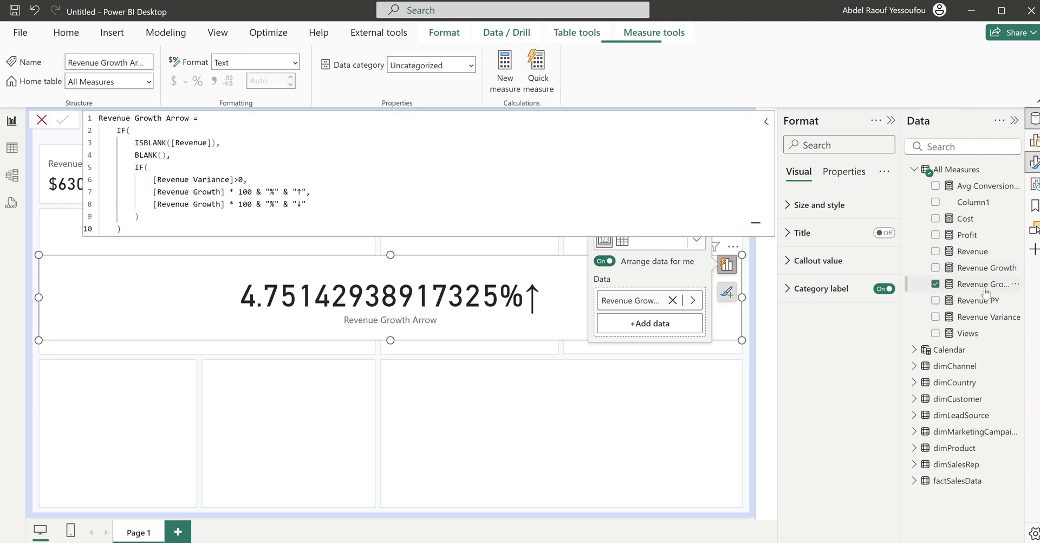
left_click(154, 192)
type("R")
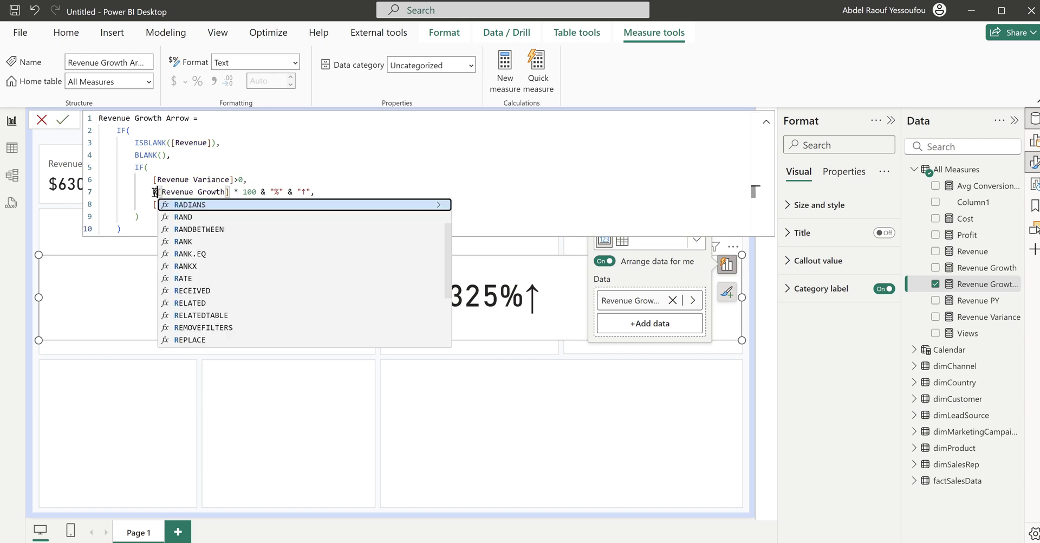
type("OUN")
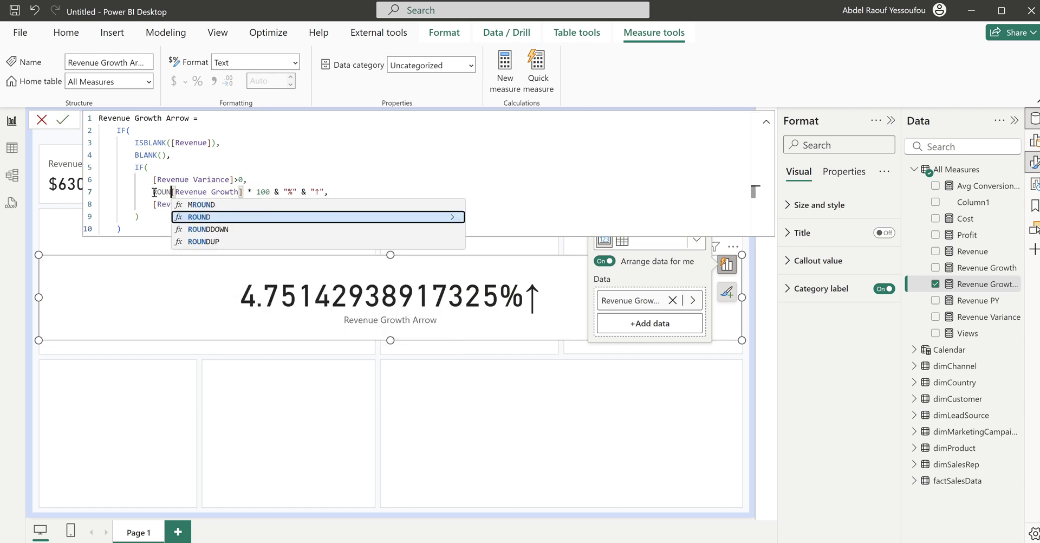
key("Tab")
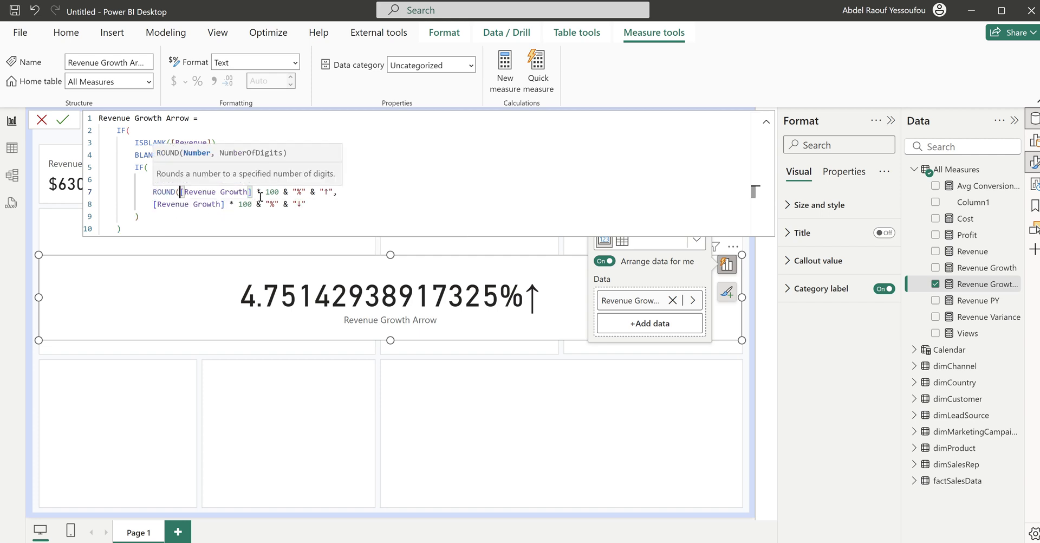
left_click(278, 192)
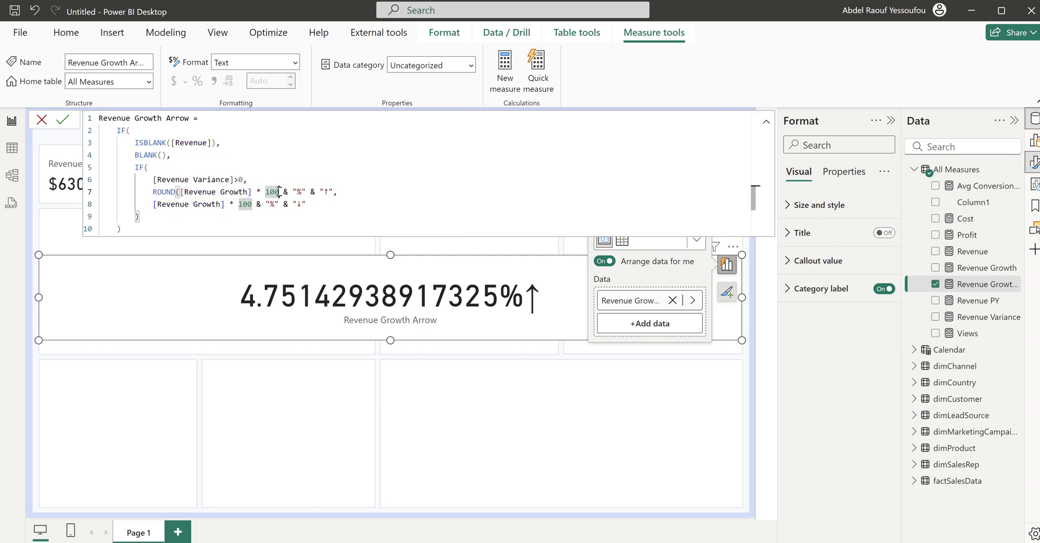
type(",")
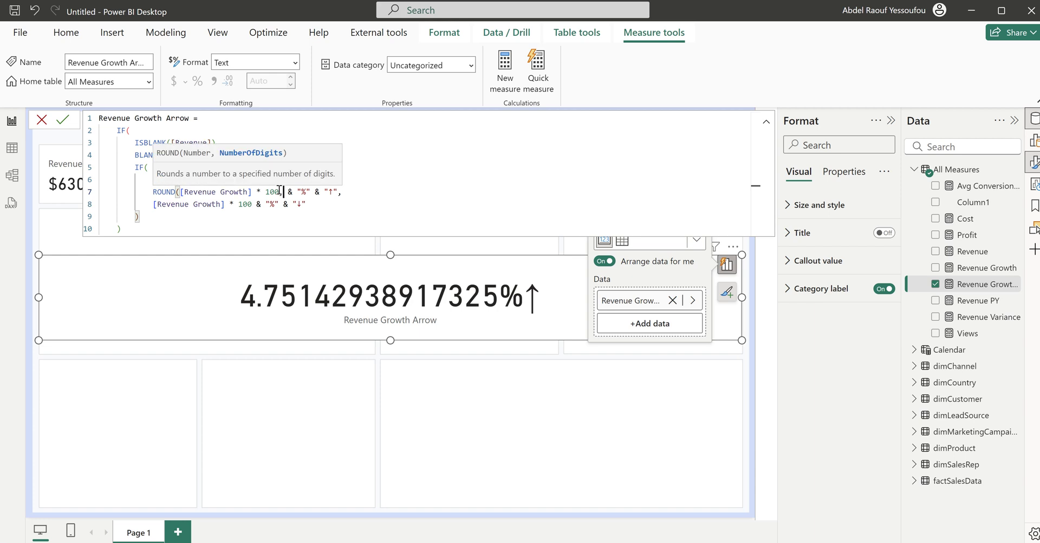
type("1)")
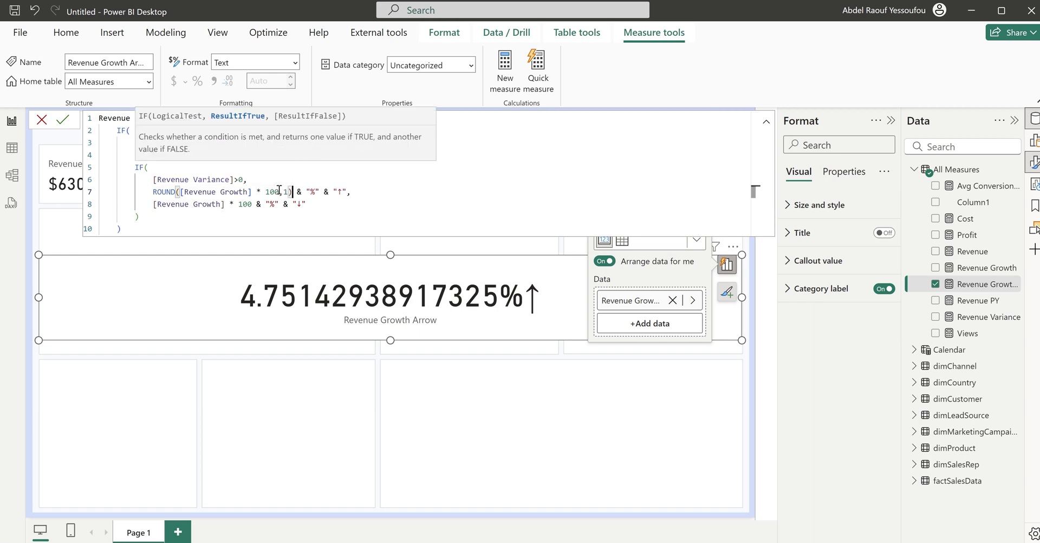
Step: Wrap [Revenue Growth] * 100 on line 8 in ROUND with 1 digit and commit the measure
left_click(155, 204)
type("ROUND(")
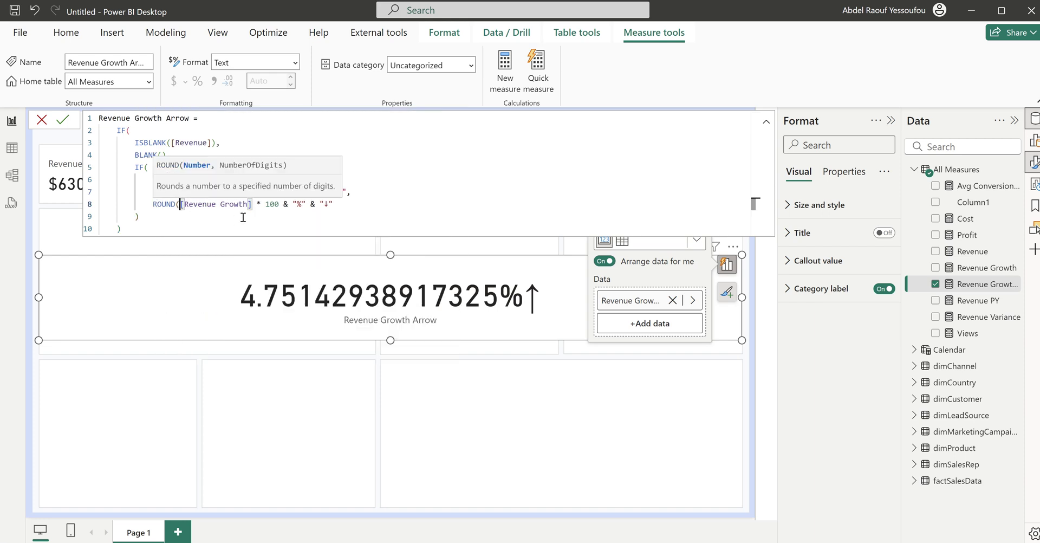
left_click(279, 205)
type(",1)")
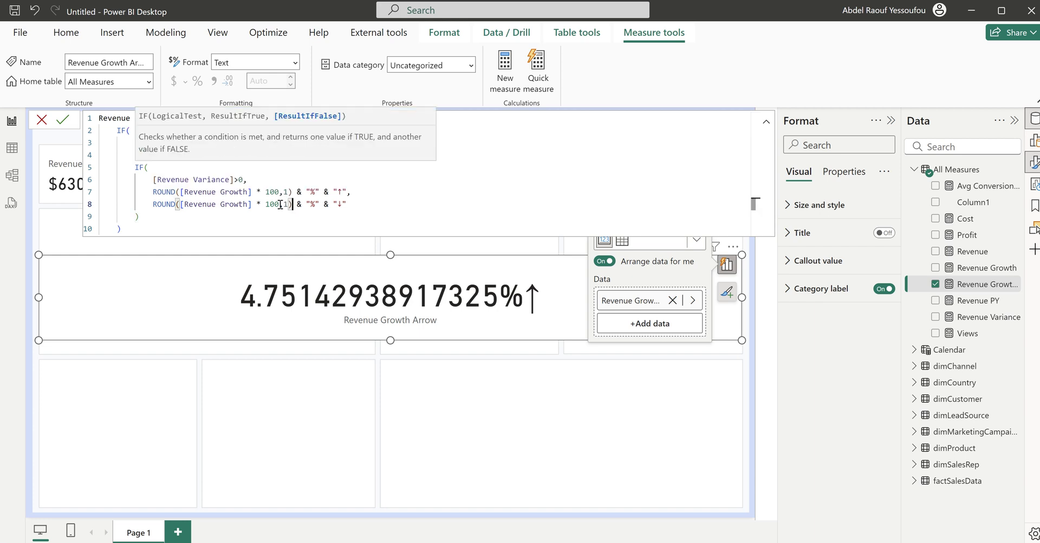
key("Return")
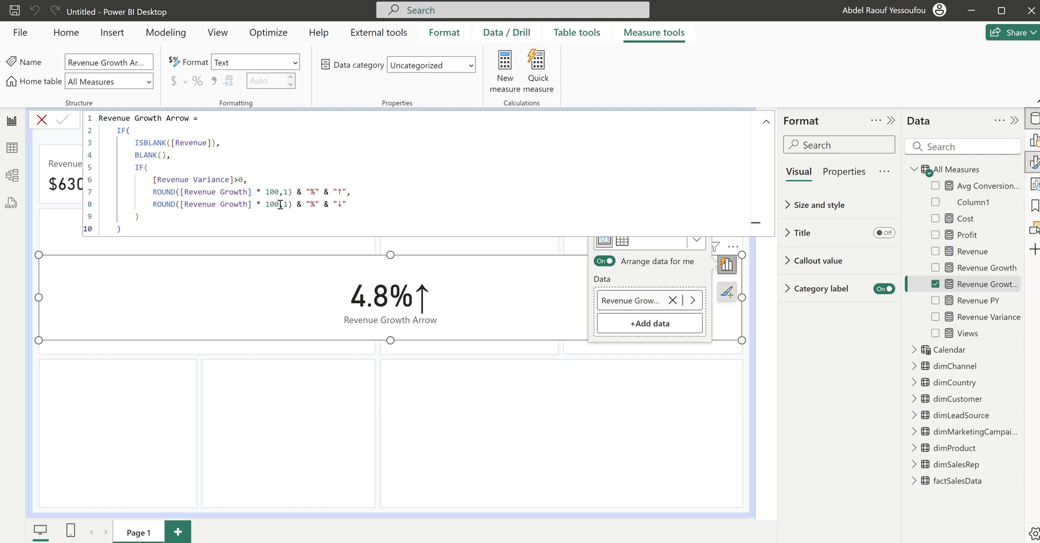
Step: Prefix the up-arrow result on line 7 with "+" &, commit the measure, and delete the preview card
left_click(153, 191)
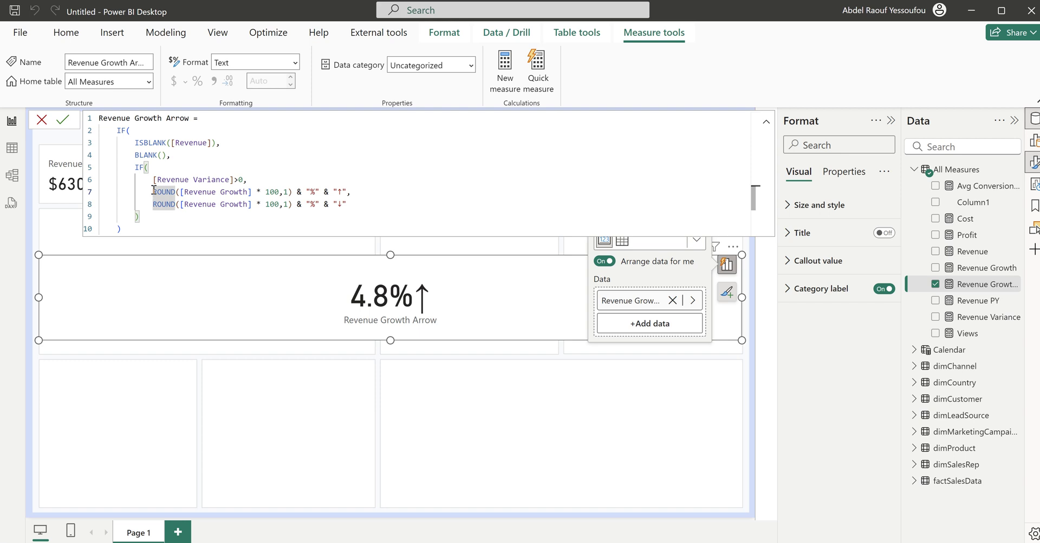
type("&")
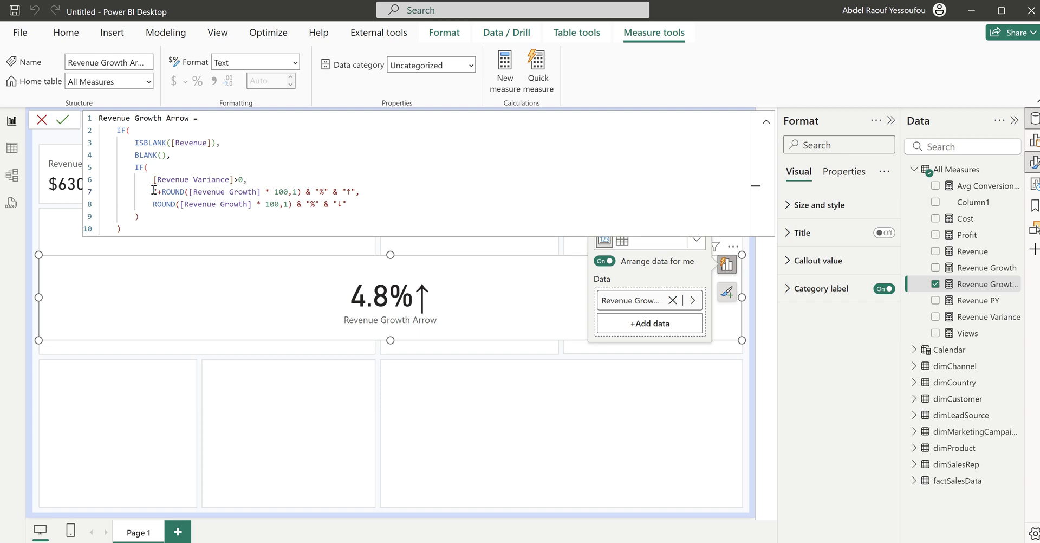
type(" \"%\" ")
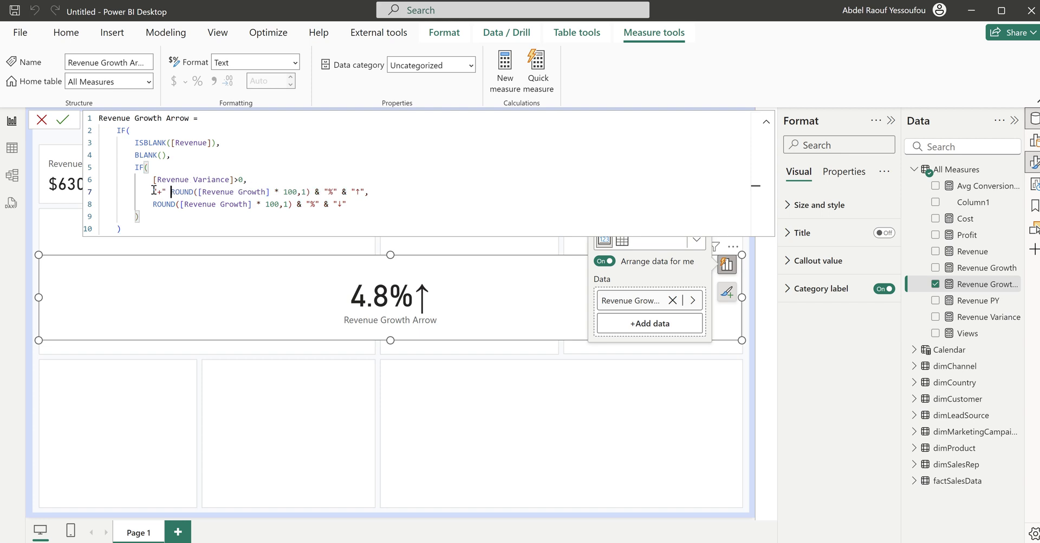
type("&")
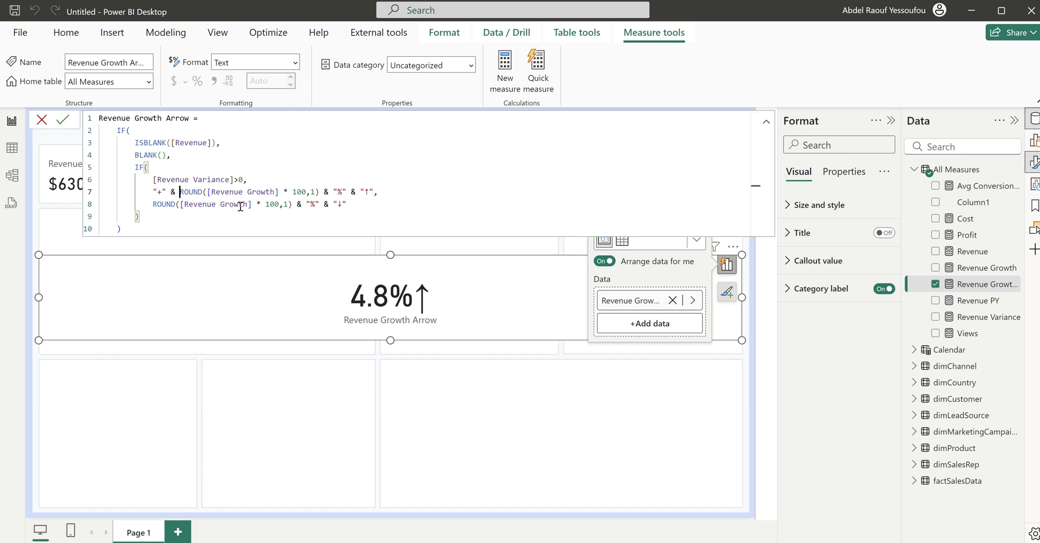
key("Return")
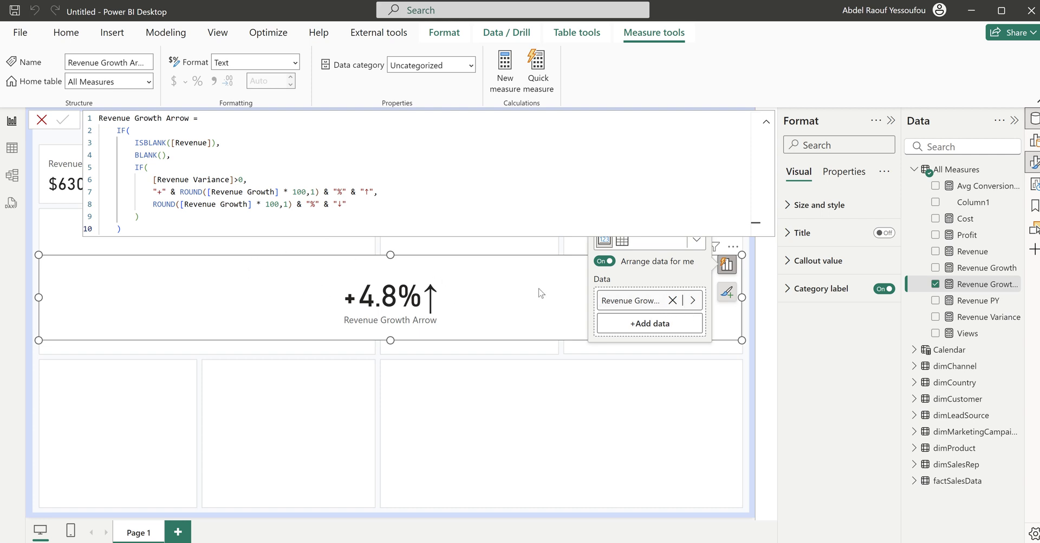
left_click(479, 297)
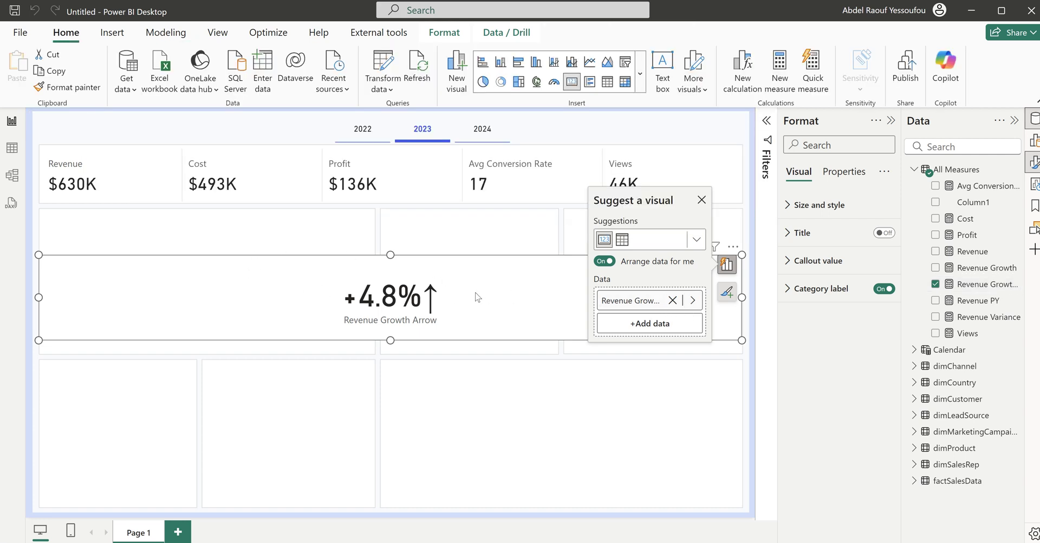
key("Delete")
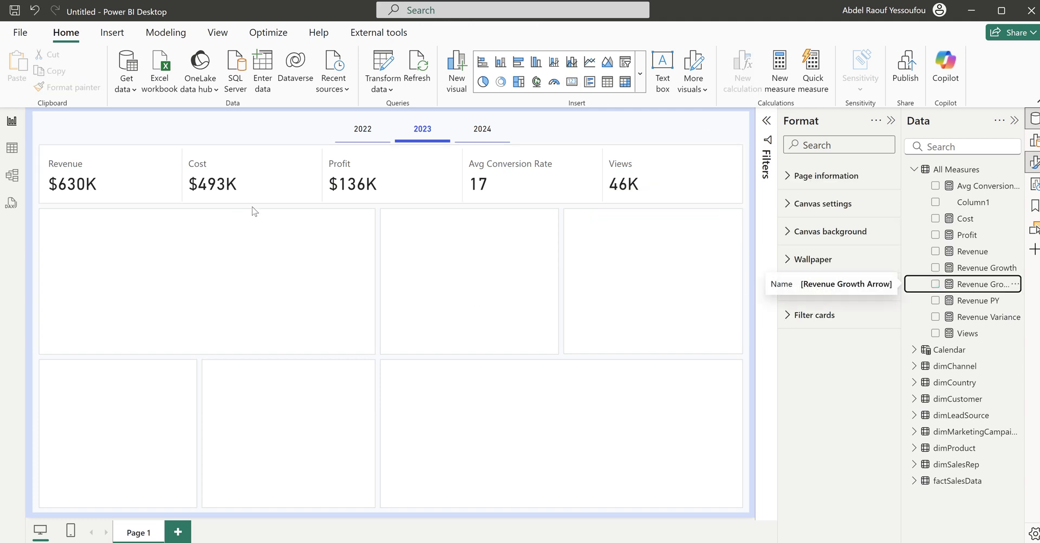
Step: Add Revenue Growth Arrow as a reference label for the Revenue series of the KPI card visual, and extend the visual downward
left_click(173, 200)
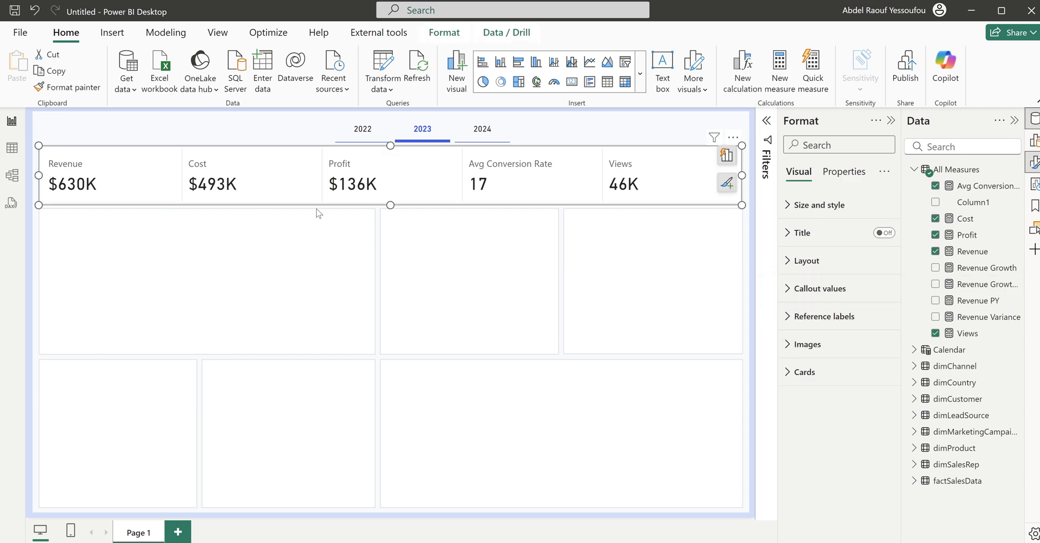
left_click(799, 318)
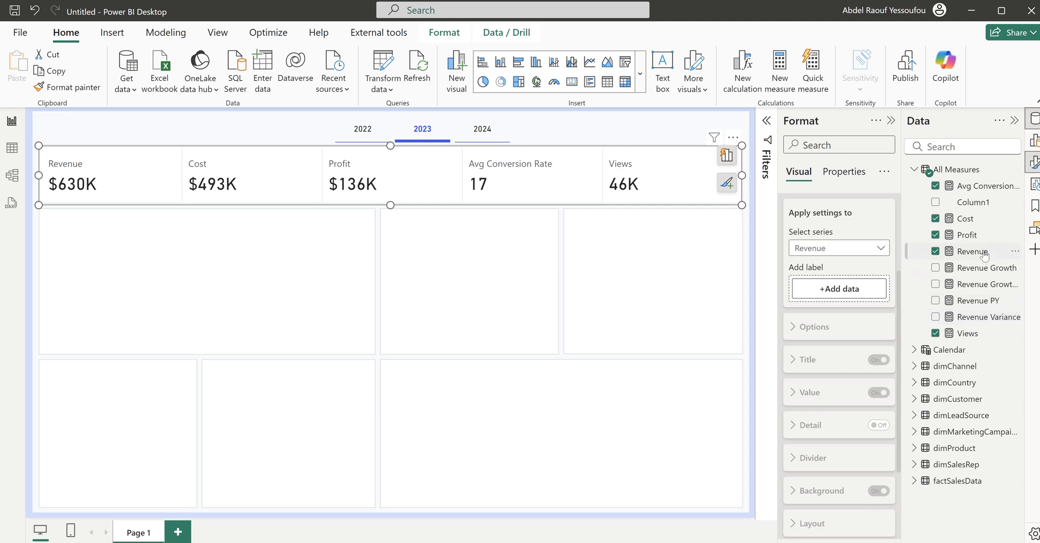
left_click_drag(980, 287, 841, 293)
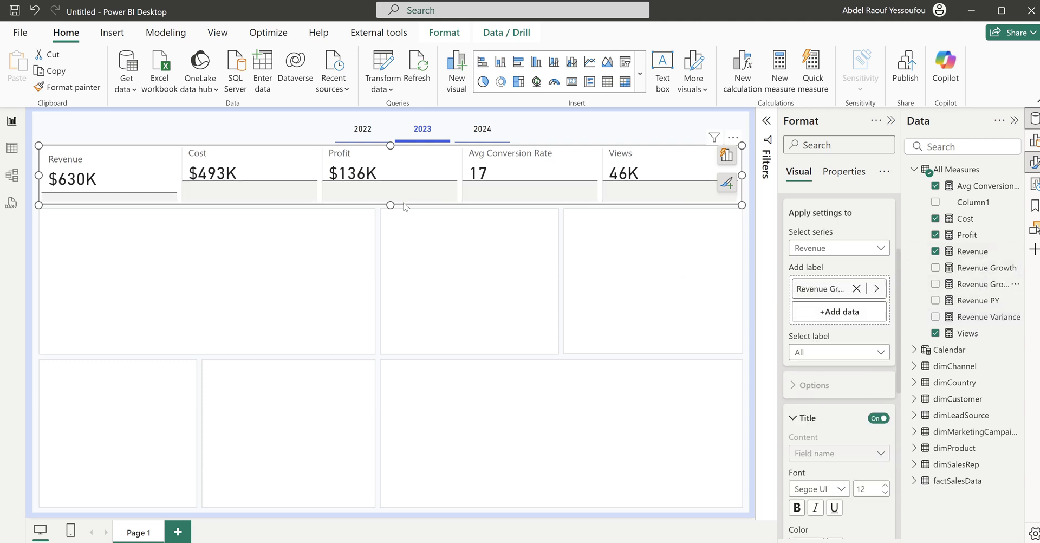
left_click_drag(390, 205, 391, 243)
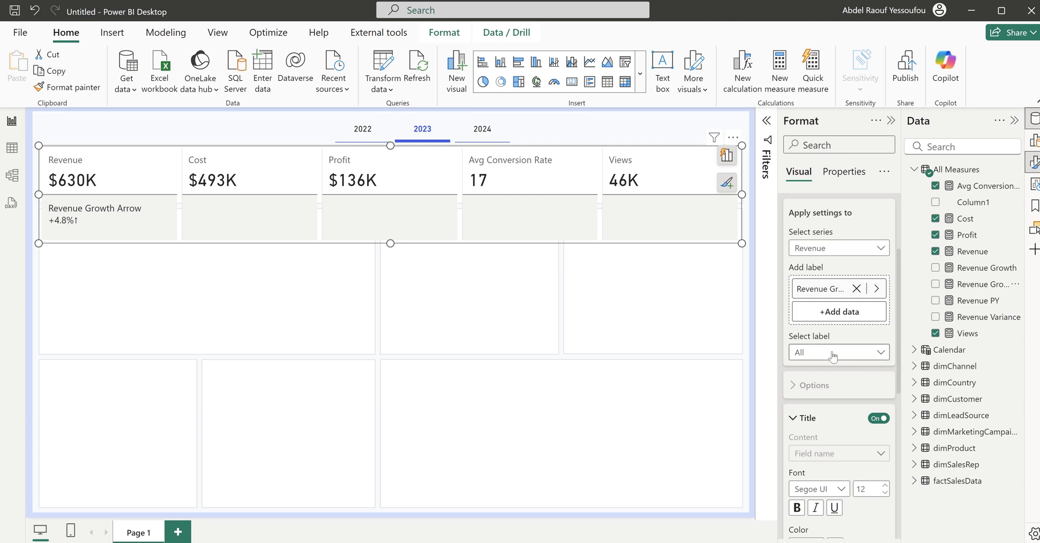
Step: Apply the reference label settings to Revenue Growth Arrow and set its title content to Custom
scroll(813, 331, "down", 3)
scroll(833, 356, "up", 1)
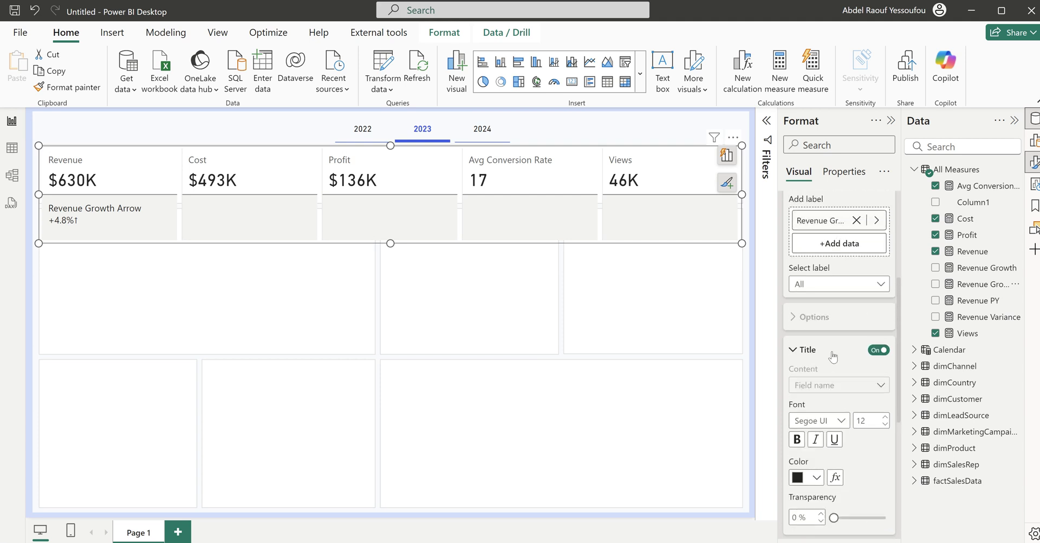
left_click(817, 285)
left_click(823, 317)
scroll(834, 380, "down", 2)
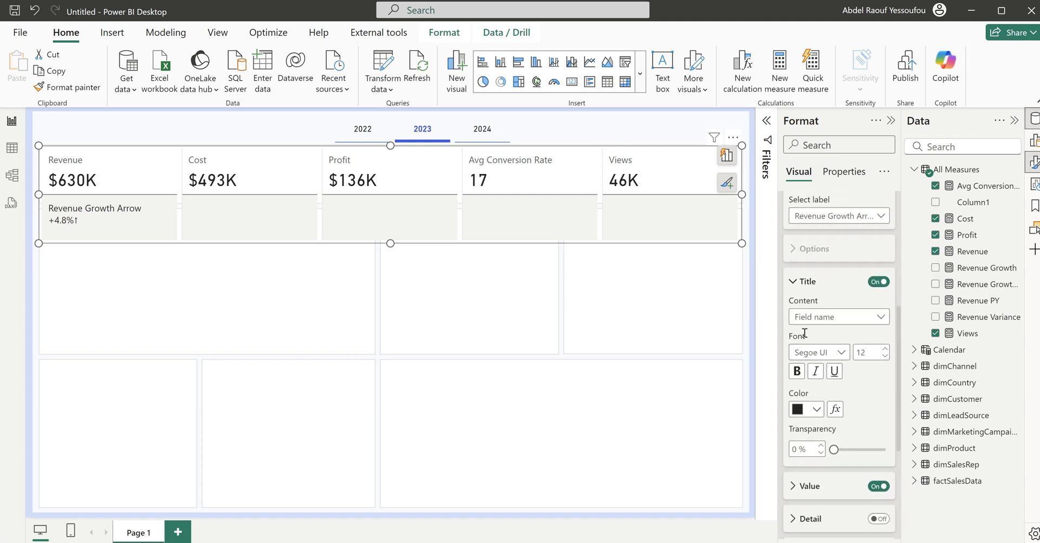
left_click(826, 319)
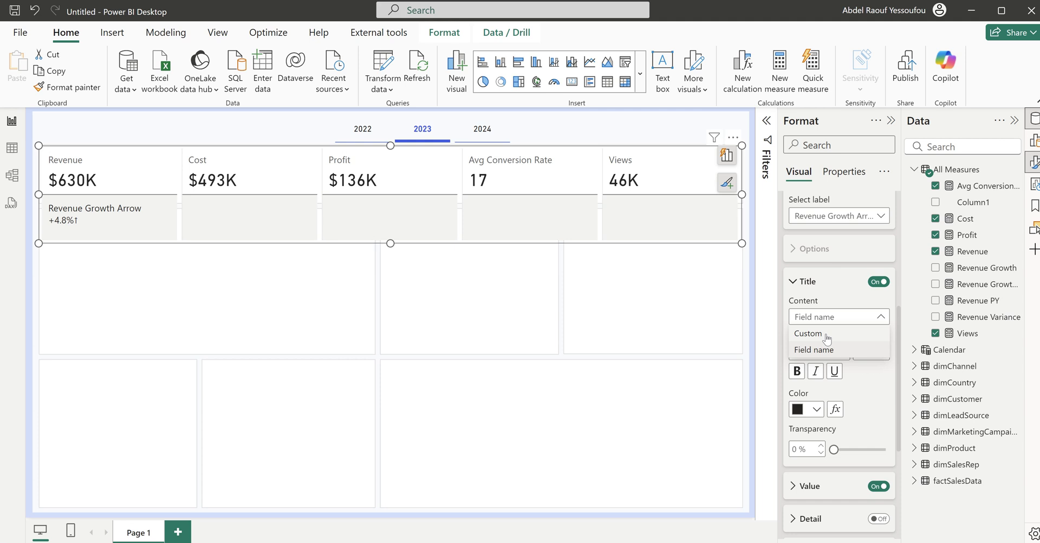
left_click(827, 334)
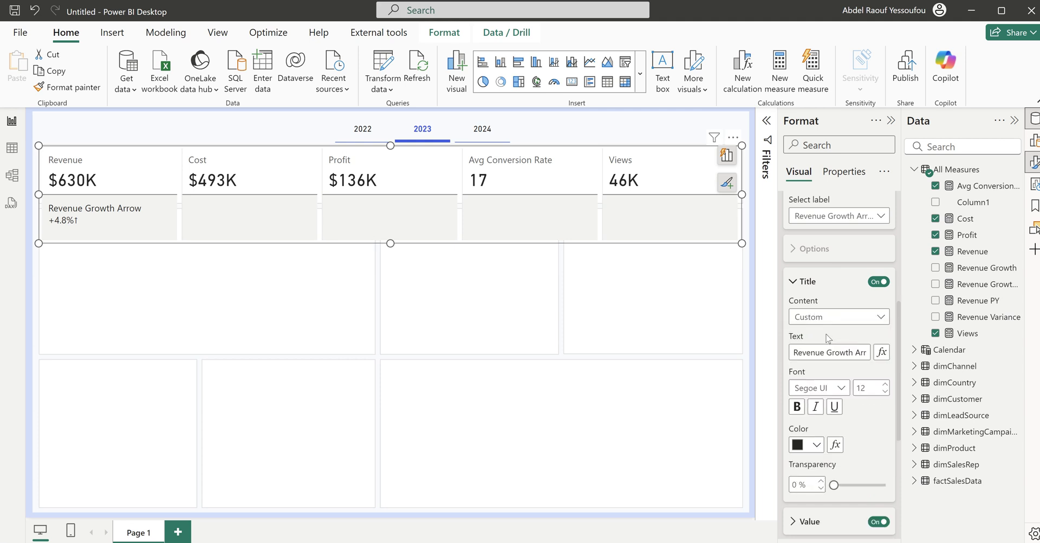
Step: Try "vs PY" as the label's custom title text and leave the title text blank
left_click_drag(792, 352, 867, 352)
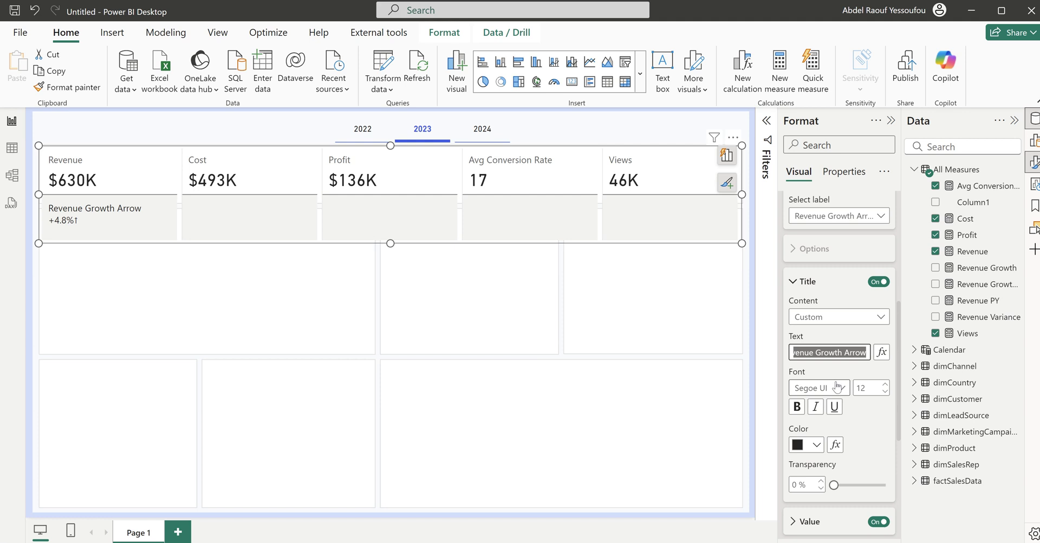
key("BackSpace")
type("v")
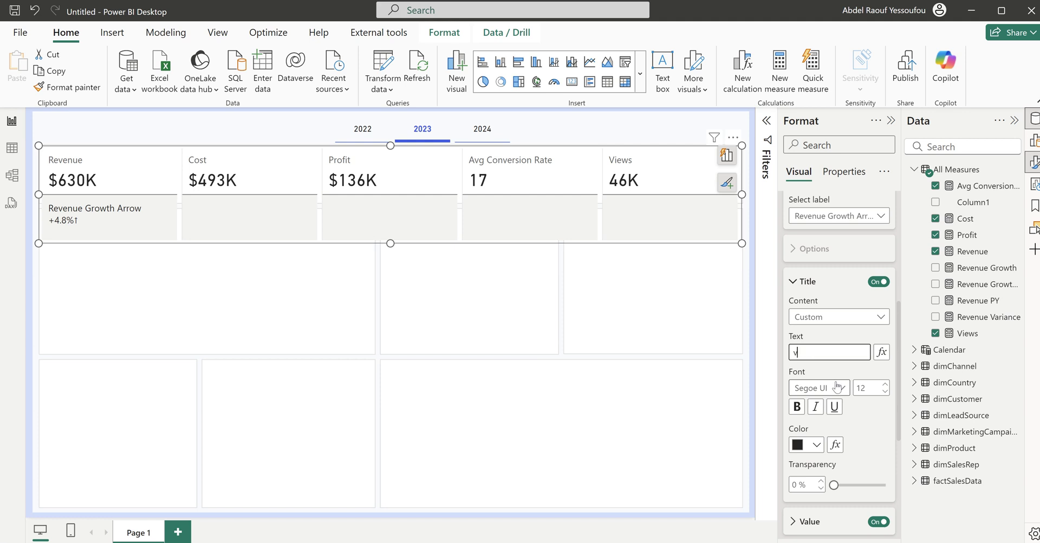
type("s ")
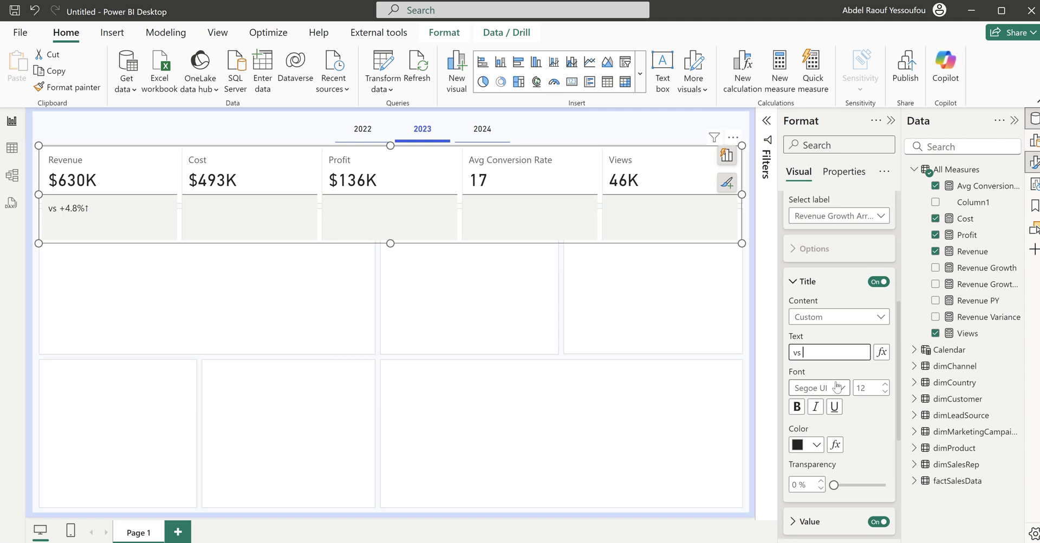
type("PY")
key("BackSpace")
key("BackSpace")
key("BackSpace")
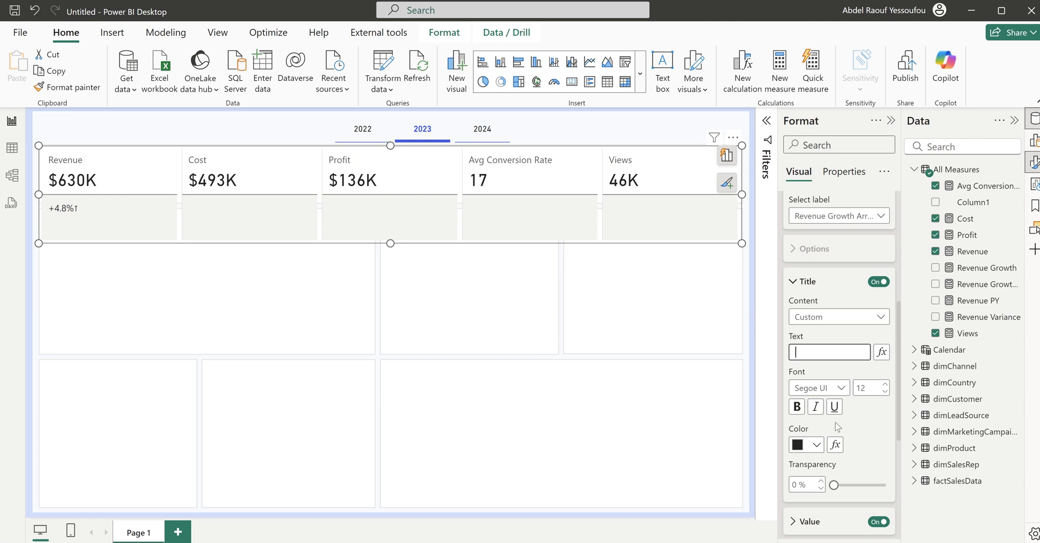
Step: Create a new measure named Revenue Color in the All Measures table and open an IF function on its second line
scroll(799, 332, "down", 3)
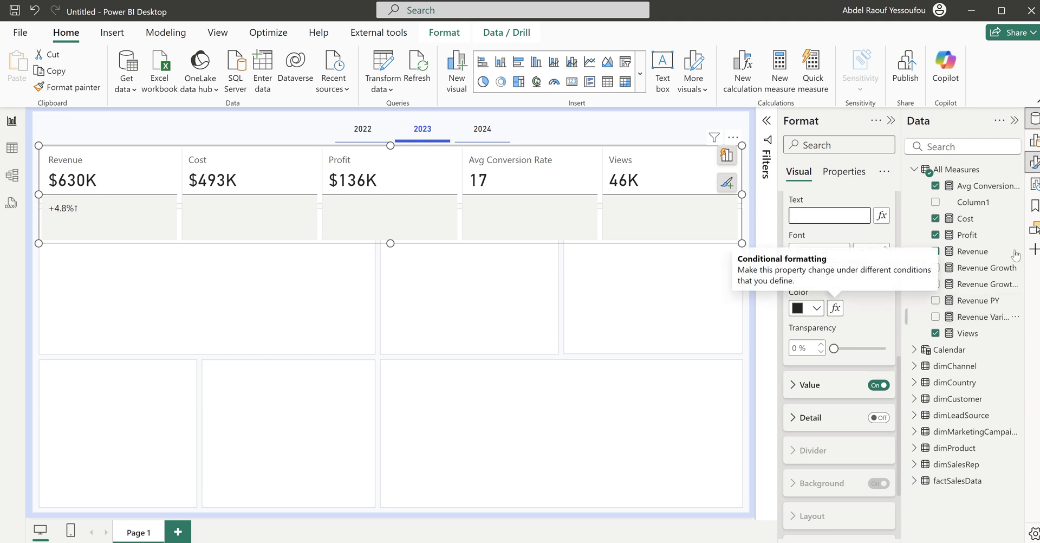
left_click(958, 172)
right_click(959, 172)
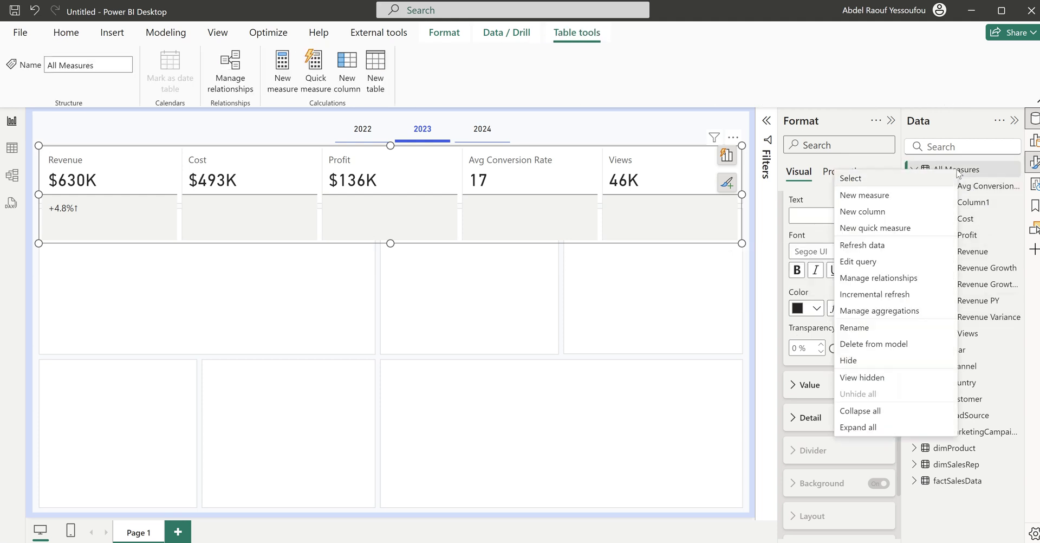
left_click(879, 202)
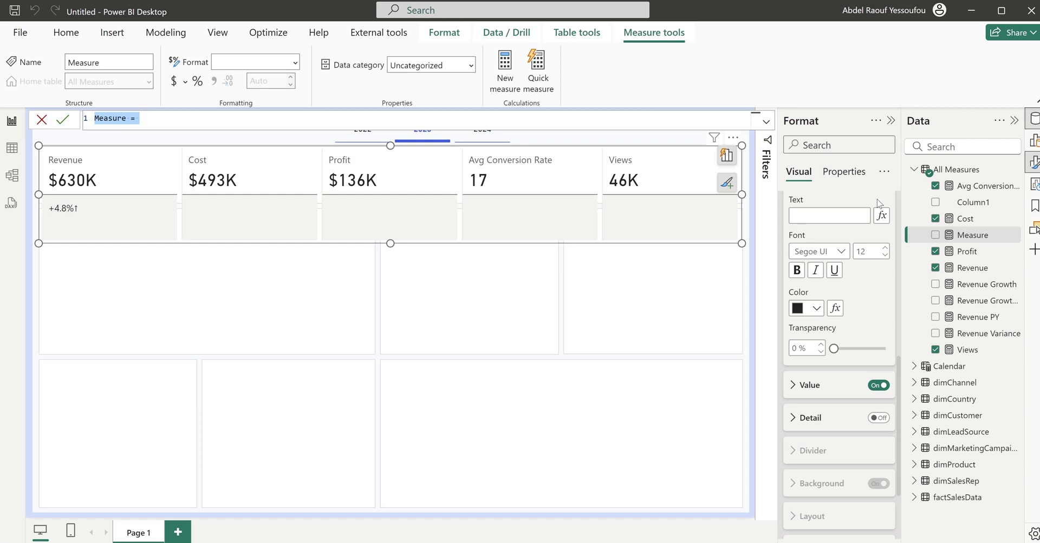
type("Revenue")
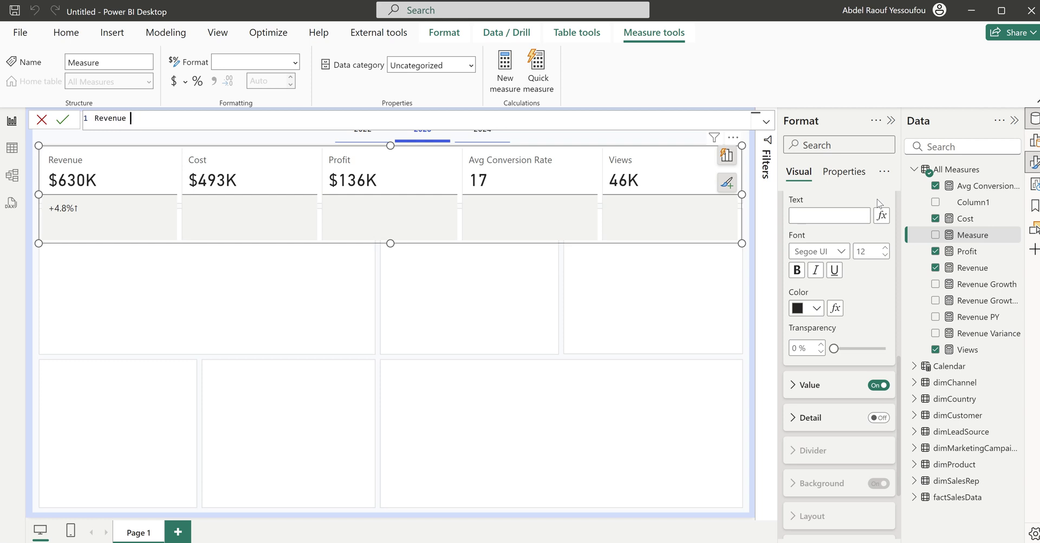
type(" Color =")
key("shift+Return")
type("IF(")
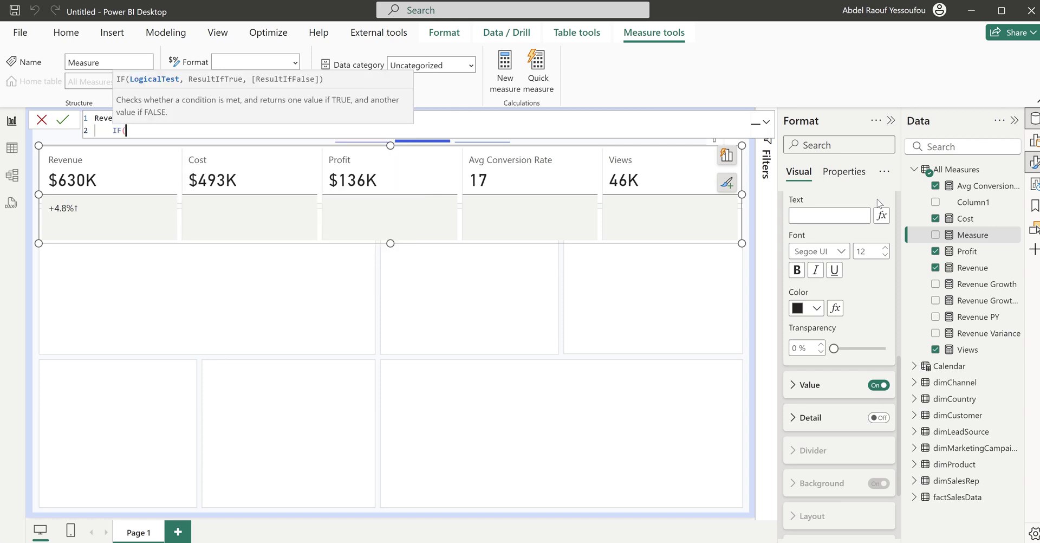
key("shift+Return")
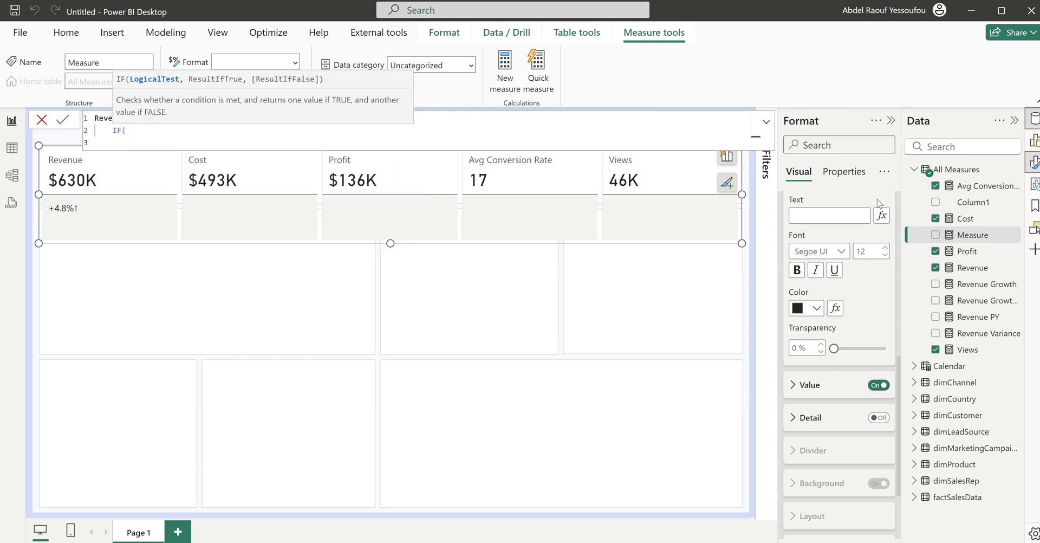
Step: Enter [Revenue Variance]>=0 as the IF condition of the Revenue Color measure
type("rev")
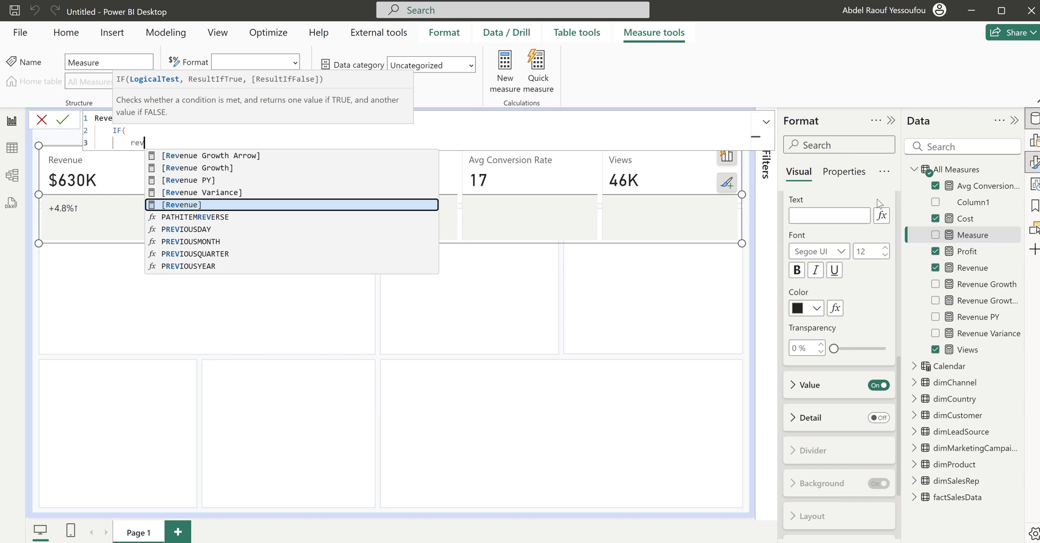
key("Up")
key("Tab")
type(">=")
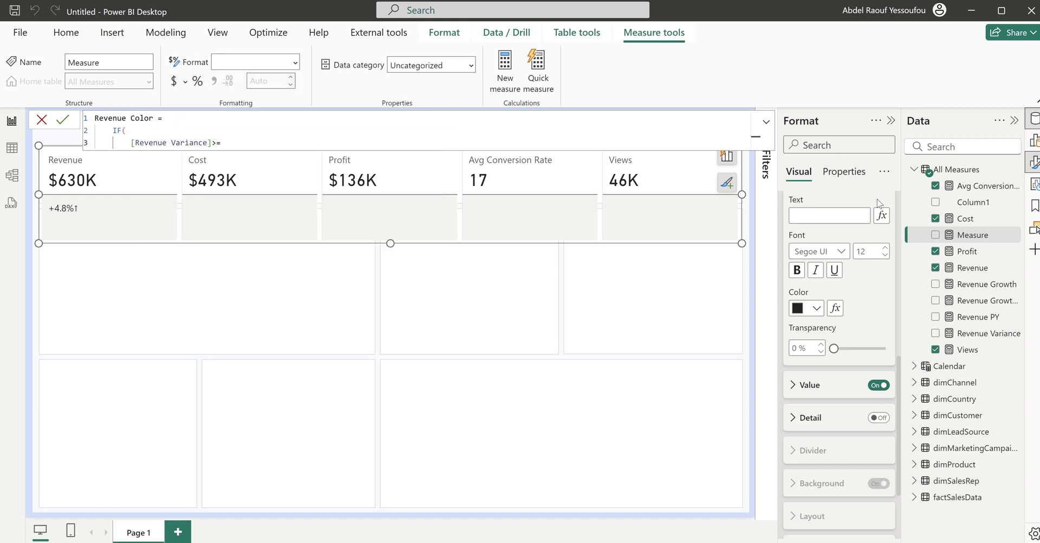
type("0,")
key("shift+Return")
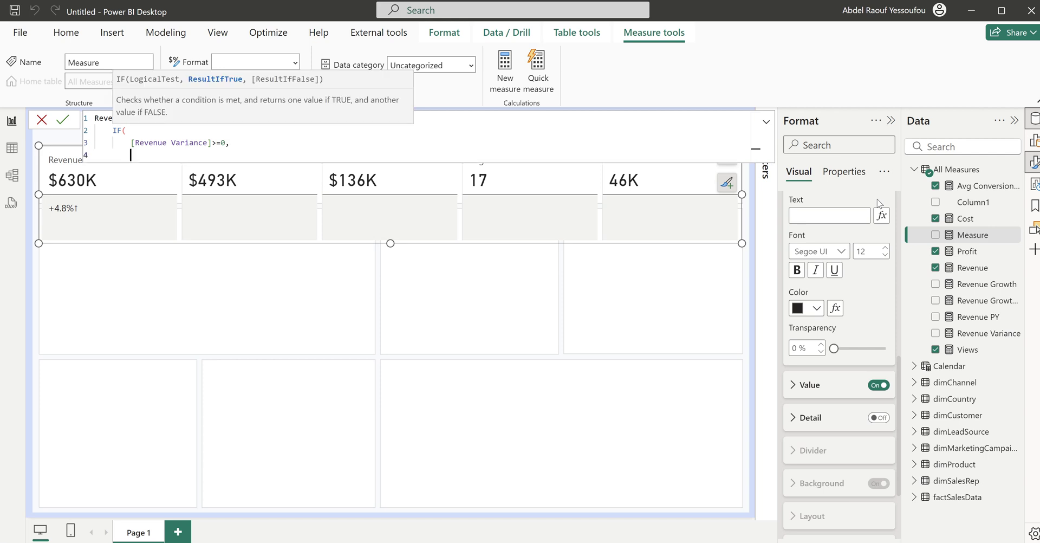
Step: Make the IF return "Green" when true and "Red" when false, commit the Revenue Color measure, and close its formula
type("\"Green\",")
key("shift+Return")
type("\"Re")
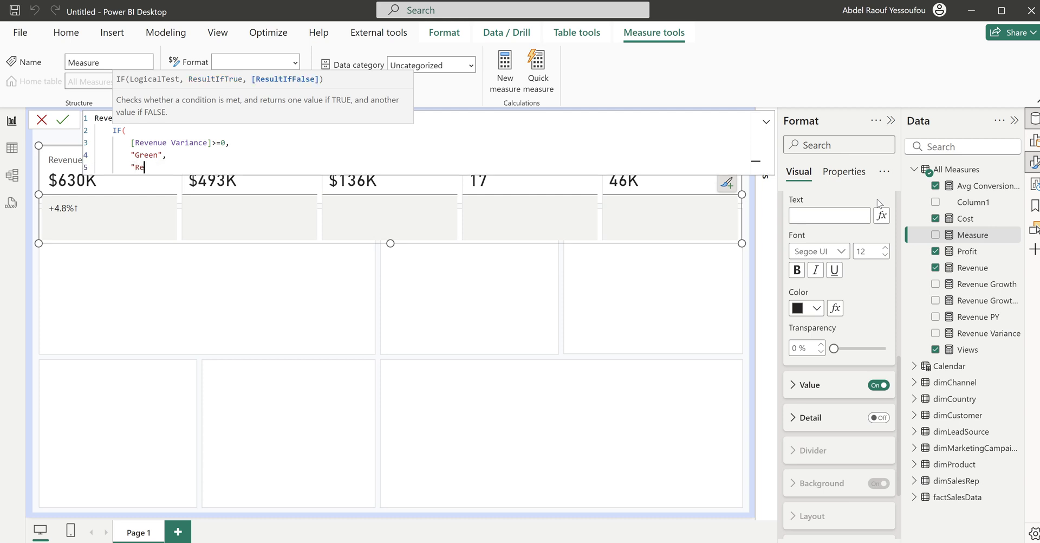
type("d\"")
key("shift+Return")
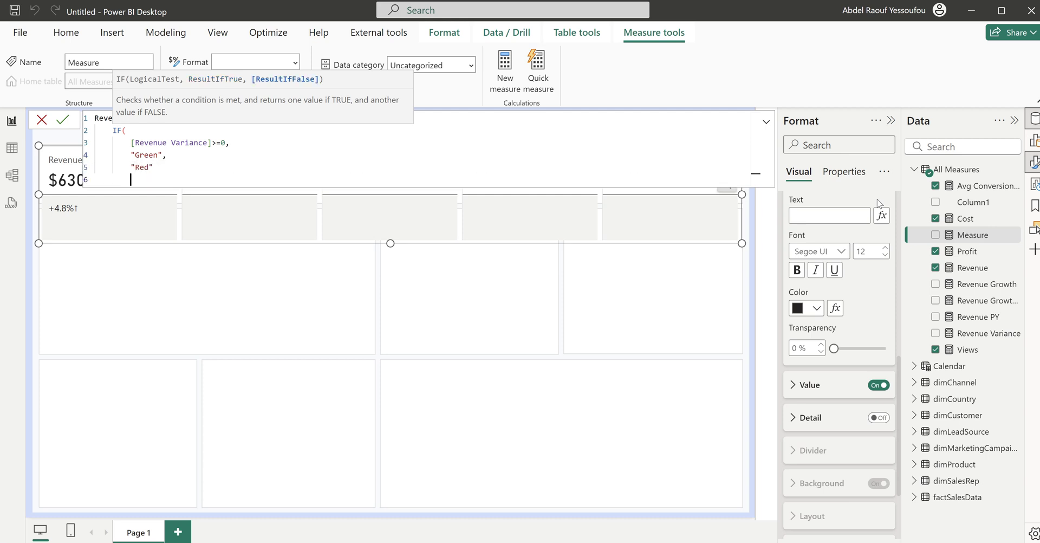
type(")")
key("Return")
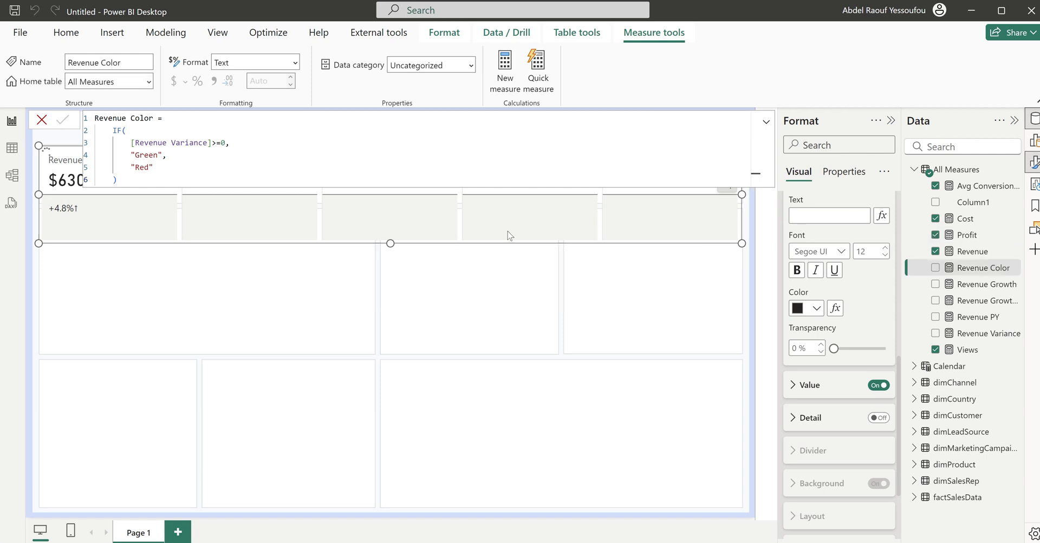
left_click(42, 119)
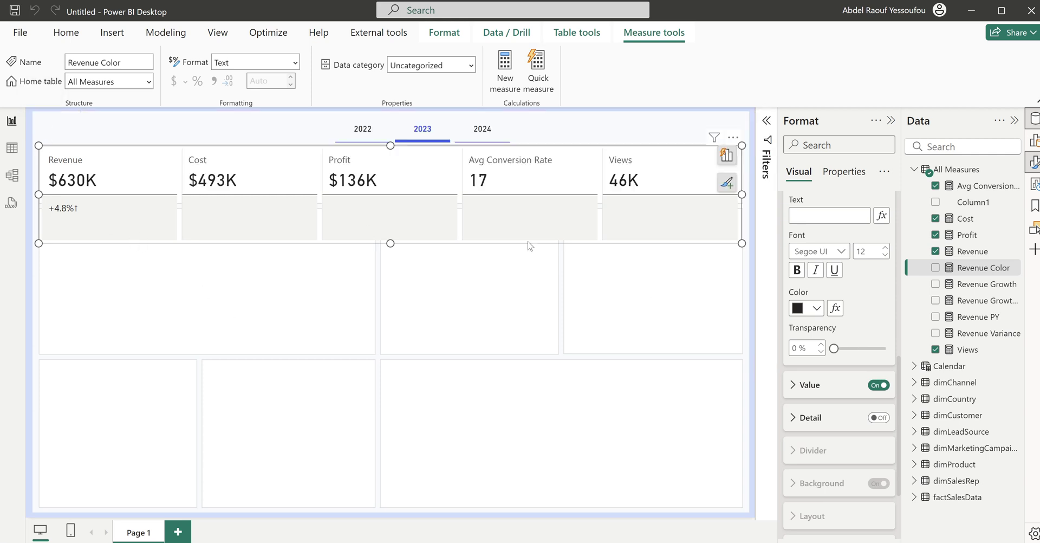
Step: Conditionally format the color of the reference label's value with the Field value style based on Revenue Color
scroll(861, 320, "up", 2)
scroll(802, 322, "down", 2)
scroll(813, 352, "up", 1)
scroll(831, 394, "down", 3)
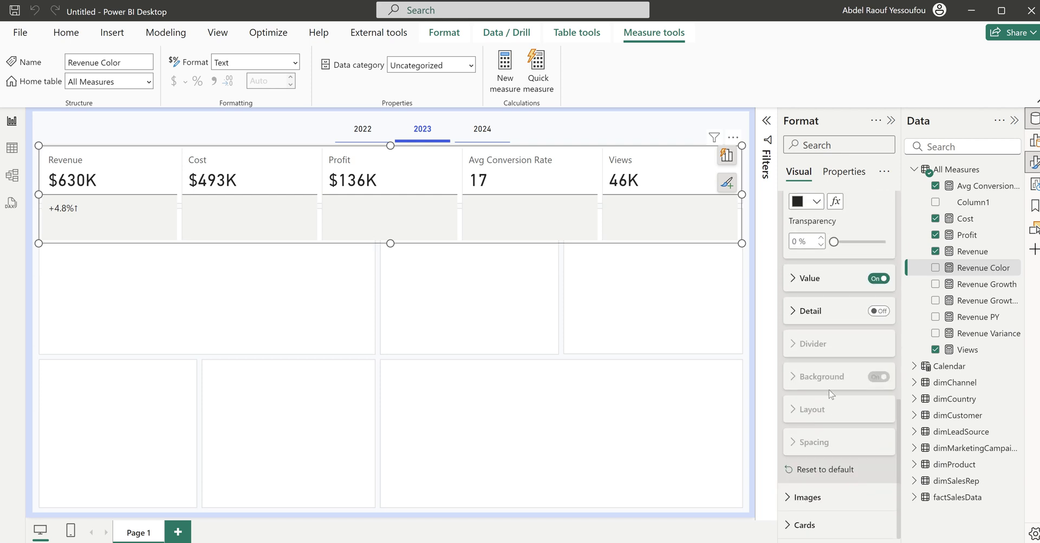
left_click(815, 281)
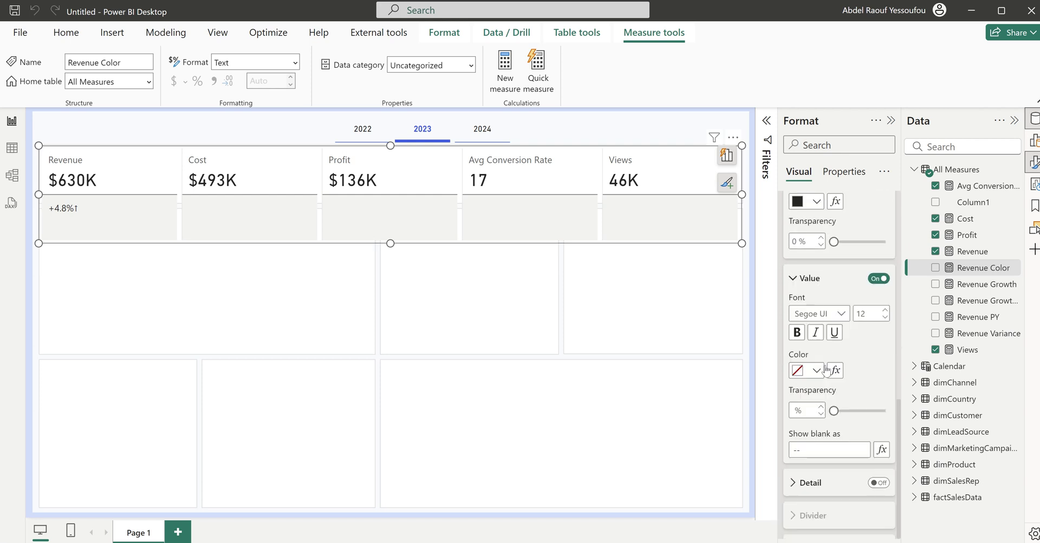
scroll(829, 371, "down", 1)
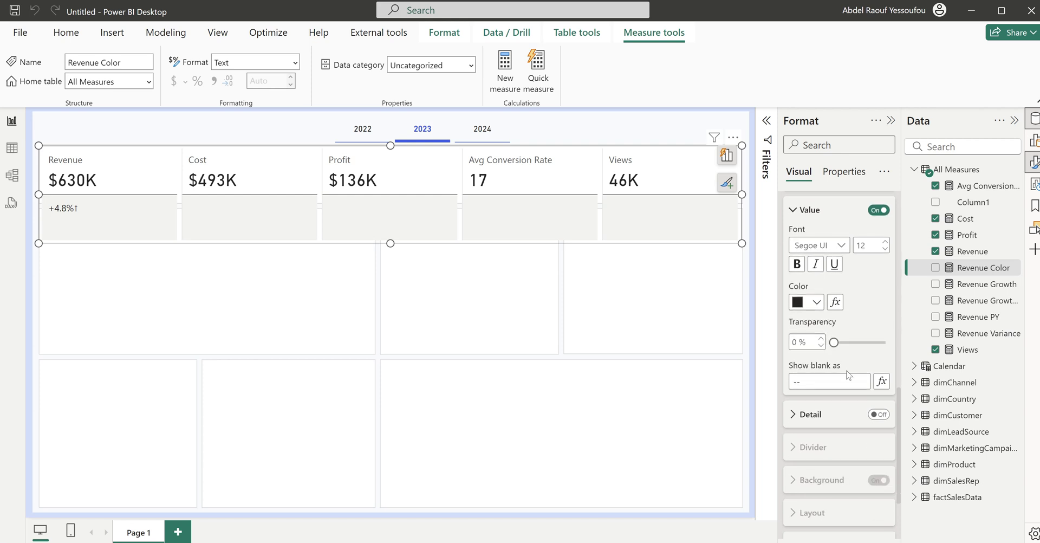
left_click(835, 304)
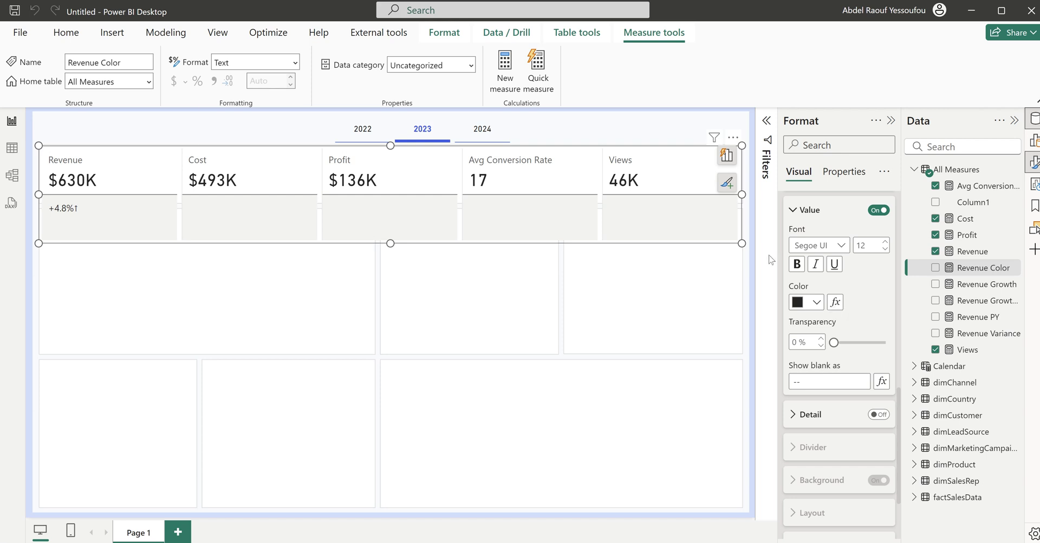
left_click(272, 140)
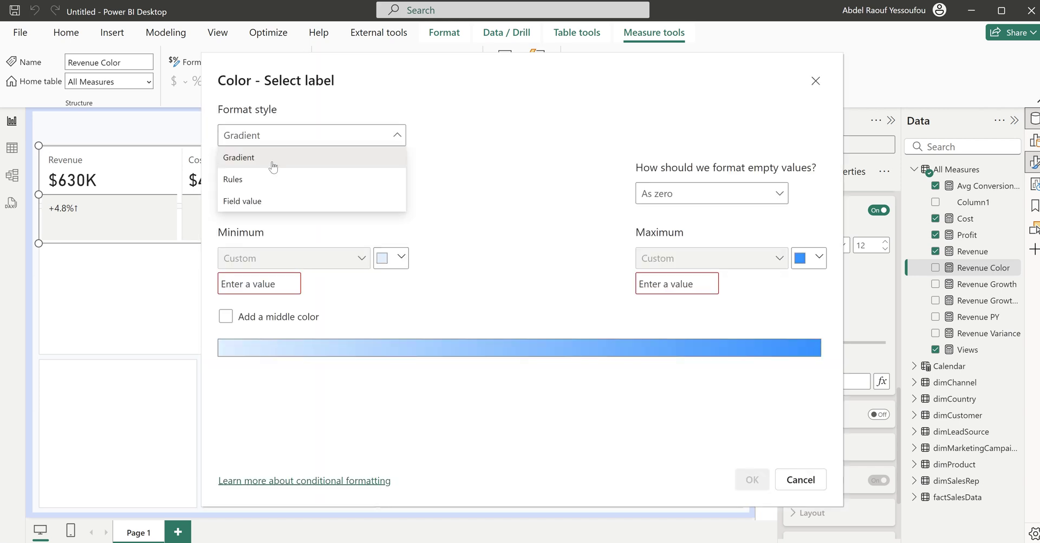
left_click(275, 198)
left_click(276, 198)
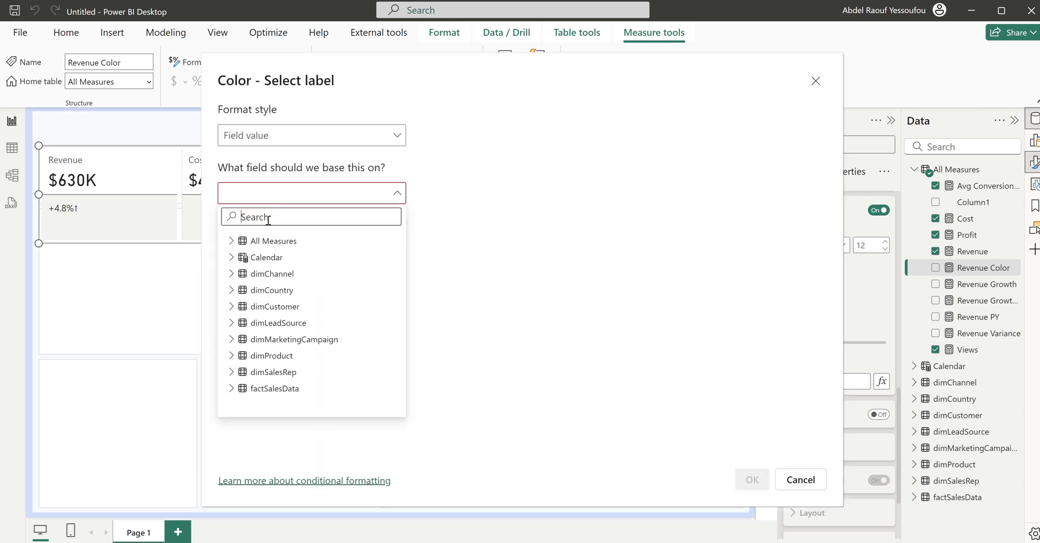
type("col")
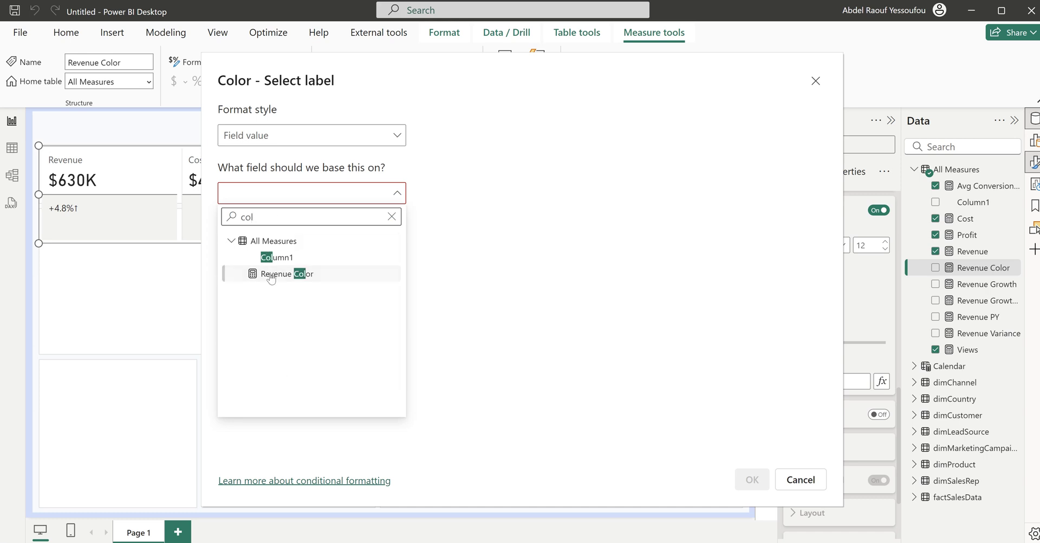
left_click(271, 275)
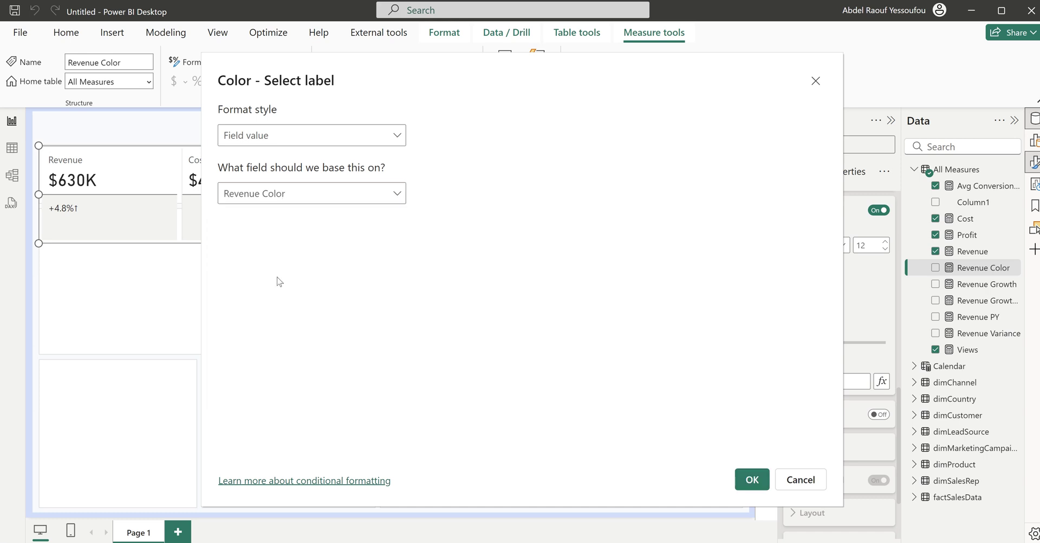
left_click(753, 481)
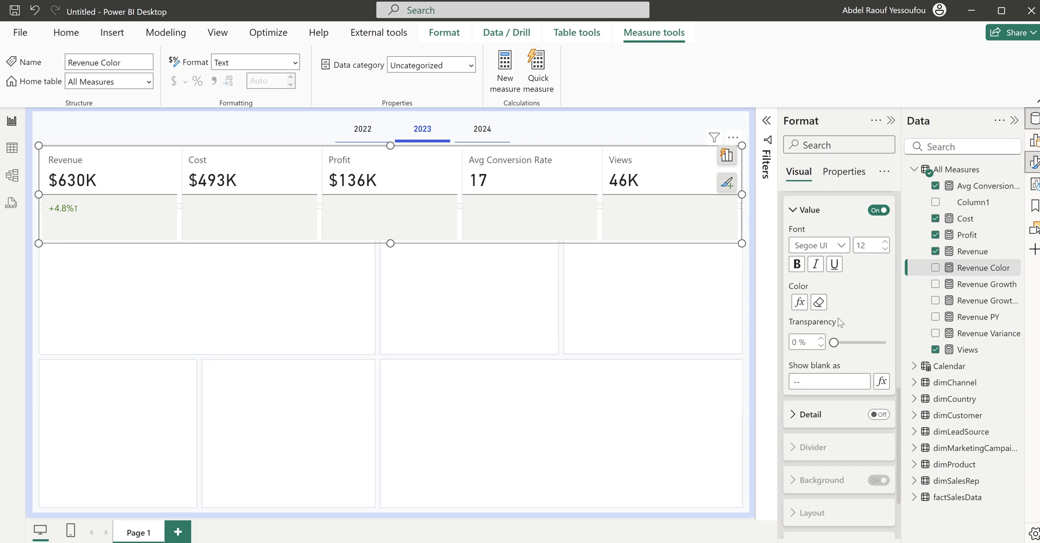
Step: Turn off the reference label's value, turn on its detail, and assign Revenue Growth Arrow as the detail data
scroll(849, 325, "up", 1)
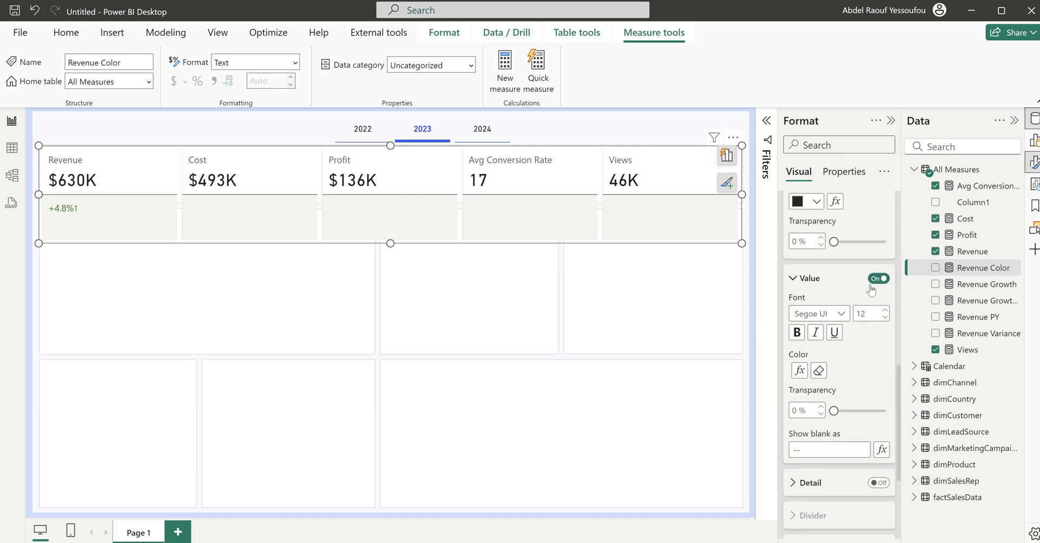
left_click(873, 280)
scroll(875, 293, "down", 3)
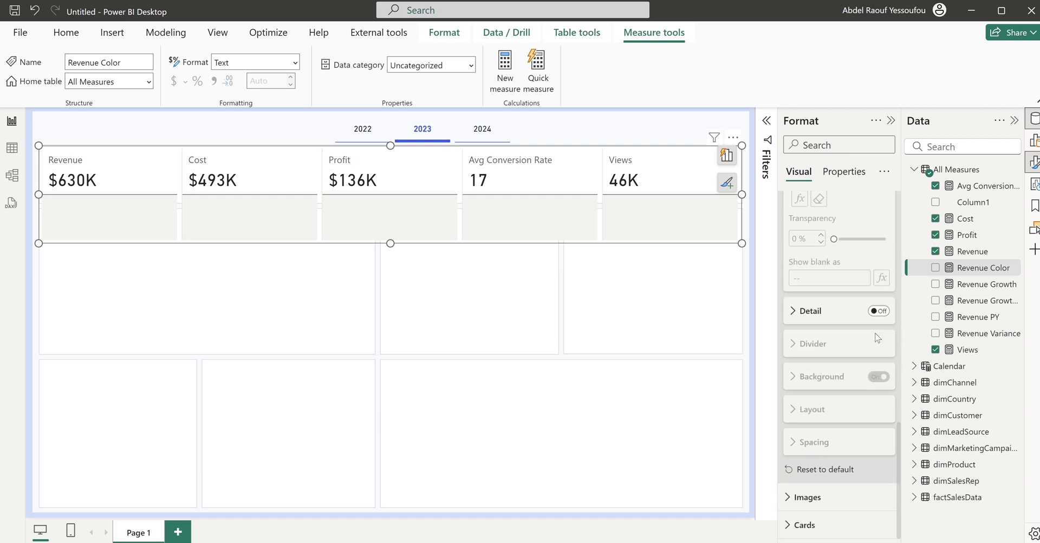
left_click(881, 312)
left_click(819, 317)
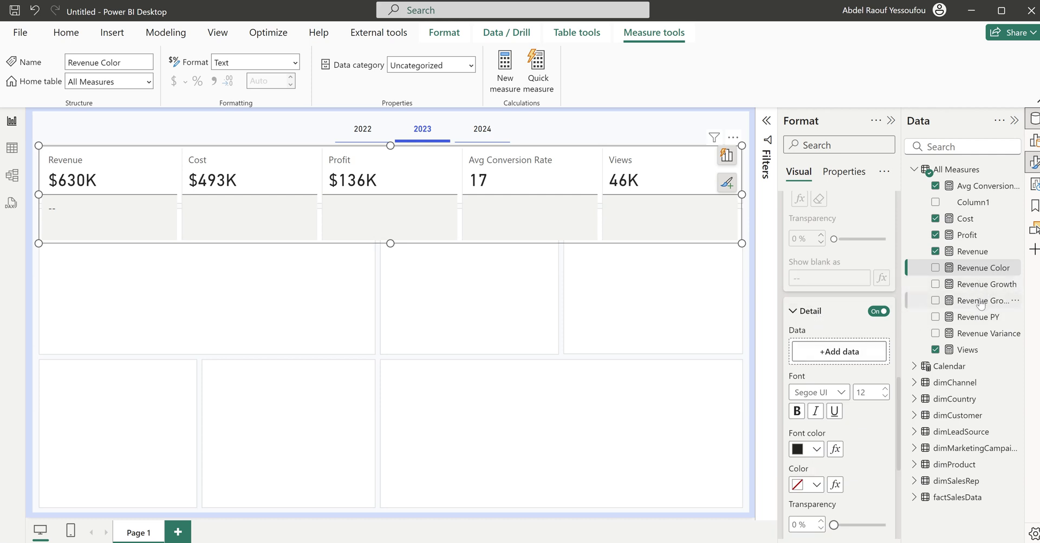
left_click_drag(982, 301, 870, 349)
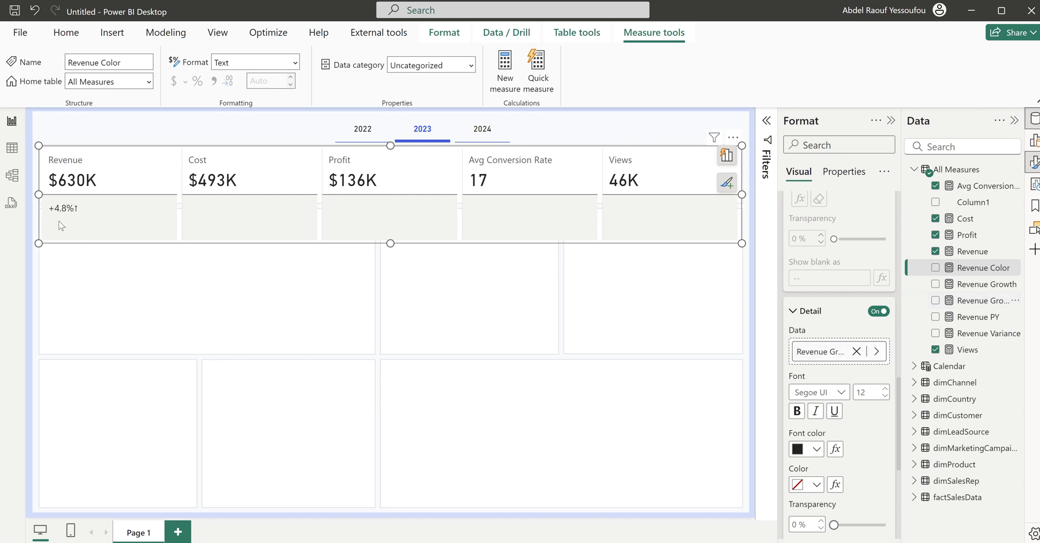
scroll(855, 355, "down", 3)
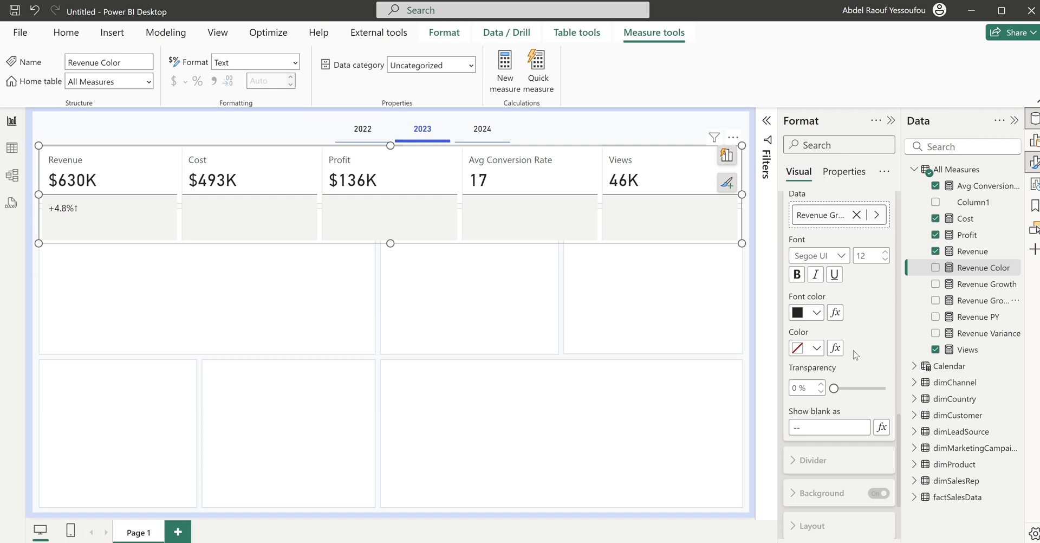
Step: Conditionally format the font color of the reference label's detail with the Field value style based on Revenue Color
left_click(836, 313)
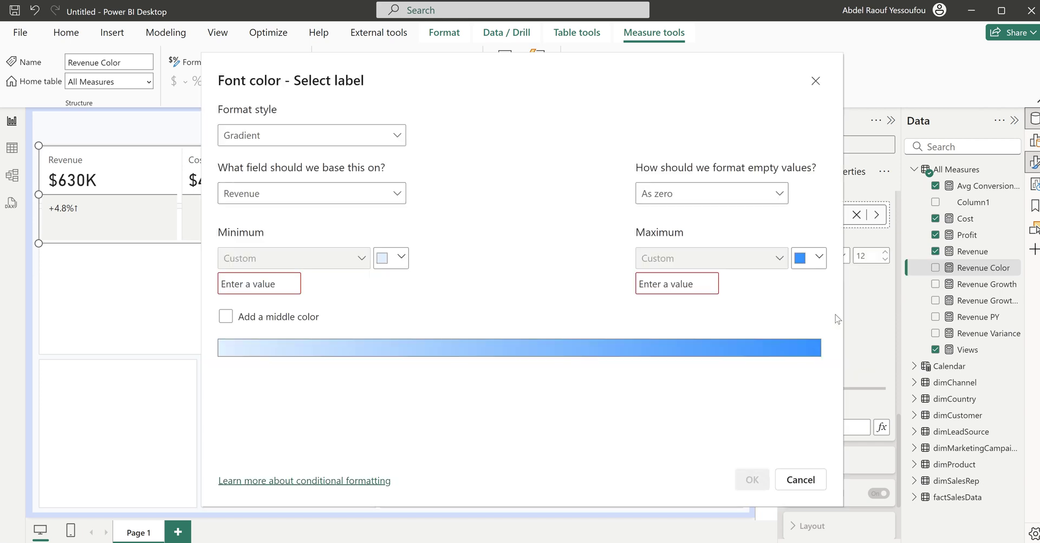
left_click(293, 138)
left_click(325, 200)
left_click(293, 193)
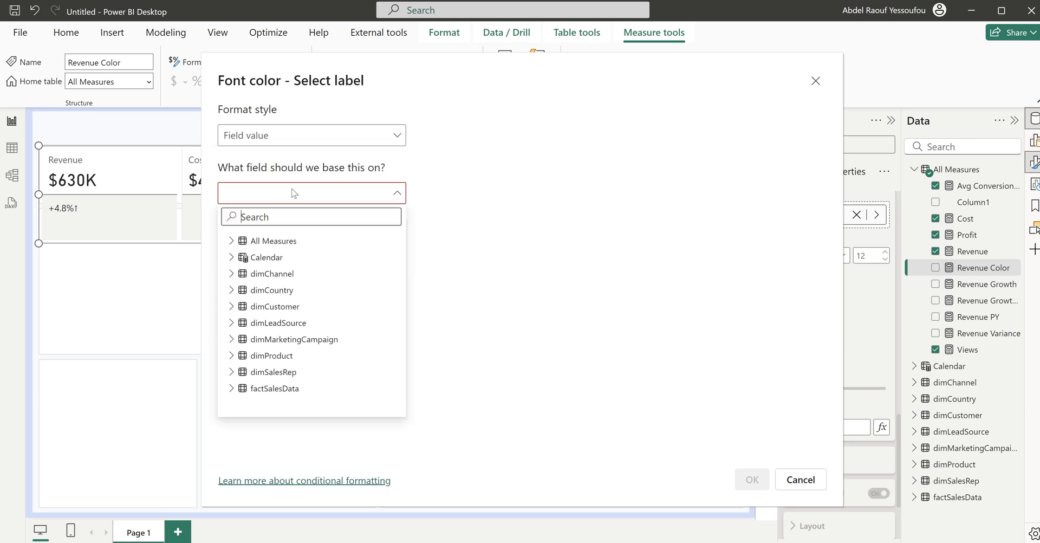
type("col")
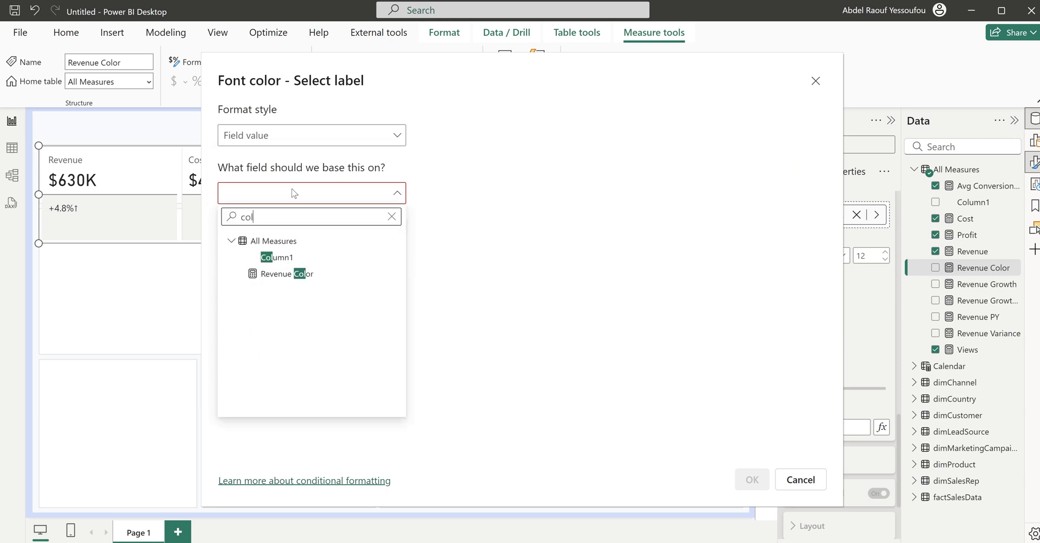
left_click(290, 275)
left_click(751, 480)
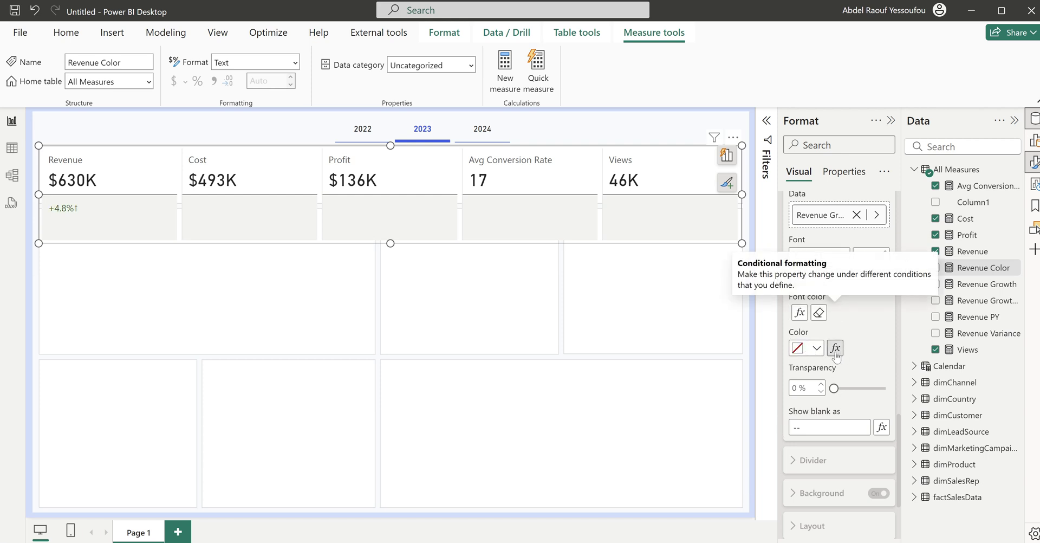
Step: Conditionally format the fill color behind the reference label's detail with the Field value style based on Revenue Color
left_click(836, 349)
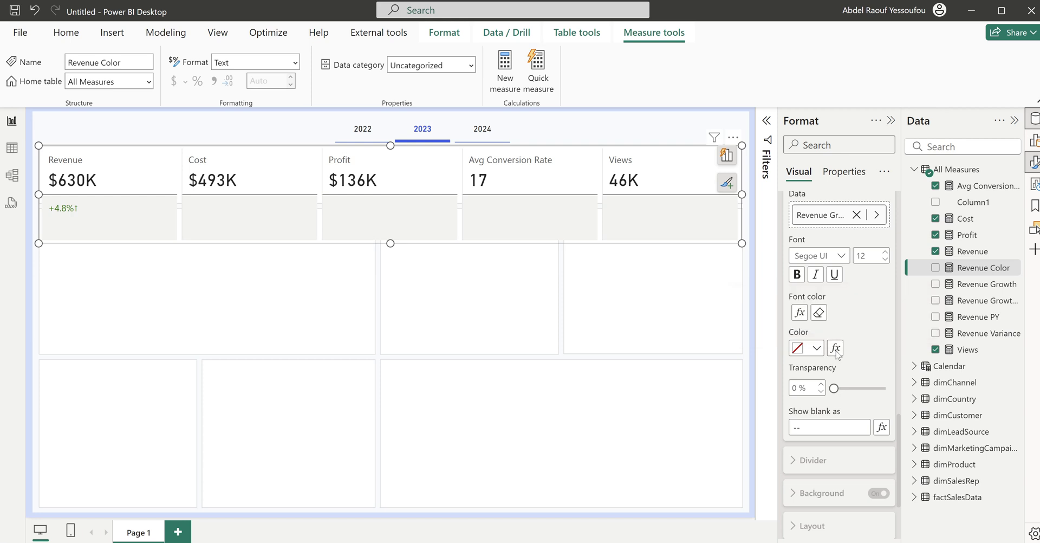
left_click(300, 139)
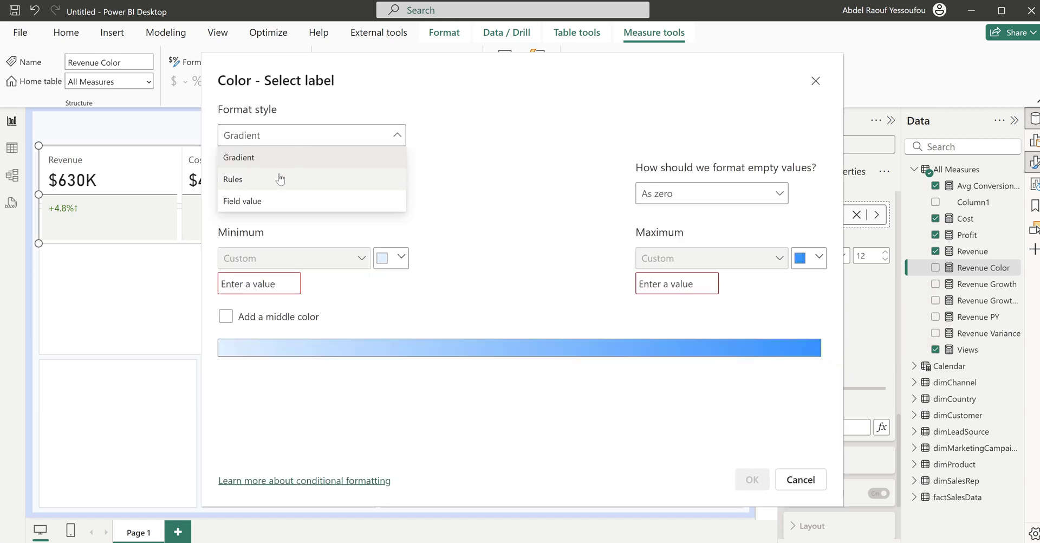
left_click(272, 201)
left_click(300, 199)
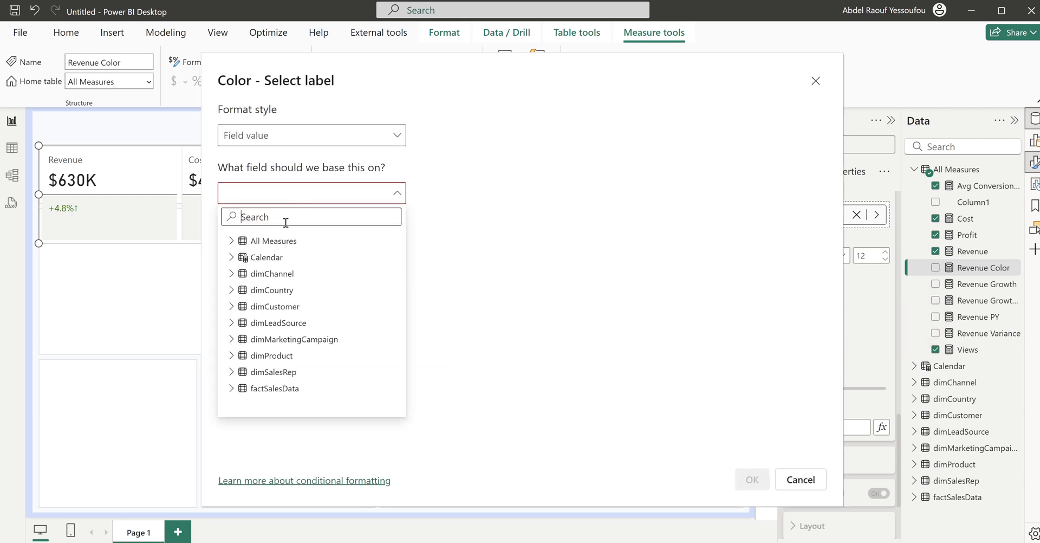
left_click(287, 218)
type("col")
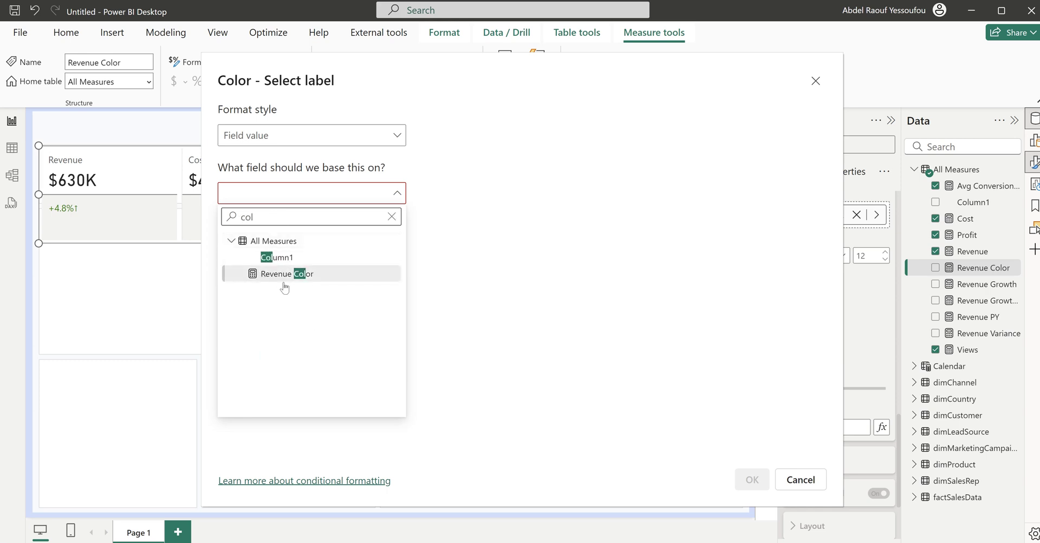
left_click(288, 273)
left_click(752, 479)
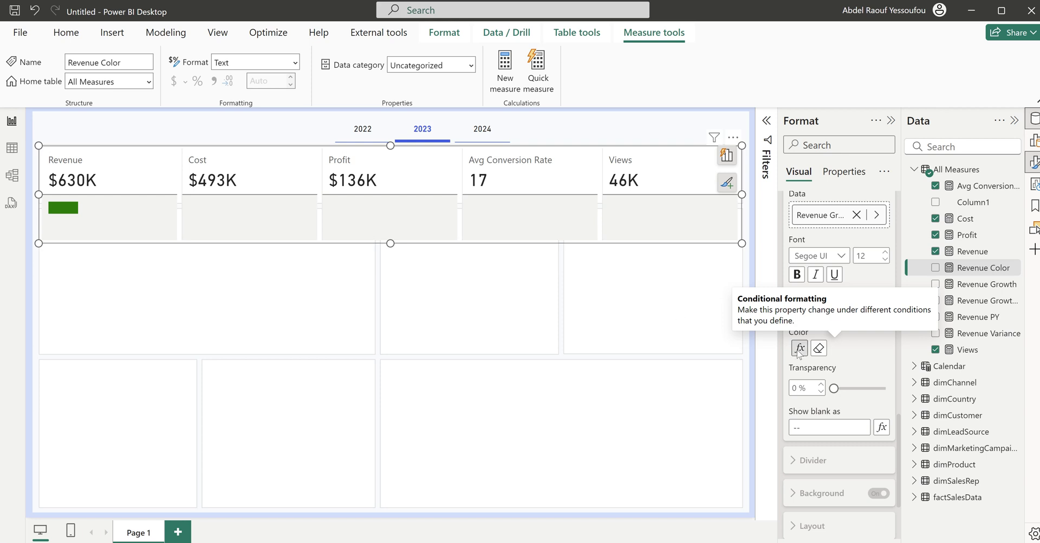
Step: Set the transparency of the reference label detail's fill color to 95%
left_click_drag(833, 389, 854, 389)
double_click(797, 390)
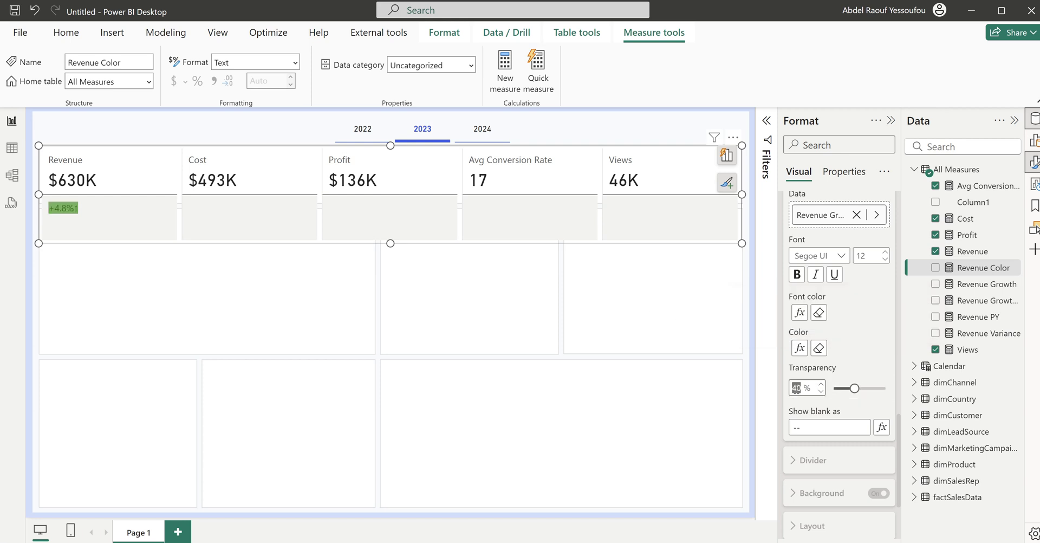
type("95")
key("Return")
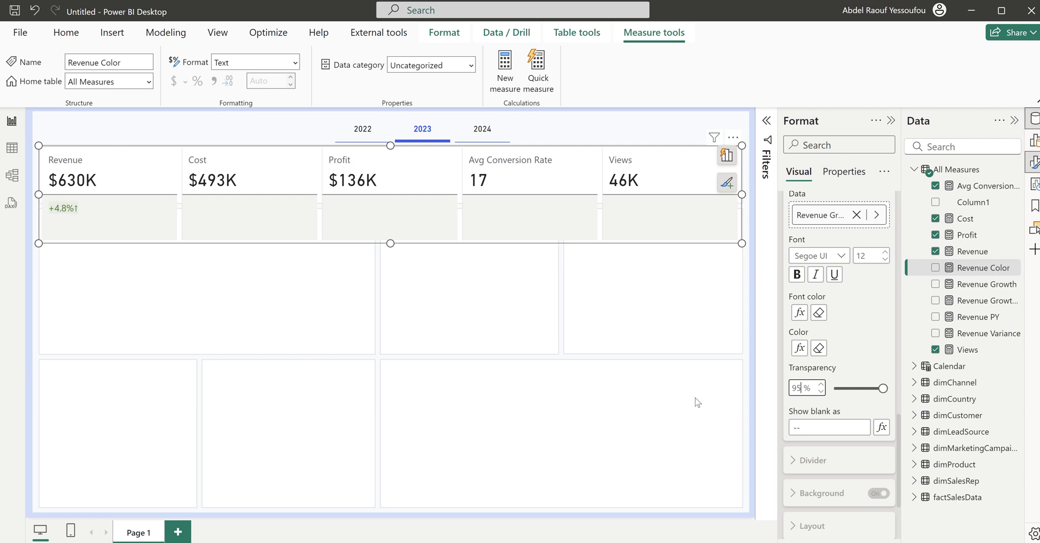
Step: Apply the reference label settings to all series and set their layout's horizontal alignment to Right
scroll(863, 354, "up", 3)
scroll(862, 353, "up", 3)
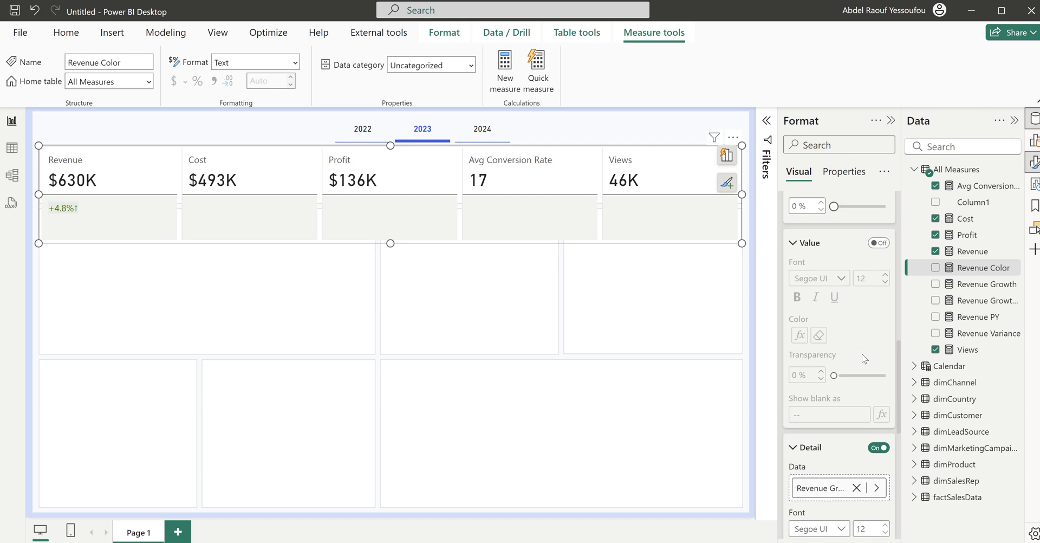
scroll(863, 353, "down", 3)
scroll(832, 358, "up", 3)
scroll(829, 345, "up", 10)
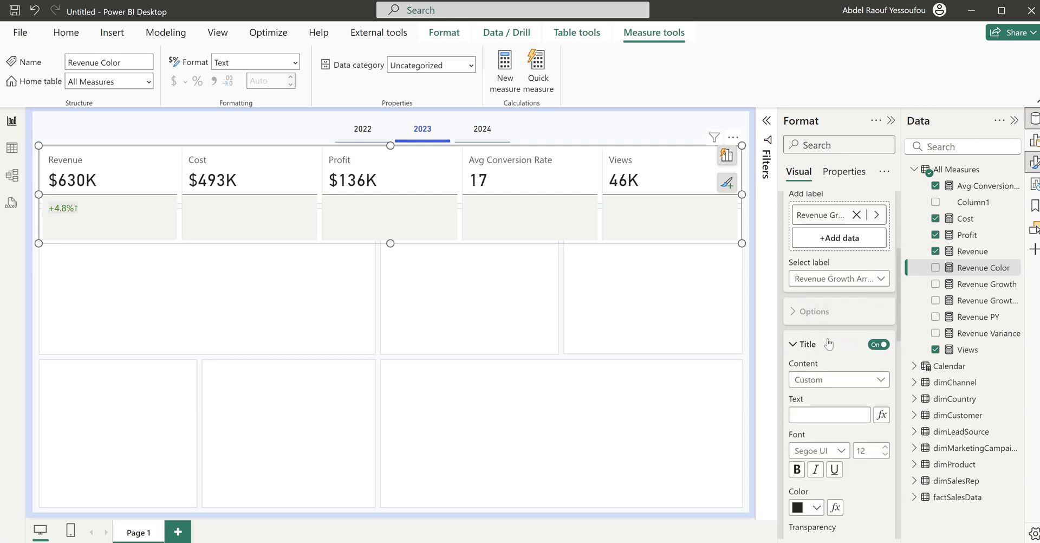
left_click(828, 379)
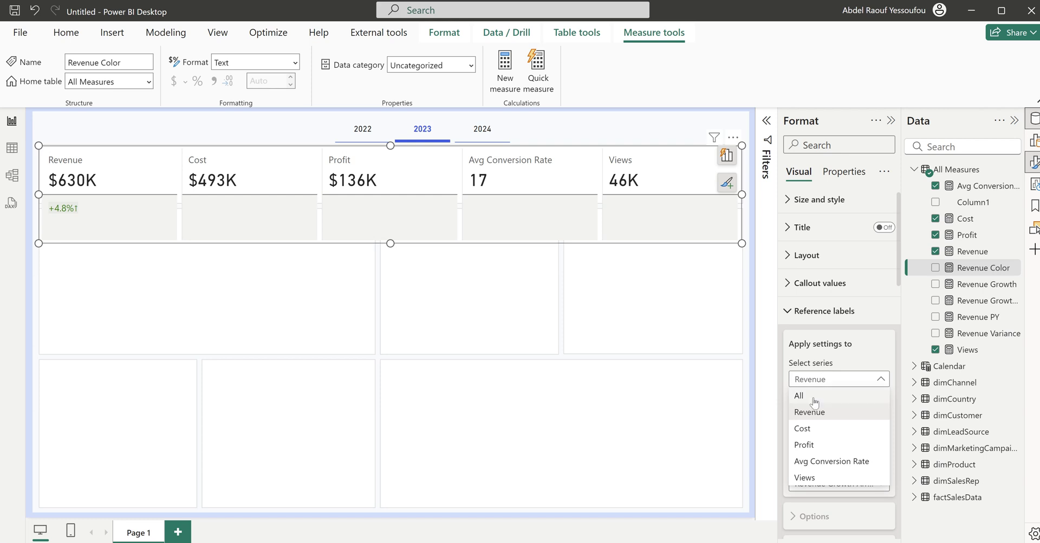
left_click(814, 396)
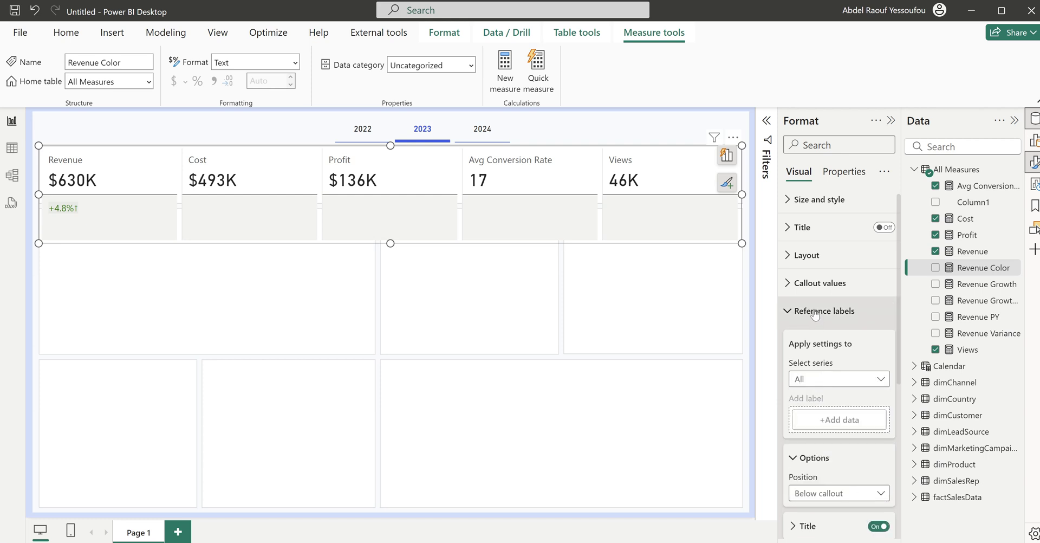
scroll(820, 411, "down", 5)
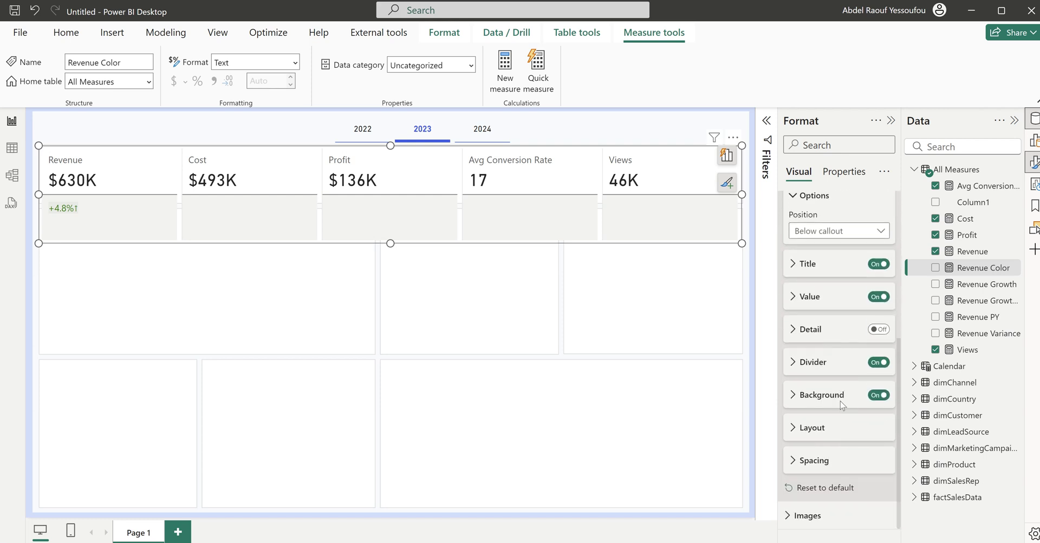
left_click(820, 409)
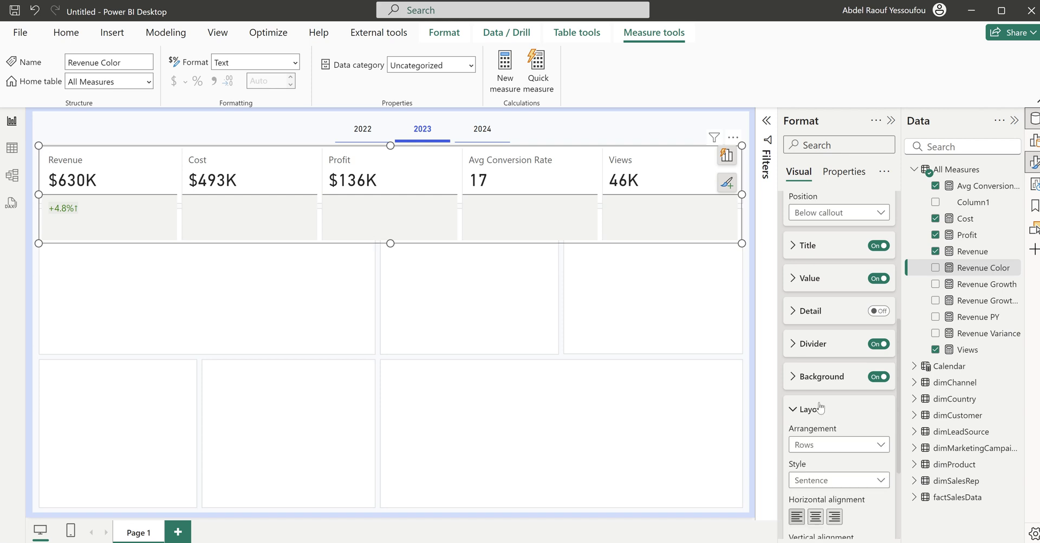
scroll(820, 413, "down", 3)
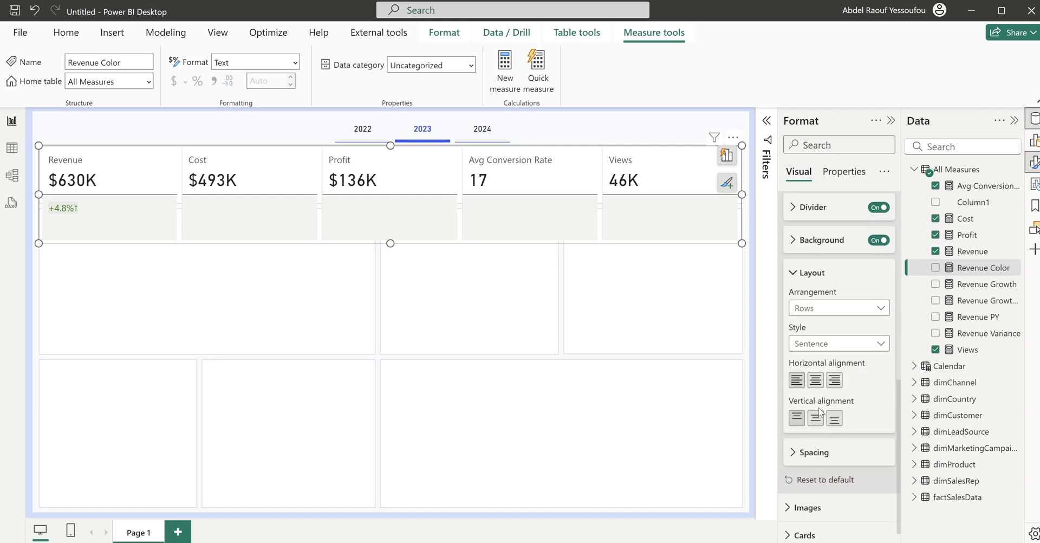
left_click(835, 383)
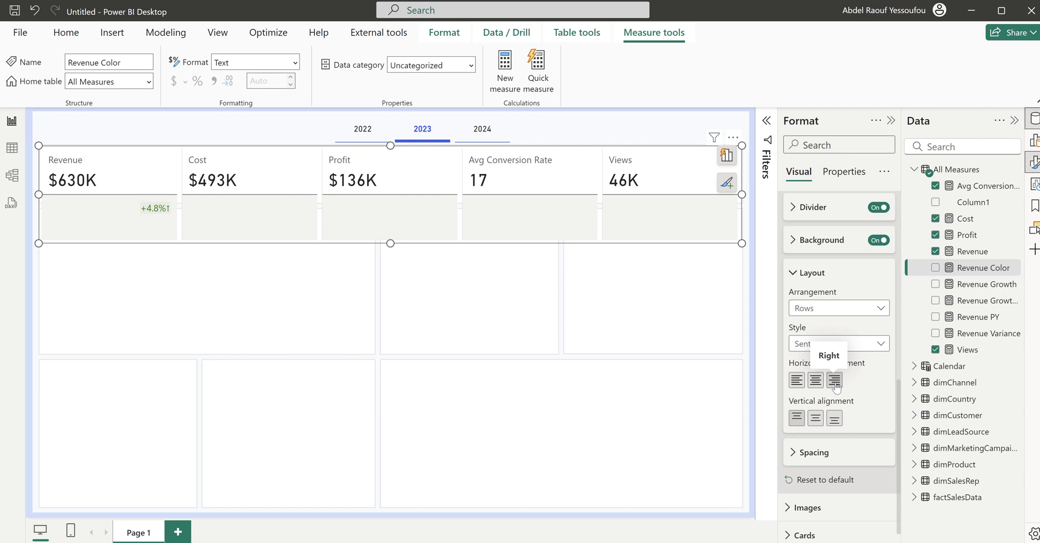
Step: Turn off the background and the divider of the reference labels for all series
scroll(853, 379, "up", 3)
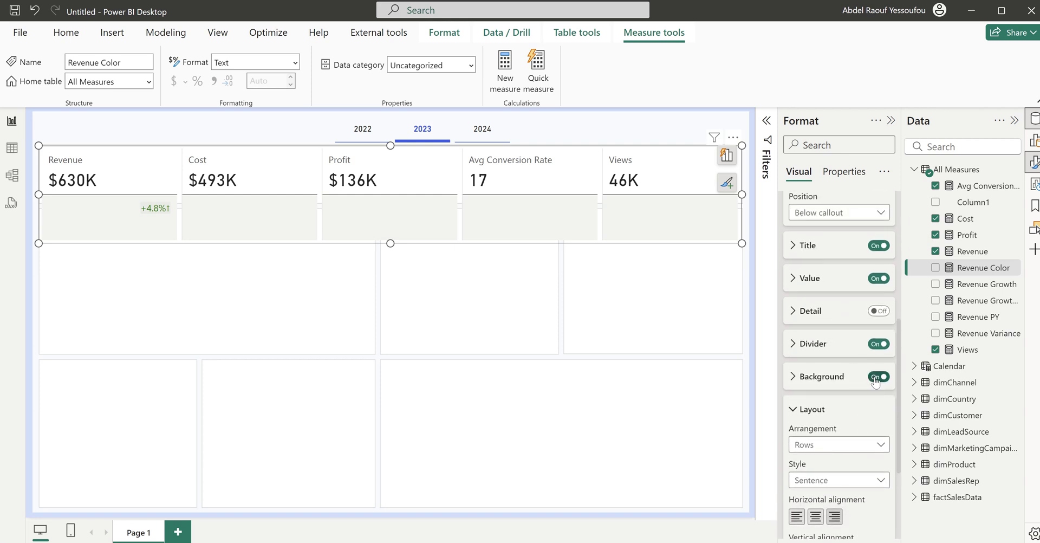
left_click(877, 377)
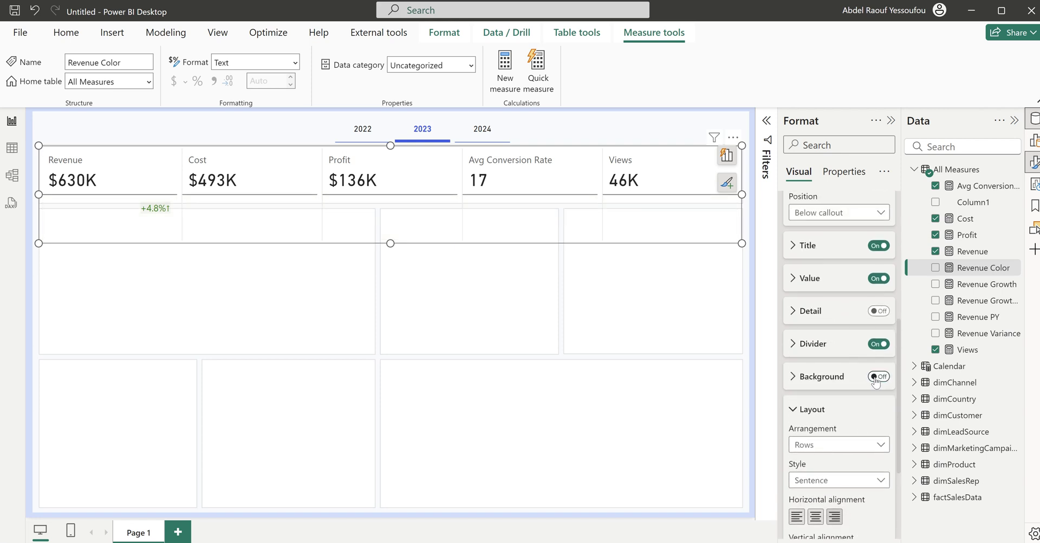
left_click(878, 345)
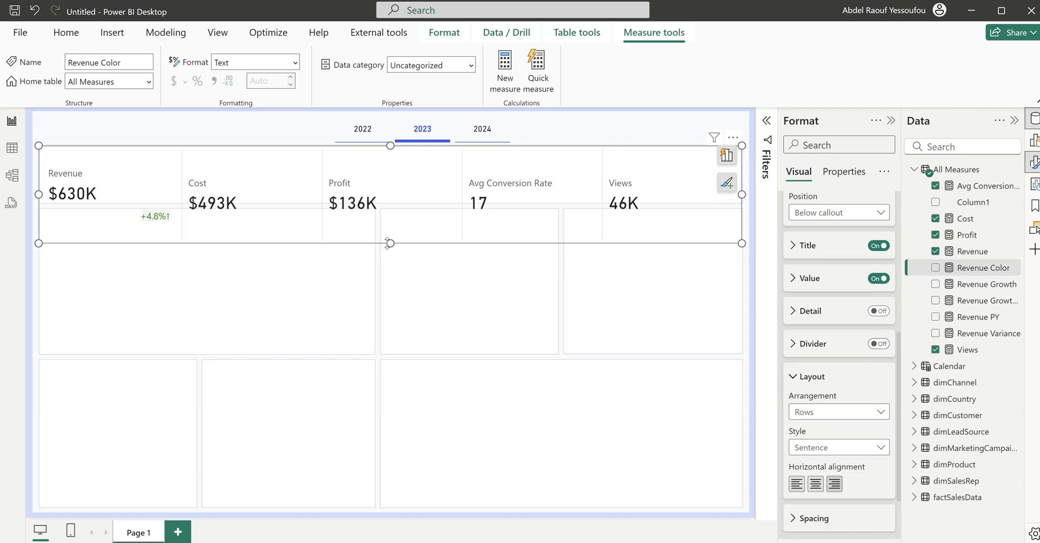
Step: Reduce the height of the KPI card visual, move it up into the top frame, and deselect it
left_click_drag(388, 244, 414, 216)
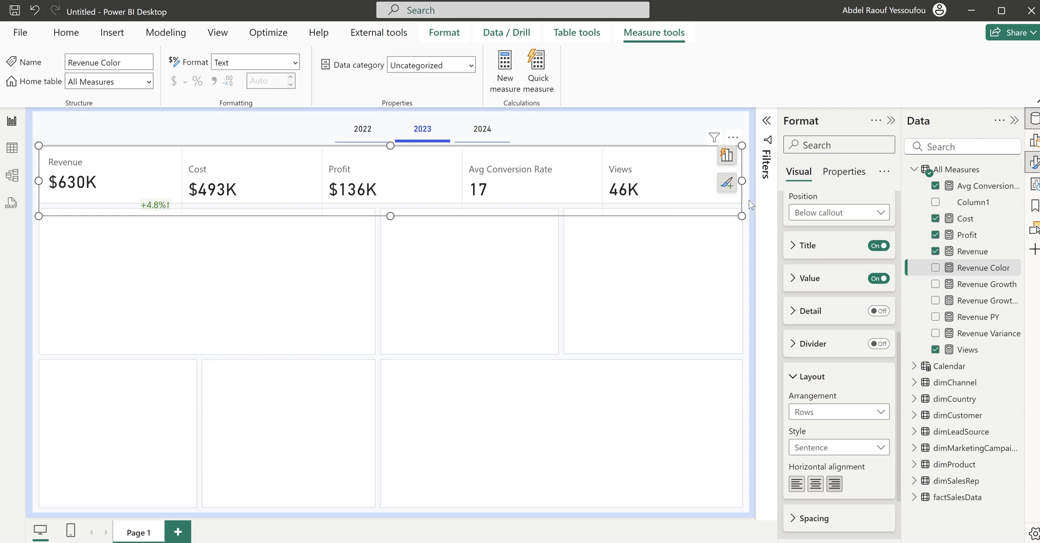
left_click(741, 214)
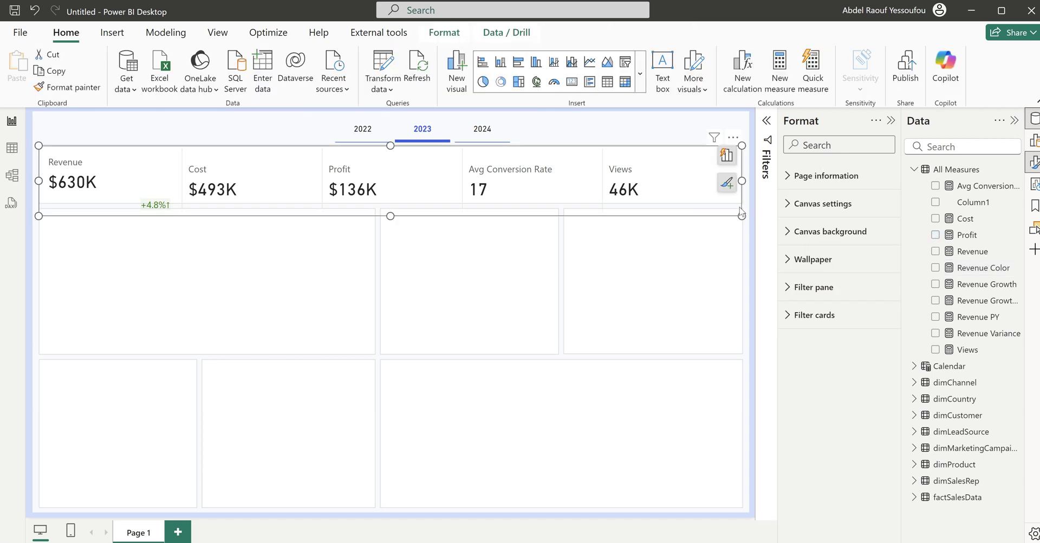
left_click_drag(741, 213, 739, 205)
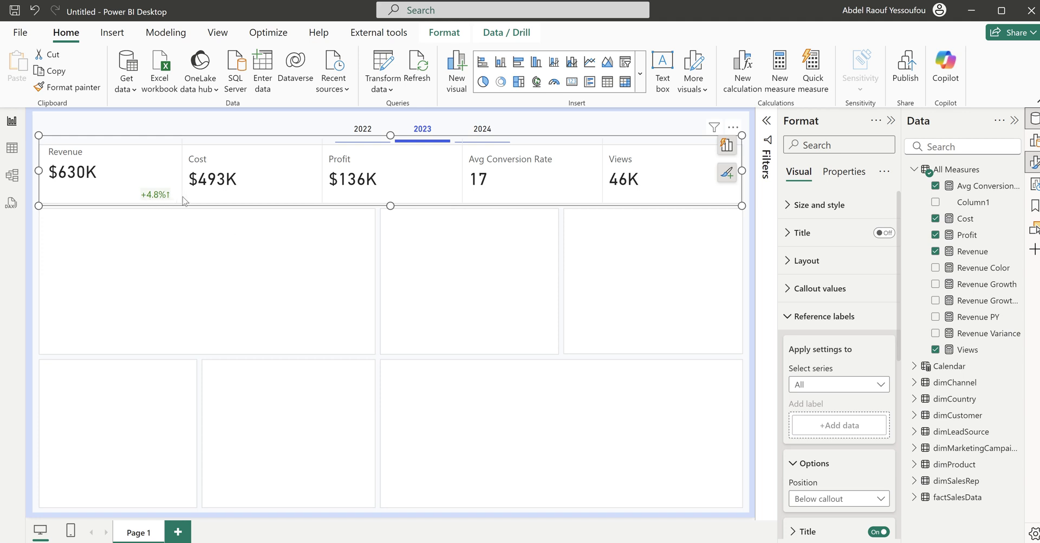
left_click(447, 230)
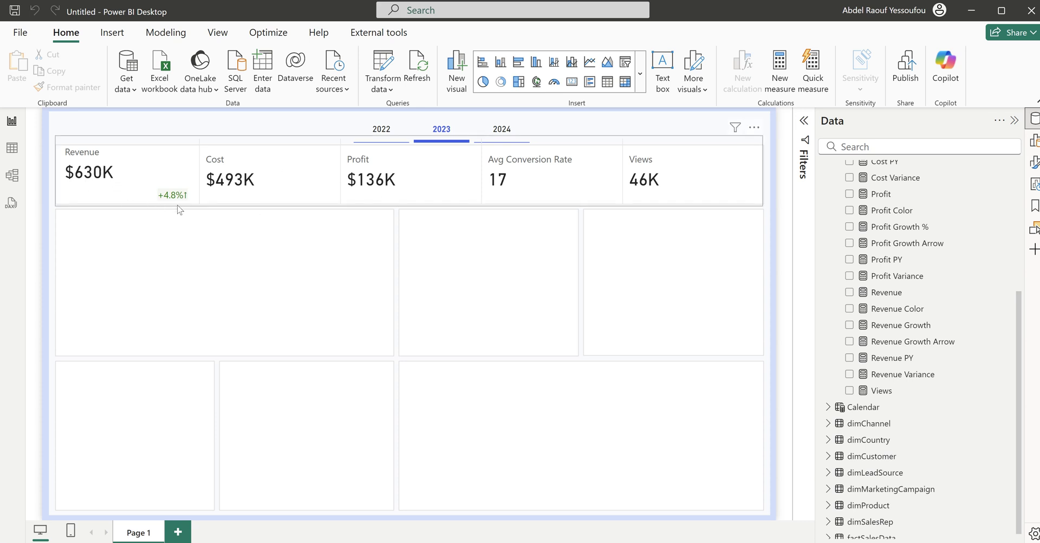
Step: Review the formulas of the Avg Conversion Rate measures, including Growth, Growth Arrow, PY and Variance
scroll(928, 283, "up", 5)
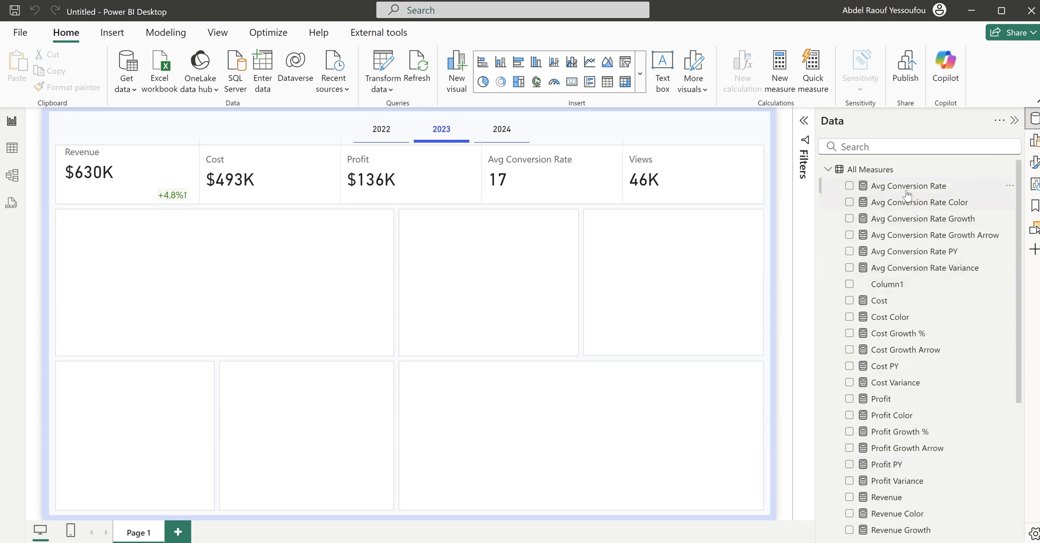
left_click(908, 188)
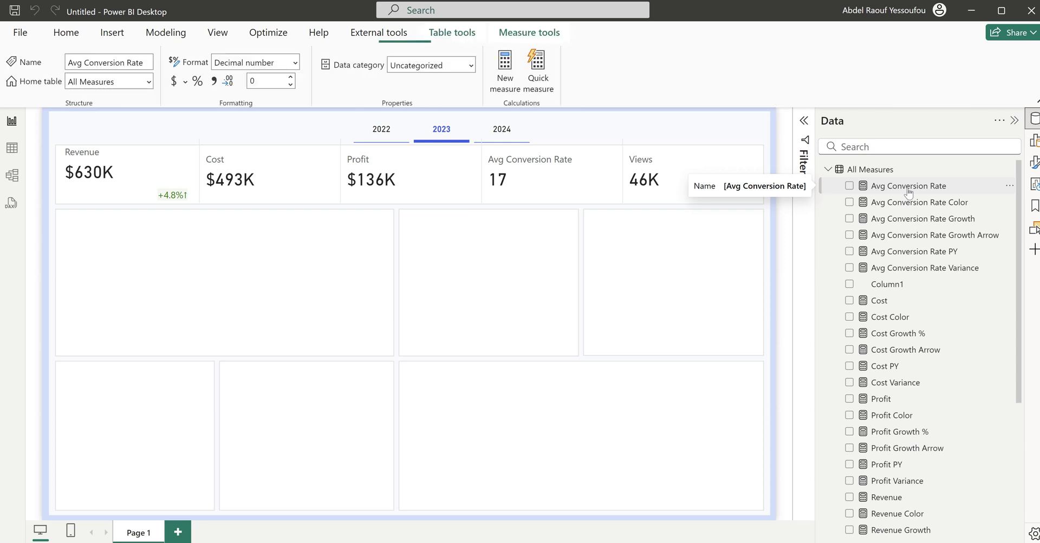
left_click(910, 206)
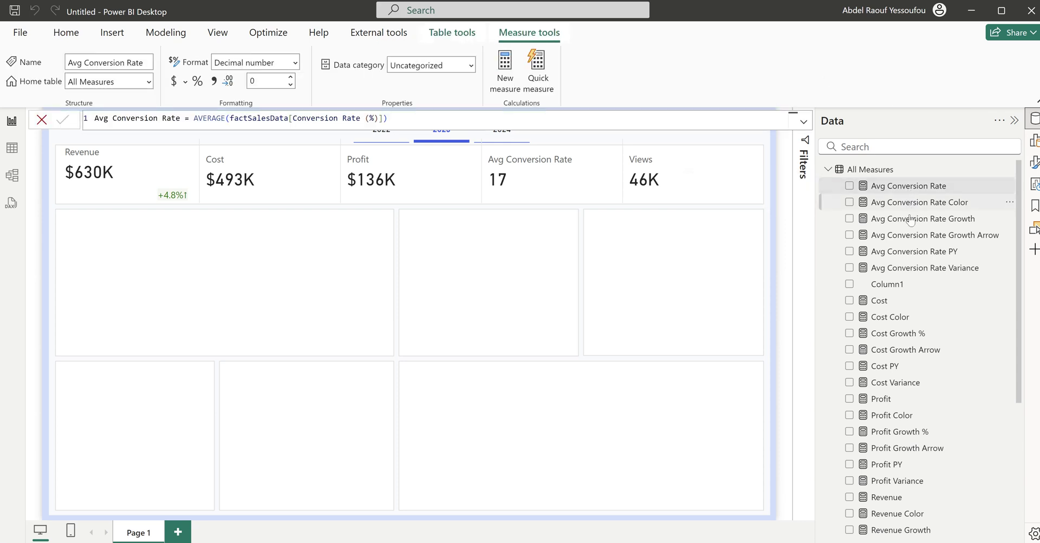
left_click(910, 220)
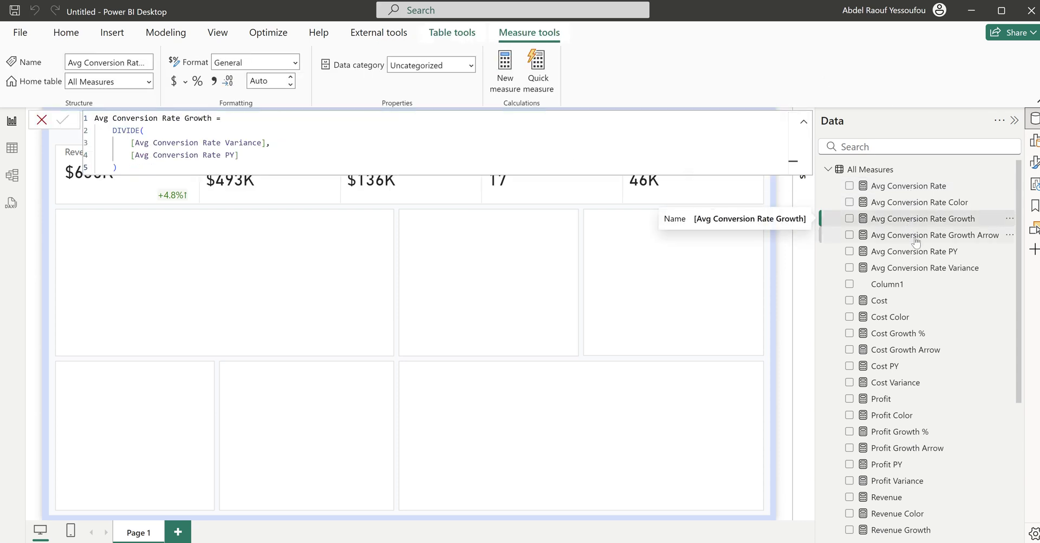
left_click(916, 240)
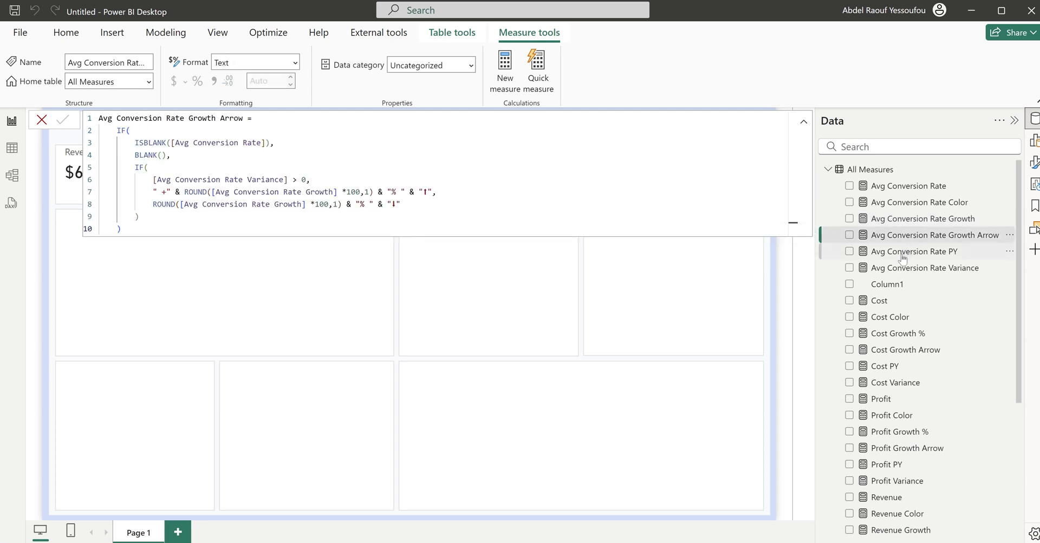
left_click(902, 254)
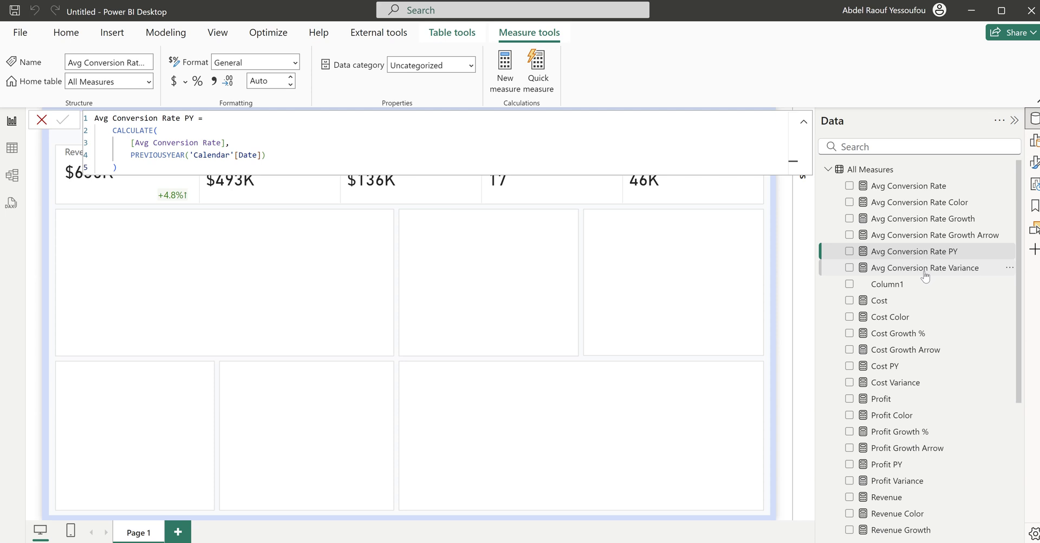
left_click(925, 268)
Step: Review the formulas of the Cost measures: Cost Color, Cost Growth %, Cost Growth Arrow, Cost PY and Cost Variance
scroll(925, 359, "down", 3)
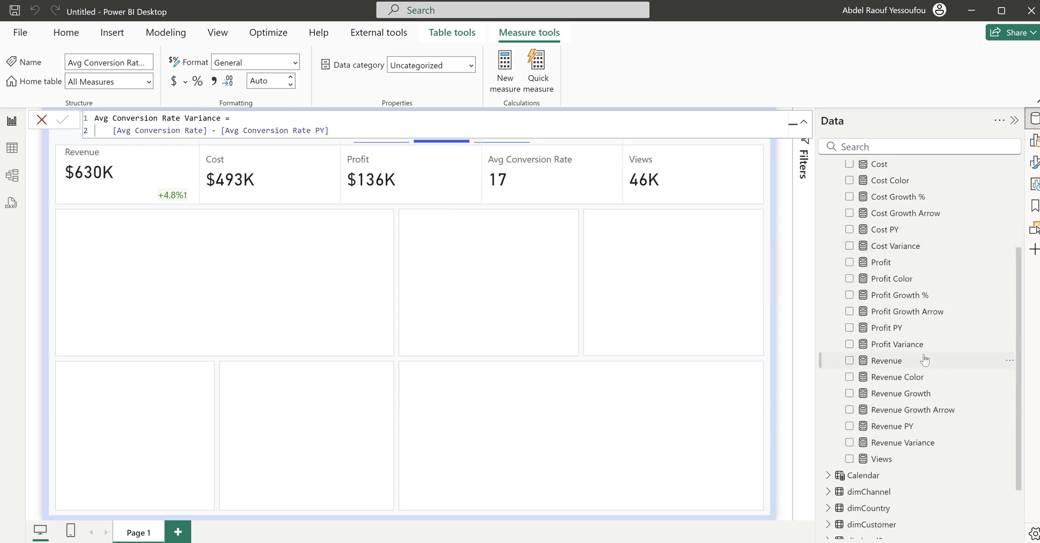
scroll(925, 360, "up", 2)
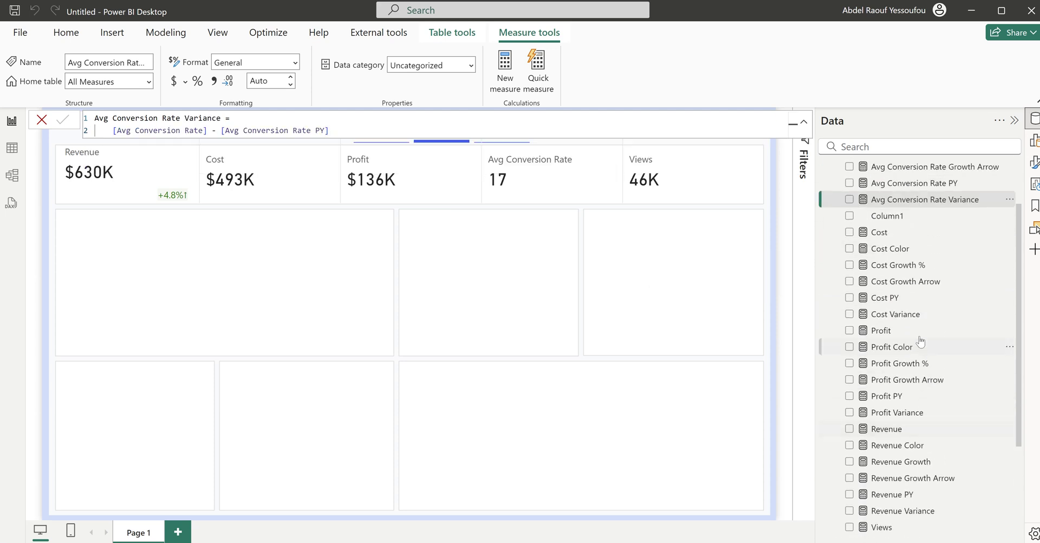
left_click(891, 250)
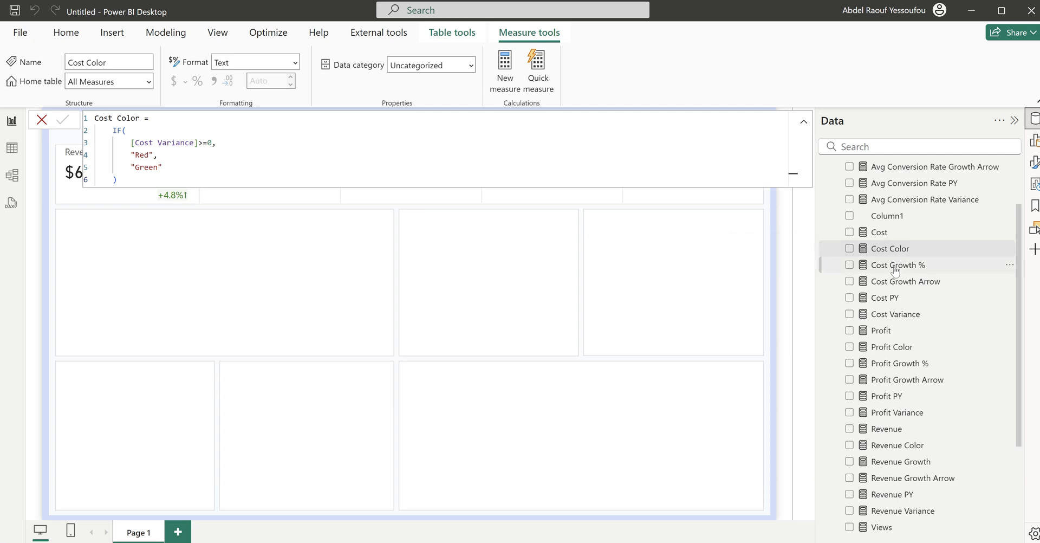
left_click(895, 266)
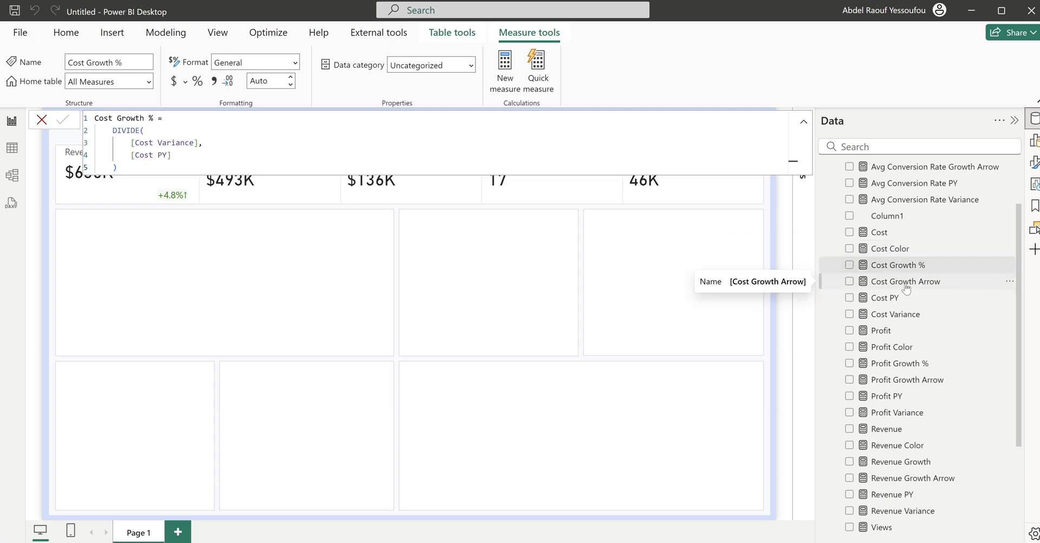
left_click(906, 284)
left_click(886, 299)
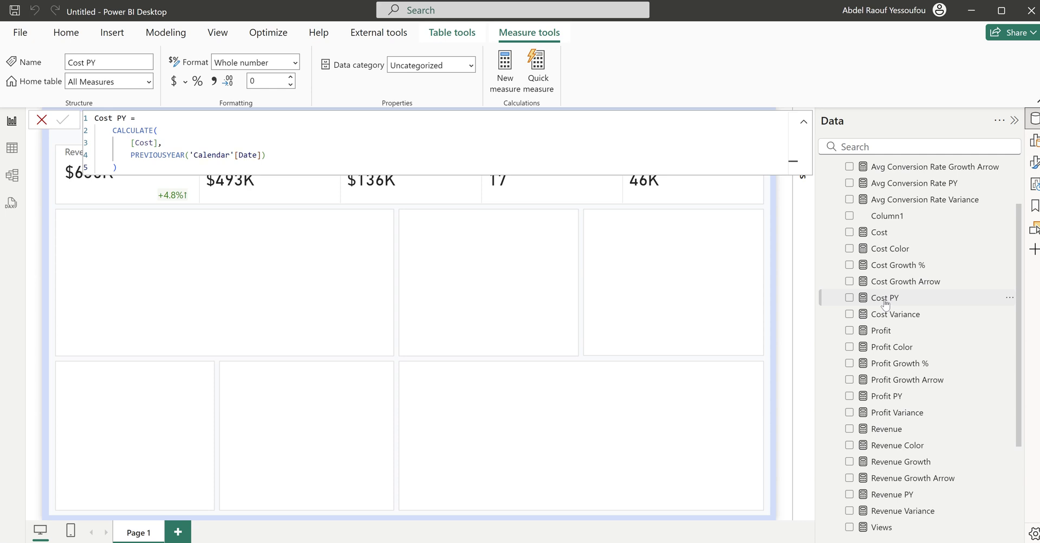
left_click(885, 316)
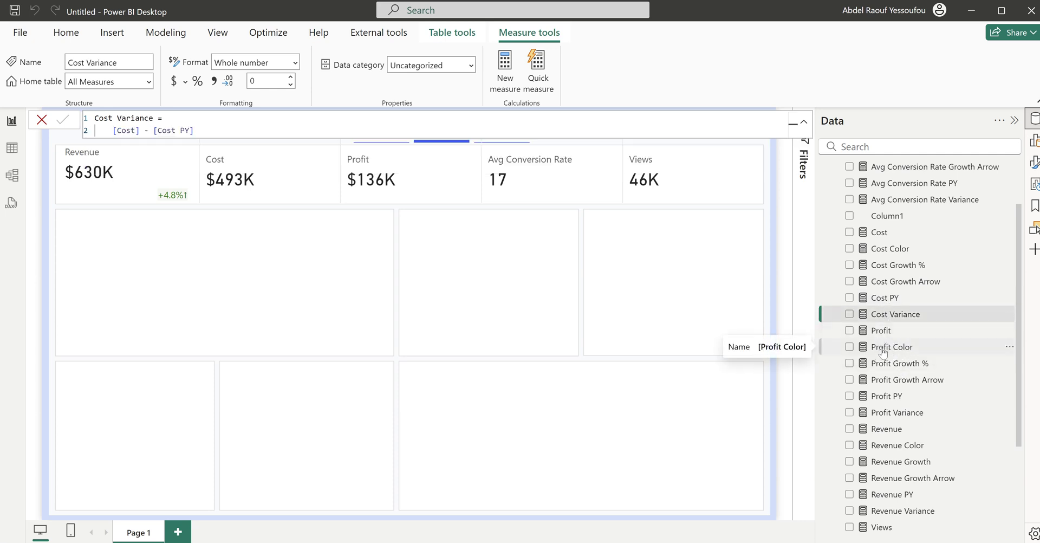
Step: Review the formulas of the Profit Color, Growth %, Growth Arrow, PY and Variance measures, and close the formula without changes
left_click(883, 349)
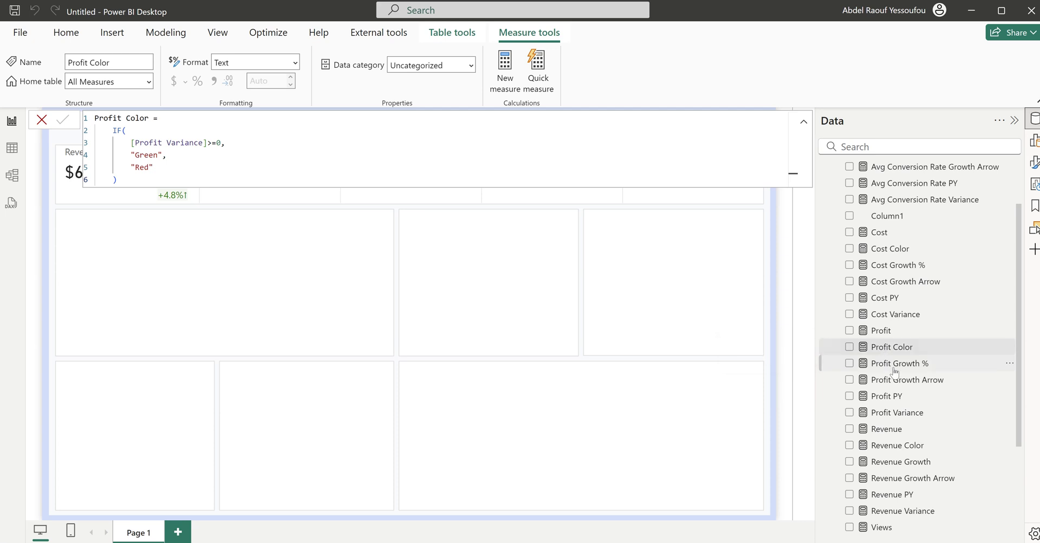
left_click(894, 369)
left_click(902, 381)
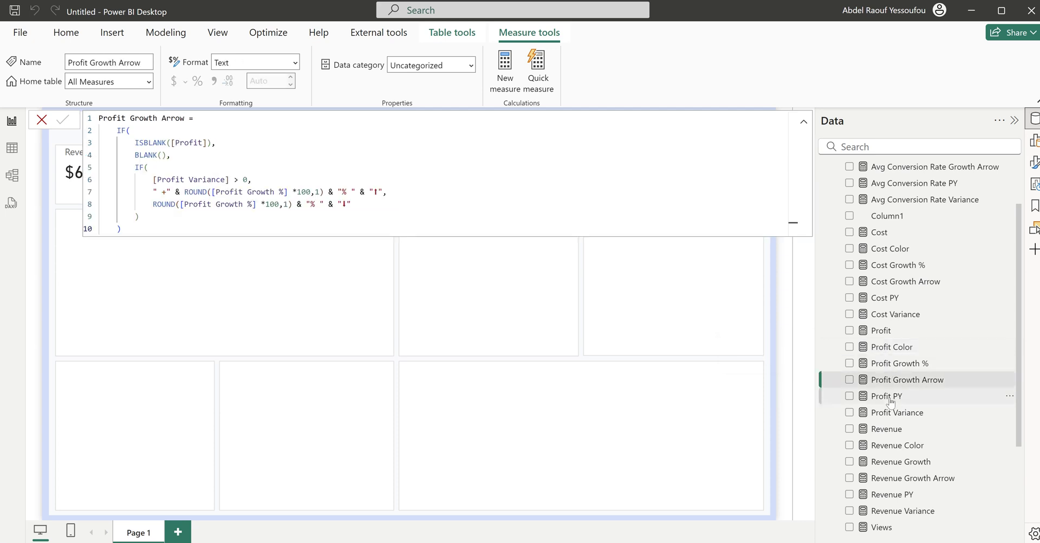
left_click(891, 400)
left_click(899, 414)
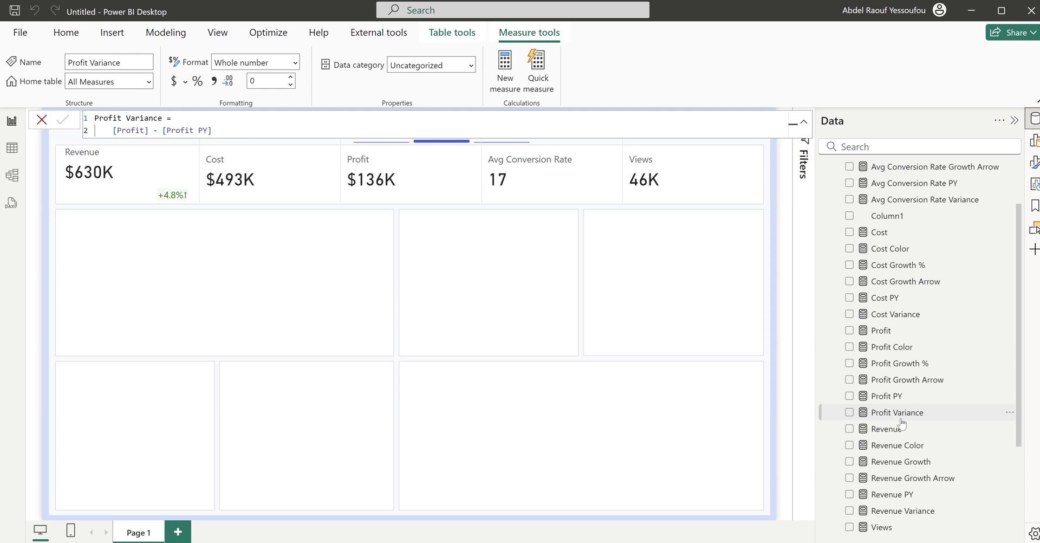
left_click(41, 119)
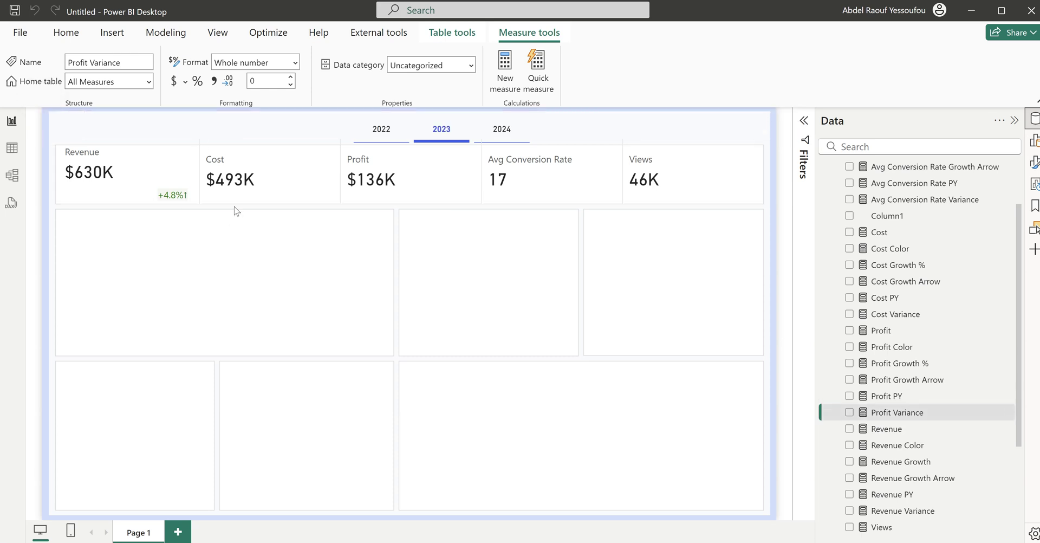
Step: Add the Cost PY measure as a reference label for the Cost series of the KPI card visual
left_click(243, 207)
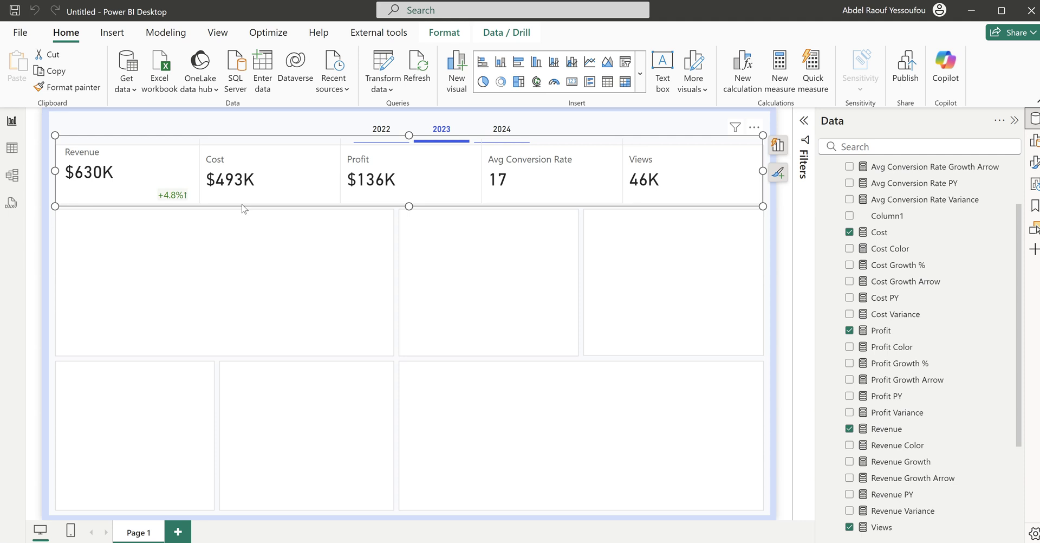
left_click(1035, 164)
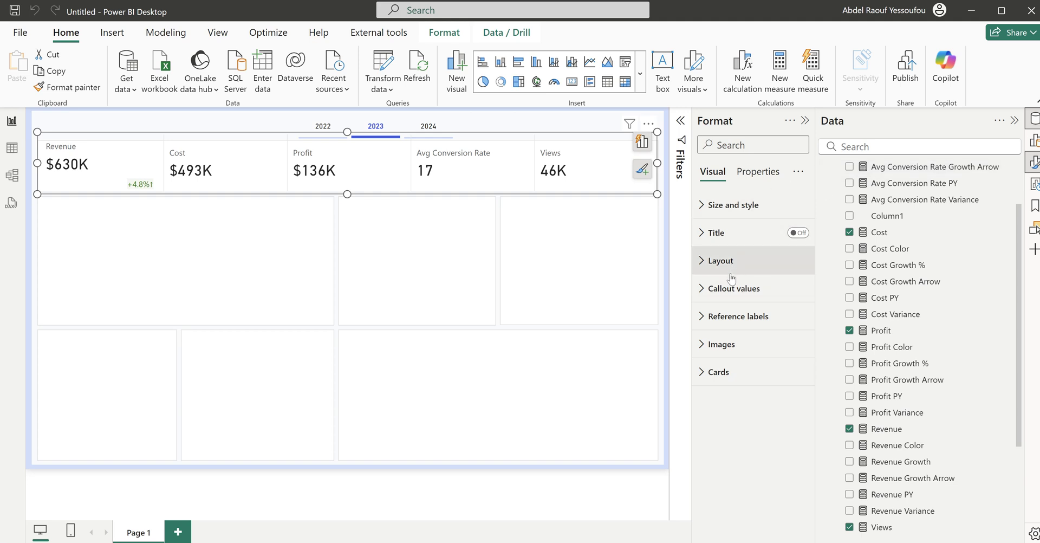
left_click(738, 319)
scroll(756, 363, "down", 1)
scroll(757, 378, "down", 1)
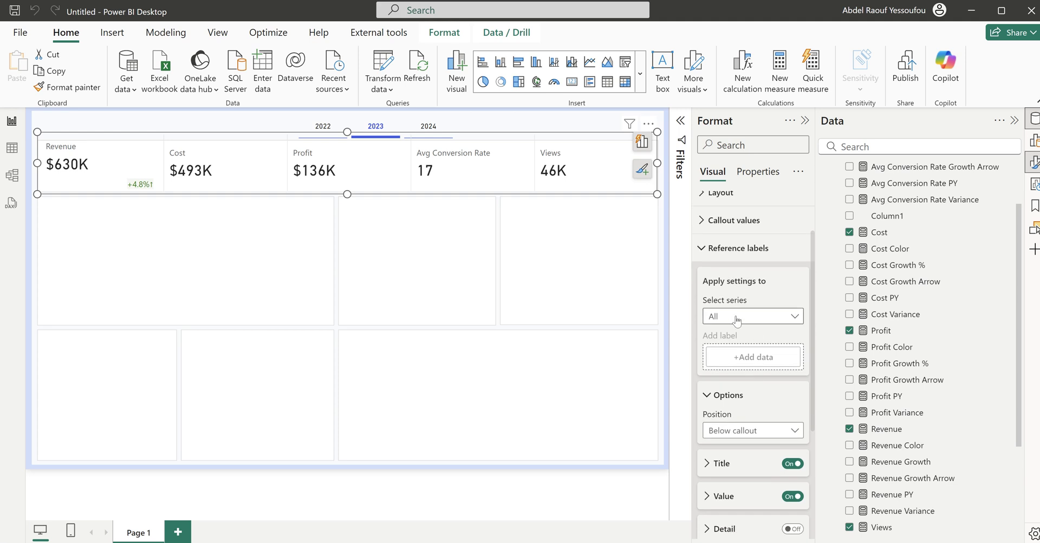
left_click(738, 316)
left_click(717, 365)
scroll(767, 401, "down", 1)
scroll(767, 401, "down", 1)
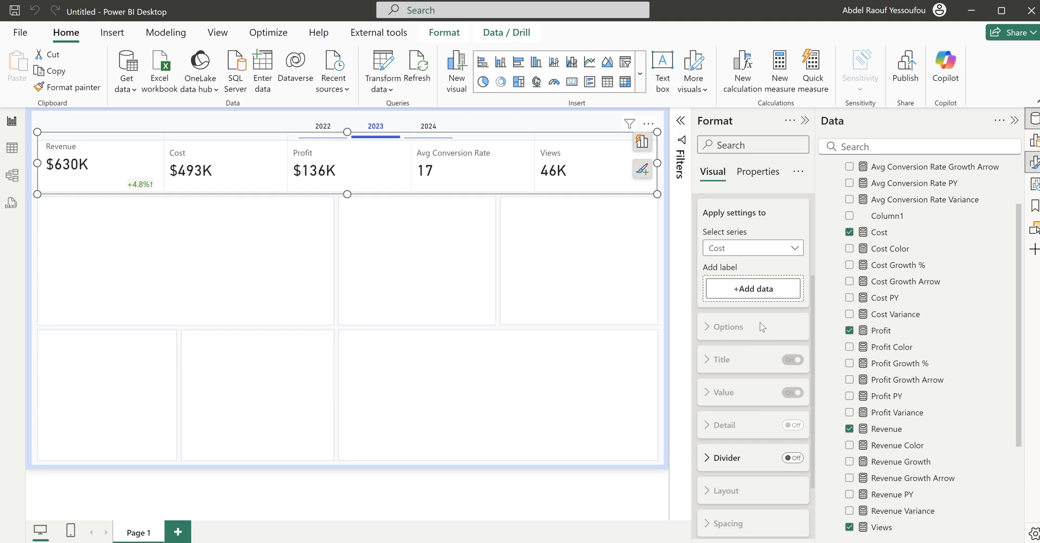
scroll(933, 388, "up", 2)
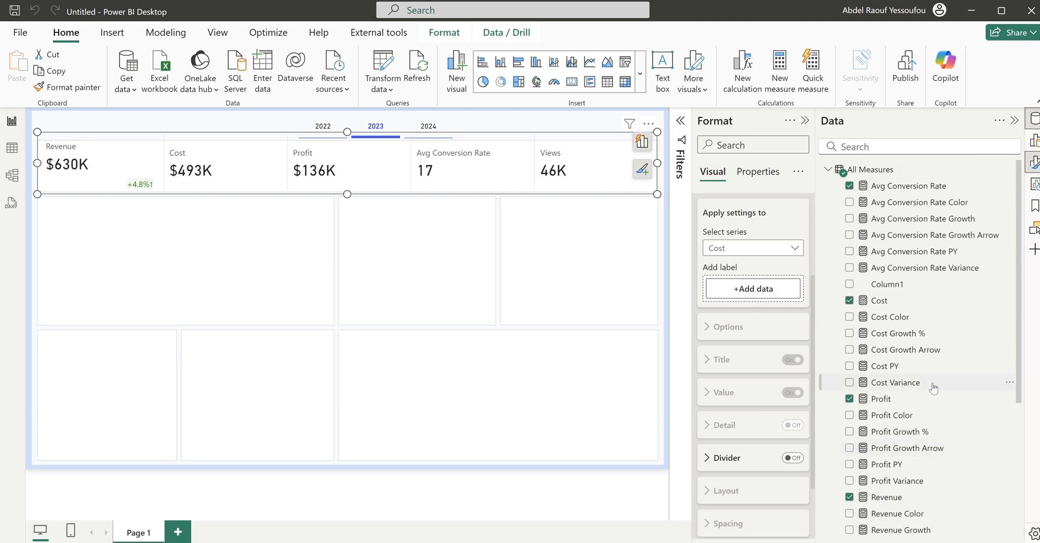
scroll(933, 387, "down", 4)
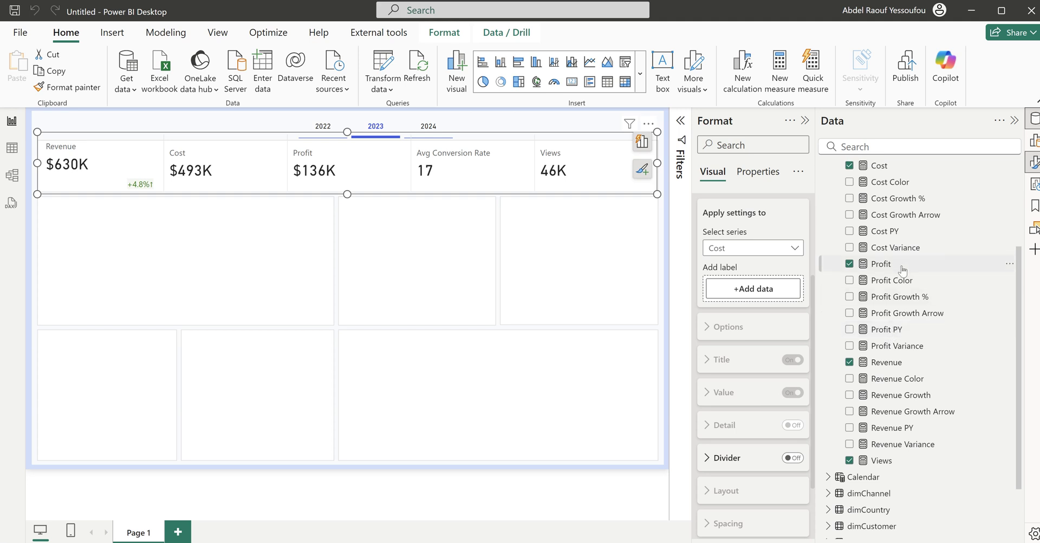
scroll(902, 284, "up", 2)
left_click_drag(886, 299, 778, 289)
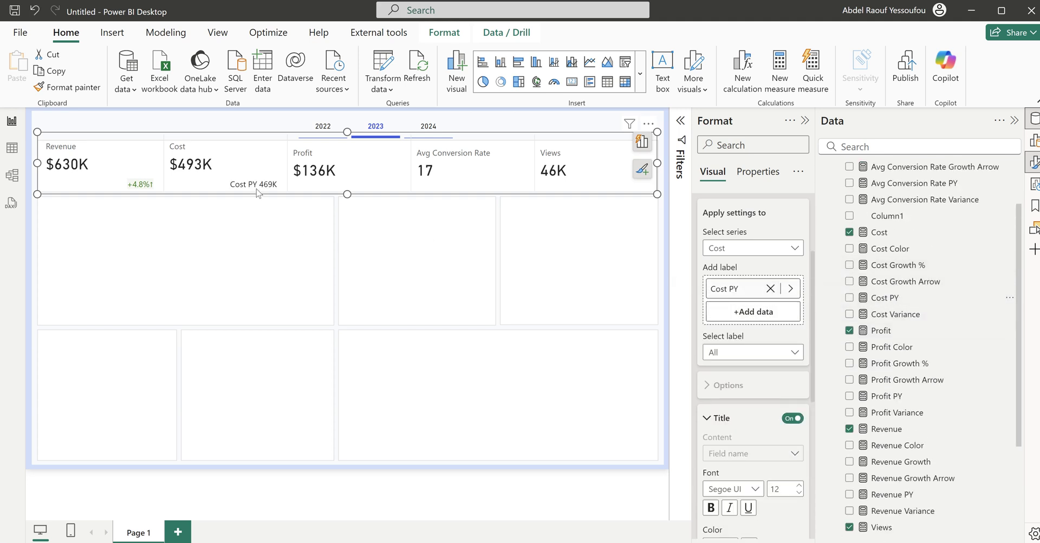
Step: Set the Cost PY label's title content to Custom and clear its text
scroll(747, 410, "down", 2)
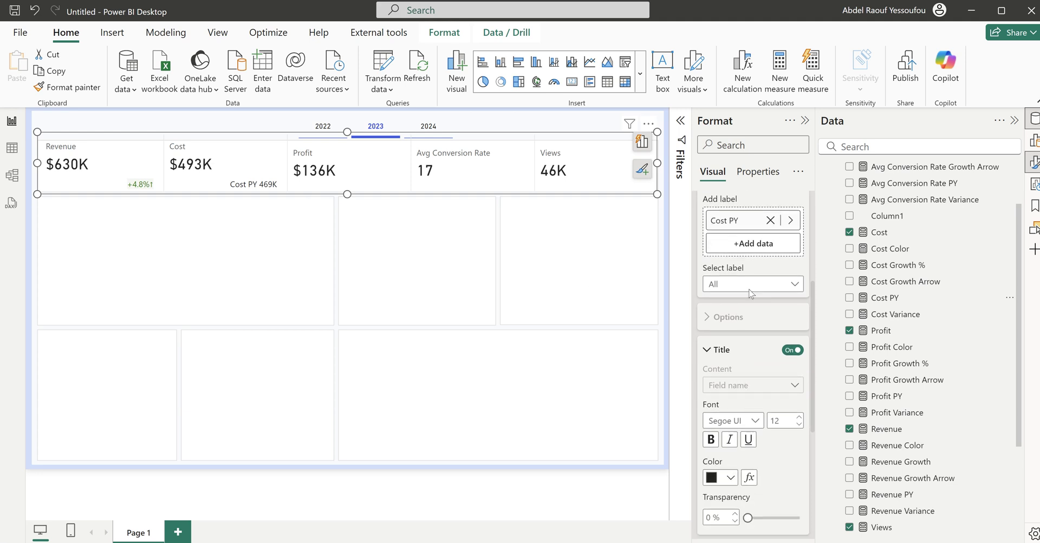
left_click(741, 284)
left_click(736, 316)
left_click(758, 389)
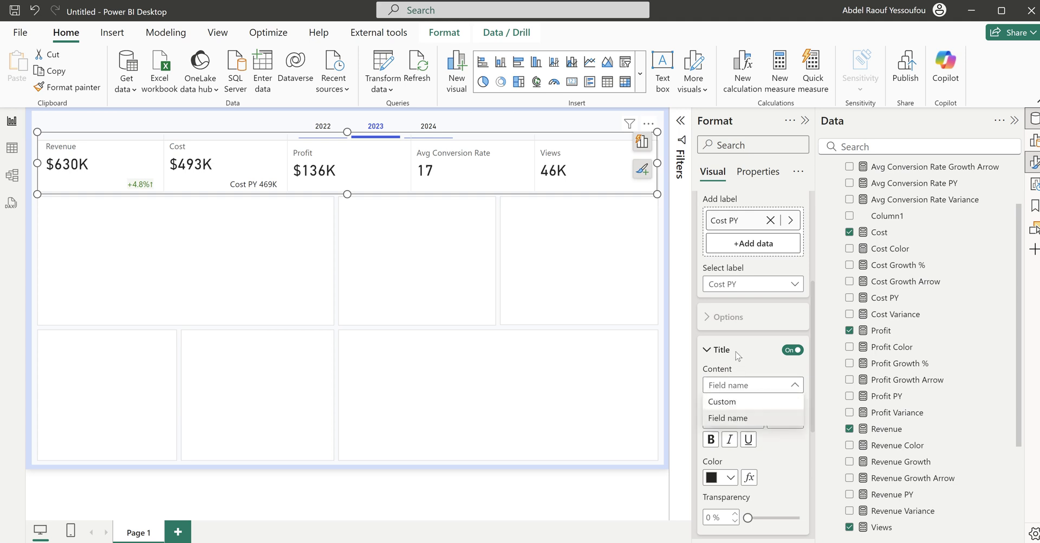
left_click(733, 404)
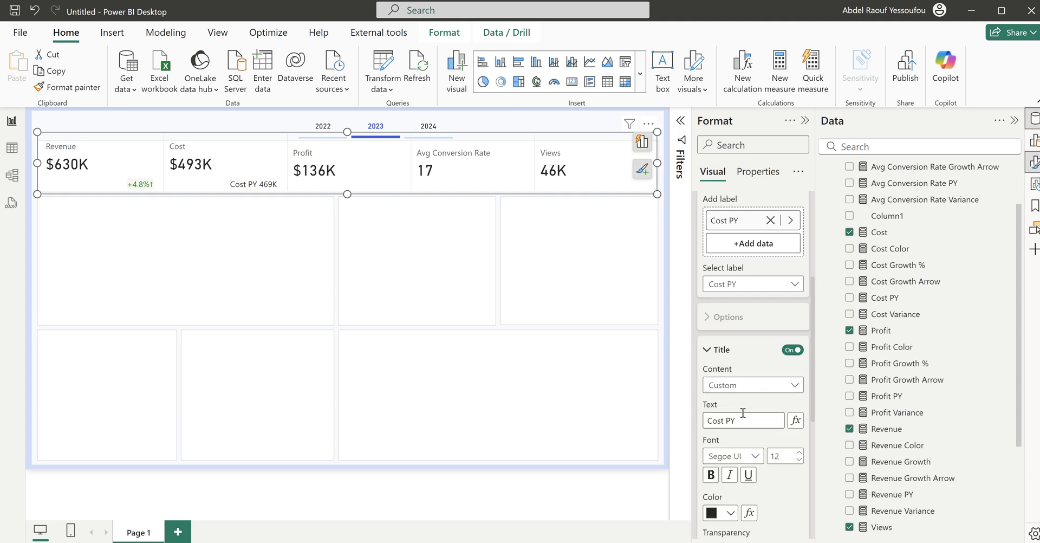
left_click_drag(742, 420, 705, 418)
key("BackSpace")
Step: Turn on the Cost PY label's detail with Cost Growth Arrow as its data, and turn off the label's value
scroll(778, 447, "down", 5)
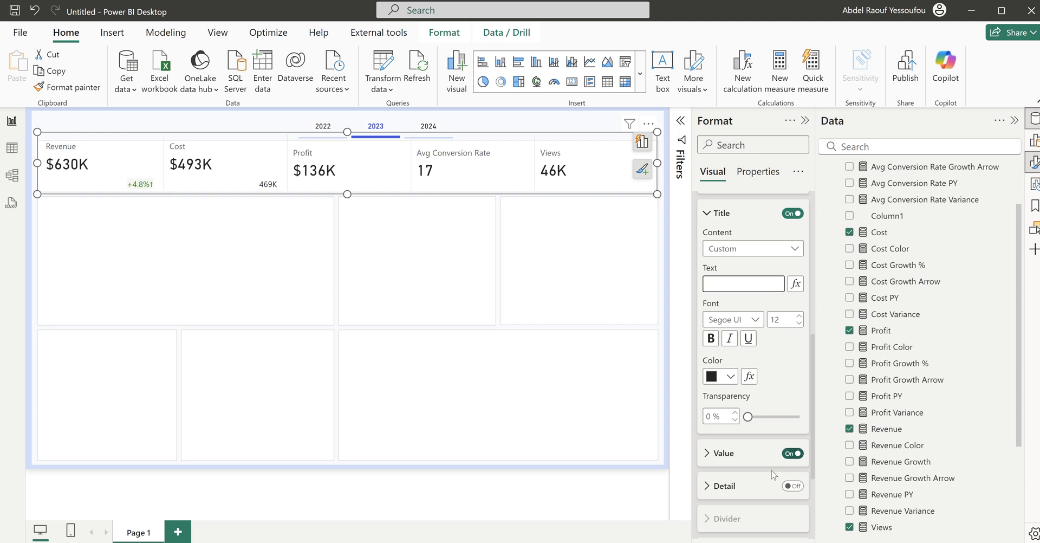
scroll(788, 455, "down", 3)
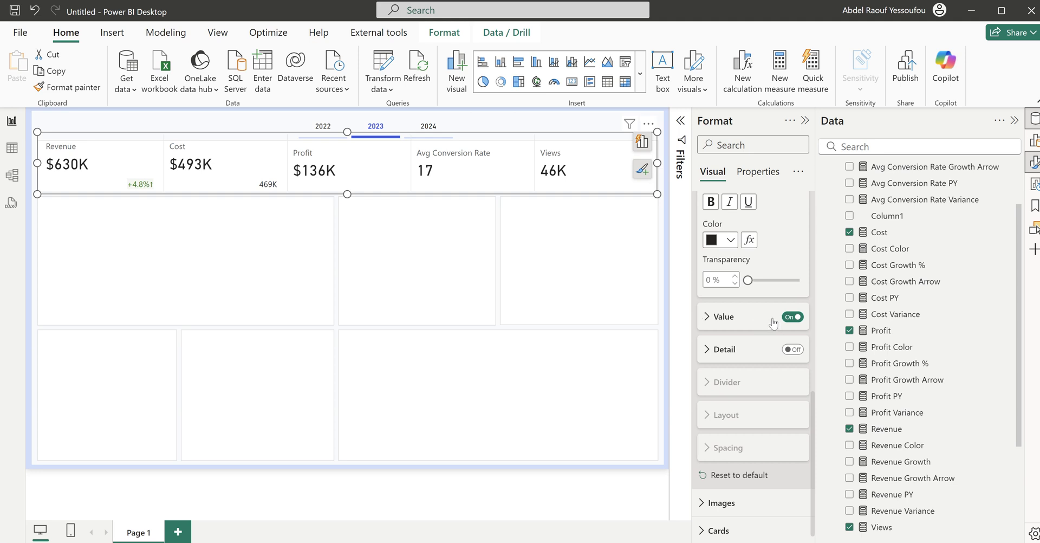
left_click(793, 349)
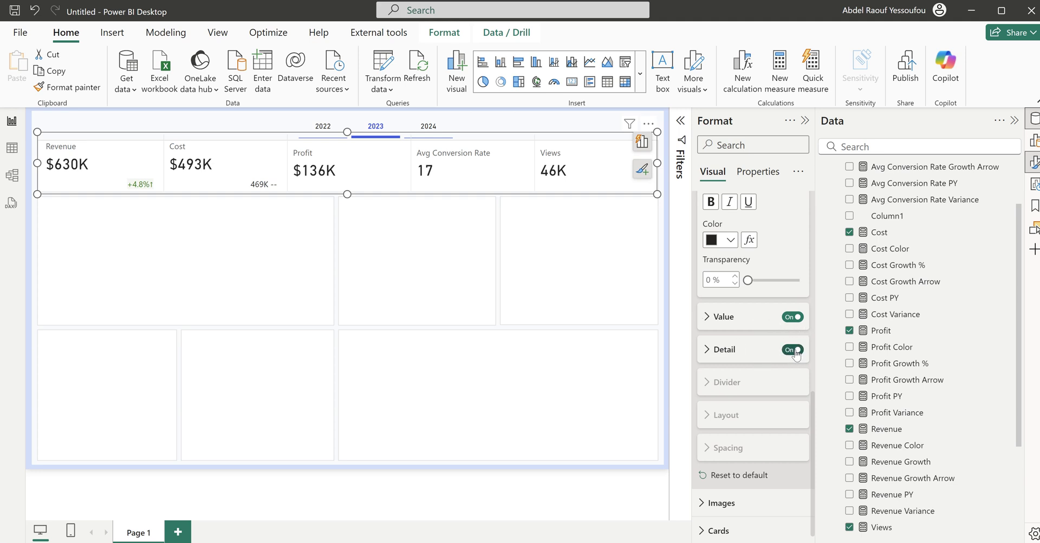
left_click(726, 356)
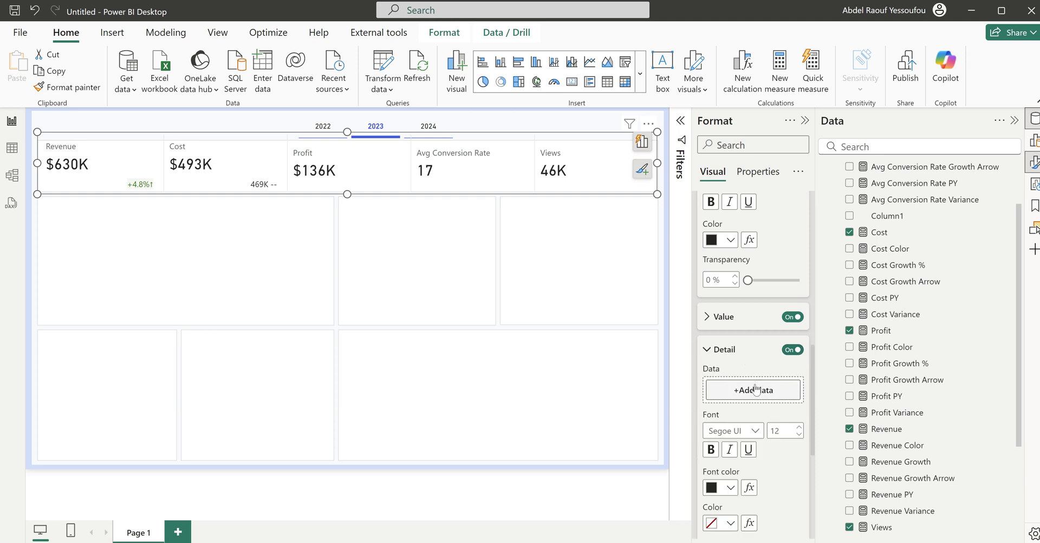
scroll(957, 388, "up", 2)
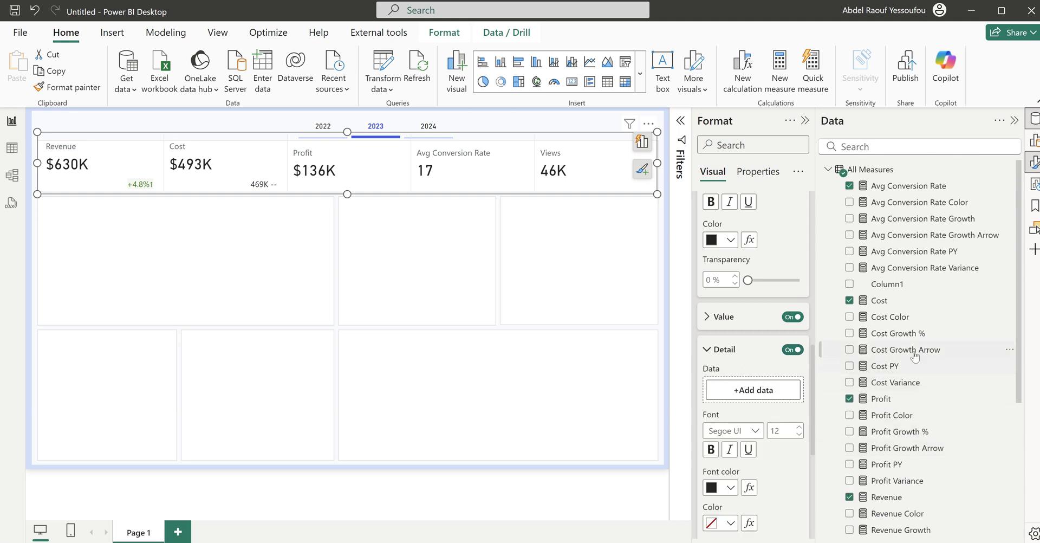
left_click_drag(917, 354, 774, 391)
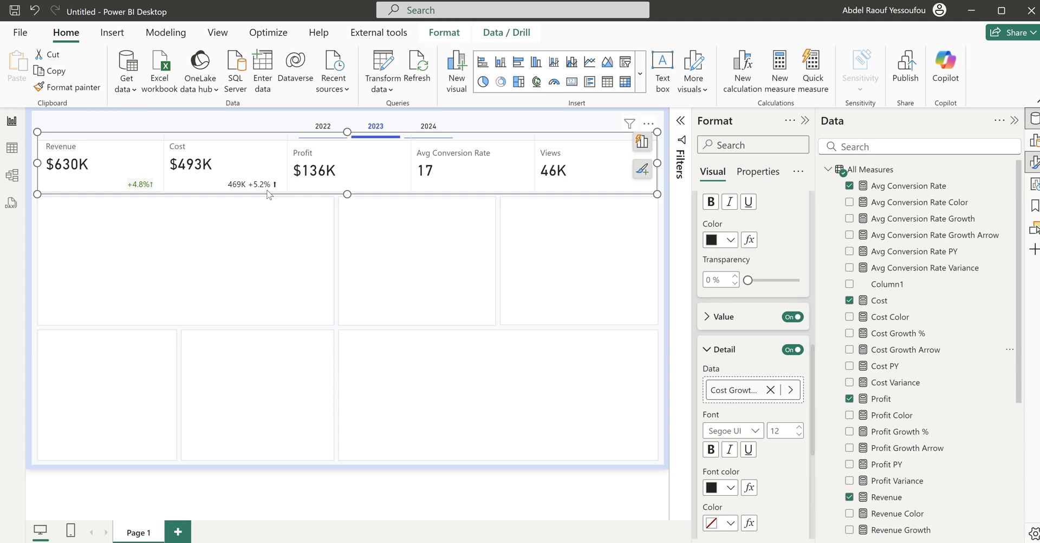
left_click(791, 319)
Step: Format the font color of the Cost PY label's detail by field value, based on the Cost Color measure
scroll(739, 379, "down", 5)
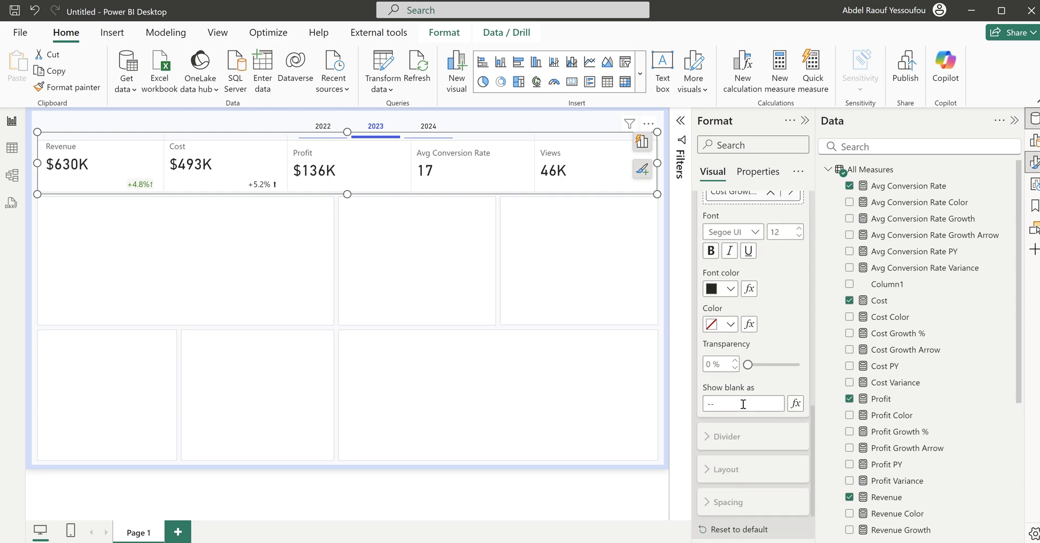
left_click(749, 282)
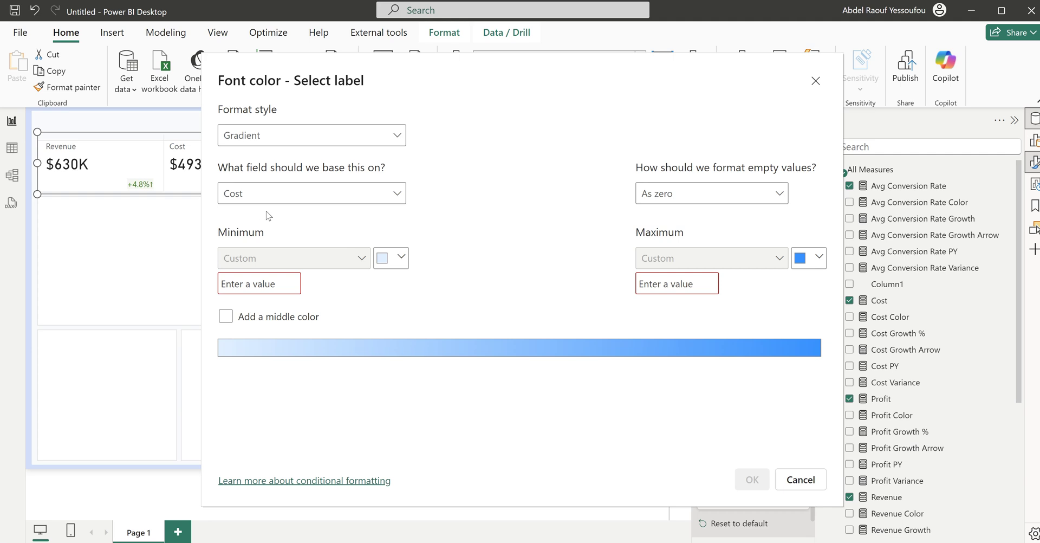
left_click(302, 137)
left_click(276, 208)
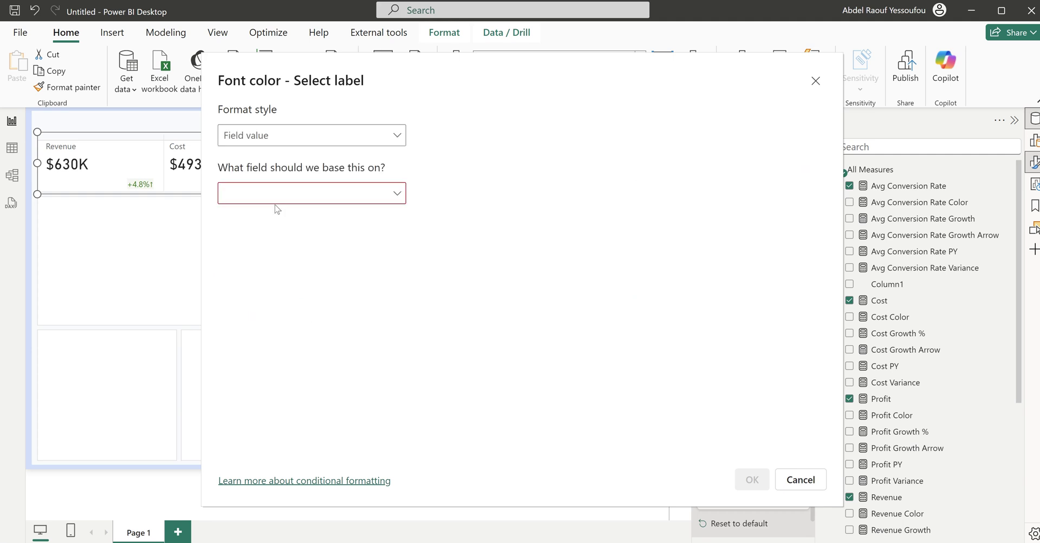
left_click(297, 193)
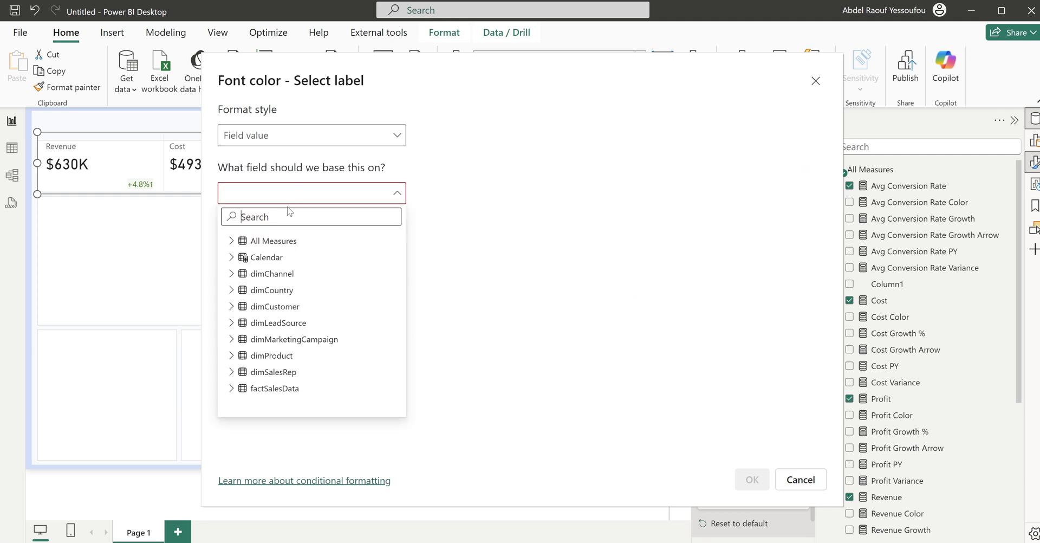
type("col")
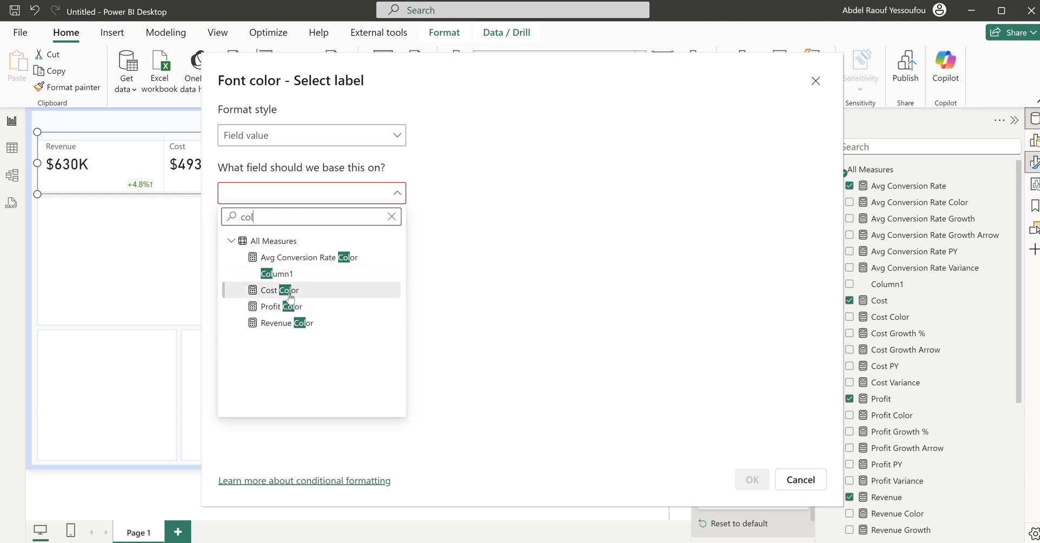
left_click(289, 292)
left_click(751, 480)
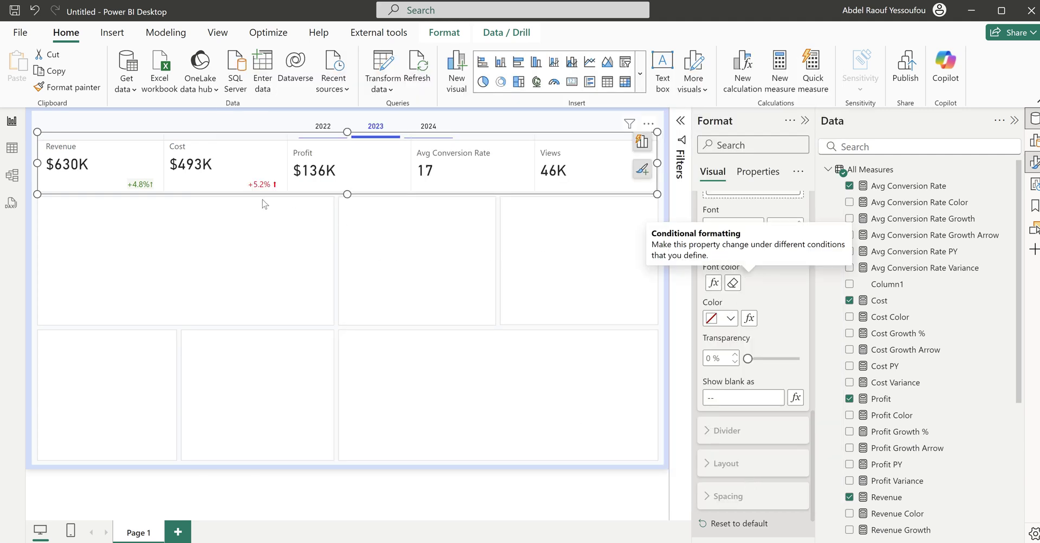
Step: Format the background color of the Cost PY label's detail by field value, based on the Cost Color measure
left_click(750, 319)
left_click(296, 142)
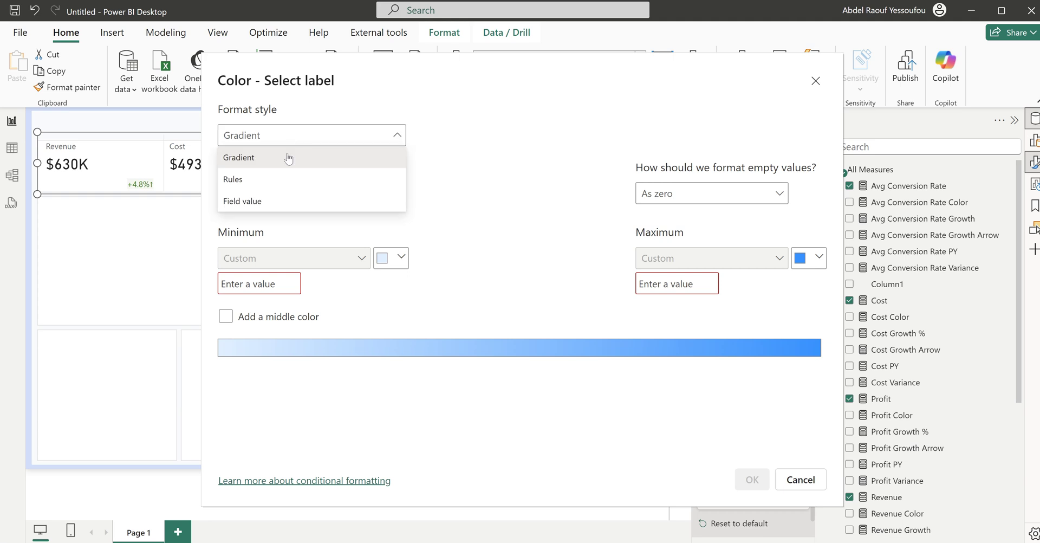
left_click(268, 202)
left_click(302, 195)
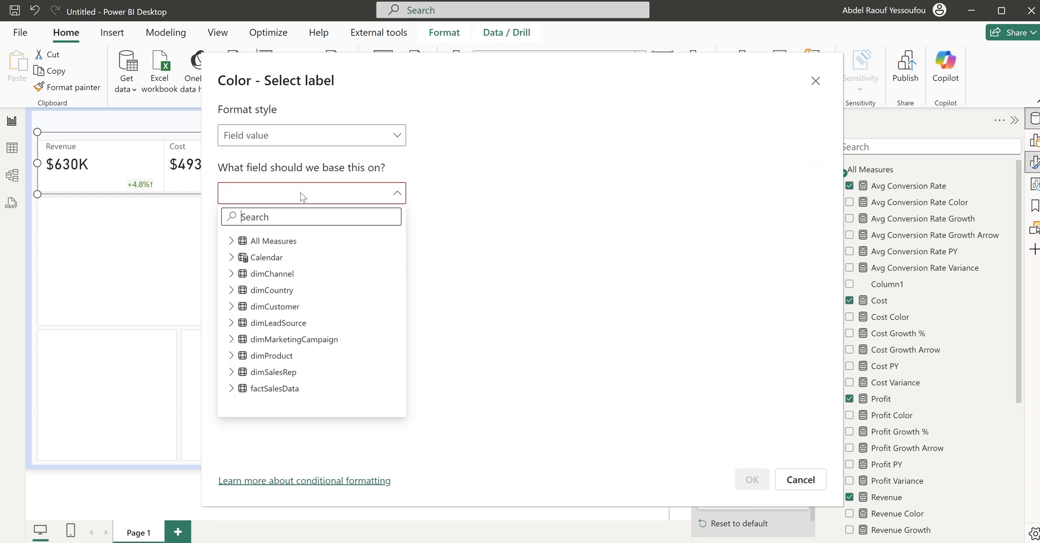
type("cos")
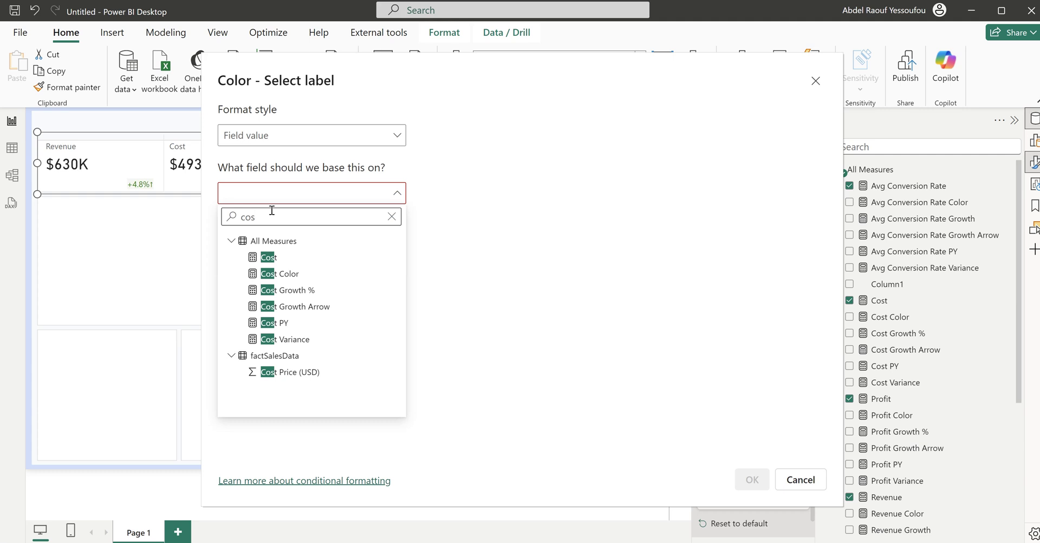
left_click(280, 274)
left_click(752, 479)
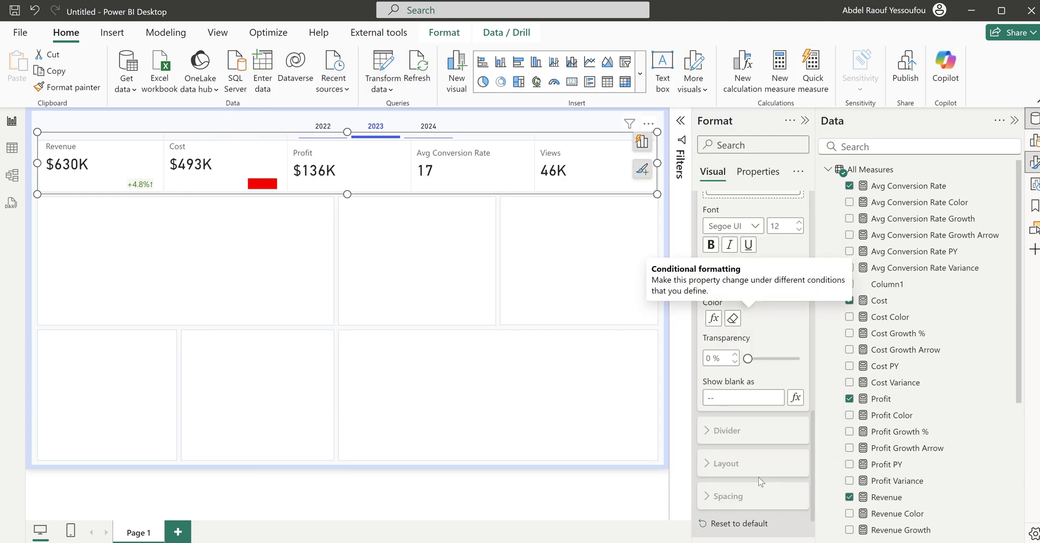
Step: Set the transparency of the Cost PY label's detail background to 95%
left_click(721, 358)
type("95")
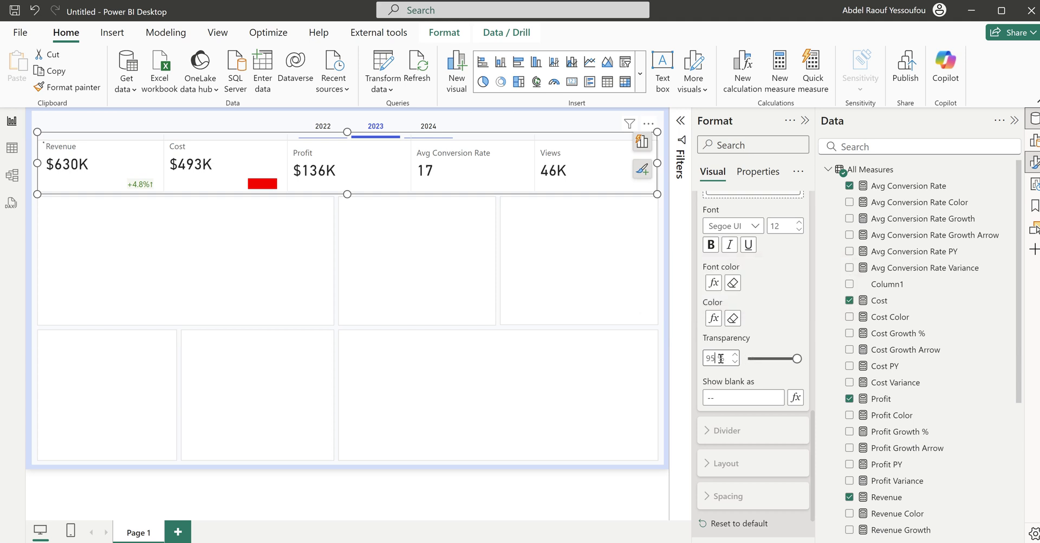
key("Return")
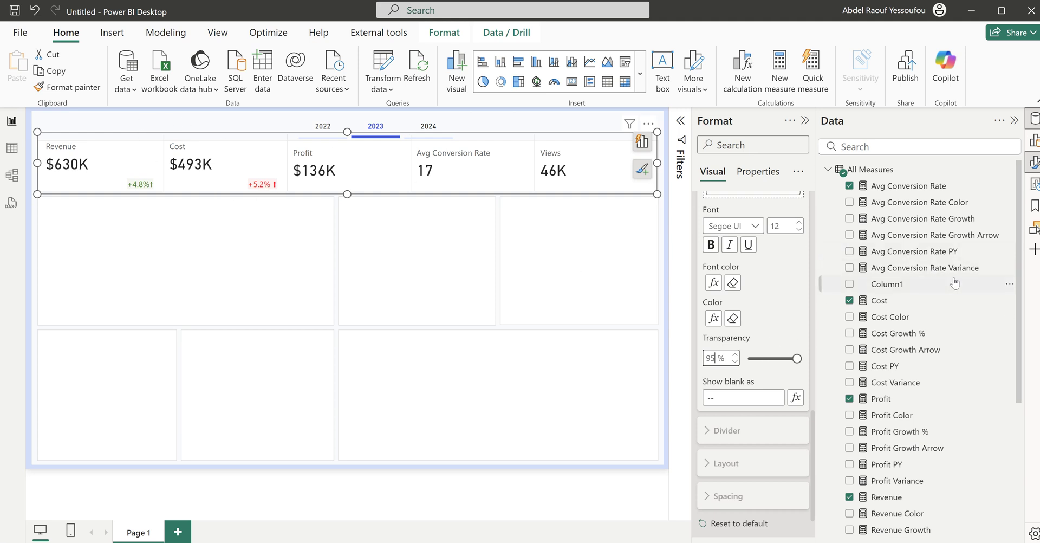
Step: Switch the reference label settings to the Profit series and add the Profit PY measure as its label
scroll(767, 294, "up", 5)
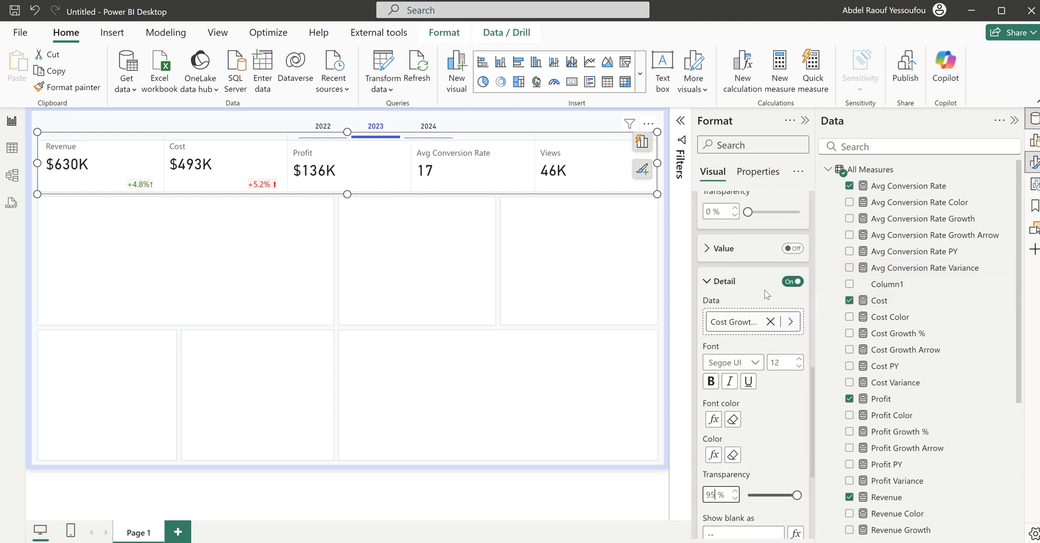
scroll(766, 294, "up", 5)
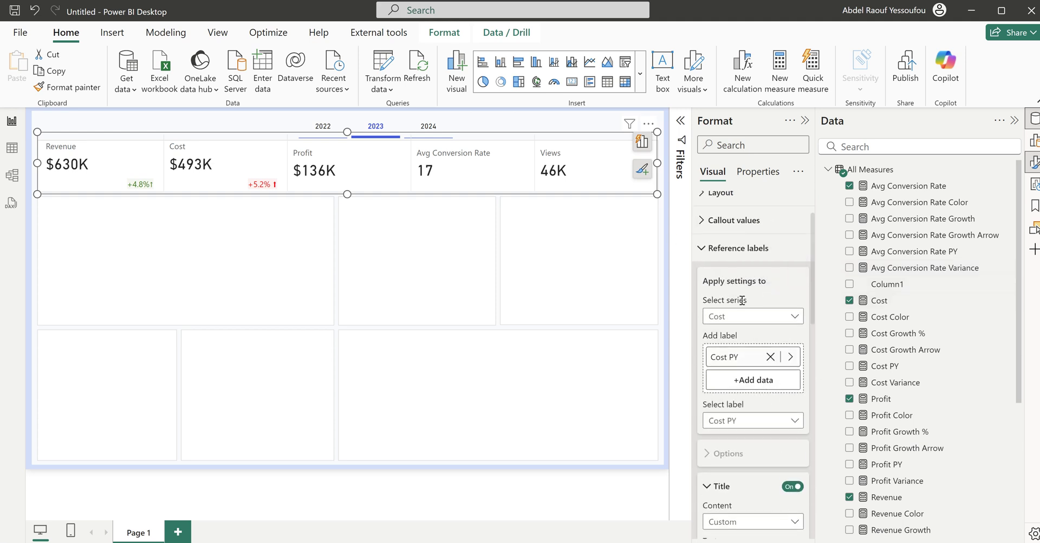
left_click(742, 316)
left_click(725, 382)
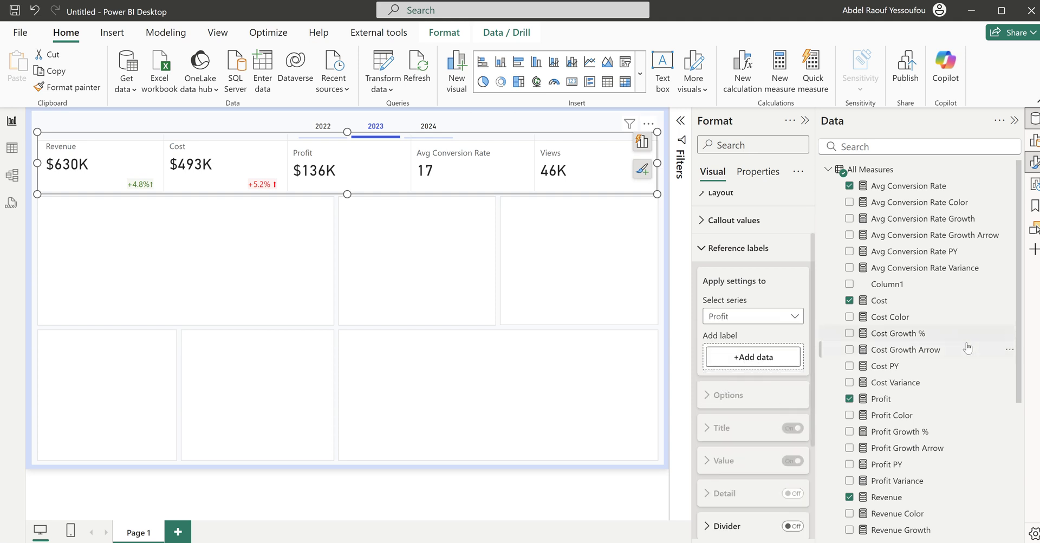
scroll(987, 368, "down", 3)
scroll(987, 367, "down", 1)
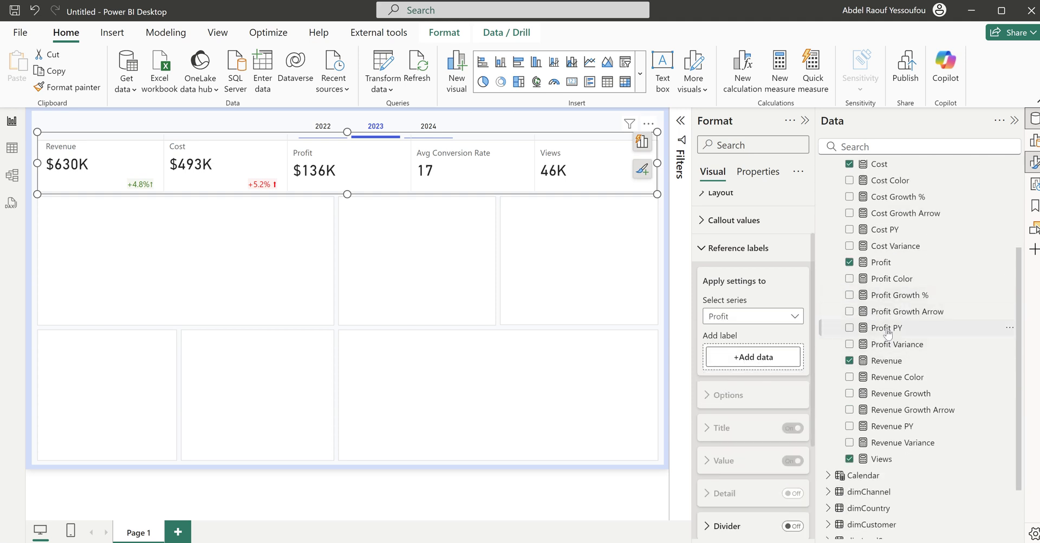
left_click_drag(887, 332, 754, 358)
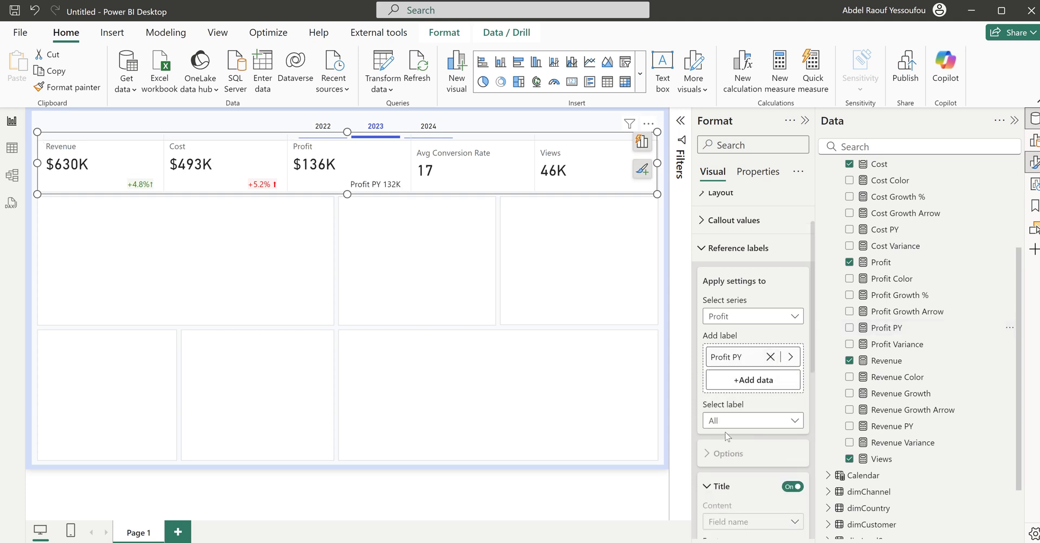
Step: Select the Profit PY label for formatting, set its title content to Custom and turn the title off
left_click(738, 424)
scroll(734, 452, "down", 3)
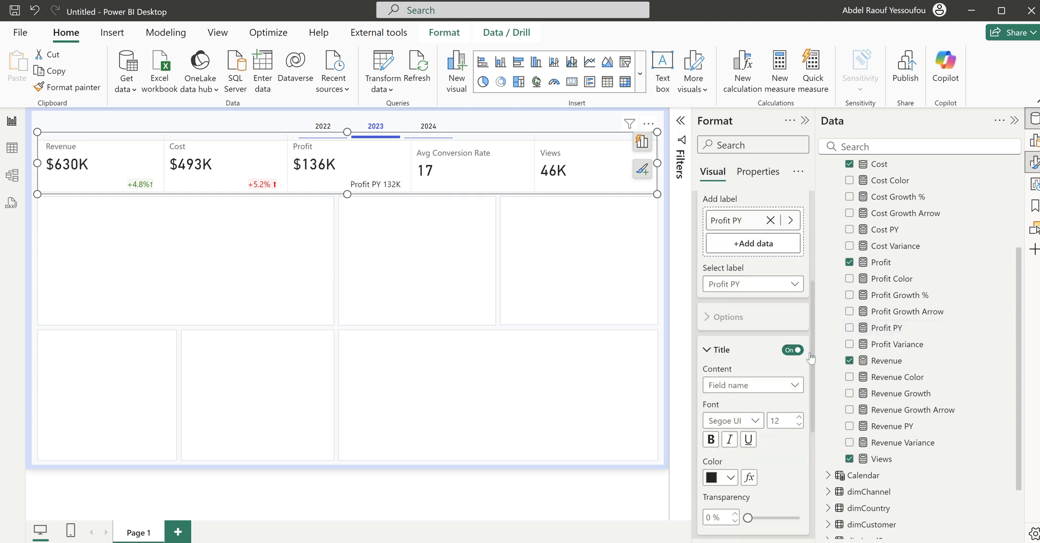
left_click(742, 385)
left_click(736, 407)
scroll(748, 420, "down", 3)
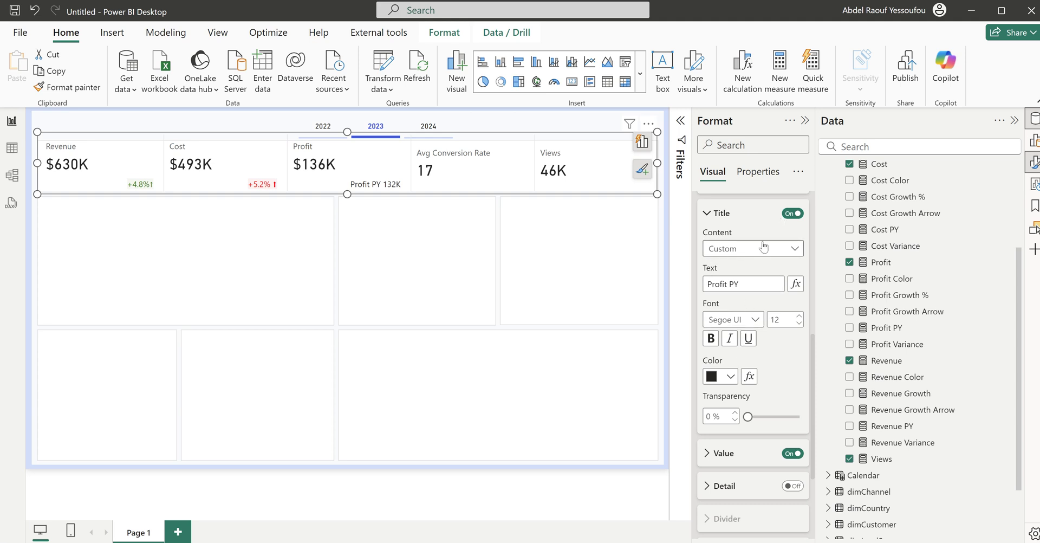
left_click(788, 215)
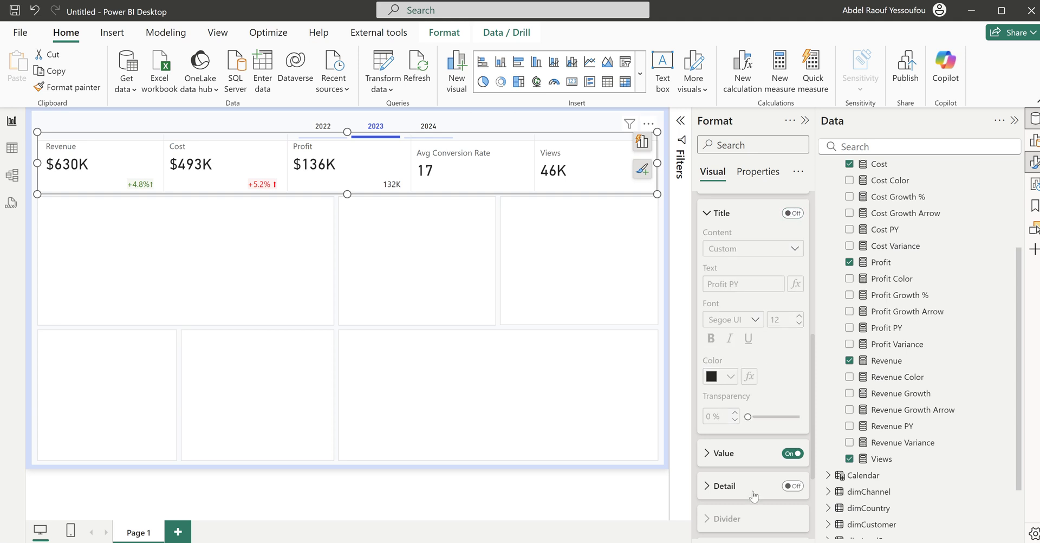
Step: Turn on the Profit PY label's detail with Profit Growth Arrow as its data, and turn off the label's value
scroll(758, 473, "down", 3)
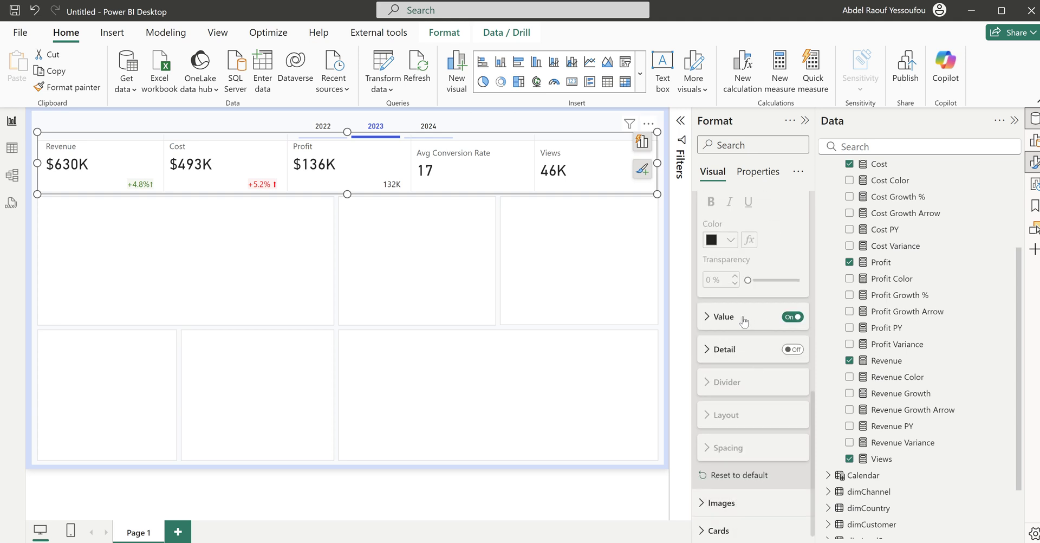
left_click(792, 349)
left_click(741, 352)
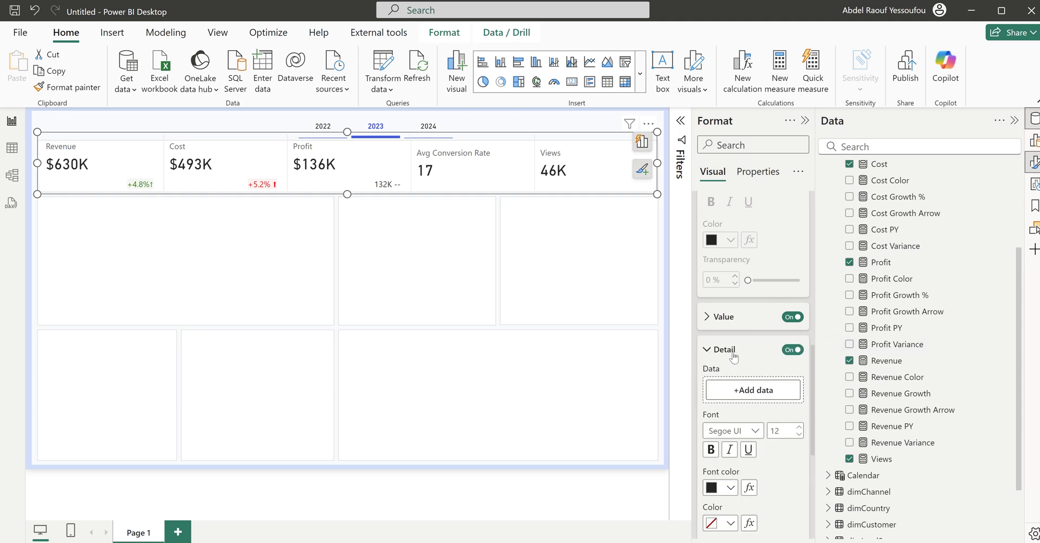
scroll(915, 362, "down", 2)
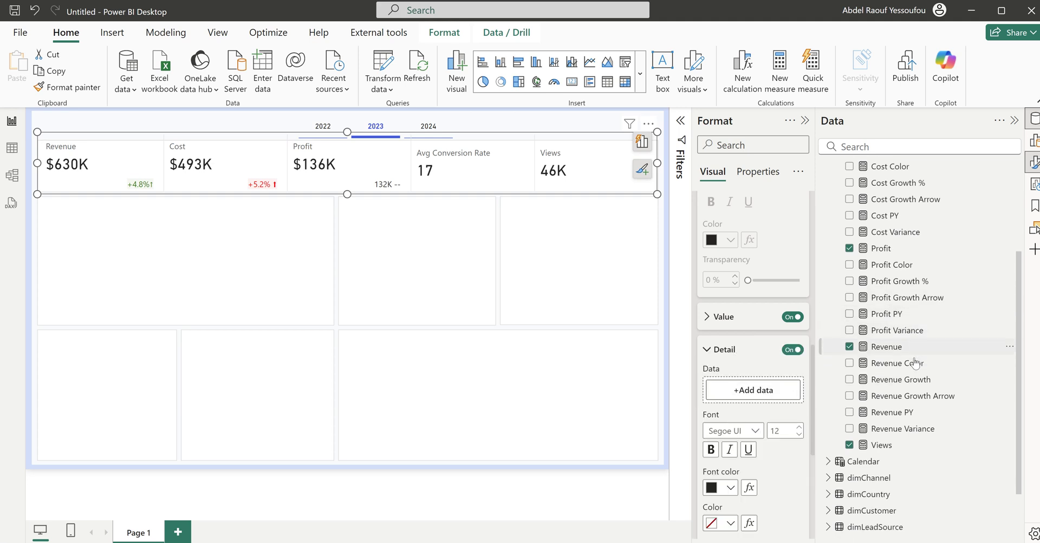
scroll(899, 363, "up", 2)
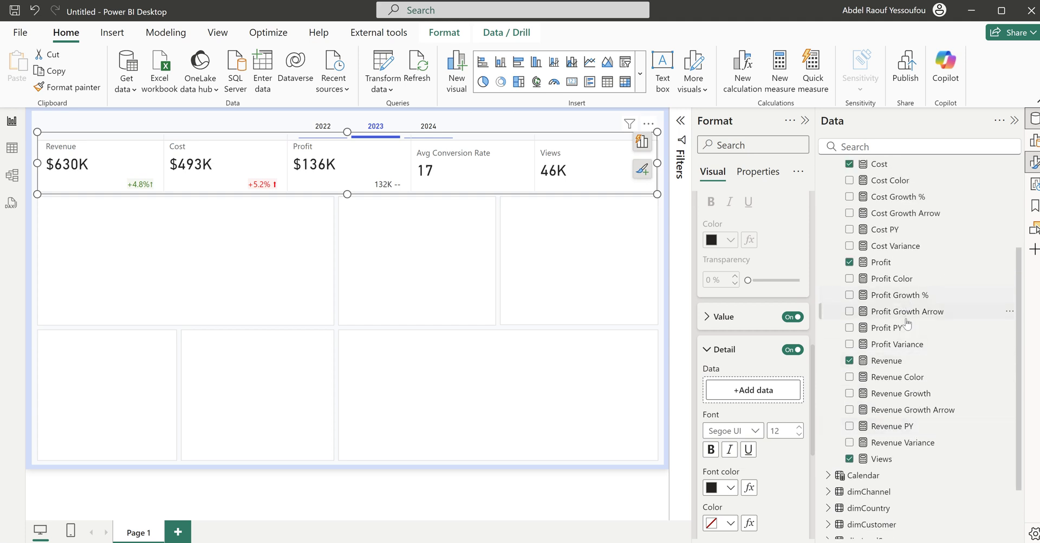
left_click_drag(909, 319, 757, 398)
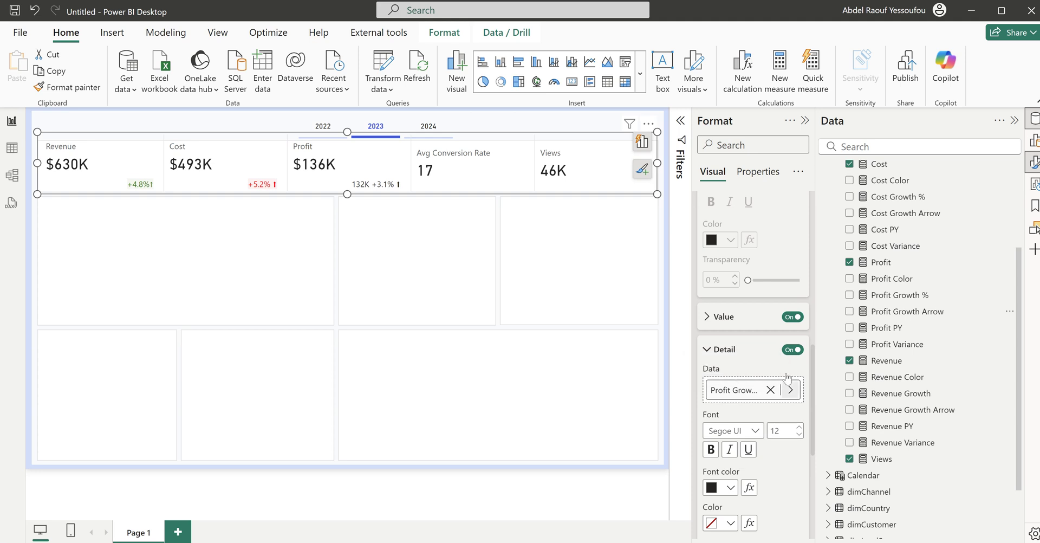
left_click(791, 317)
Step: Format the font color of the Profit PY label's detail by field value, based on the Profit Color measure
scroll(789, 363, "down", 3)
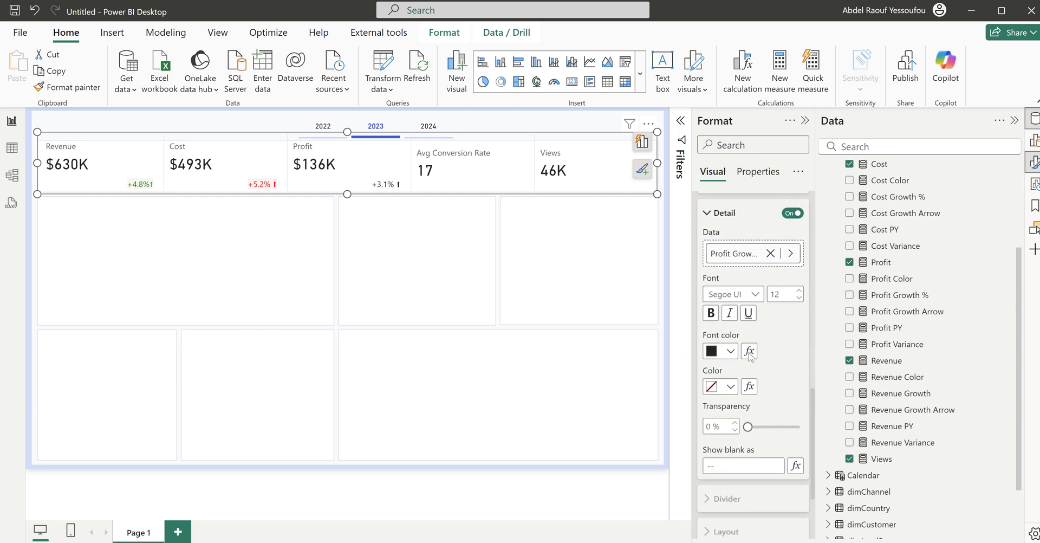
left_click(749, 351)
left_click(320, 138)
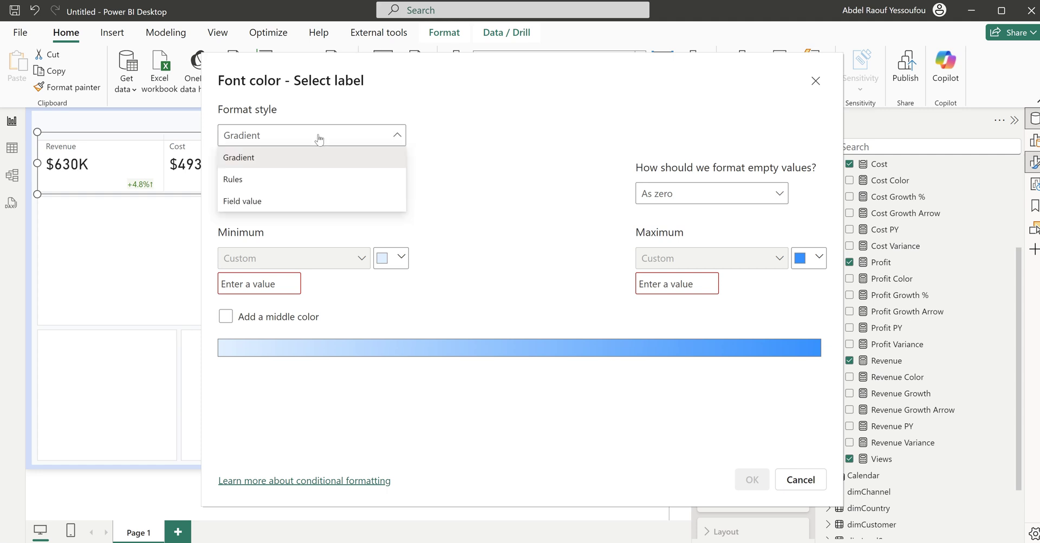
left_click(281, 201)
left_click(298, 196)
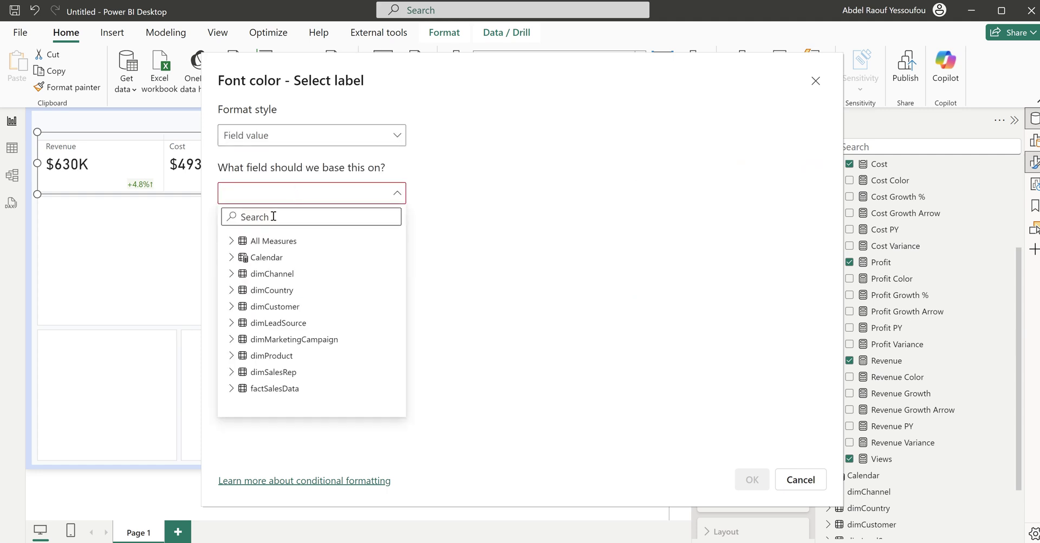
type("col")
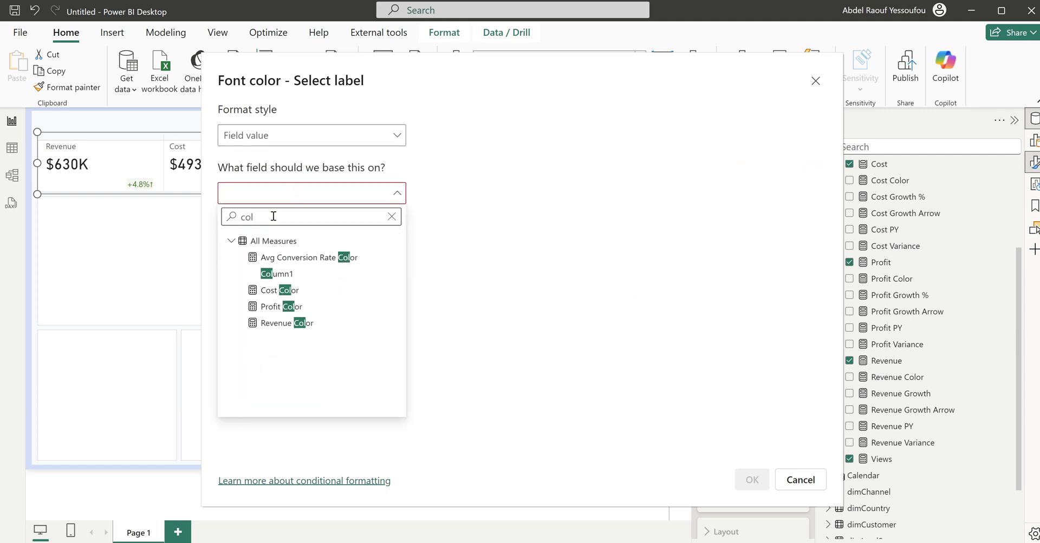
left_click(289, 308)
left_click(753, 479)
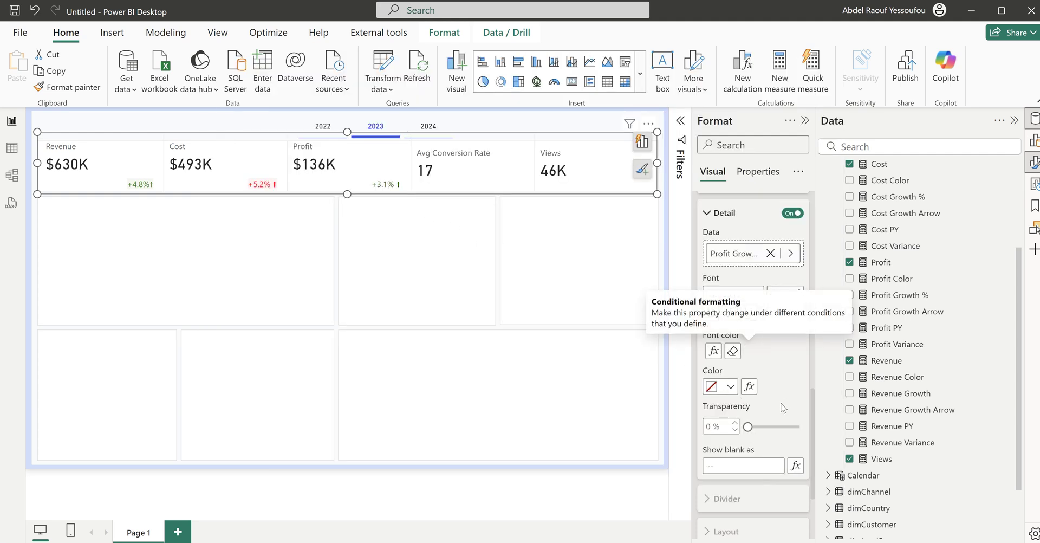
Step: Format the background color of the Profit PY label's detail by field value, based on the Profit Color measure
left_click(750, 386)
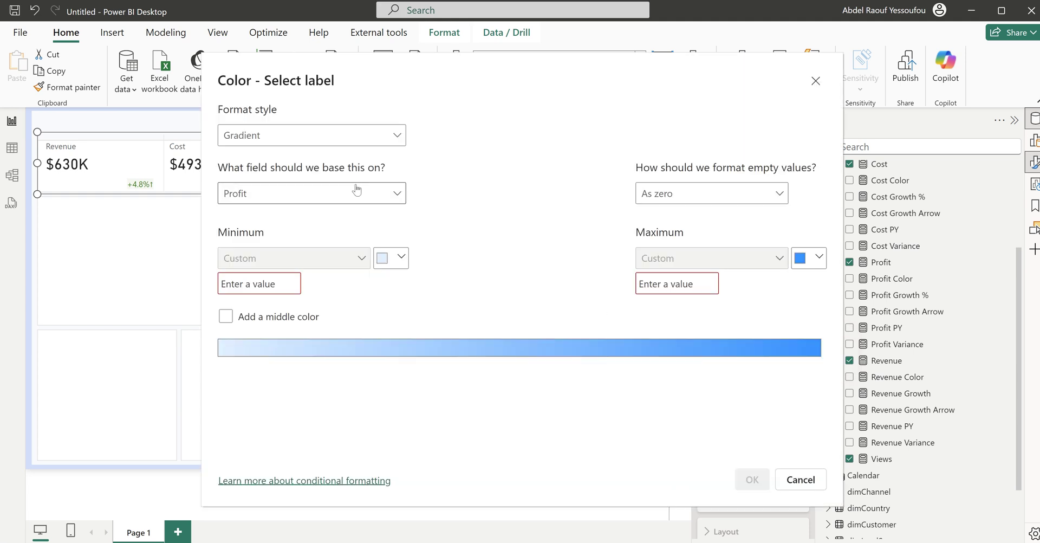
left_click(279, 137)
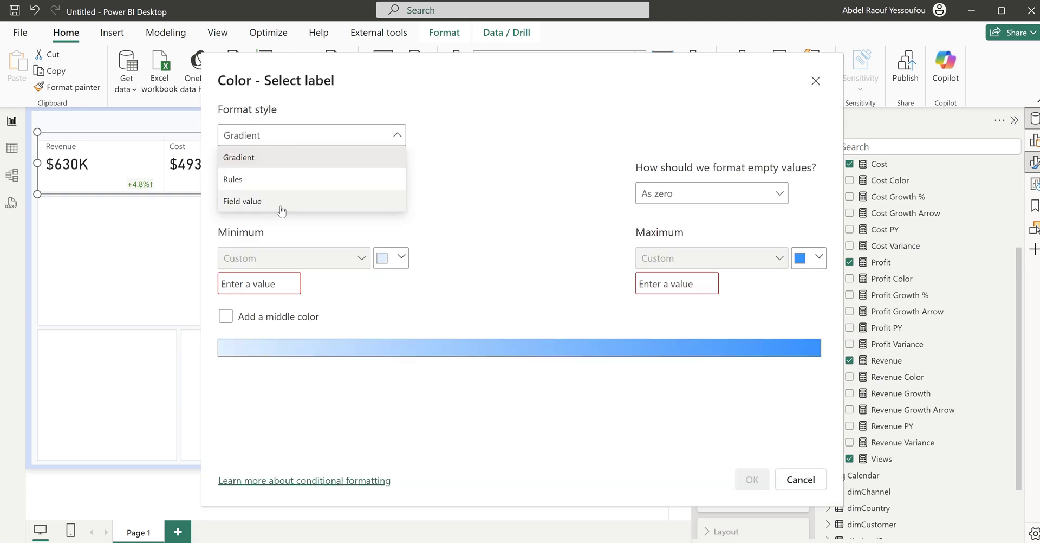
left_click(281, 202)
left_click(290, 195)
type("col")
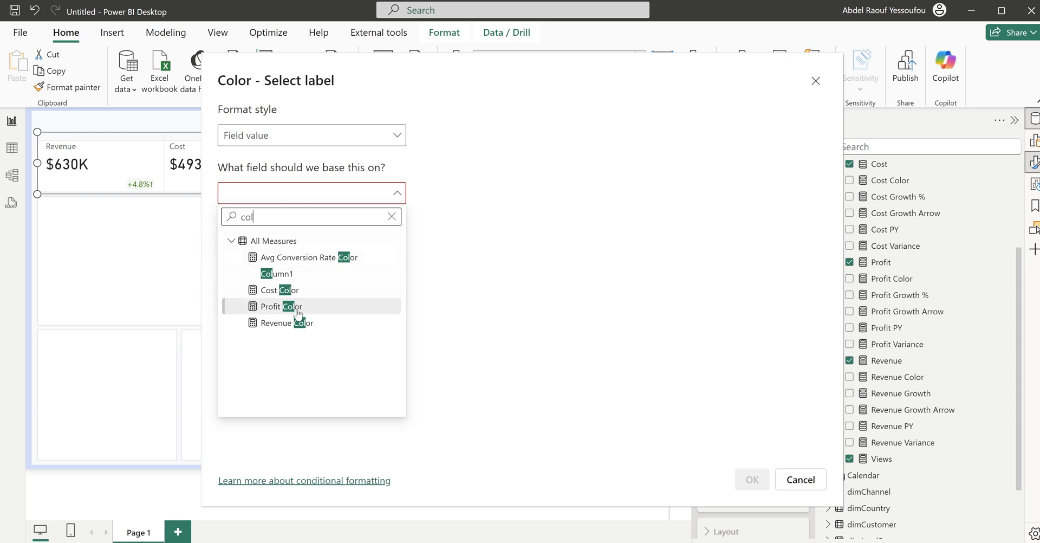
left_click(282, 307)
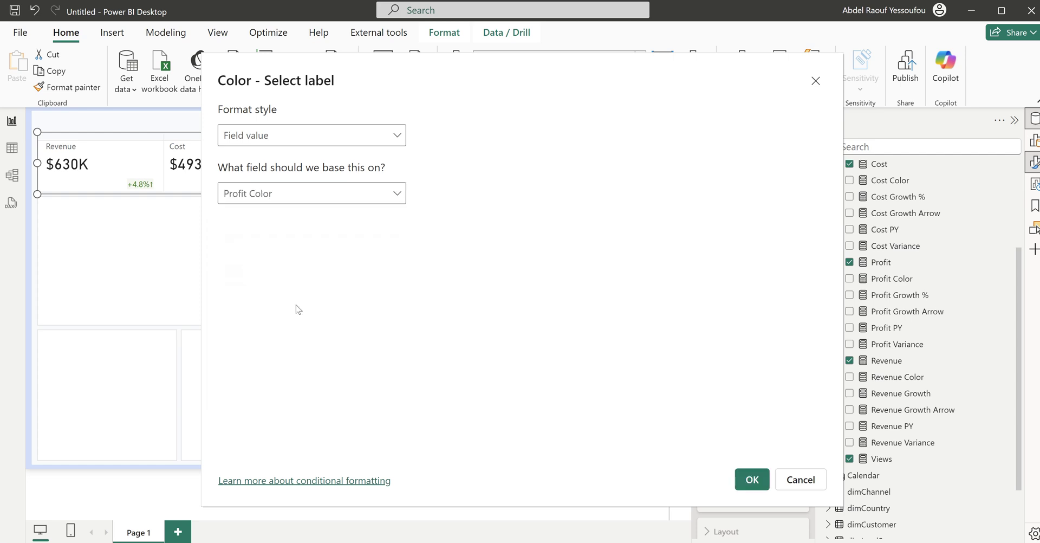
left_click(750, 479)
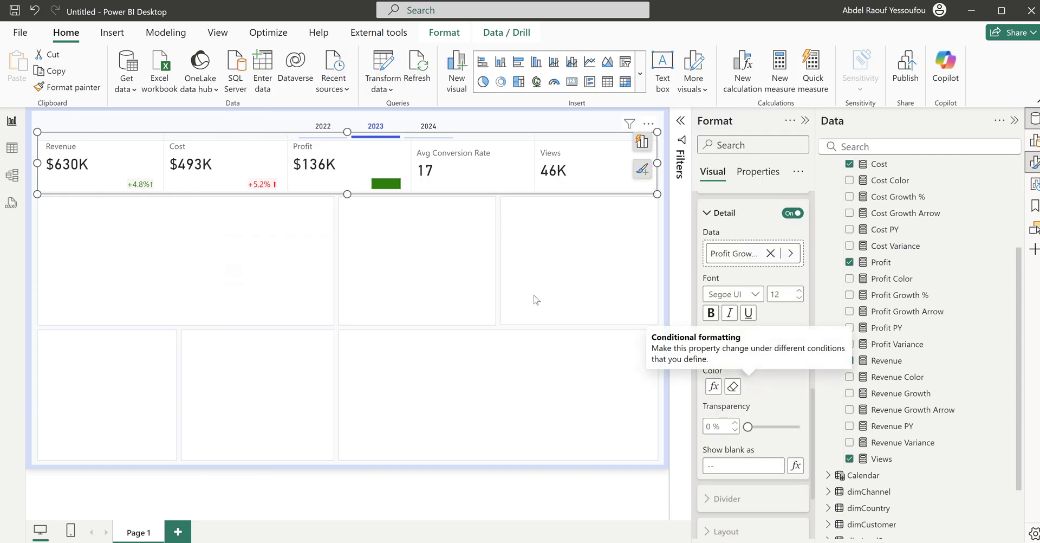
Step: Set the background transparency of the Profit PY label's detail to 95%
left_click(718, 427)
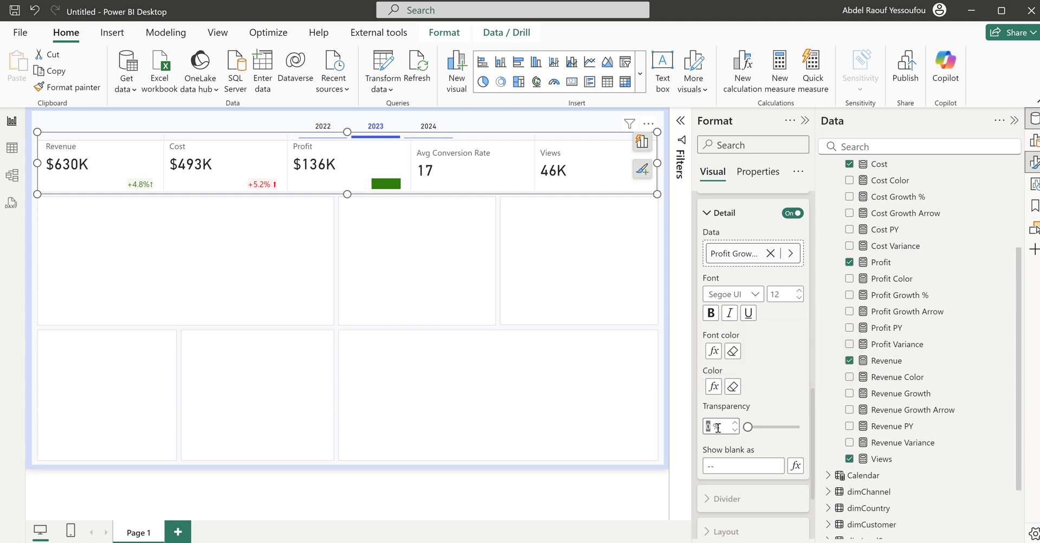
type("95")
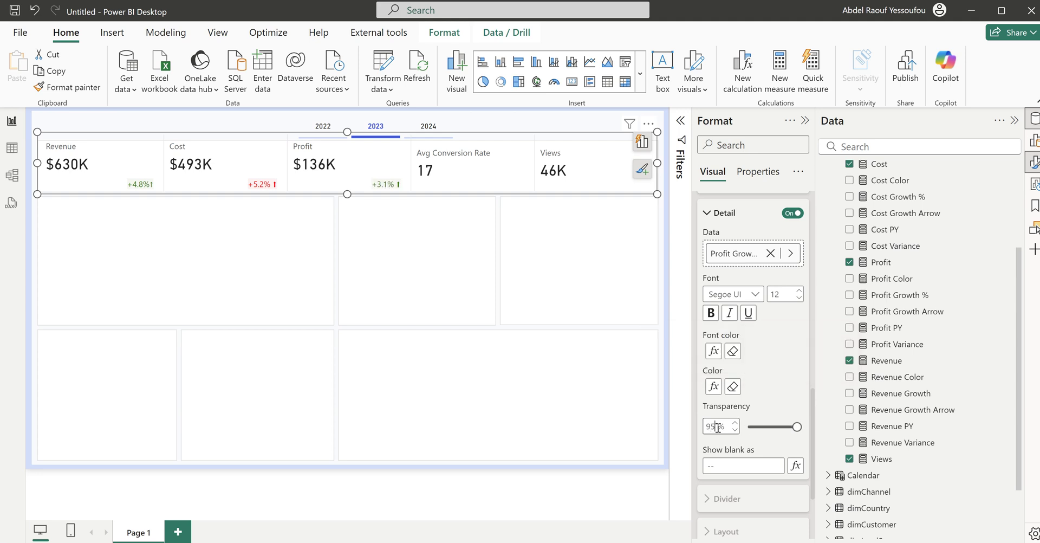
left_click(721, 437)
Step: Switch the reference label settings to the Avg Conversion Rate series and add Avg Conversion Rate PY as its label
scroll(767, 364, "up", 8)
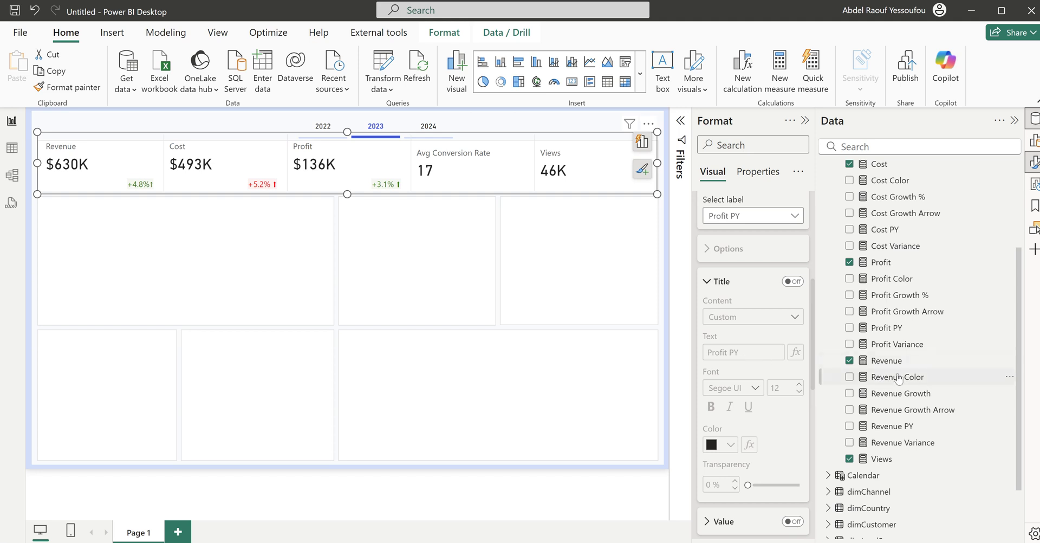
scroll(898, 378, "up", 3)
scroll(727, 269, "up", 4)
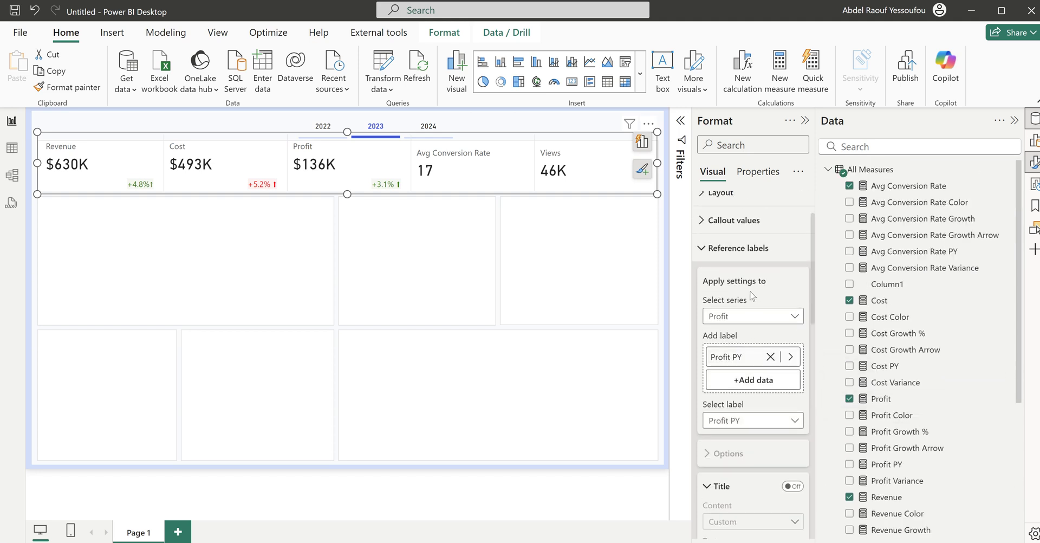
left_click(738, 318)
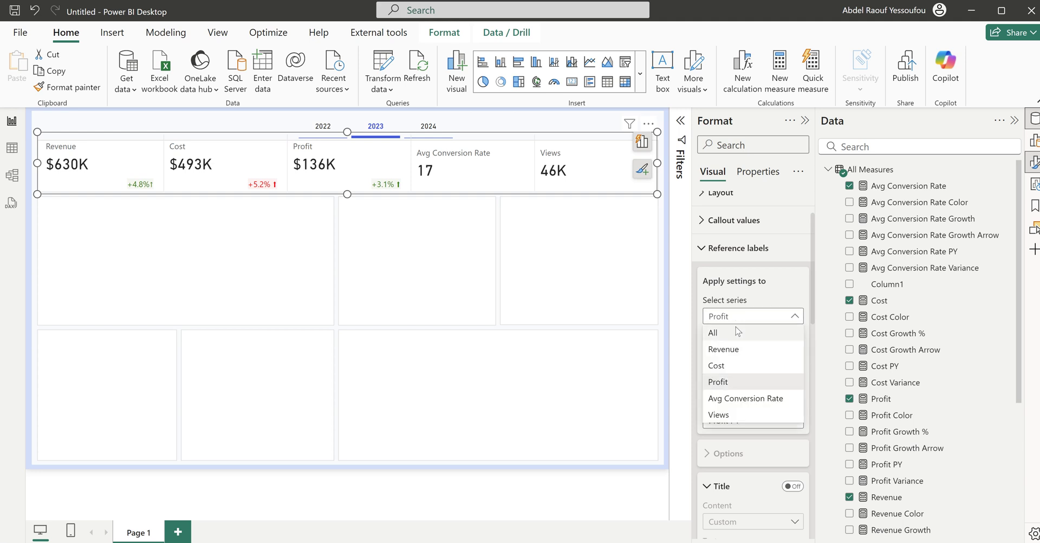
left_click(743, 399)
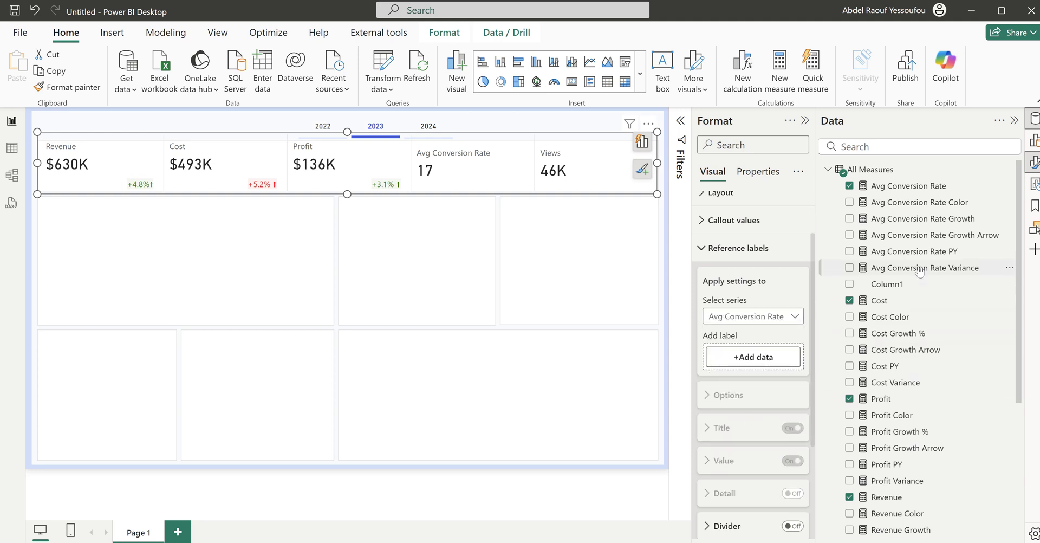
left_click_drag(945, 251, 789, 366)
Step: Turn off the title and value of the Avg Conversion Rate reference label and turn on its detail
scroll(758, 325, "down", 2)
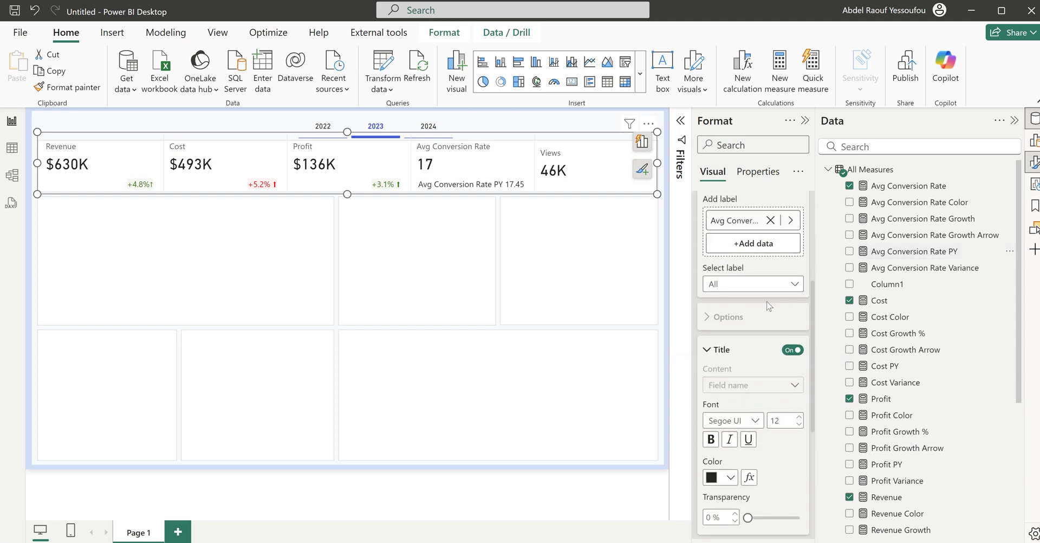
scroll(766, 360, "down", 2)
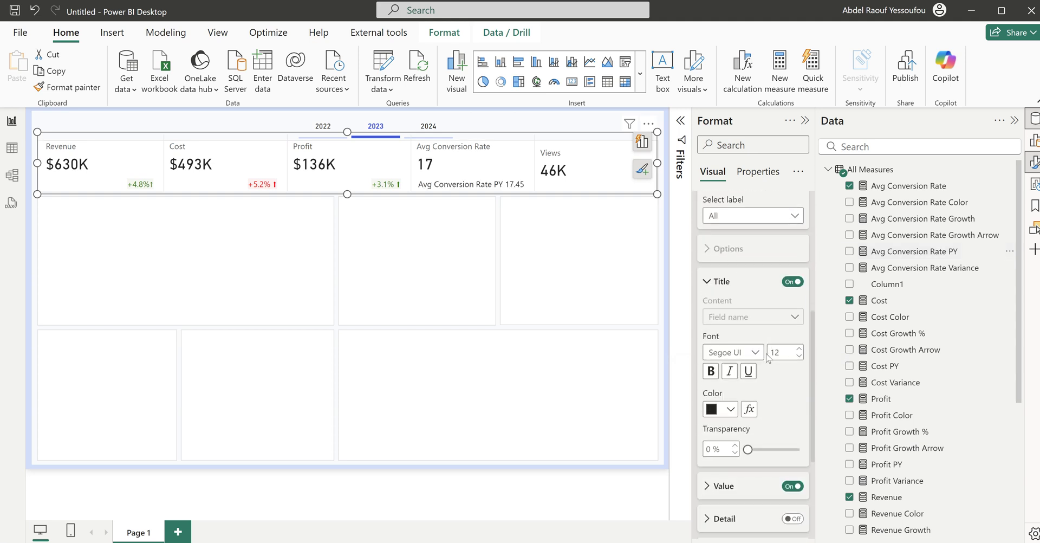
left_click(793, 282)
scroll(799, 401, "down", 2)
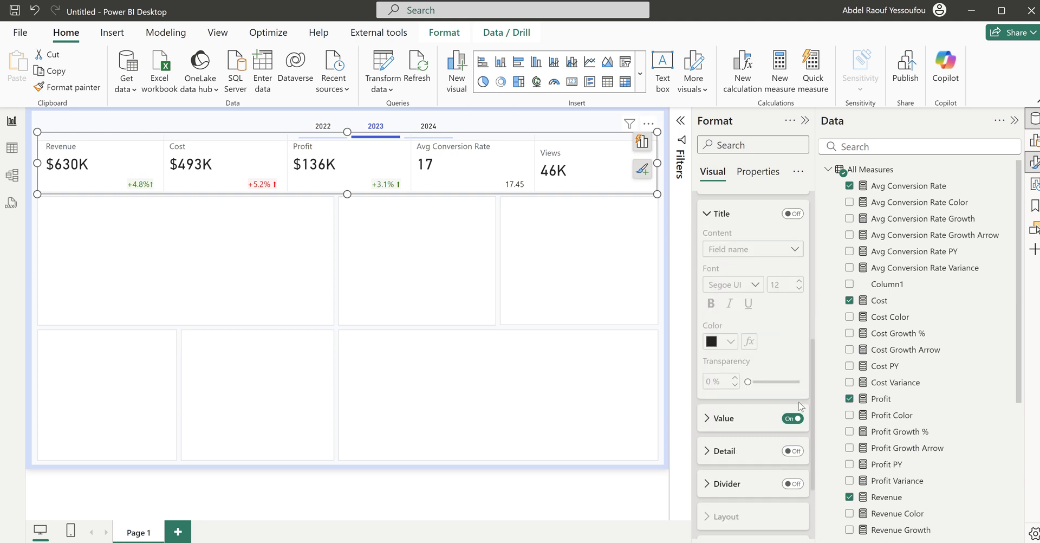
scroll(799, 404, "down", 3)
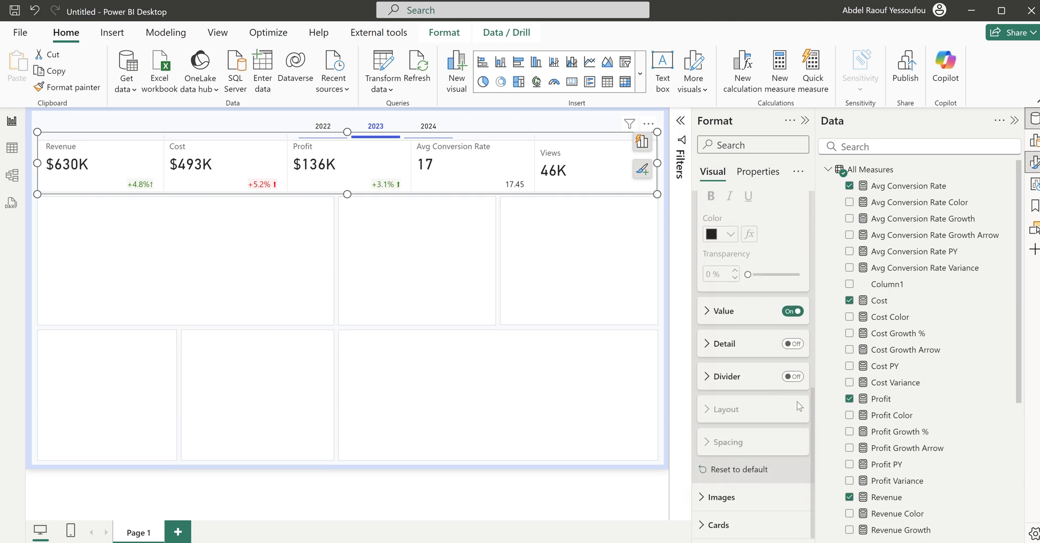
left_click(791, 311)
left_click(793, 343)
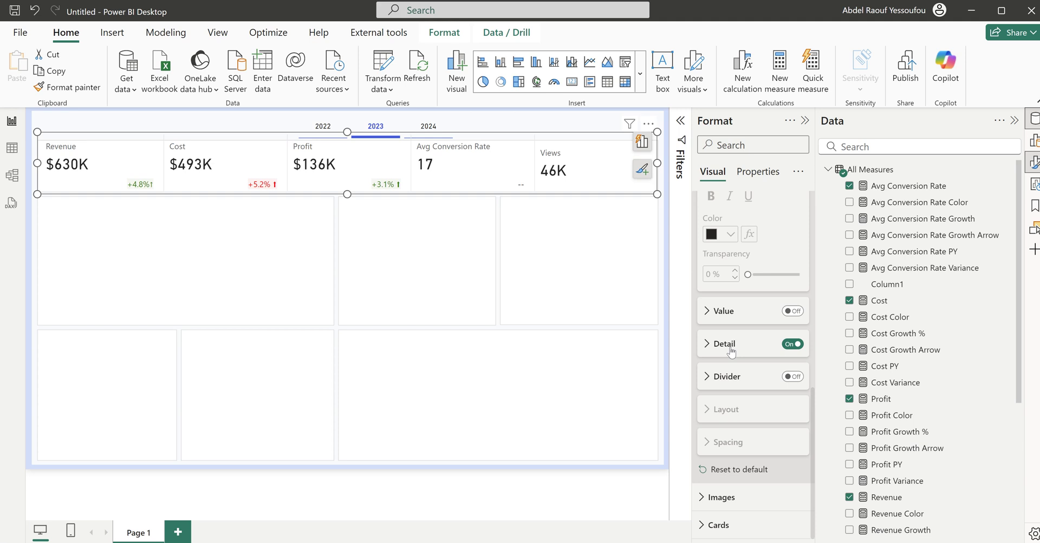
Step: Try to assign Avg Conversion Rate Growth Arrow as the detail's data with all labels selected
left_click(726, 344)
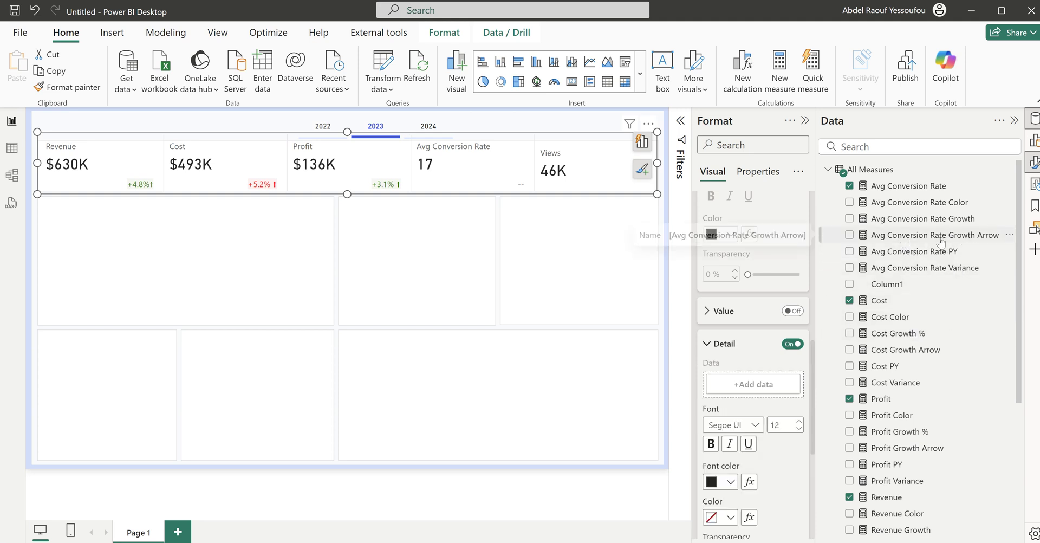
left_click_drag(956, 236, 795, 391)
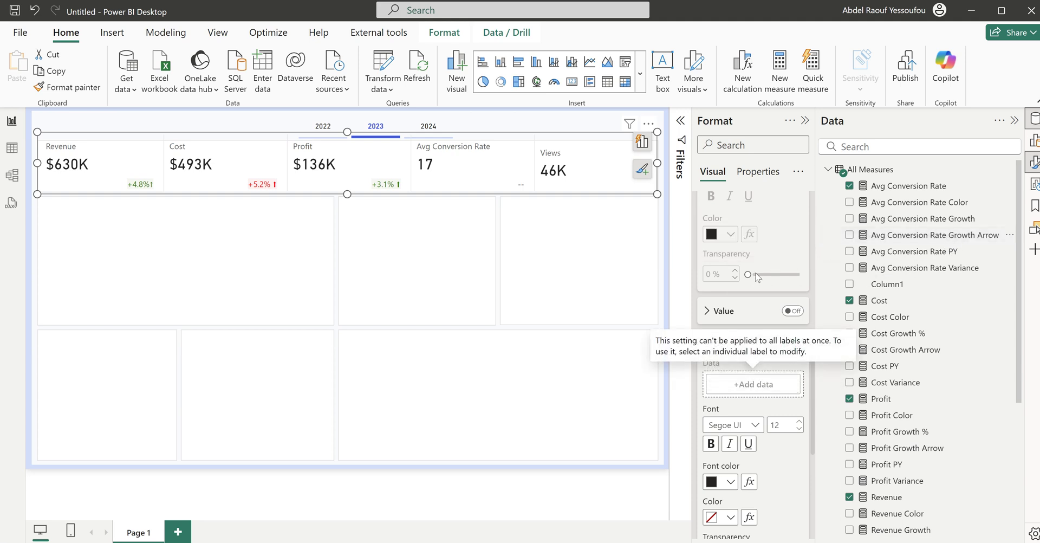
scroll(776, 334, "up", 5)
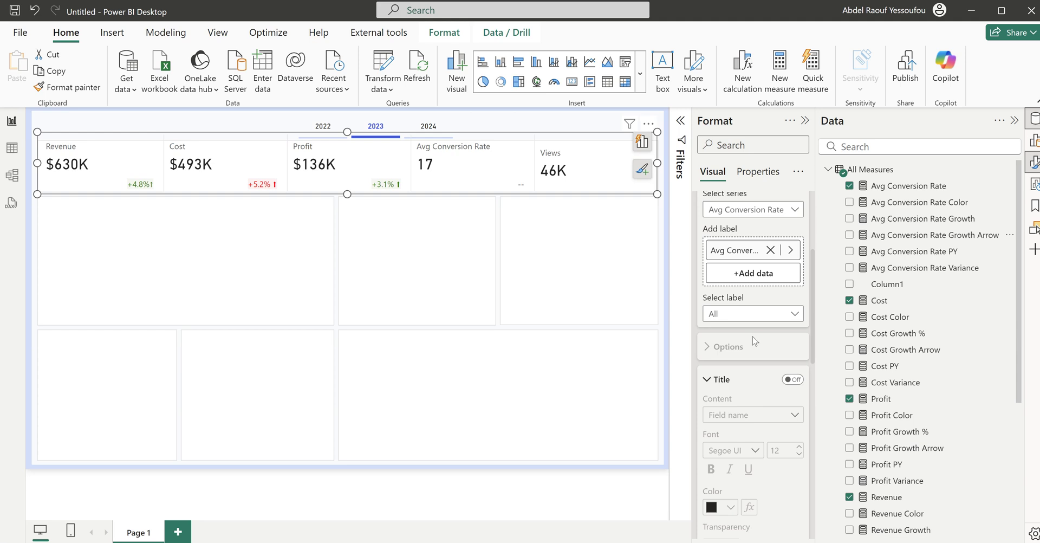
scroll(772, 389, "down", 4)
scroll(734, 420, "down", 3)
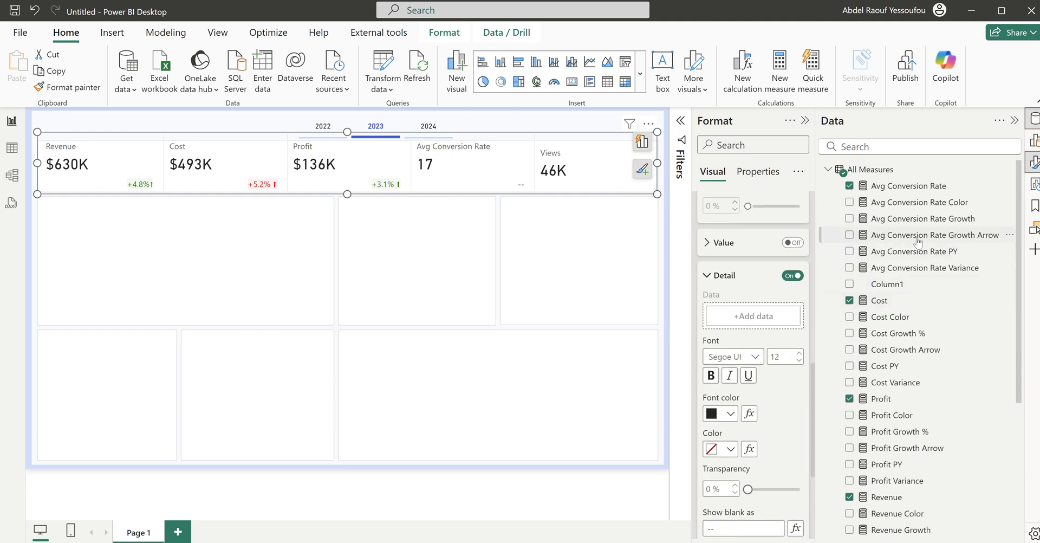
left_click_drag(936, 237, 774, 319)
Step: Select the individual Avg Conversion Rate PY label and set its detail data to Avg Conversion Rate Growth Arrow
scroll(790, 324, "up", 7)
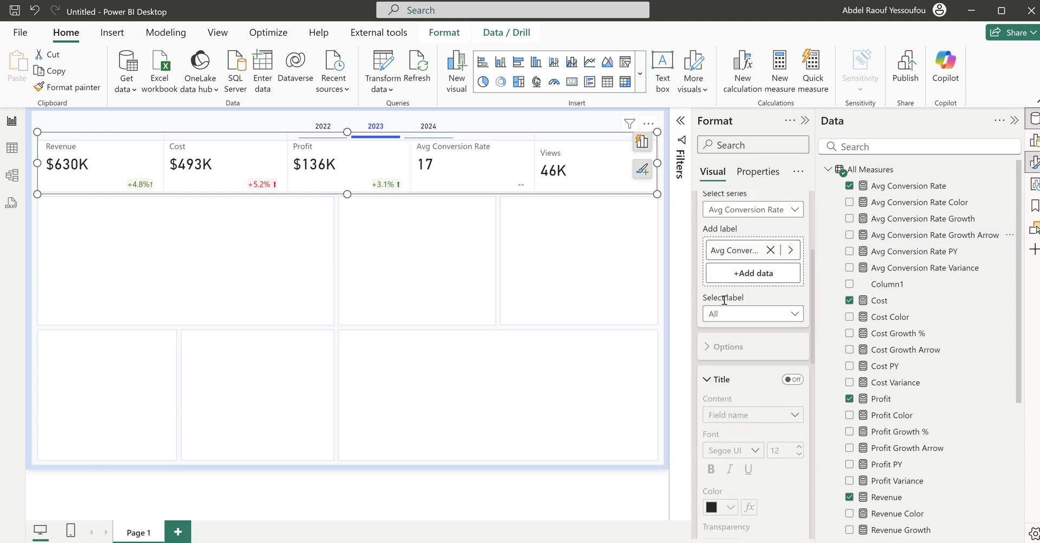
left_click(751, 319)
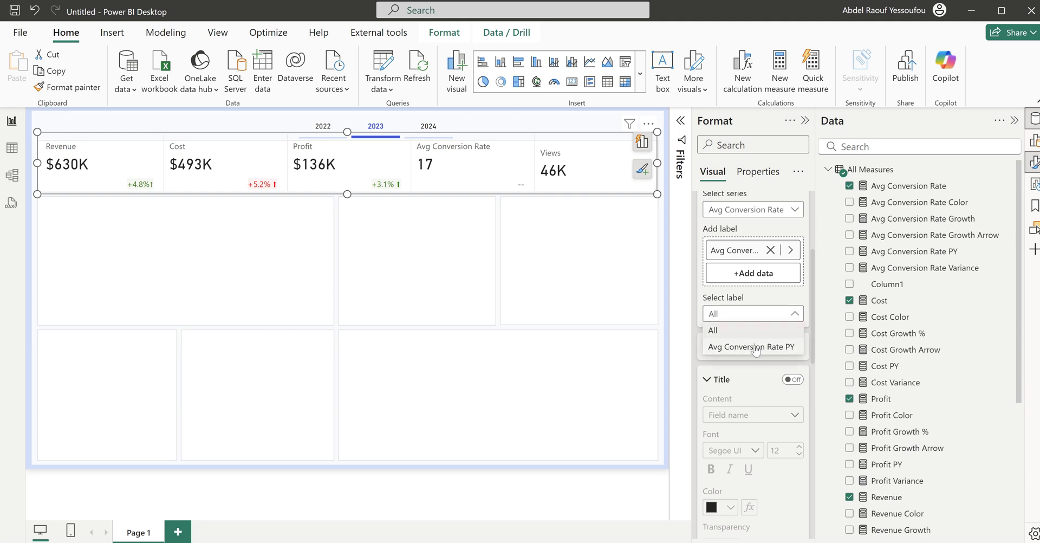
key("Escape")
scroll(745, 398, "down", 5)
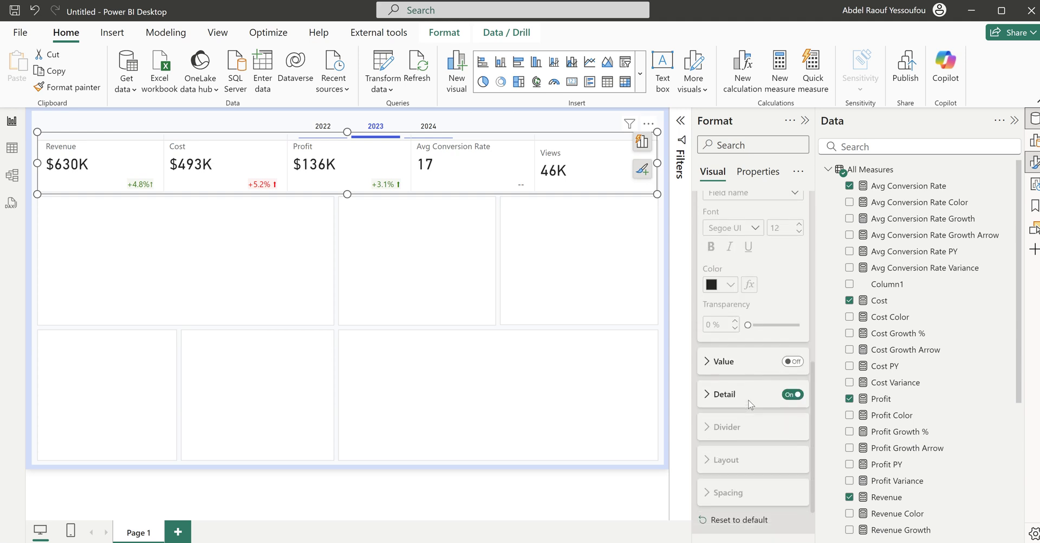
left_click(744, 347)
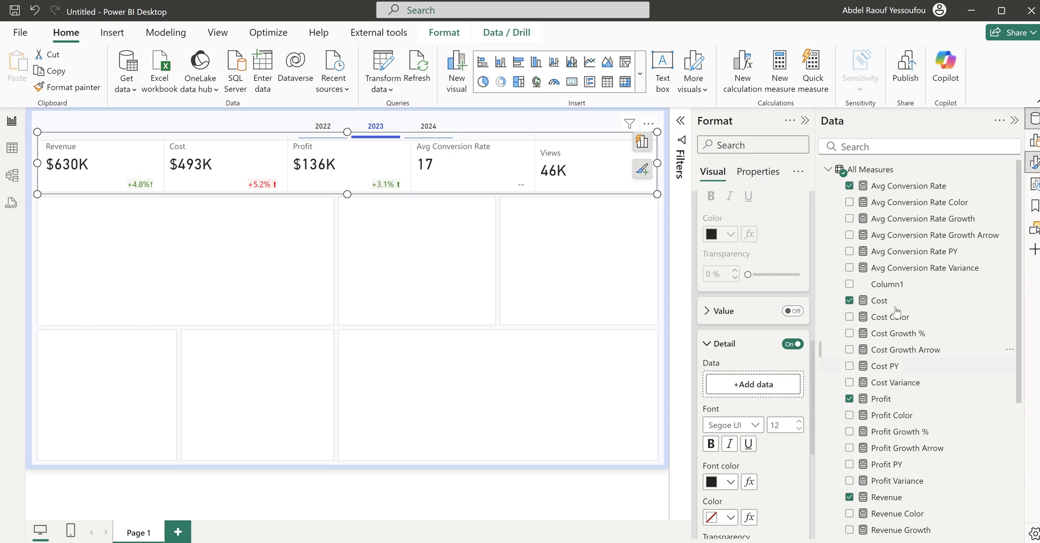
left_click_drag(954, 231, 785, 389)
Step: Format the font color of the Avg Conversion Rate PY label's detail by field value, based on the Avg Conversion Rate Color measure
scroll(753, 363, "down", 3)
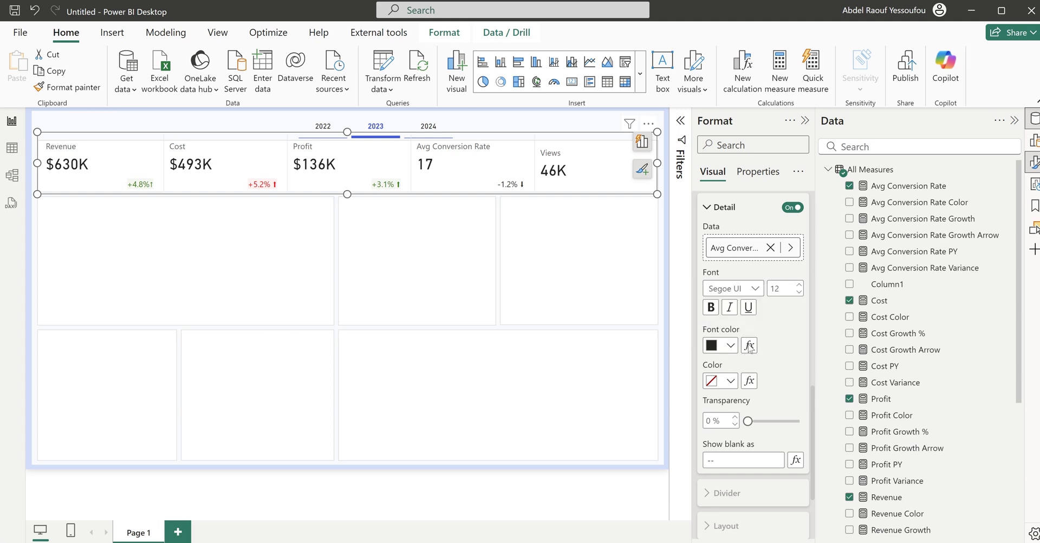
left_click(748, 346)
left_click(320, 135)
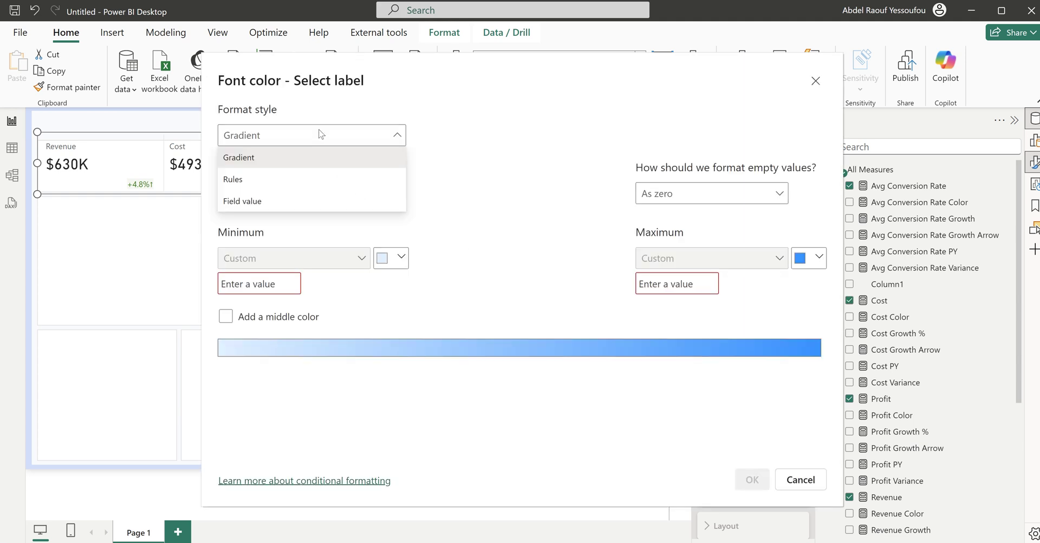
left_click(277, 201)
left_click(299, 196)
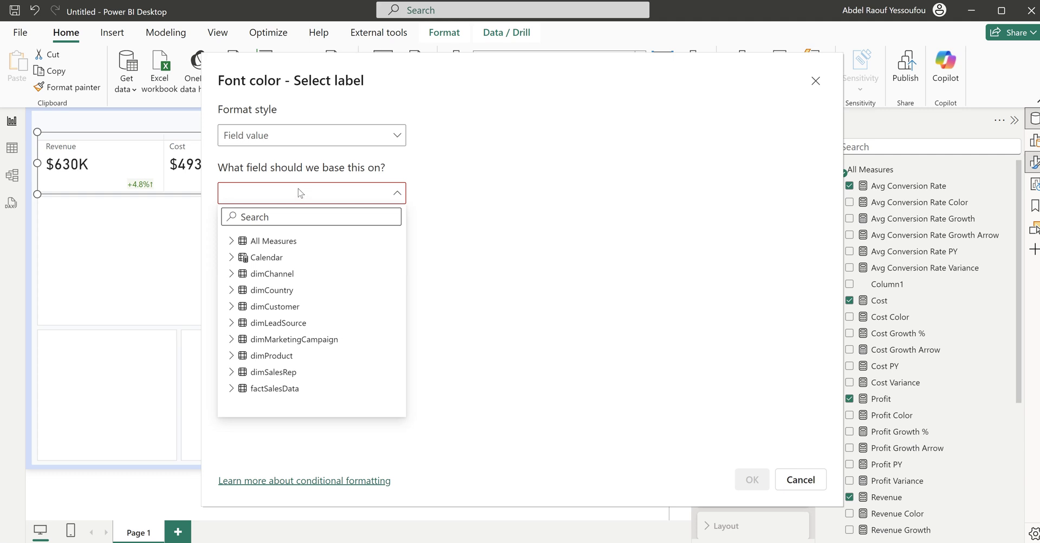
type("col")
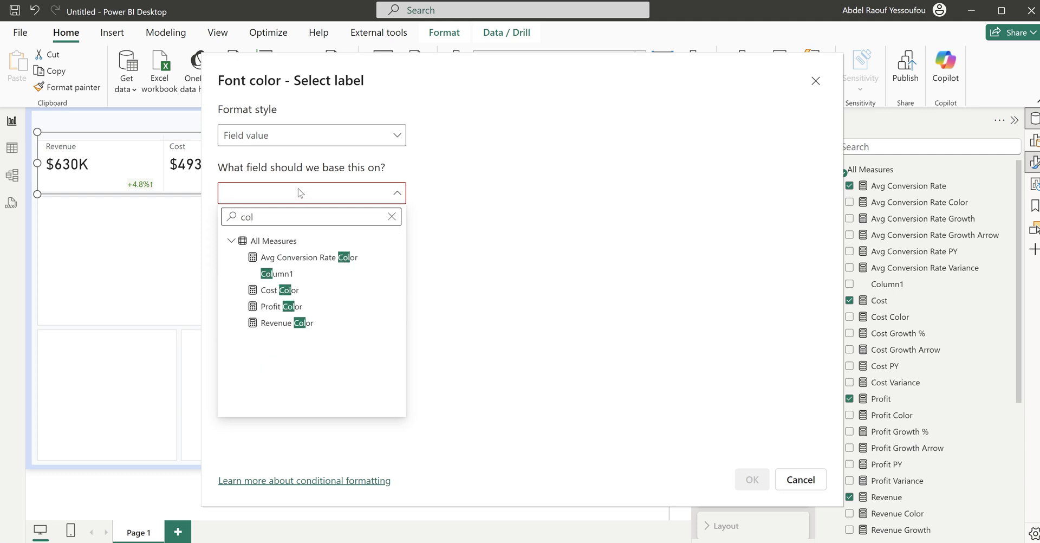
left_click(309, 262)
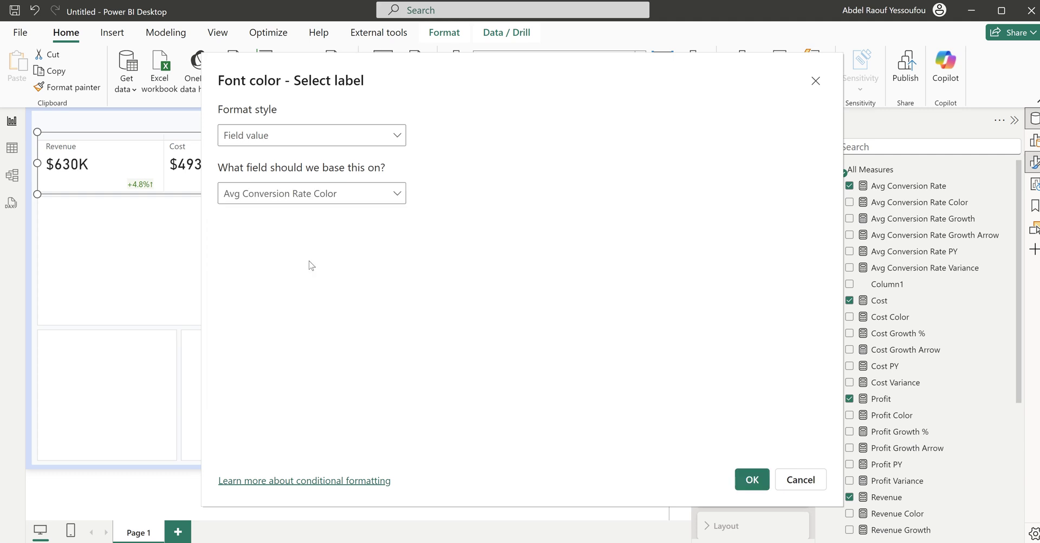
left_click(751, 478)
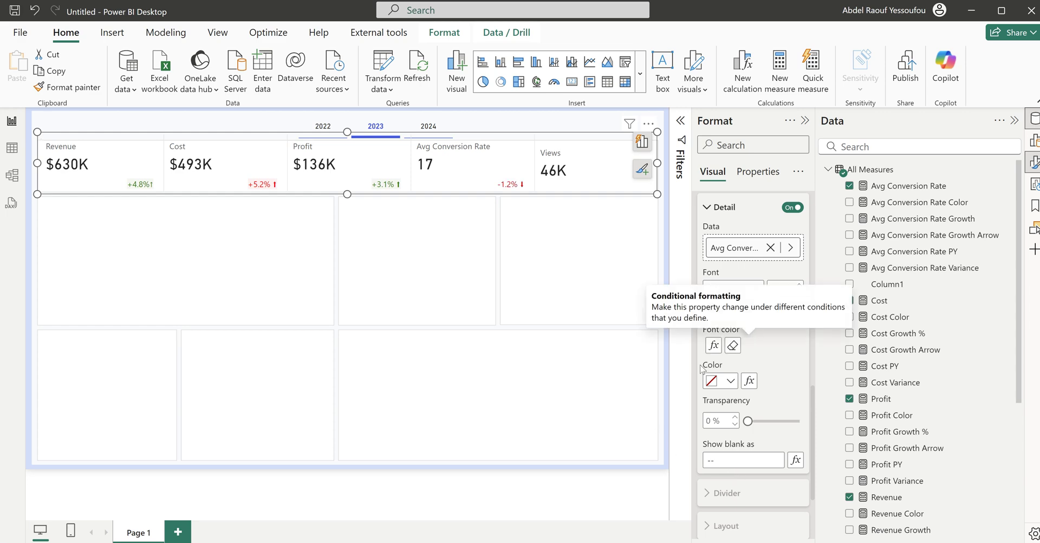
Step: Format the background color of the Avg Conversion Rate PY label's detail by field value, based on Avg Conversion Rate Color, with 95% transparency
left_click(749, 380)
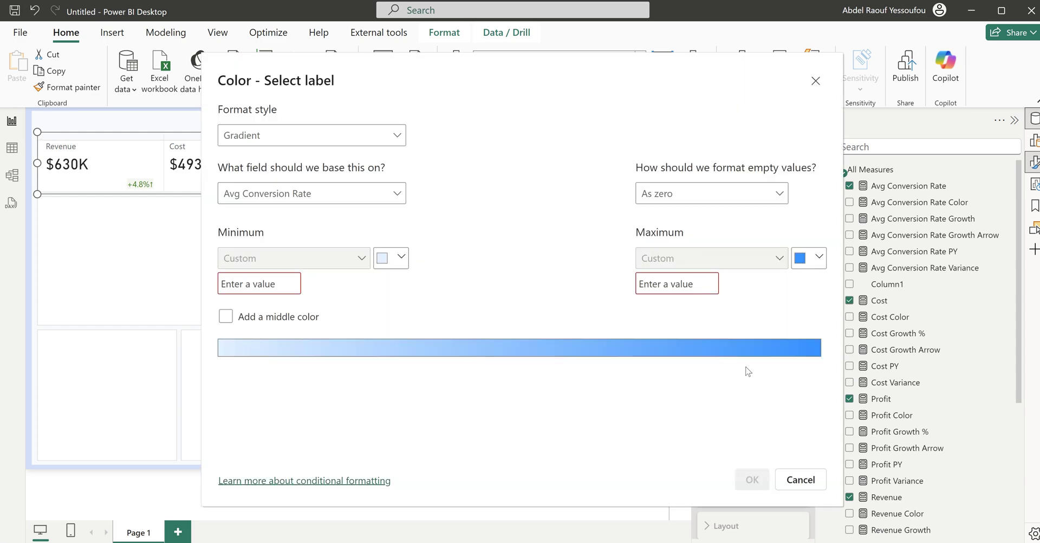
left_click(281, 136)
left_click(274, 202)
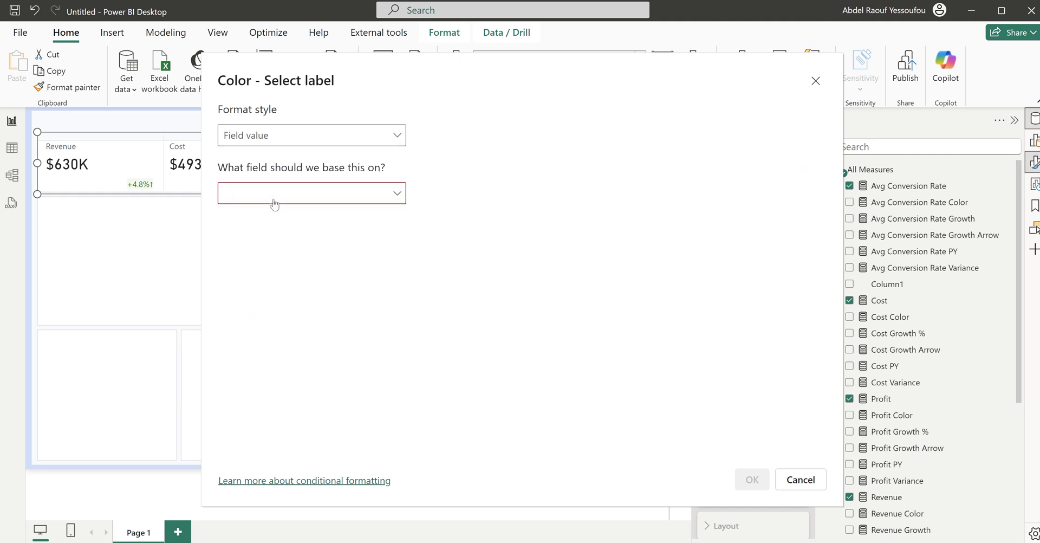
left_click(303, 201)
type("col")
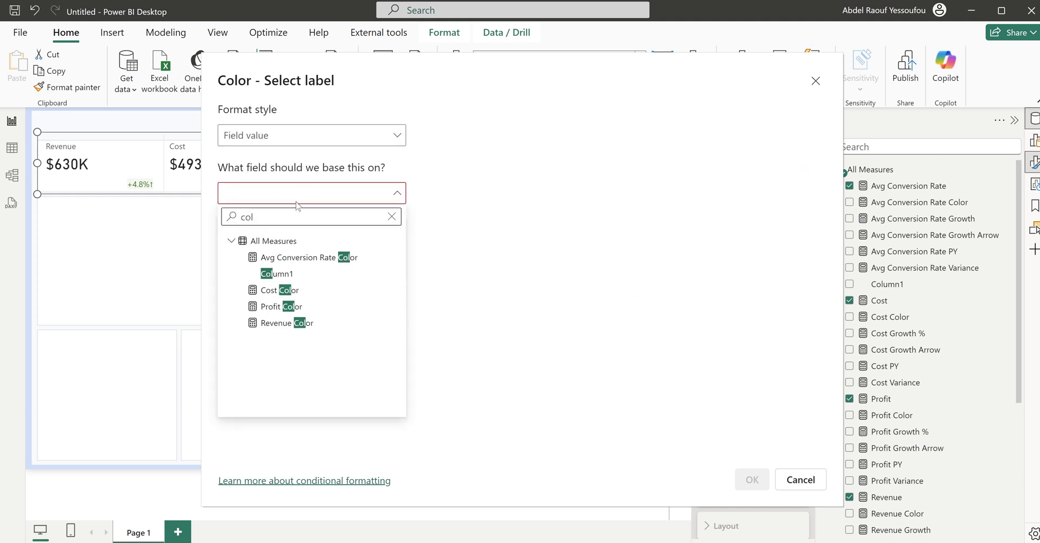
left_click(308, 257)
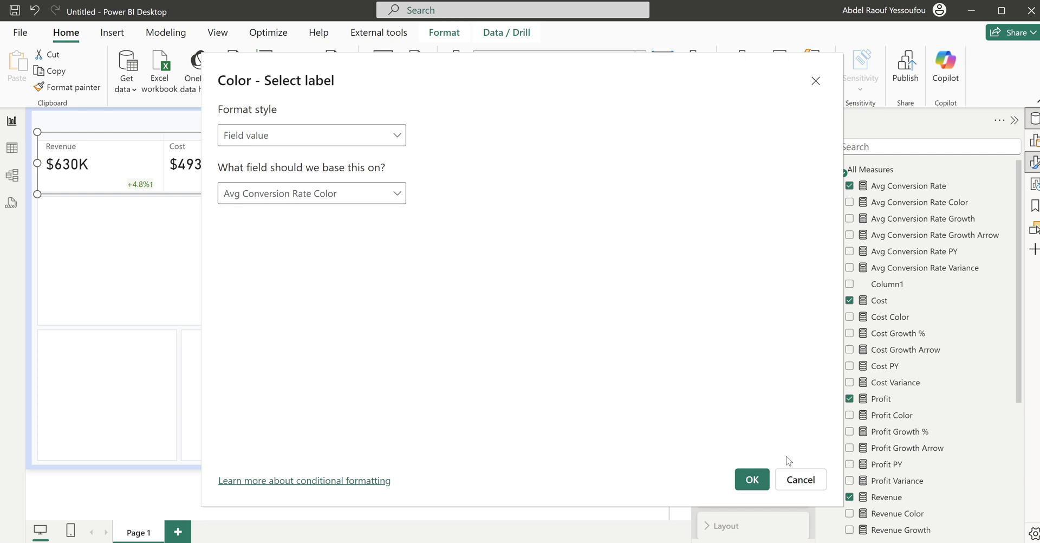
left_click(752, 479)
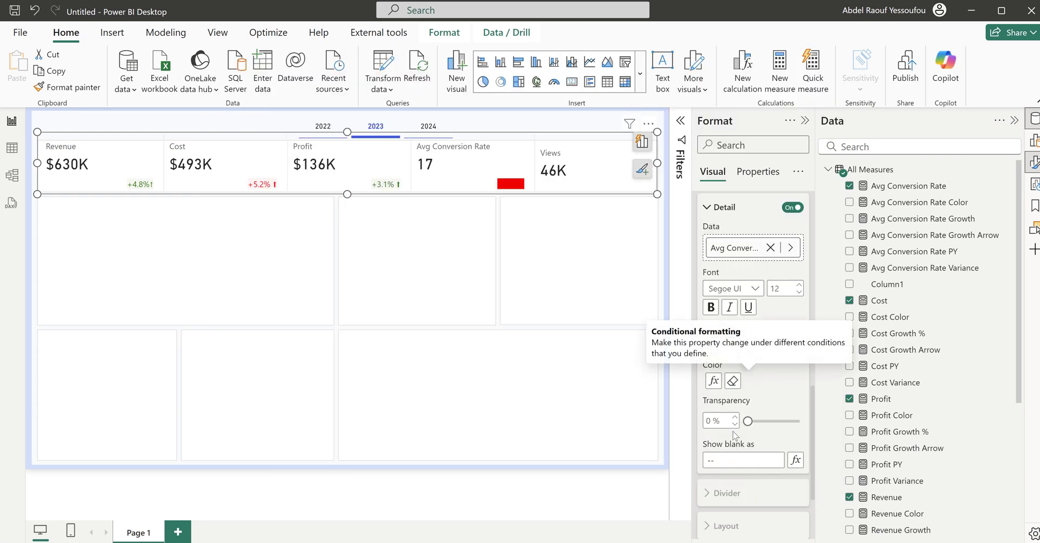
double_click(718, 422)
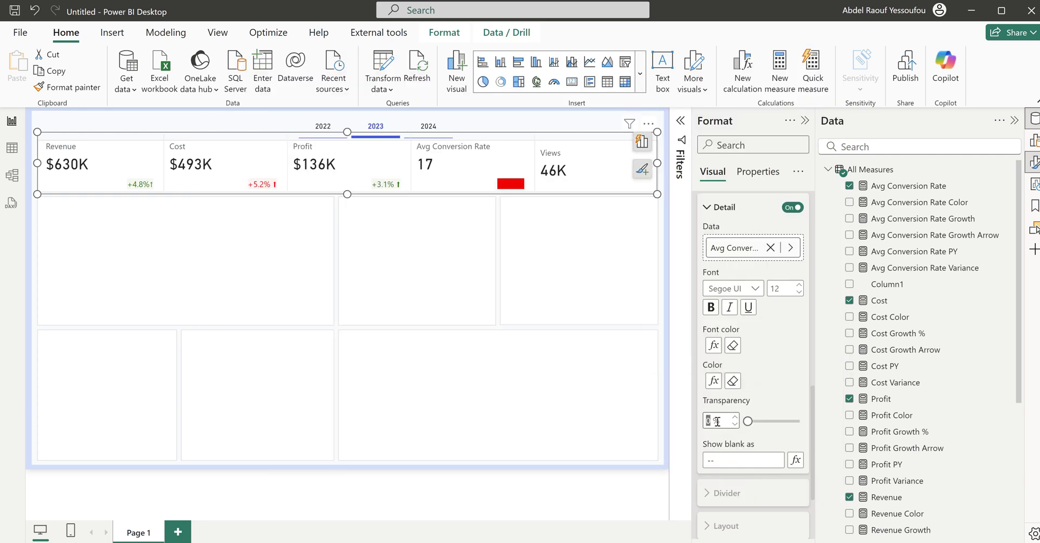
type("95")
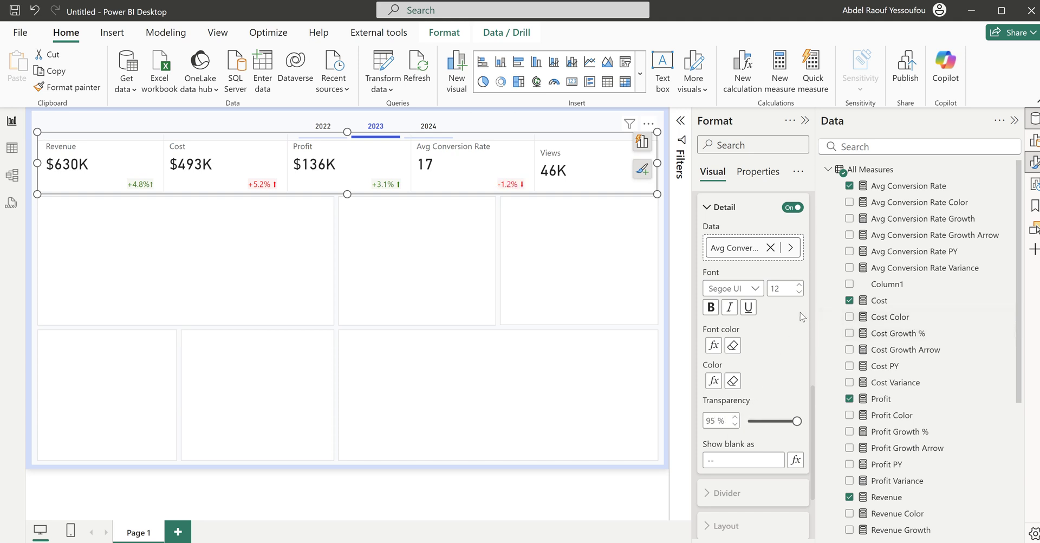
Step: Set the reference labels' series to Views and look through the measures list for the related Views measures
scroll(802, 317, "up", 10)
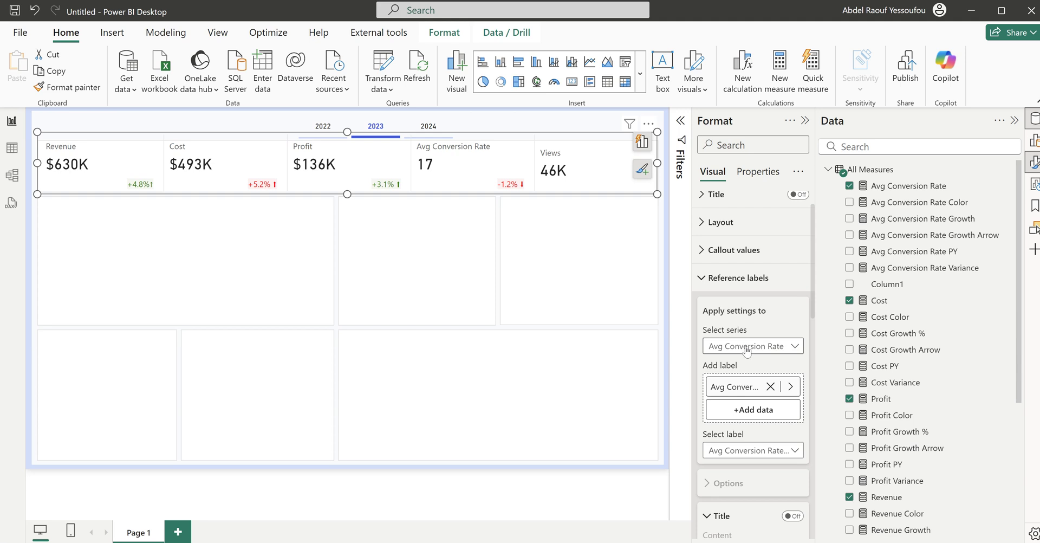
left_click(747, 349)
left_click(729, 446)
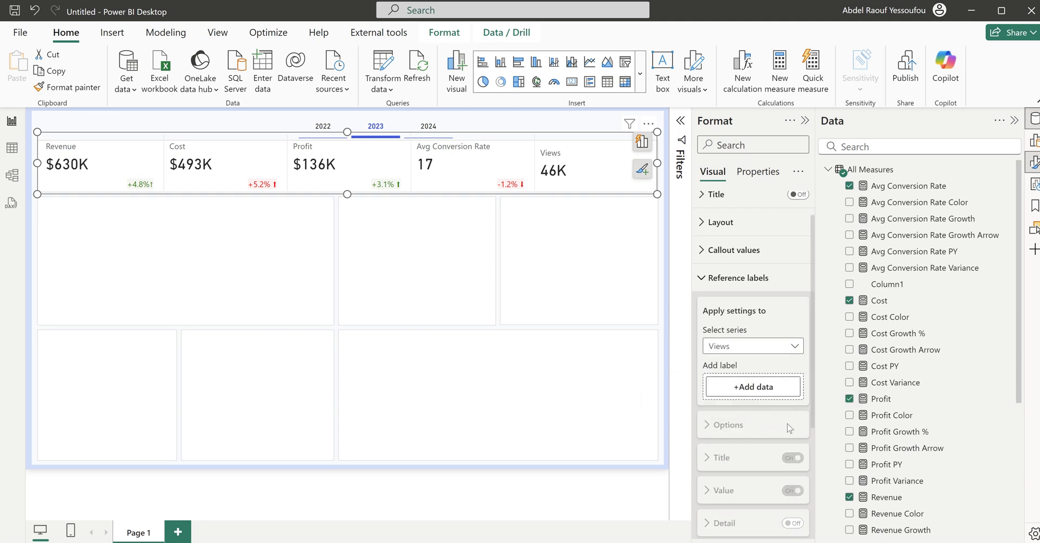
scroll(894, 417, "down", 3)
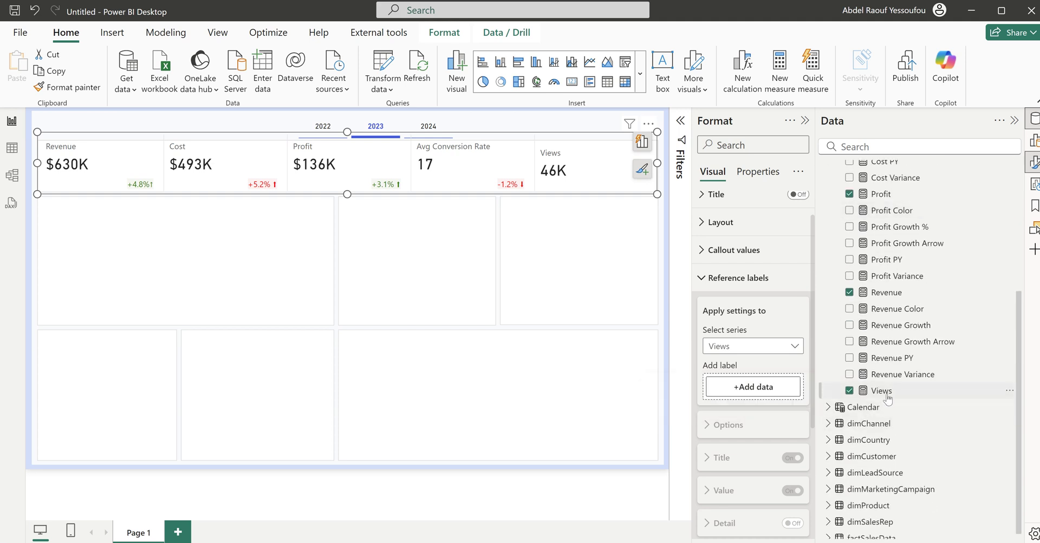
scroll(886, 399, "down", 1)
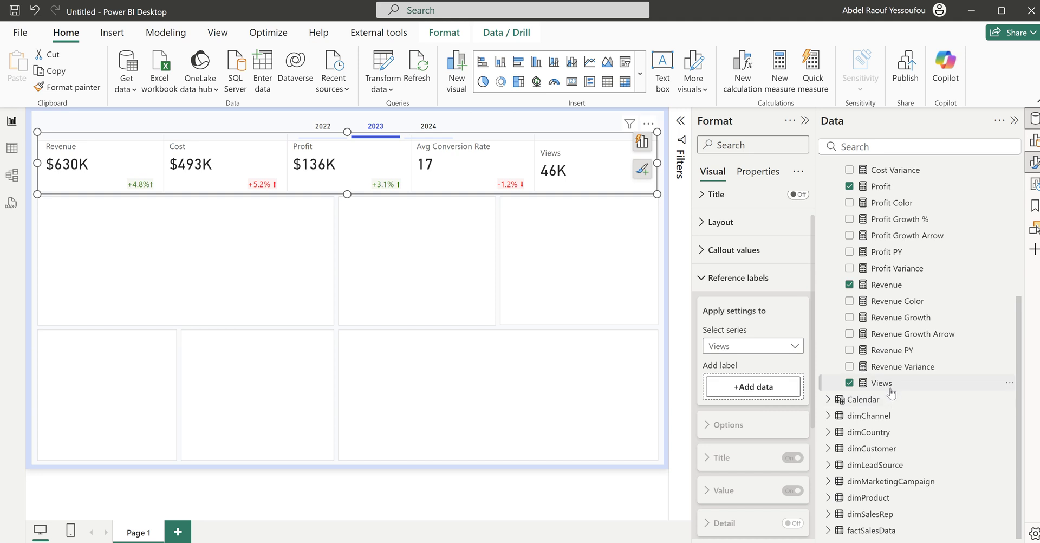
scroll(891, 393, "up", 3)
scroll(891, 393, "down", 3)
Step: Add the Views PY measure as the reference label for the Views series of the KPI card
left_click(584, 222)
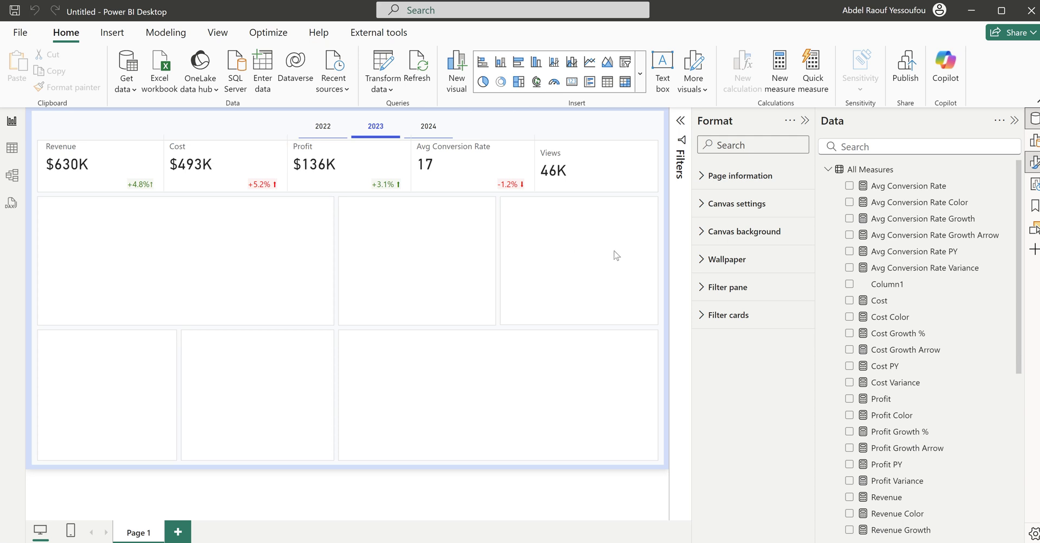
scroll(966, 432, "down", 5)
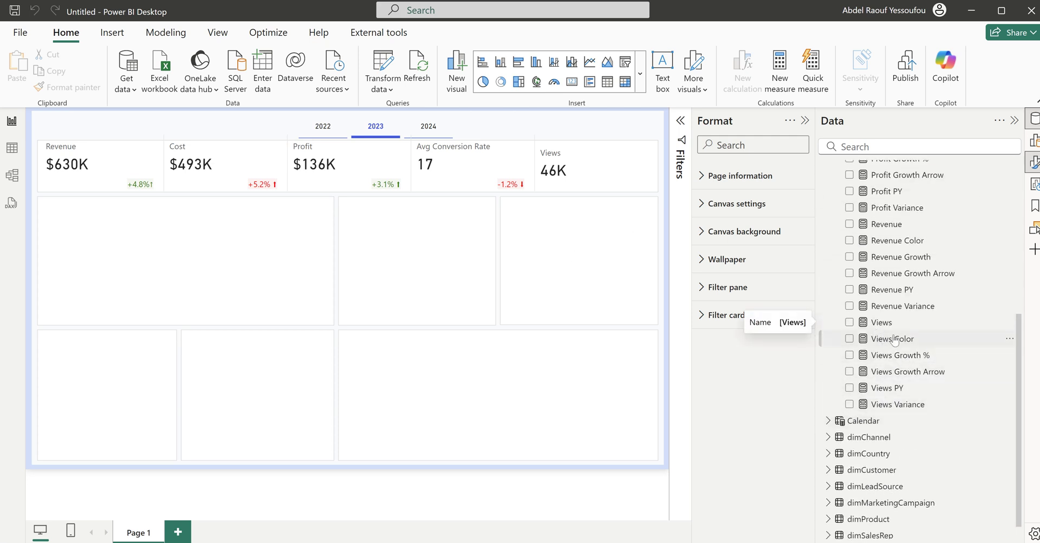
left_click(602, 193)
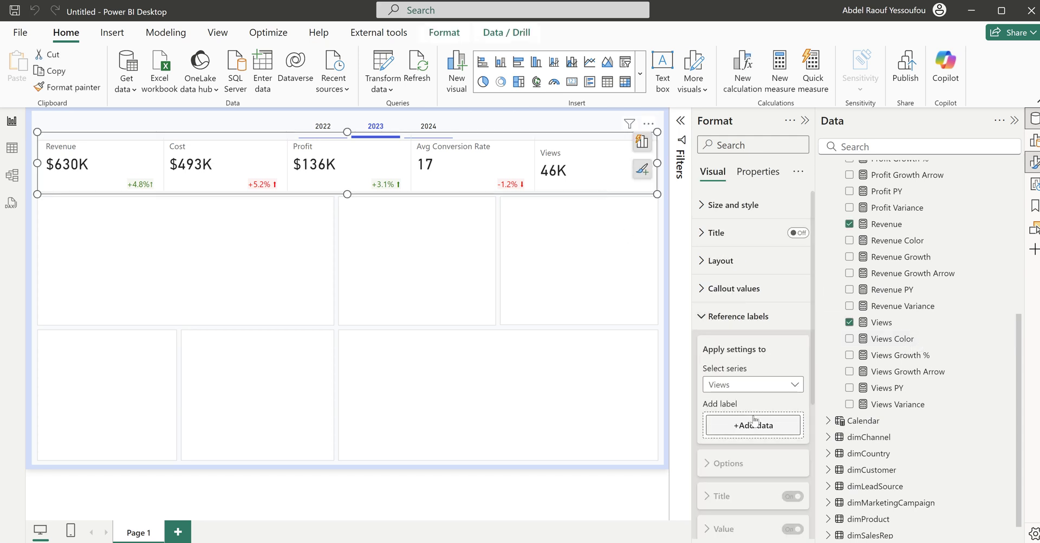
scroll(742, 391, "down", 2)
scroll(743, 392, "down", 2)
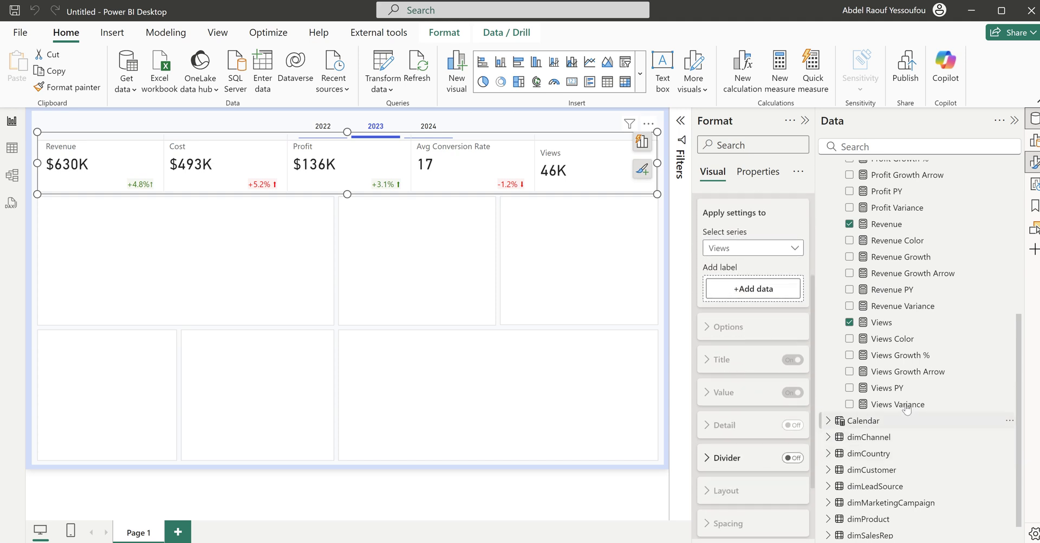
left_click_drag(896, 390, 753, 289)
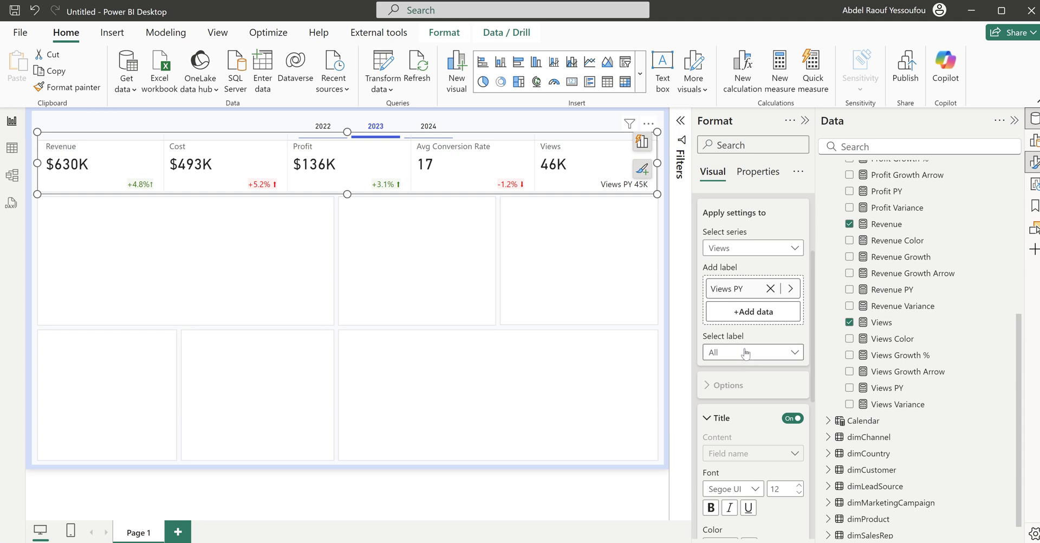
Step: Select the individual Views PY label and turn off its title and value
left_click(743, 352)
left_click(737, 385)
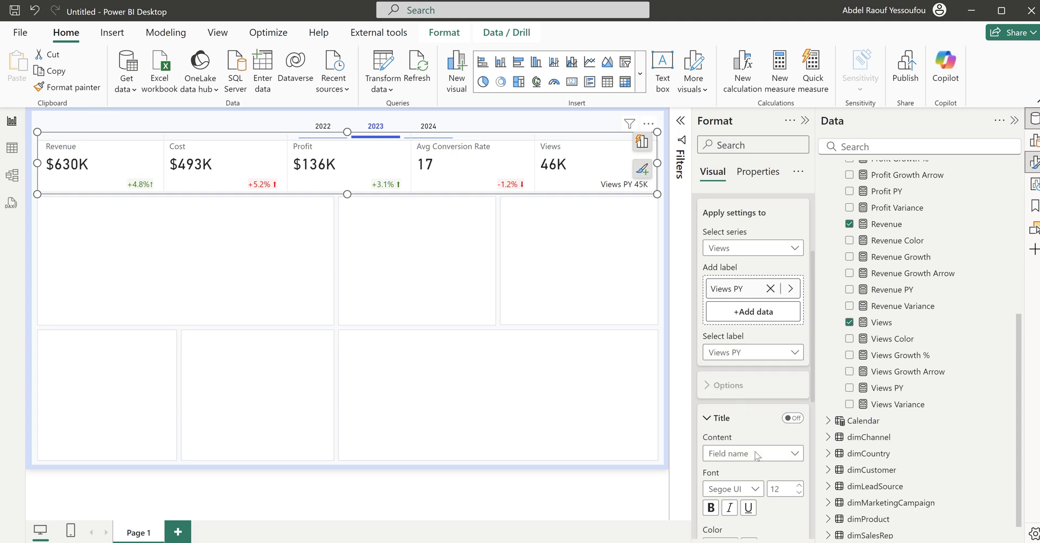
scroll(758, 455, "down", 1)
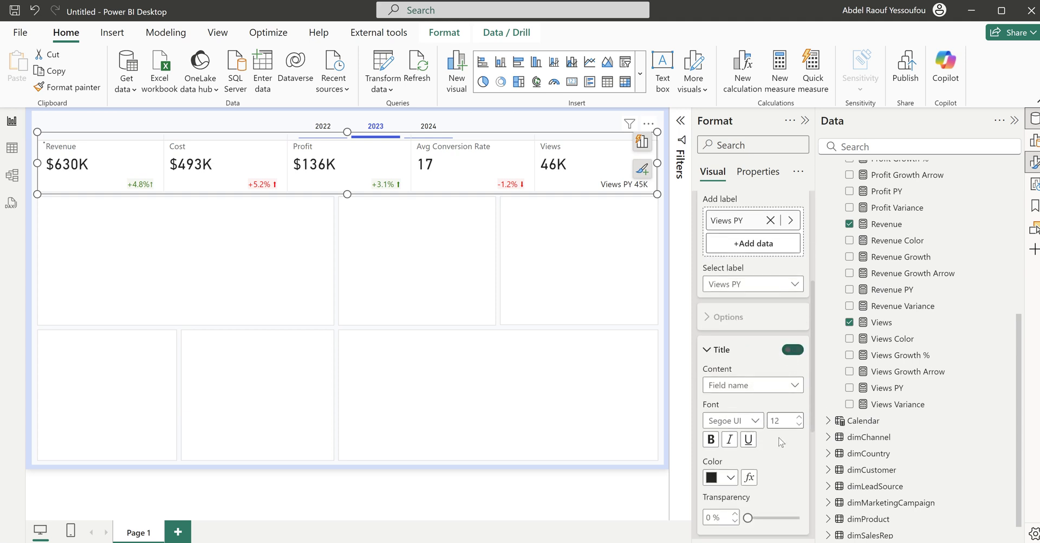
left_click(786, 351)
scroll(781, 434, "down", 2)
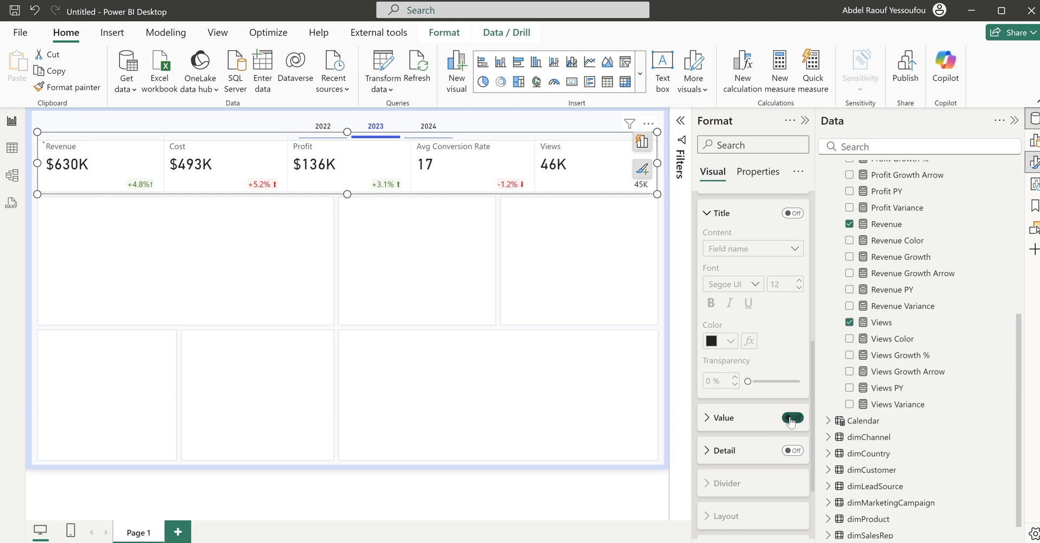
left_click(791, 422)
scroll(791, 422, "down", 2)
Step: Turn on the Views PY label's detail and set its data to Views Growth Arrow
left_click(793, 345)
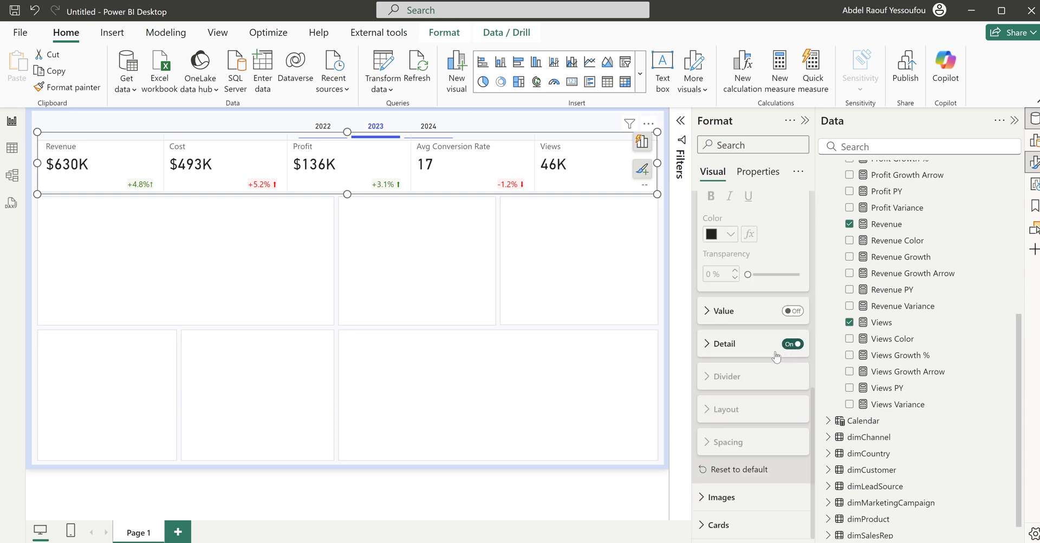
left_click(729, 351)
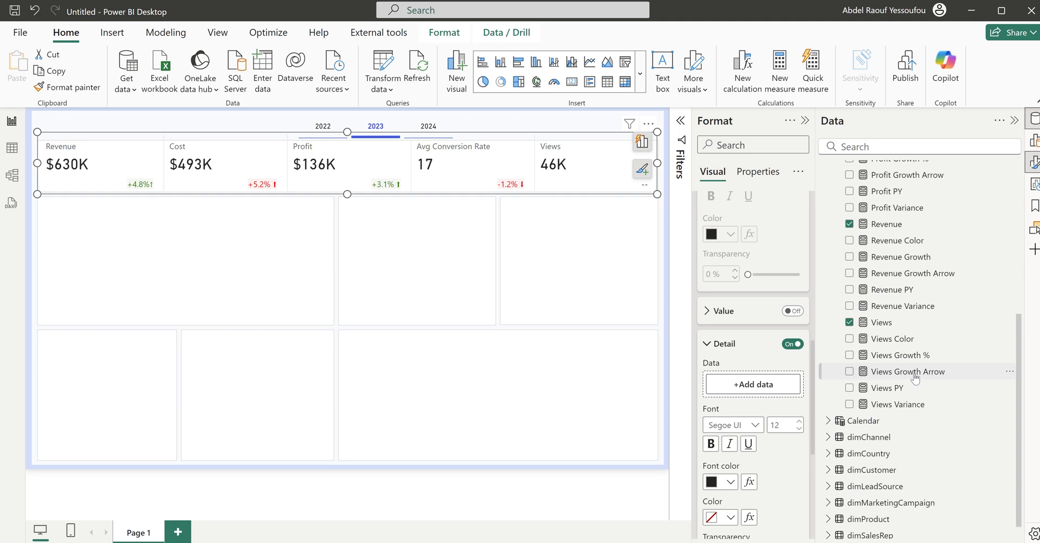
left_click_drag(915, 377, 780, 386)
Step: Try basing the Views PY detail's font color on the Views Color field value, and remove that conditional formatting
scroll(778, 474, "down", 3)
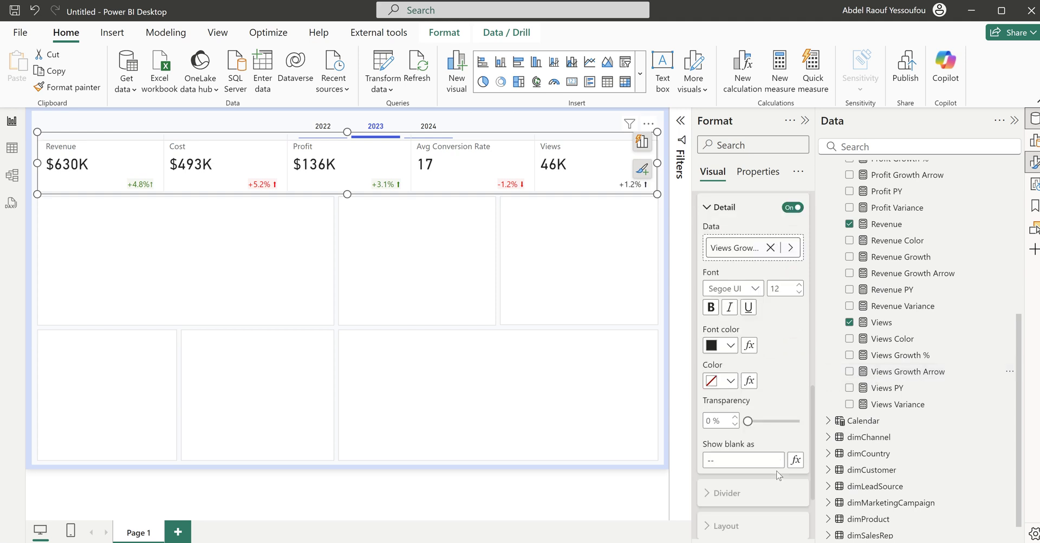
left_click(749, 346)
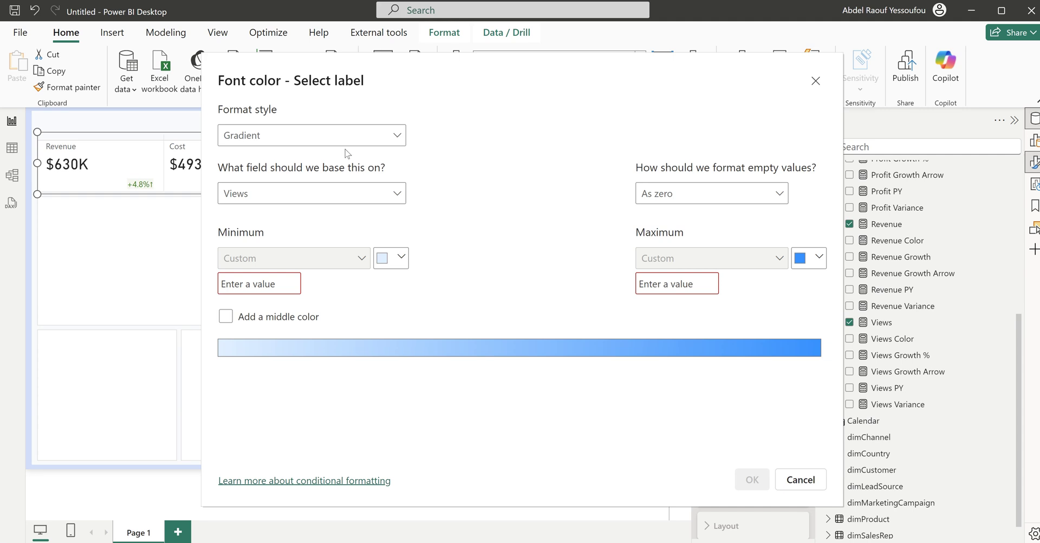
left_click(302, 137)
left_click(285, 201)
left_click(308, 196)
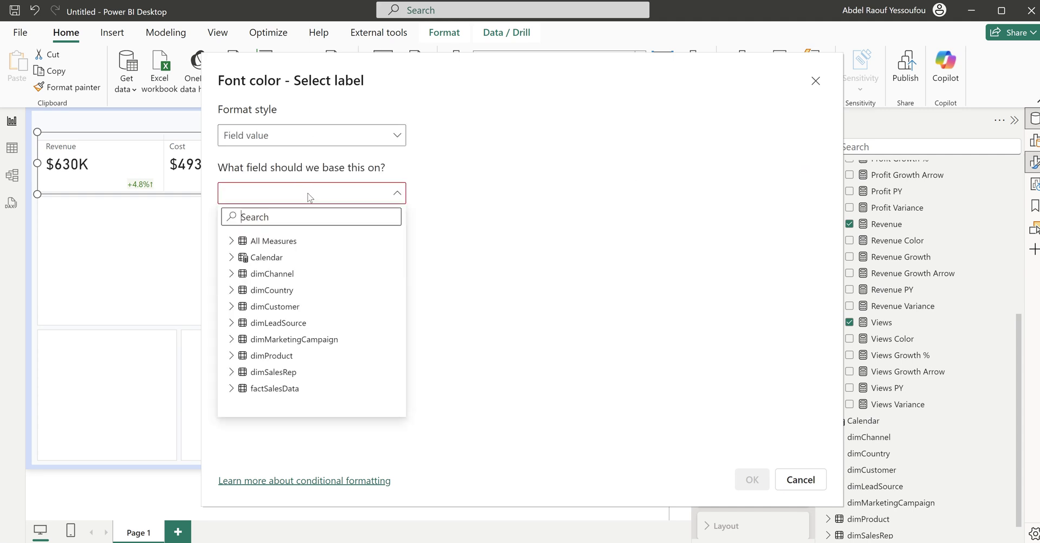
type("col")
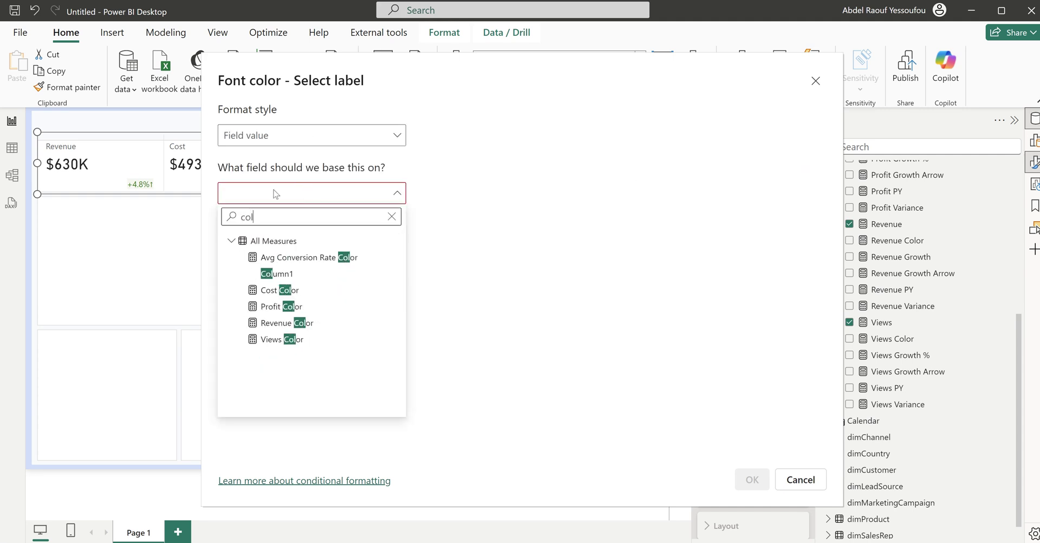
left_click(287, 340)
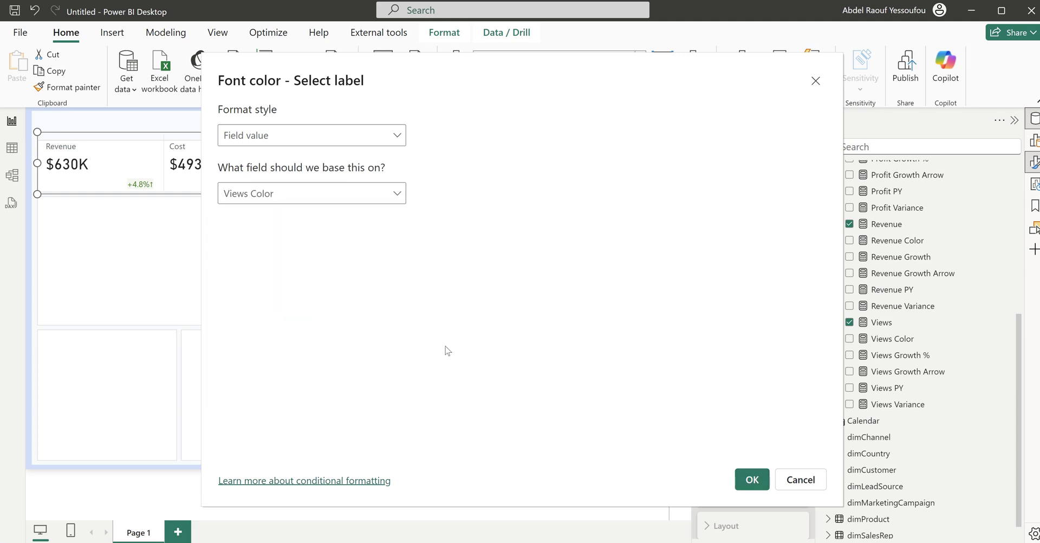
left_click(748, 472)
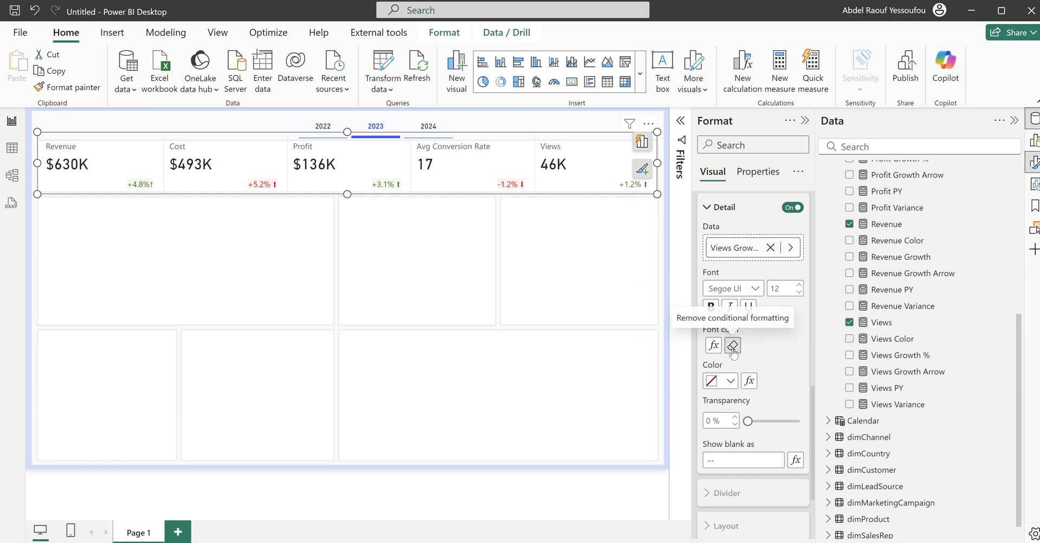
left_click(732, 345)
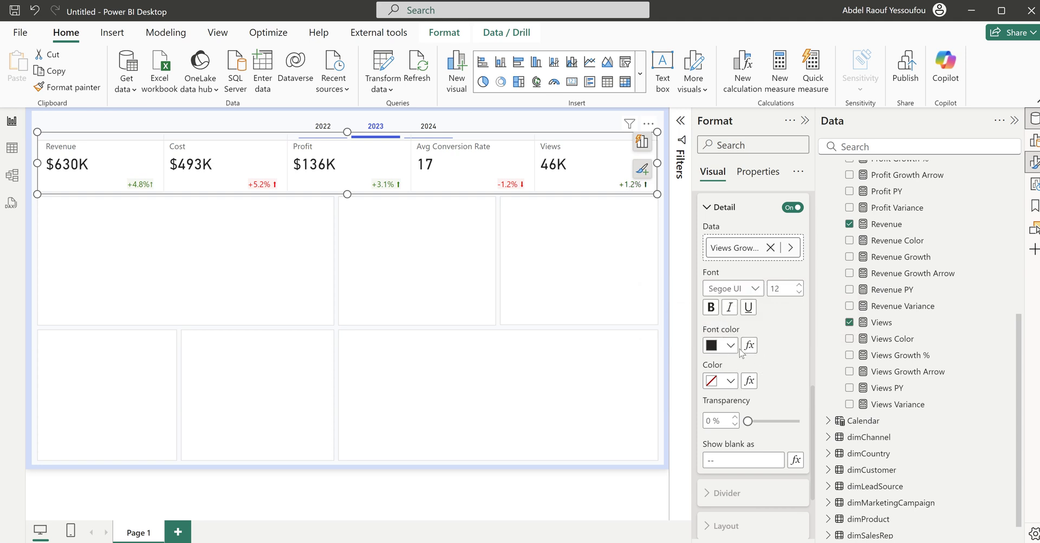
Step: Format the font color of the Views PY label's detail by field value, based on the Views Color measure
left_click(748, 348)
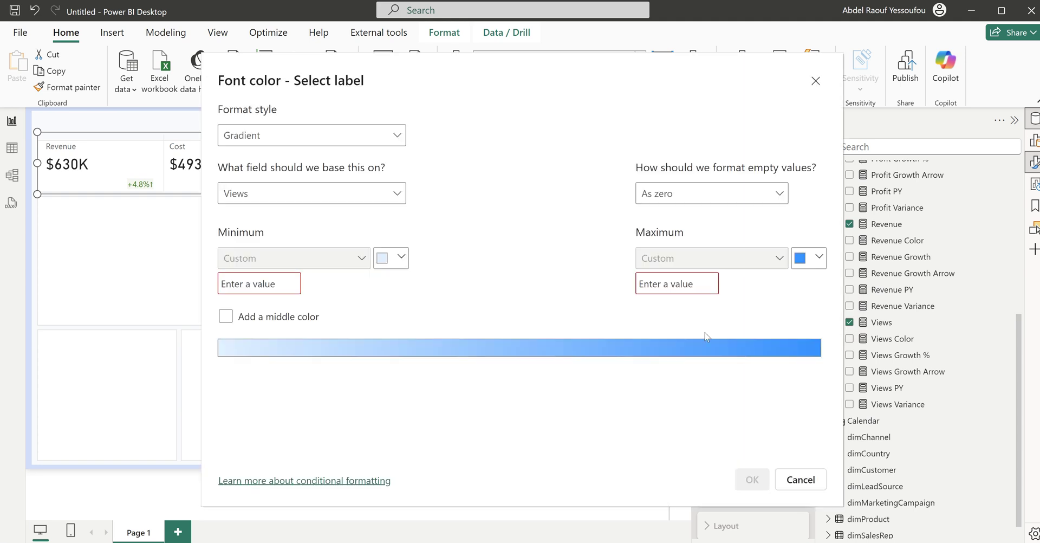
left_click(247, 138)
left_click(270, 202)
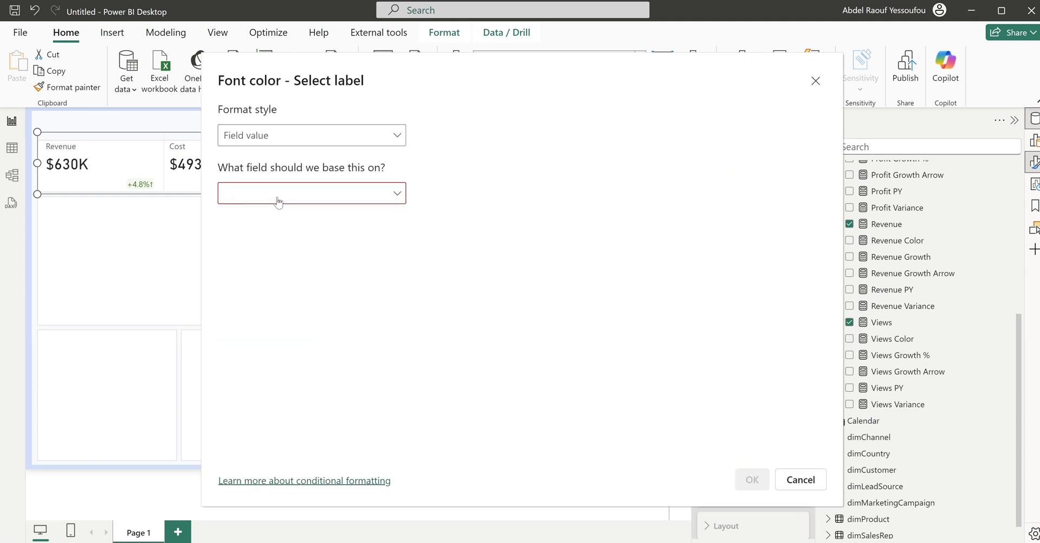
left_click(289, 196)
type("col")
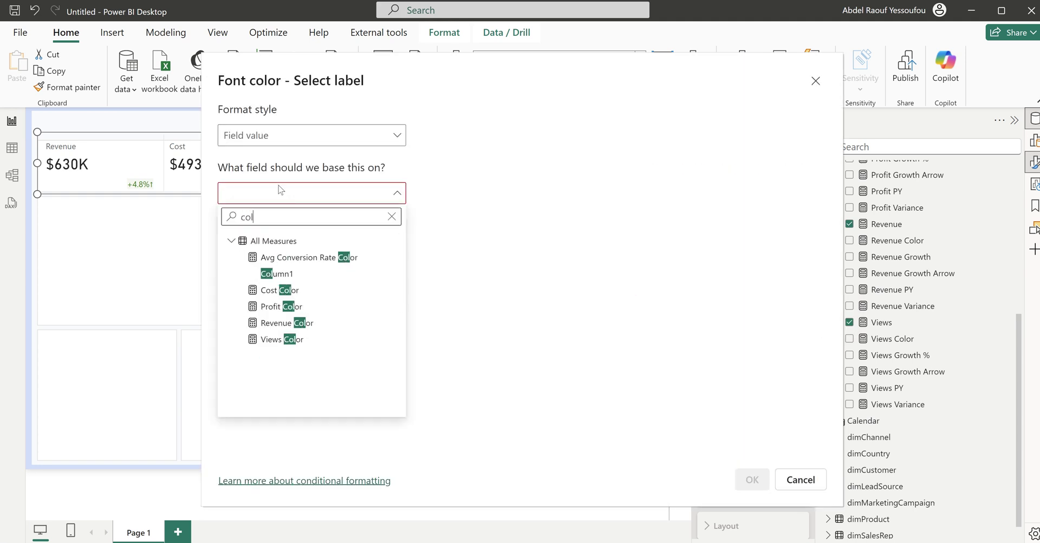
left_click(286, 341)
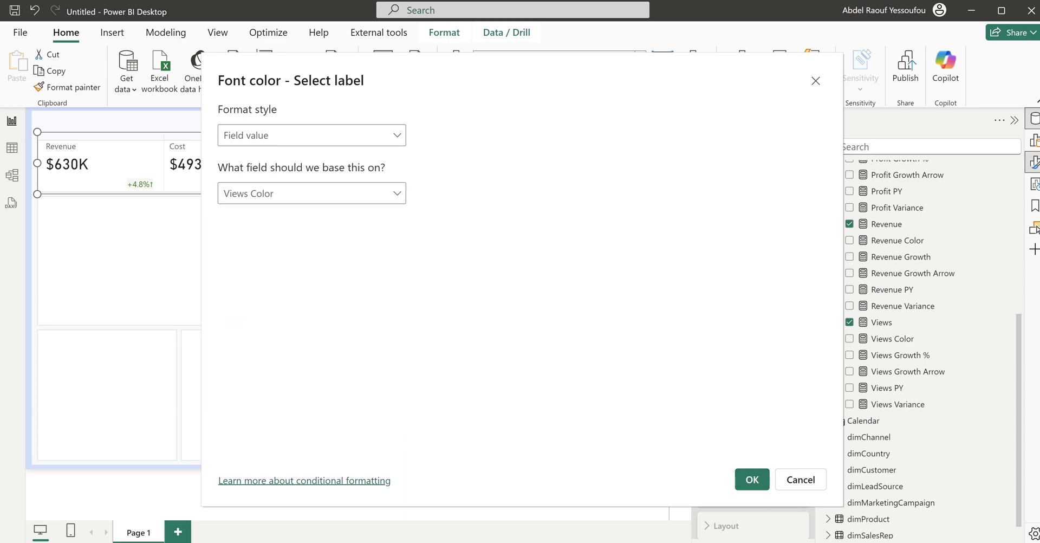
left_click(752, 480)
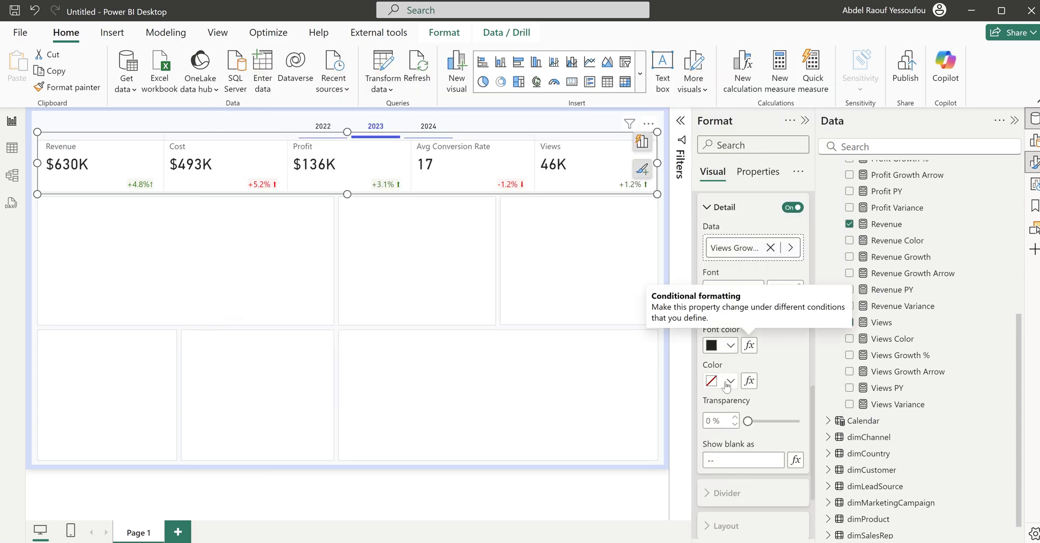
Step: Format the background color of the Views PY label's detail by field value, based on Views Color, with 95% transparency
left_click(749, 380)
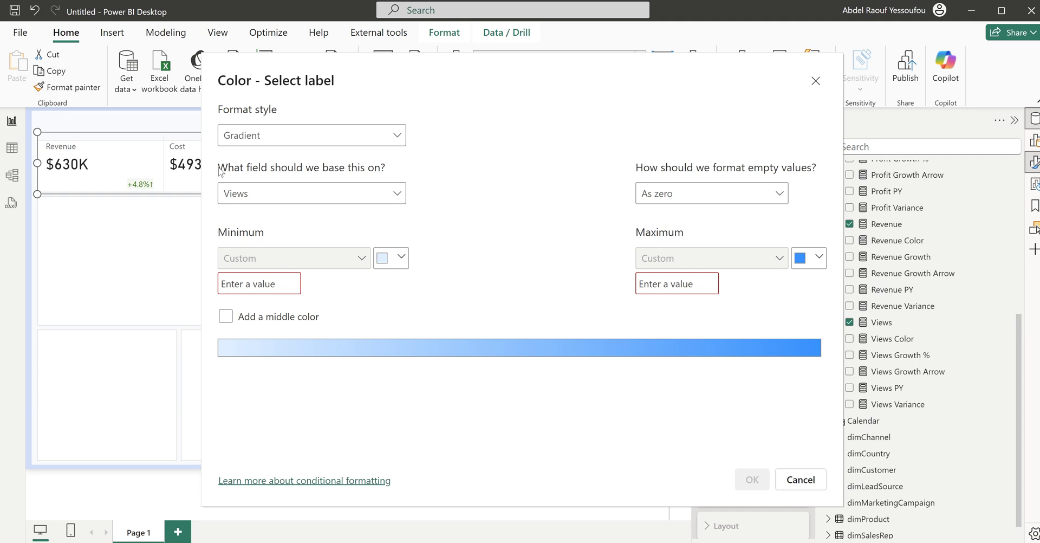
left_click(291, 135)
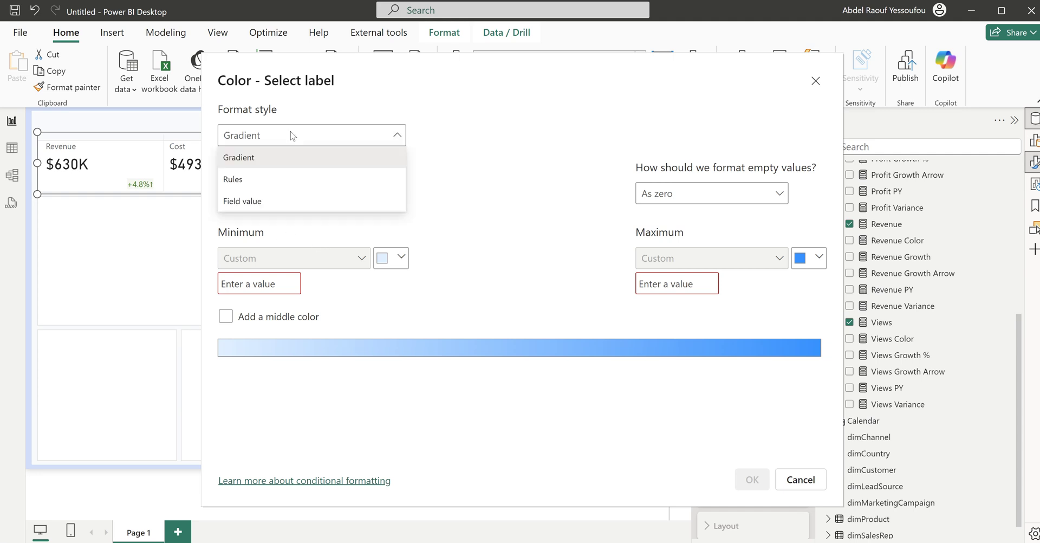
left_click(271, 202)
left_click(276, 194)
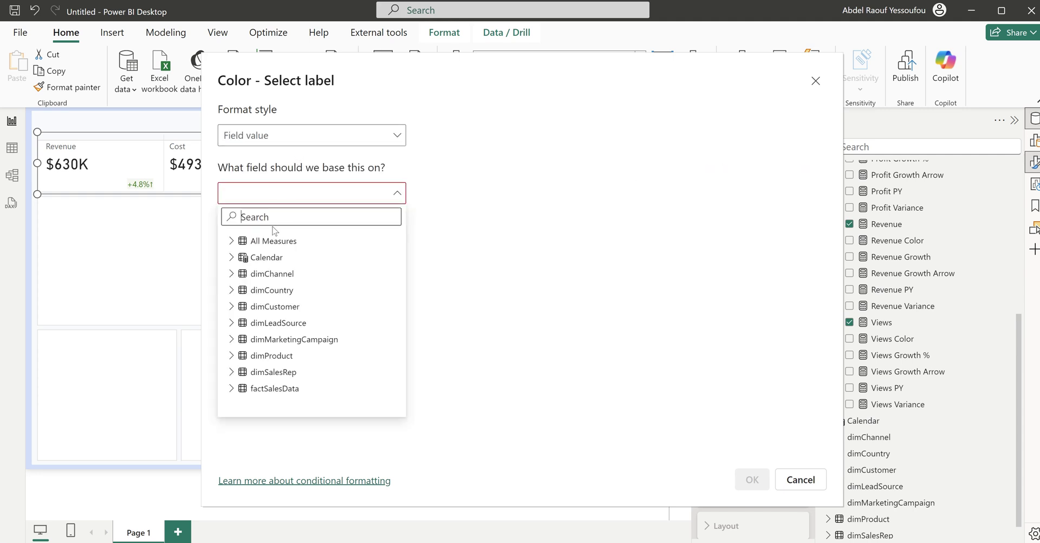
type("col")
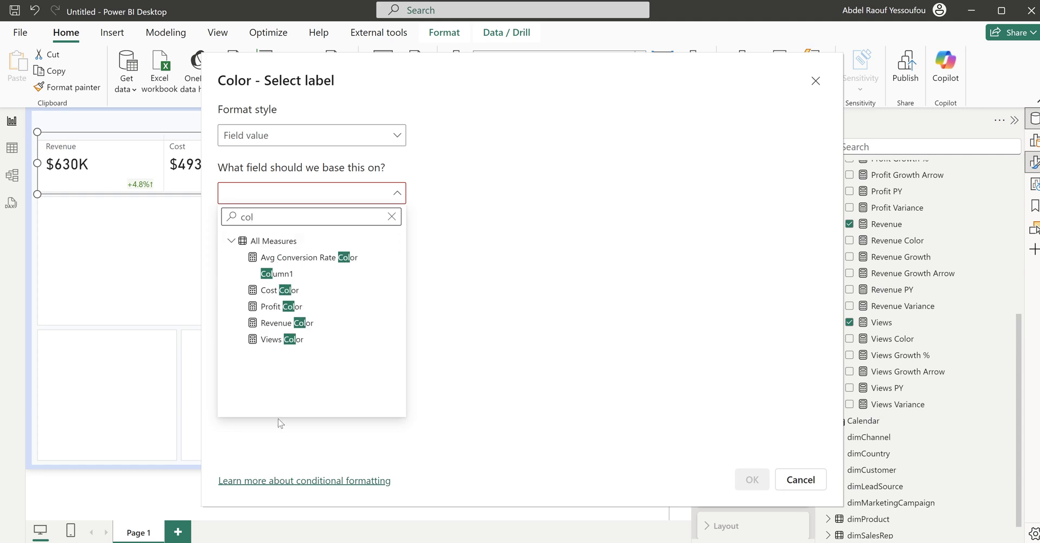
left_click(292, 342)
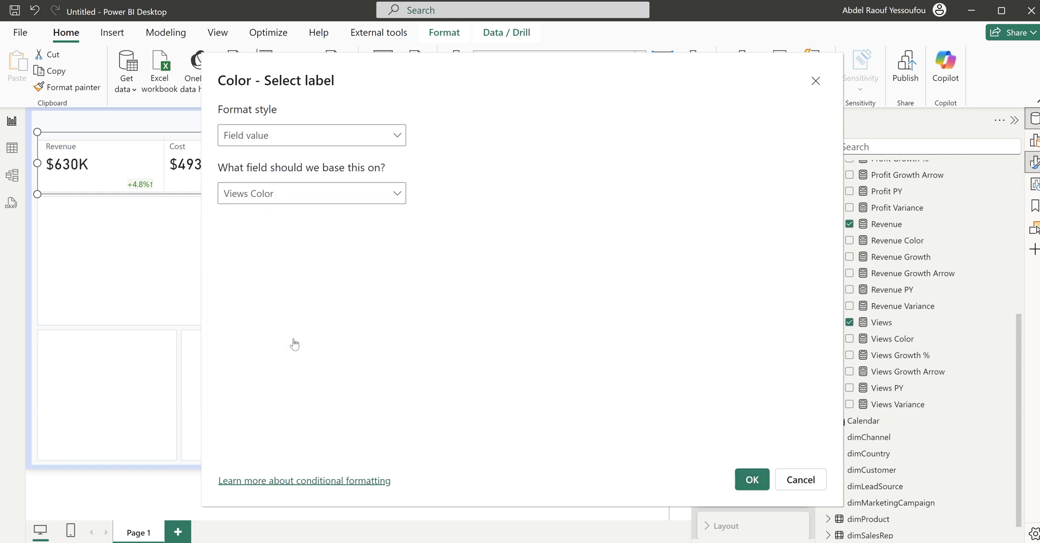
left_click(752, 479)
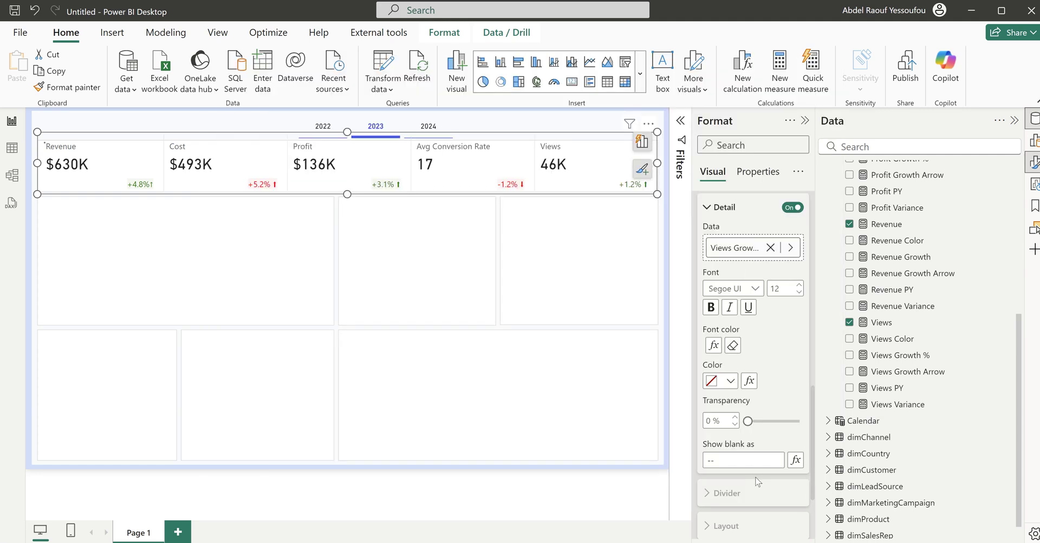
left_click(716, 420)
type("95")
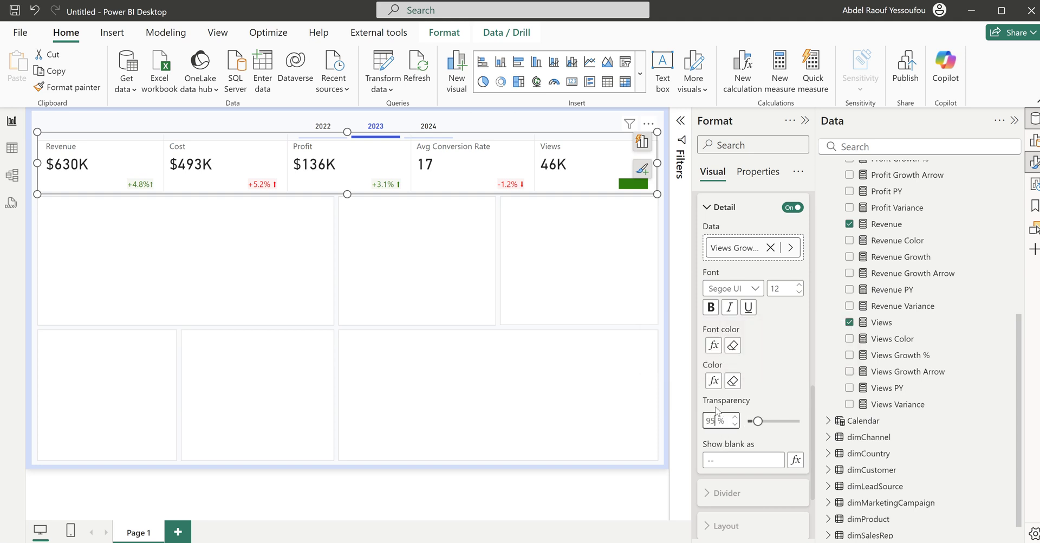
key("Return")
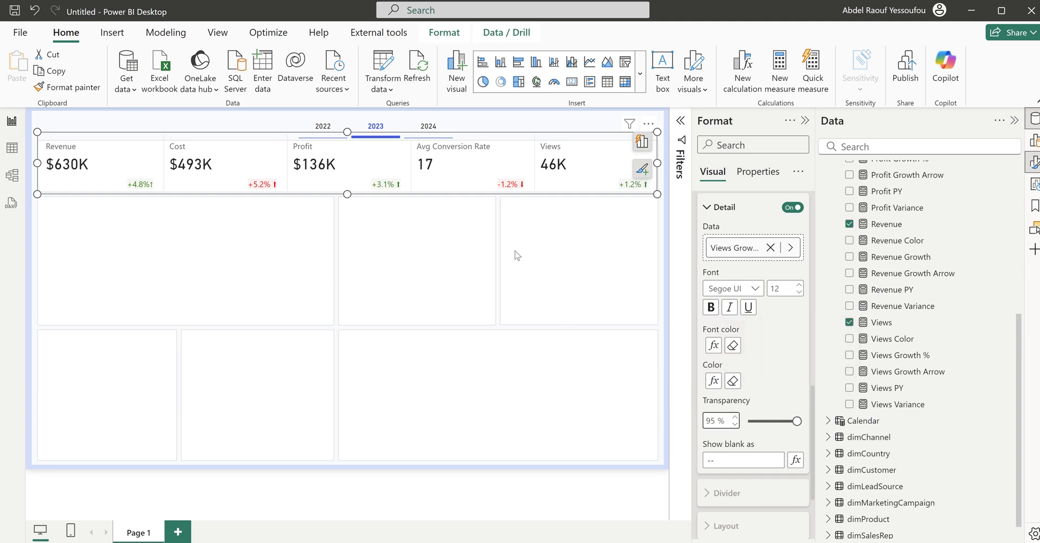
left_click(517, 272)
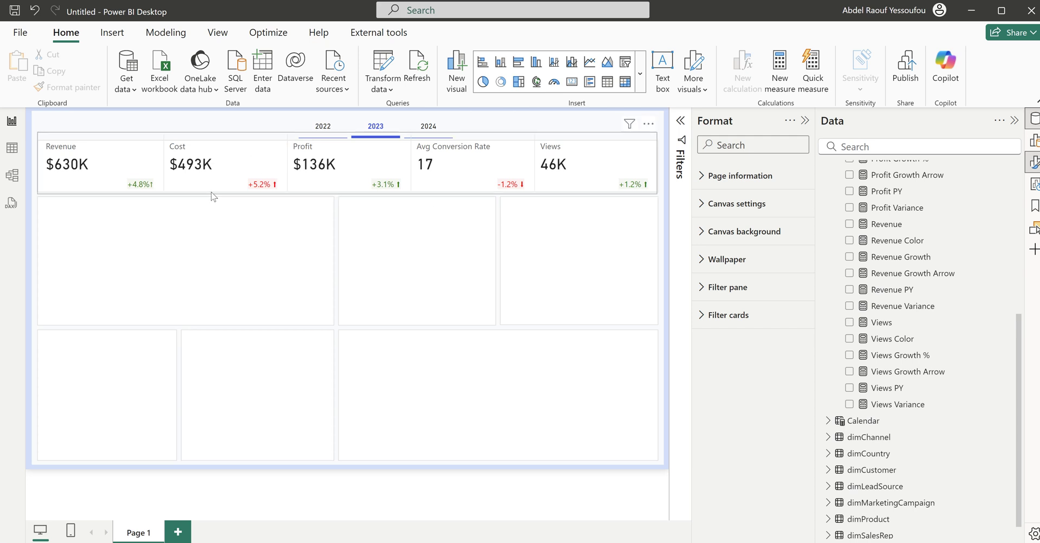
Step: Resize the KPI card visual, lowering its upper edge below the year slicer and extending its lower edge downward
left_click(269, 135)
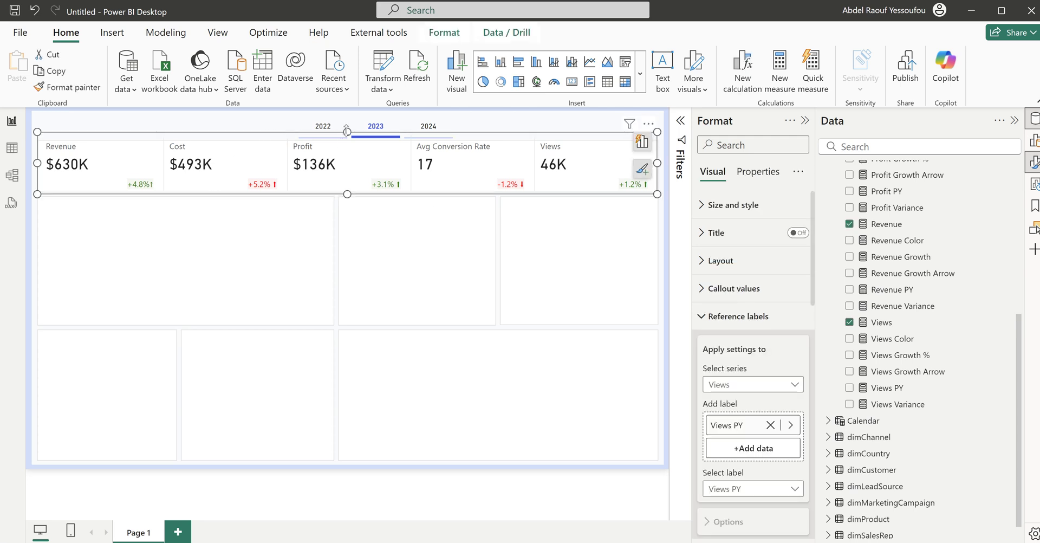
left_click_drag(346, 133, 348, 142)
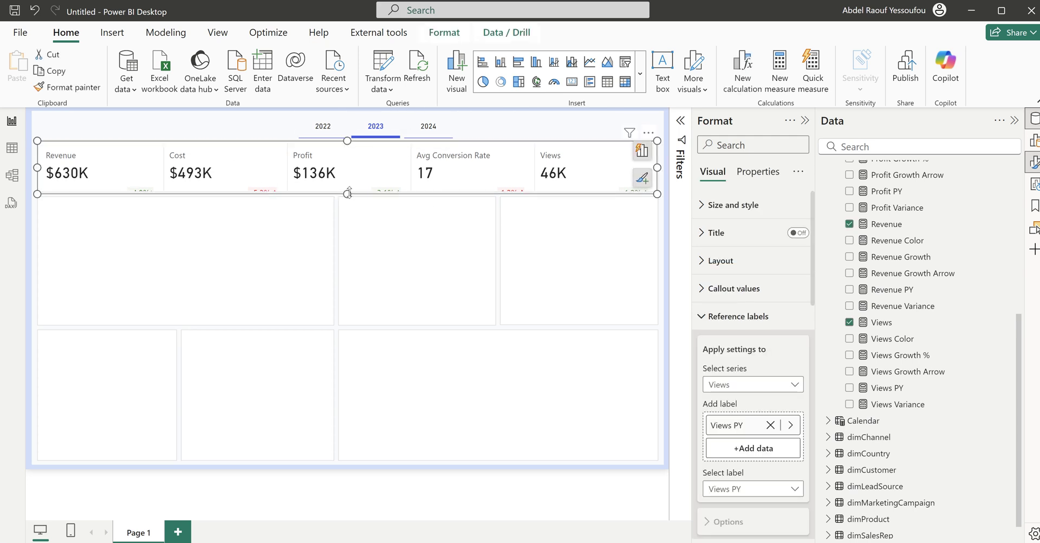
left_click_drag(348, 194, 351, 202)
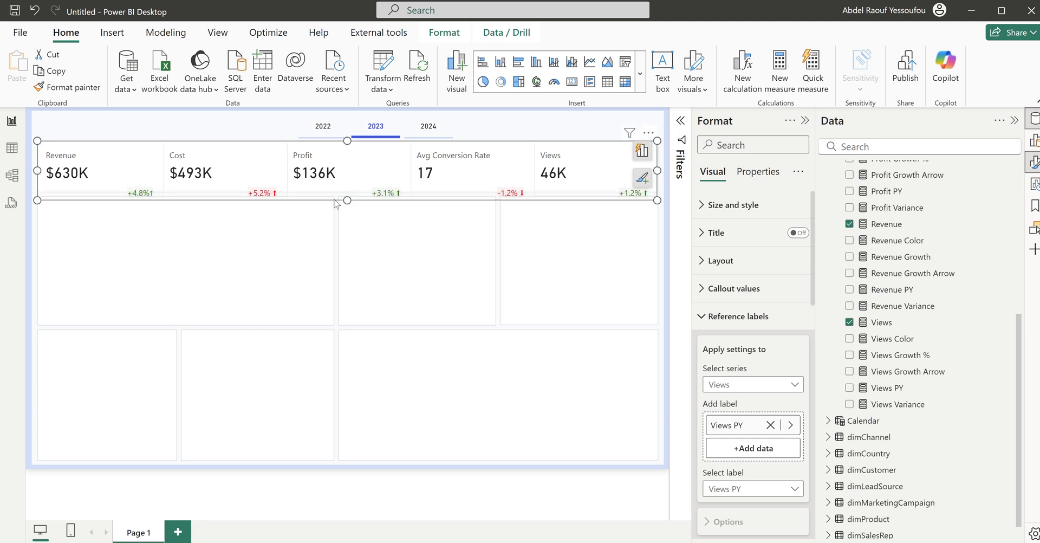
Step: Try the vertical alignment options in the callout values layout for all series and set it to top
left_click(730, 319)
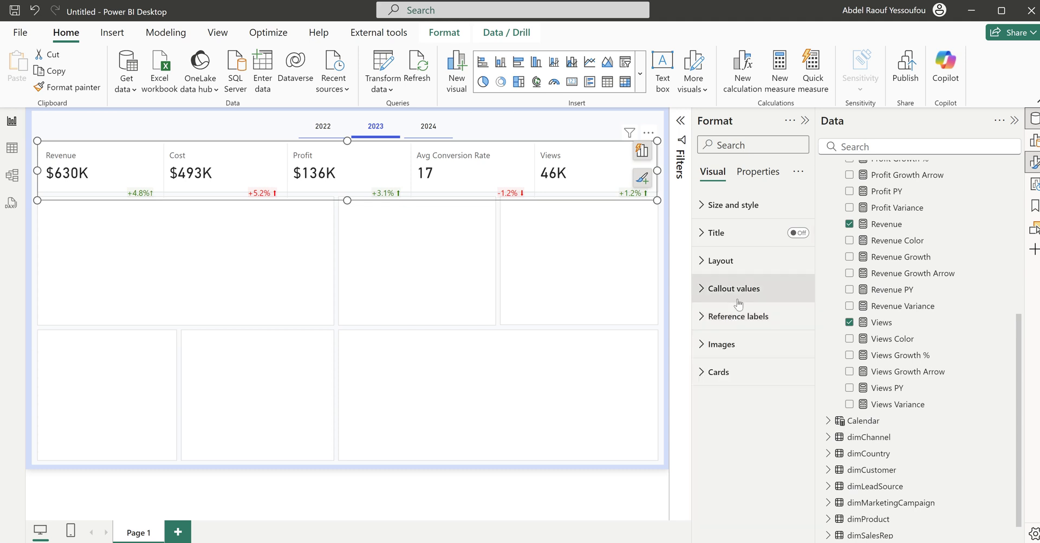
left_click(737, 290)
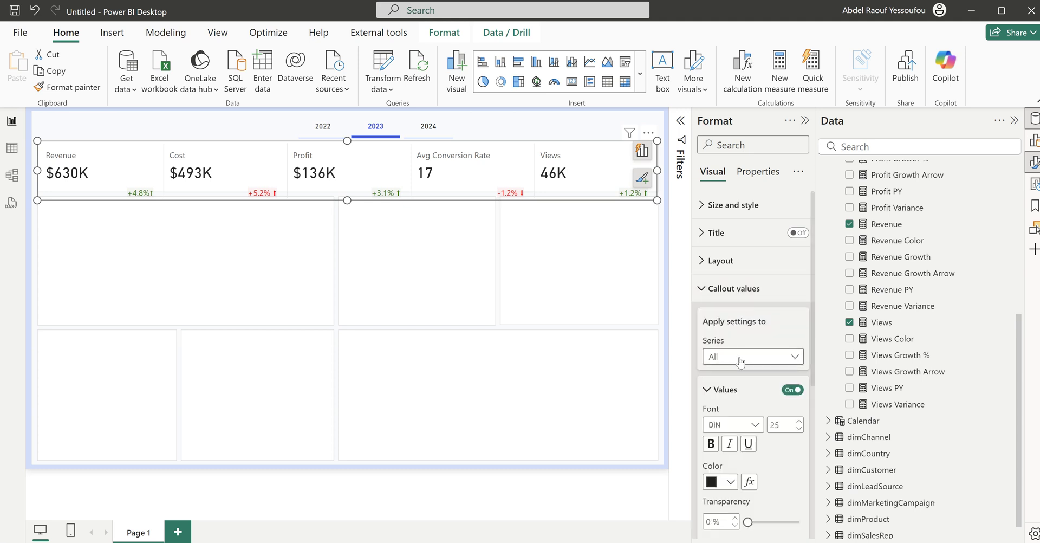
scroll(737, 363, "down", 5)
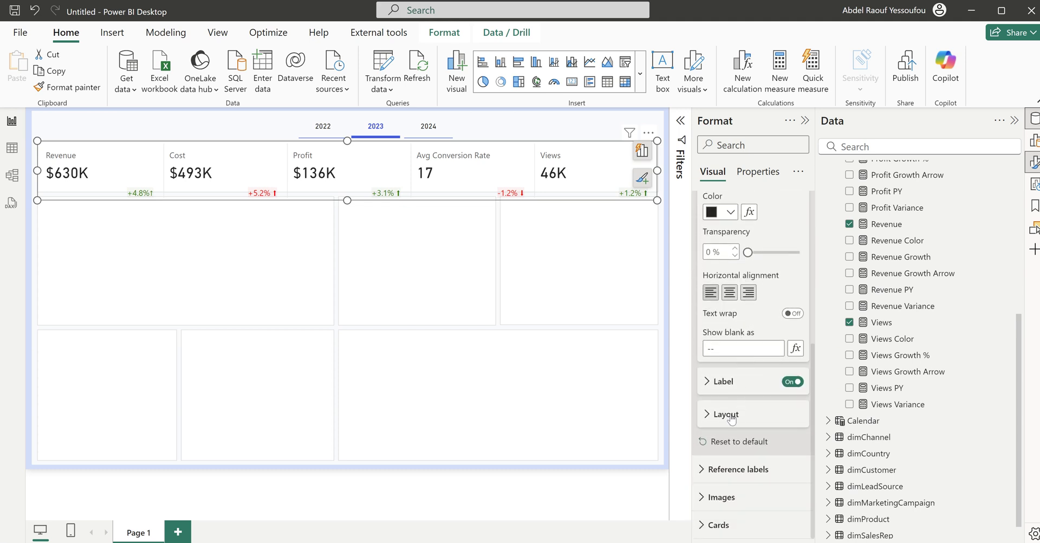
left_click(731, 417)
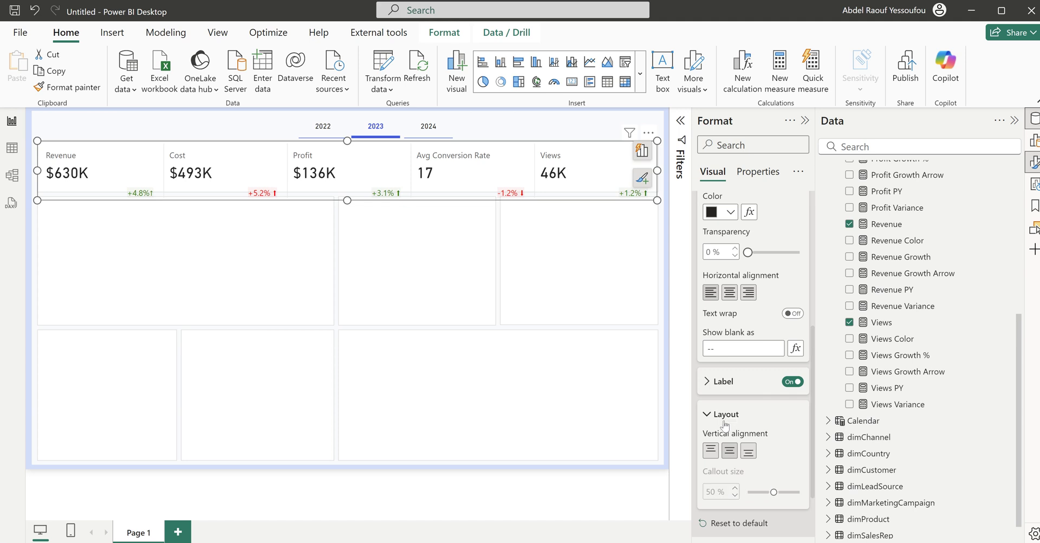
left_click(709, 451)
left_click(730, 451)
left_click(748, 452)
left_click(711, 453)
scroll(752, 444, "up", 5)
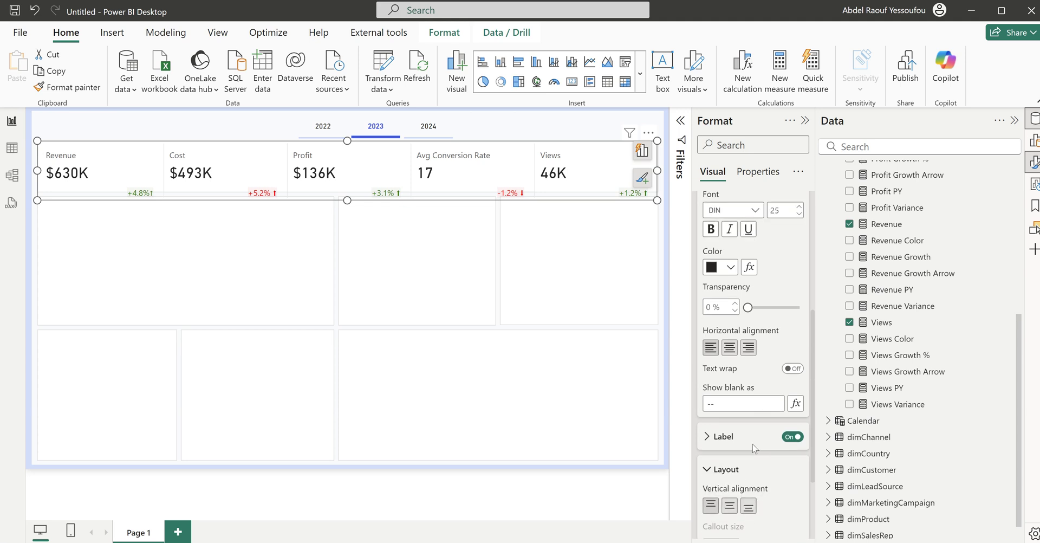
left_click(731, 290)
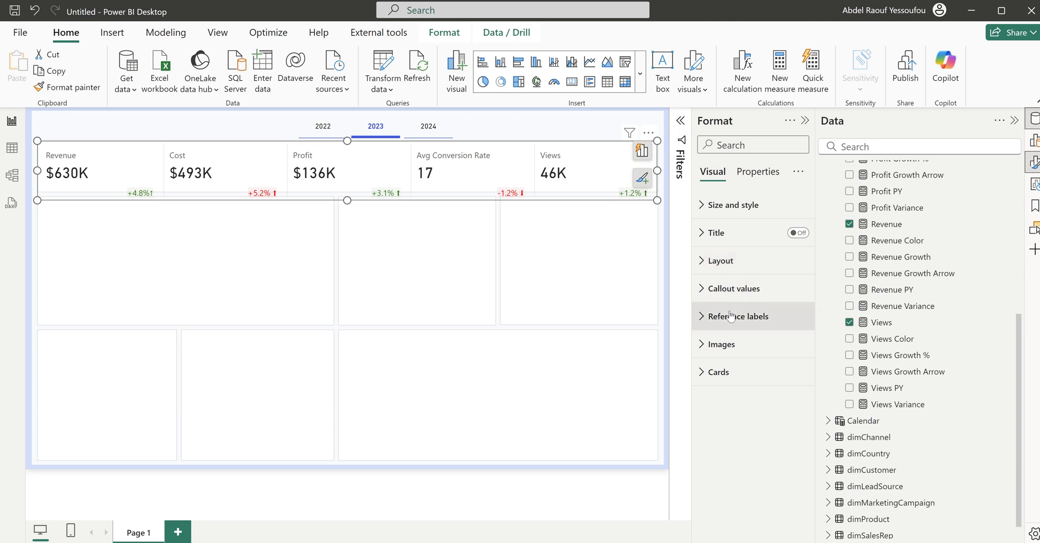
Step: Set the outer padding of the reference labels to 2 px for all series
left_click(731, 317)
left_click(733, 385)
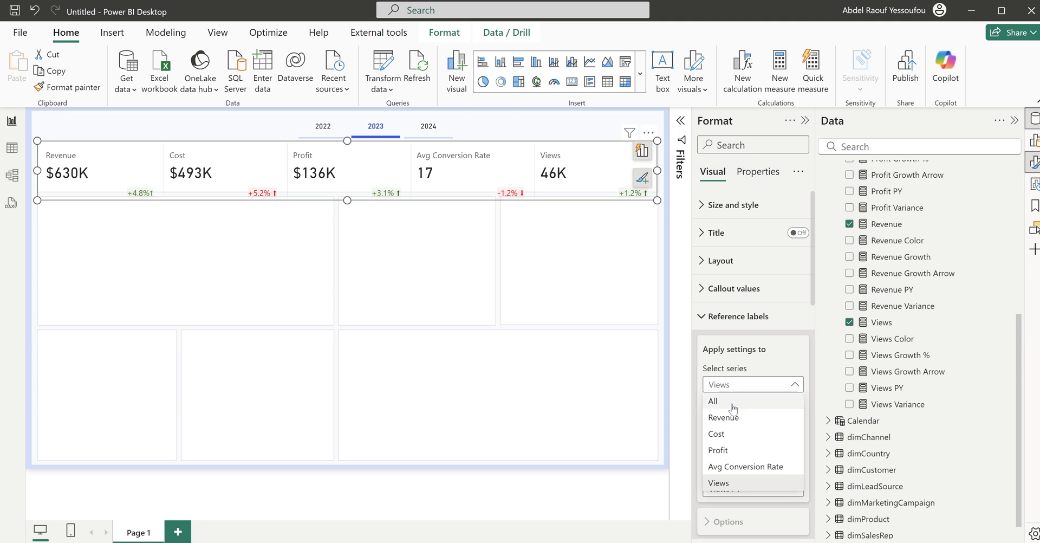
left_click(732, 406)
scroll(748, 428, "down", 4)
scroll(746, 428, "down", 1)
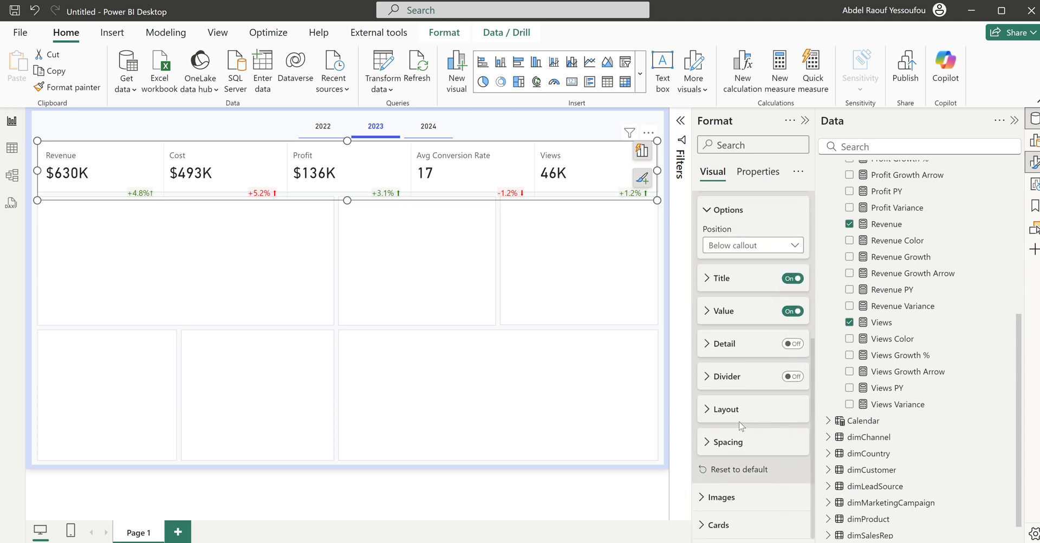
left_click(734, 451)
scroll(736, 451, "down", 1)
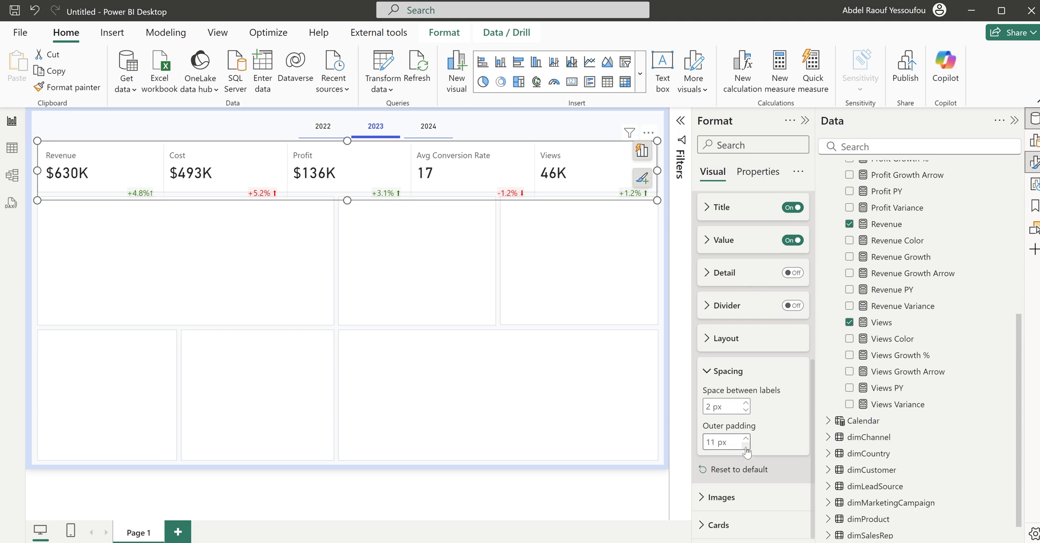
left_click(747, 448)
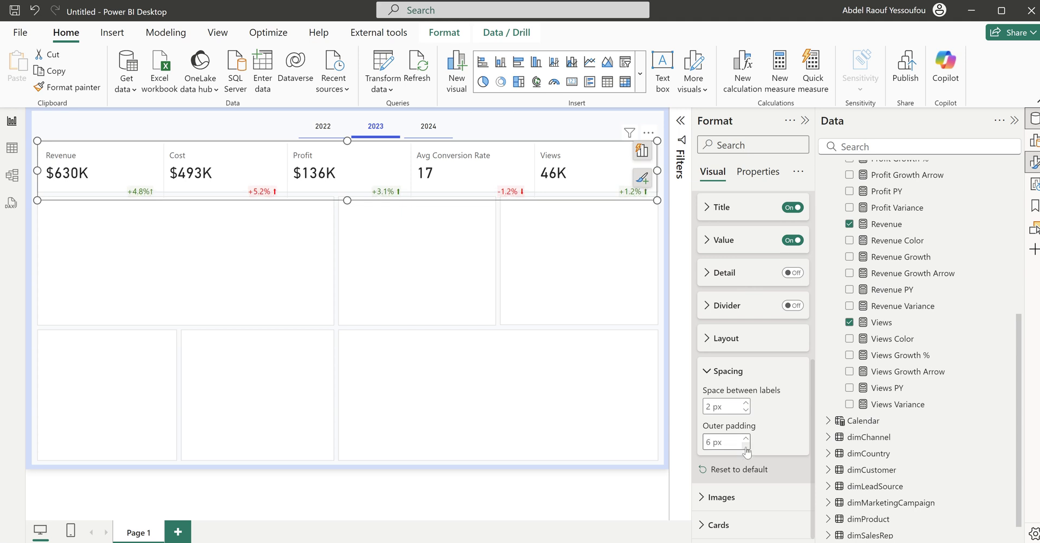
left_click(747, 448)
left_click(747, 448)
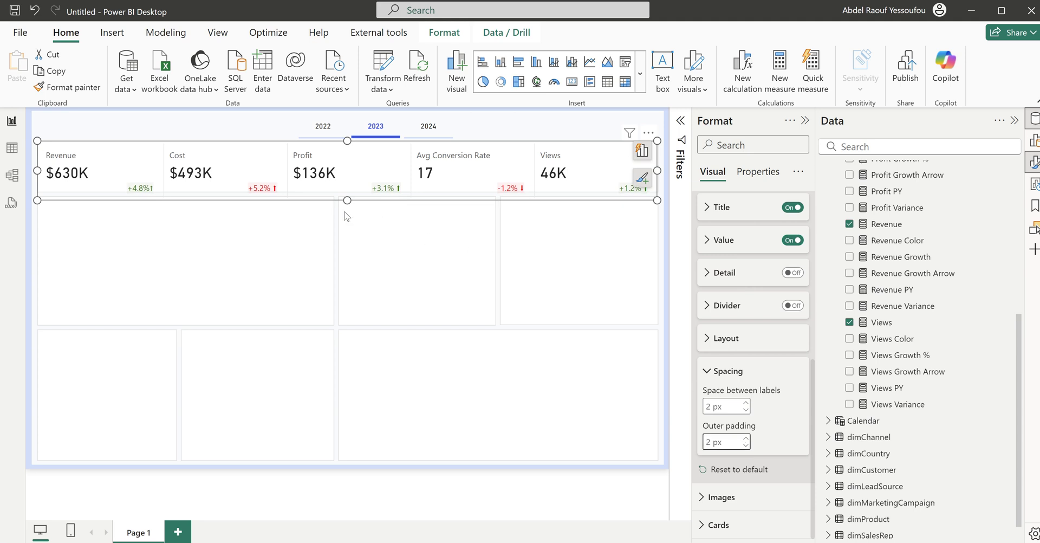
Step: Shorten the KPI card visual slightly and move it up so it sits just above the first row of panels
left_click_drag(347, 199, 352, 201)
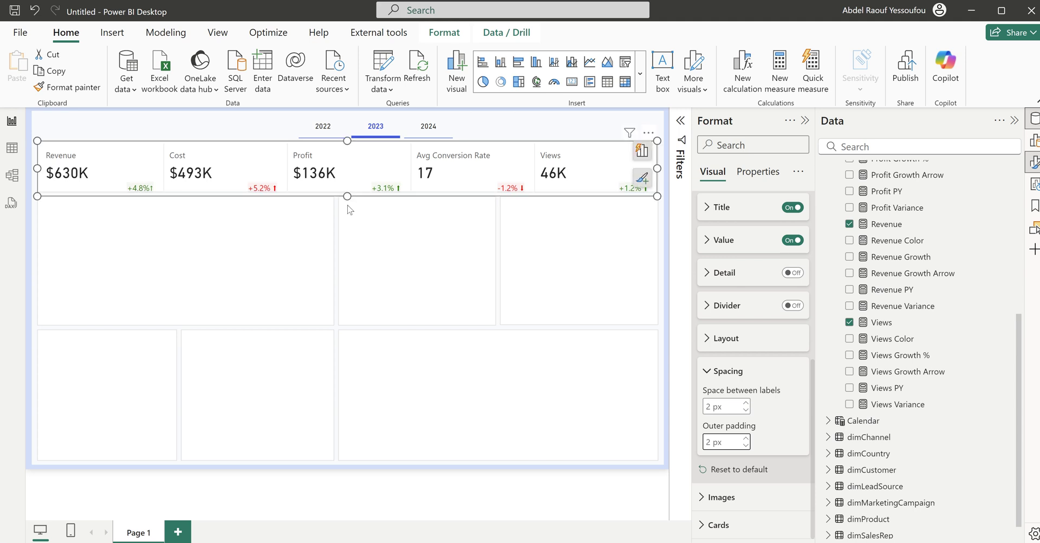
left_click(319, 202)
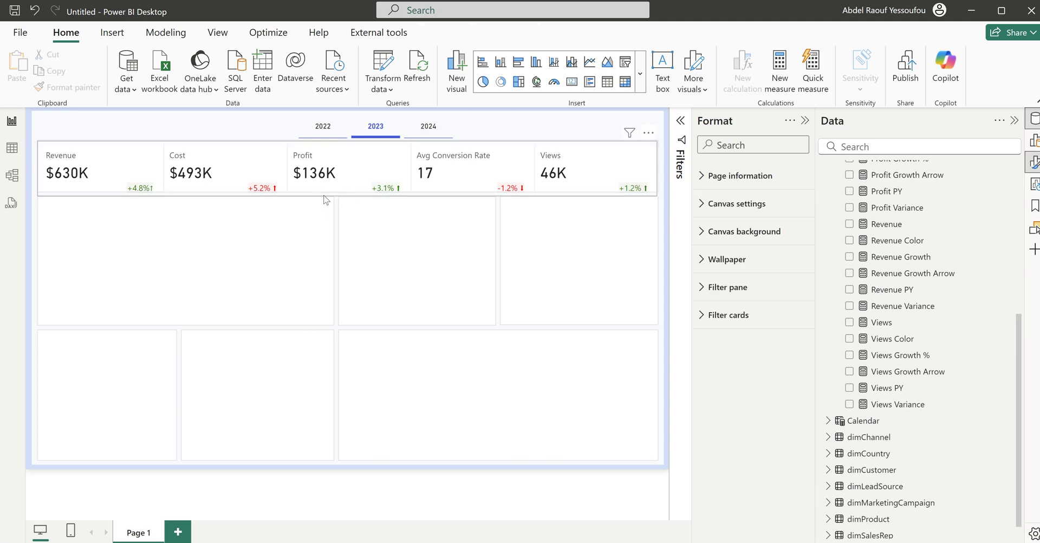
left_click(315, 179)
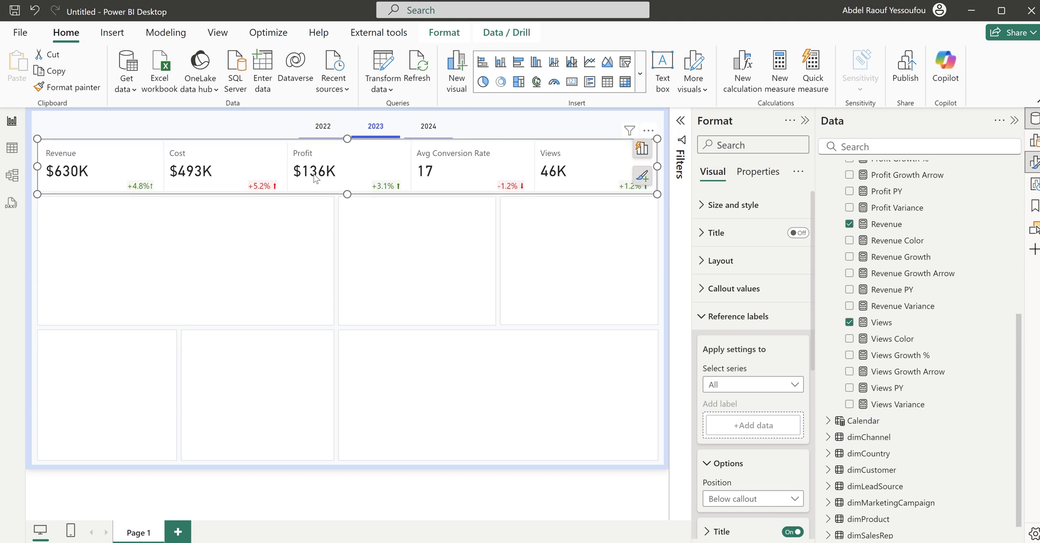
left_click(301, 215)
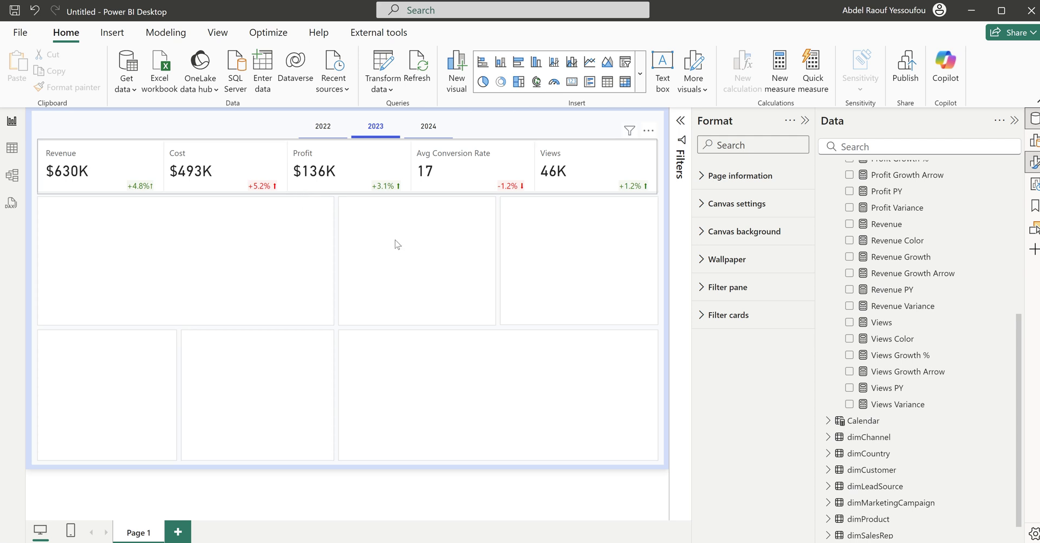
Step: Turn on images for all KPI cards and load icons8-revenue-64(1).png from the Images & Icons folder
left_click(391, 183)
left_click(735, 318)
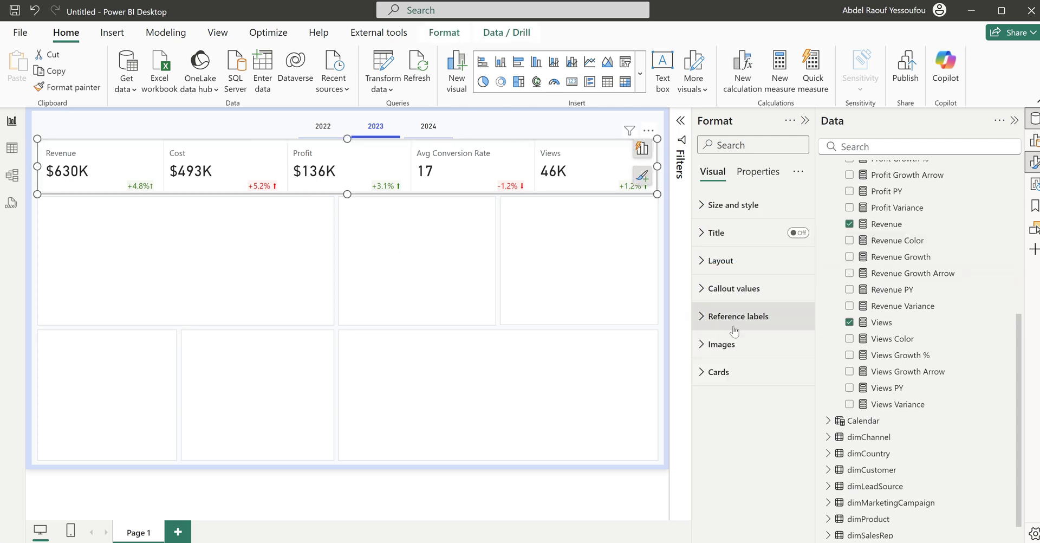
left_click(741, 349)
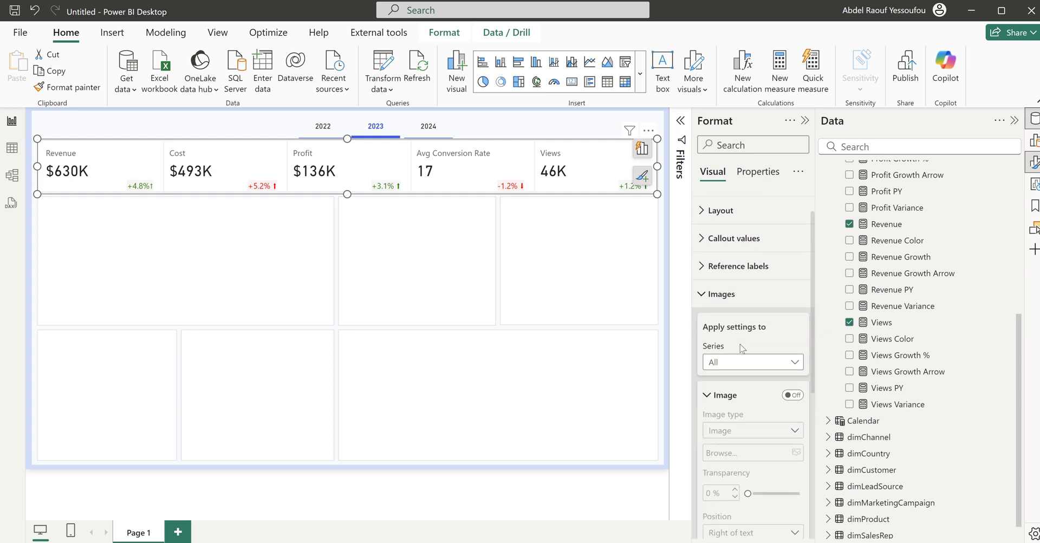
scroll(735, 250, "up", 2)
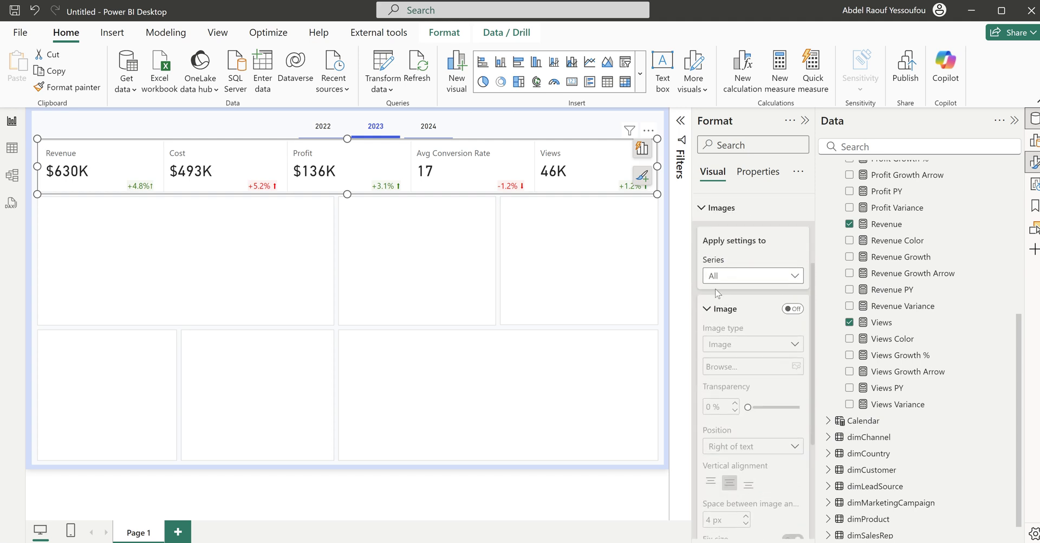
left_click(792, 309)
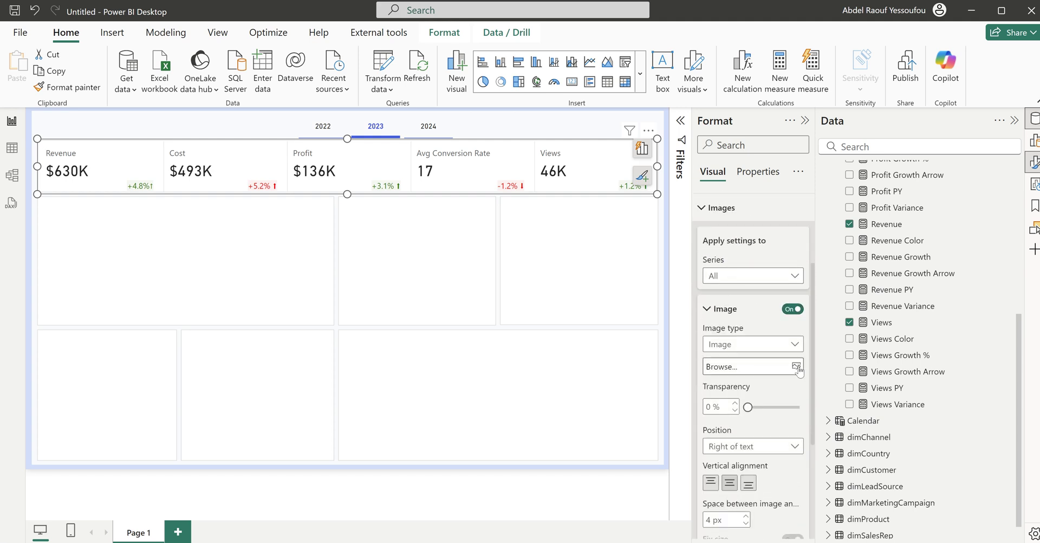
left_click(796, 367)
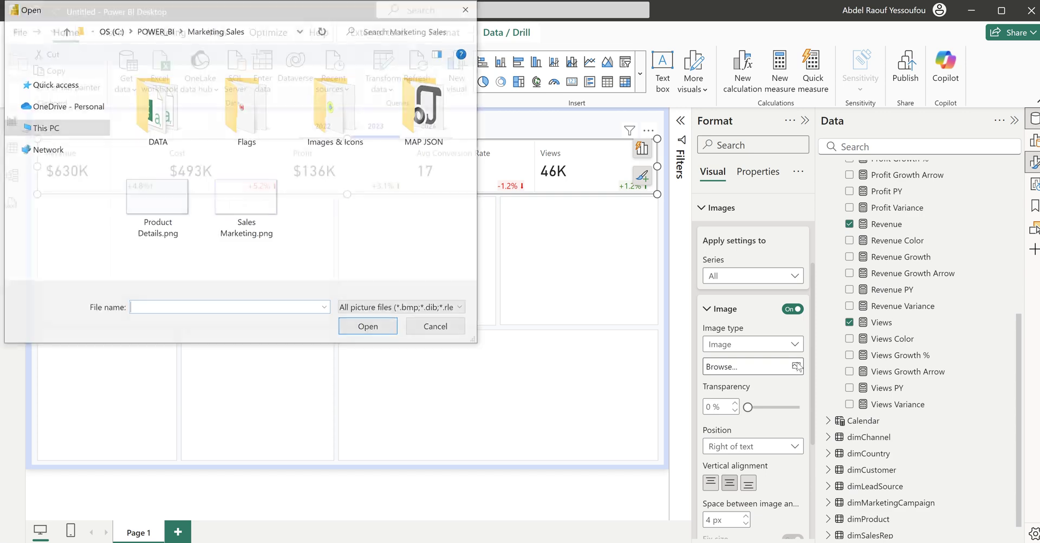
double_click(336, 116)
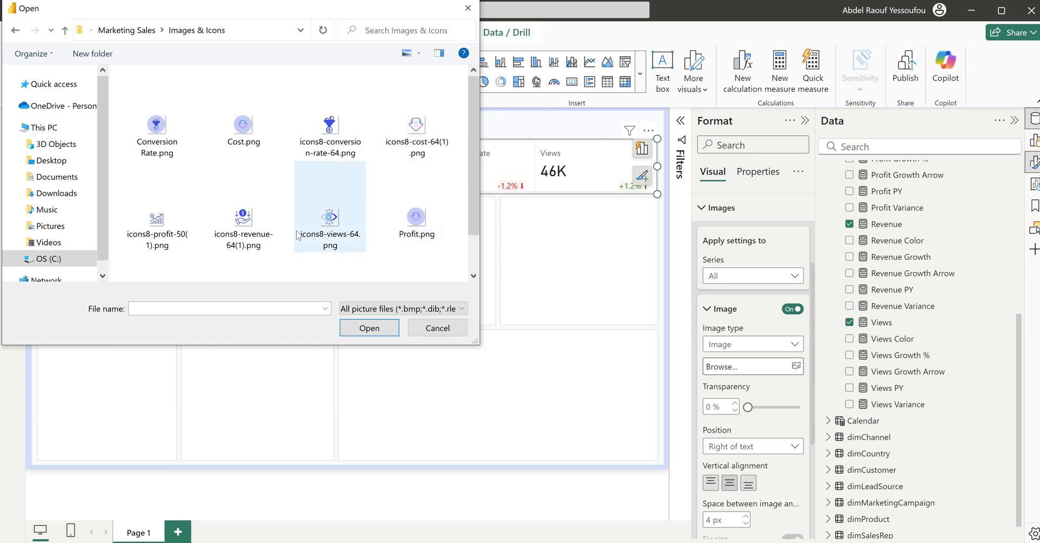
left_click(251, 219)
left_click(365, 329)
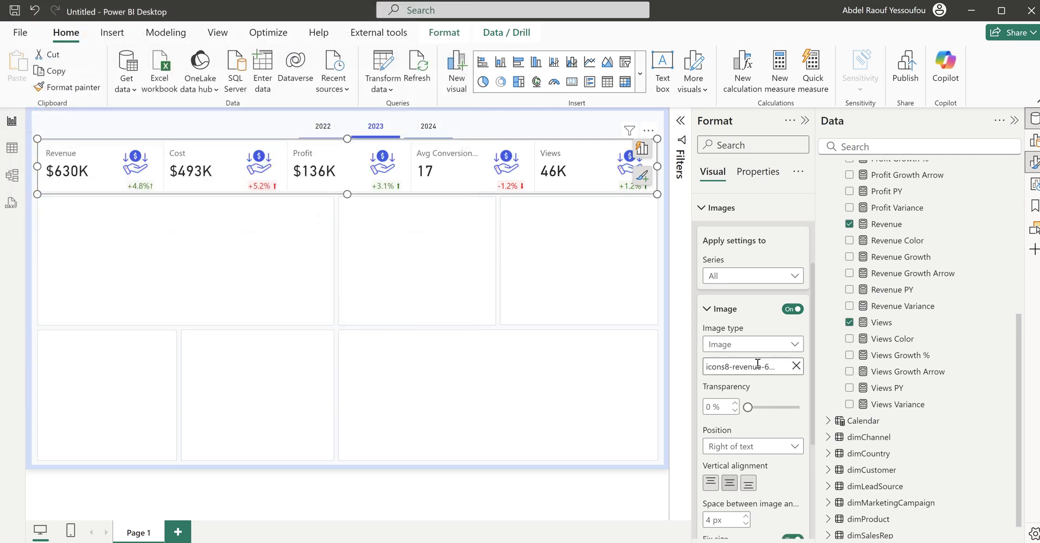
Step: Position the card images left of the text and set their size to 30 px
left_click(757, 450)
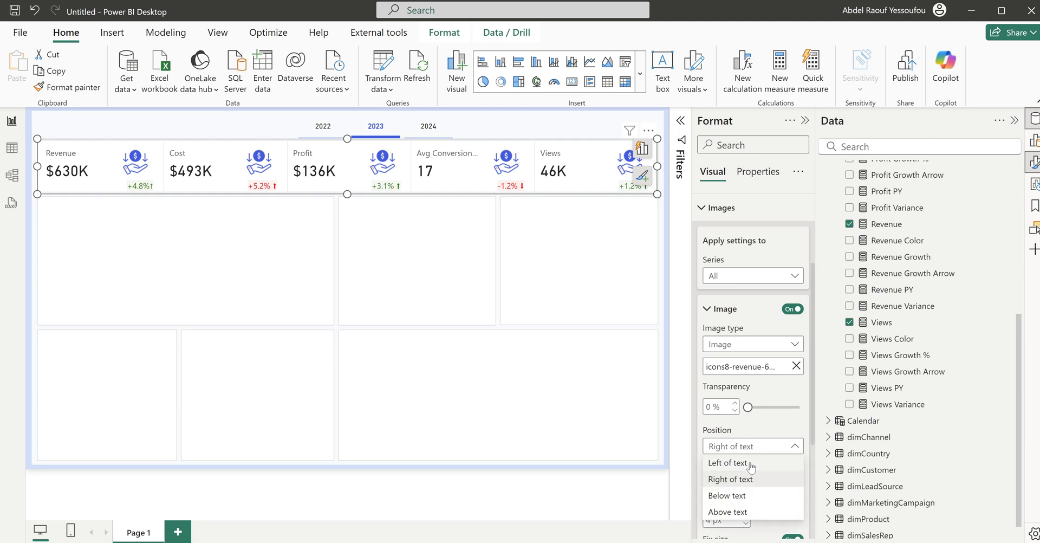
left_click(741, 464)
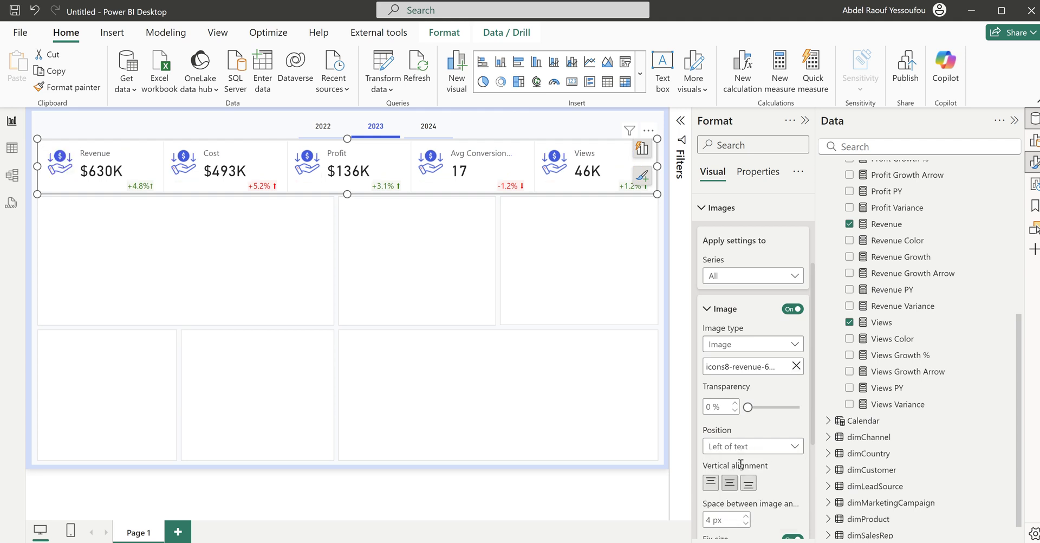
scroll(765, 487, "down", 4)
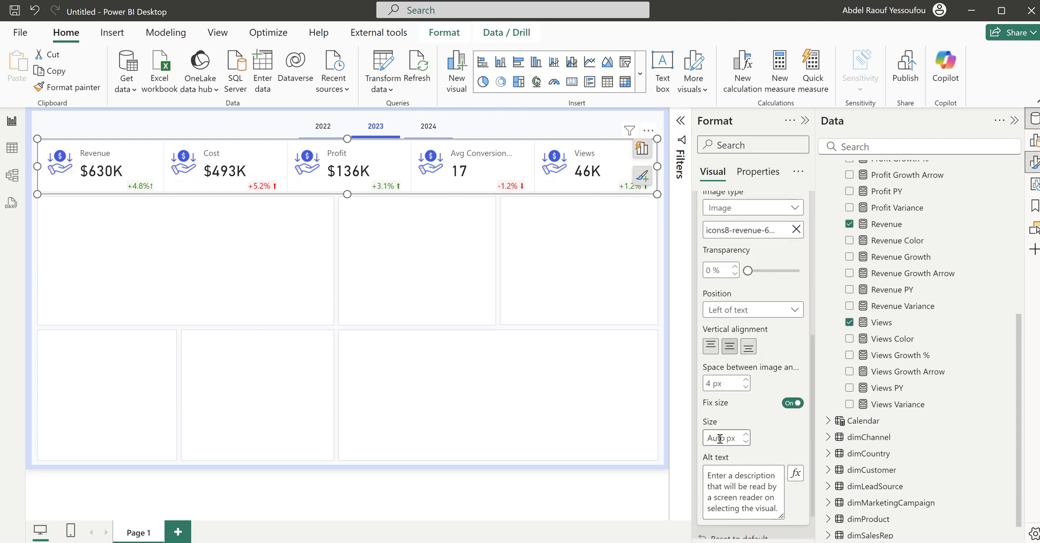
left_click(720, 439)
type("30")
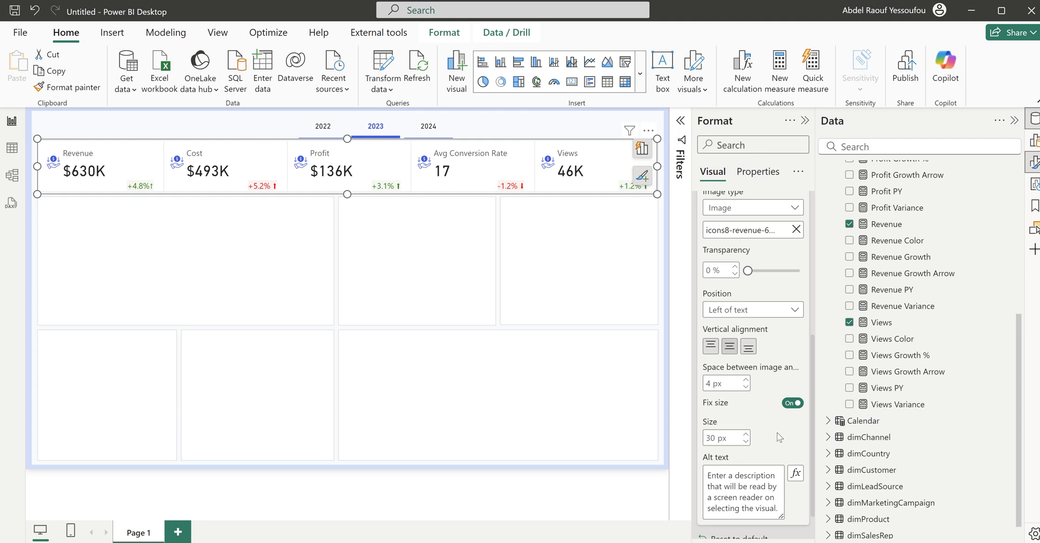
Step: Replace the image of the Cost series with icons8-cost-64(1).png
scroll(788, 346, "up", 5)
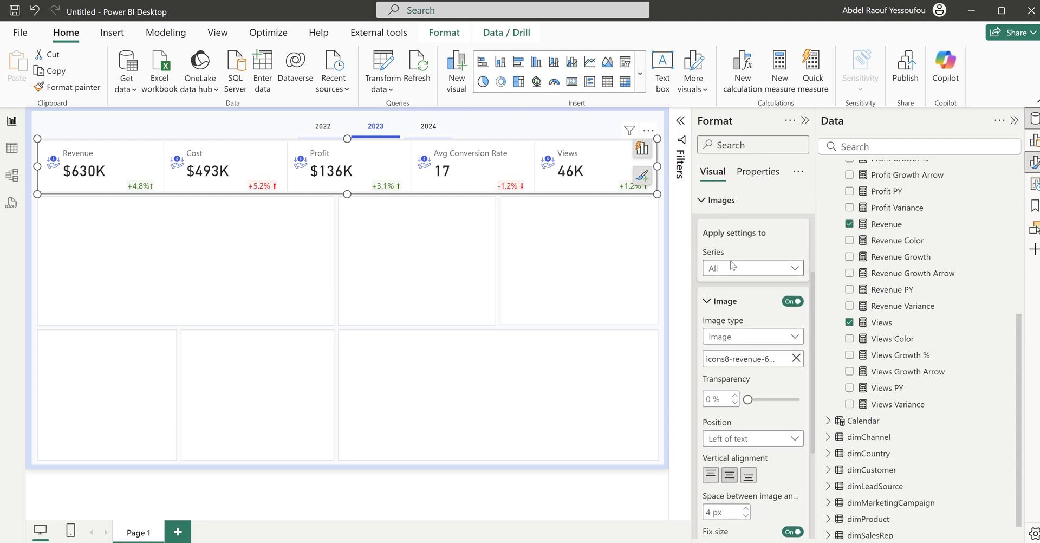
left_click(728, 283)
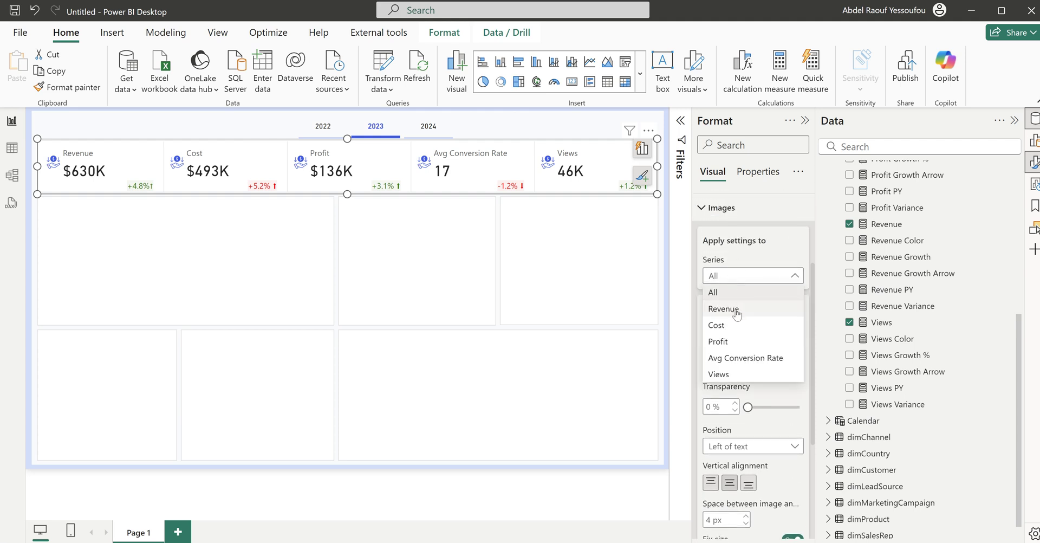
key("Escape")
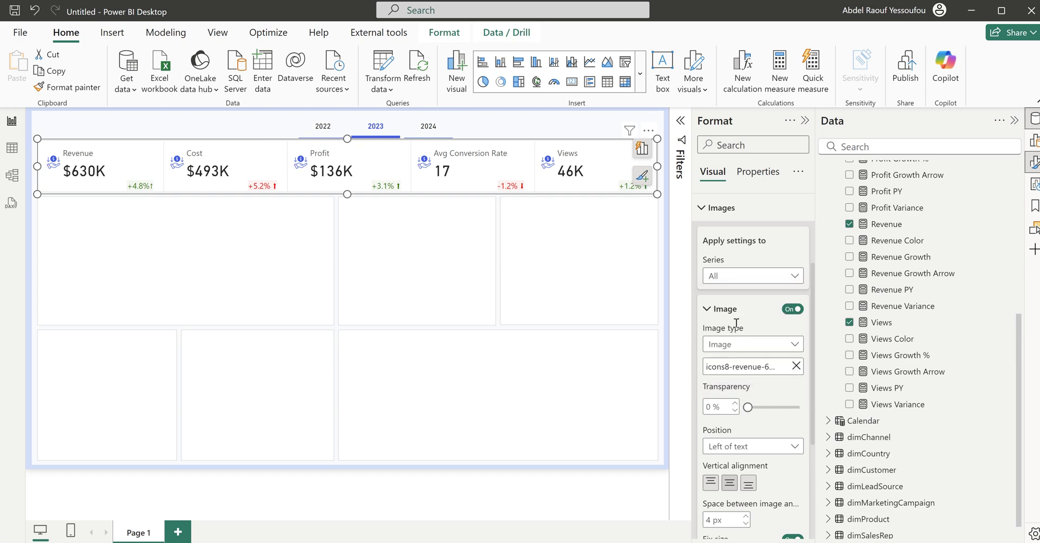
left_click(796, 365)
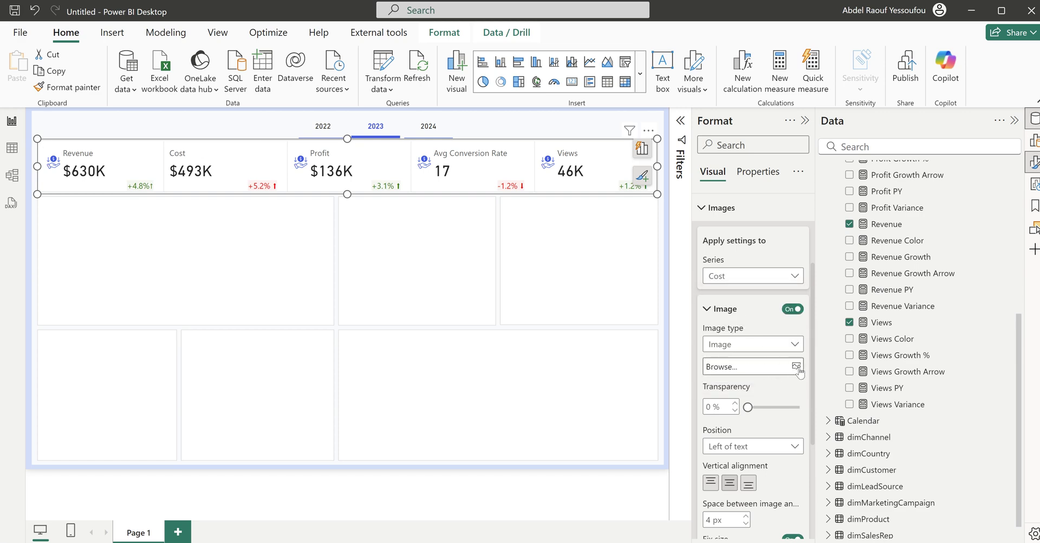
left_click(798, 369)
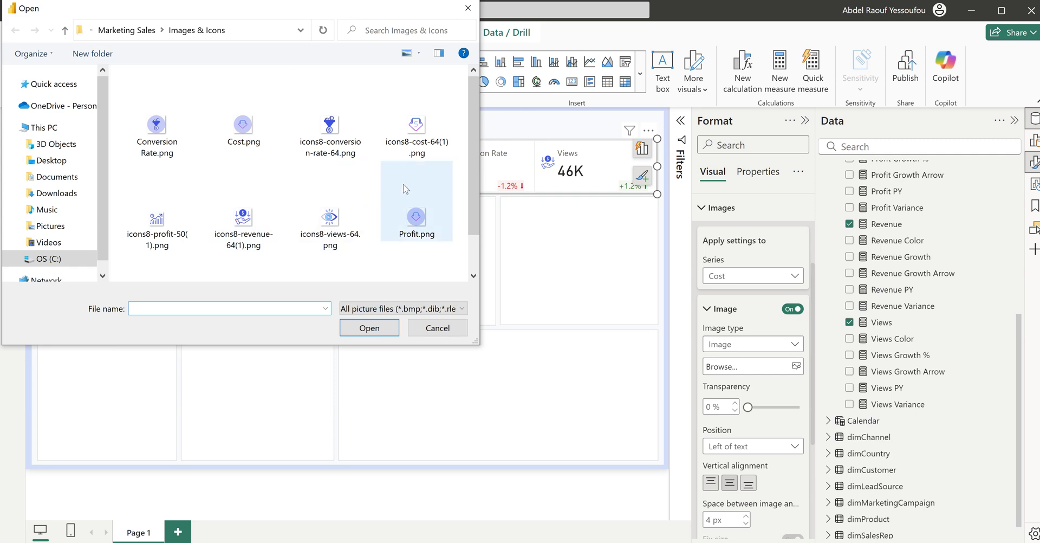
left_click(419, 134)
left_click(369, 327)
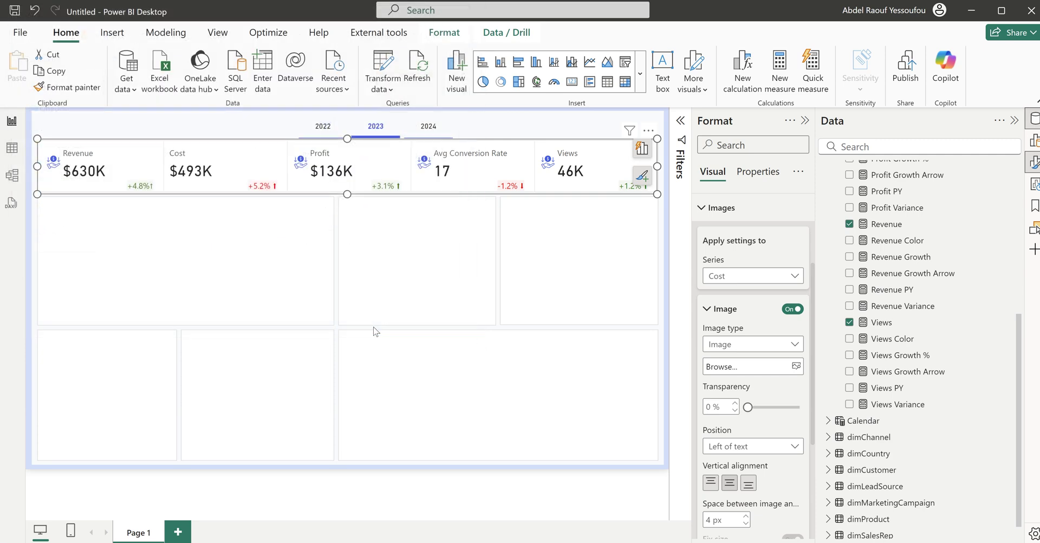
Step: Replace the image of the Profit series with icons8-profit-50(1).png from the Images & Icons folder
left_click(761, 275)
left_click(732, 326)
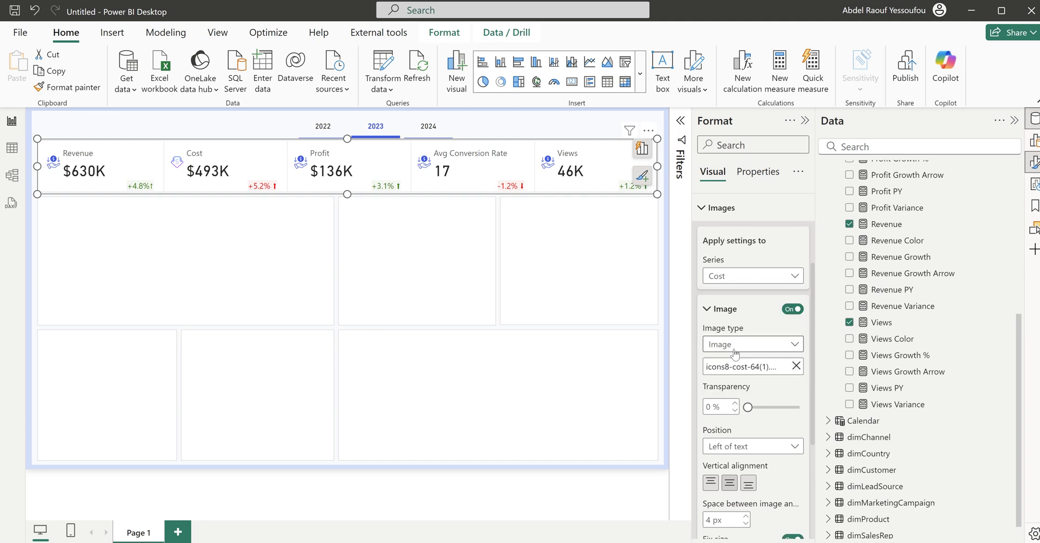
left_click(796, 366)
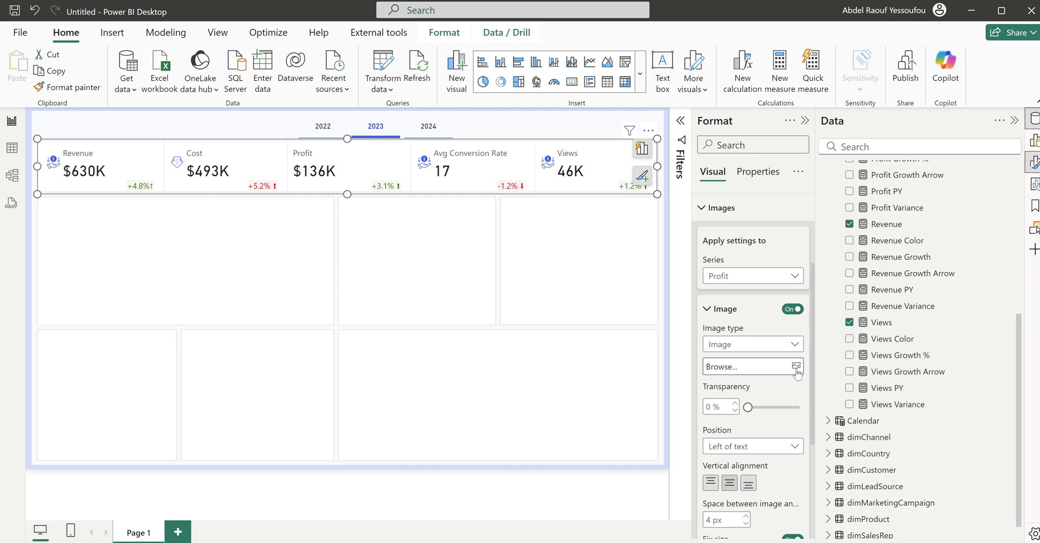
left_click(795, 367)
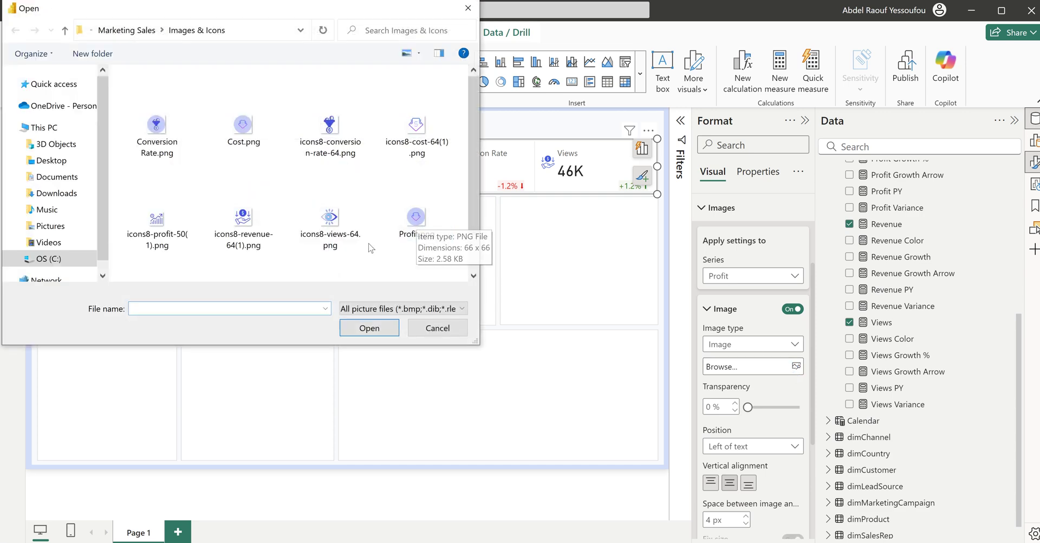
scroll(364, 254, "down", 1)
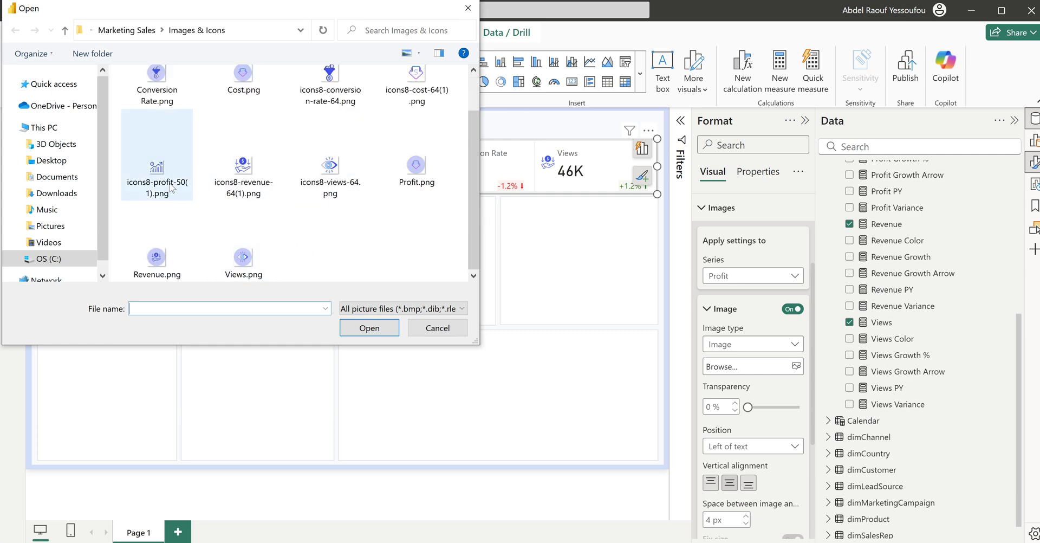
left_click(186, 202)
left_click(370, 327)
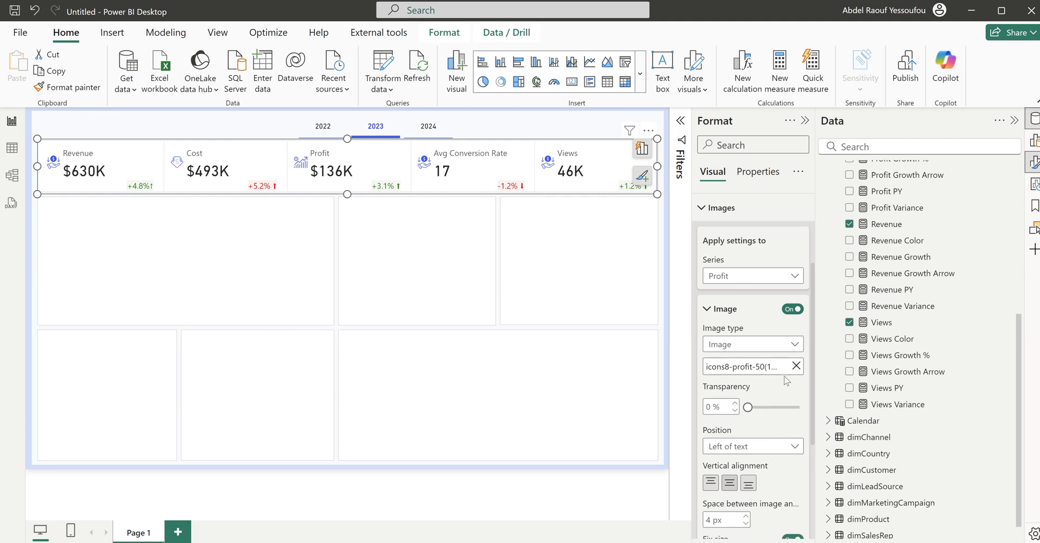
Step: Replace the image of the Avg Conversion Rate series with icons8-conversion-rate-64.png
left_click(735, 278)
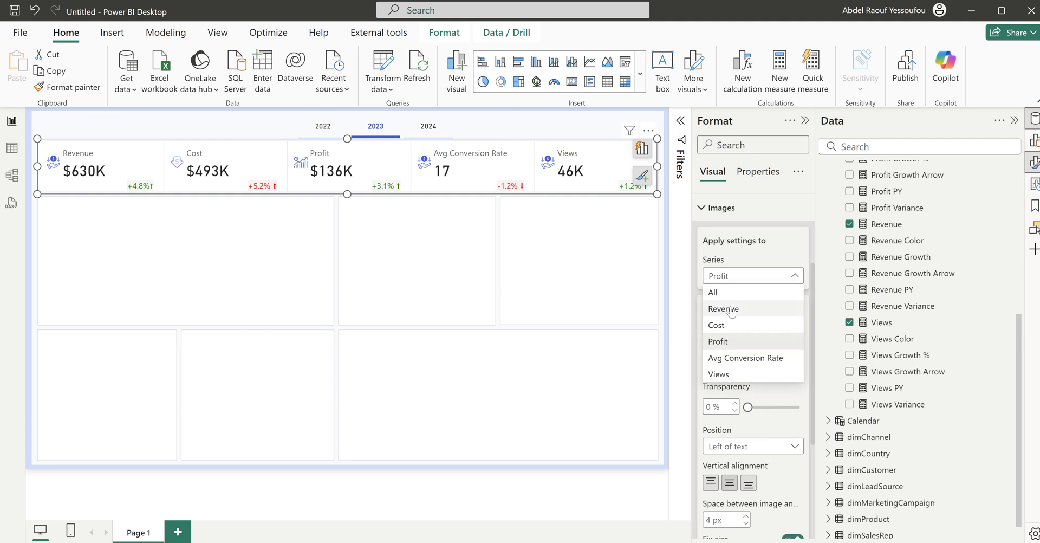
left_click(736, 360)
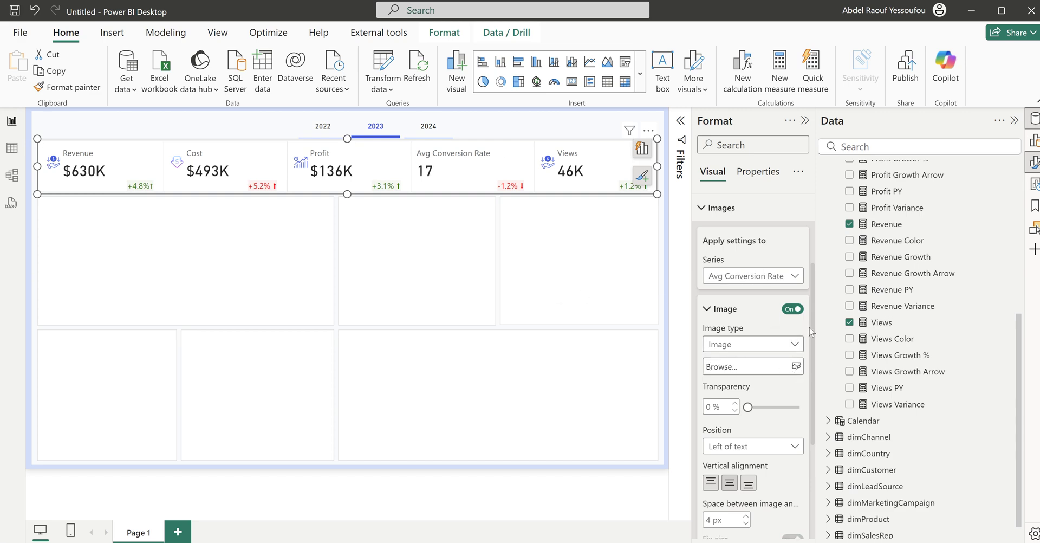
left_click(796, 366)
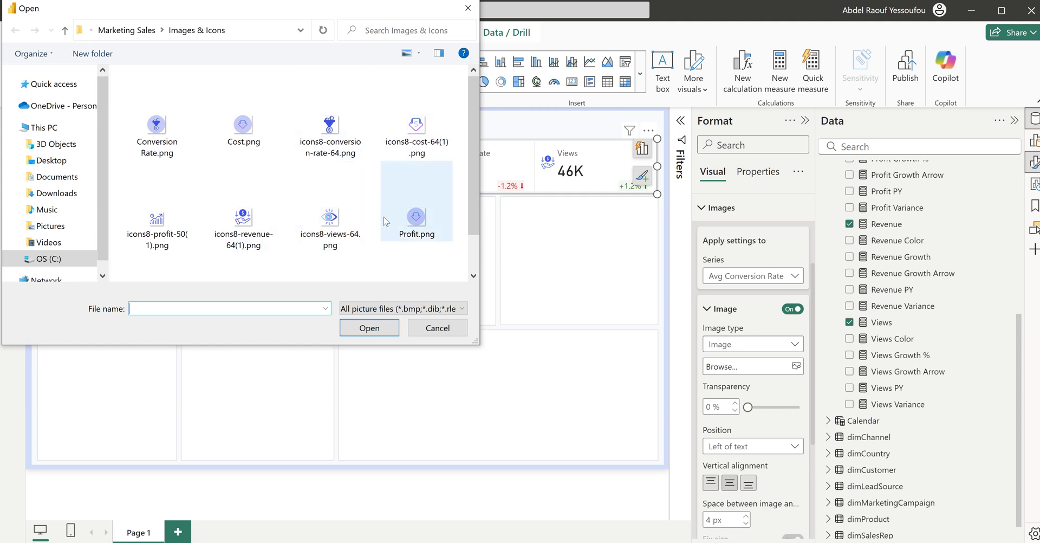
scroll(384, 220, "down", 1)
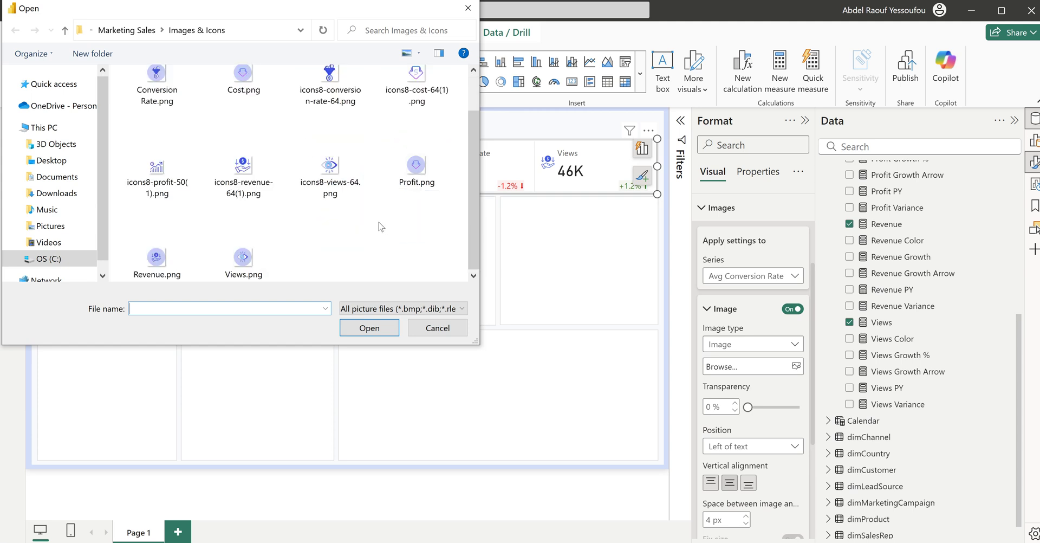
scroll(380, 227, "up", 1)
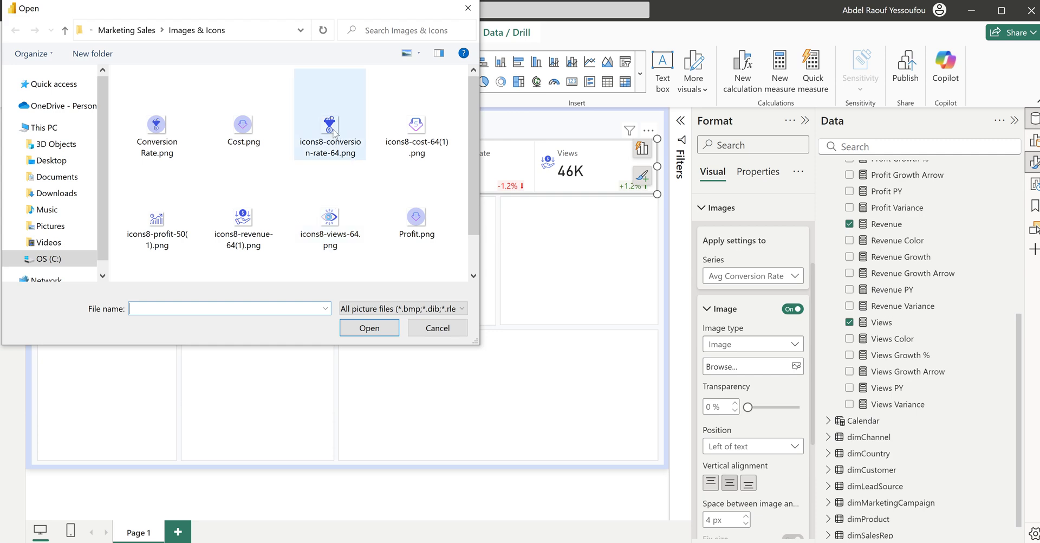
left_click(338, 142)
left_click(380, 332)
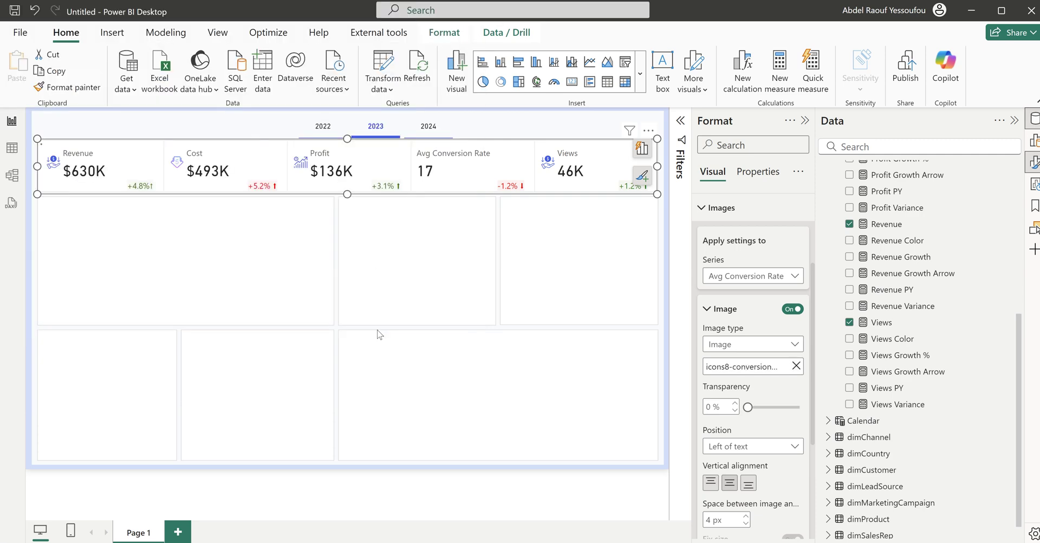
Step: Replace the image of the Views series with icons8-views-64.png
left_click(789, 279)
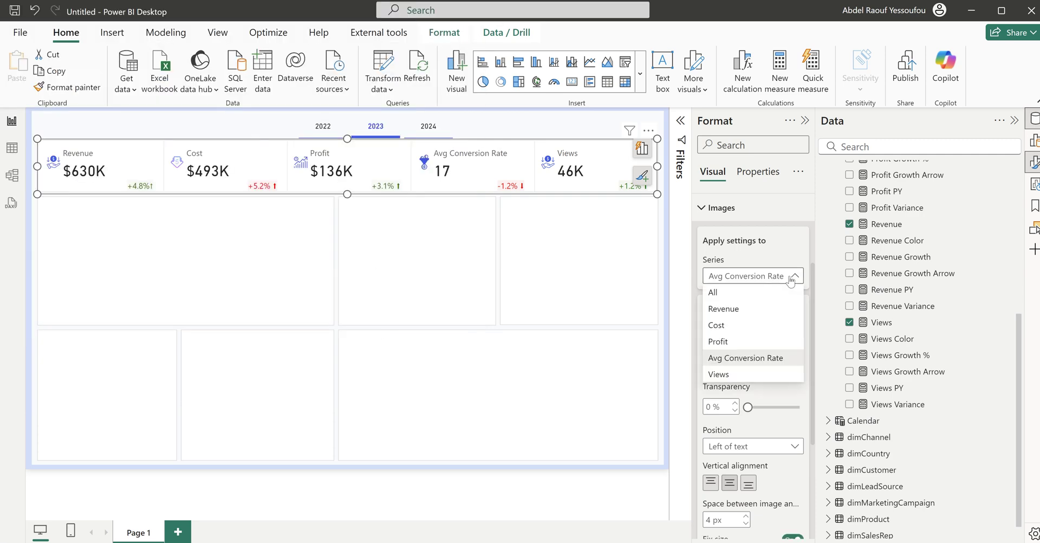
left_click(730, 375)
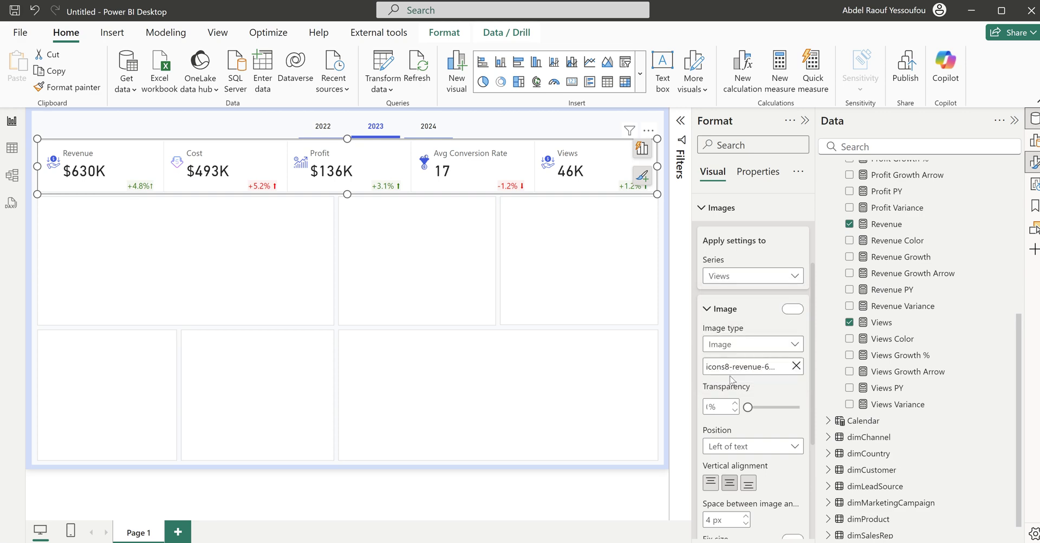
left_click(795, 368)
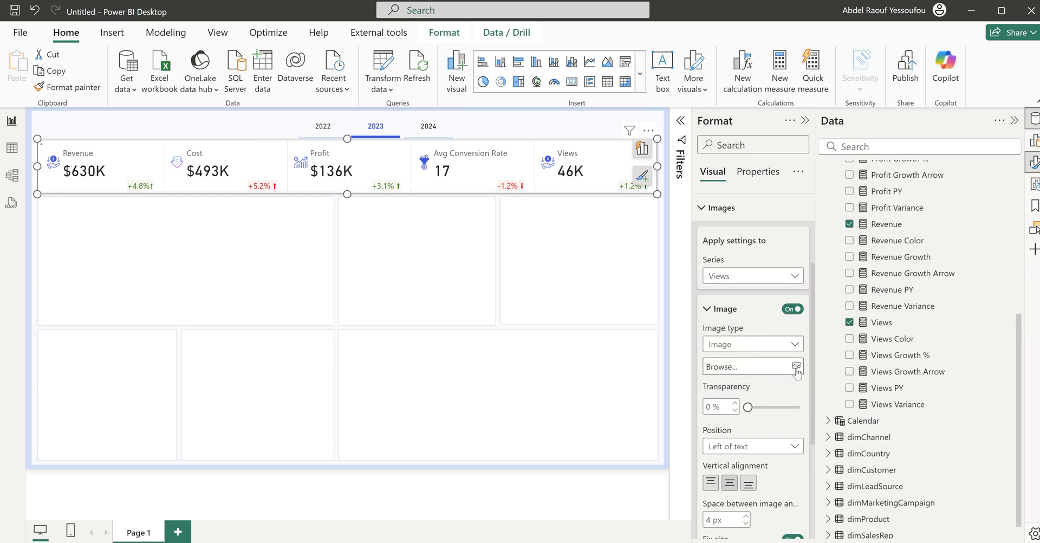
left_click(795, 365)
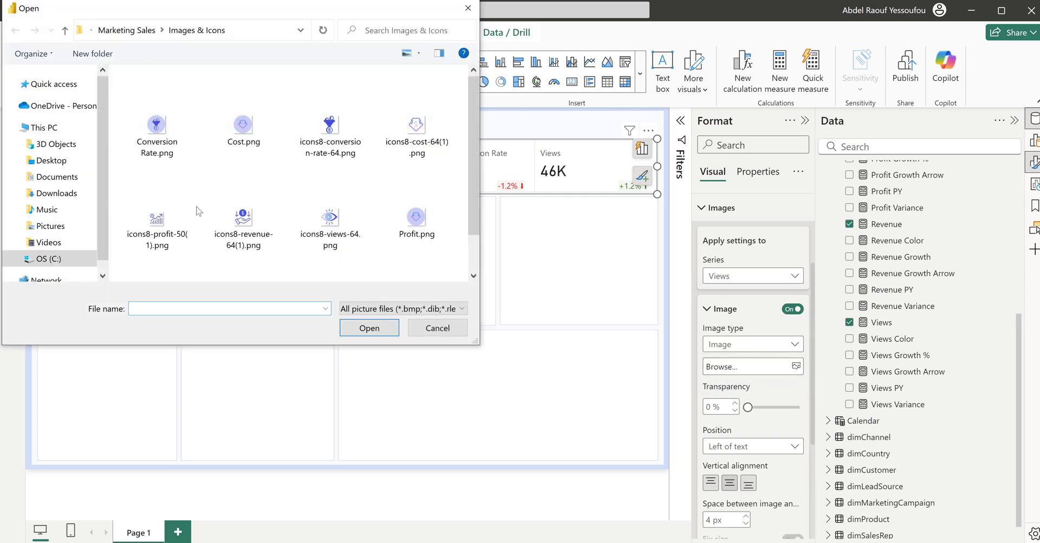
left_click(334, 222)
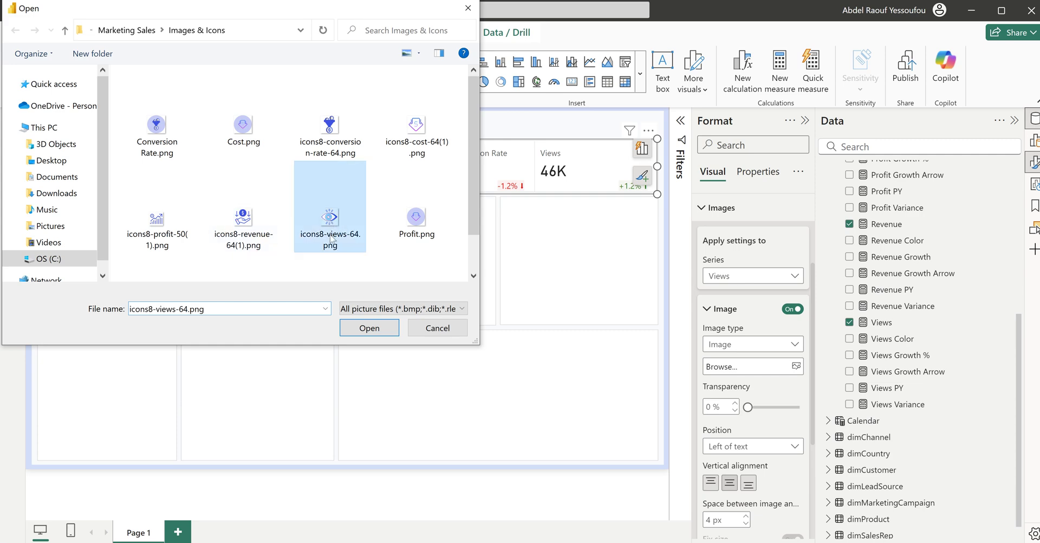
Step: Insert icons8-views-64.png as the image for the Views card and deselect the card visual
left_click(357, 330)
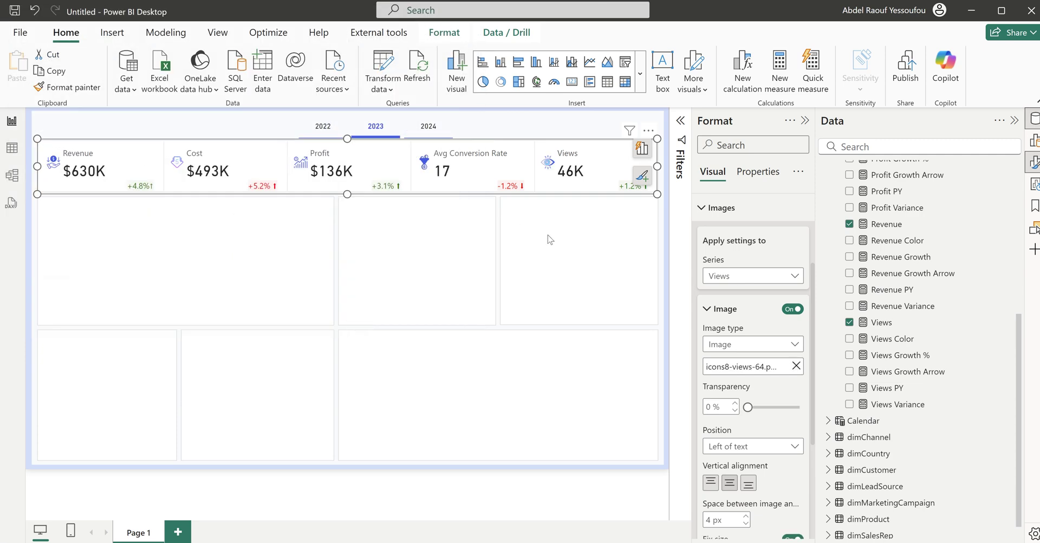
left_click(530, 236)
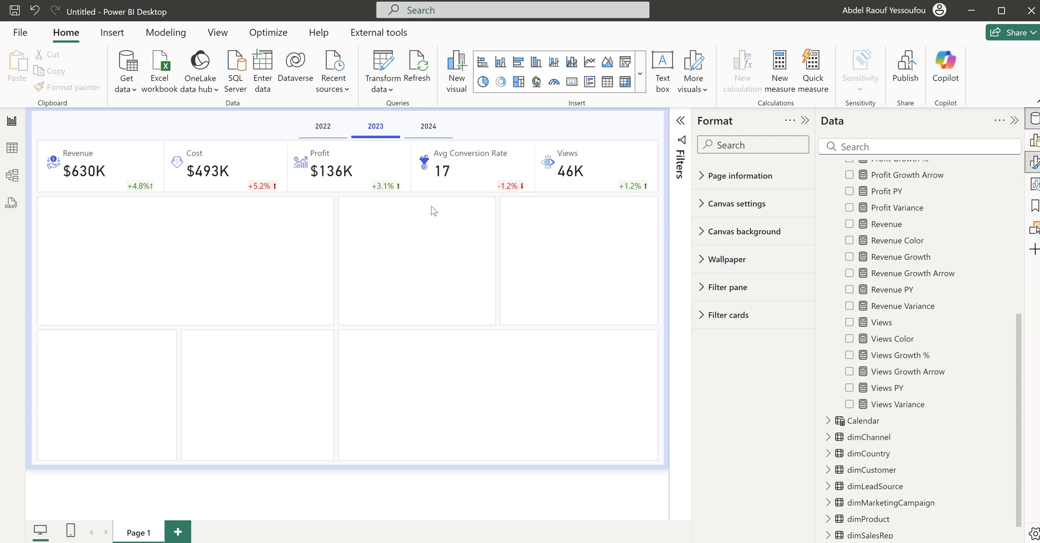
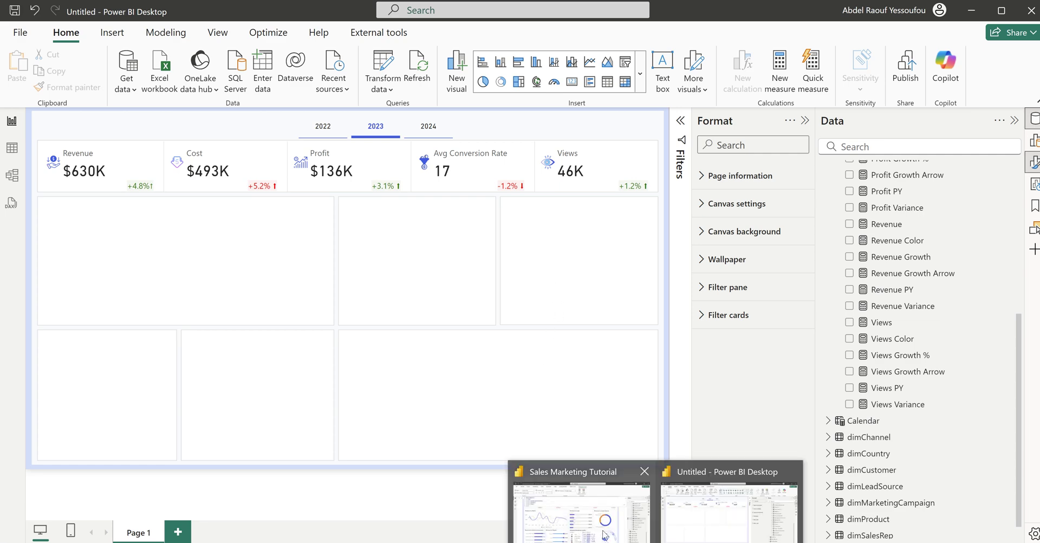
Step: After checking the Sales Marketing Tutorial report, add a line chart with Revenue on the Y-axis and Calendar Month on the X-axis
left_click(603, 532)
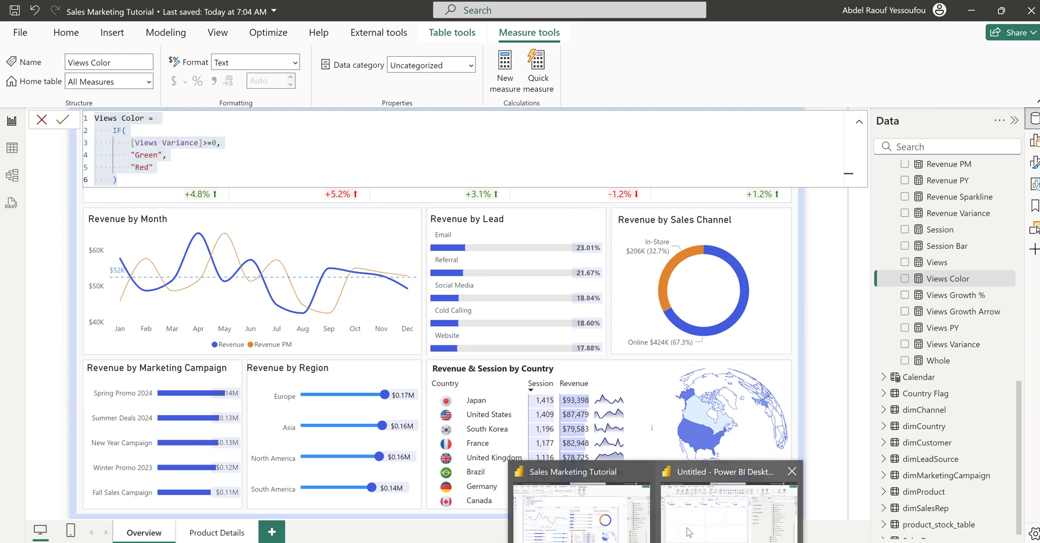
left_click(689, 512)
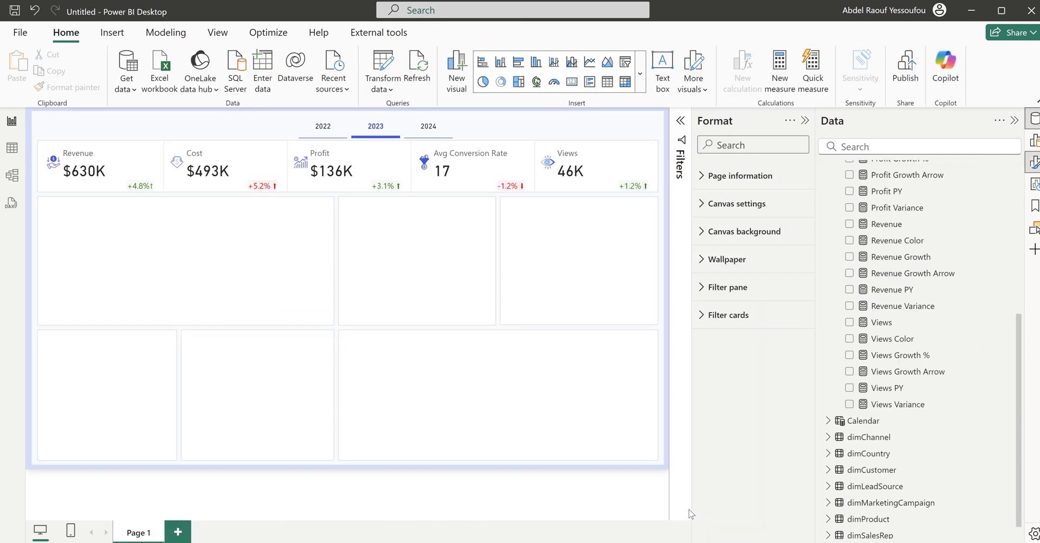
left_click(590, 63)
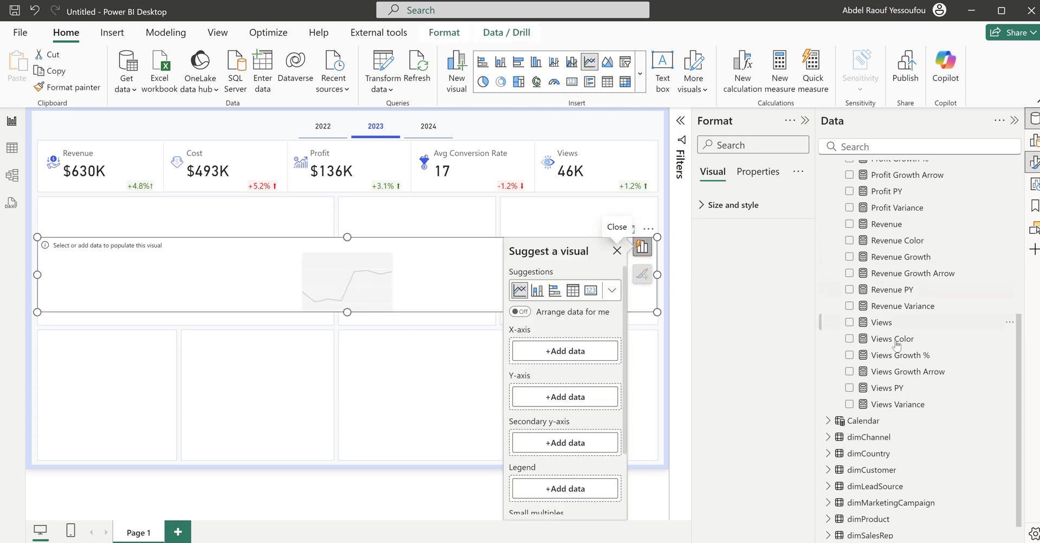
left_click(849, 224)
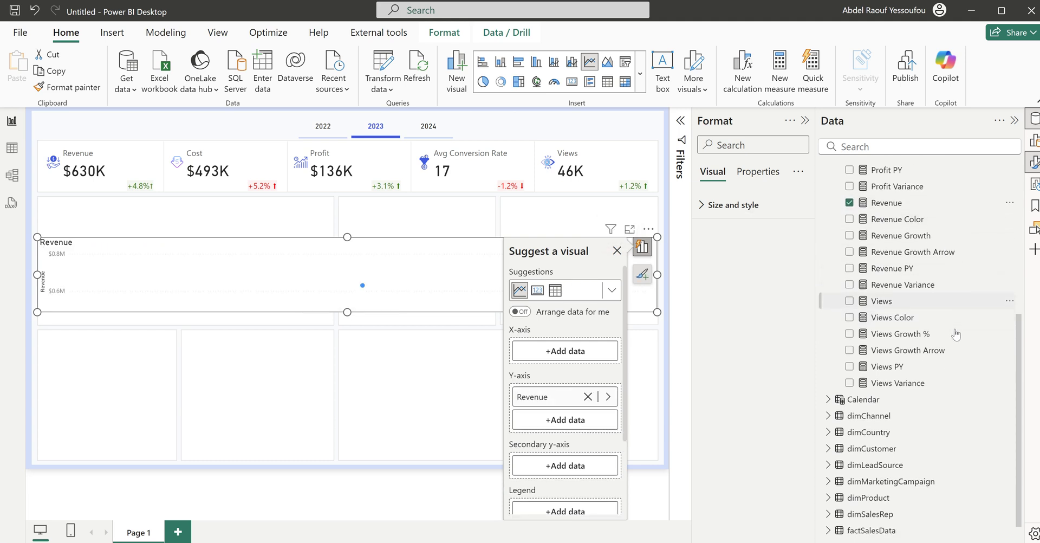
left_click(828, 399)
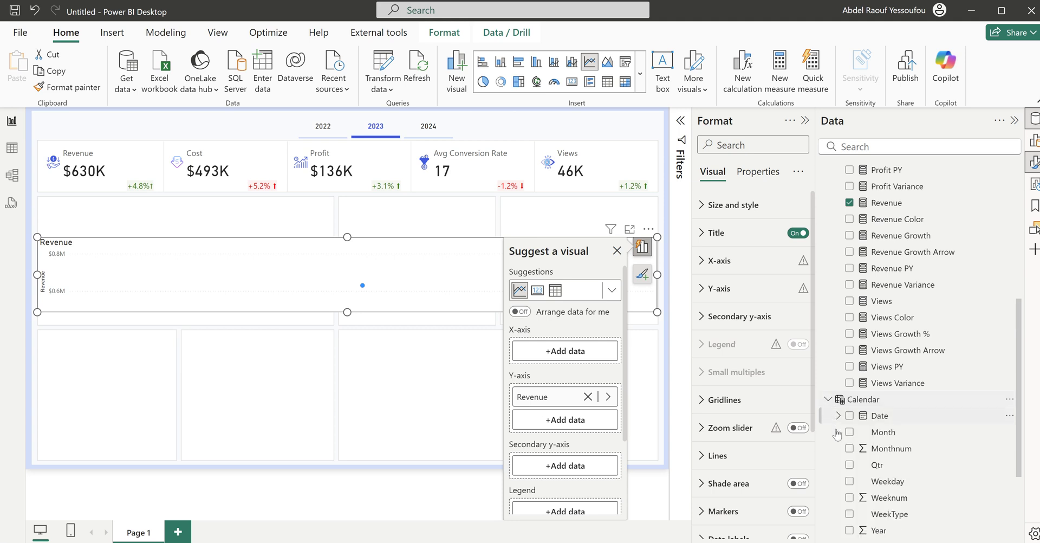
left_click(849, 432)
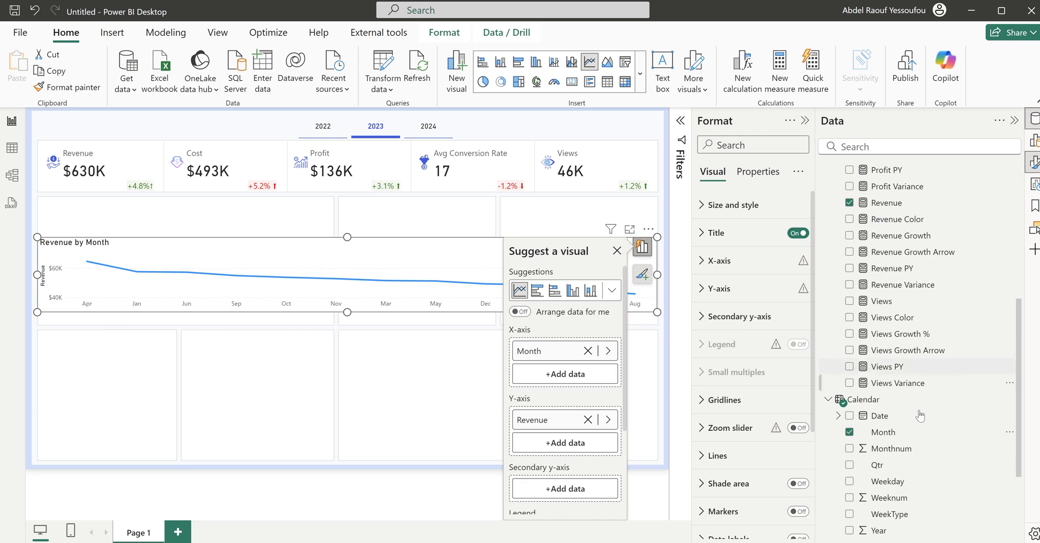
Step: Sort the Calendar table's Month column by Monthnum and re-add Month to the line chart's X-axis
left_click(884, 433)
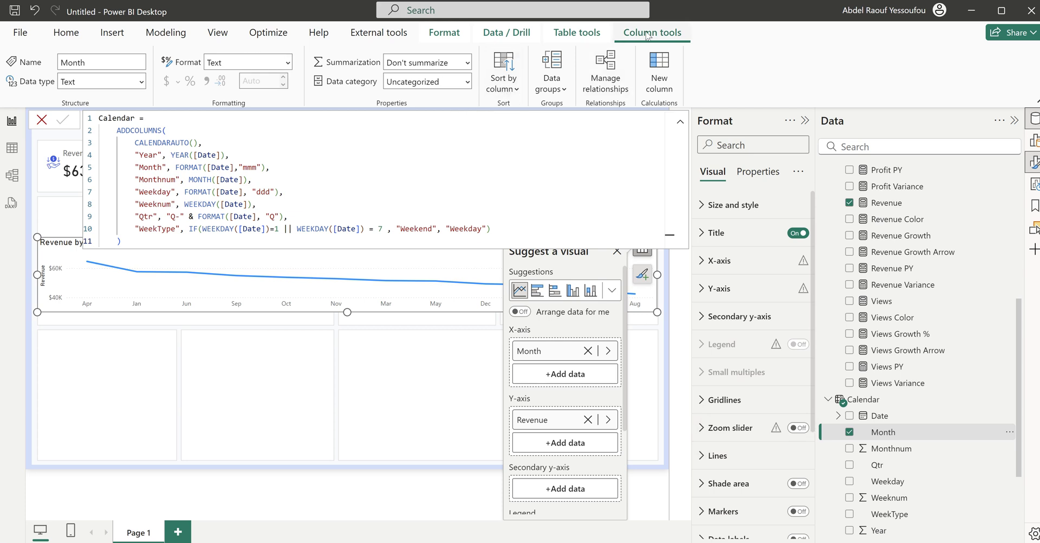
left_click(501, 90)
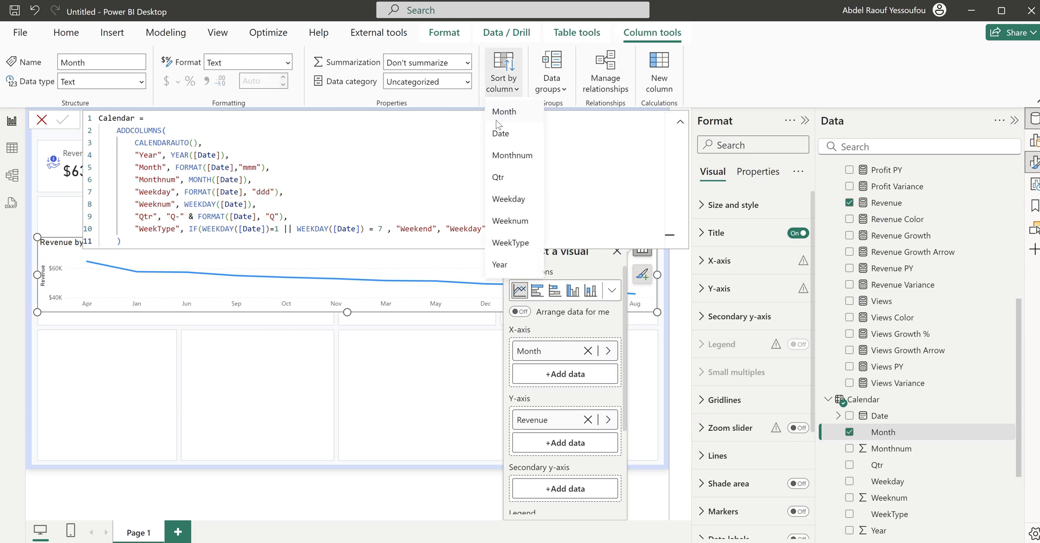
left_click(517, 157)
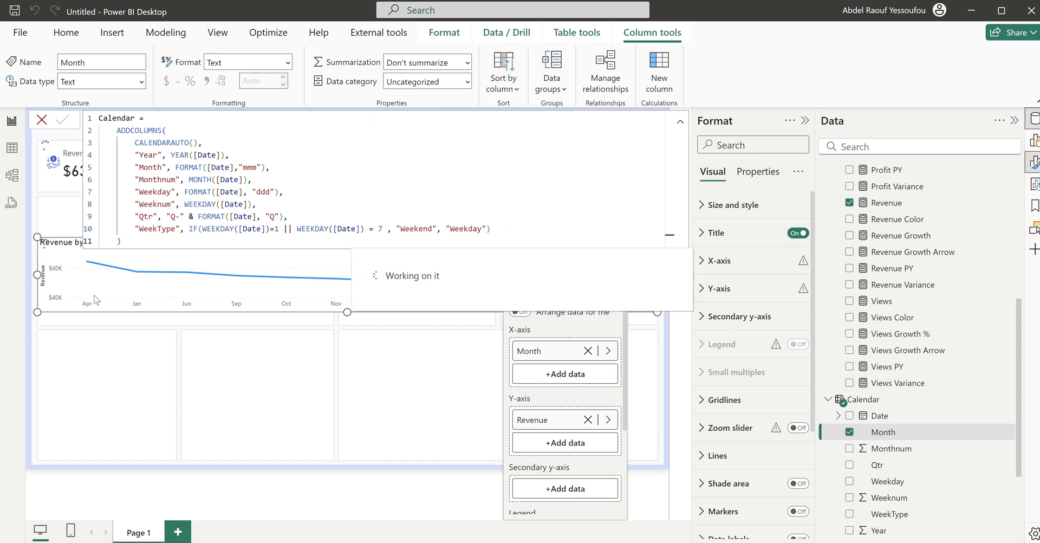
left_click(849, 432)
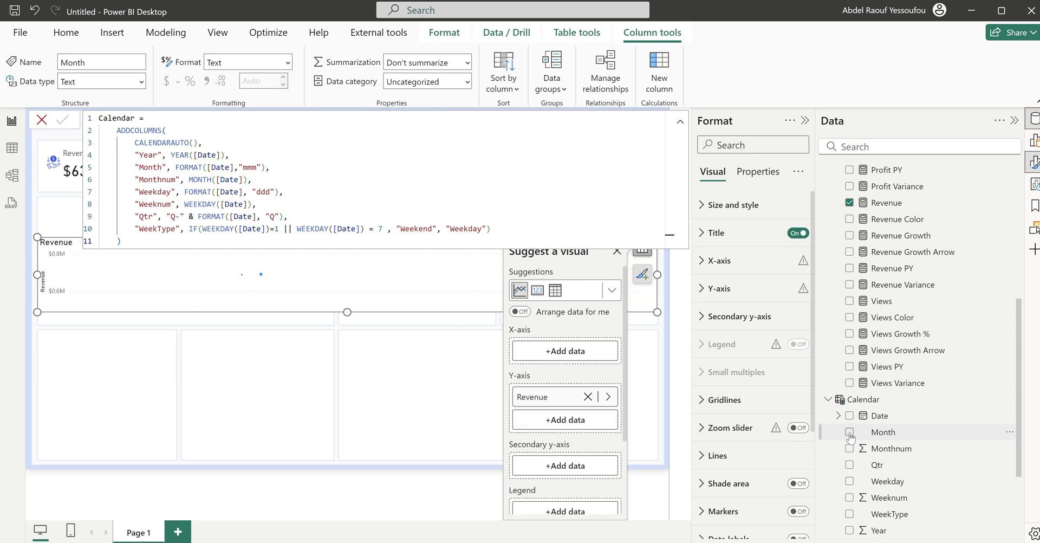
left_click(849, 432)
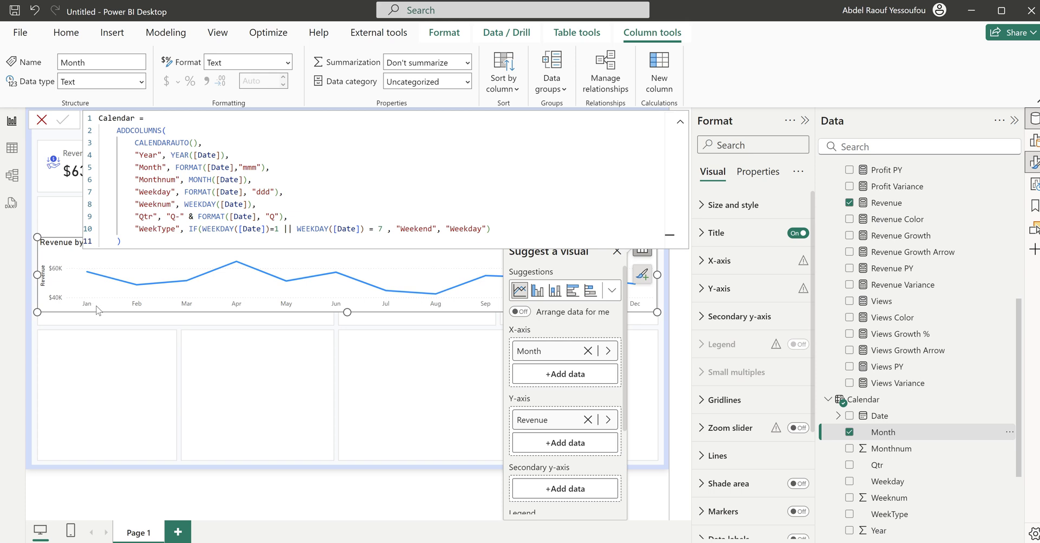
left_click(617, 252)
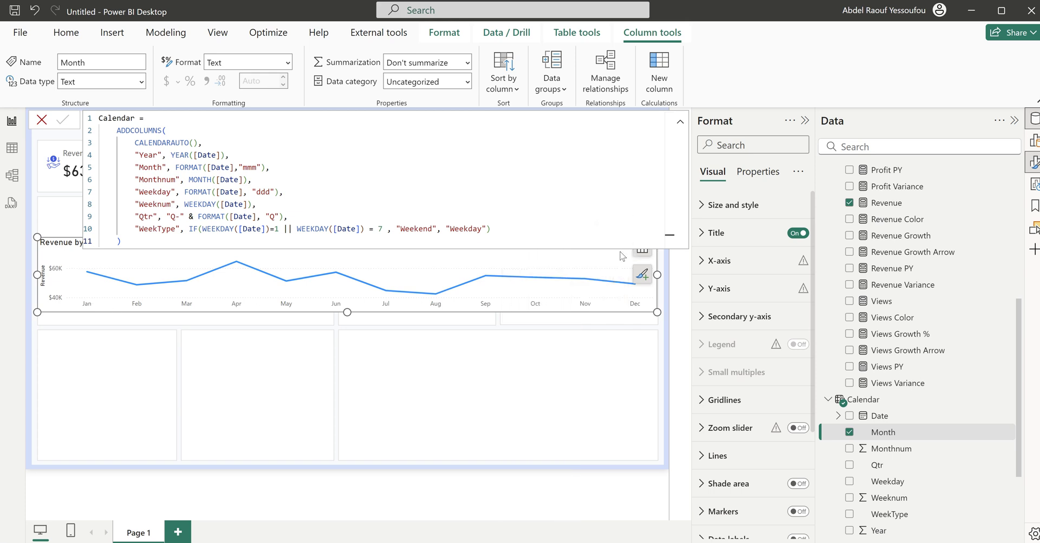
left_click(42, 120)
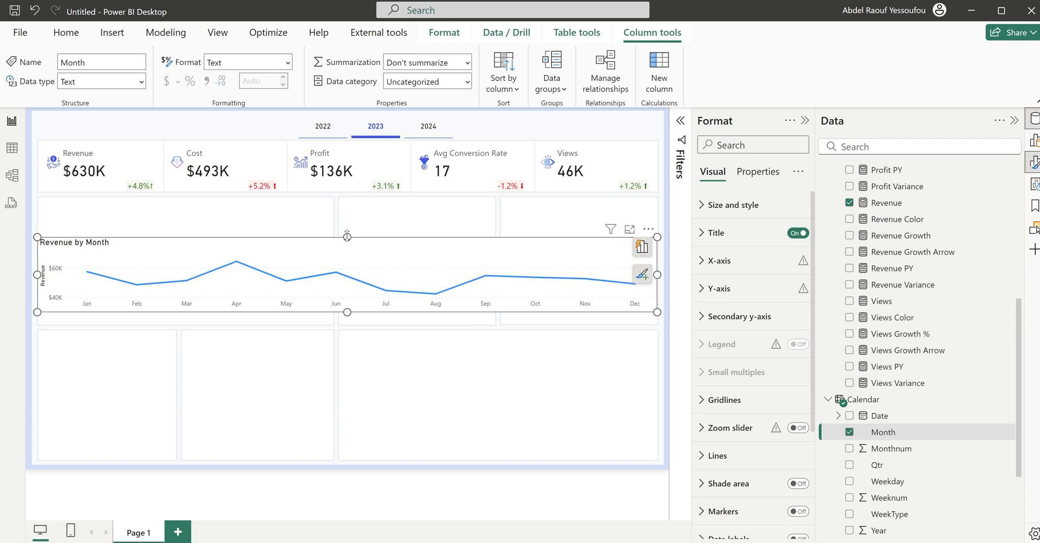
Step: Resize the line chart to fit inside the wide empty panel directly below the Revenue and Cost cards
left_click_drag(347, 236, 347, 201)
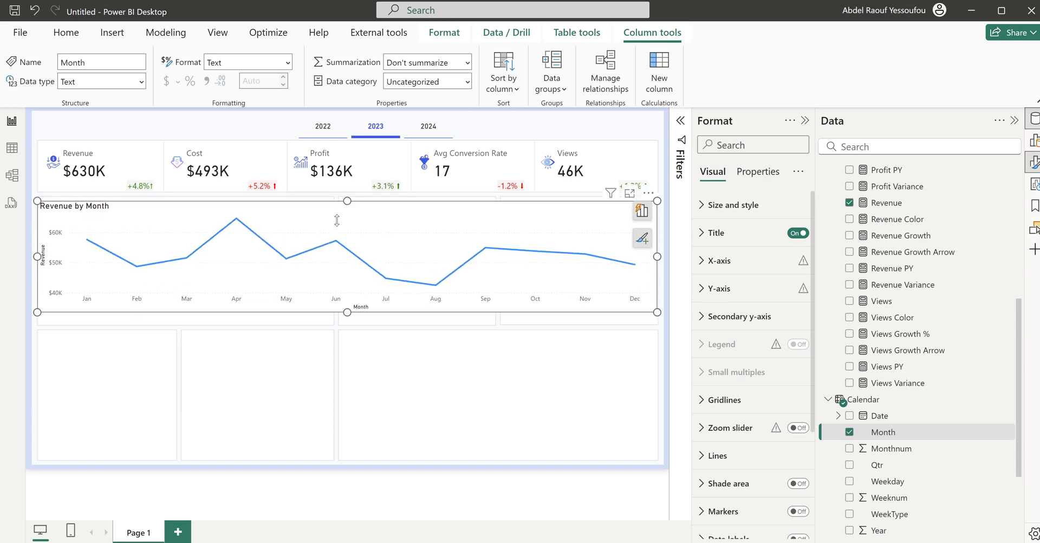
left_click_drag(349, 322, 350, 324)
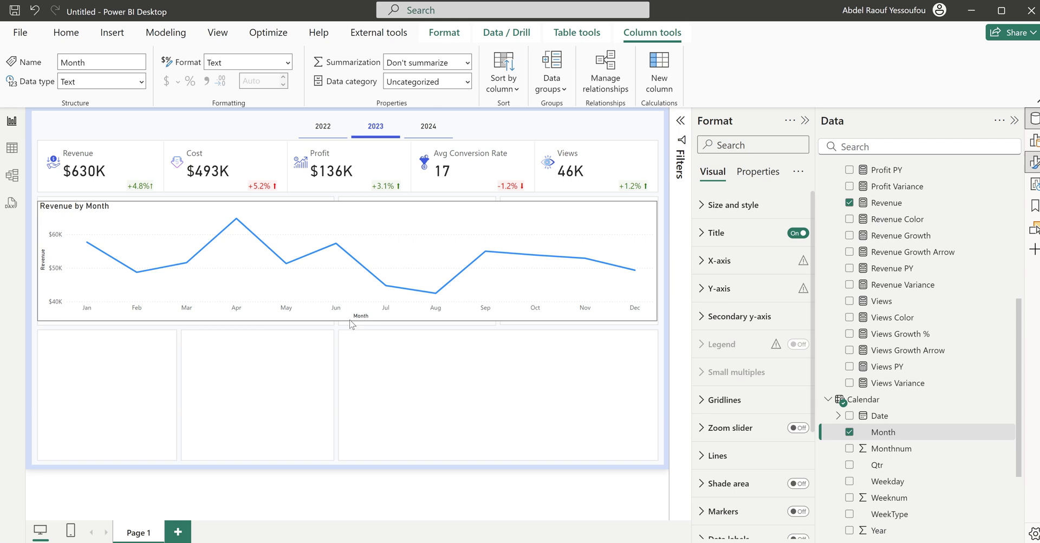
left_click_drag(648, 266, 323, 283)
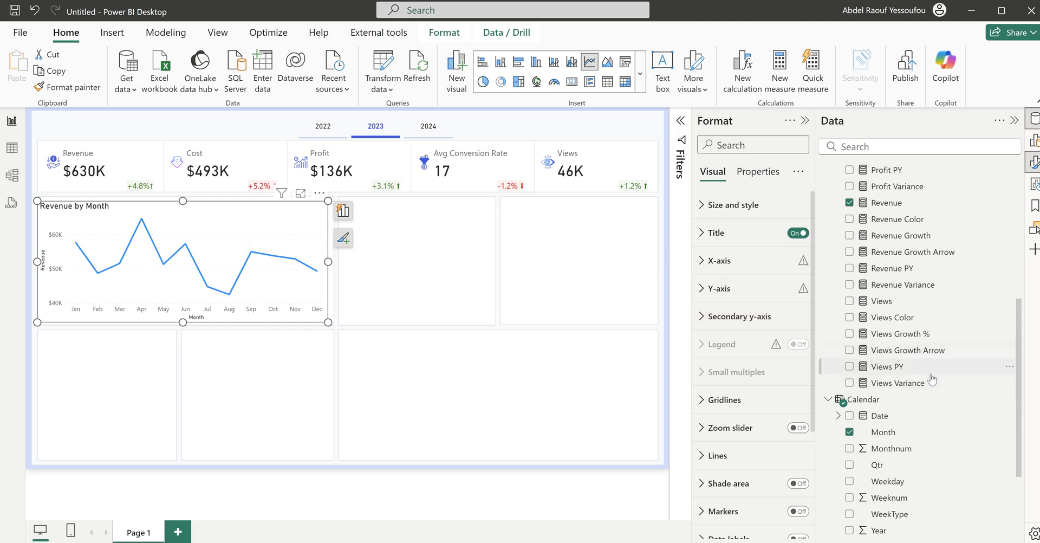
Step: Create a new measure from a copy of the Revenue PY formula
left_click(893, 269)
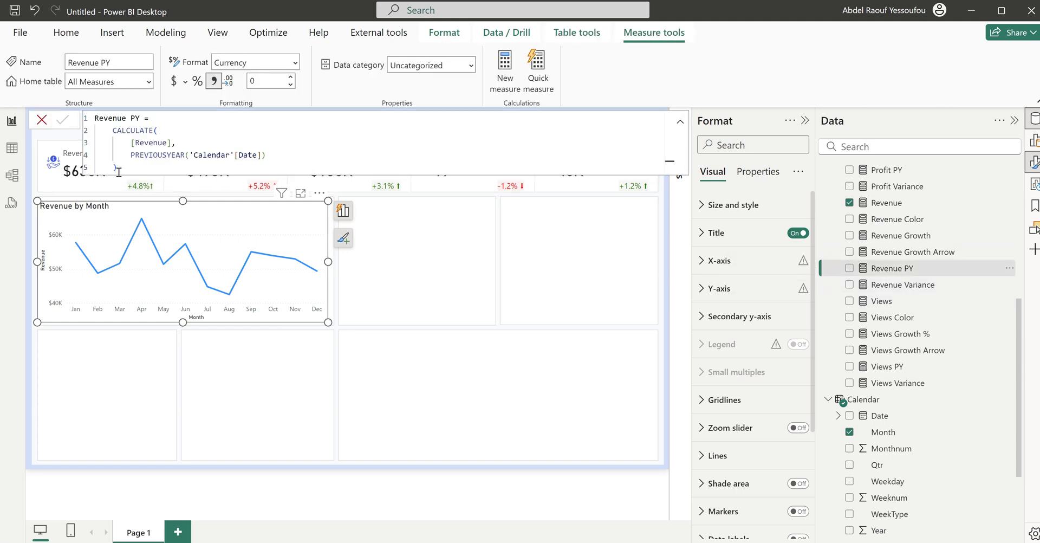
left_click_drag(130, 170, 73, 116)
key("ctrl+c")
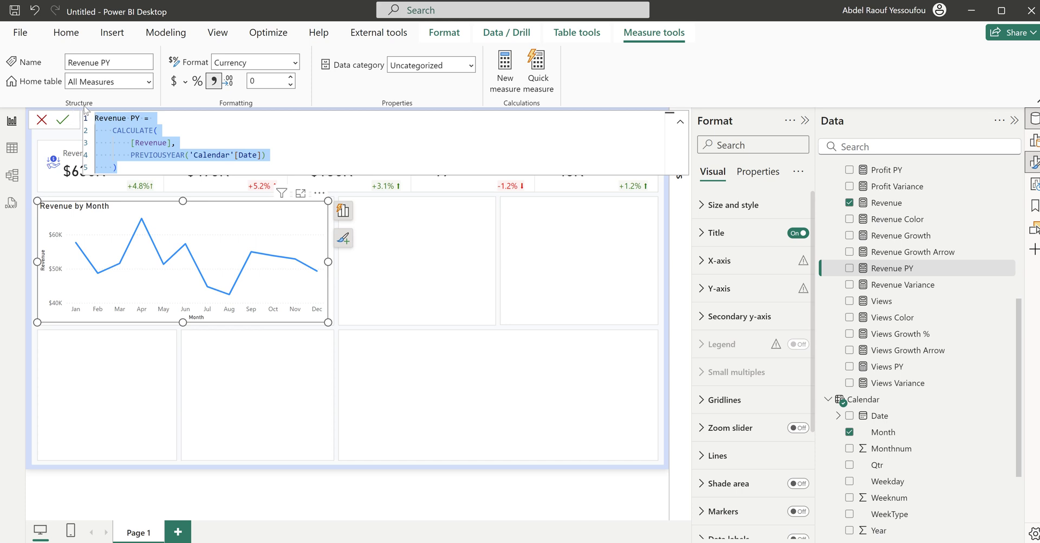
left_click(503, 80)
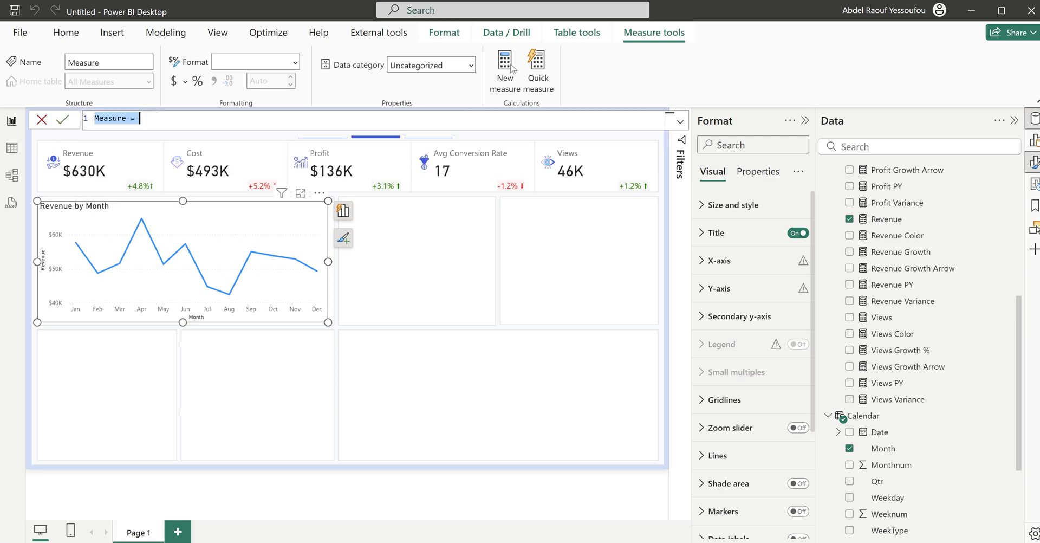
key("ctrl+v")
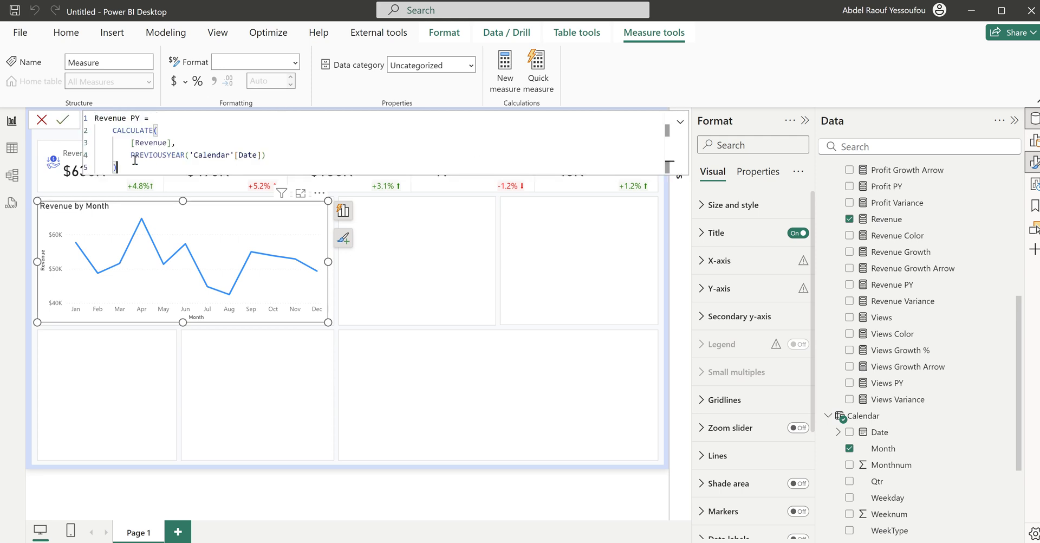
Step: Replace PREVIOUSYEAR with PREVIOUSMONTH in the new measure's formula, name the measure Revenue PM and commit it
double_click(164, 154)
type("previ")
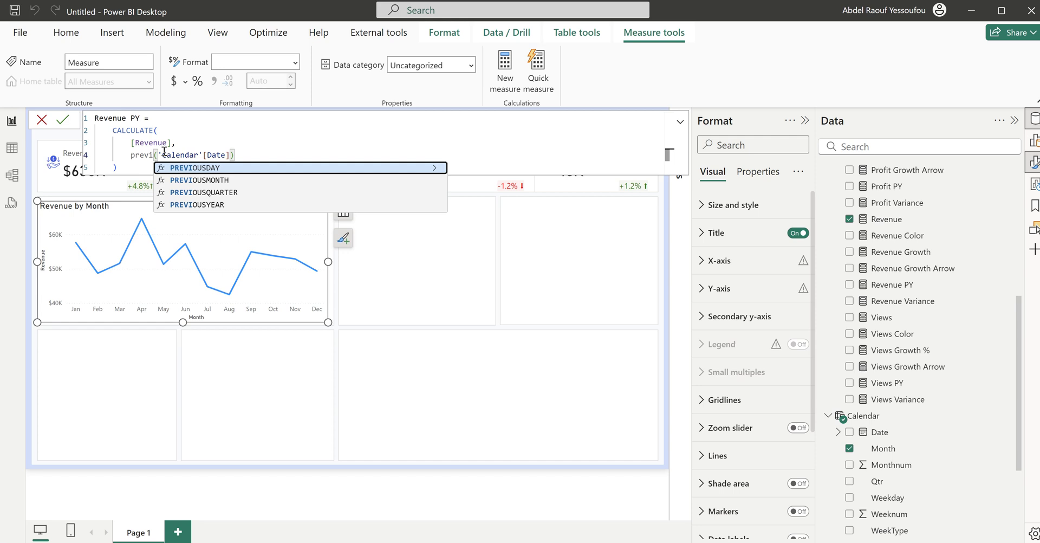
left_click(235, 180)
left_click(278, 125)
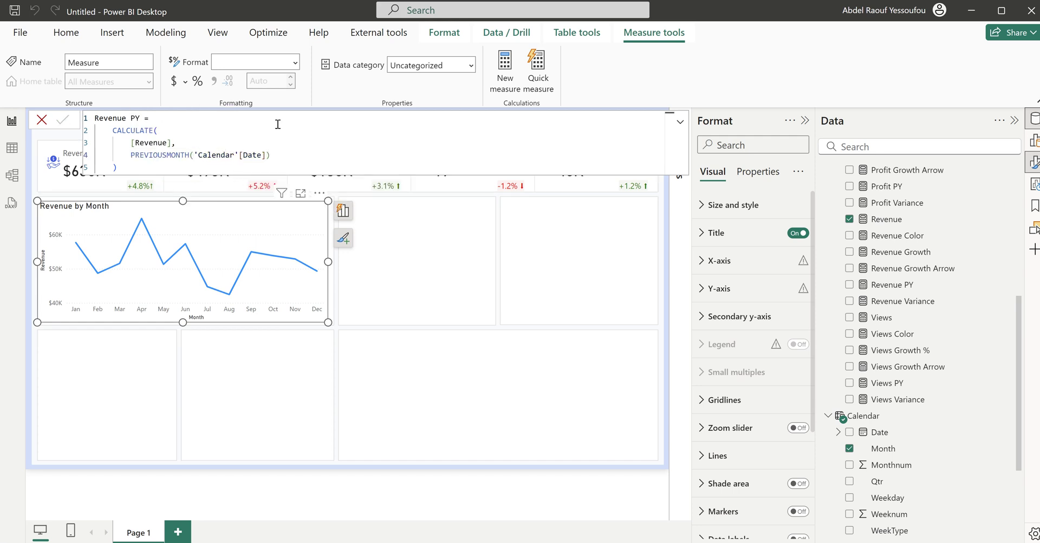
key("Return")
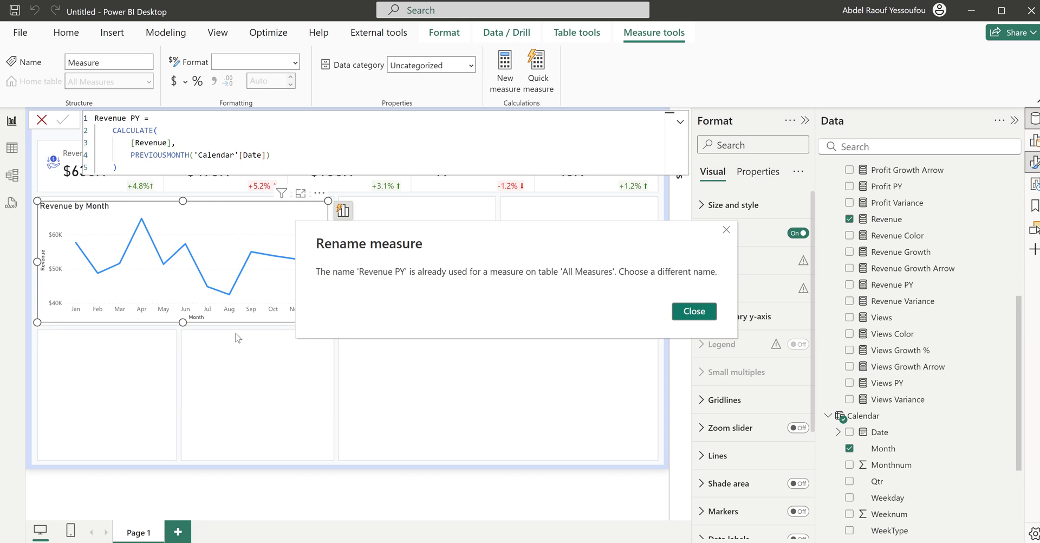
left_click(694, 313)
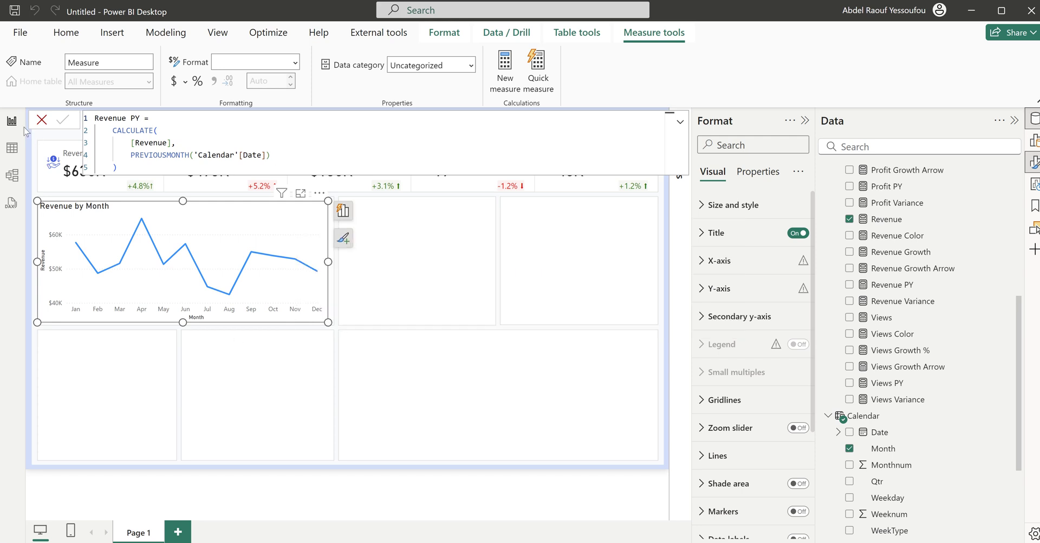
double_click(140, 118)
type("PM")
key("Return")
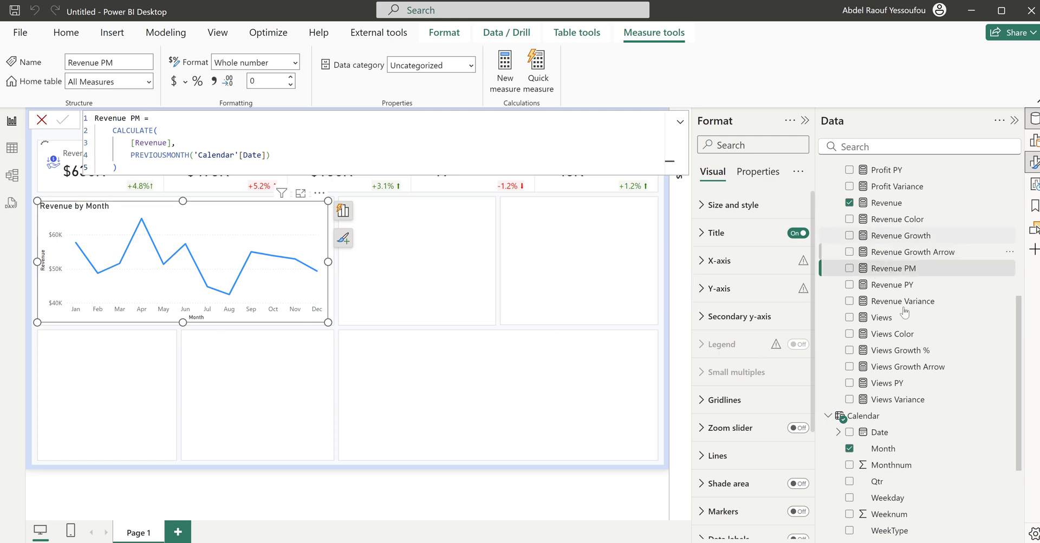
Step: Add Revenue PM to the line chart's Y-axis and set the chart title to "Revenue by Month"
left_click(850, 269)
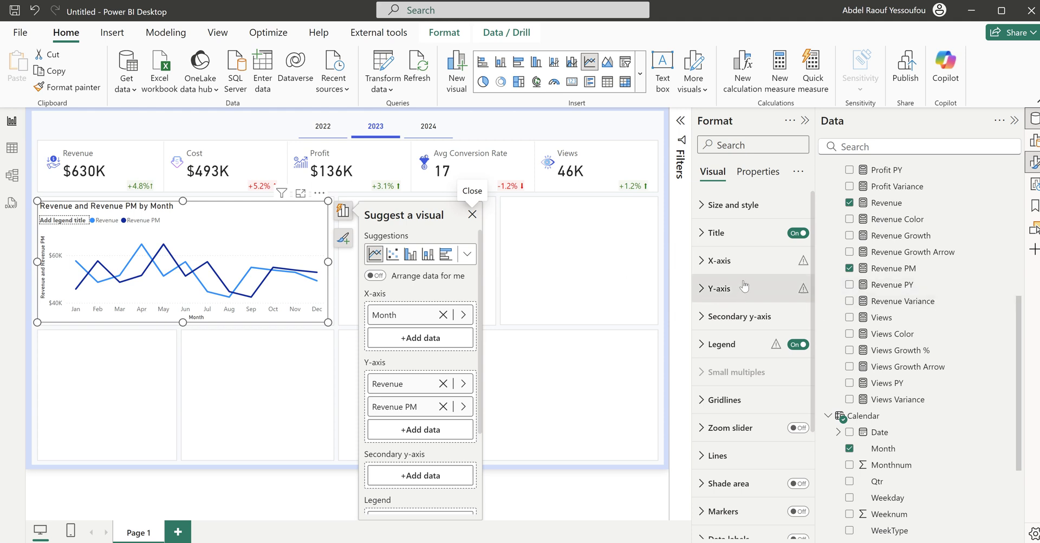
left_click(717, 235)
triple_click(740, 302)
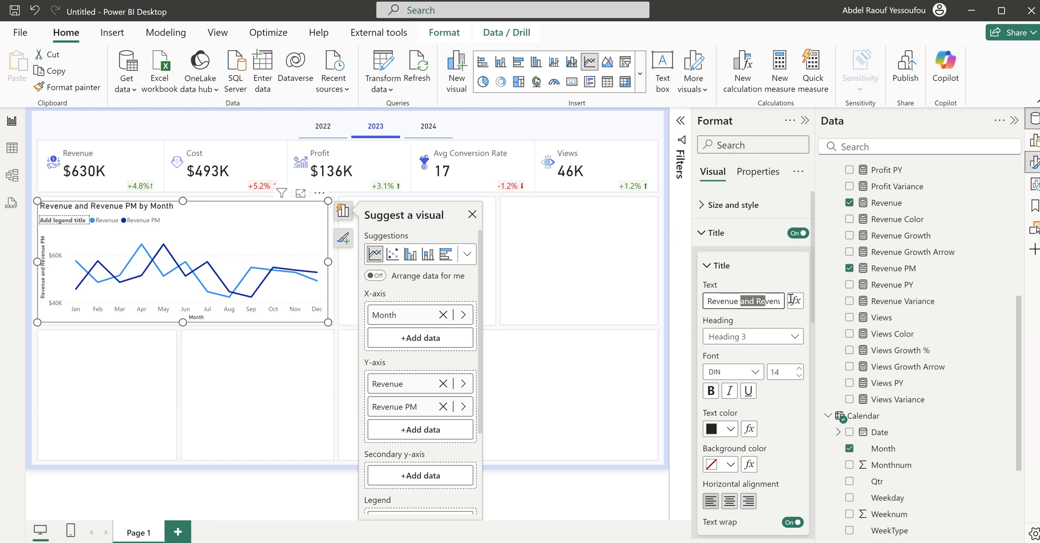
key("shift+Left")
key("shift+Left")
key("shift+Left")
key("shift+Left")
key("shift+Left")
key("shift+Left")
key("shift+Left")
key("shift+Left")
key("shift+Left")
type("Revenue")
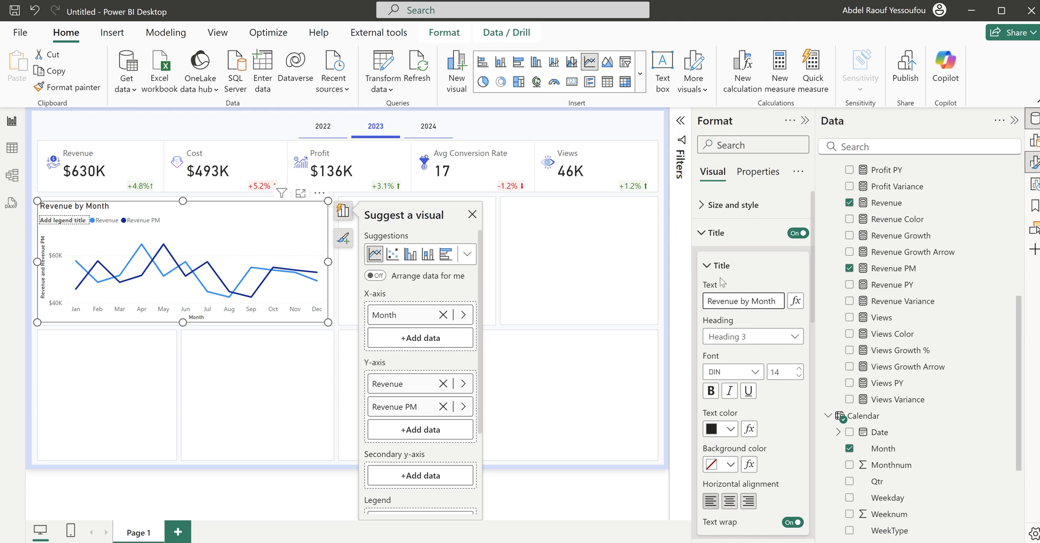
left_click(716, 233)
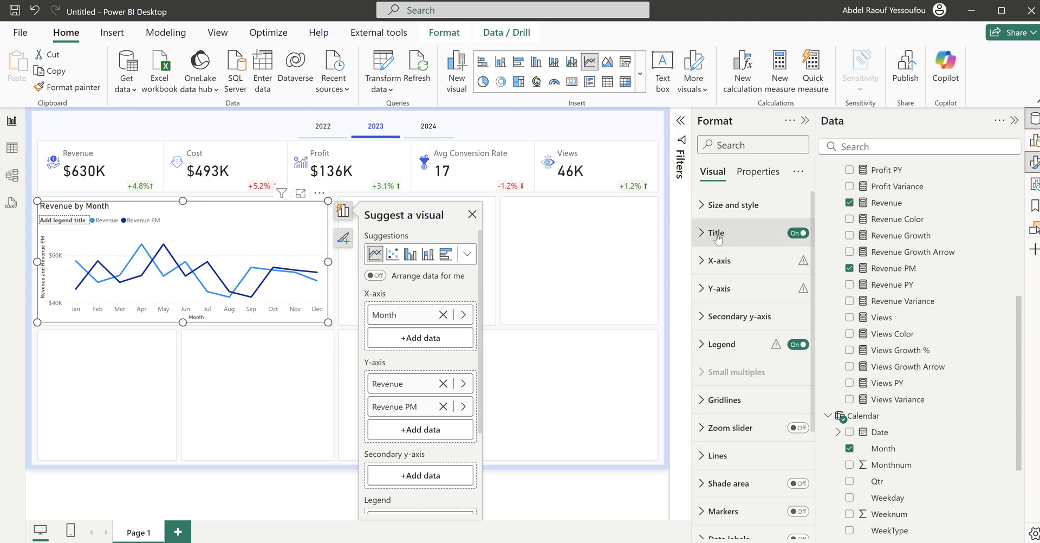
Step: Turn off the X-axis title of the Revenue by Month line chart
left_click(721, 264)
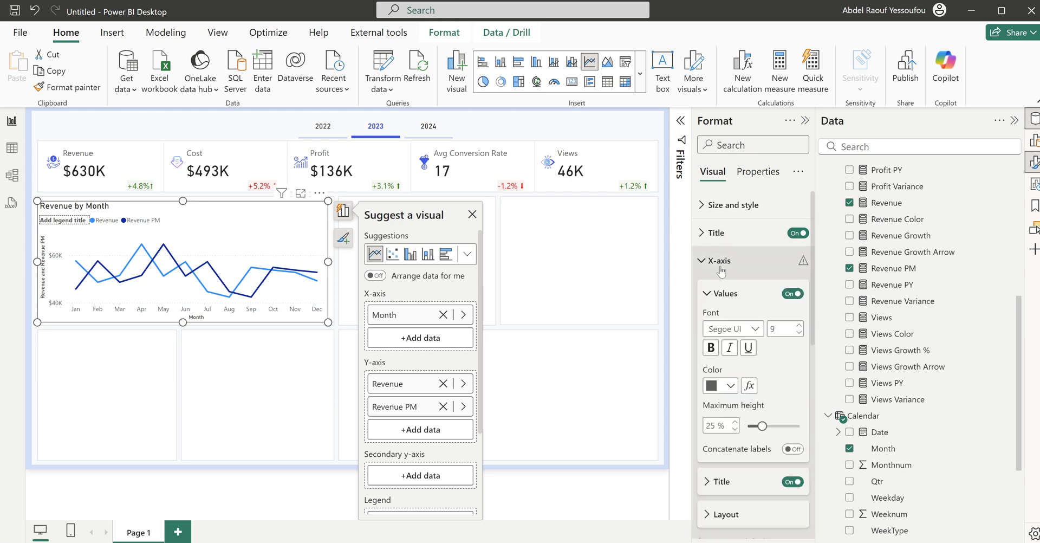
left_click(793, 481)
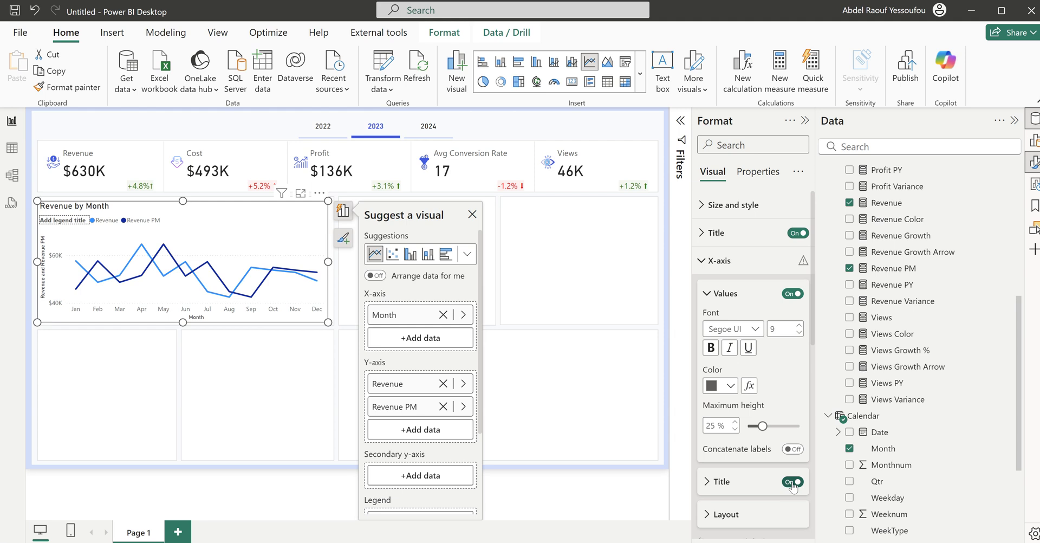
left_click(728, 263)
Step: Turn off the Y-axis title of the Revenue by Month line chart
left_click(722, 288)
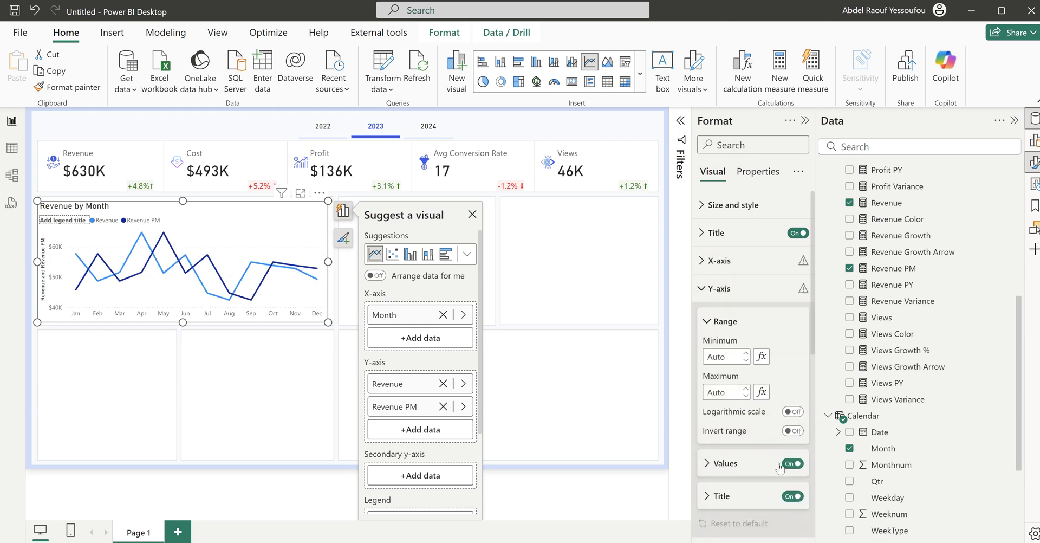
left_click(785, 498)
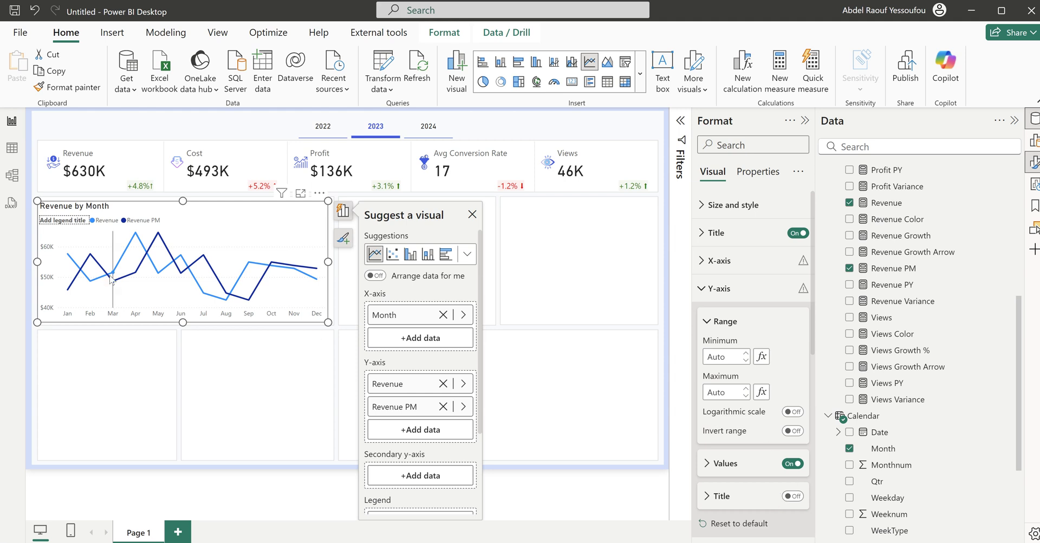
left_click(720, 289)
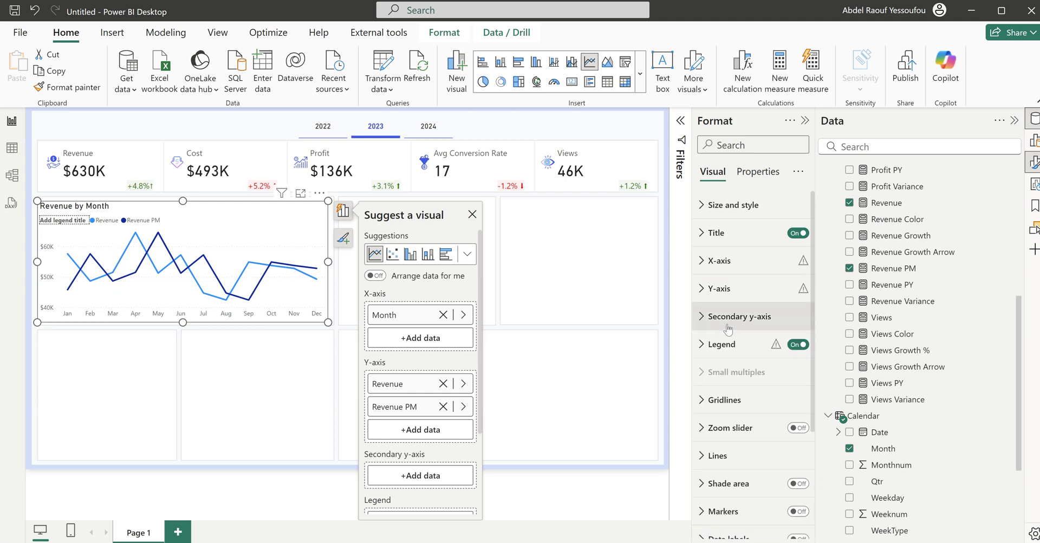
Step: Turn off the line chart's legend title and set the legend position to Bottom center
left_click(729, 401)
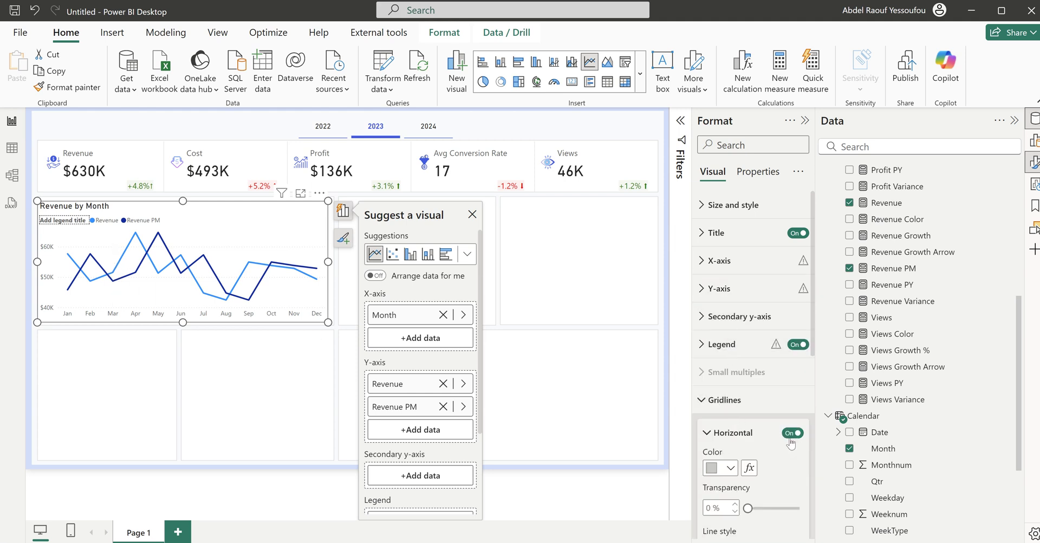
left_click(727, 401)
left_click(722, 345)
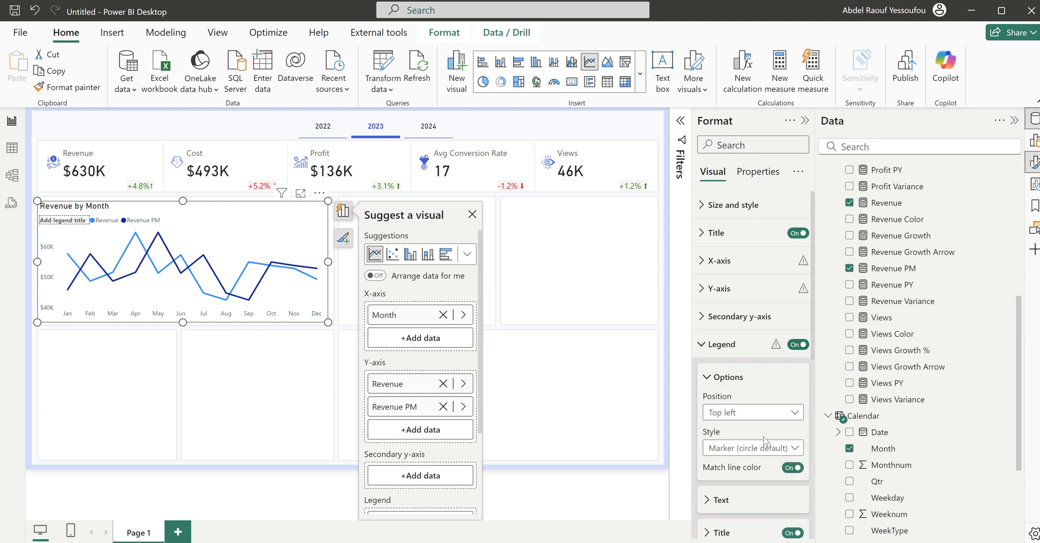
left_click(793, 532)
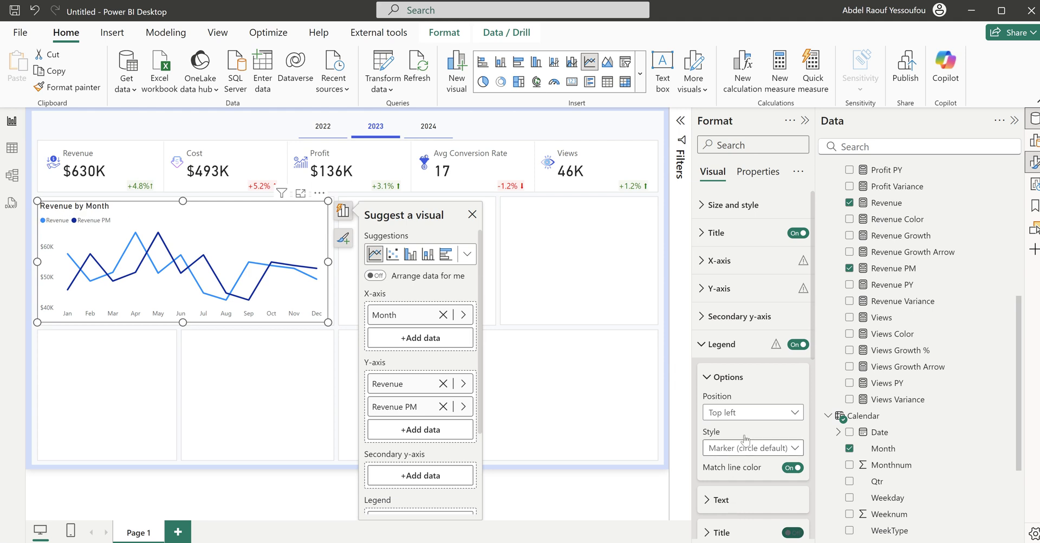
left_click(744, 417)
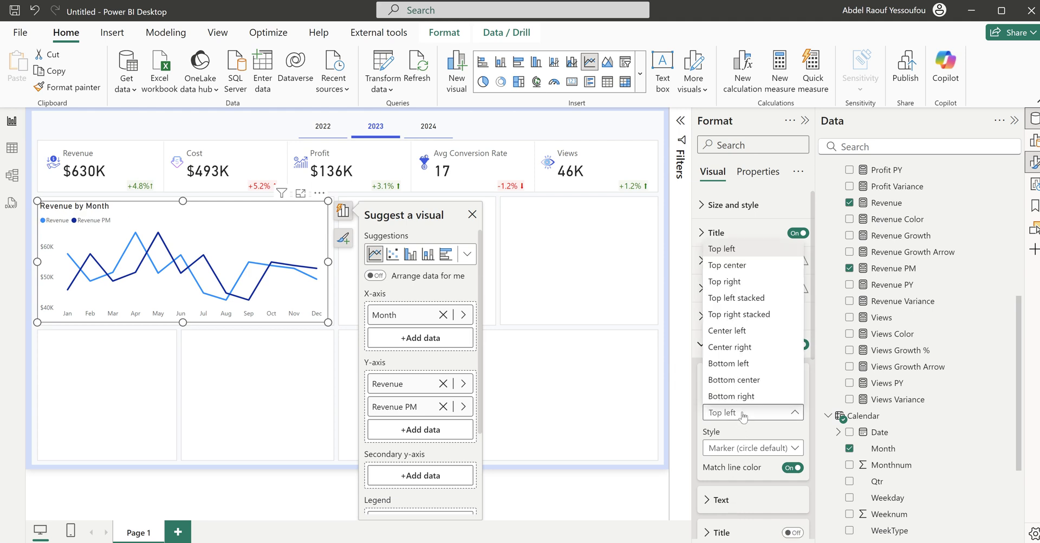
left_click(747, 384)
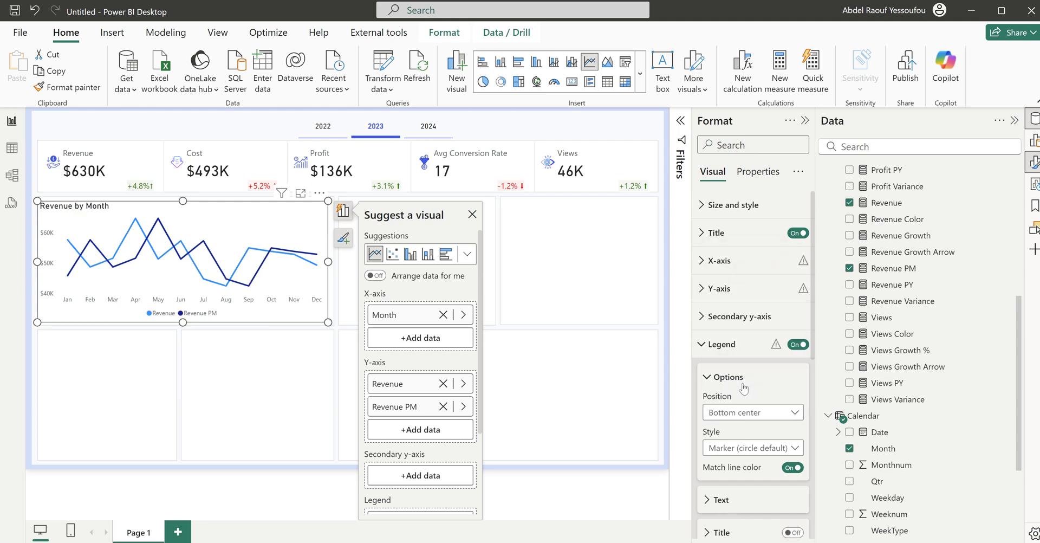
left_click(721, 344)
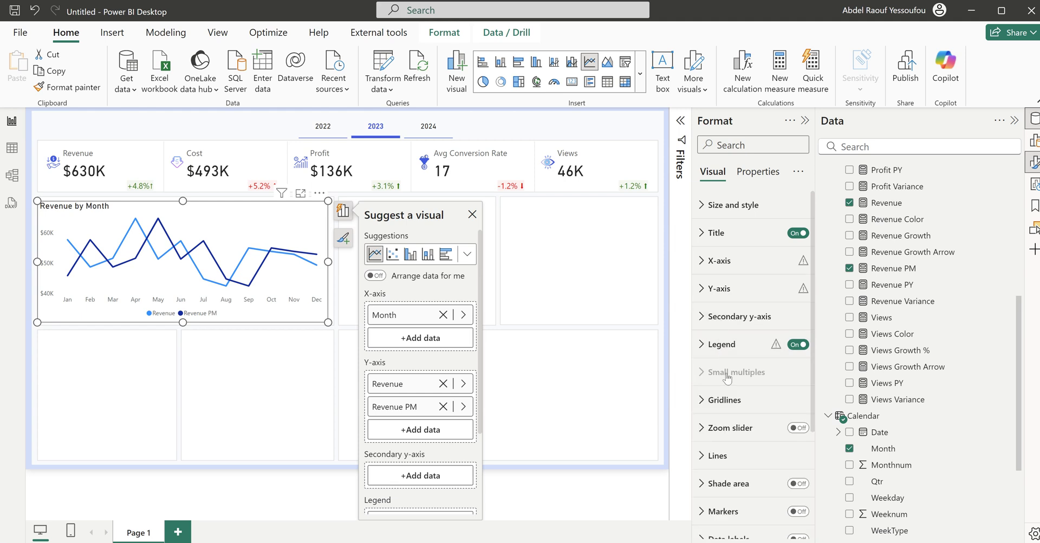
Step: Set the interpolation type for all series in the line chart to Smooth, trying Step for comparison
left_click(729, 456)
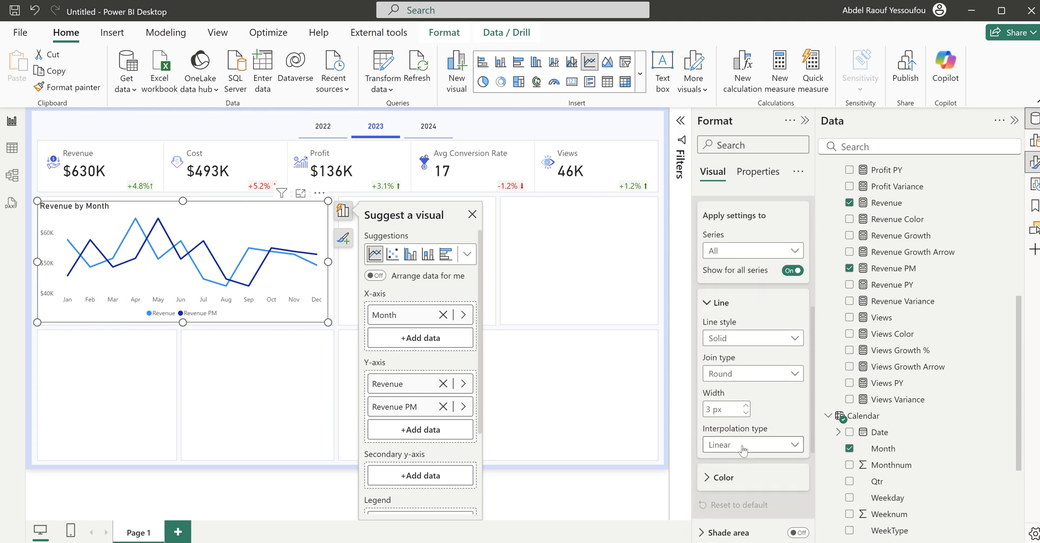
left_click(740, 447)
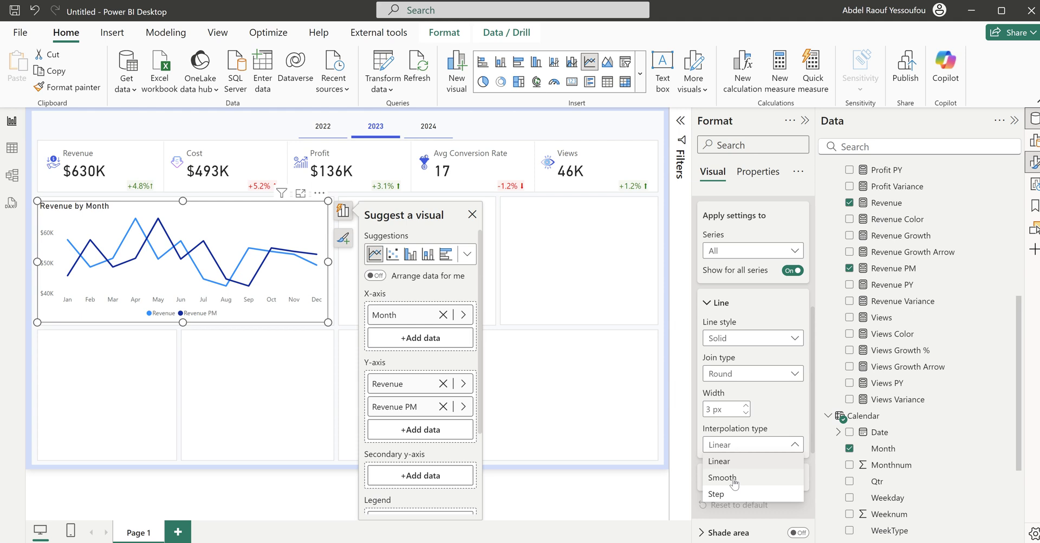
left_click(734, 479)
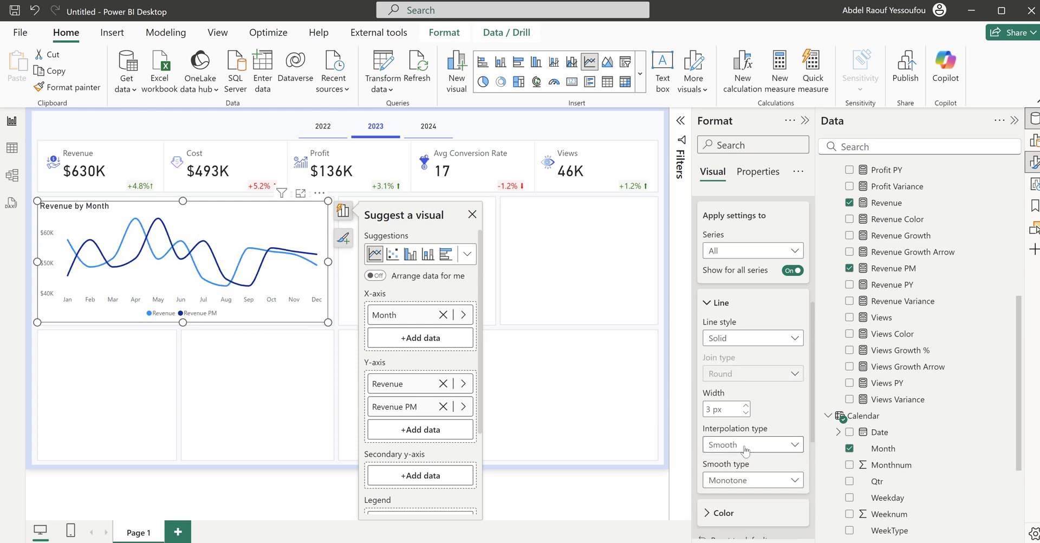
left_click(748, 447)
left_click(731, 499)
left_click(732, 447)
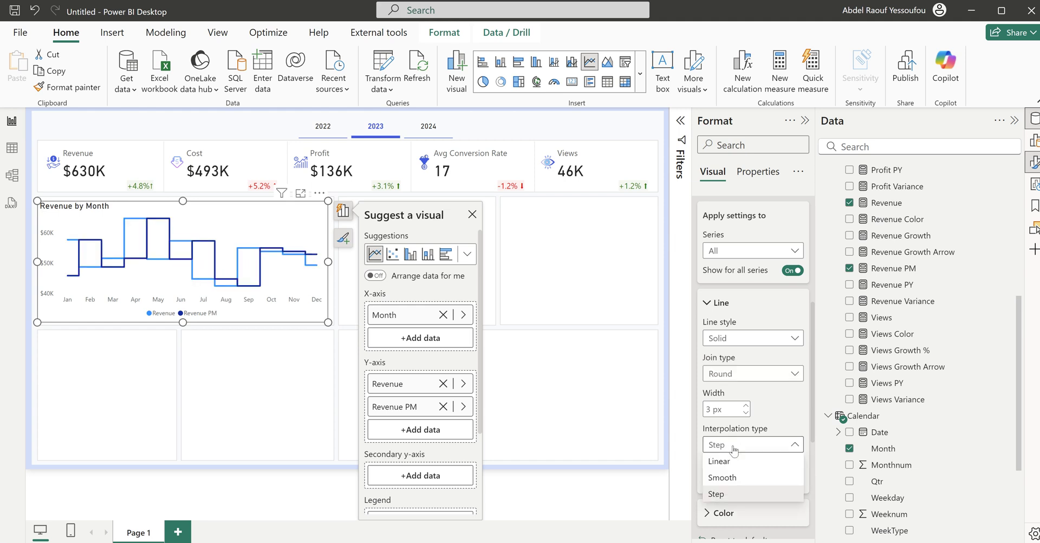
left_click(733, 481)
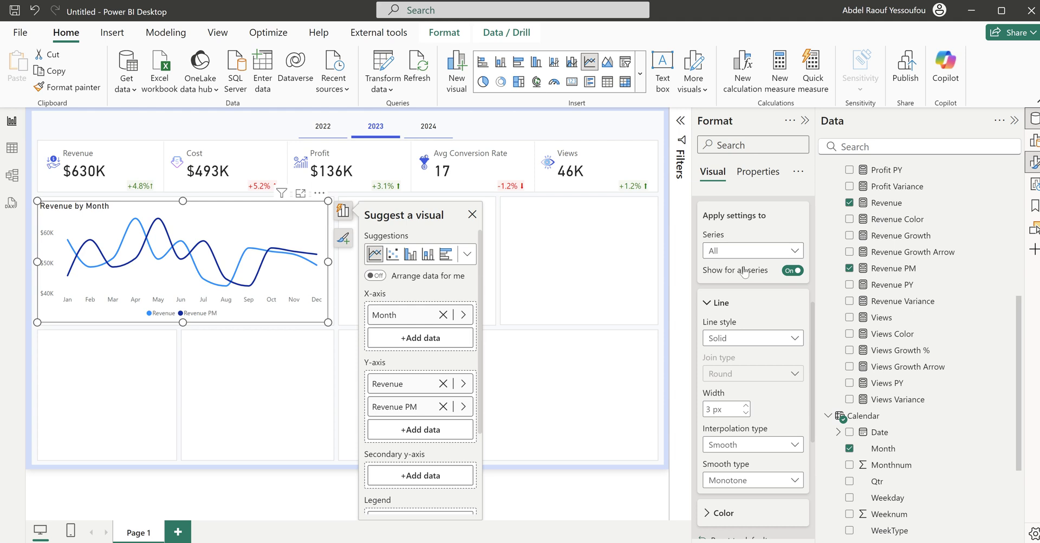
Step: Set the line color of the Revenue series to #3F53E0
scroll(767, 350, "up", 1)
scroll(763, 350, "up", 1)
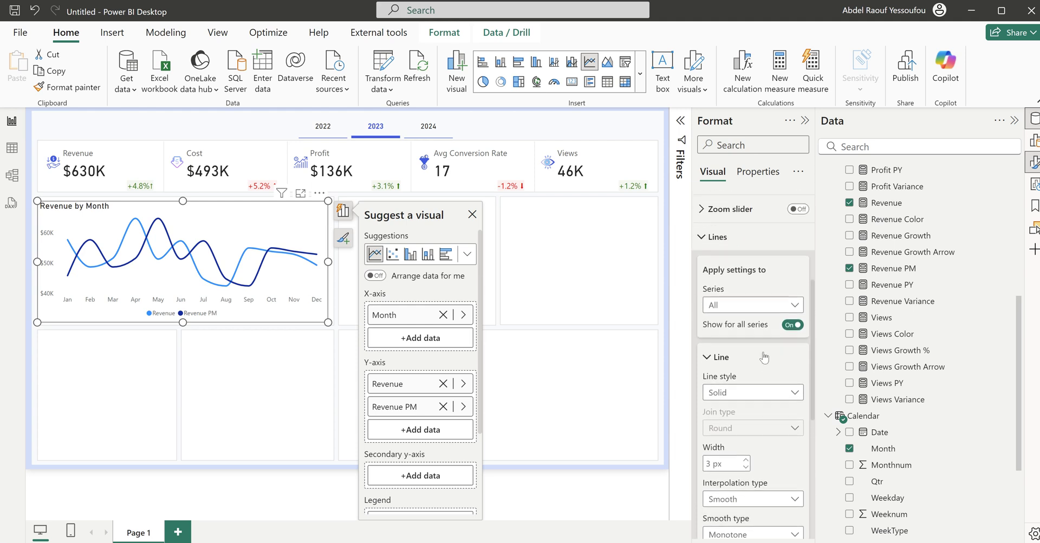
scroll(748, 325, "down", 2)
left_click(738, 252)
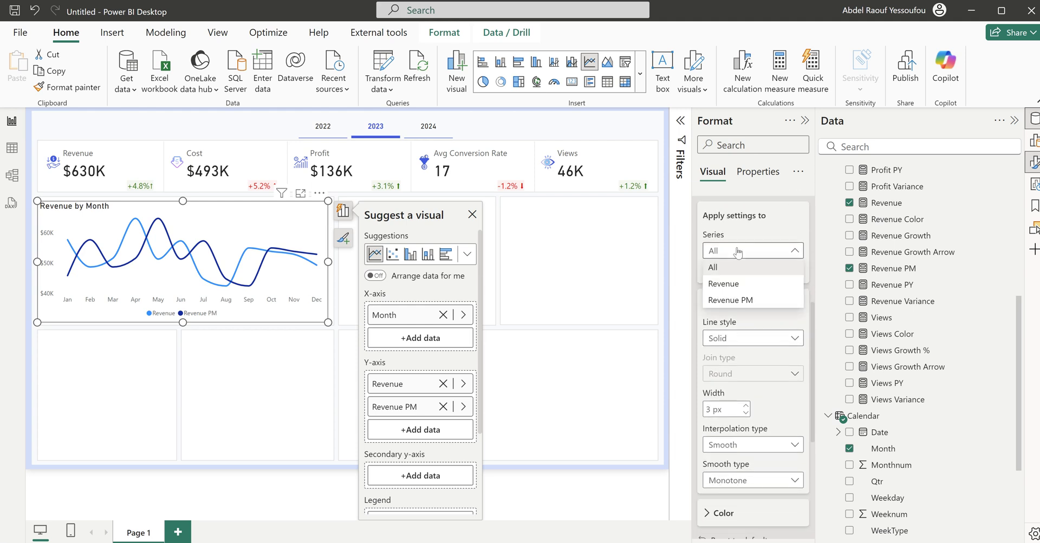
left_click(737, 287)
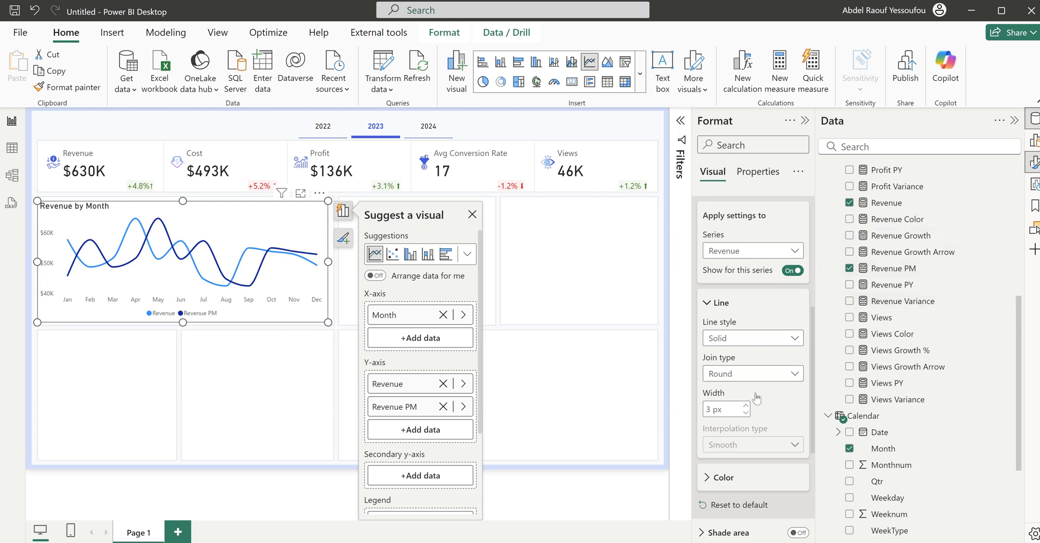
left_click(740, 477)
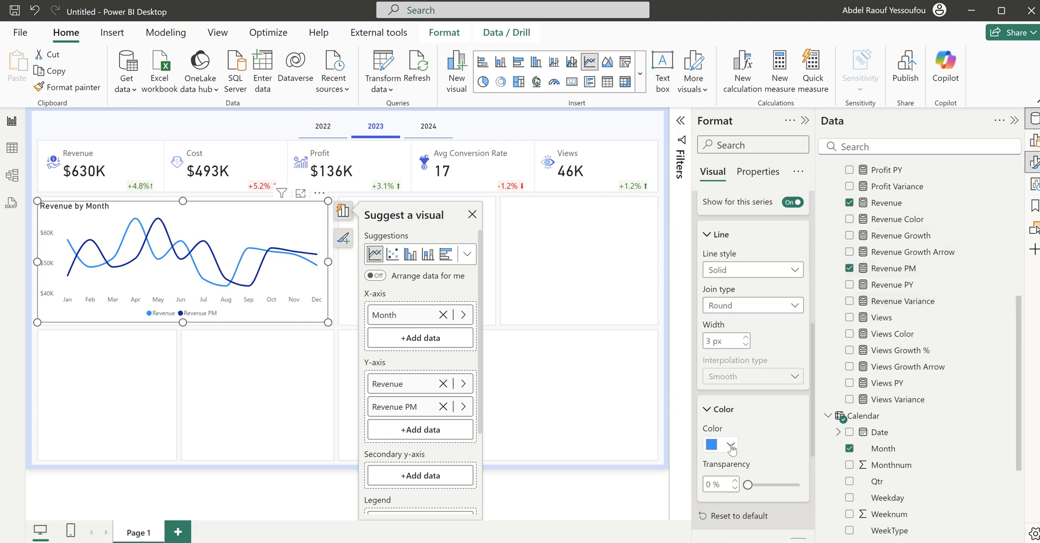
left_click(731, 446)
left_click(756, 415)
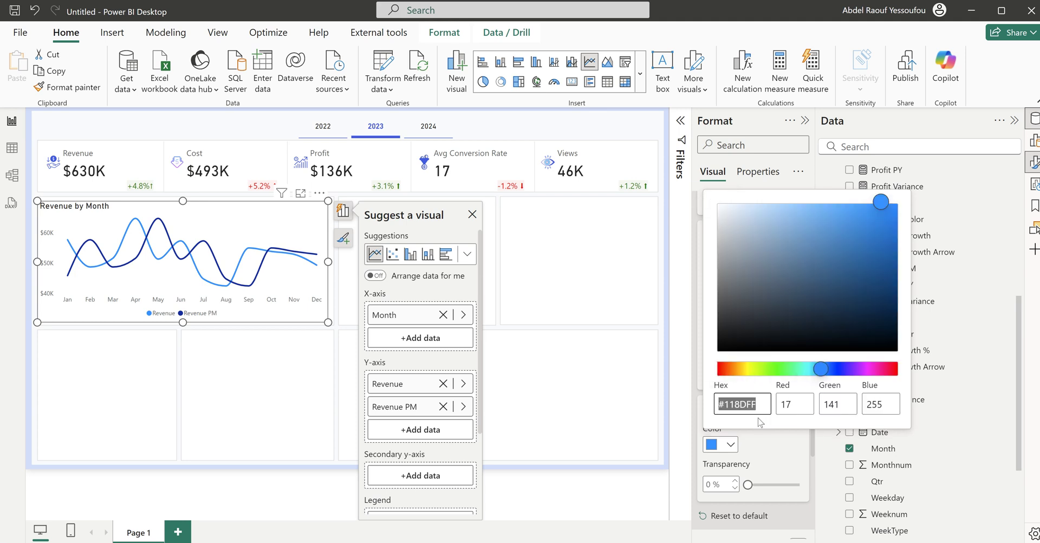
type("#3F53E0")
left_click(778, 449)
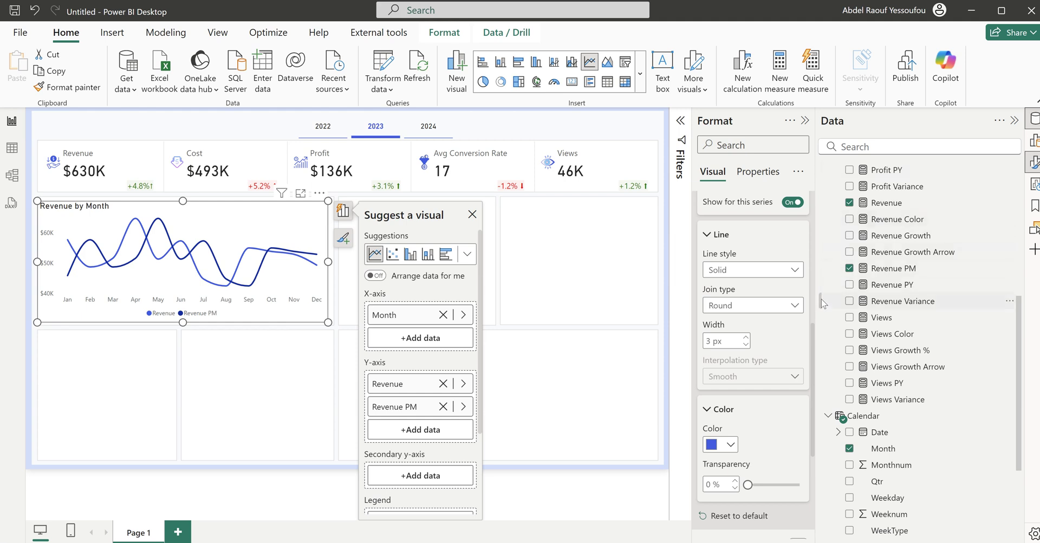
Step: Select the Revenue PM series in the line settings and set its line width to 1 px
scroll(740, 353, "up", 3)
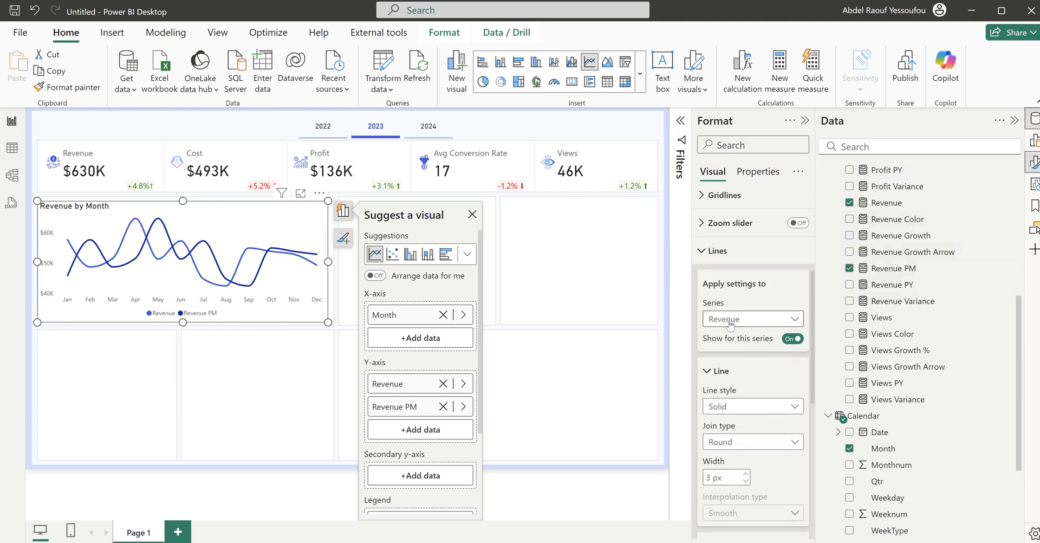
left_click(729, 319)
left_click(738, 369)
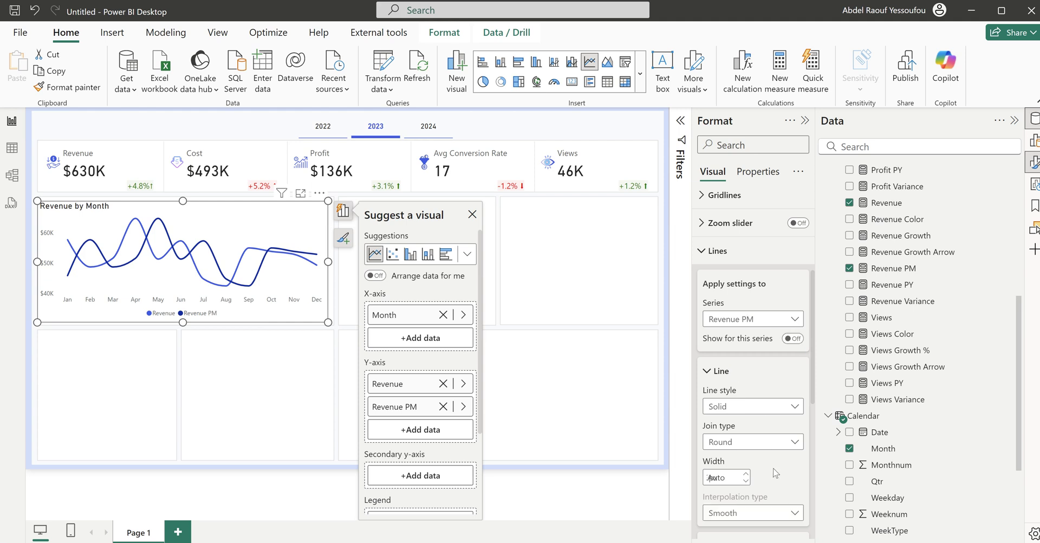
scroll(773, 469, "down", 1)
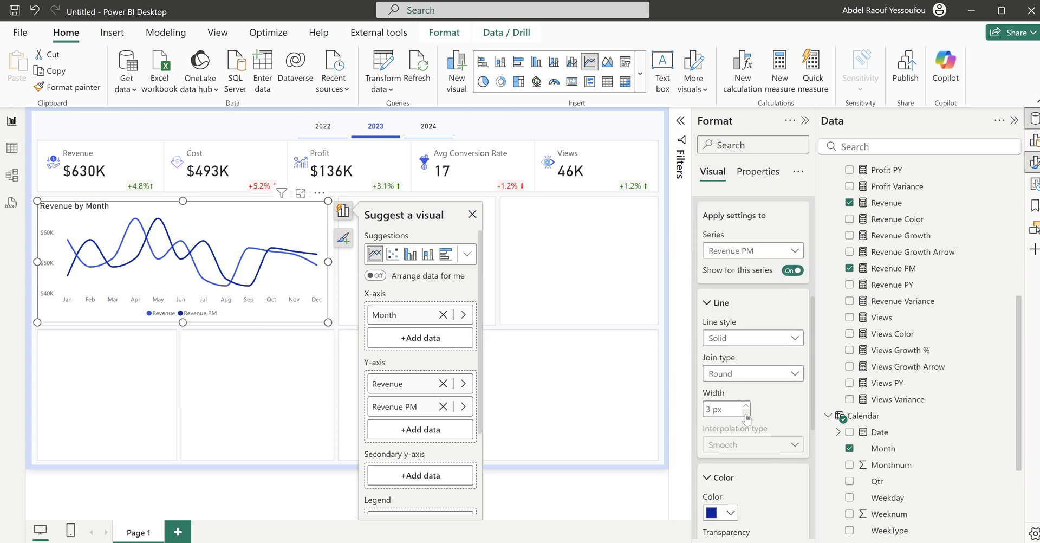
scroll(747, 417, "down", 5)
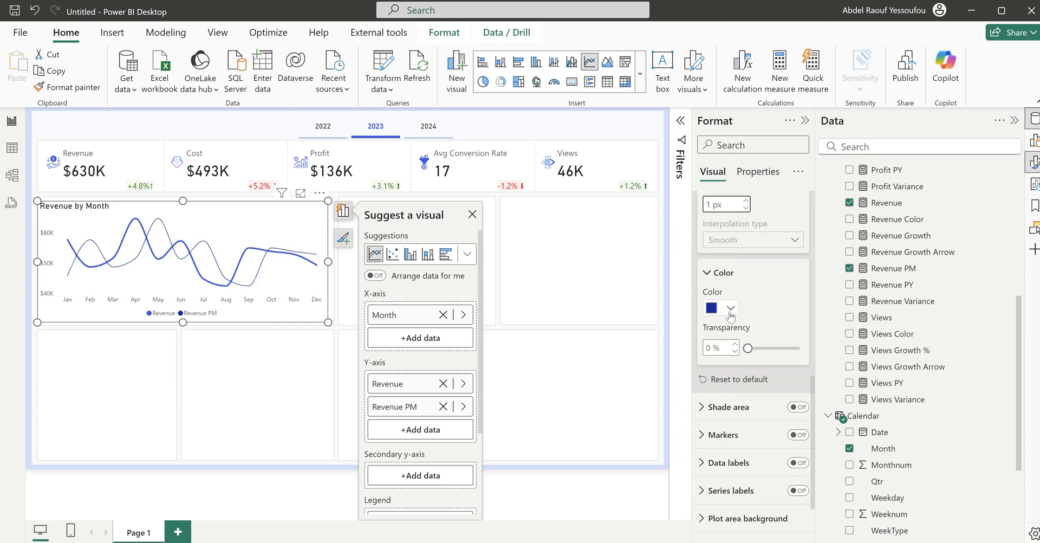
Step: Set the line color of the Revenue PM series to #EB862A
left_click(731, 309)
left_click(749, 277)
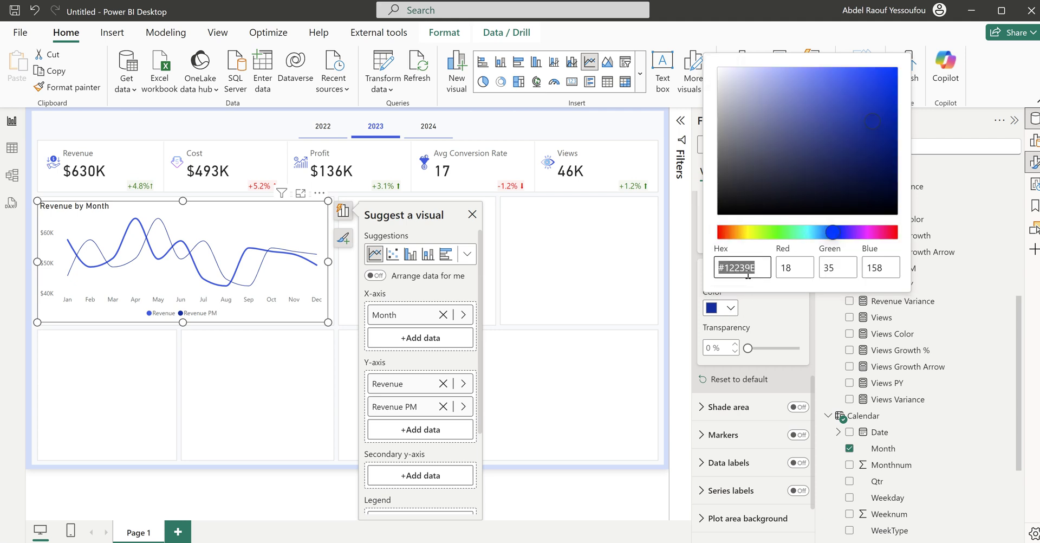
type("#EB862A")
left_click(763, 316)
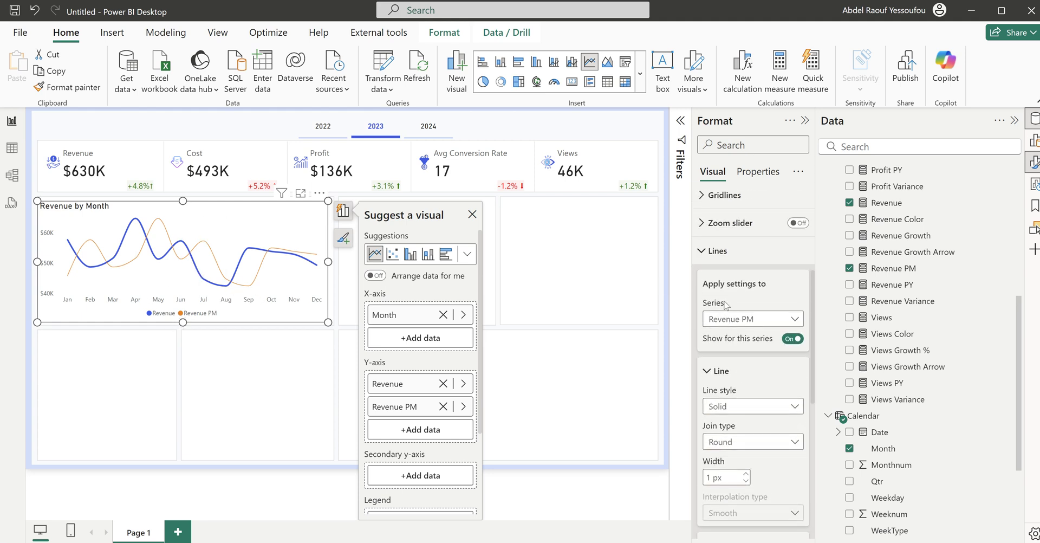
left_click(717, 250)
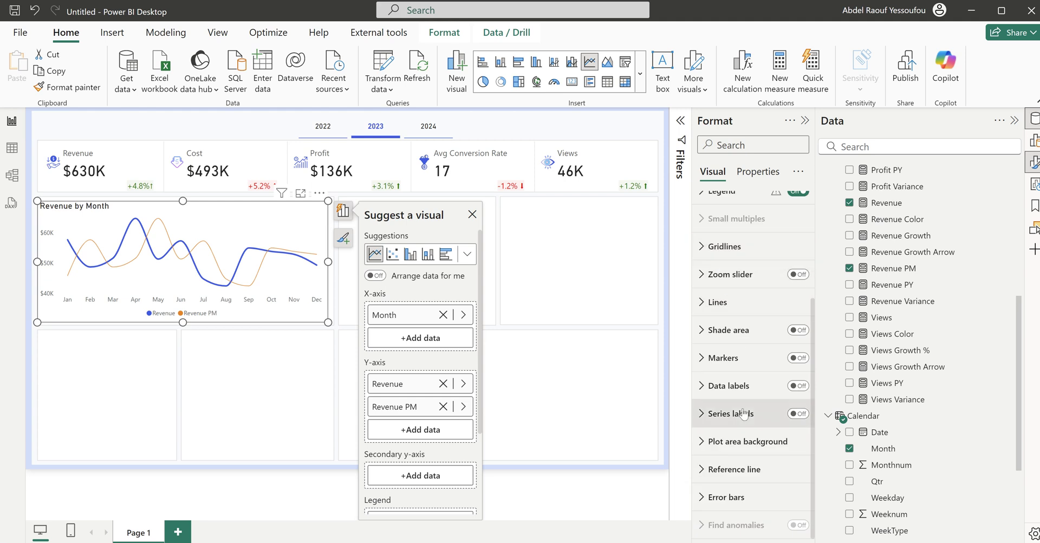
left_click(723, 497)
scroll(726, 501, "down", 3)
scroll(726, 502, "up", 3)
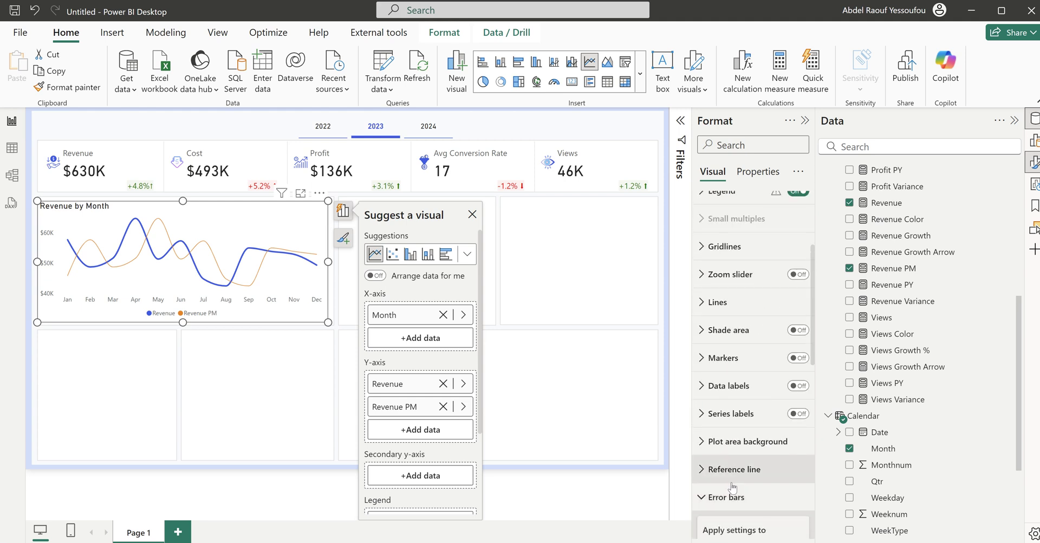
left_click(726, 497)
Step: Add a reference line of type Average line to the Revenue by Month chart
left_click(735, 469)
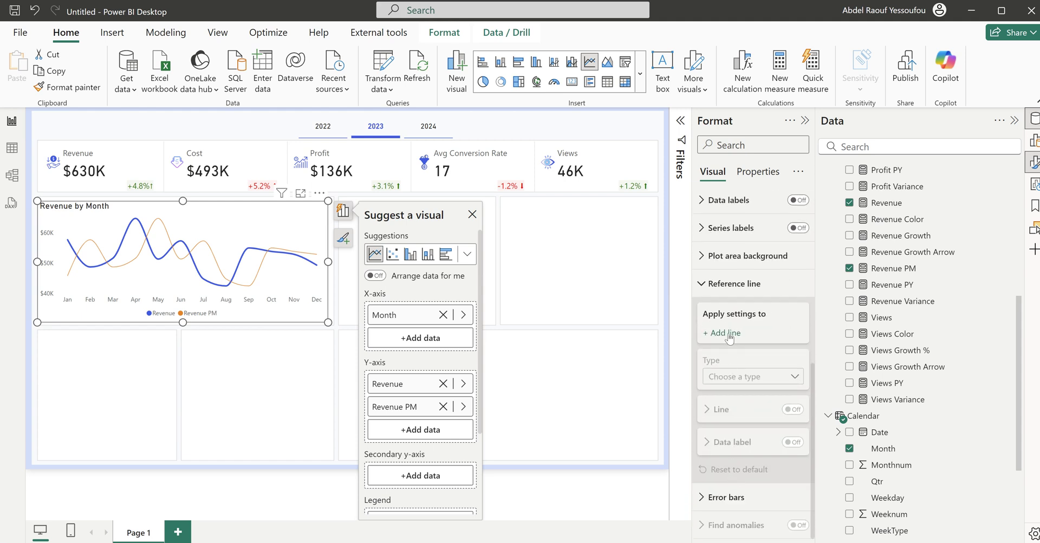
left_click(729, 334)
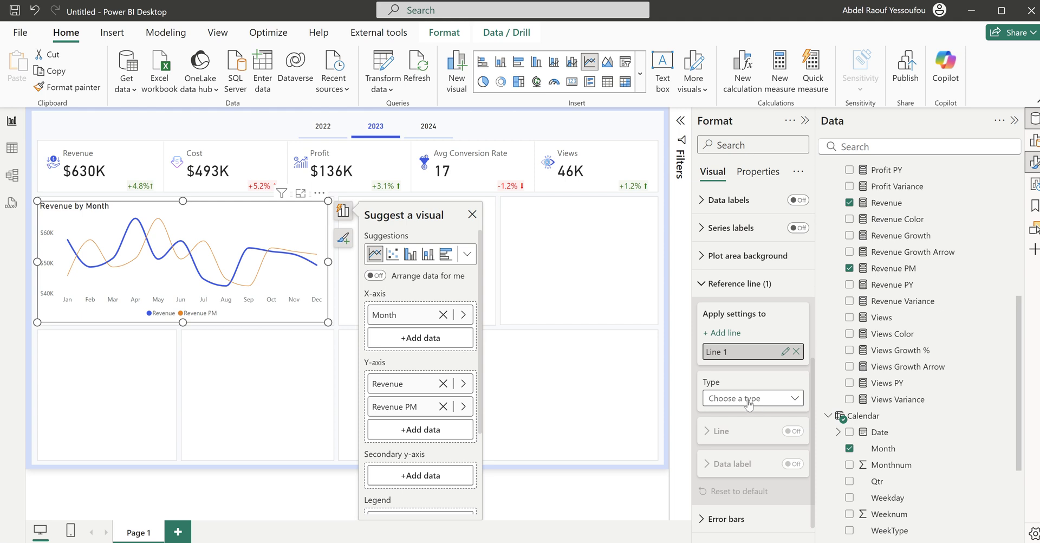
left_click(748, 403)
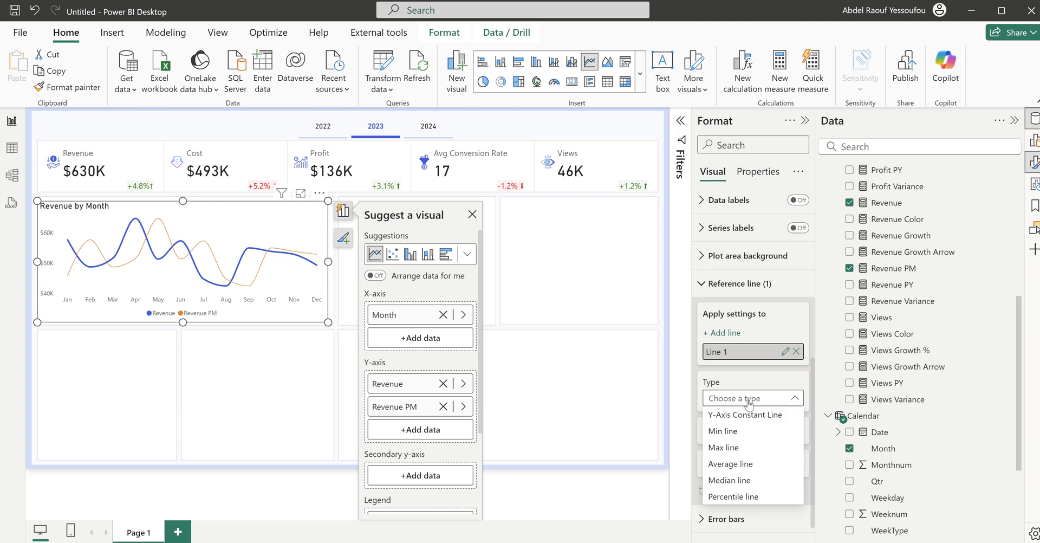
left_click(738, 467)
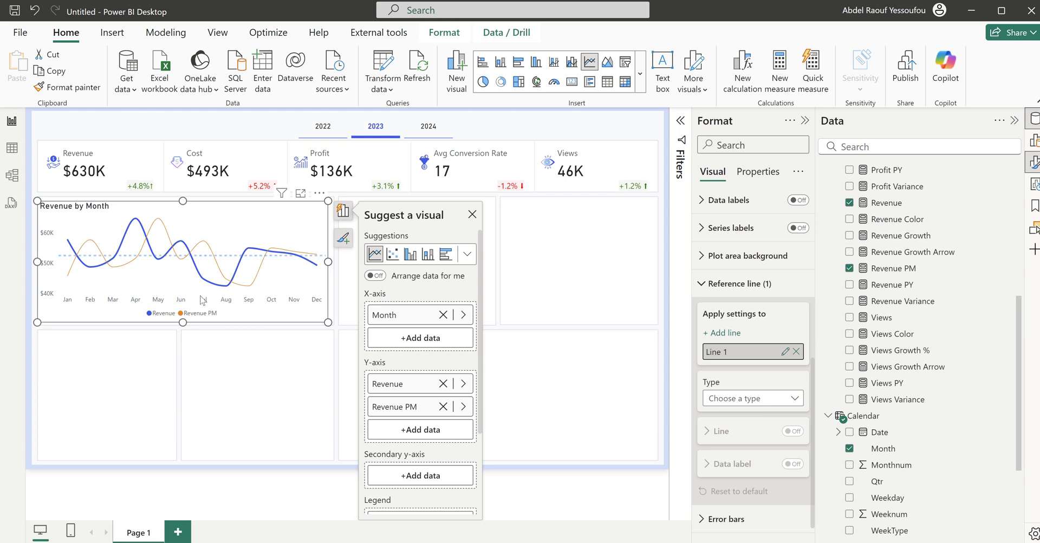
Step: Turn on the average line's data label and set its display units to Thousands
scroll(770, 445, "down", 2)
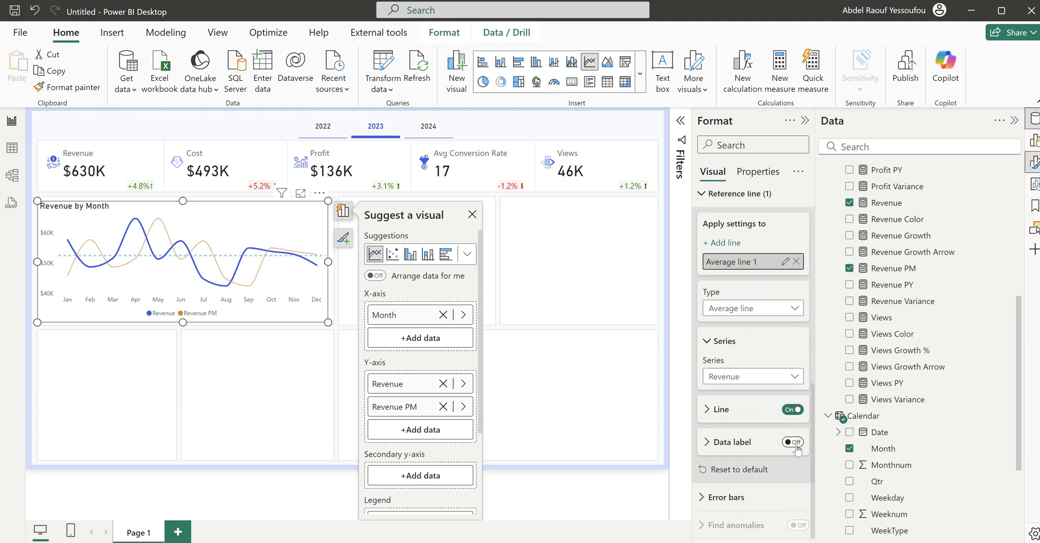
left_click(794, 442)
left_click(733, 441)
scroll(730, 436, "down", 3)
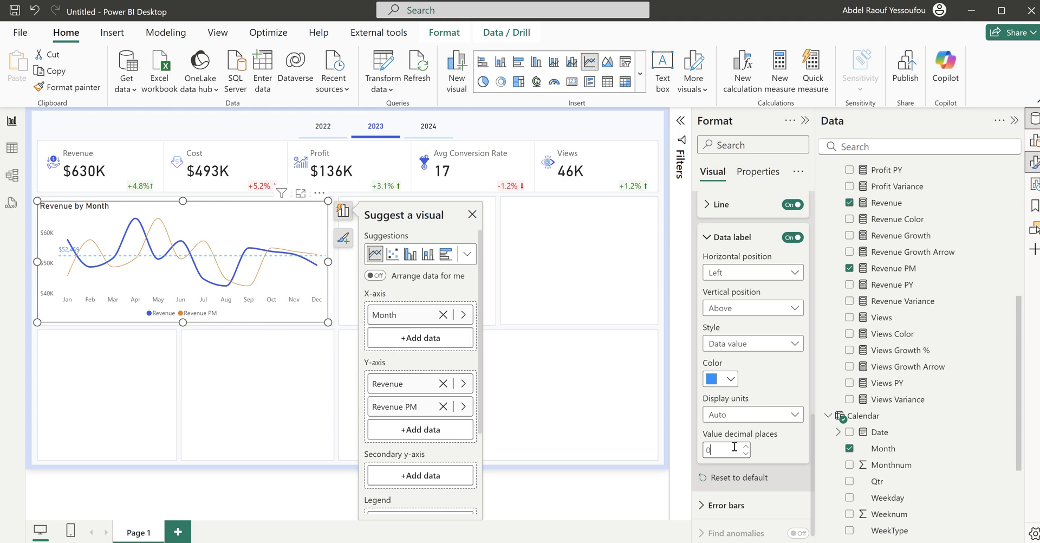
left_click(736, 417)
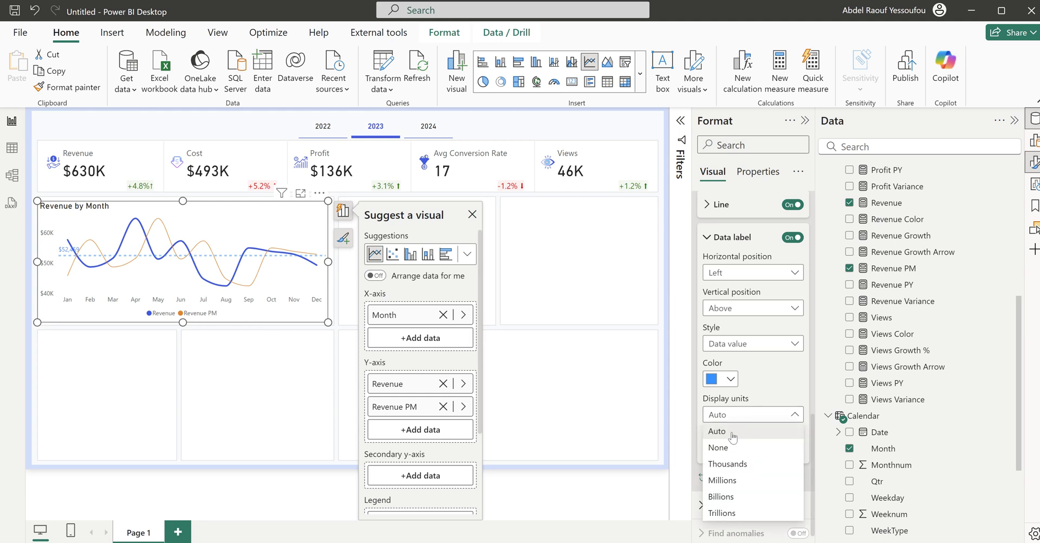
left_click(741, 465)
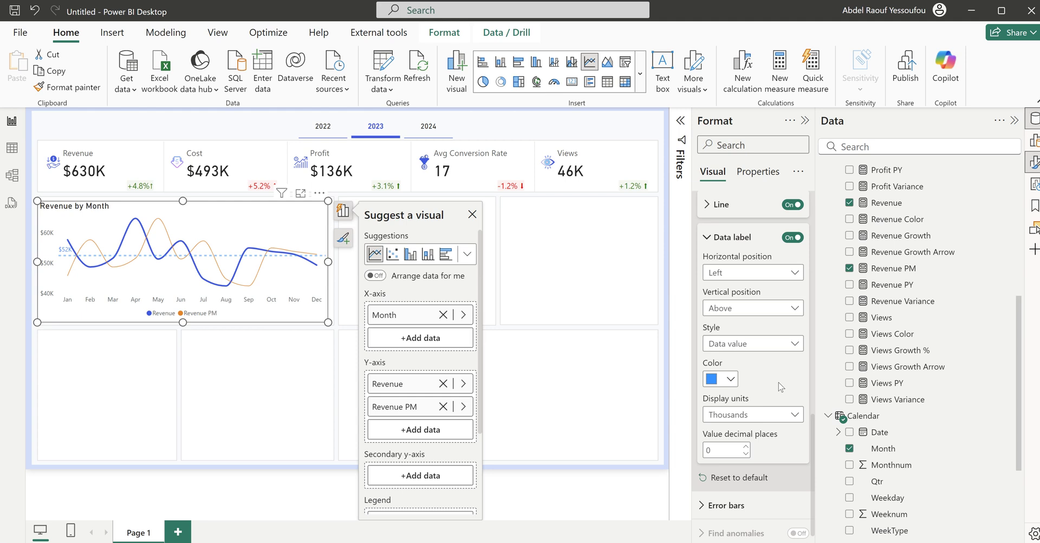
Step: Set the color of the average line's data label to the same blue as the Revenue line
left_click(731, 380)
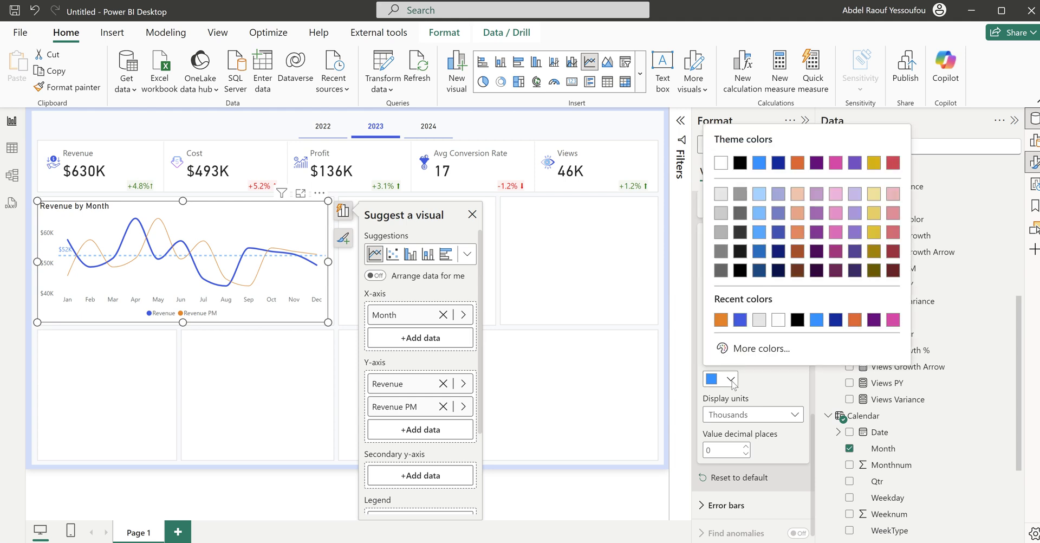
left_click(721, 196)
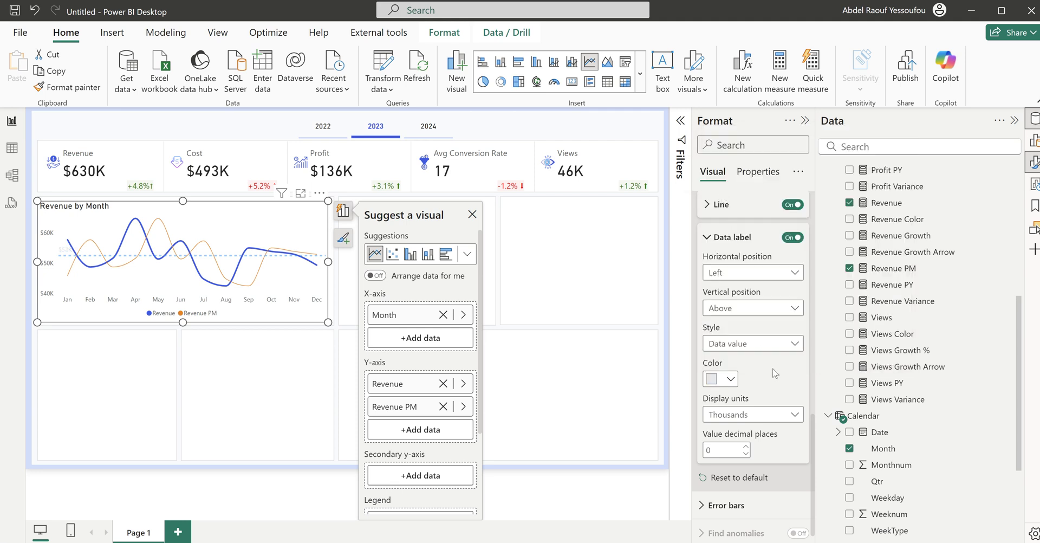
left_click(731, 380)
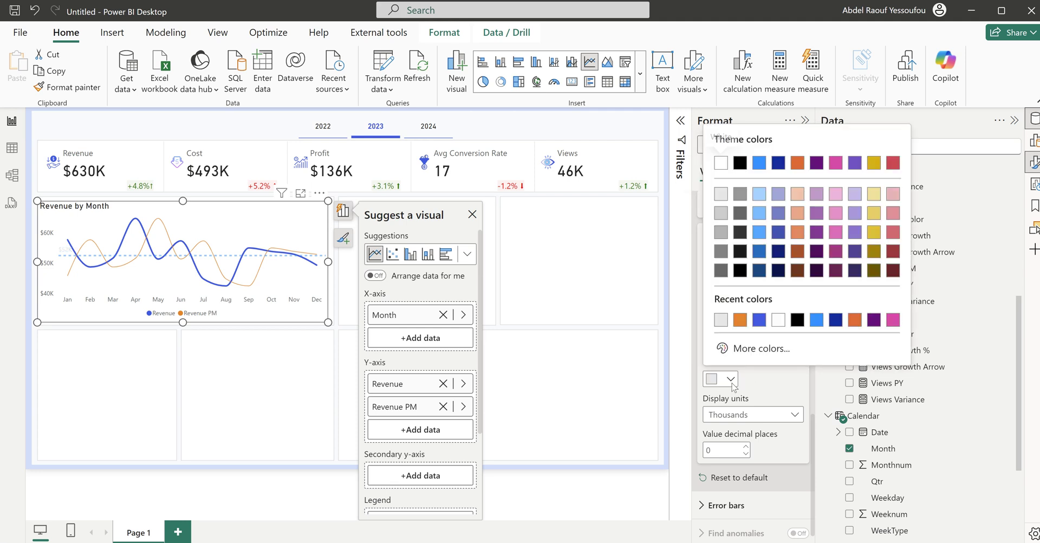
left_click(759, 320)
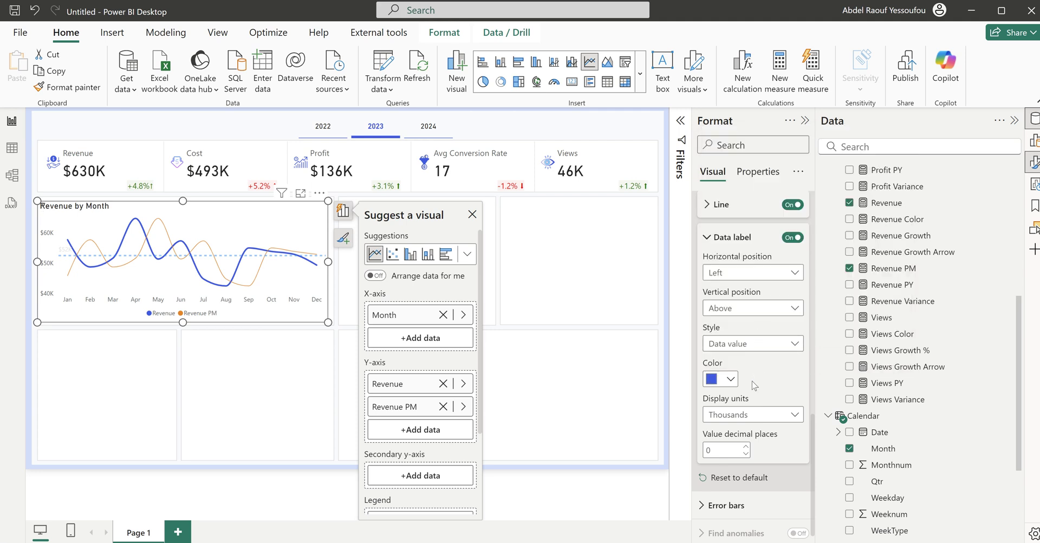
Step: Try a light grey color for the average line, and change it back to light blue
scroll(759, 355, "up", 3)
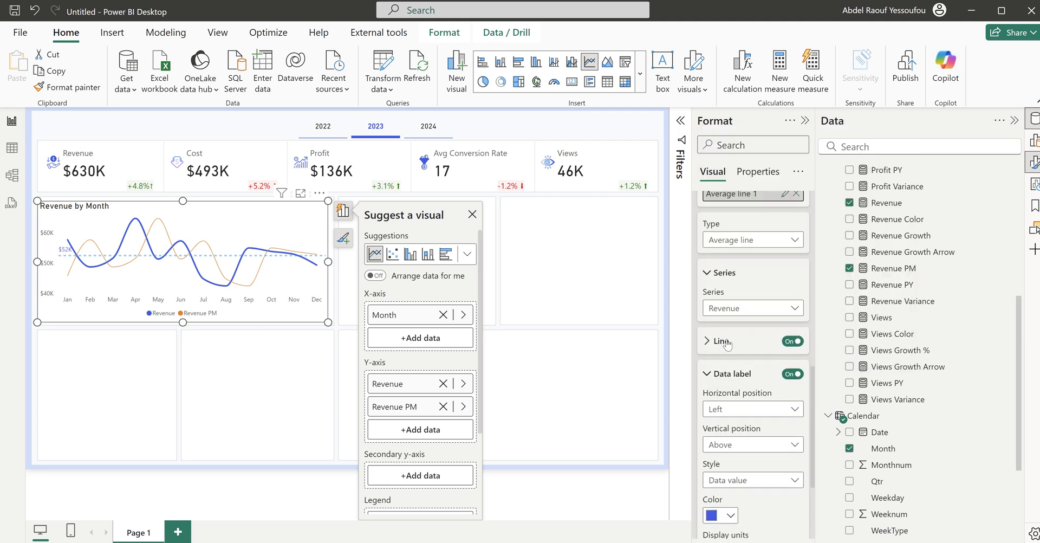
left_click(727, 343)
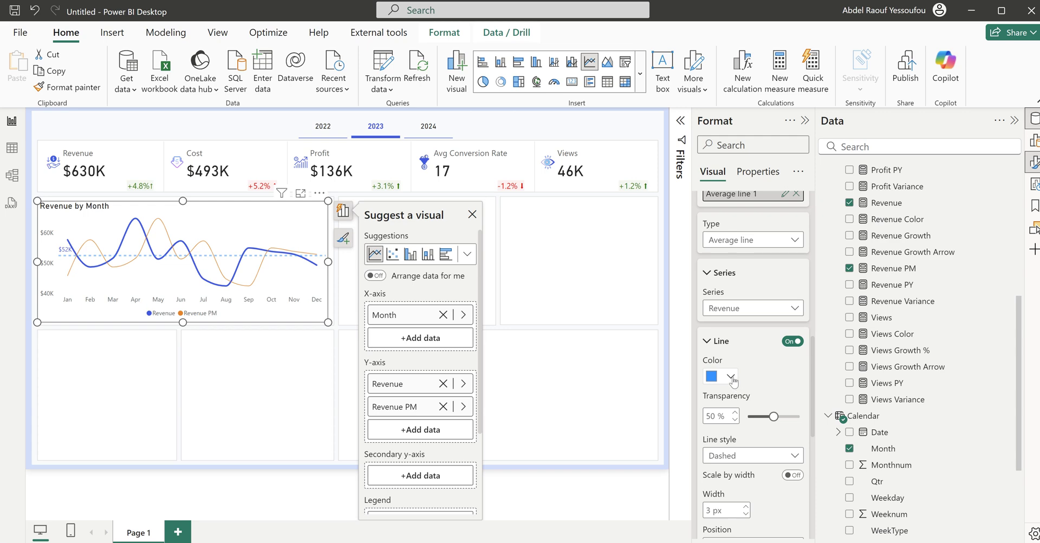
left_click(731, 377)
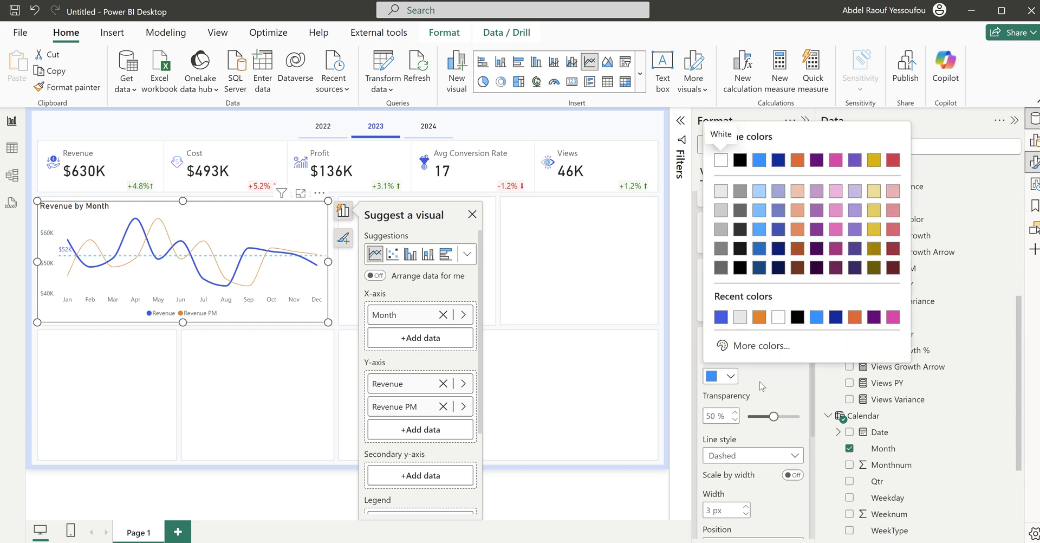
left_click(761, 386)
left_click(731, 379)
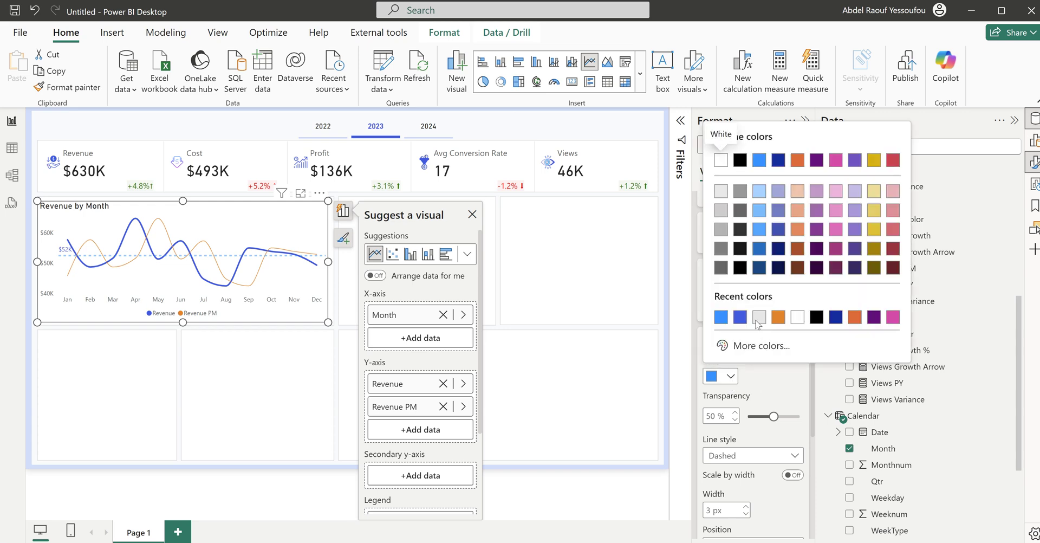
left_click(721, 193)
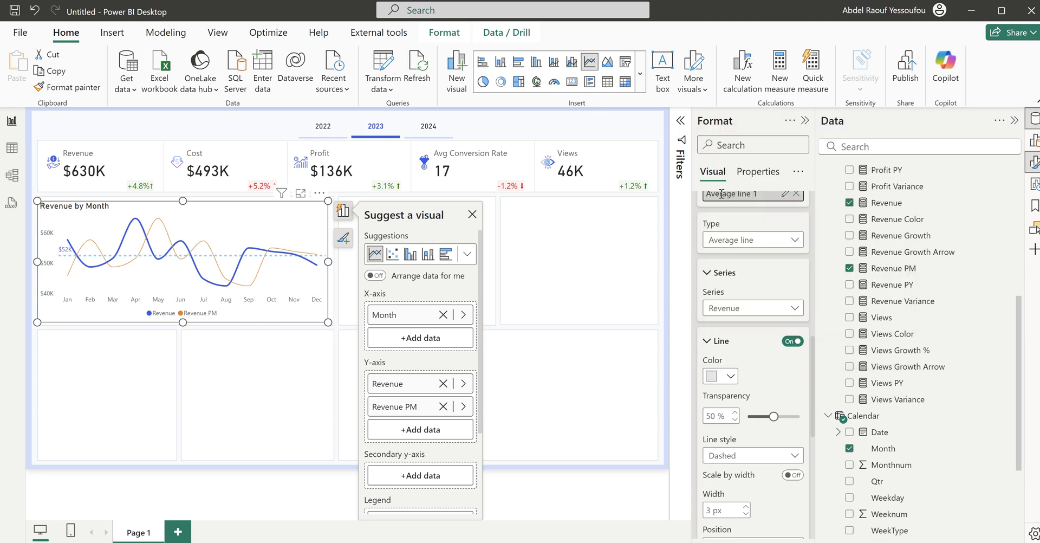
left_click(731, 377)
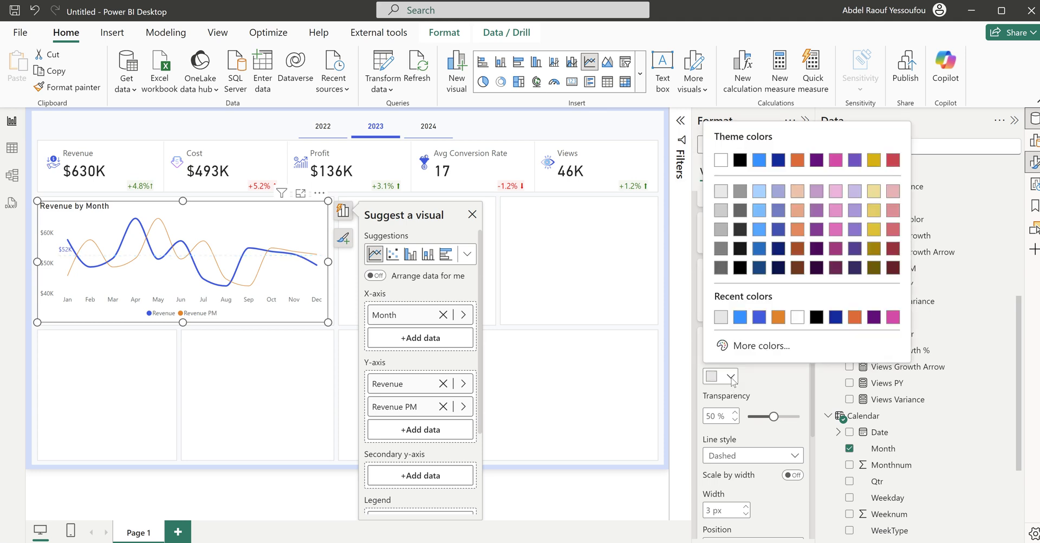
left_click(741, 319)
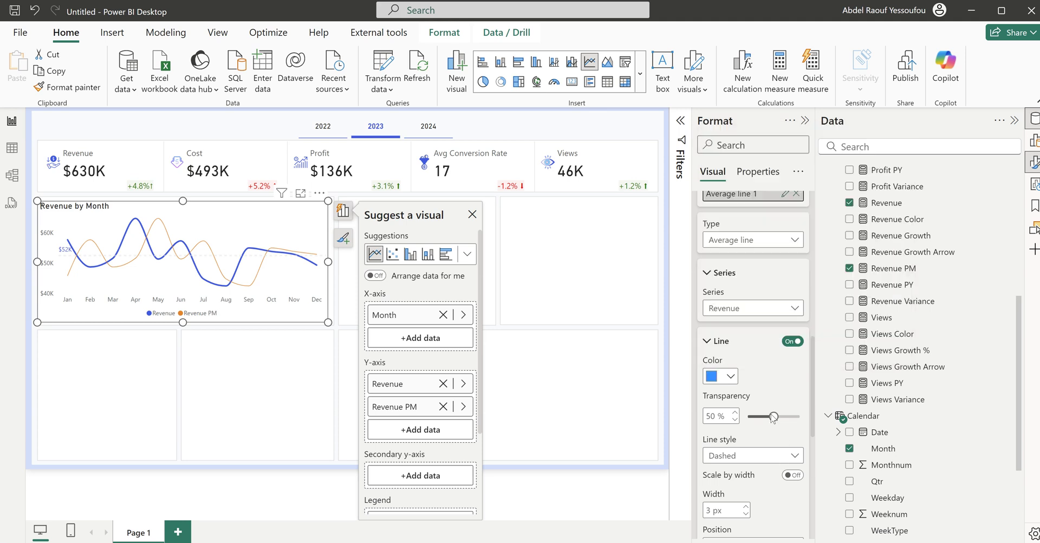
Step: Set the average line's transparency to 71% and its width to 1 px
left_click_drag(774, 418, 784, 418)
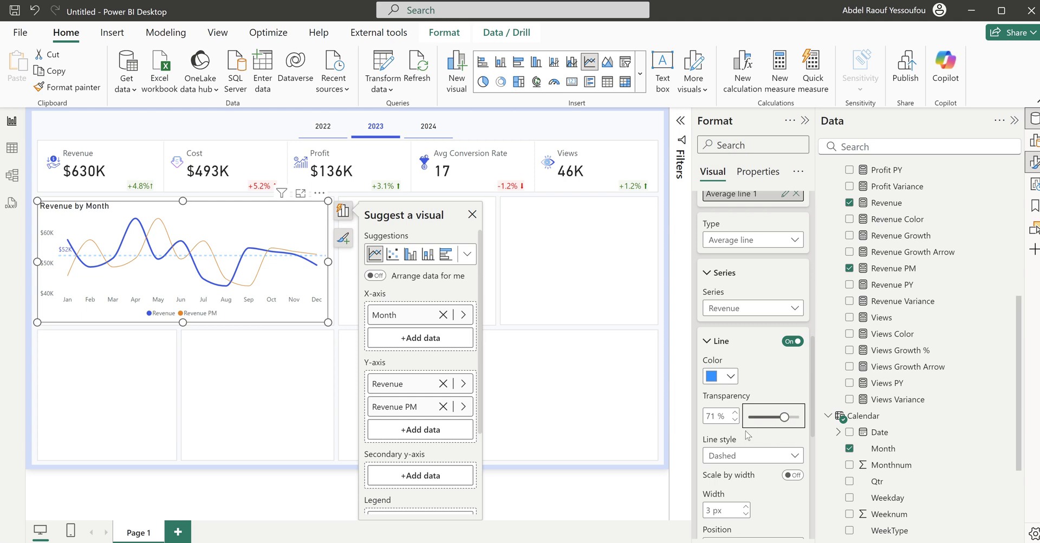
scroll(740, 466, "down", 3)
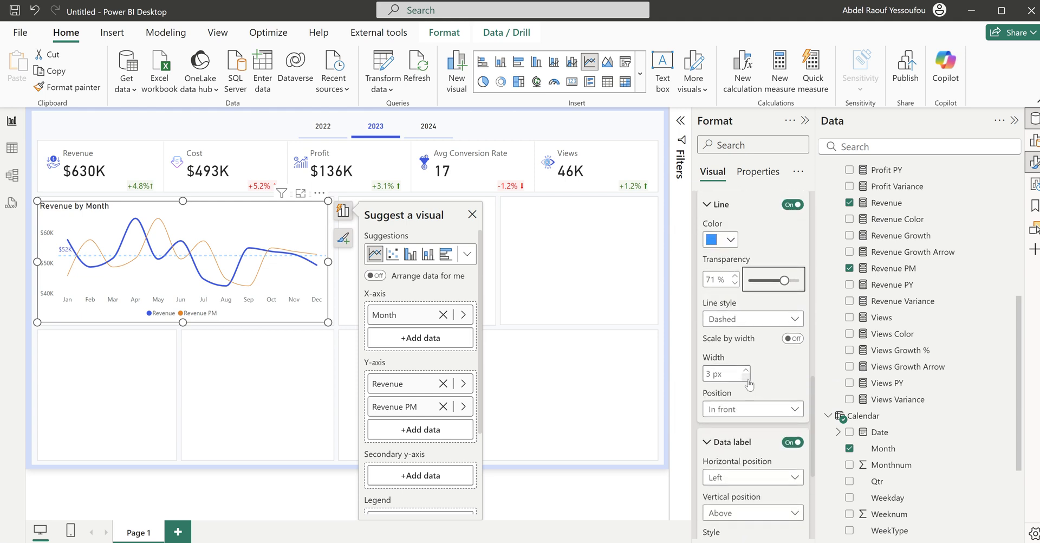
left_click(746, 377)
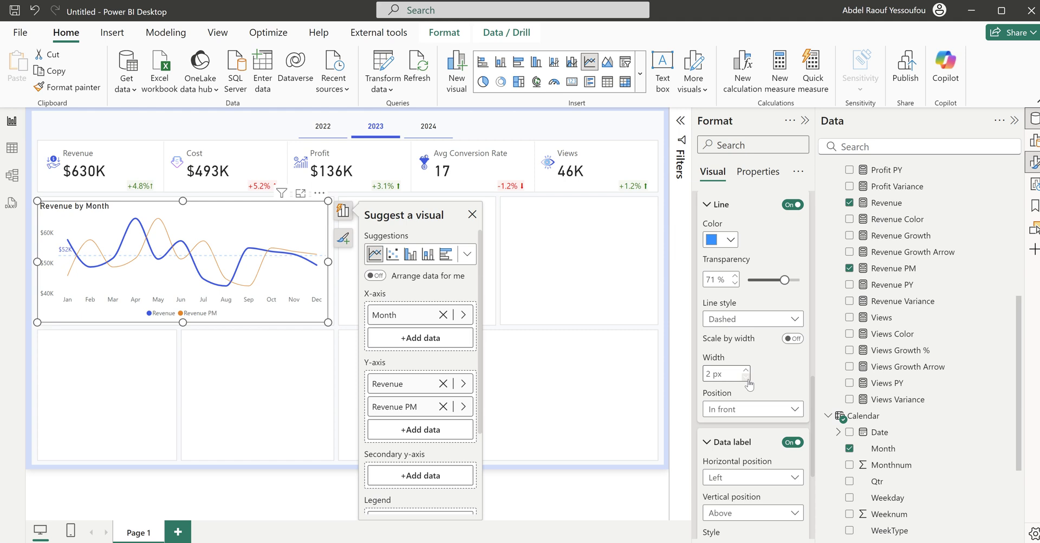
left_click(746, 377)
Step: Widen the Revenue by Month chart to 588 to fill its card and turn off its background
left_click_drag(328, 261, 333, 262)
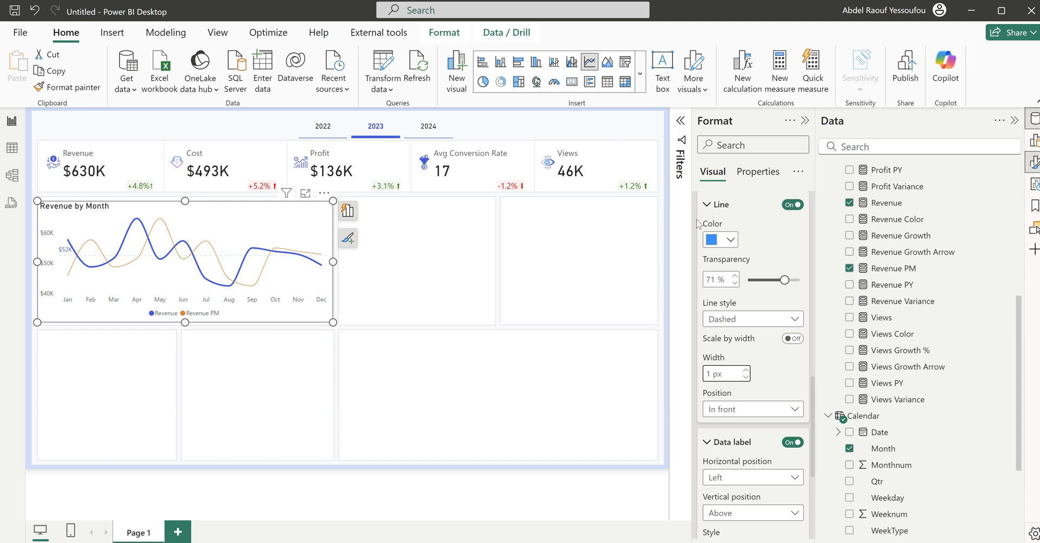
scroll(721, 222, "up", 10)
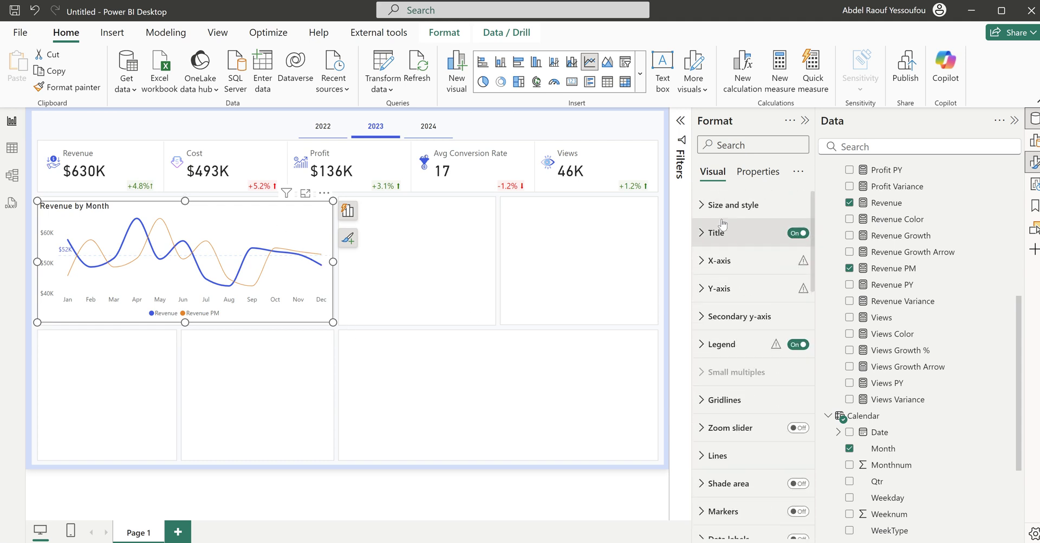
left_click(725, 208)
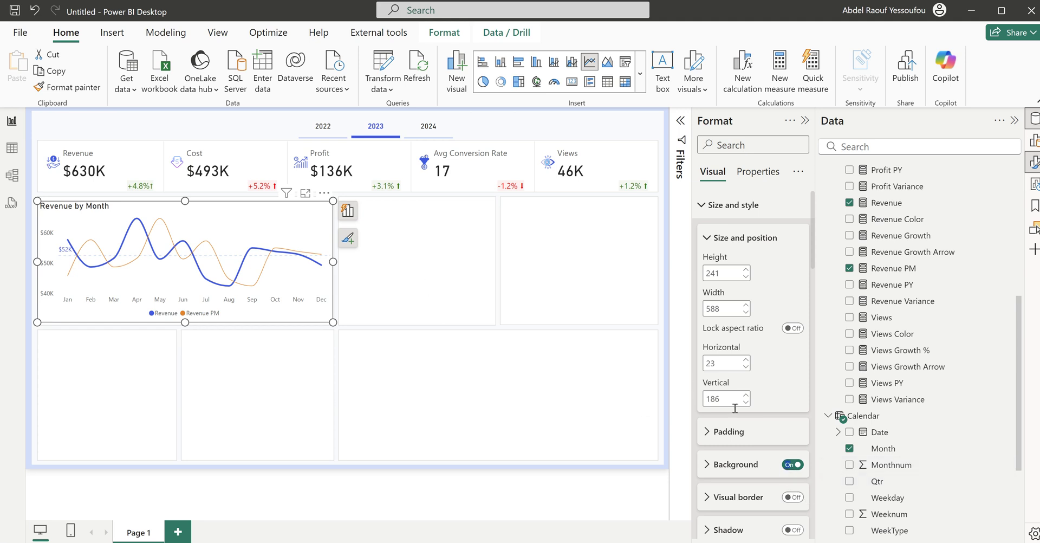
left_click(793, 464)
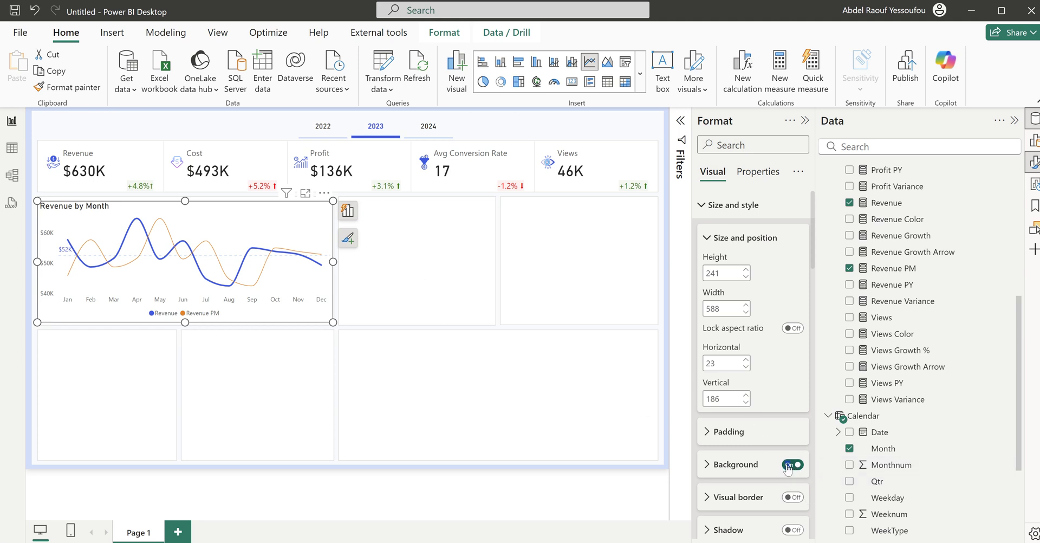
left_click(458, 263)
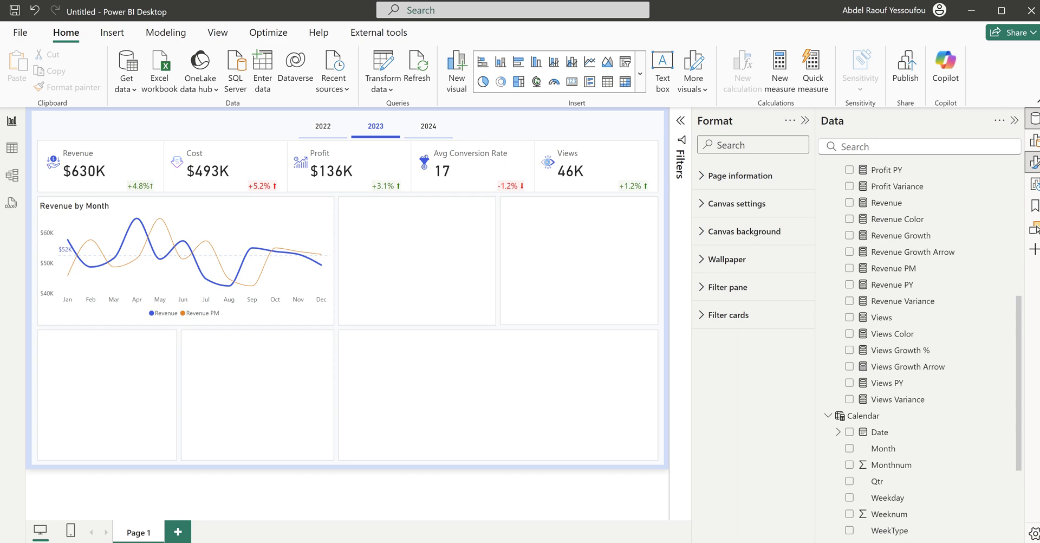
Step: Switch to the Sales Marketing Tutorial report to check the finished Overview page, and return to the untitled report
mouse_move(623, 539)
left_click(597, 527)
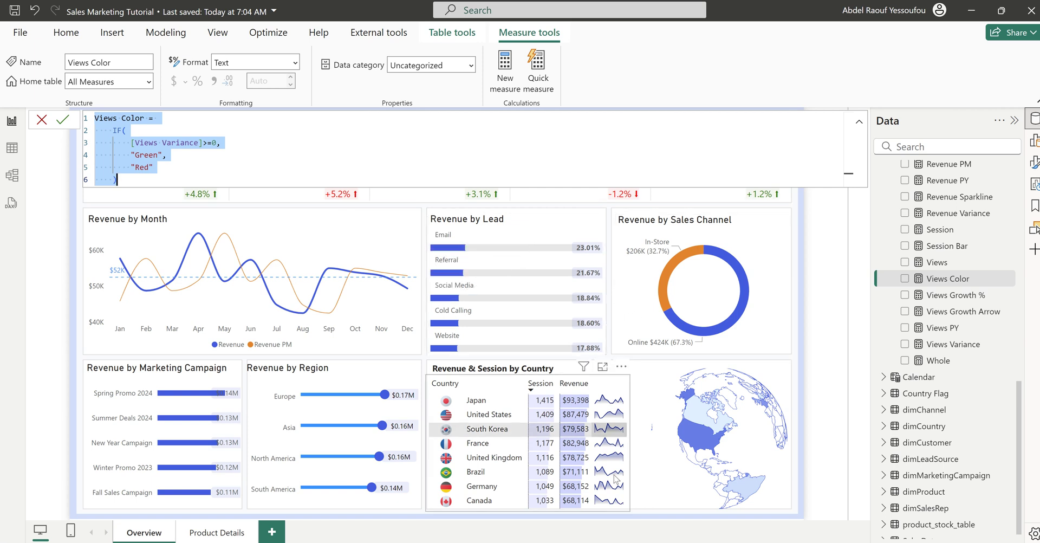
left_click(655, 542)
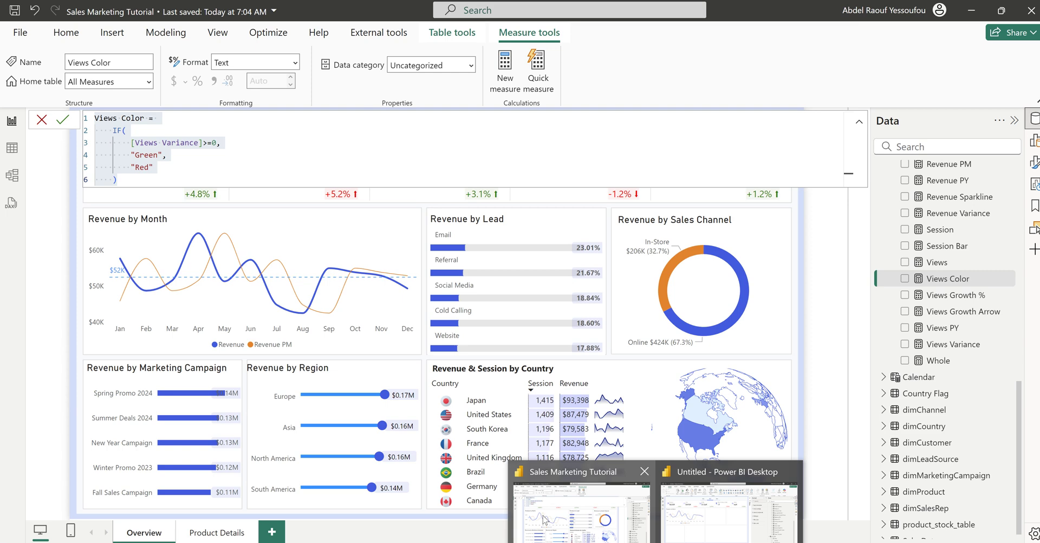
left_click(706, 516)
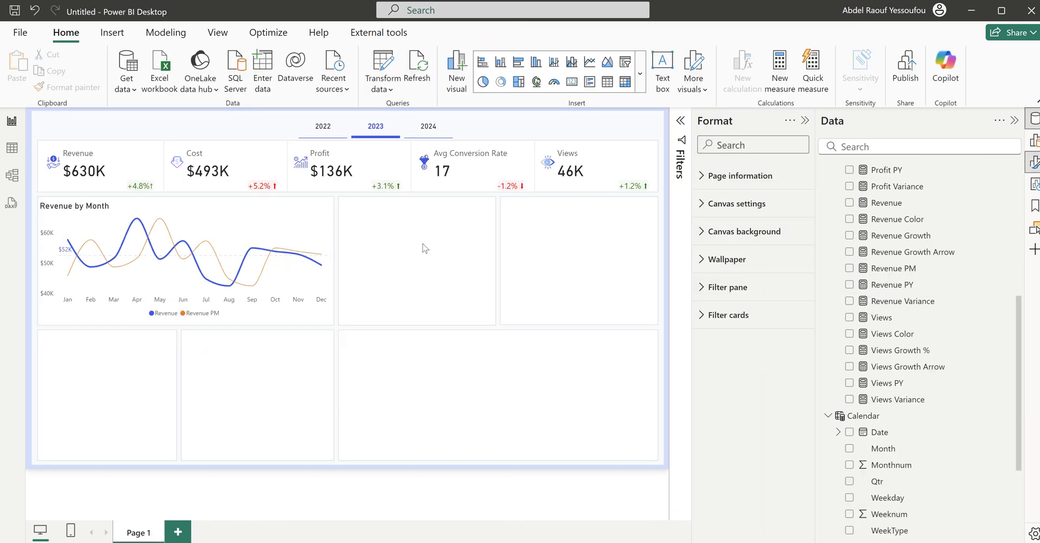
Step: Insert a clustered bar chart and fit it into the empty card beside Revenue by Month, at width 308 and height 241
left_click(517, 62)
left_click_drag(262, 389, 575, 261)
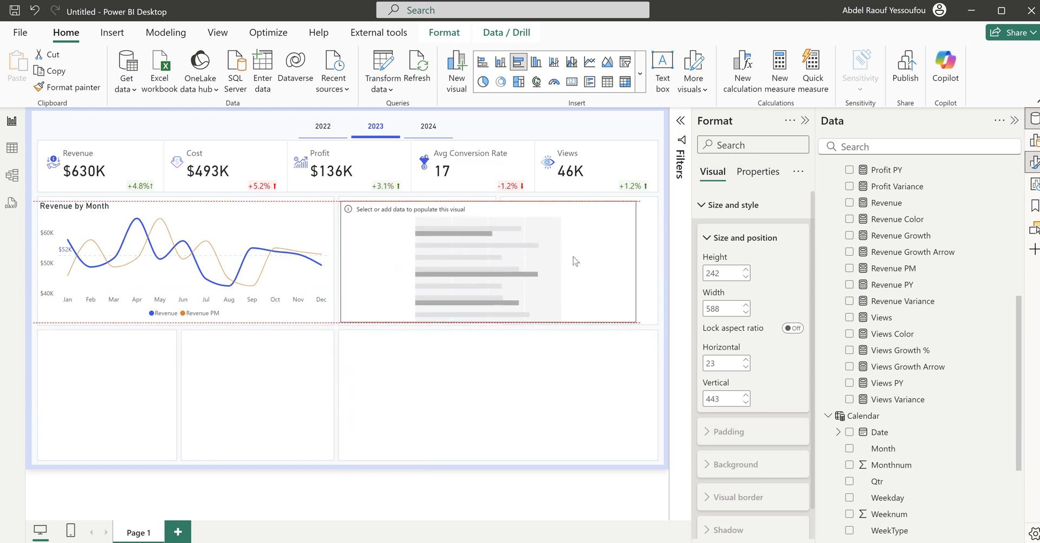
left_click_drag(630, 278, 630, 261)
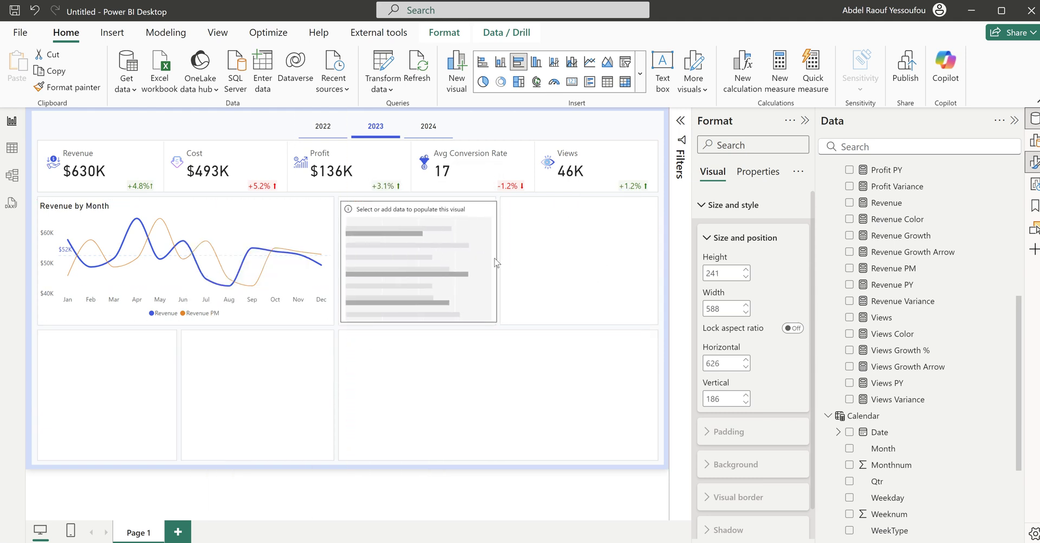
Step: Add the Revenue measure and the Lead Source field from dimLeadSource to the new bar chart
left_click(850, 204)
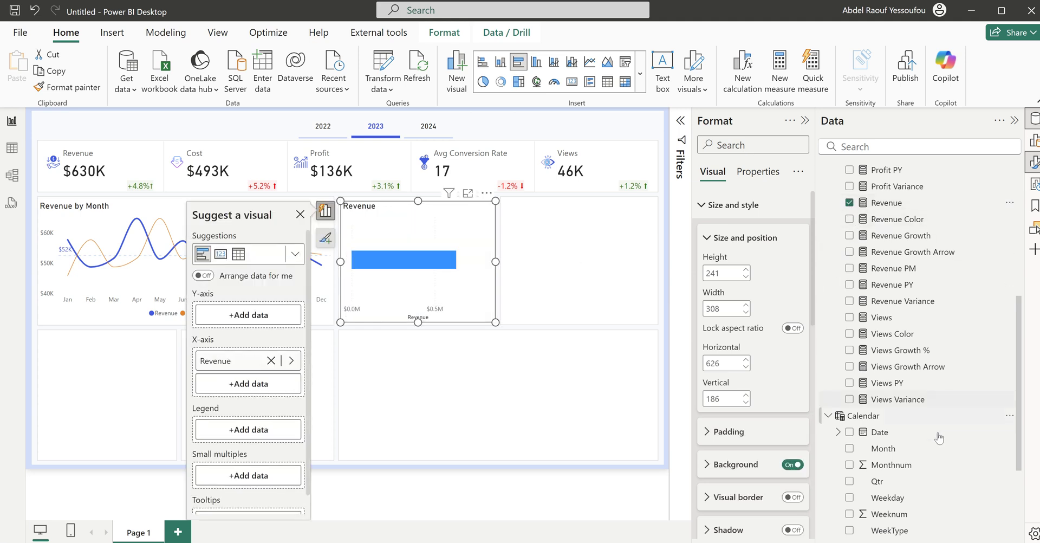
scroll(937, 444, "down", 1)
scroll(937, 443, "down", 5)
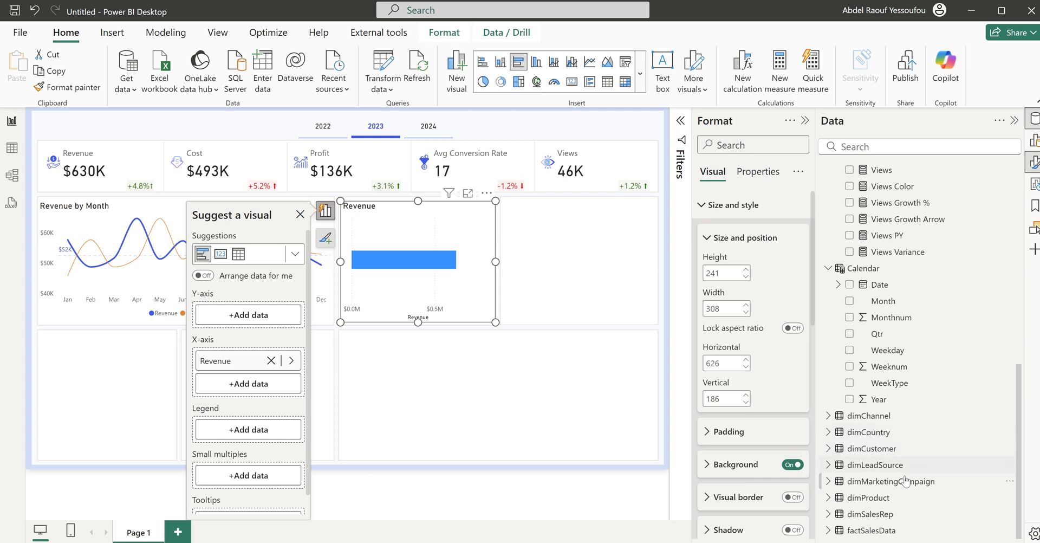
left_click(828, 466)
left_click(850, 482)
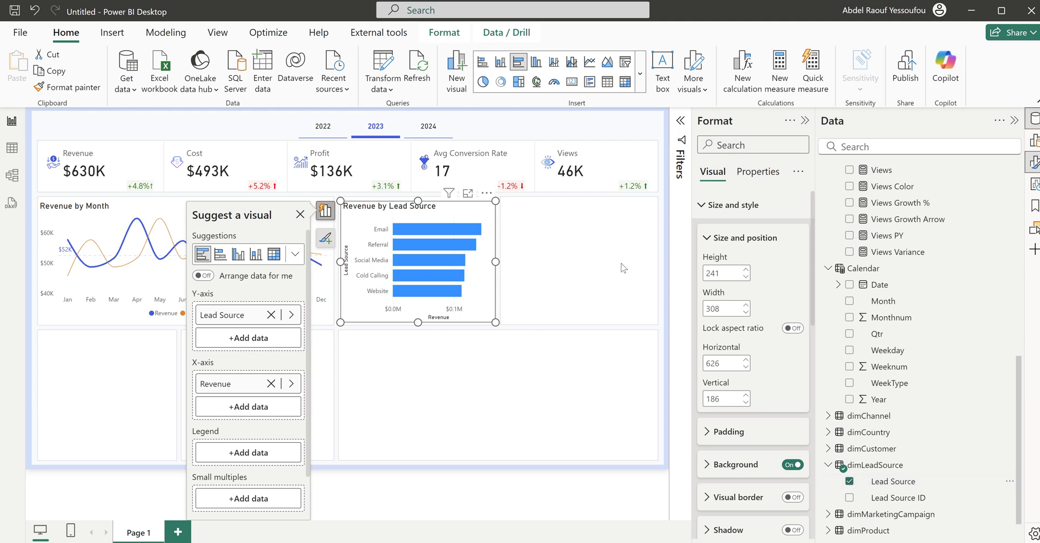
Step: Turn off the Y-axis title of the Revenue by Lead Source bar chart
left_click(740, 210)
left_click(741, 212)
left_click(737, 206)
left_click(720, 261)
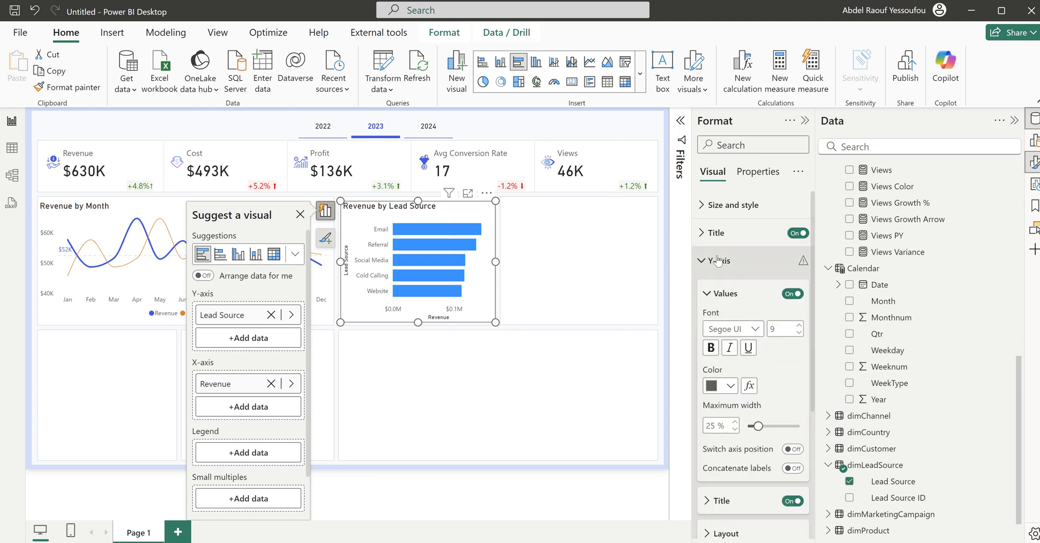
left_click(789, 502)
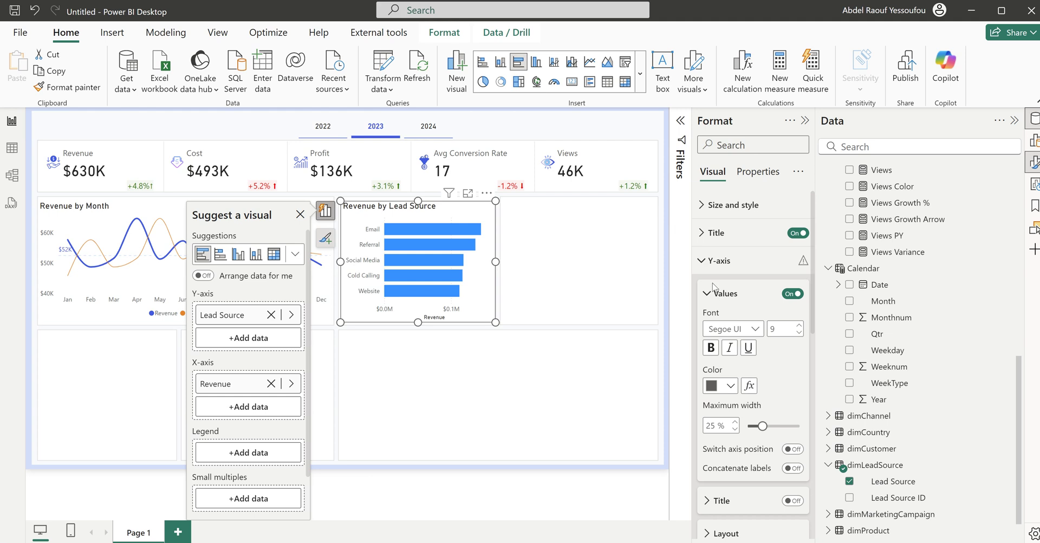
Step: Turn off the X-axis title of the Revenue by Lead Source bar chart
left_click(721, 265)
left_click(720, 289)
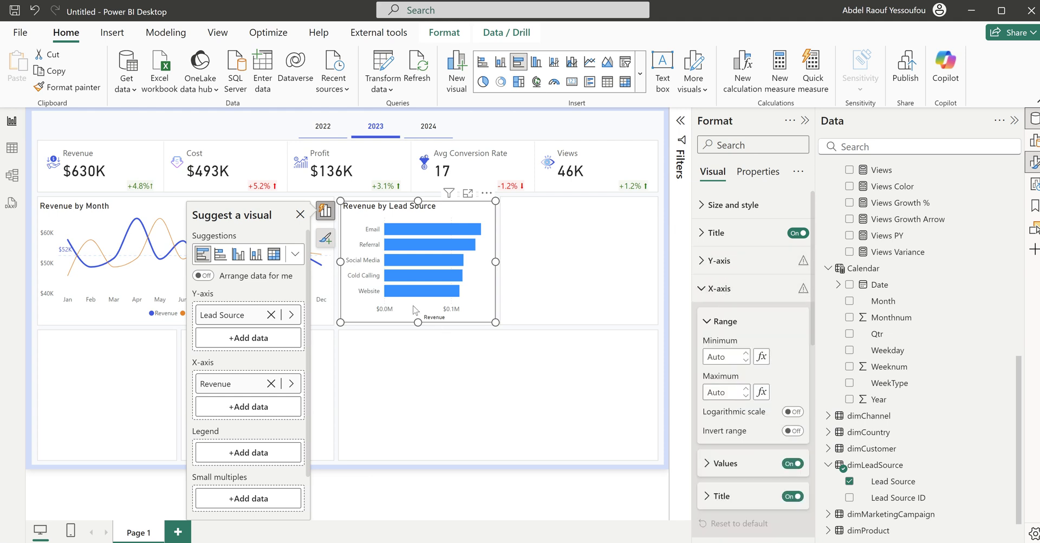
left_click(792, 497)
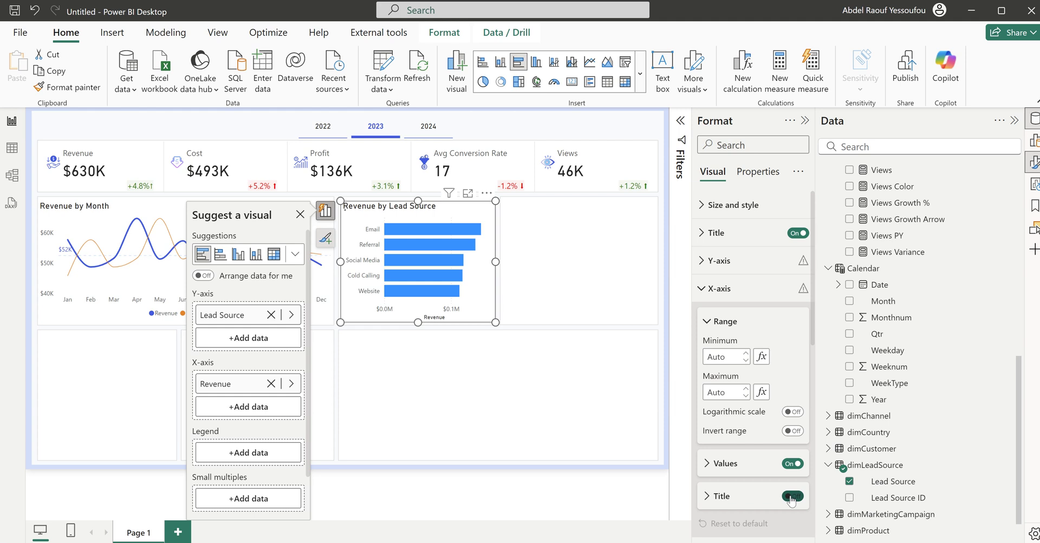
Step: Turn off the X-axis values of the Revenue by Lead Source bar chart
left_click(710, 293)
left_click(710, 290)
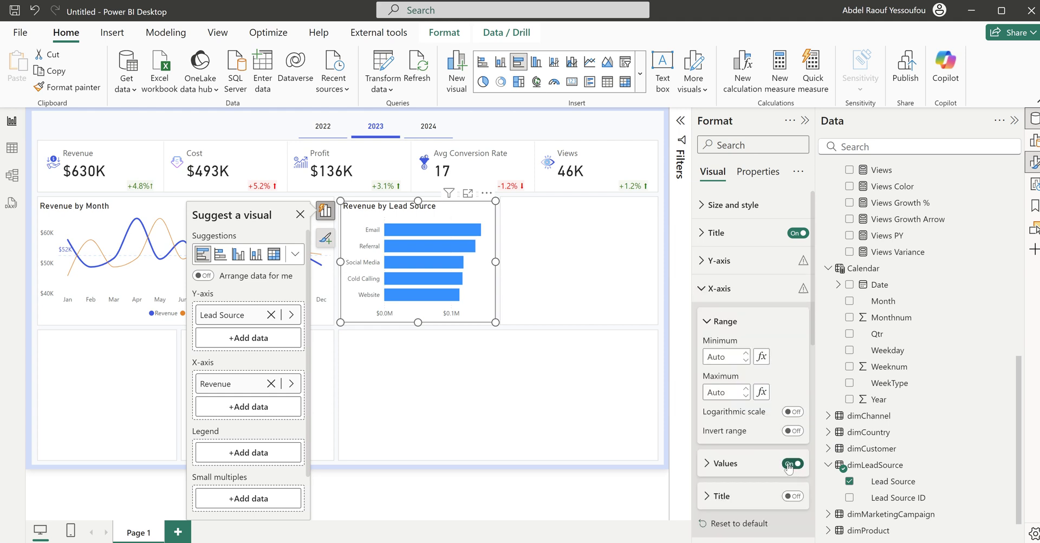
left_click(716, 291)
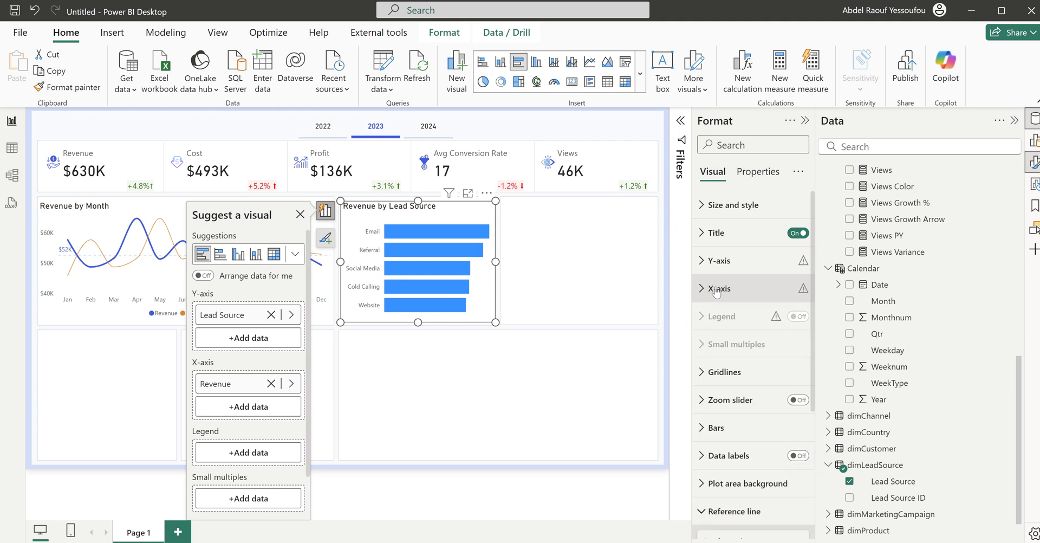
Step: Turn on data labels with a background for the Revenue by Lead Source bar chart
left_click(800, 456)
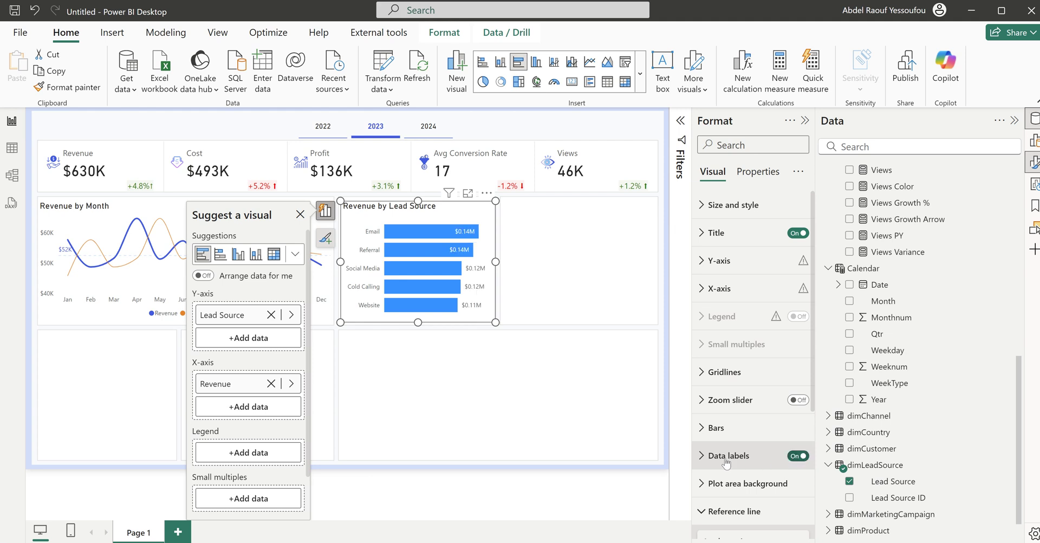
left_click(718, 459)
scroll(749, 465, "down", 4)
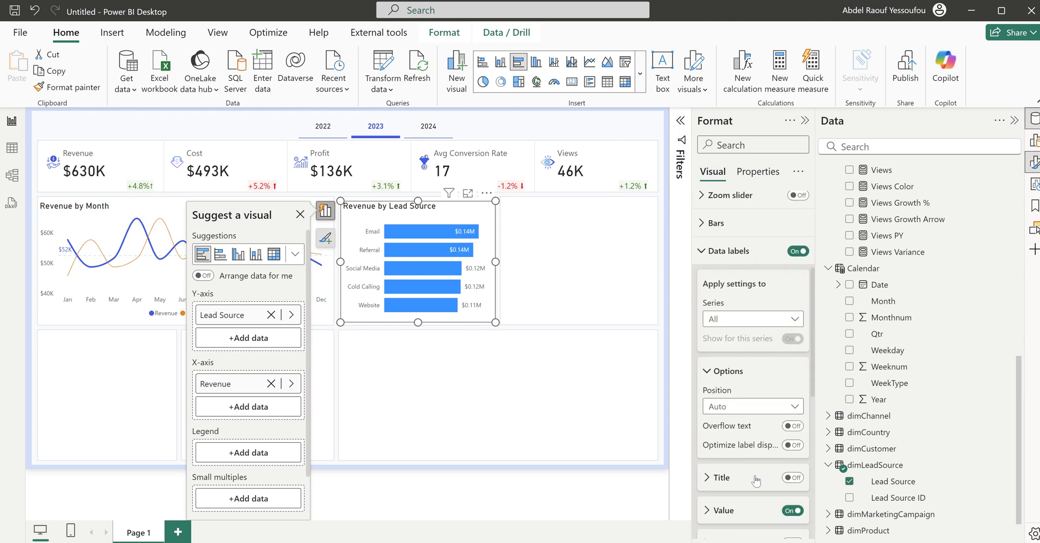
scroll(786, 512, "down", 3)
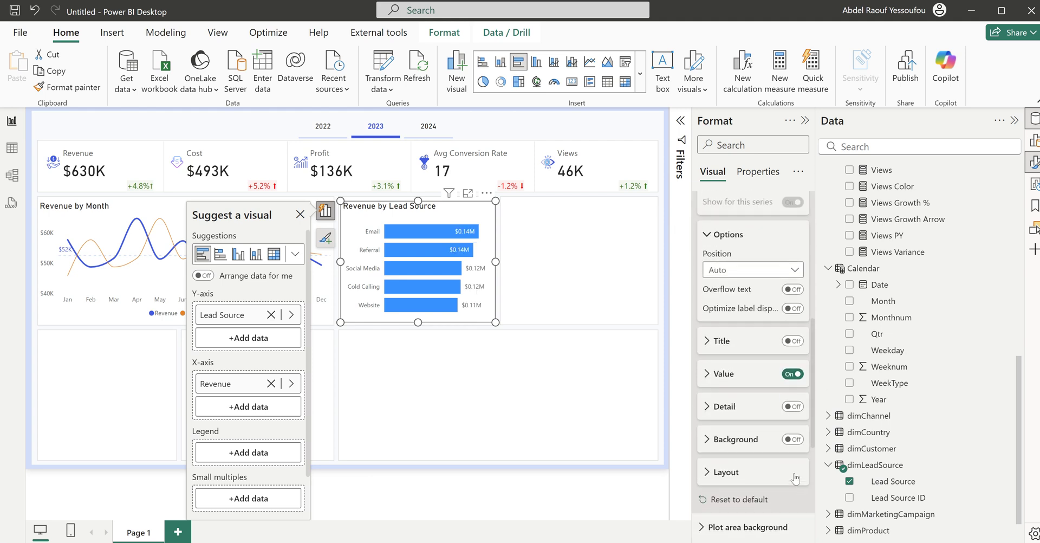
left_click(797, 440)
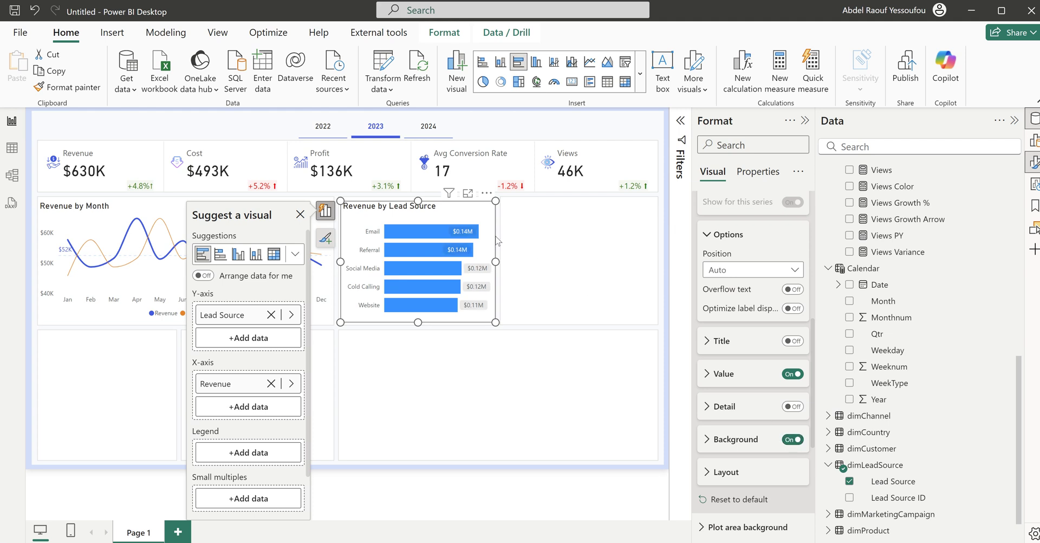
left_click(731, 437)
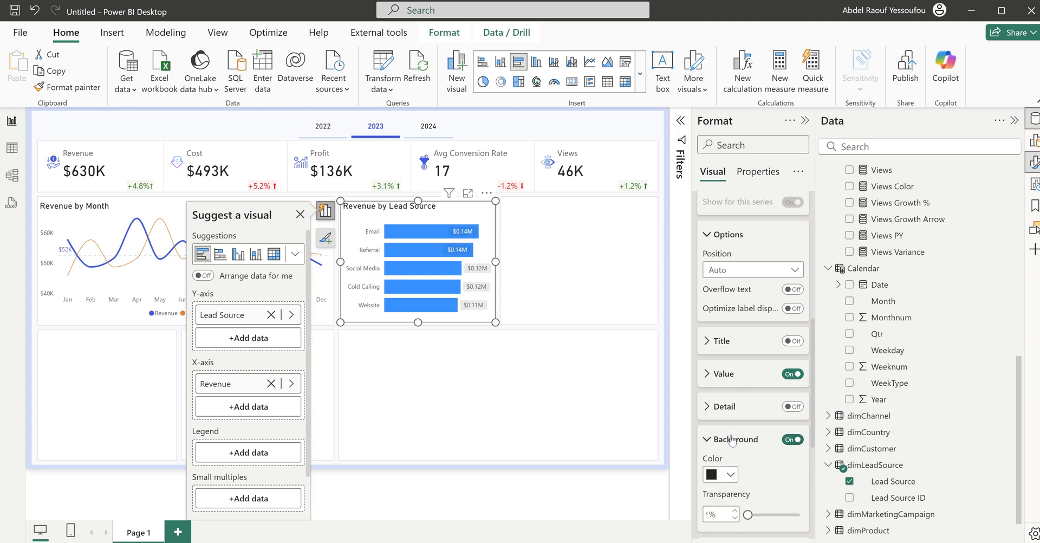
left_click(732, 439)
Step: Set the data label position of the Revenue by Lead Source bar chart to Outside end
left_click(735, 277)
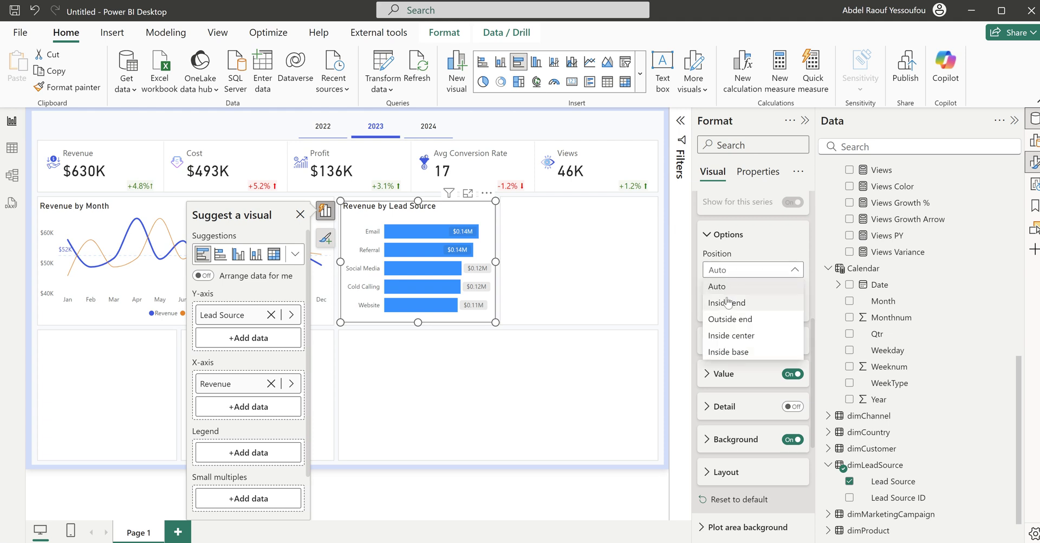
key("Escape")
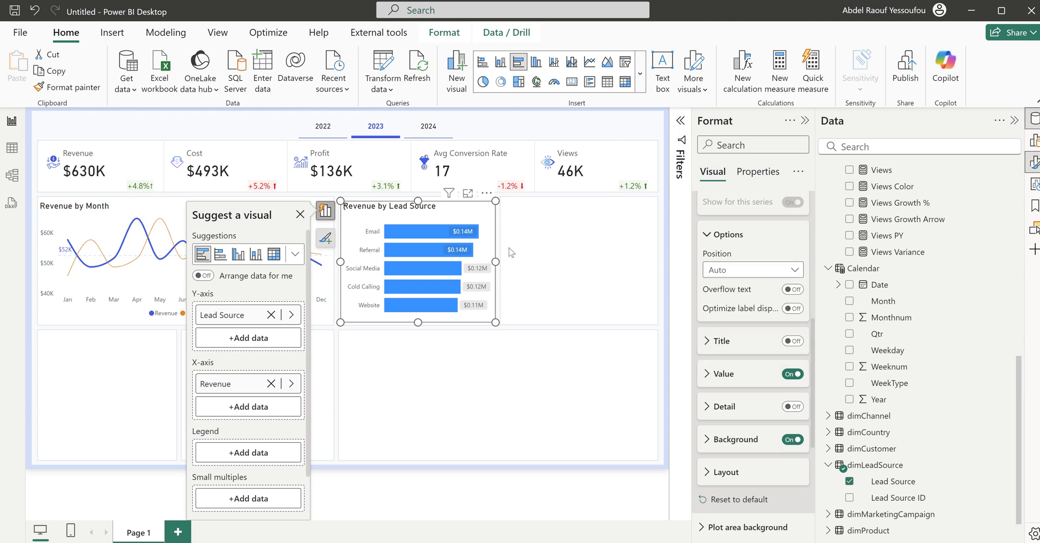
left_click(503, 264)
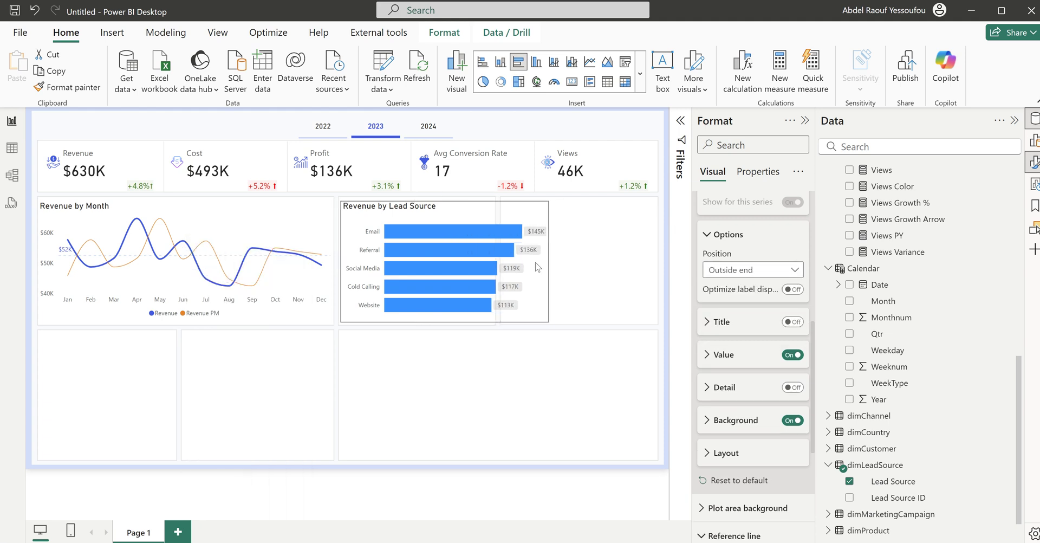
left_click(439, 295)
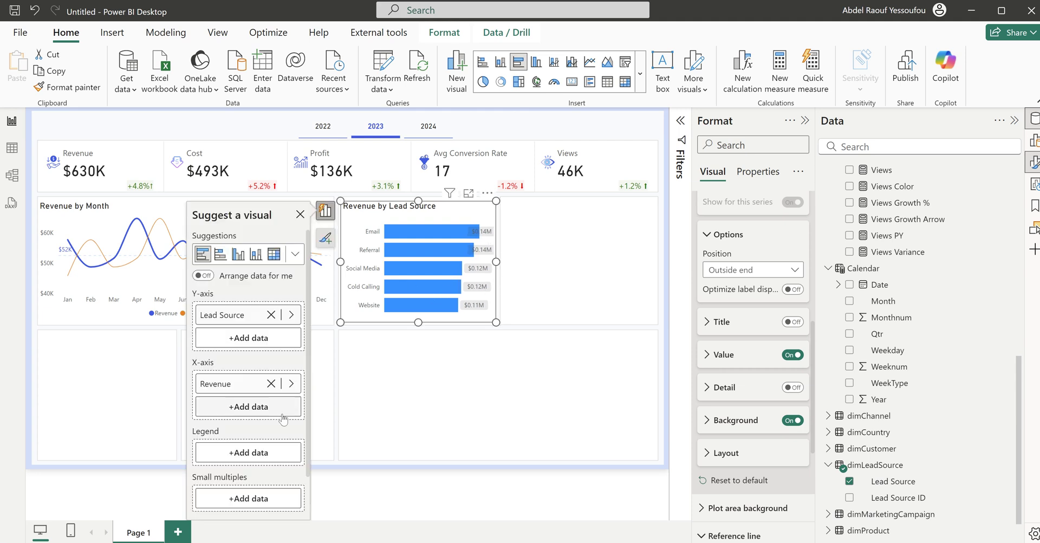
Step: Show the bar chart's Revenue values as percent of grand total
right_click(235, 385)
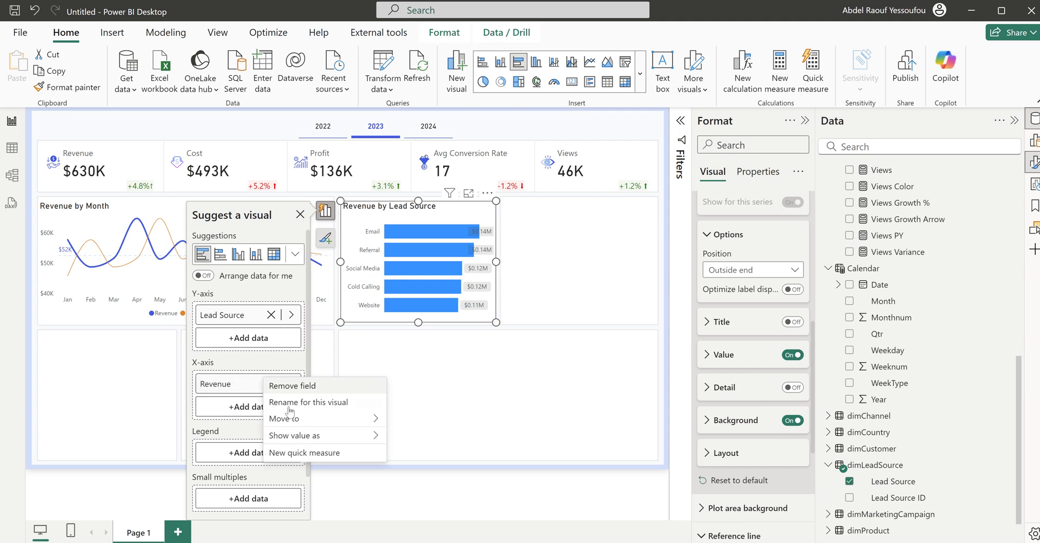
mouse_move(331, 437)
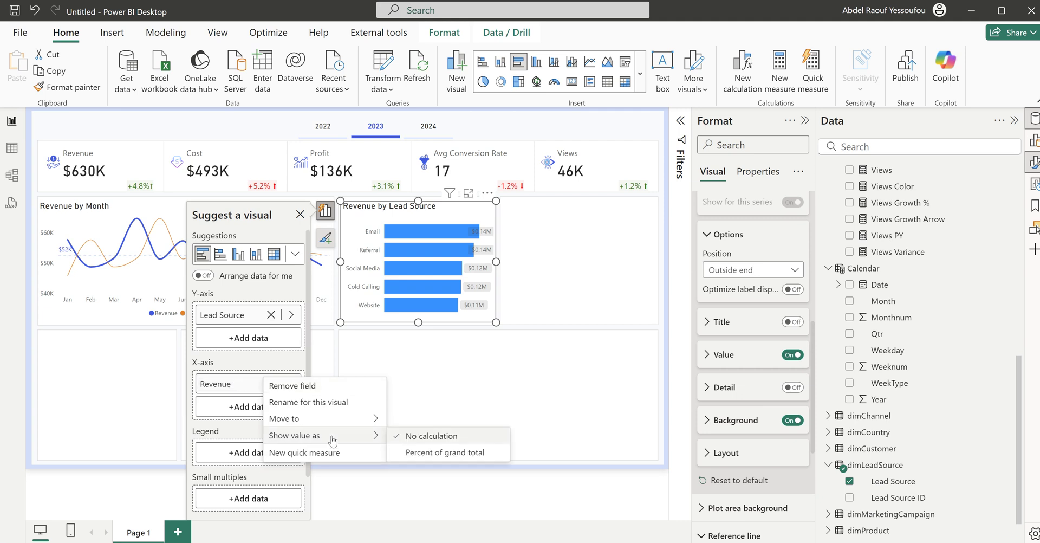
left_click(465, 455)
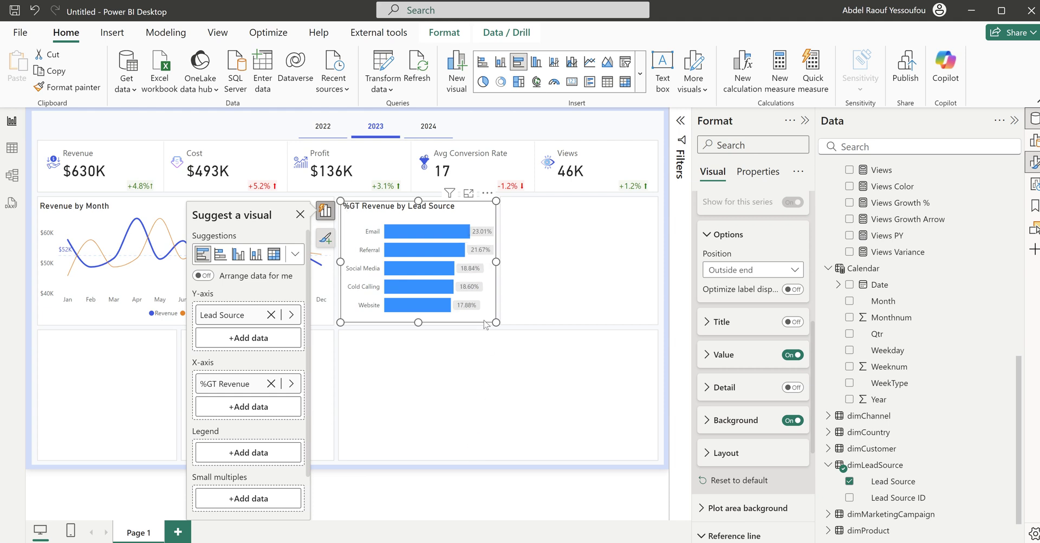
Step: Switch to the Sales Marketing Tutorial report to examine its Revenue by Lead chart, and return to the untitled report
right_click(238, 385)
left_click(520, 359)
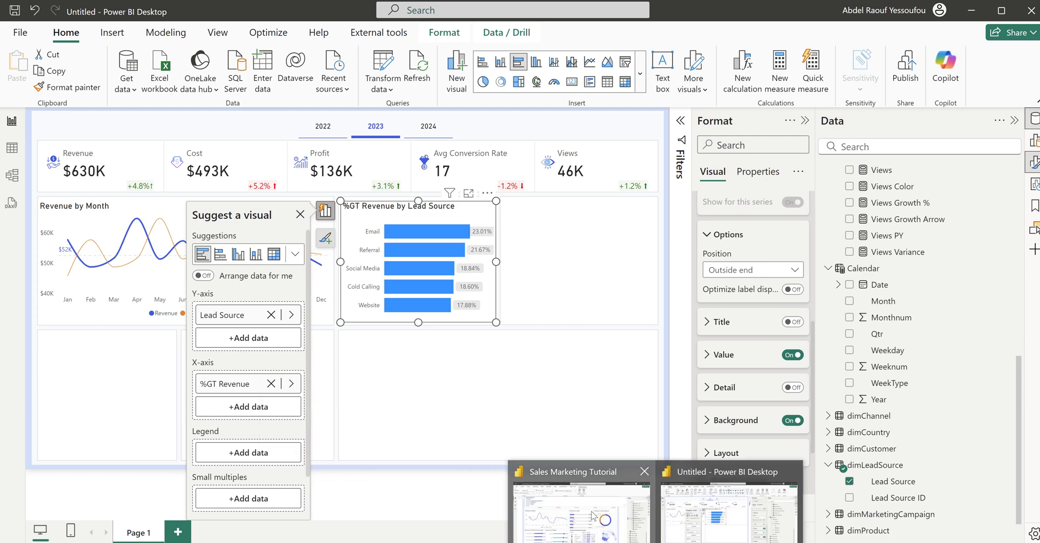
left_click(579, 501)
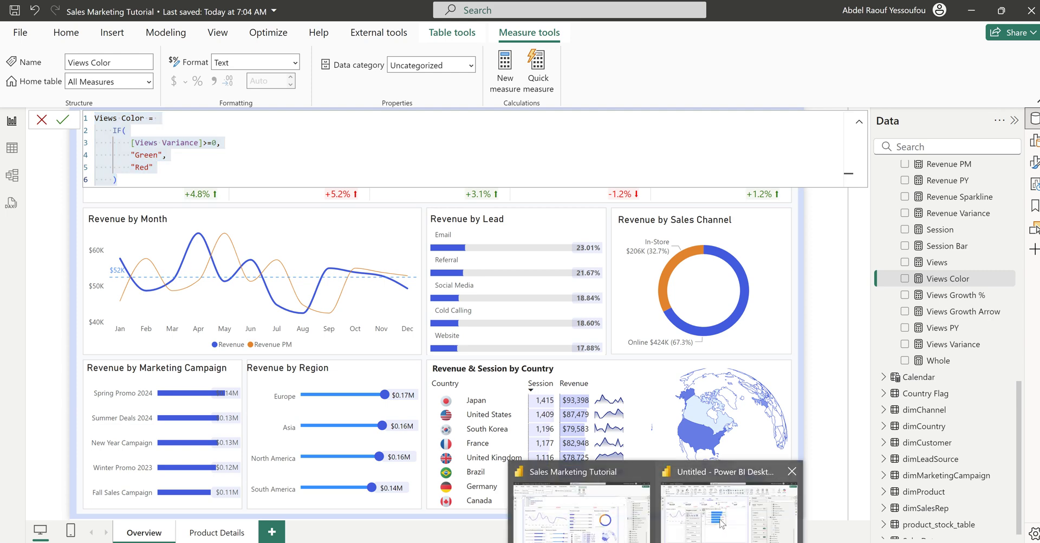
left_click(720, 521)
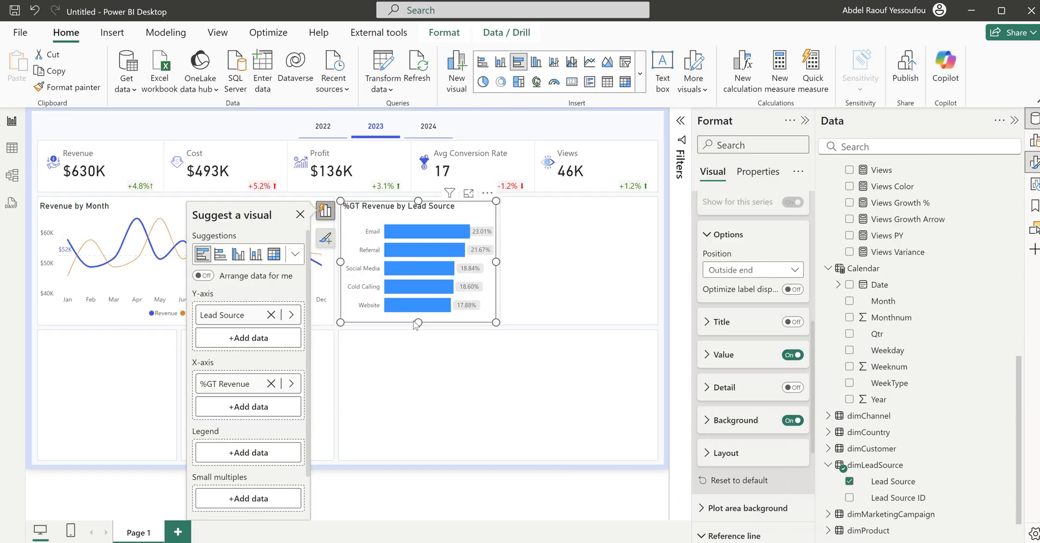
Step: Set the bar chart's Revenue values back to No calculation
right_click(241, 385)
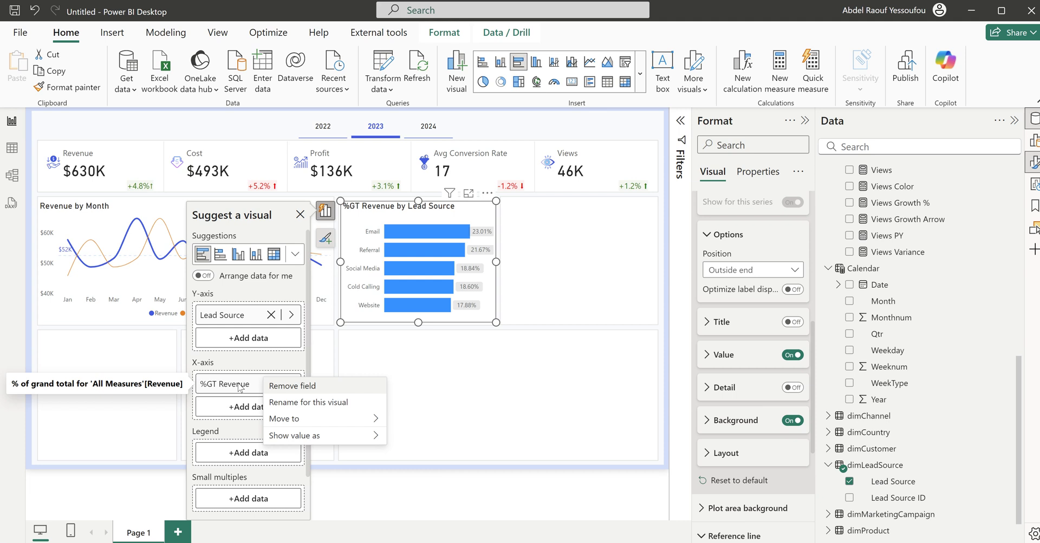
mouse_move(332, 431)
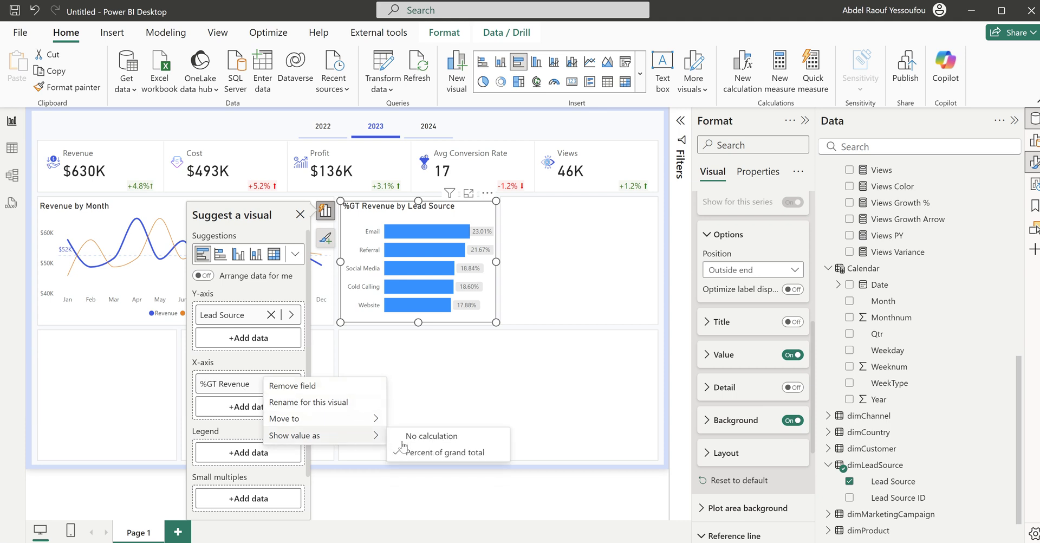
left_click(432, 435)
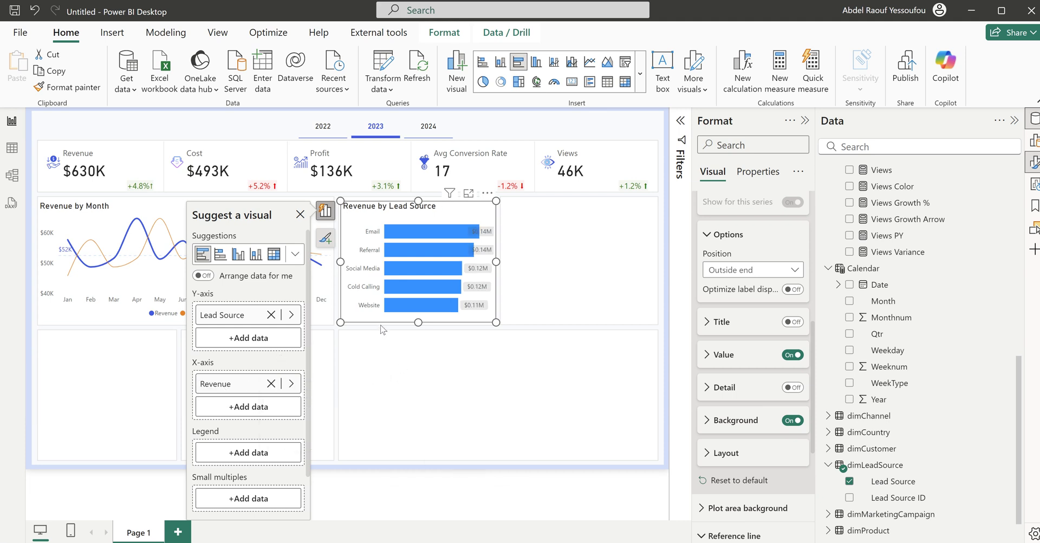
Step: Duplicate the Revenue by Lead Source bar chart and place the copy over the two small empty cards below Revenue by Month
left_click(421, 389)
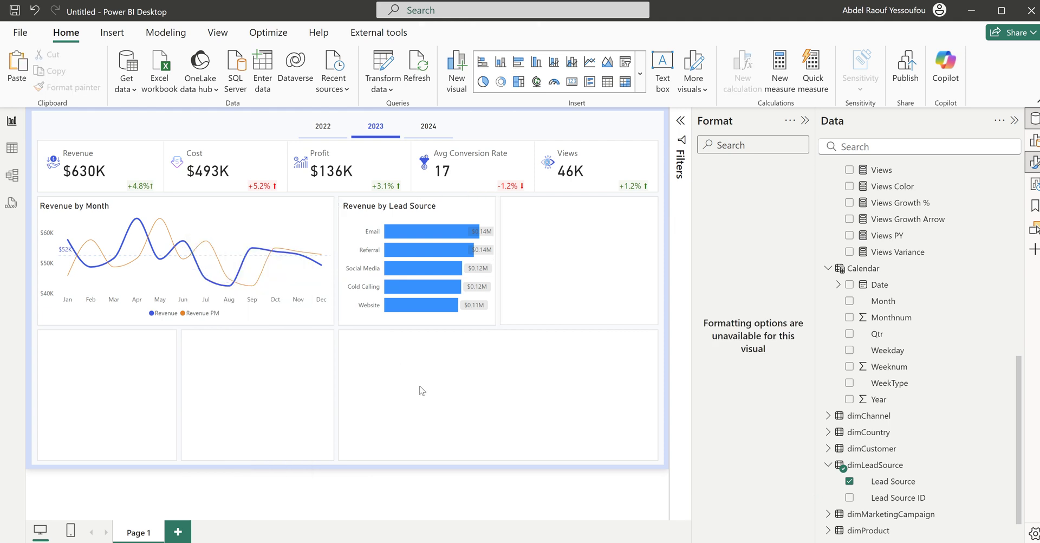
left_click(398, 322)
left_click_drag(398, 323, 139, 464)
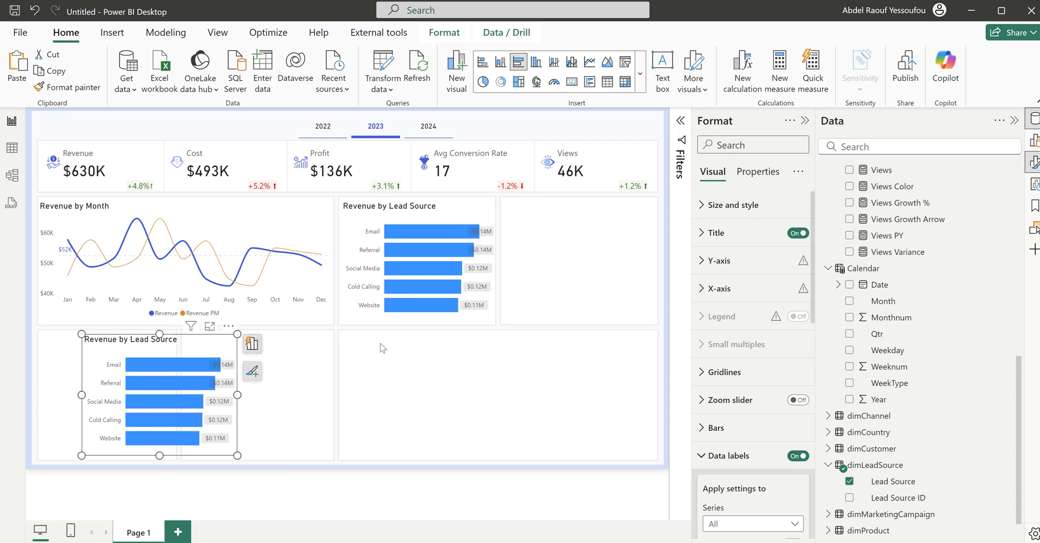
left_click(417, 320)
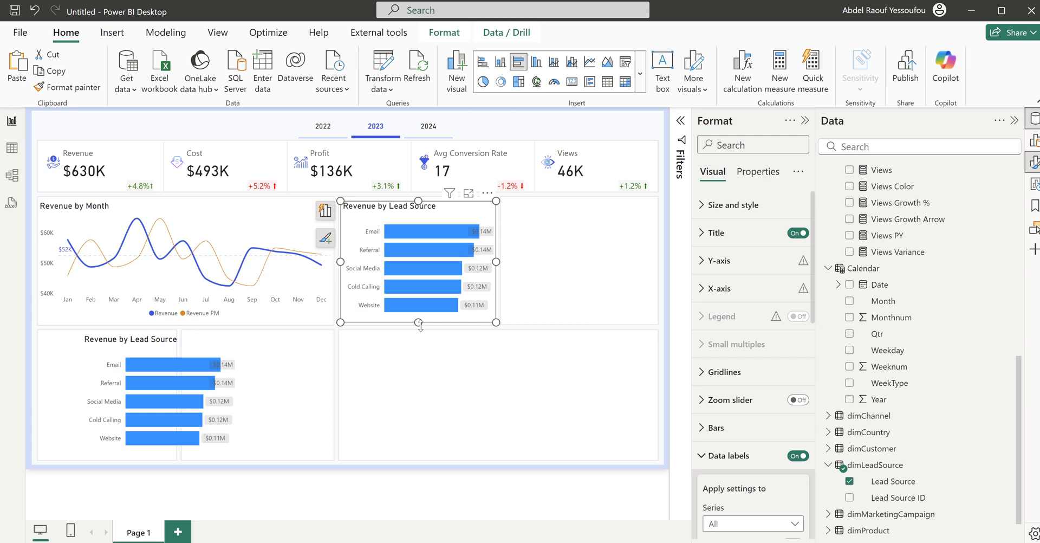
Step: Create a measure in the All Measures table with the formula Base Zero = 0
scroll(877, 194, "up", 10)
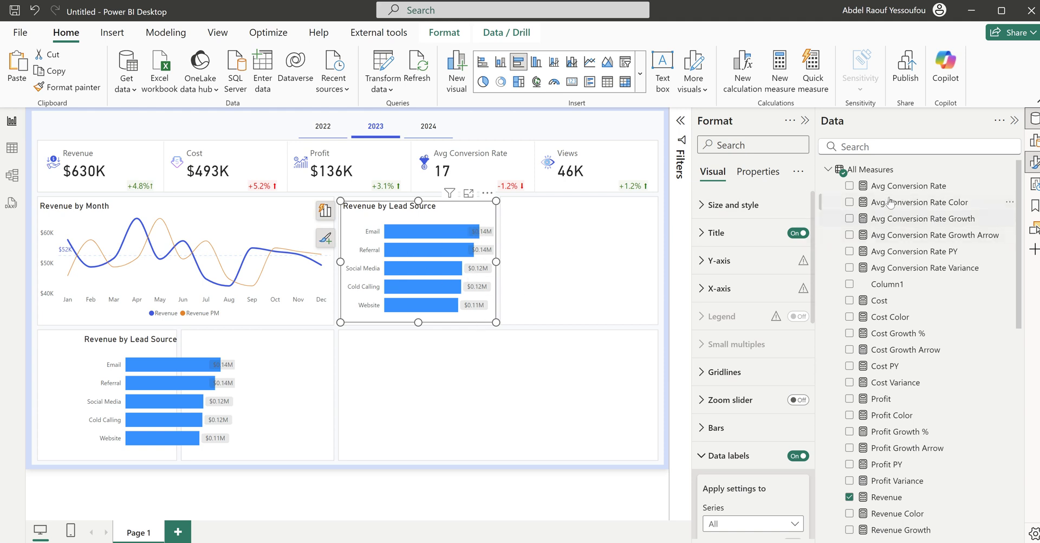
right_click(882, 172)
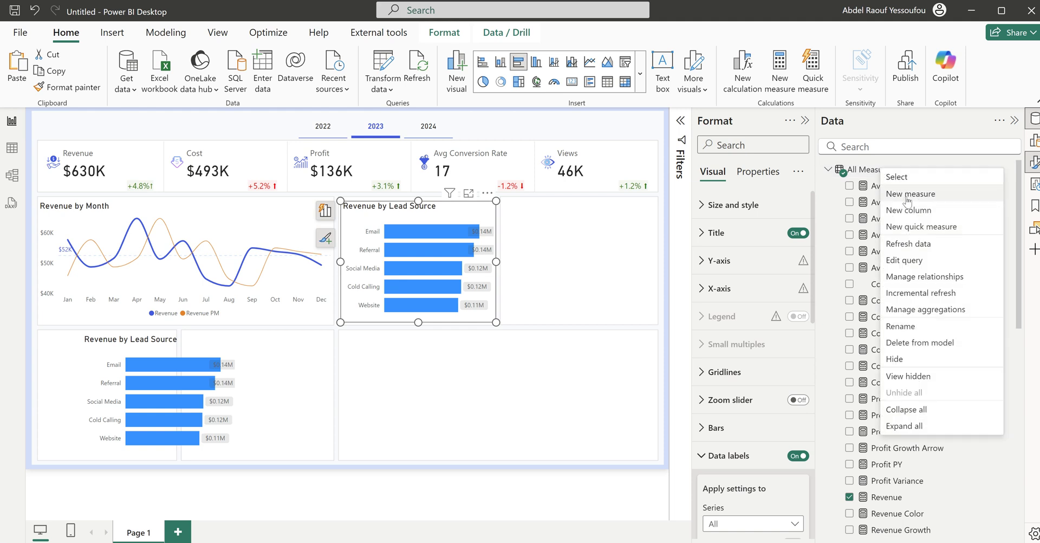
key("Escape")
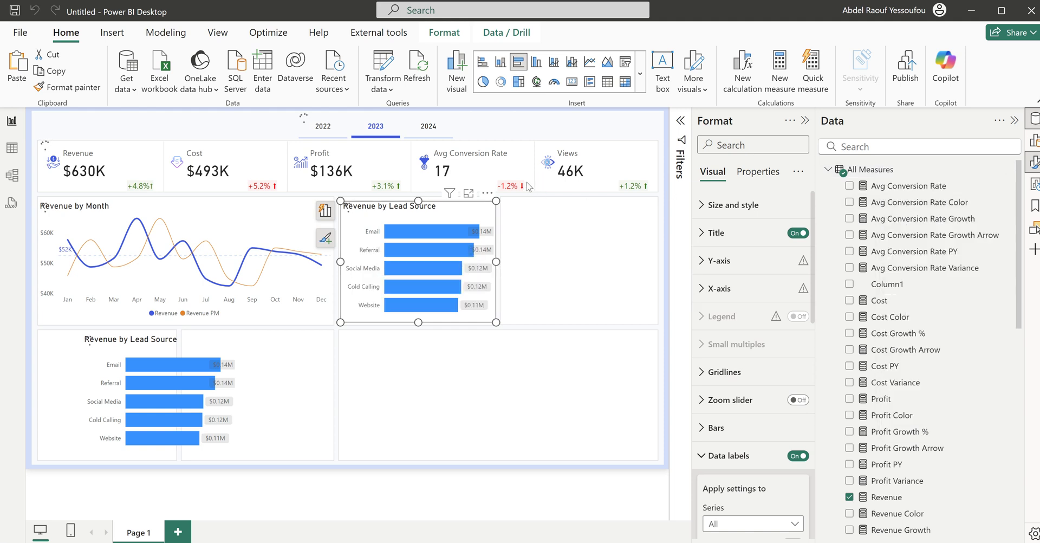
type("Base Zero")
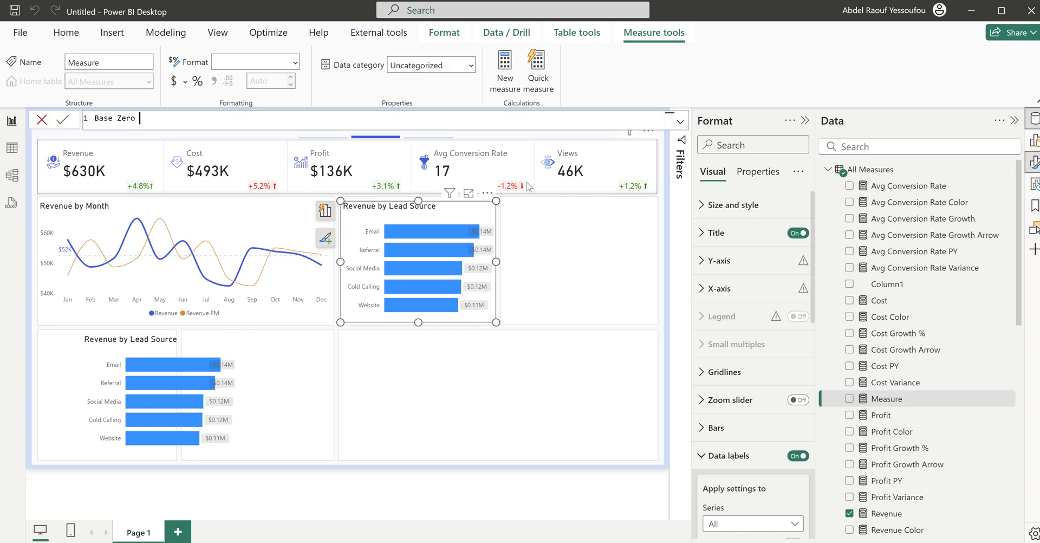
type(" =")
key("shift+Return")
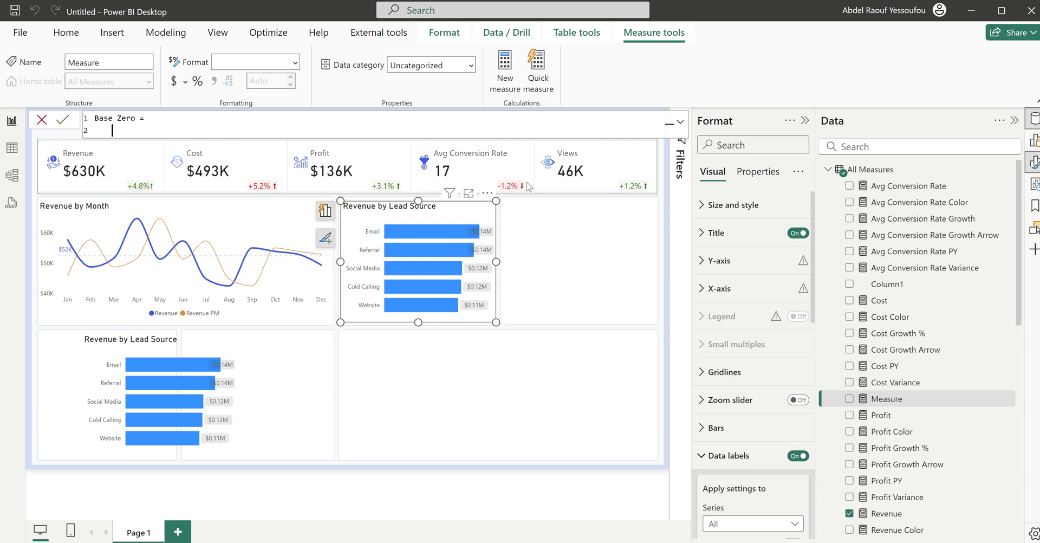
key("BackSpace")
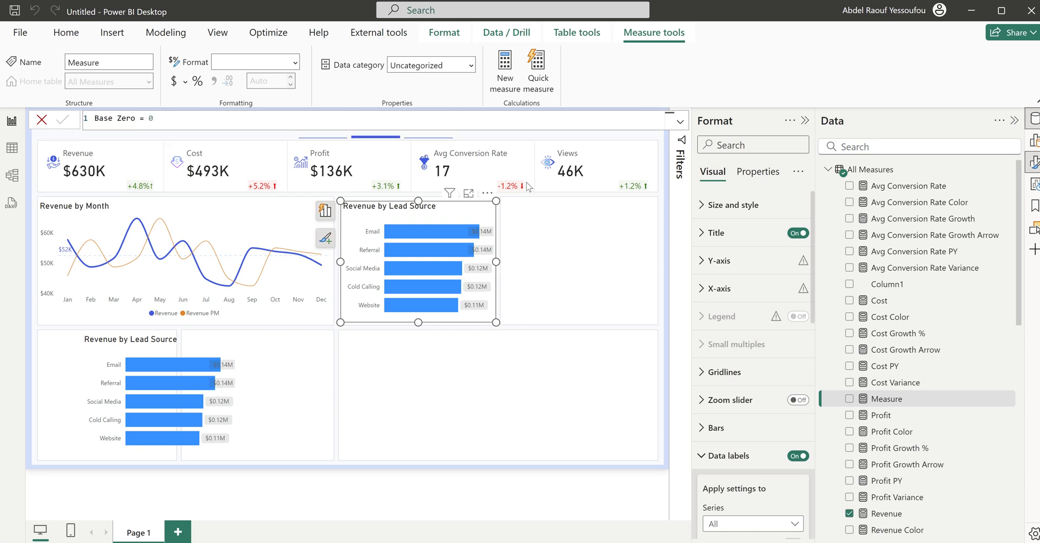
key("Return")
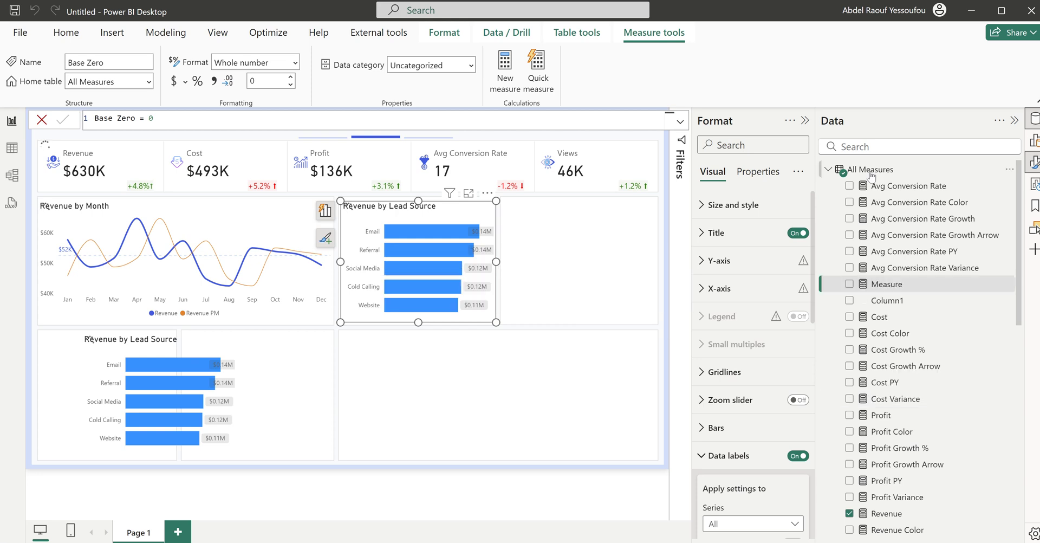
Step: Add the Base Zero measure to the original bar chart's X-axis, above Revenue
left_click(325, 211)
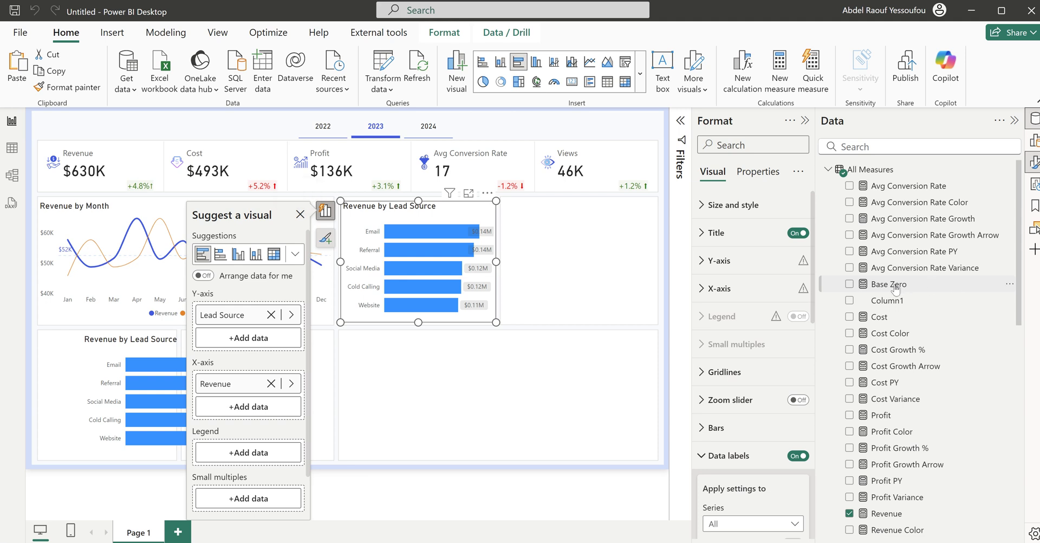
left_click_drag(895, 289, 264, 385)
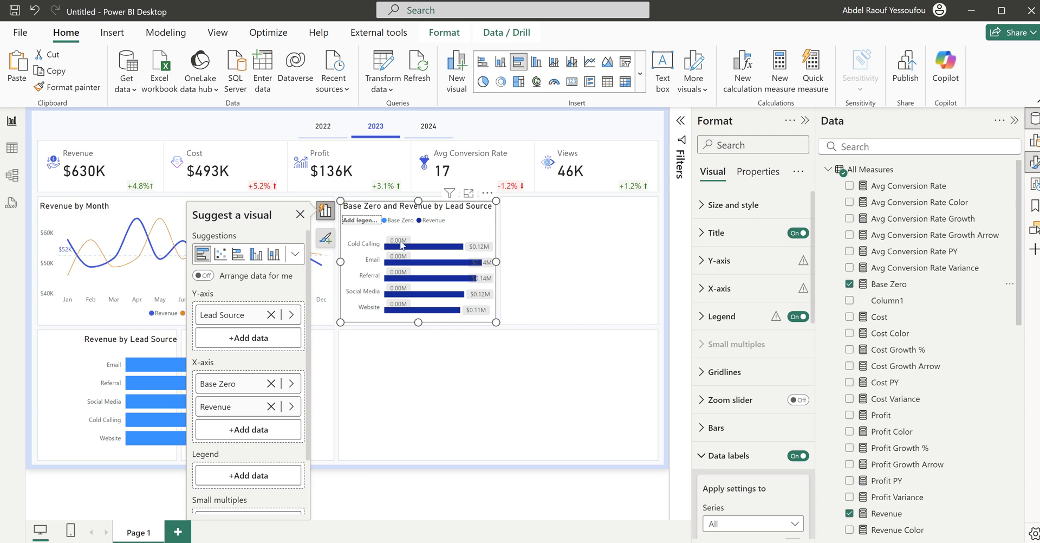
Step: Create a measure in the All Measures table with the formula Whole = 1 and format it as a percentage
right_click(872, 174)
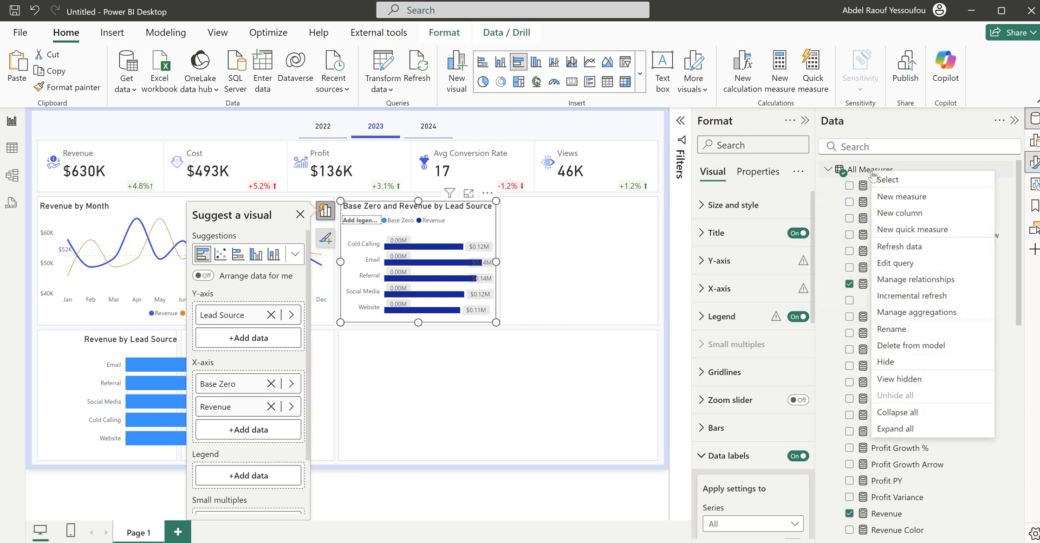
left_click(909, 202)
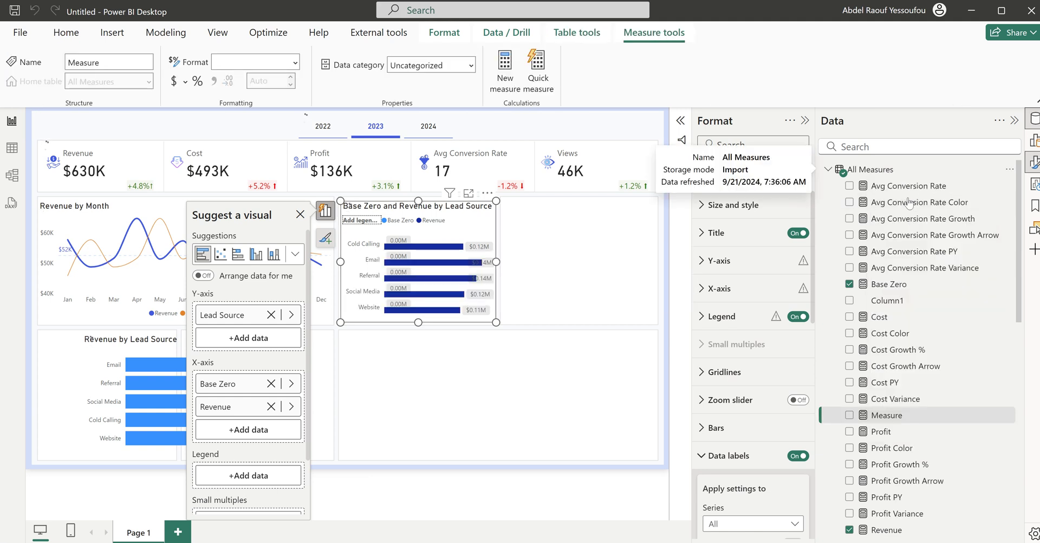
type("B")
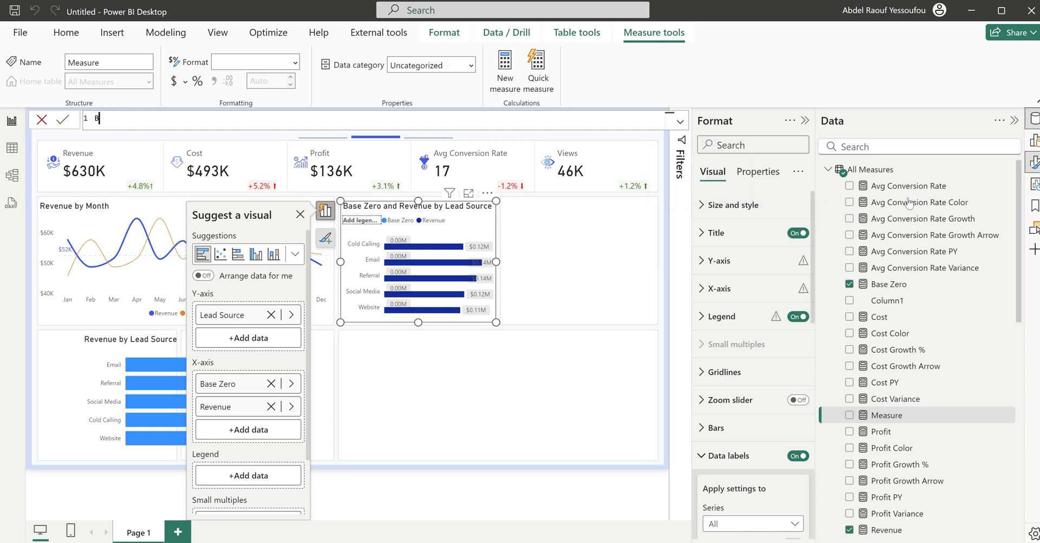
type("ase")
key("BackSpace")
key("BackSpace")
key("BackSpace")
key("BackSpace")
type("Whole")
key("Return")
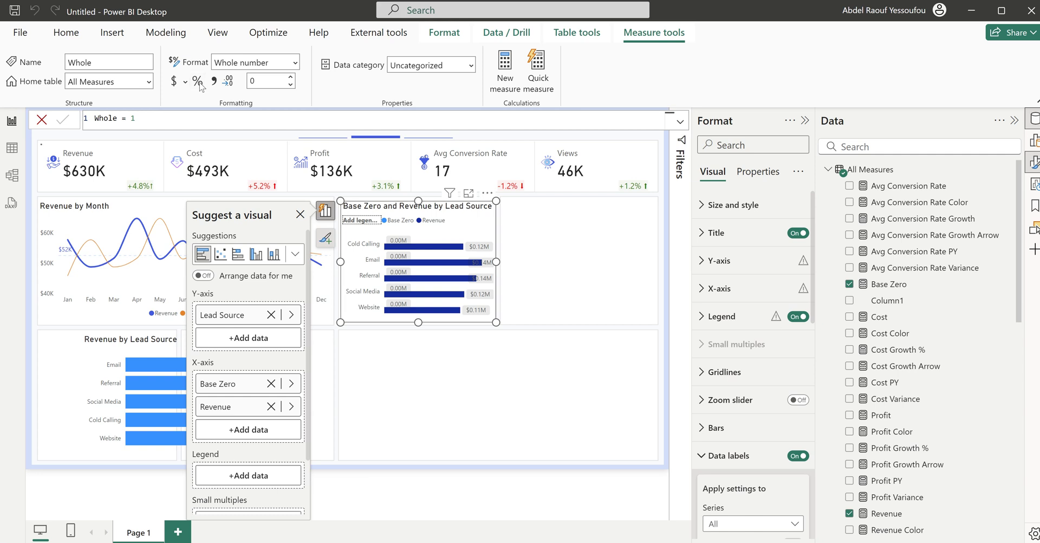
left_click(198, 81)
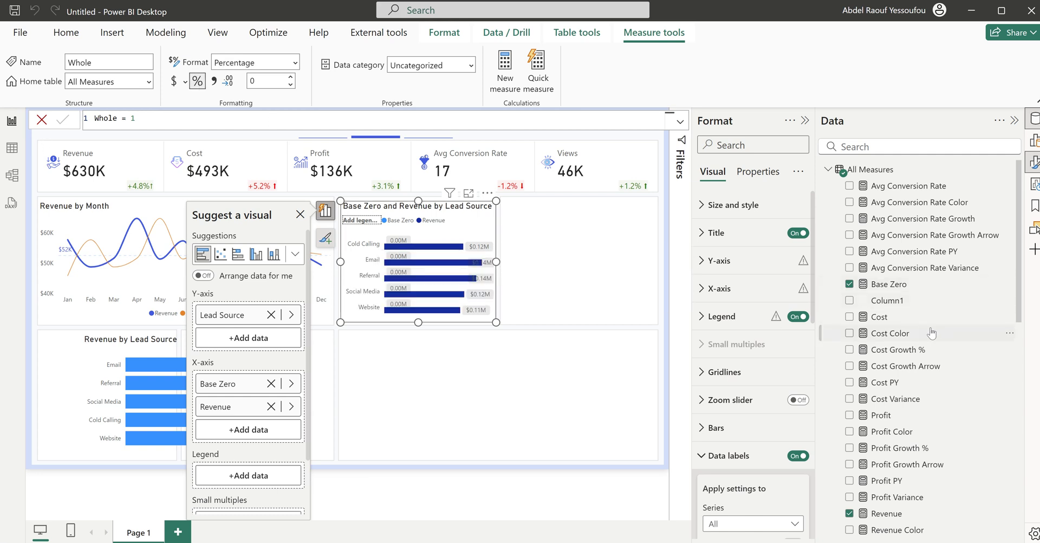
Step: Add the Whole measure to the original bar chart's X-axis, below Revenue
scroll(935, 330, "down", 8)
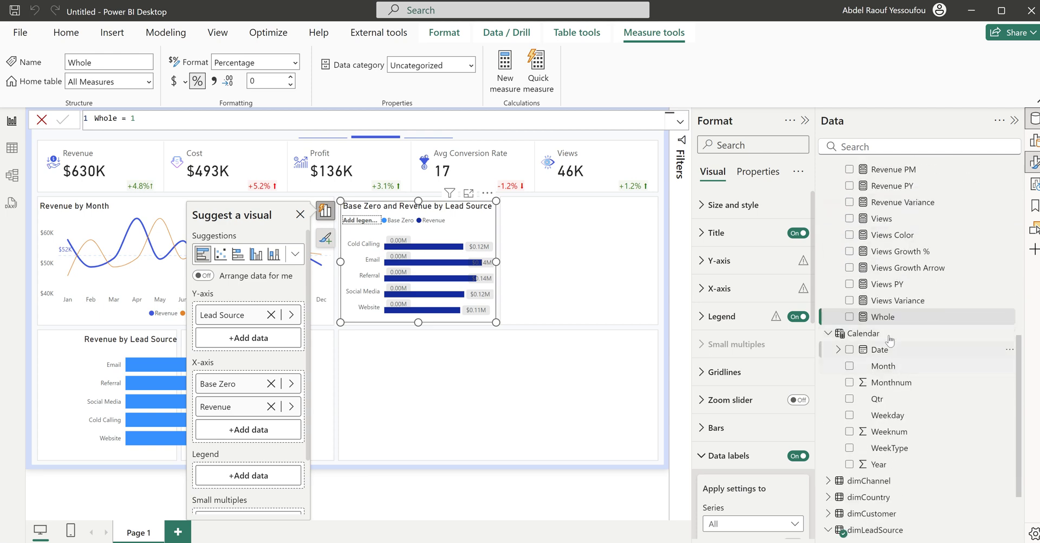
left_click_drag(898, 322, 252, 431)
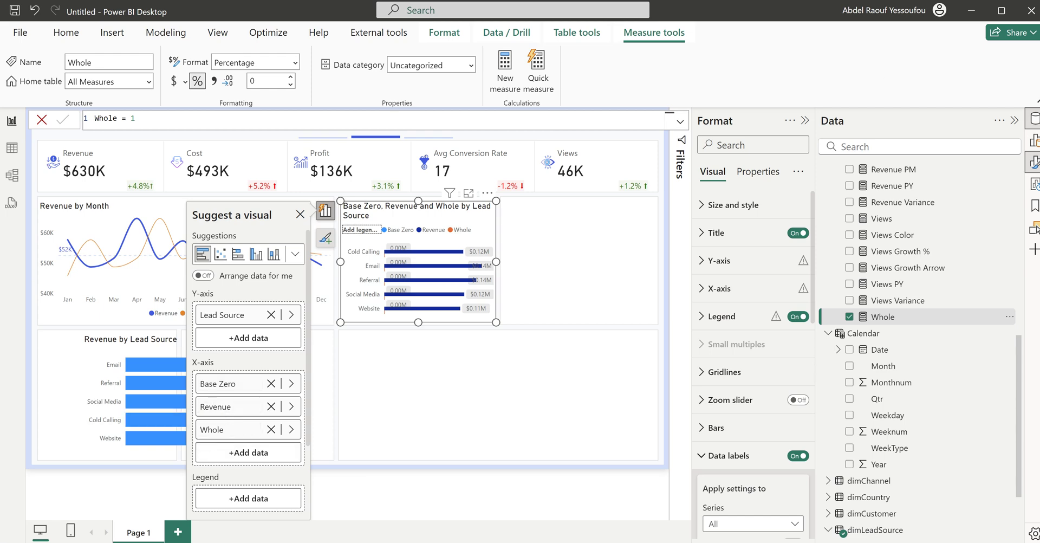
Step: Create a measure in All Measures with the formula Rev % of Lead = [Revenue]/CALCULATE([Revenue],ALLSELECTED(dimLeadSource[Lead Source]))
scroll(882, 177, "up", 10)
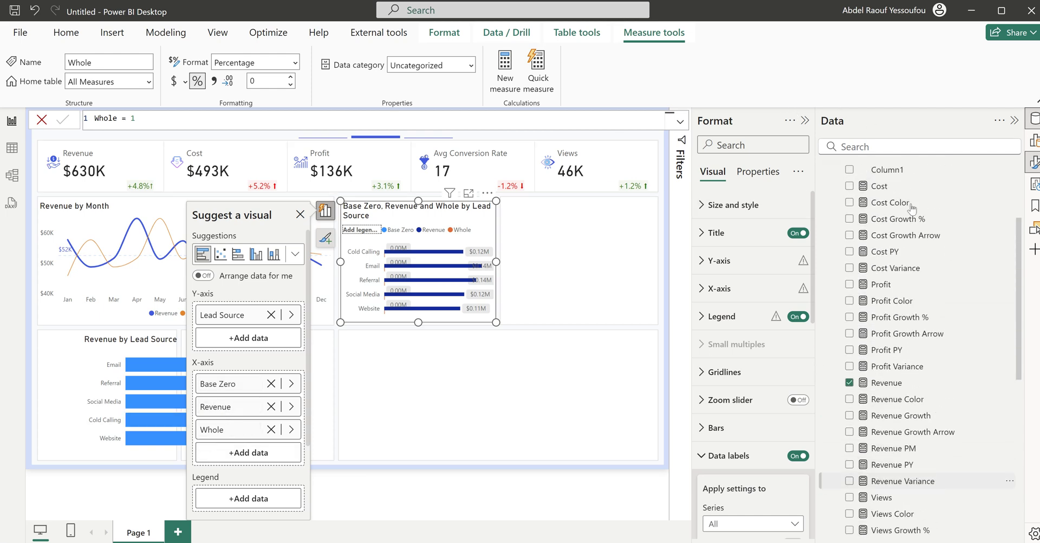
right_click(873, 174)
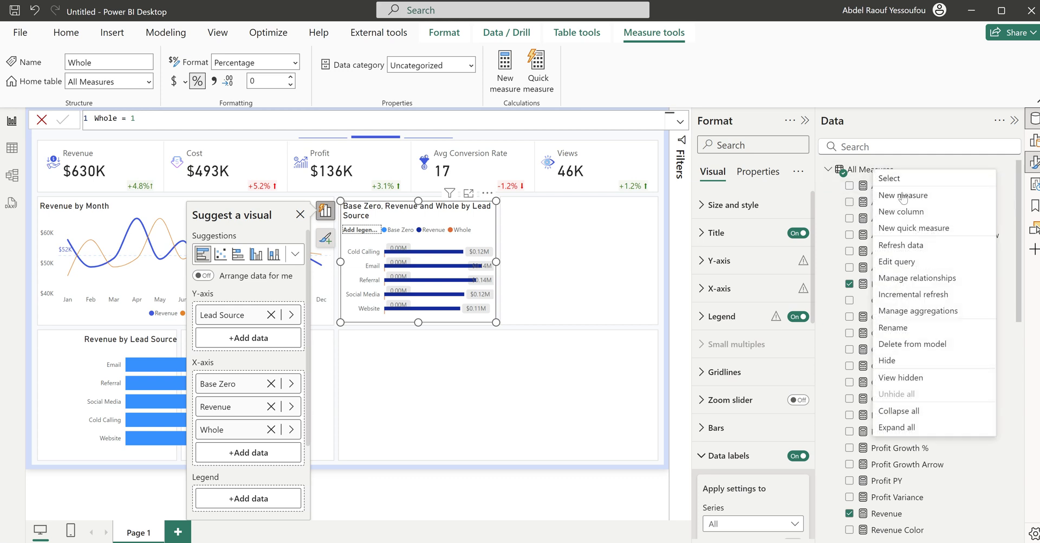
left_click(910, 200)
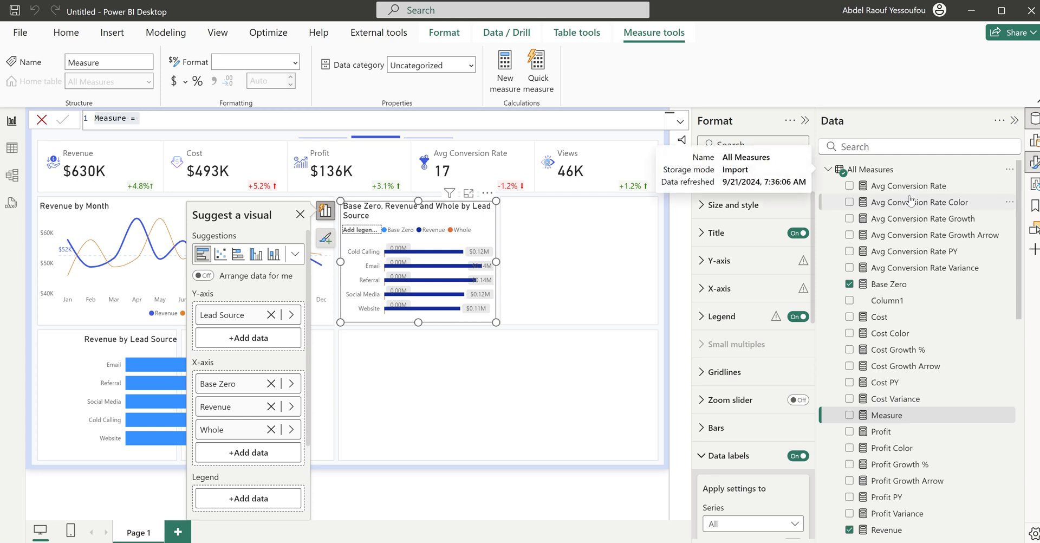
type("Rev")
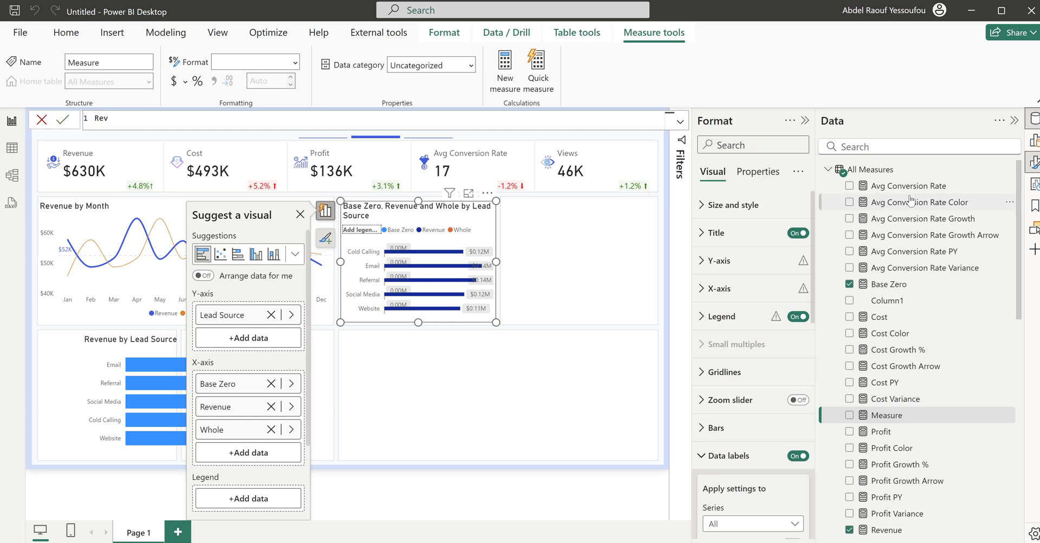
type(" % of Lead =")
key("shift+Return")
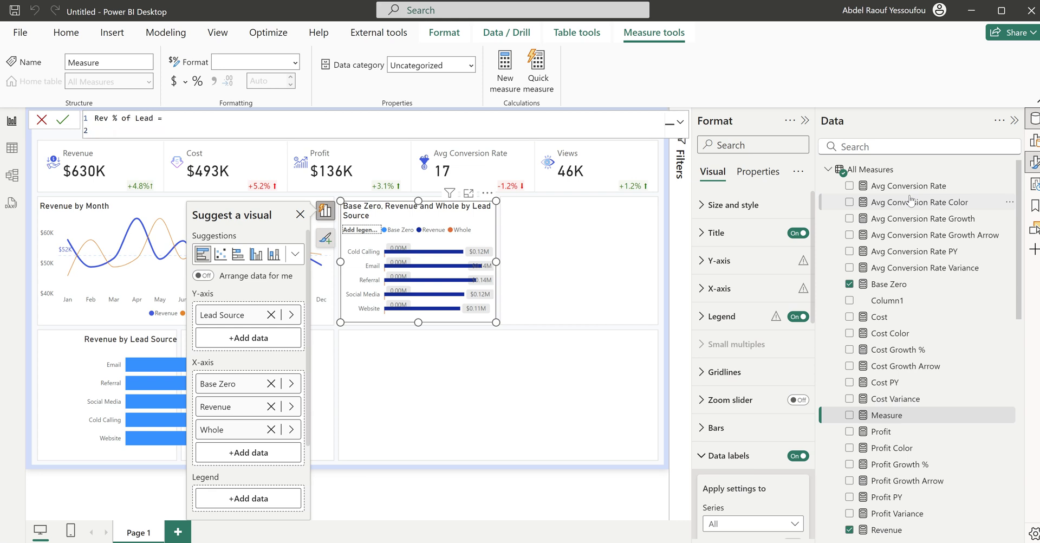
type("rev")
key("Tab")
type("/cal")
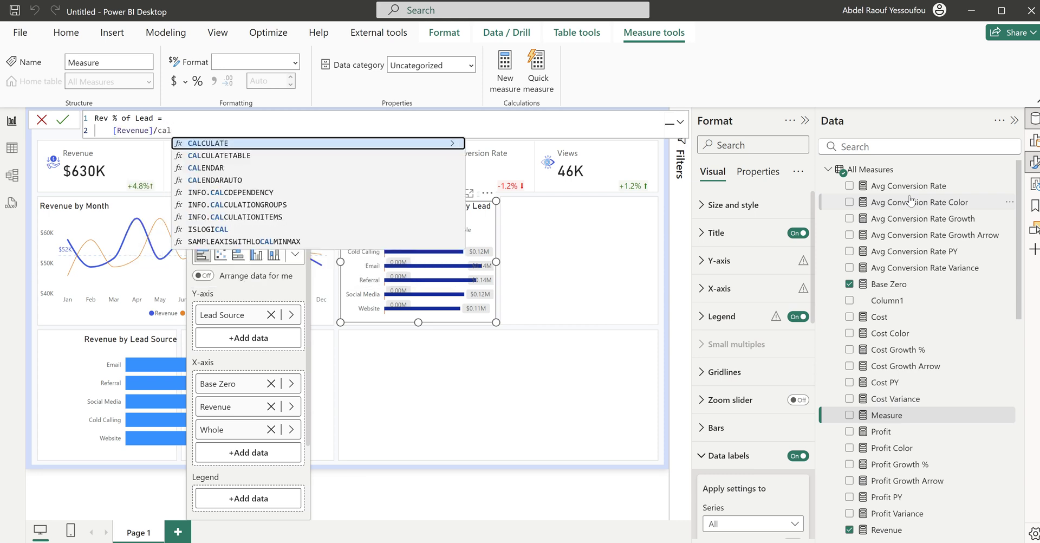
key("Tab")
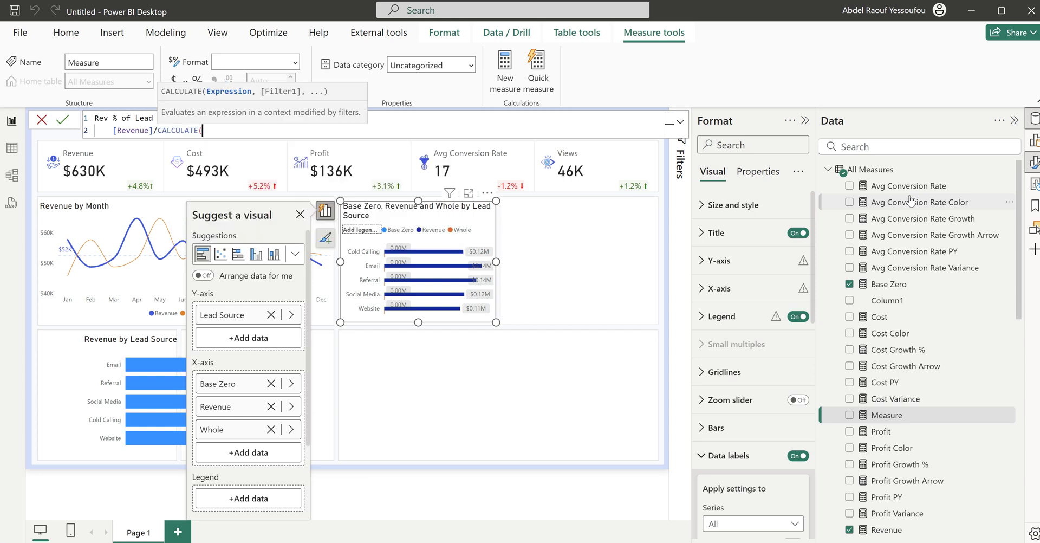
type("rev")
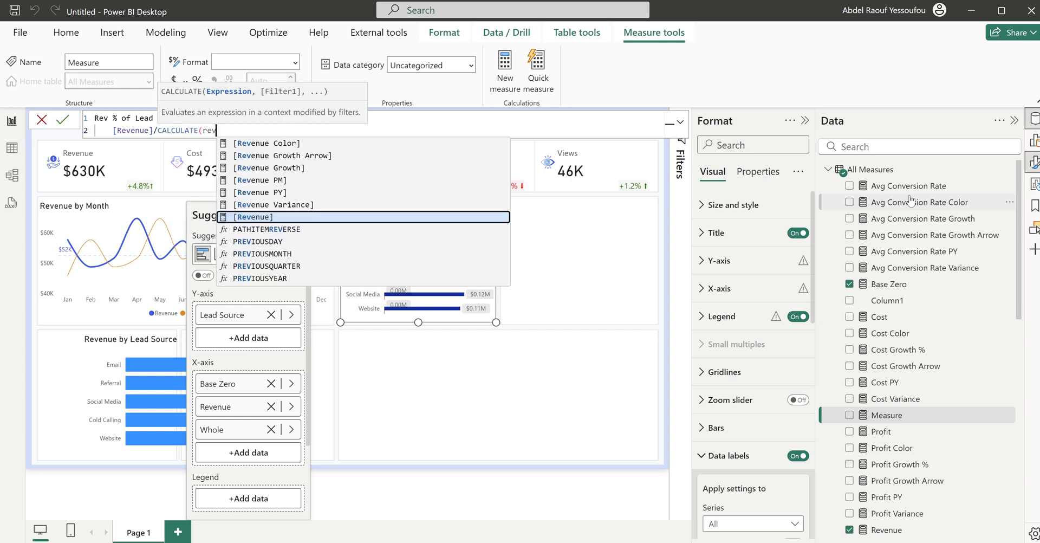
key("Tab")
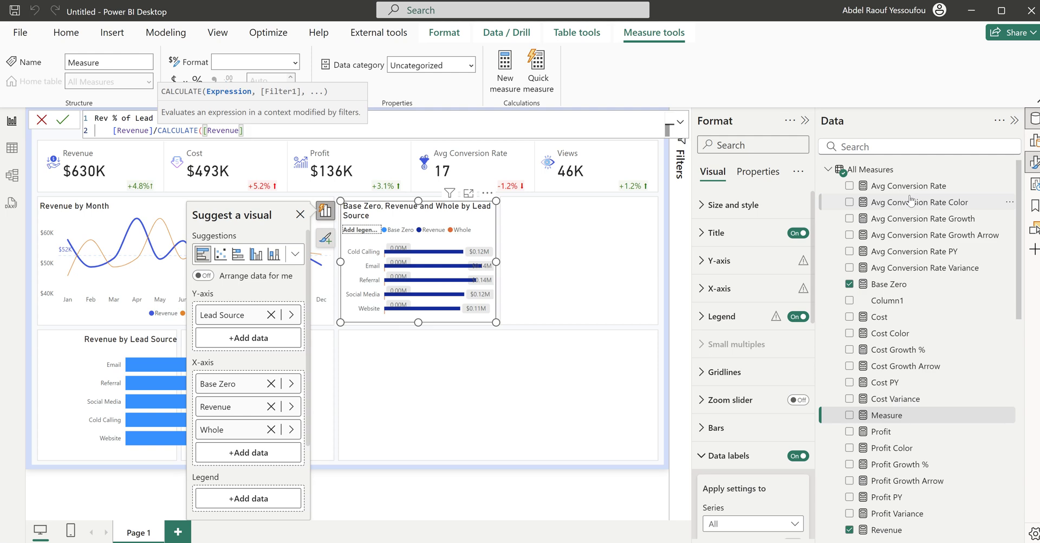
type(",allse")
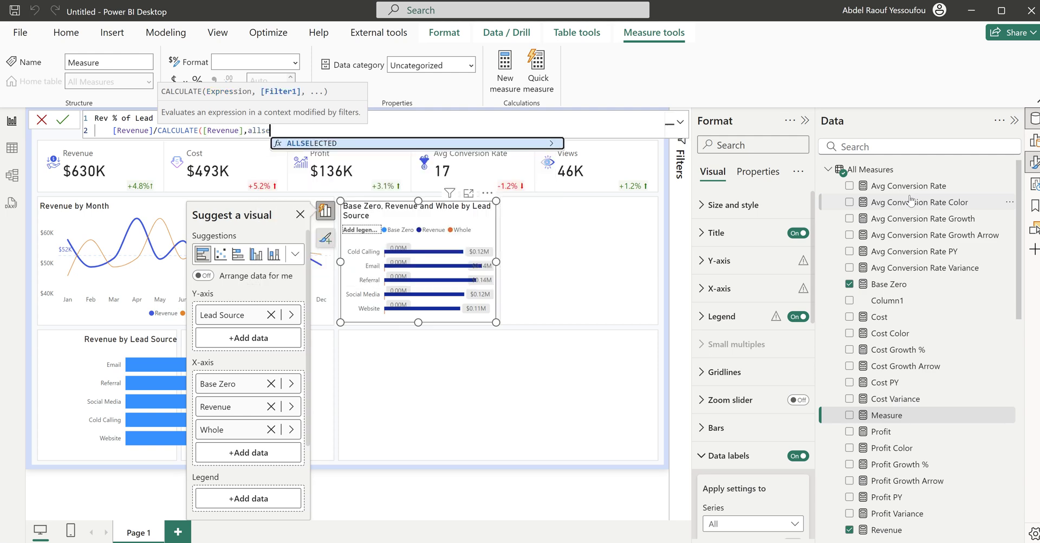
key("Tab")
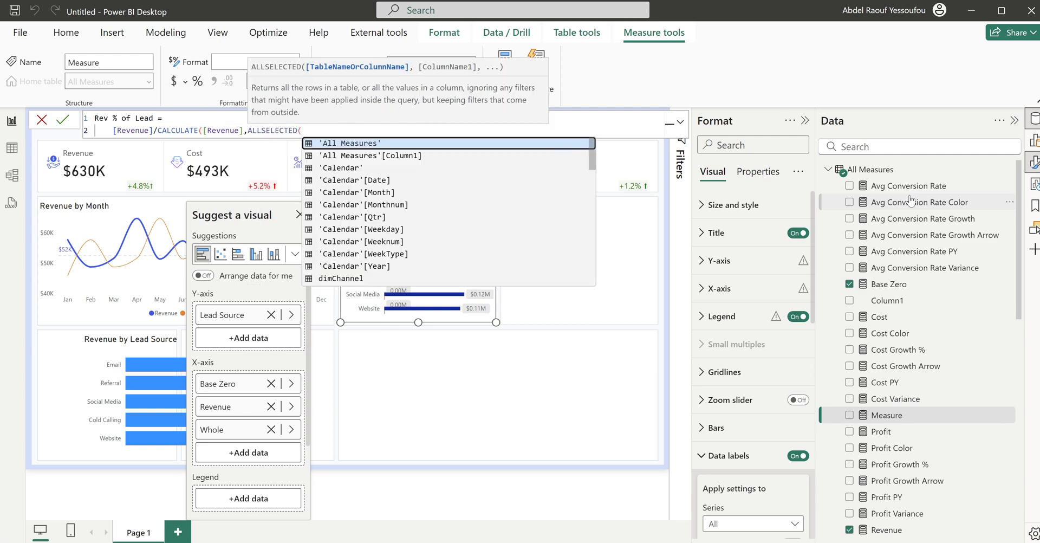
type("lead")
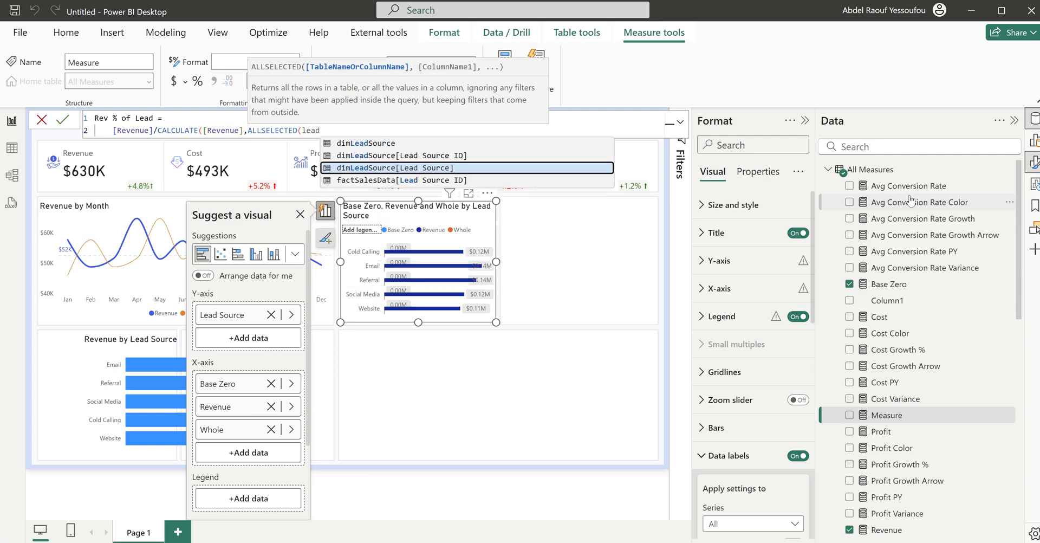
key("Tab")
type("))")
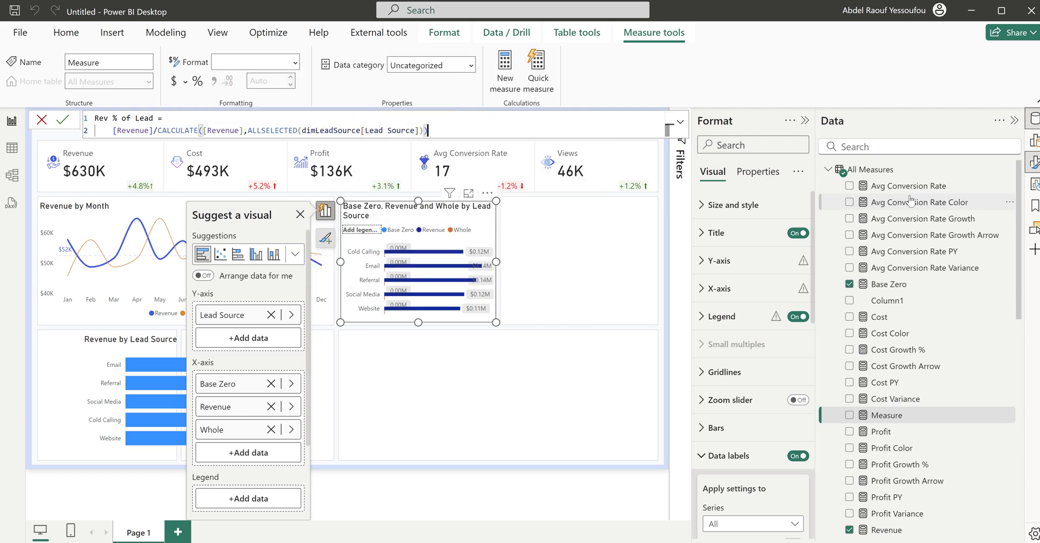
key("Return")
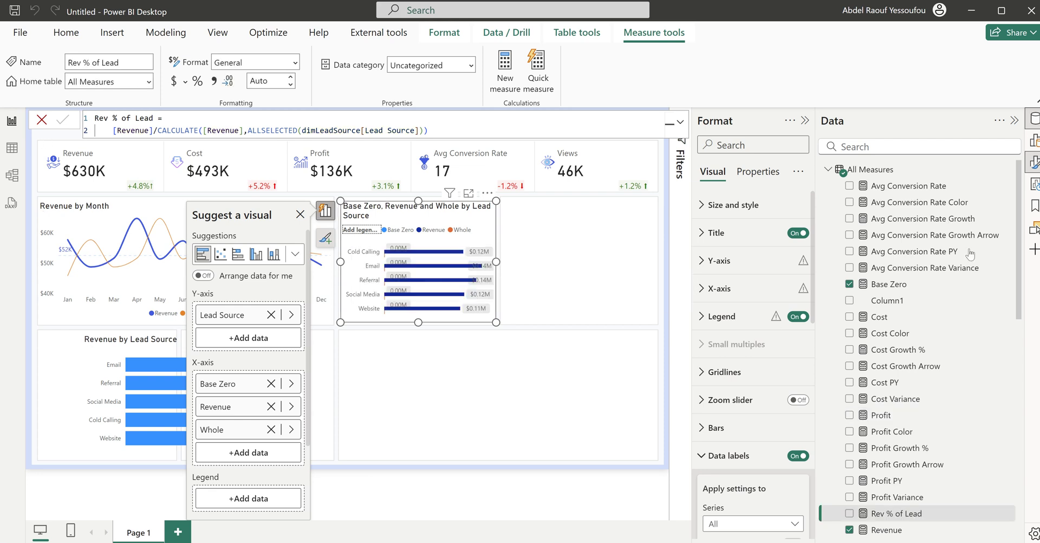
Step: Replace Revenue with Rev % of Lead in the original bar chart's X-axis and widen the chart toward the right
left_click(290, 406)
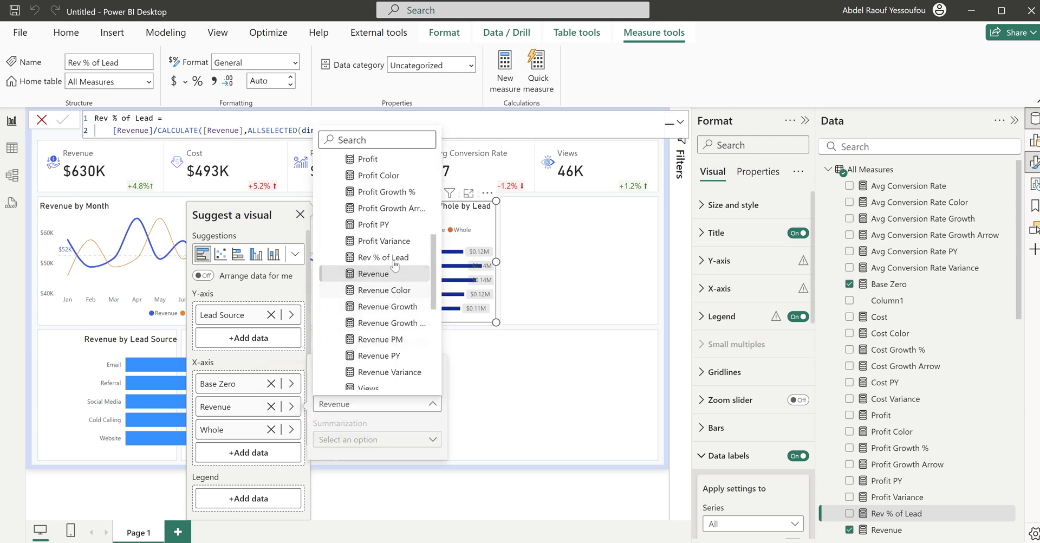
left_click(388, 259)
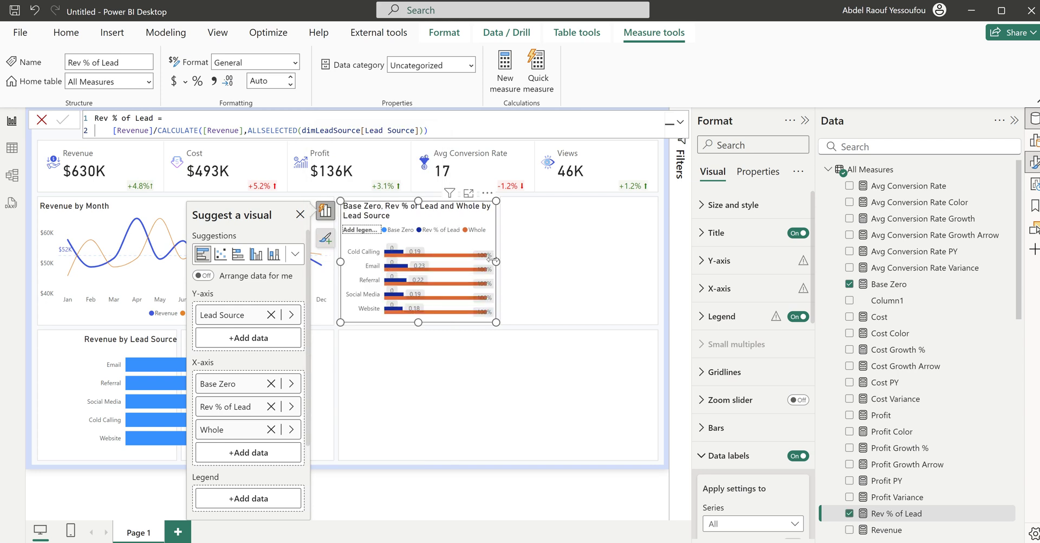
mouse_move(495, 261)
left_mouse_down()
mouse_move(555, 268)
mouse_move(497, 272)
left_mouse_up()
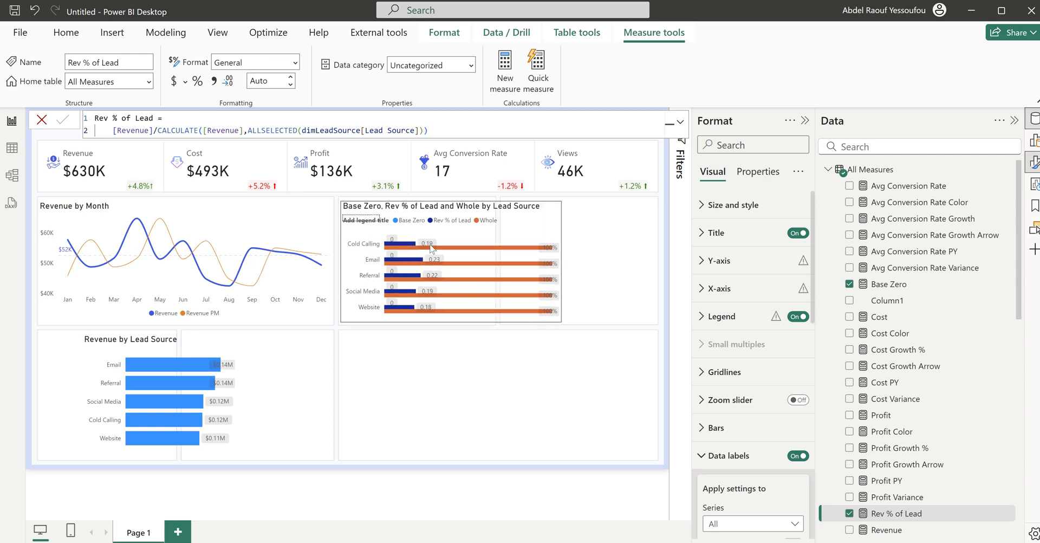
left_click(432, 246)
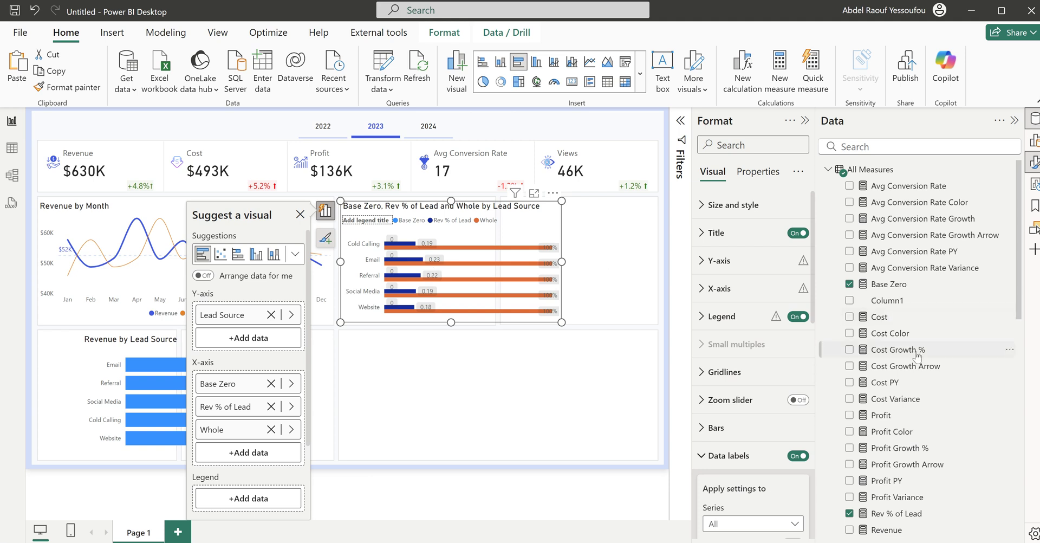
Step: Format the Rev % of Lead measure as a percentage with 0 decimal places
scroll(913, 357, "down", 5)
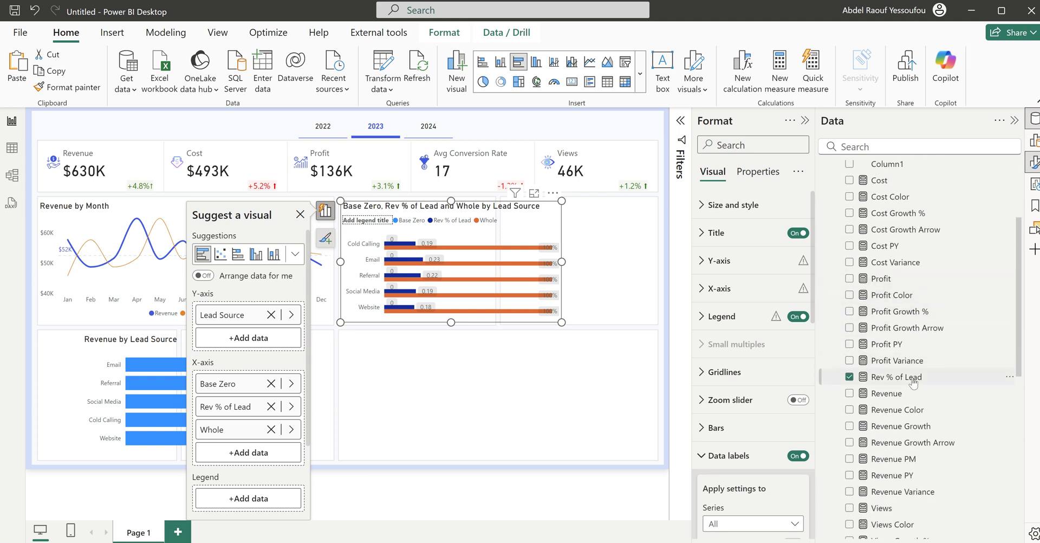
left_click(914, 379)
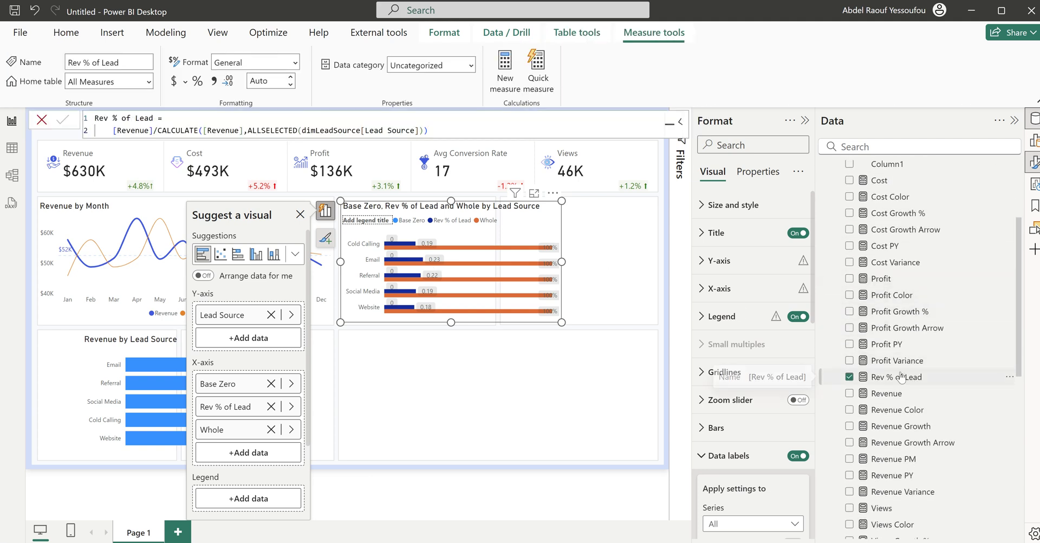
left_click(198, 81)
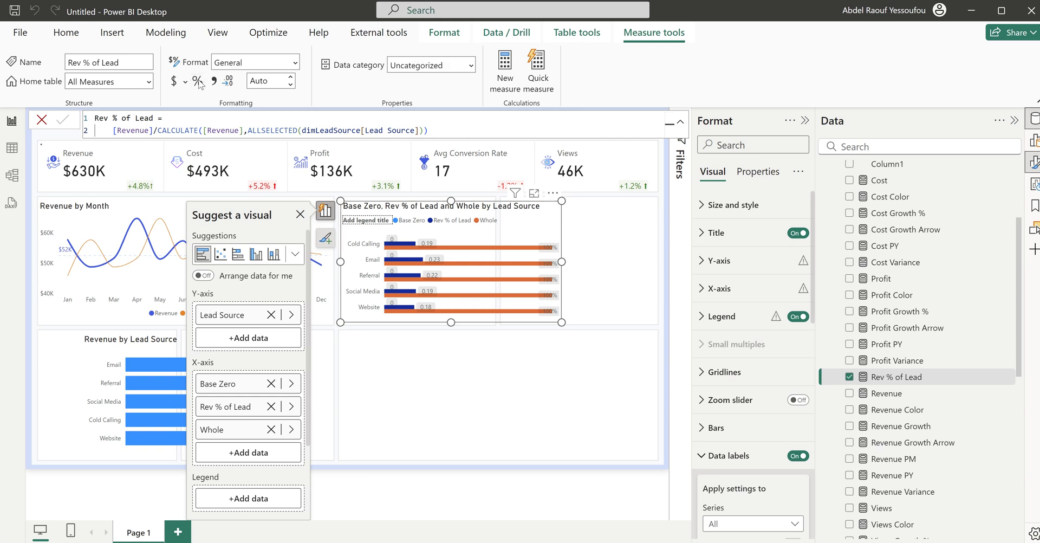
left_click(271, 80)
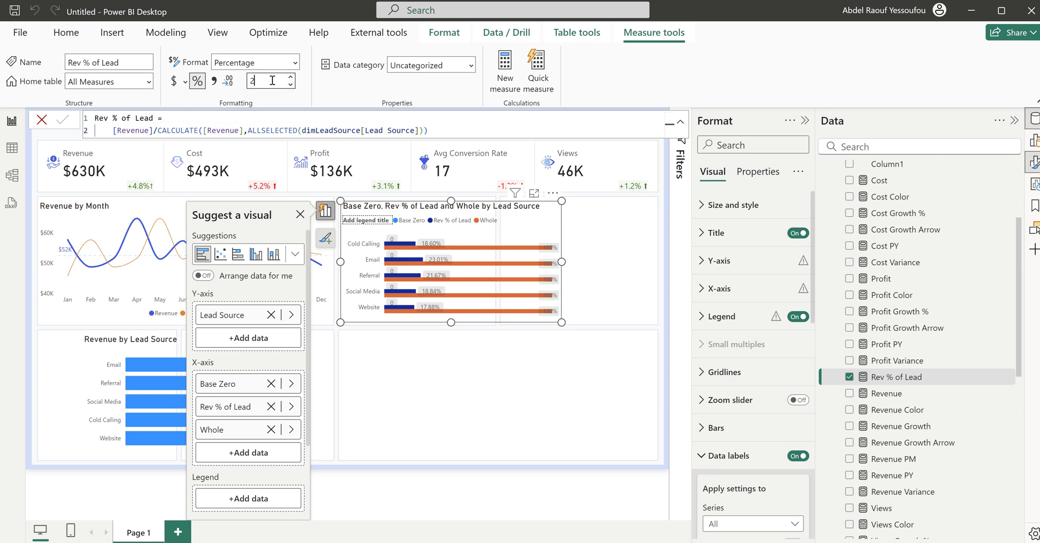
key("BackSpace")
type("0")
key("Return")
Step: Sort the original bar chart's axis by Rev % of Lead
left_click(553, 194)
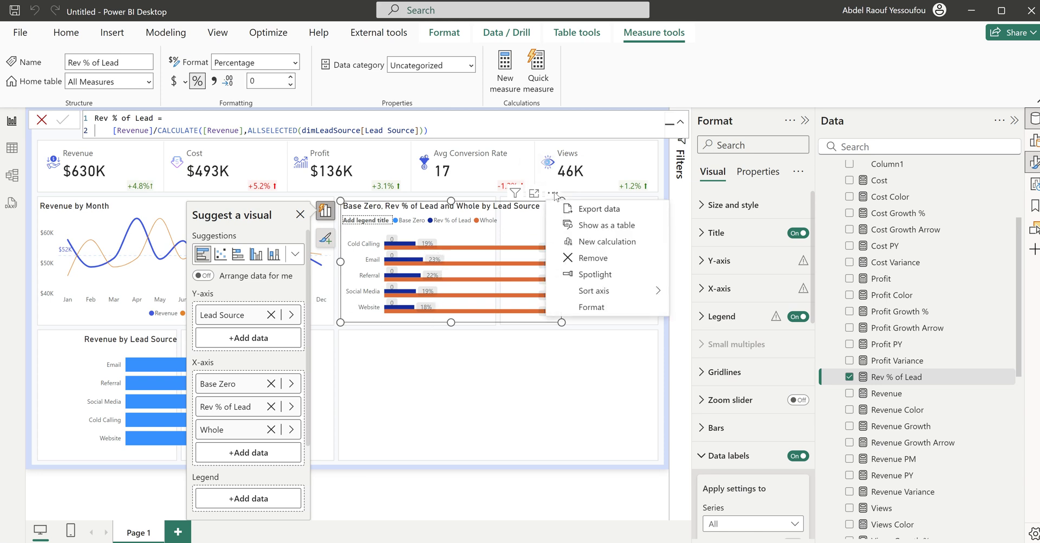
mouse_move(621, 293)
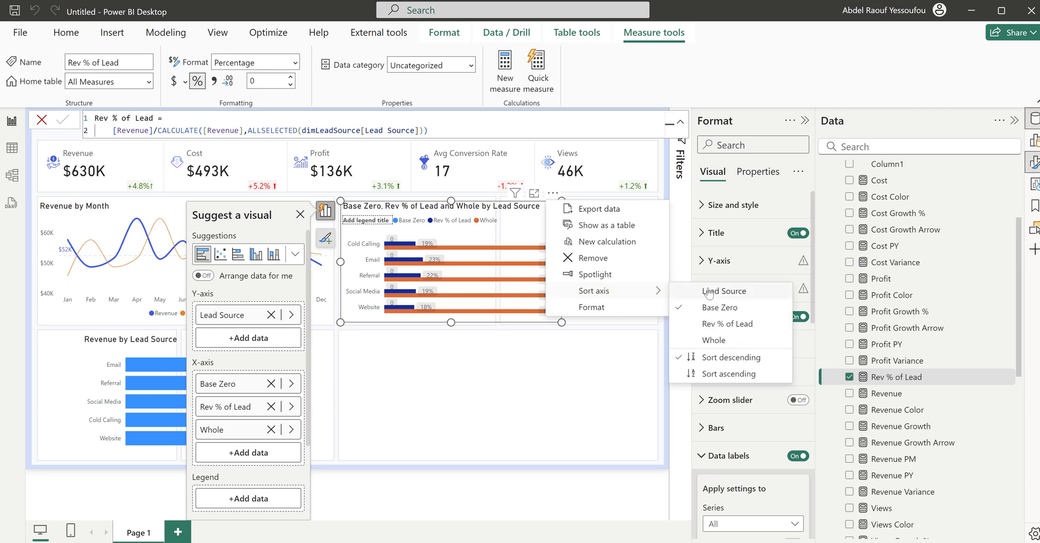
left_click(736, 325)
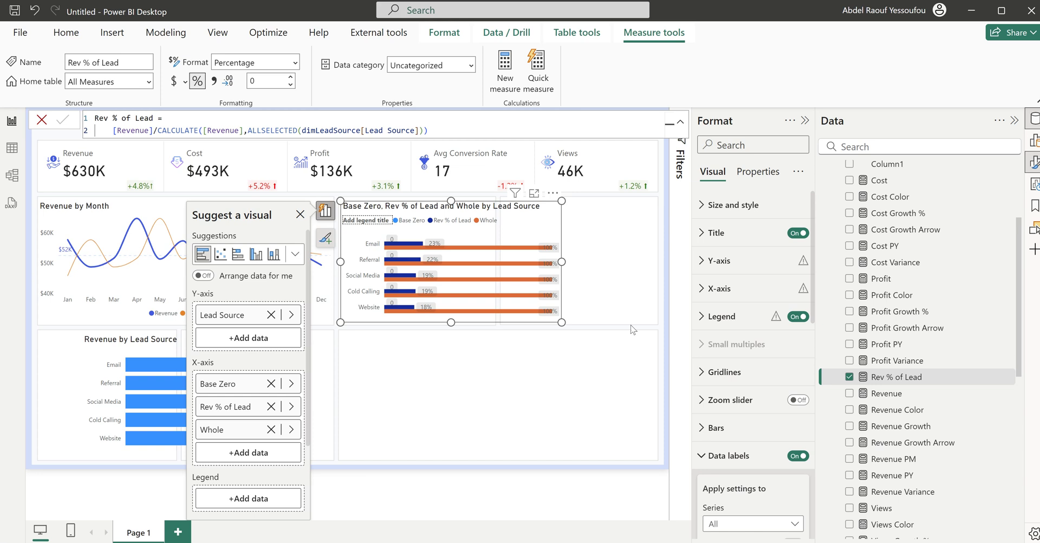
Step: Turn off the legend of the Base Zero, Rev % of Lead and Whole by Lead Source bar chart
left_click(732, 458)
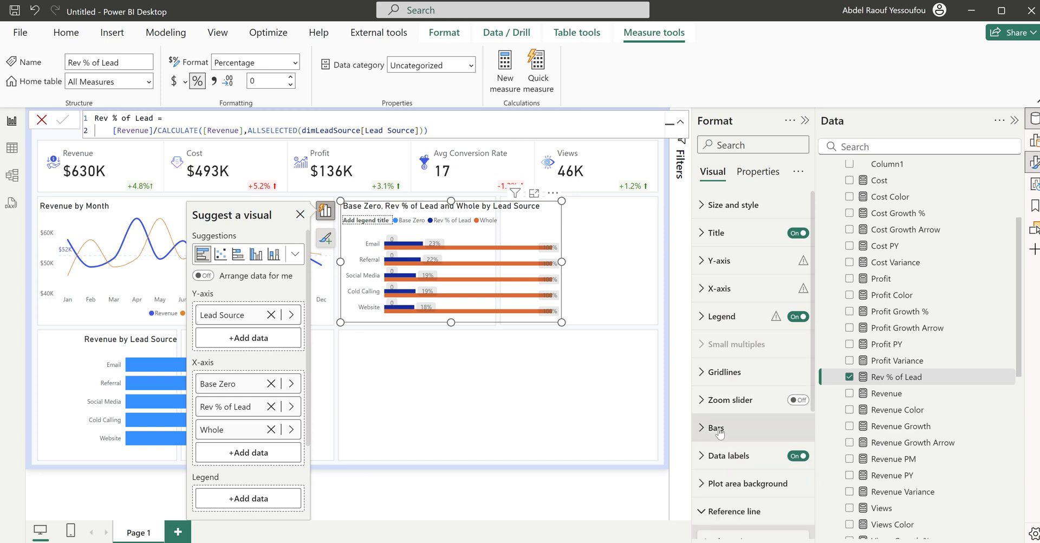
left_click(716, 428)
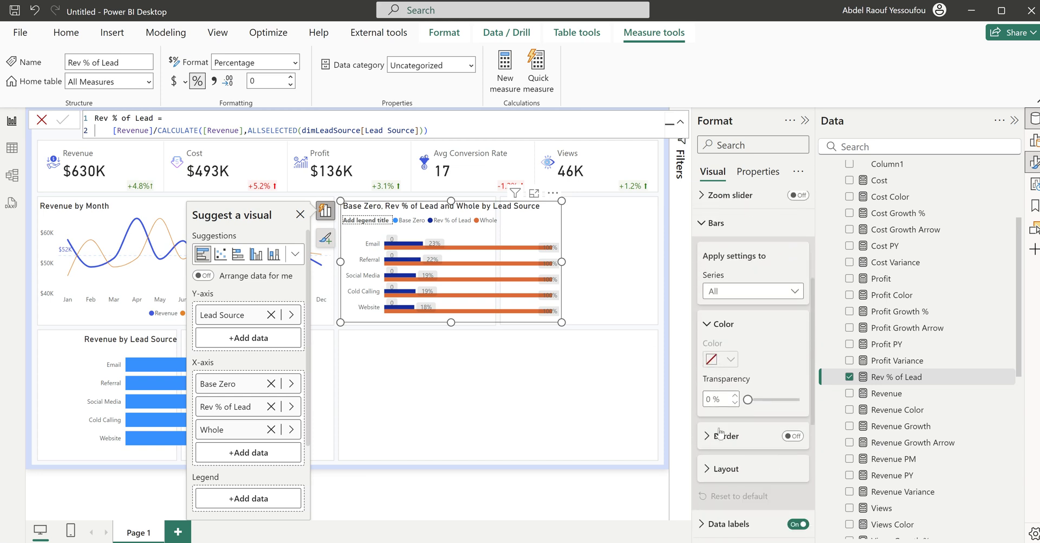
scroll(720, 432, "up", 5)
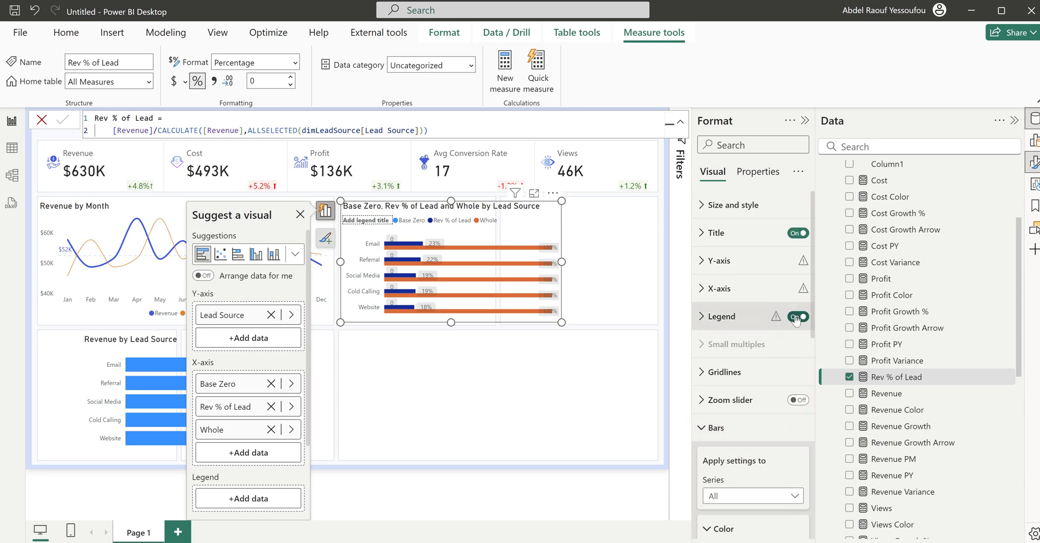
left_click(796, 318)
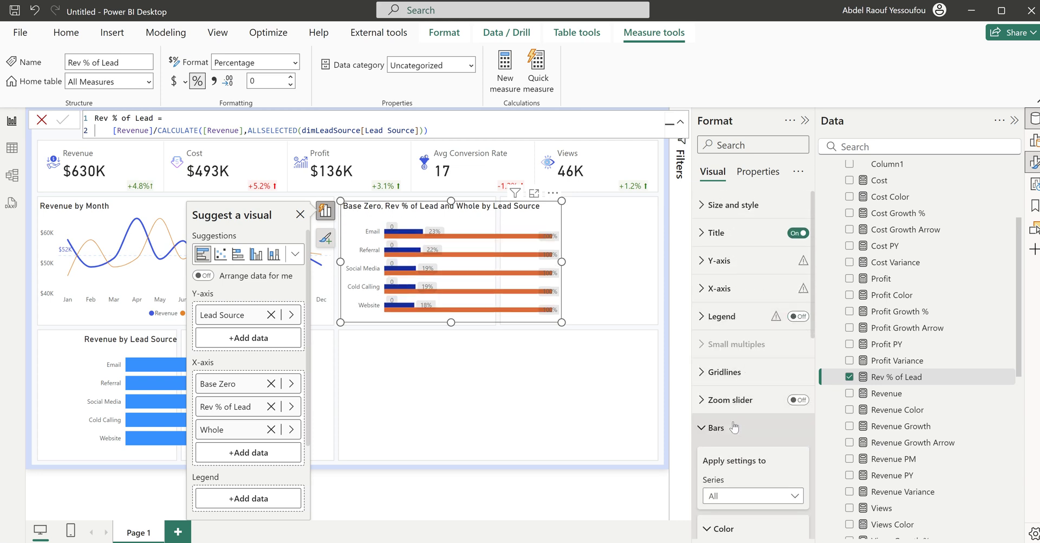
Step: Set the bar color of the Base Zero series to hex #3F53E0
scroll(732, 429, "down", 3)
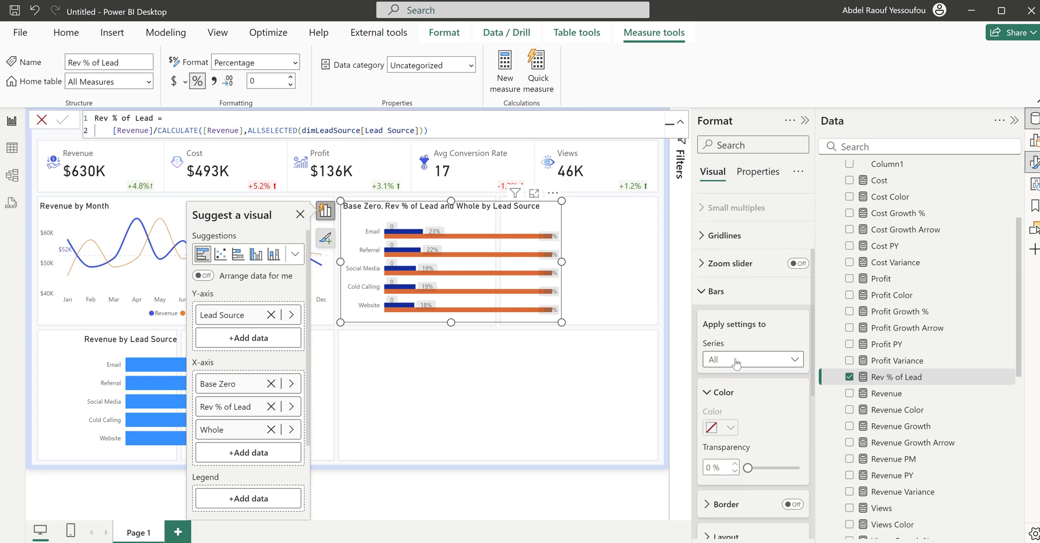
left_click(736, 362)
left_click(733, 395)
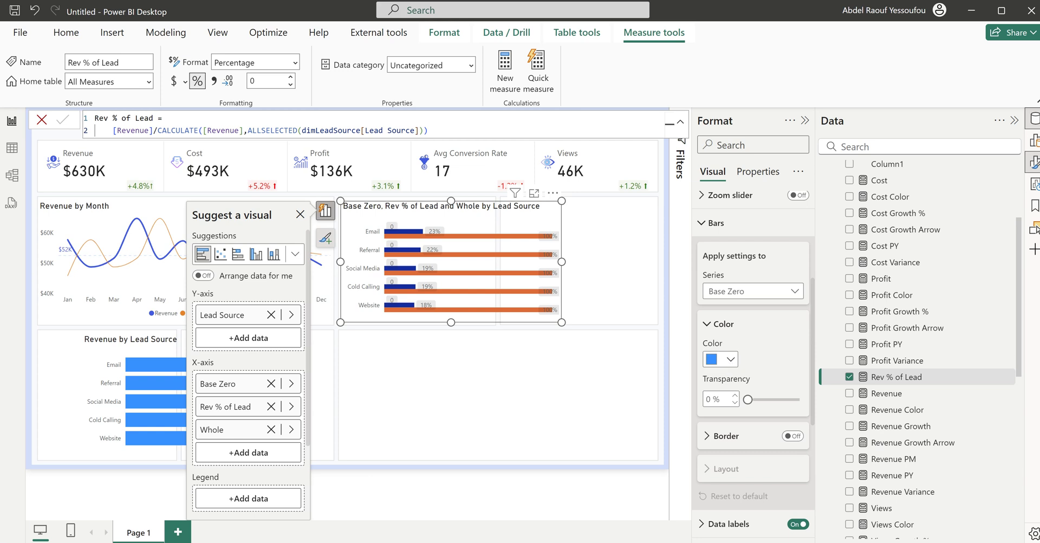
left_click(729, 361)
left_click(753, 329)
type("#3F53E0")
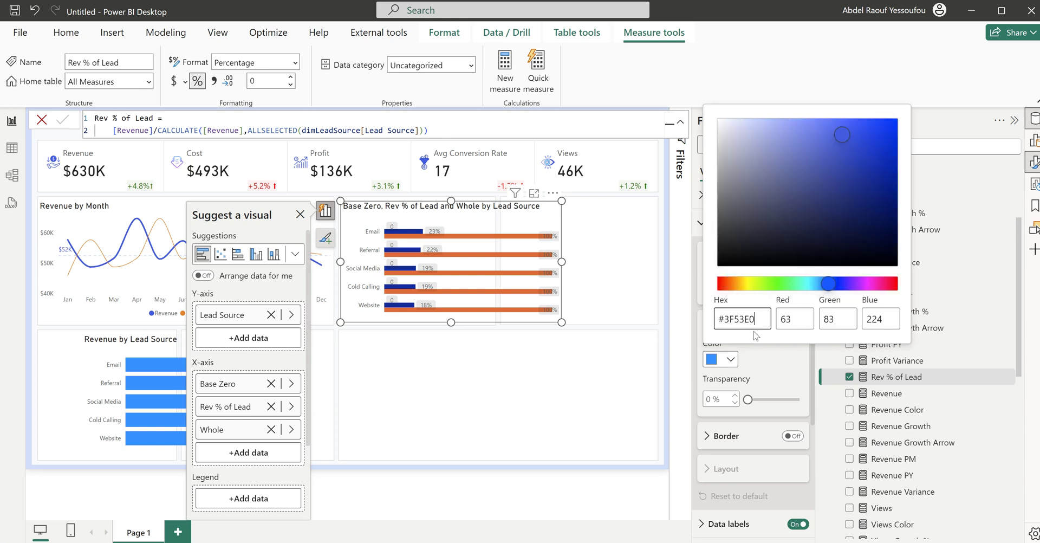
left_click(757, 364)
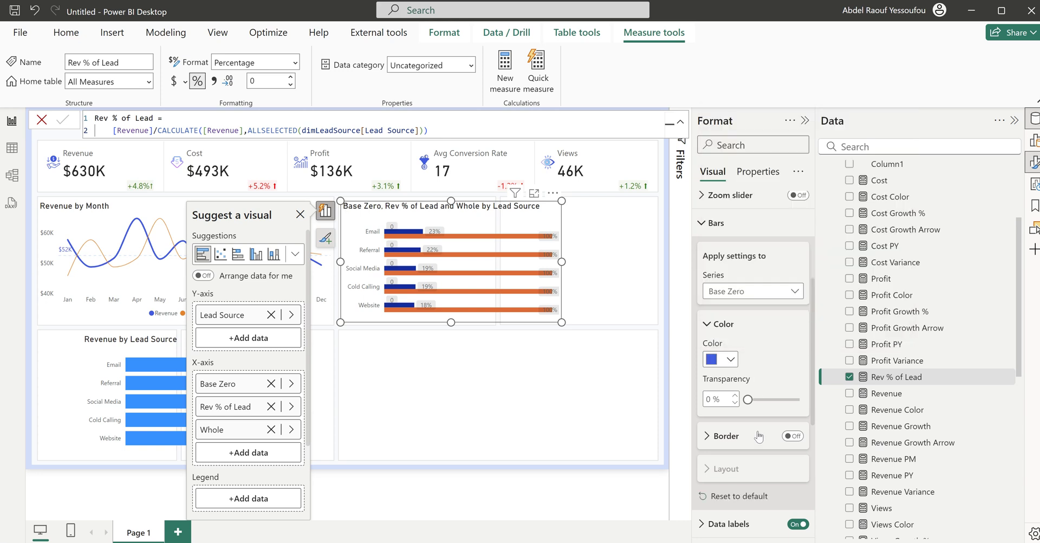
Step: Set the bar color of the Rev % of Lead series to white
left_click(741, 292)
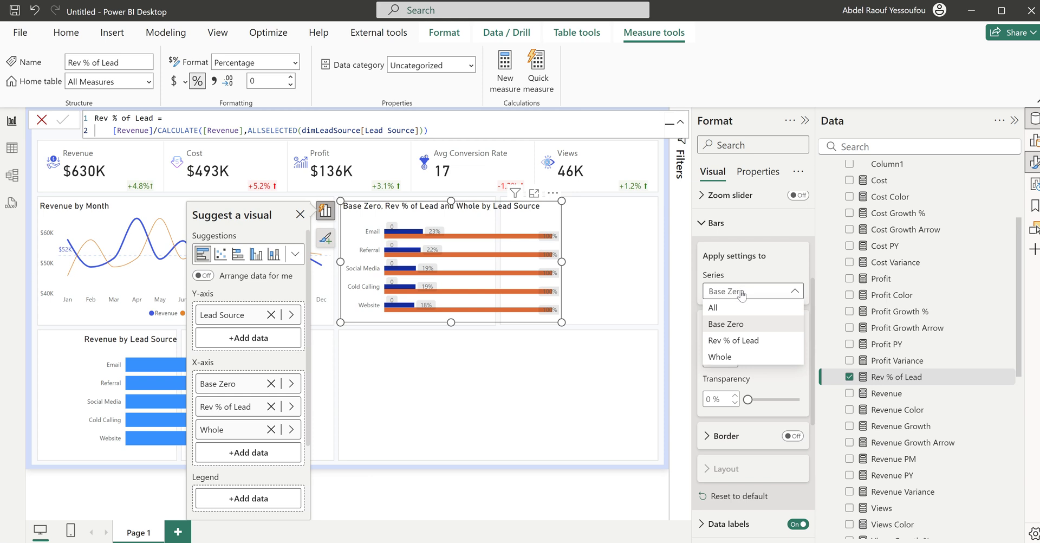
left_click(740, 341)
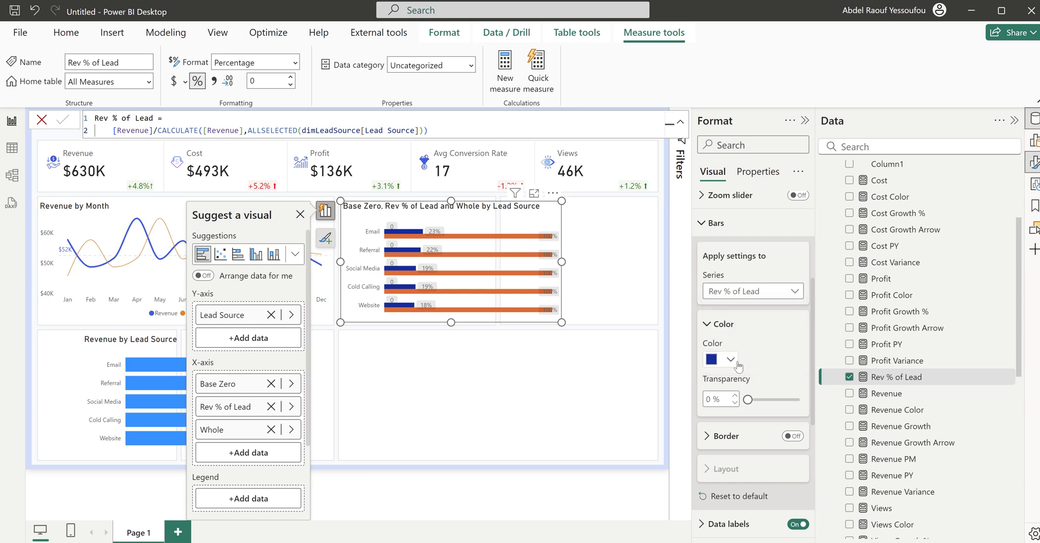
left_click(726, 359)
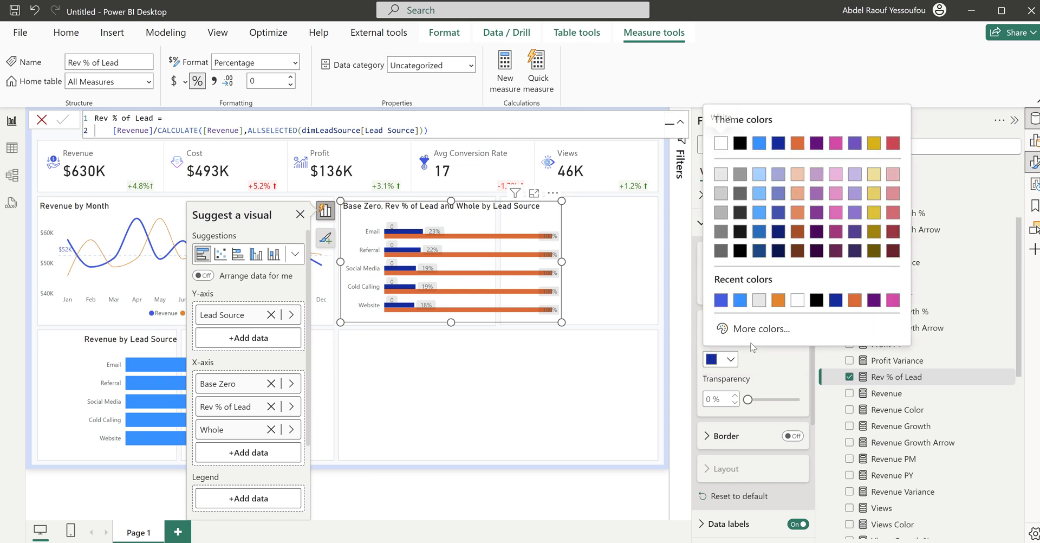
left_click(799, 299)
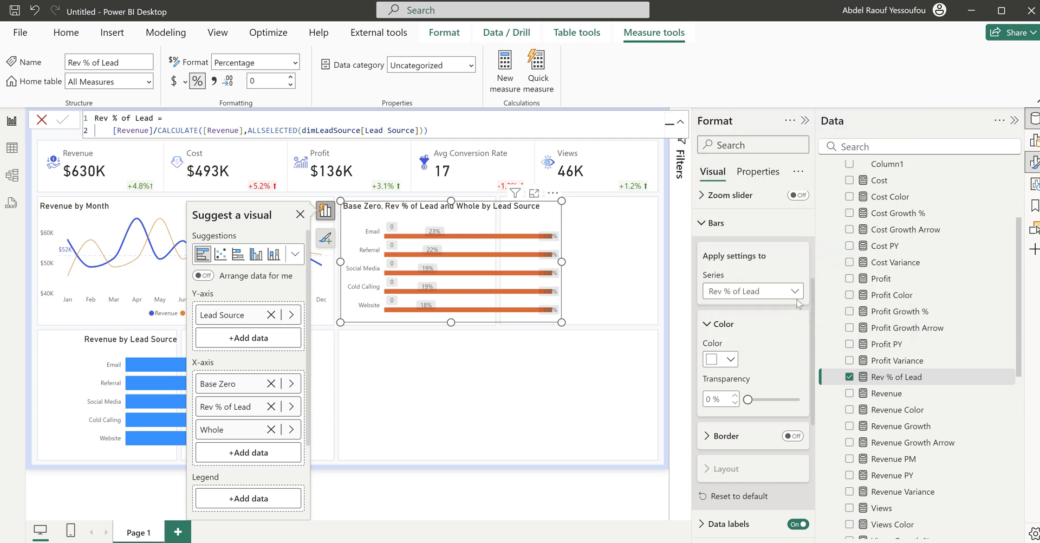
Step: Set the bar color of the Whole series to the recently used blue #3F53E0
left_click(732, 293)
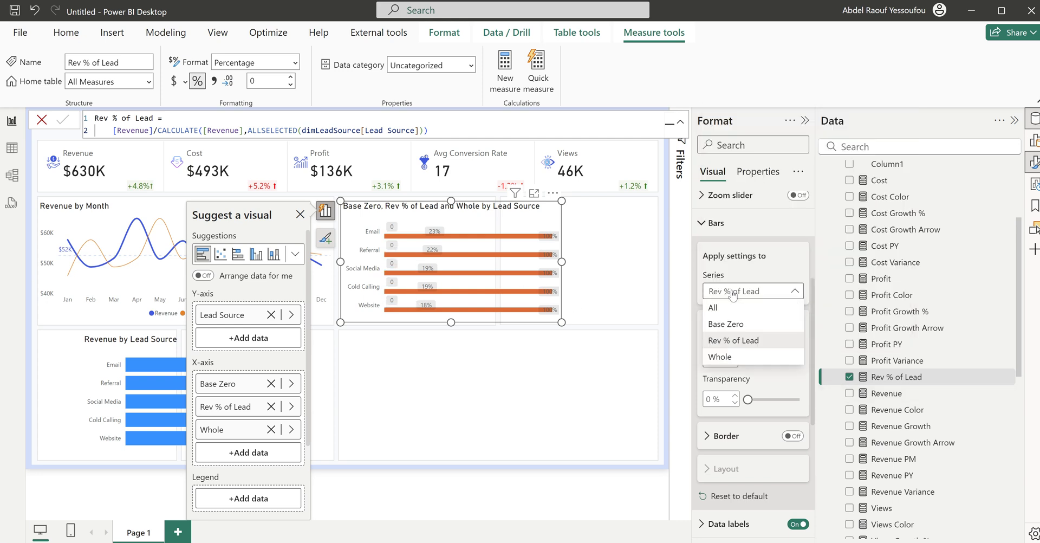
left_click(731, 357)
left_click(731, 359)
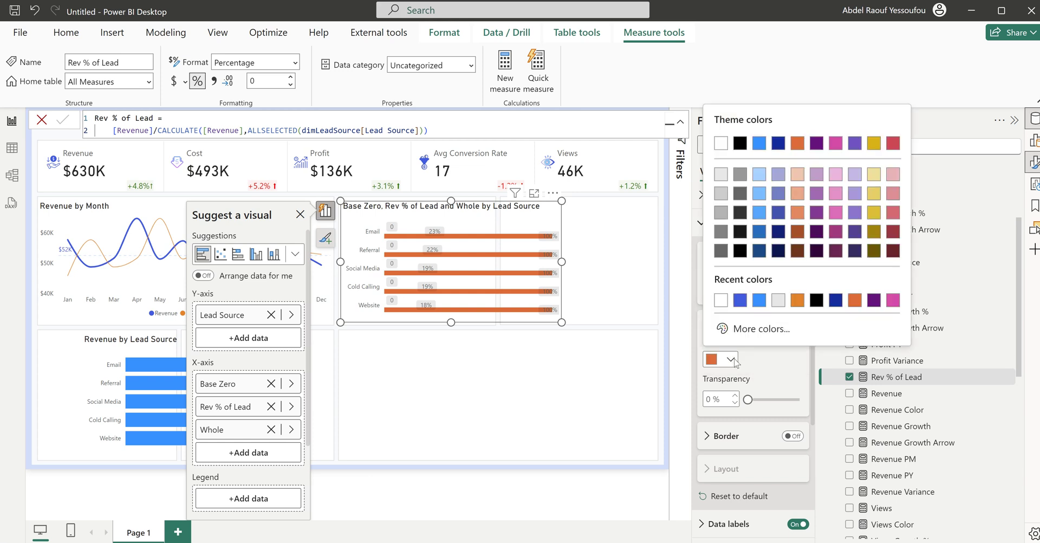
left_click(740, 302)
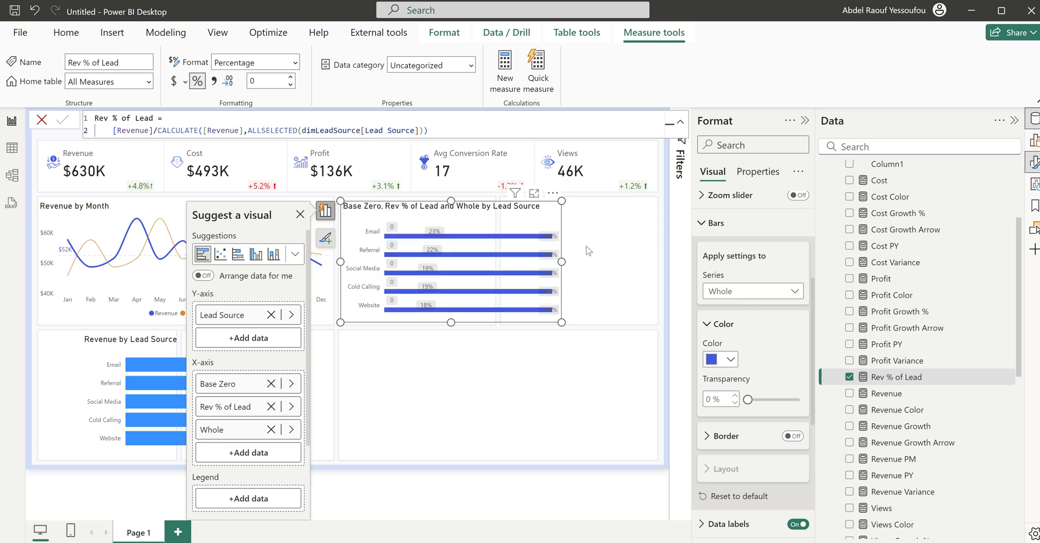
Step: Hide the data labels of the Rev % of Lead series only
left_click(719, 225)
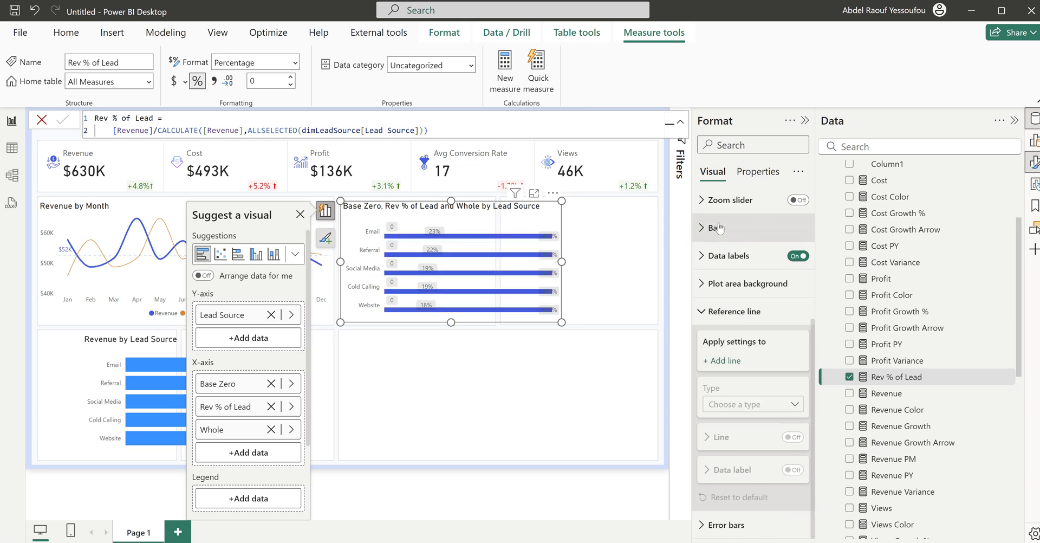
left_click(726, 259)
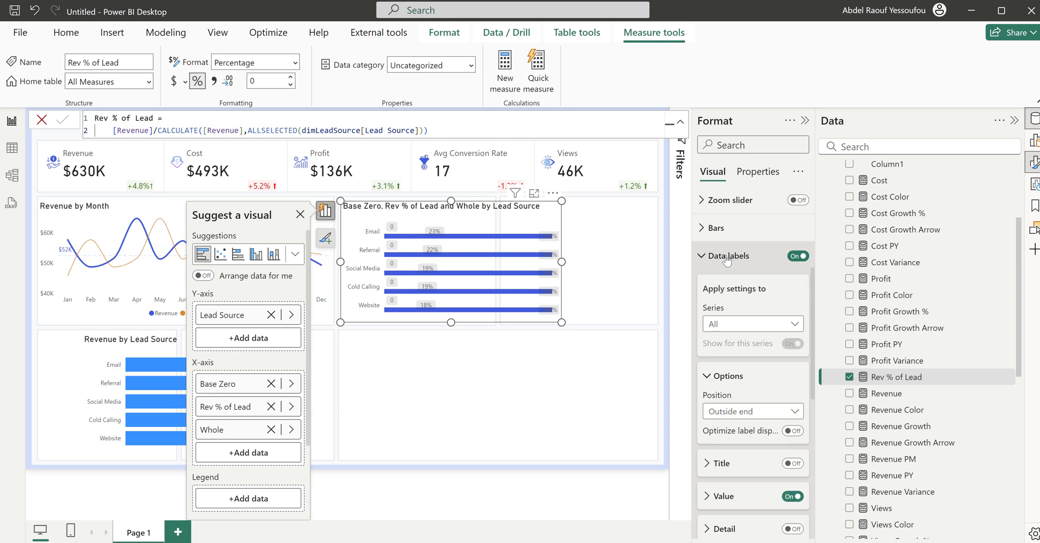
left_click(732, 325)
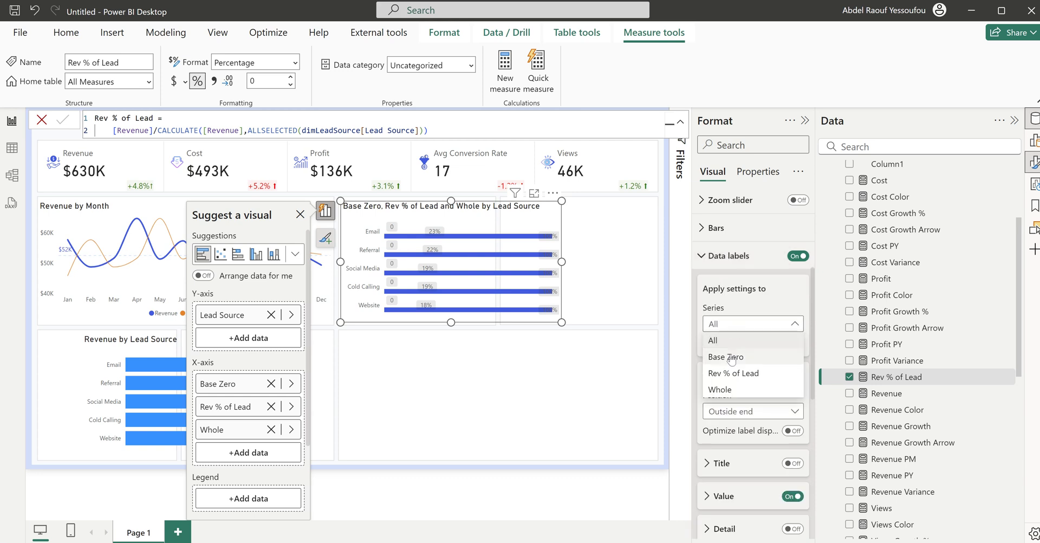
left_click(731, 357)
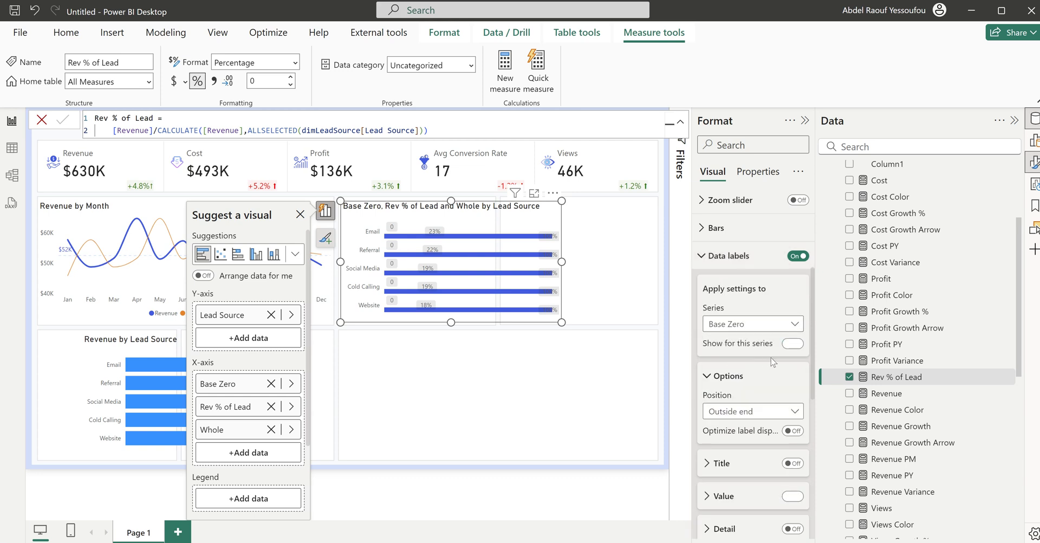
left_click(713, 325)
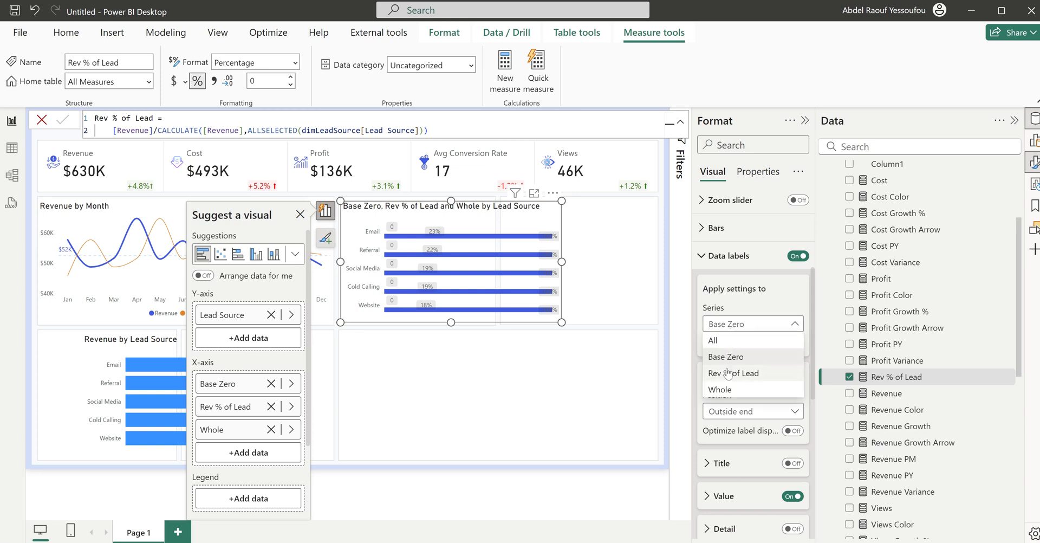
left_click(729, 377)
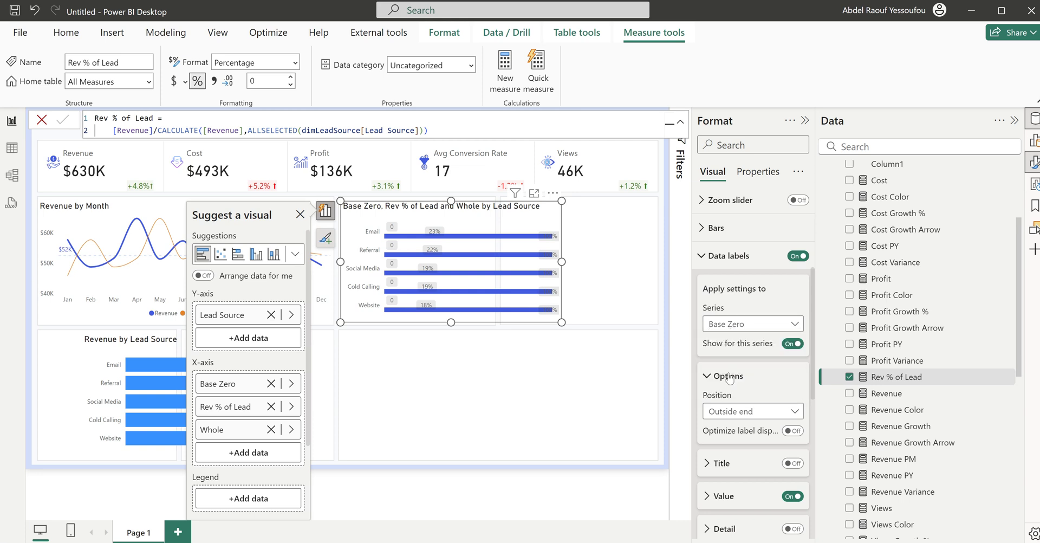
left_click(792, 344)
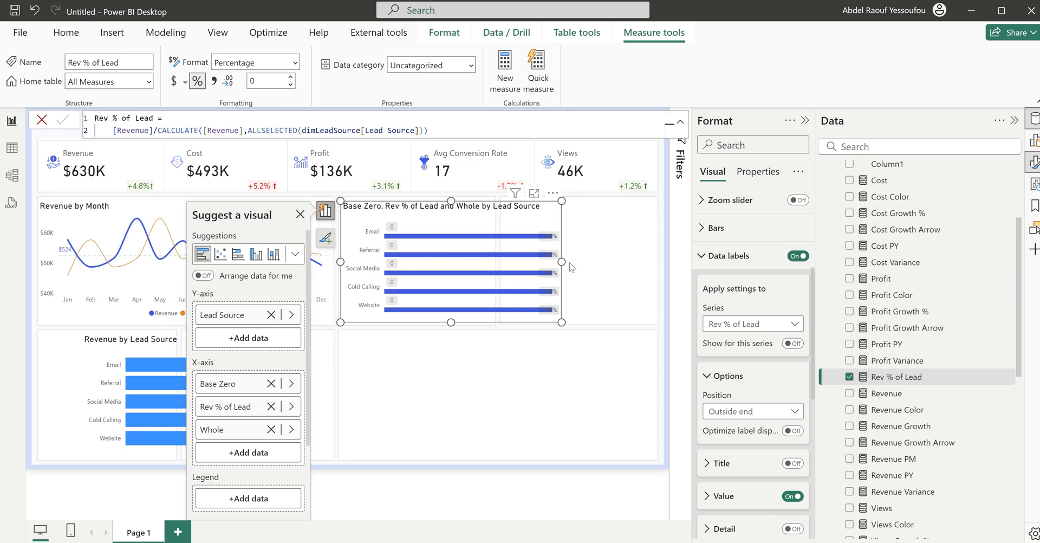
Step: Narrow the bar chart to fit the card beside Revenue by Month and choose the Whole series for its data label settings
left_click_drag(561, 262, 494, 266)
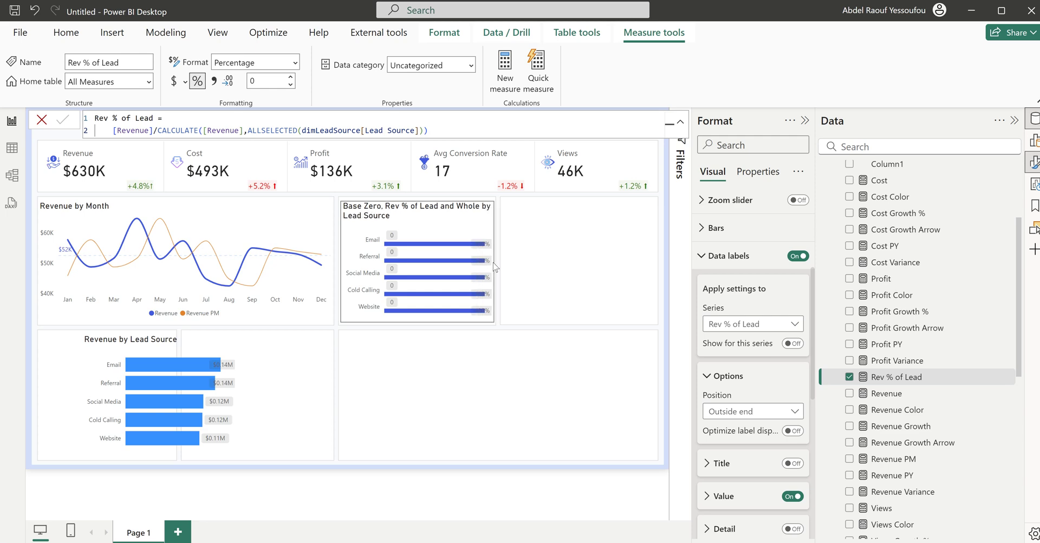
left_click(486, 248)
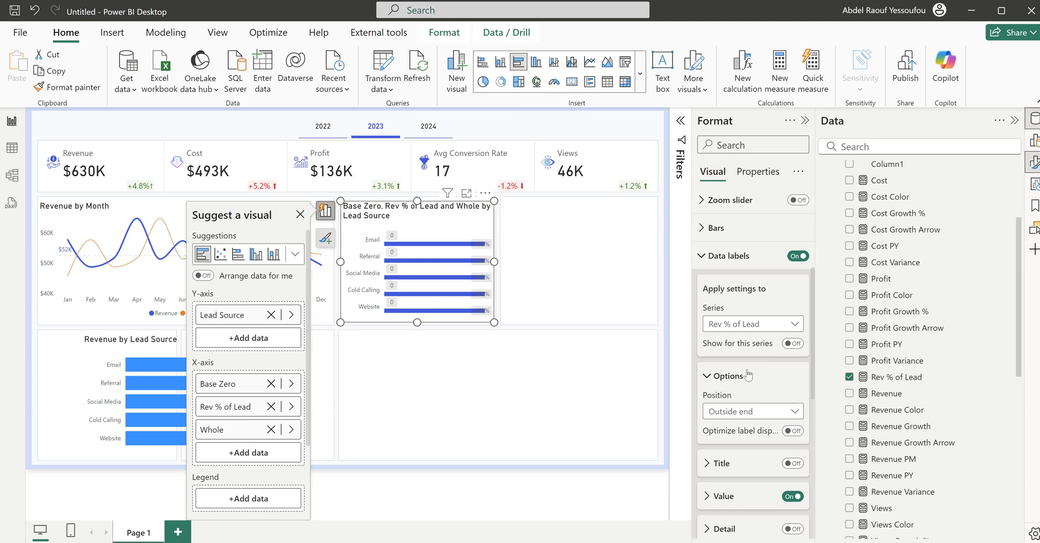
left_click(745, 325)
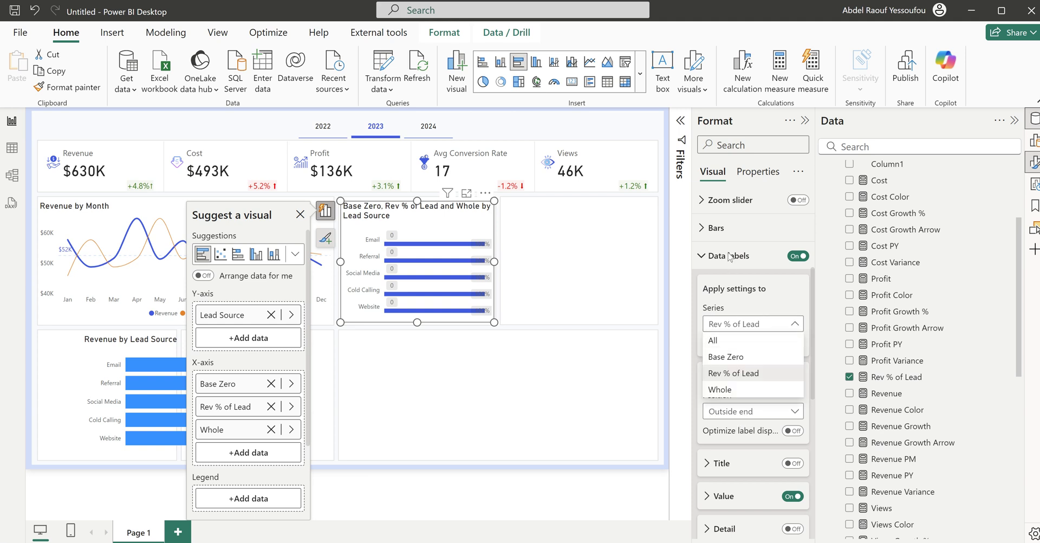
left_click(730, 257)
left_click(742, 327)
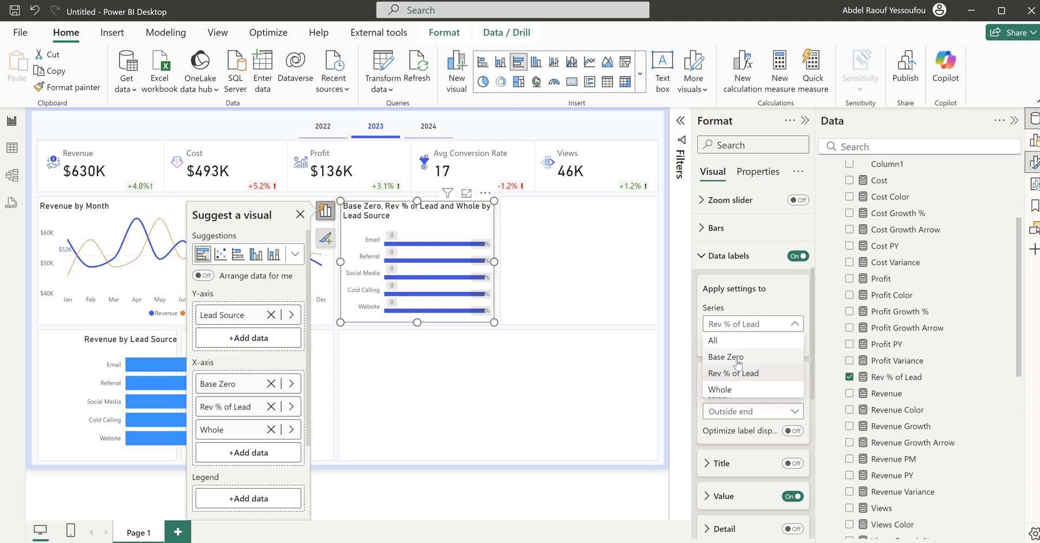
left_click(726, 390)
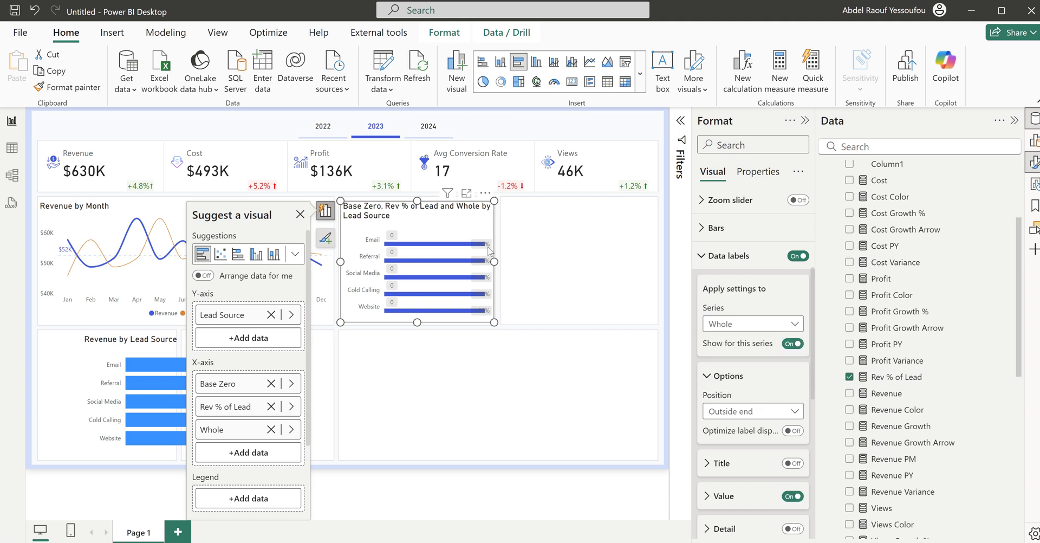
mouse_move(494, 262)
left_mouse_down()
mouse_move(625, 261)
mouse_move(489, 266)
left_mouse_up()
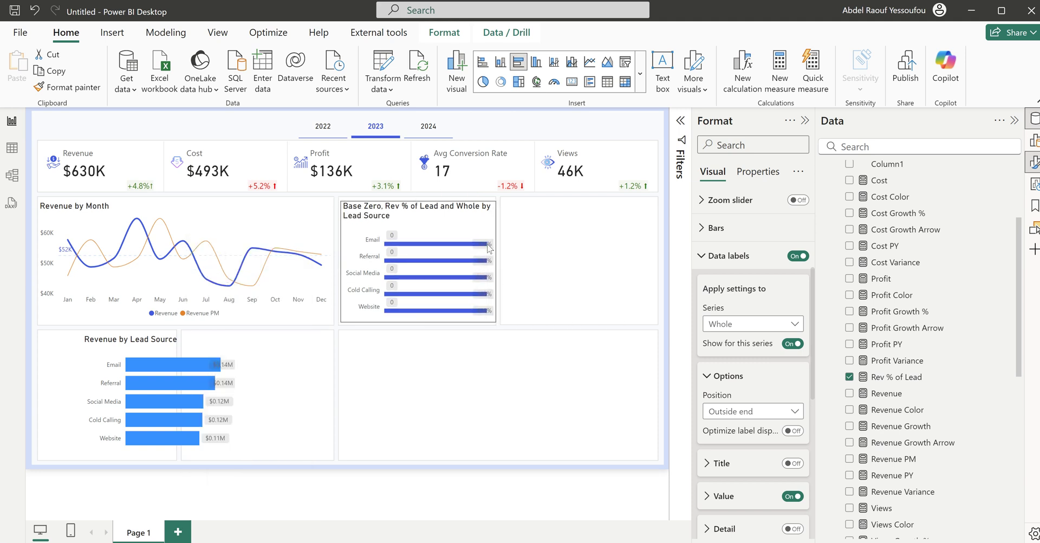
left_click(490, 248)
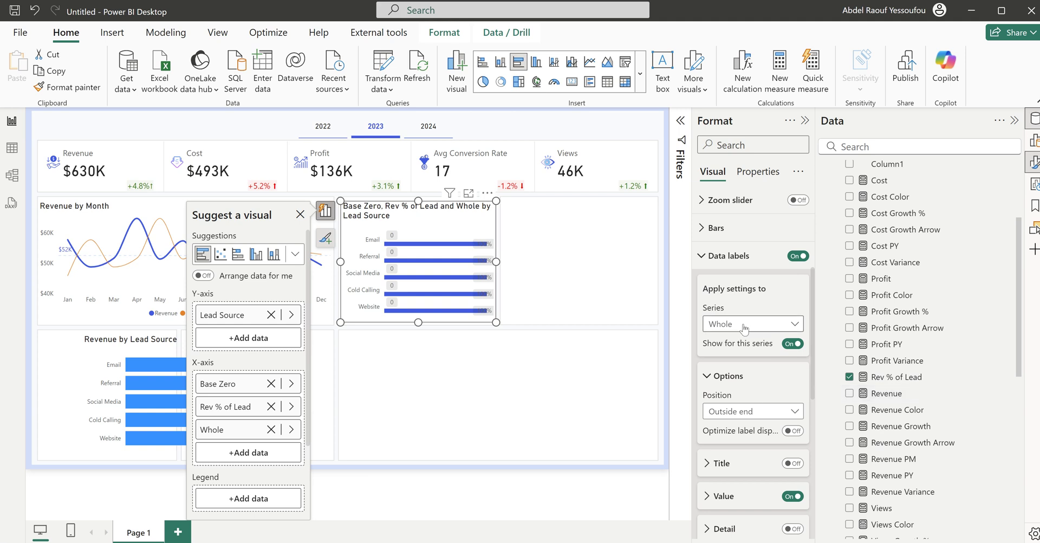
Step: Replace Whole with Rev % of Lead as the value field of the Whole series' data labels
scroll(755, 417, "down", 3)
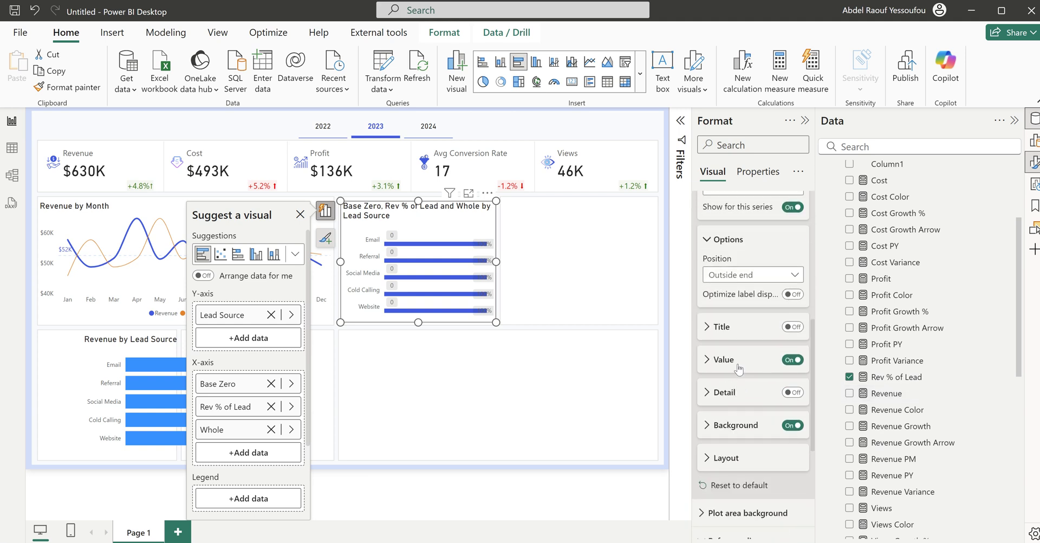
left_click(733, 360)
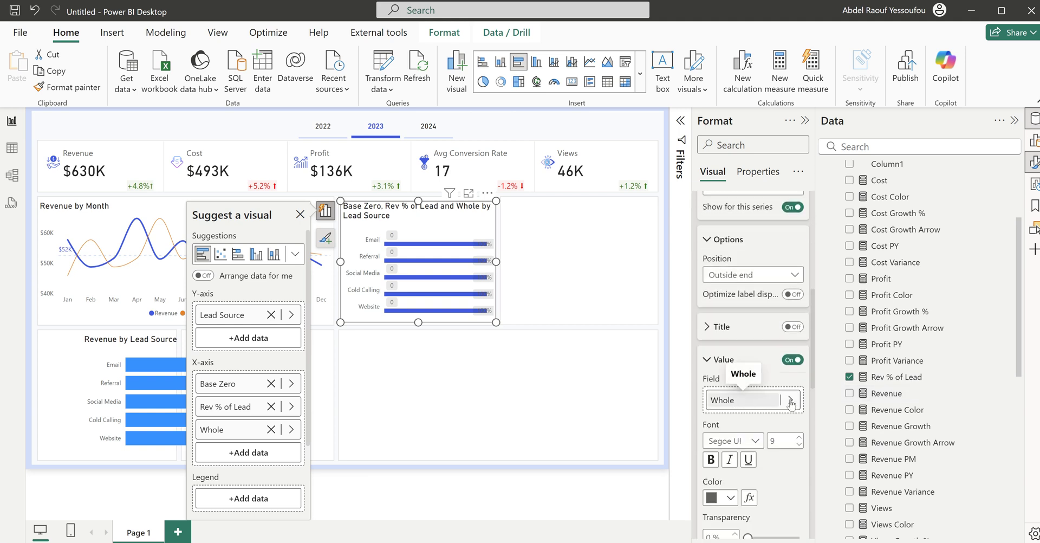
scroll(930, 364, "up", 3)
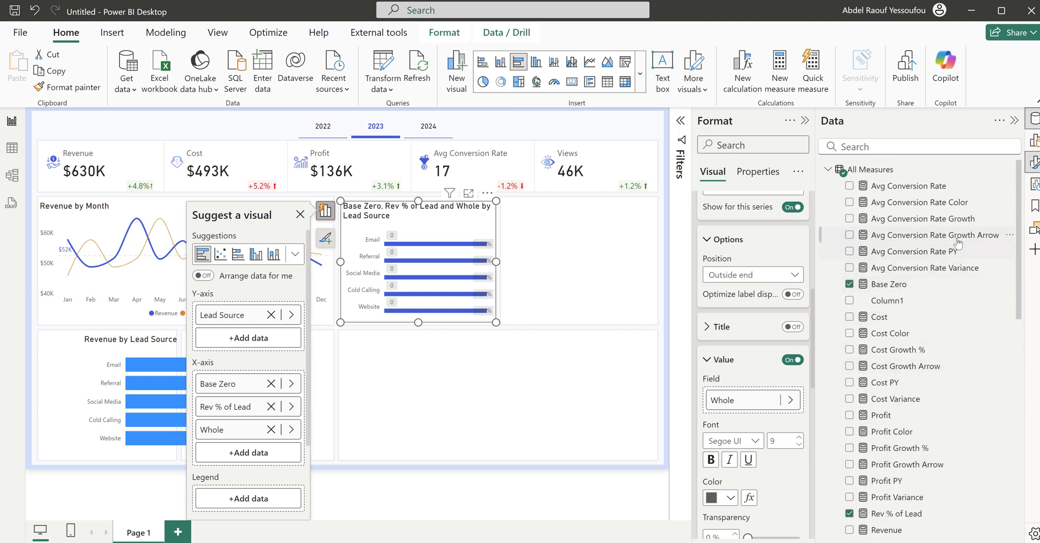
scroll(936, 397, "down", 5)
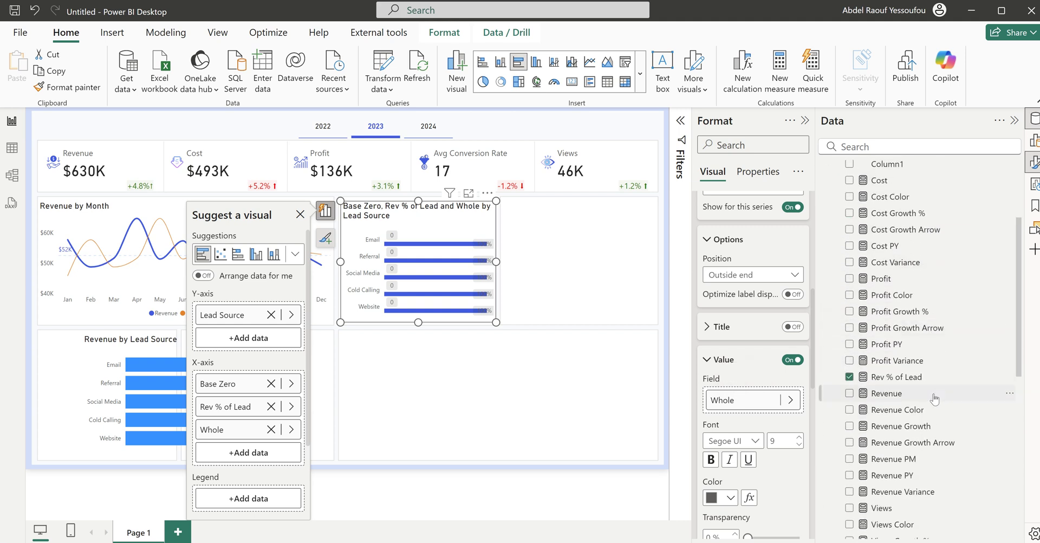
left_click_drag(906, 308, 763, 402)
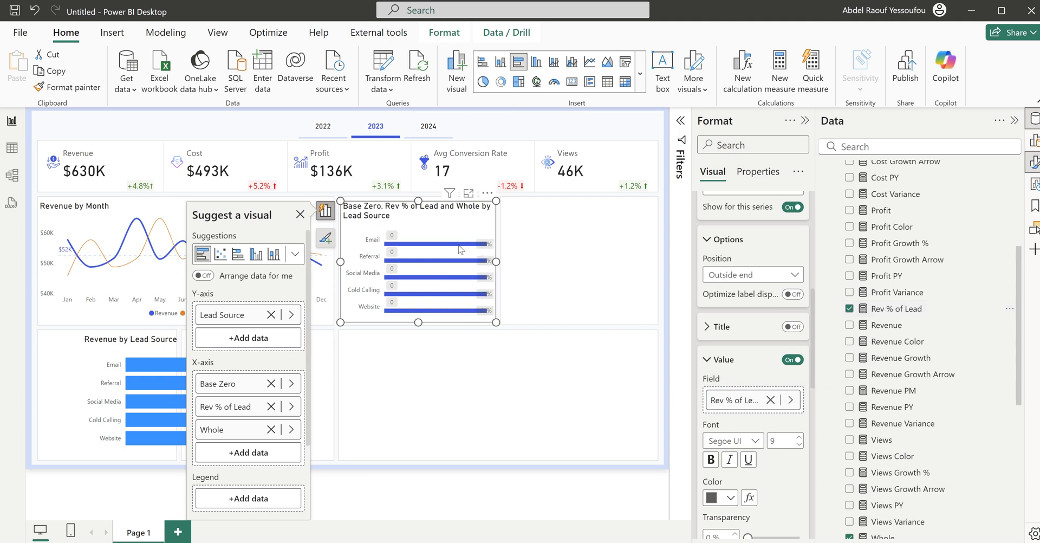
scroll(735, 322, "up", 4)
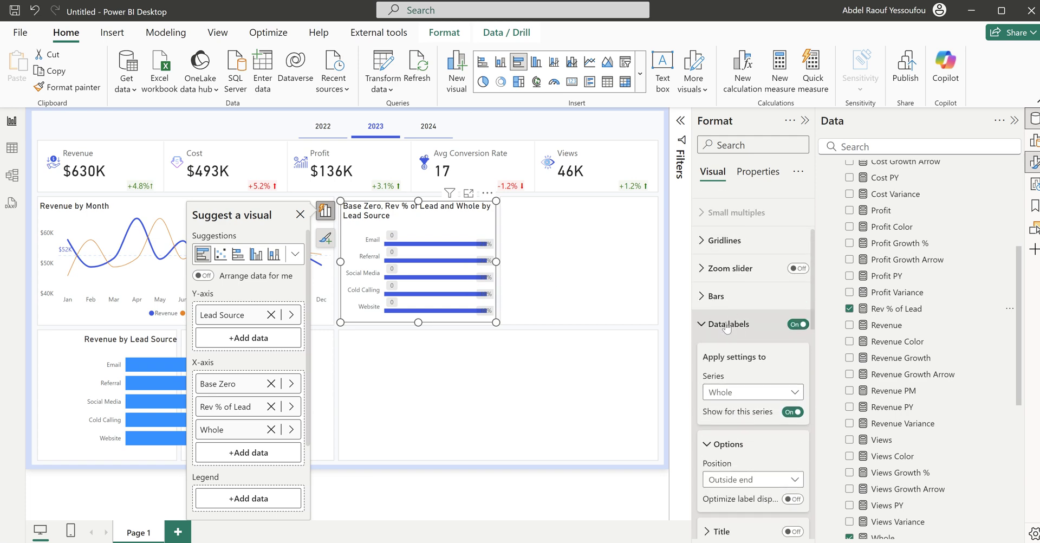
Step: Retitle the lead source bar chart with the Base Zero, Rev % of Lead and Whole series as Revenue by Lead Source
left_click(727, 324)
scroll(729, 252, "up", 5)
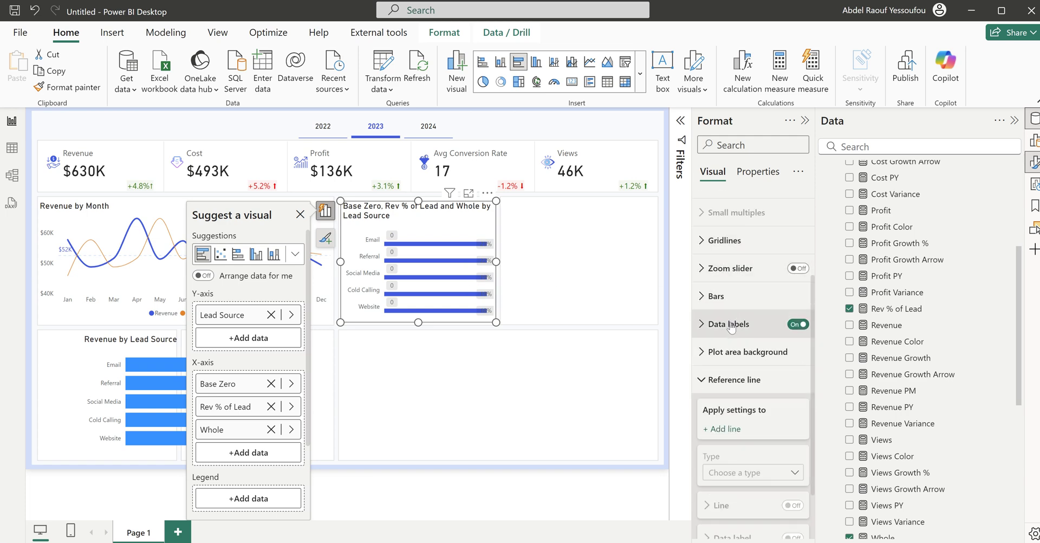
left_click(720, 239)
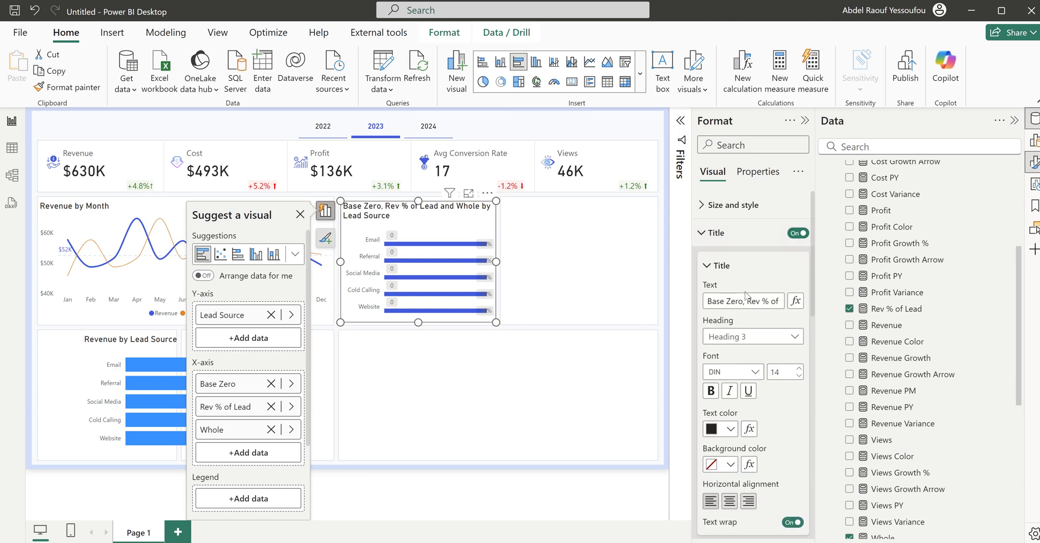
left_click_drag(711, 301, 746, 322)
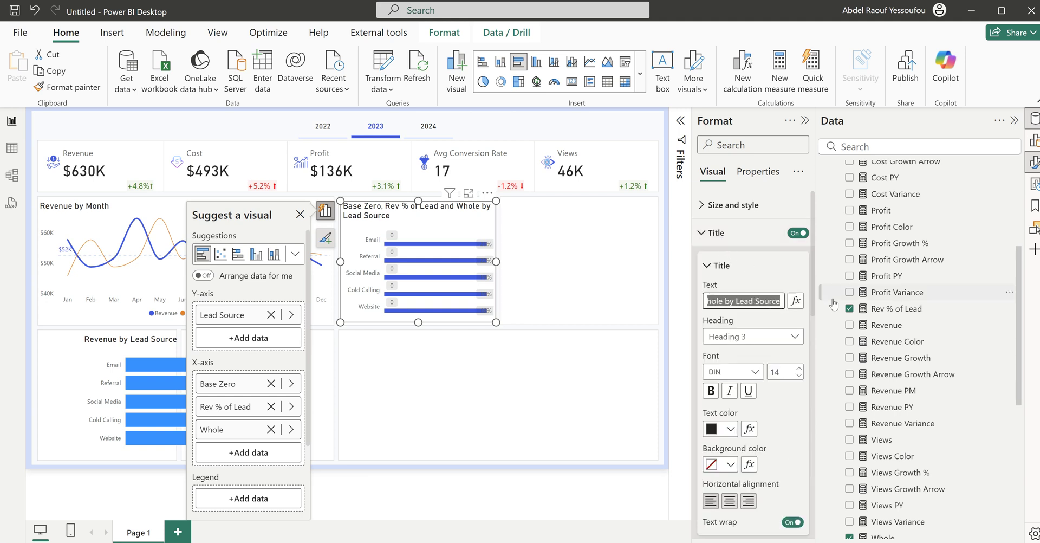
left_click(729, 302)
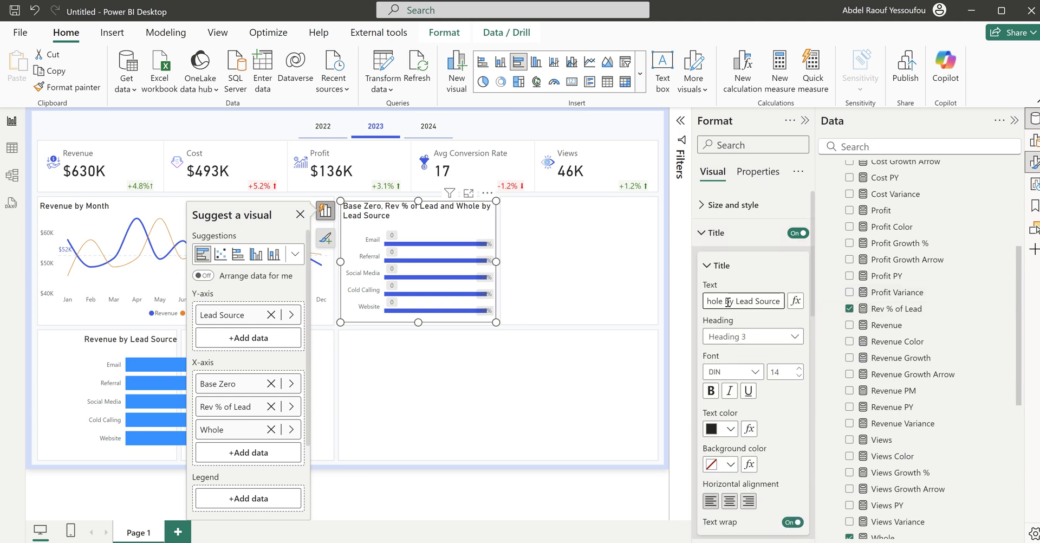
left_click_drag(729, 302, 676, 308)
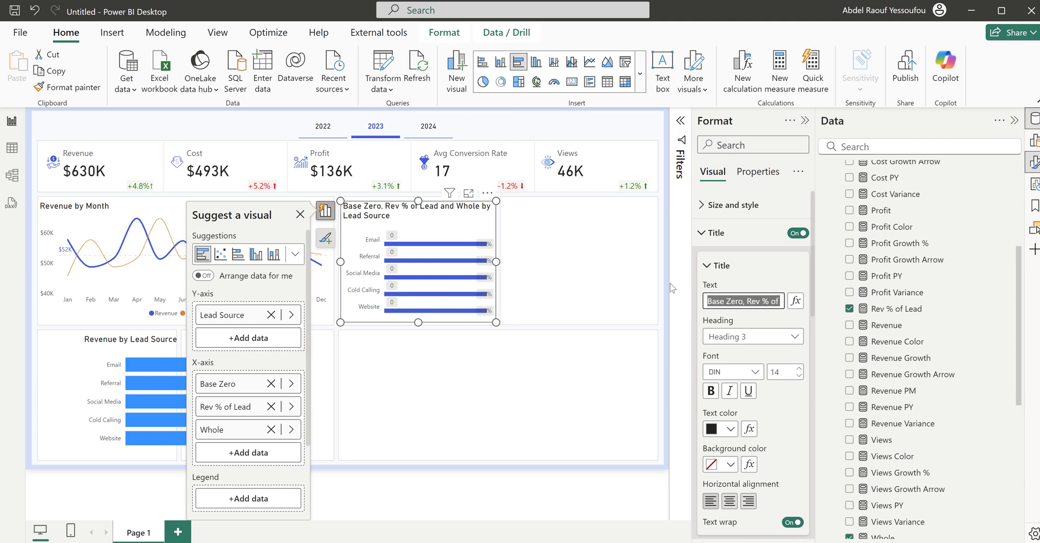
type("Revenue by Lead So")
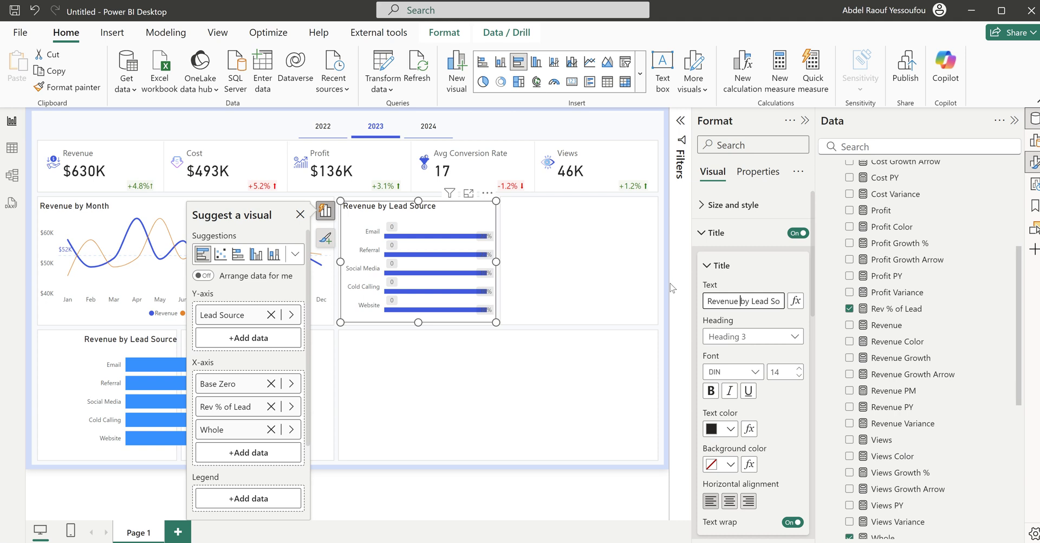
left_click(716, 238)
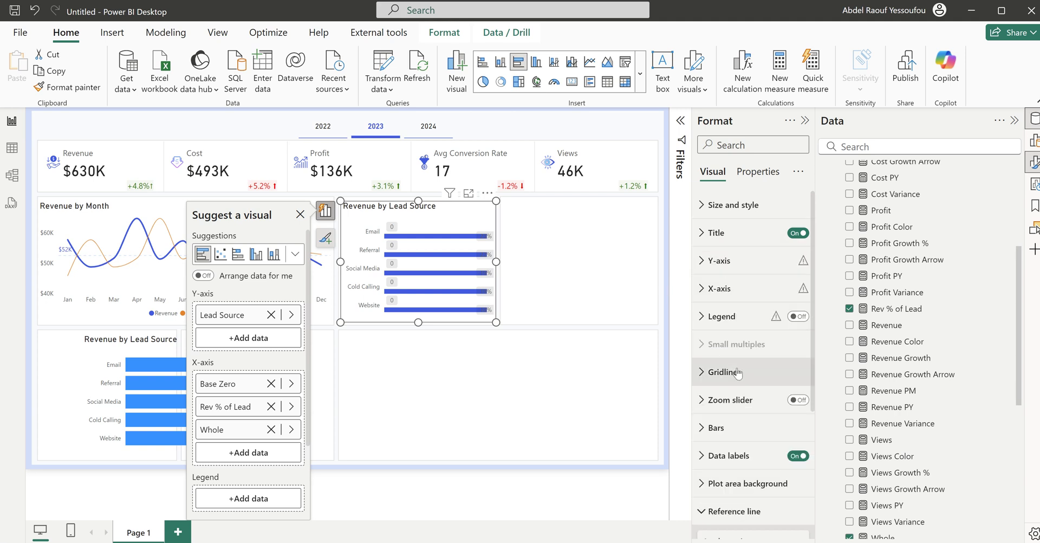
Step: Choose Whole as the series for the bar chart's error bar settings
scroll(738, 388, "down", 3)
left_click(734, 317)
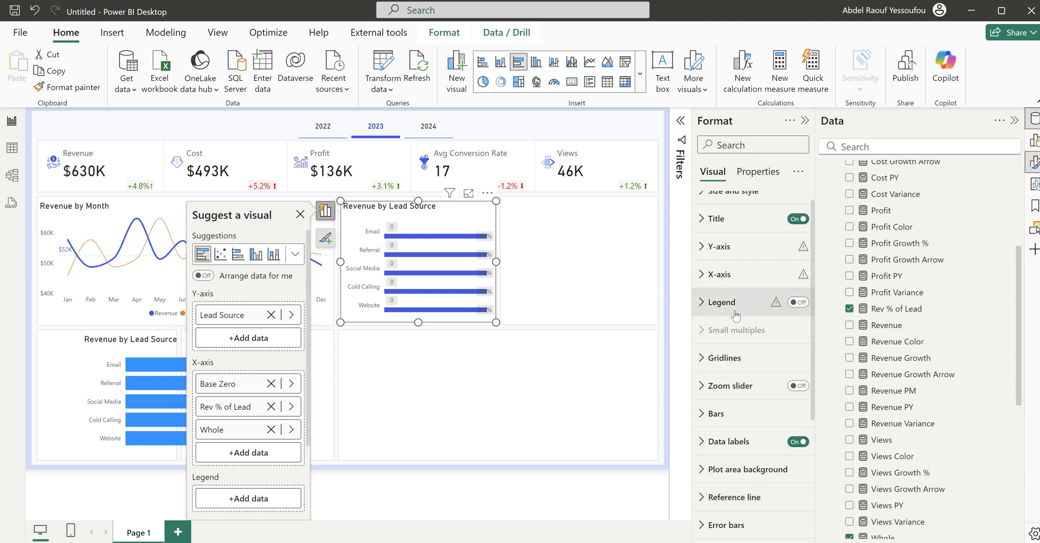
left_click(740, 525)
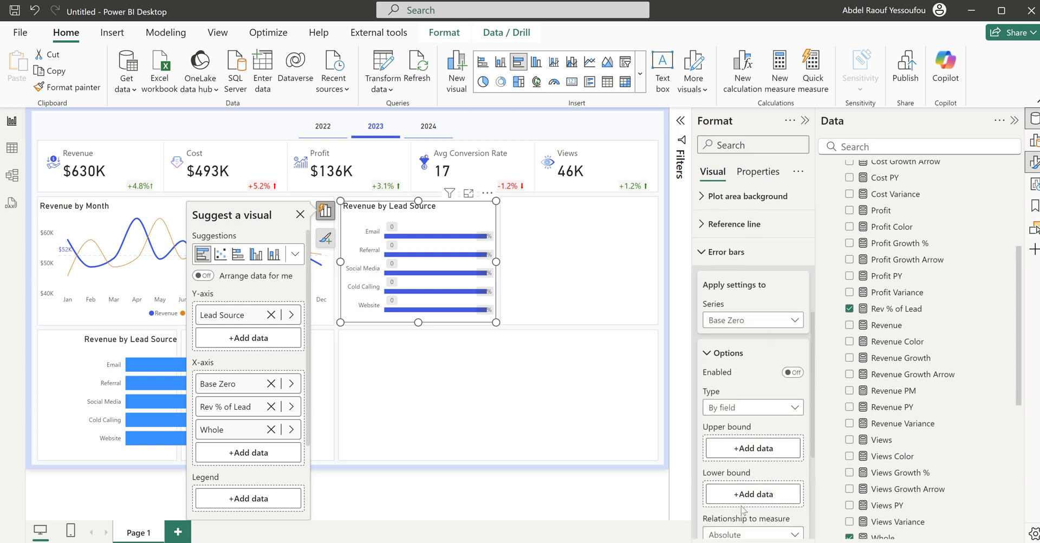
left_click(737, 321)
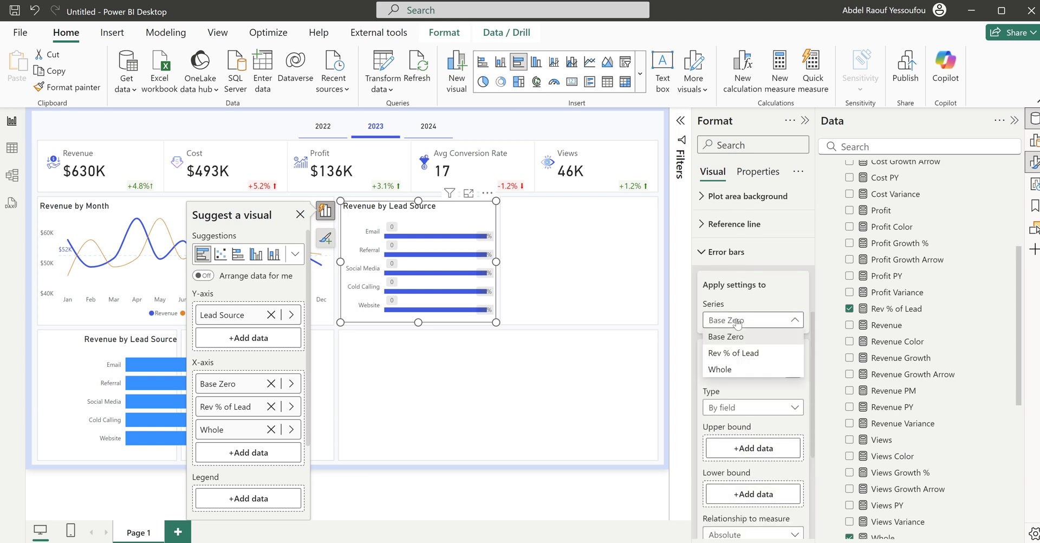
left_click(738, 372)
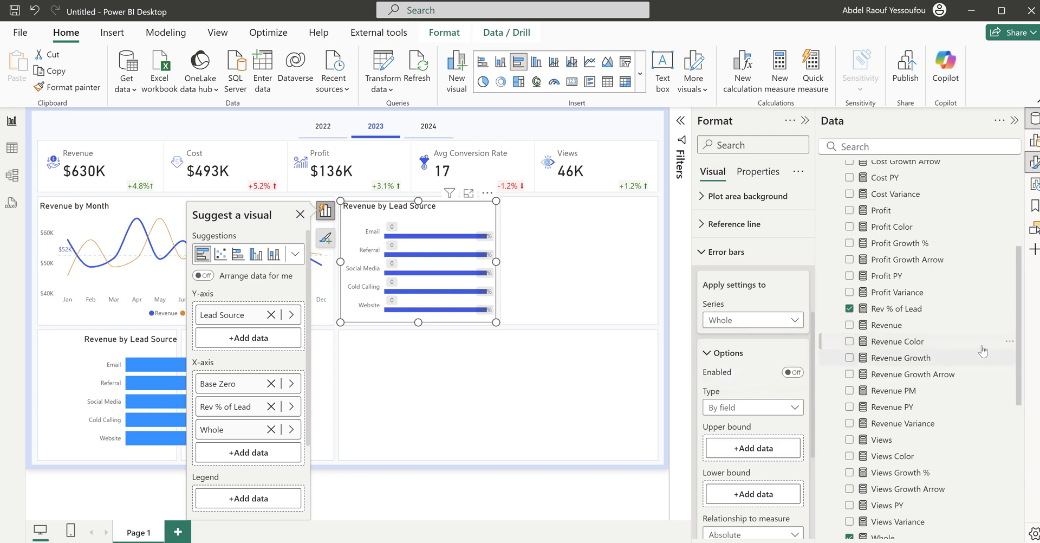
scroll(962, 346, "up", 4)
scroll(961, 347, "down", 2)
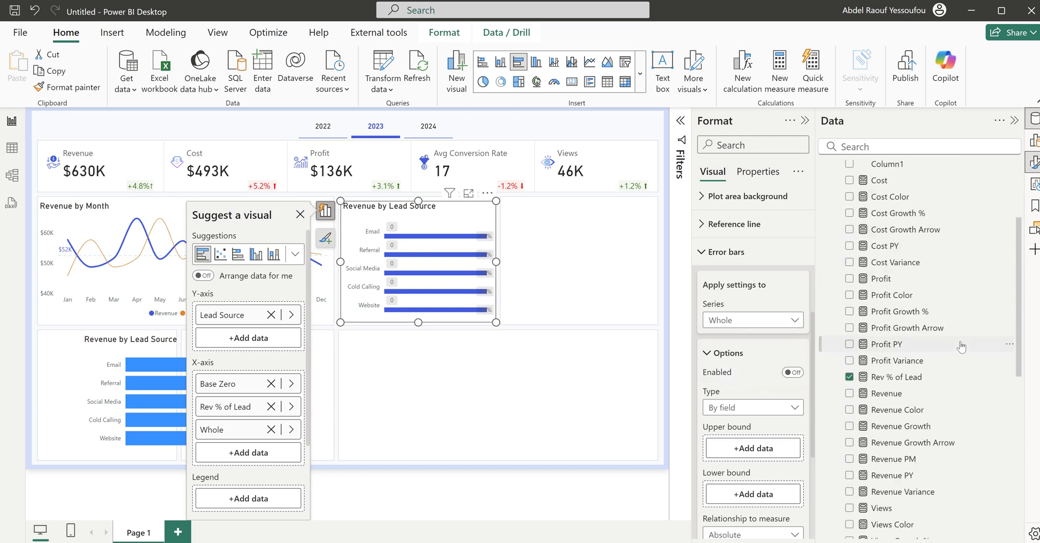
scroll(961, 347, "down", 2)
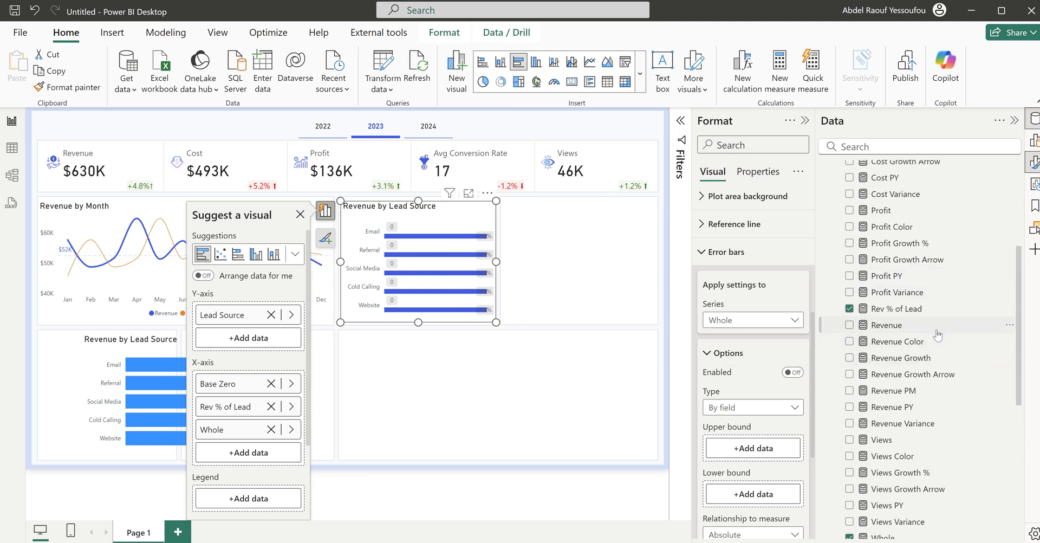
left_click_drag(915, 310, 773, 449)
scroll(793, 450, "down", 3)
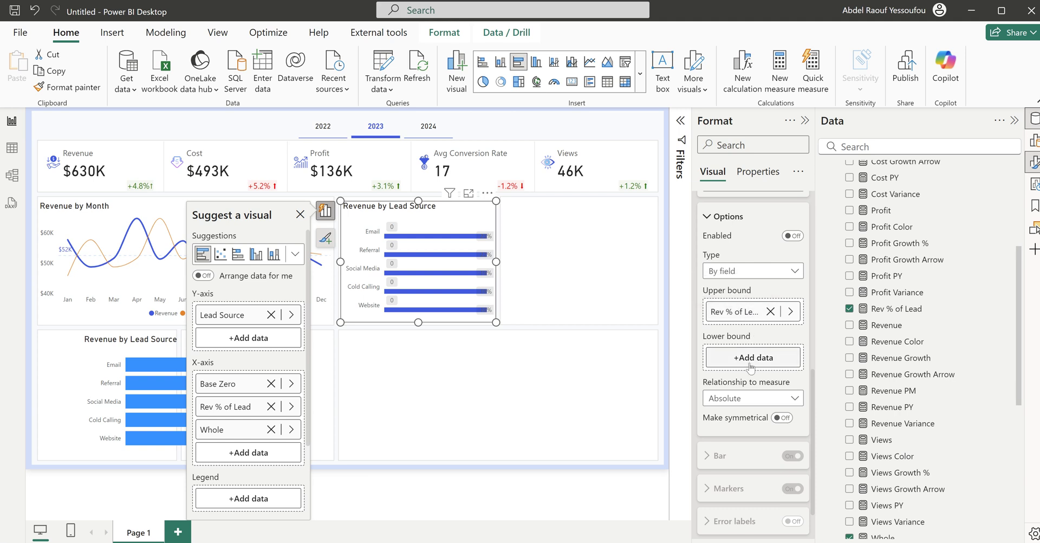
left_click(770, 311)
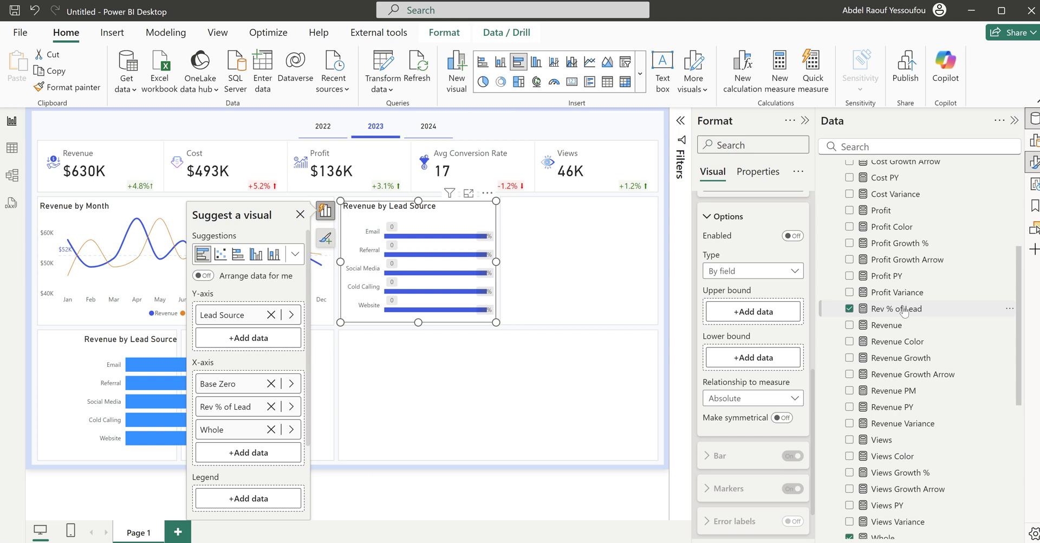
Step: Add Rev % of Lead as the lower bound of the Whole series' error bars and enable them
left_click_drag(903, 311, 766, 362)
left_click(798, 236)
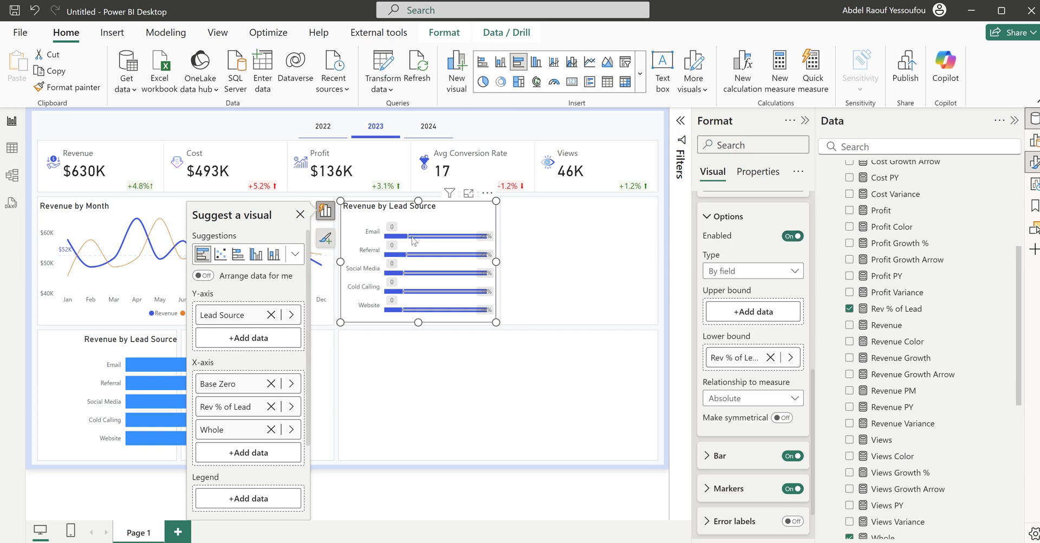
Step: Set the error bars' width to 6 and make both their bar color and border color light gray
scroll(733, 401, "down", 2)
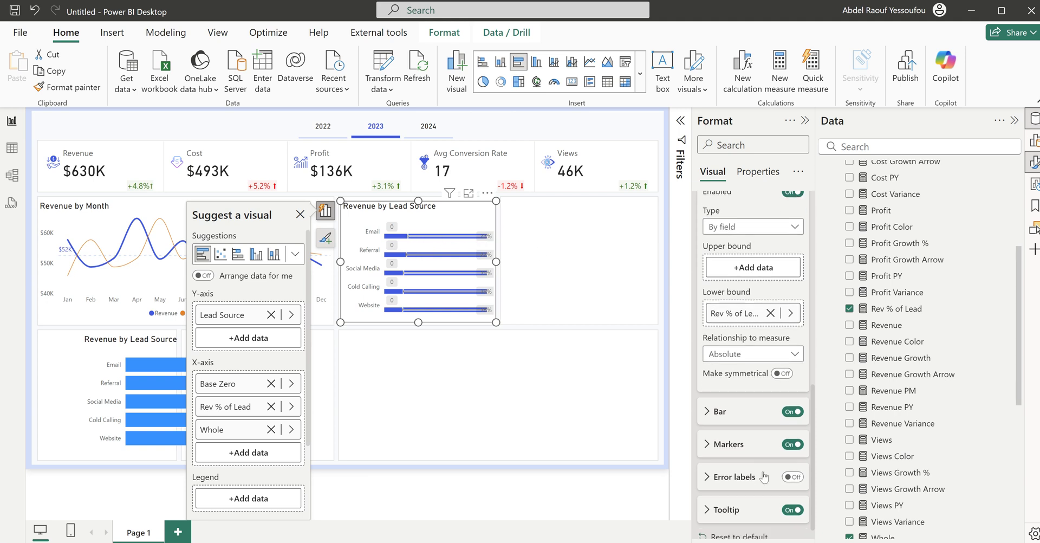
left_click(721, 399)
scroll(740, 379, "down", 5)
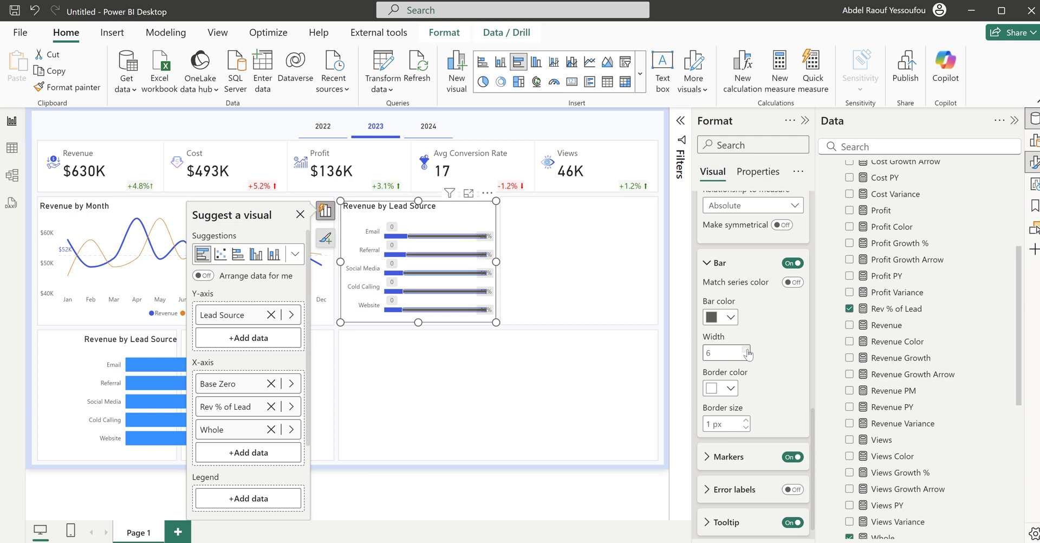
left_click(720, 318)
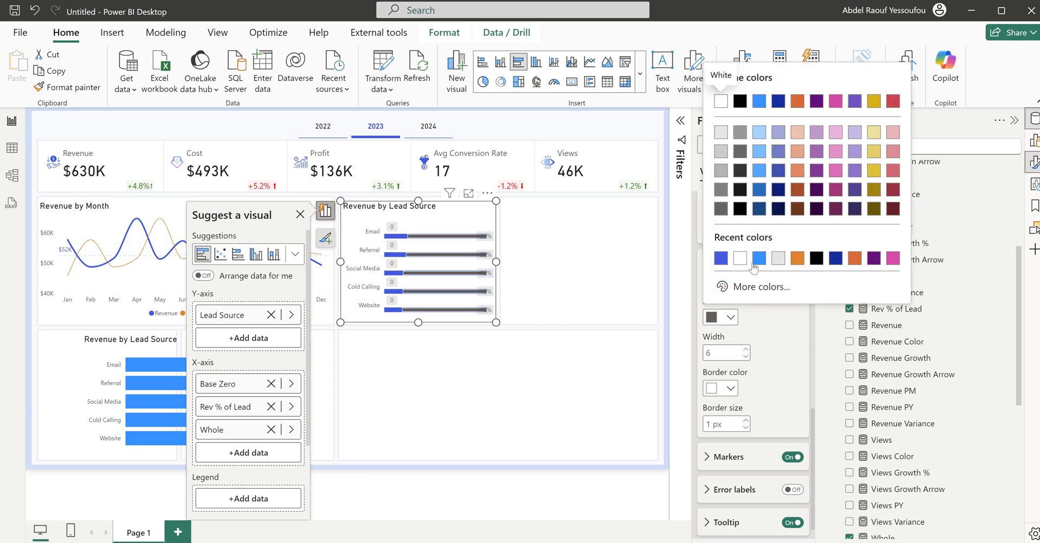
left_click(720, 132)
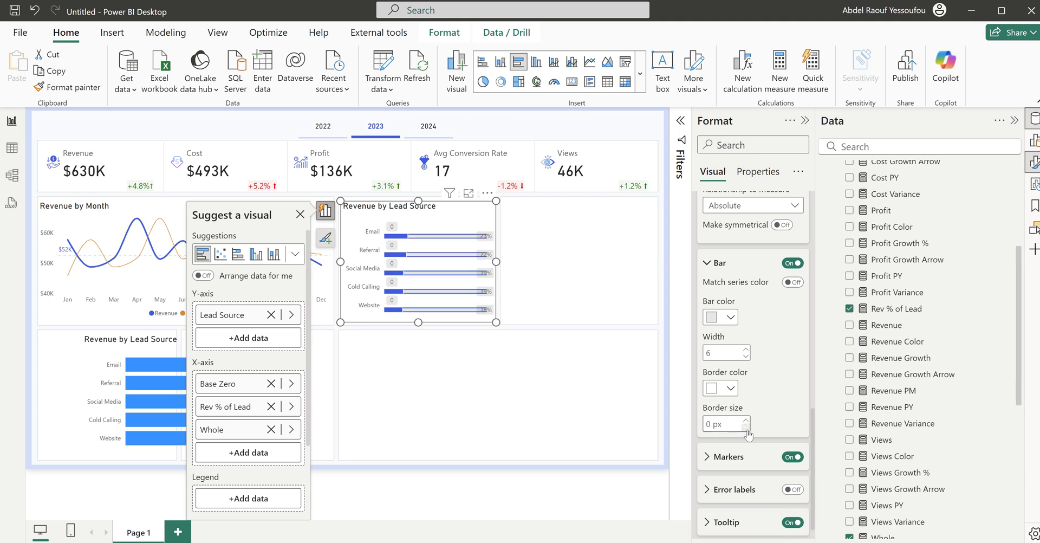
left_click(721, 388)
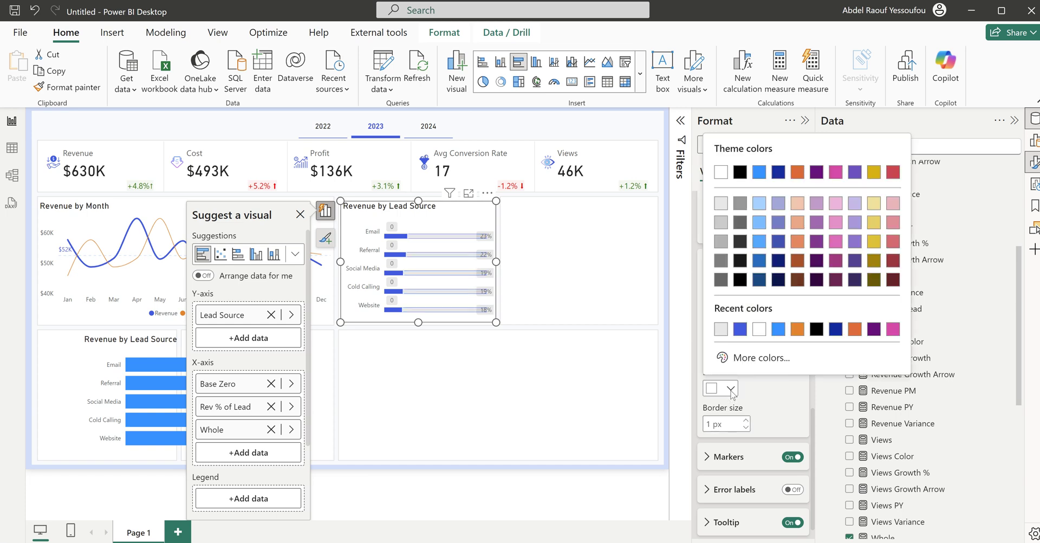
left_click(722, 329)
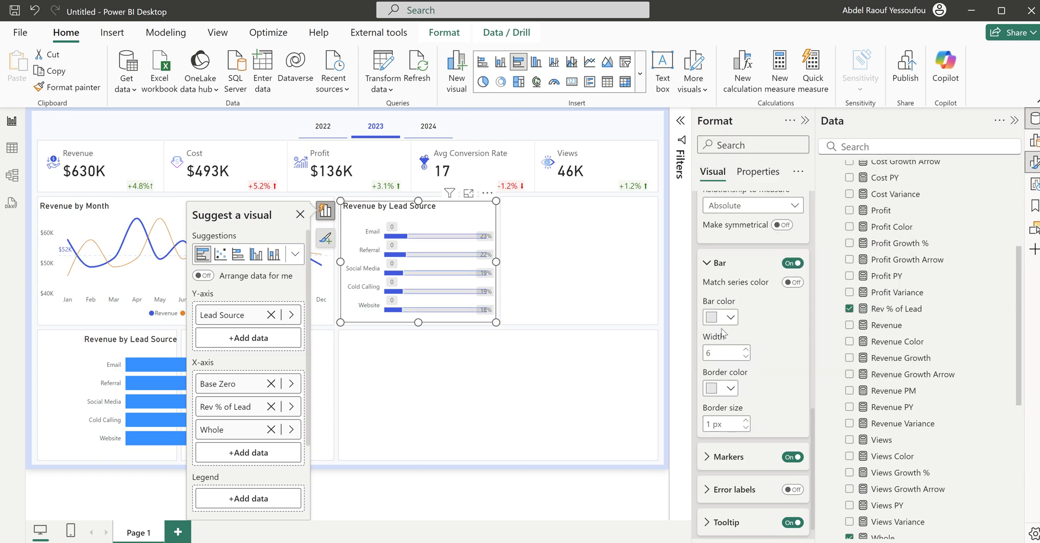
scroll(787, 417, "down", 1)
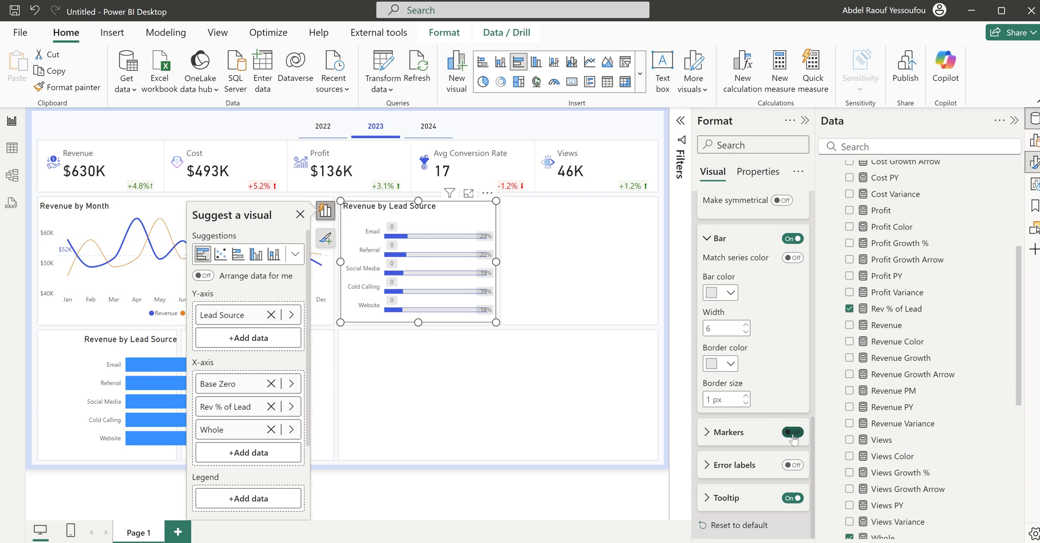
left_click(792, 433)
left_click(744, 433)
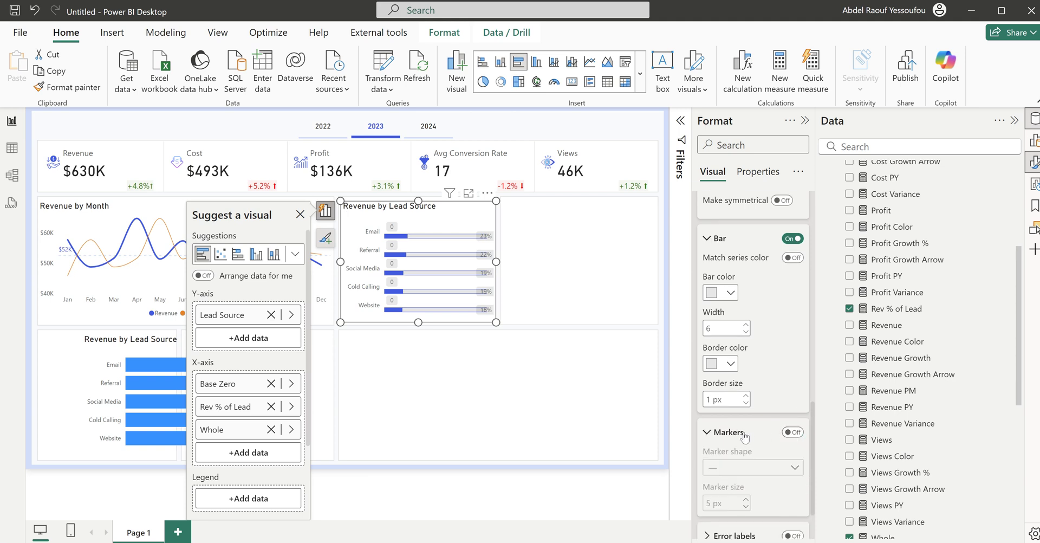
left_click(801, 433)
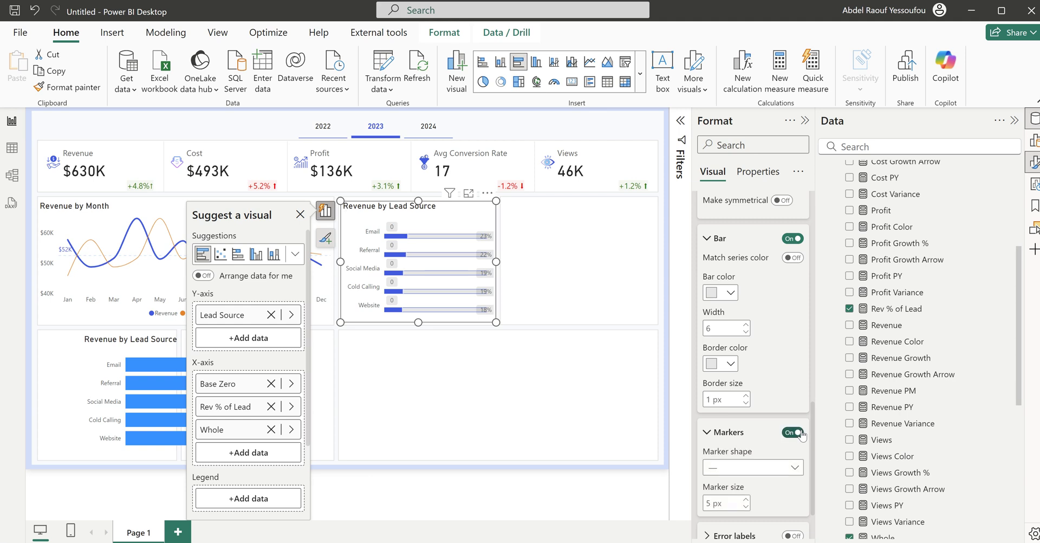
scroll(759, 382, "up", 3)
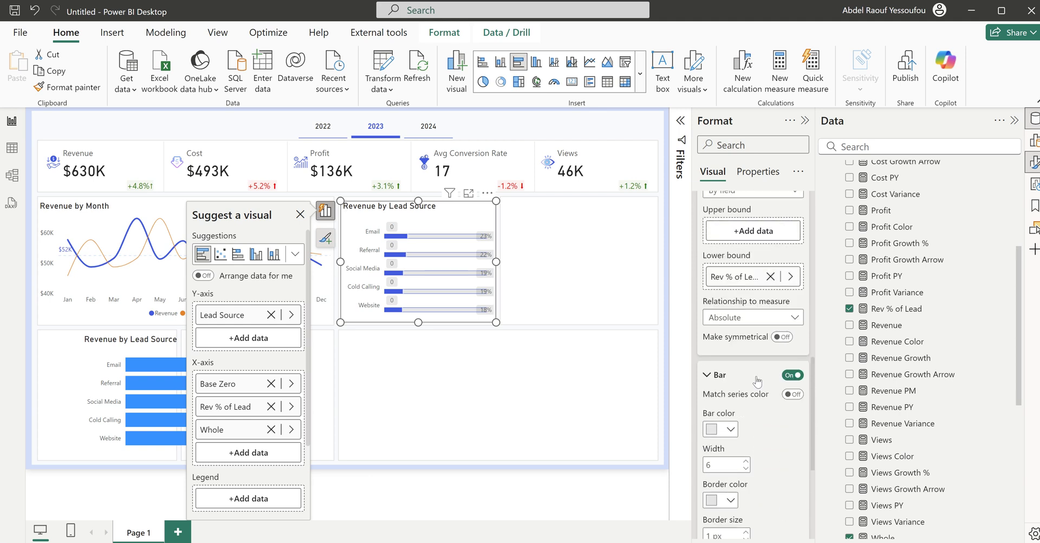
scroll(757, 382, "up", 6)
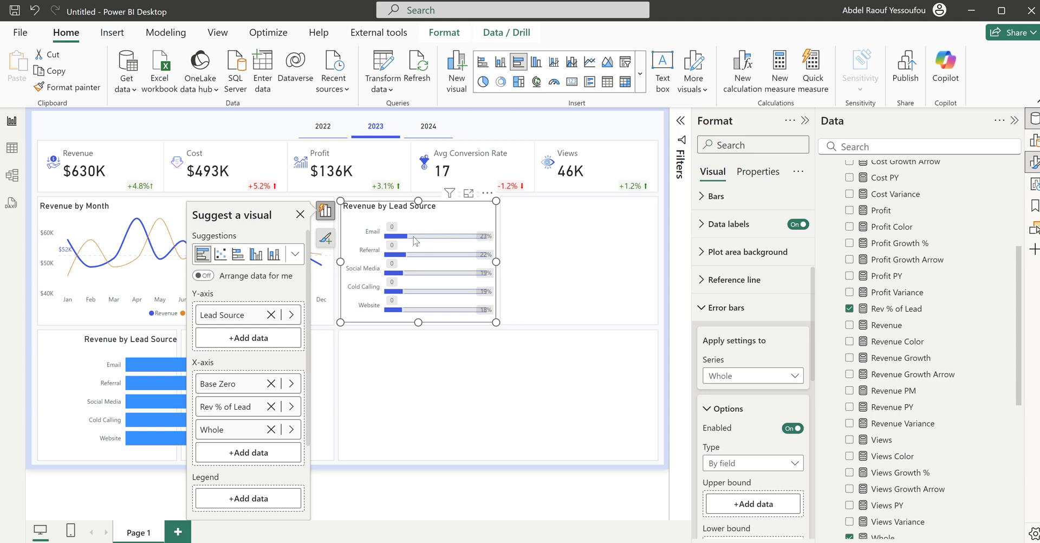
Step: Set the space between categories to 42% in the bar layout for all series of the Revenue by Lead Source chart
left_click(726, 309)
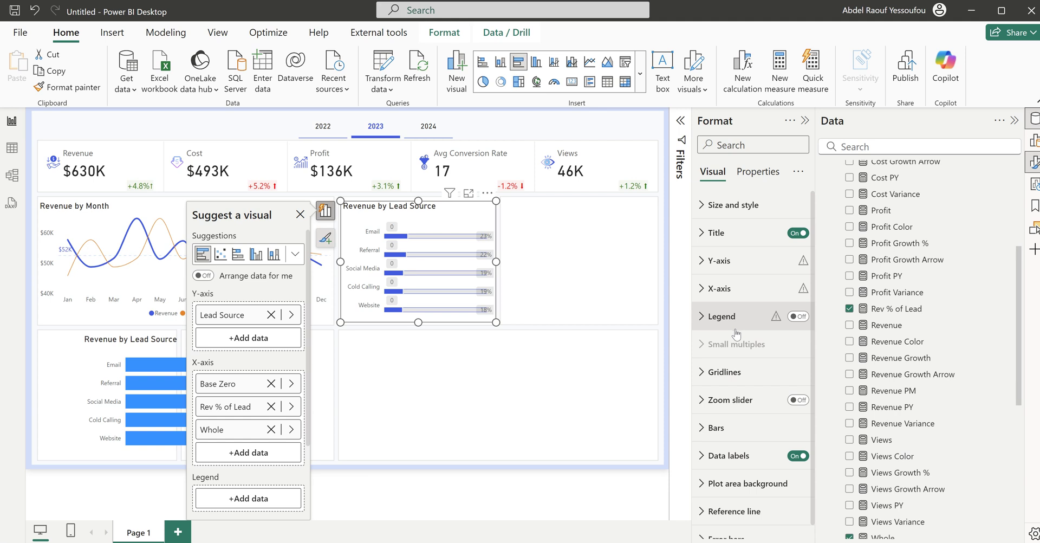
left_click(736, 427)
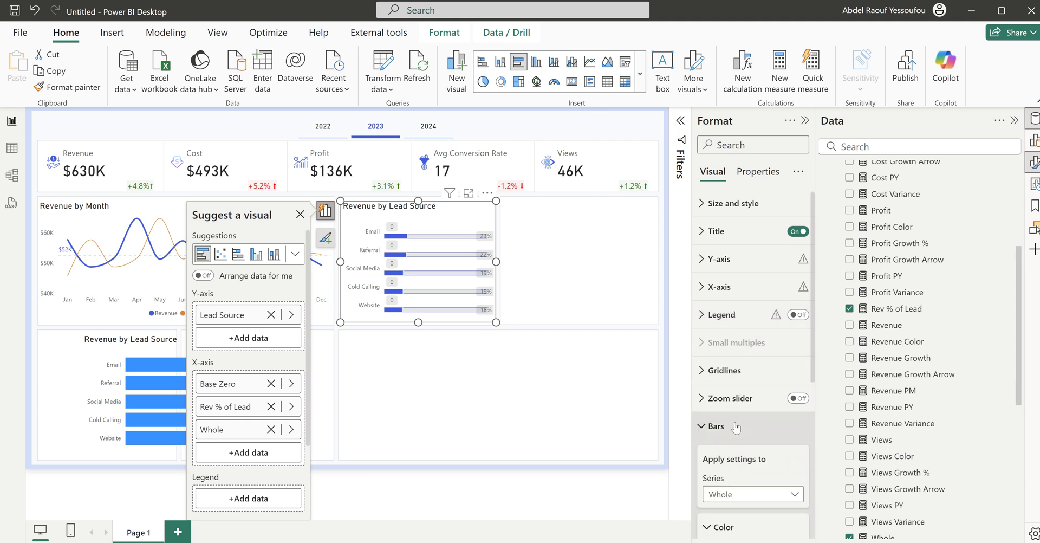
scroll(735, 417, "down", 3)
scroll(764, 409, "down", 2)
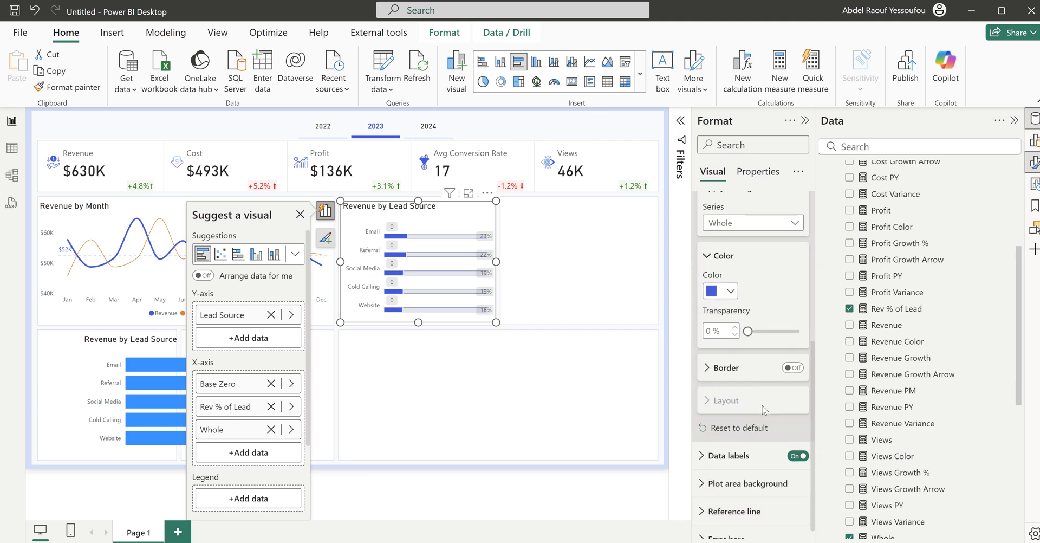
scroll(762, 401, "up", 2)
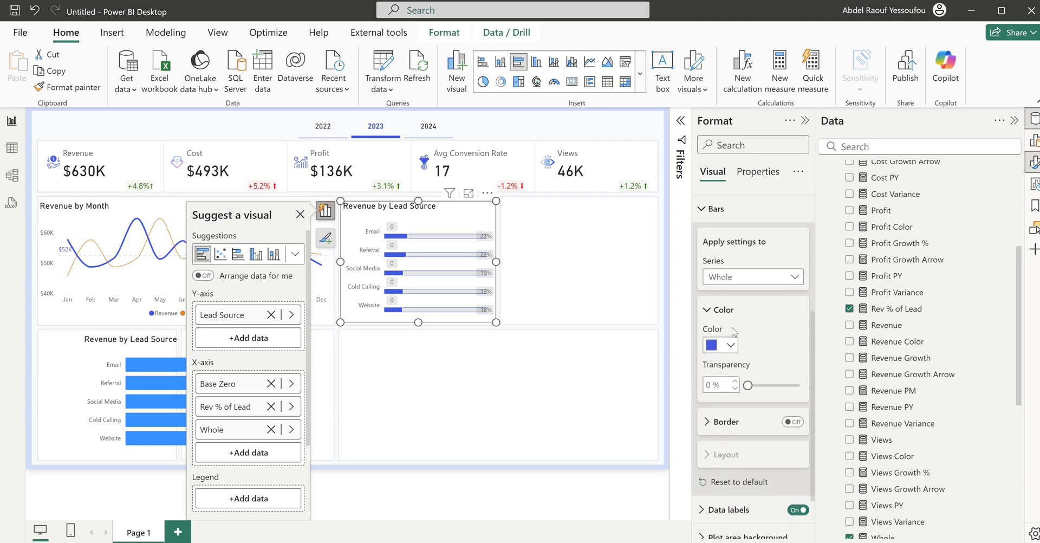
scroll(734, 303, "up", 2)
left_click(736, 347)
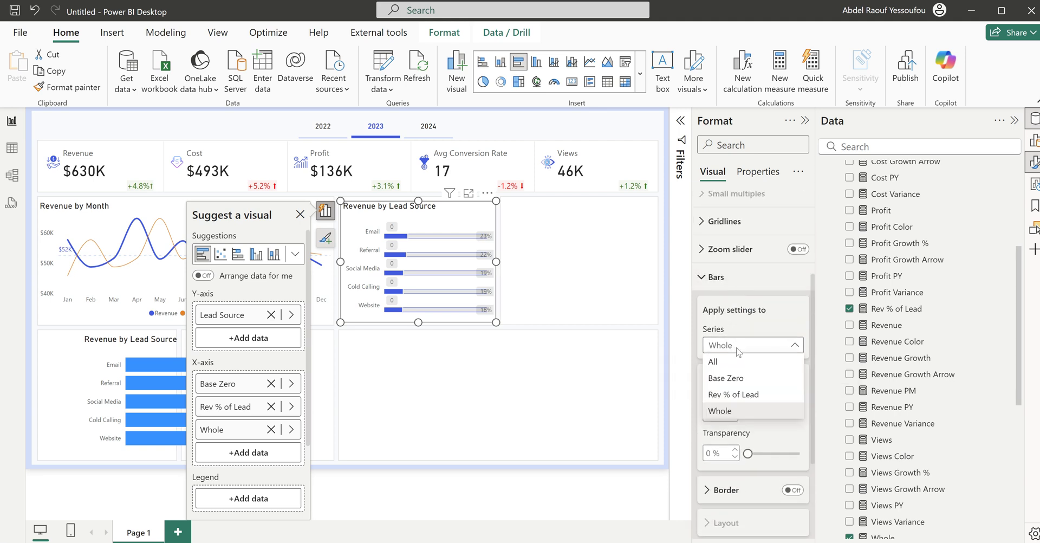
left_click(728, 361)
scroll(783, 415, "down", 3)
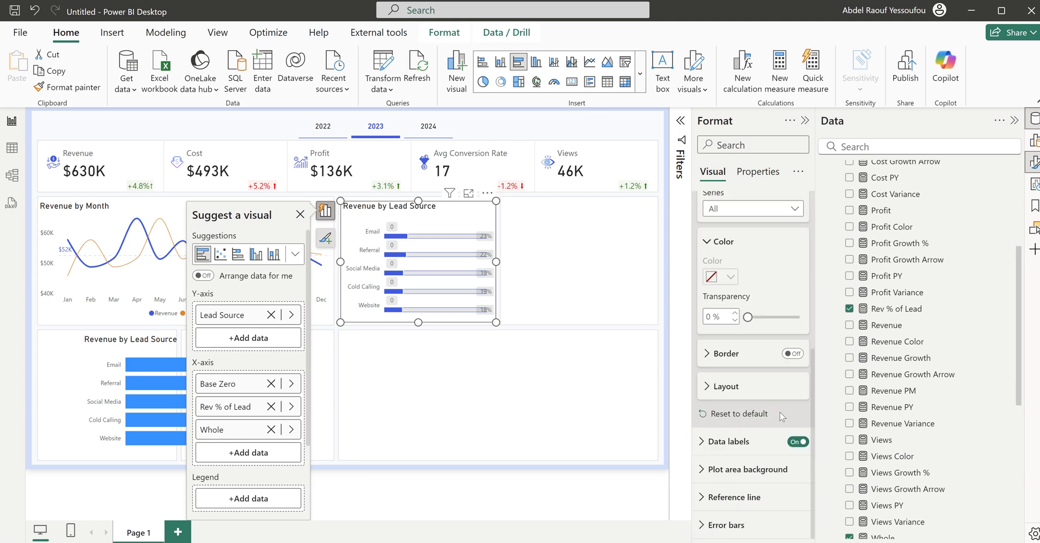
left_click(740, 389)
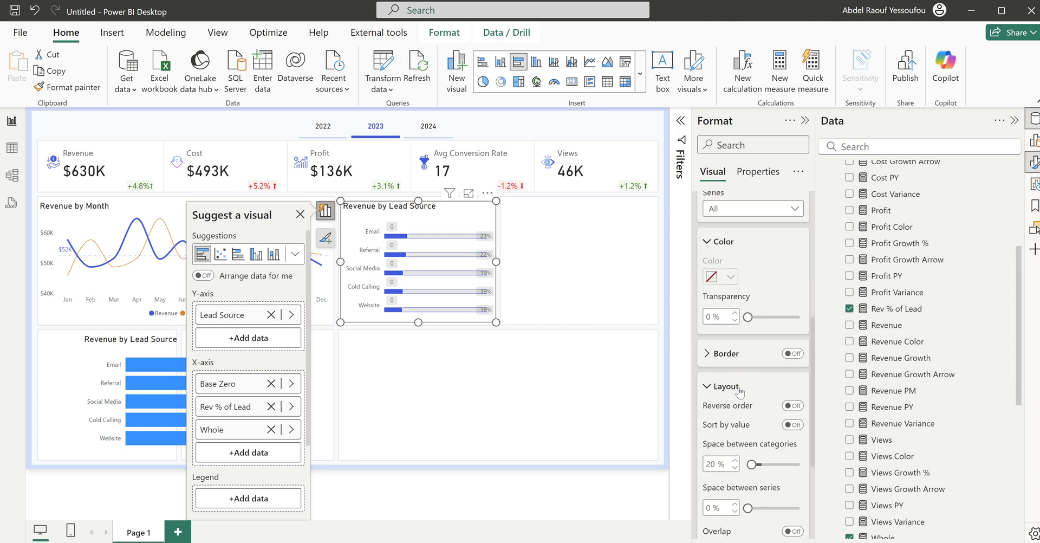
scroll(764, 404, "down", 1)
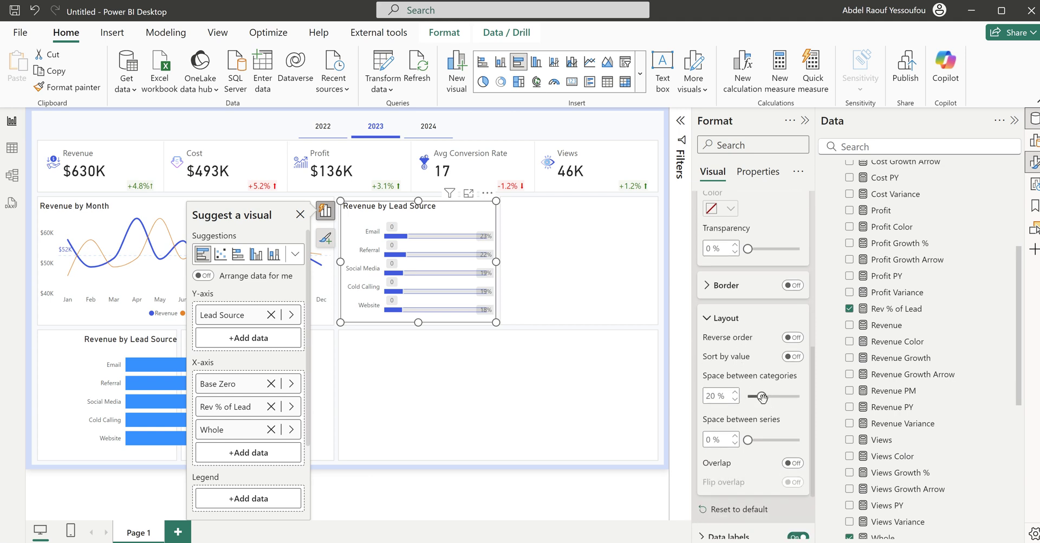
left_click_drag(763, 398, 777, 397)
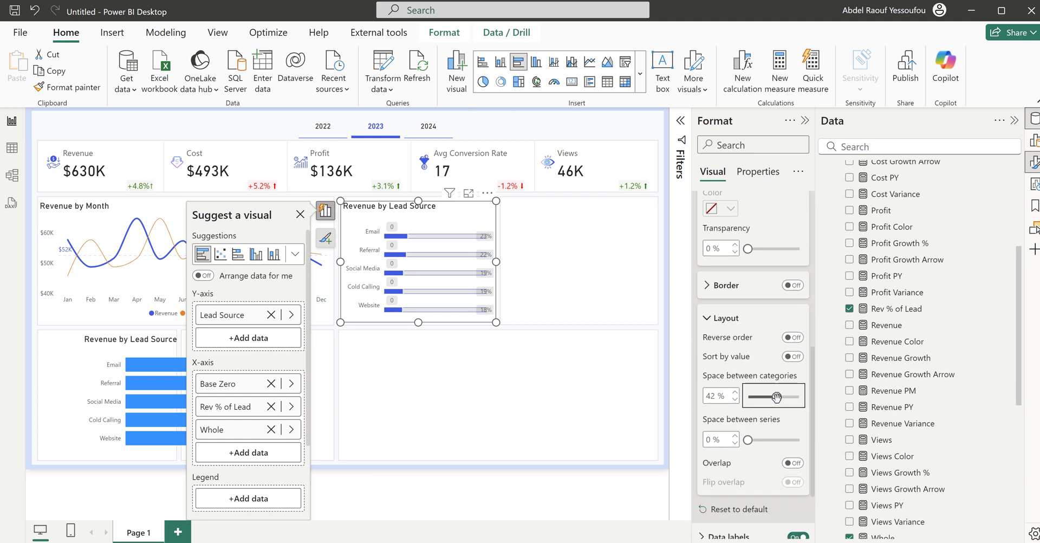
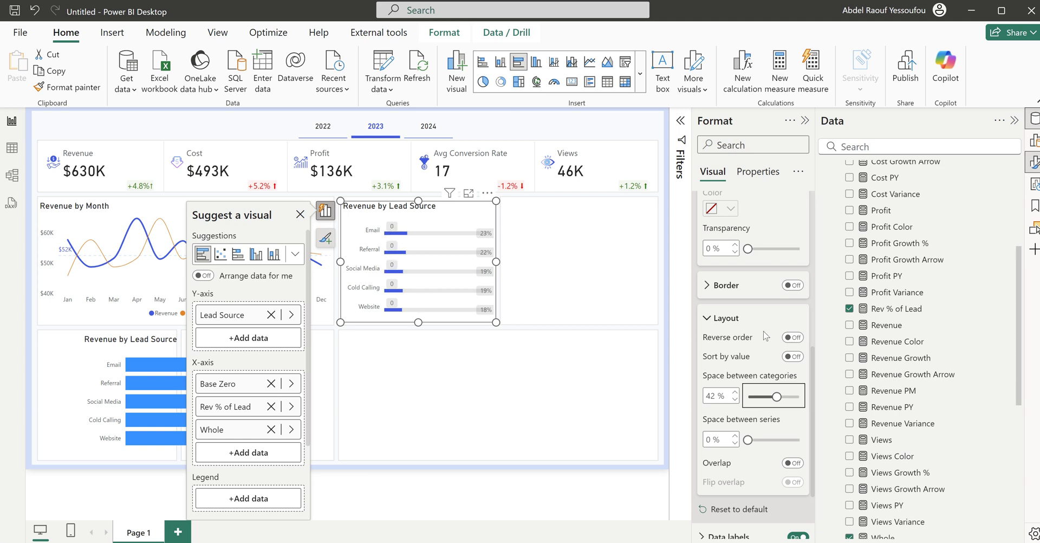
Step: Choose Base Zero as the series for the data label settings and toggle its labels off and back on
left_click(724, 319)
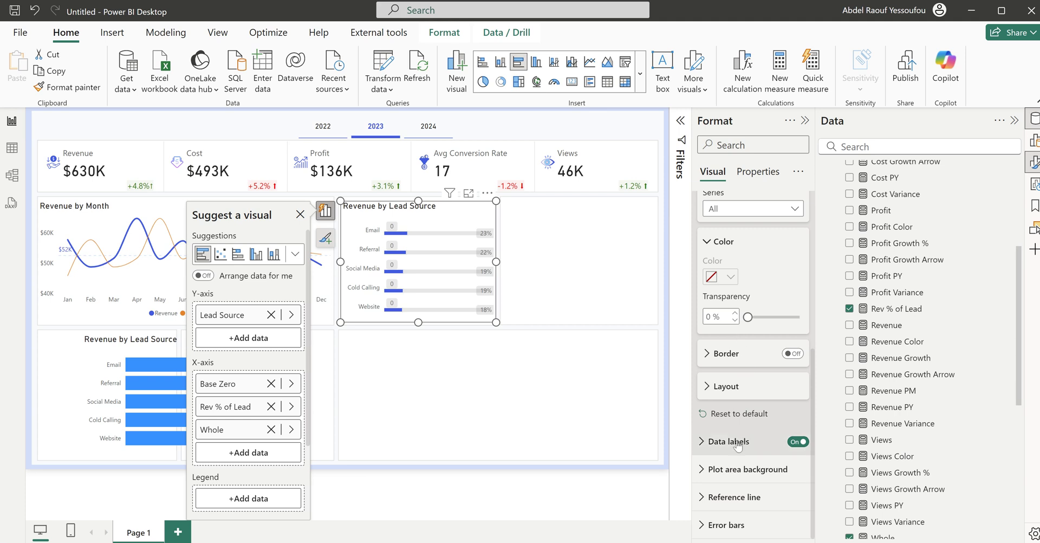
left_click(729, 441)
left_click(743, 307)
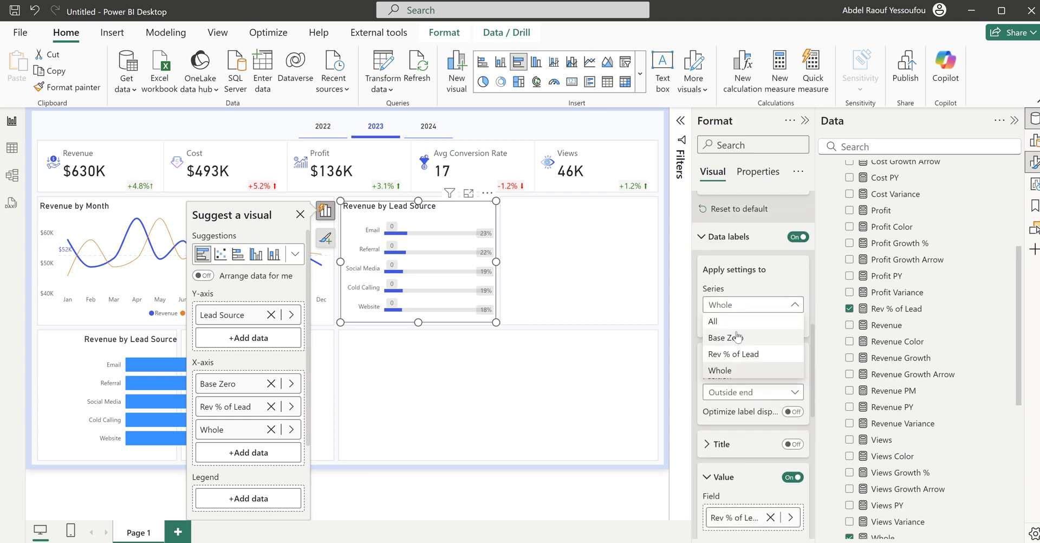
left_click(736, 338)
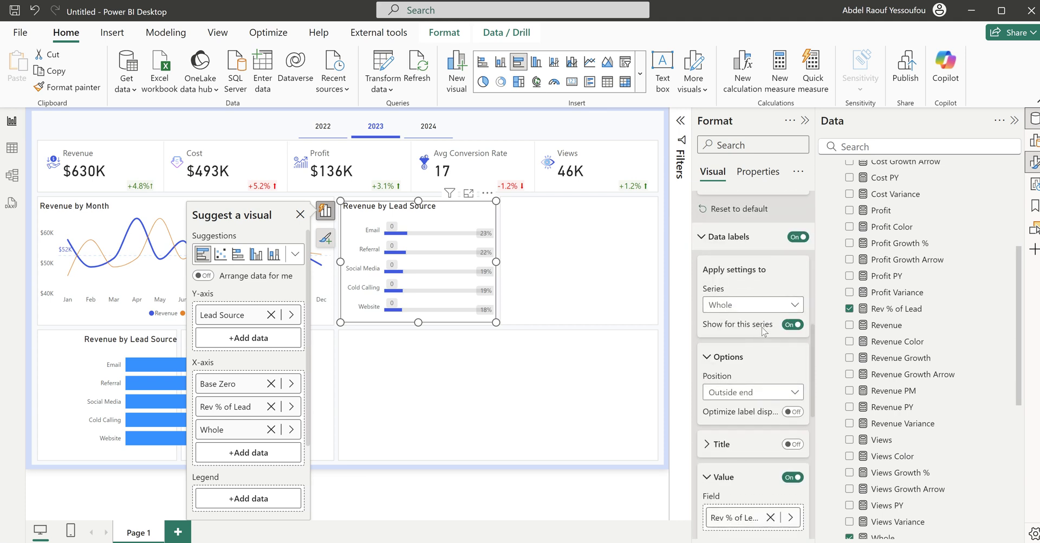
left_click(791, 326)
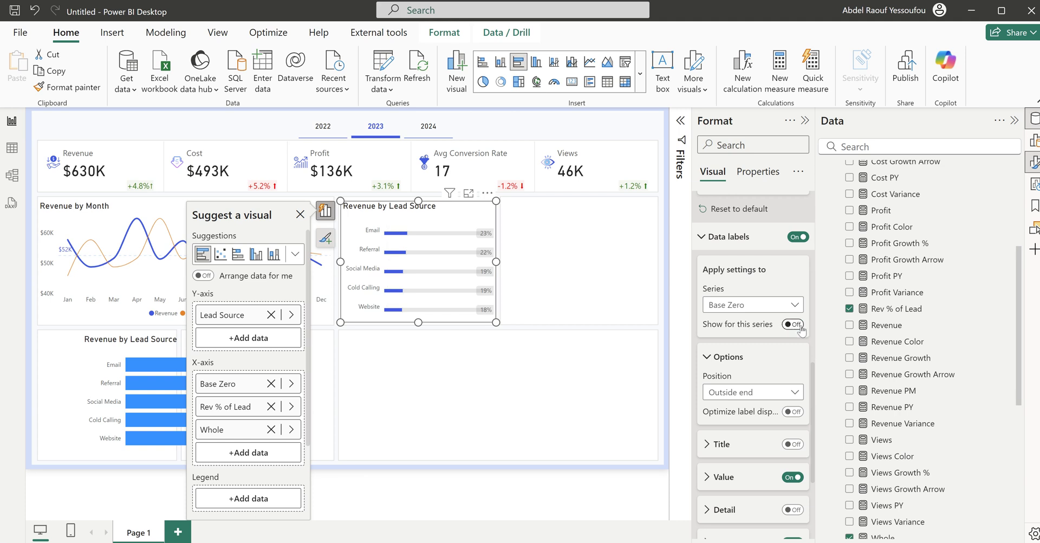
left_click(796, 325)
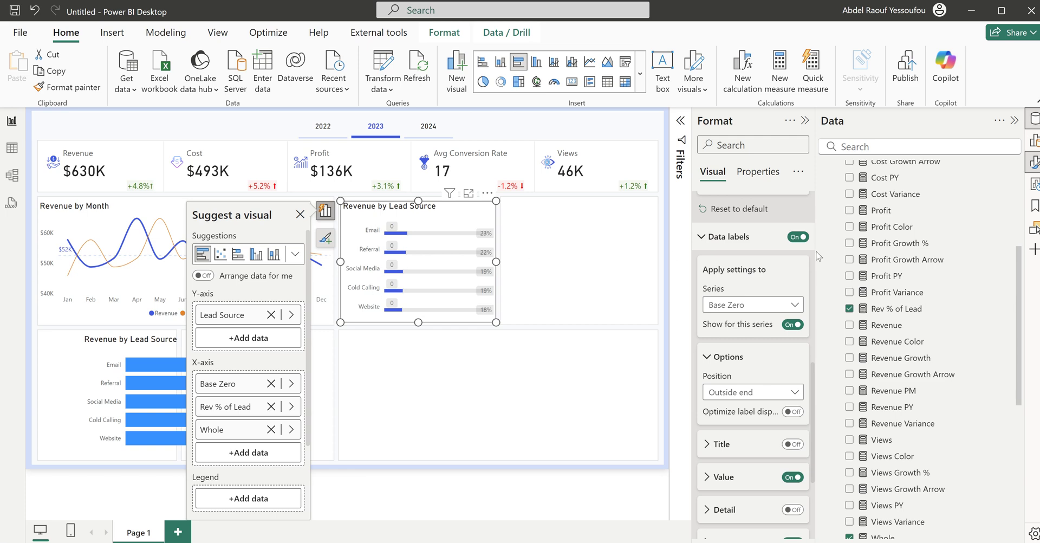
Step: Change the format of the Base Zero measure to Dynamic
scroll(972, 308, "up", 4)
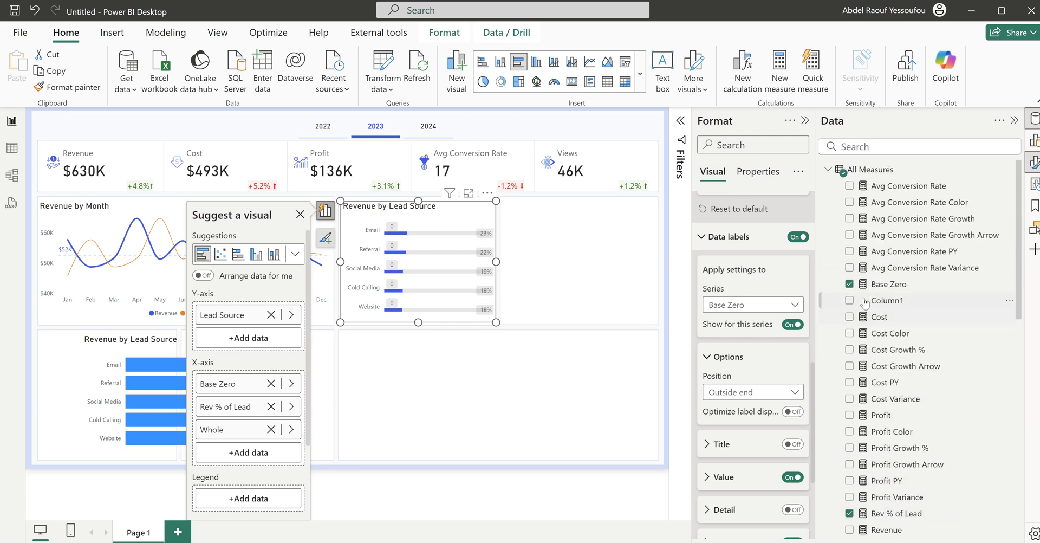
left_click(885, 285)
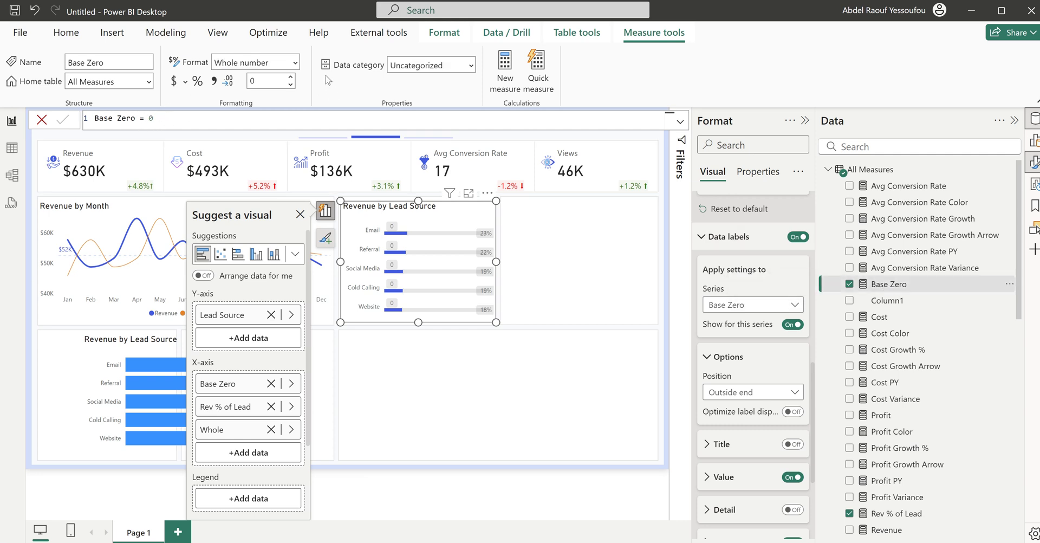
left_click(255, 62)
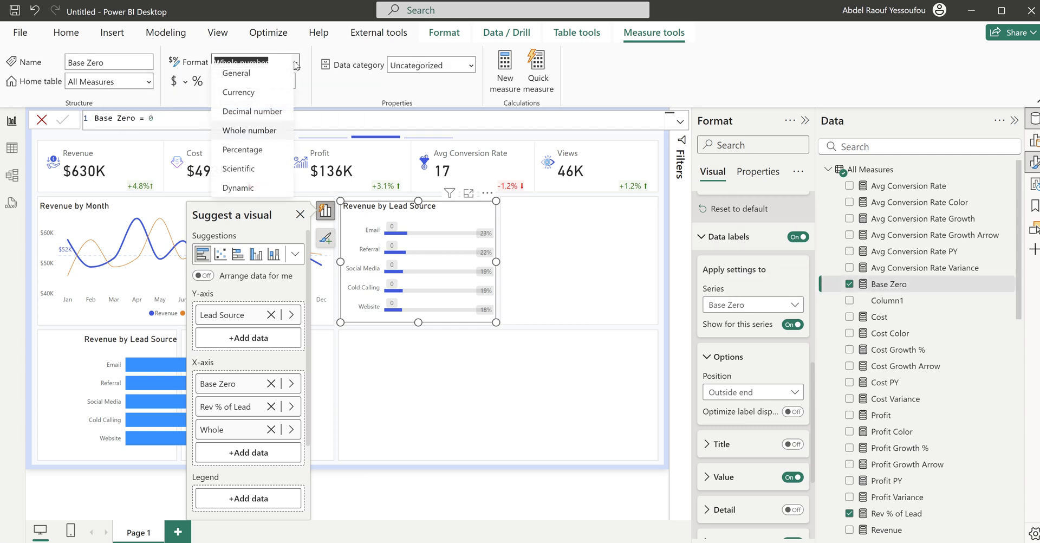
left_click(255, 195)
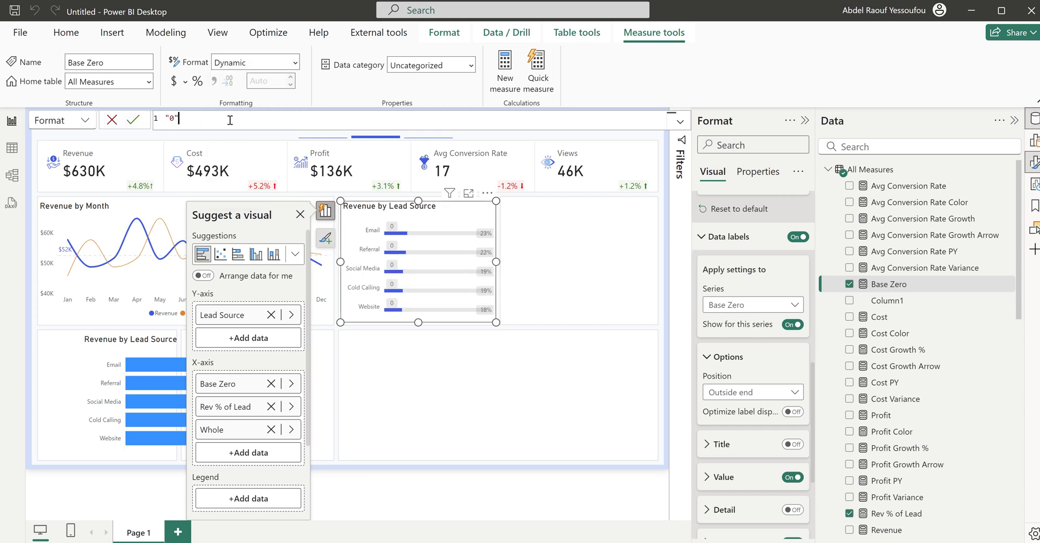
Step: Replace the Base Zero measure's dynamic format expression with SELECTEDVALUE(dimLeadSource[Lead Source])
left_click_drag(230, 120, 160, 120)
type("sele")
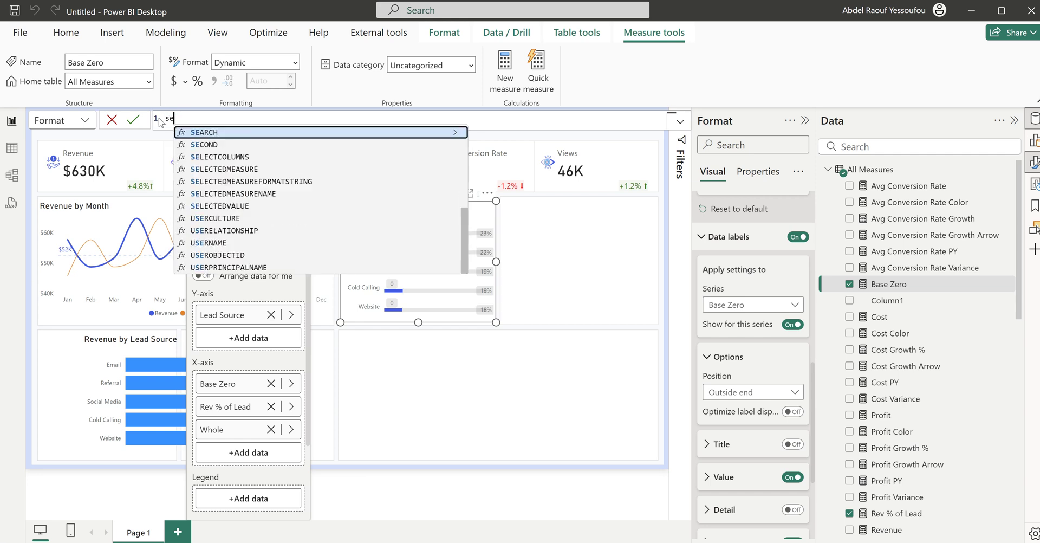
key("Down")
key("Down")
key("Down")
key("Down")
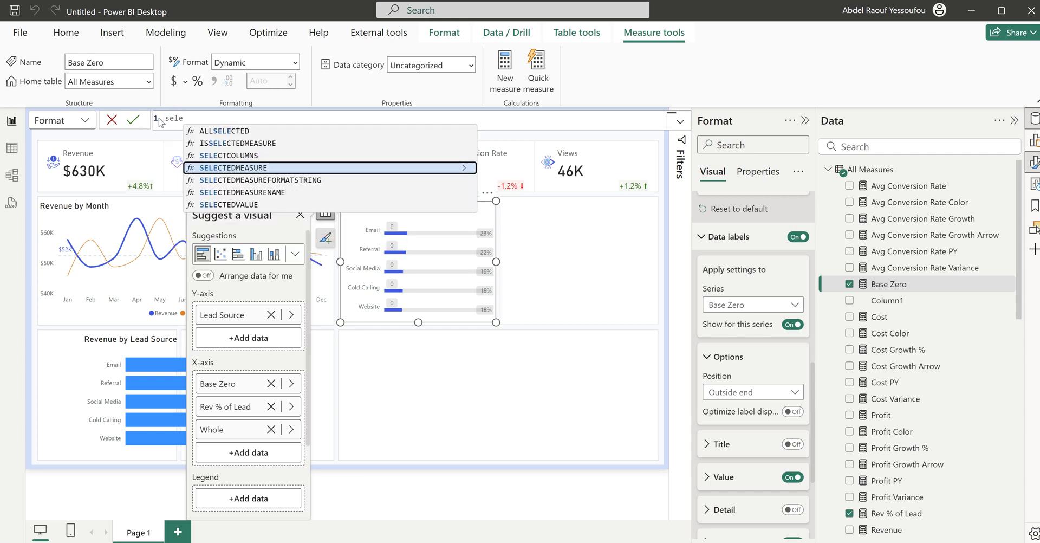
key("Tab")
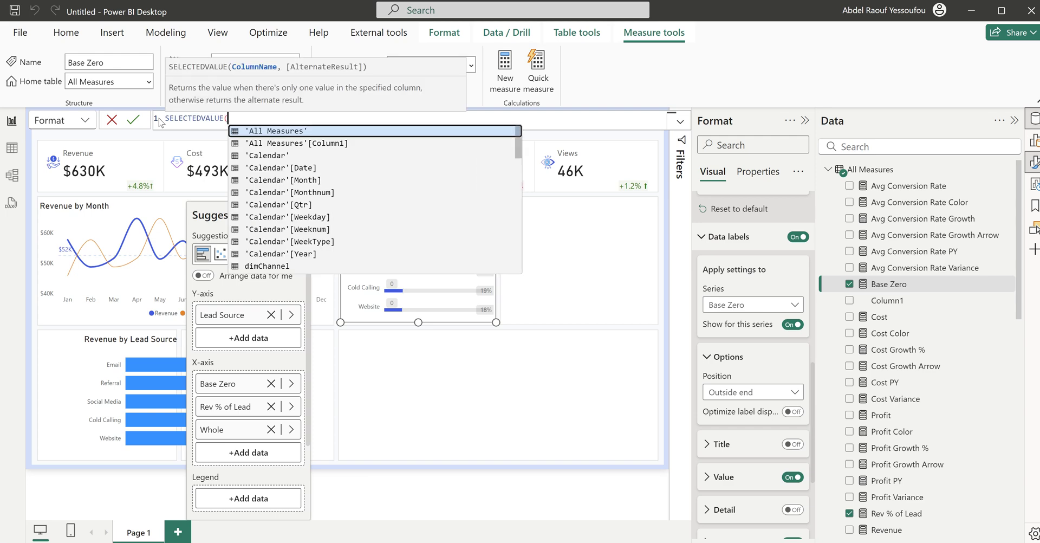
type("lea")
key("Tab")
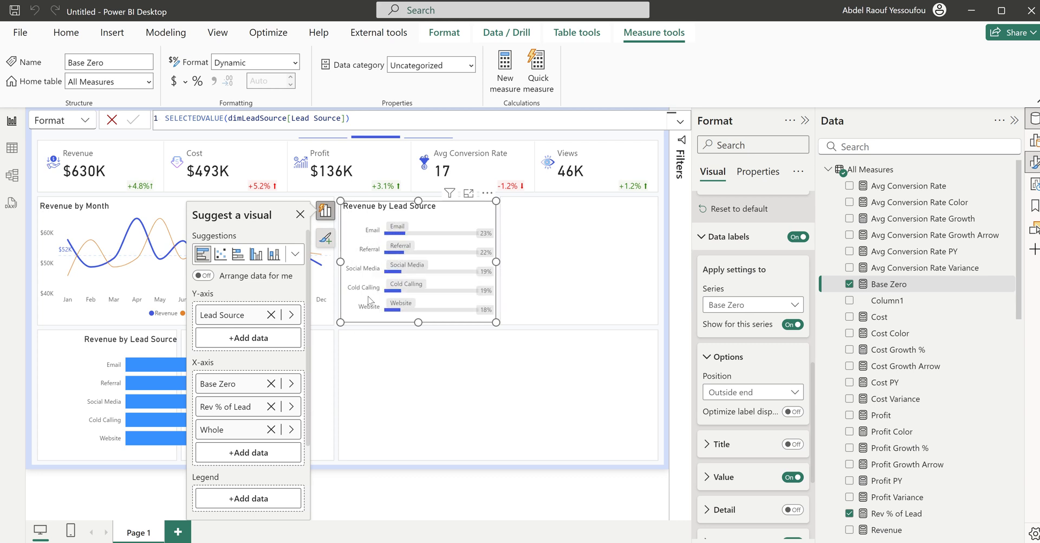
Step: Turn off the Y-axis values of the Revenue by Lead Source progress bar chart
scroll(737, 306, "up", 2)
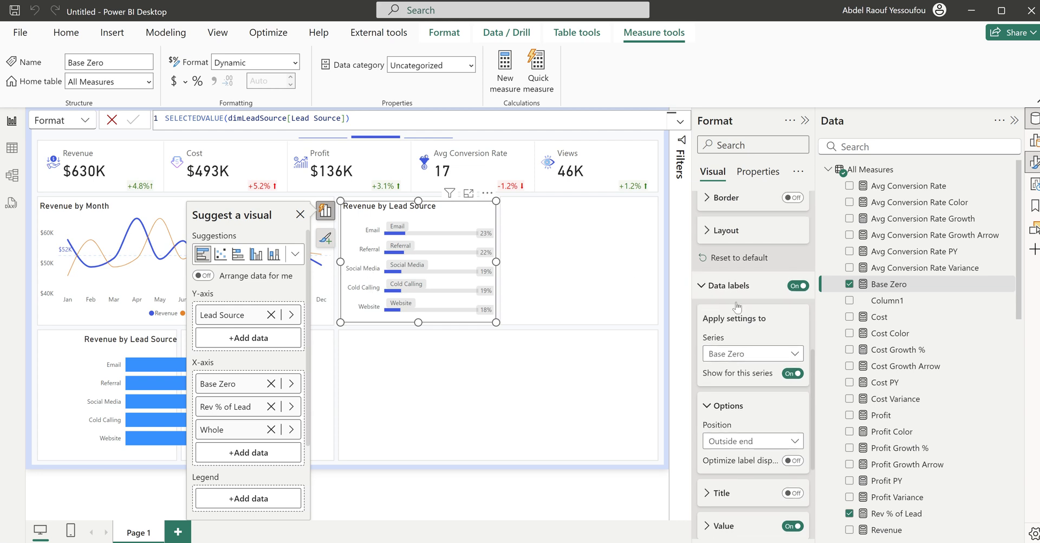
scroll(737, 307, "down", 1)
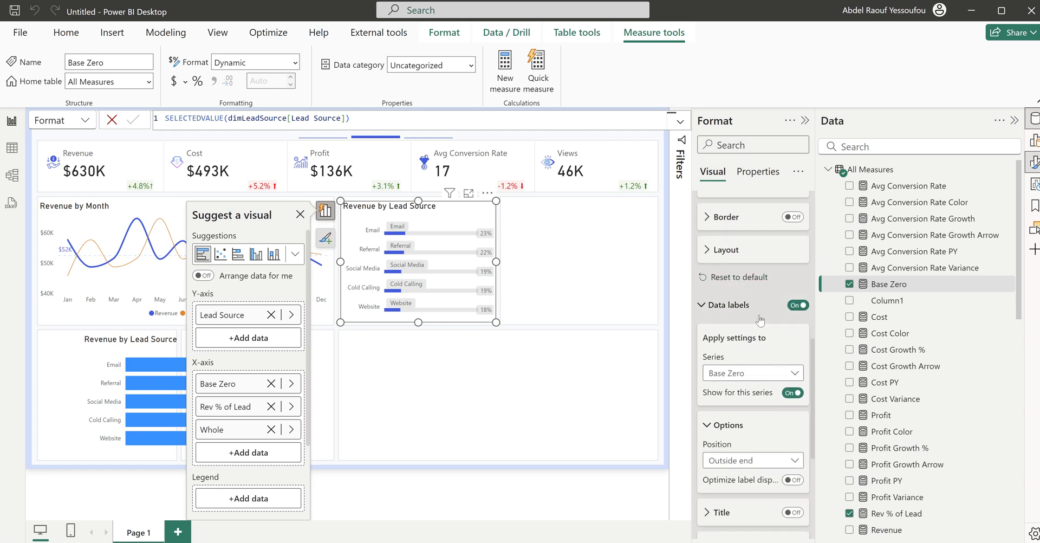
scroll(738, 394, "down", 1)
scroll(737, 384, "up", 3)
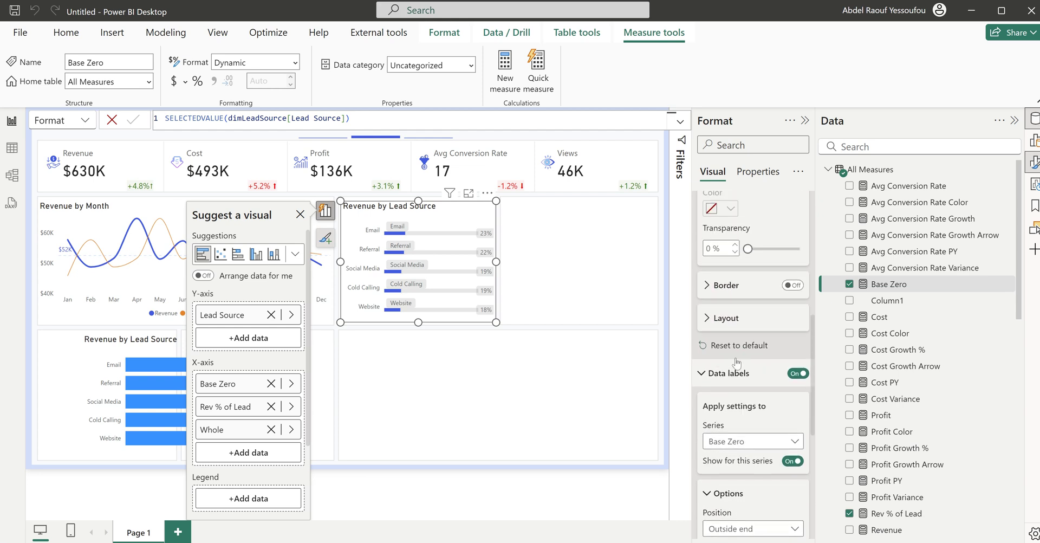
scroll(735, 377, "up", 7)
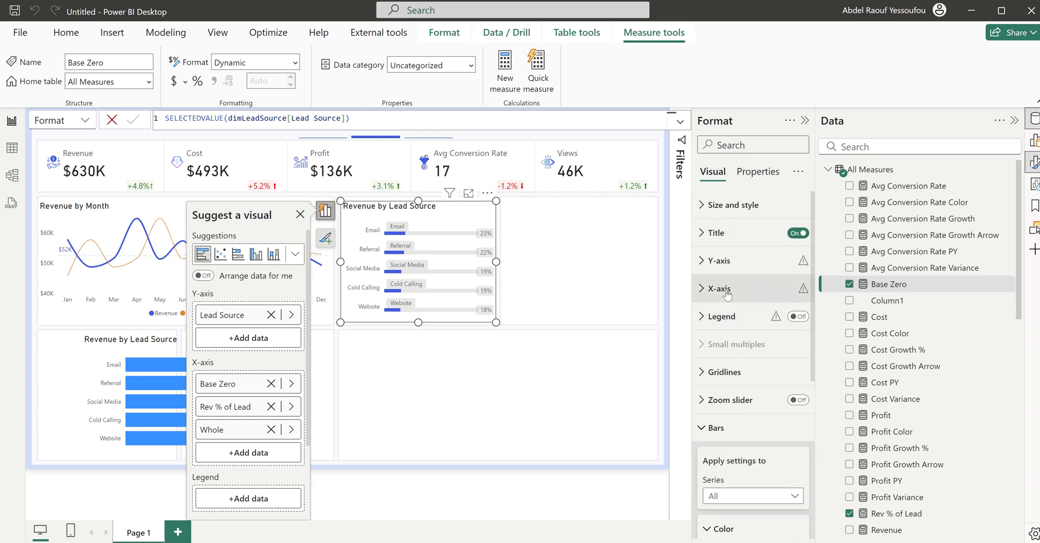
left_click(726, 269)
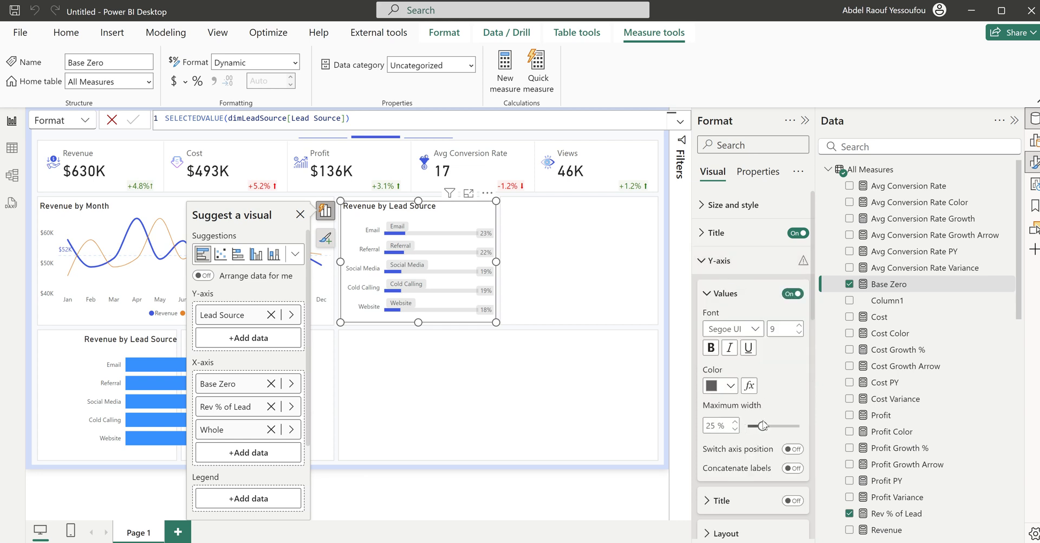
scroll(769, 473, "down", 1)
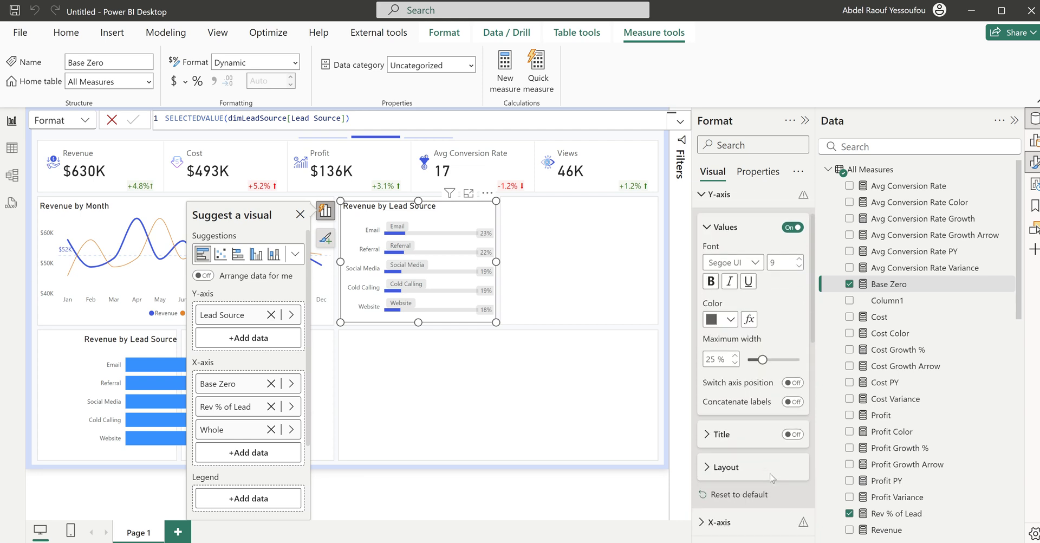
left_click(792, 226)
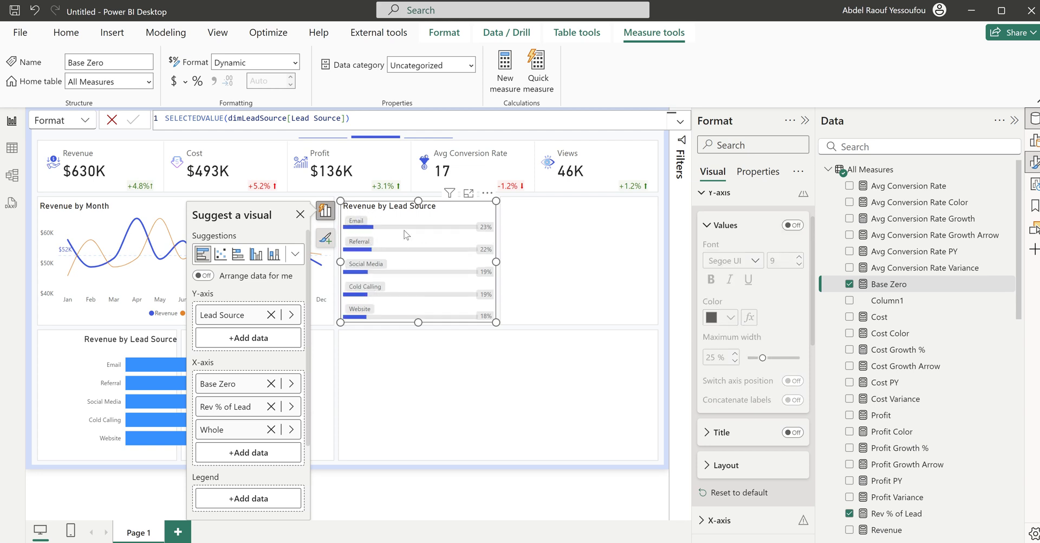
scroll(752, 308, "up", 1)
left_click(715, 260)
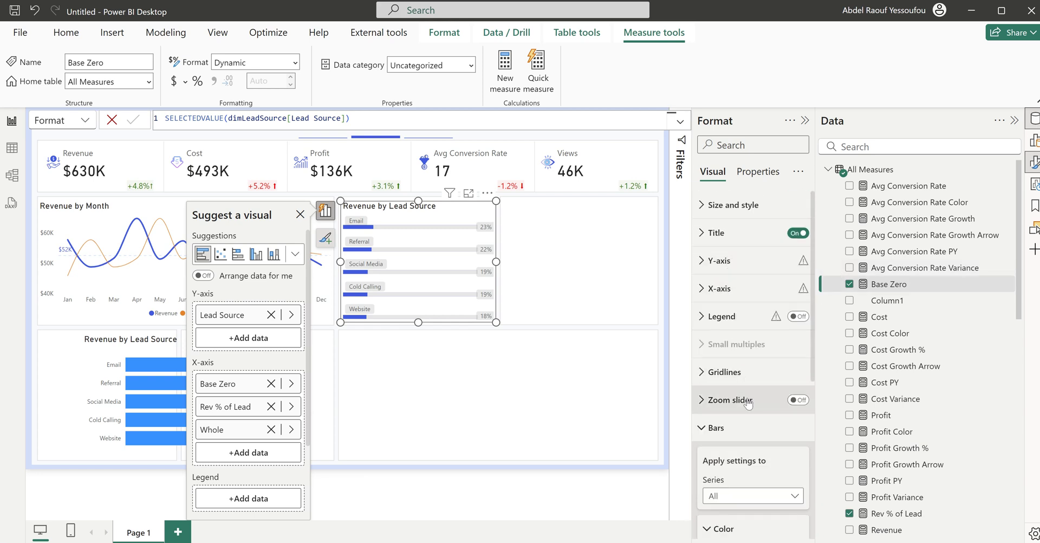
Step: Turn off the data label background for the Base Zero series of the Revenue by Lead Source chart
scroll(718, 314, "down", 2)
left_click(717, 292)
scroll(726, 366, "up", 1)
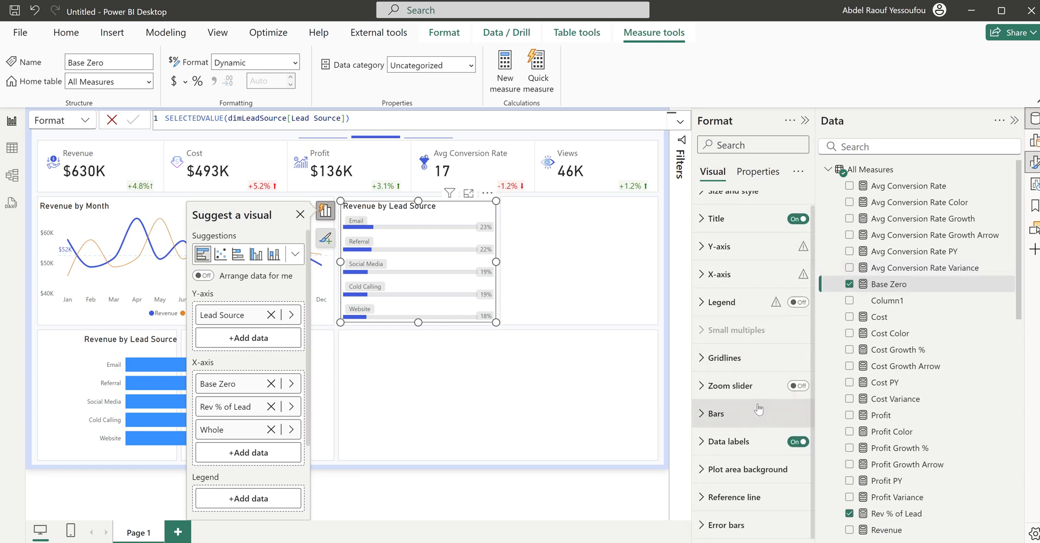
left_click(729, 441)
scroll(749, 379, "down", 4)
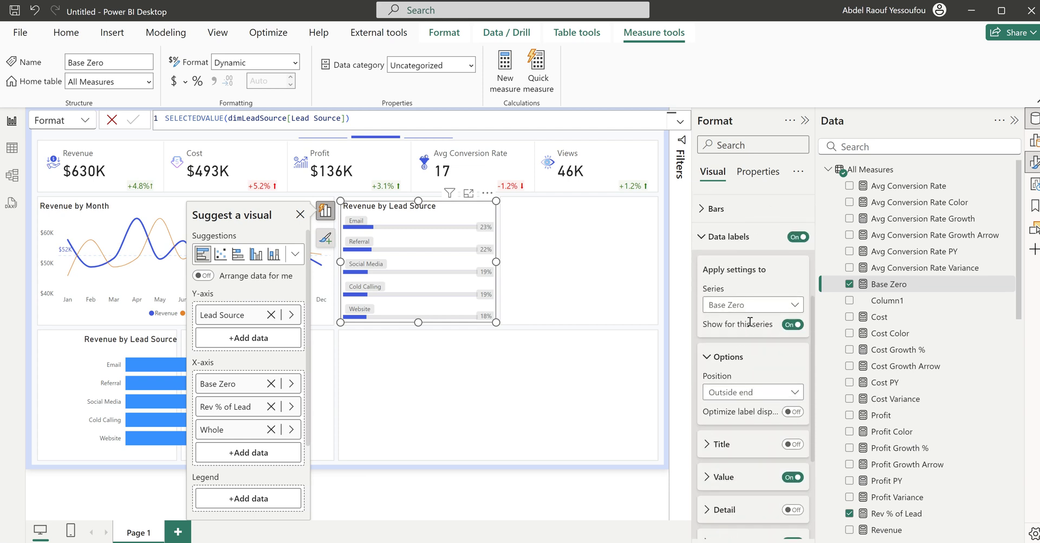
left_click(747, 305)
left_click(747, 336)
scroll(760, 427, "down", 3)
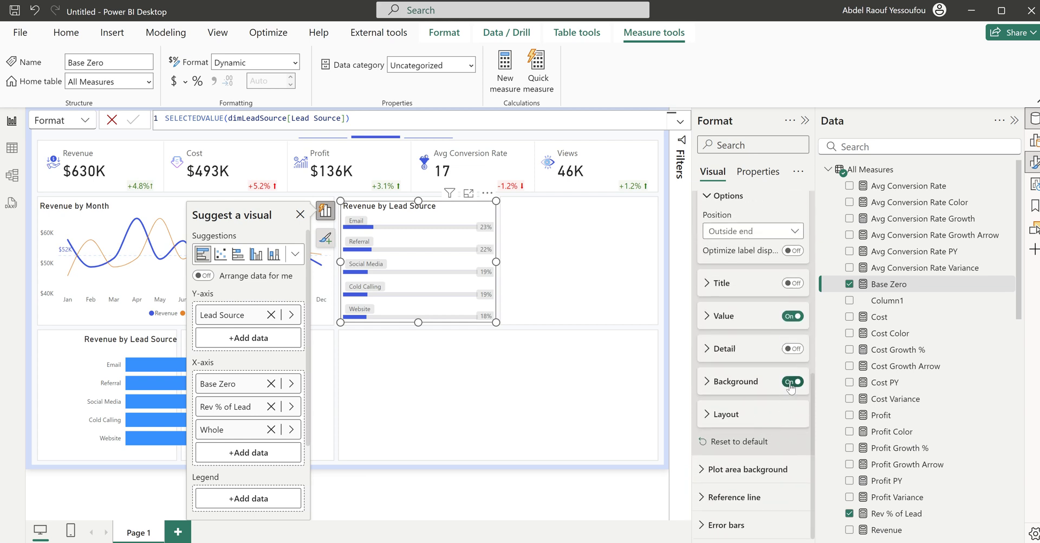
left_click(790, 383)
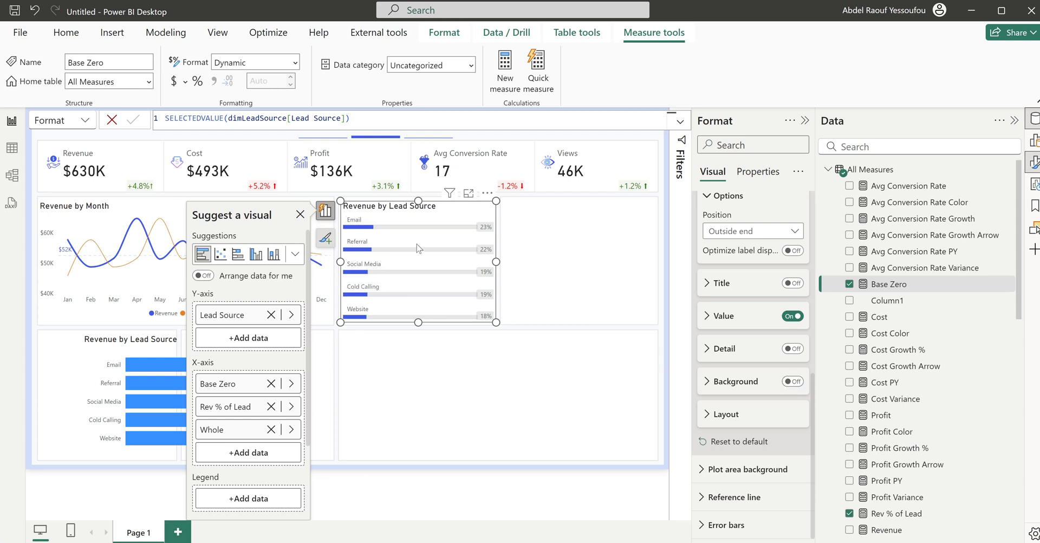
Step: Set the data label background of the Whole series in the Revenue by Lead Source progress bars to blue #3F53E0
scroll(735, 368, "up", 3)
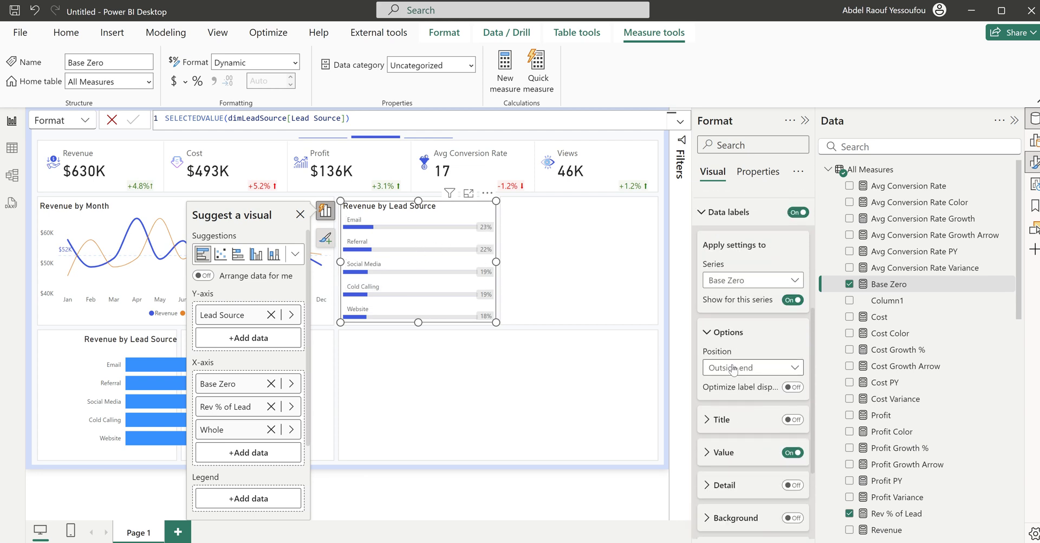
left_click(745, 282)
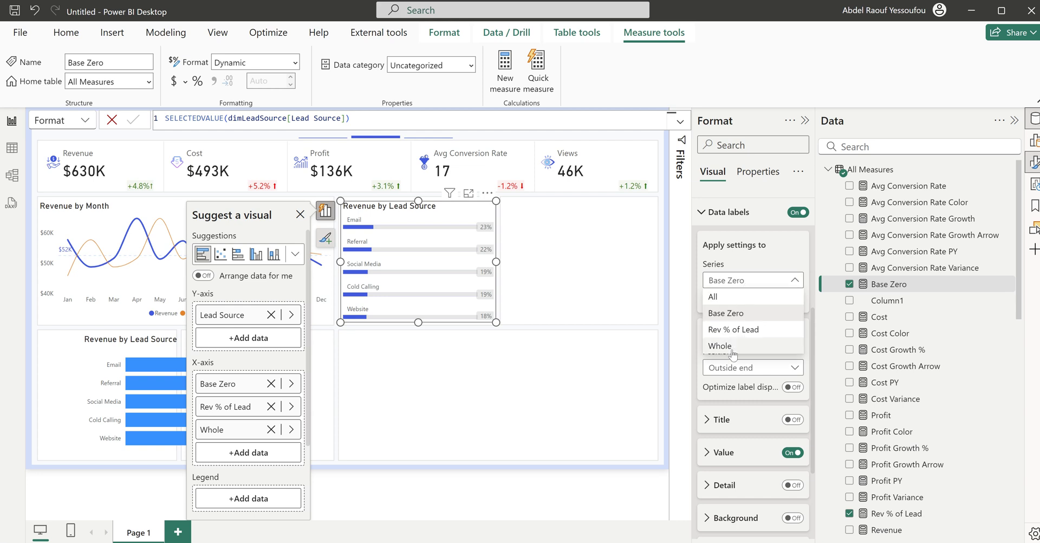
left_click(739, 347)
left_click(724, 452)
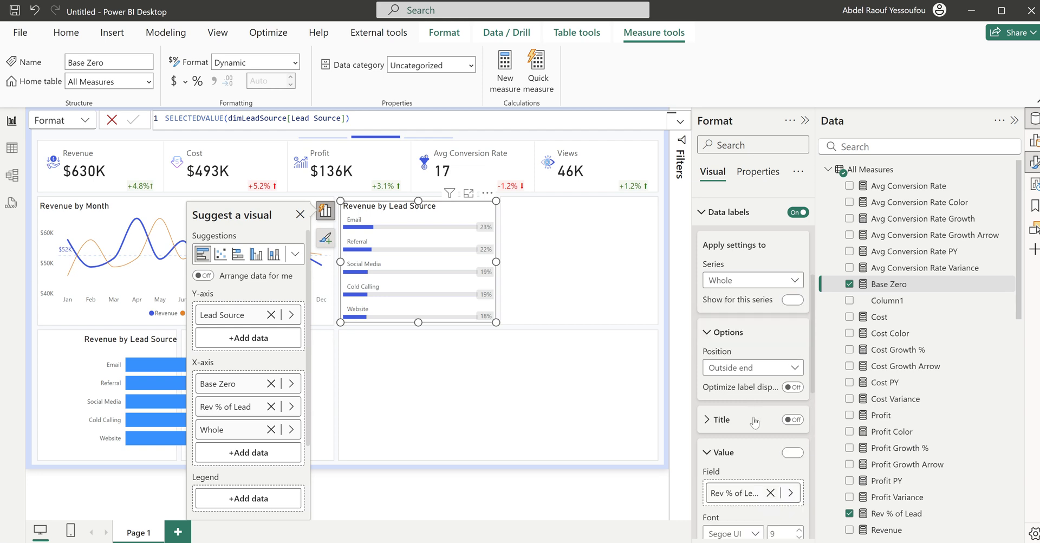
scroll(738, 420, "down", 3)
scroll(742, 417, "down", 5)
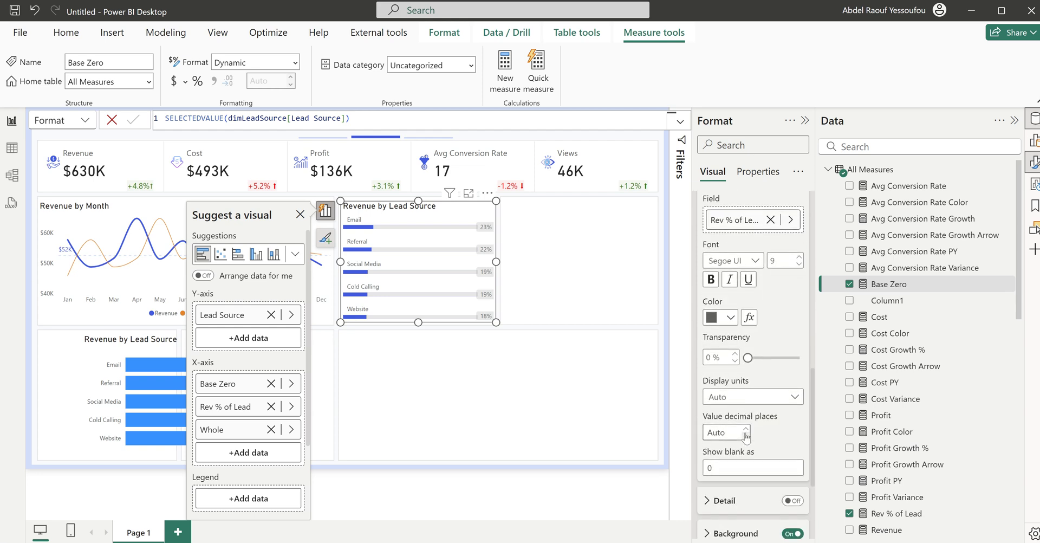
left_click(750, 404)
scroll(750, 404, "down", 1)
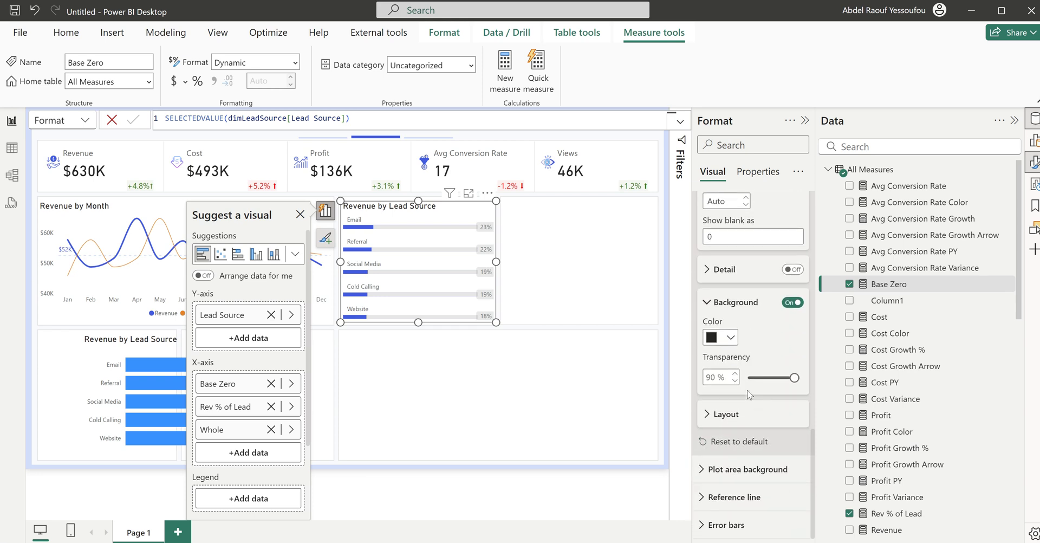
left_click(731, 337)
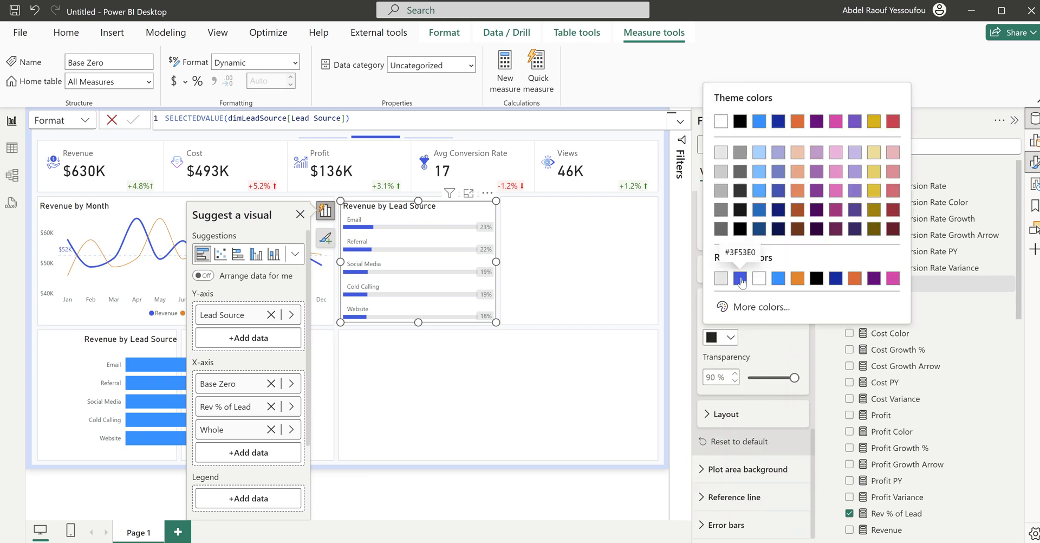
left_click(741, 278)
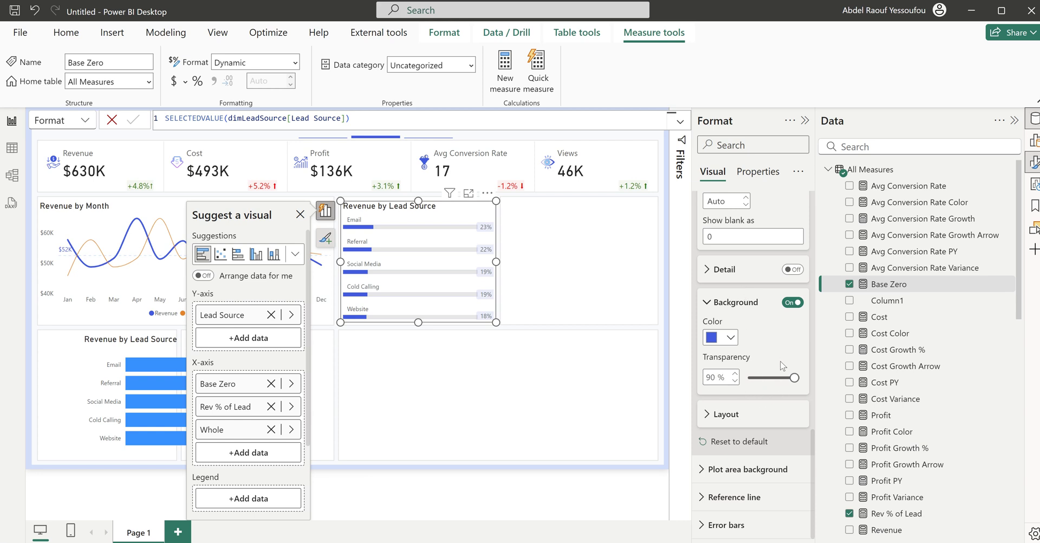
Step: Make the Whole series' percentage data labels bold in the Revenue by Lead Source progress bars
scroll(783, 366, "up", 6)
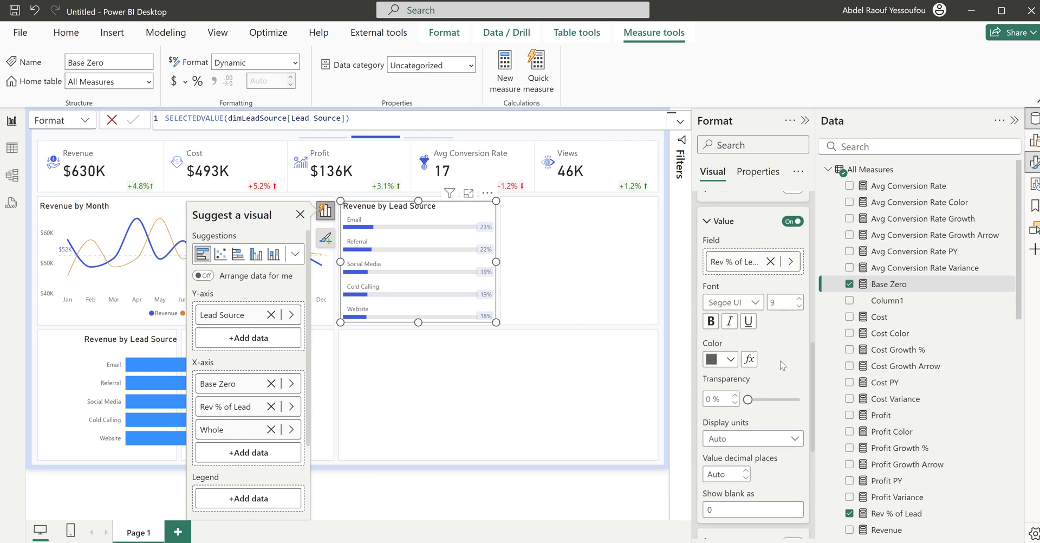
left_click(714, 322)
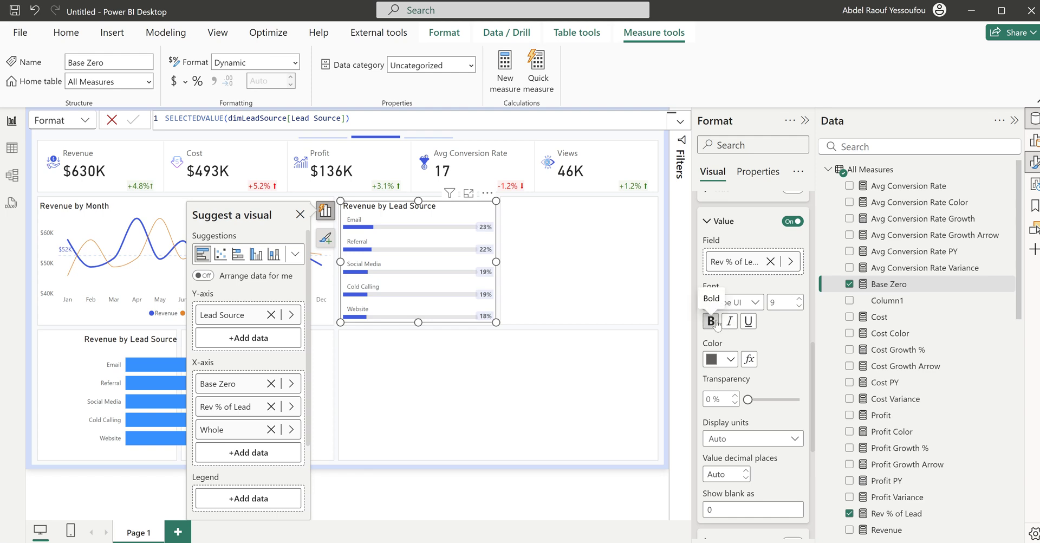
left_click(530, 245)
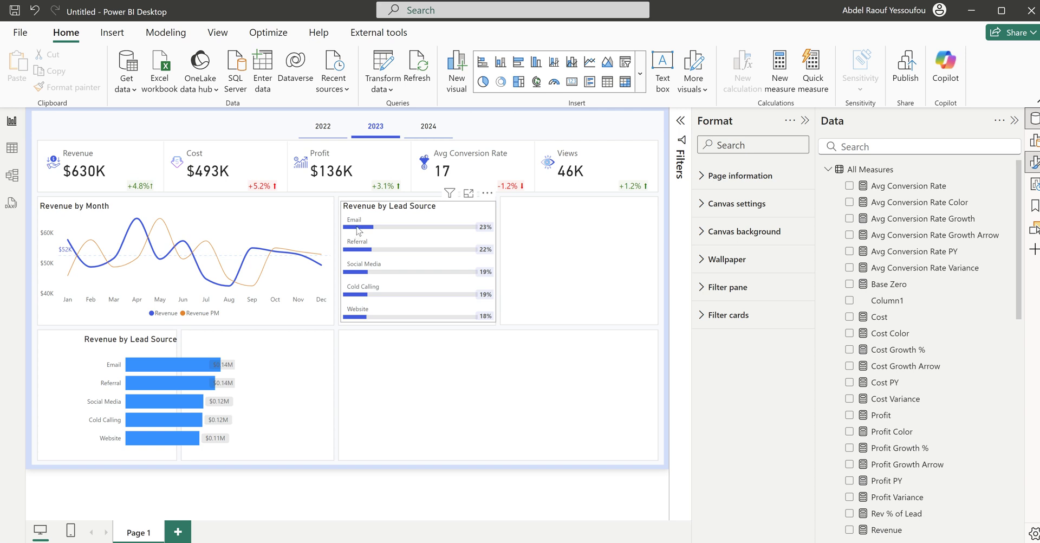
Step: Append & [Revenue] to the Base Zero measure's dynamic format expression
mouse_move(357, 228)
left_click(888, 285)
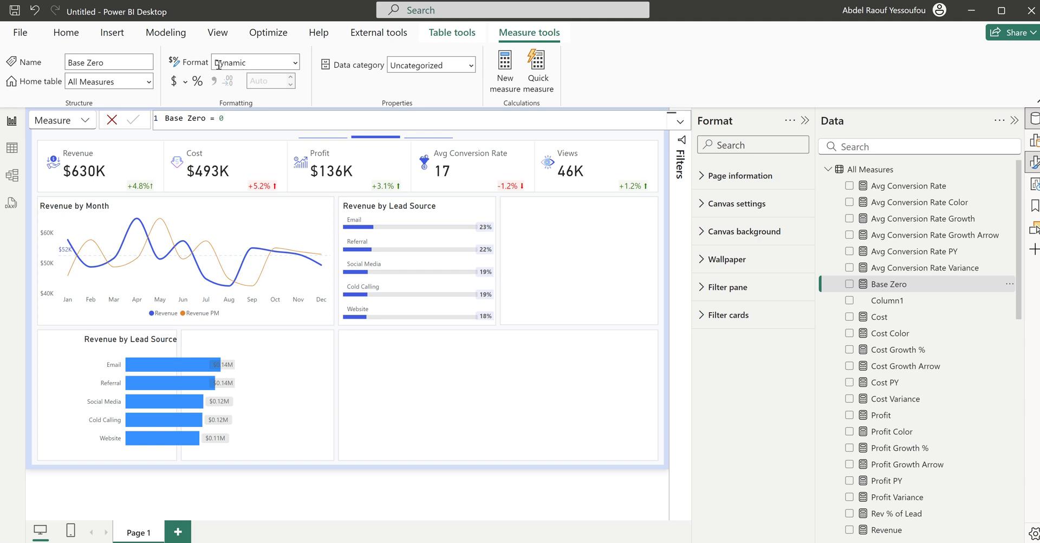
left_click(62, 124)
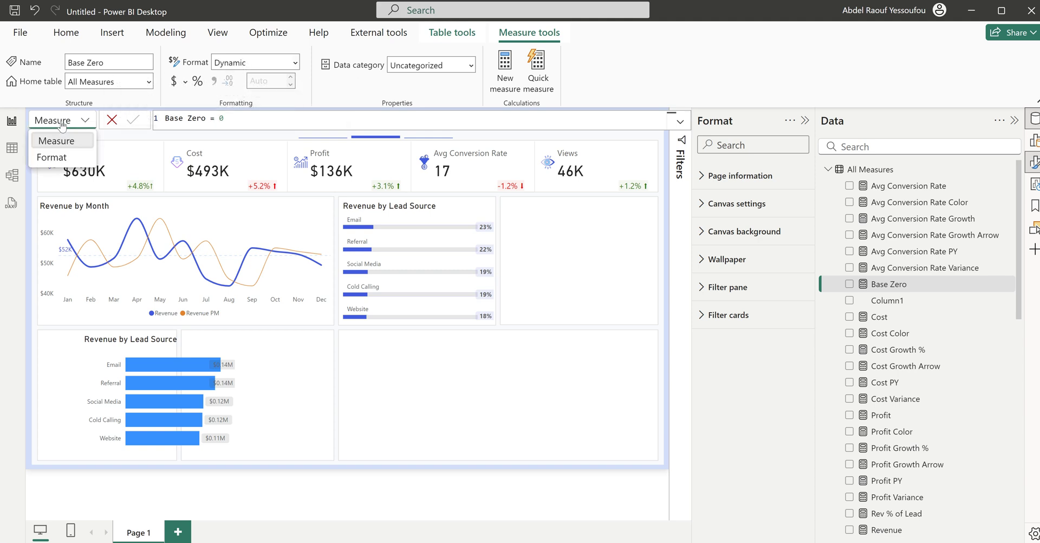
left_click(51, 157)
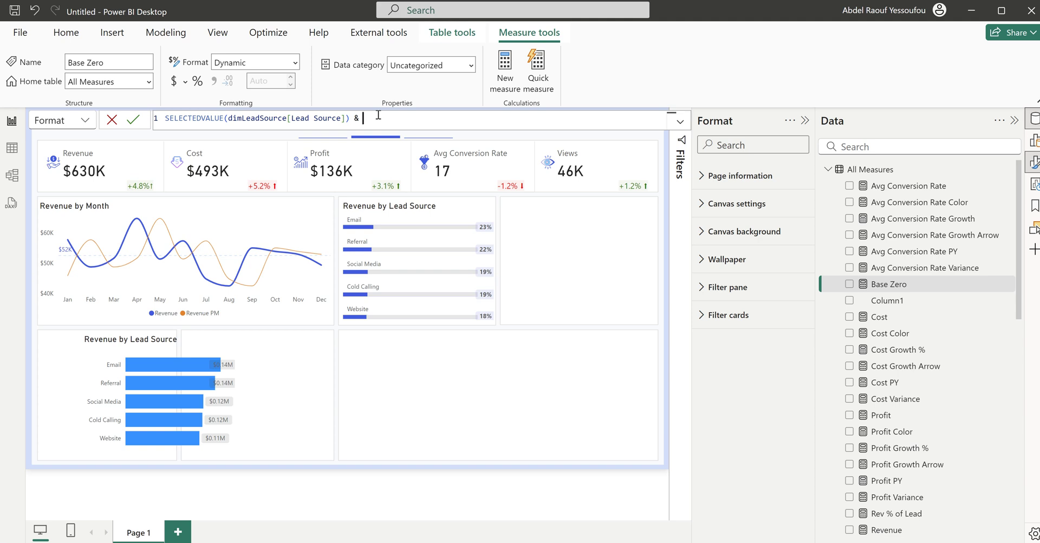
type("& rev")
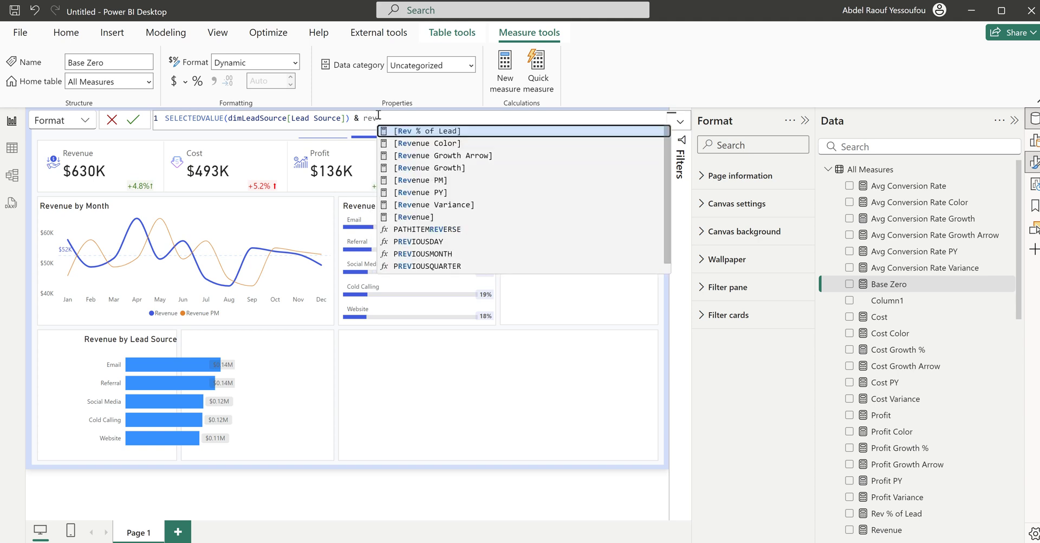
key("Down")
key("Down")
key("Down")
key("Down")
key("Down")
key("Down")
key("Down")
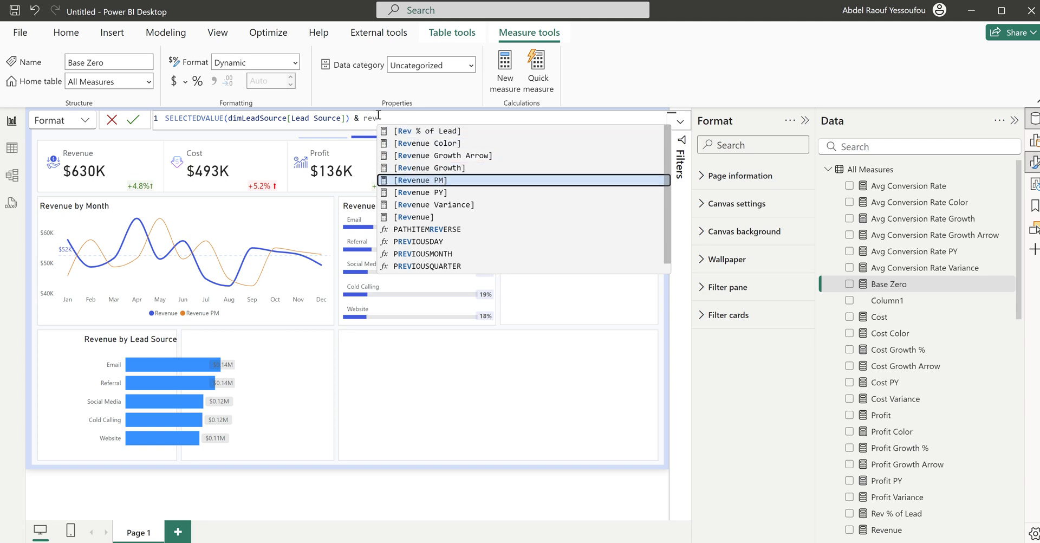
key("Tab")
key("Return")
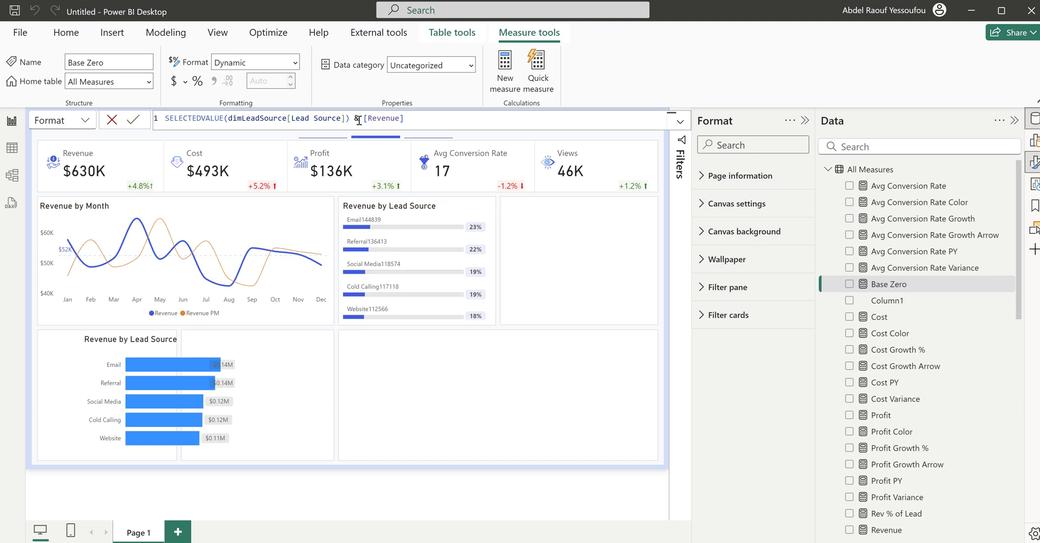
Step: Insert the separator " | " between the lead source name and [Revenue] in the Base Zero format expression
type("\" | \" &")
key("Return")
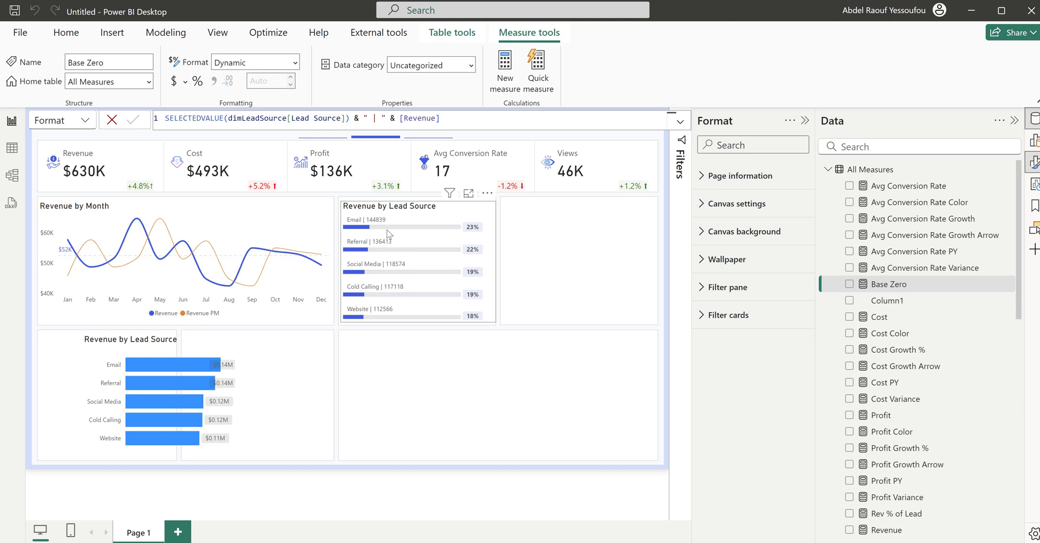
left_click(542, 251)
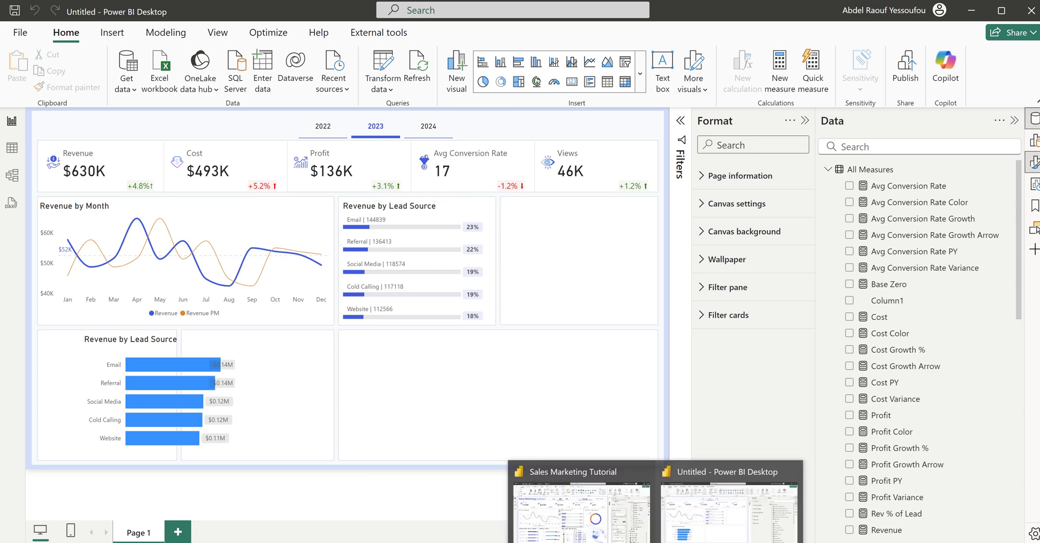
Step: Switch to the Sales Marketing Tutorial report to examine its reference dashboard, and return to the untitled report
left_click(596, 520)
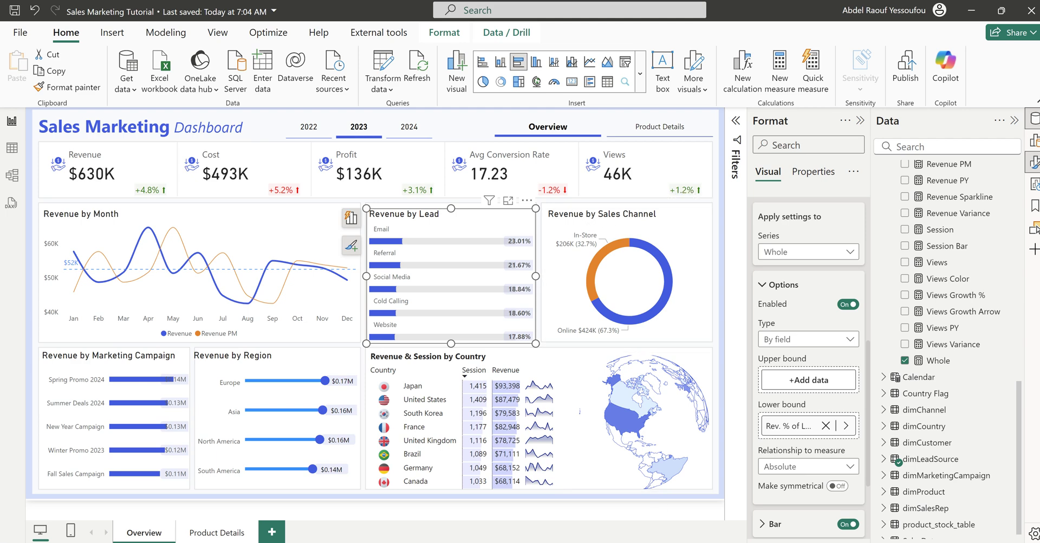
mouse_move(656, 542)
left_click(711, 521)
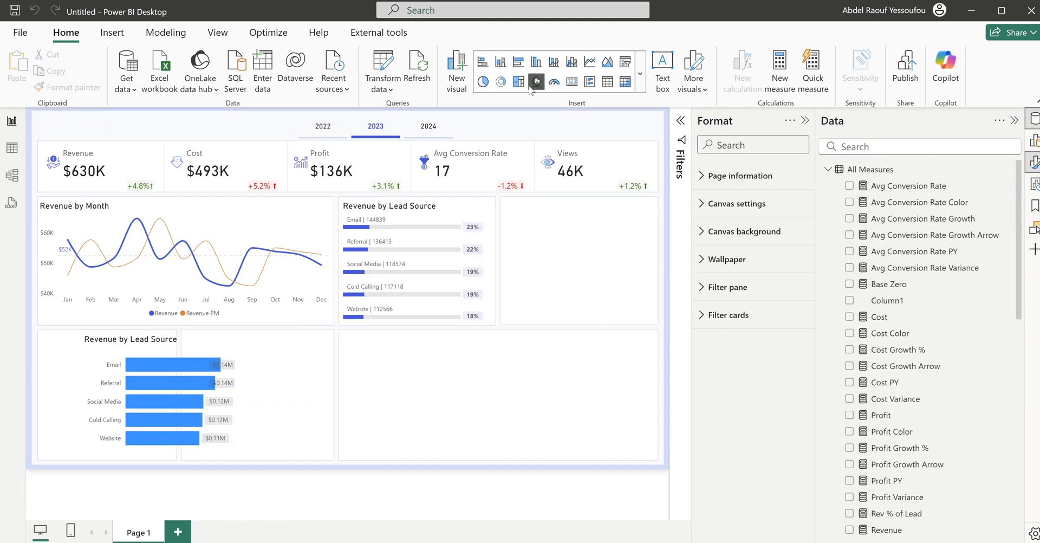
Step: Insert a donut chart and fit it into the empty card beside the Revenue by Lead Source progress bars
left_click(502, 82)
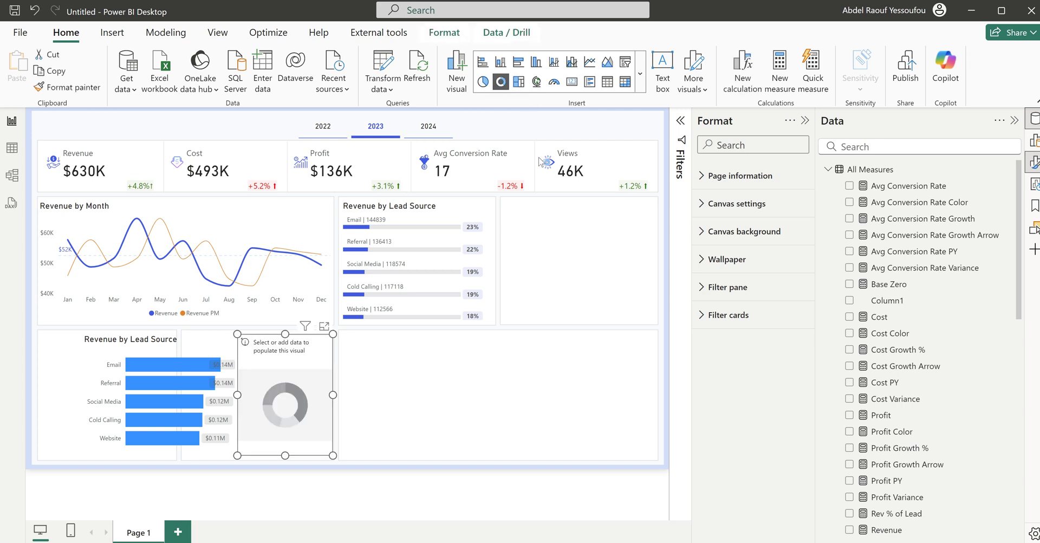
left_click_drag(309, 406, 574, 274)
left_click_drag(598, 323, 656, 325)
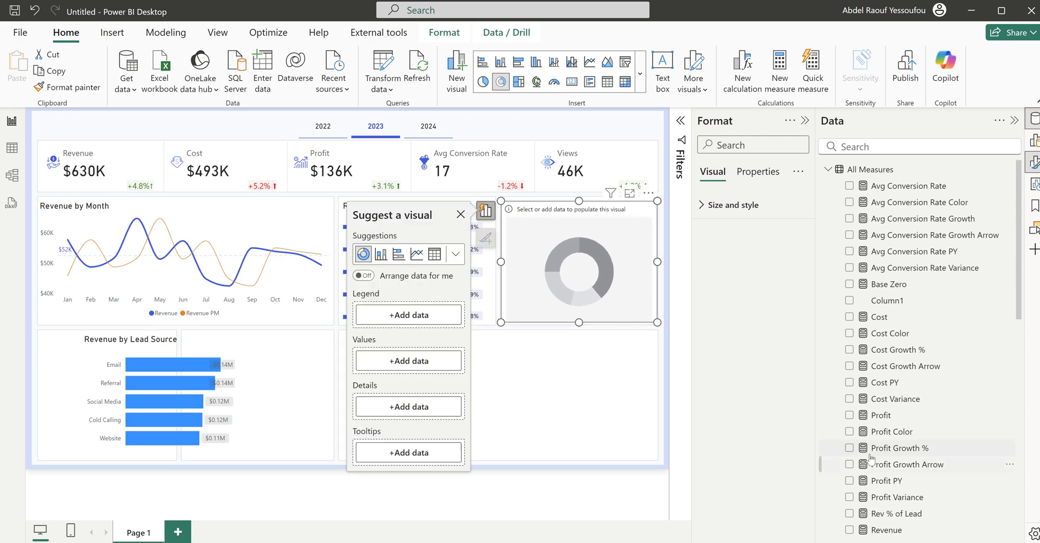
Step: Plot Revenue by Sales Channel from dimChannel in the donut chart and turn off its legend
scroll(876, 447, "down", 3)
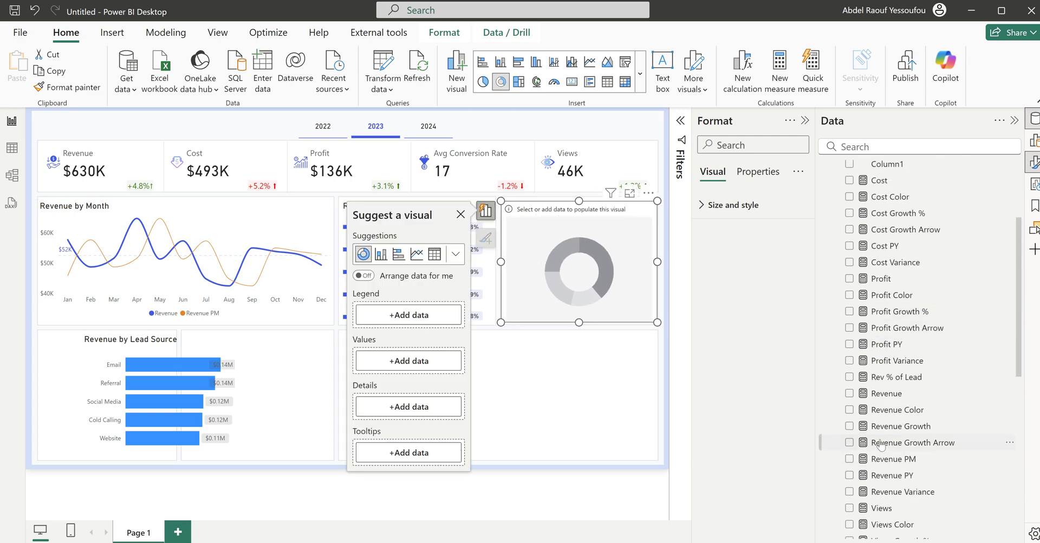
left_click(850, 393)
scroll(906, 420, "down", 9)
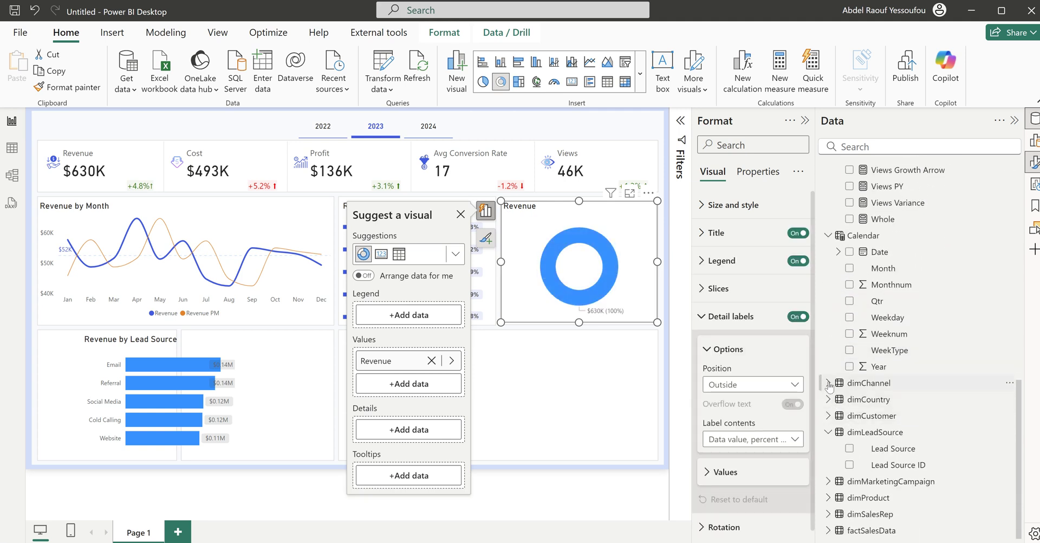
left_click(829, 382)
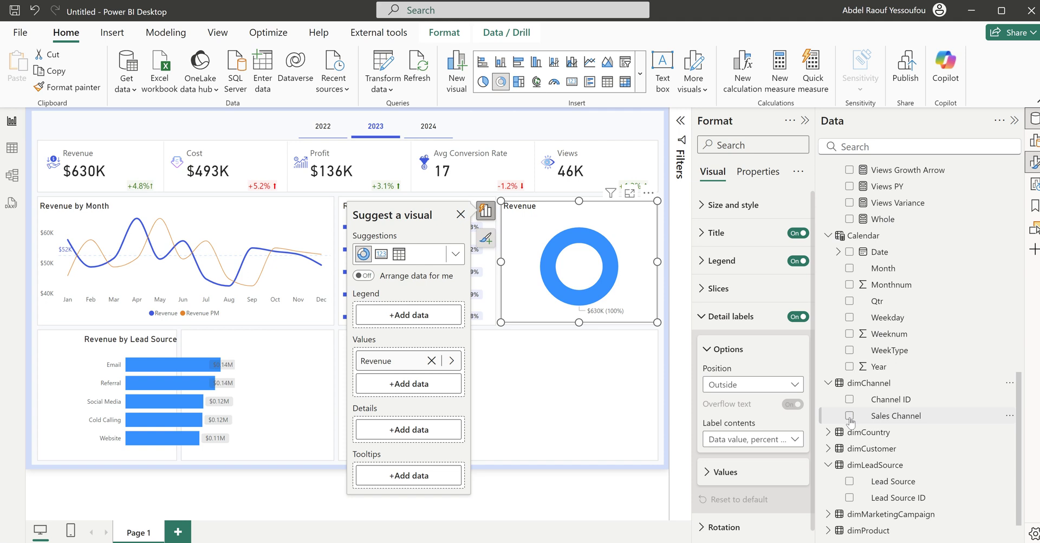
left_click(850, 417)
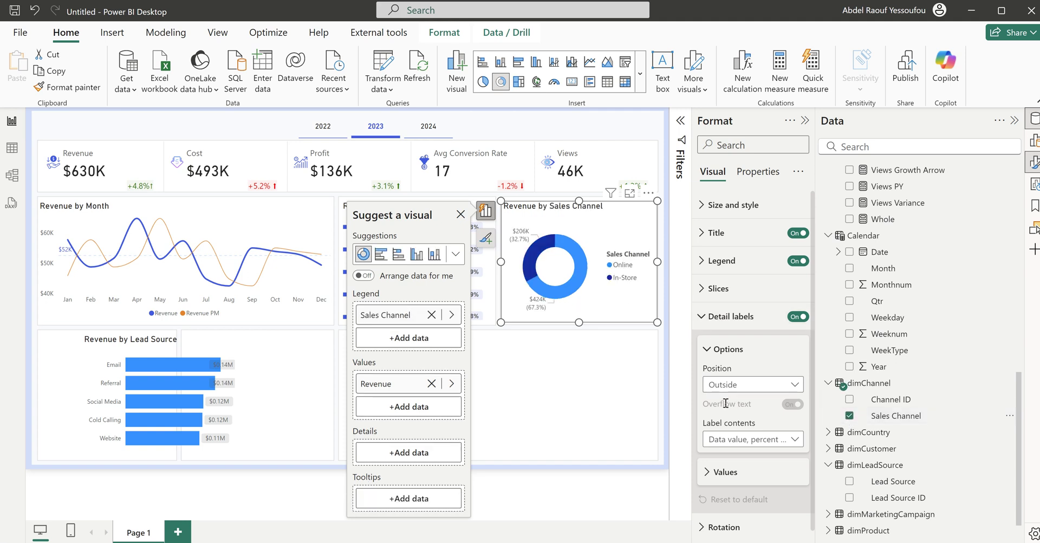
left_click(724, 317)
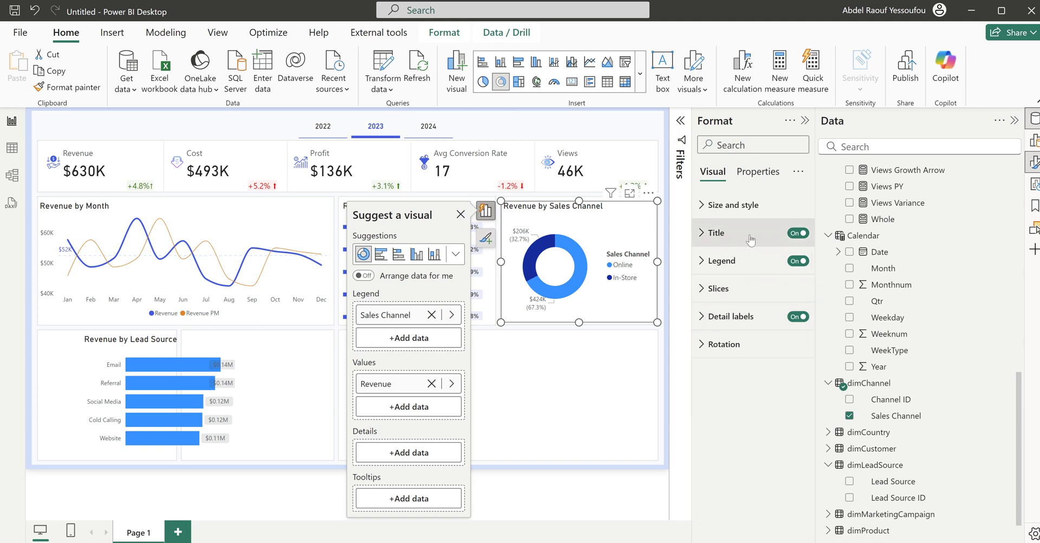
left_click(797, 261)
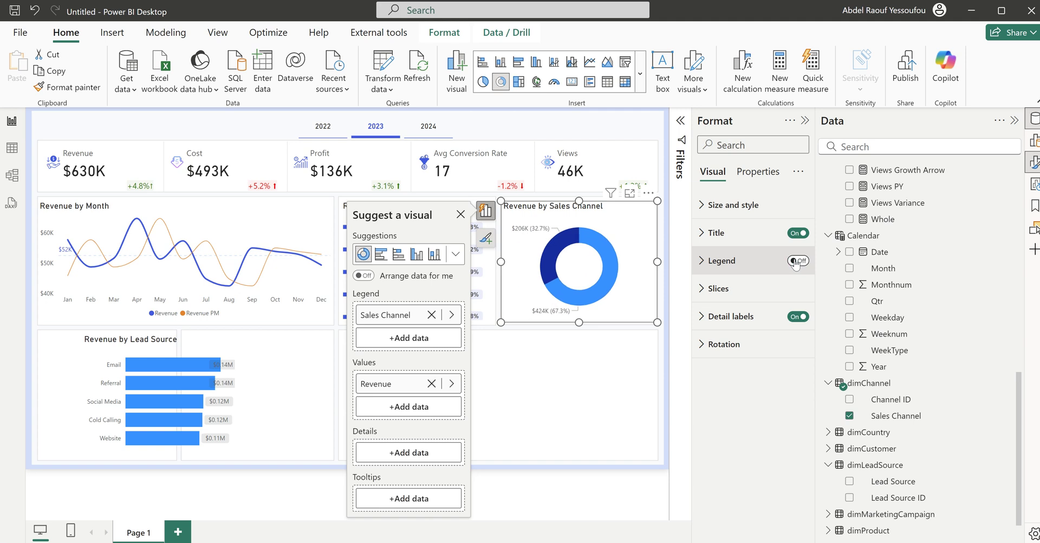
Step: Color the donut's Online slice blue #3F53E0 and its In-Store slice orange, and set the inner radius to 80%
left_click(723, 289)
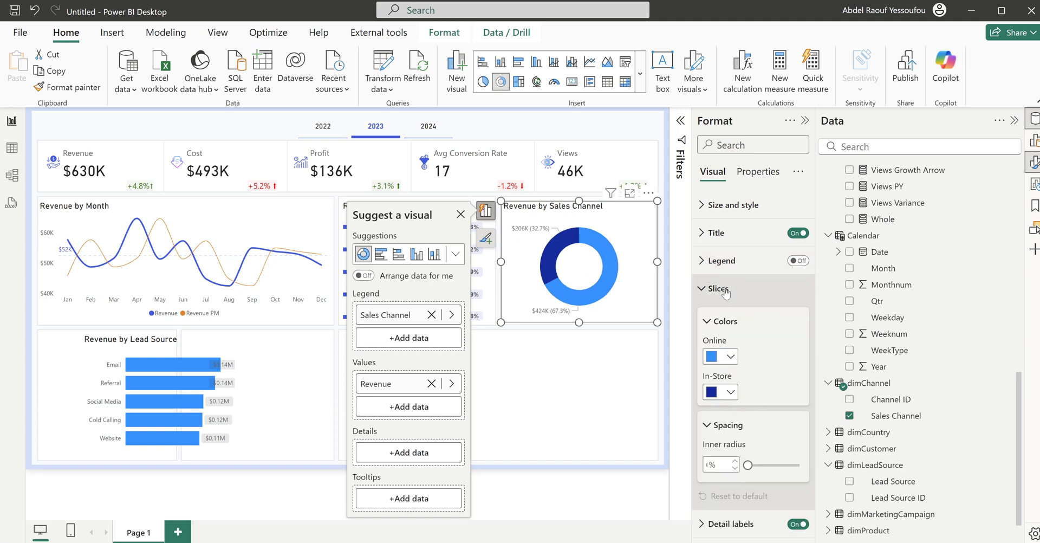
left_click(729, 357)
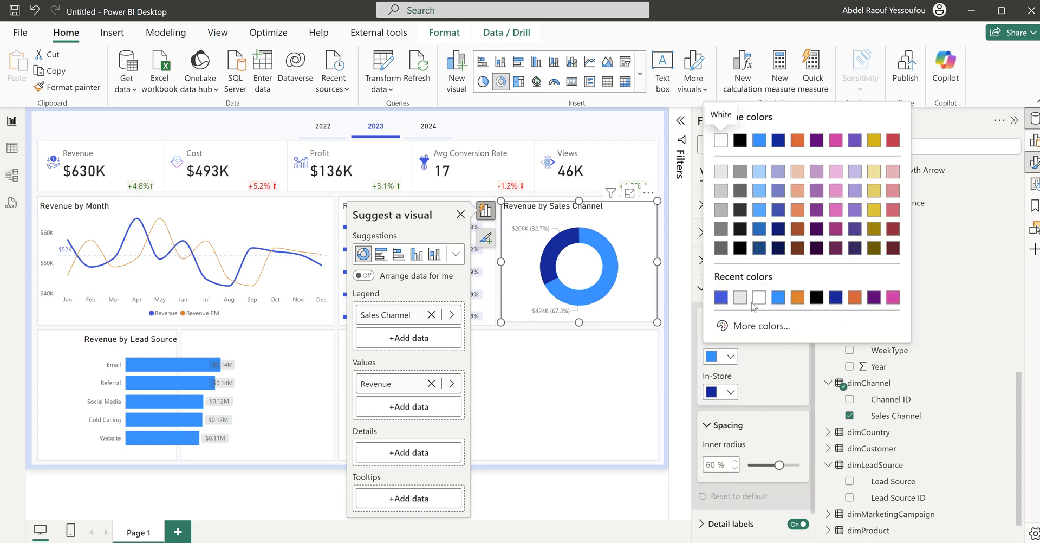
left_click(721, 296)
left_click(731, 393)
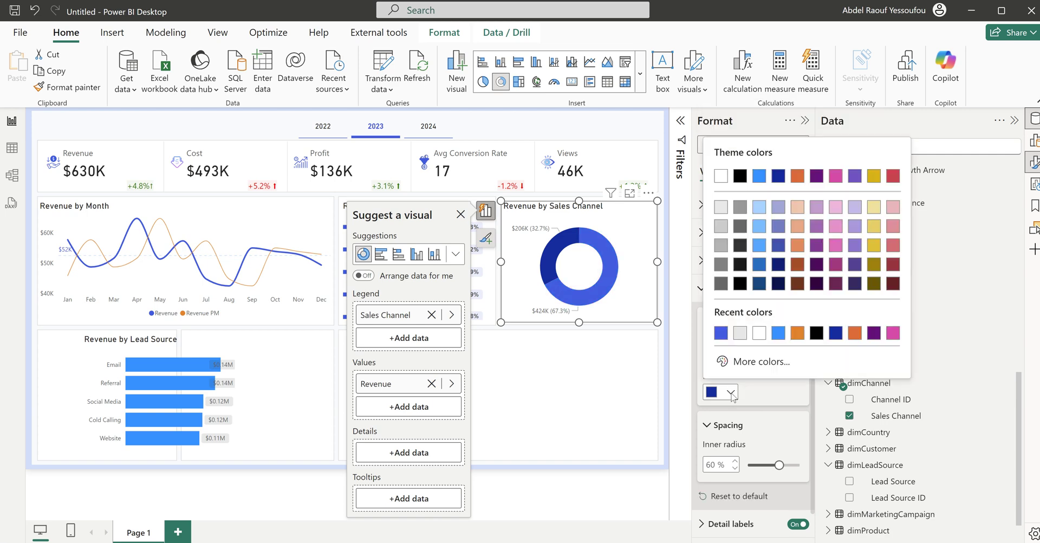
left_click(797, 339)
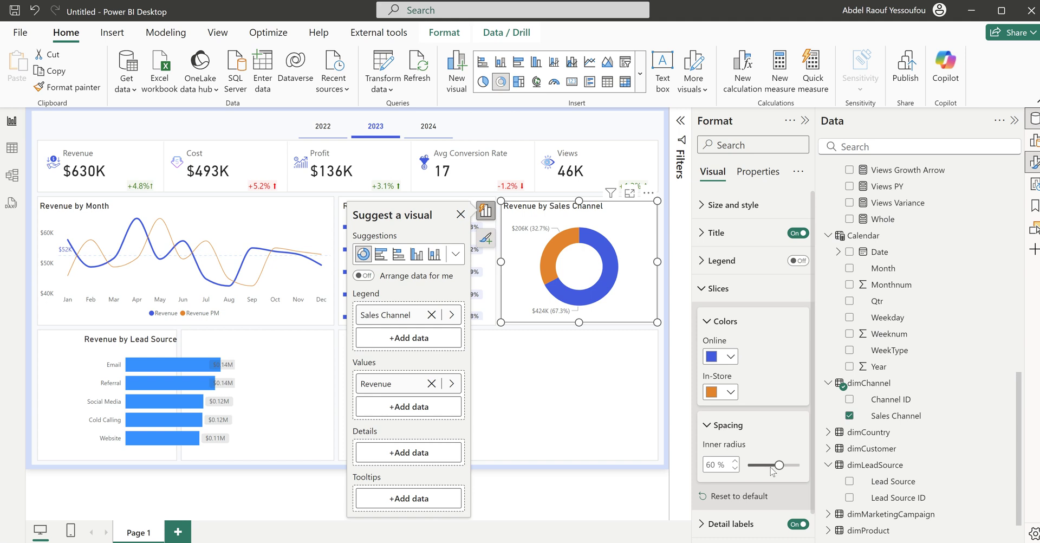
left_click_drag(778, 465, 789, 467)
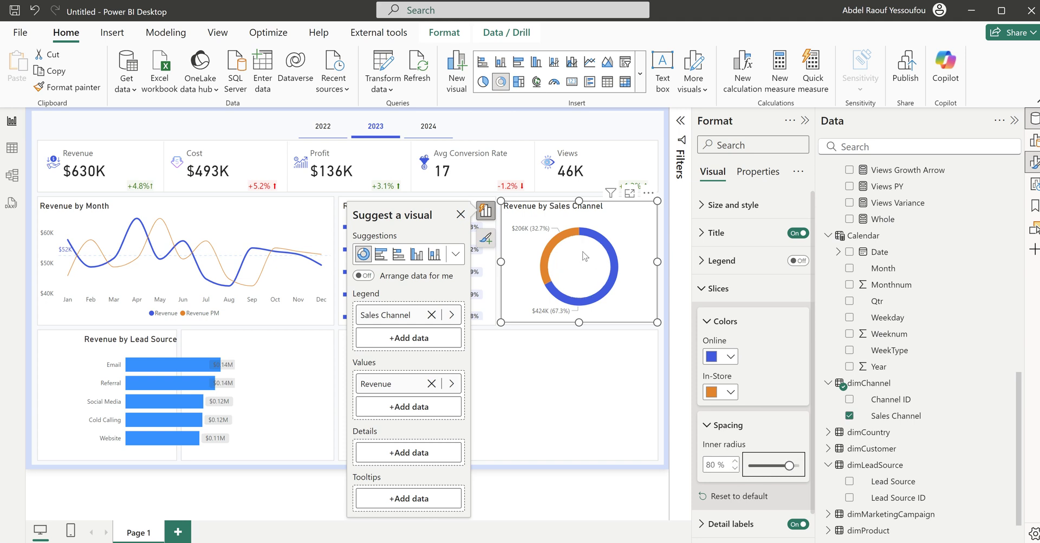
left_click(732, 303)
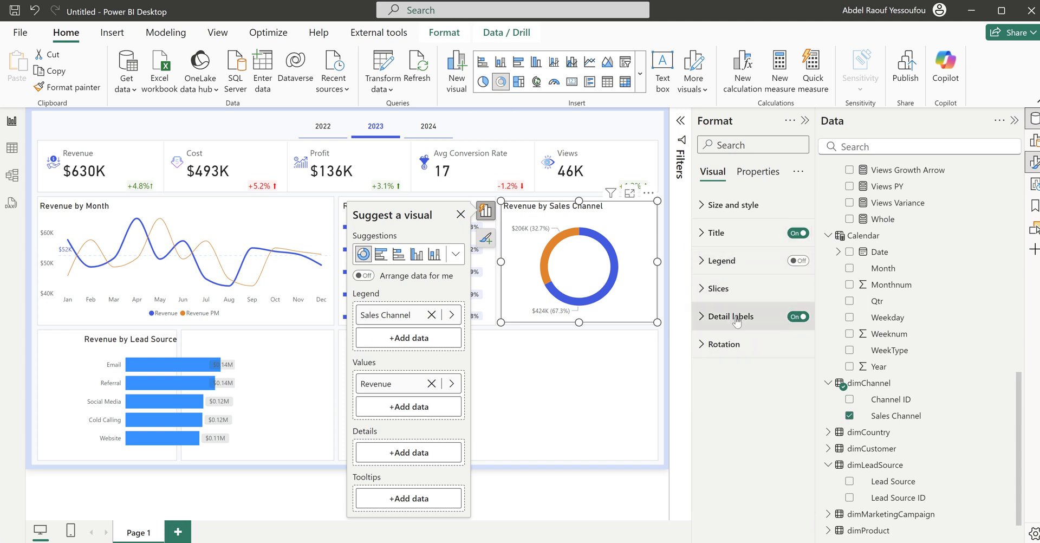
Step: Set the donut chart's detail label contents to All detail labels and deselect the chart
left_click(732, 317)
left_click(741, 441)
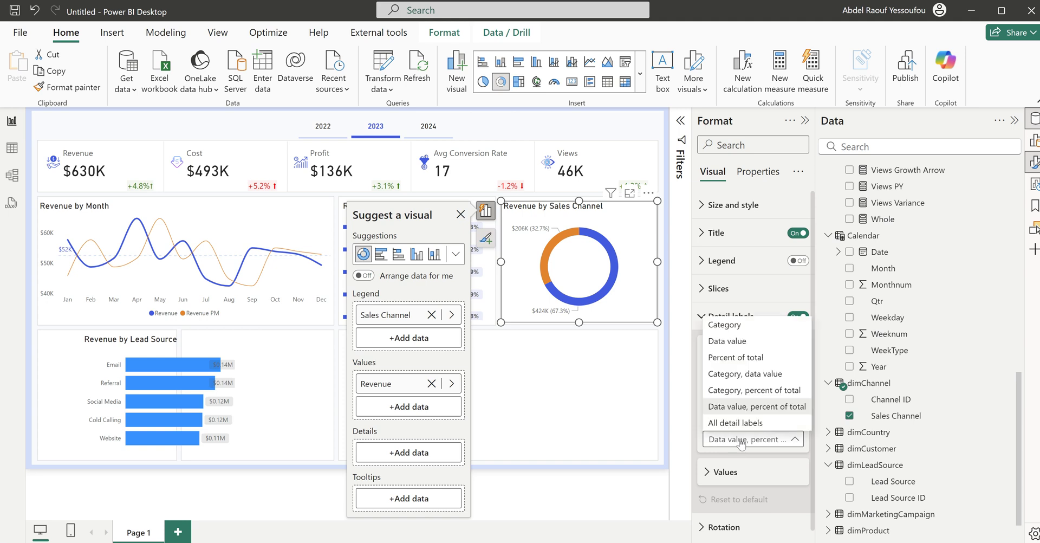
key("Escape")
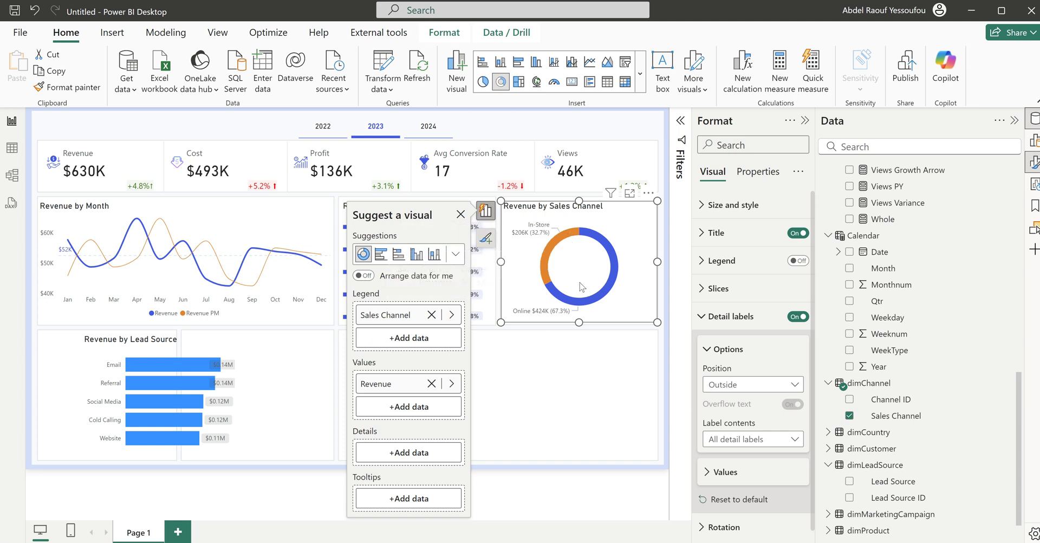
left_click(613, 347)
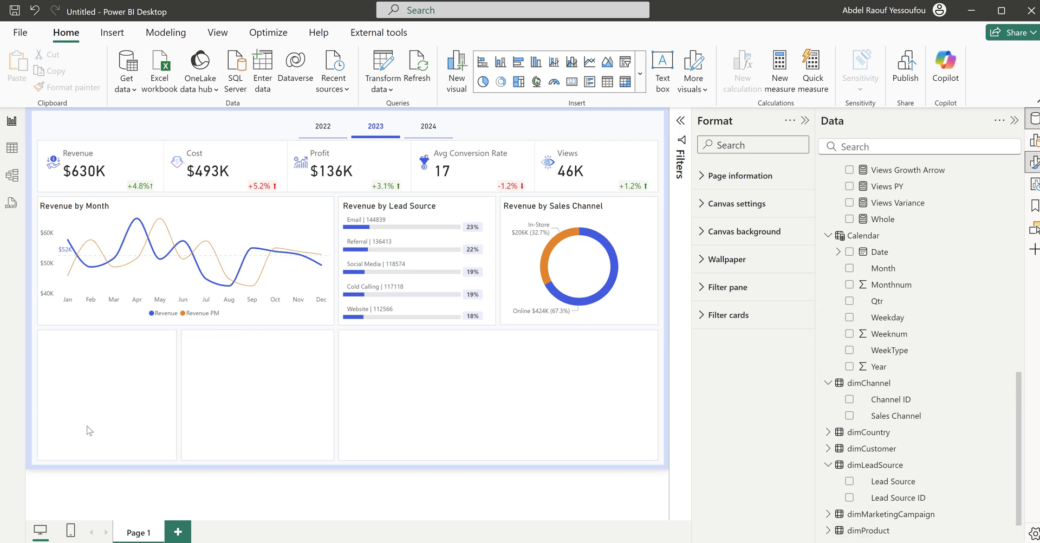
Step: Insert a clustered bar chart in the empty area below Revenue by Month, plotting Revenue by Marketing Campaign from dimMarketingCampaign
left_click(519, 63)
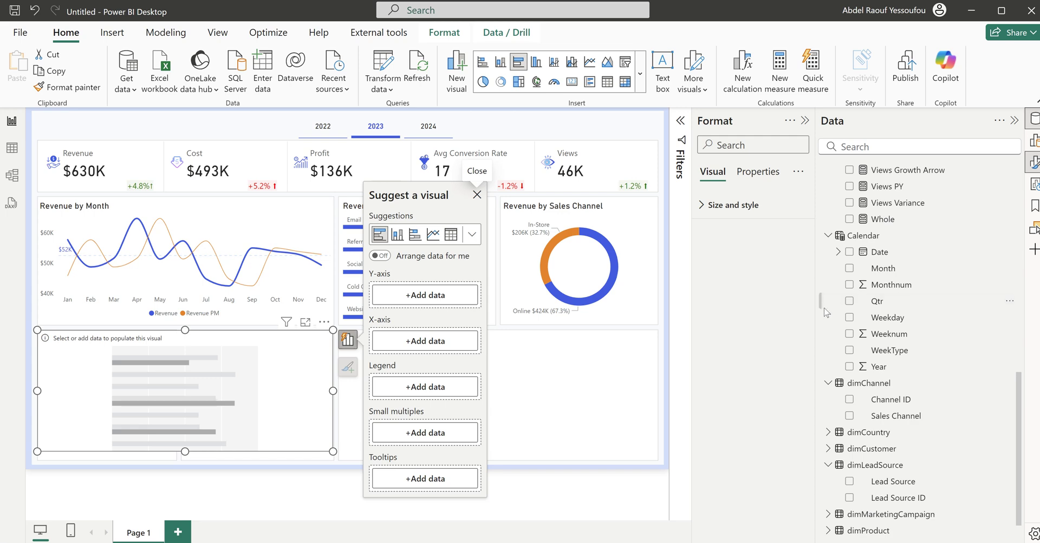
scroll(825, 312, "up", 5)
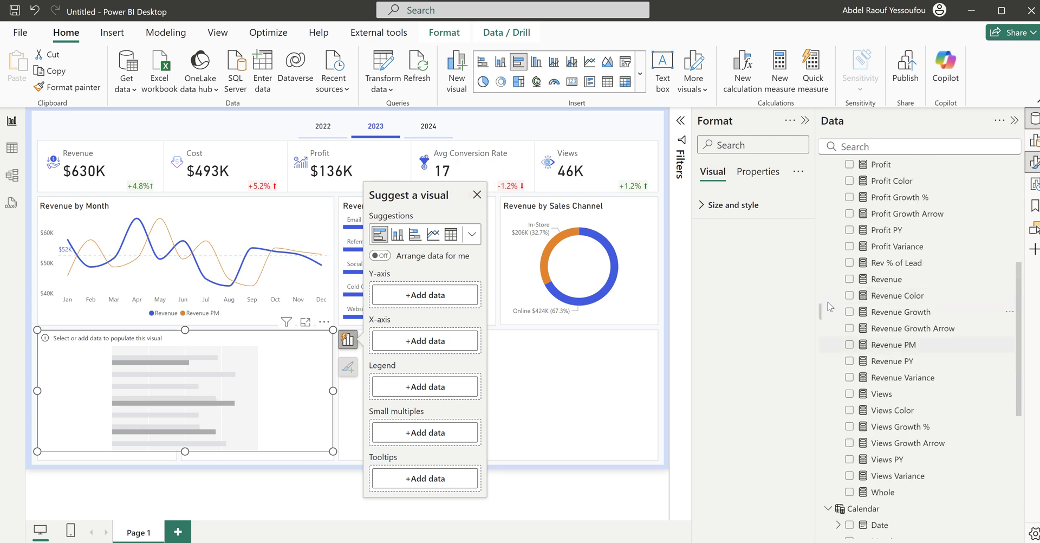
left_click(849, 280)
scroll(889, 379, "down", 4)
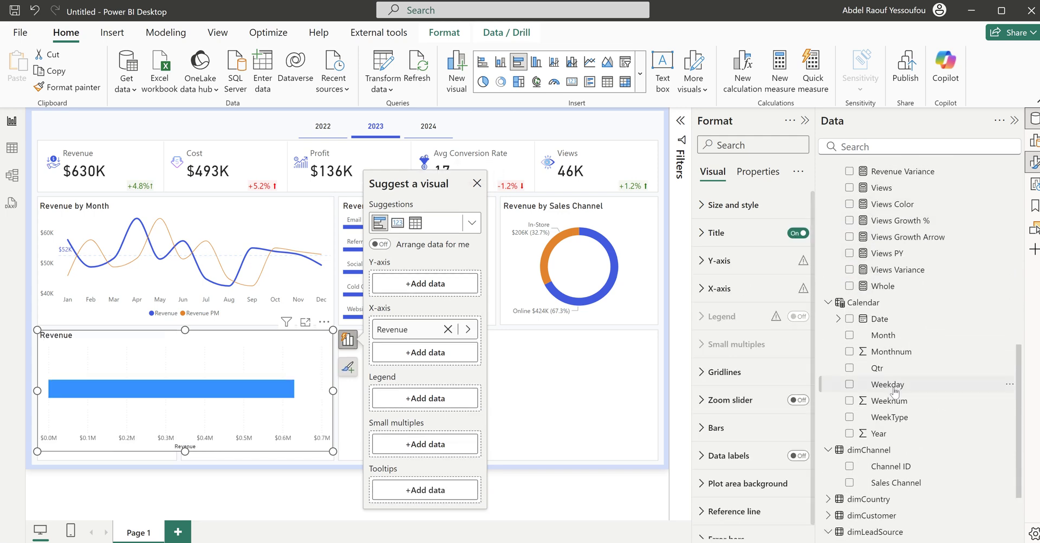
scroll(894, 389, "down", 3)
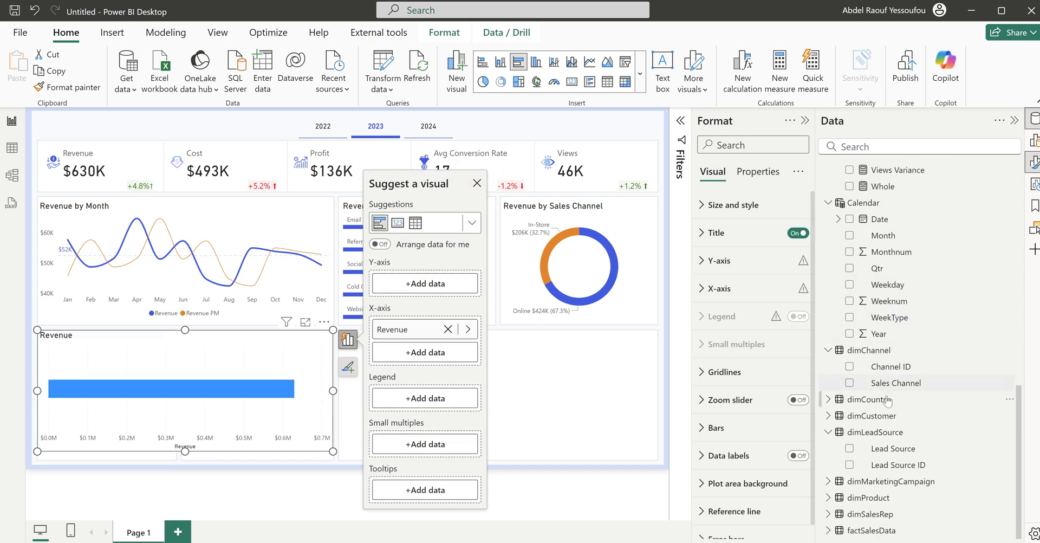
left_click(827, 483)
left_click(850, 497)
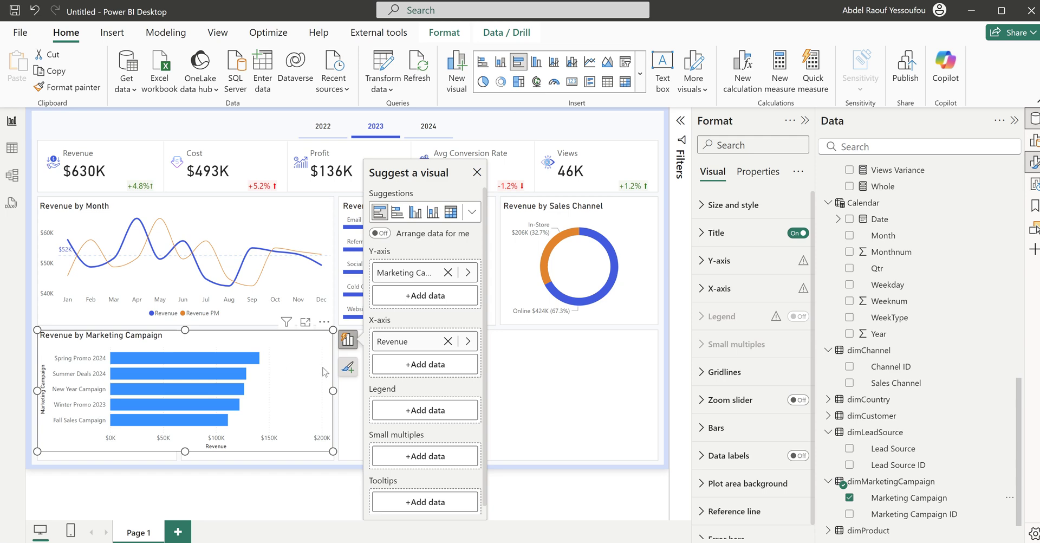
Step: Copy the donut chart's formatting onto the Marketing Campaign bar chart and fit the bar chart into the first card of the bottom row
left_click(512, 319)
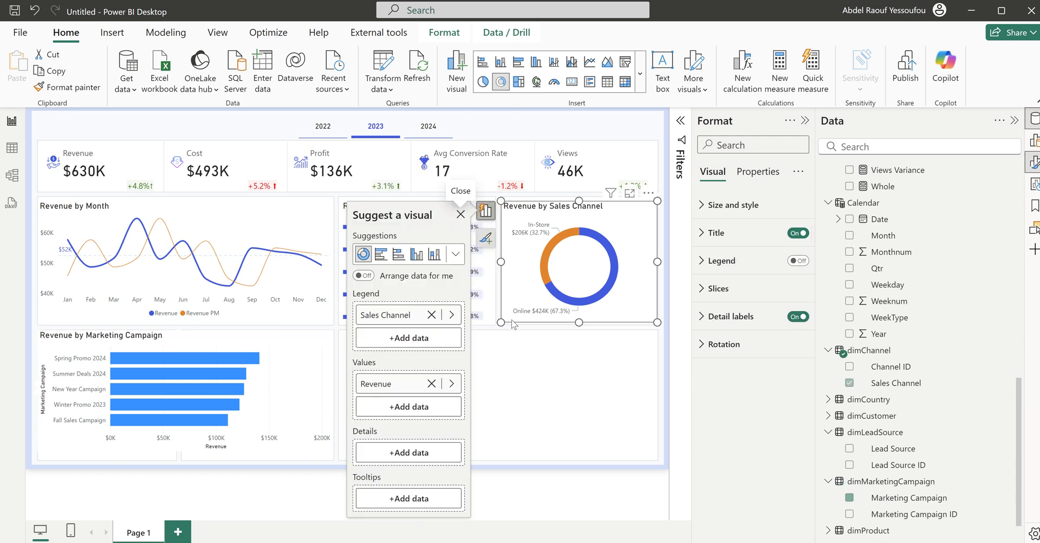
left_click(67, 90)
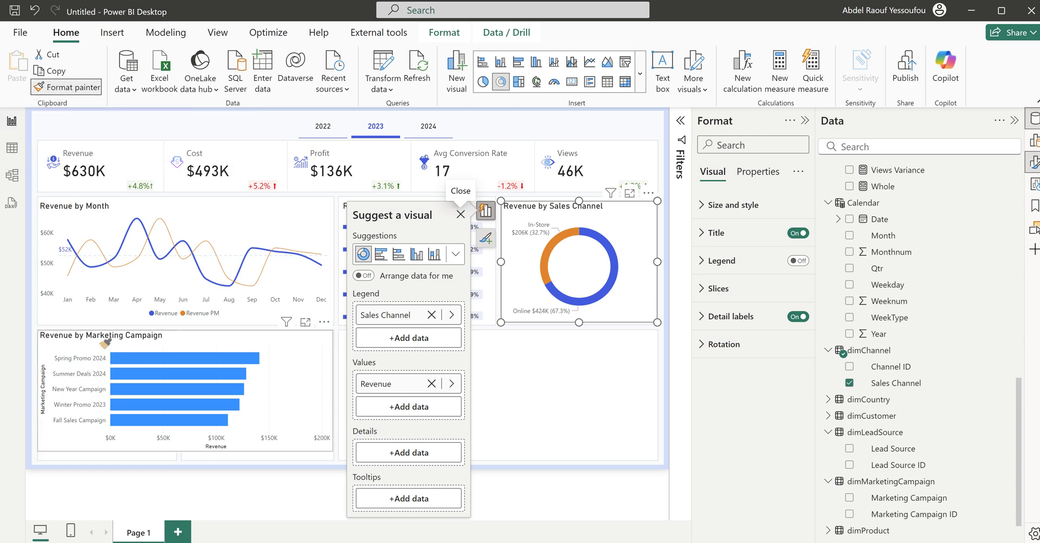
left_click(103, 344)
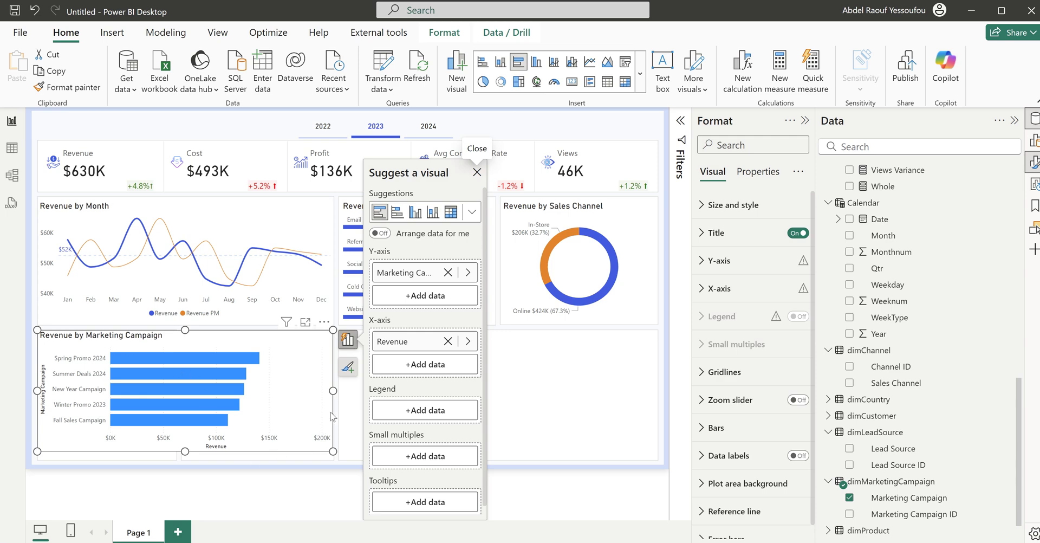
left_click_drag(333, 391, 173, 391)
left_click_drag(106, 451, 108, 458)
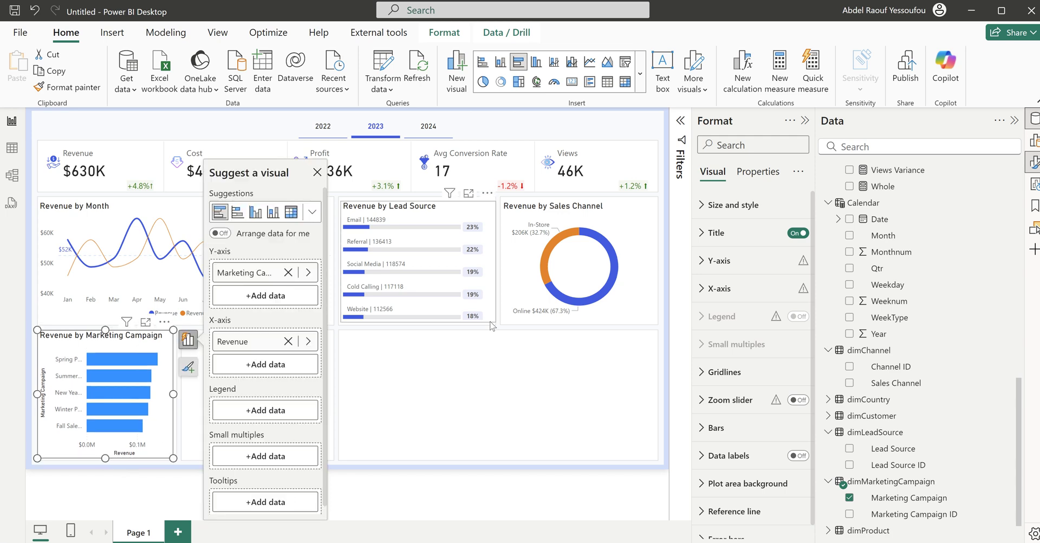
Step: Turn off the Y-axis and X-axis titles of the Revenue by Marketing Campaign bar chart
left_click(722, 262)
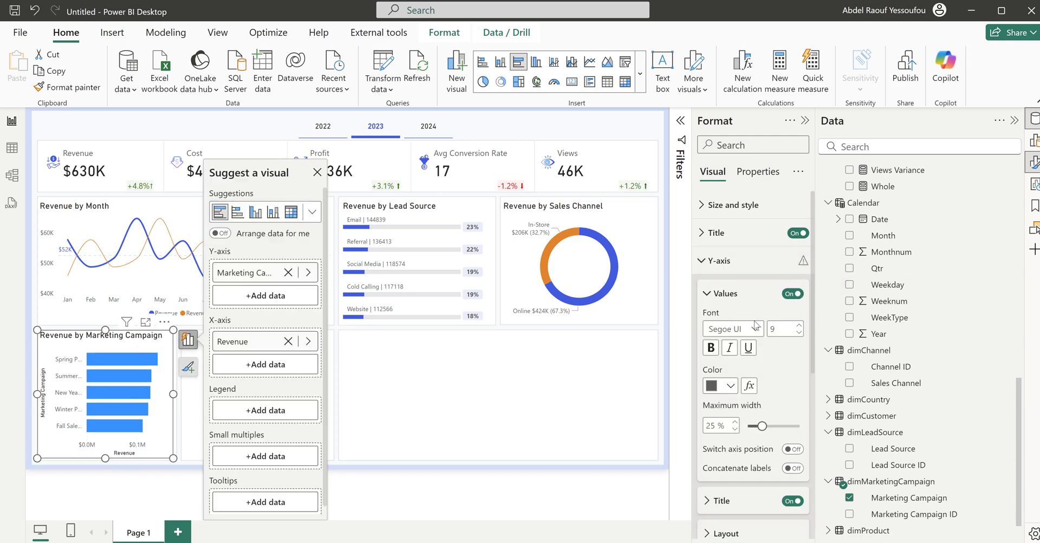
left_click(792, 501)
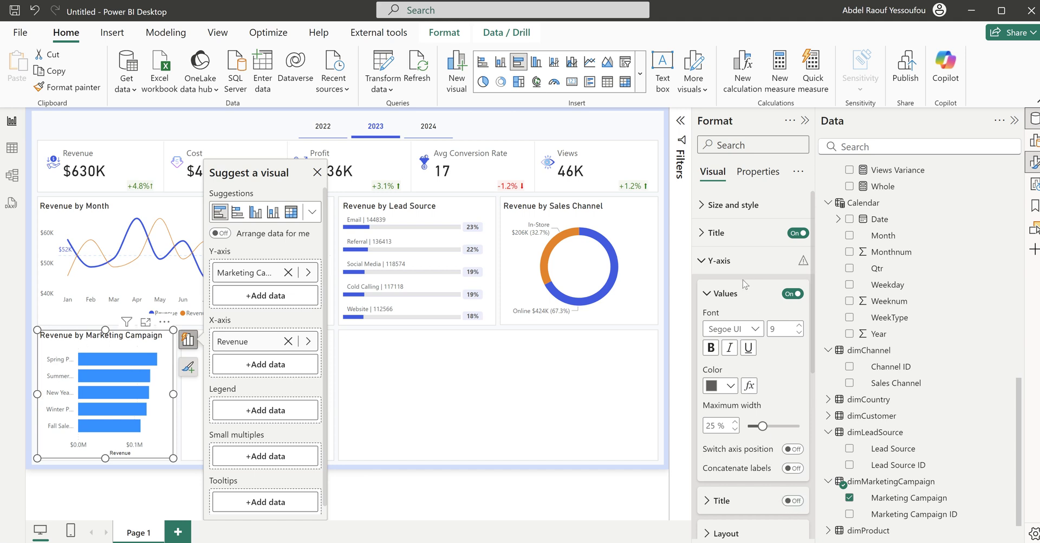
left_click(721, 261)
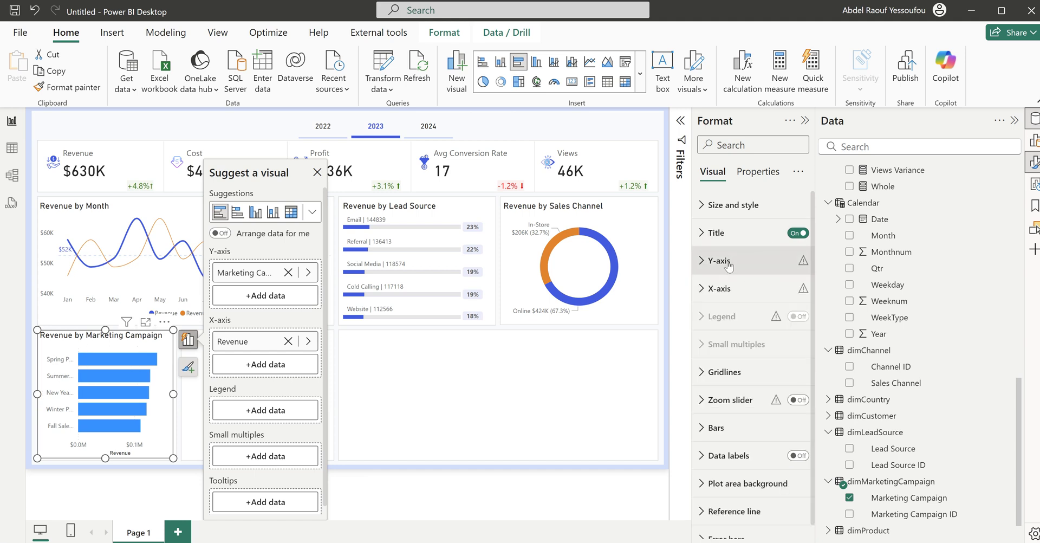
left_click(723, 293)
left_click(793, 496)
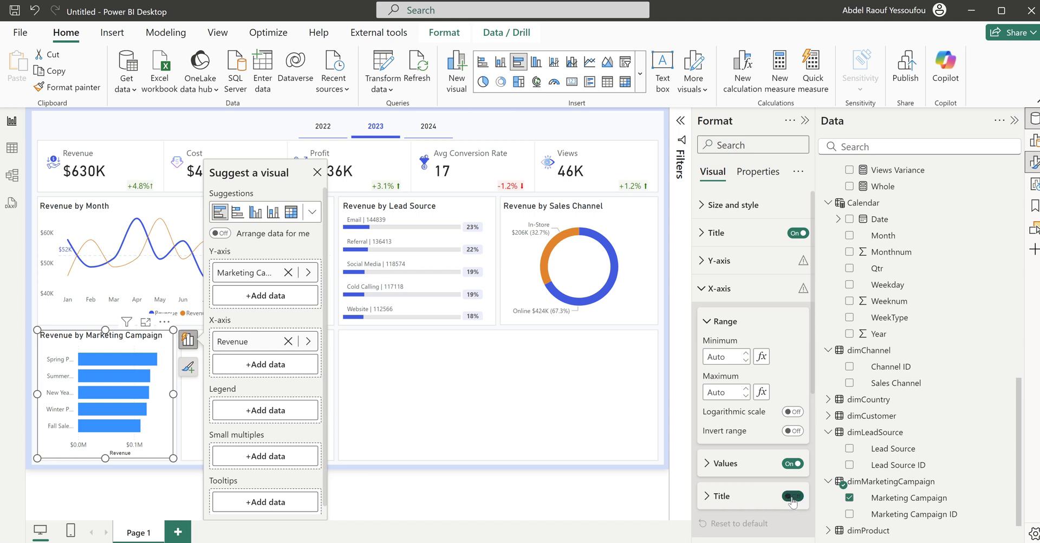
left_click(730, 292)
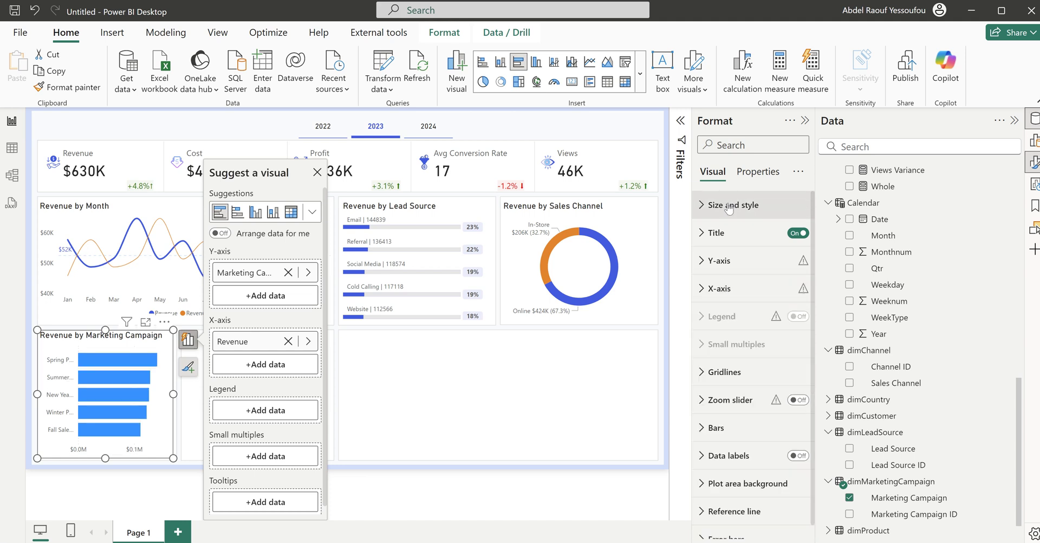
Step: Turn off the Marketing Campaign bar chart's background and its X-axis values
left_click(728, 205)
left_click(784, 468)
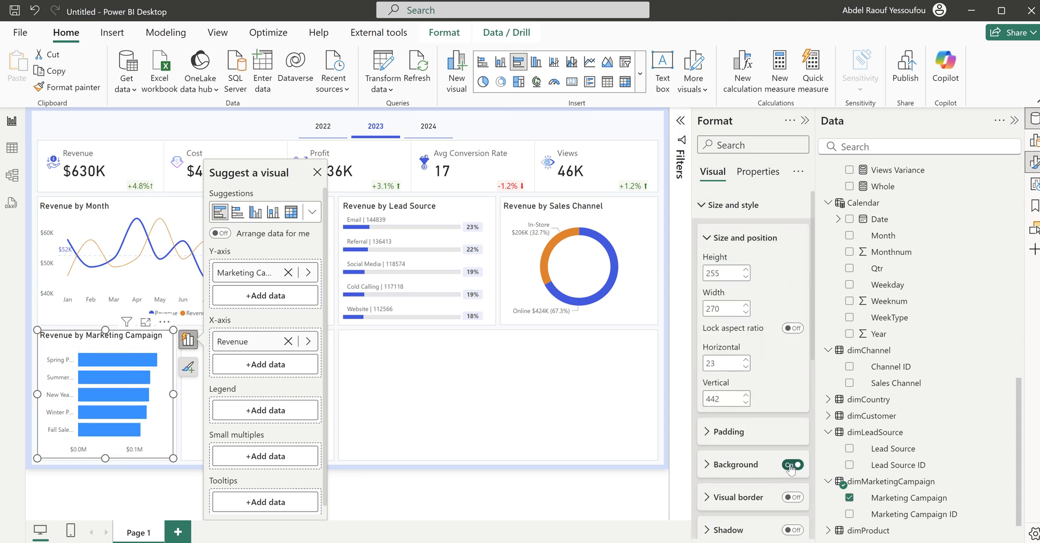
left_click(731, 206)
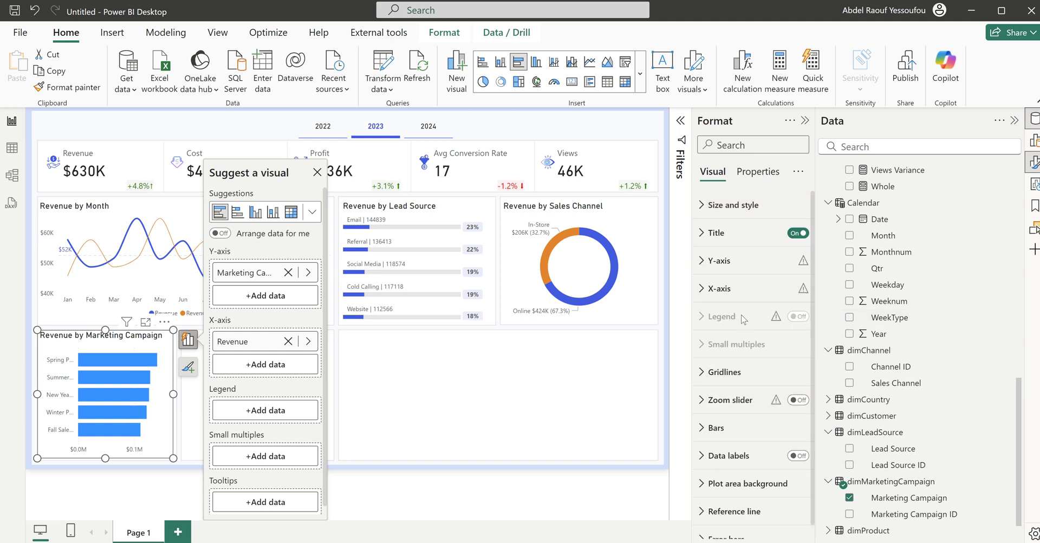
left_click(731, 295)
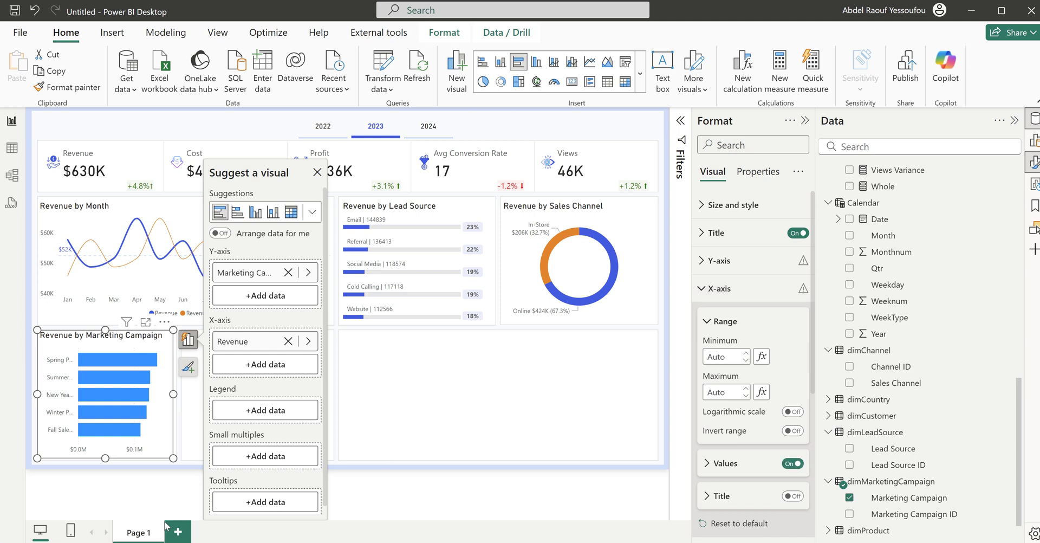
left_click(793, 464)
left_click(719, 289)
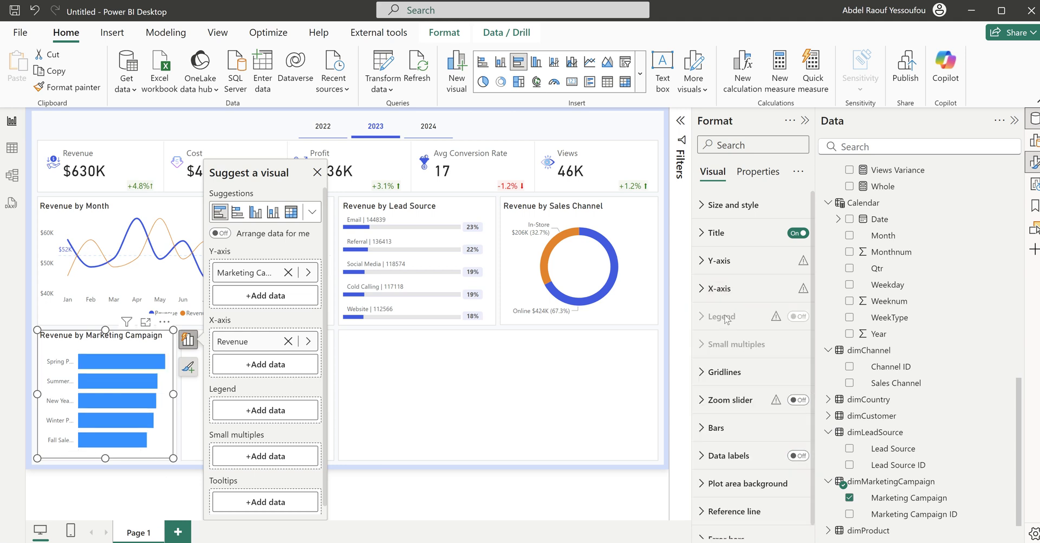
Step: Turn on data labels for the Marketing Campaign bars and position them at Outside end
left_click(799, 456)
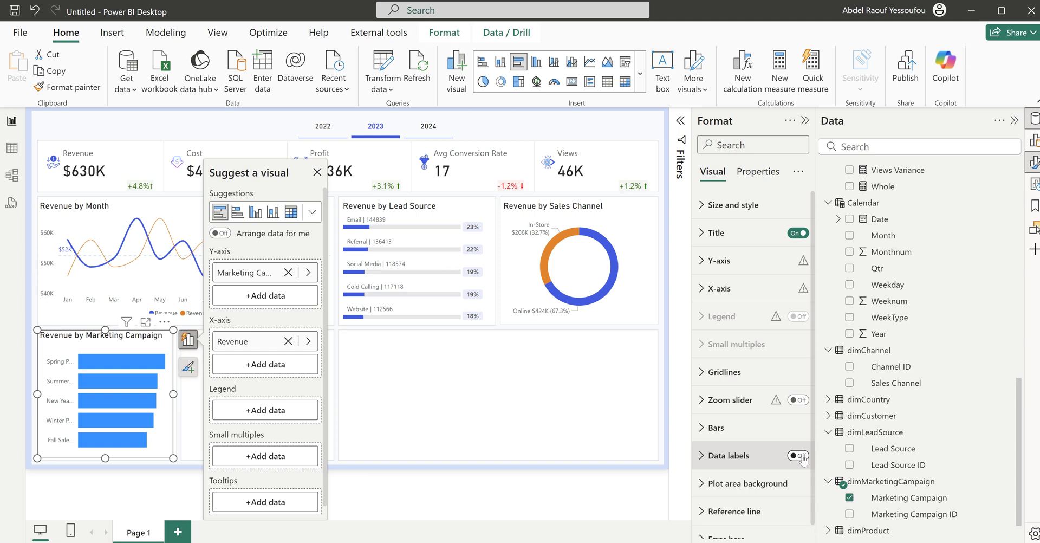
left_click(719, 458)
scroll(776, 332, "down", 4)
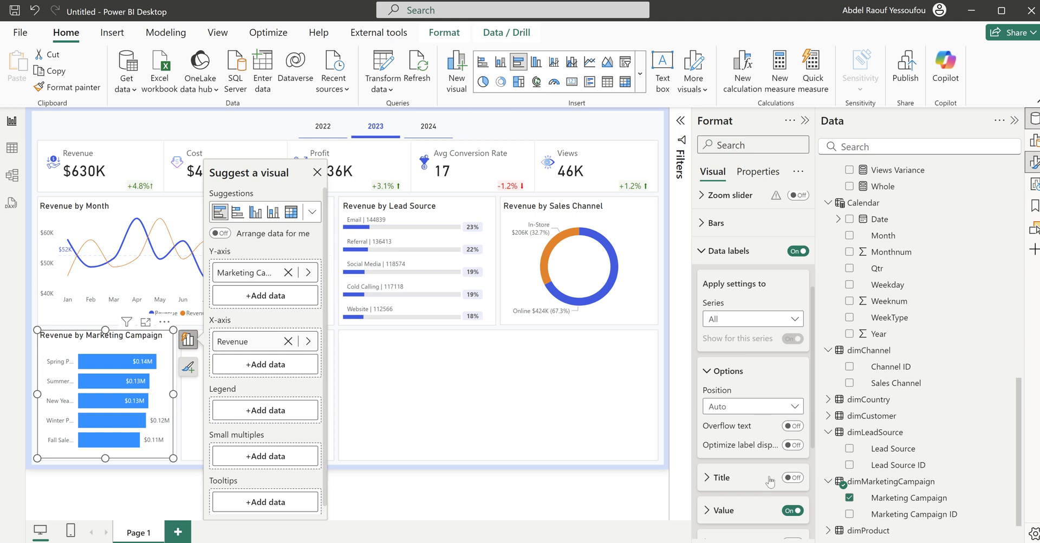
scroll(770, 482, "down", 2)
left_click(736, 337)
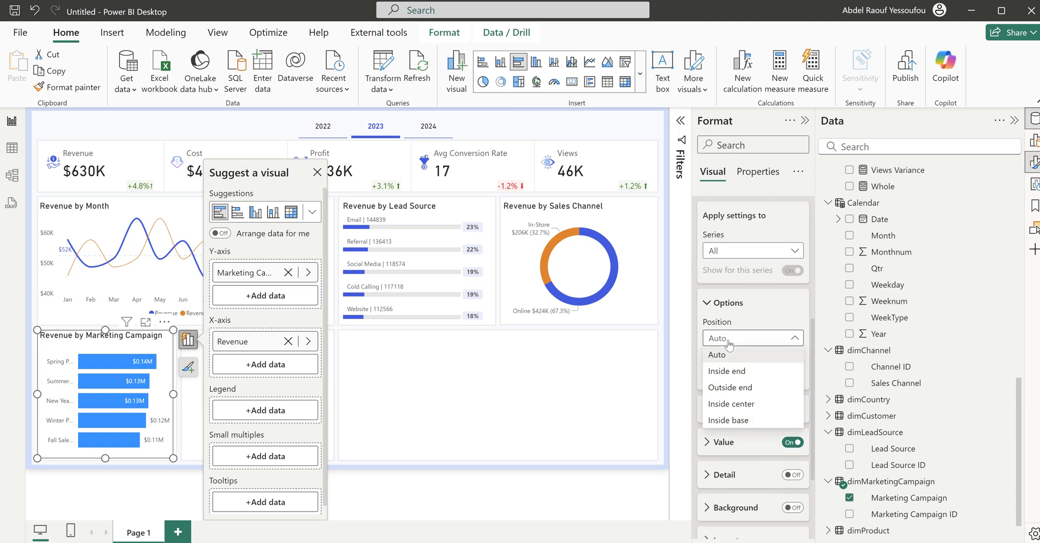
left_click(740, 389)
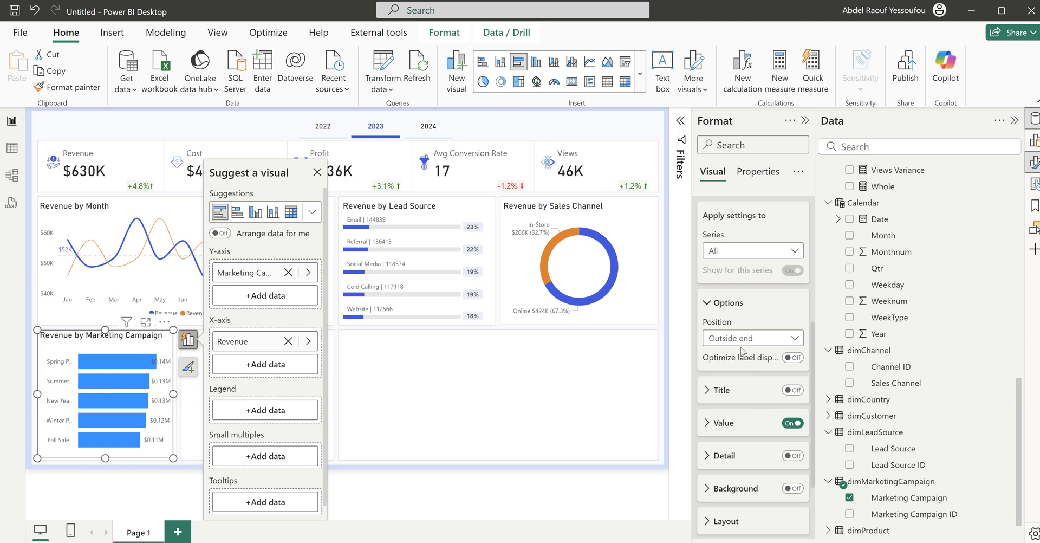
Step: Turn on the data labels' background in the Marketing Campaign chart and color it the recently used blue
left_click(796, 488)
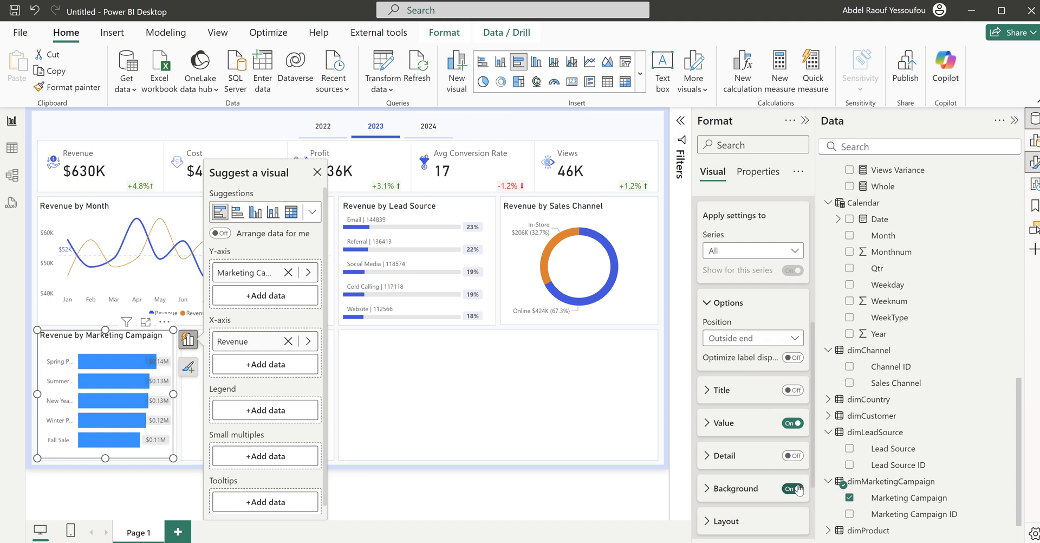
left_click(735, 489)
scroll(740, 450, "down", 3)
left_click(730, 345)
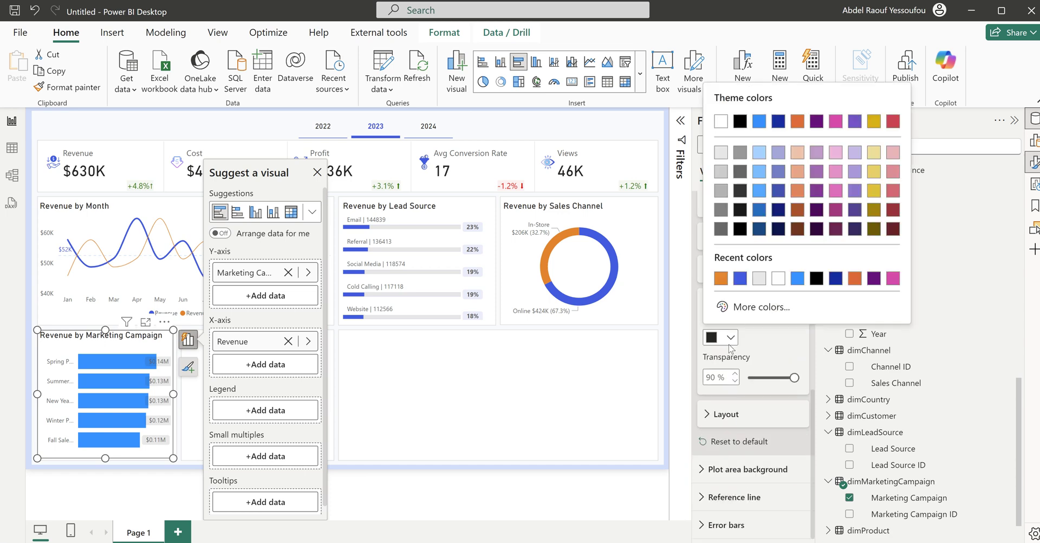
left_click(742, 281)
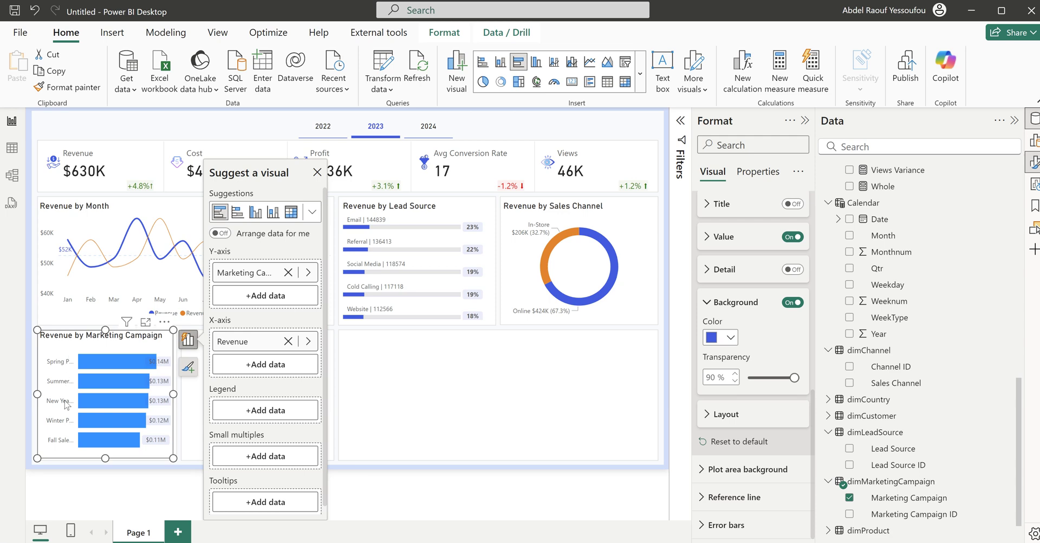
scroll(743, 320, "up", 10)
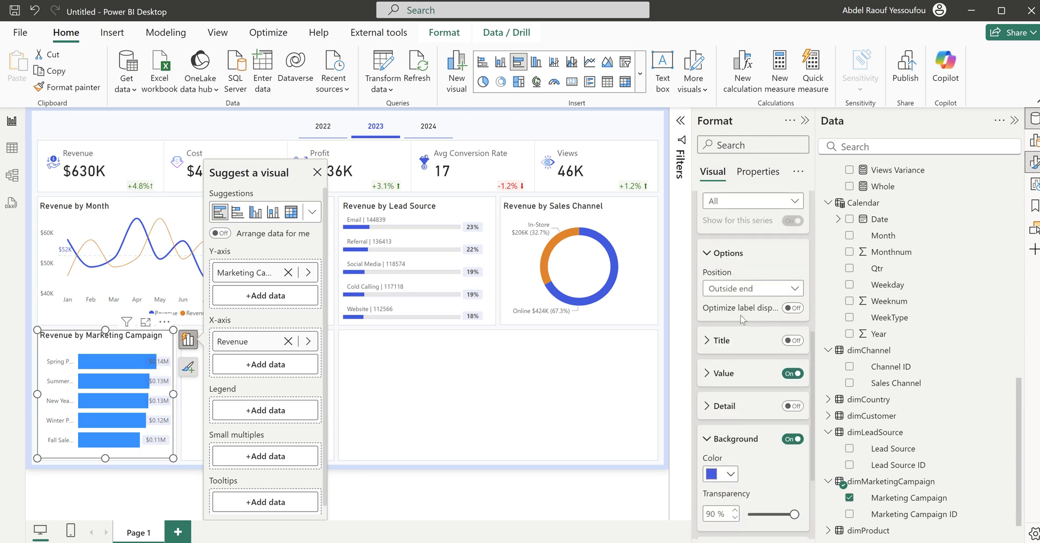
left_click(720, 402)
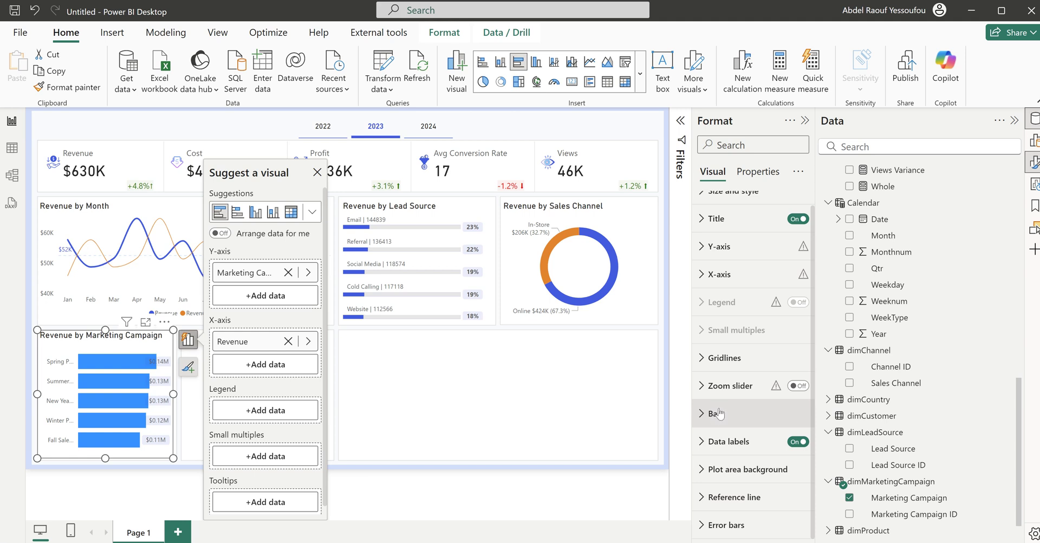
Step: Set the maximum width of the Marketing Campaign chart's Y-axis values to 50%
left_click(725, 248)
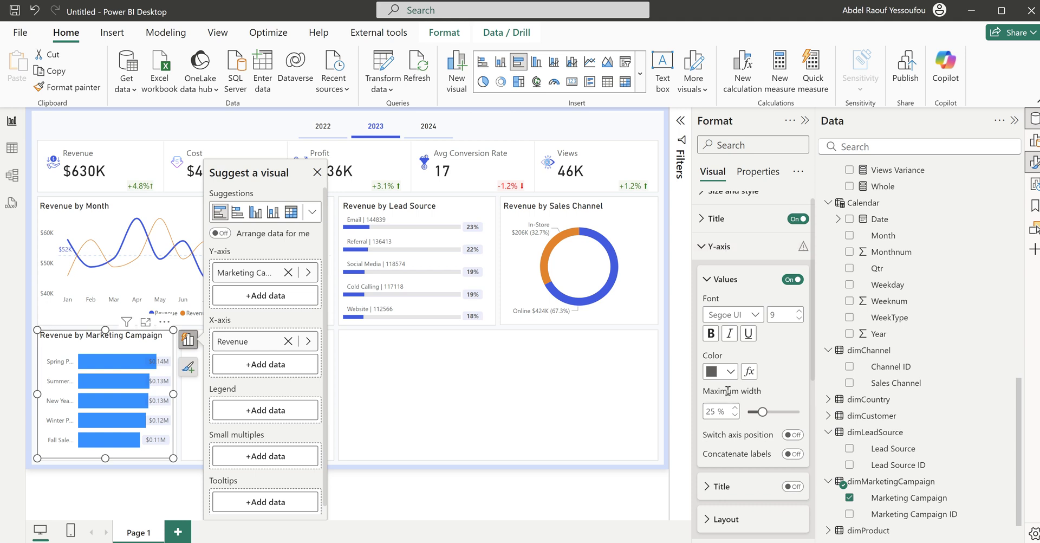
left_click_drag(762, 412, 798, 422)
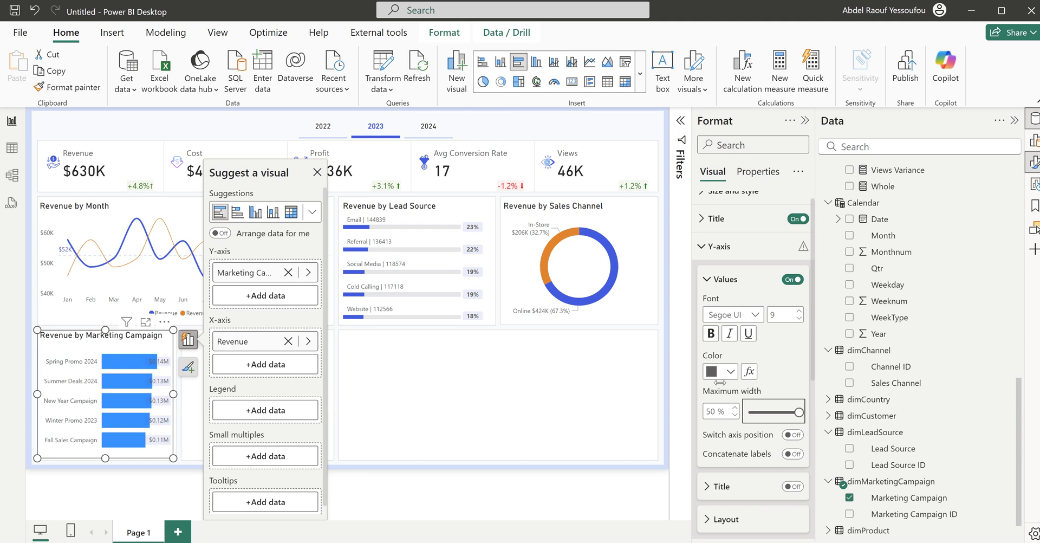
left_click(716, 246)
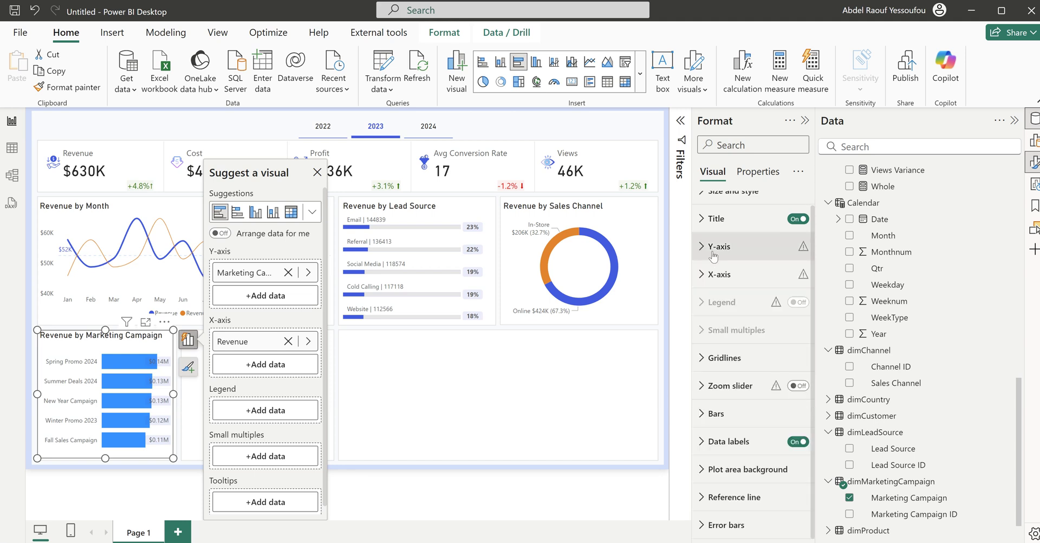
Step: Set the space between categories of the Marketing Campaign chart's bars to 50%
left_click(722, 414)
scroll(732, 402, "down", 2)
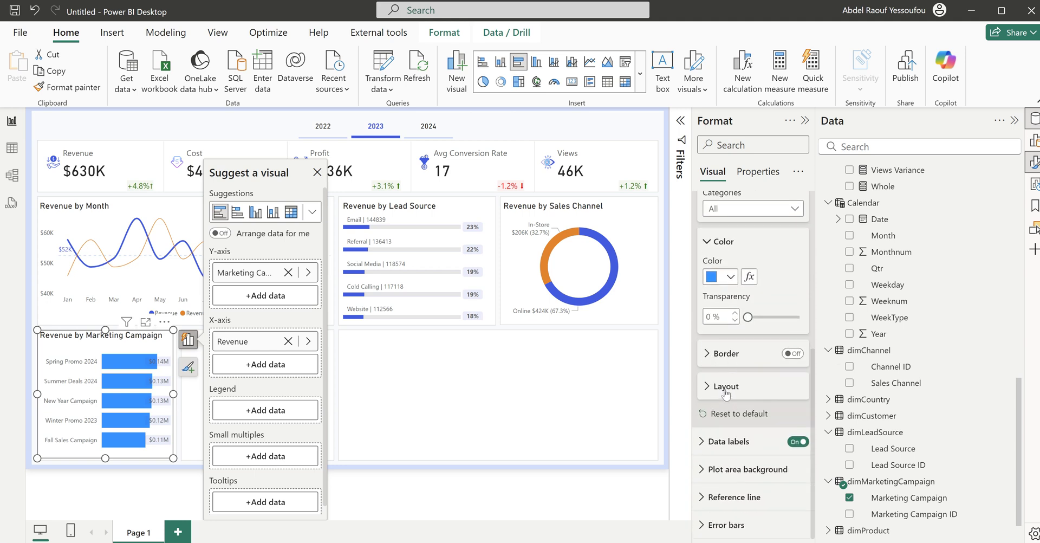
left_click(723, 389)
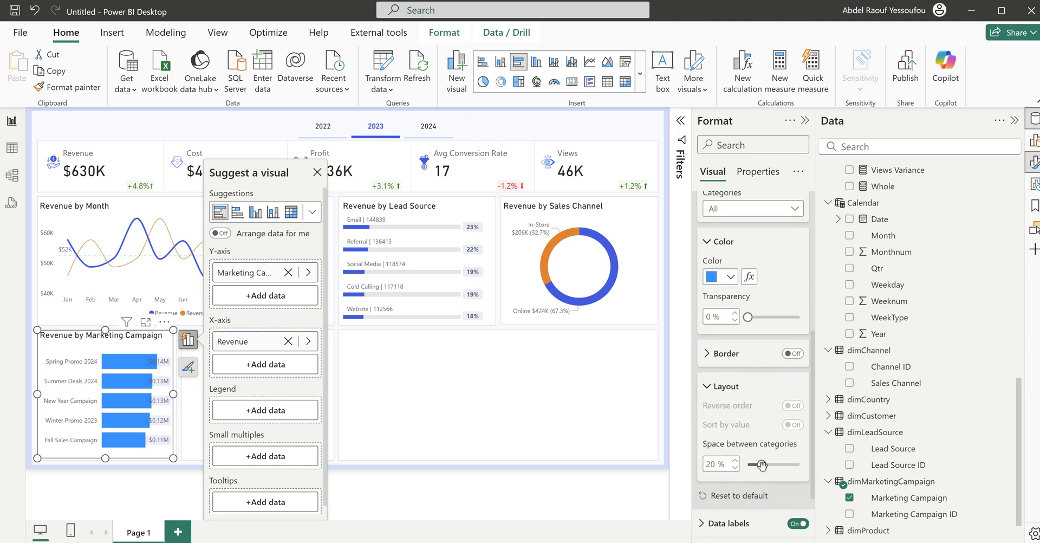
left_click_drag(762, 465, 775, 467)
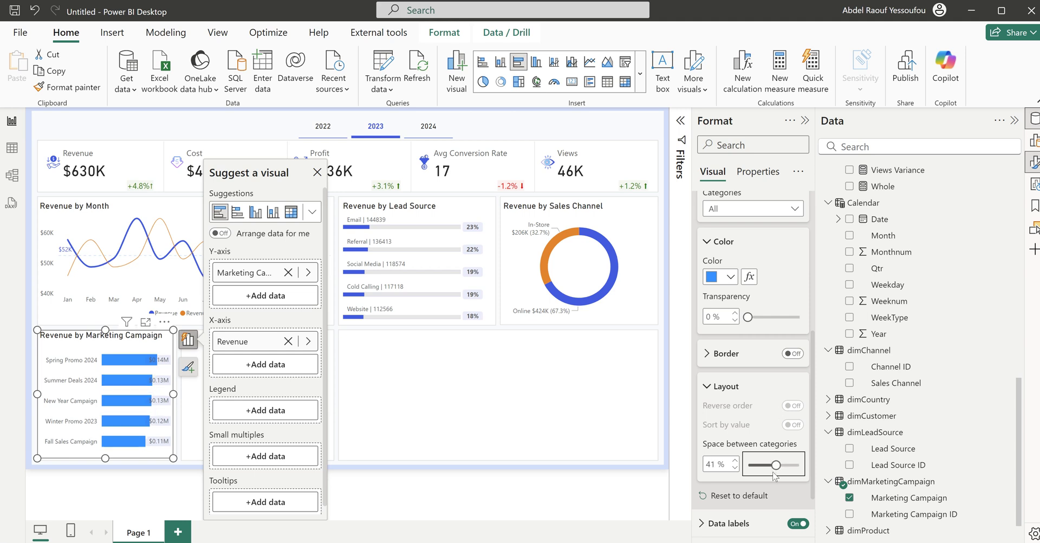
left_click_drag(776, 467, 780, 467)
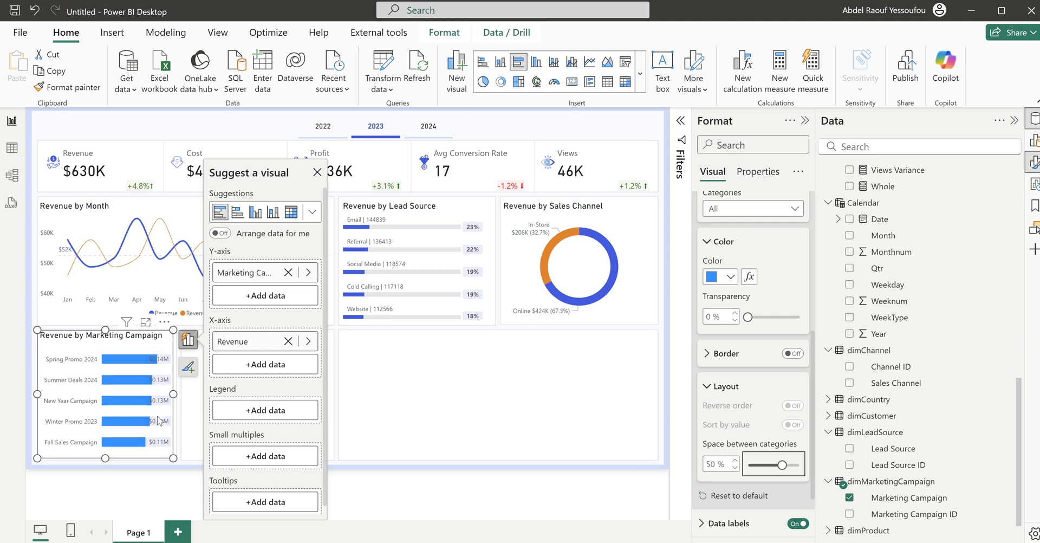
Step: Turn off the data labels in the Marketing Campaign chart and turn its X-axis values back on
left_click(190, 410)
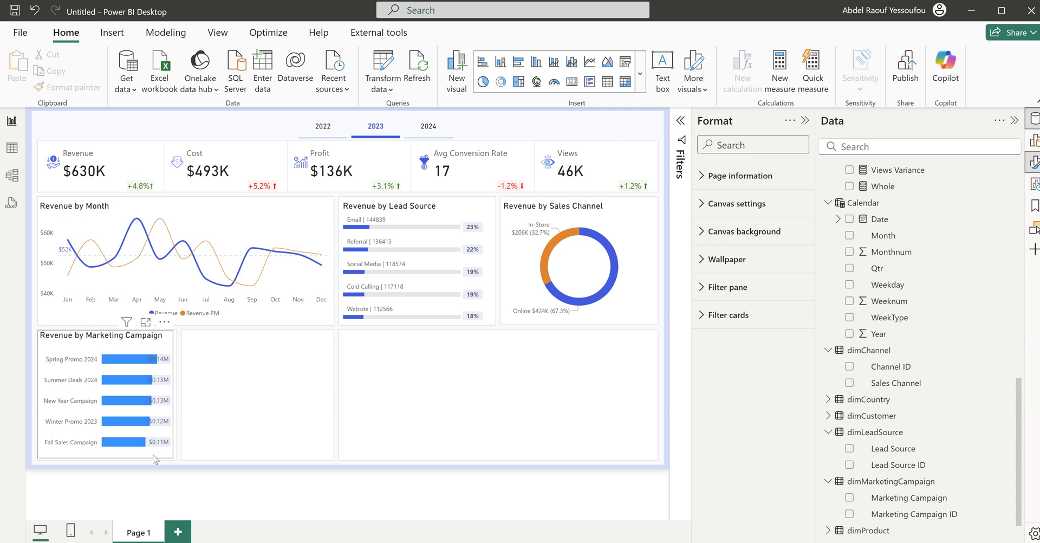
left_click(157, 412)
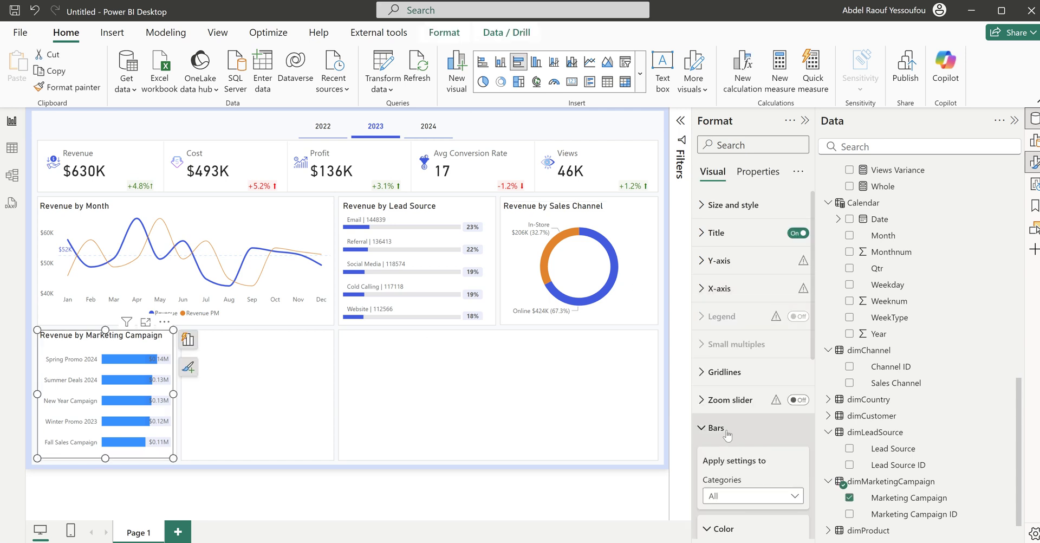
left_click(798, 457)
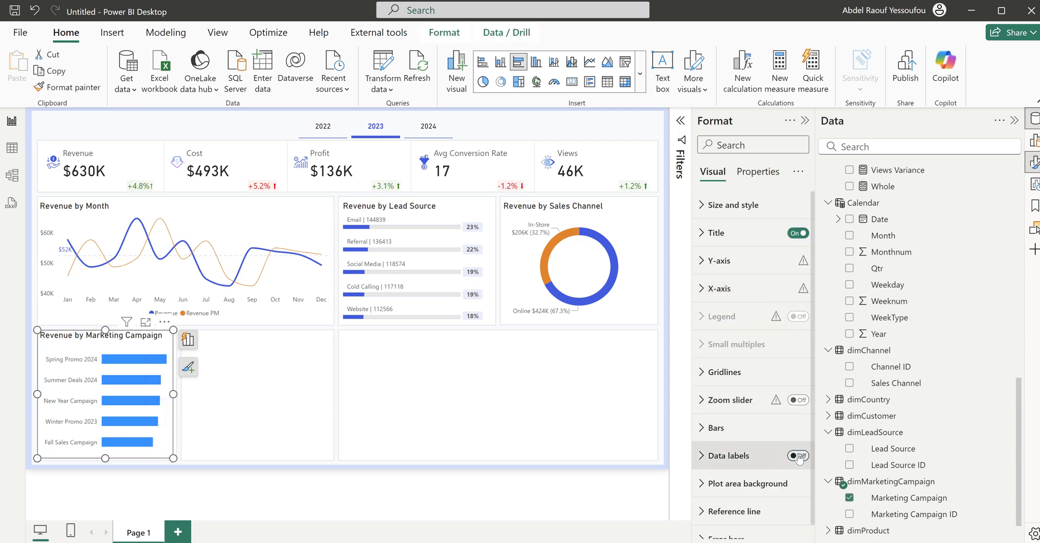
left_click(722, 290)
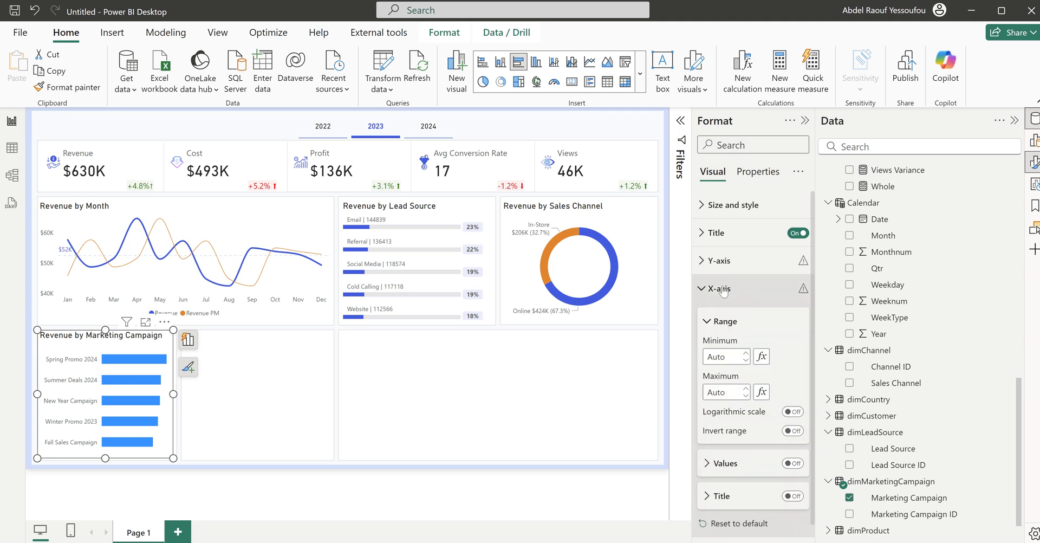
left_click(793, 464)
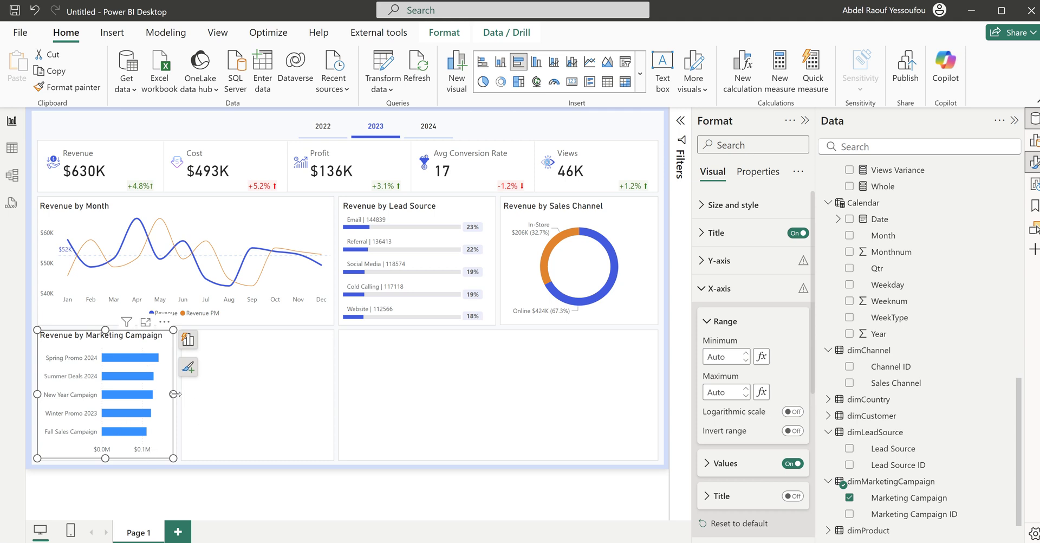
left_click(234, 400)
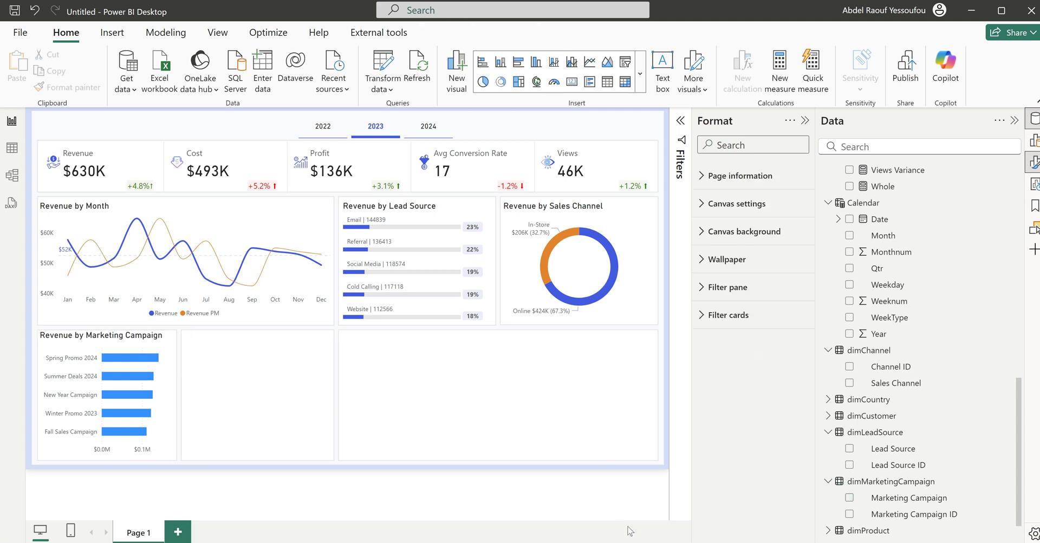
Step: Check the Revenue by Region chart in the finished Sales Marketing Tutorial report and return to the untitled report
left_click(596, 519)
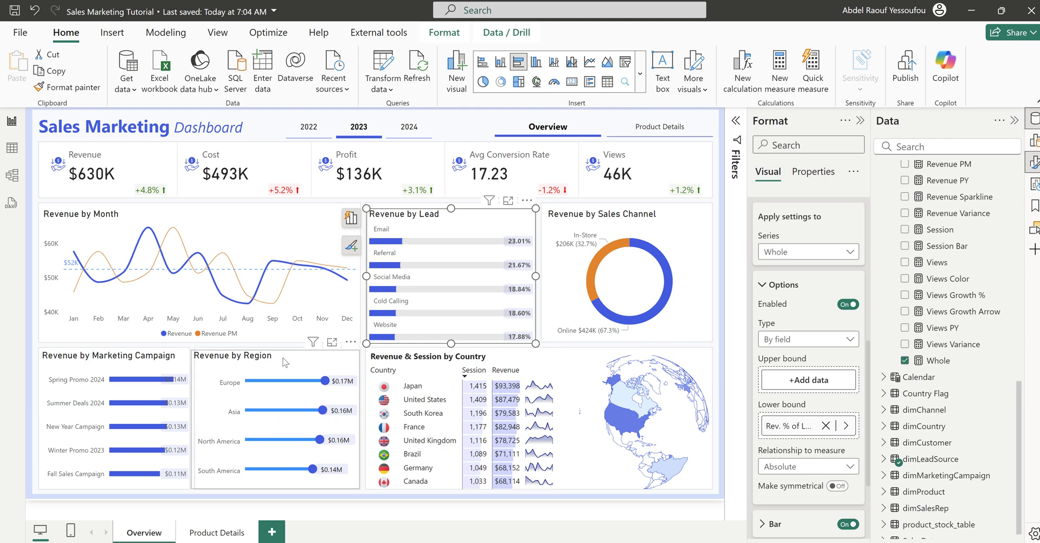
mouse_move(656, 541)
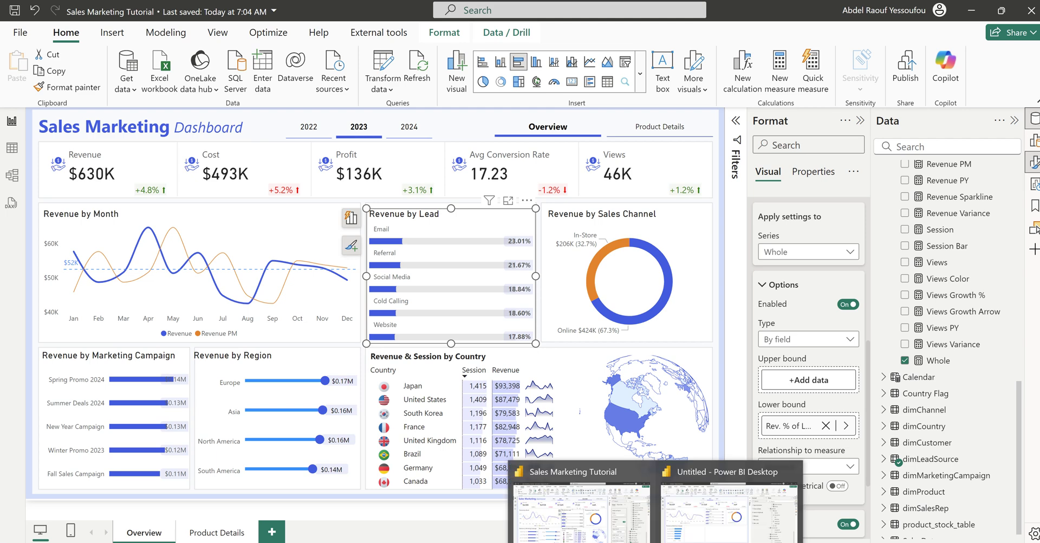
left_click(716, 524)
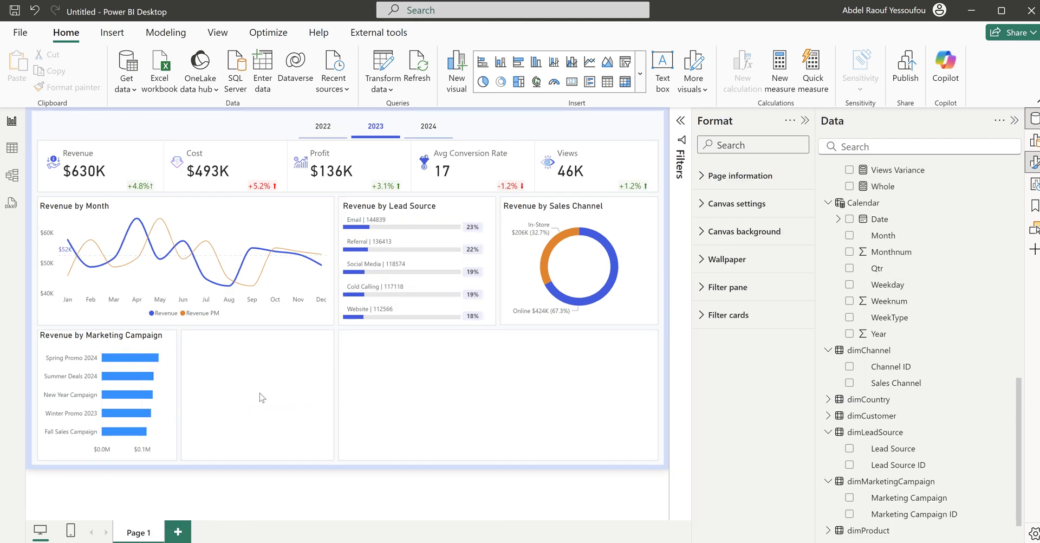
Step: Duplicate the Marketing Campaign bar chart into the empty panel beside it and stretch the copy to fill the panel's width
left_click(160, 460)
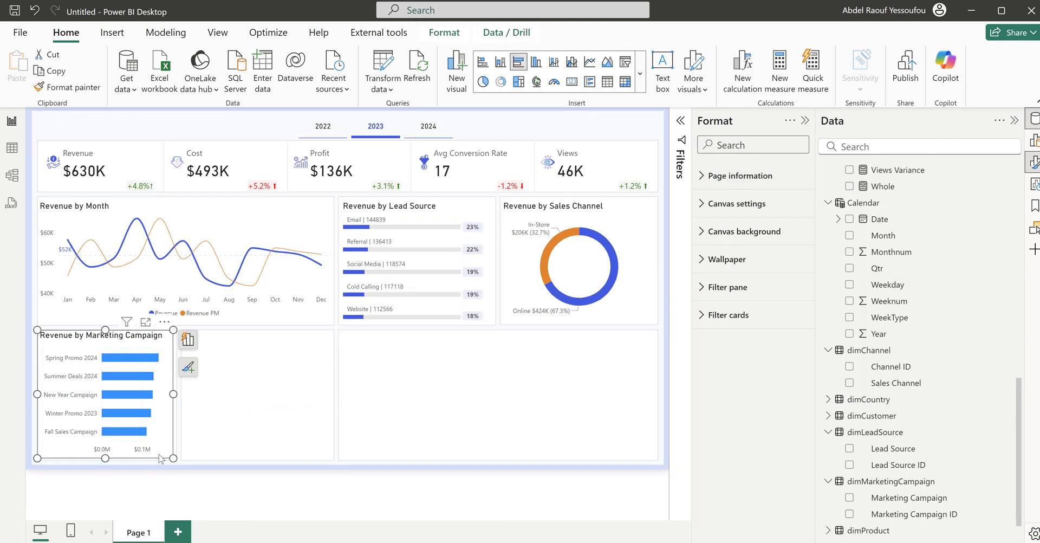
left_click(289, 415)
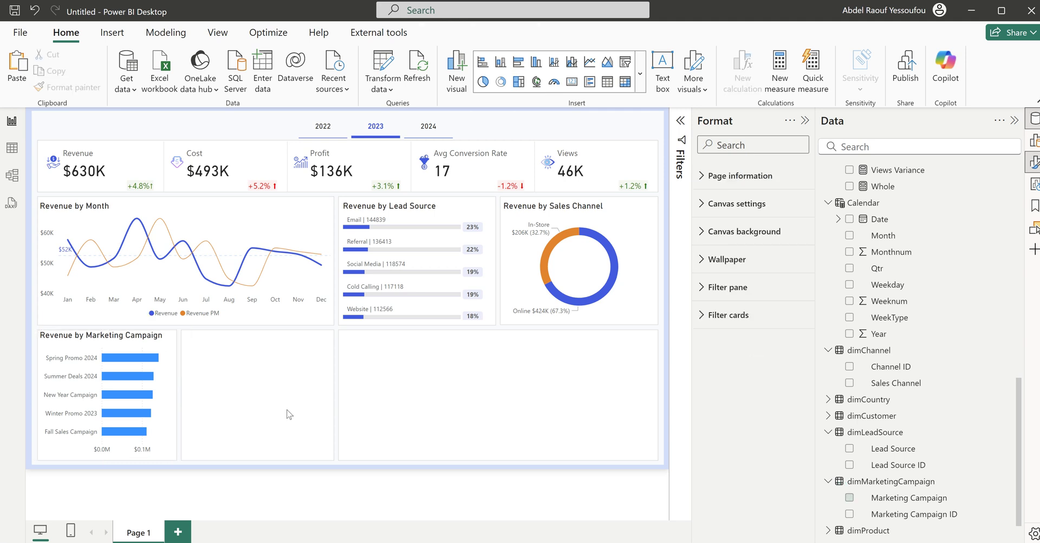
key("ctrl+v")
left_click_drag(172, 428, 333, 399)
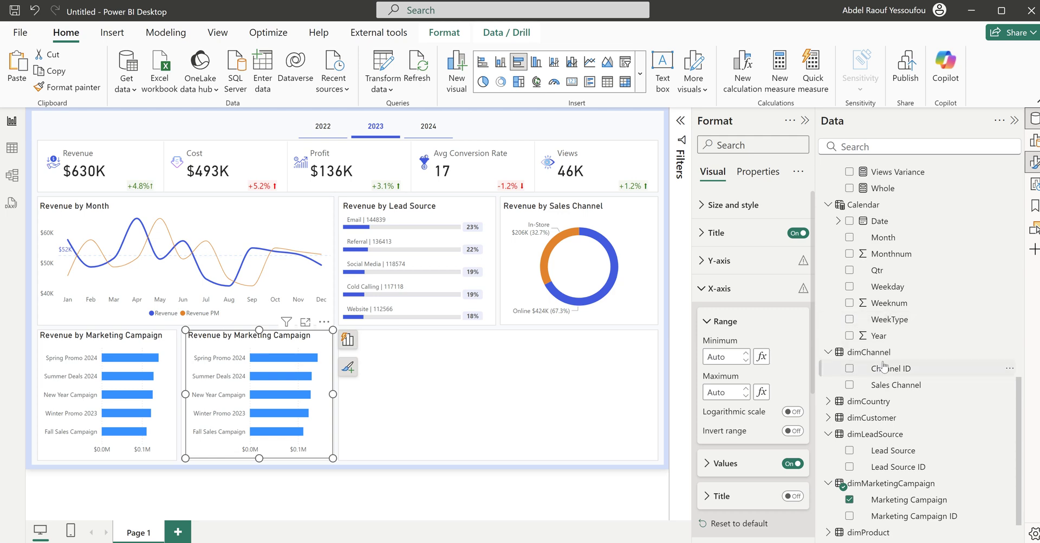
Step: Replace the Marketing Campaign field in the copied bar chart with Region from the dimCountry table
scroll(880, 347, "up", 5)
scroll(880, 353, "down", 3)
scroll(881, 358, "down", 3)
left_click(849, 464)
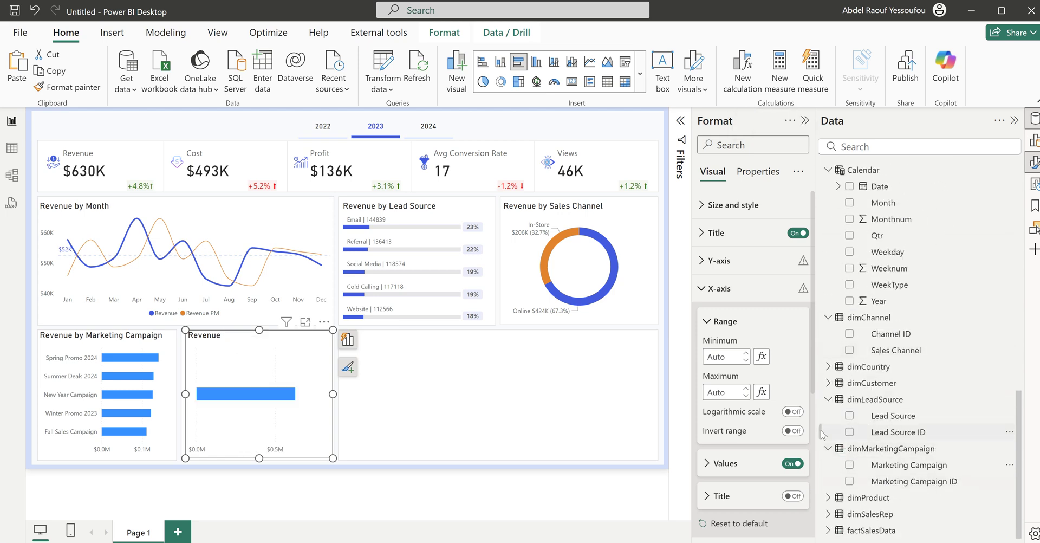
left_click(828, 367)
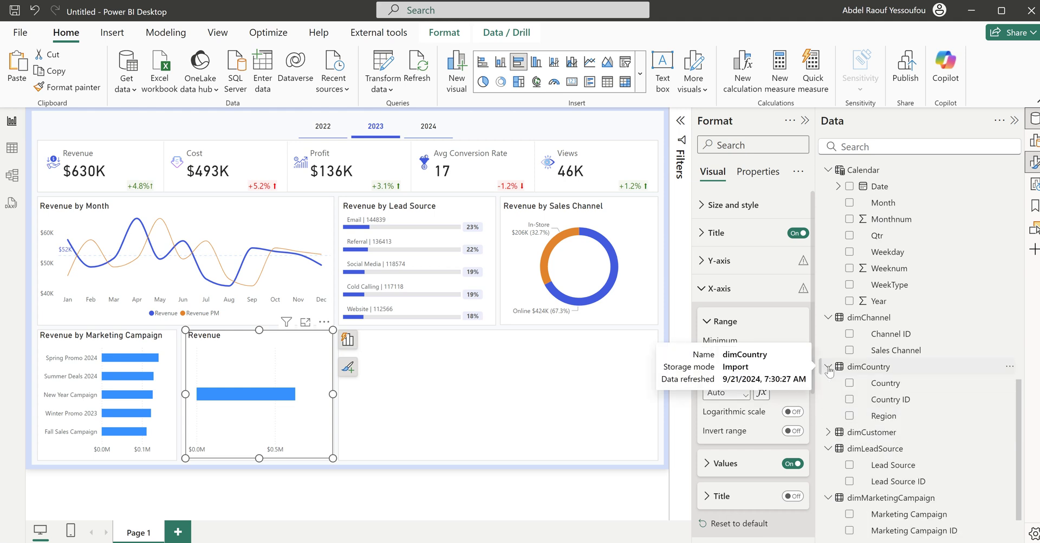
left_click(850, 415)
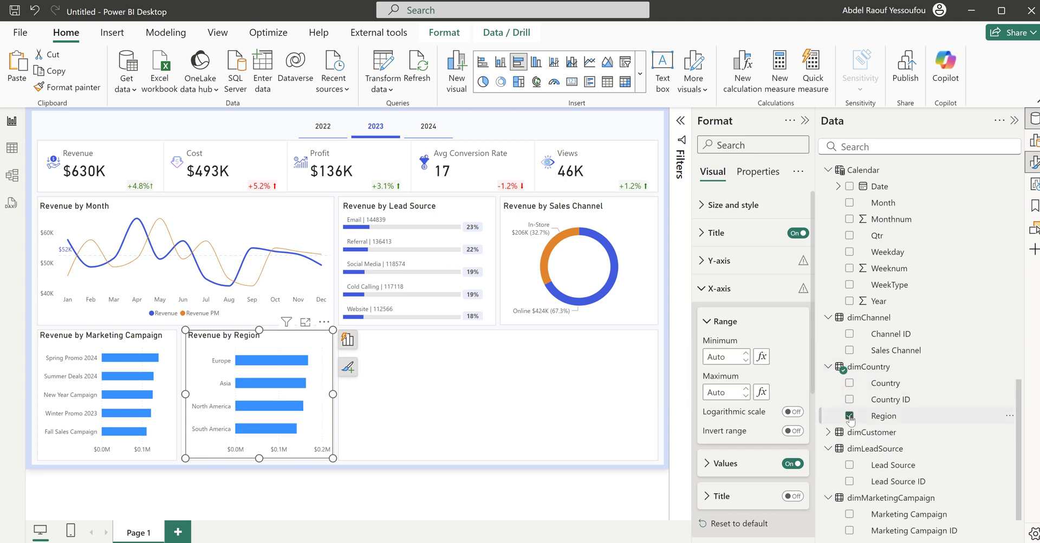
left_click(347, 339)
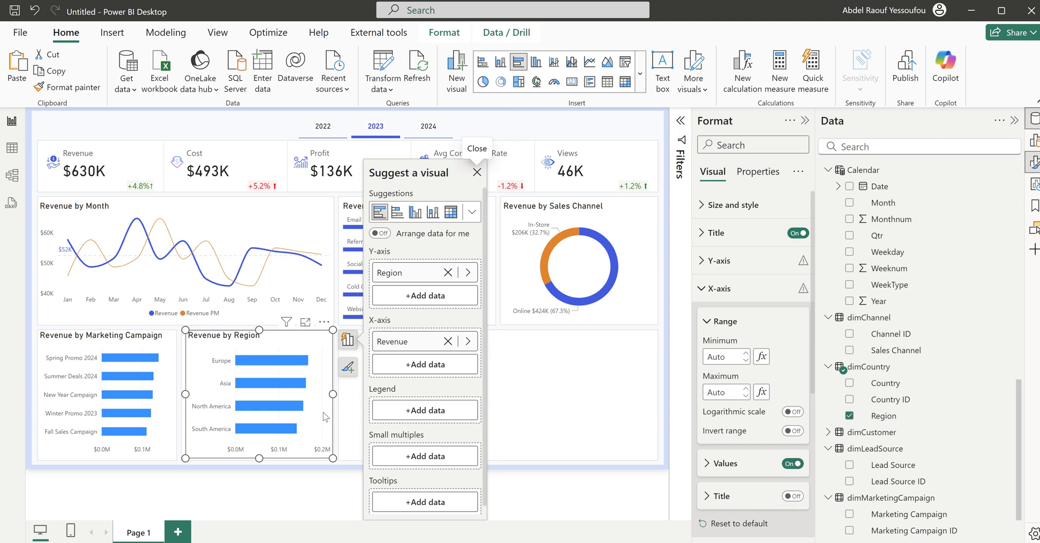
mouse_move(282, 364)
mouse_move(290, 400)
Step: Turn off the vertical gridlines of the Revenue by Marketing Campaign chart
left_click(168, 454)
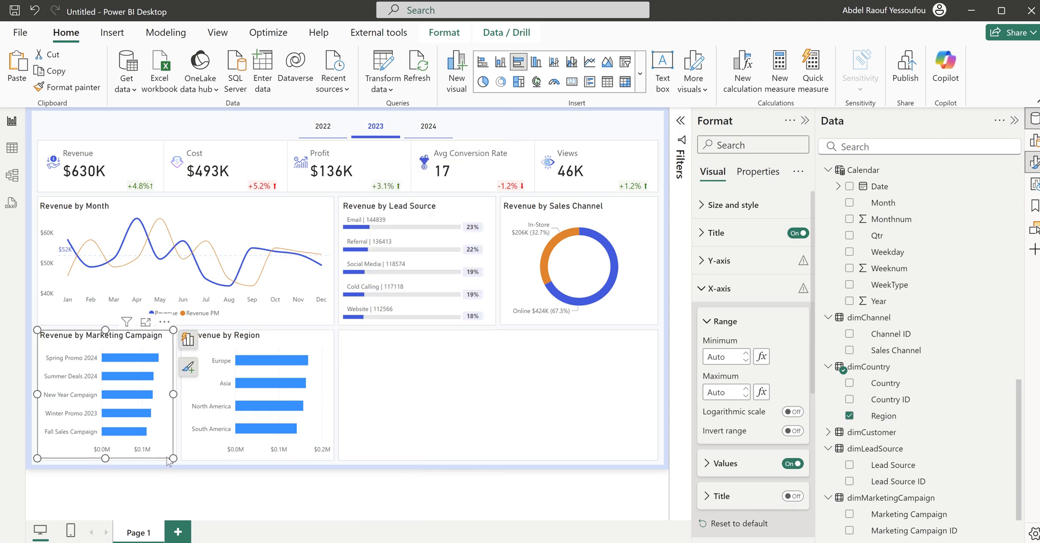
left_click(719, 288)
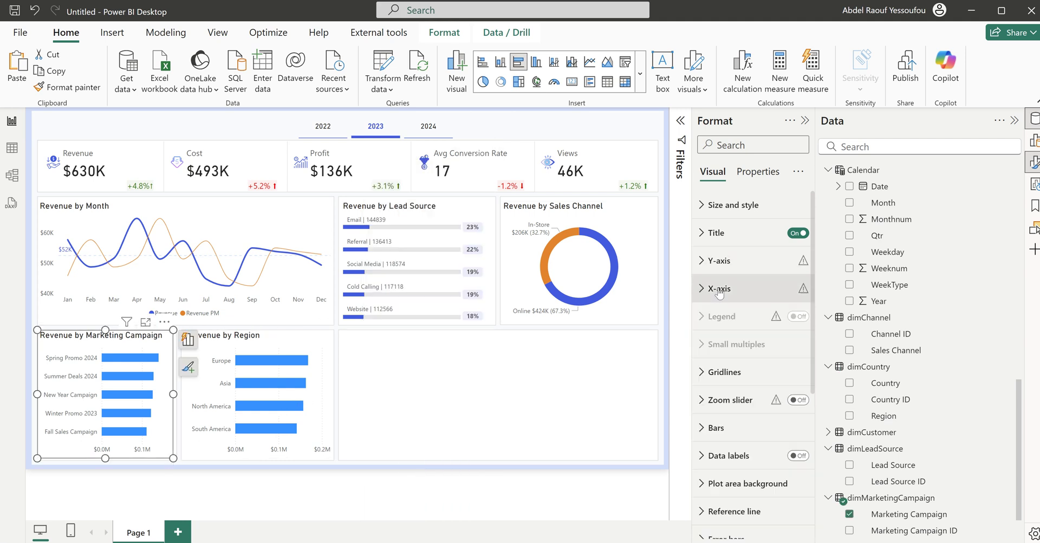
left_click(723, 372)
left_click(792, 406)
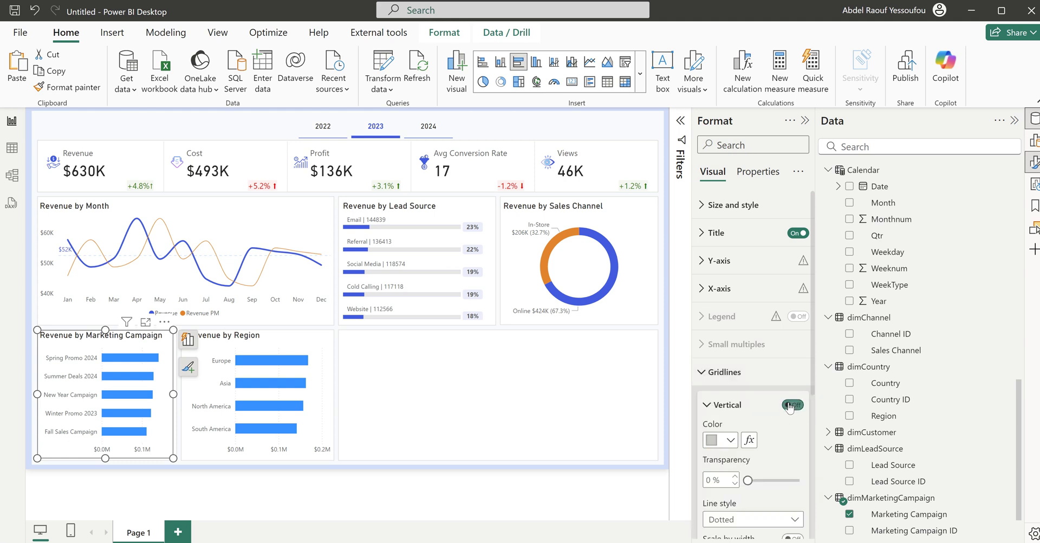
left_click(703, 379)
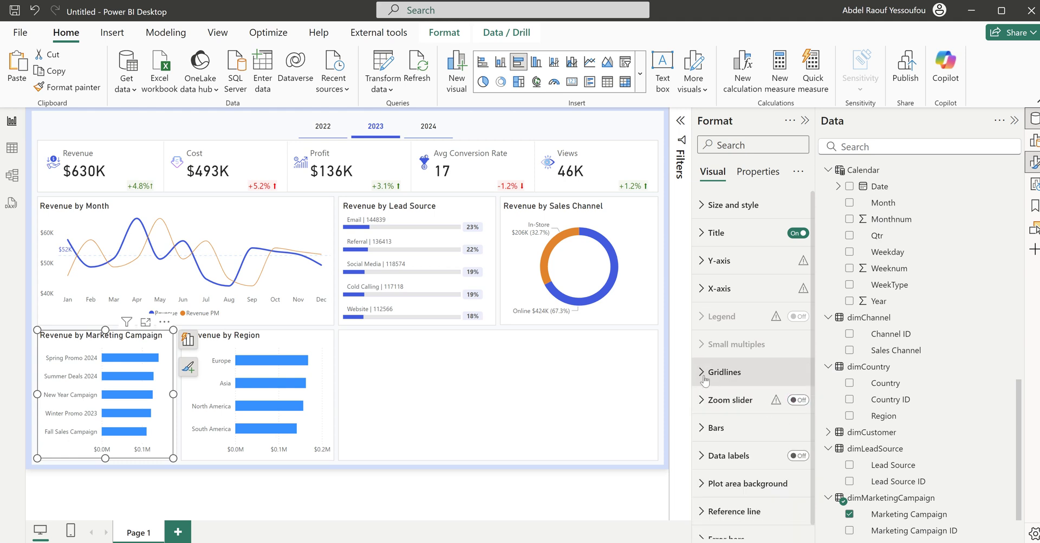
Step: Turn off the vertical gridlines of the Revenue by Region chart
left_click(286, 452)
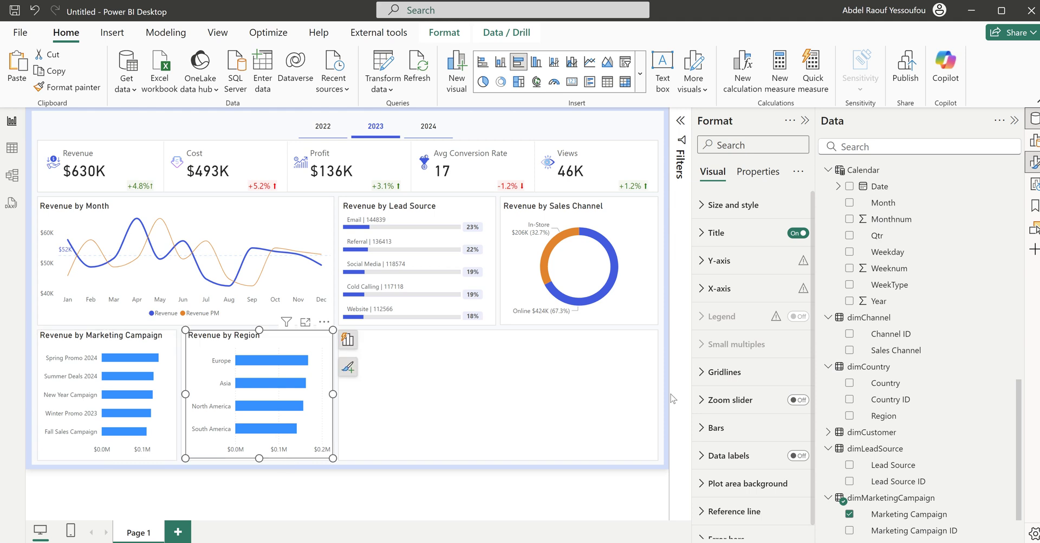
left_click(724, 372)
left_click(793, 406)
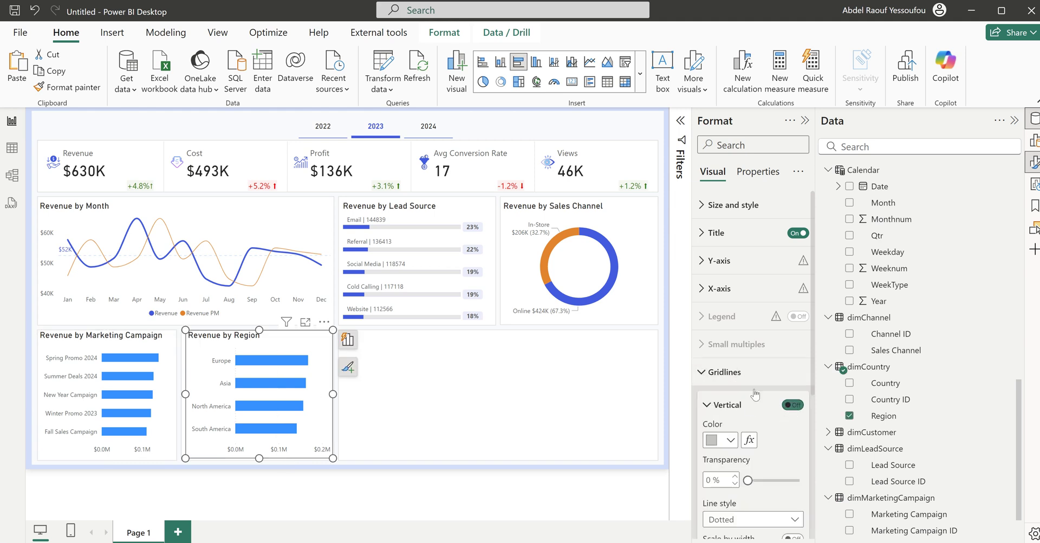
left_click(724, 374)
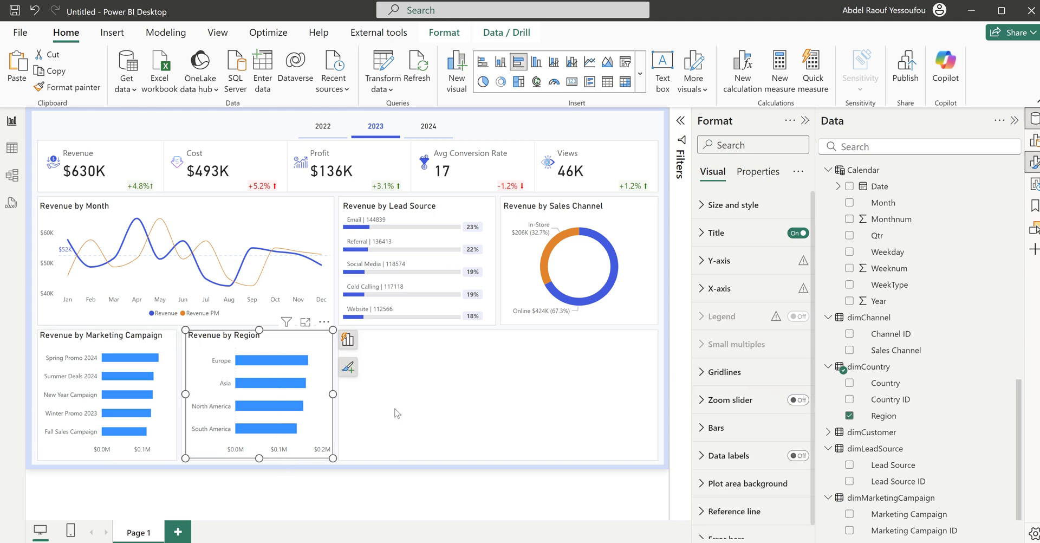
mouse_move(655, 542)
left_click_drag(185, 392, 184, 398)
left_click(345, 407)
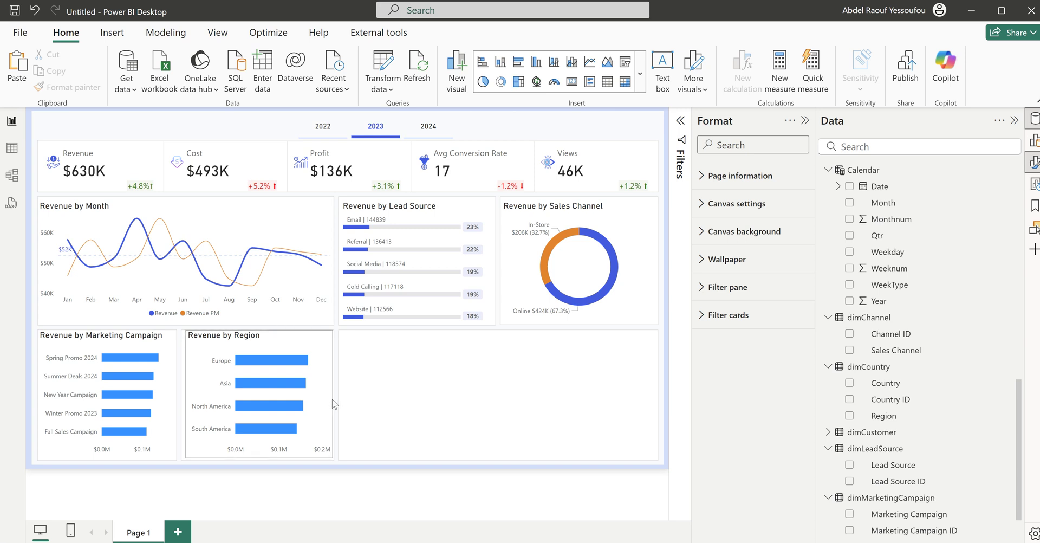
Step: Enable error bars by field on the Revenue by Region chart, using the Revenue measure as the upper bound
left_click(334, 404)
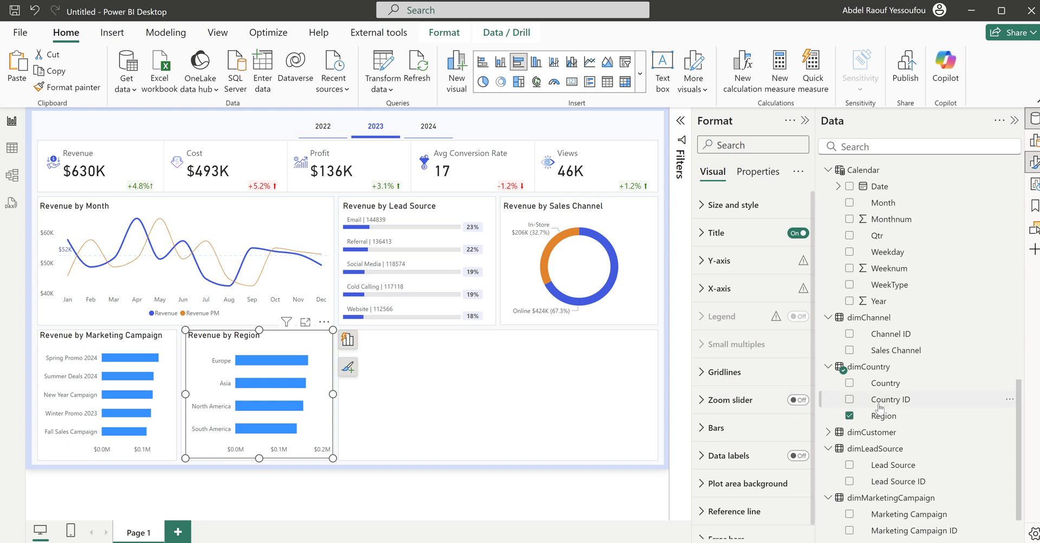
scroll(740, 419, "down", 1)
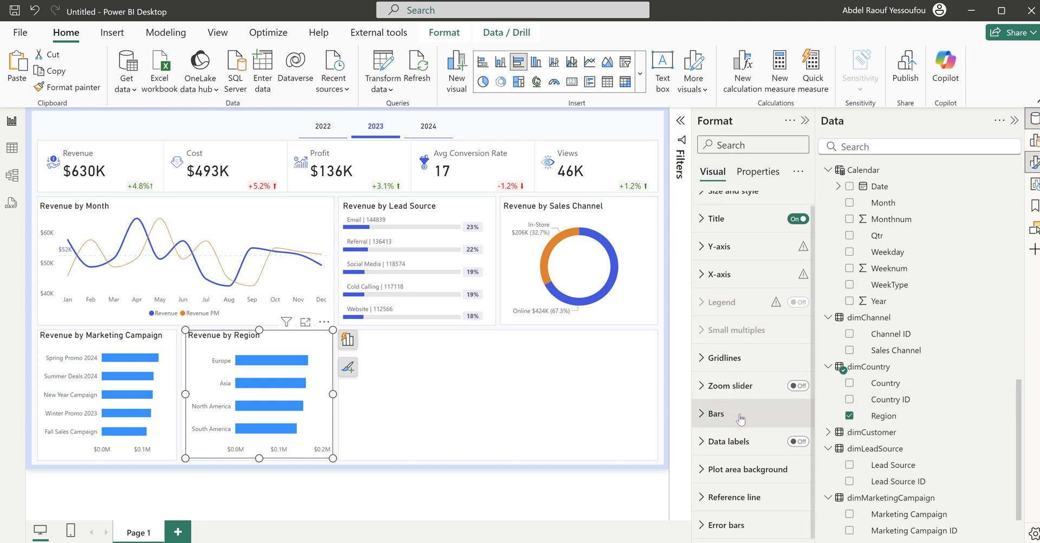
left_click(726, 525)
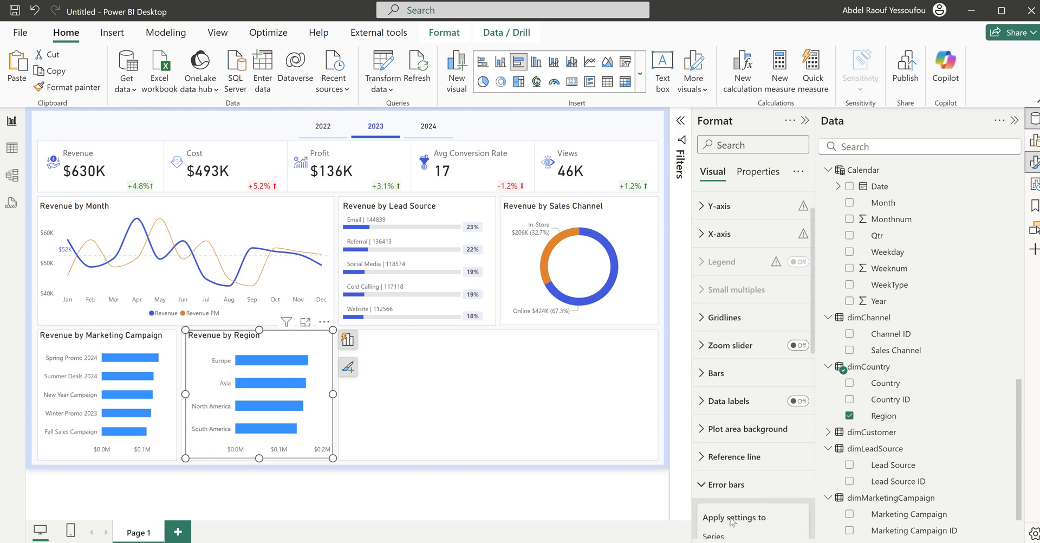
scroll(731, 434, "down", 10)
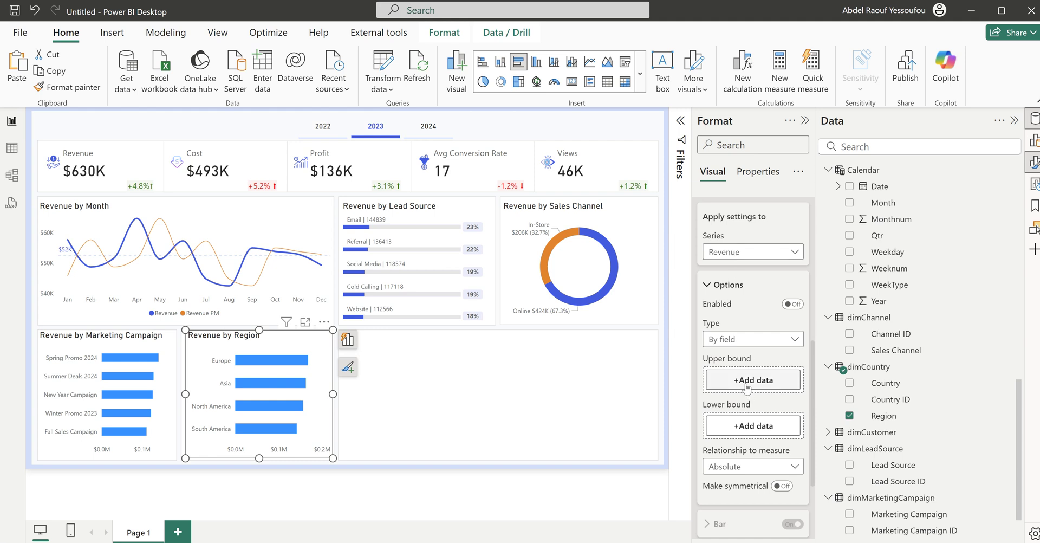
scroll(902, 376, "up", 5)
scroll(901, 376, "up", 15)
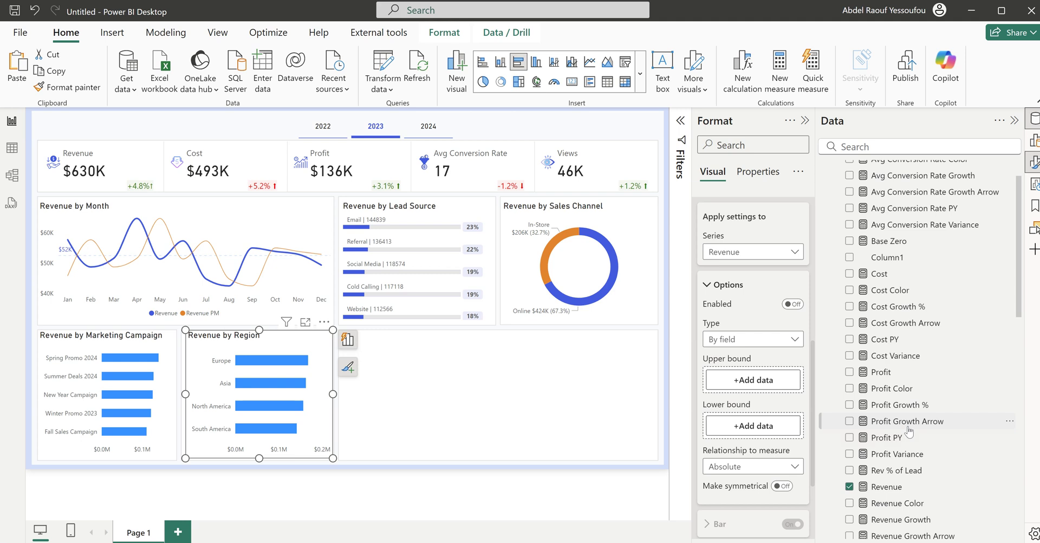
left_click_drag(888, 493, 770, 380)
left_click(794, 304)
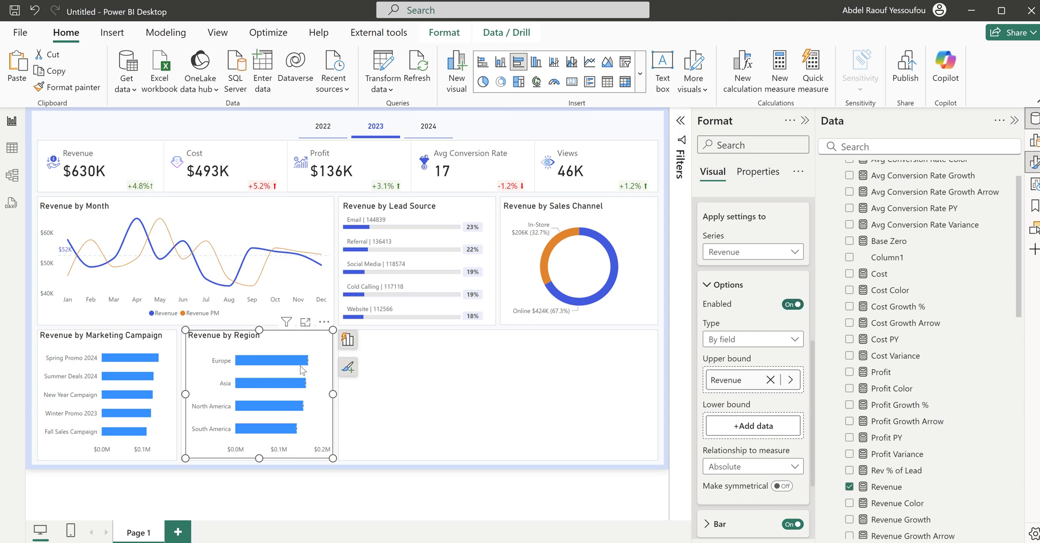
mouse_move(310, 364)
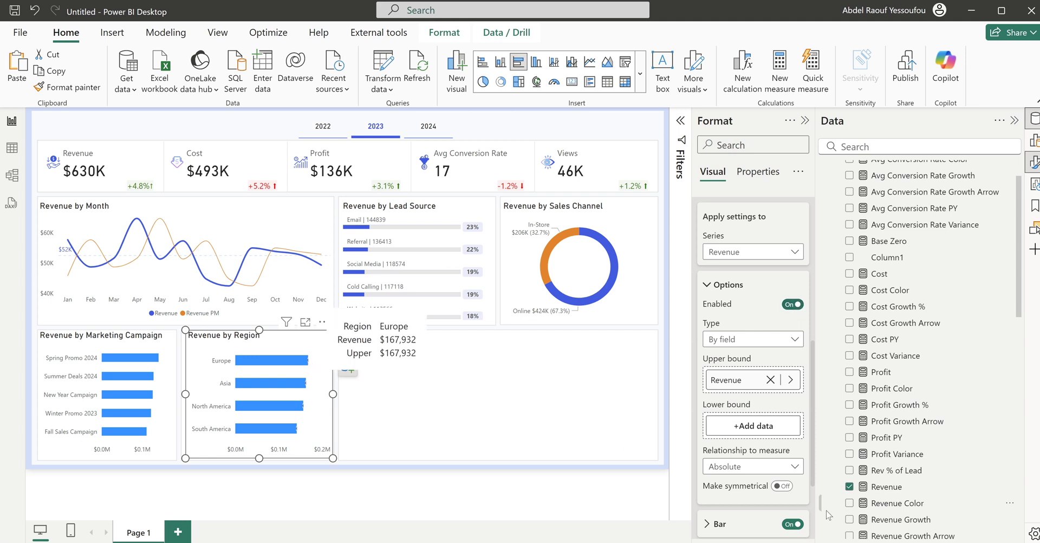
Step: Set the error bar markers of the Revenue by Region chart to the round dot shape with a size of 10 px
scroll(760, 509, "down", 3)
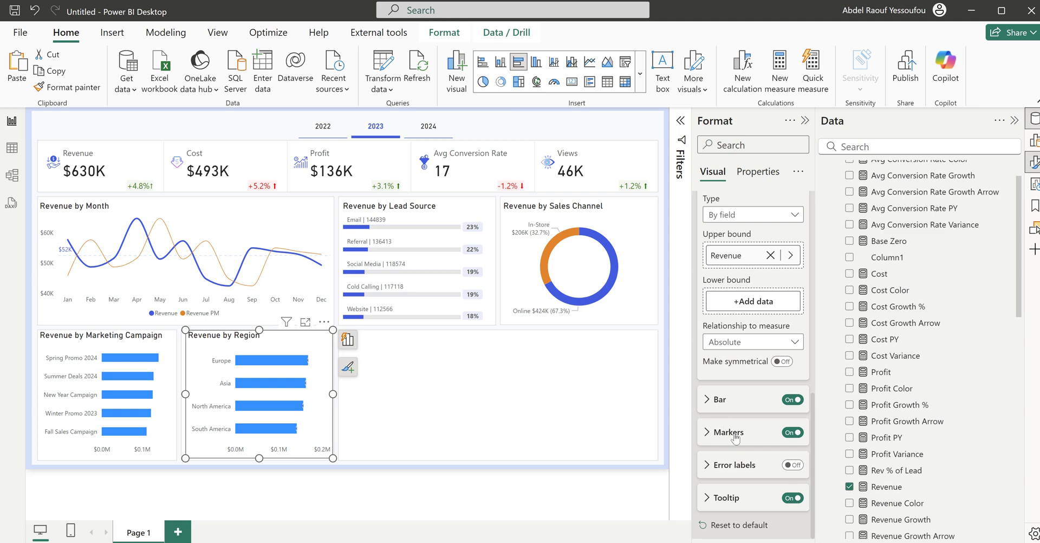
left_click(728, 432)
scroll(732, 412, "down", 1)
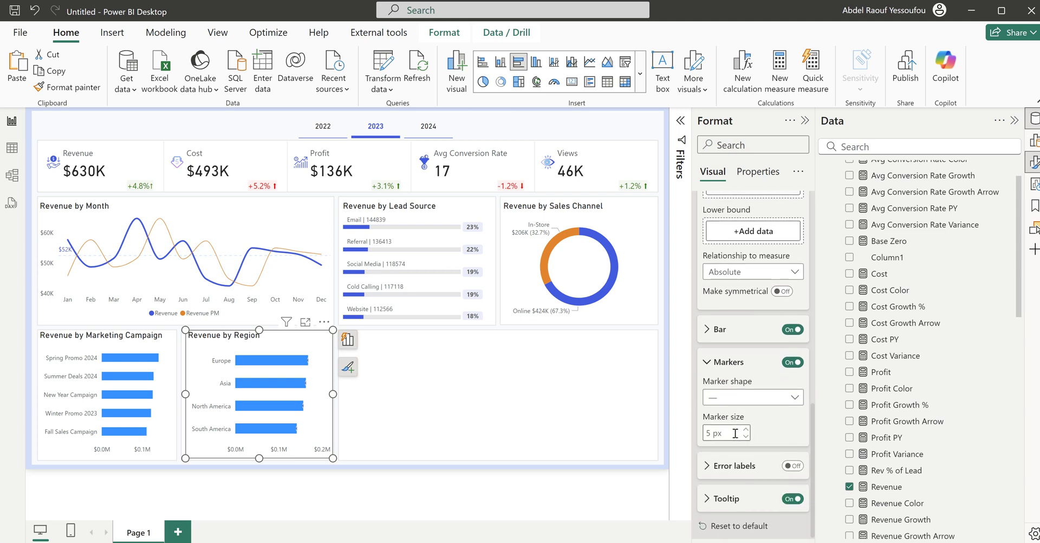
left_click(732, 400)
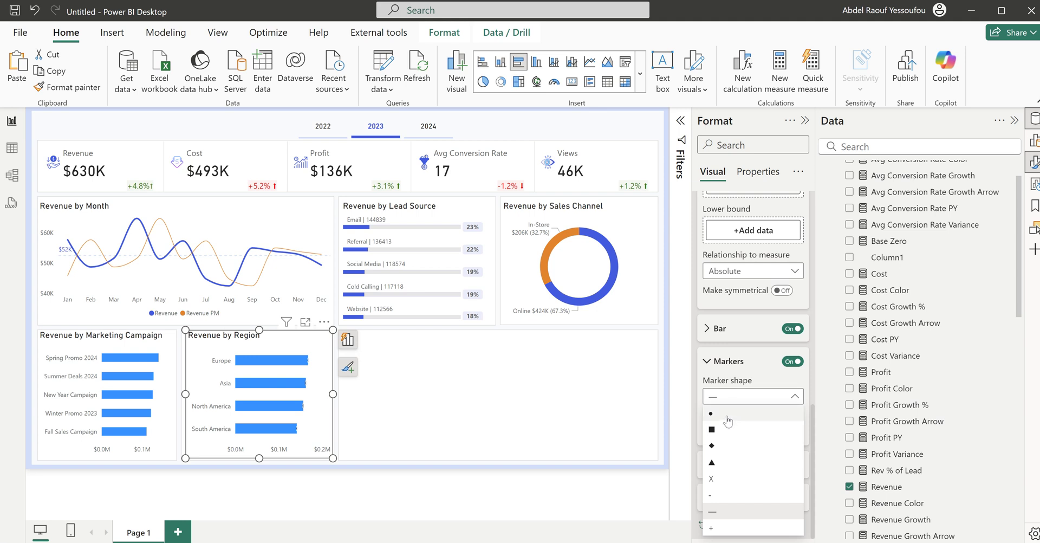
key("Escape")
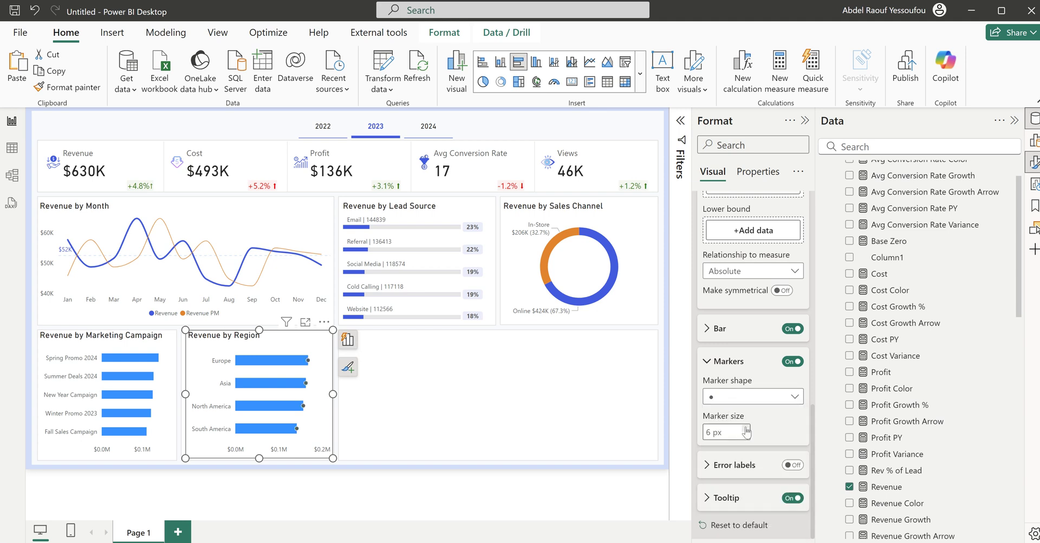
left_click(747, 431)
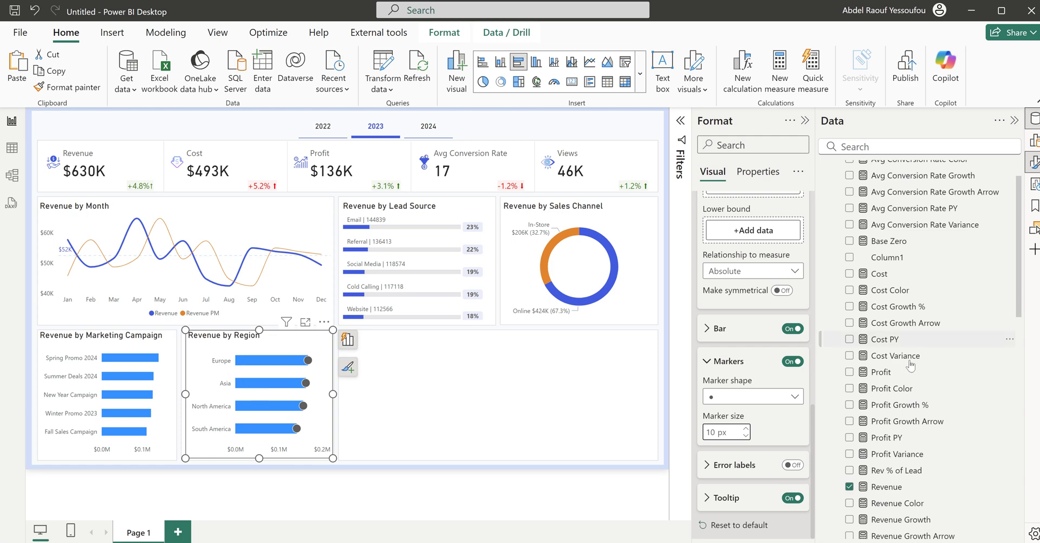
Step: Thin the bars of the Revenue by Region chart by setting the space between categories to 75%
scroll(829, 406, "up", 2)
scroll(731, 374, "up", 5)
scroll(731, 374, "up", 6)
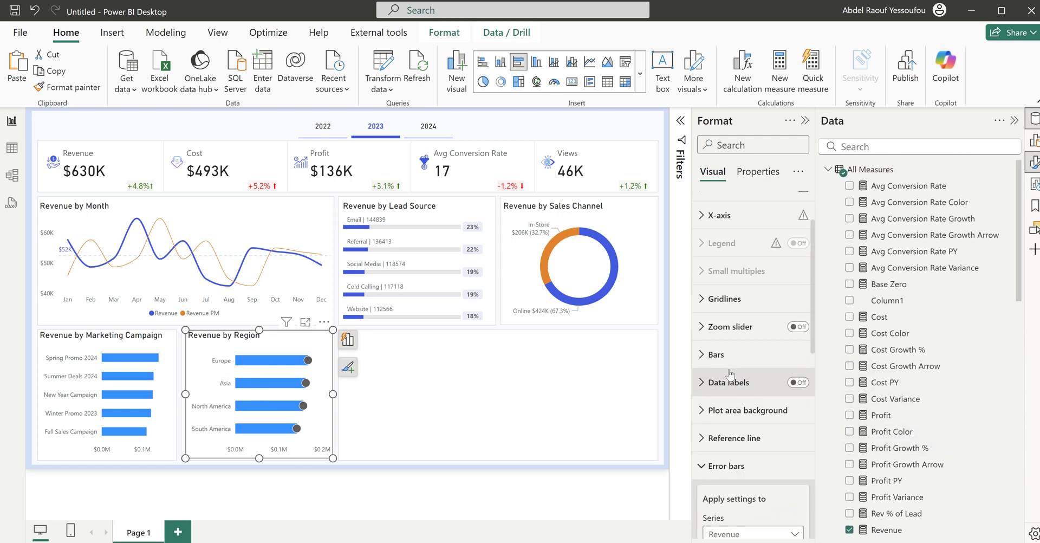
left_click(729, 439)
scroll(729, 443, "down", 5)
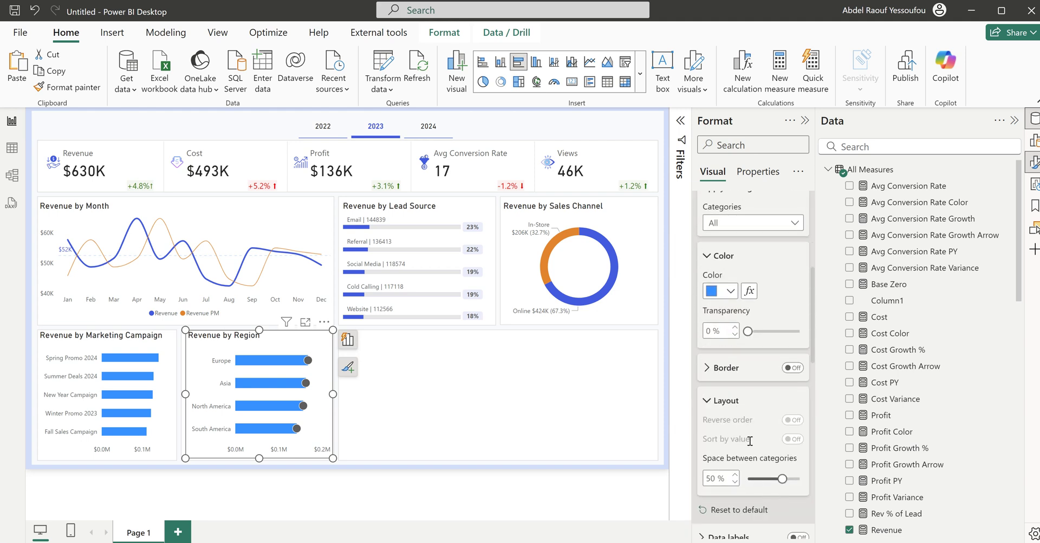
left_click_drag(783, 479, 800, 479)
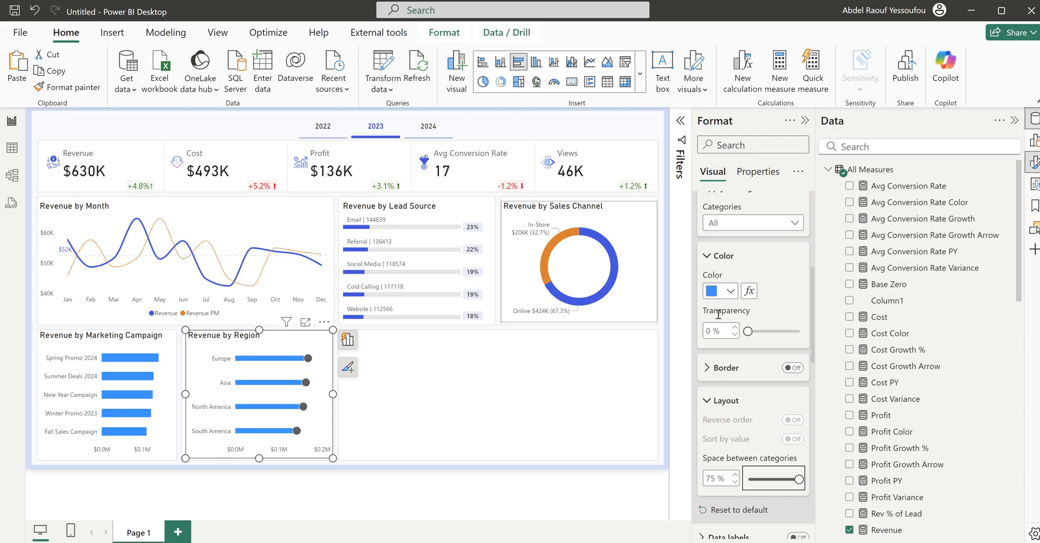
scroll(729, 374, "up", 4)
left_click(716, 360)
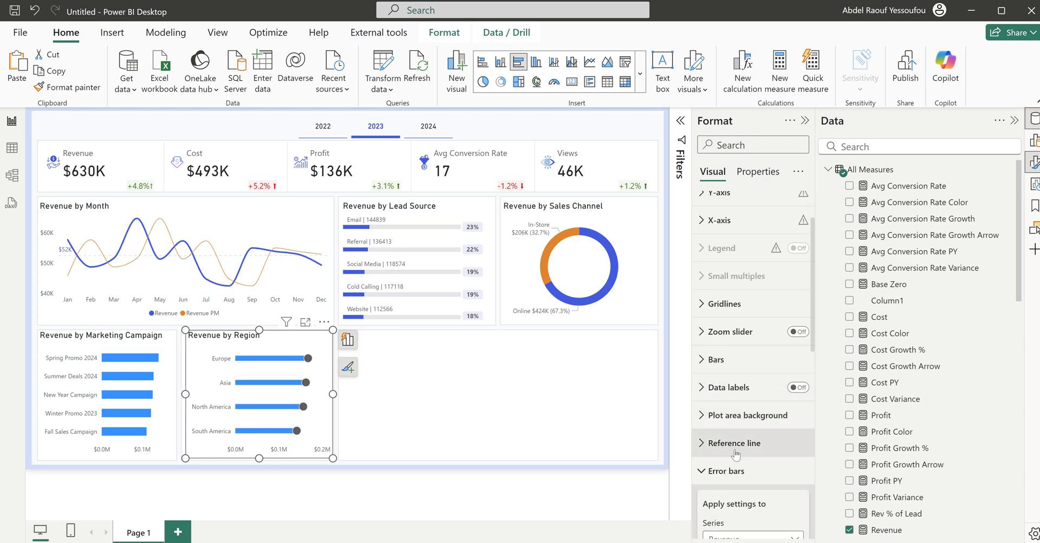
Step: Open the error bars' Bar settings for the Revenue by Region chart
scroll(748, 504, "down", 10)
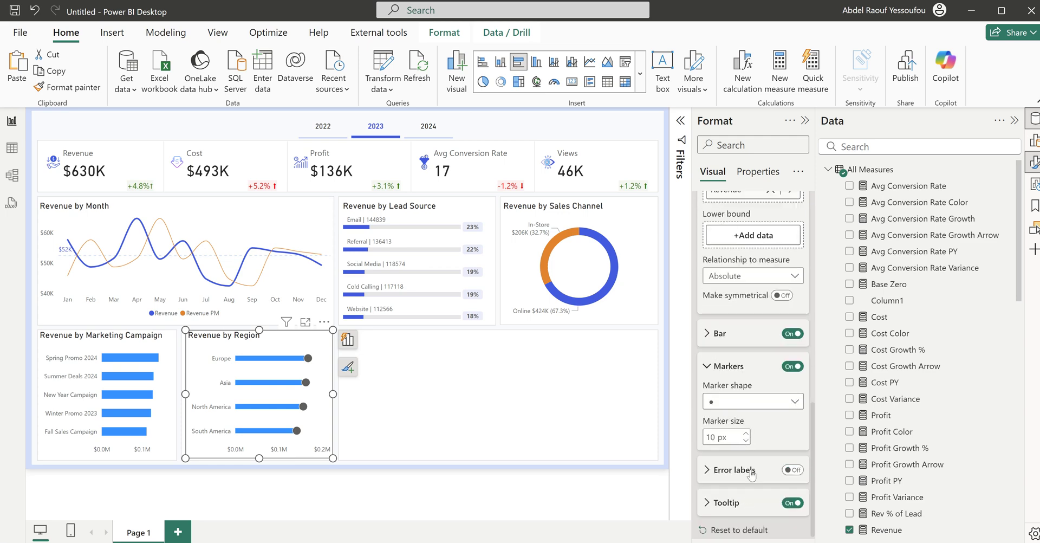
scroll(761, 482, "down", 1)
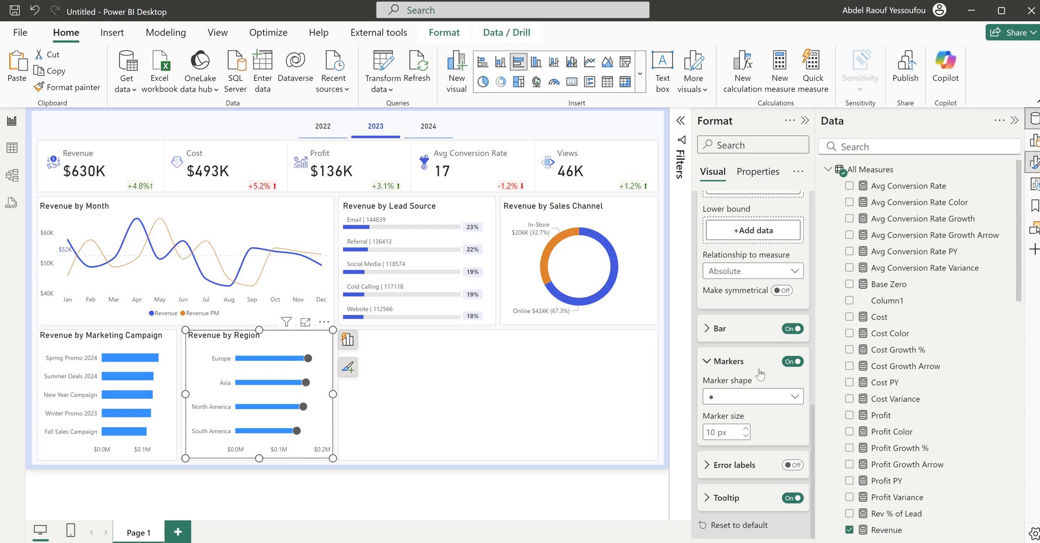
left_click(732, 331)
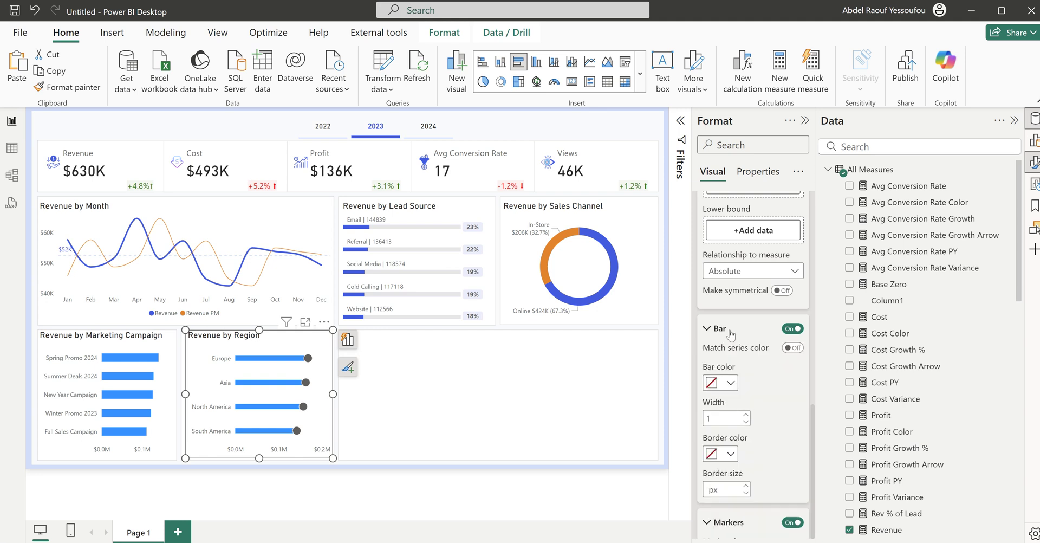
Step: Format the Revenue by Region error bars with blue #3F53E0 and a 0 px border, and turn on their error labels
left_click(730, 383)
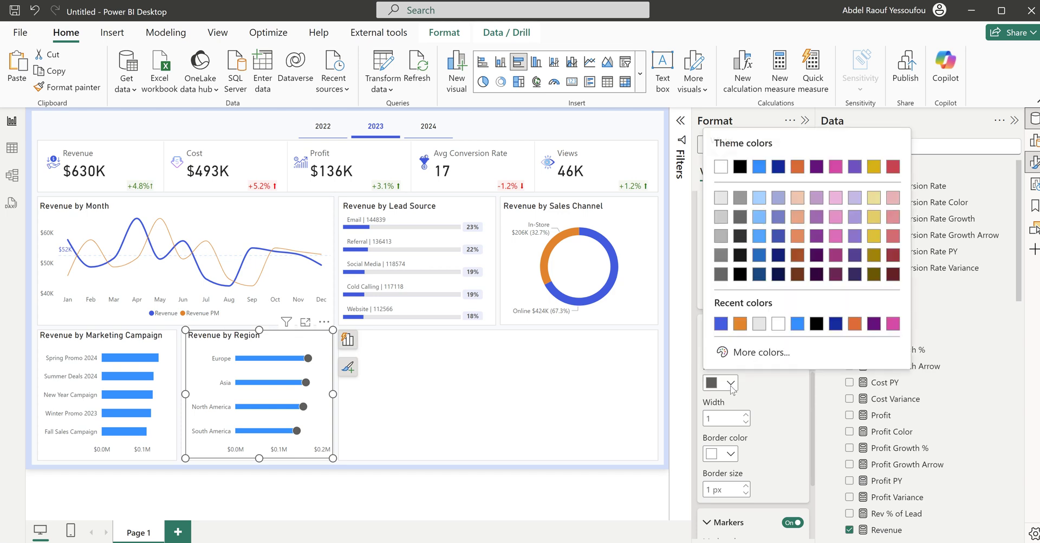
left_click(722, 326)
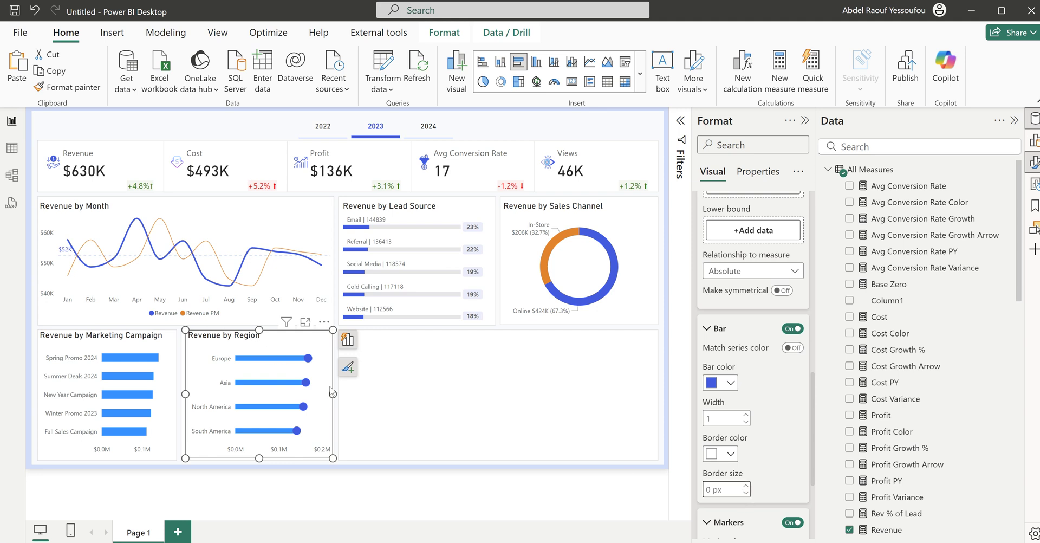
left_click(746, 485)
left_click(748, 495)
scroll(756, 424, "down", 3)
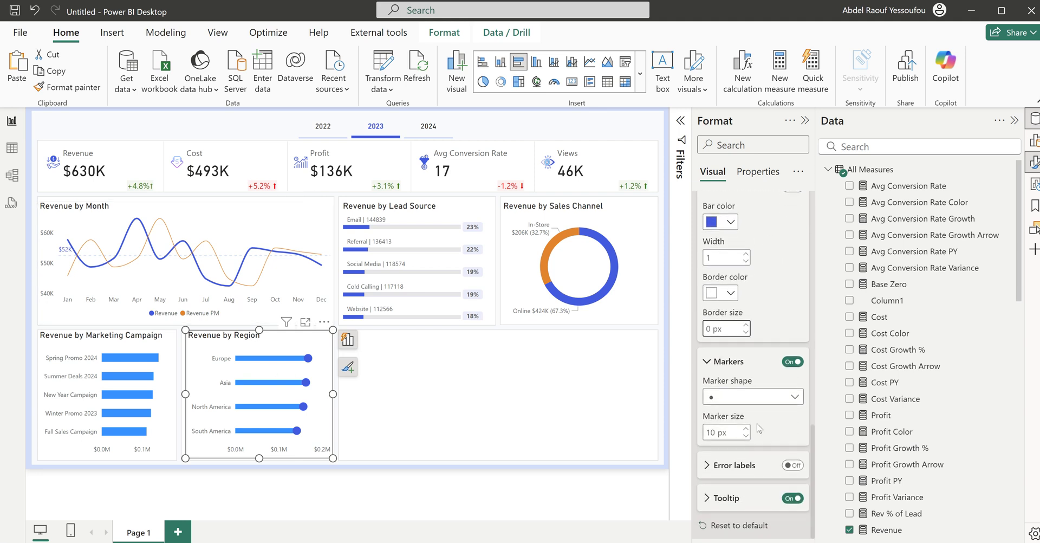
left_click(796, 466)
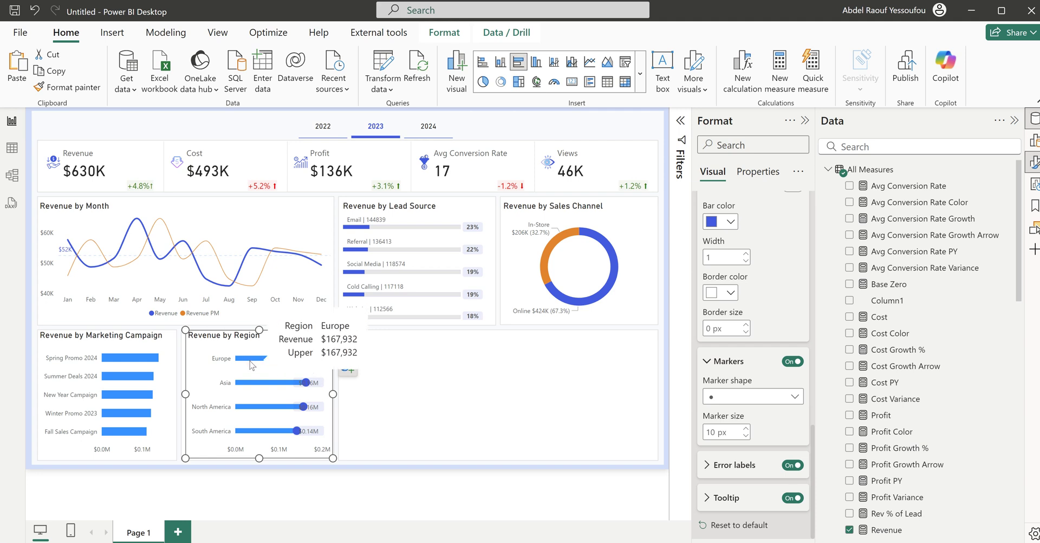
Step: Create a measure in the All Measures table with the formula Blank1 = BLANK()
left_click(874, 171)
right_click(874, 171)
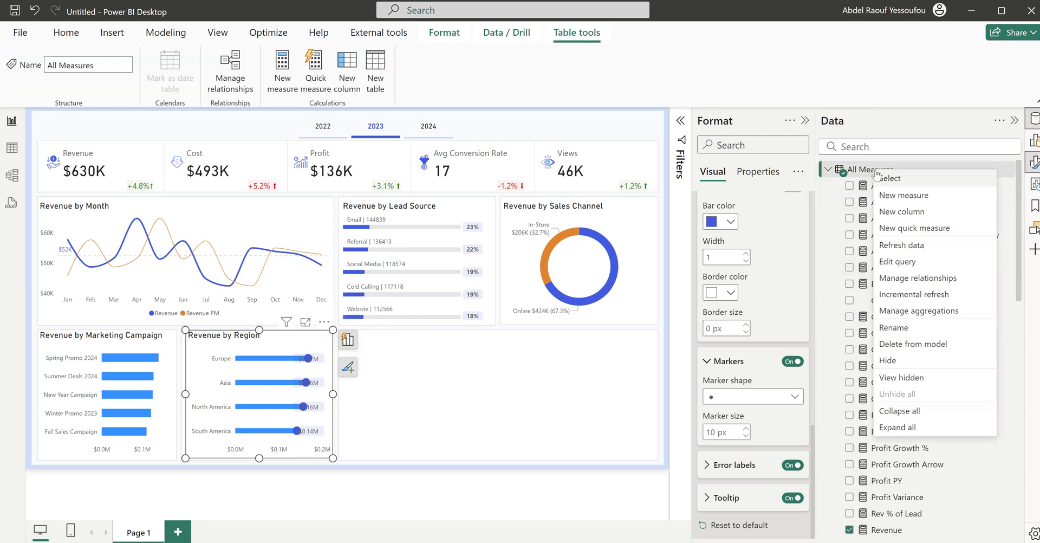
left_click(905, 199)
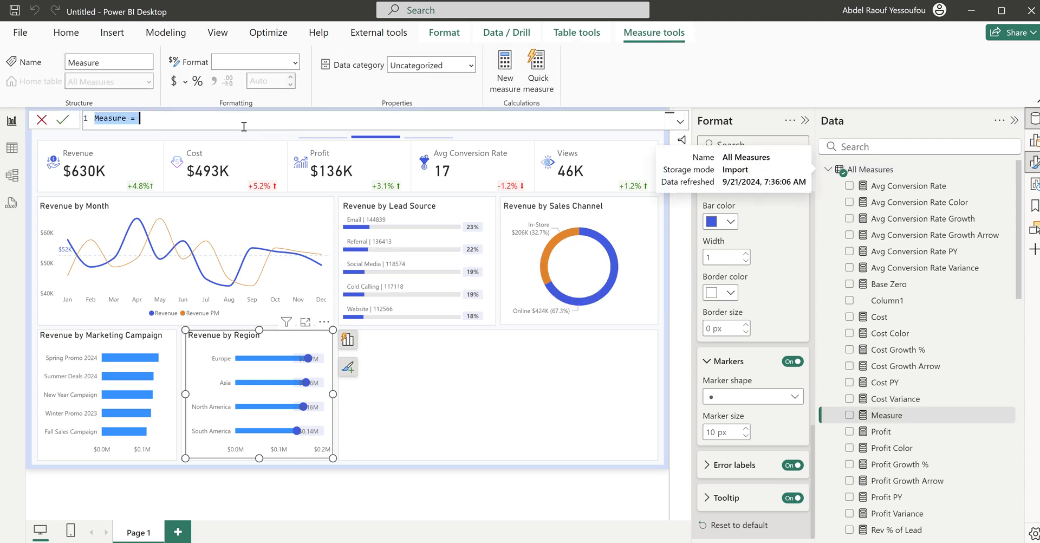
type("Blank1")
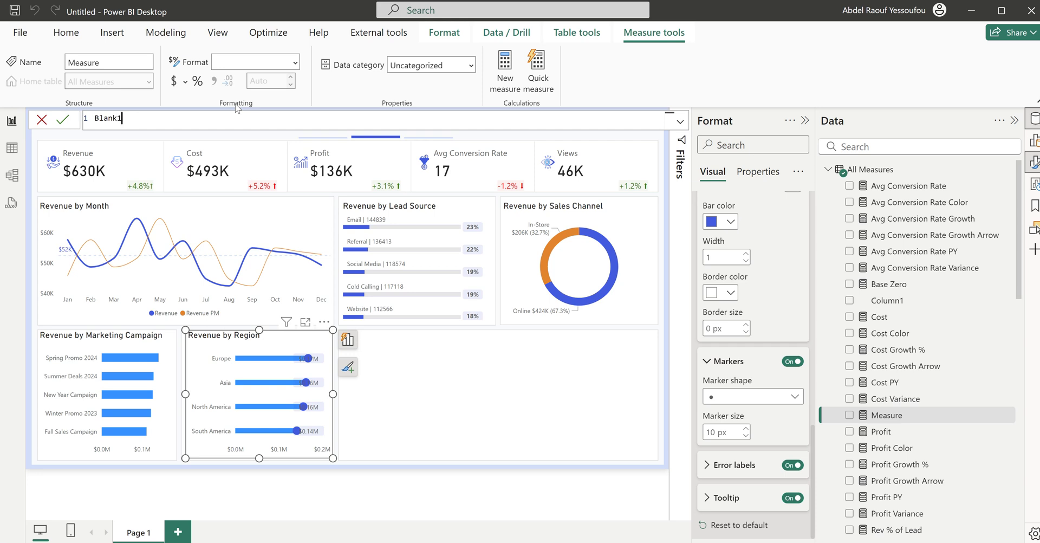
type(" = blan")
key("Tab")
key("Return")
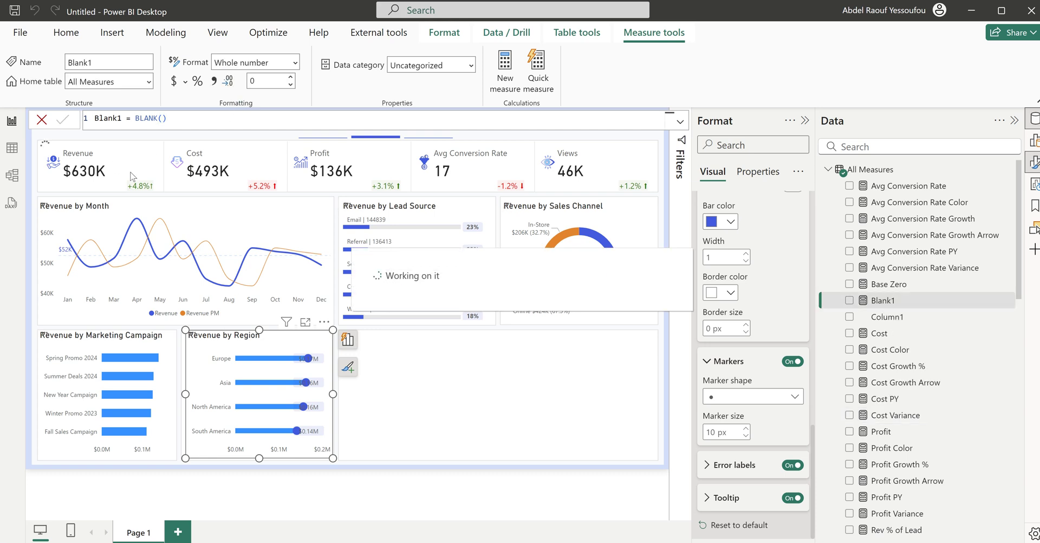
Step: Create another measure in the same table with the formula Blank2 = BLANK()
left_click(505, 73)
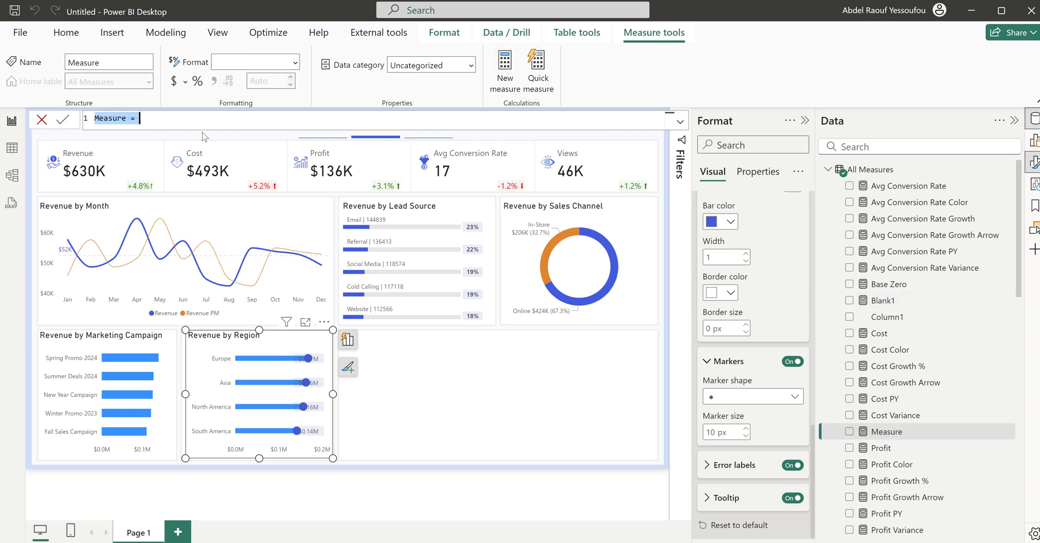
type("Blank2")
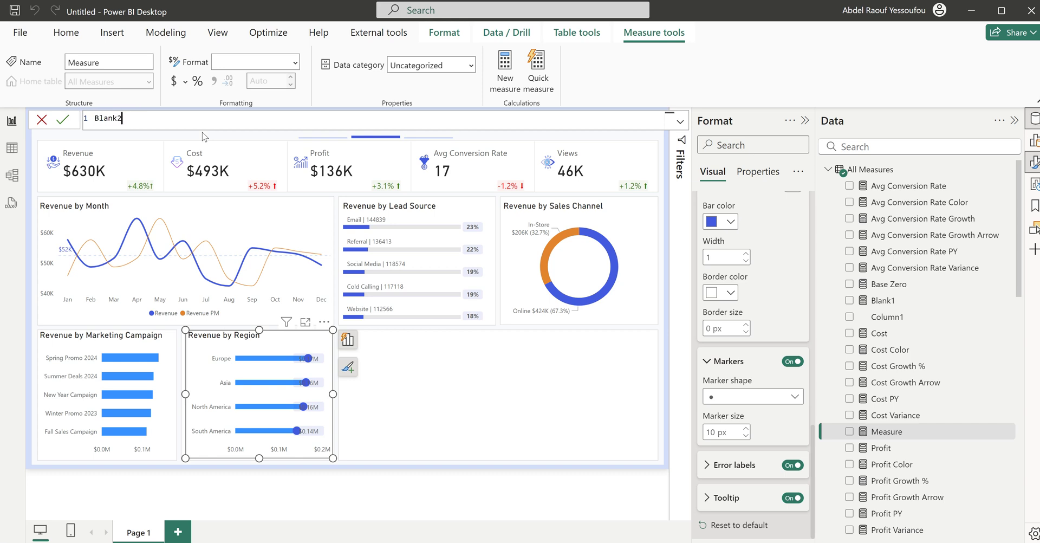
type(" = bla")
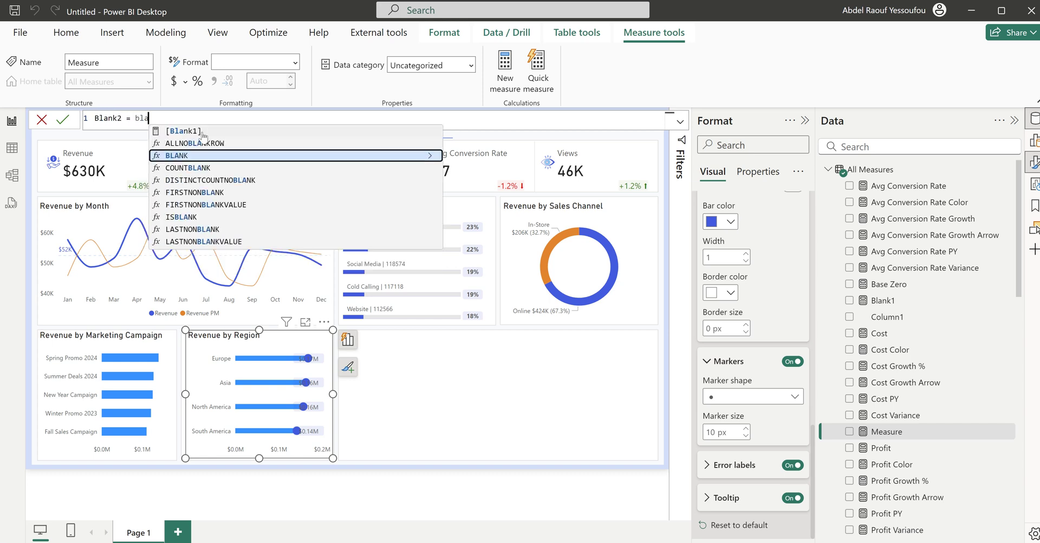
key("Tab")
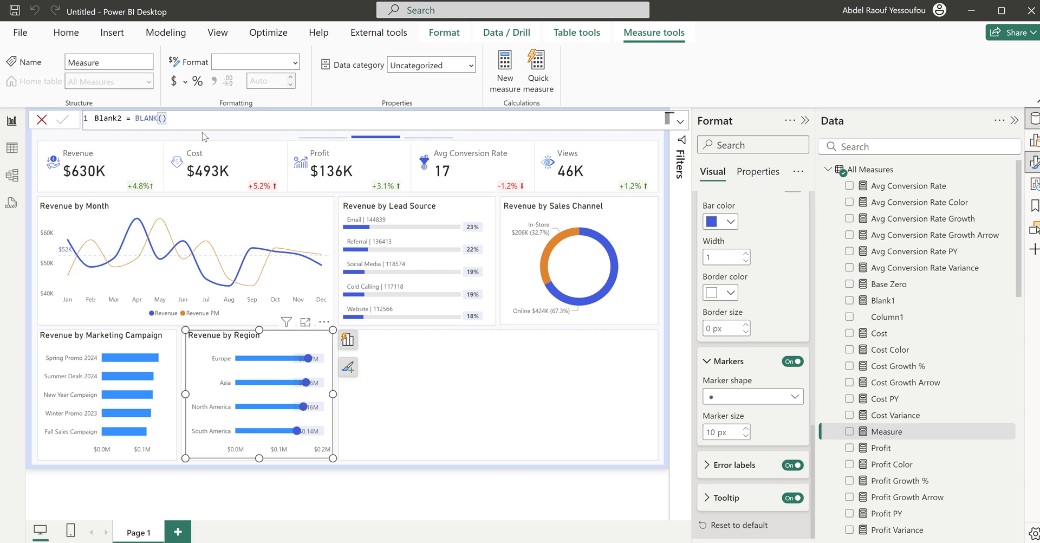
key("Return")
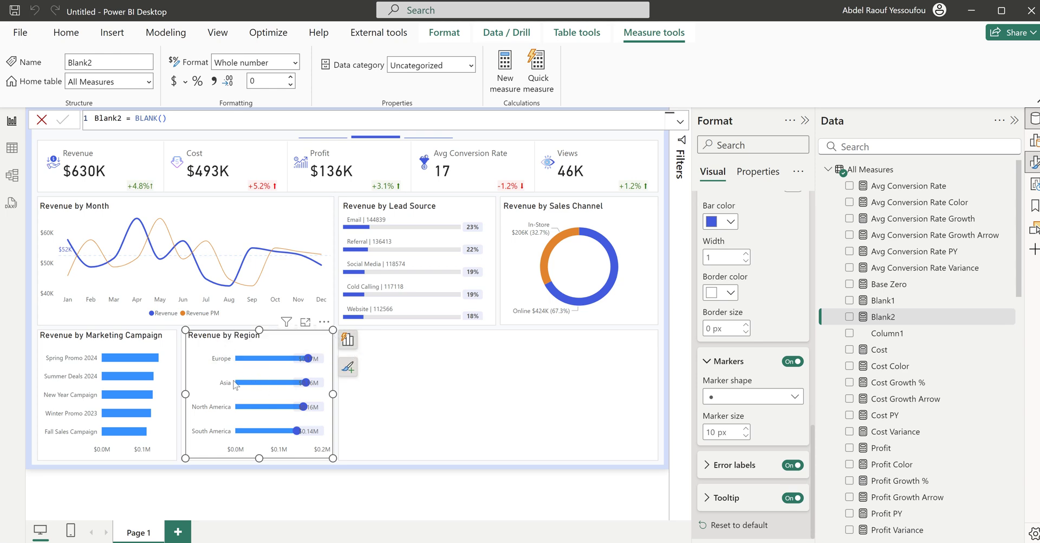
Step: Add Blank1 above Revenue and Blank2 below it on the X-axis of the Revenue by Region chart
left_click(348, 341)
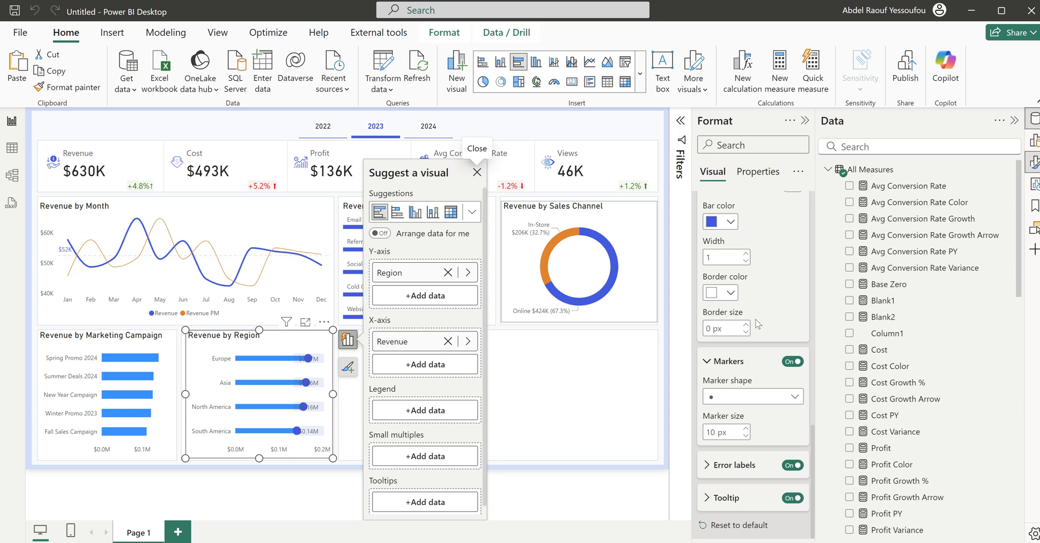
left_click_drag(883, 301, 432, 334)
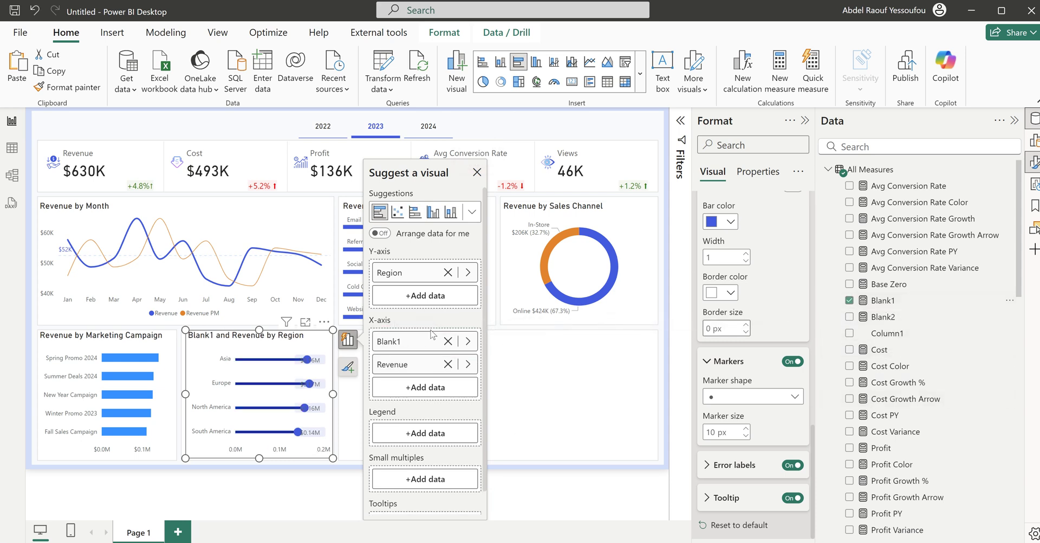
left_click_drag(884, 318, 421, 384)
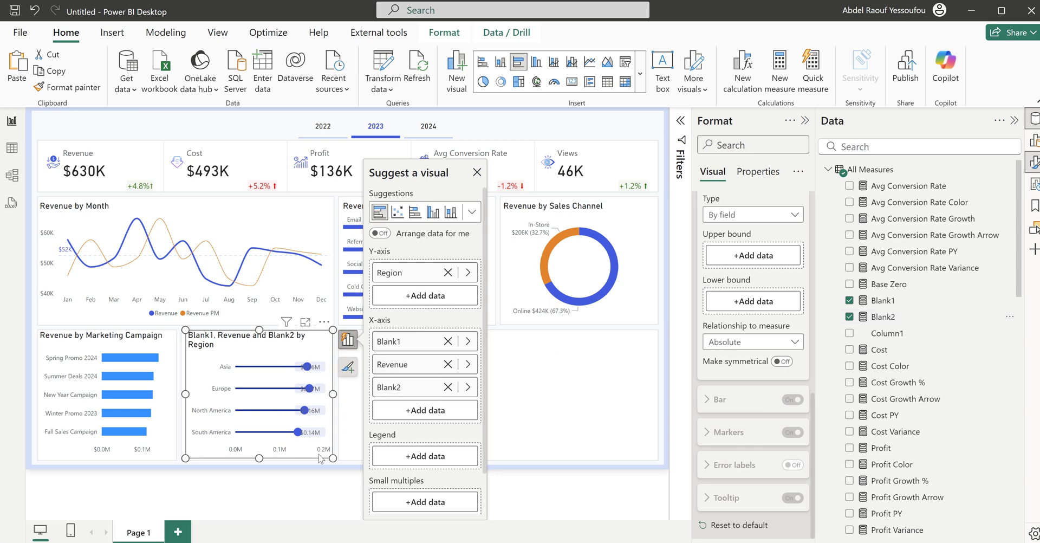
left_click(476, 172)
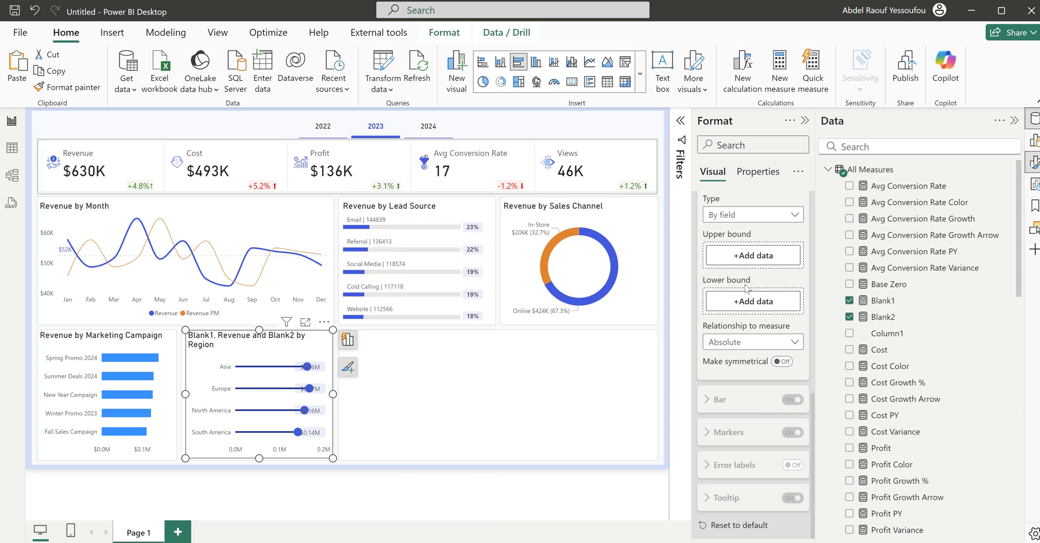
Step: Change the region chart's title text back to "Revenue by Region" by removing the blank measure names
scroll(780, 307, "up", 10)
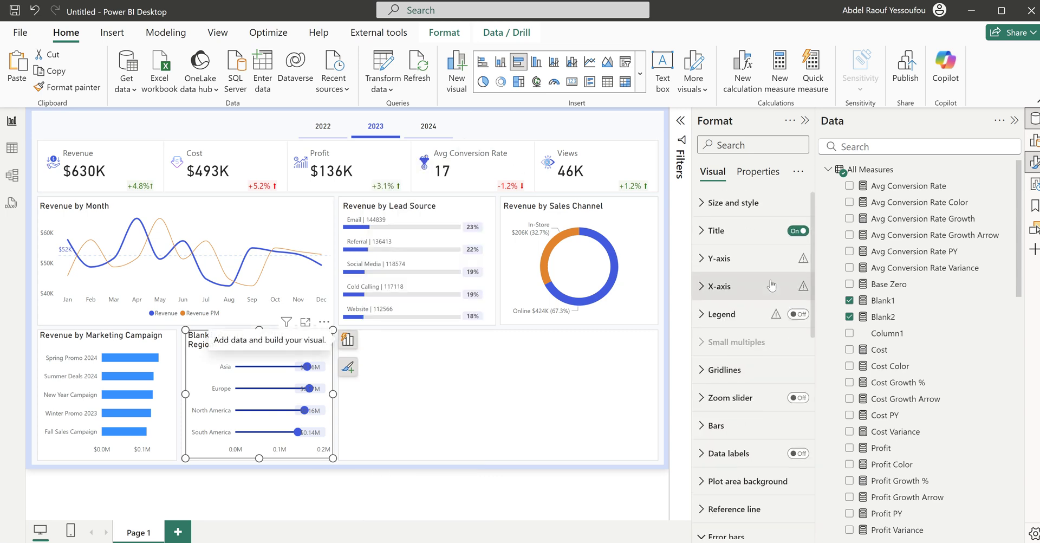
left_click(726, 233)
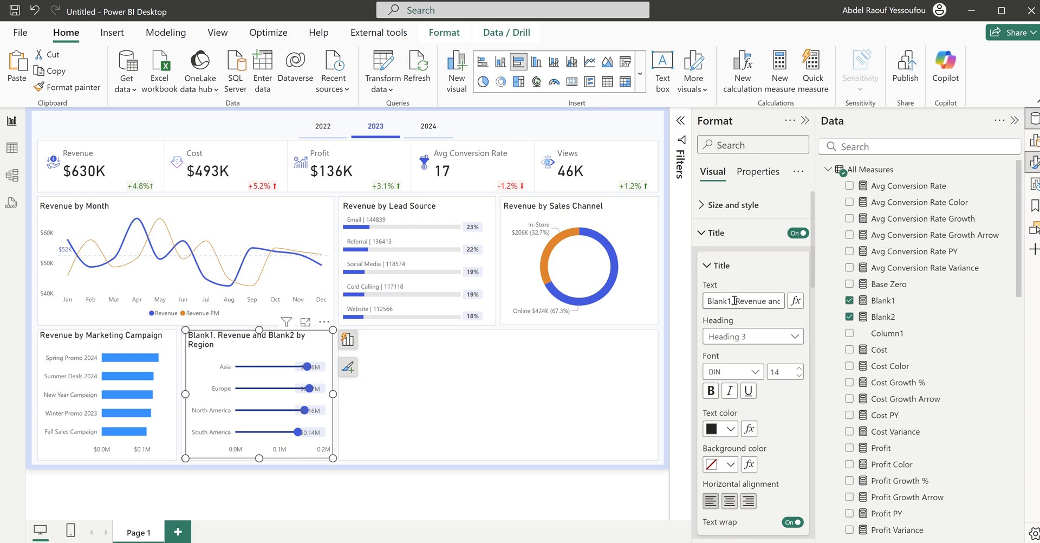
left_click(737, 300)
key("BackSpace")
key("BackSpace")
key("BackSpace")
key("BackSpace")
key("BackSpace")
key("BackSpace")
key("BackSpace")
key("BackSpace")
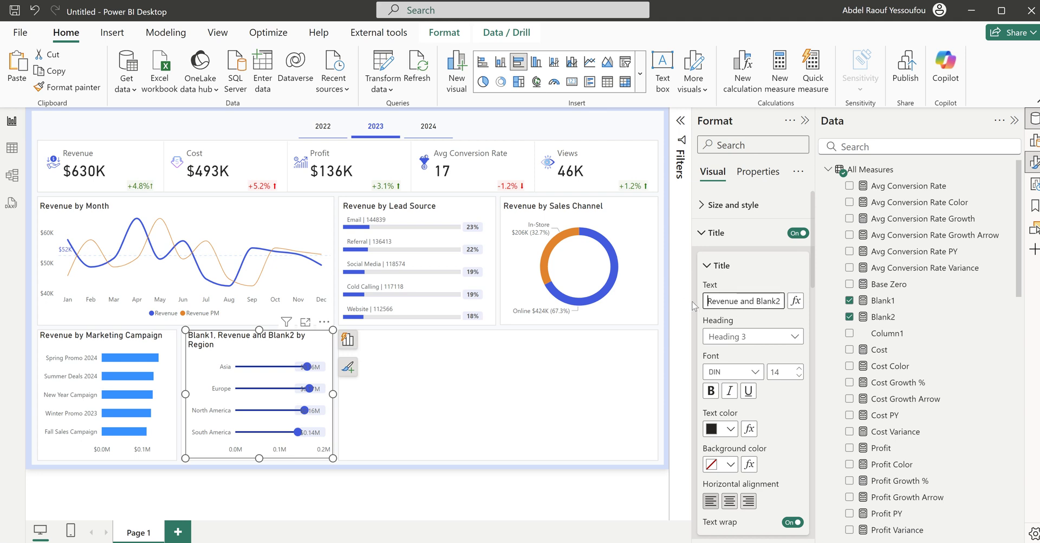
left_click_drag(781, 301, 738, 301)
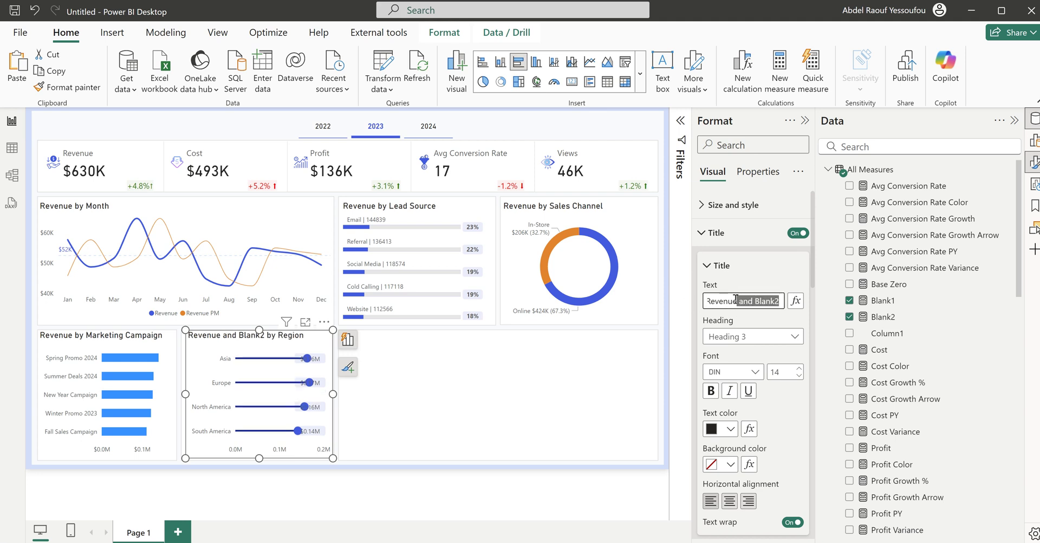
key("BackSpace")
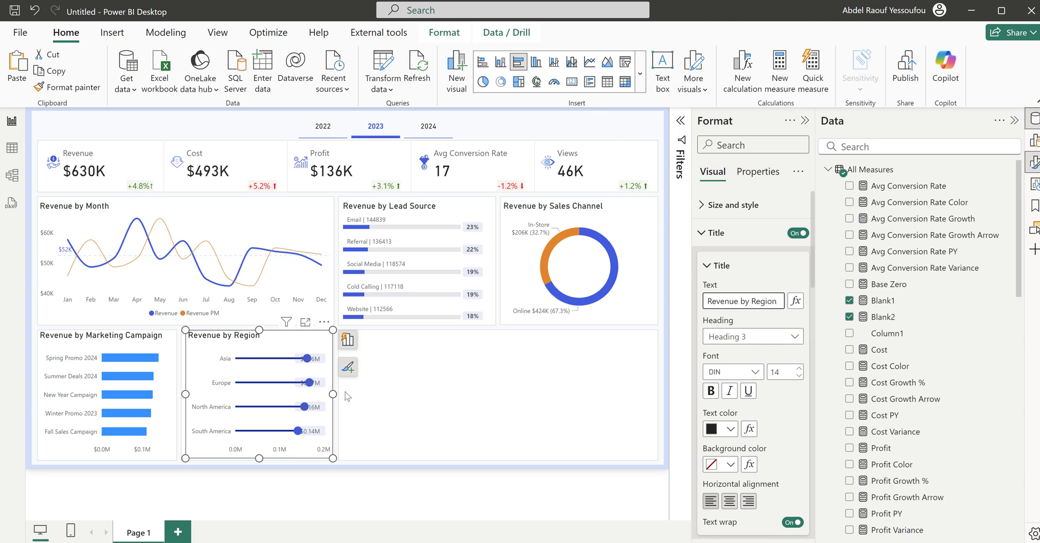
left_click(729, 233)
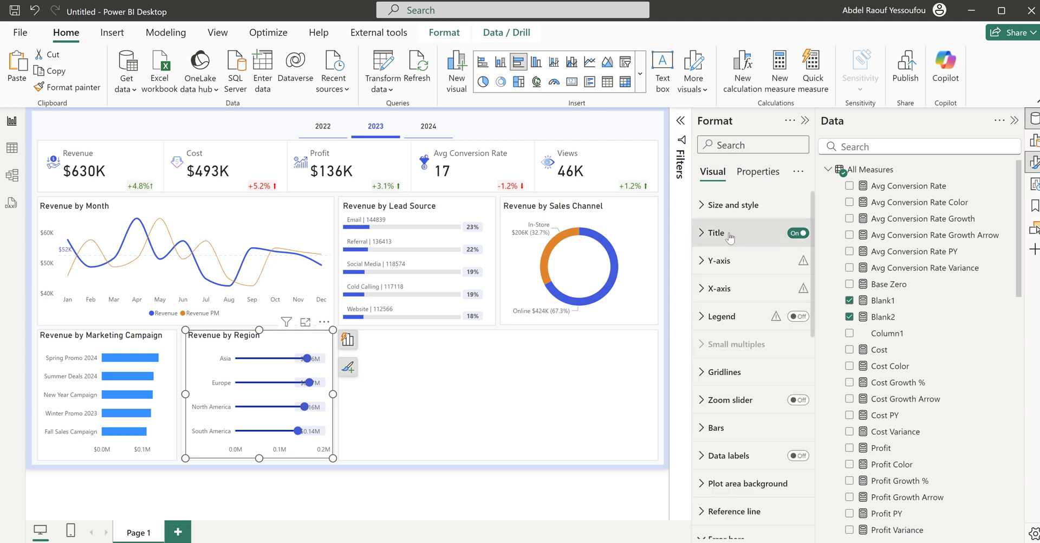
Step: Set the bar color of the Revenue series in the region chart to light blue #C6CCFA
left_click(716, 428)
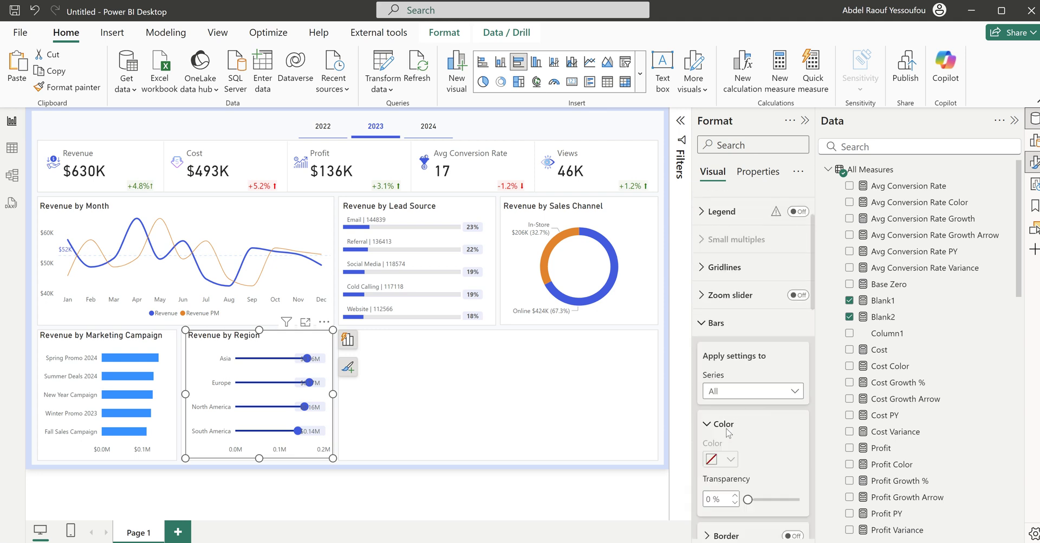
left_click(737, 293)
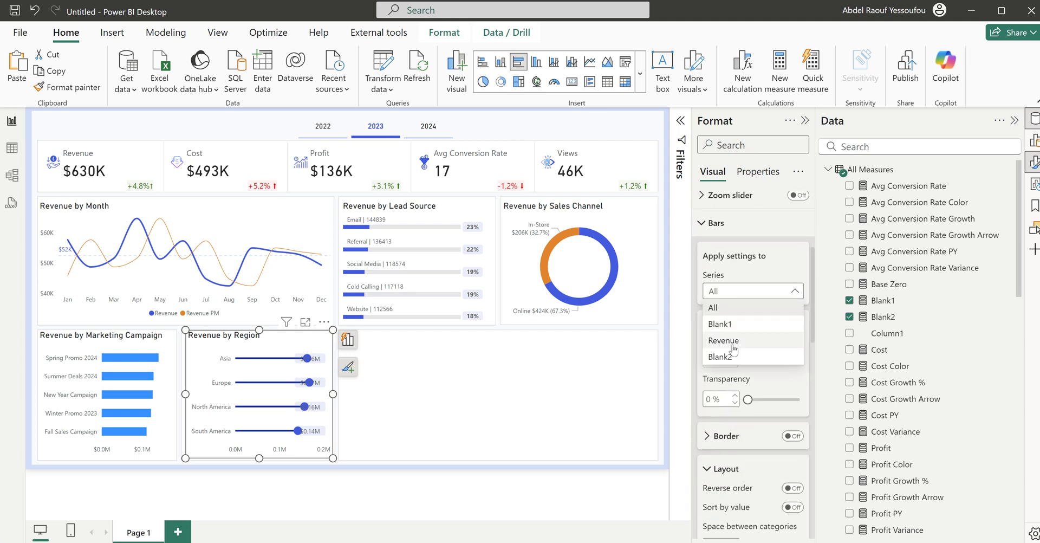
left_click(736, 347)
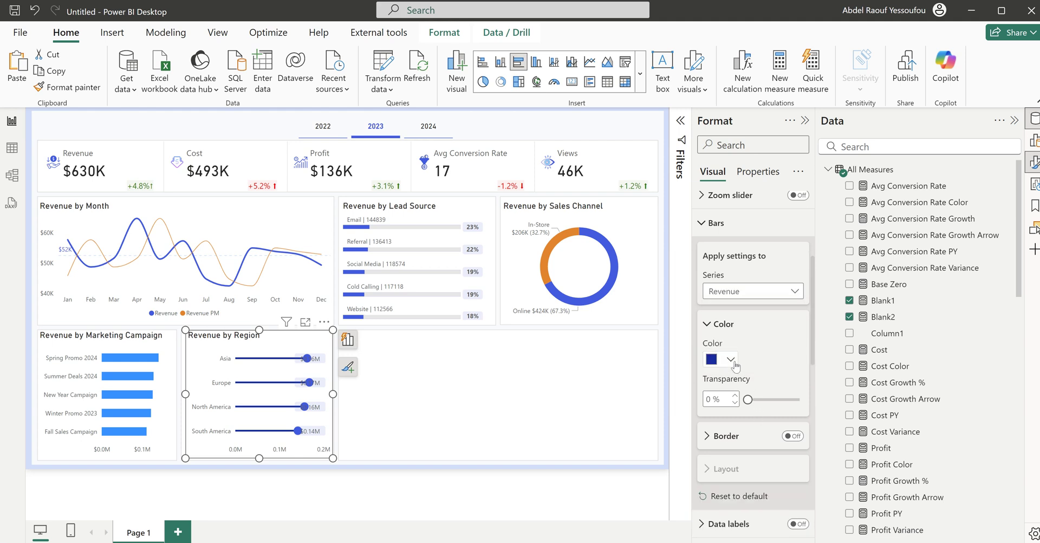
left_click(729, 358)
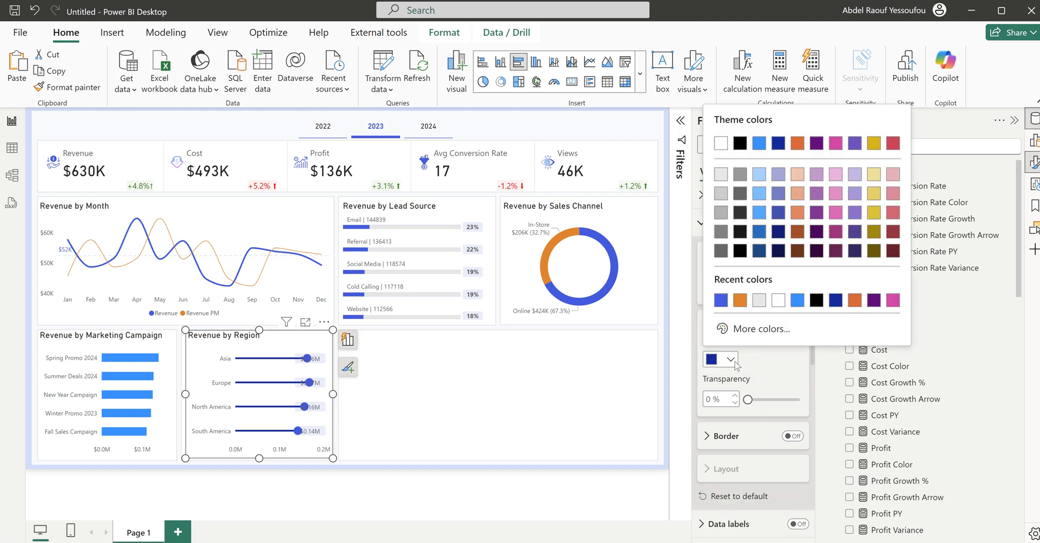
left_click(722, 300)
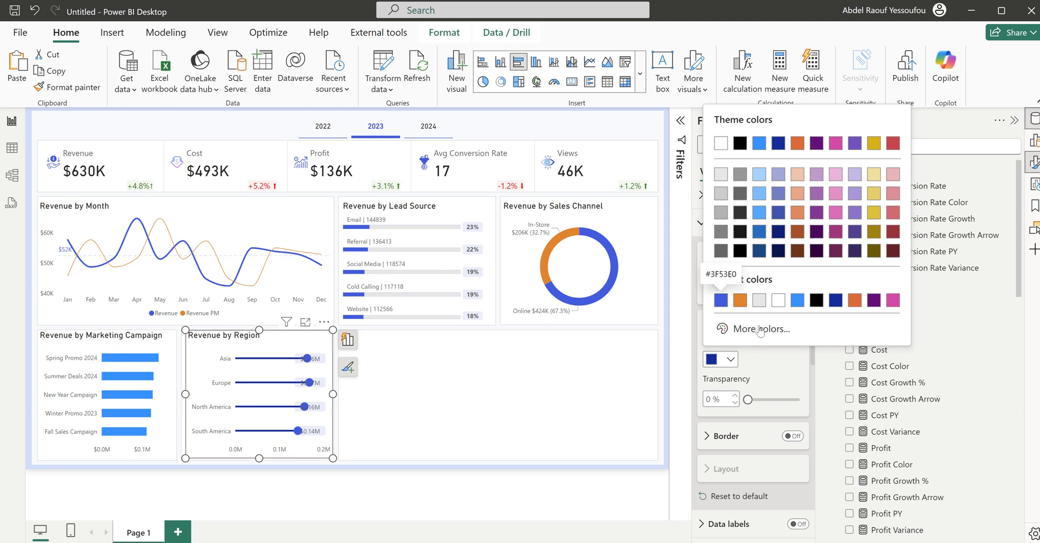
left_click(731, 360)
left_click(750, 331)
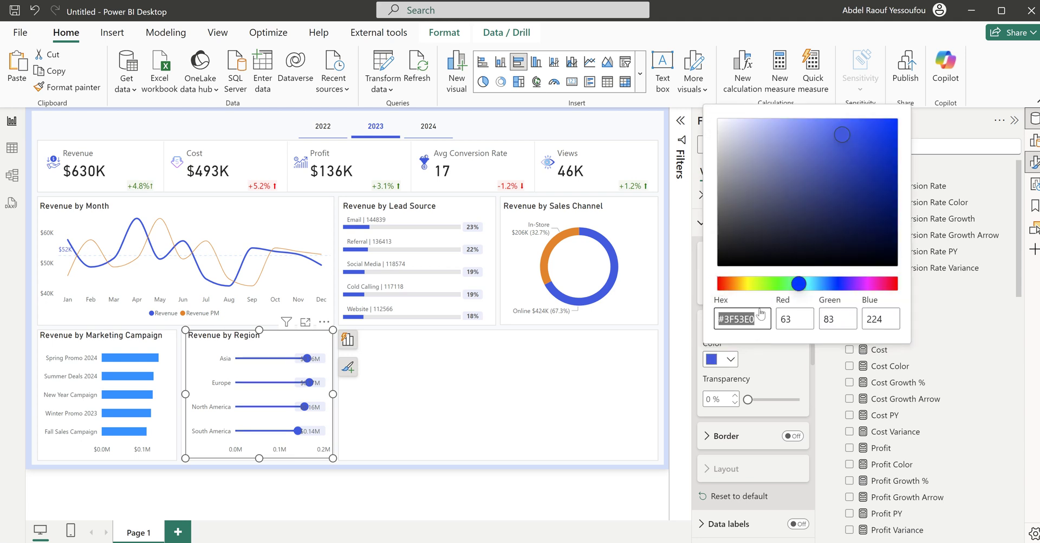
left_click(751, 120)
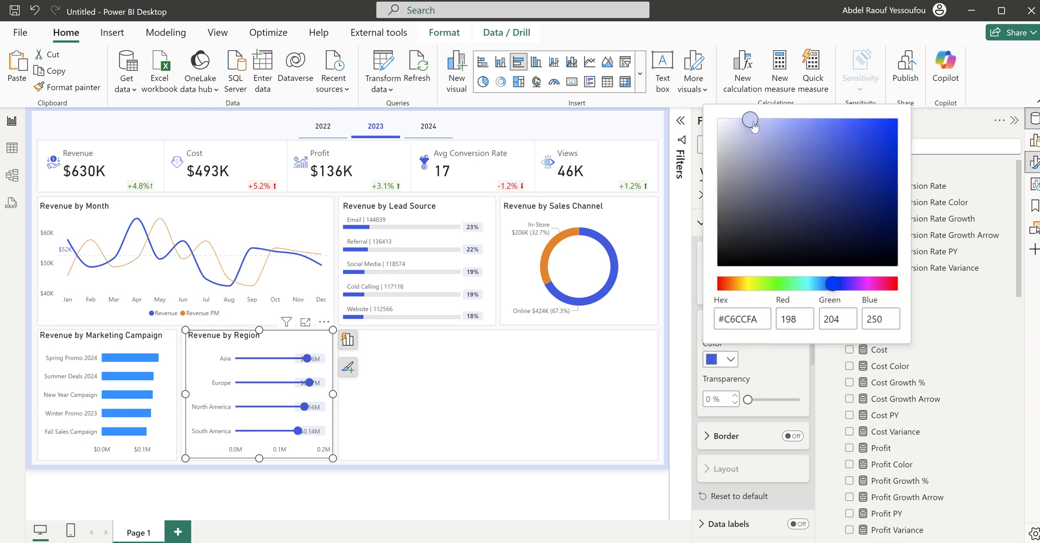
left_click(781, 383)
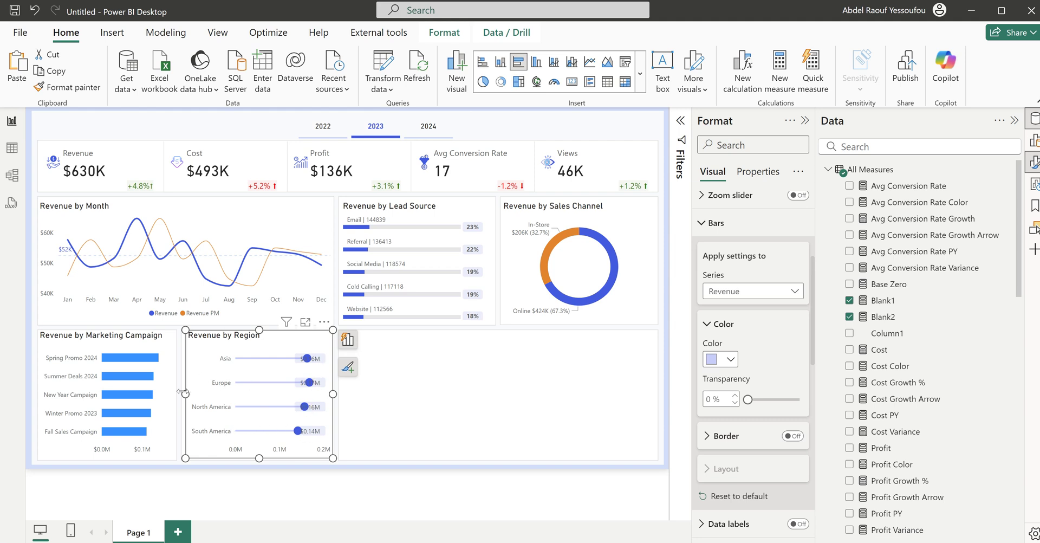
left_click(442, 337)
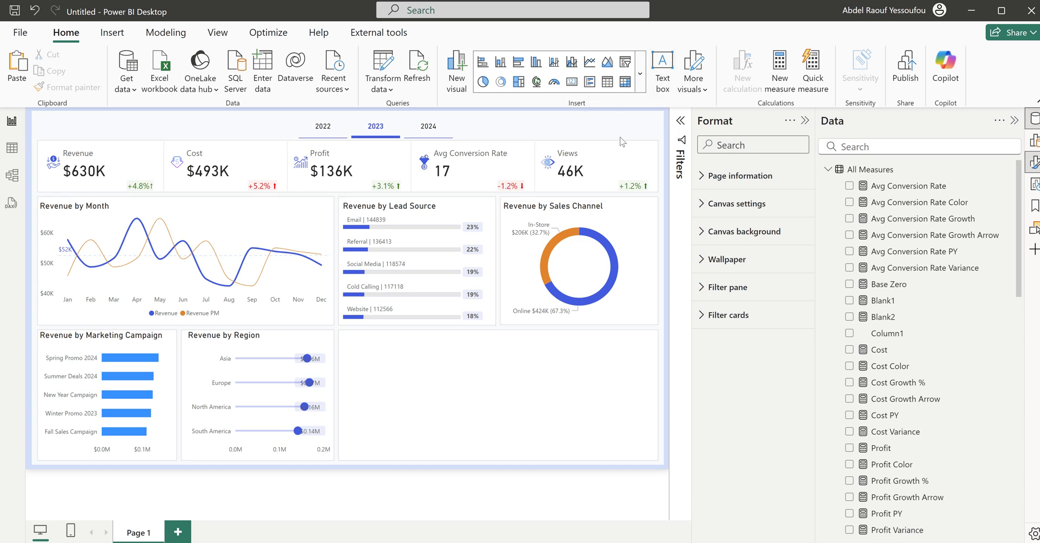
Step: Examine the X-axis range settings of the Revenue by Region chart
left_click(304, 457)
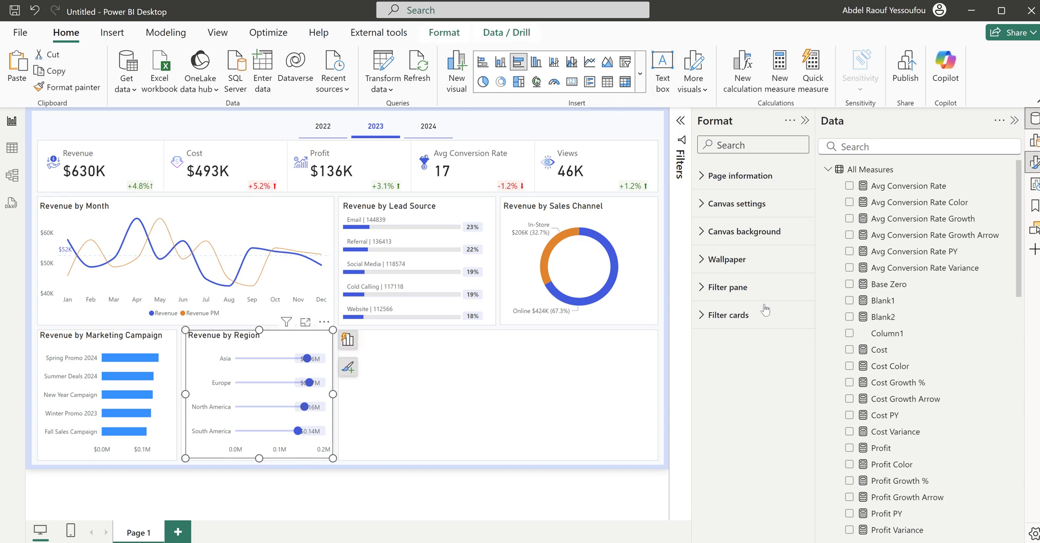
left_click(716, 429)
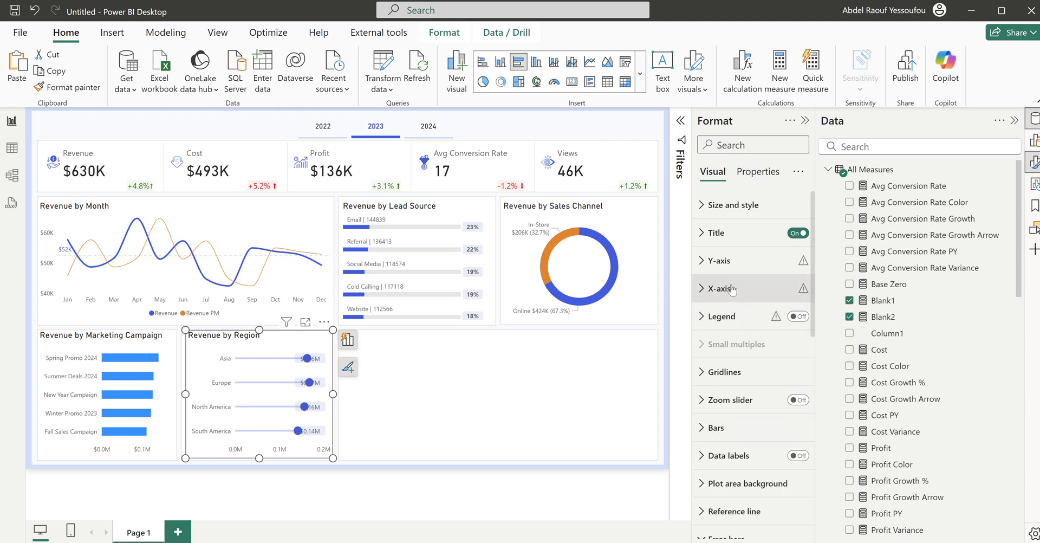
left_click(719, 288)
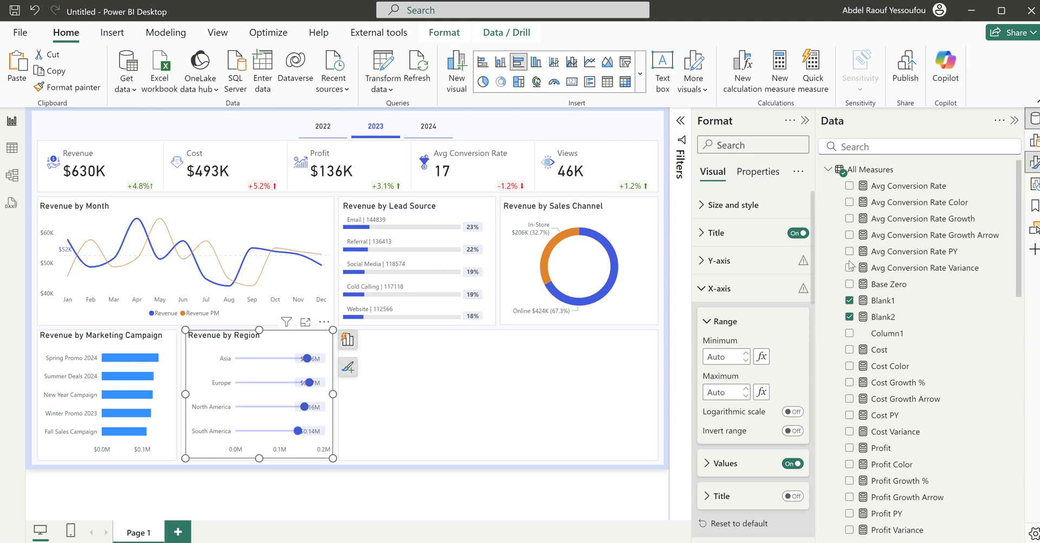
left_click(605, 118)
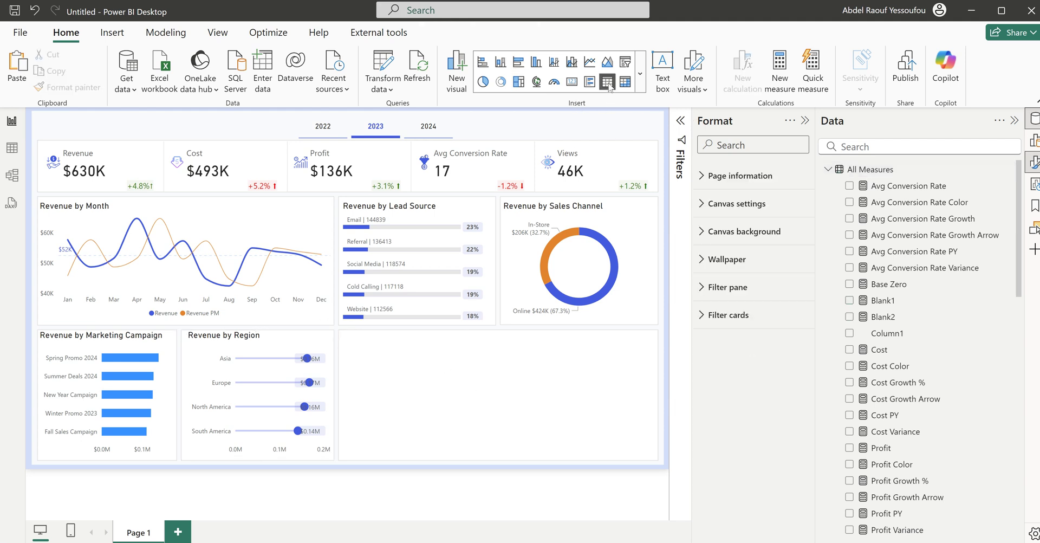
Step: Insert a table visual with the Region field from dimCountry and the Revenue measure as its columns
left_click(608, 81)
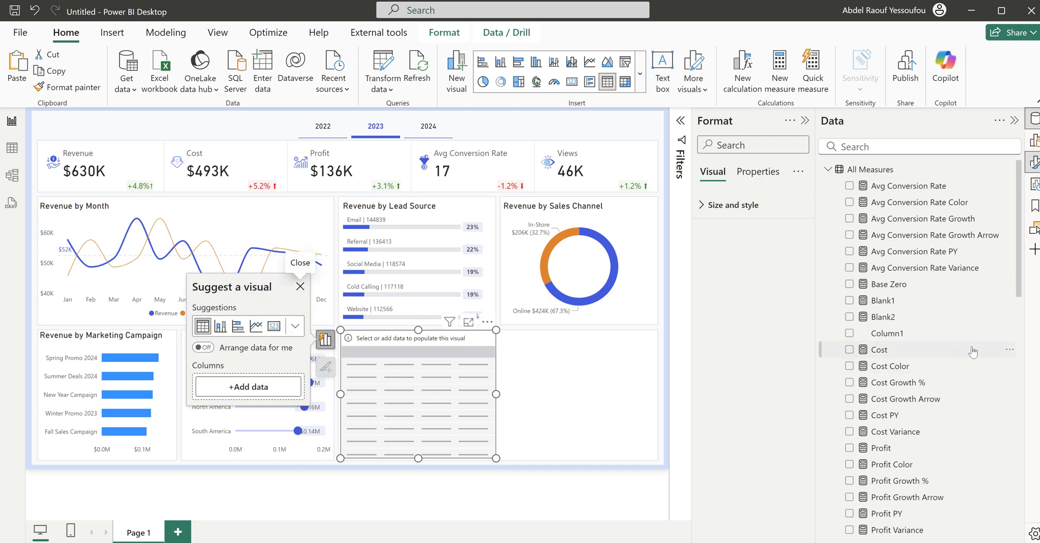
scroll(873, 437, "down", 10)
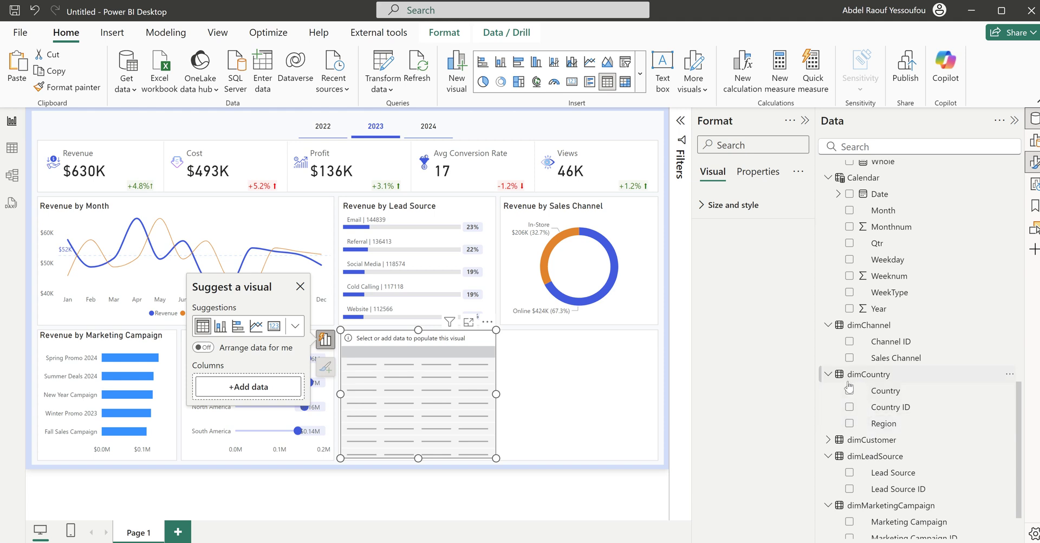
left_click(849, 423)
scroll(867, 412, "up", 10)
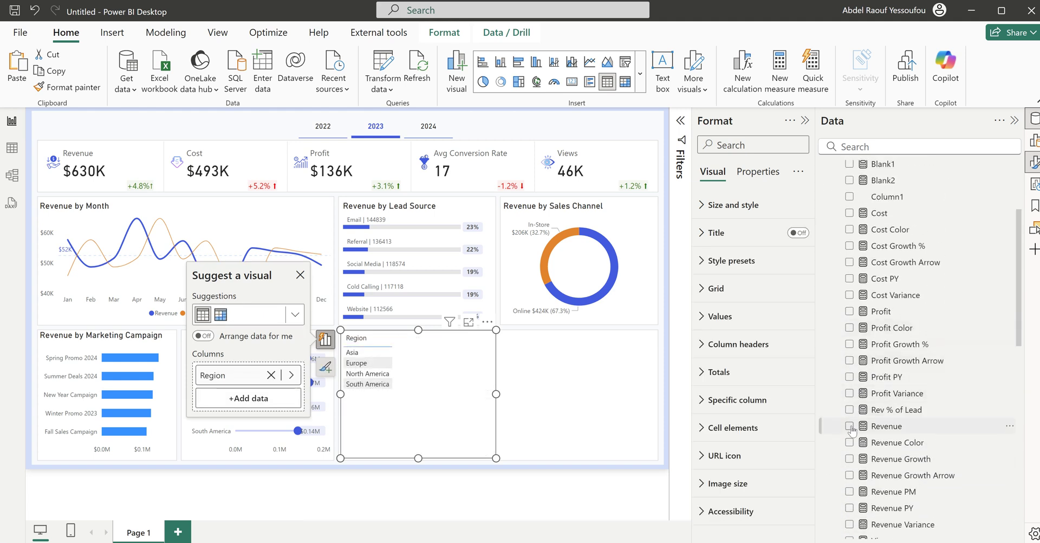
left_click(850, 426)
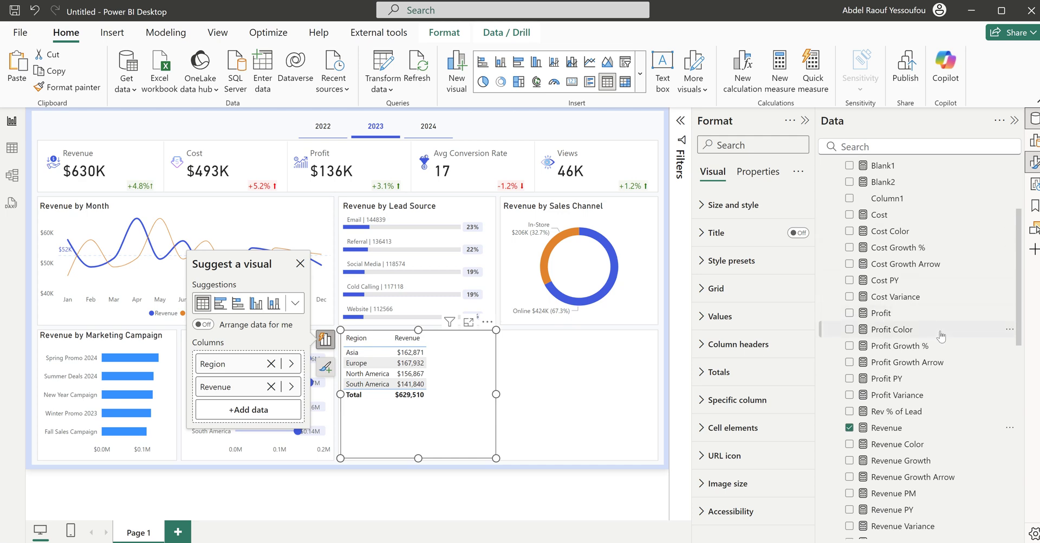
Step: Start a new measure named Max Revenue in the All Measures table, opening its formula with the MAXX function
scroll(900, 335, "up", 3)
right_click(867, 172)
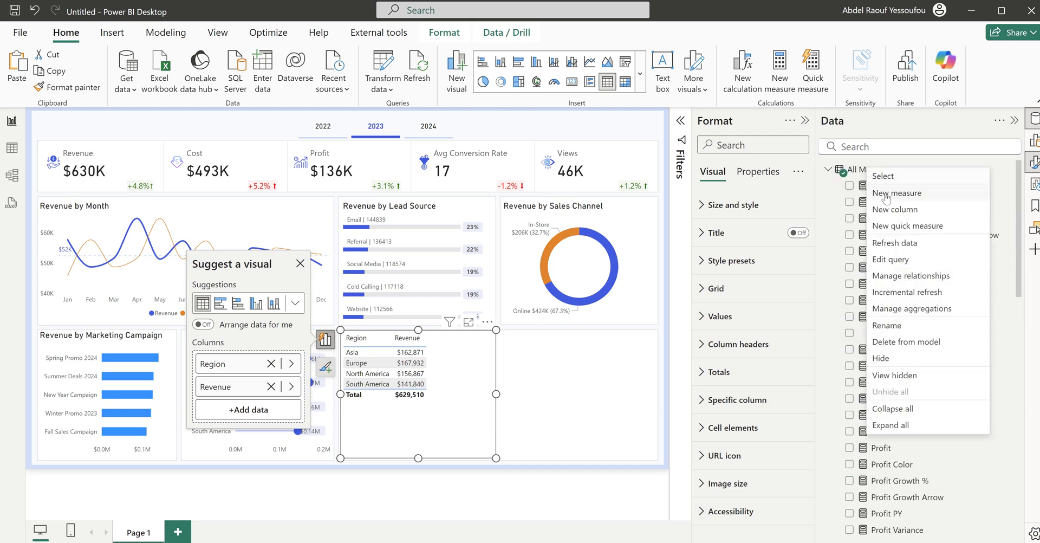
left_click(889, 198)
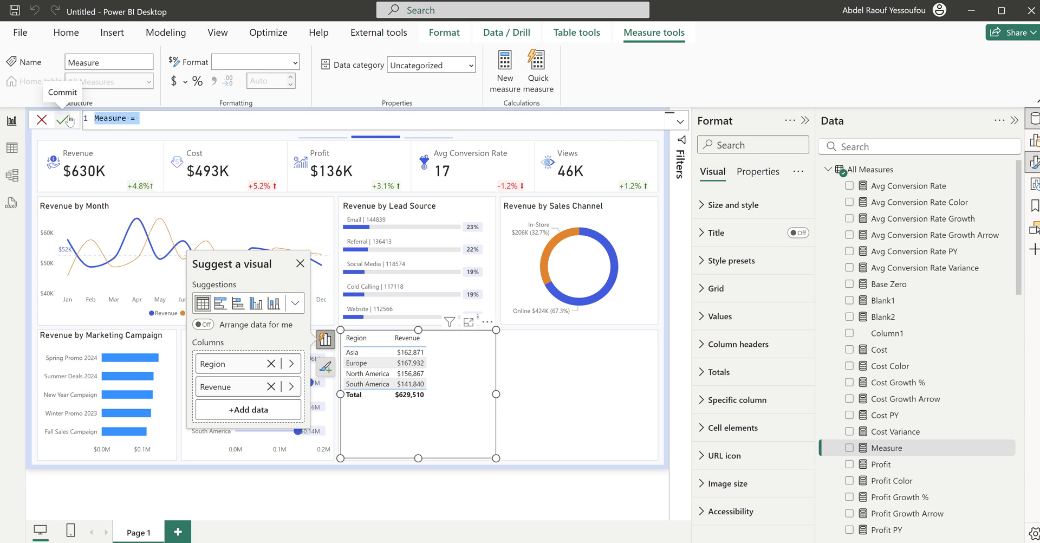
type("Max Rev")
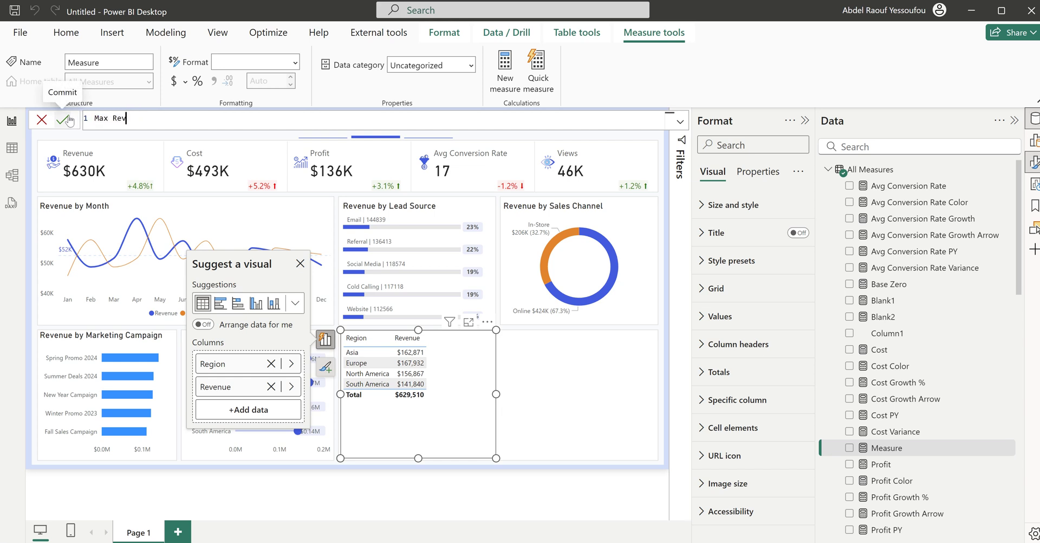
type("enue =")
key("shift+Return")
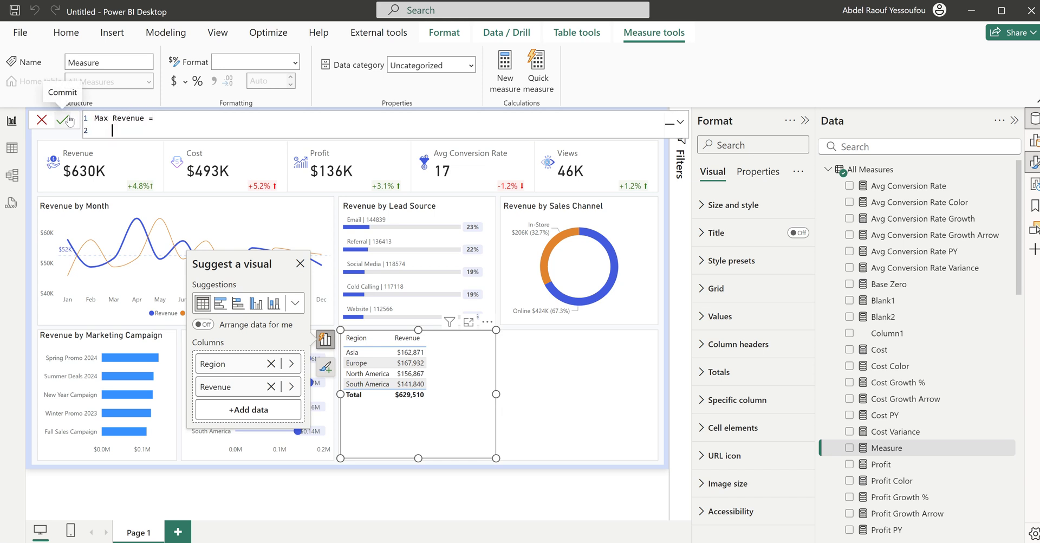
type("max")
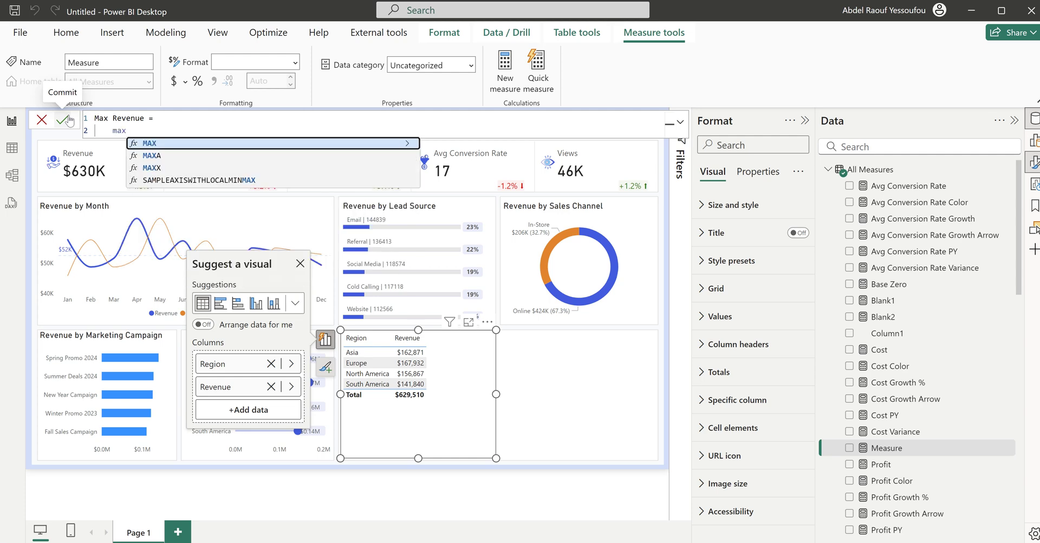
key("Down")
key("Down")
key("Tab")
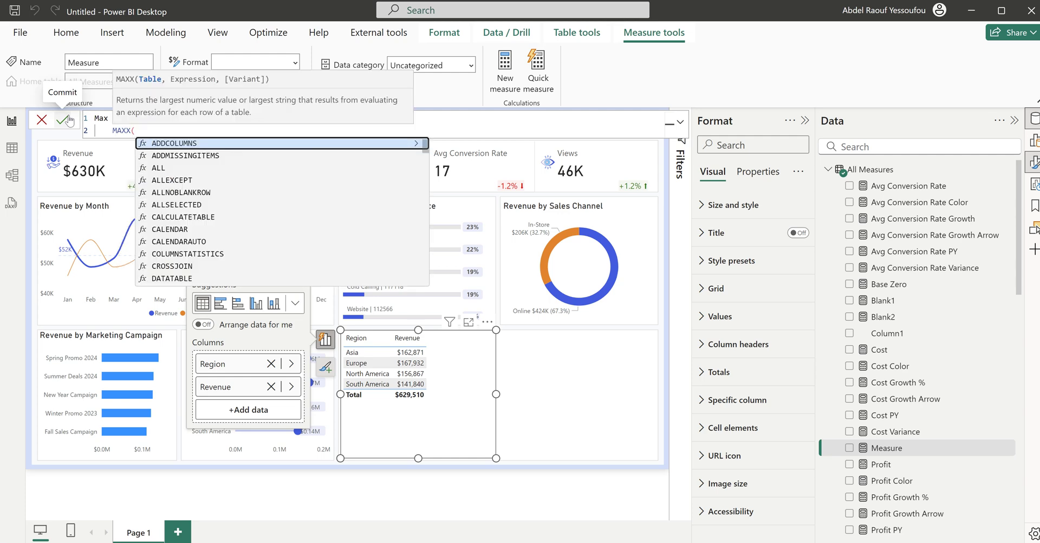
Step: Enter ALLSELECTED(dimCountry[Region]) as the table argument of MAXX in the Max Revenue formula
key("shift+Return")
type("all")
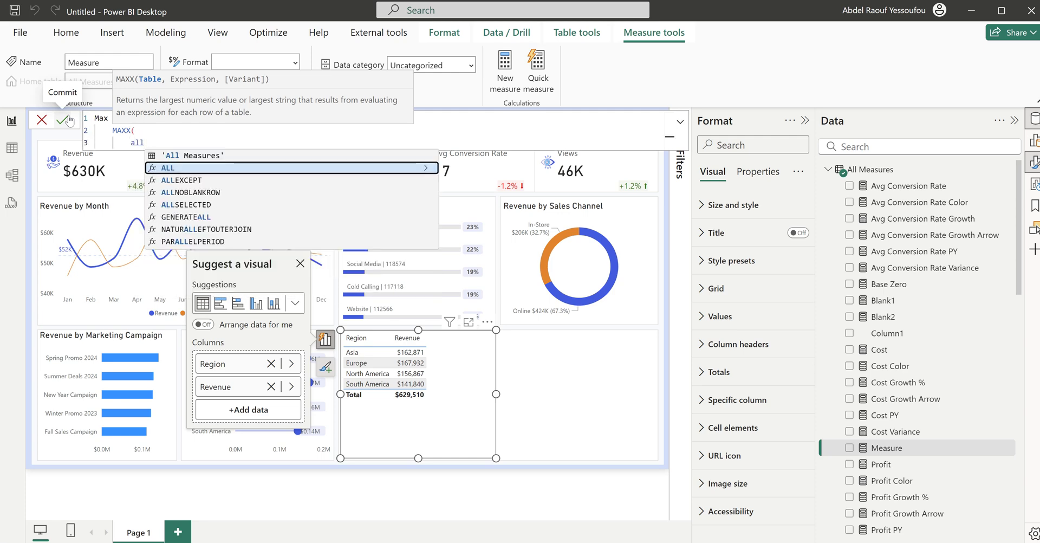
key("Down")
key("Down")
key("Down")
key("Tab")
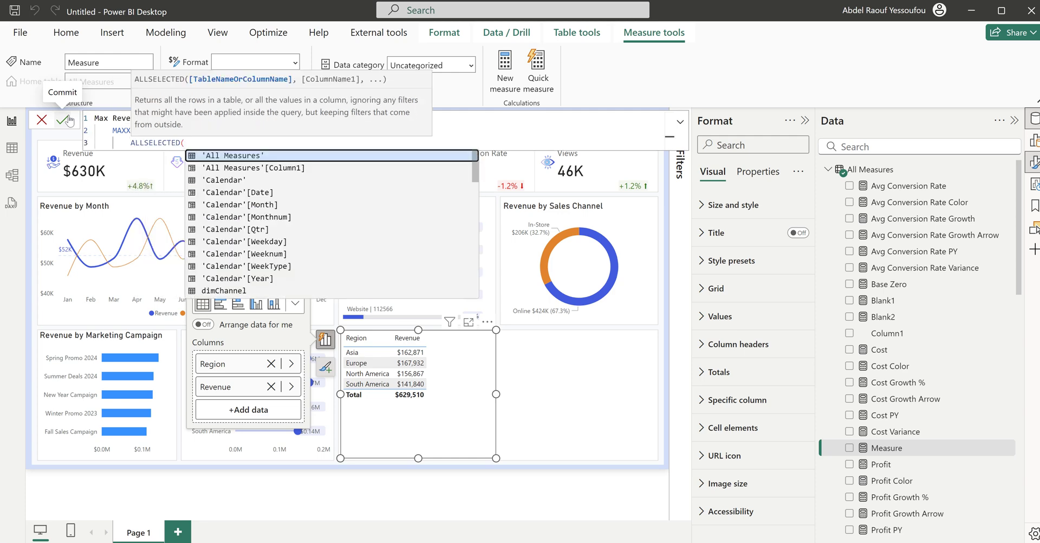
key("shift+Return")
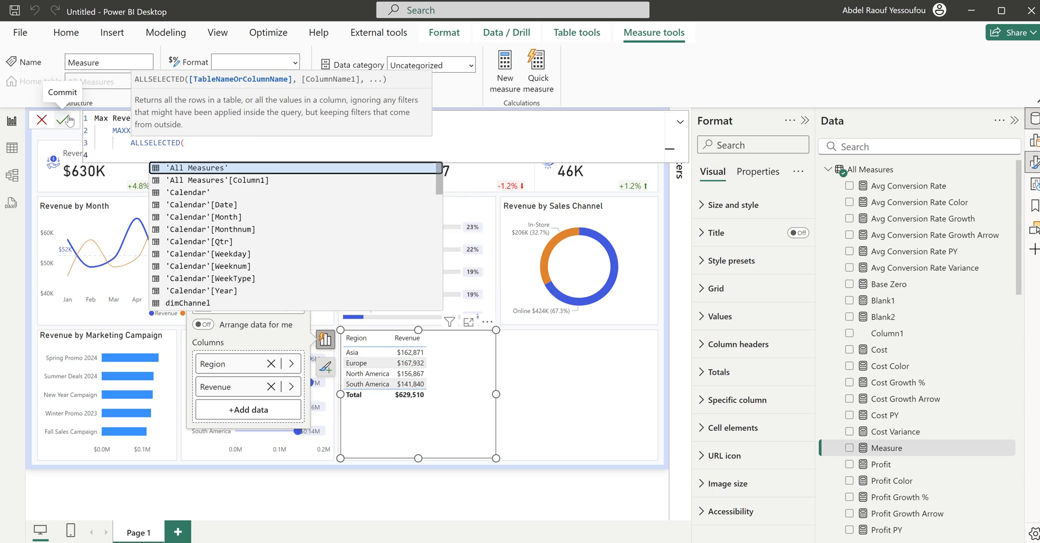
type("dim")
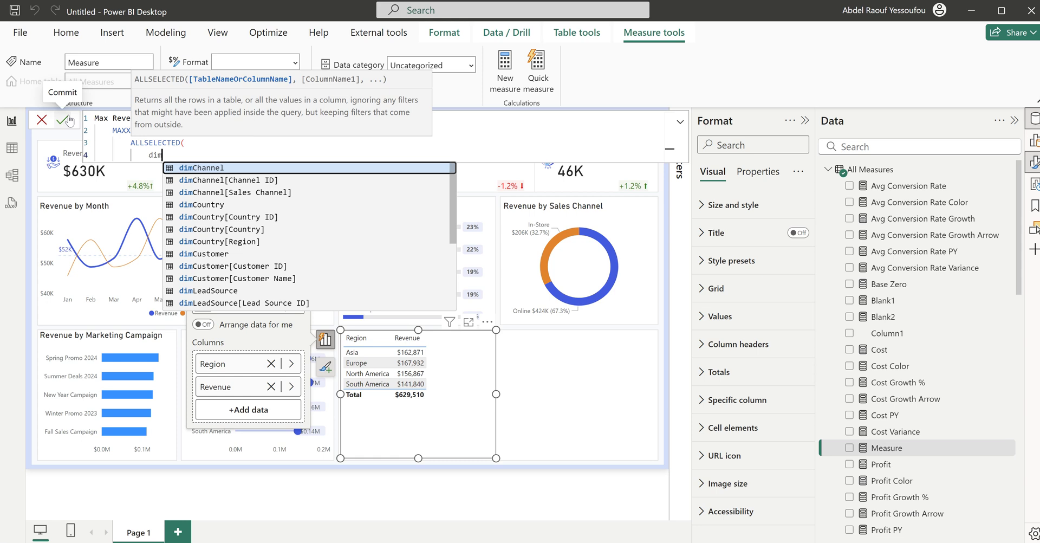
key("Down")
key("Down")
key("Down")
key("Down")
key("Down")
key("Down")
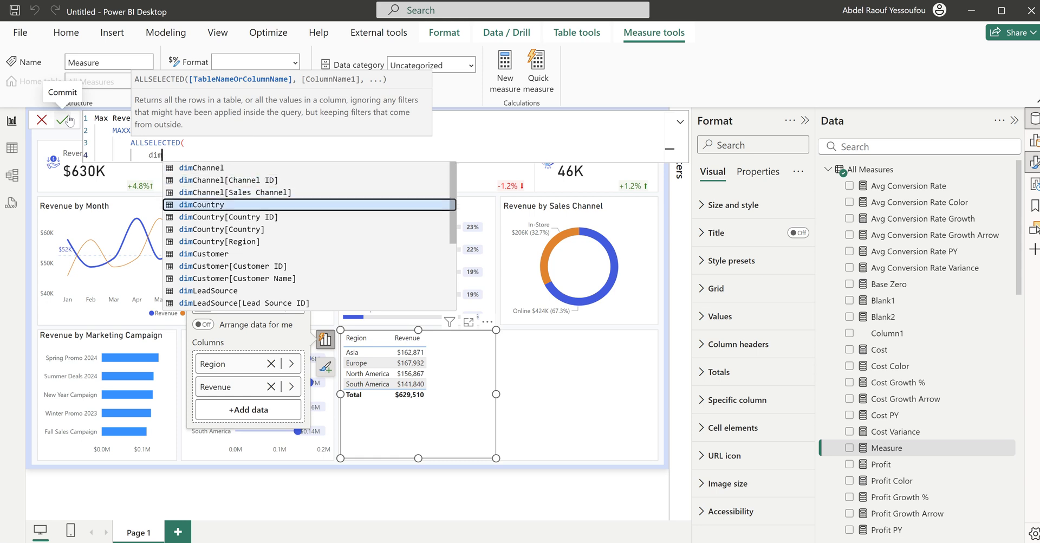
key("Tab")
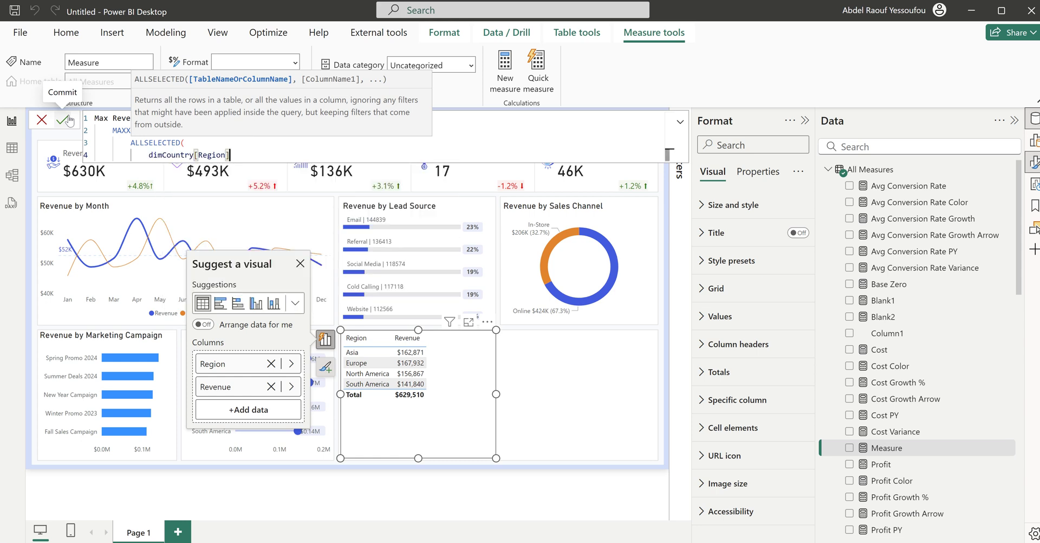
type("),")
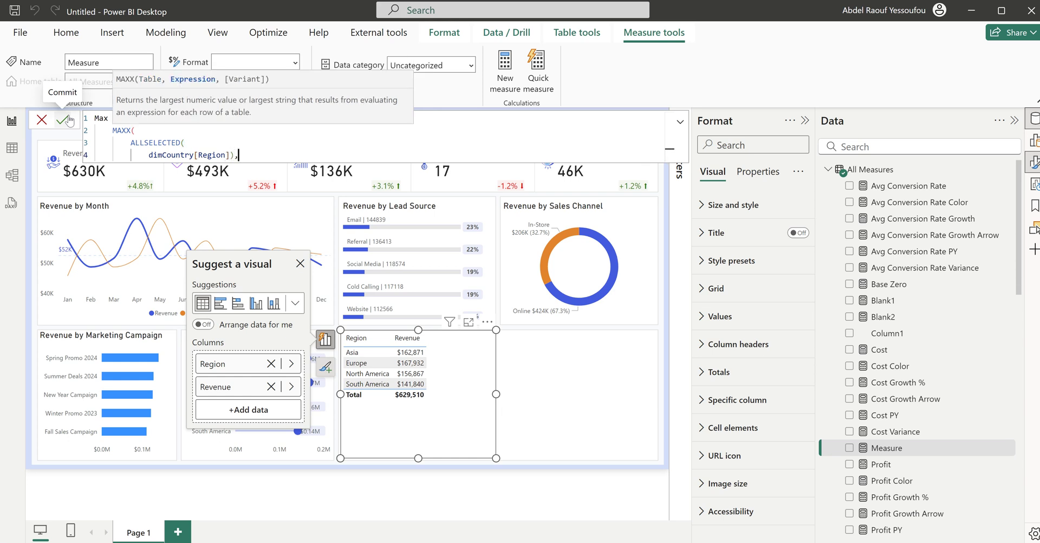
Step: Use [Revenue] as the MAXX expression, close the formula and commit the Max Revenue measure
key("shift+Return")
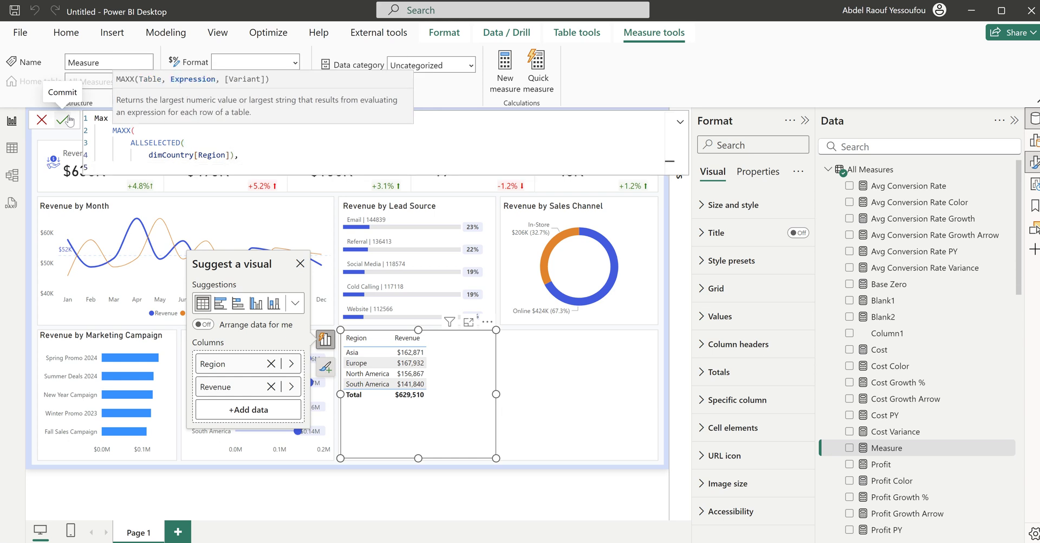
type("rev")
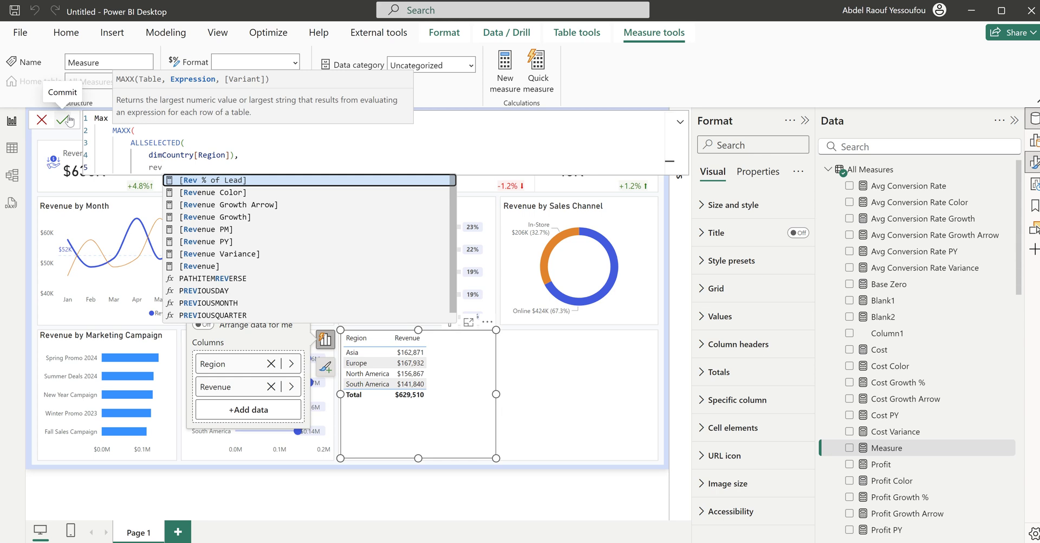
type("er")
key("Tab")
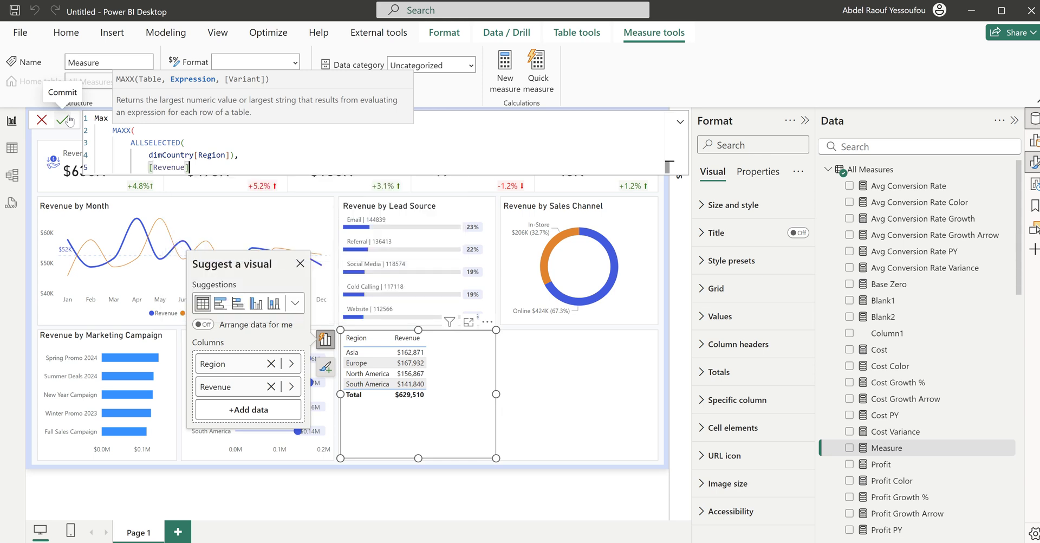
key("shift+Return")
type(")")
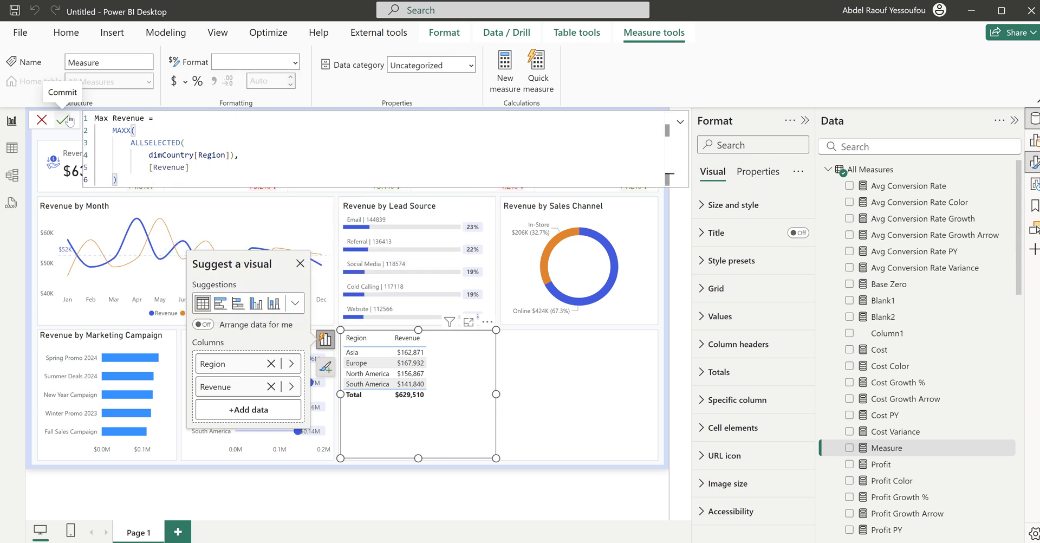
left_click(68, 120)
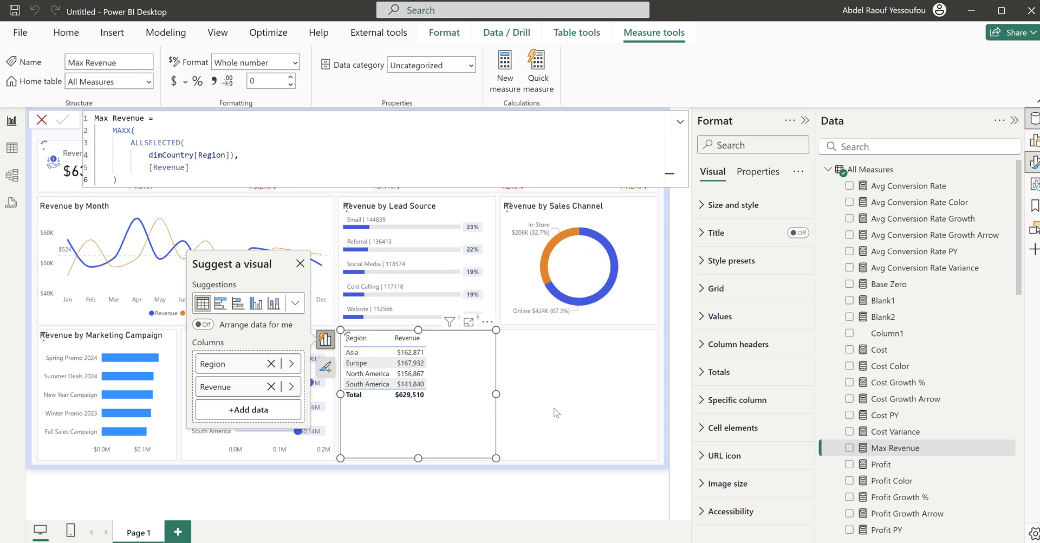
Step: Add Max Revenue to the region table and sort the table by Revenue in descending order
left_click(850, 448)
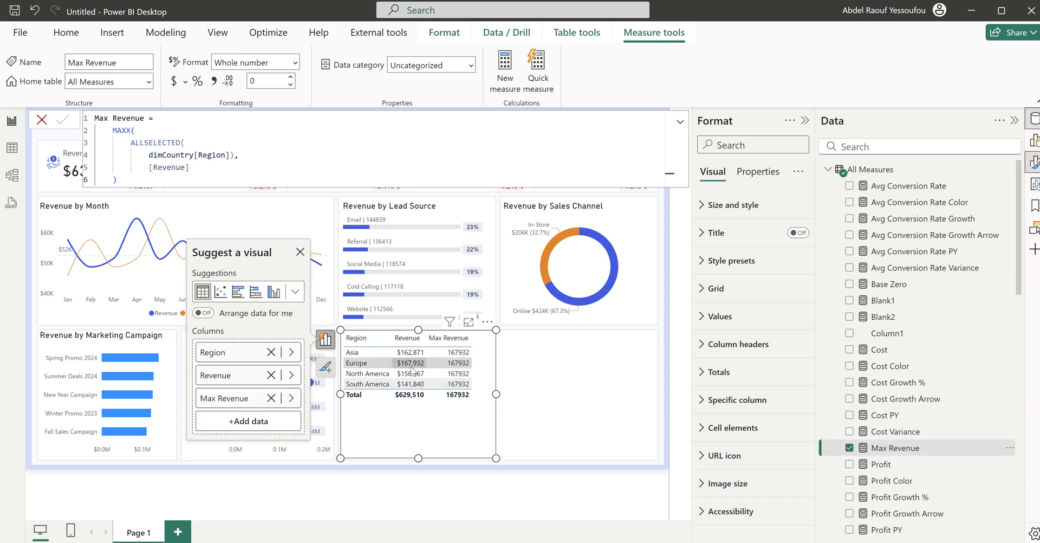
left_click(406, 338)
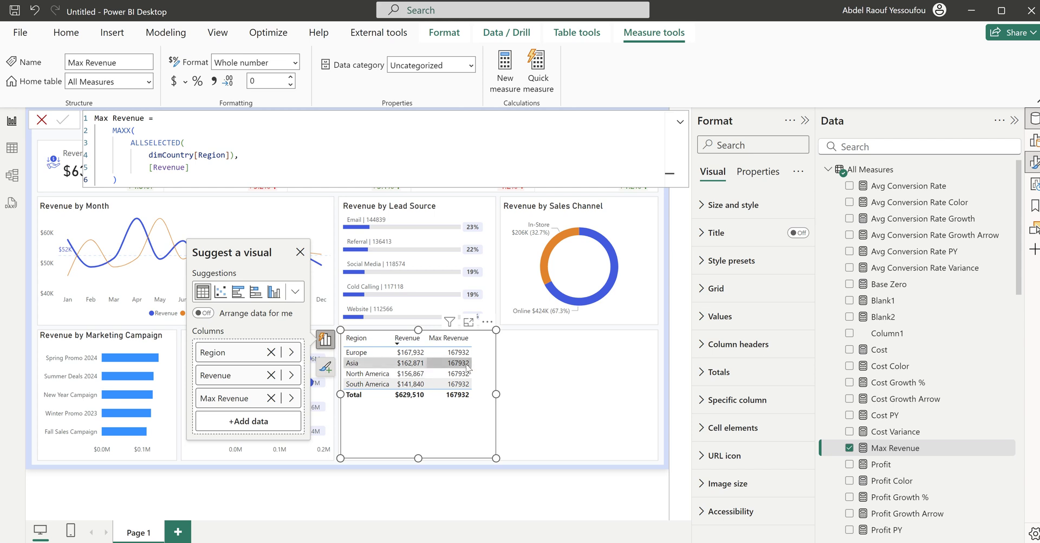
Step: Append * 1.5 to the Max Revenue formula, commit it, and delete the region table visual
left_click(141, 175)
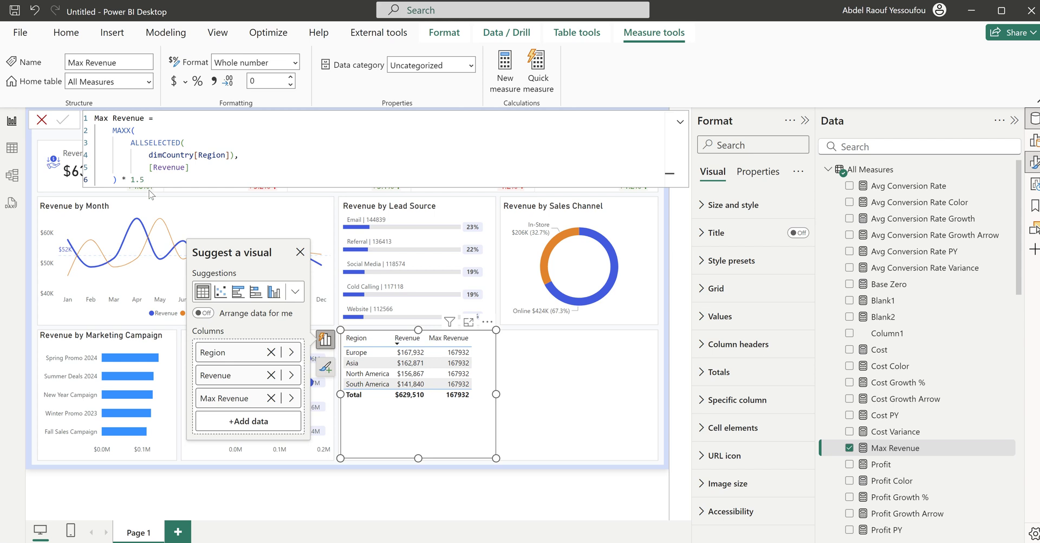
key("Return")
left_click(444, 440)
key("Delete")
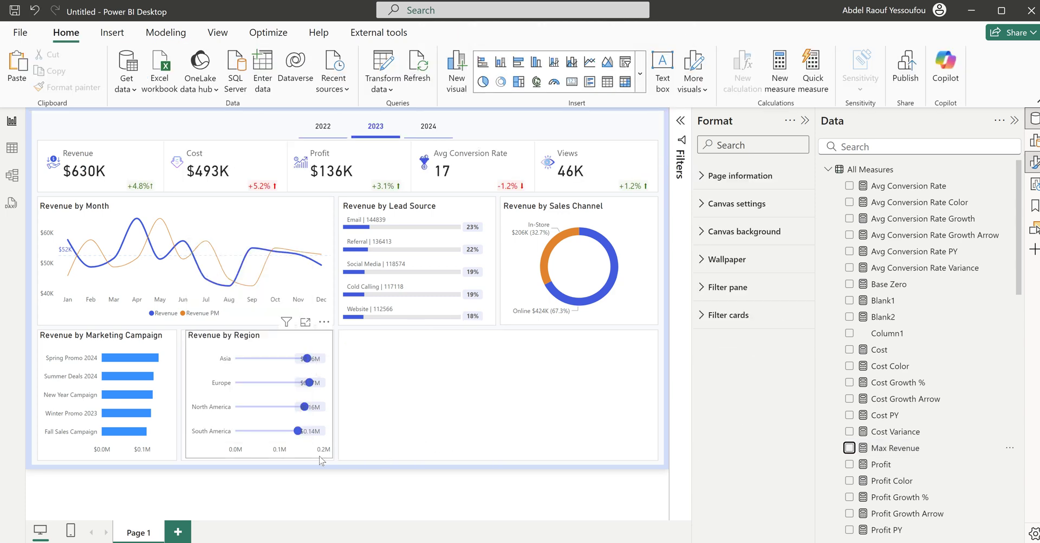
Step: Base the maximum of the Revenue by Region chart's X-axis range on the Max Revenue field value
left_click(319, 457)
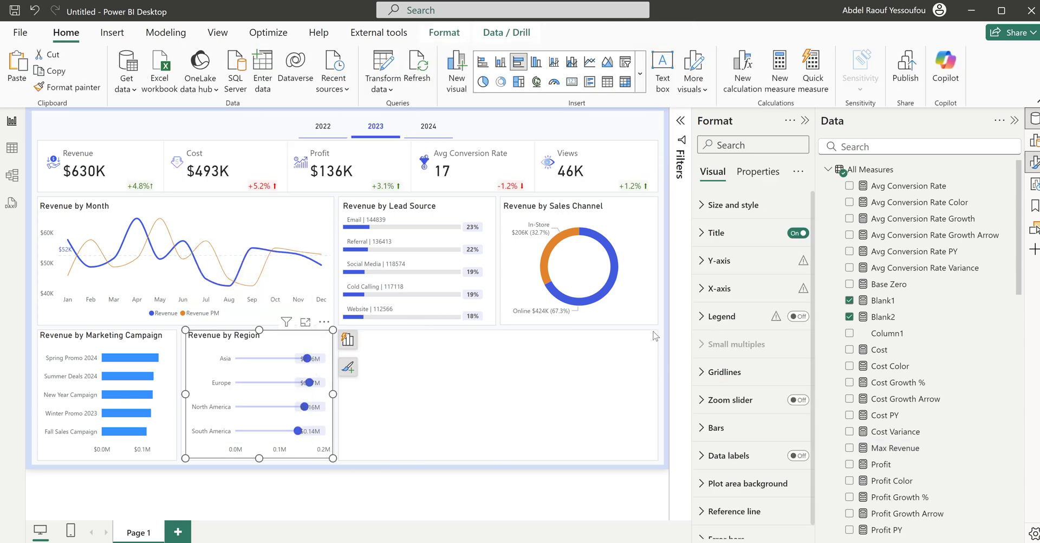
left_click(717, 291)
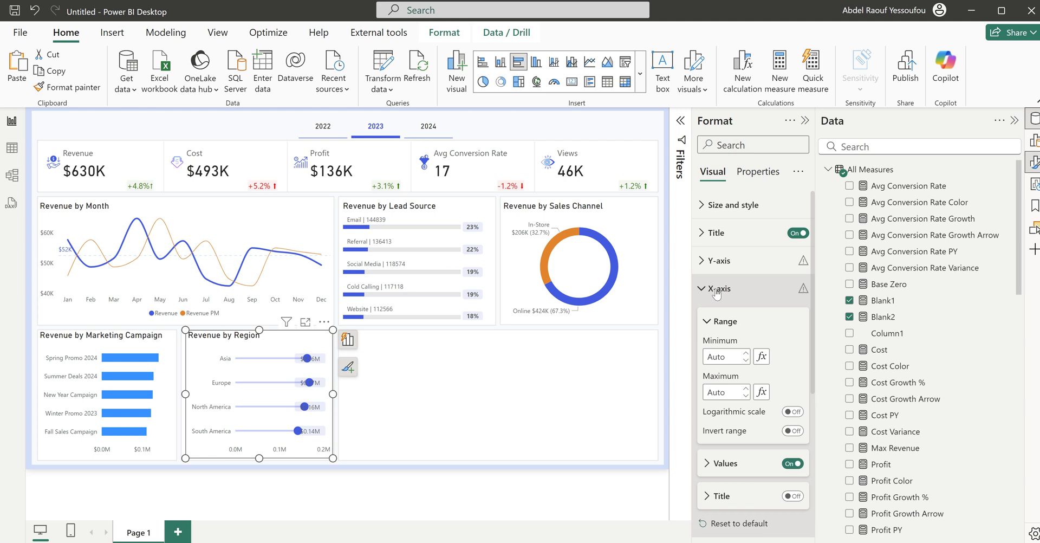
left_click(762, 392)
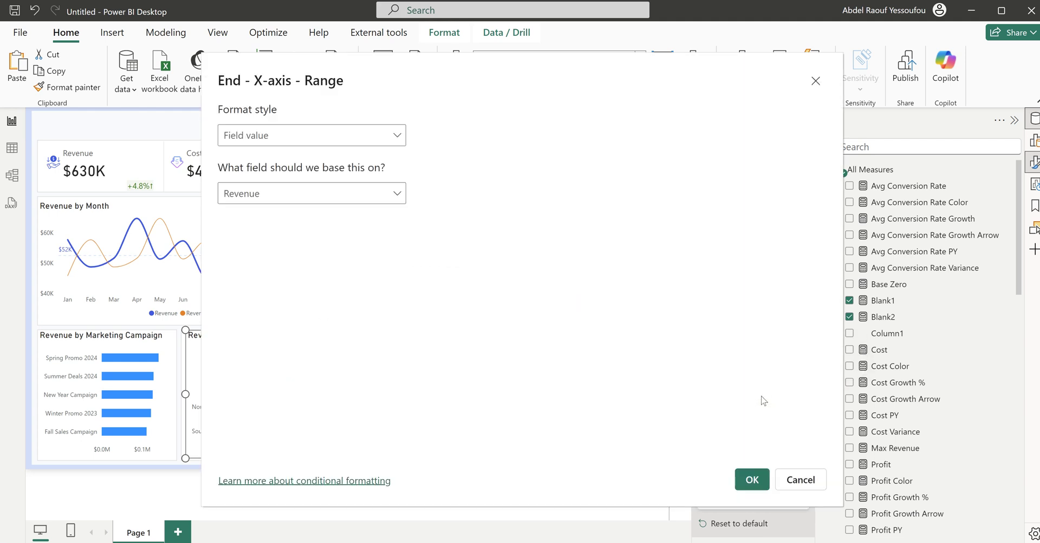
left_click(296, 196)
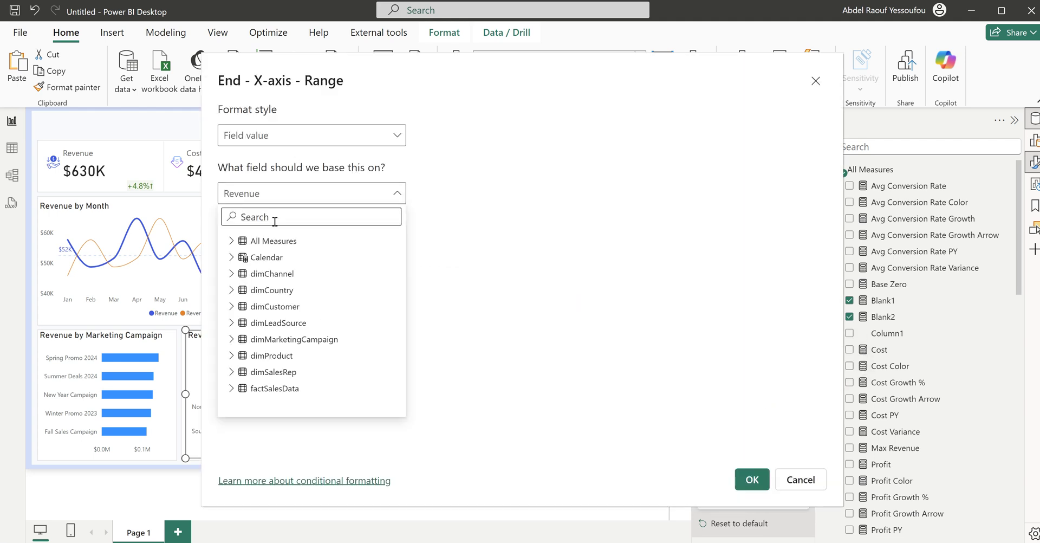
type("max")
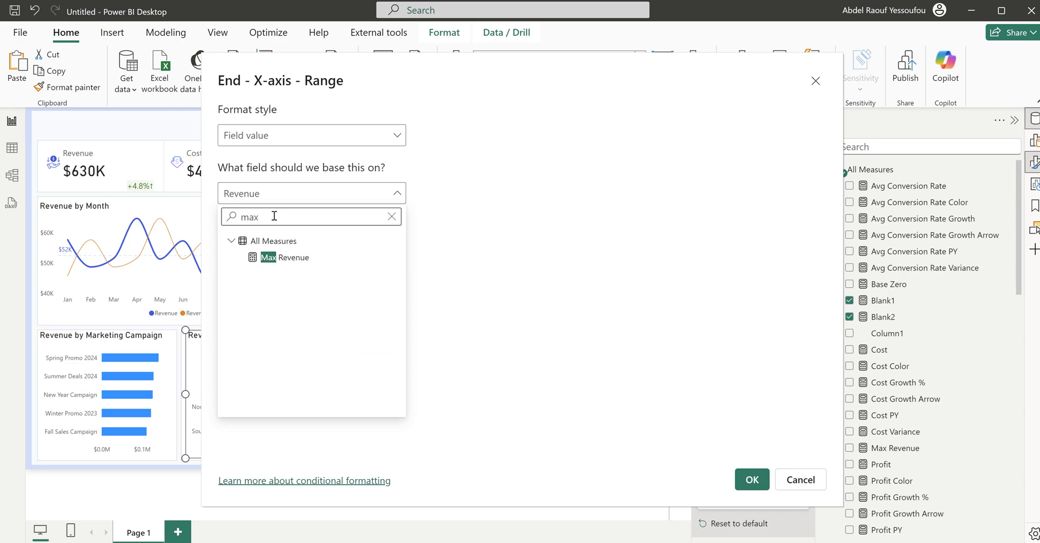
left_click(291, 258)
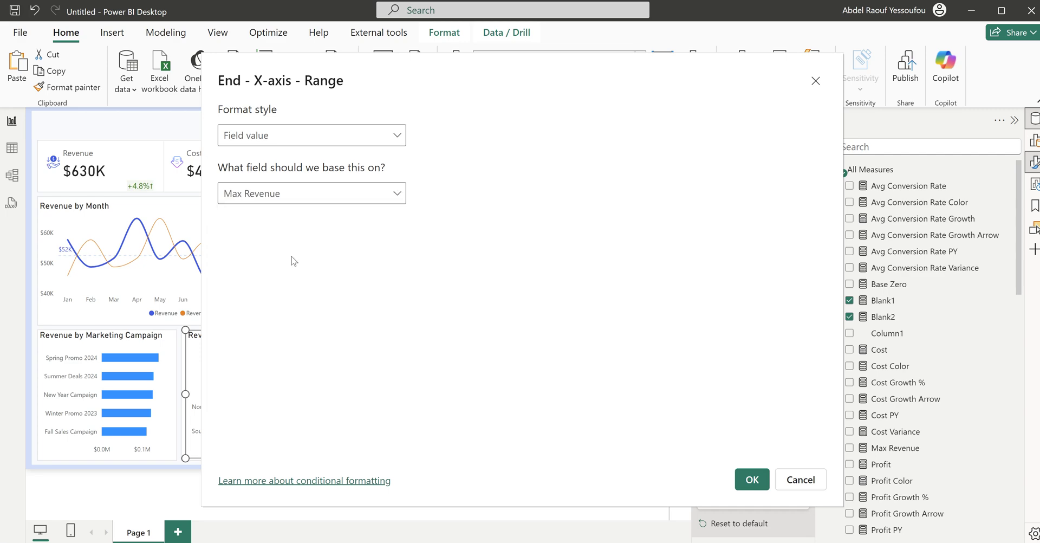
left_click(752, 480)
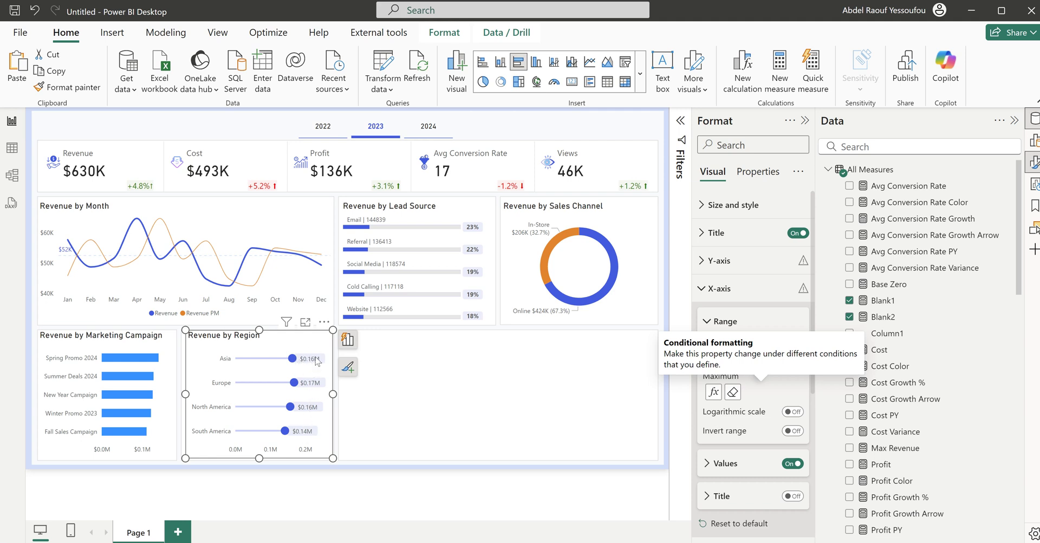
left_click(393, 400)
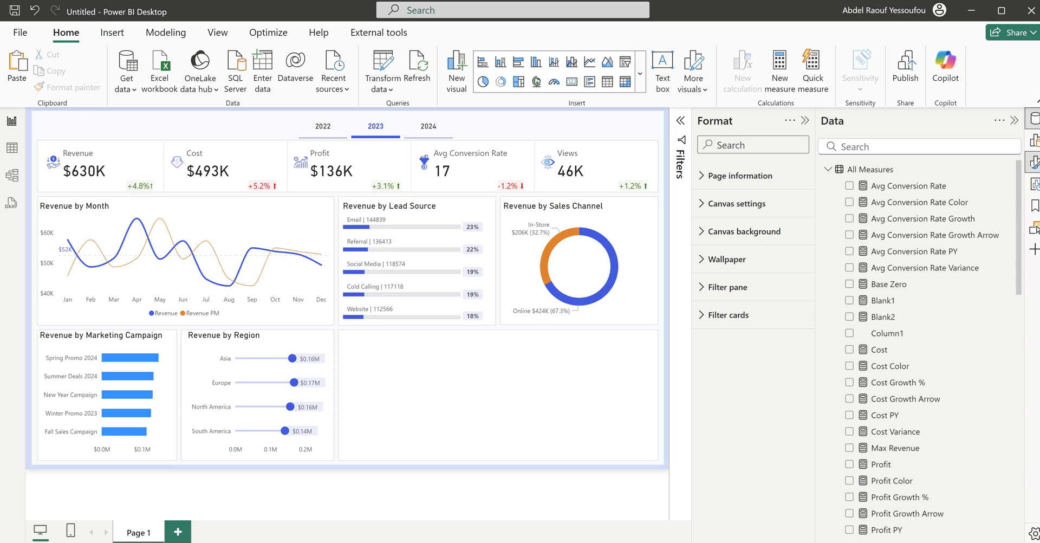
Step: Insert an empty table visual in the blank card beside Revenue by Region, consulting the Sales Marketing Tutorial report and the dimCountry fields
left_click(581, 510)
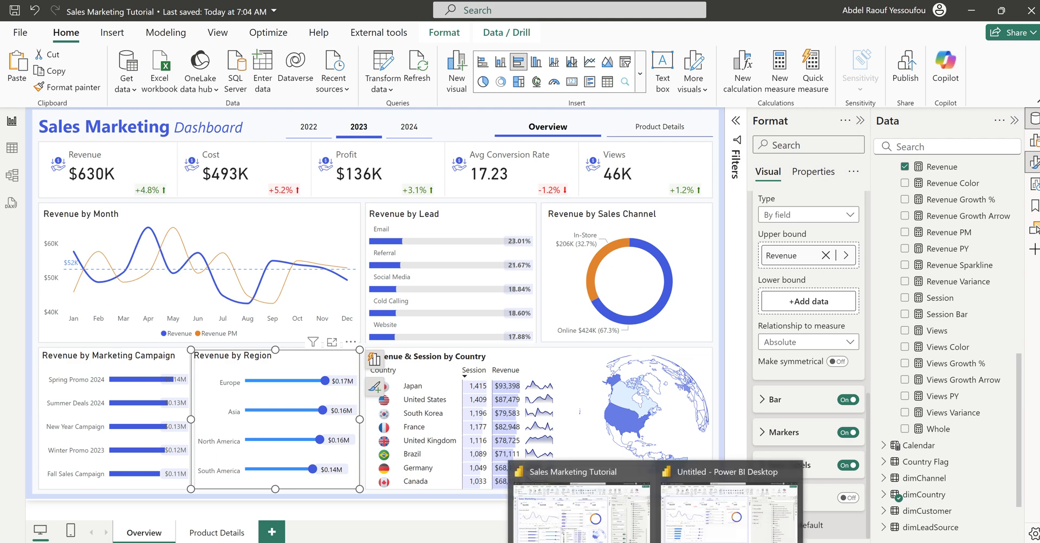
left_click(713, 517)
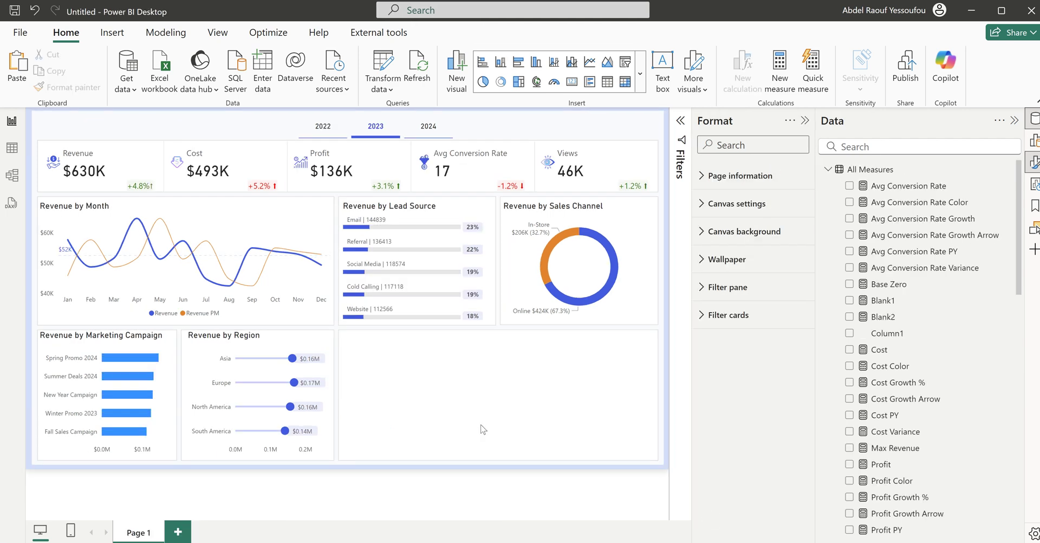
left_click(608, 82)
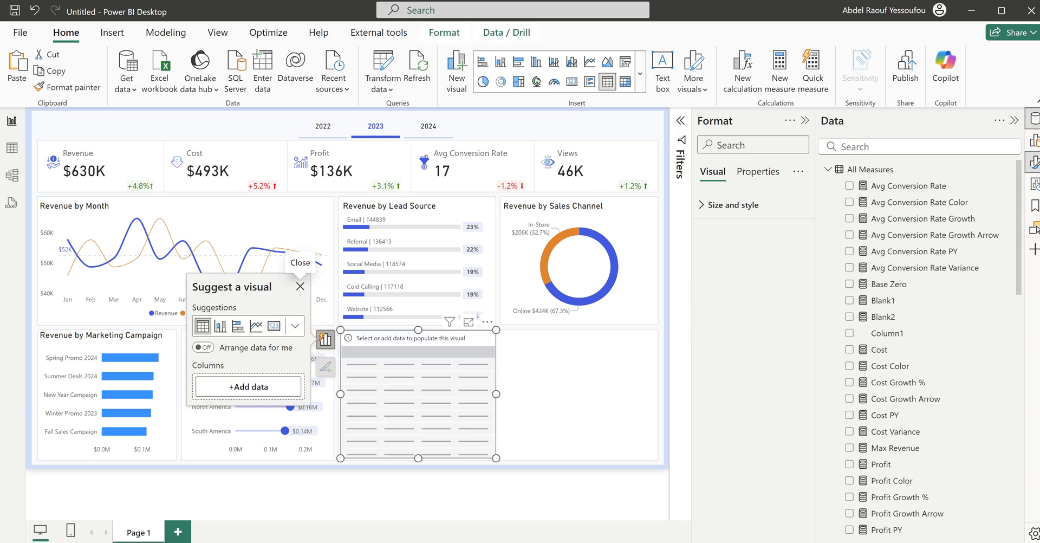
left_click(577, 515)
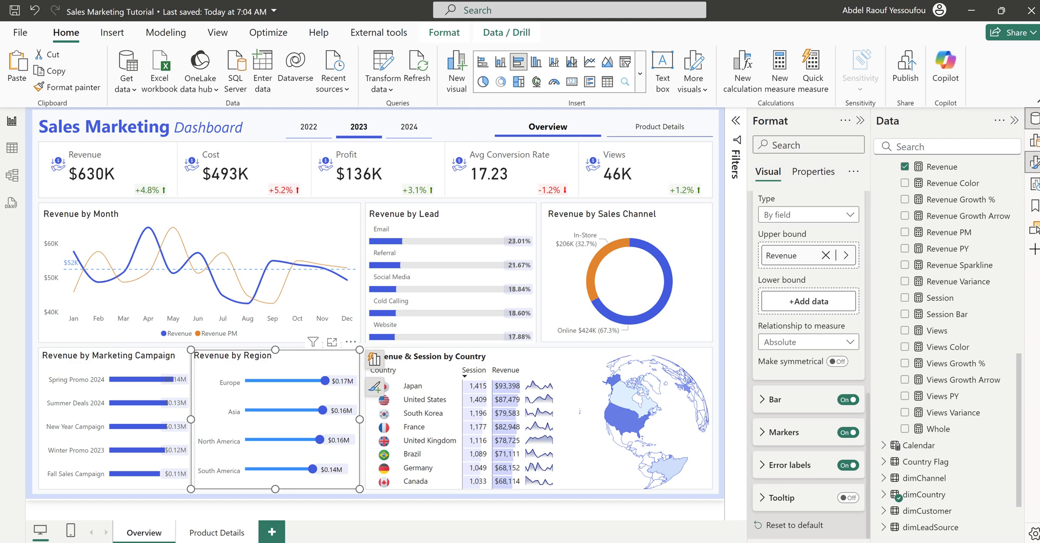
left_click(691, 506)
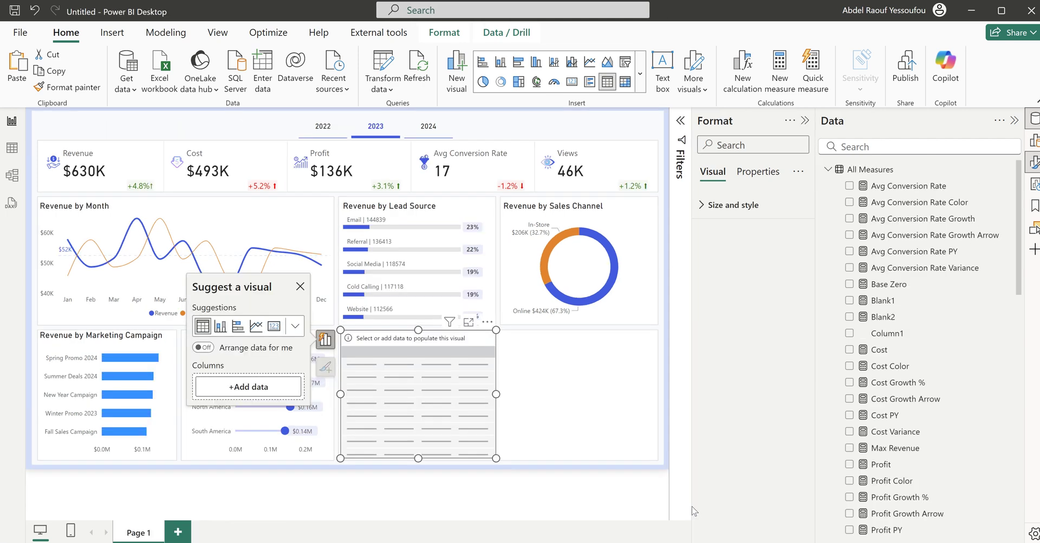
left_click(829, 170)
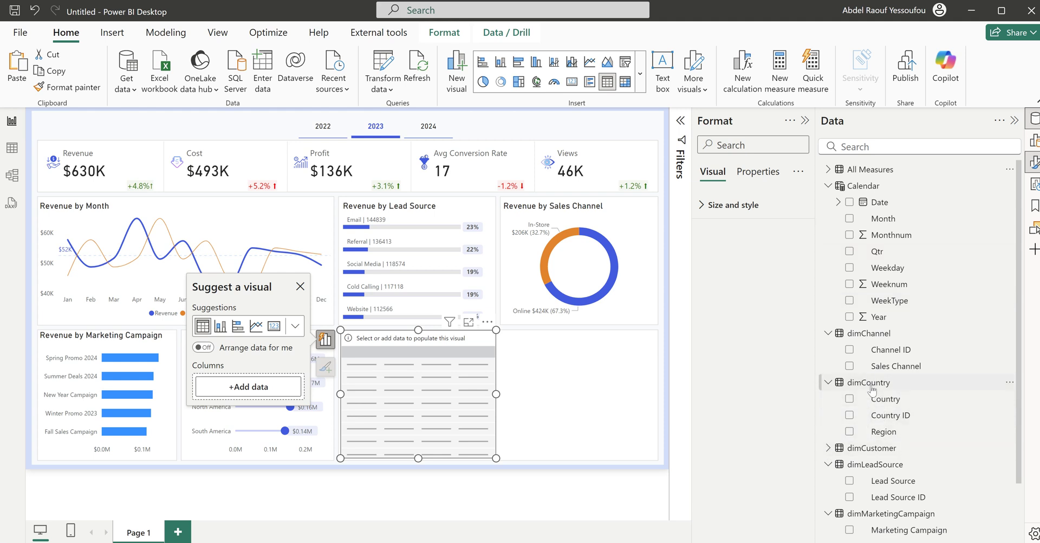
left_click(538, 388)
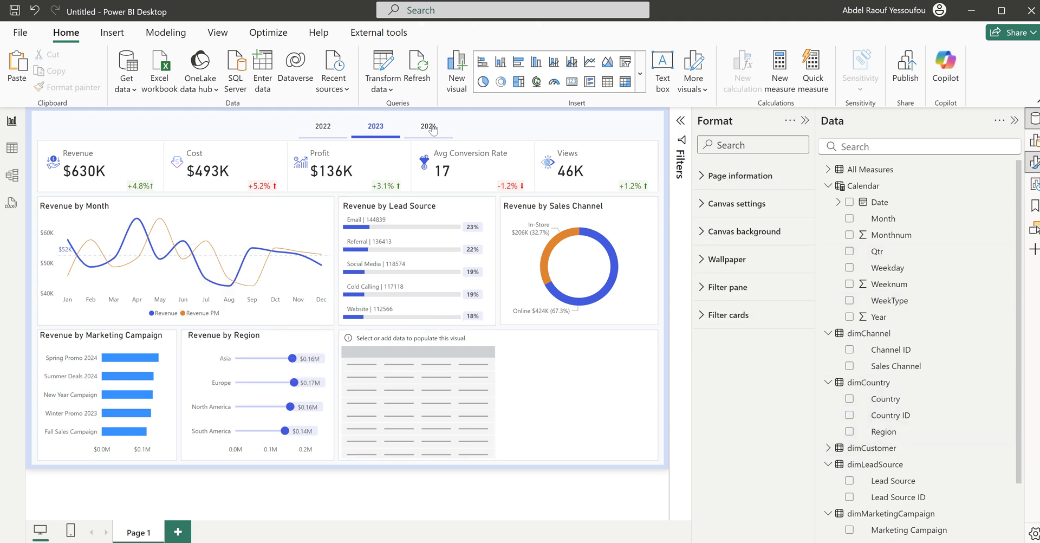
Step: In Power Query Editor, import Country Flag.csv from the Marketing Sales DATA folder and promote its first row to headers
left_click(386, 66)
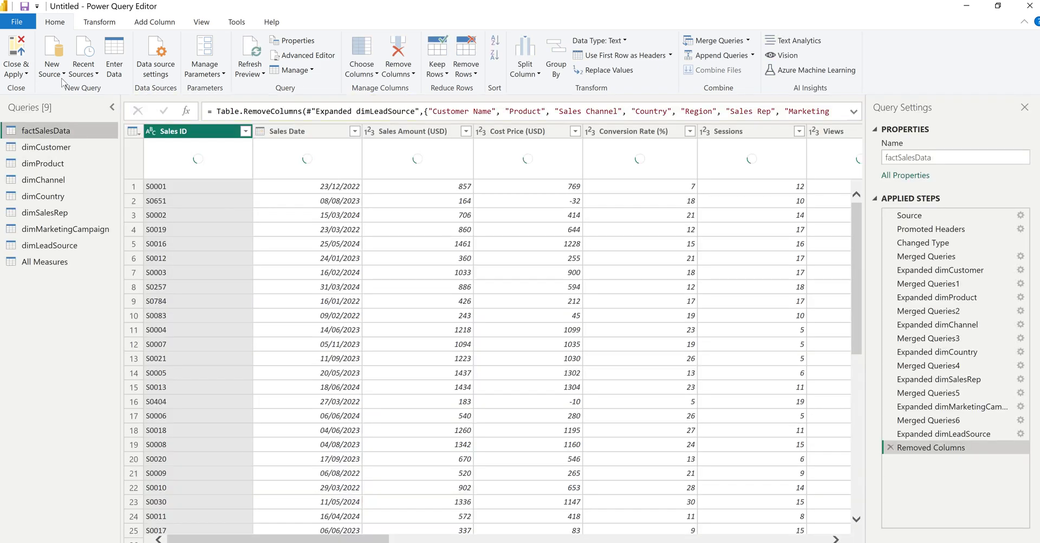
left_click(58, 73)
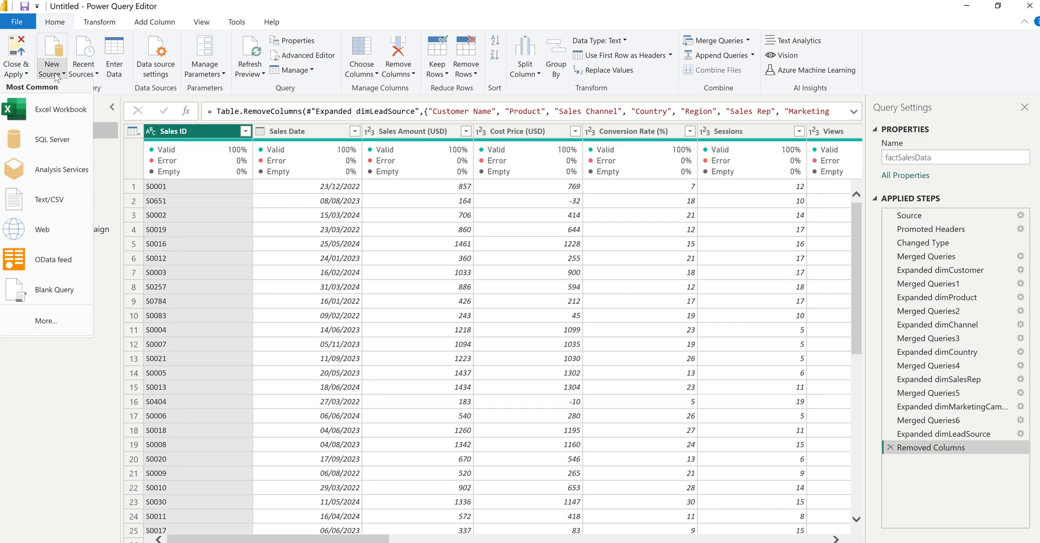
left_click(66, 208)
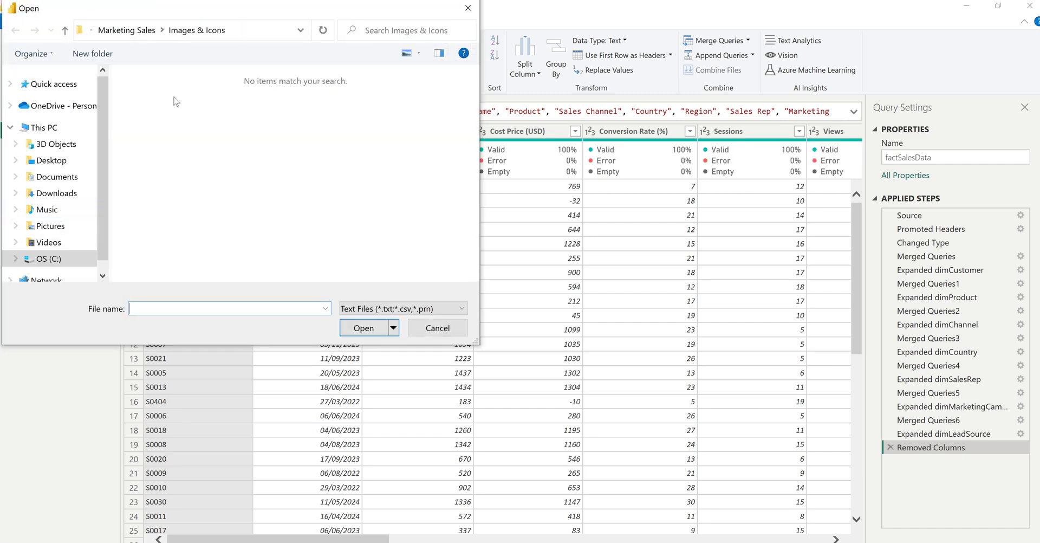
left_click(126, 30)
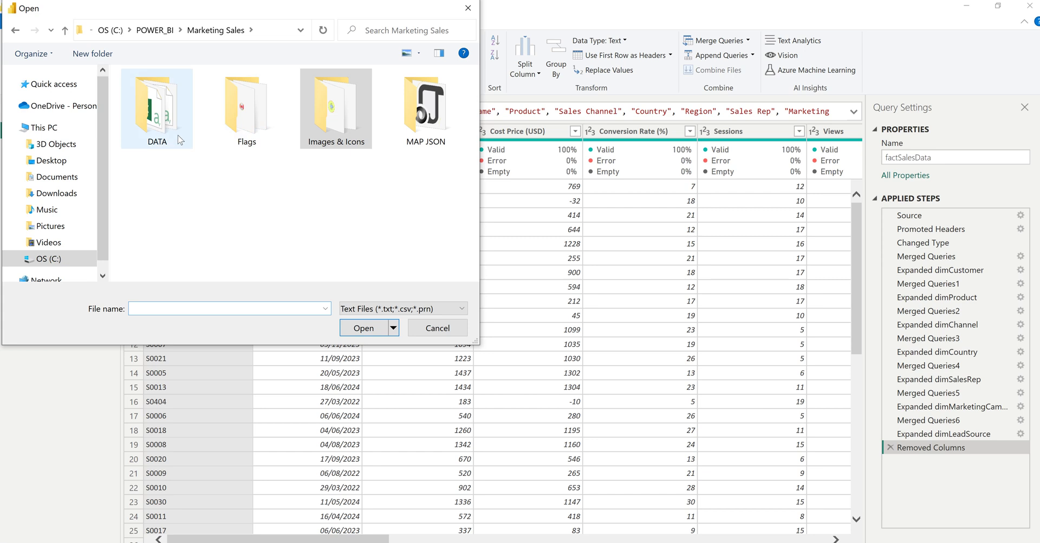
double_click(166, 122)
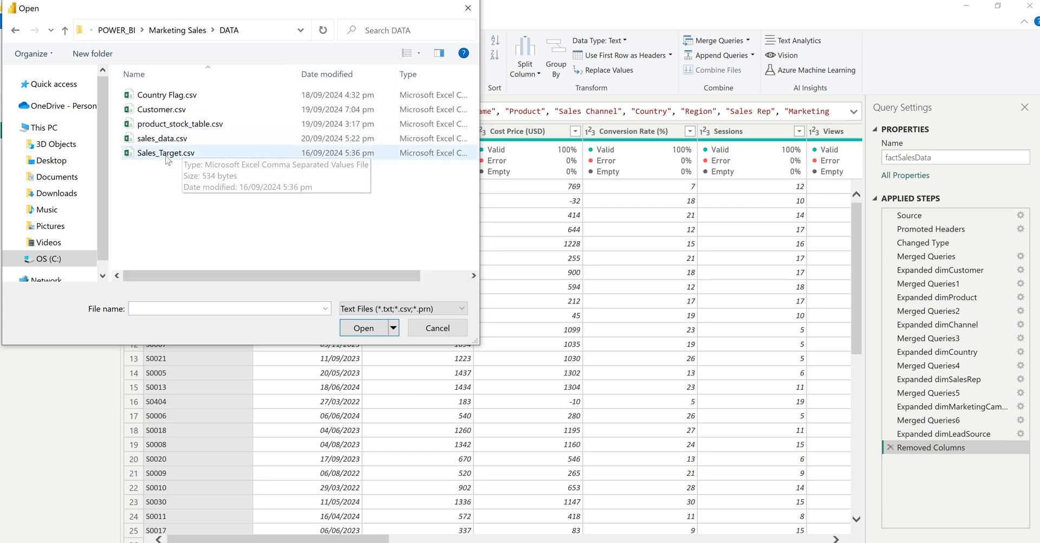
left_click(174, 98)
left_click(363, 328)
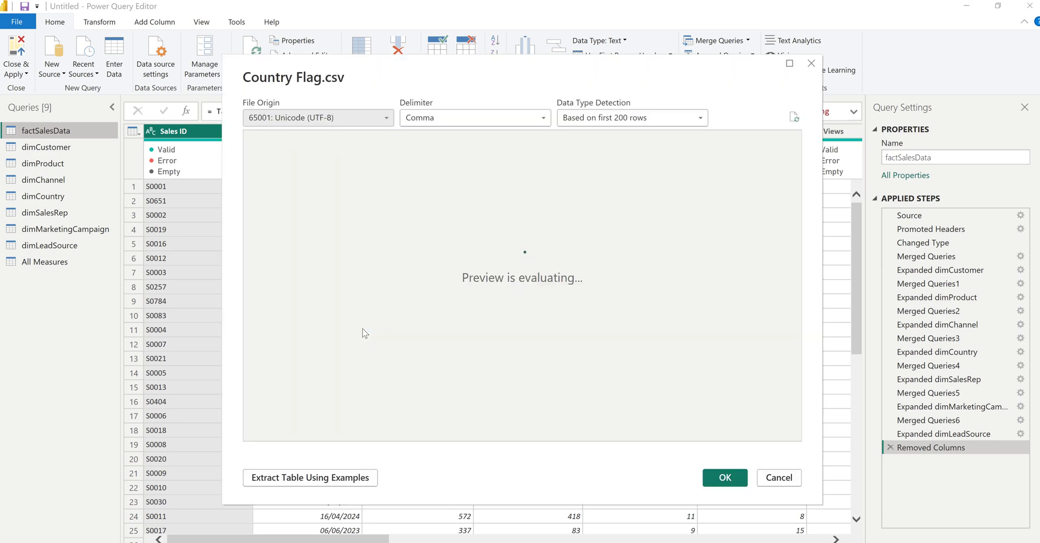
left_click(721, 478)
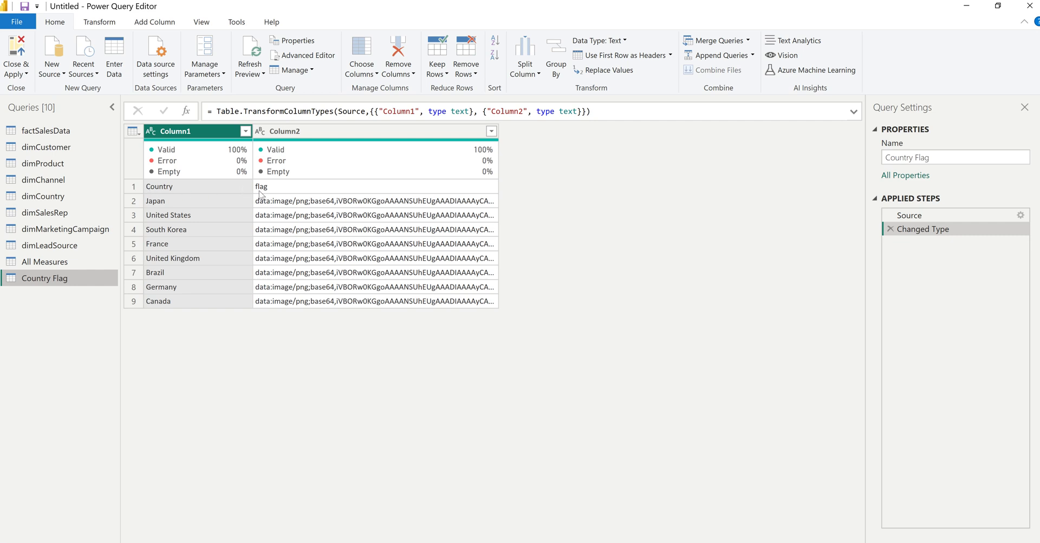
left_click(623, 55)
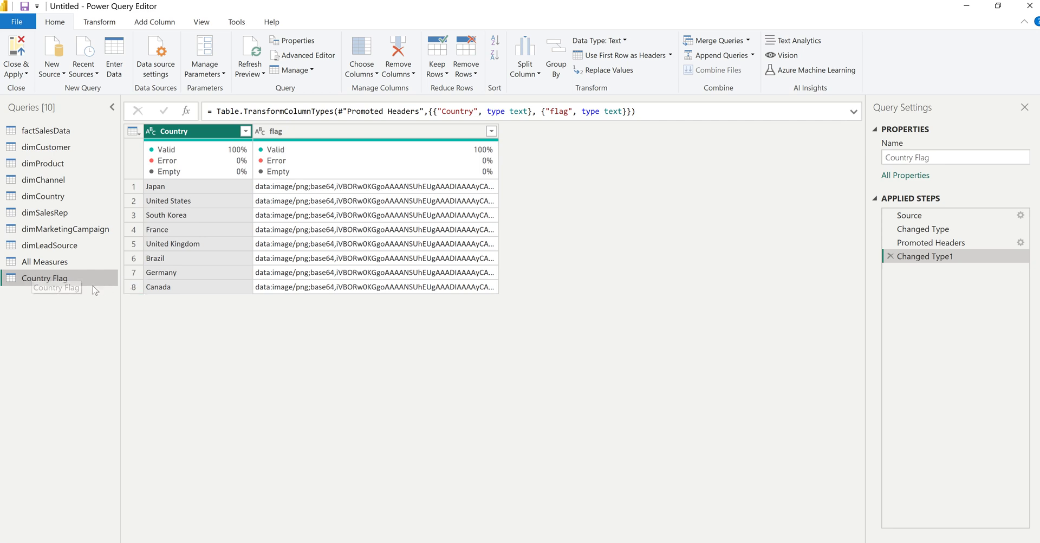
Step: Merge the dimCountry query with Country Flag on their Country columns using a Left Outer join
left_click(53, 200)
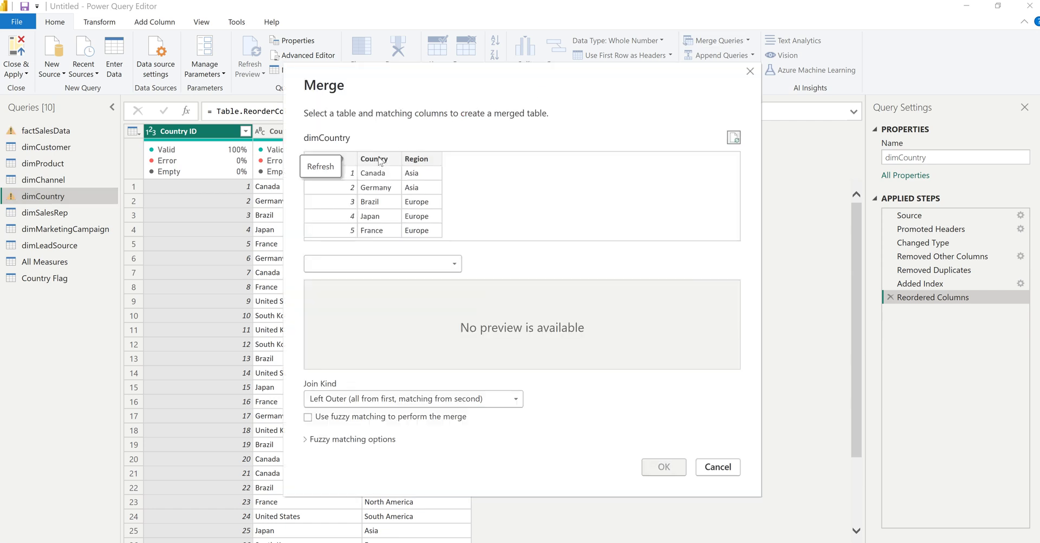
left_click(389, 265)
left_click(358, 293)
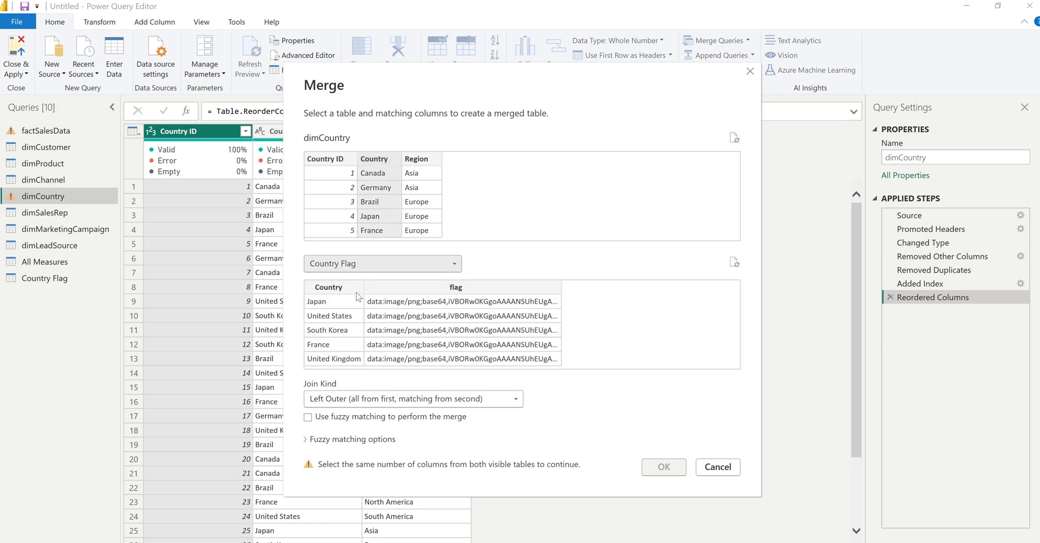
left_click(343, 293)
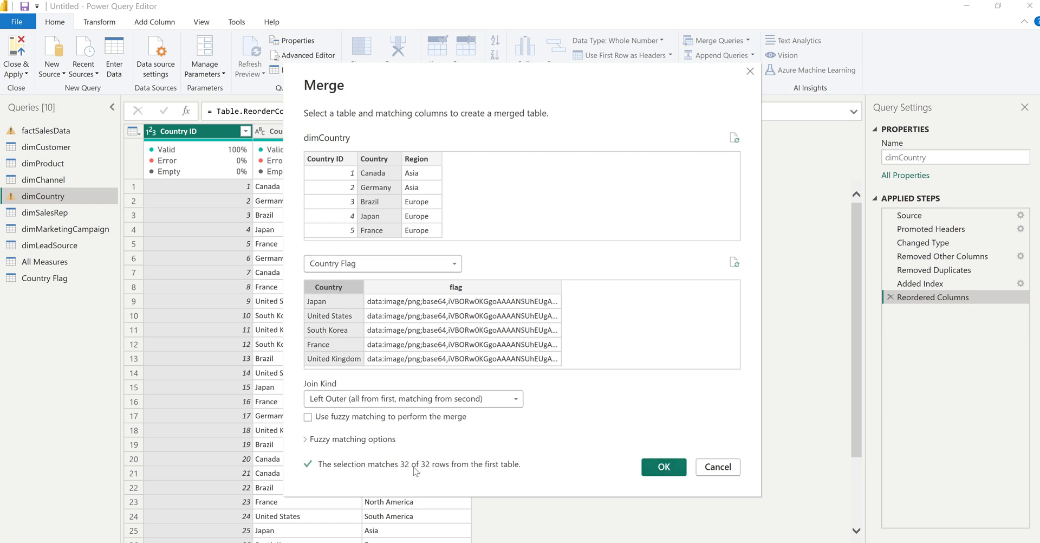
left_click(663, 468)
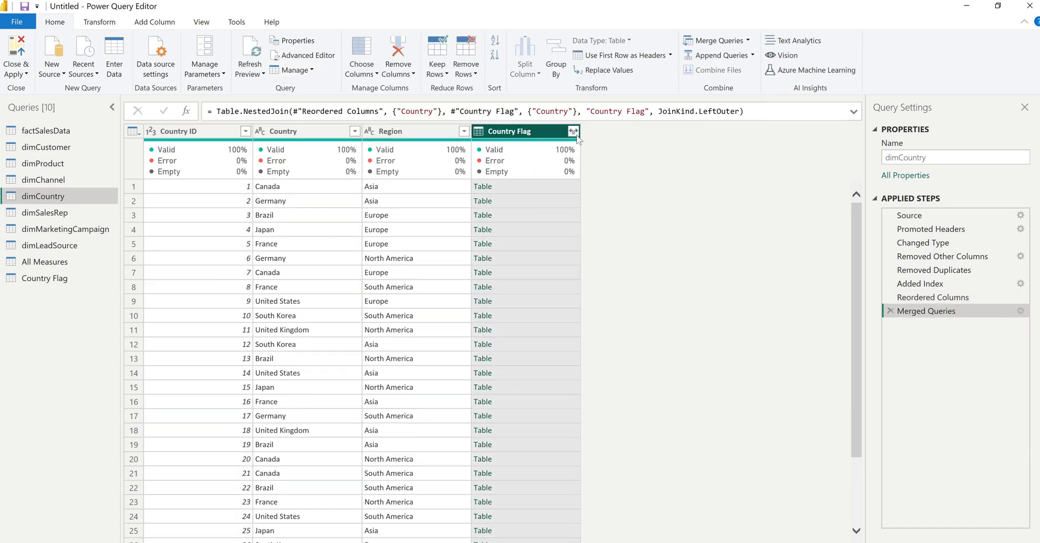
Step: Expand only the flag column from the merged Country Flag column, without the original column name as prefix, and apply the query changes
left_click(573, 132)
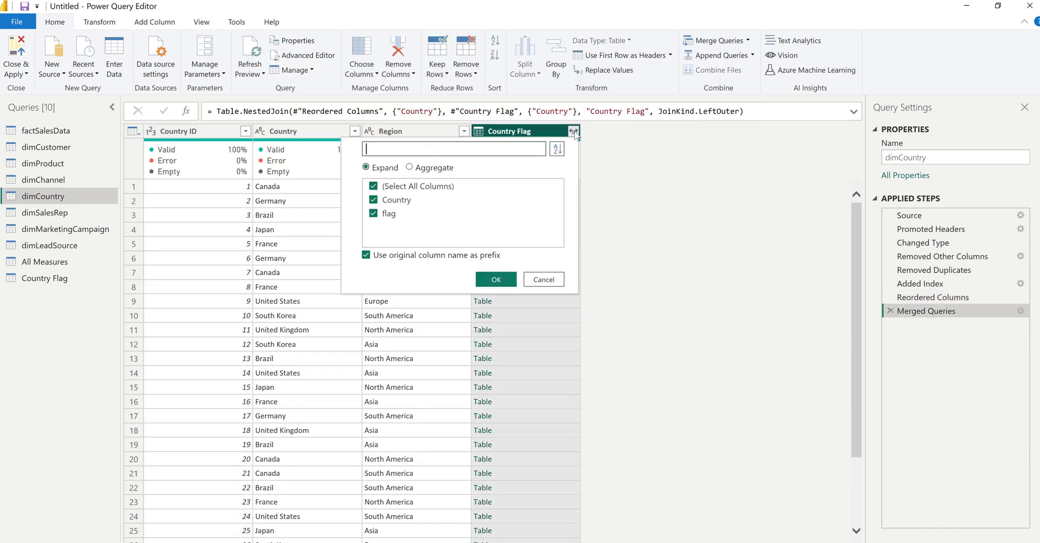
left_click(368, 255)
left_click(374, 200)
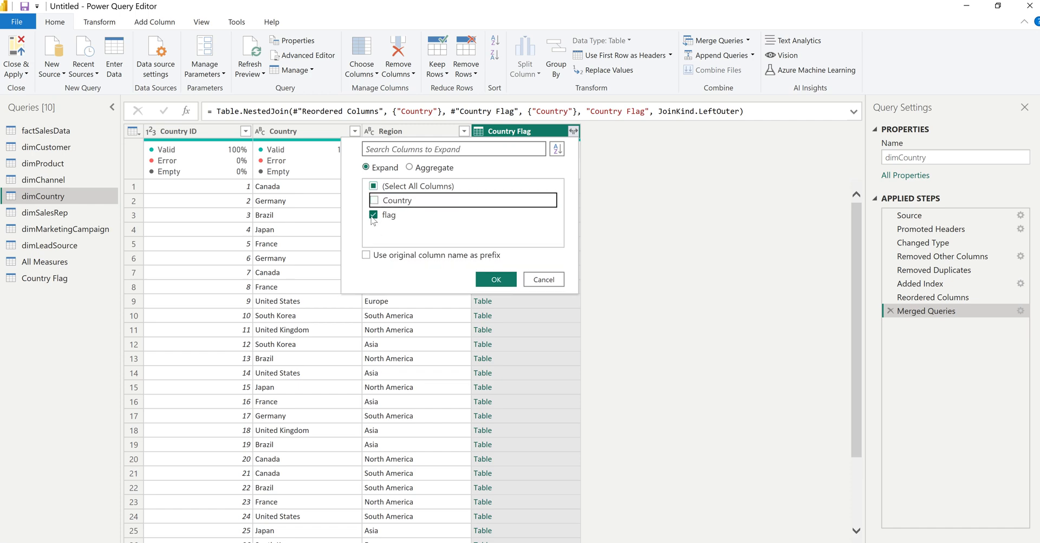
left_click(497, 280)
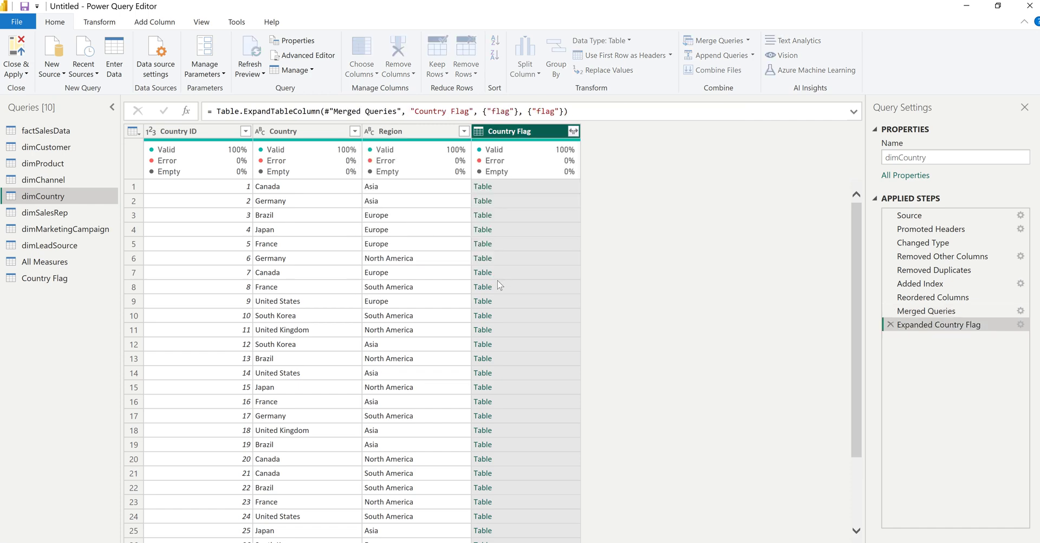
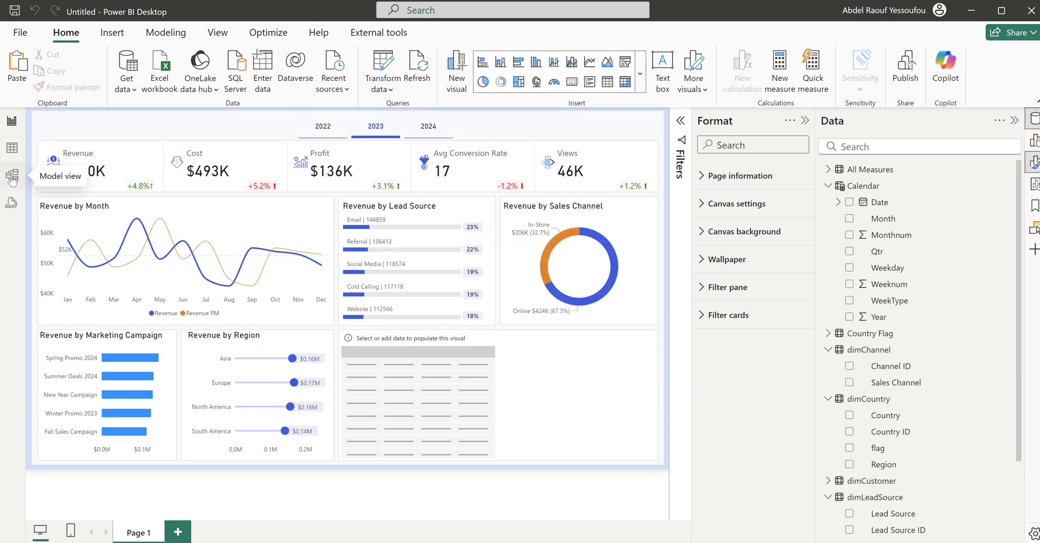
Step: Delete the relationship between dimCountry and Country Flag in the data model and return to the report page
left_click(12, 177)
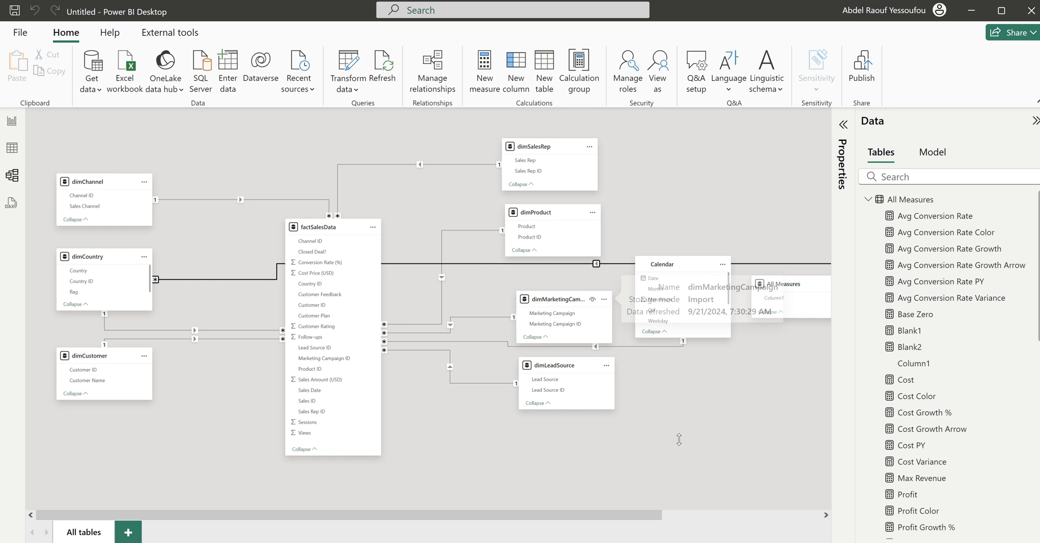
left_click_drag(629, 515, 764, 518)
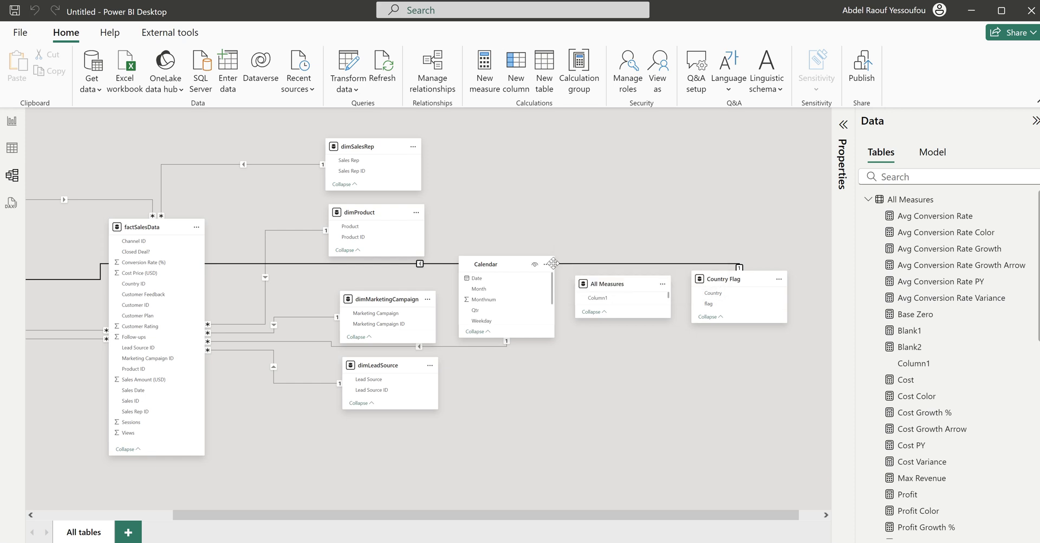
left_click(582, 265)
key("Delete")
left_click(598, 315)
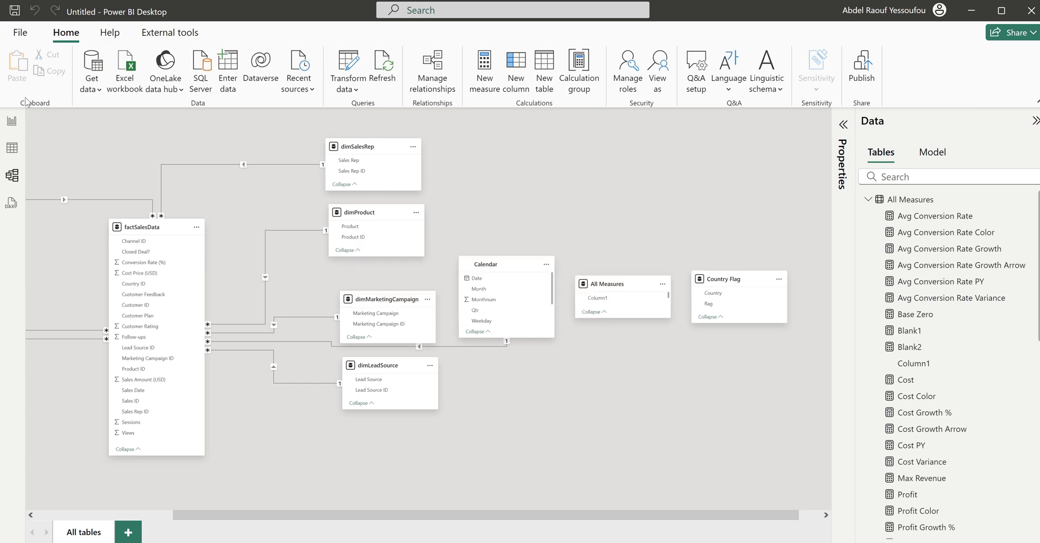
left_click(15, 128)
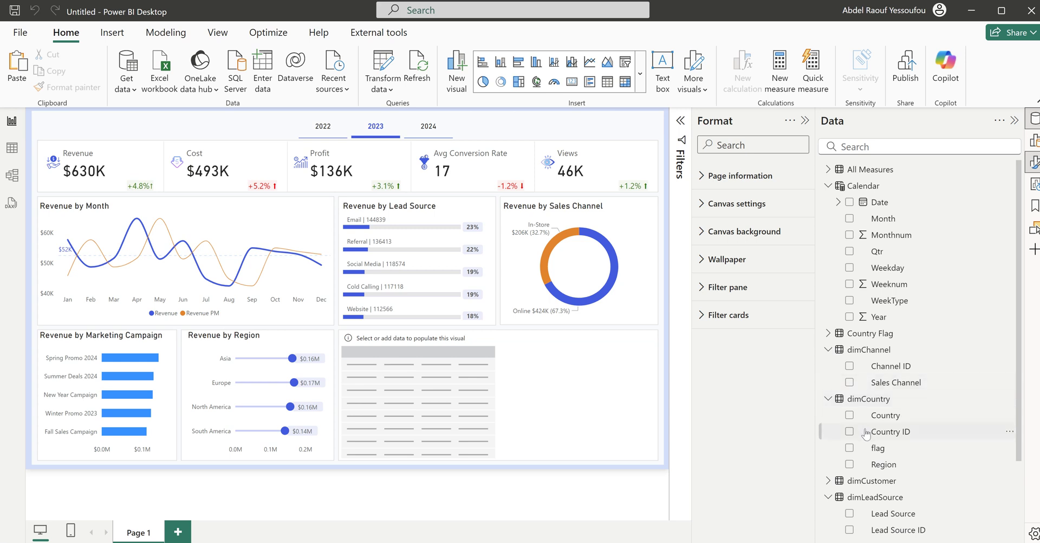
scroll(866, 436, "down", 3)
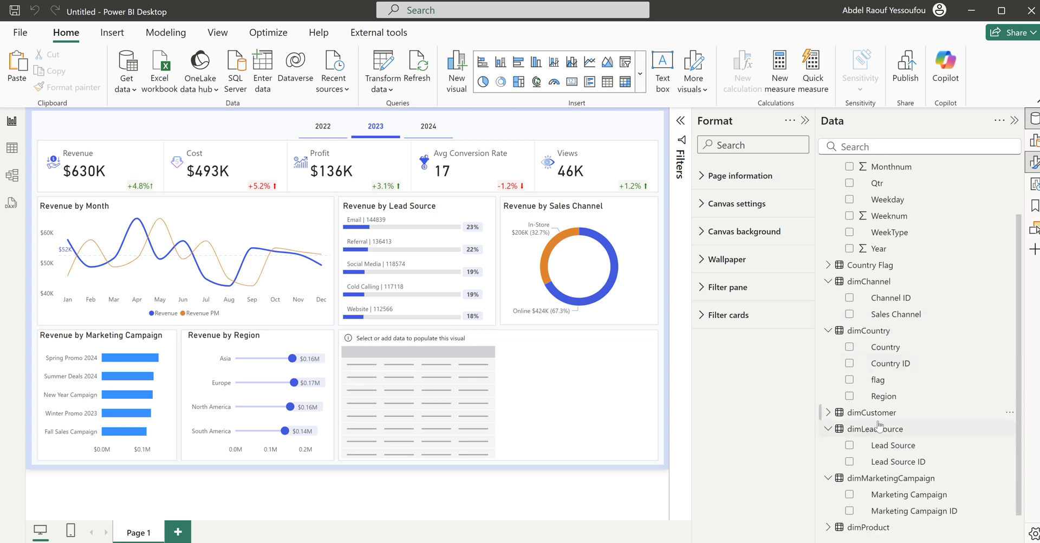
left_click(870, 331)
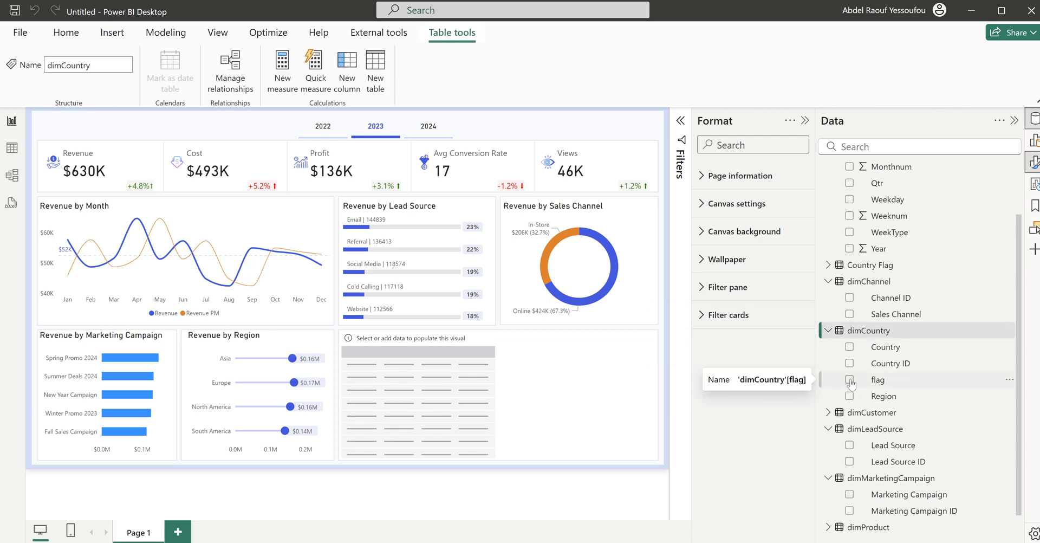
left_click(849, 380)
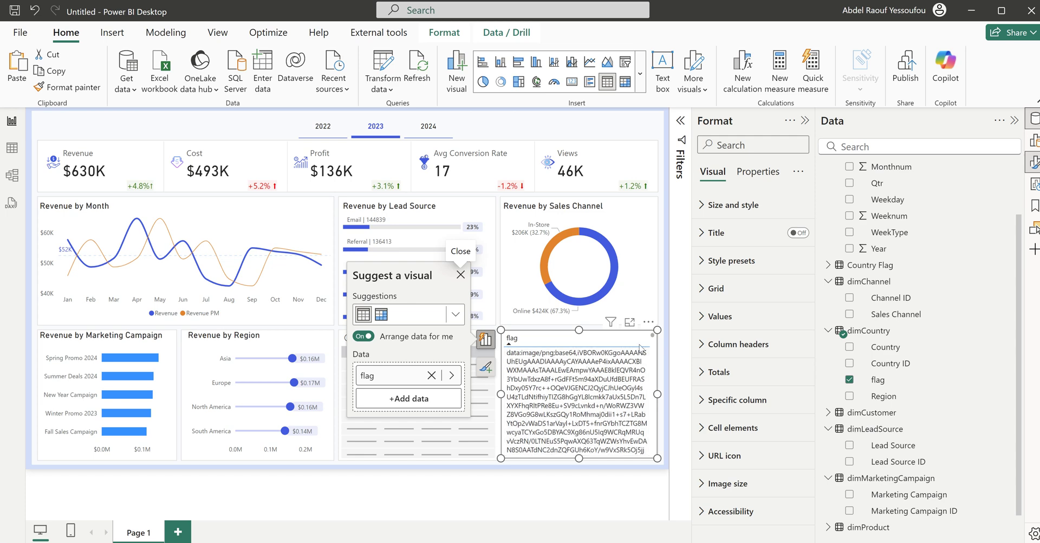
scroll(657, 368, "down", 3)
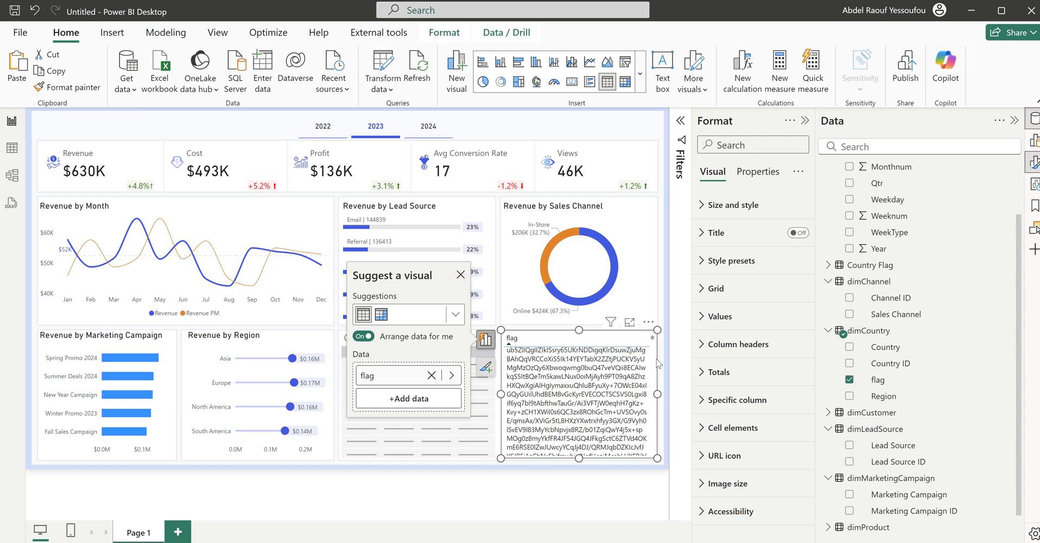
key("Delete")
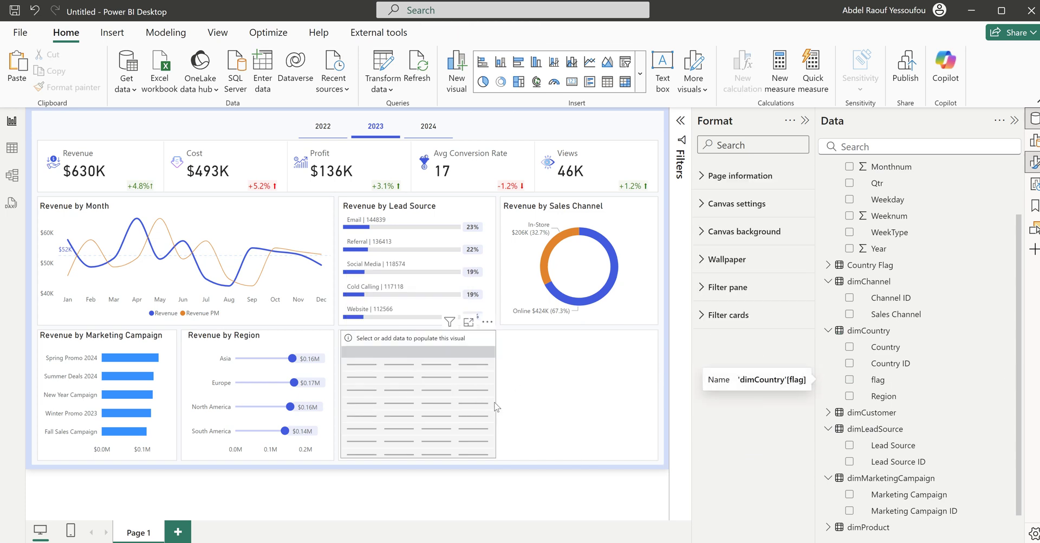
Step: Add dimCountry's flag and Country columns to the empty table visual and set the flag column's data category to Image URL
left_click(495, 406)
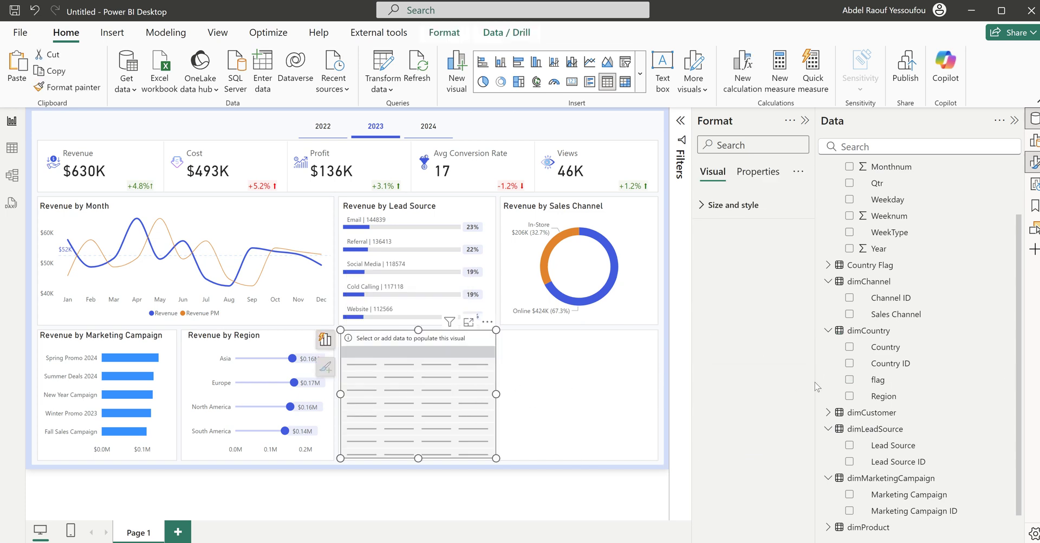
left_click(849, 380)
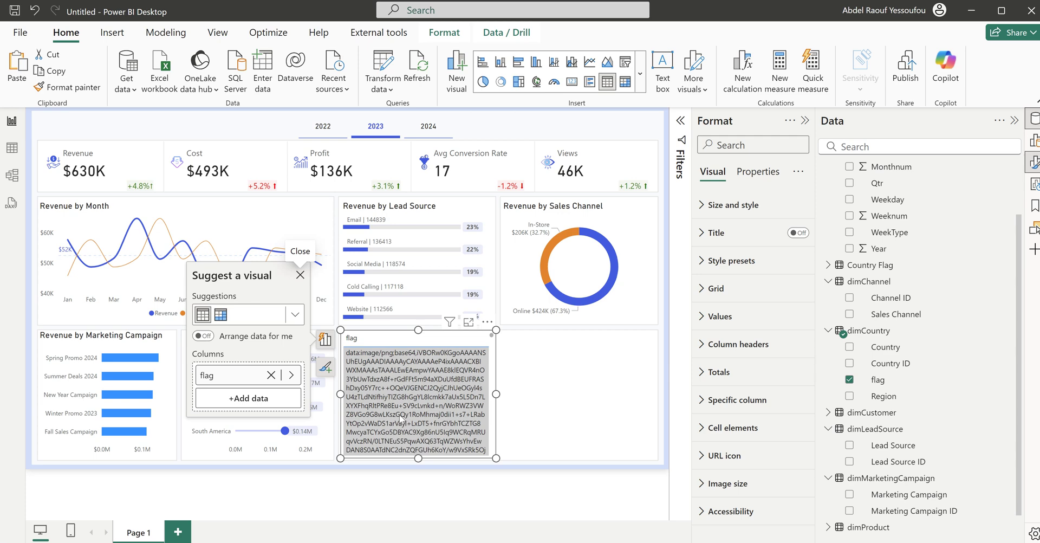
left_click(881, 381)
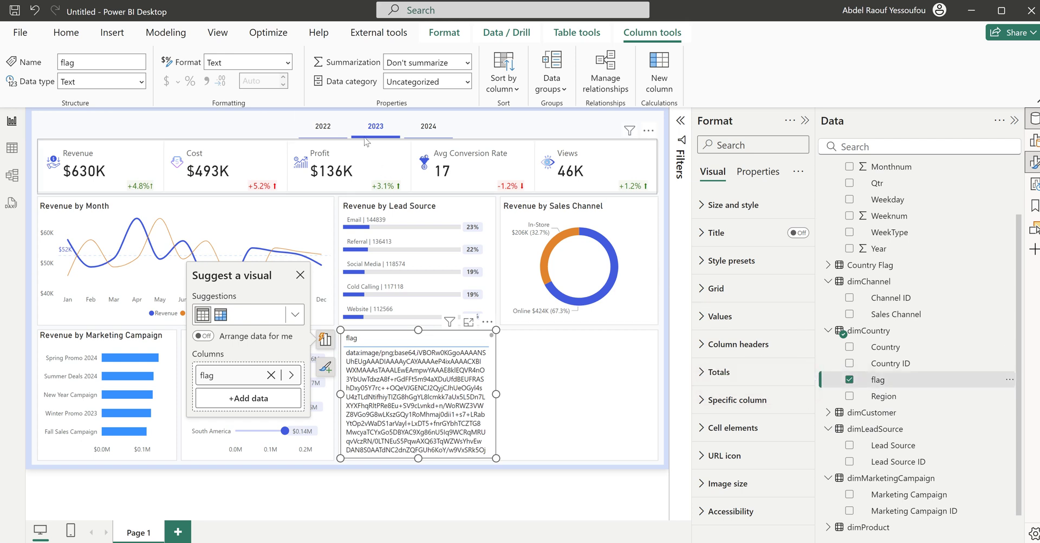
left_click(467, 83)
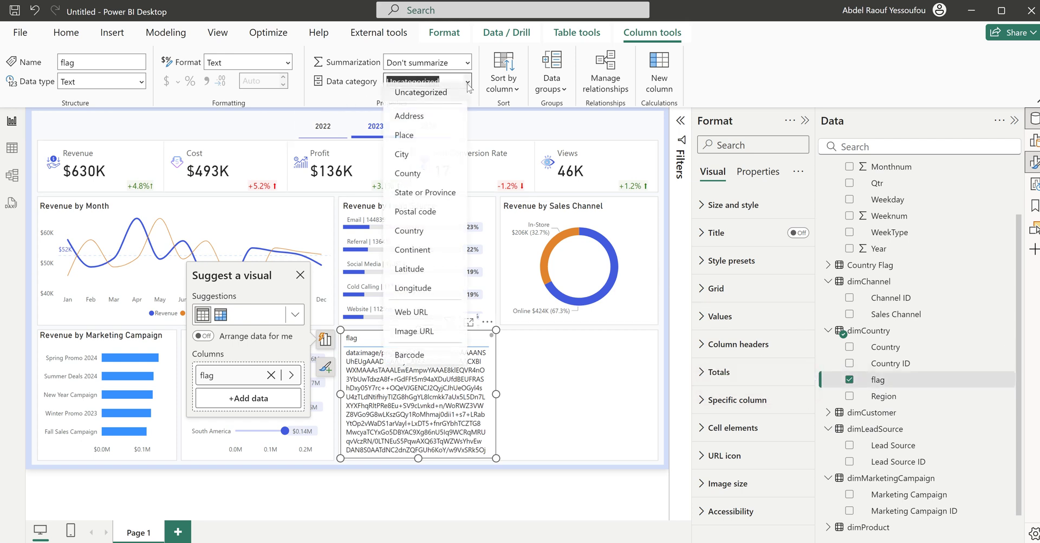
left_click(421, 341)
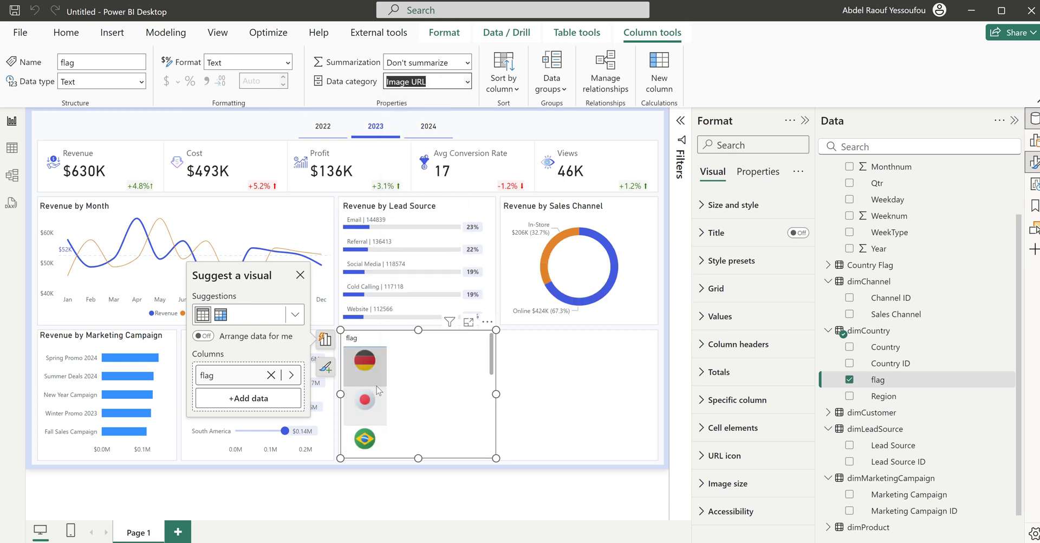
left_click(850, 348)
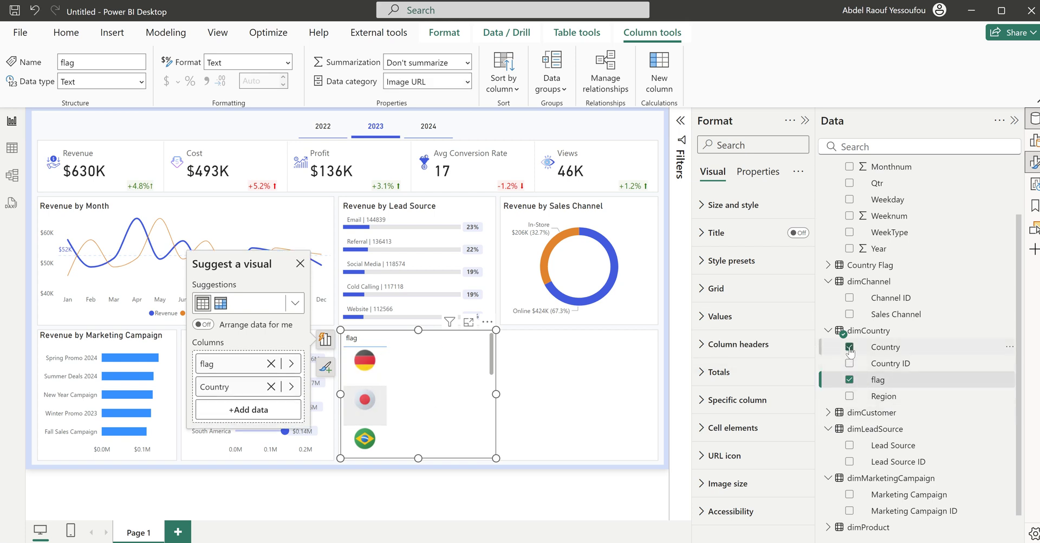
Step: Create the measure Sessions = SUM(factSalesData[Sessions]) in the All Measures table
scroll(866, 407, "up", 2)
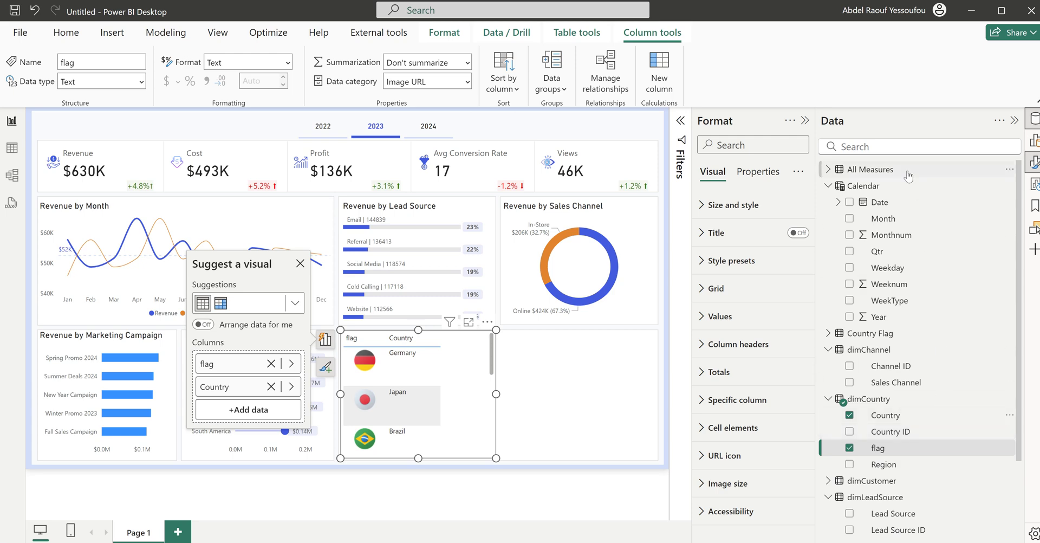
left_click(829, 186)
left_click(828, 170)
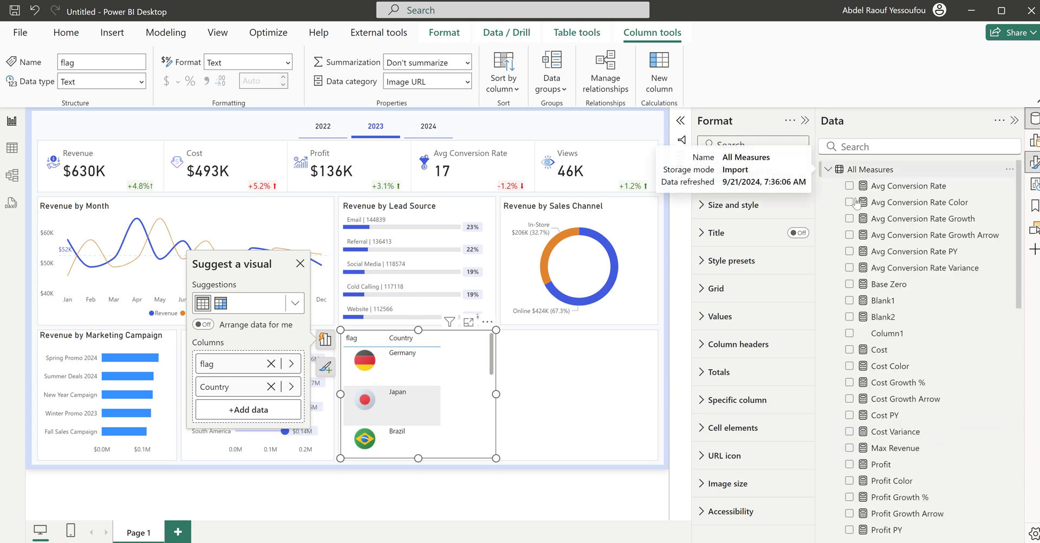
scroll(913, 452, "down", 7)
scroll(913, 452, "up", 7)
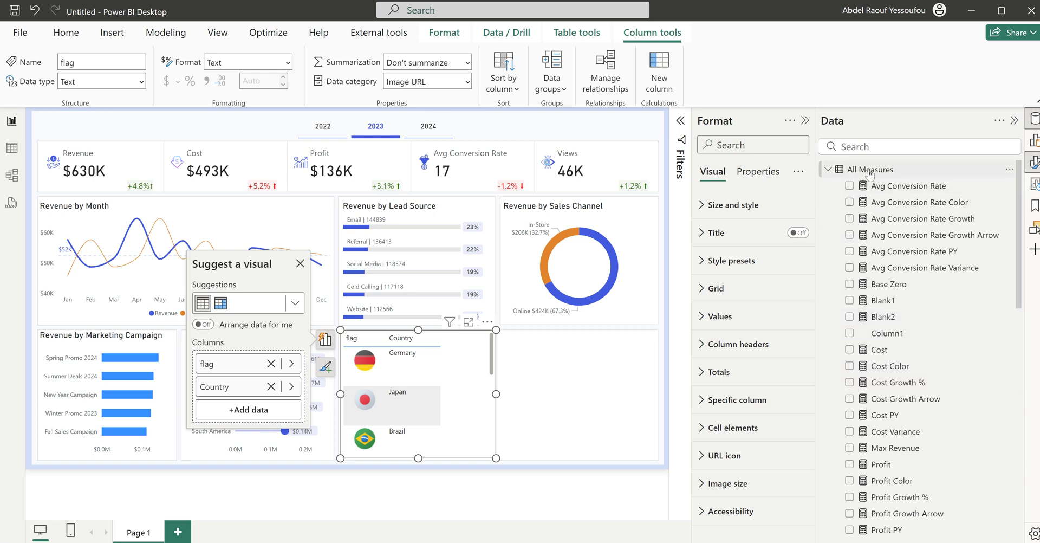
right_click(869, 172)
left_click(906, 198)
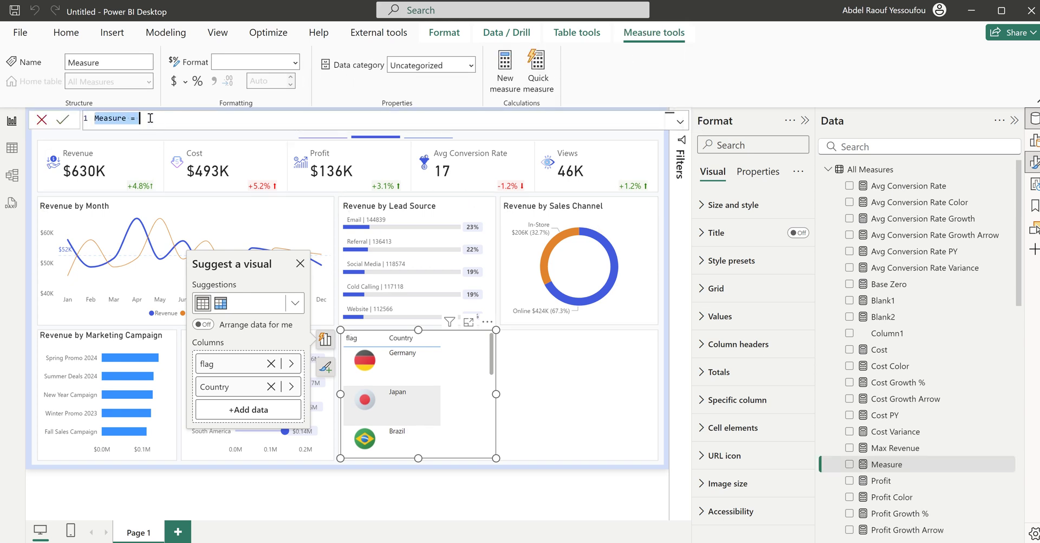
type("Sessions ")
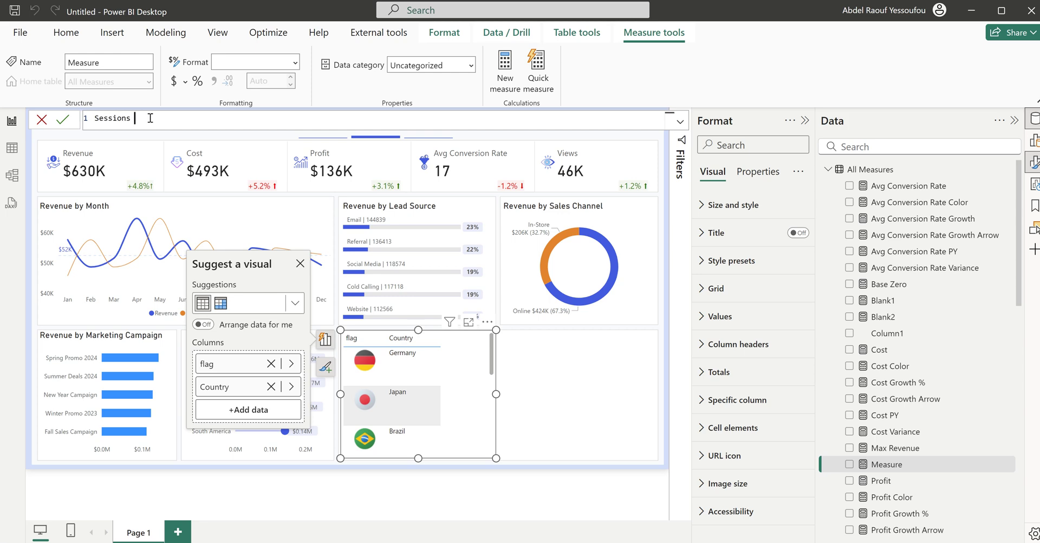
type("= sum")
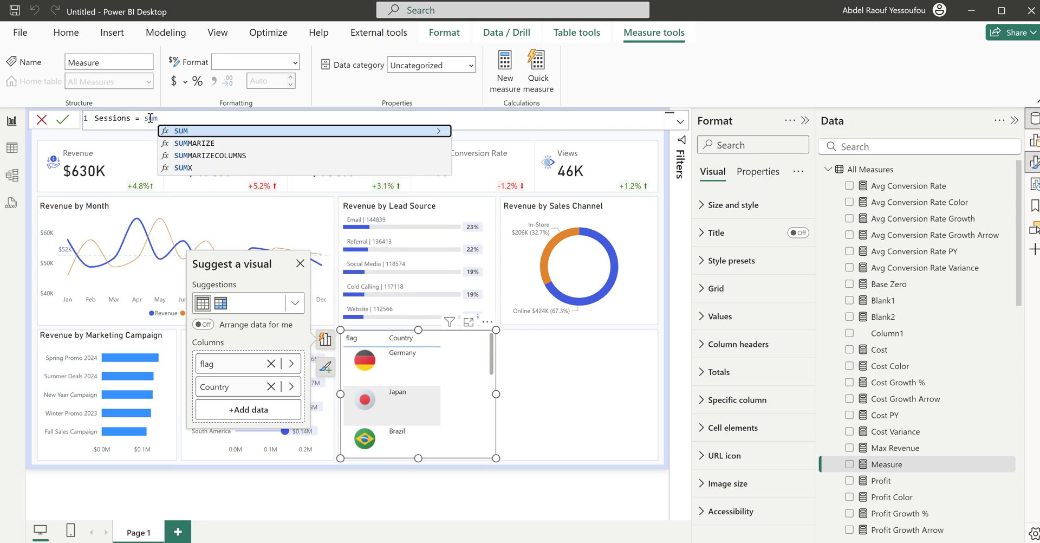
key("Tab")
type("sess")
key("Tab")
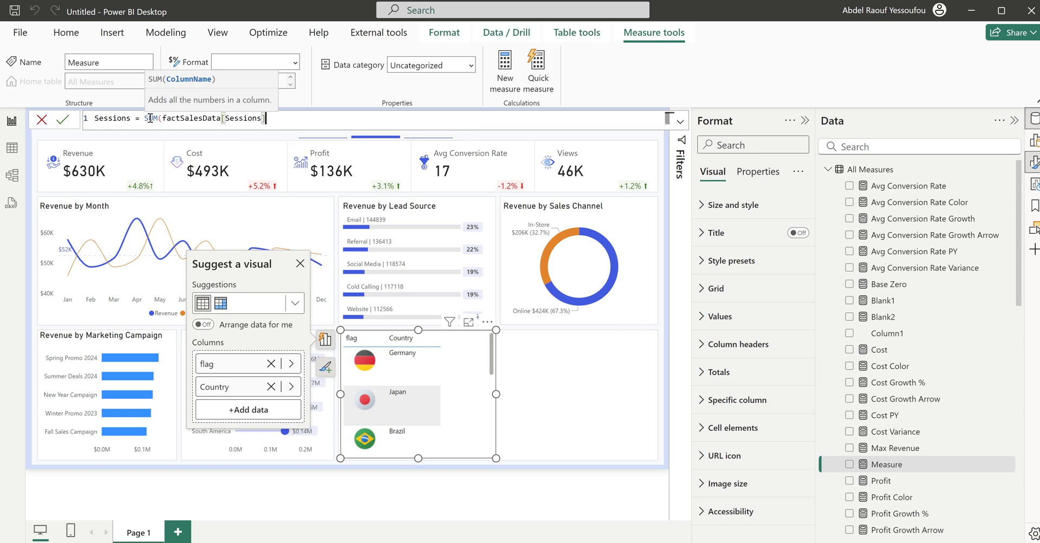
type(")")
key("Return")
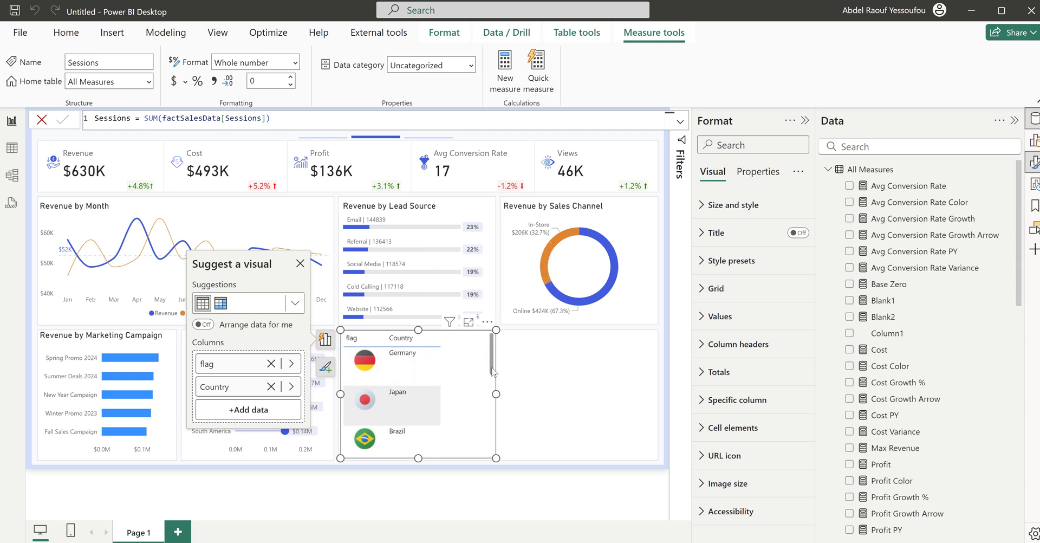
Step: Add the Sessions and Revenue measures to the country table and widen the visual toward the empty space beside it
scroll(836, 434, "down", 5)
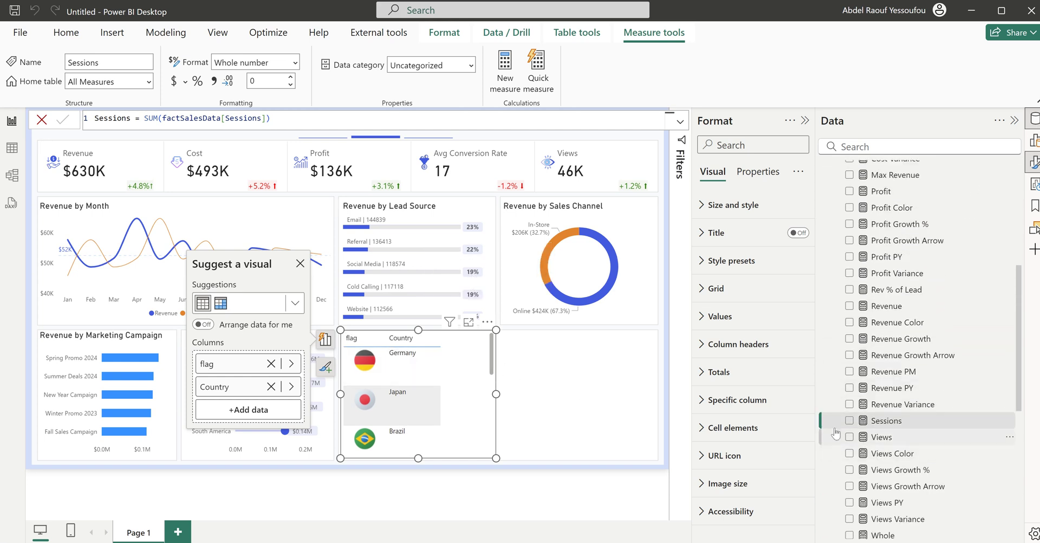
left_click(850, 421)
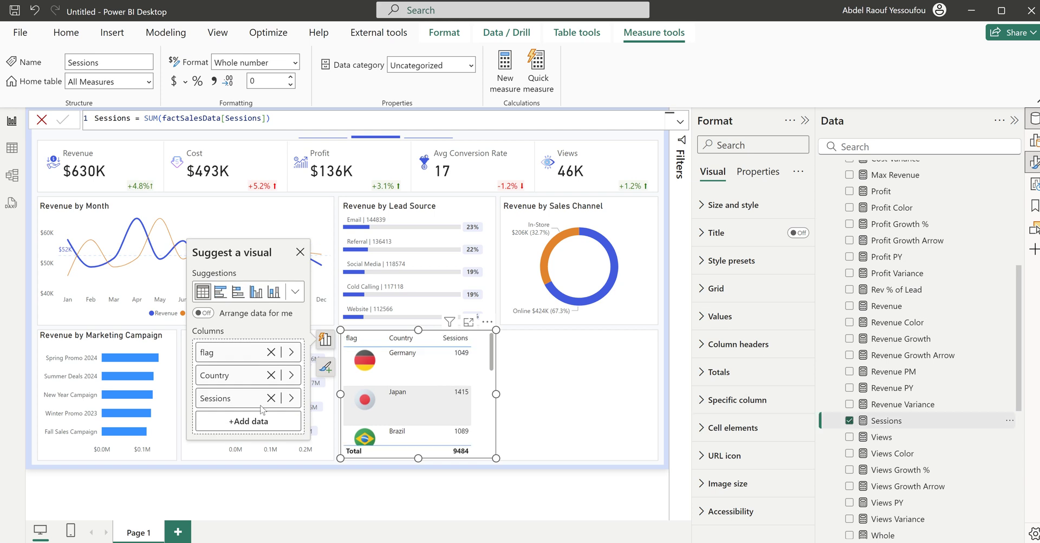
left_click(849, 306)
left_click_drag(505, 394, 589, 394)
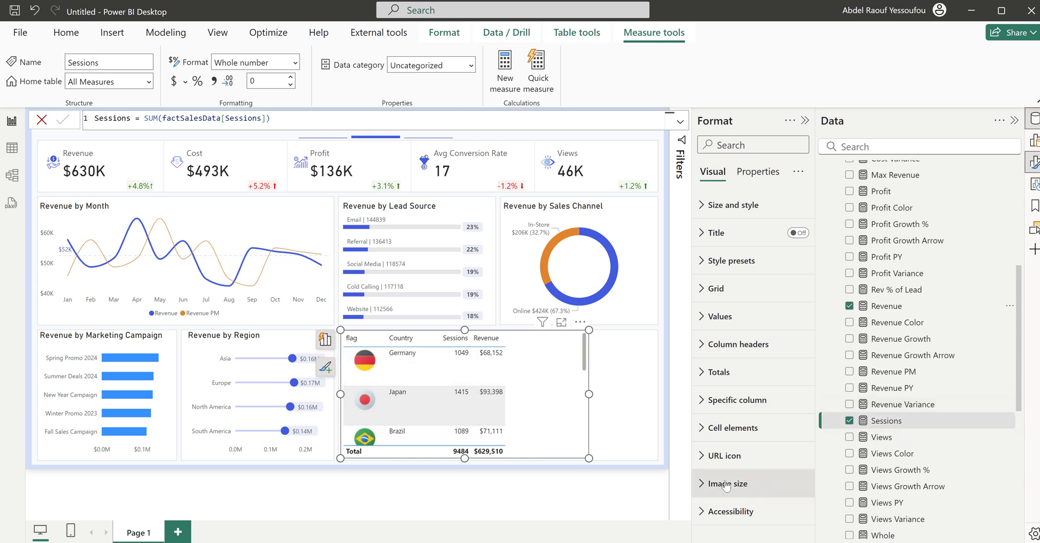
Step: Set the country table's image size to 22 px high and 40 px wide
left_click(765, 475)
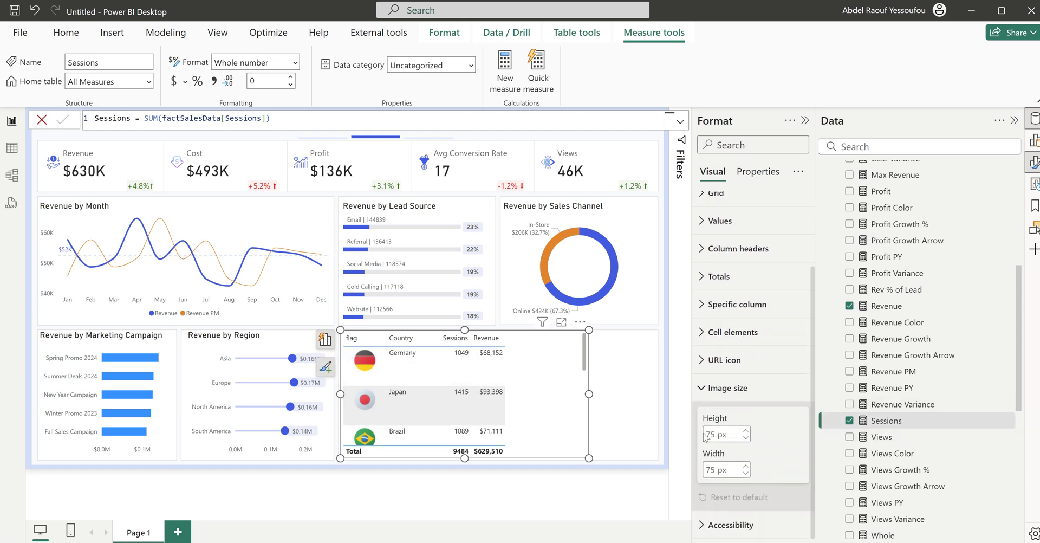
left_click(709, 431)
type("22")
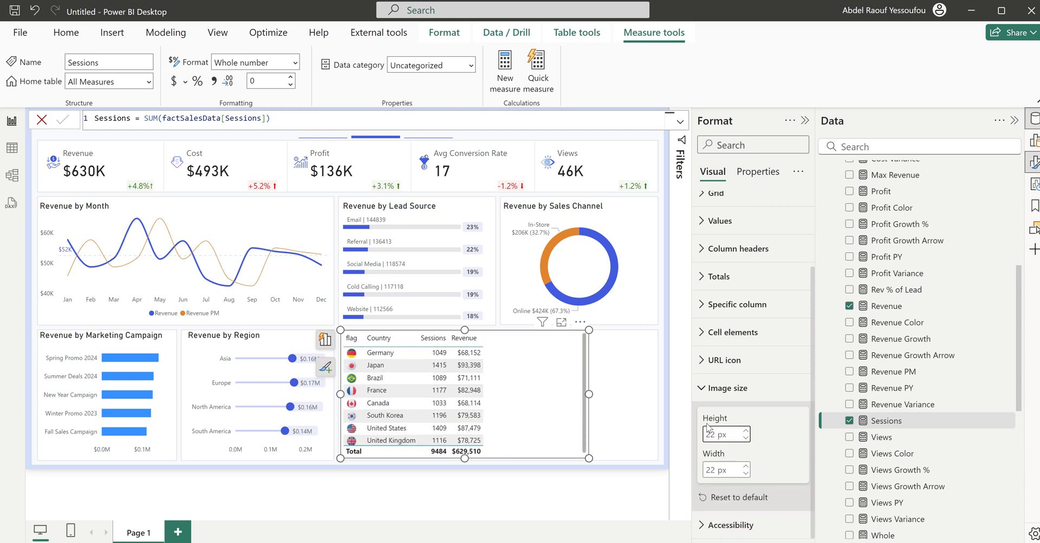
left_click(708, 430)
left_click(709, 470)
type("40")
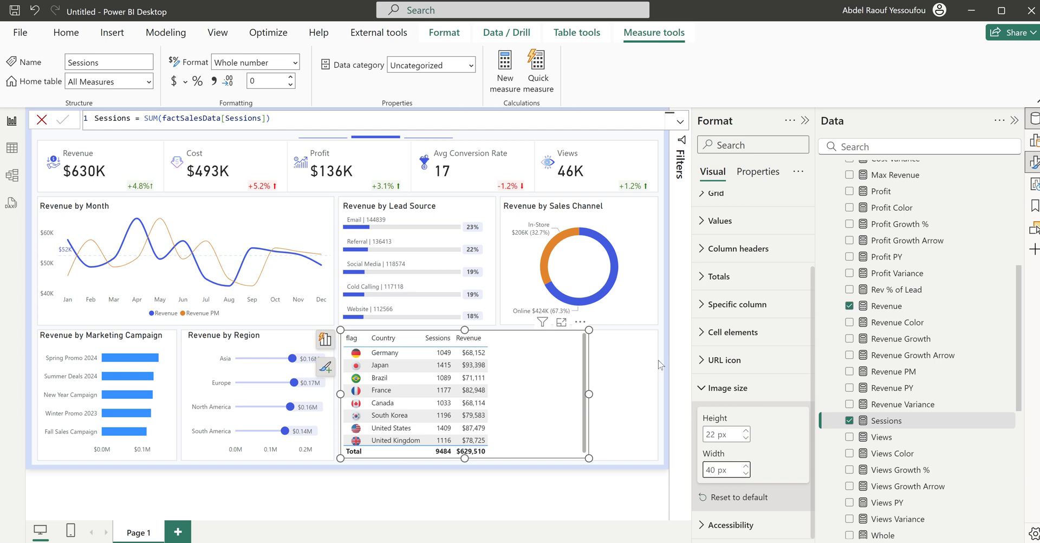
left_click(727, 387)
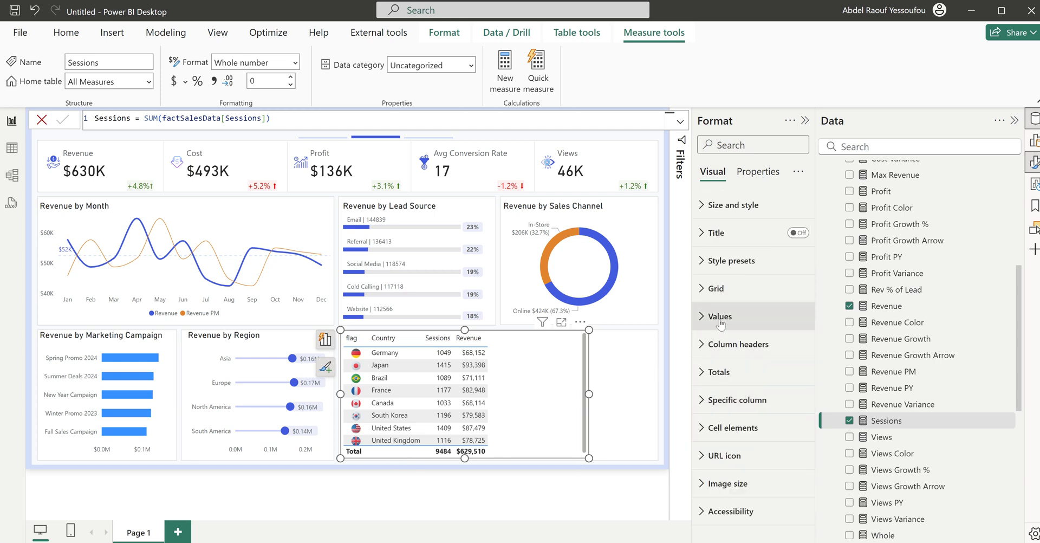
Step: Turn off the totals row of the country table
left_click(721, 372)
left_click(792, 405)
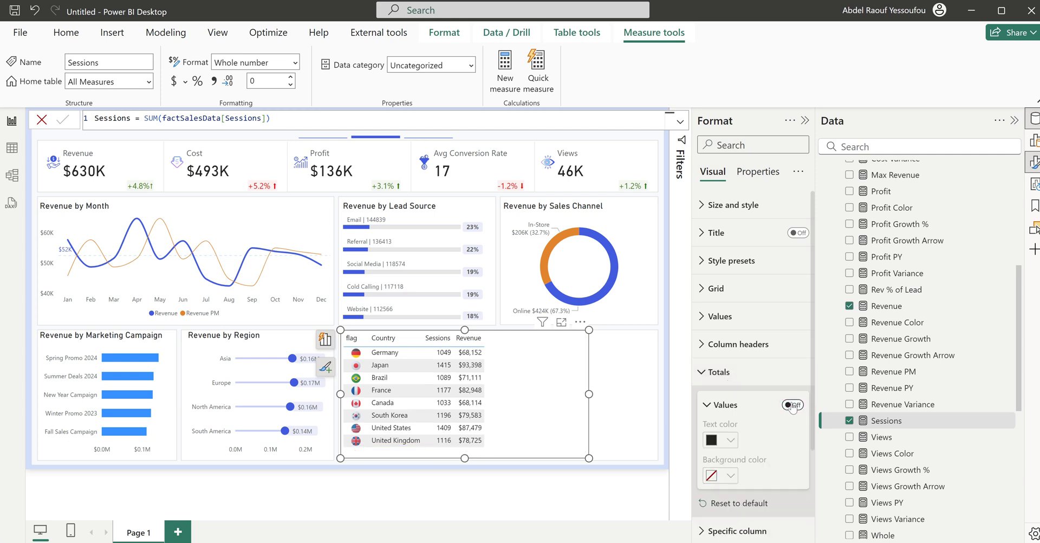
left_click(716, 374)
Step: Set the alternate background color of the country table's values to white
left_click(711, 328)
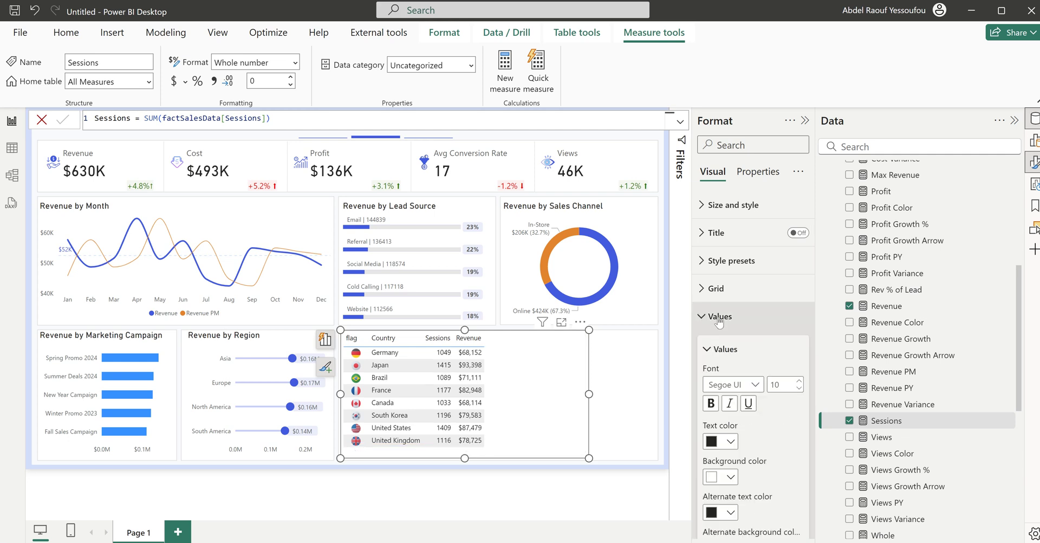
scroll(739, 481, "down", 2)
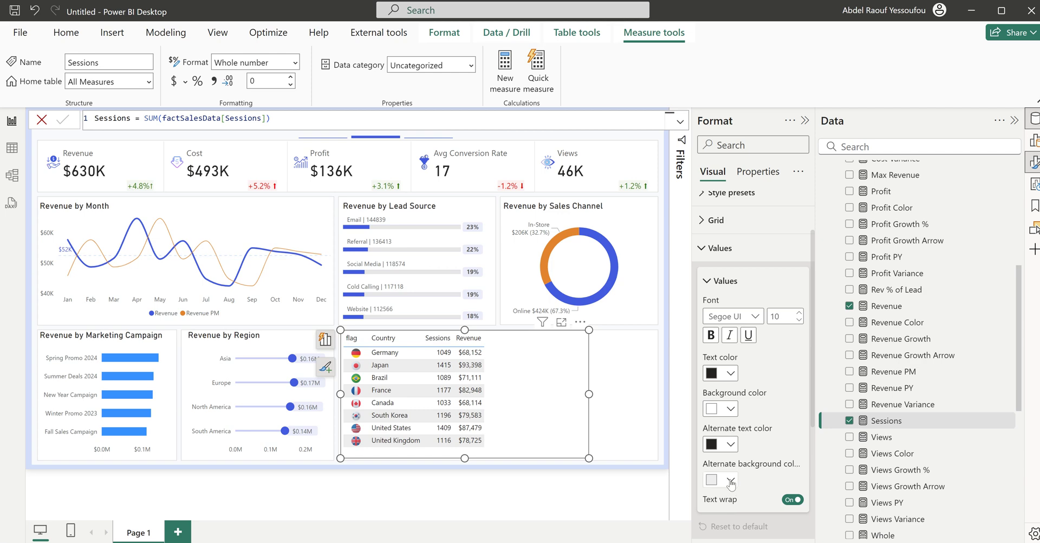
left_click(737, 480)
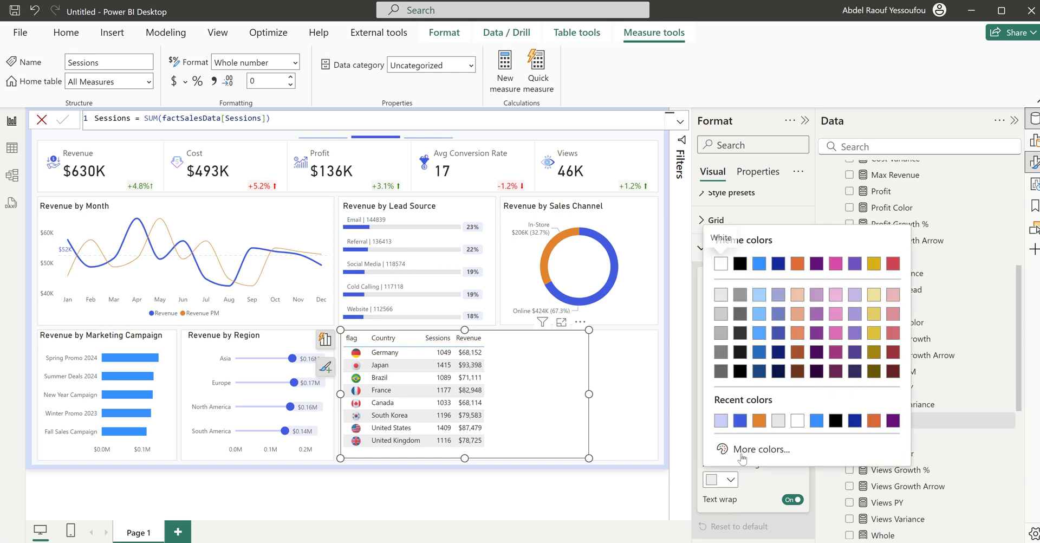
left_click(797, 420)
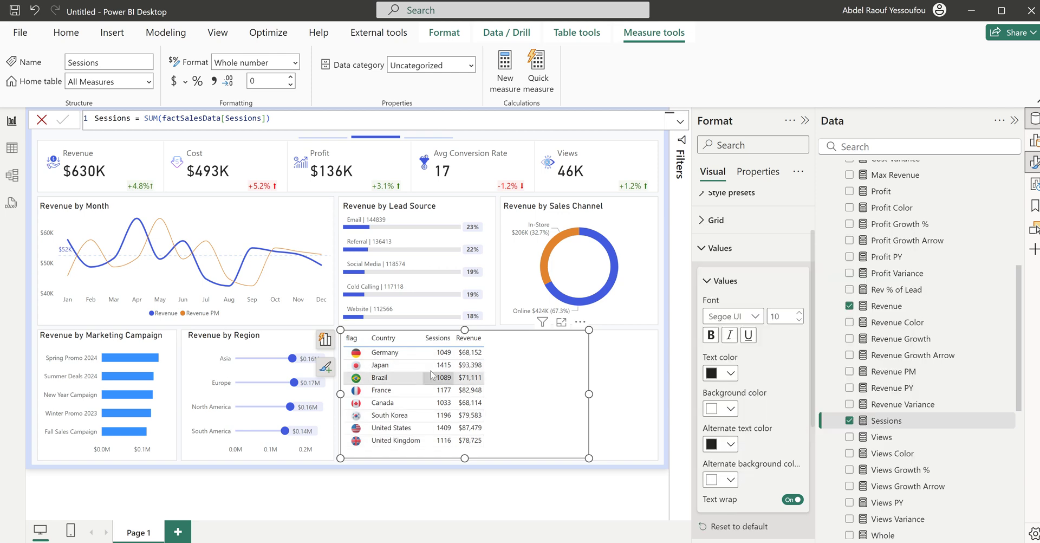
Step: Turn off the horizontal gridlines of the country table
left_click(716, 220)
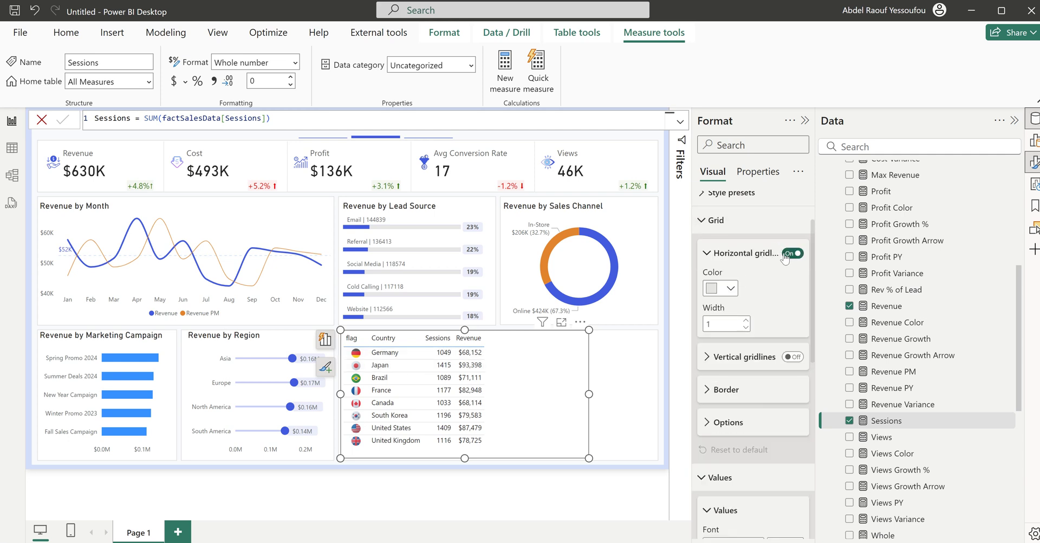
left_click(784, 256)
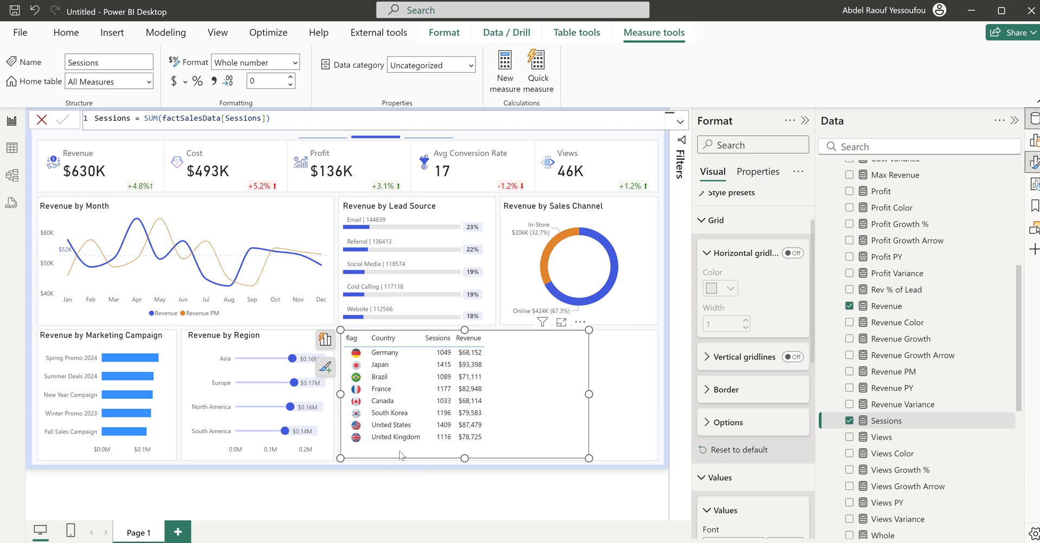
left_click(716, 222)
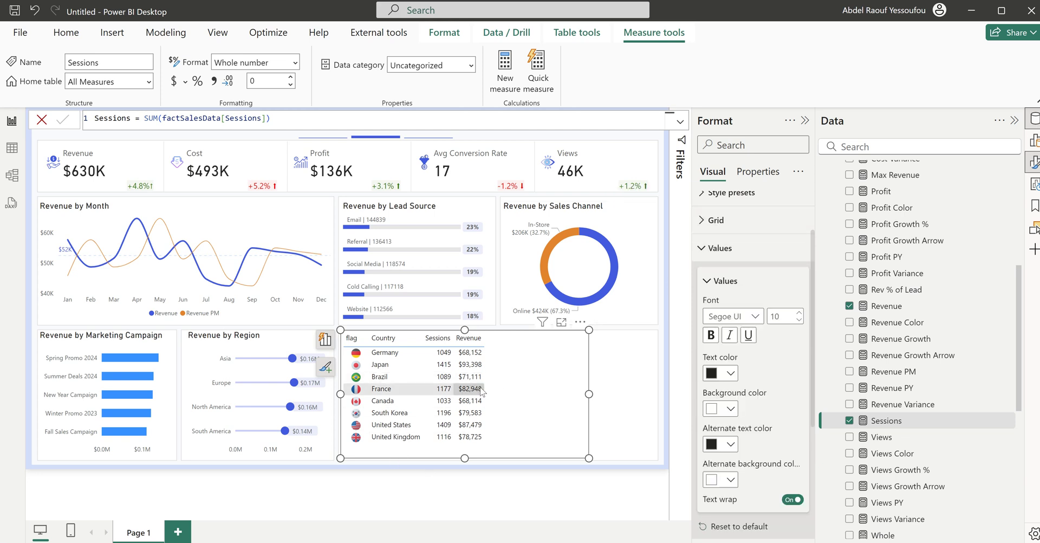
left_click(720, 250)
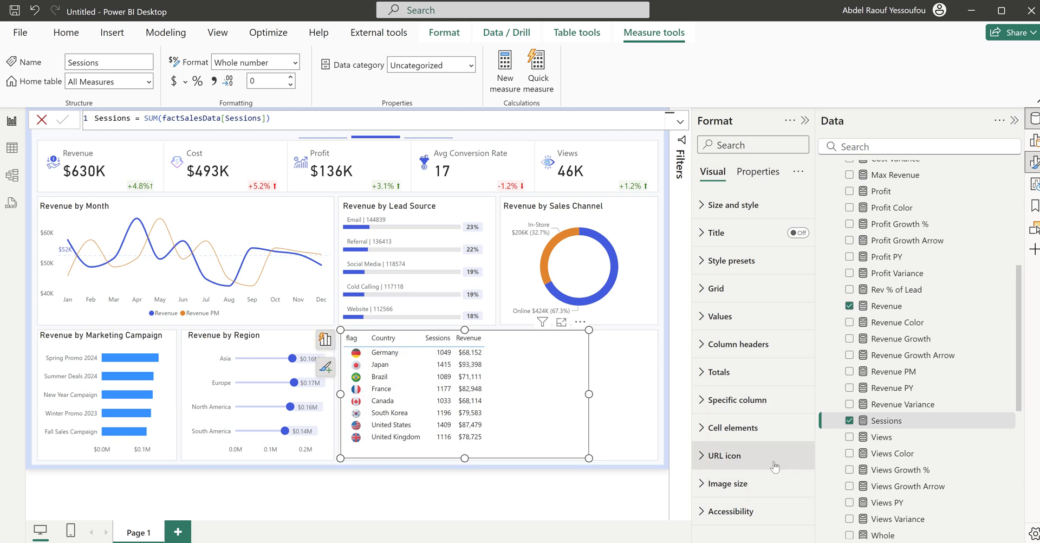
Step: Set the display units of the country table's Revenue column to Thousands
left_click(731, 405)
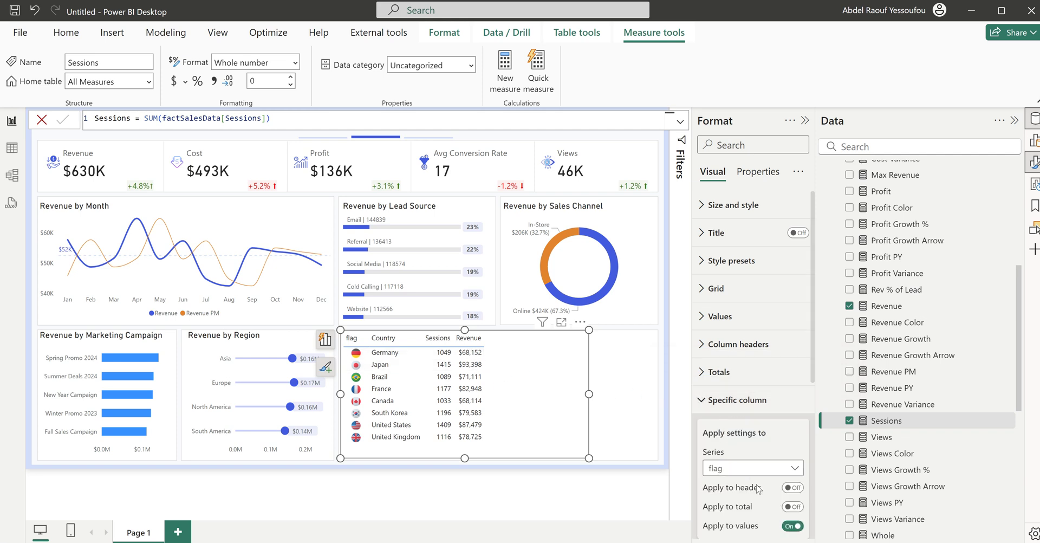
left_click(745, 467)
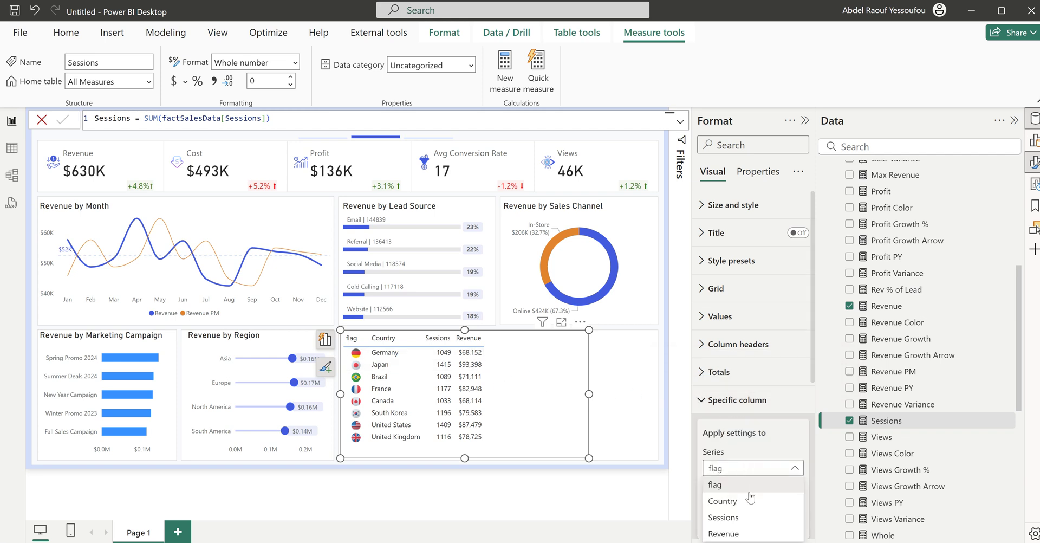
left_click(738, 537)
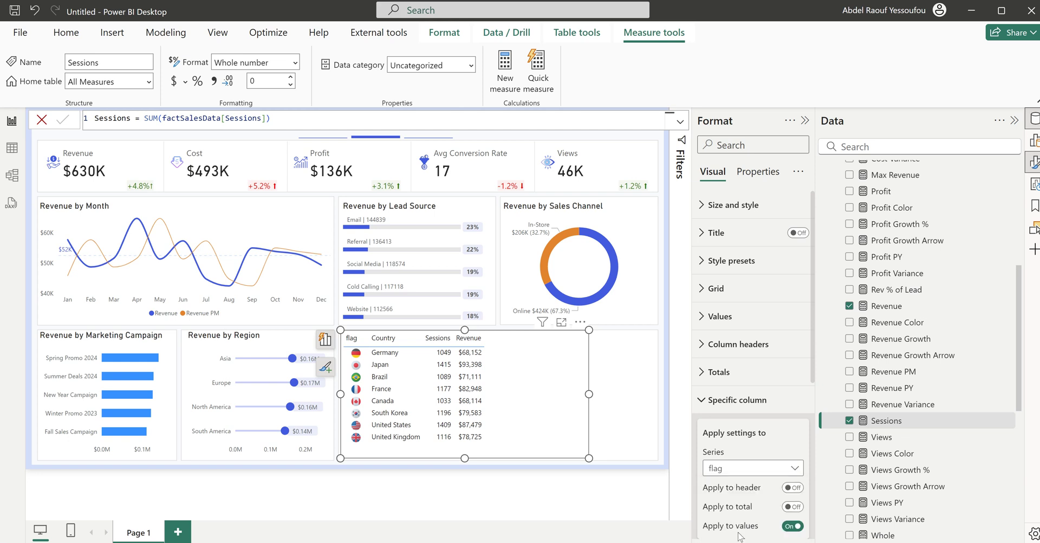
scroll(766, 507, "down", 3)
scroll(764, 507, "down", 2)
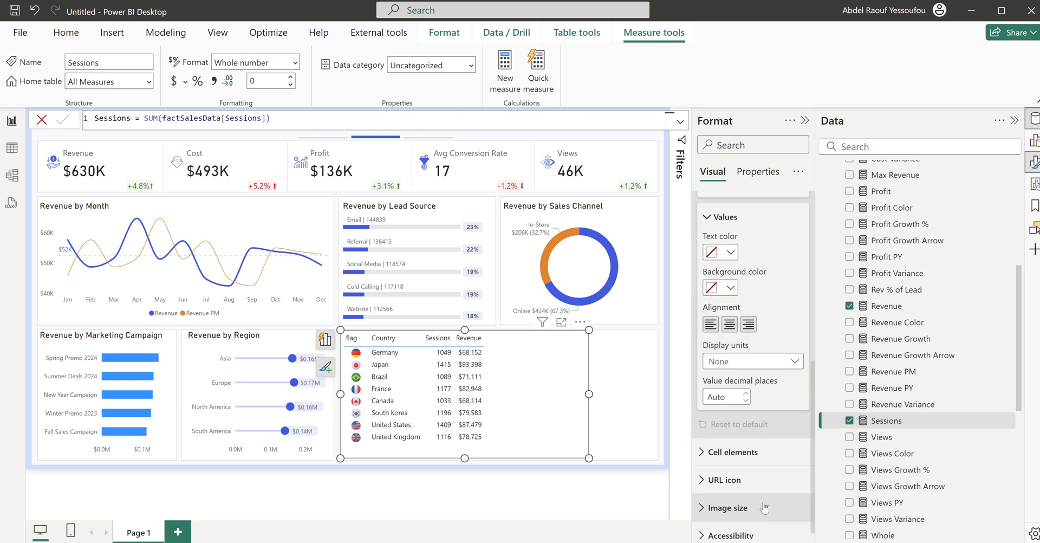
left_click(741, 364)
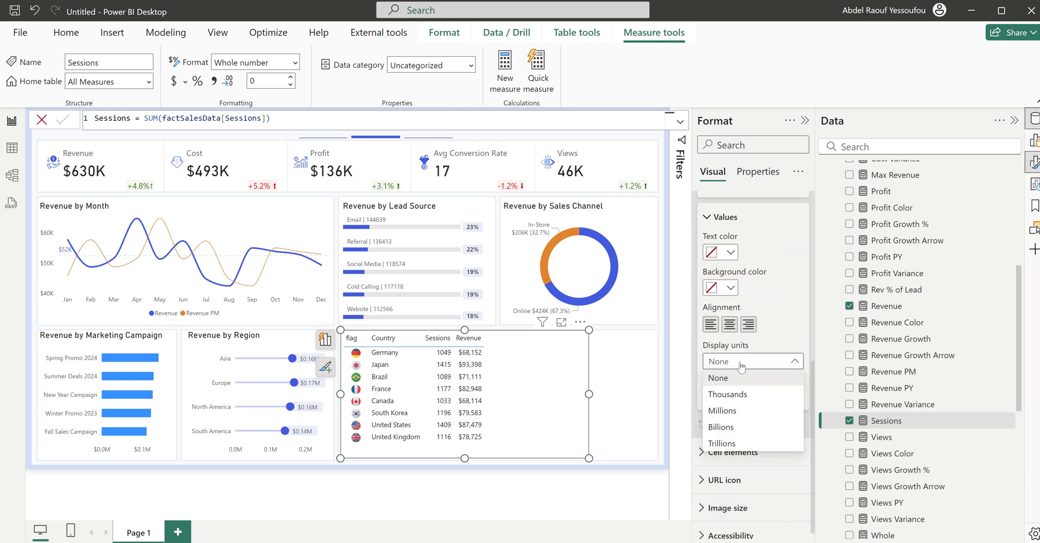
left_click(742, 396)
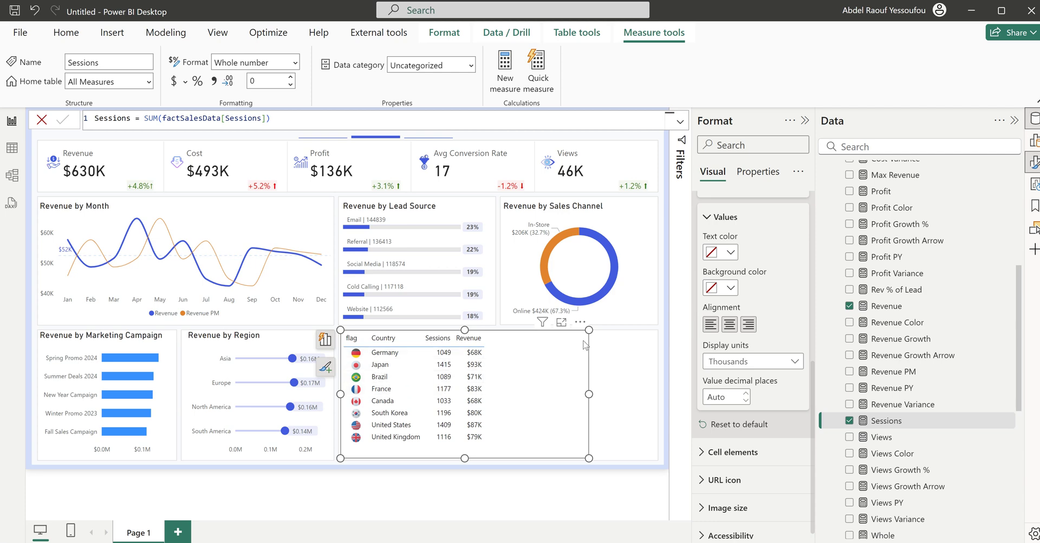
Step: Set the country table's grid border color to white and sort the table by Sessions in descending order
scroll(725, 315, "up", 1)
scroll(725, 315, "up", 5)
left_click(715, 289)
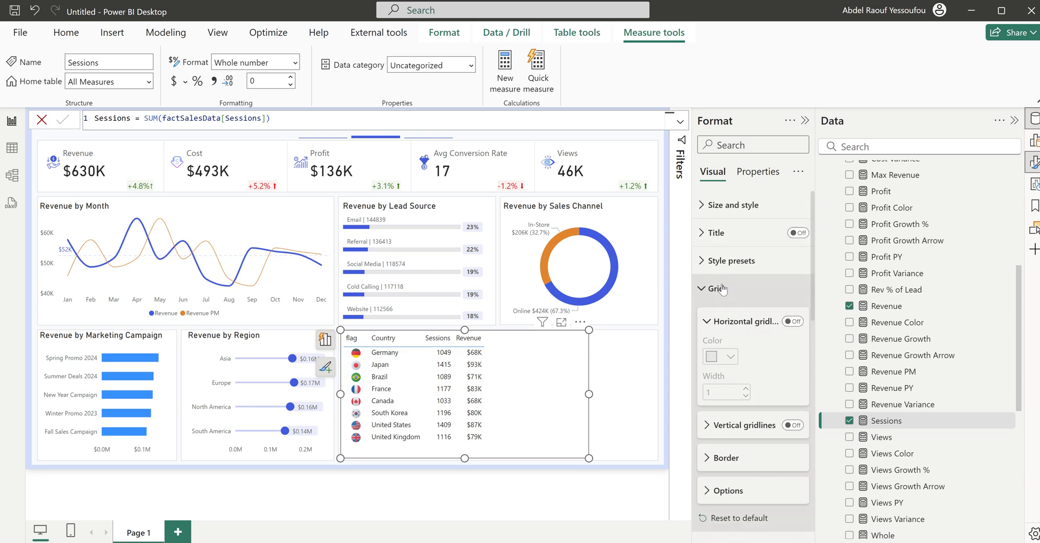
scroll(720, 459, "down", 4)
left_click(726, 323)
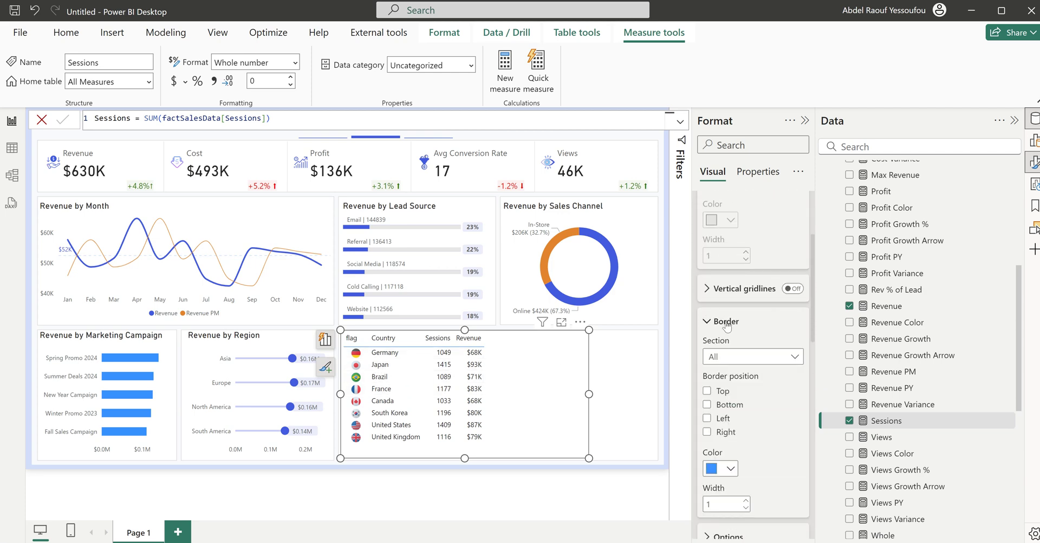
left_click(731, 468)
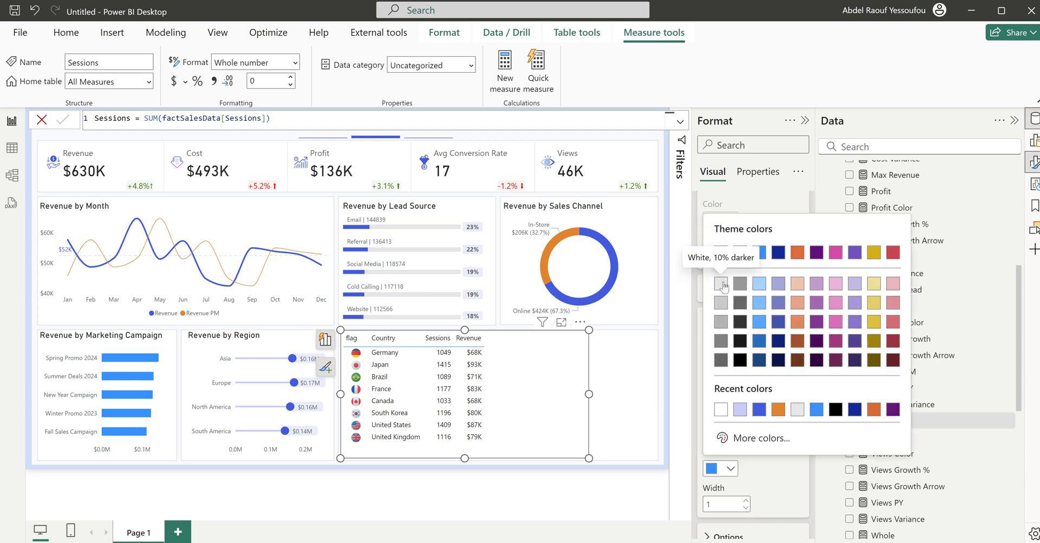
left_click(722, 410)
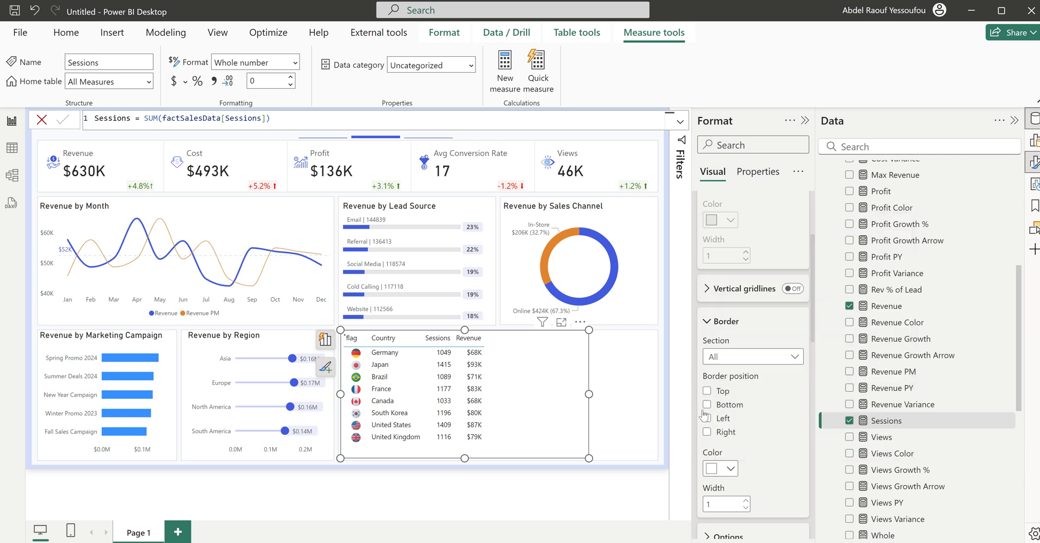
left_click(438, 338)
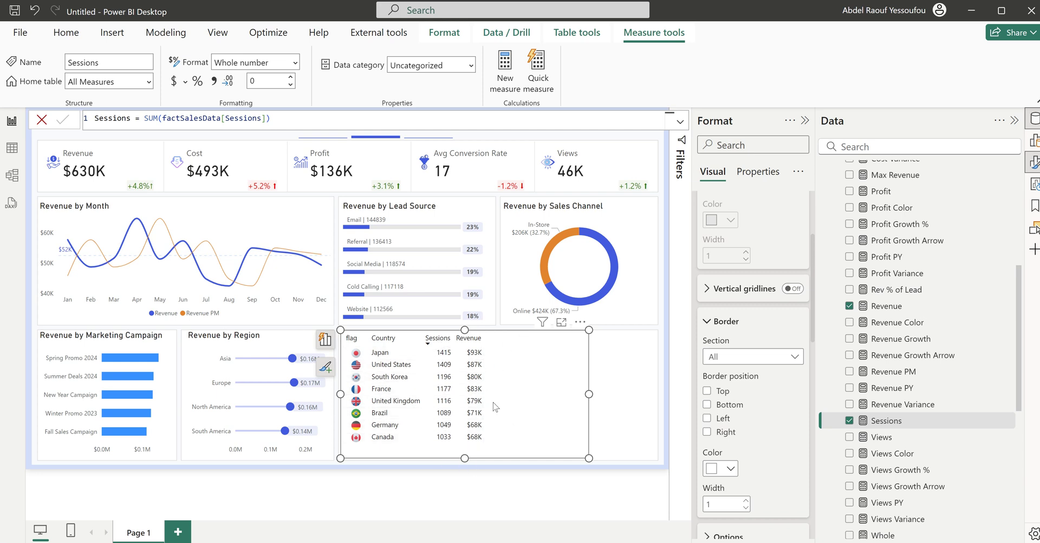
Step: Add data bars to the Sessions column of the country table with the light blue positive bar color #E7F1FE
left_click(325, 340)
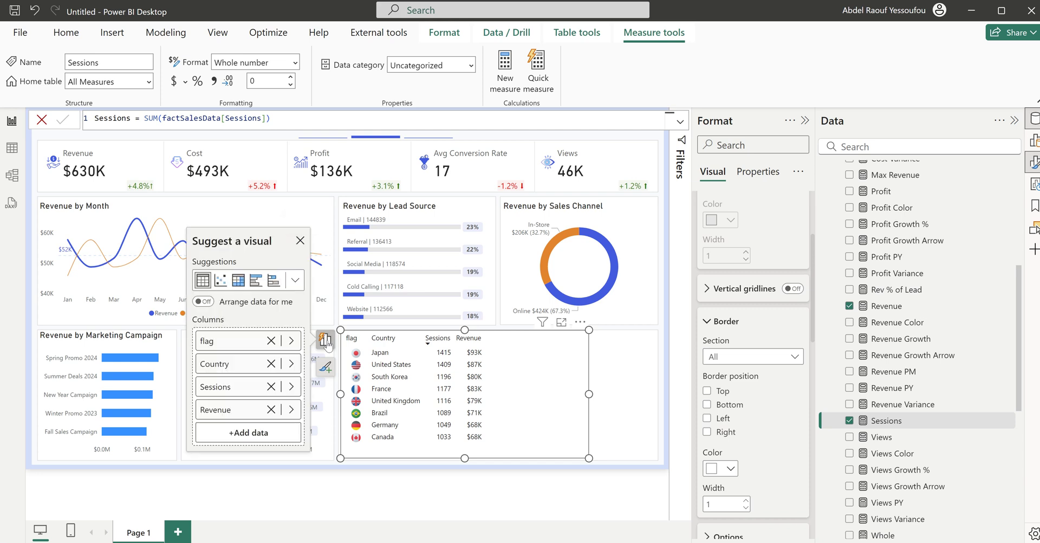
right_click(266, 386)
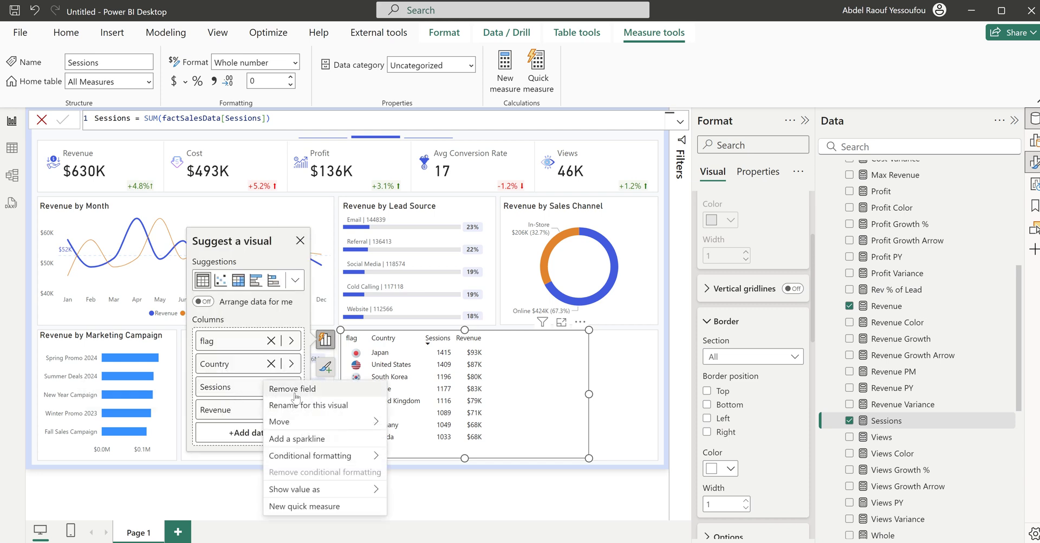
mouse_move(336, 456)
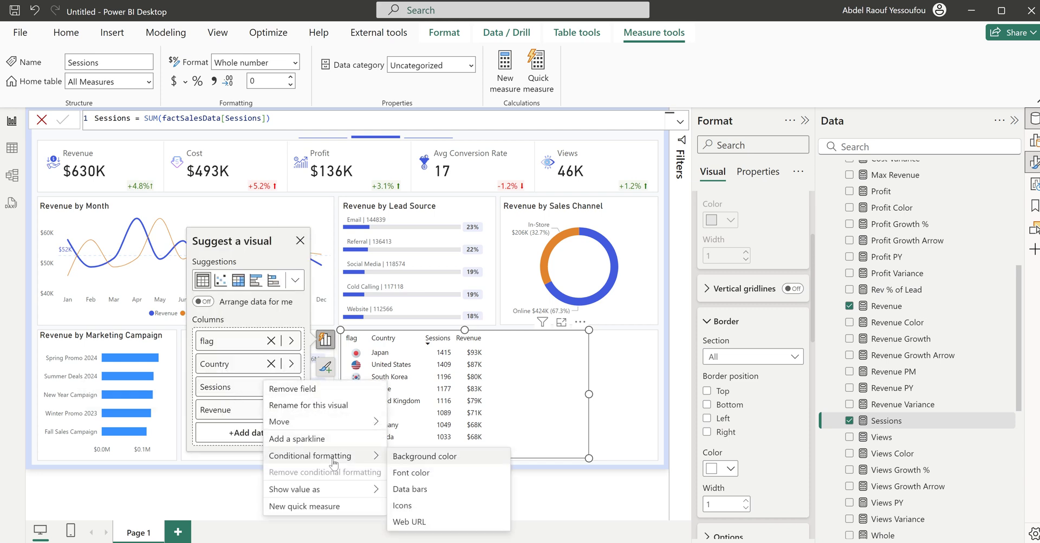
left_click(430, 491)
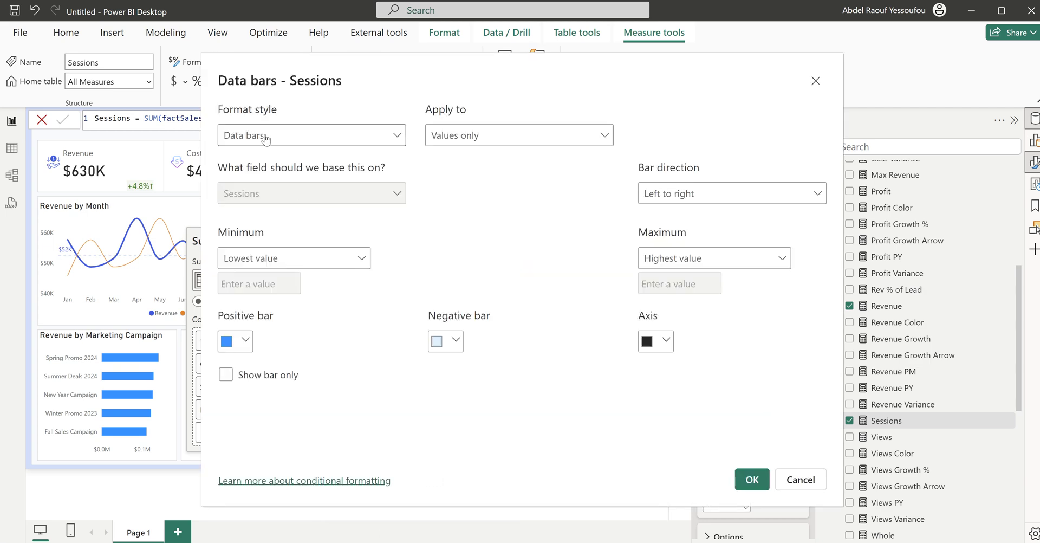
left_click(245, 340)
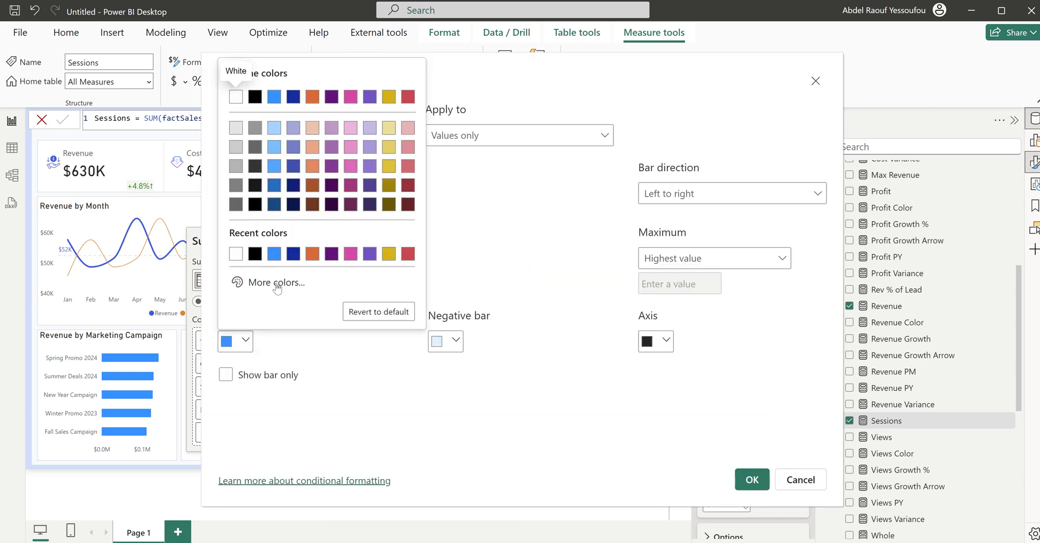
left_click(276, 283)
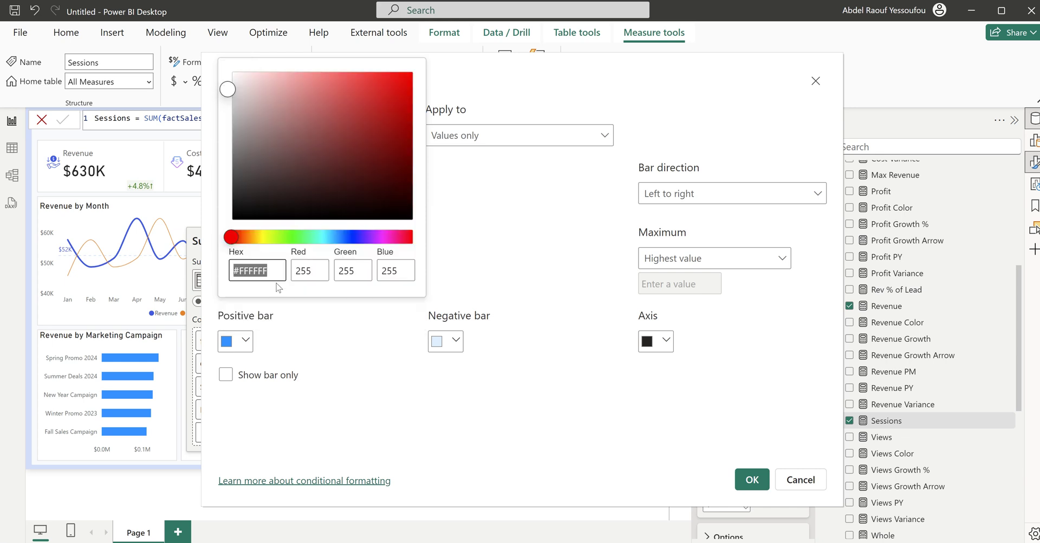
left_click(338, 237)
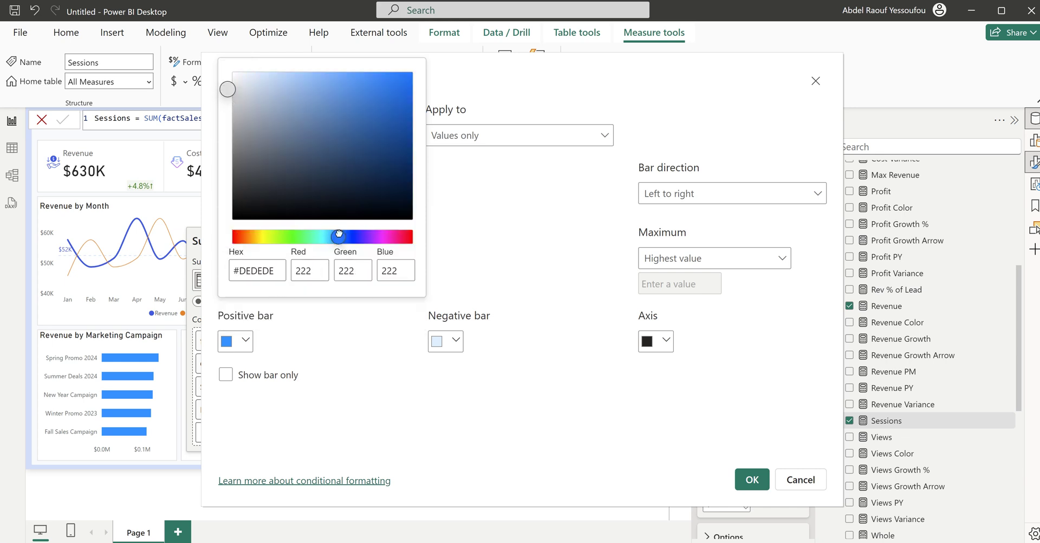
left_click(248, 80)
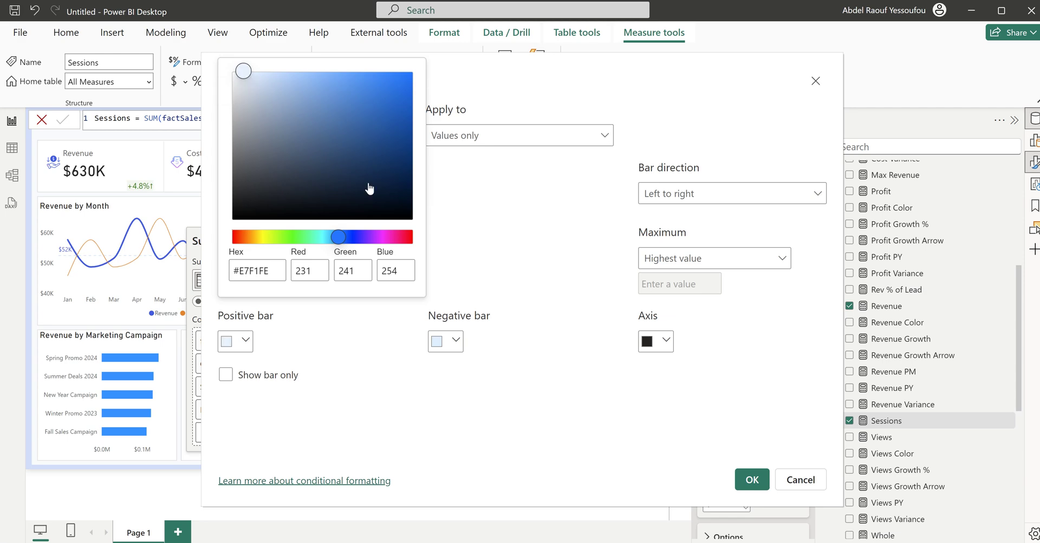
left_click(387, 371)
left_click(752, 479)
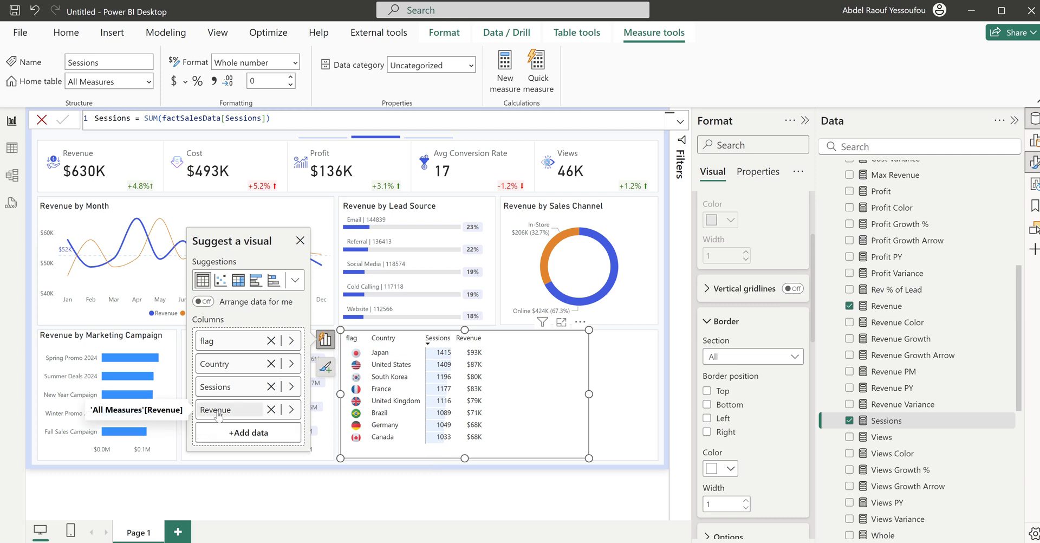
Step: Add data bars to the Revenue column of the country table with the light violet positive bar color #D8DDFE
right_click(263, 407)
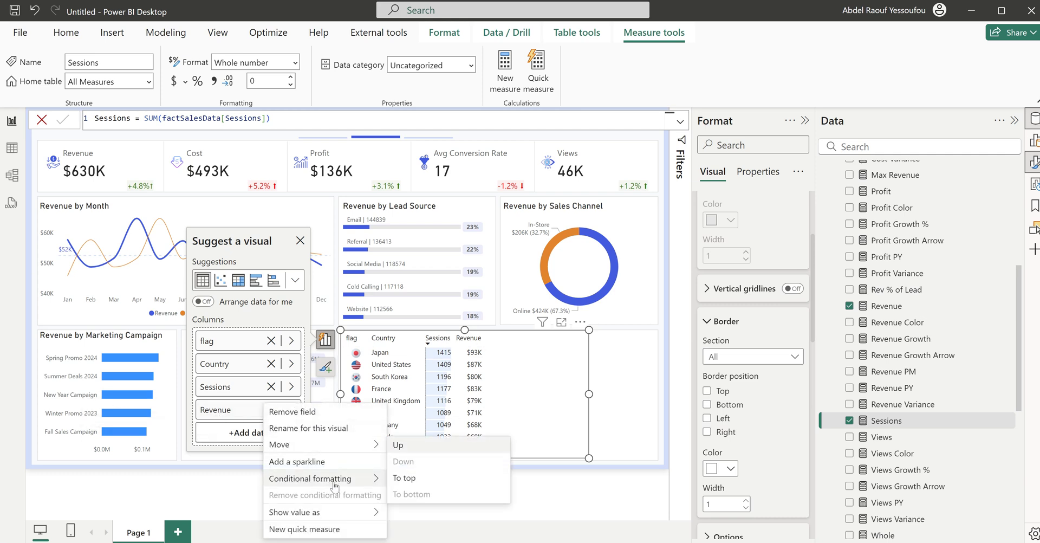
mouse_move(334, 484)
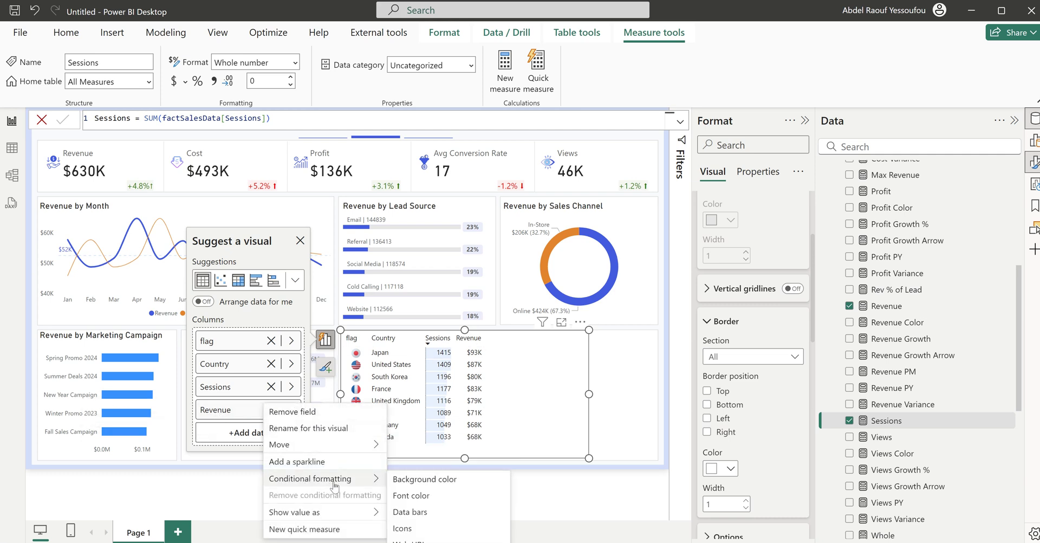
left_click(418, 512)
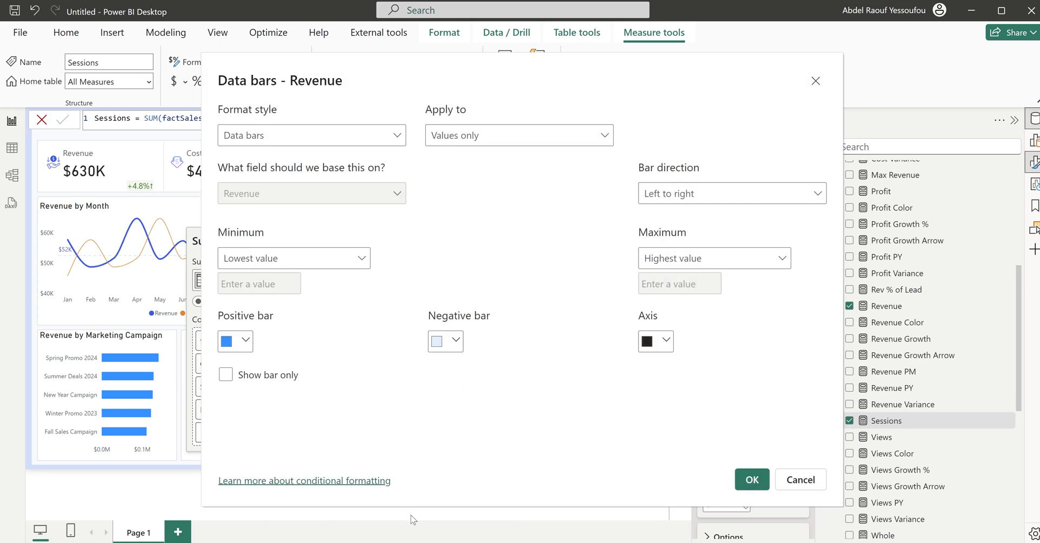
left_click(245, 341)
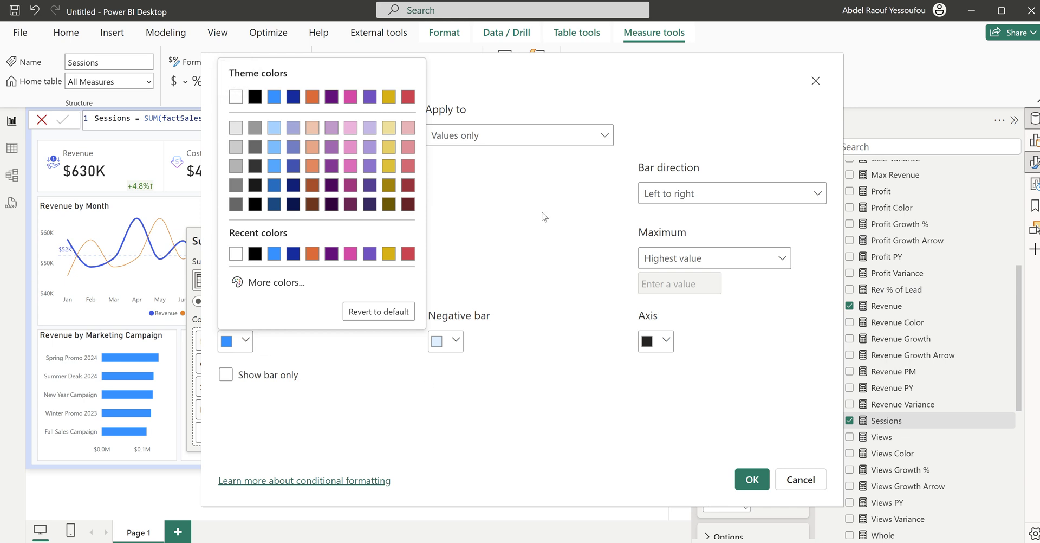
left_click(278, 282)
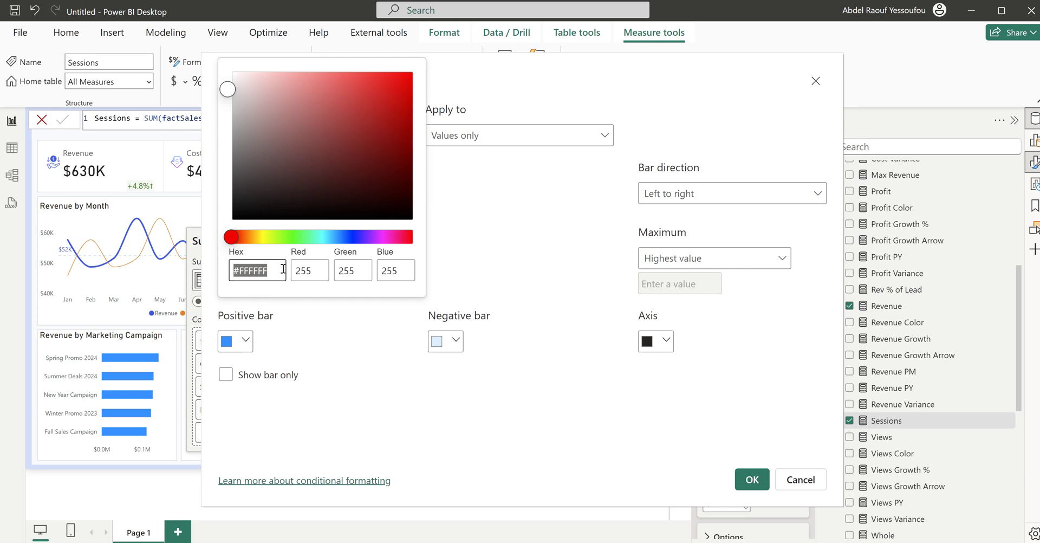
type("#3F53E0")
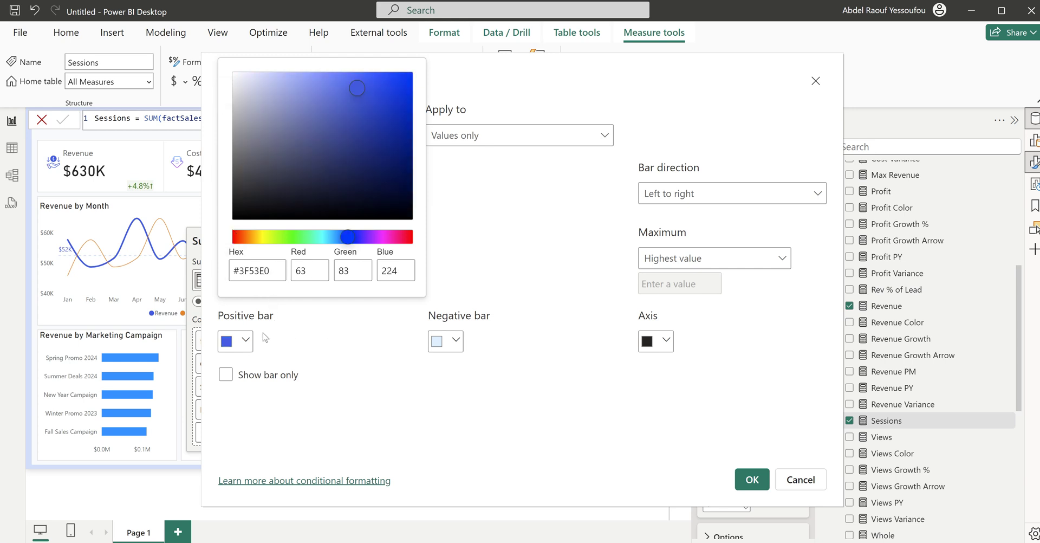
left_click(490, 208)
left_click(246, 340)
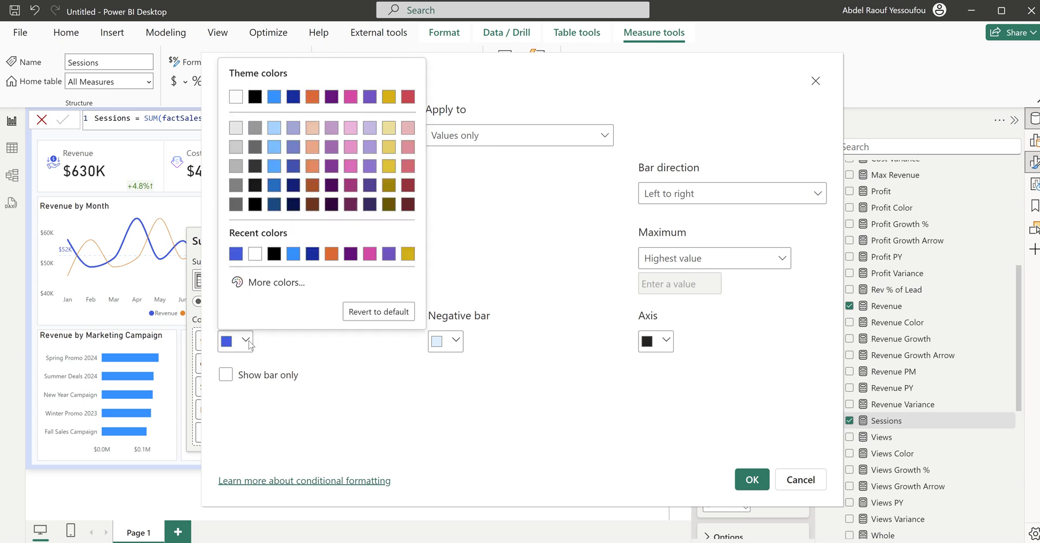
left_click(261, 285)
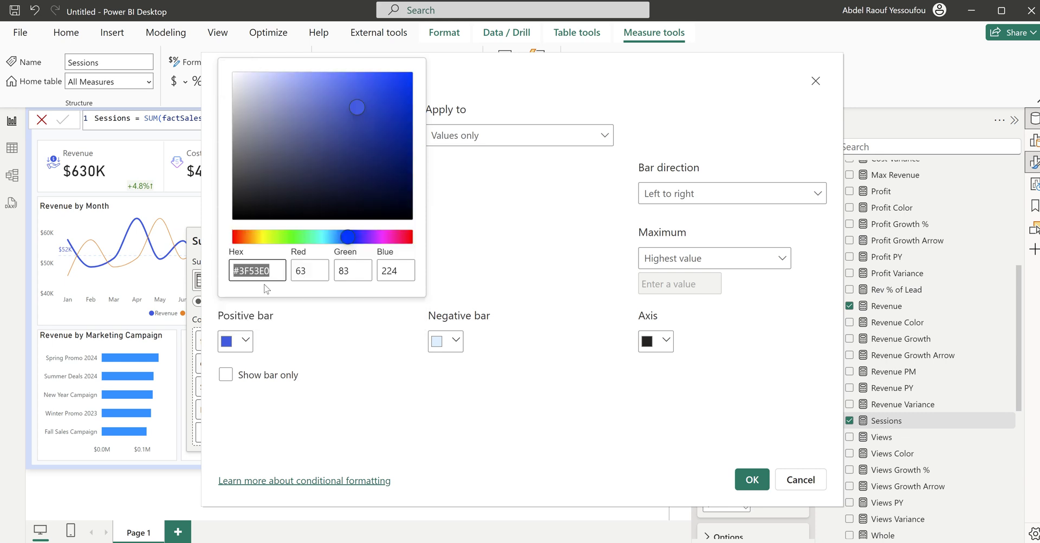
left_click(255, 71)
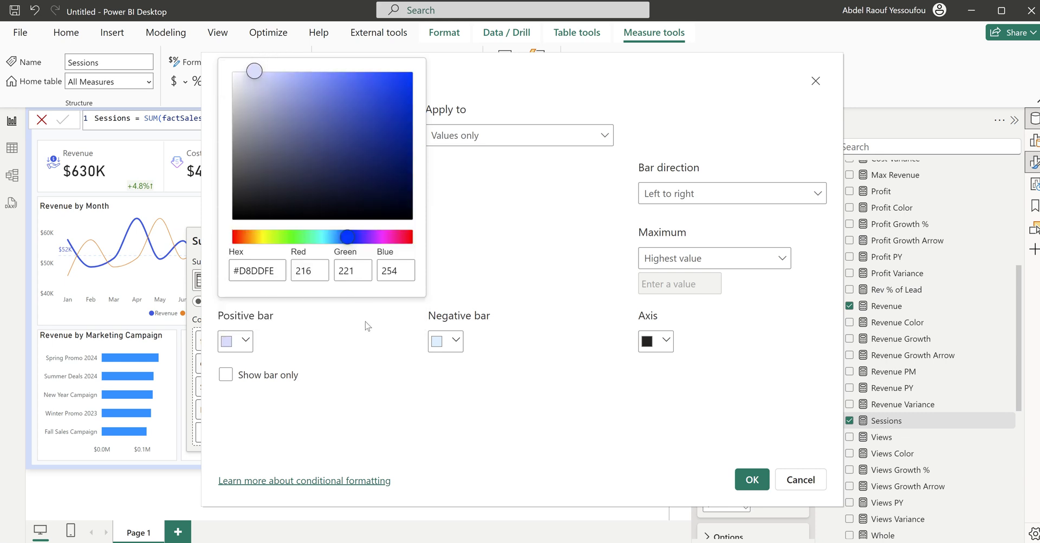
left_click(756, 484)
left_click(756, 485)
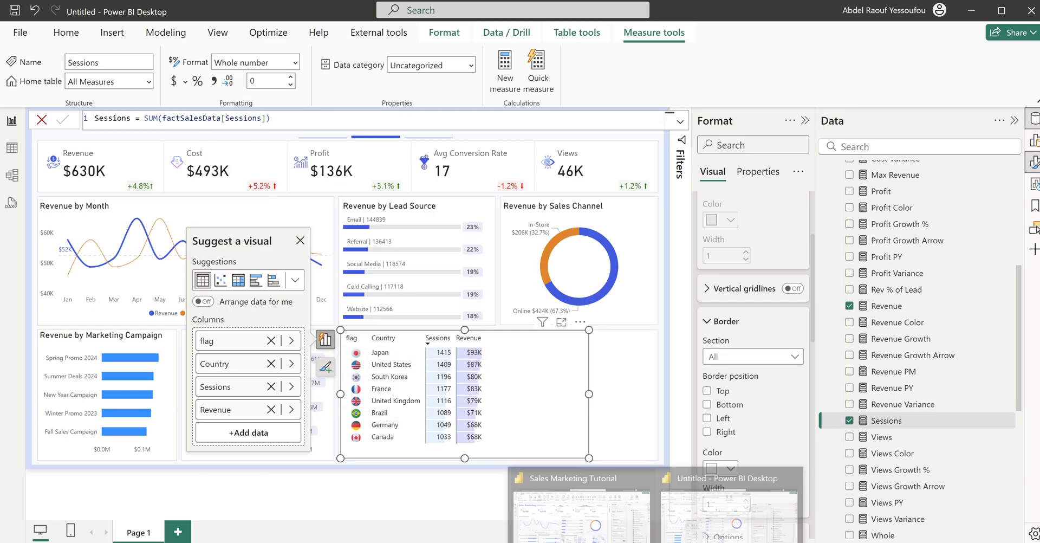
Step: Add a sparkline to the country table with Revenue on the Y-axis and Calendar Monthnum on the X-axis
left_click(599, 519)
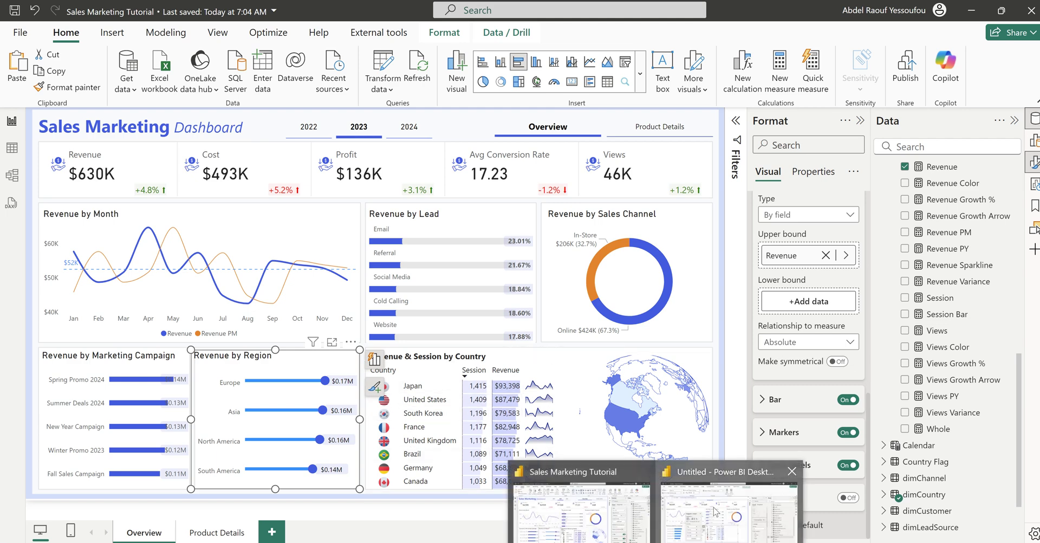
left_click(729, 507)
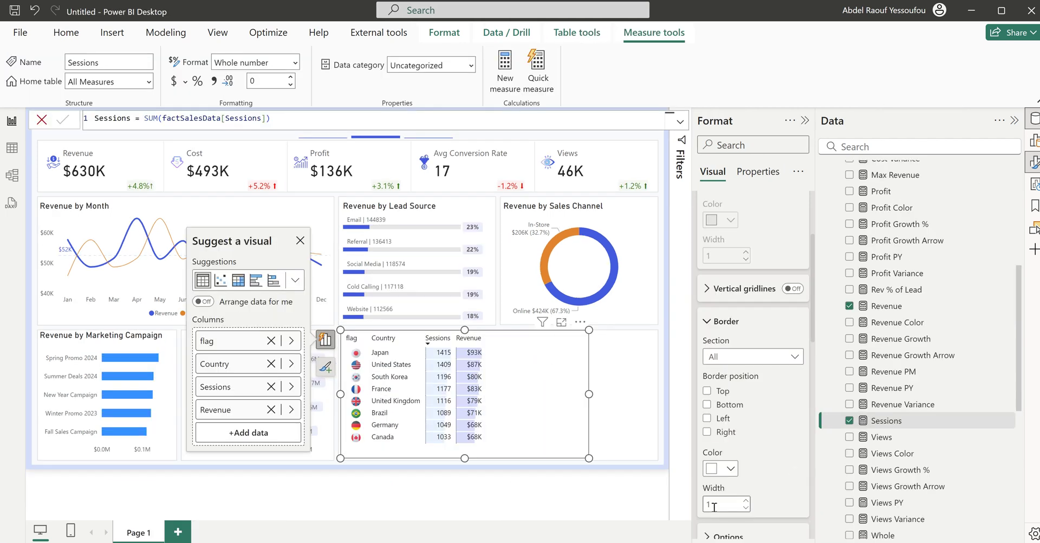
right_click(221, 413)
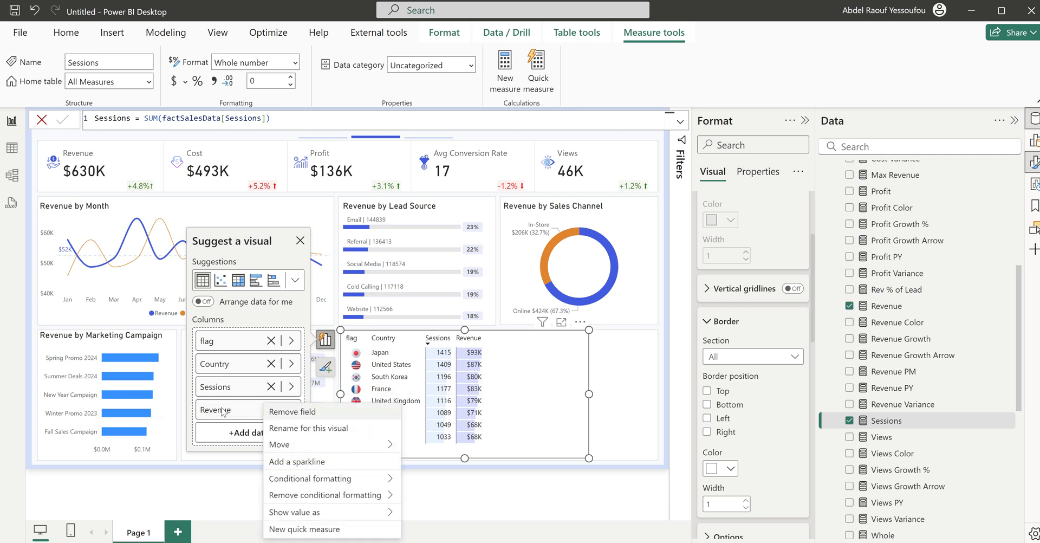
mouse_move(326, 488)
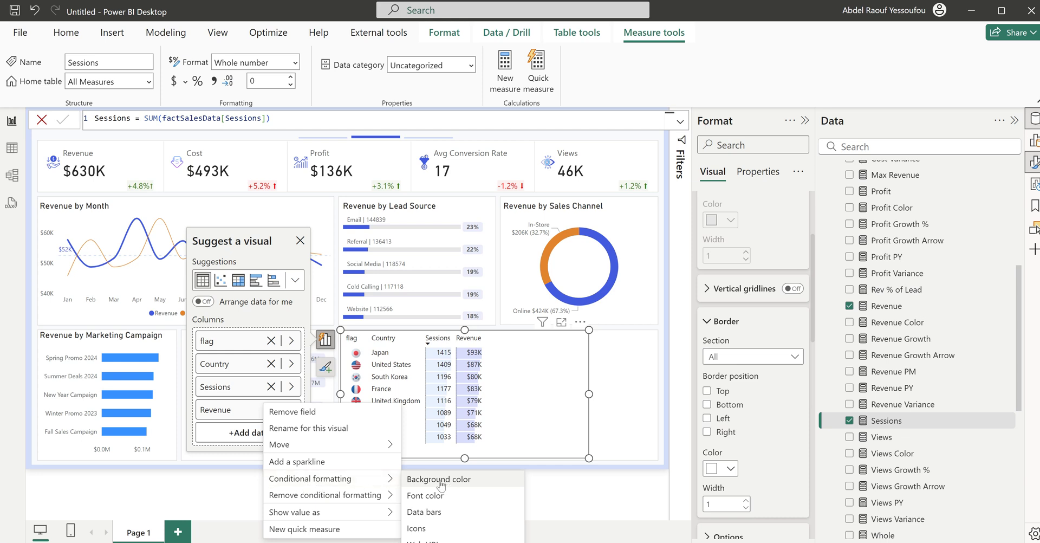
left_click(318, 465)
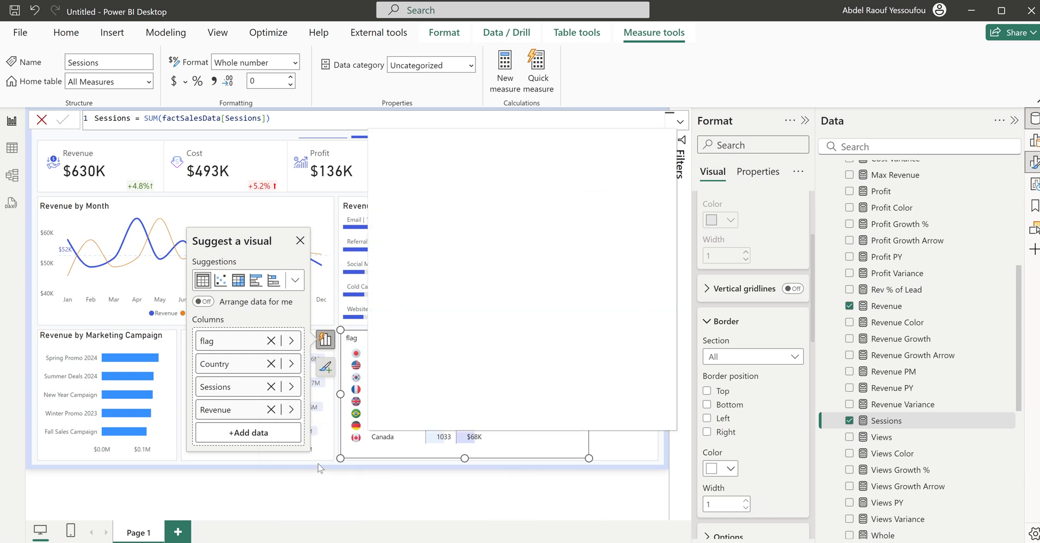
left_click(461, 296)
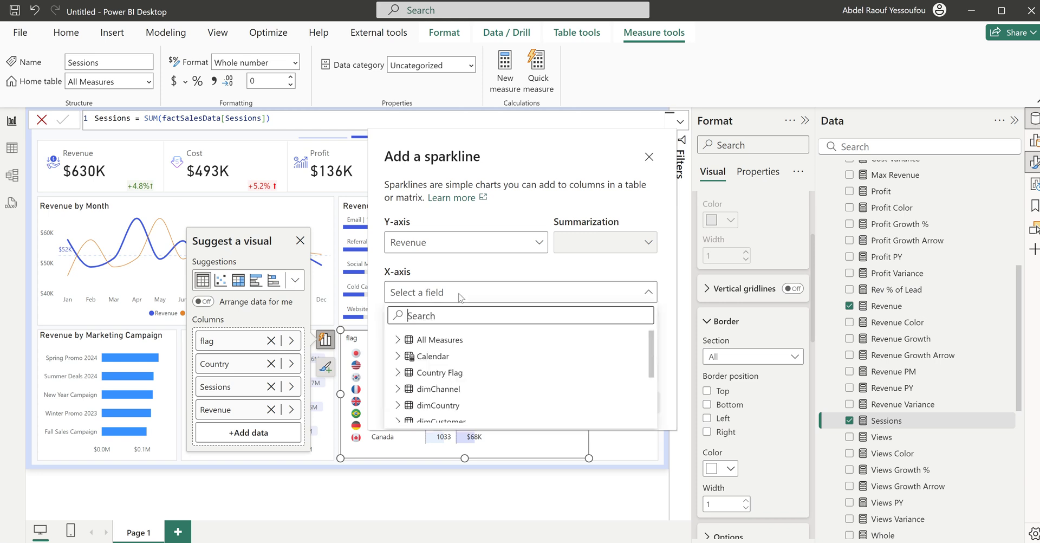
type("mon")
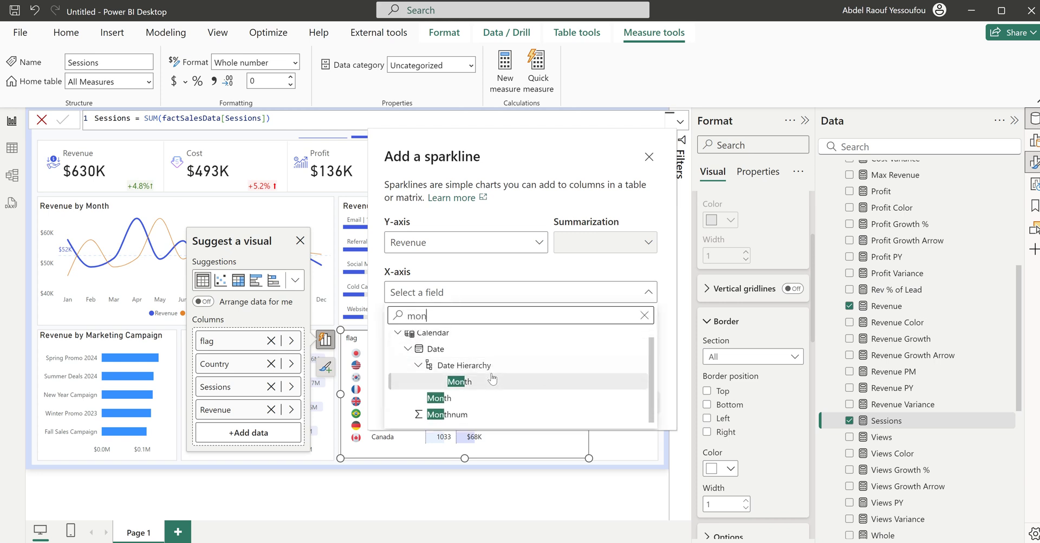
left_click(447, 414)
left_click(632, 402)
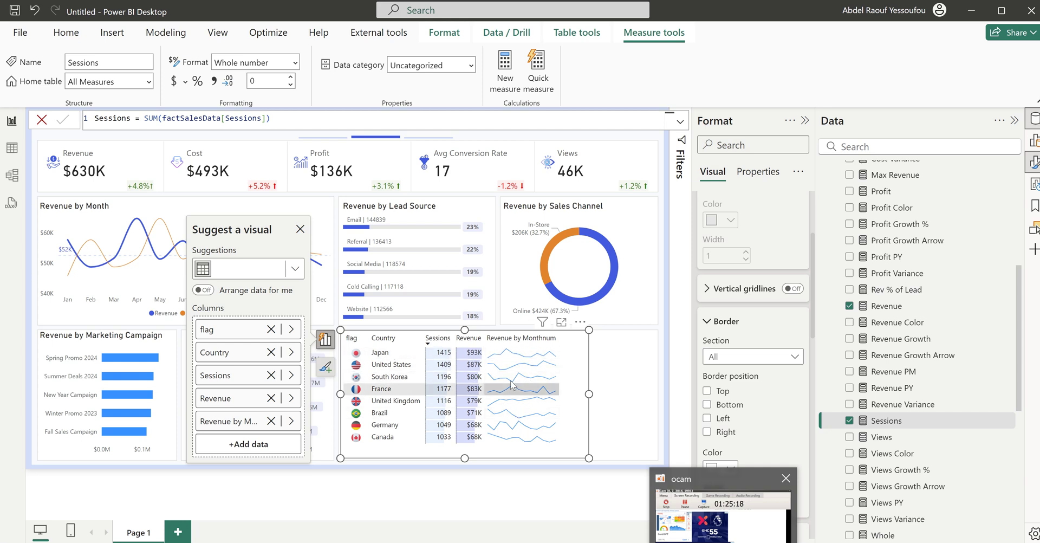
Step: Narrow the country table slightly and blank out the display name of its sparkline column
left_click_drag(589, 393, 566, 399)
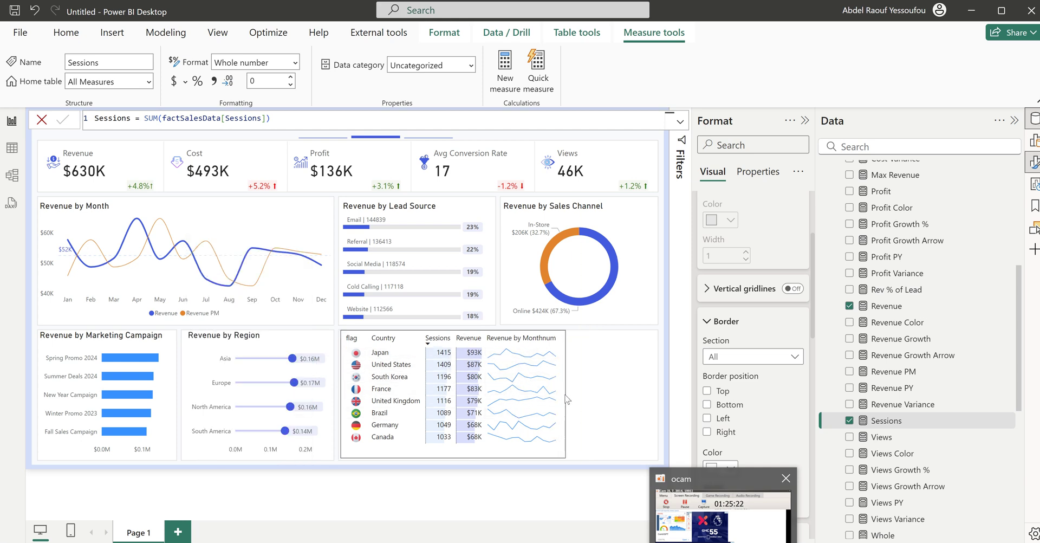
left_click(454, 396)
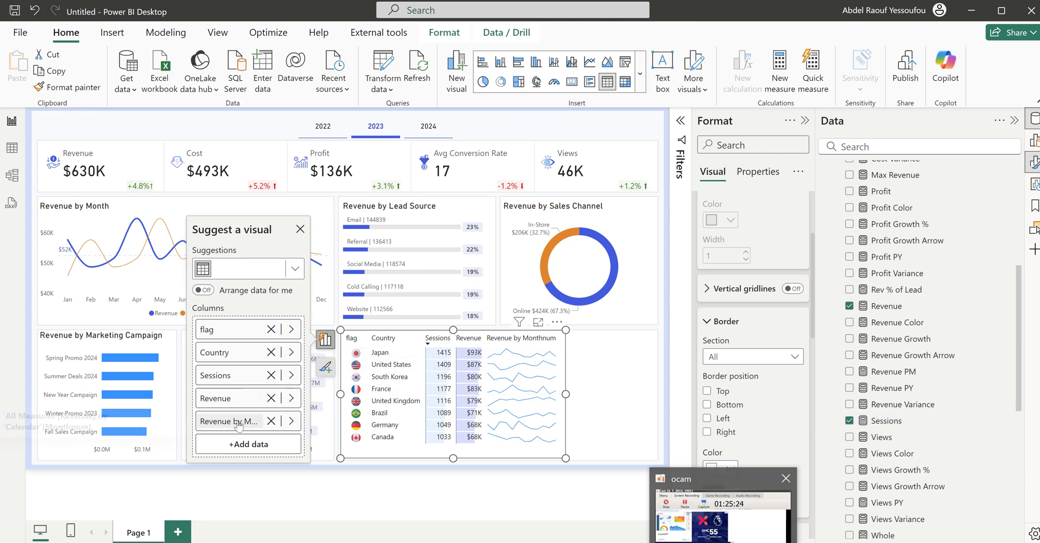
left_click(239, 424)
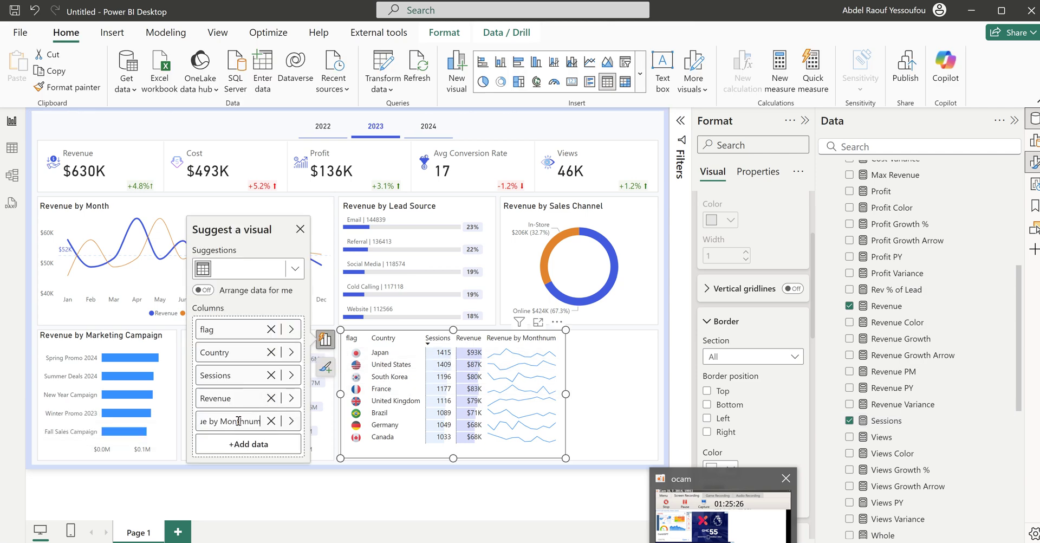
key("ctrl+a")
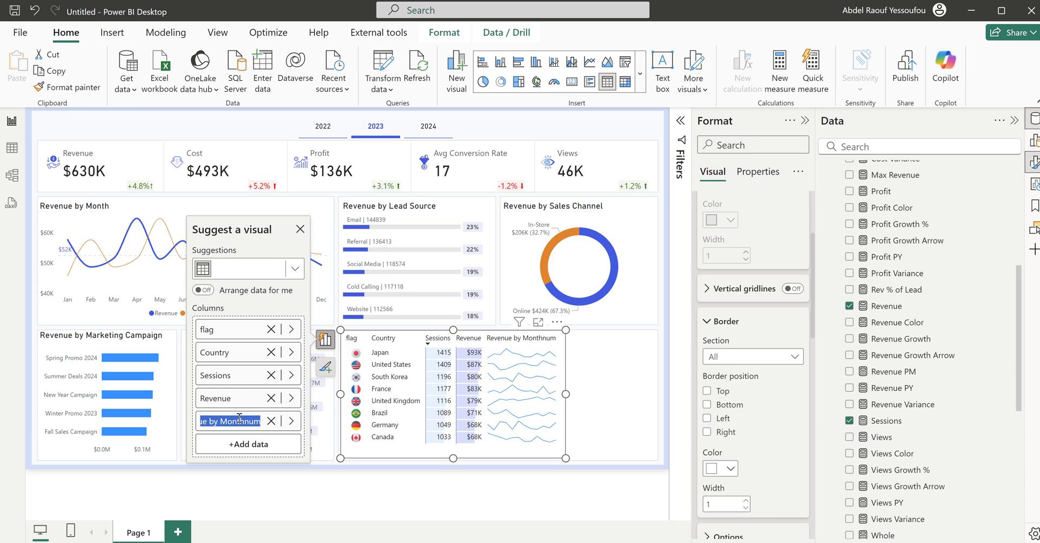
key("BackSpace")
key("Return")
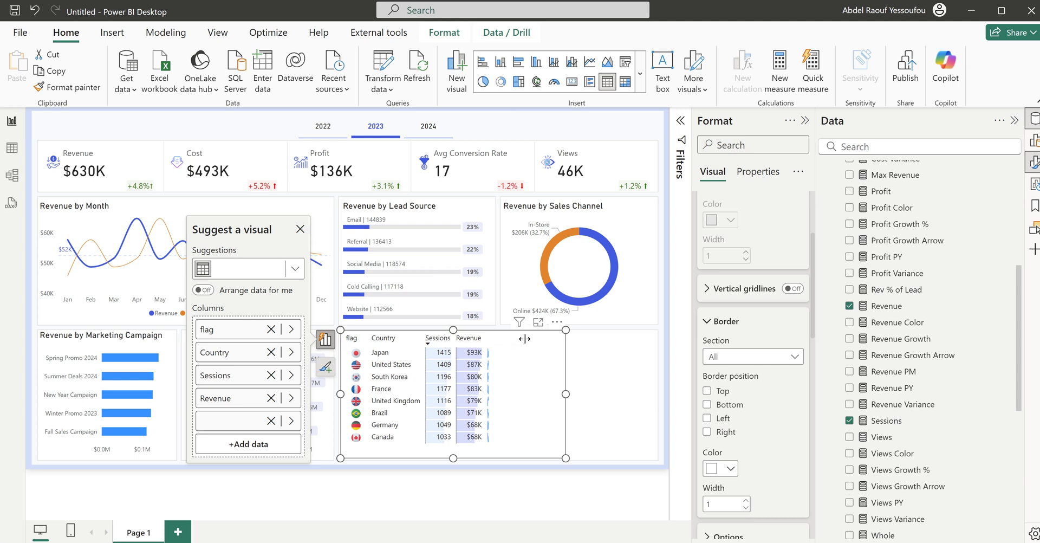
Step: Widen the sparkline column enough to show its lines and narrow the country table to fit its columns
left_click_drag(524, 339, 524, 340)
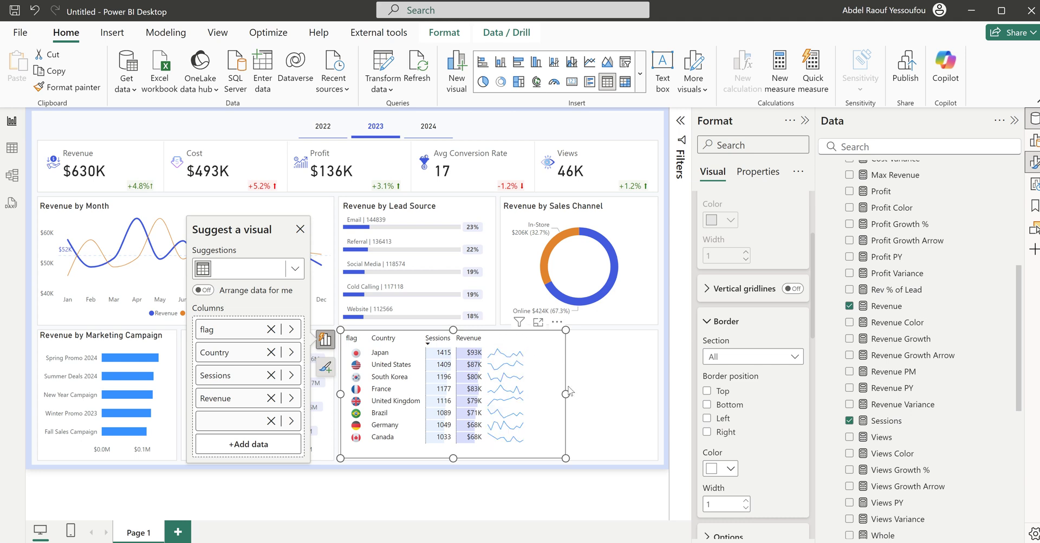
left_click_drag(565, 393, 534, 401)
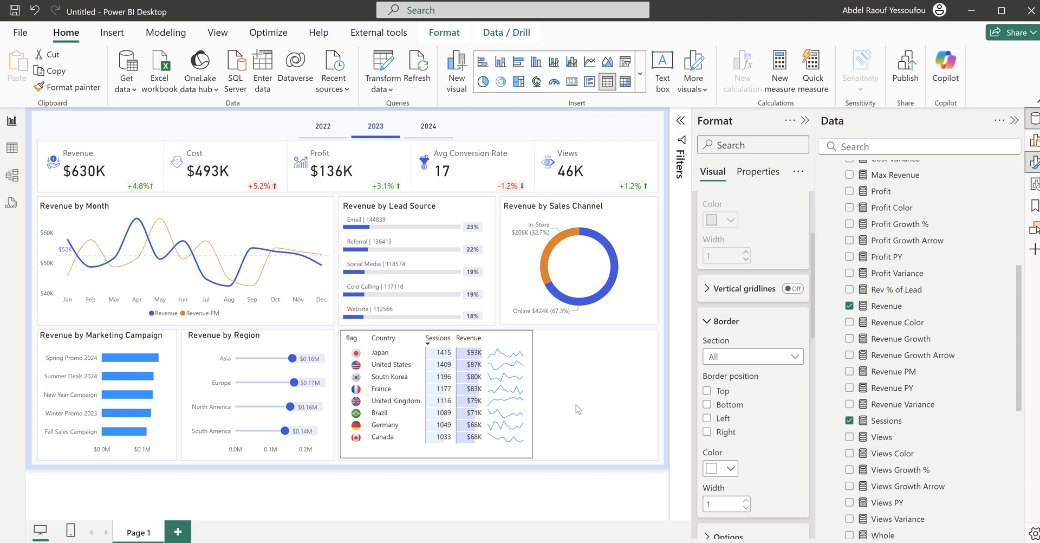
left_click(555, 363)
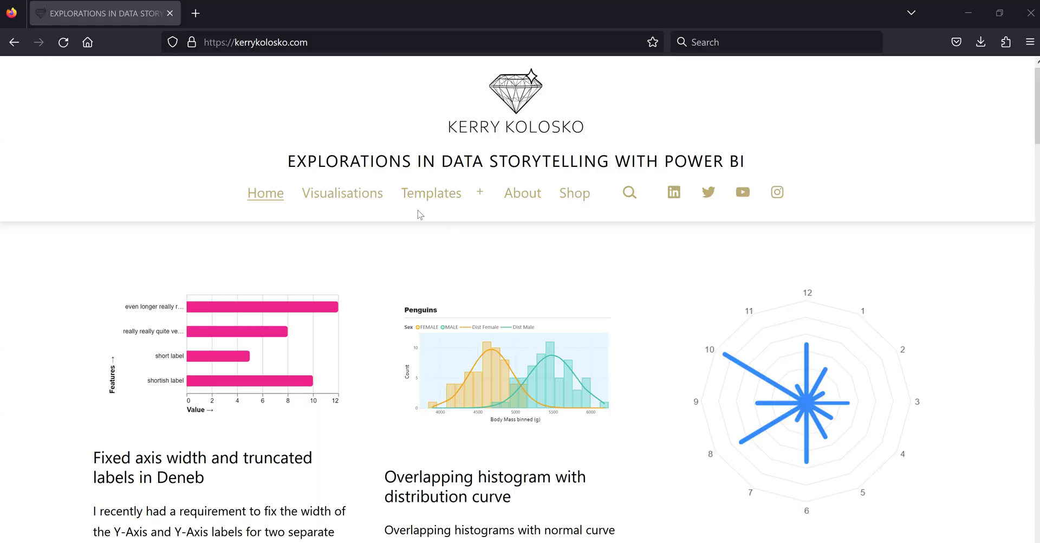
Step: In Firefox on kerrykolosko.com, open the Sparklines template from the SVG Templates collection
mouse_move(421, 212)
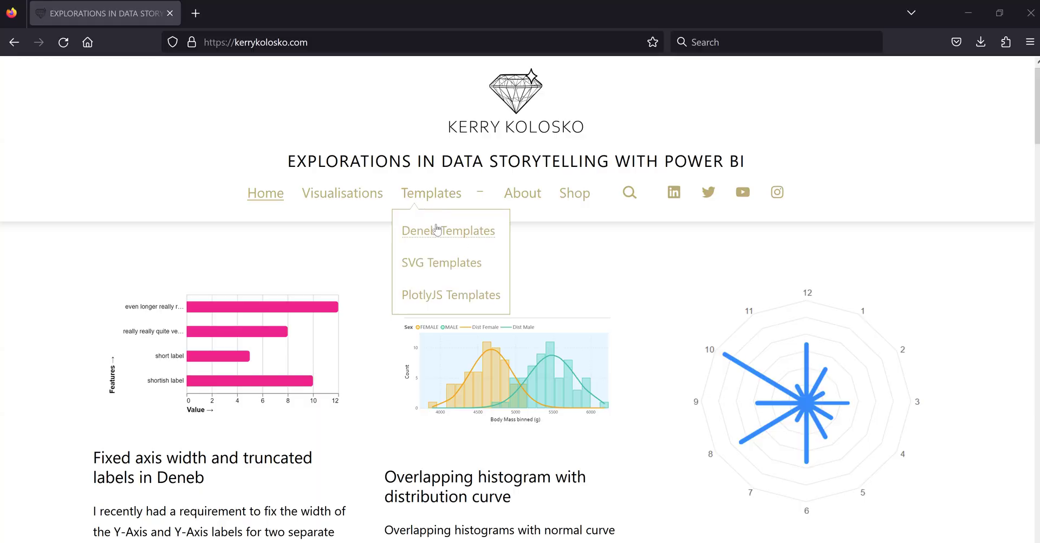
left_click(447, 268)
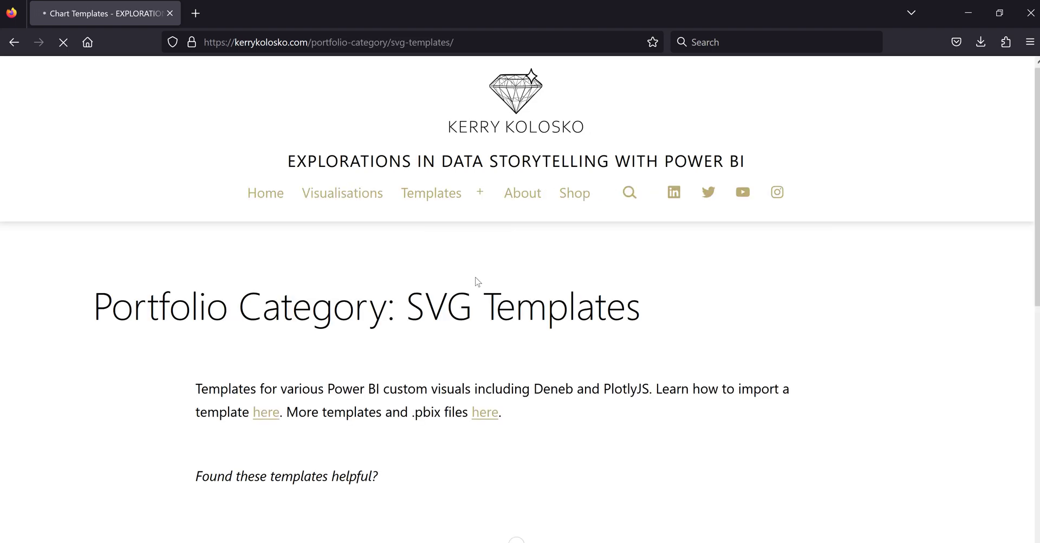
scroll(609, 381, "down", 3)
scroll(609, 381, "down", 6)
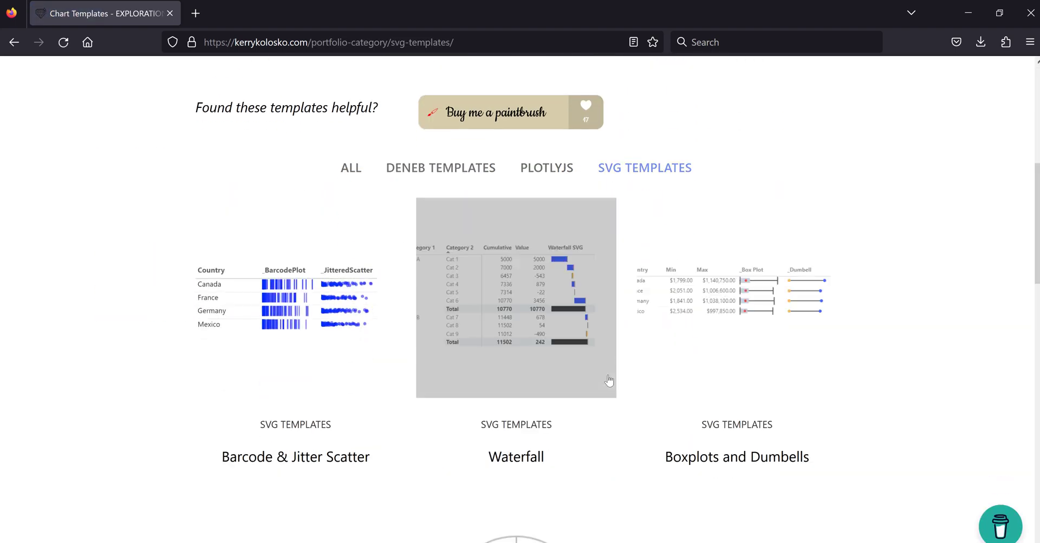
scroll(609, 381, "down", 10)
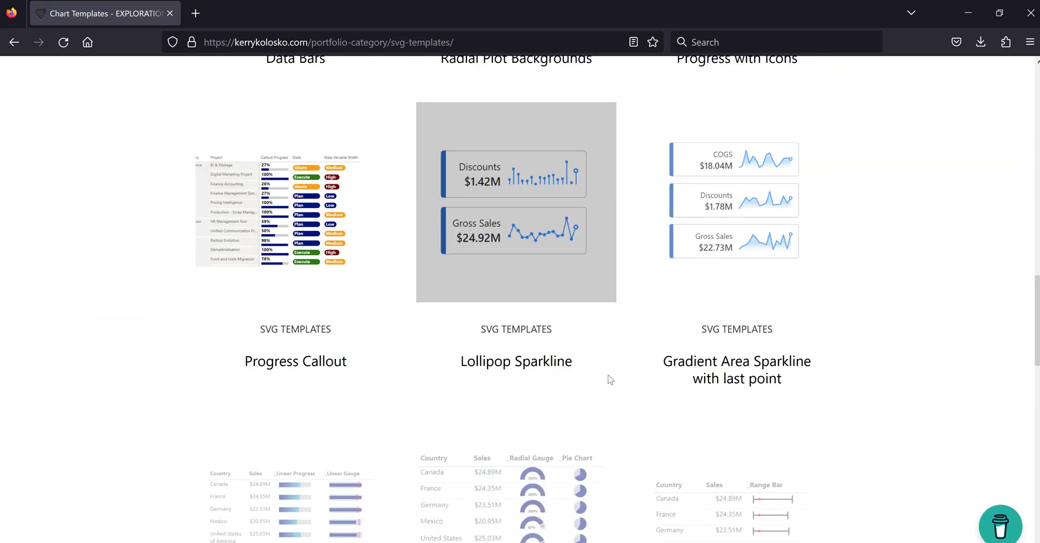
scroll(609, 381, "down", 3)
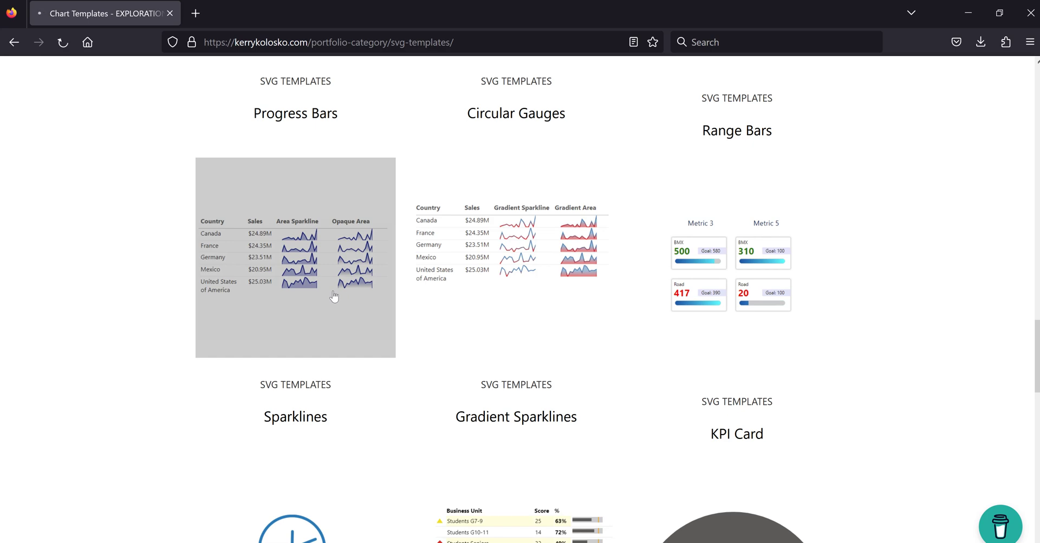
left_click(334, 295)
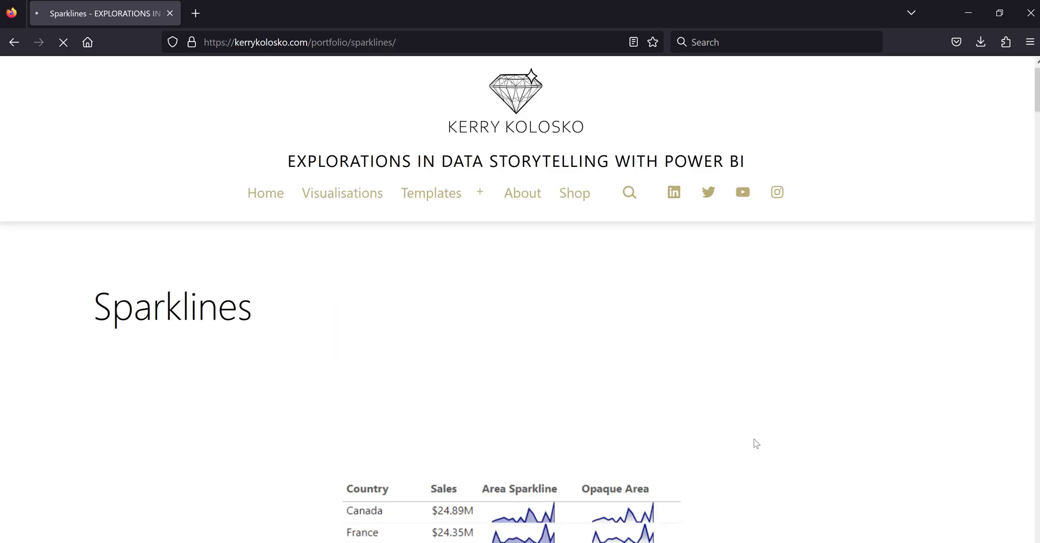
Step: Copy the full Area Sparkline DAX measure code from the Sparklines template page
scroll(764, 445, "down", 4)
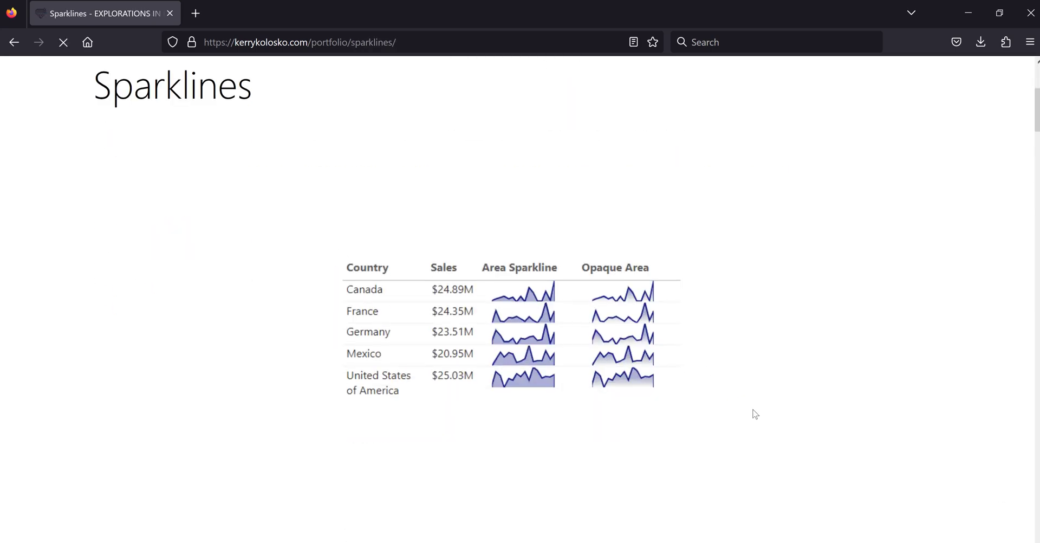
scroll(795, 404, "down", 7)
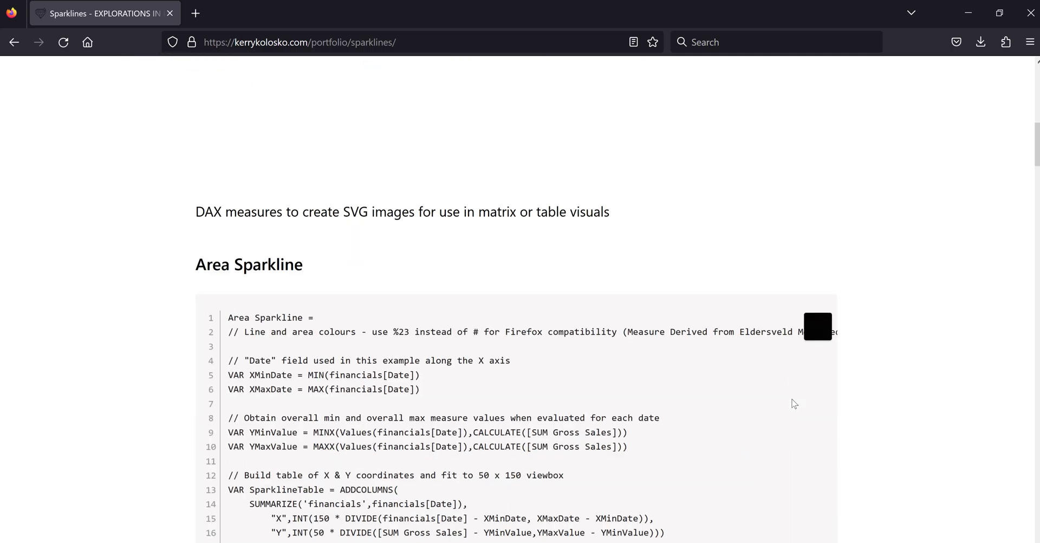
scroll(684, 406, "down", 3)
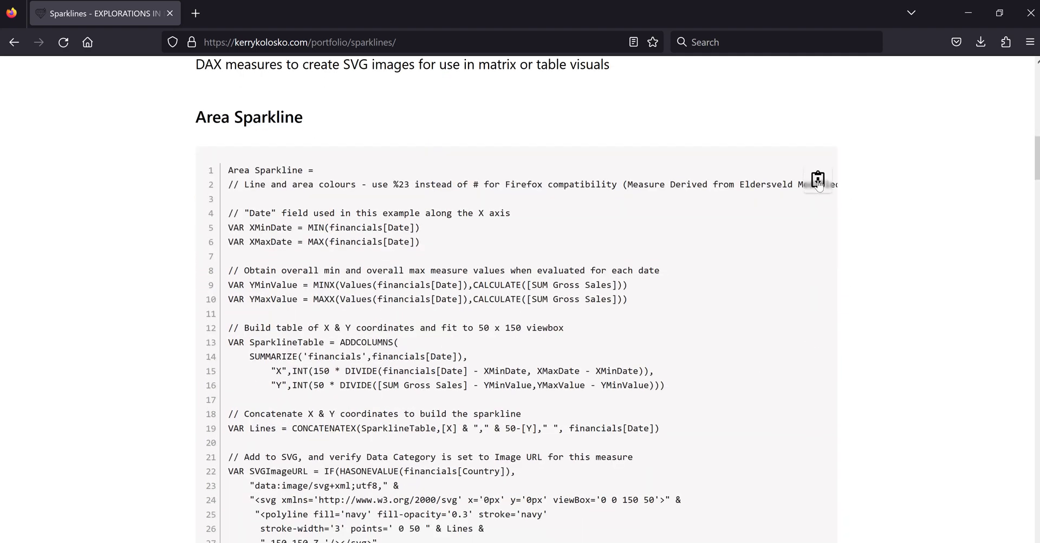
left_click(819, 180)
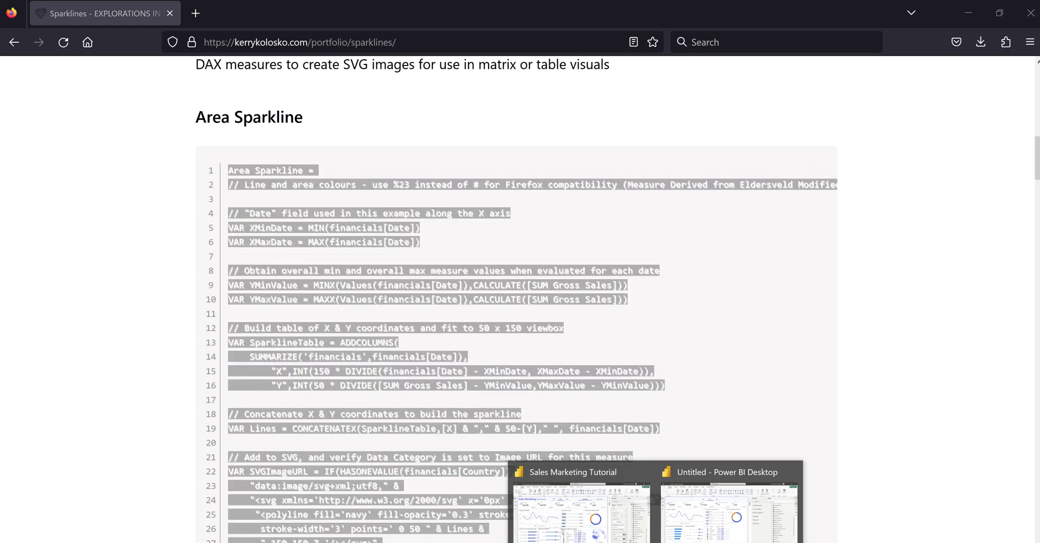
Step: Back in the untitled Power BI report, create a new measure in All Measures and paste the copied Area Sparkline code
left_click(721, 518)
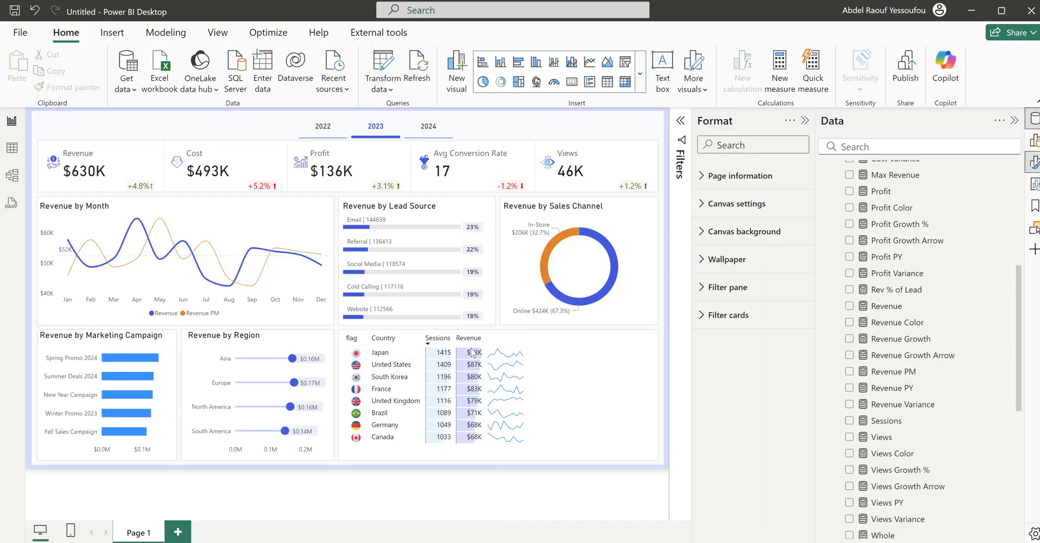
left_click(499, 456)
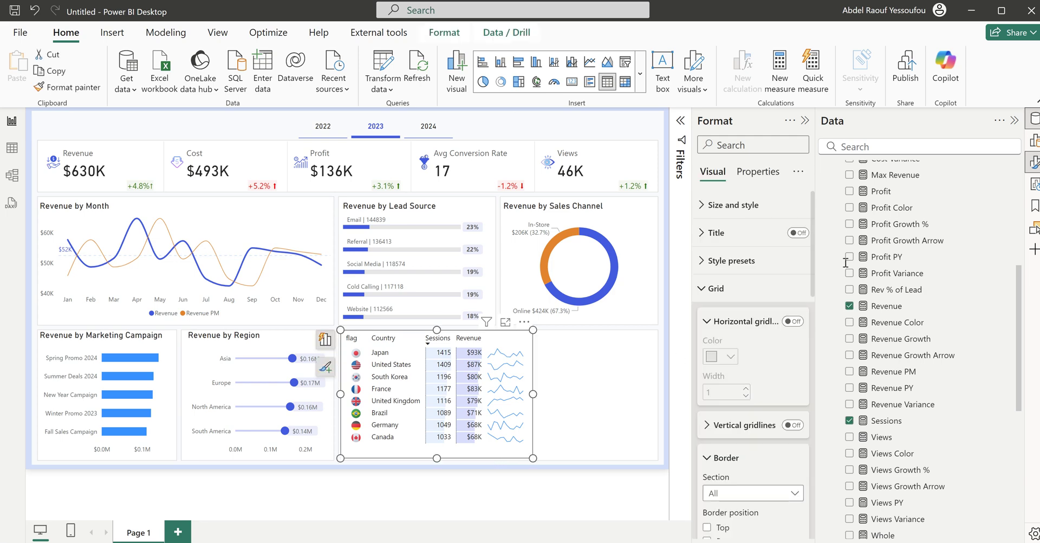
scroll(970, 268, "up", 5)
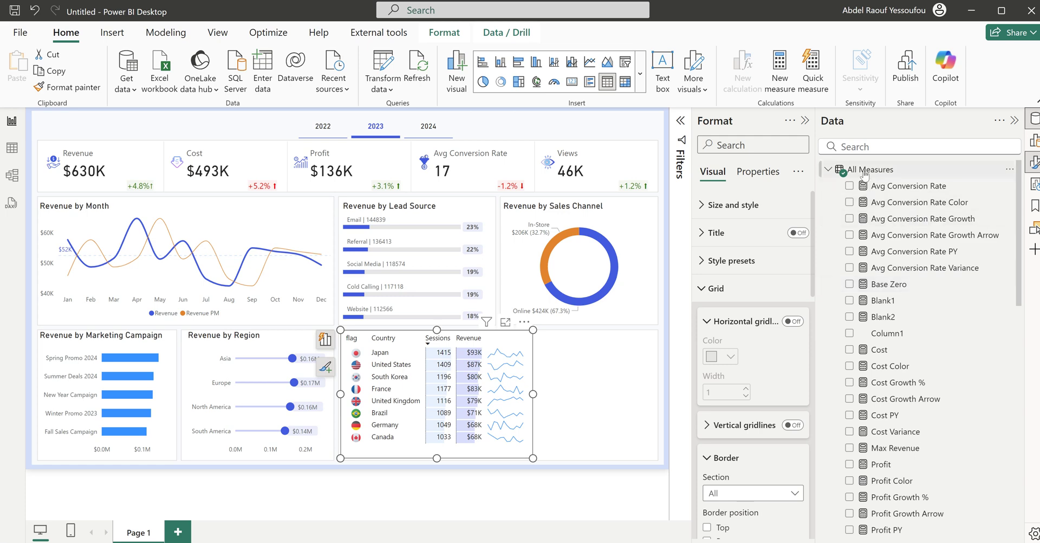
right_click(868, 173)
left_click(893, 196)
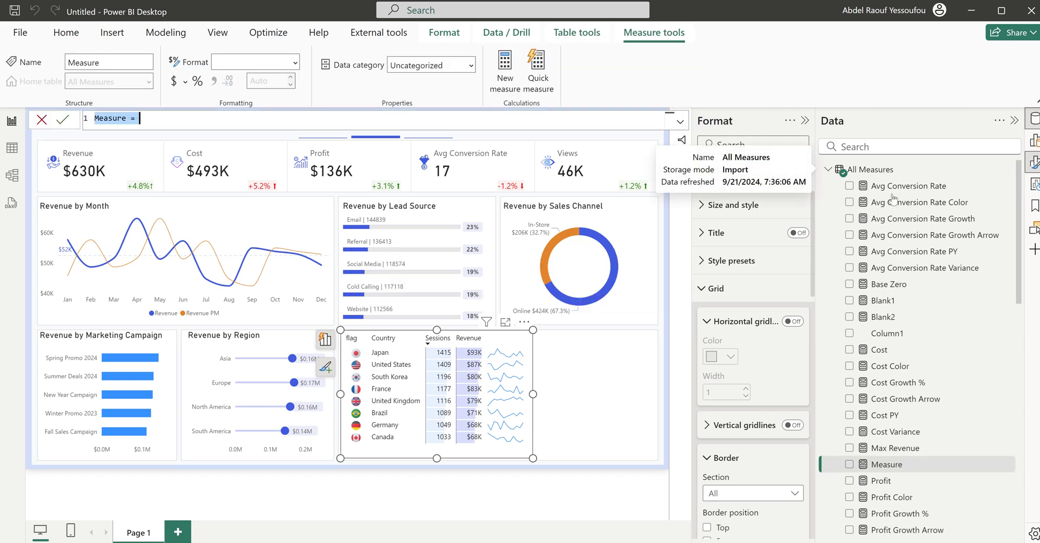
key("ctrl+v")
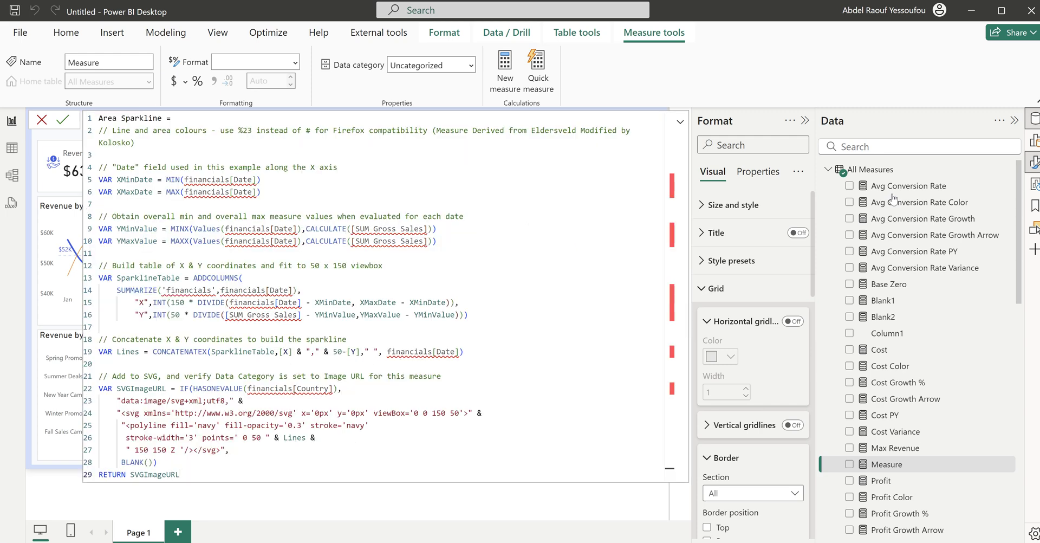
Step: Rename the pasted measure to Revenue Sparkline in its formula
mouse_move(418, 352)
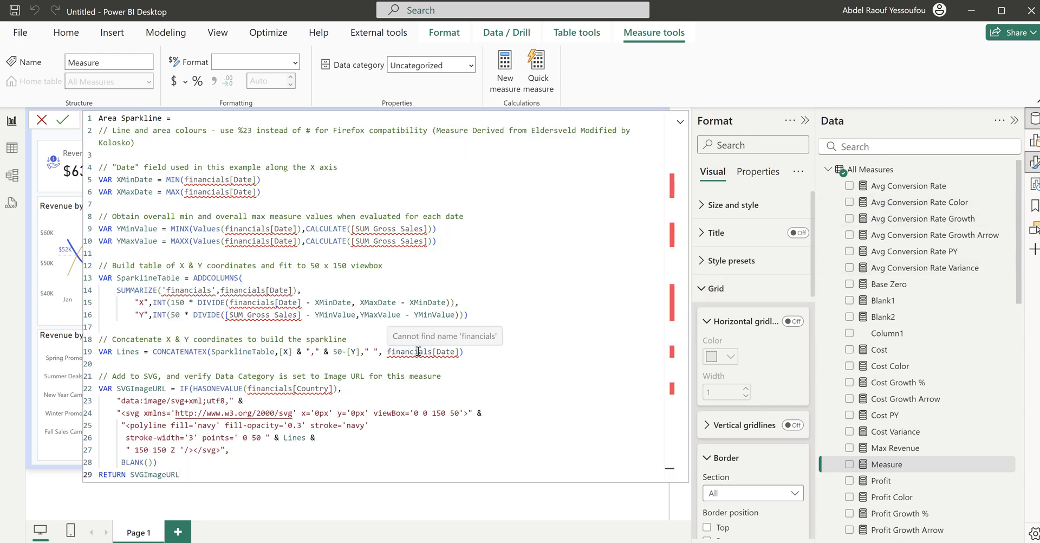
double_click(106, 119)
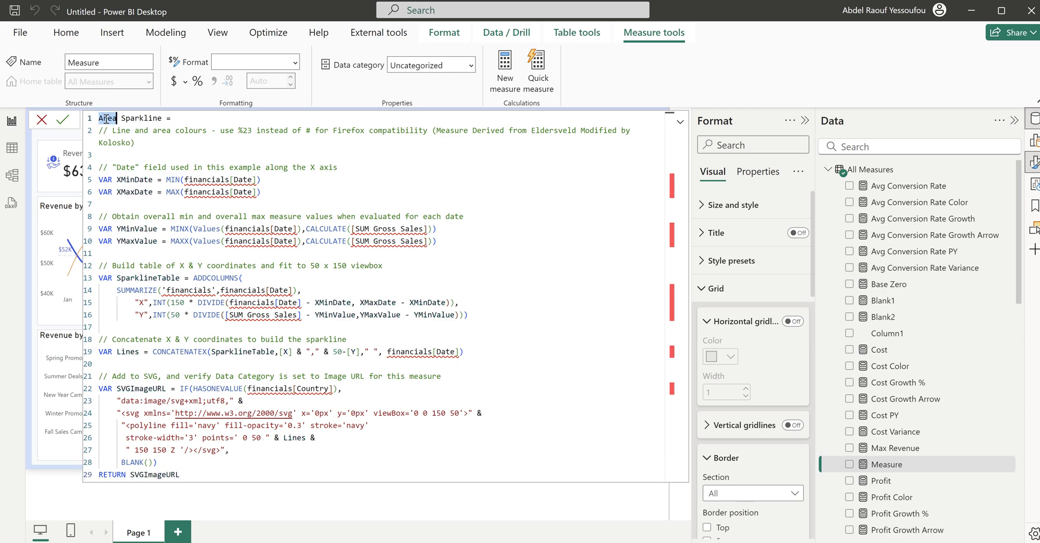
type("Reveneu")
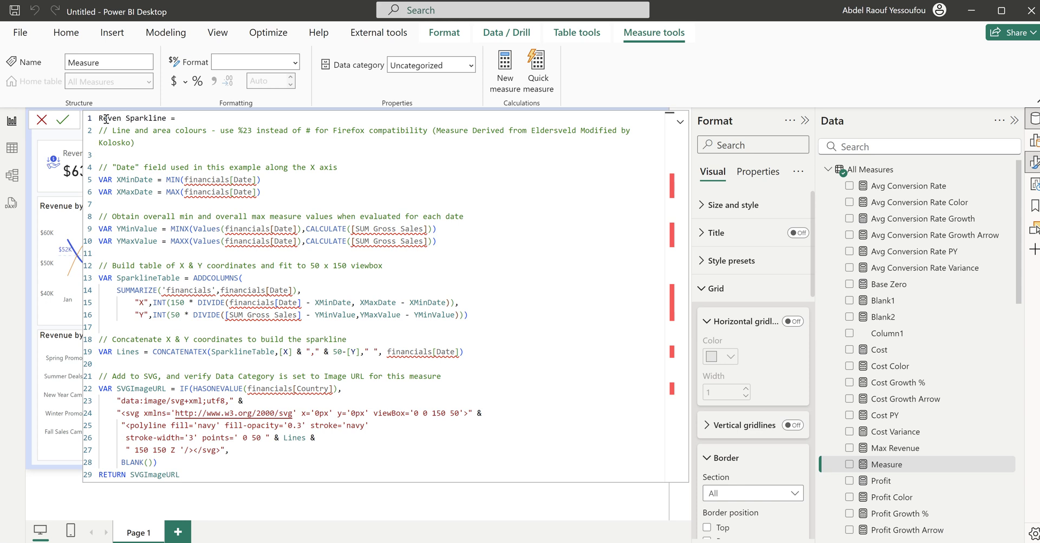
type("ue")
Step: Replace every financials[Date] reference in the Revenue Sparkline formula with 'Calendar'[Monthnum]
mouse_move(254, 227)
left_click_drag(258, 179, 185, 179)
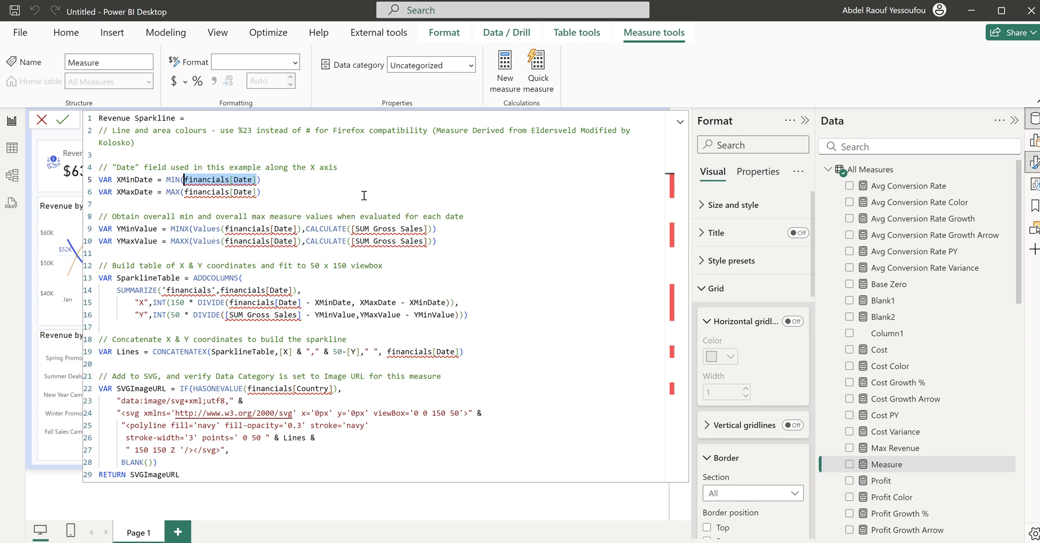
key("ctrl+shift+l")
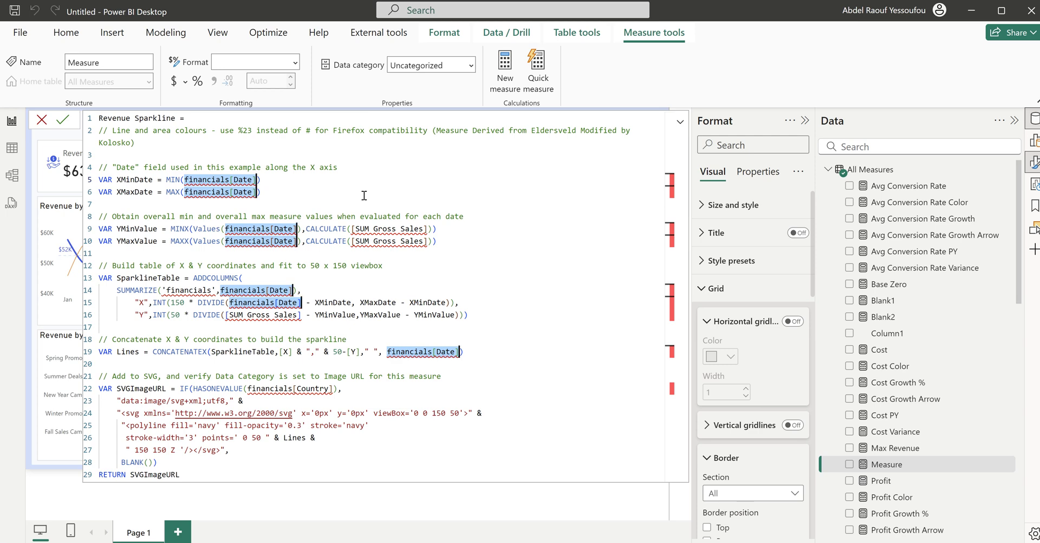
type("Ca")
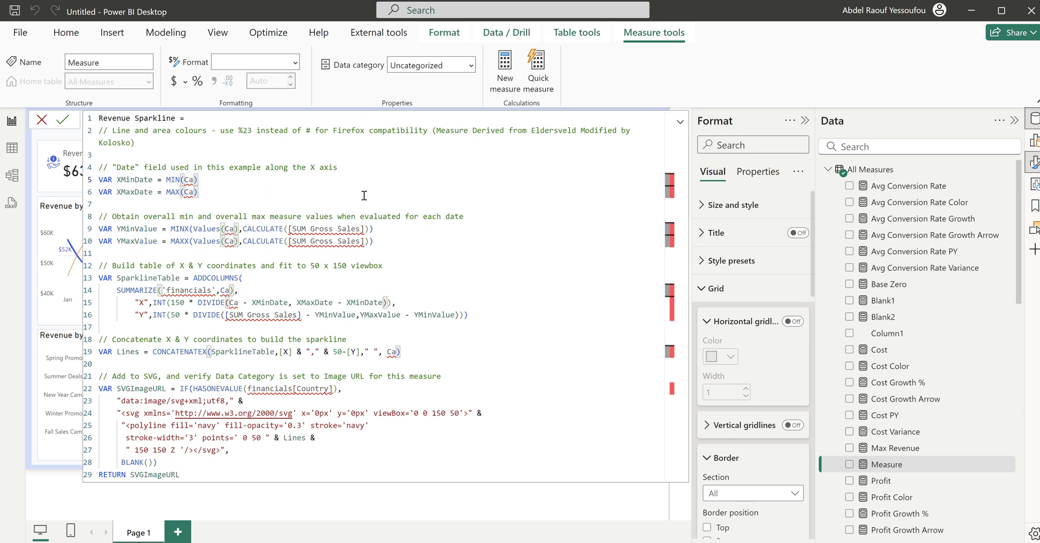
type("lendar")
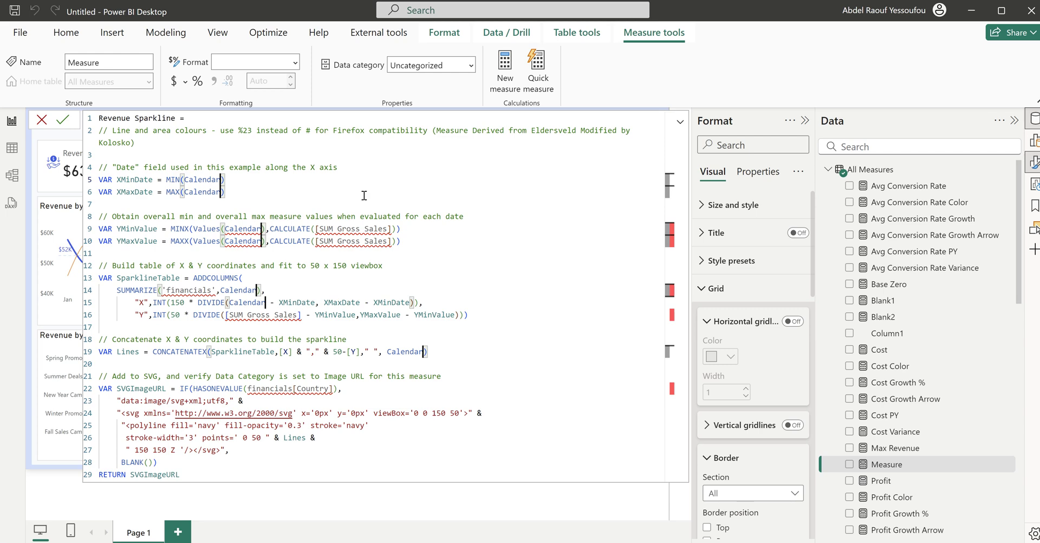
type("[")
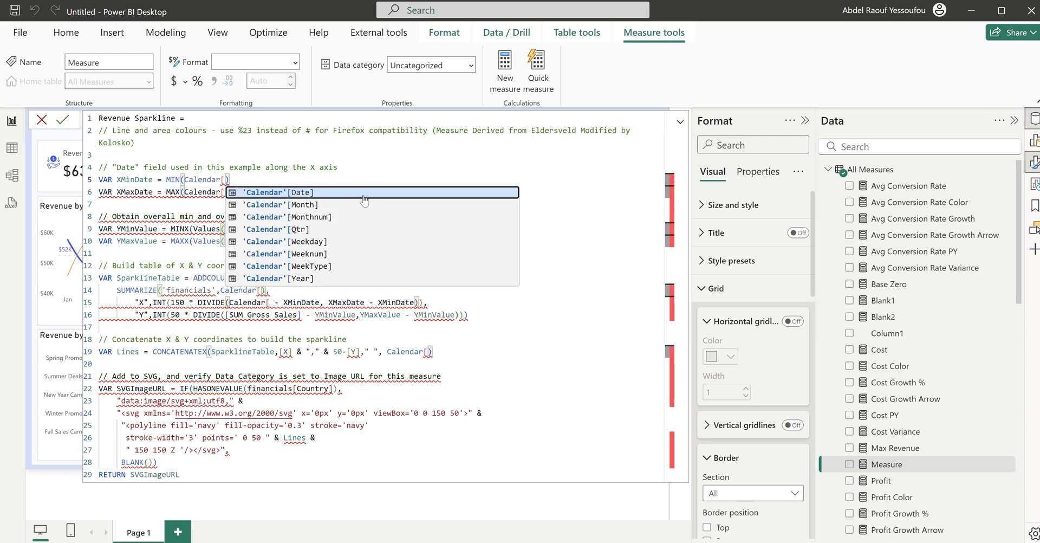
left_click(329, 216)
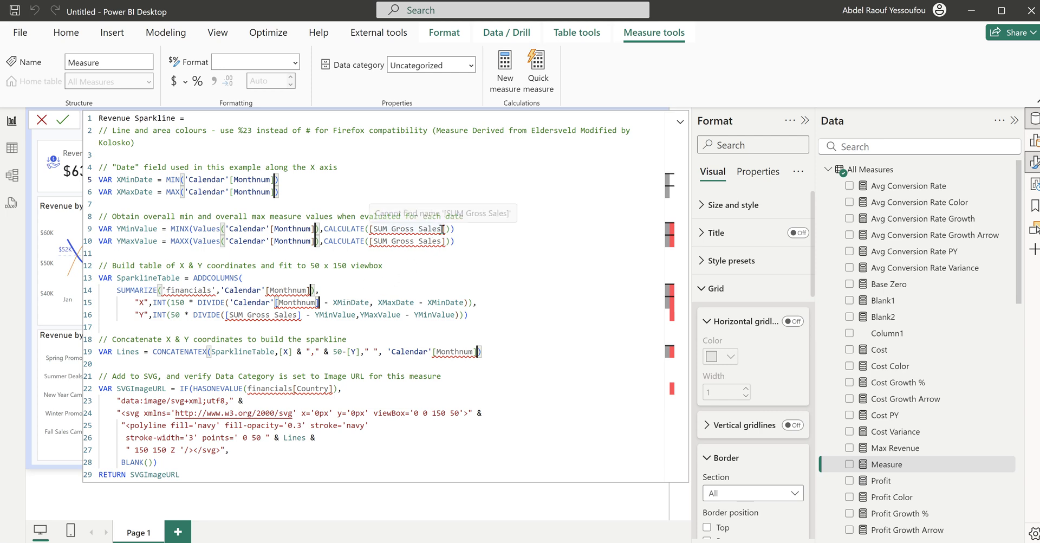
Step: Replace every SUM Gross Sales measure reference in the formula with Revenue
left_click_drag(442, 229, 374, 230)
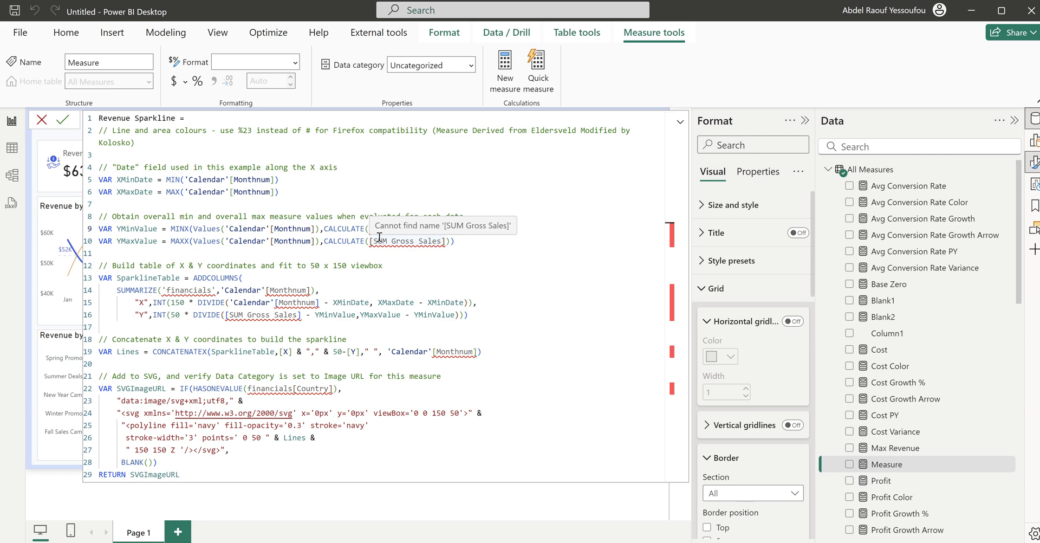
key("ctrl+shift+l")
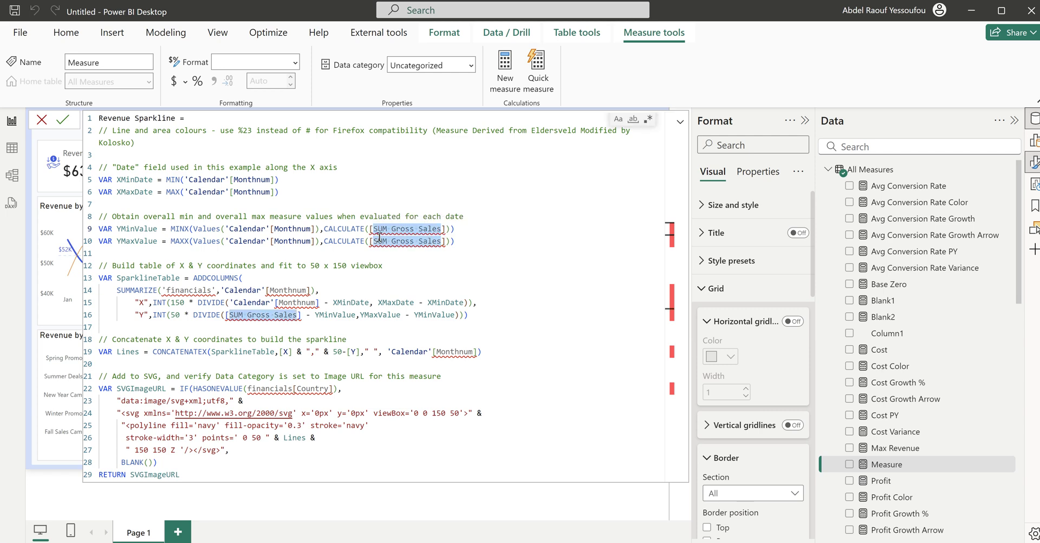
type("Revenue")
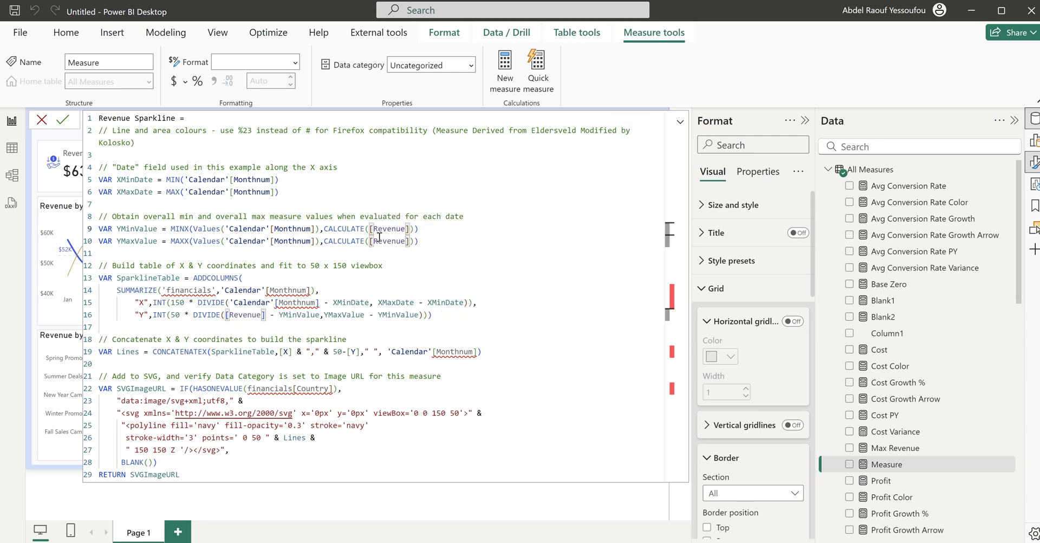
left_click(355, 280)
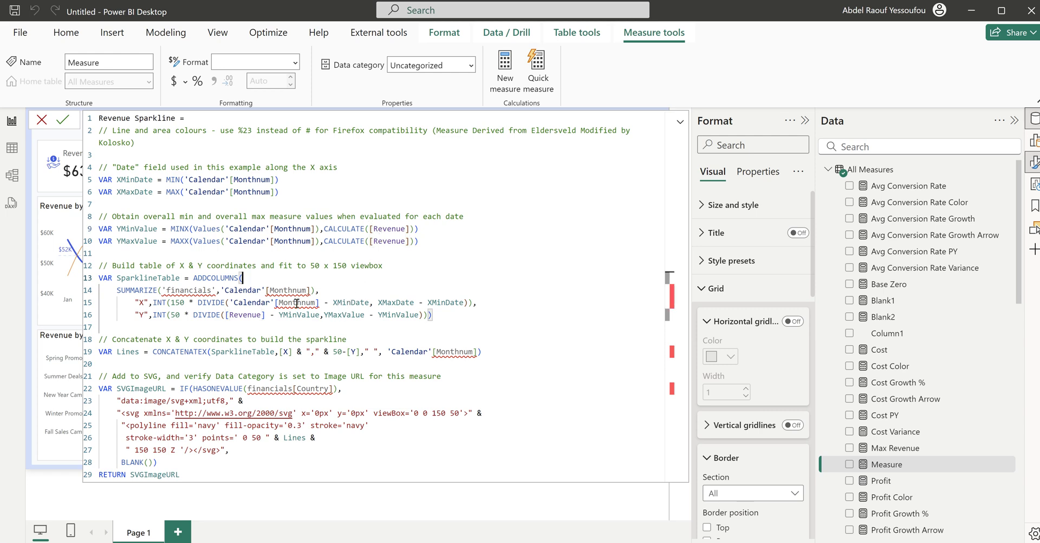
left_click(279, 303)
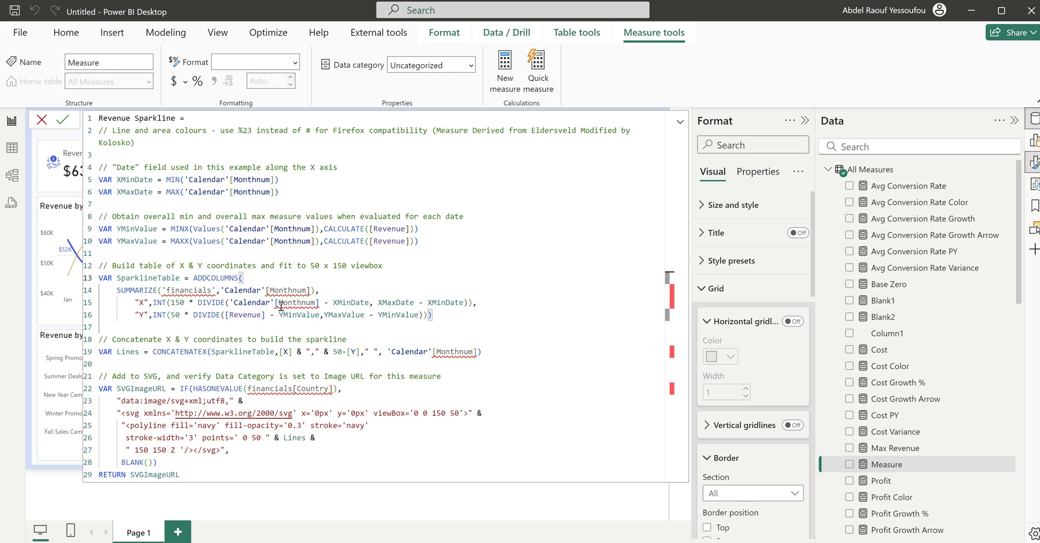
Step: Change the table inside the SUMMARIZE function from 'financials' to 'Calendar'
double_click(185, 291)
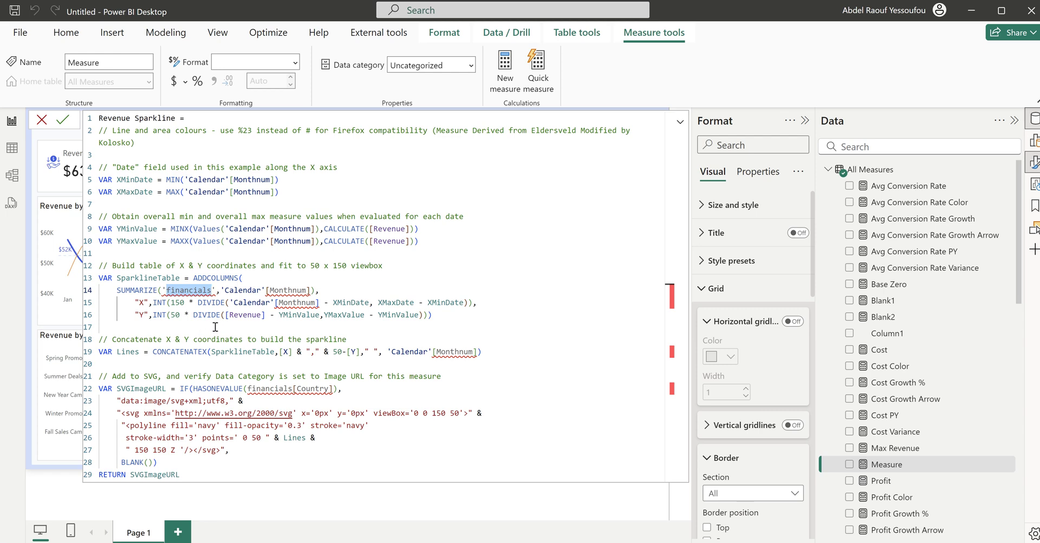
type("Cal")
key("Tab")
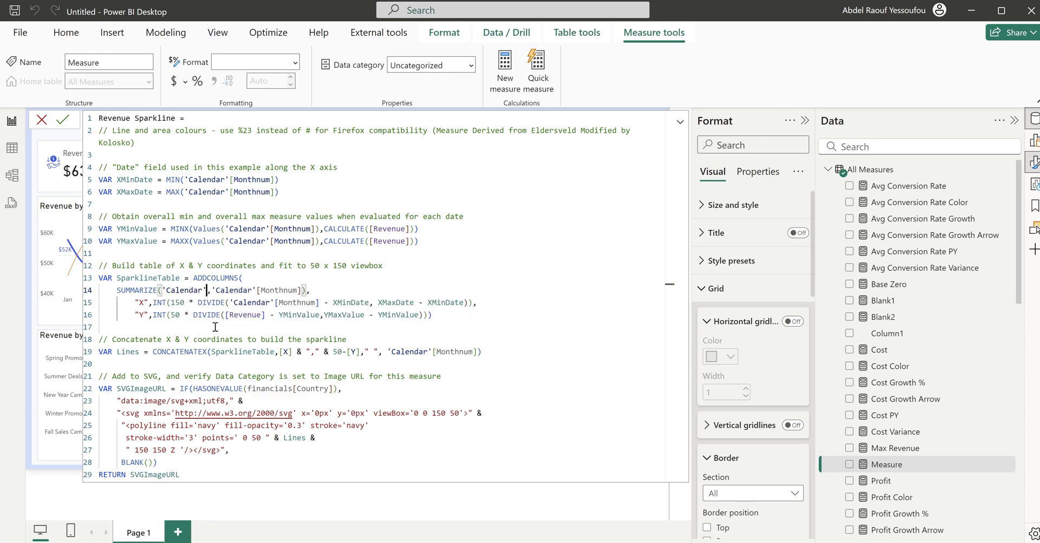
left_click(456, 230)
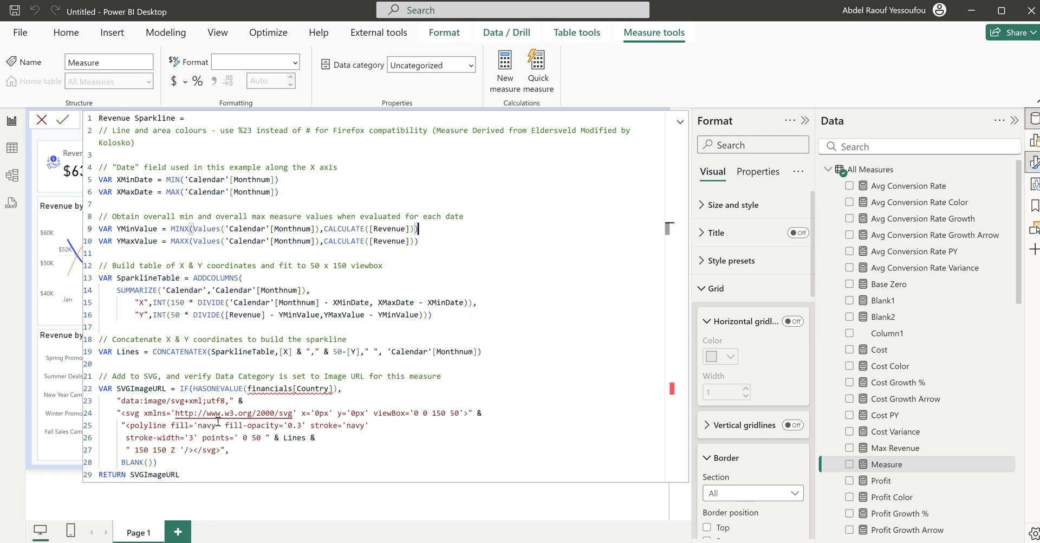
left_click_drag(345, 388, 185, 390)
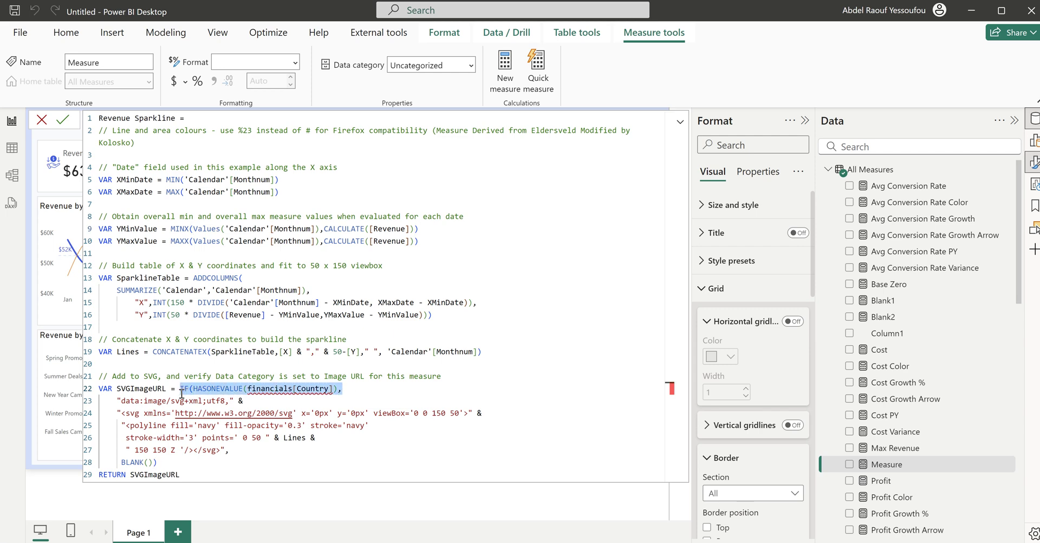
key("BackSpace")
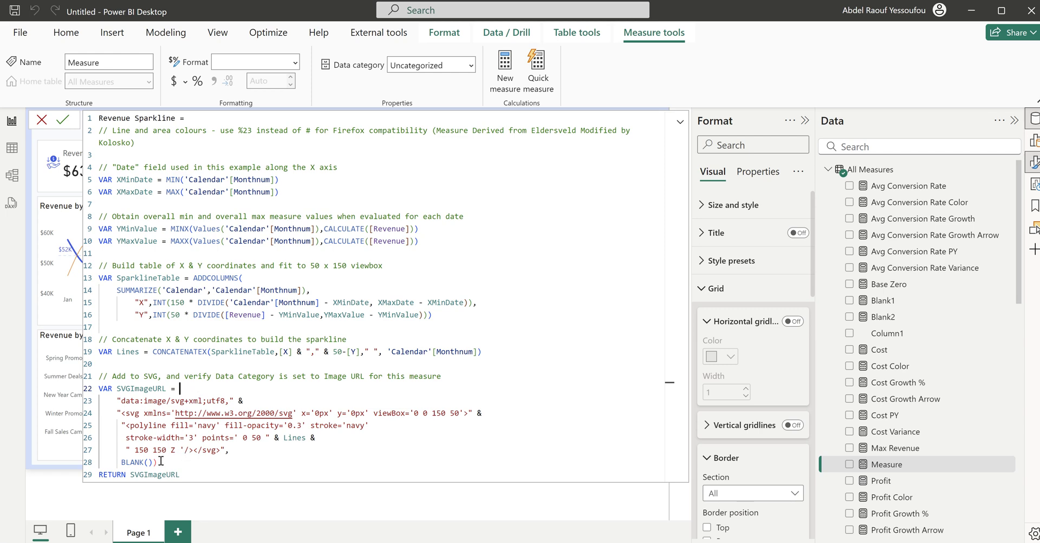
left_click_drag(161, 461, 125, 461)
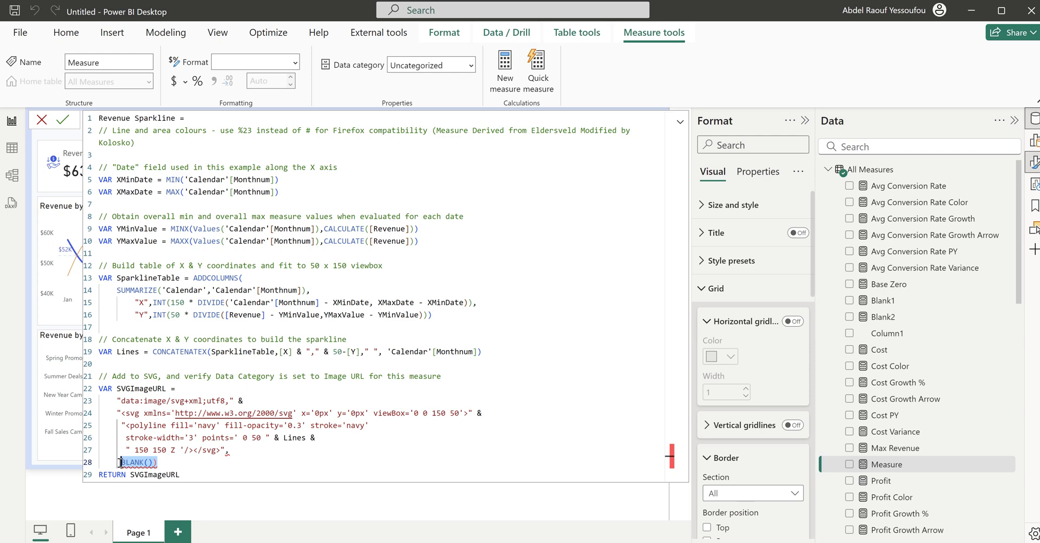
key("ctrl+z")
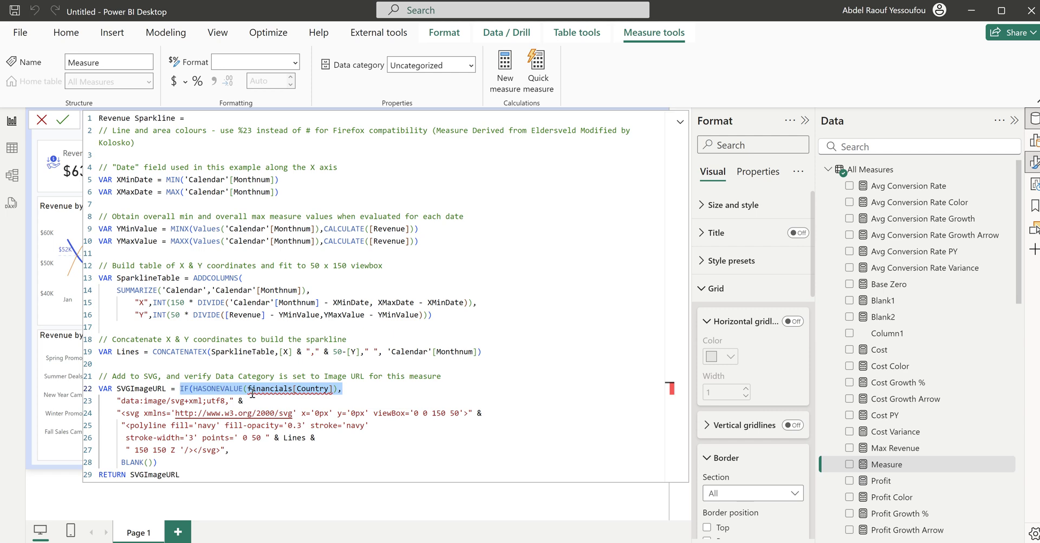
Step: Remove the IF(HASONEVALUE(financials[Country]) condition and its trailing BLANK() branch from SVGImageURL, then commit the measure and close the formula editor
left_click_drag(346, 388, 180, 389)
key("Delete")
left_click_drag(157, 462, 228, 452)
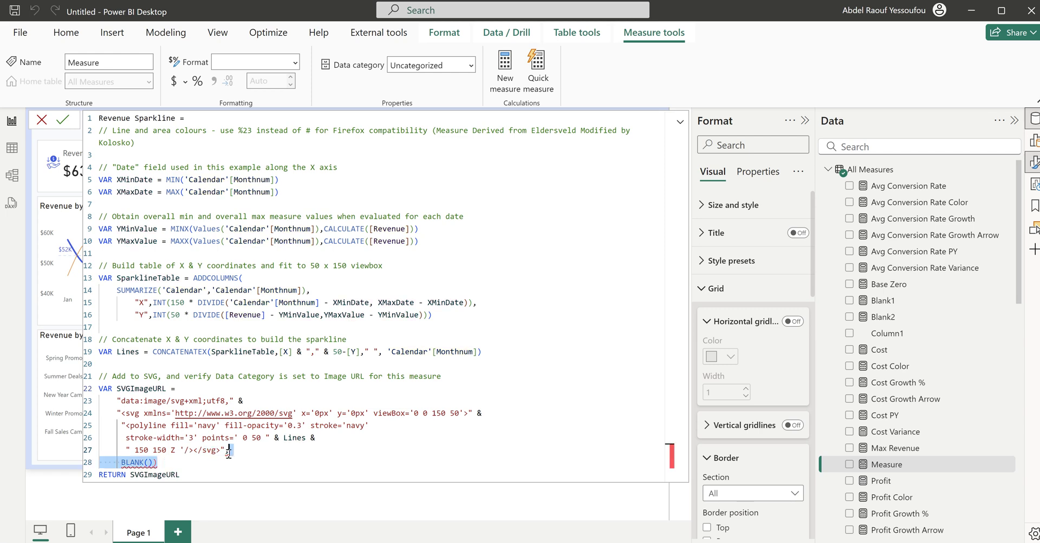
key("Delete")
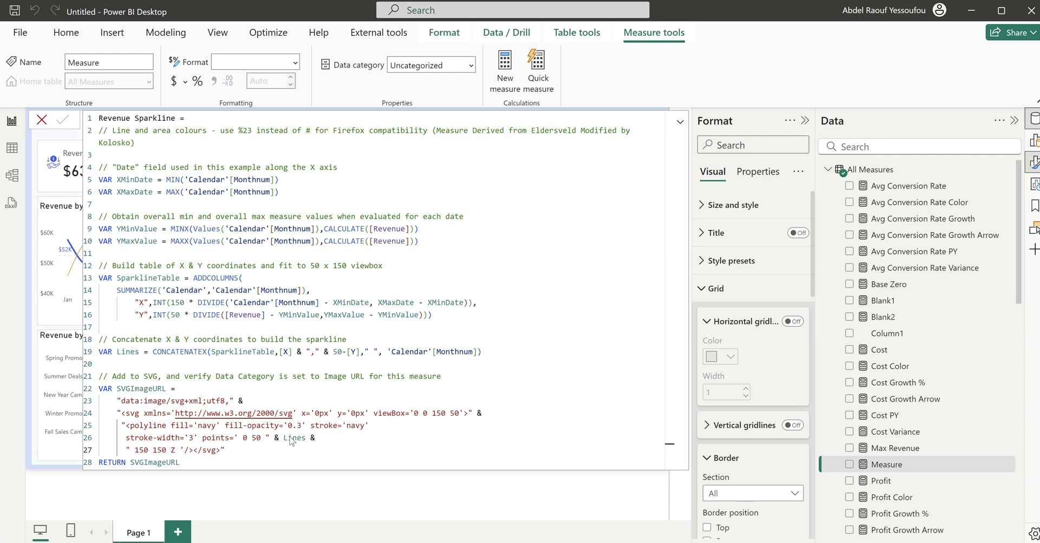
key("Return")
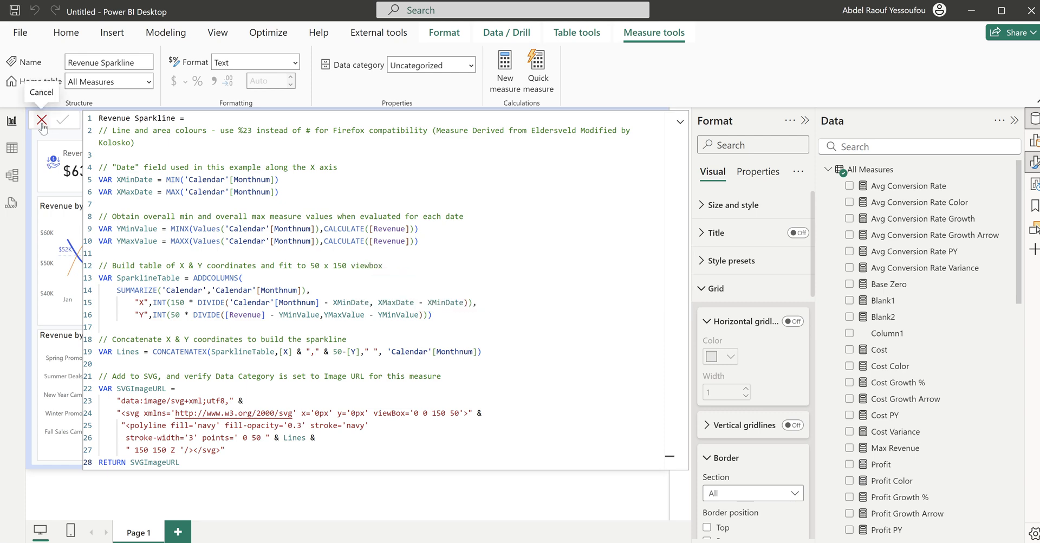
left_click(41, 122)
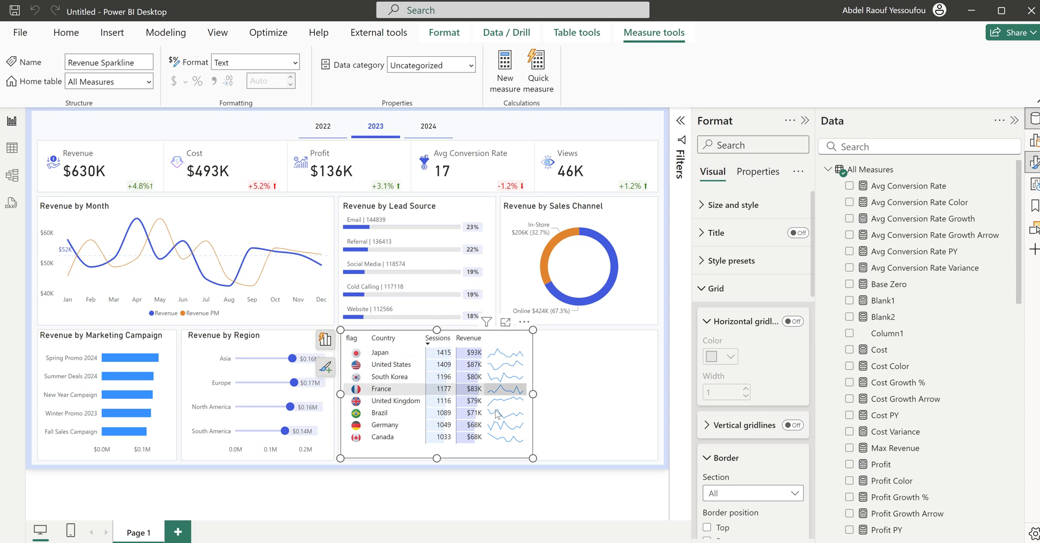
Step: Add the Revenue Sparkline measure to the country table and widen the table visual to fit the new column
scroll(958, 369, "down", 5)
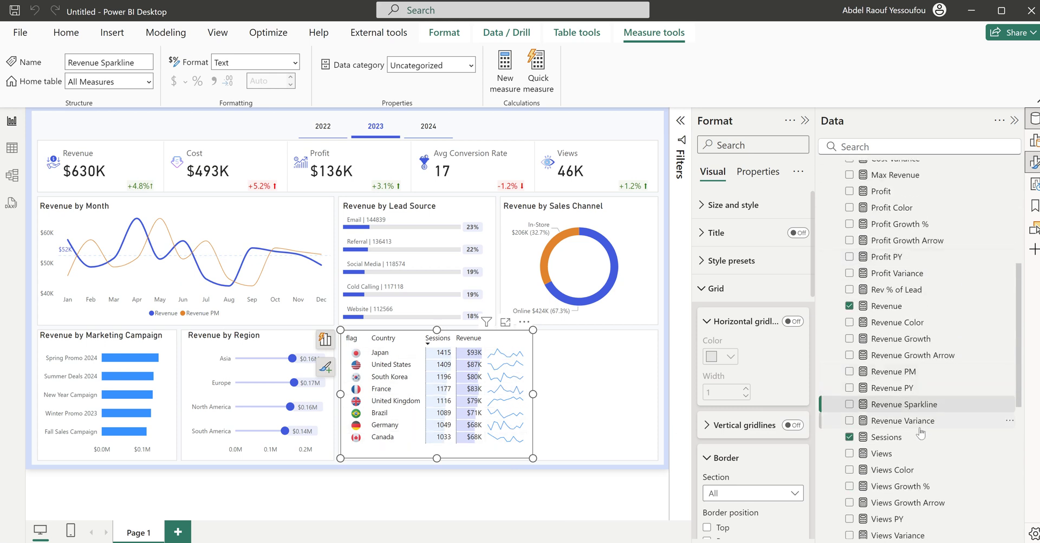
left_click(849, 405)
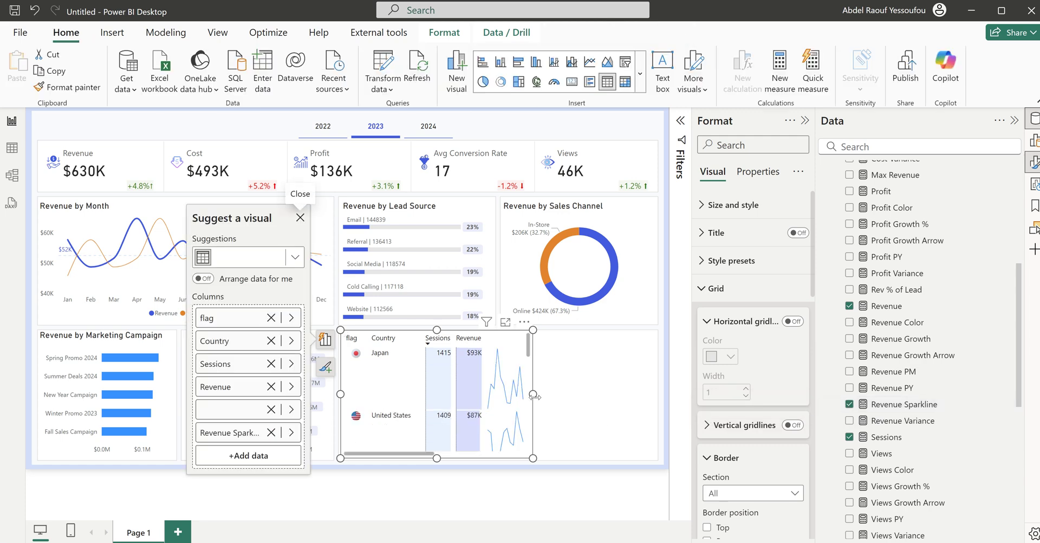
left_click_drag(538, 395, 639, 395)
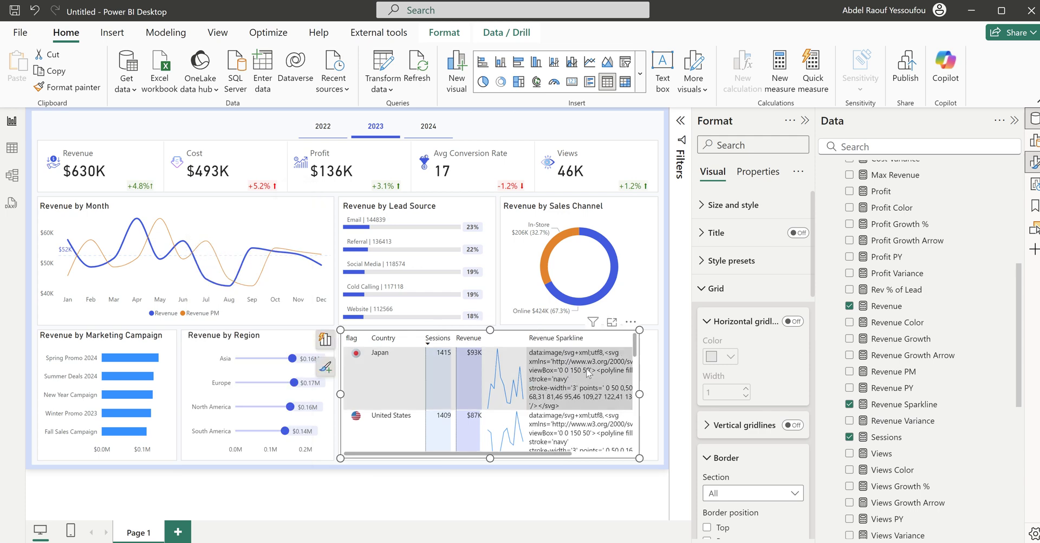
Step: Set the Revenue Sparkline measure's data category to Image URL and close its formula editor
left_click(913, 411)
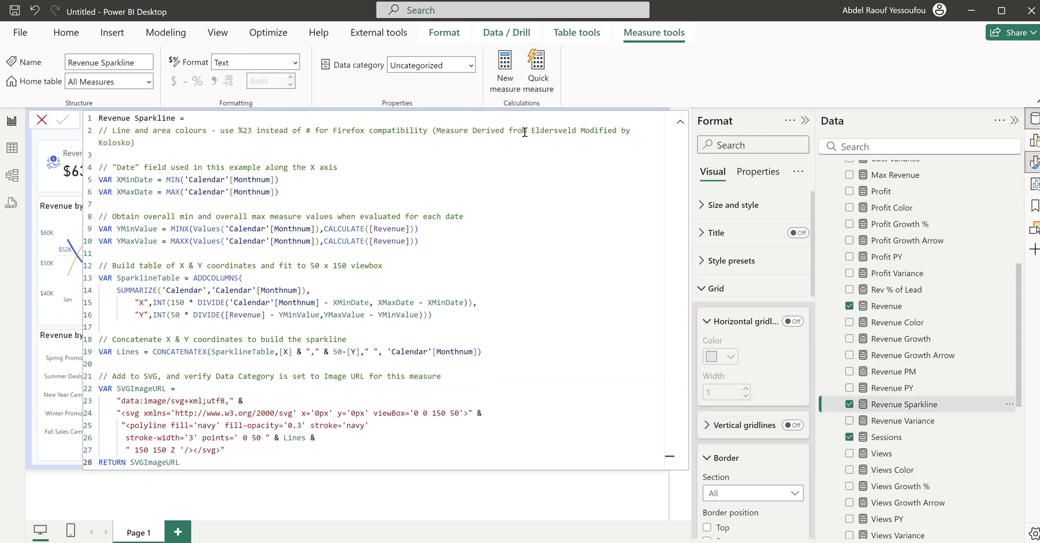
left_click(470, 65)
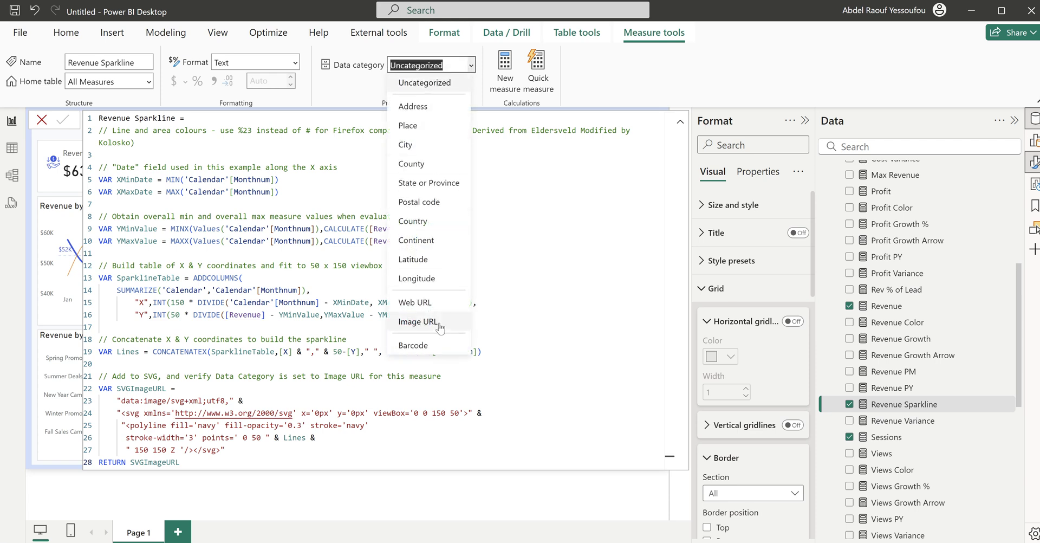
left_click(439, 322)
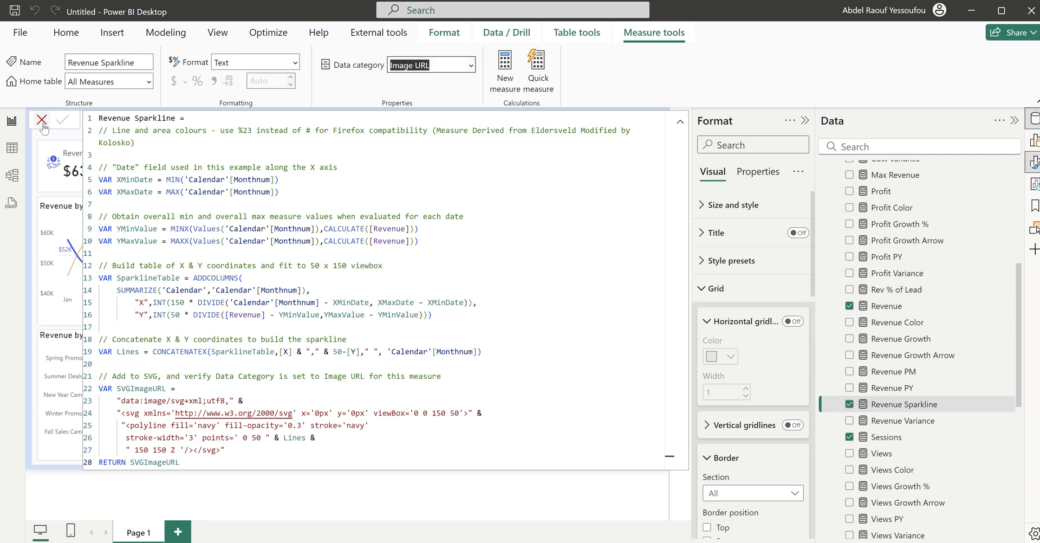
left_click(42, 120)
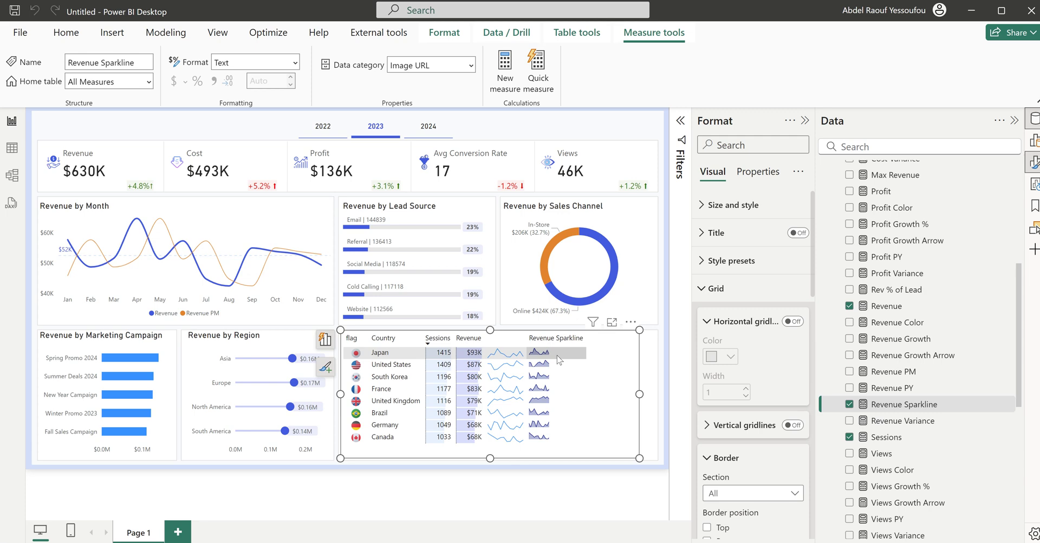
Step: Remove the old unnamed sparkline column from the country table and blank out the Revenue Sparkline column's header
left_click(325, 340)
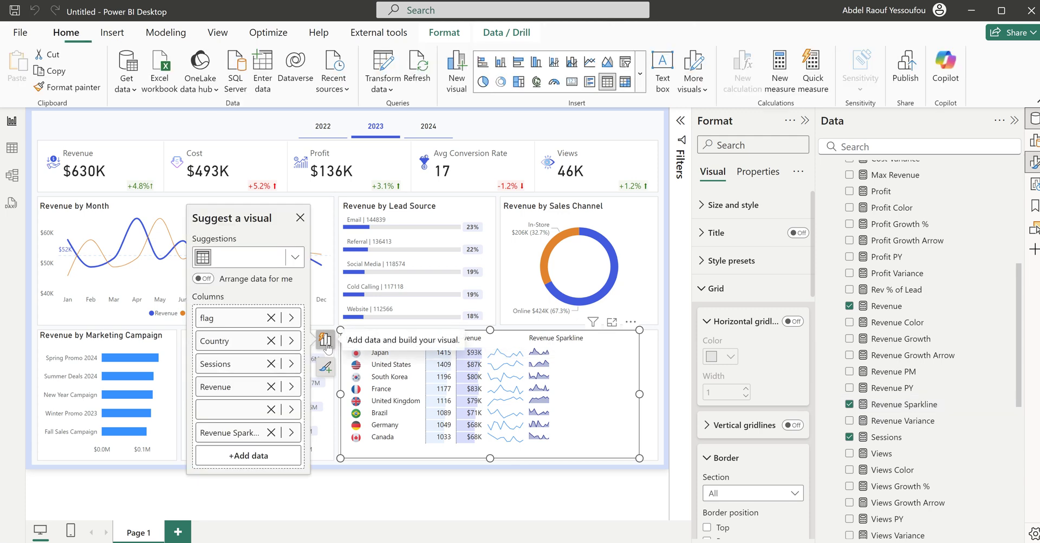
left_click(270, 409)
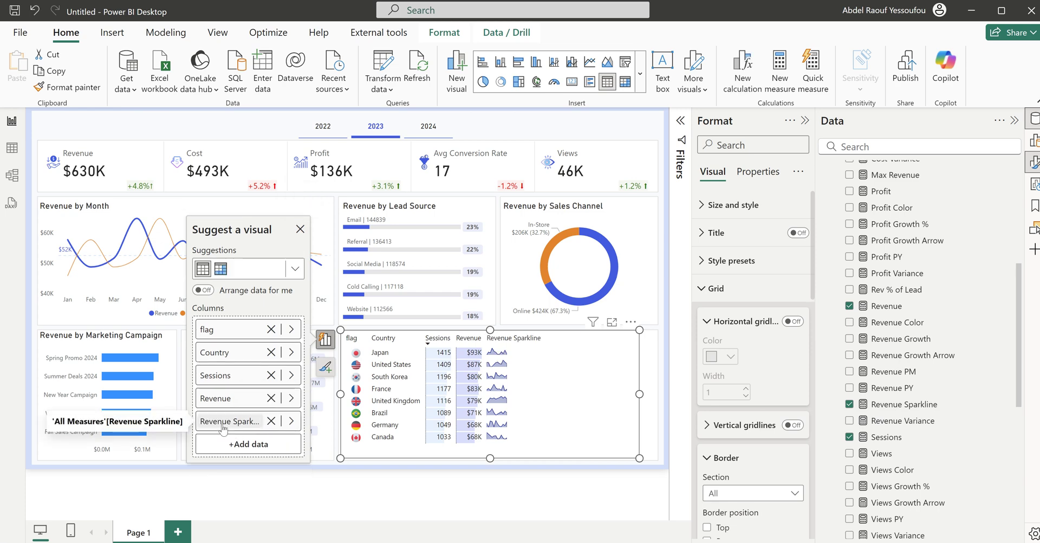
double_click(223, 426)
key("ctrl+a")
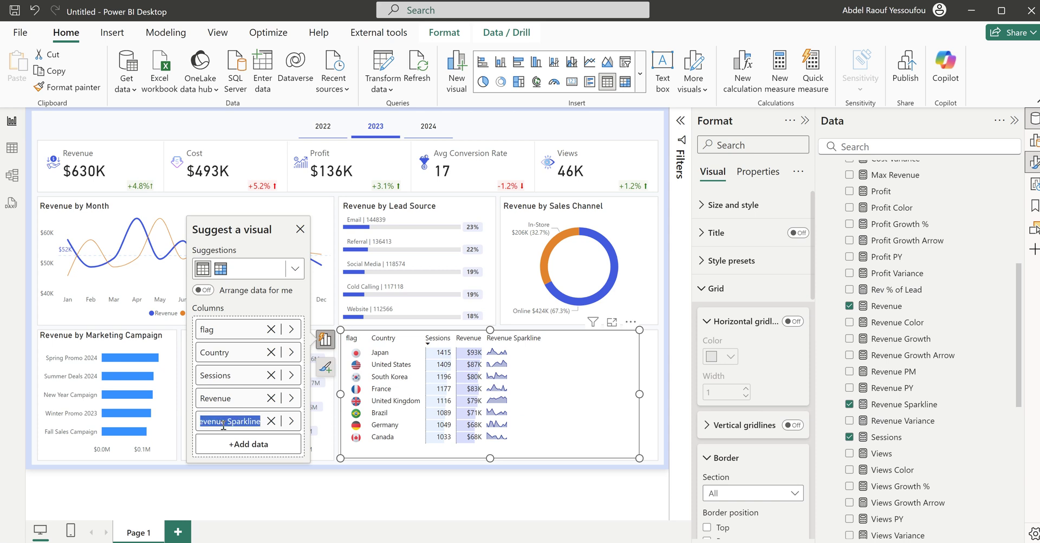
key("BackSpace")
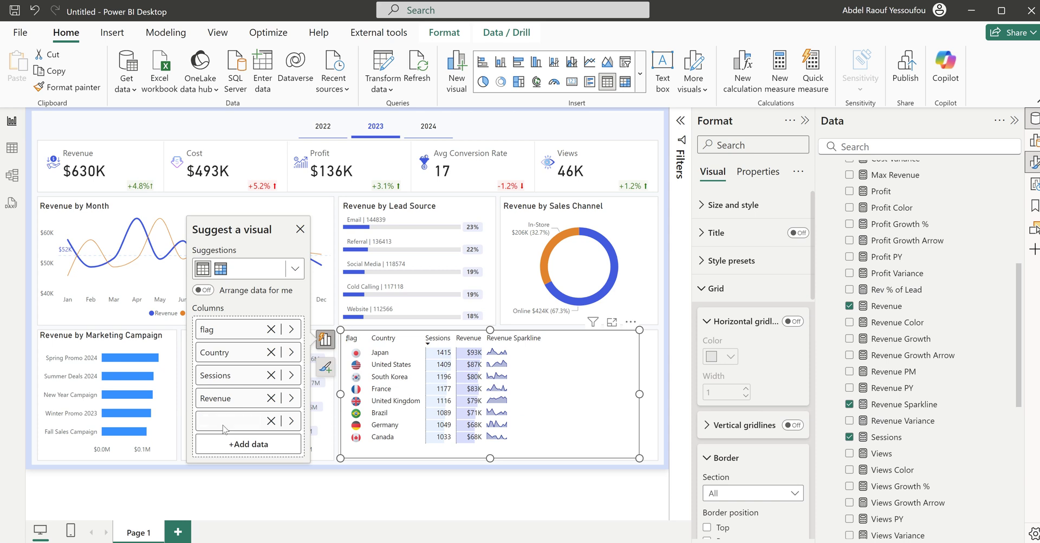
key("Return")
Step: Set the country table's image width to 70 px and narrow its flag column
left_click(720, 292)
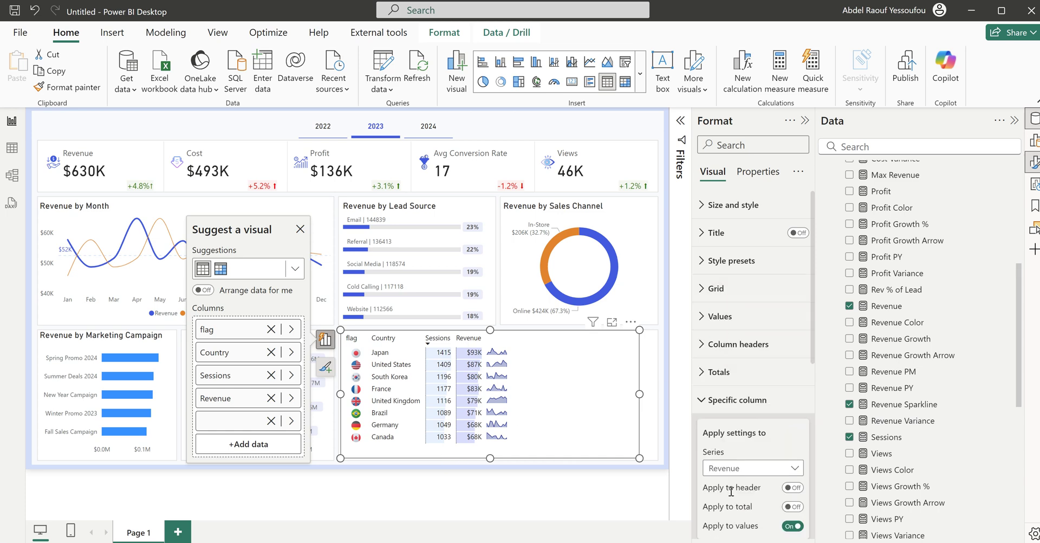
scroll(731, 491, "down", 8)
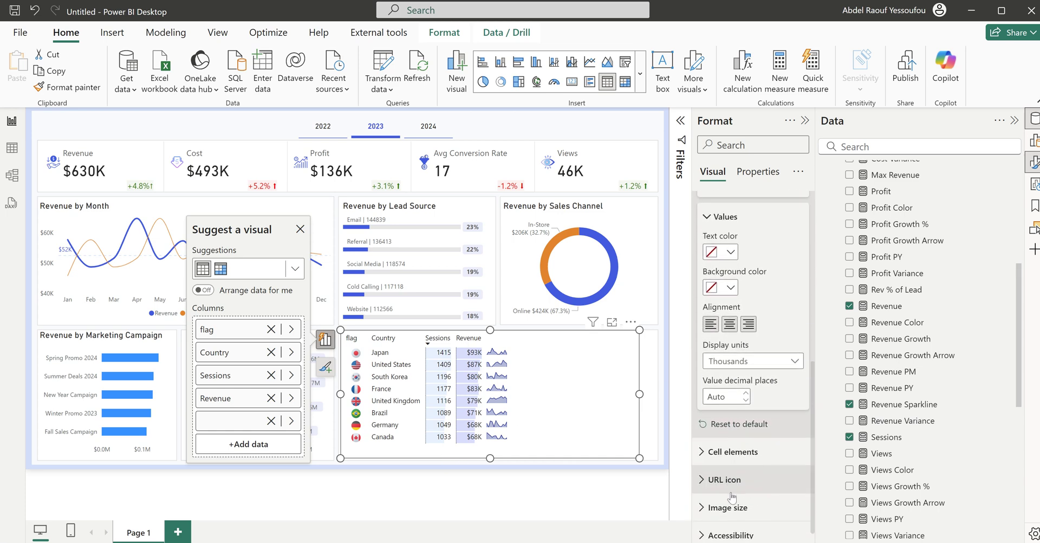
left_click(729, 507)
scroll(728, 504, "down", 2)
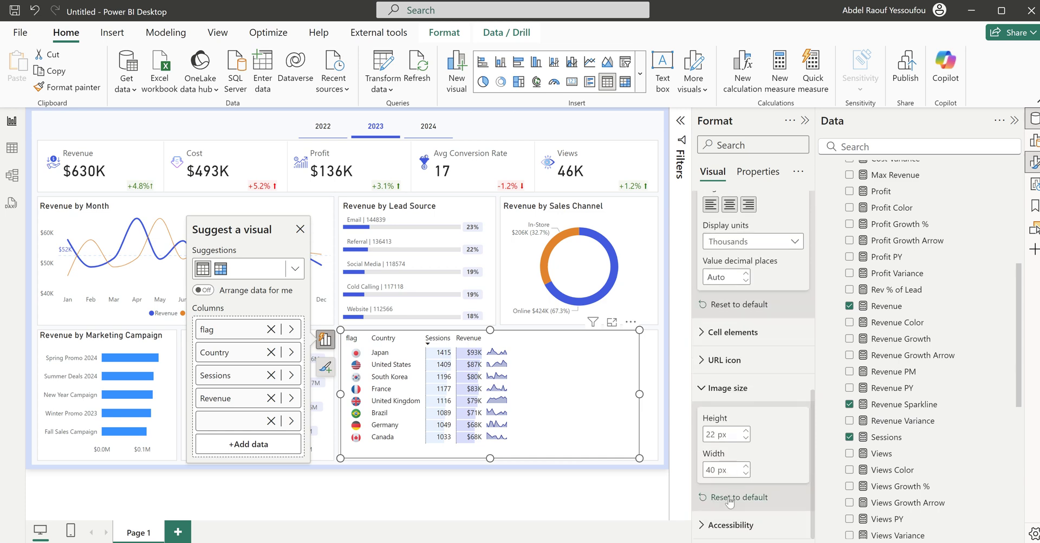
double_click(703, 471)
type("70")
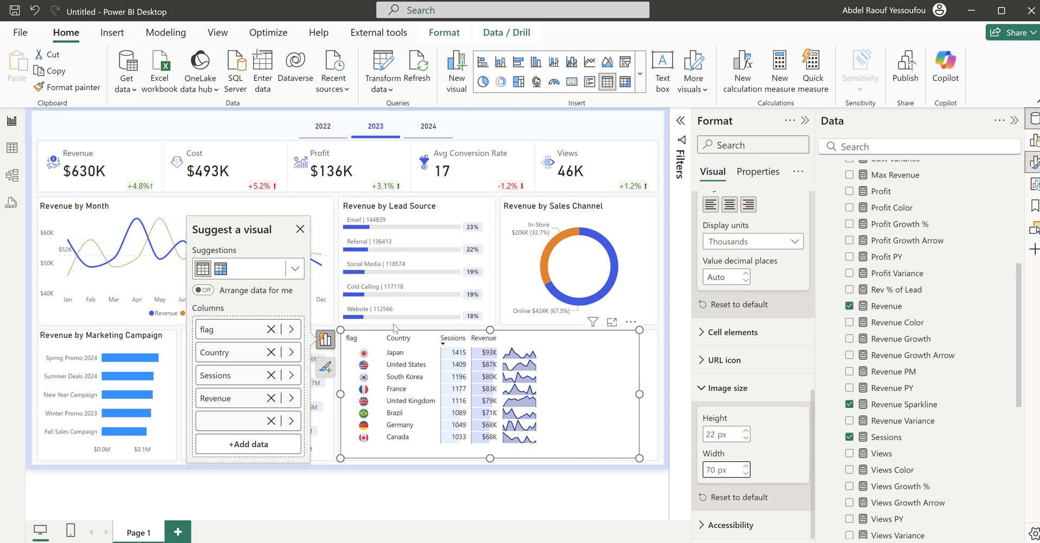
left_click_drag(381, 337, 369, 337)
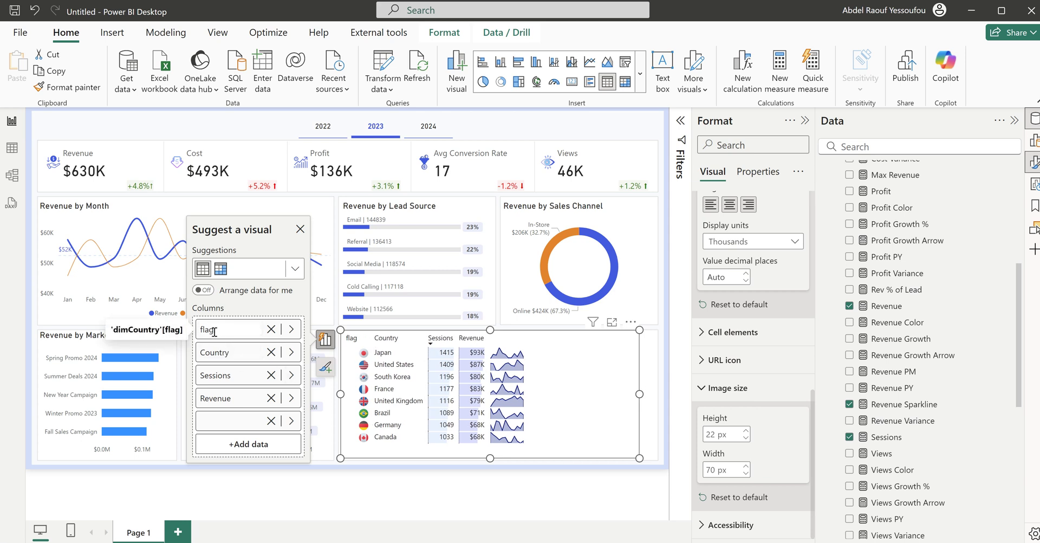
Step: Rename the country table's flag column to Country and blank out the header of the original Country column
left_click(214, 332)
type("c")
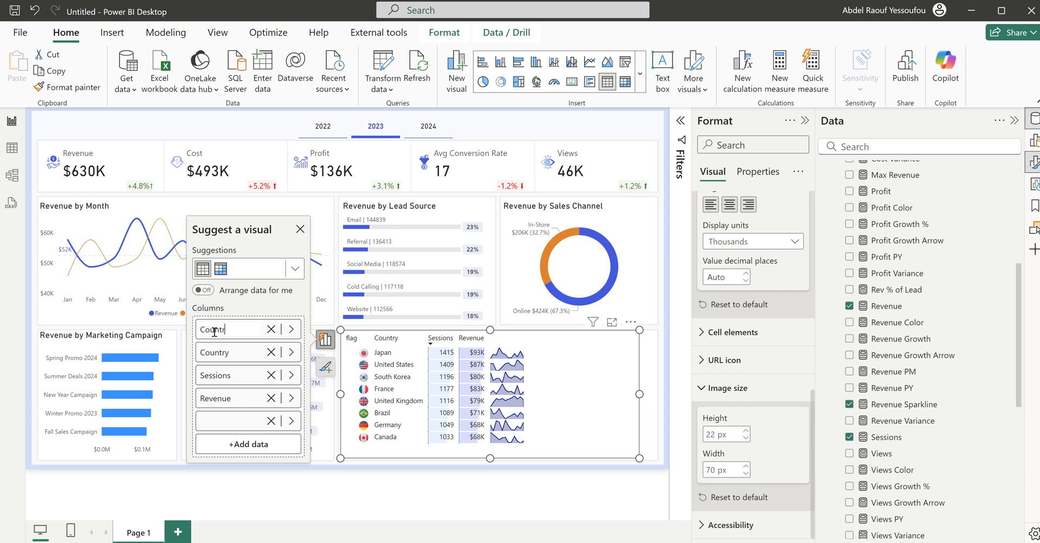
type("ountry")
key("Return")
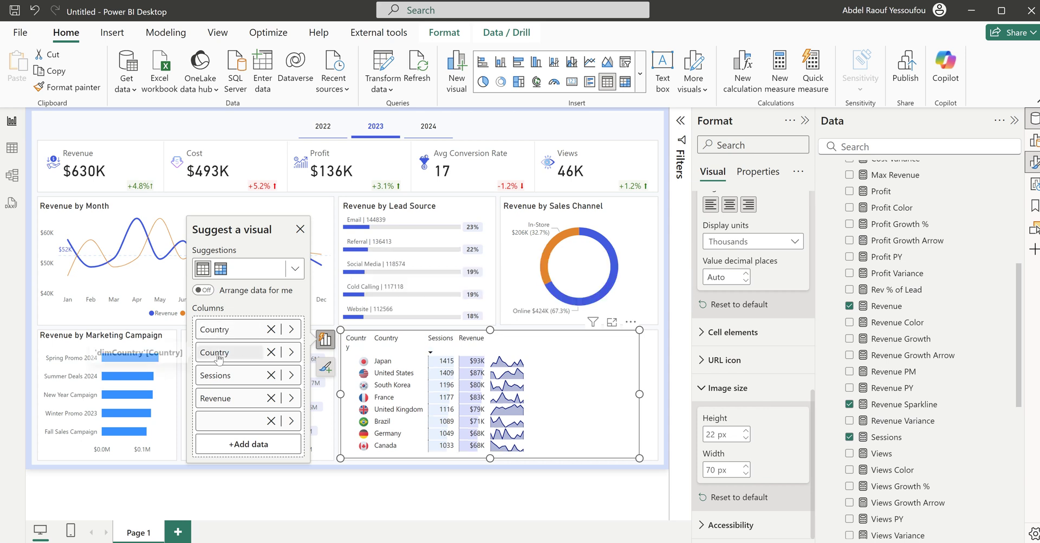
left_click(218, 353)
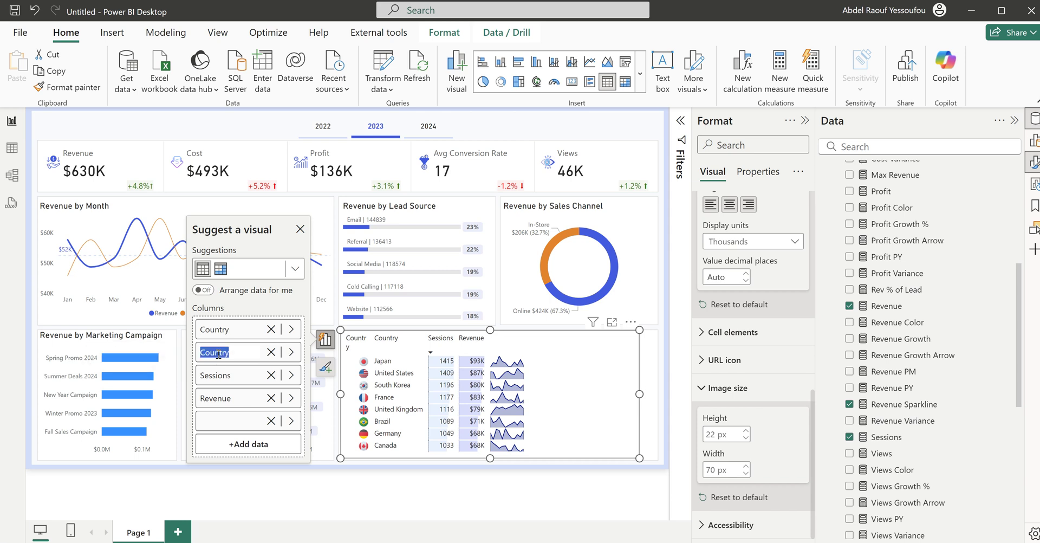
key("BackSpace")
Step: Widen the flag column slightly and narrow the country table visual to a width of about 392
left_click_drag(369, 335, 373, 335)
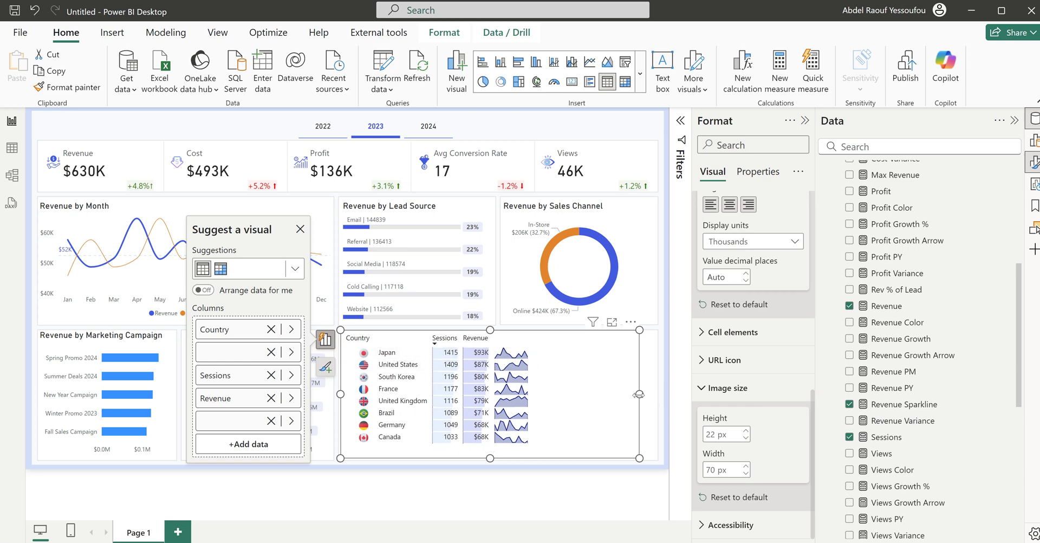
left_click_drag(639, 394, 541, 404)
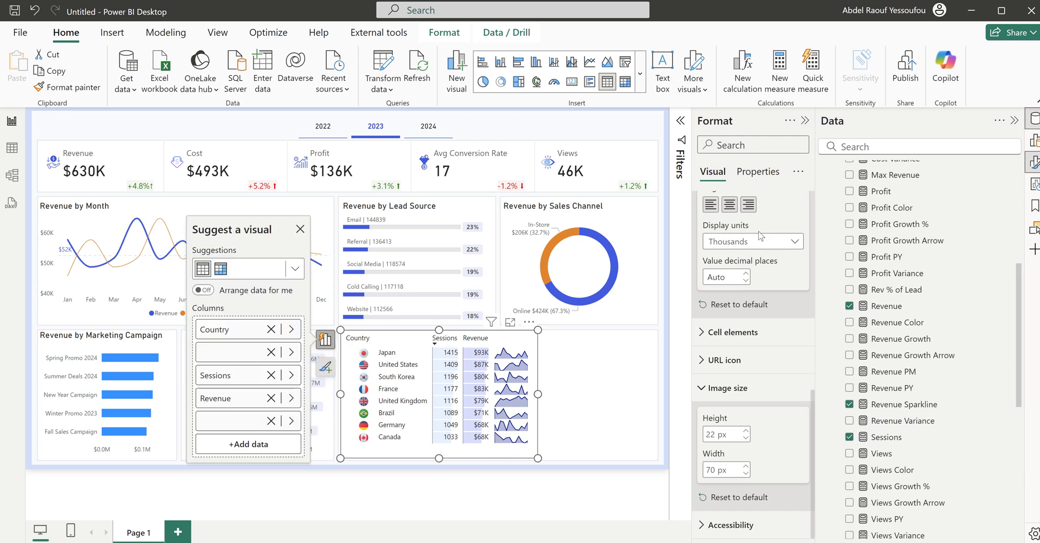
scroll(758, 237, "up", 10)
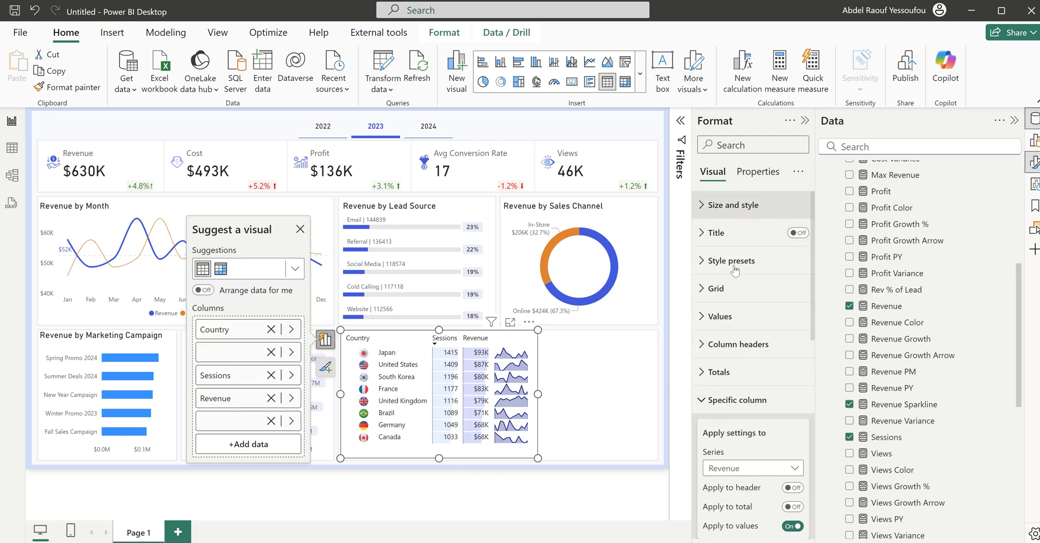
left_click(735, 206)
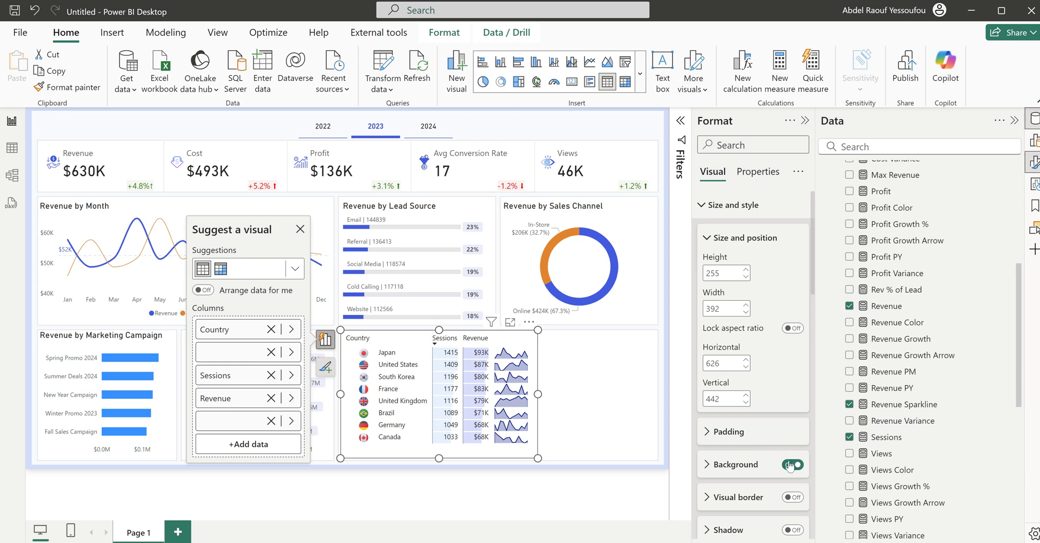
left_click(711, 213)
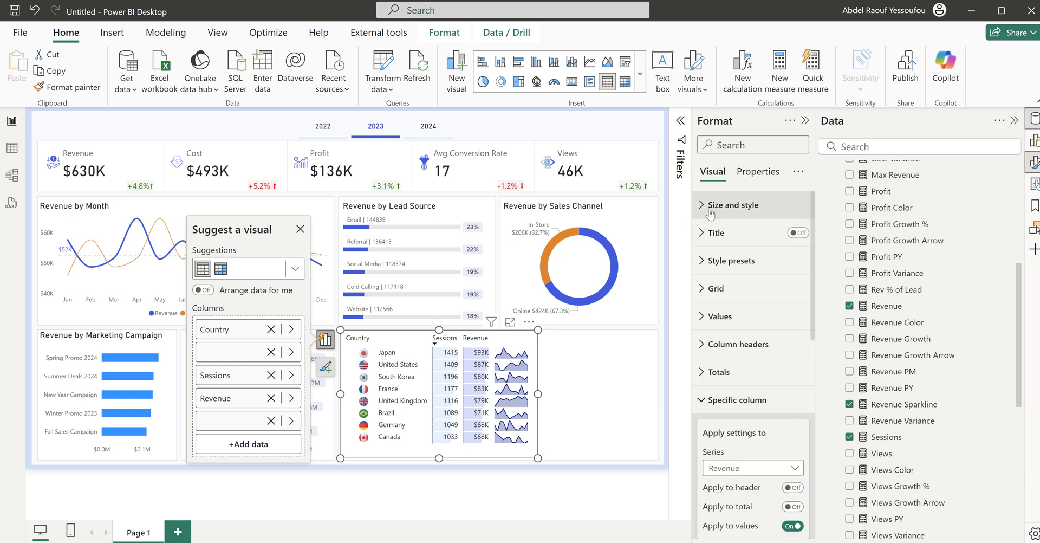
Step: Insert a shape map visual in the empty space beside the country table
left_click(567, 387)
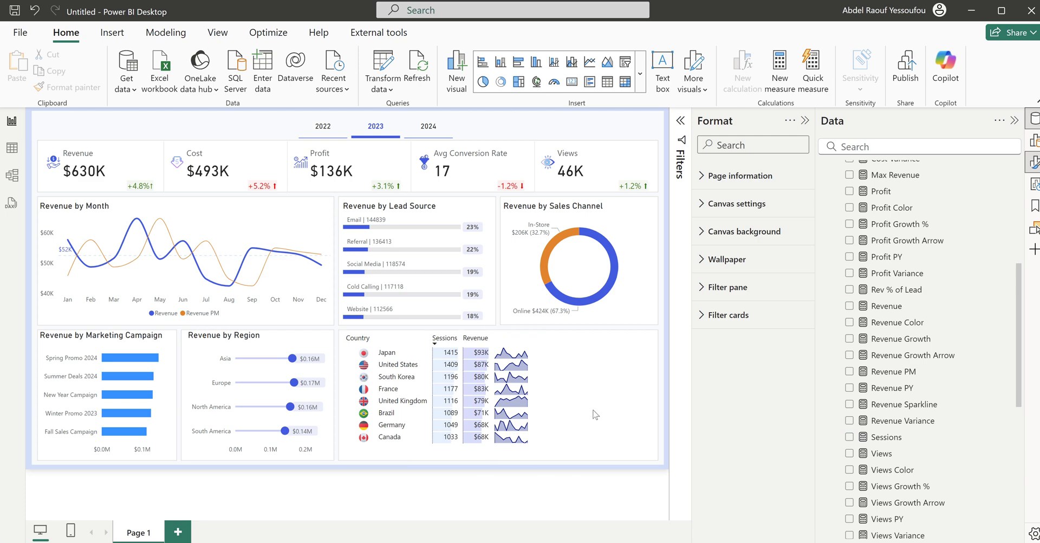
left_click(637, 90)
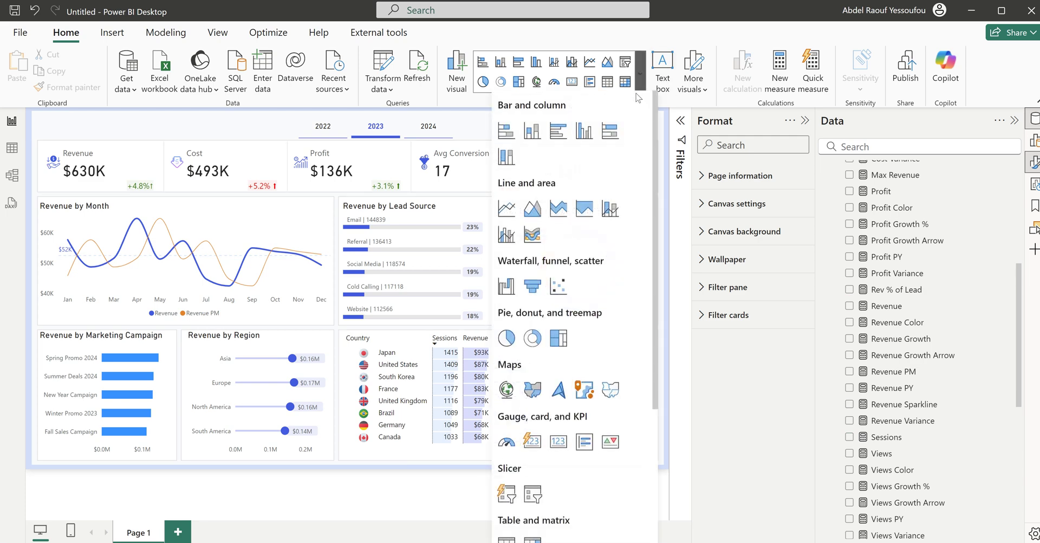
left_click(612, 396)
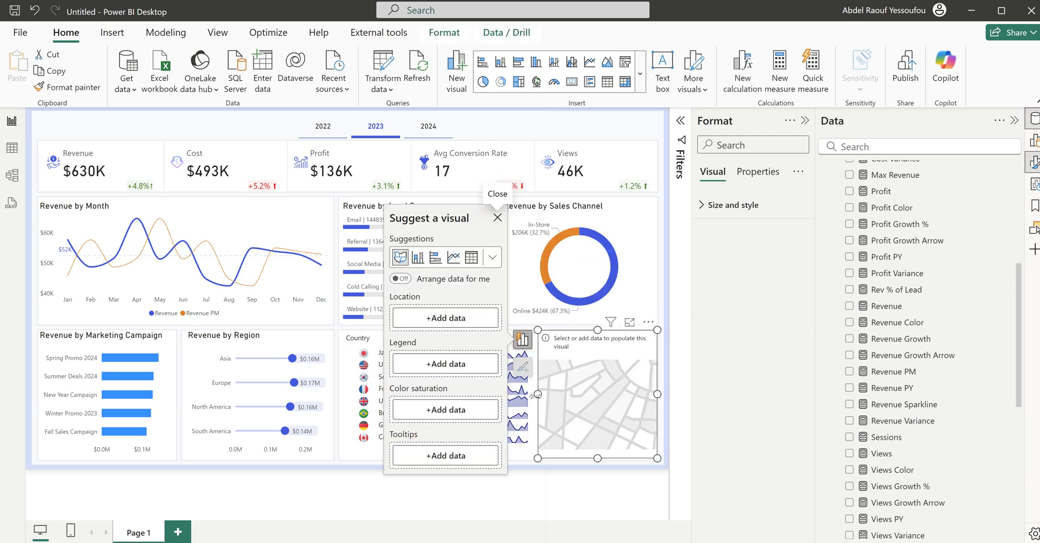
left_click_drag(536, 396, 533, 397)
left_click(586, 449)
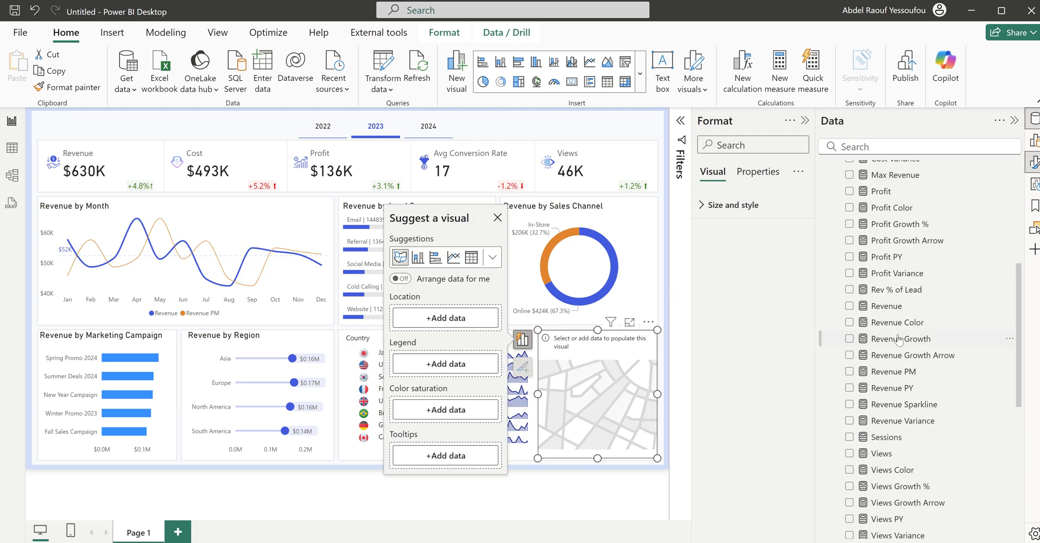
Step: Add the Revenue measure to the shape map's color saturation
scroll(906, 335, "up", 5)
scroll(907, 336, "down", 5)
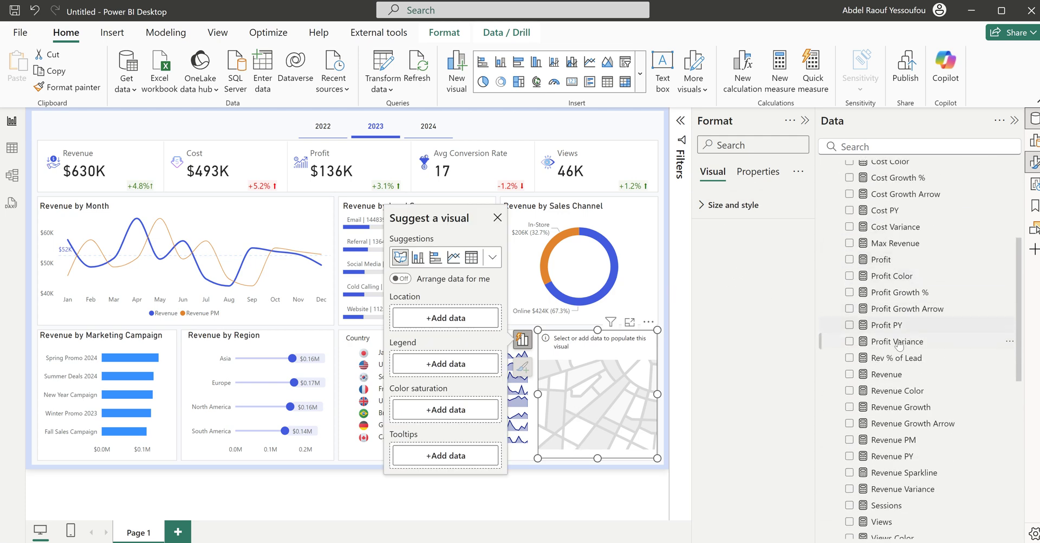
scroll(864, 331, "down", 3)
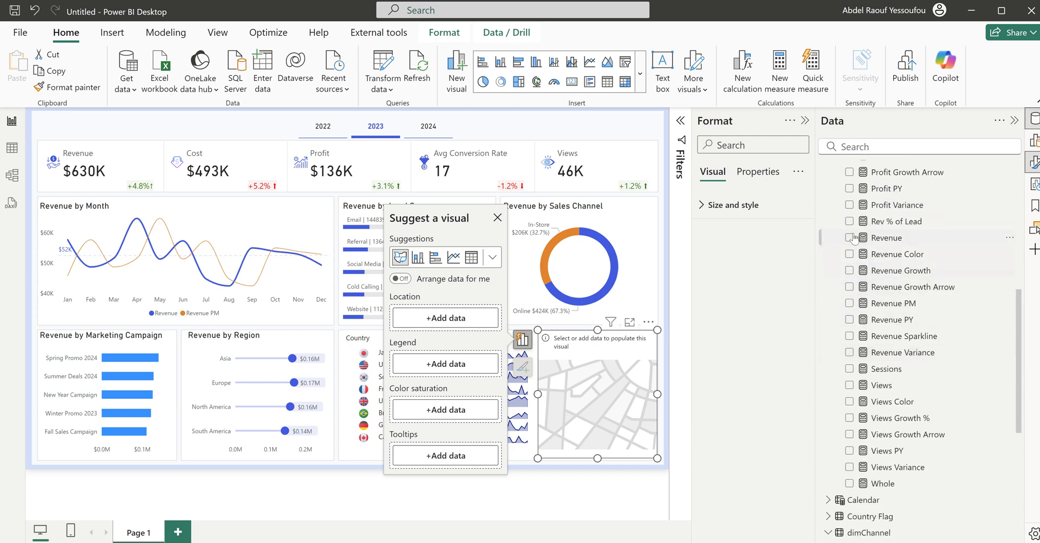
left_click(849, 239)
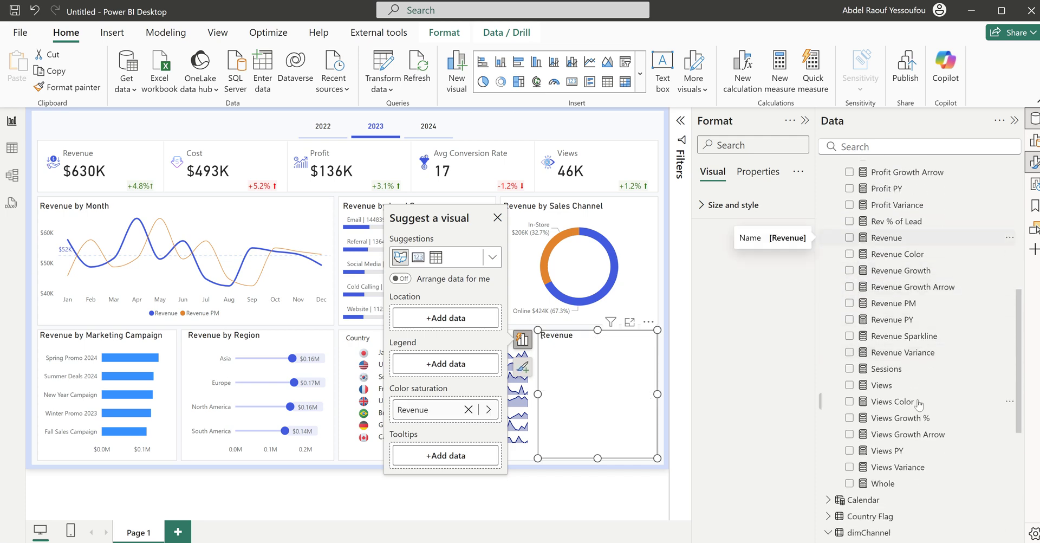
Step: Set the data category of the Country column in dimCountry to Country
scroll(918, 405, "down", 6)
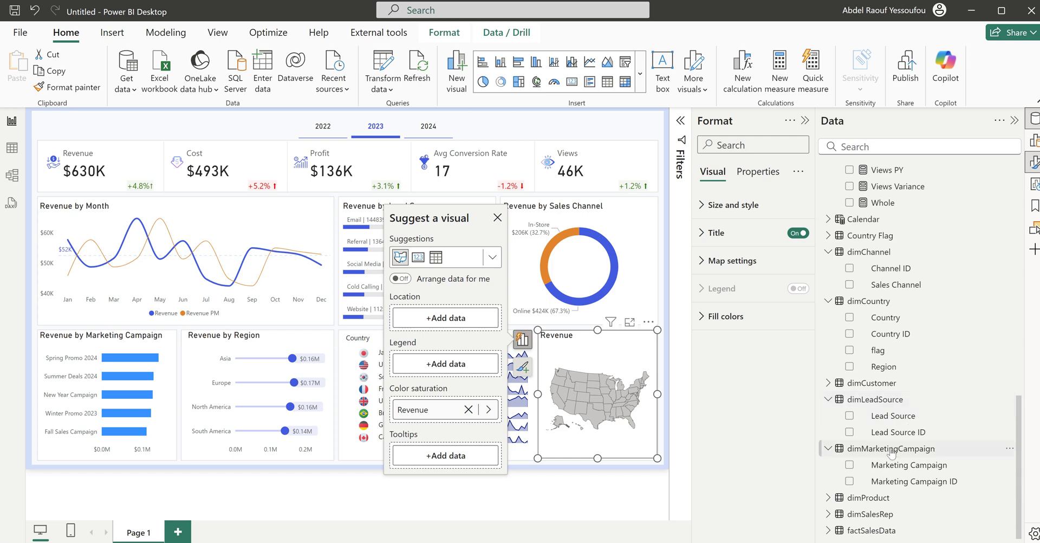
left_click(883, 319)
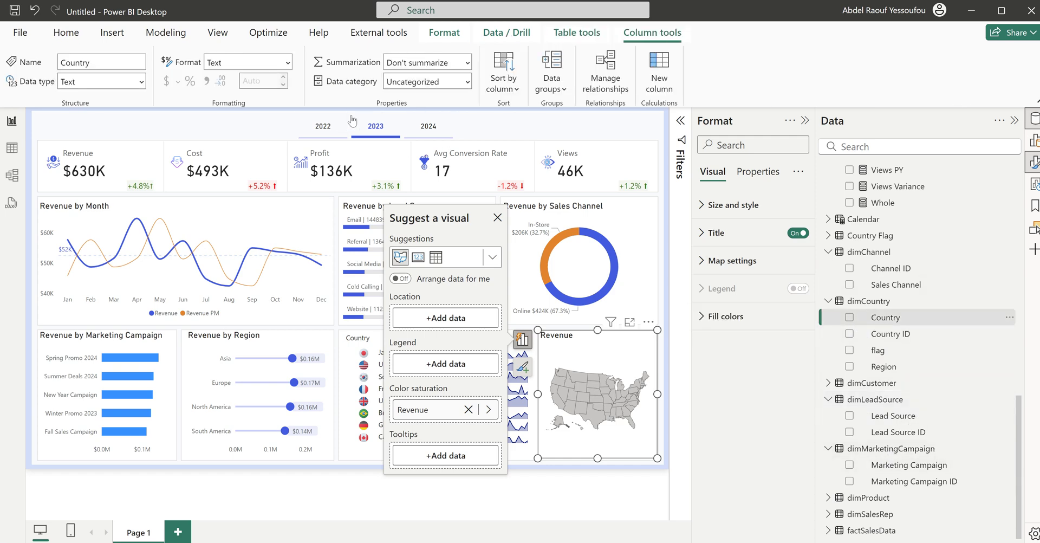
left_click(468, 83)
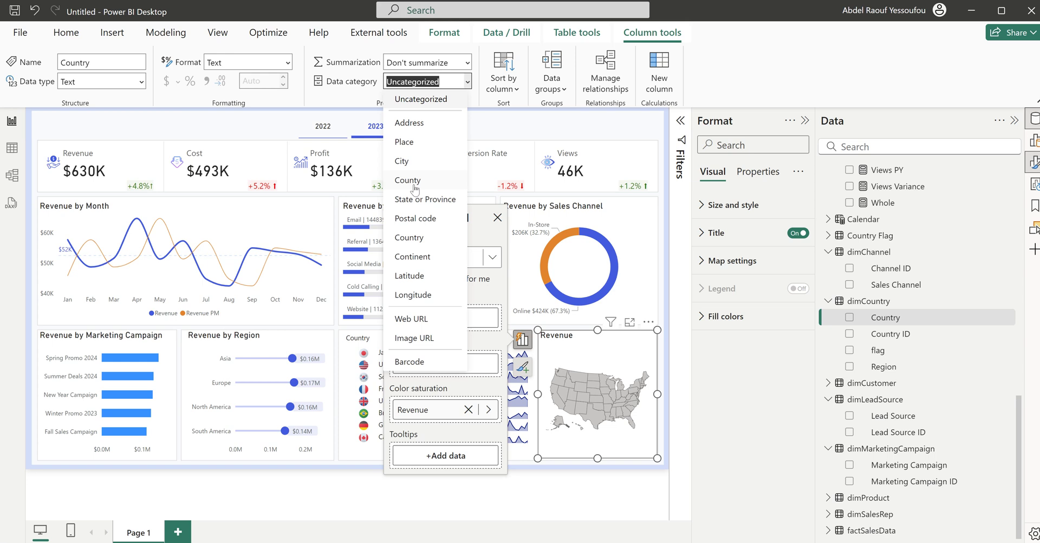
left_click(412, 240)
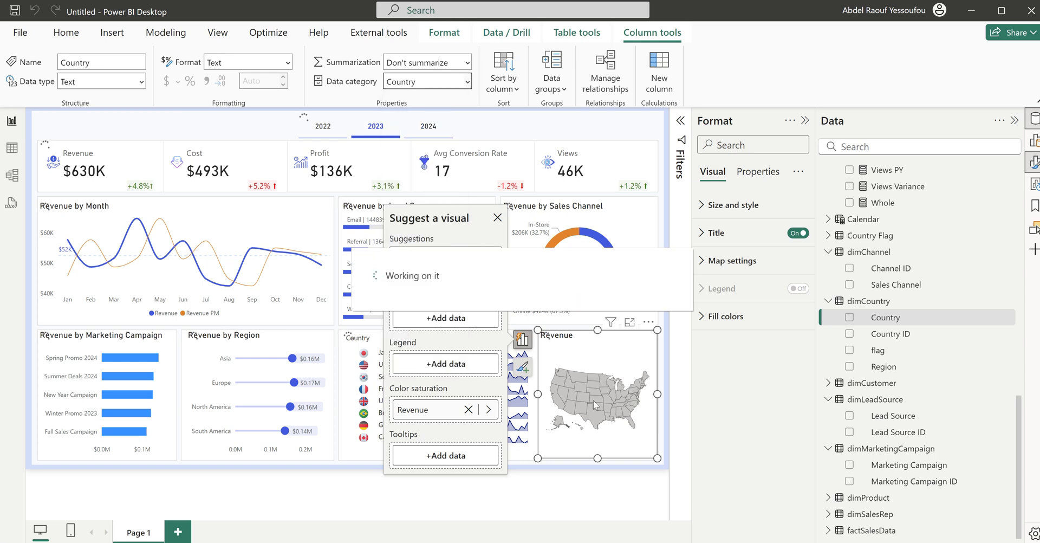
Step: Change the shape map's map type to Custom map and load map_json_countries.json from the MAP JSON folder
left_click(733, 261)
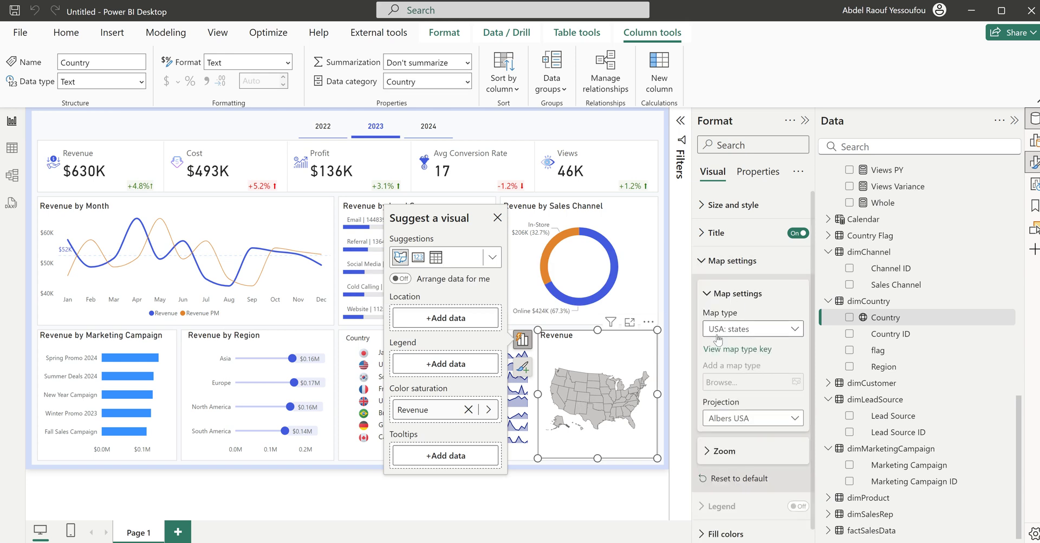
left_click(748, 329)
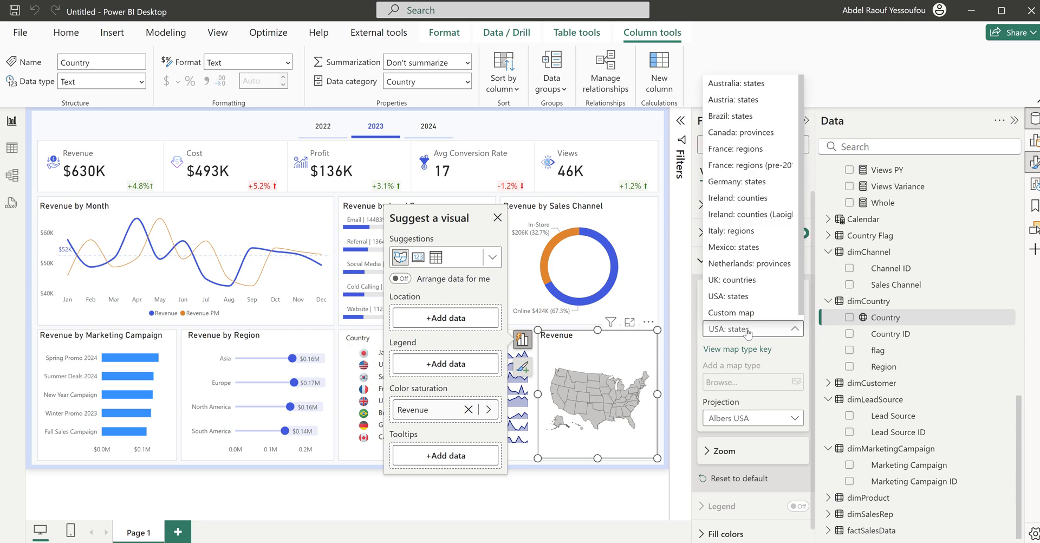
left_click(743, 319)
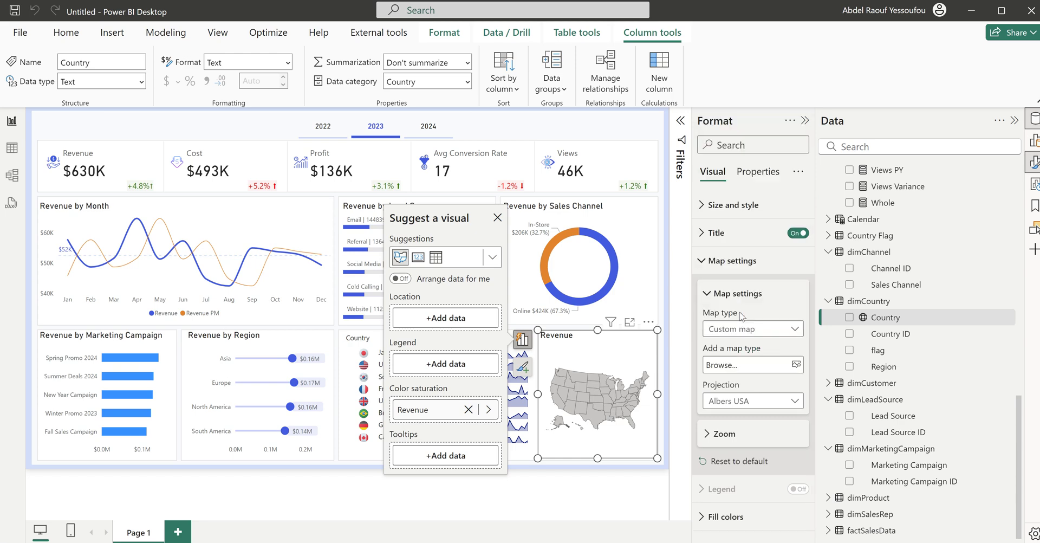
left_click(797, 364)
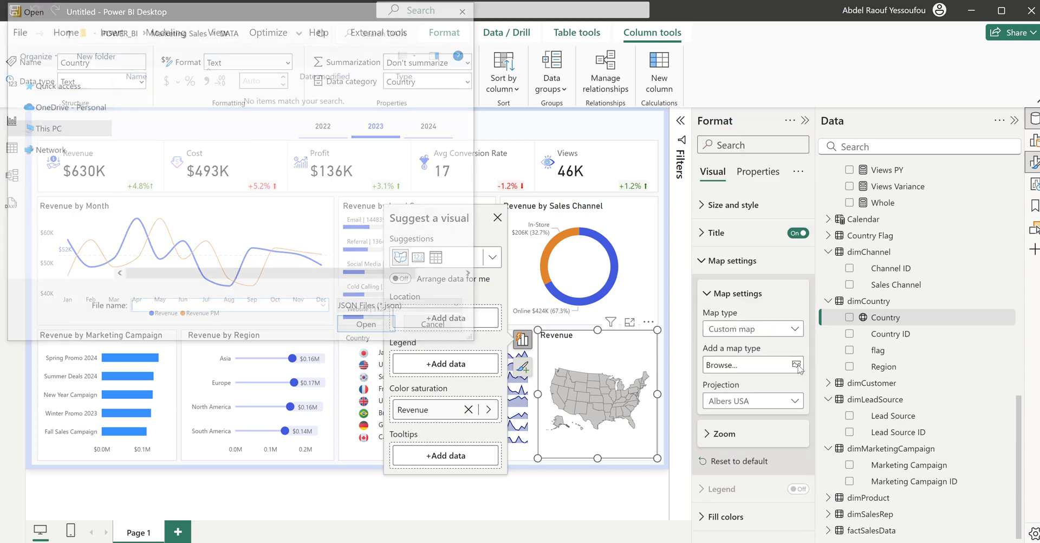
left_click(190, 36)
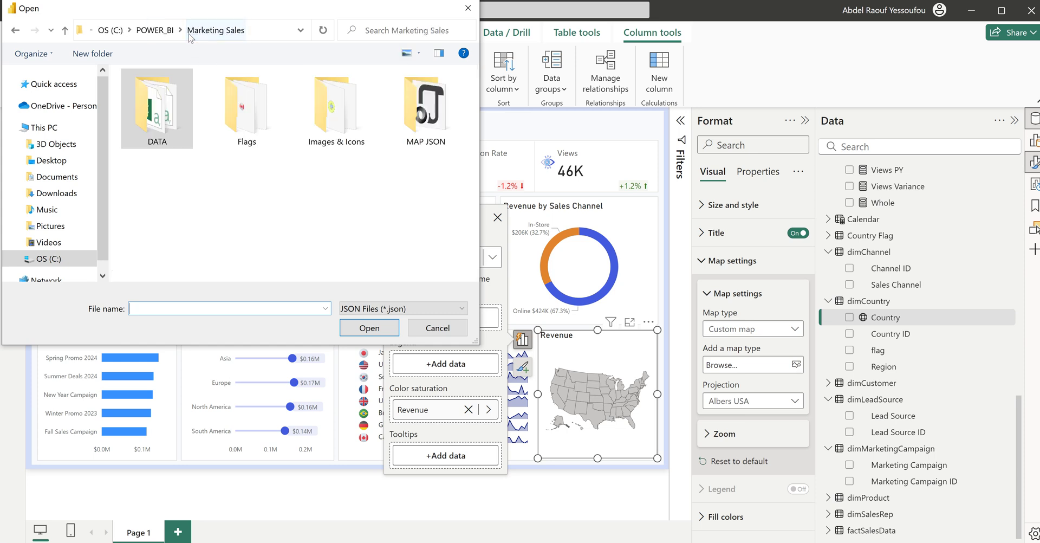
double_click(436, 118)
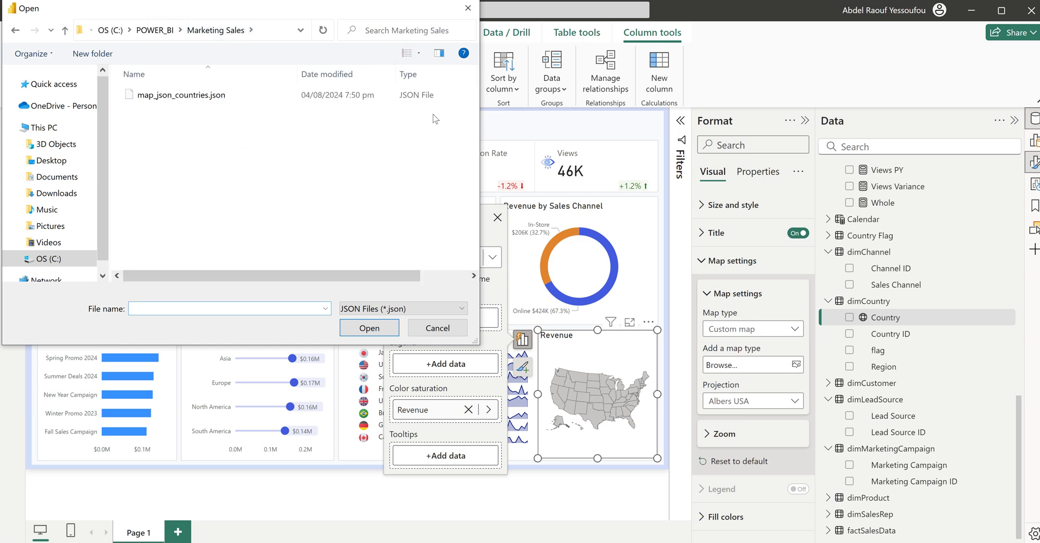
left_click(170, 100)
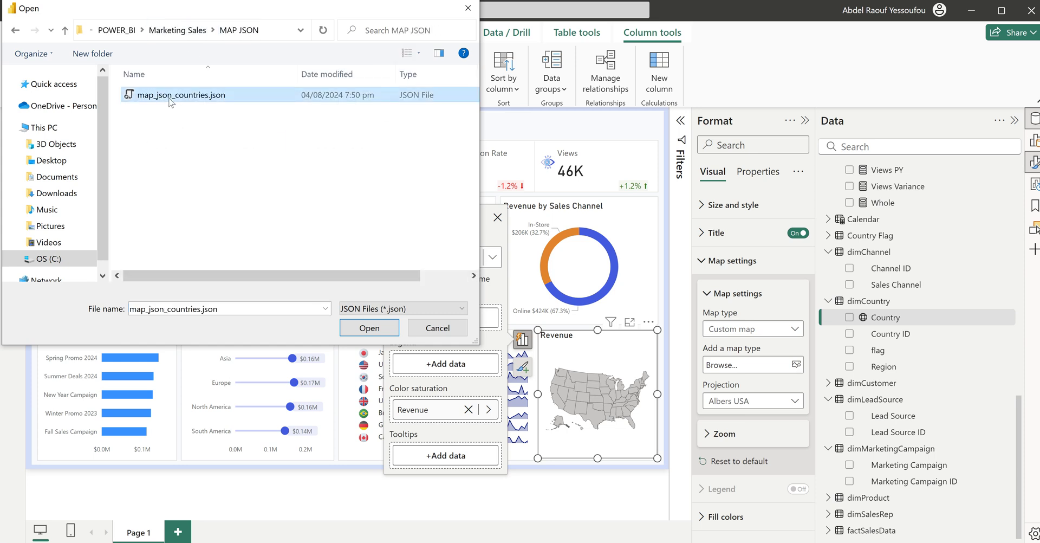
left_click(370, 329)
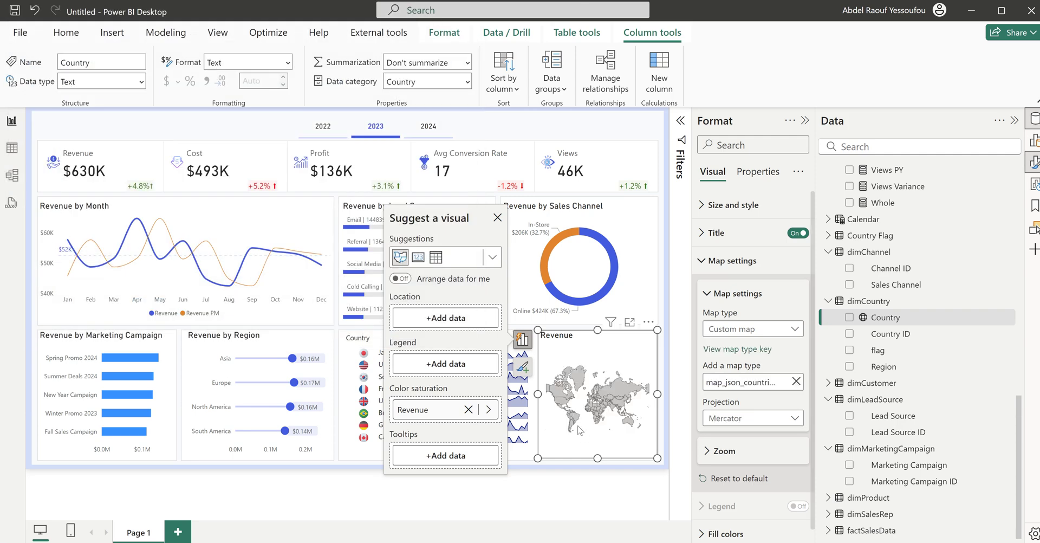
Step: Add the Country column as the shape map's location and widen the map slightly toward the country table
left_click(849, 319)
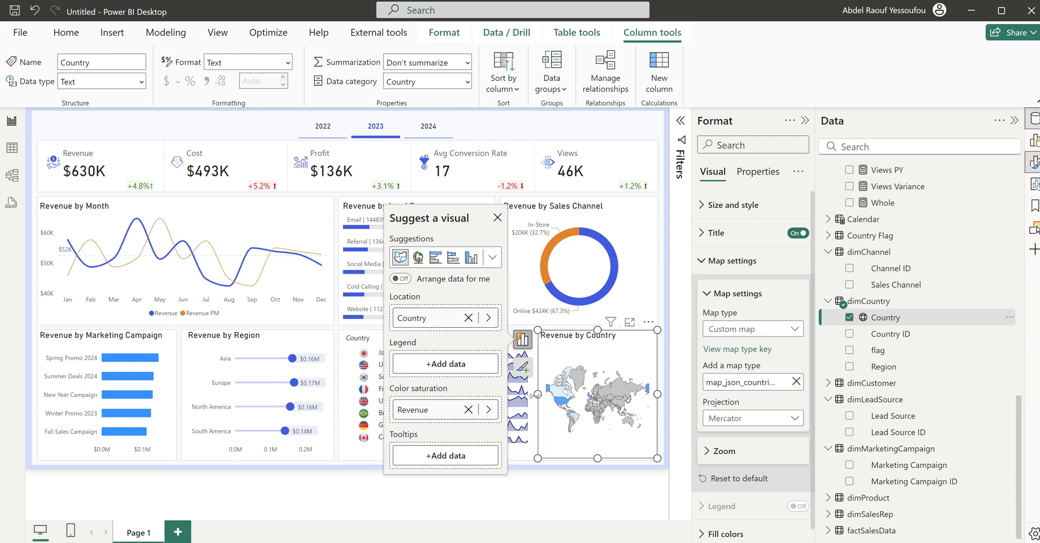
left_click_drag(533, 400, 530, 401)
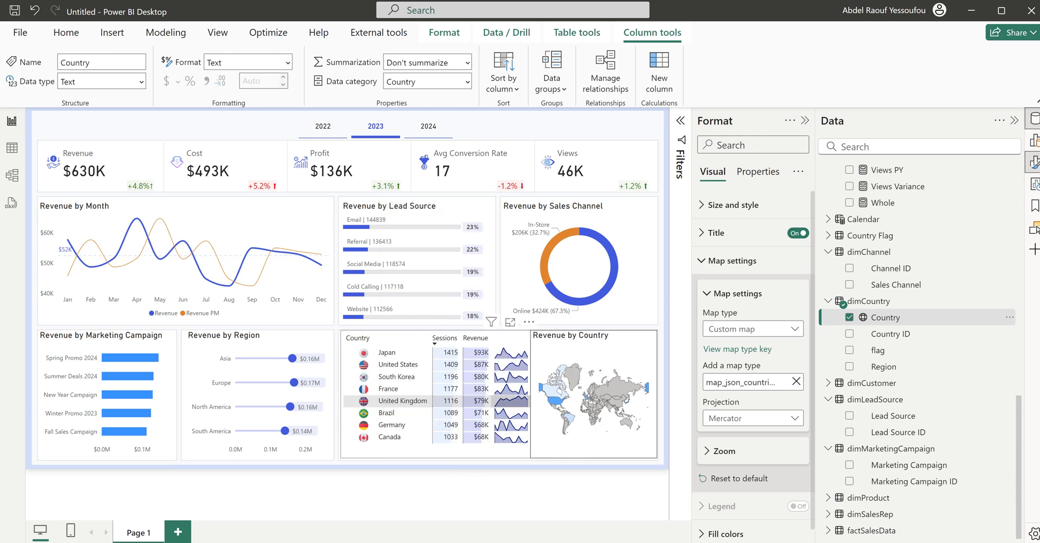
left_click(534, 357)
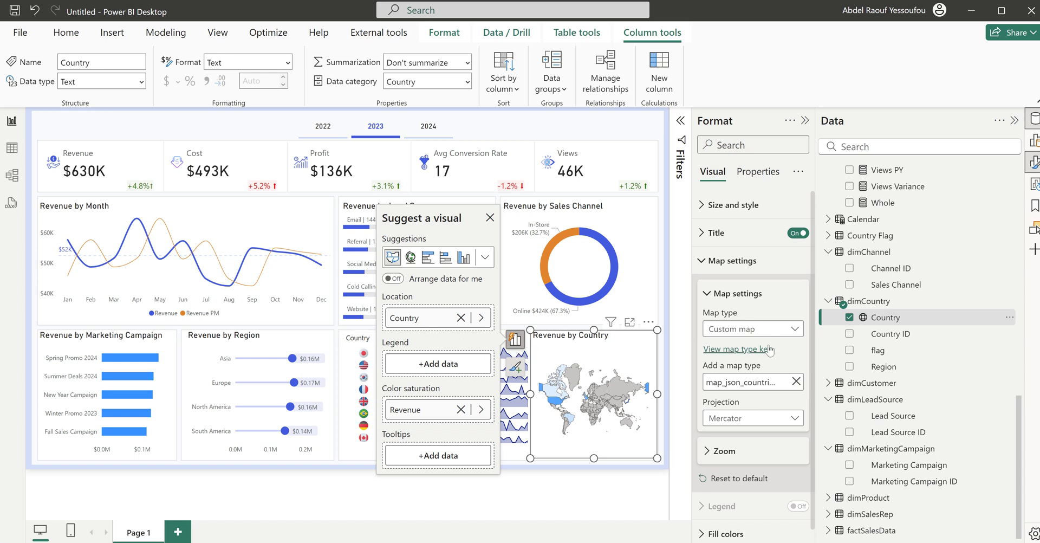
Step: Turn off the shape map's title and enable Auto zoom and Zoom on selection
left_click(797, 234)
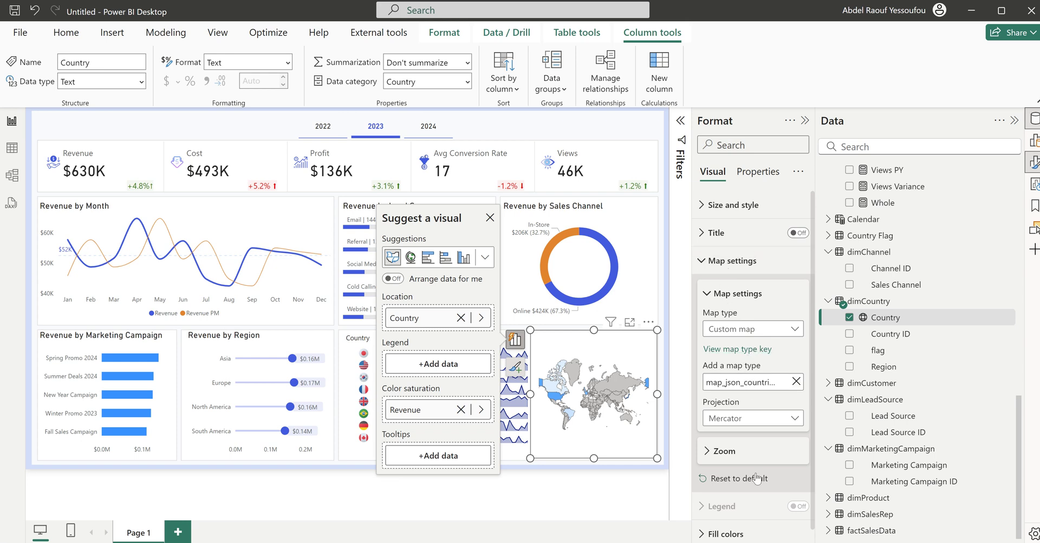
left_click(736, 452)
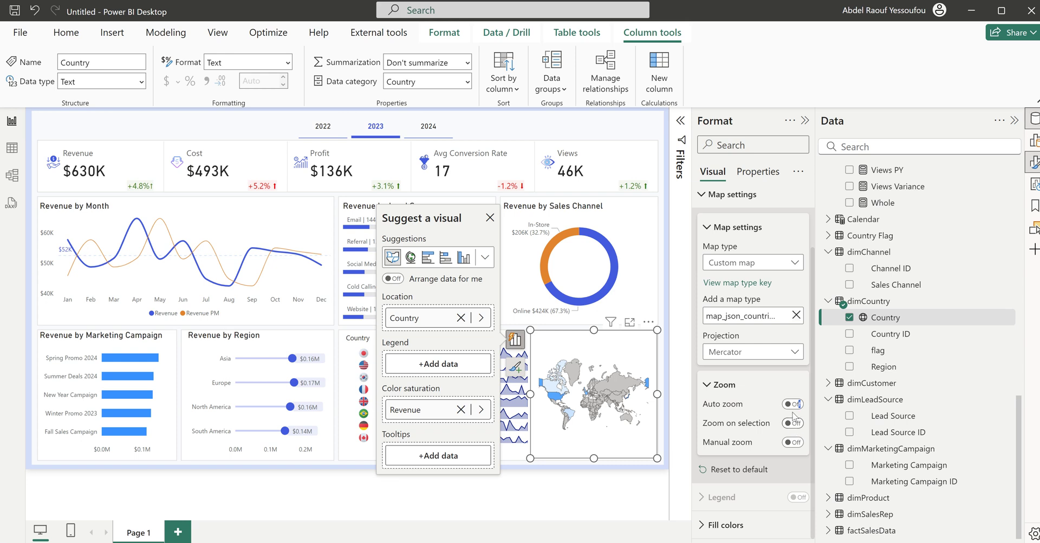
left_click(794, 407)
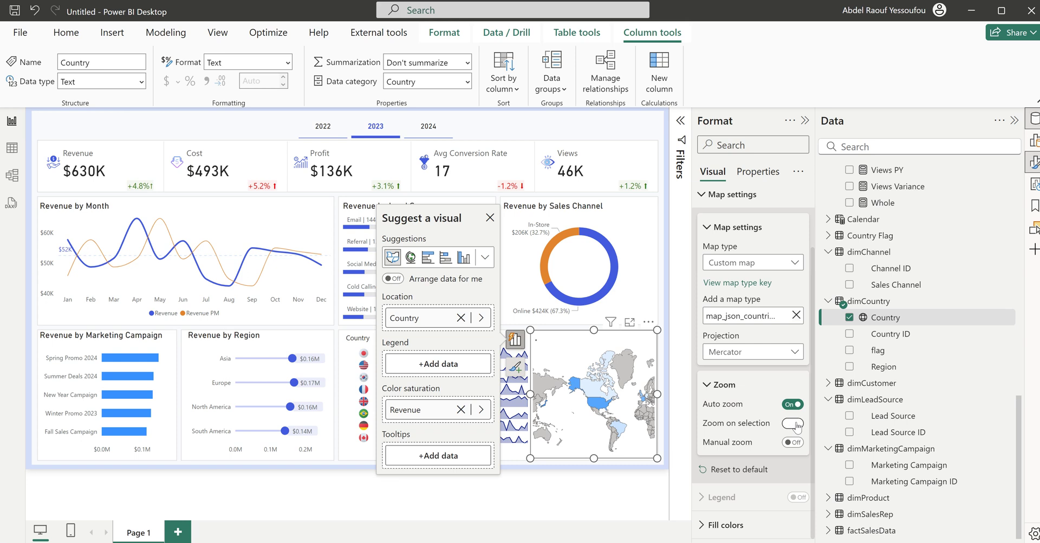
left_click(795, 423)
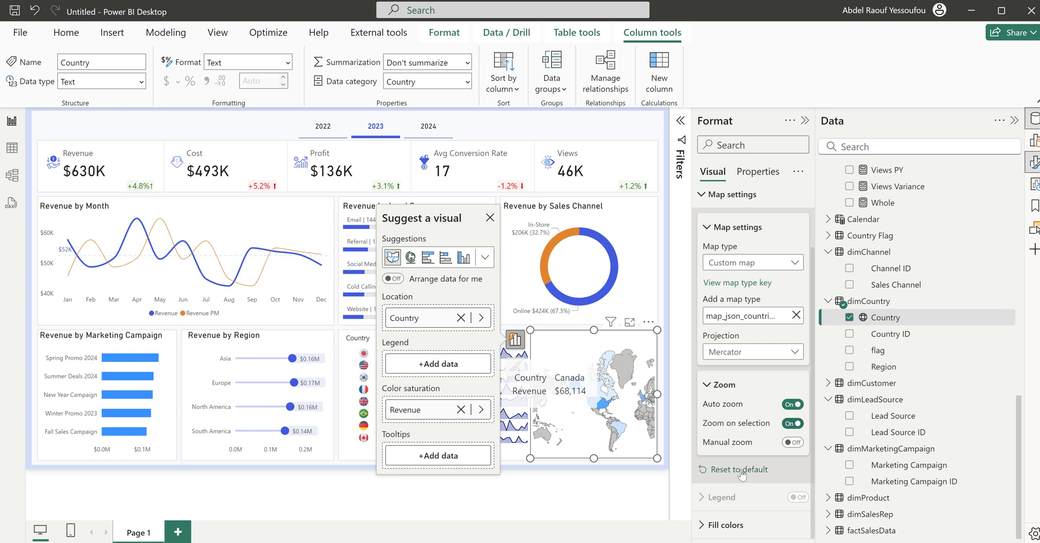
Step: Set the shape map's maximum fill color to the royal blue used in the dashboard's charts
left_click(729, 524)
scroll(731, 525, "down", 1)
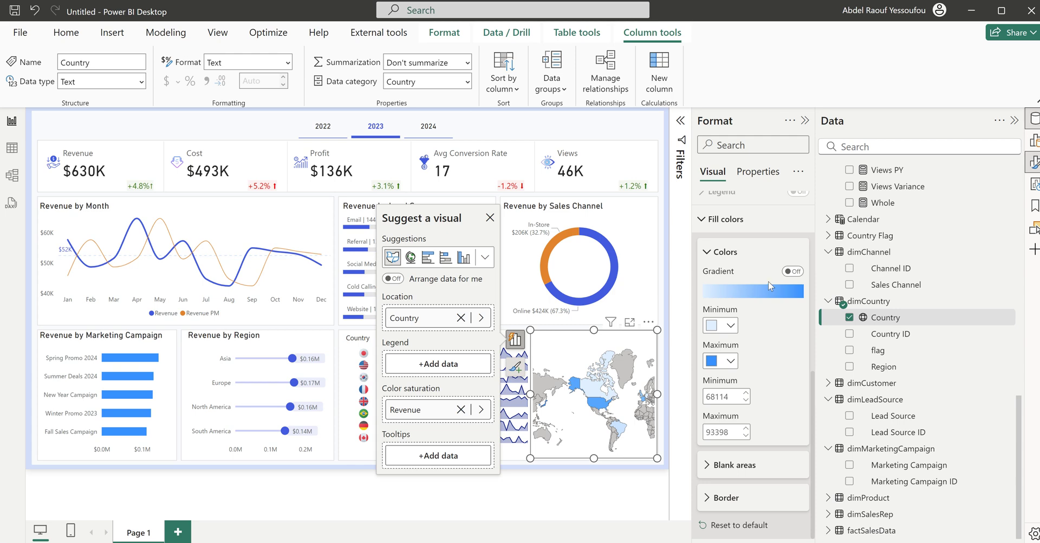
left_click(731, 361)
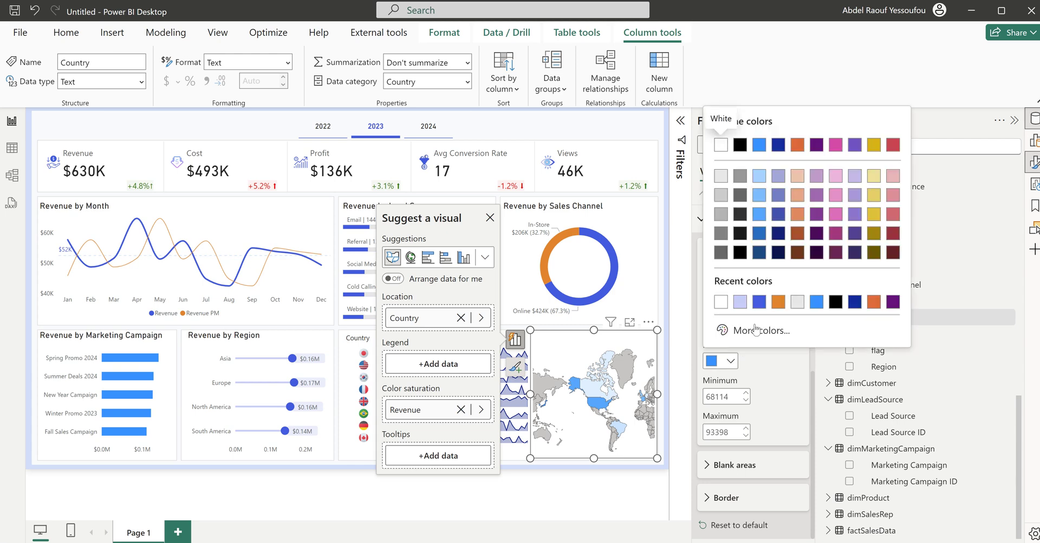
left_click(759, 303)
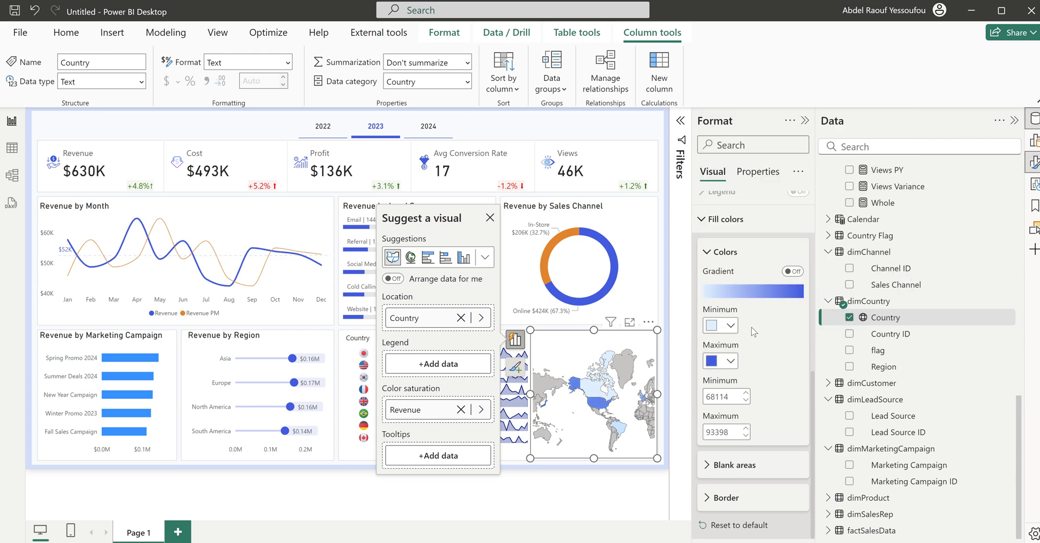
Step: Keep blank areas shown on the shape map and color them white (#FFFFFF)
left_click(741, 473)
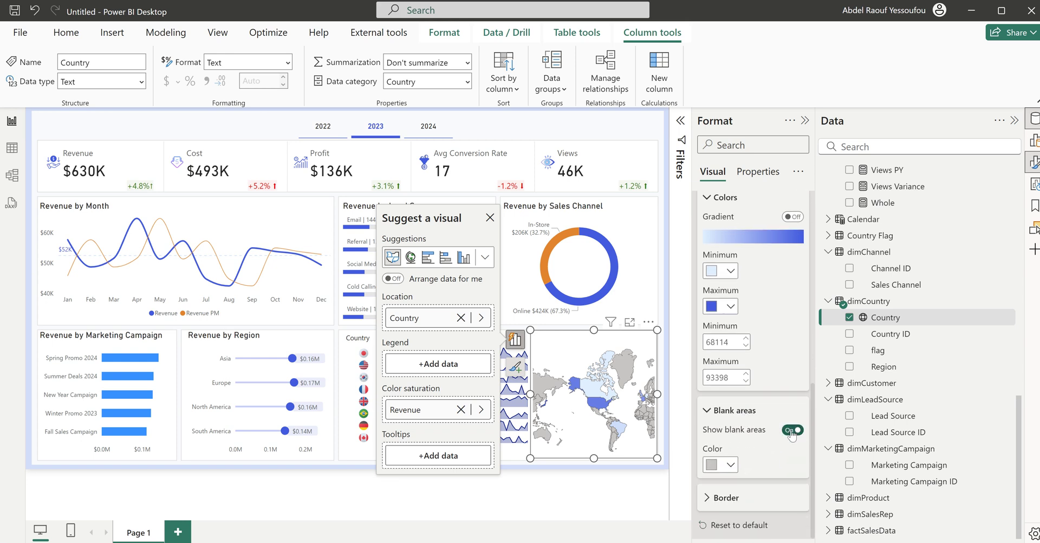
left_click(791, 432)
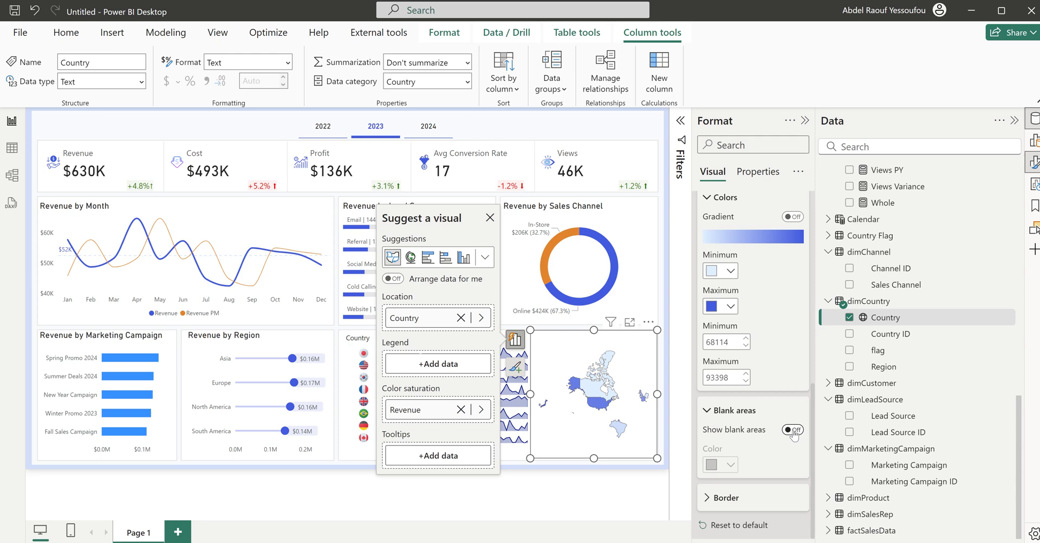
left_click(794, 431)
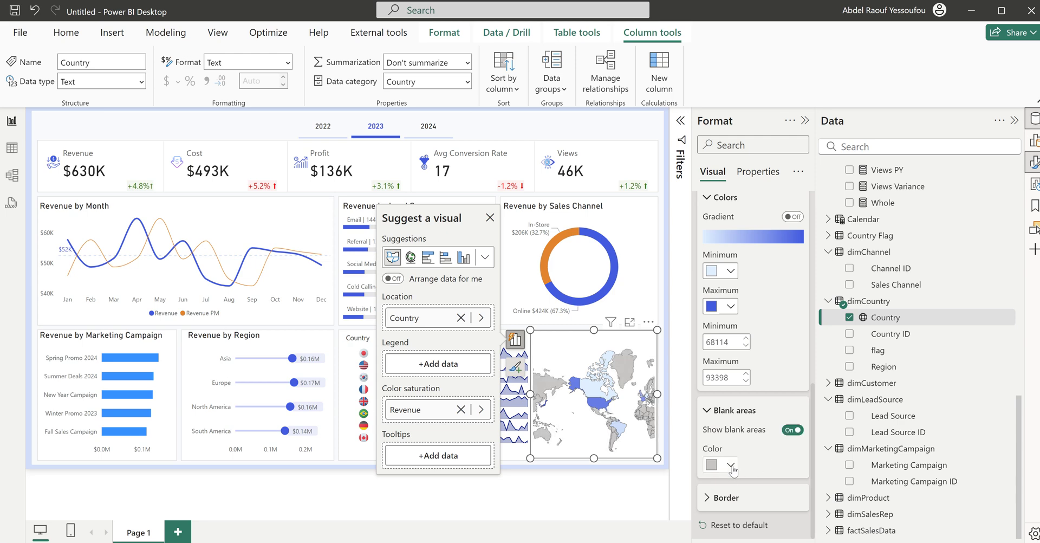
left_click(730, 465)
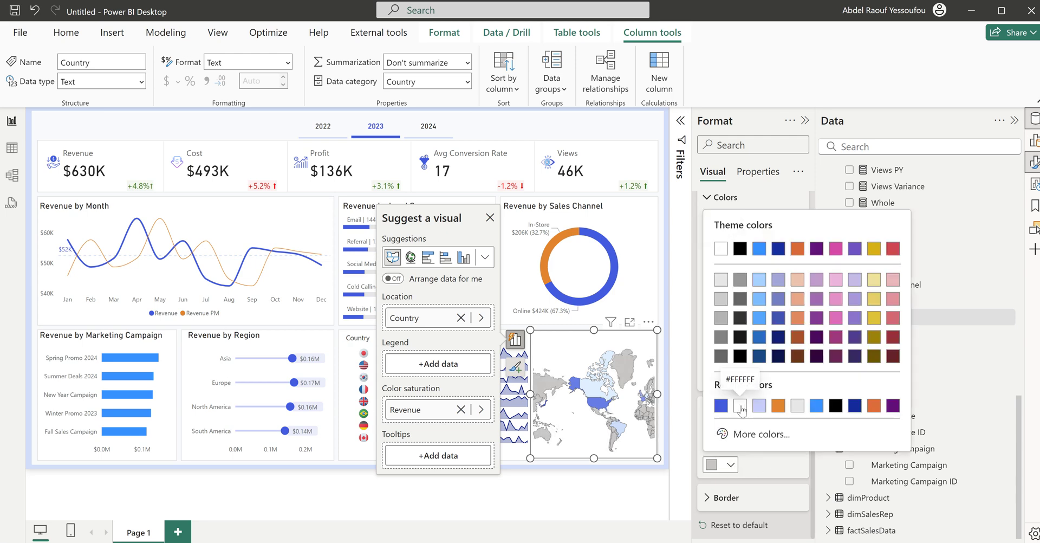
left_click(740, 402)
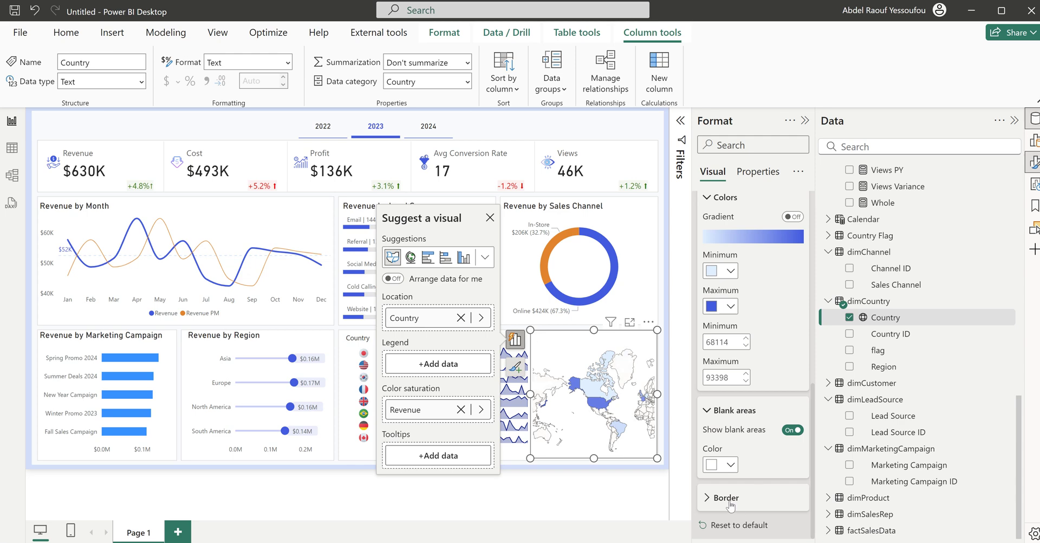
Step: Set the shape map's border color to the dashboard's royal blue
left_click(757, 511)
scroll(757, 512, "down", 2)
left_click(731, 463)
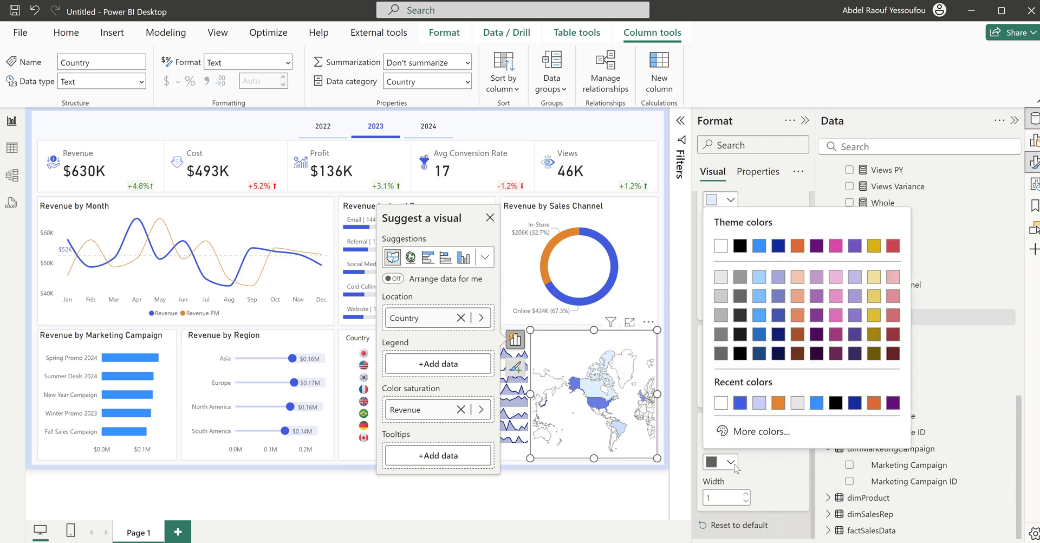
left_click(740, 402)
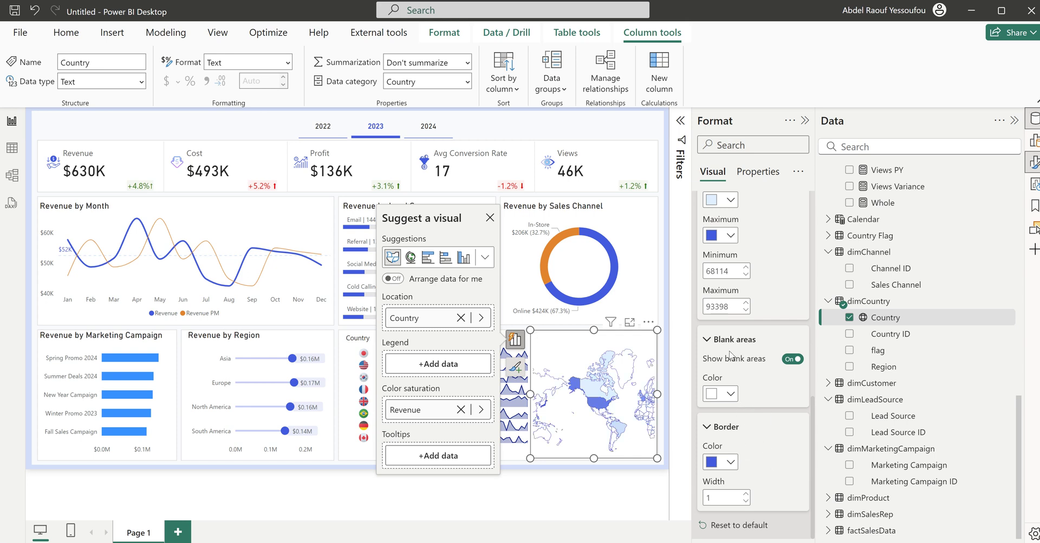
scroll(756, 426, "up", 10)
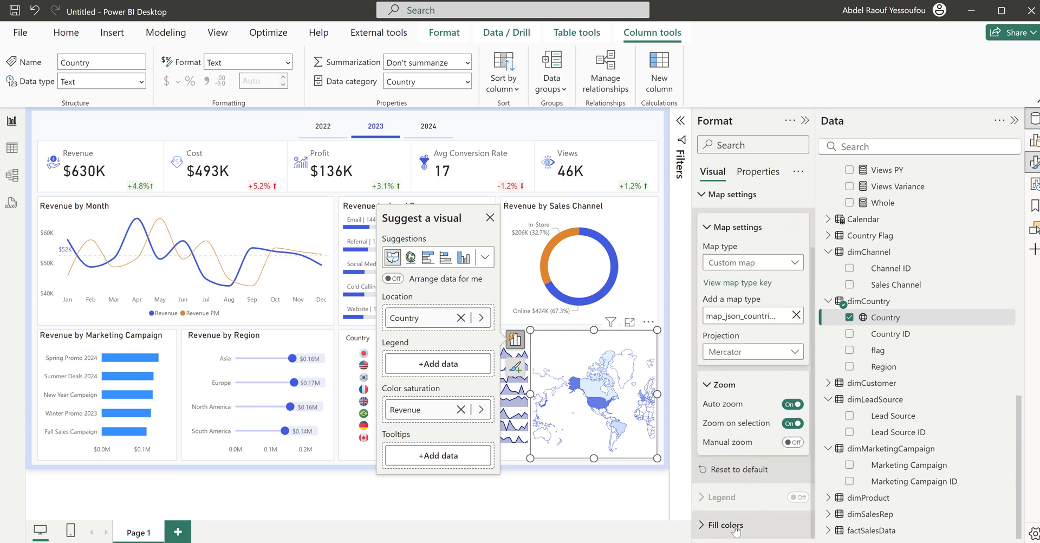
scroll(742, 498, "up", 3)
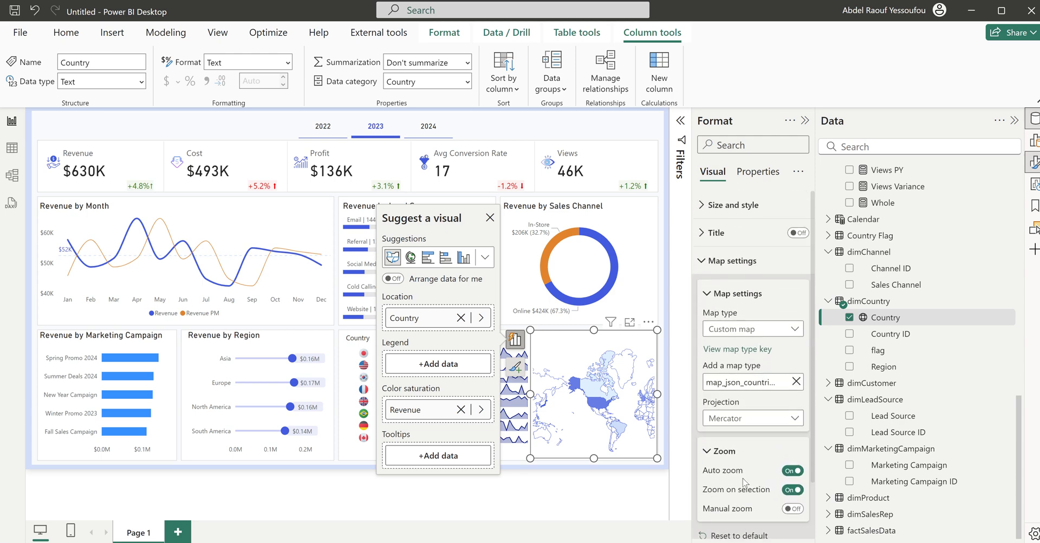
left_click(724, 263)
left_click(721, 205)
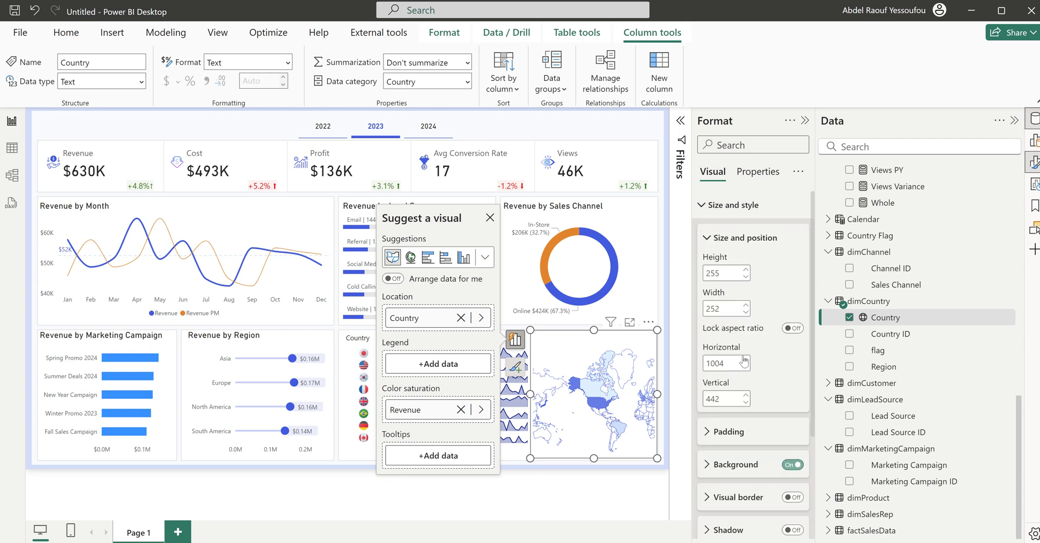
left_click(723, 206)
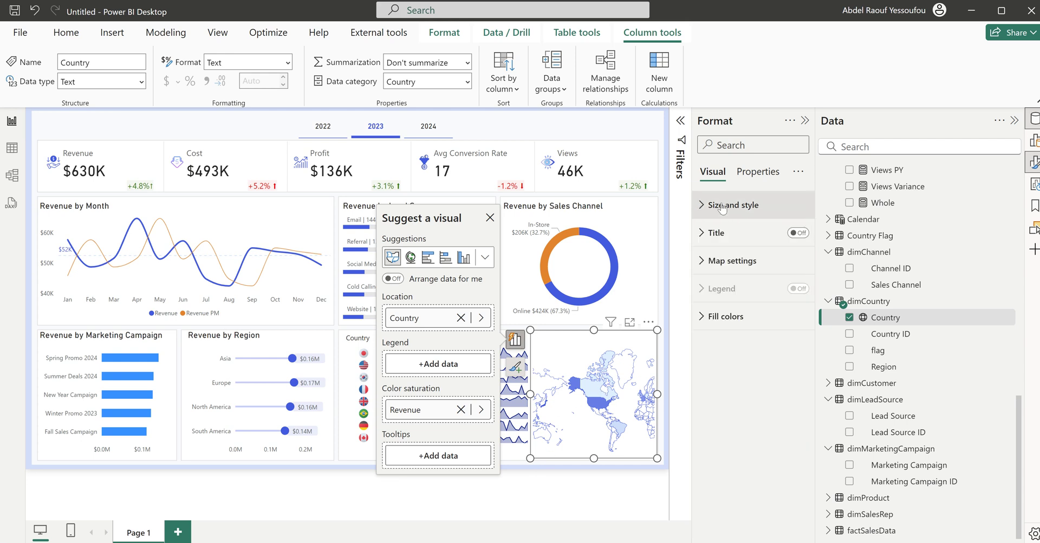
left_click(512, 466)
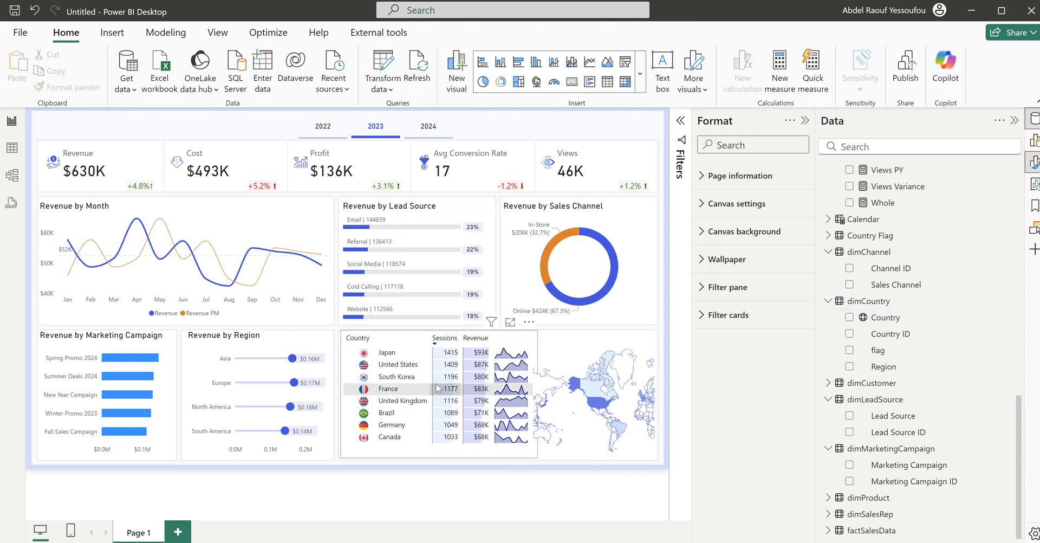
Step: Change the shape map's projection to Orthographic
left_click(575, 460)
left_click(740, 274)
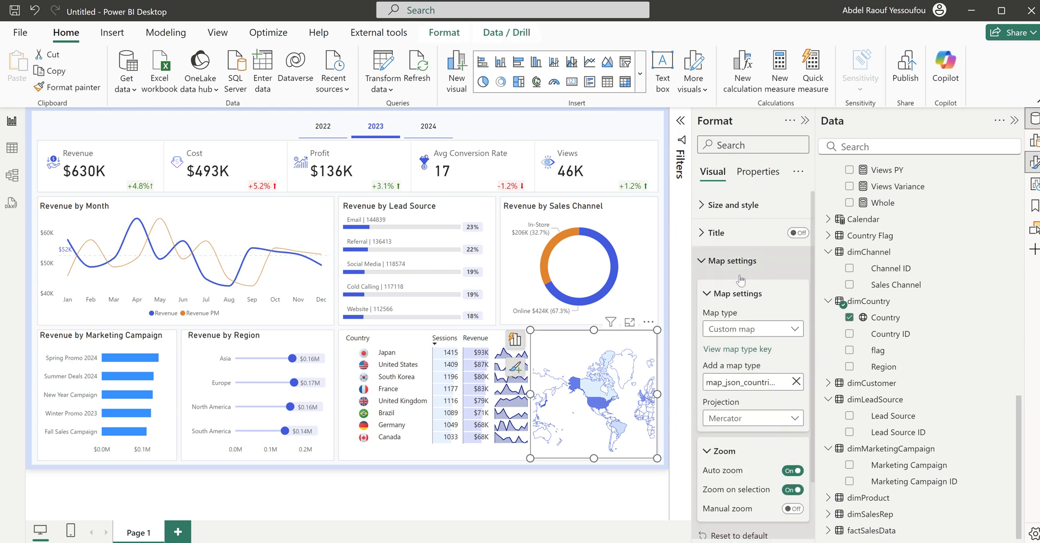
left_click(734, 420)
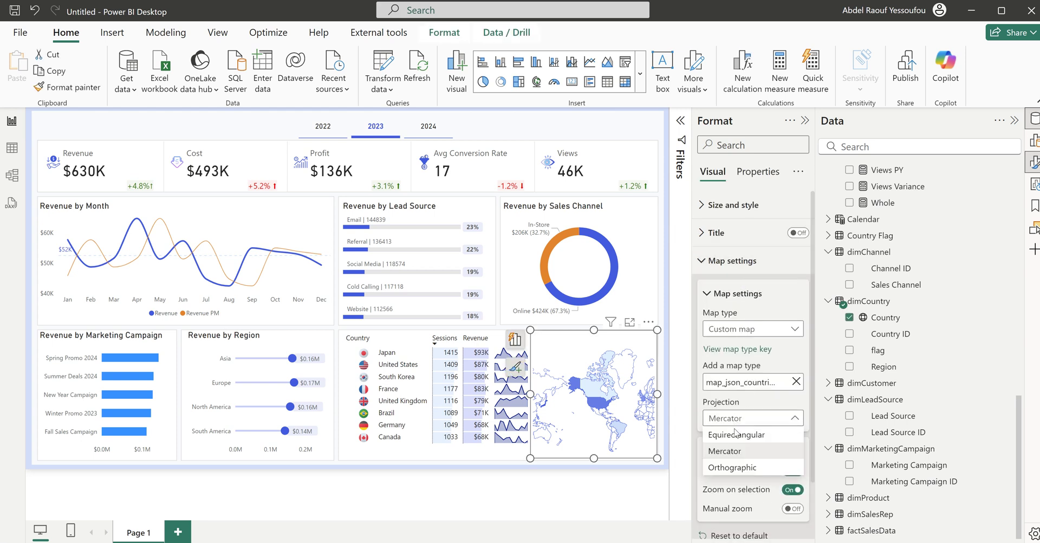
left_click(735, 468)
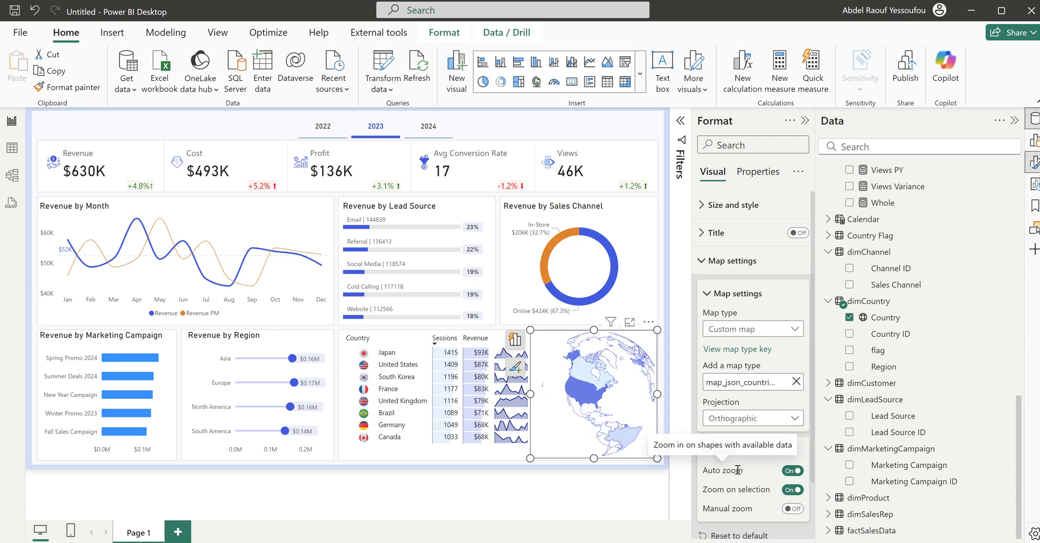
left_click(504, 464)
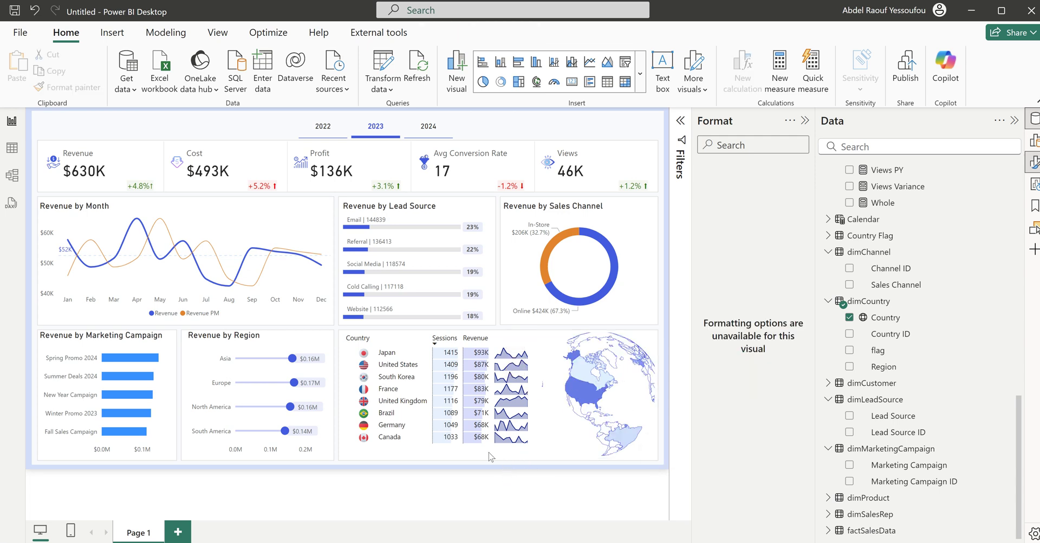
Step: Test the map's zoom on selection by selecting Japan, South Korea and United Kingdom in the country table, and clear the selection
left_click(389, 357)
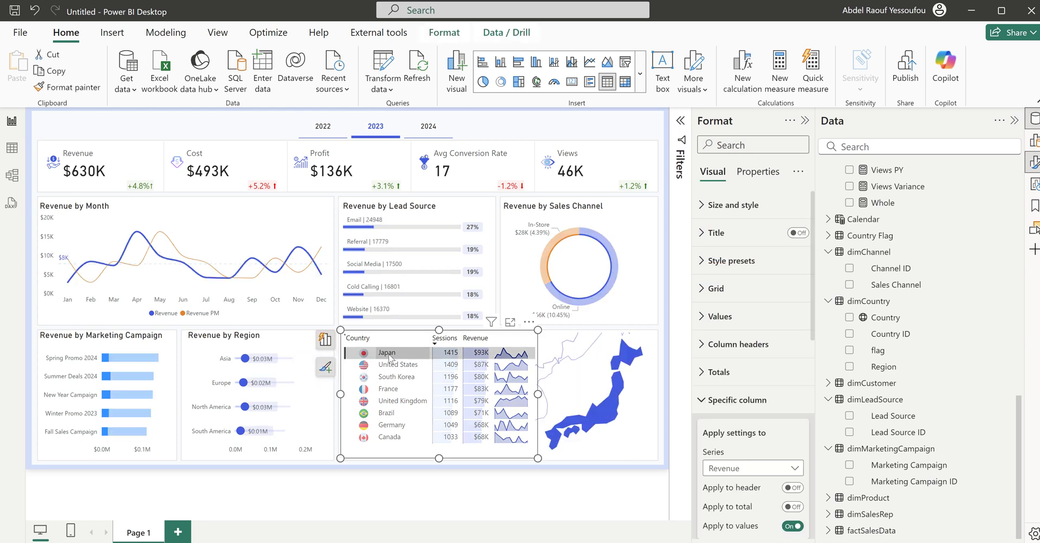
left_click(395, 379)
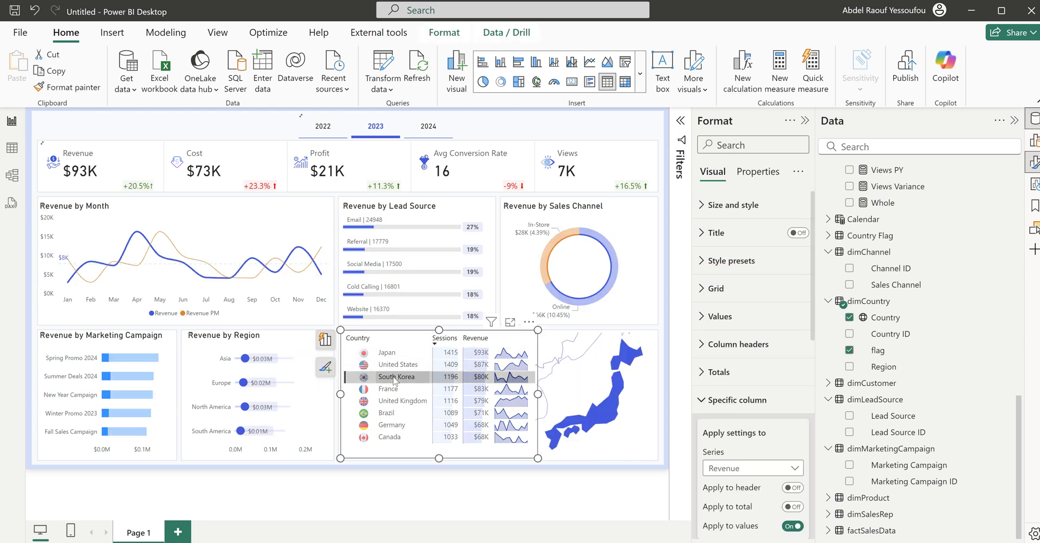
left_click(396, 403)
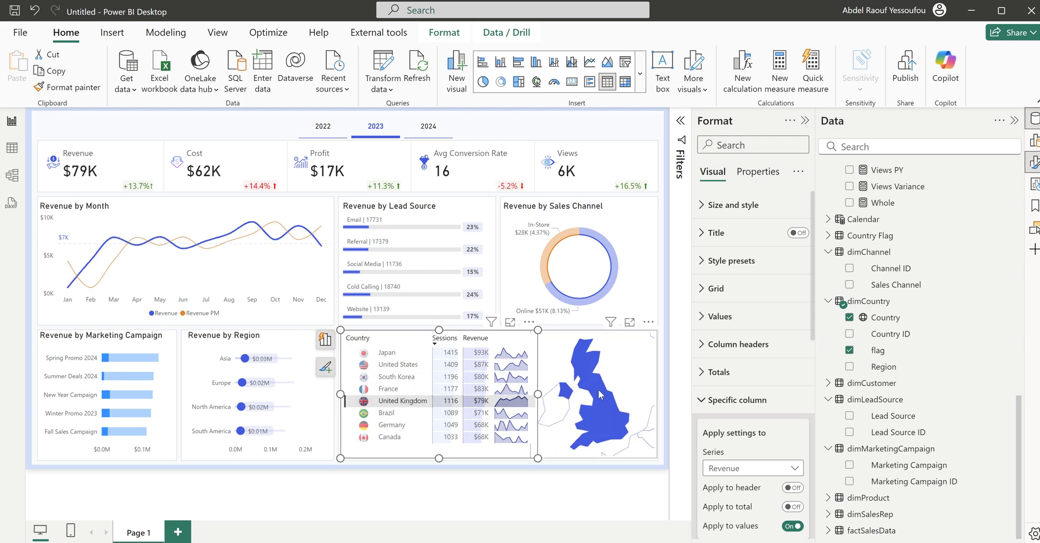
mouse_move(599, 394)
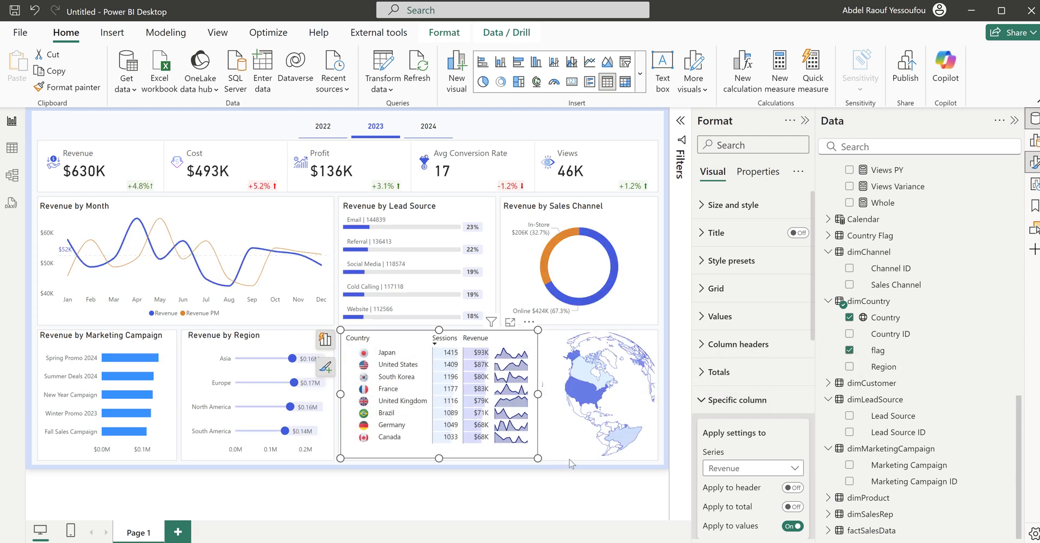
Step: Add the Sessions measure to the shape map's tooltips and format the measure with a thousands separator
left_click(573, 455)
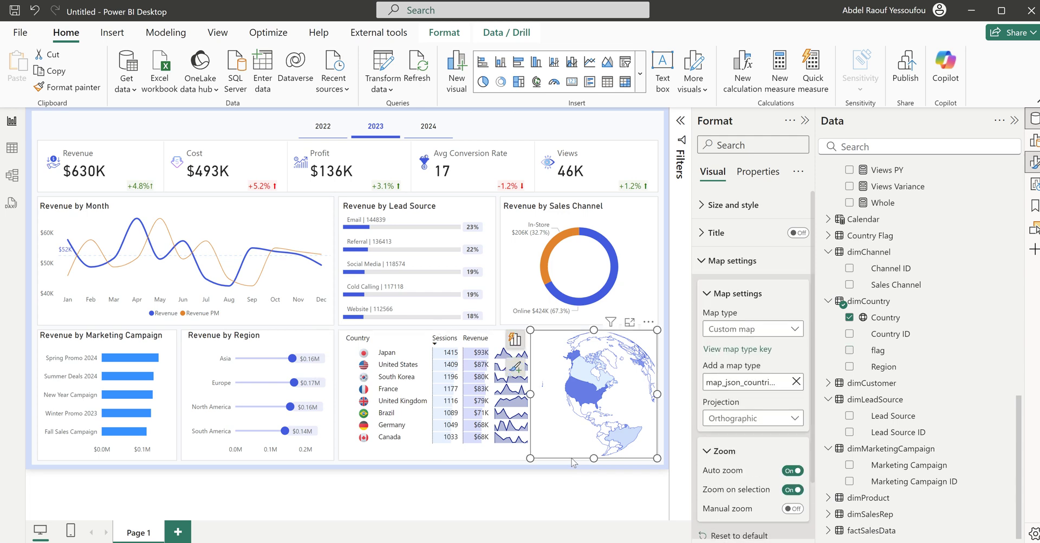
left_click(515, 340)
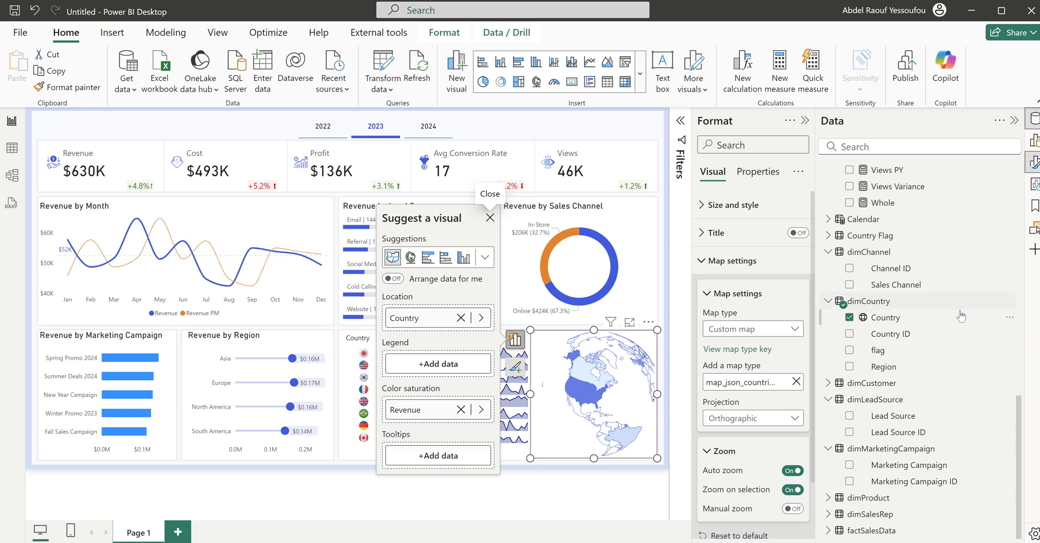
scroll(962, 316, "up", 4)
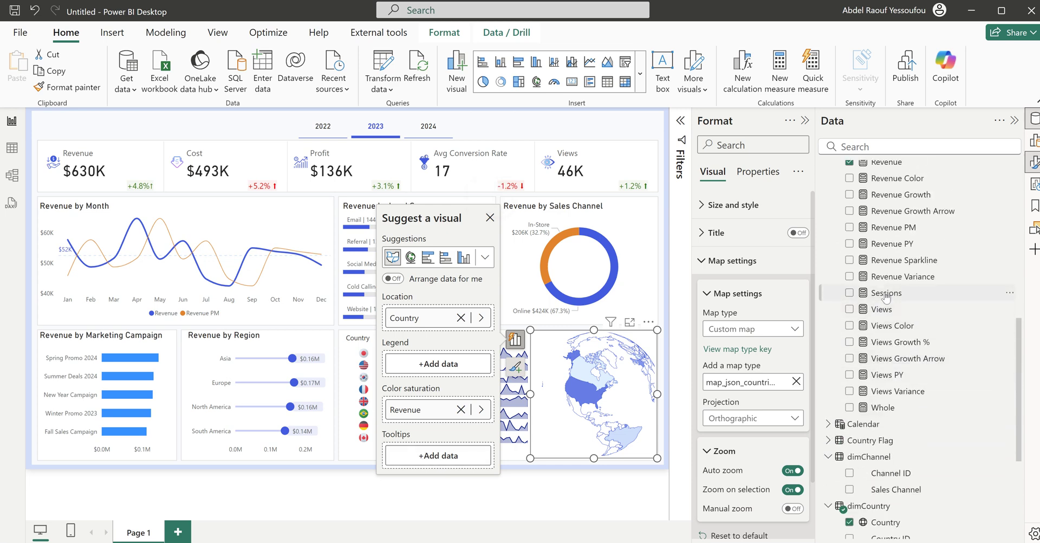
left_click(469, 457)
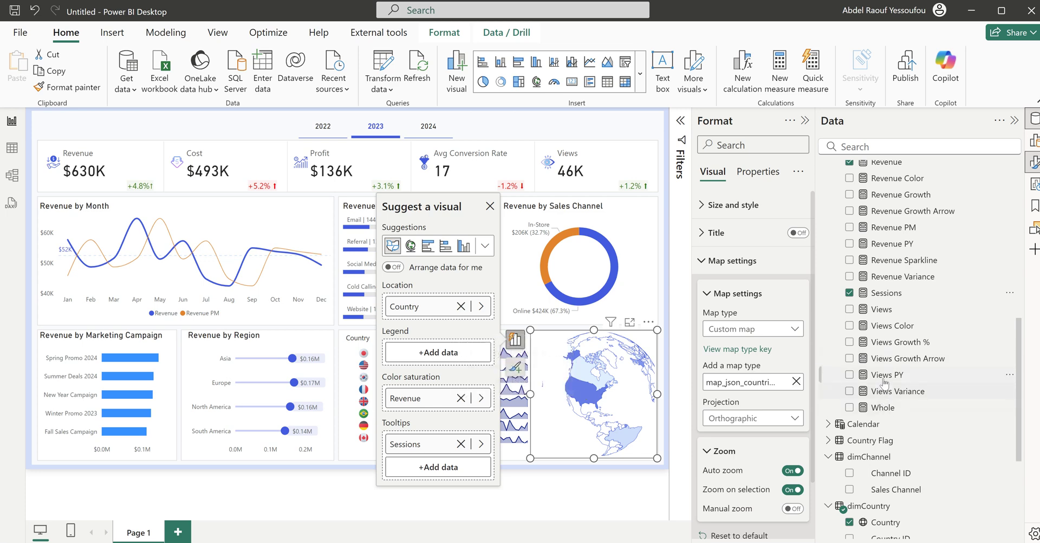
left_click(887, 293)
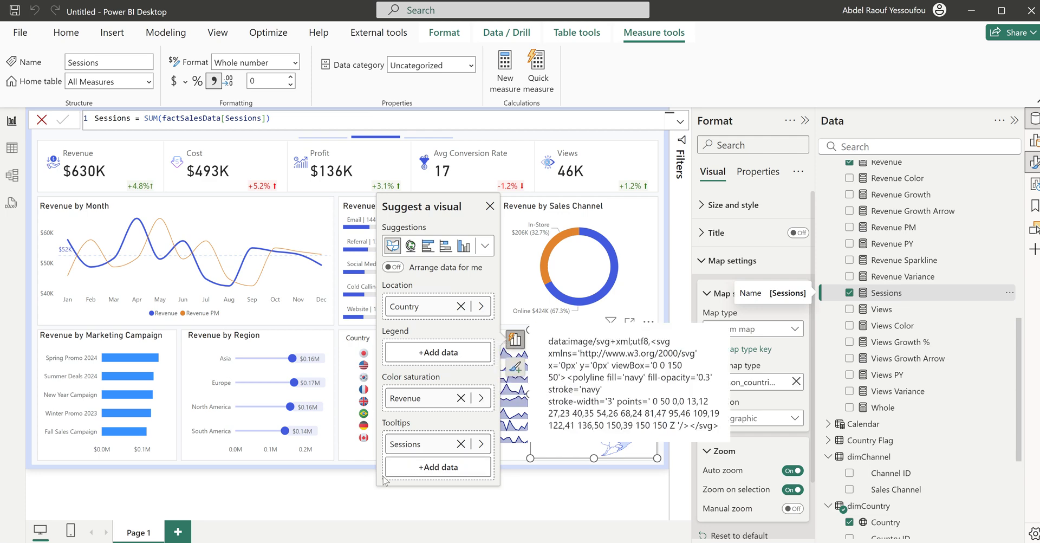
left_click(334, 468)
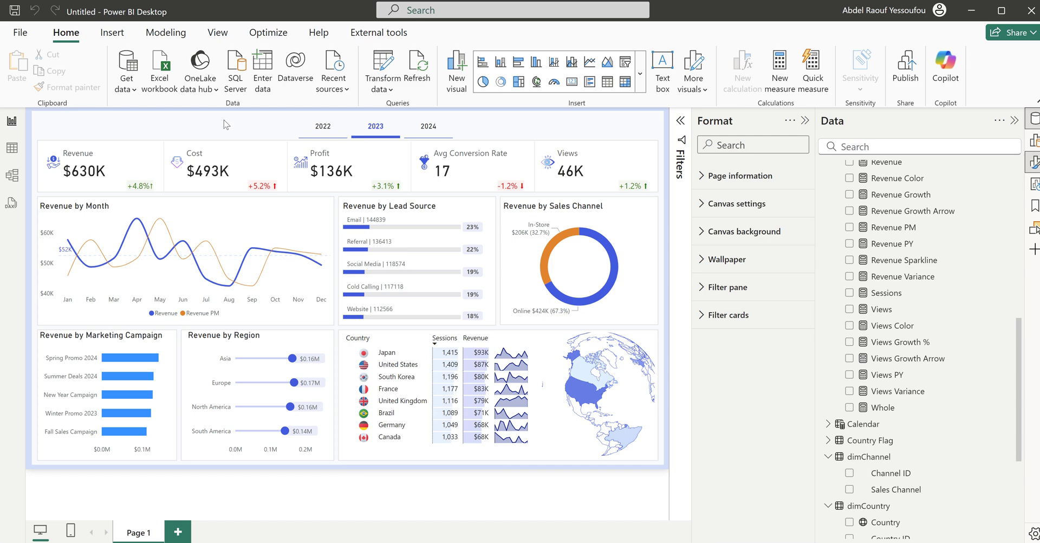
Step: Insert a text box reading "Sales Marketing Dashboard" and format its text at size 20 in bold
left_click(671, 68)
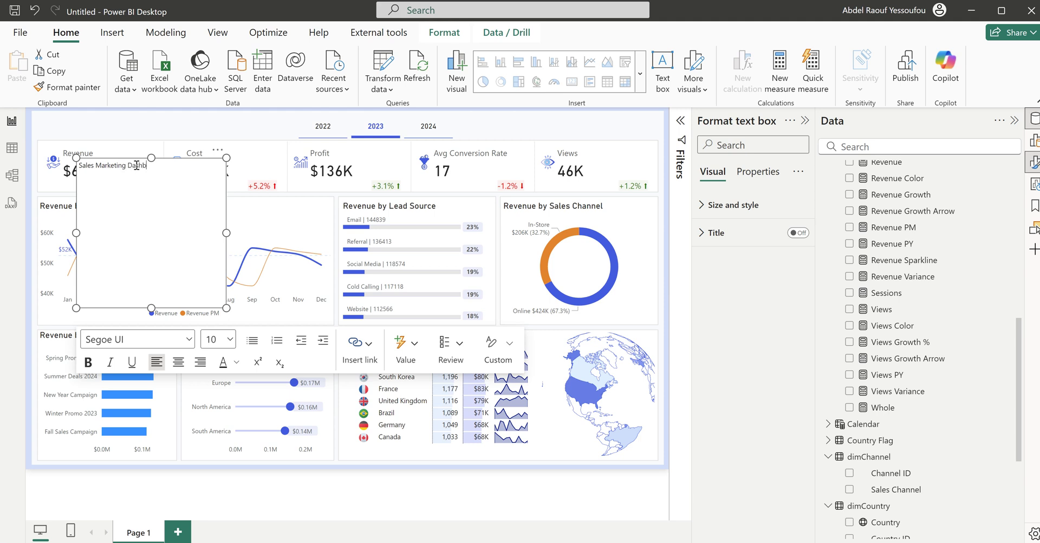
triple_click(137, 166)
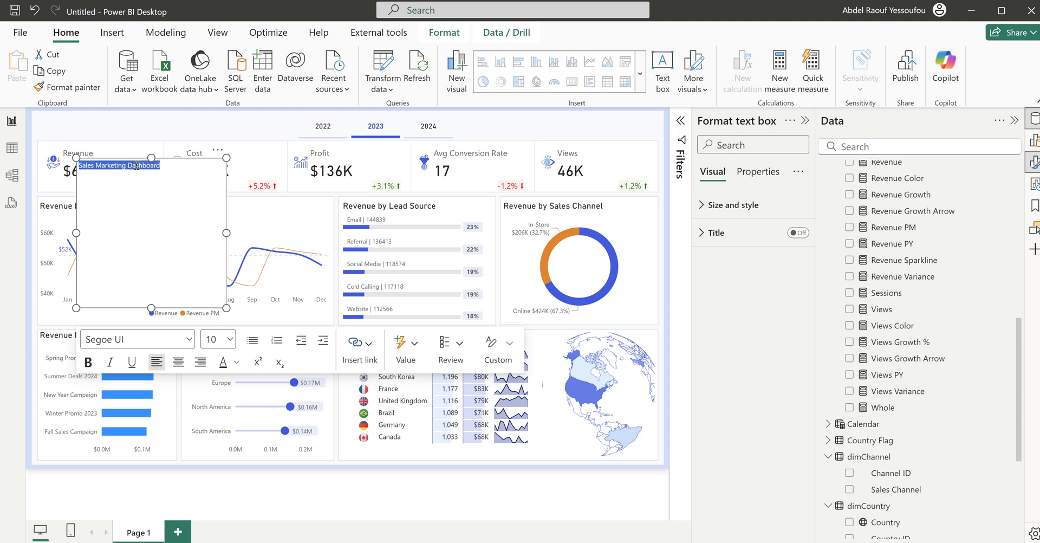
left_click(230, 340)
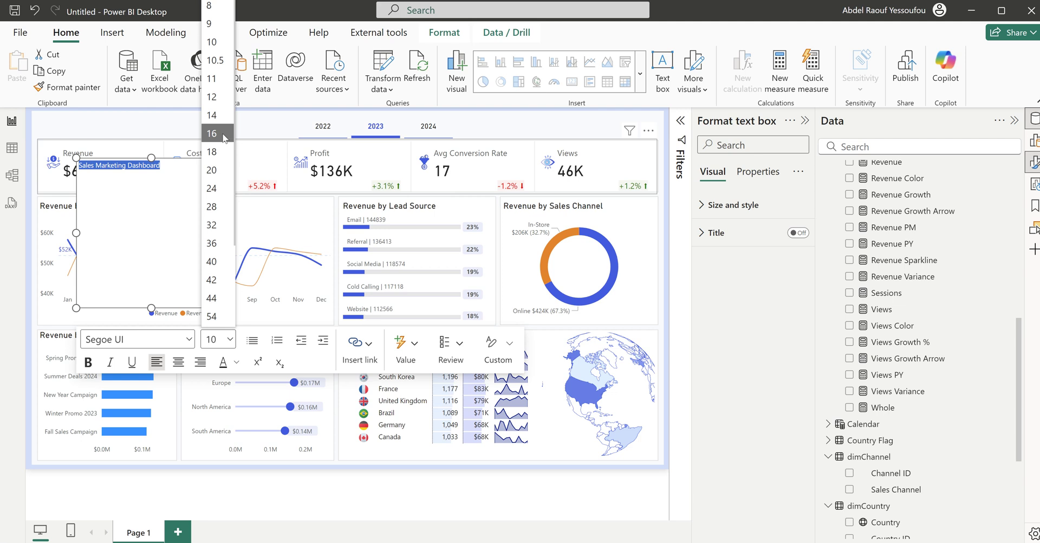
left_click(217, 169)
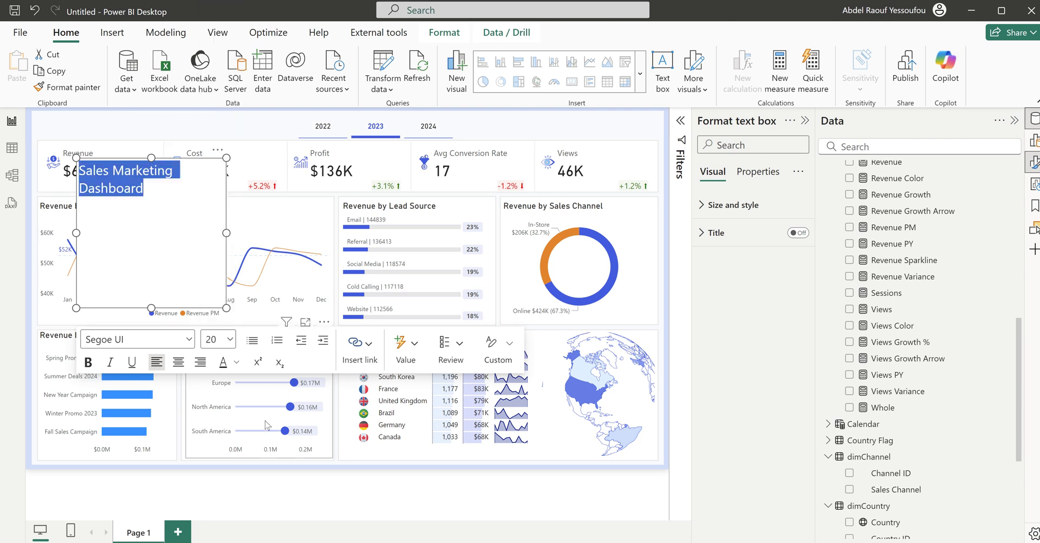
left_click(88, 362)
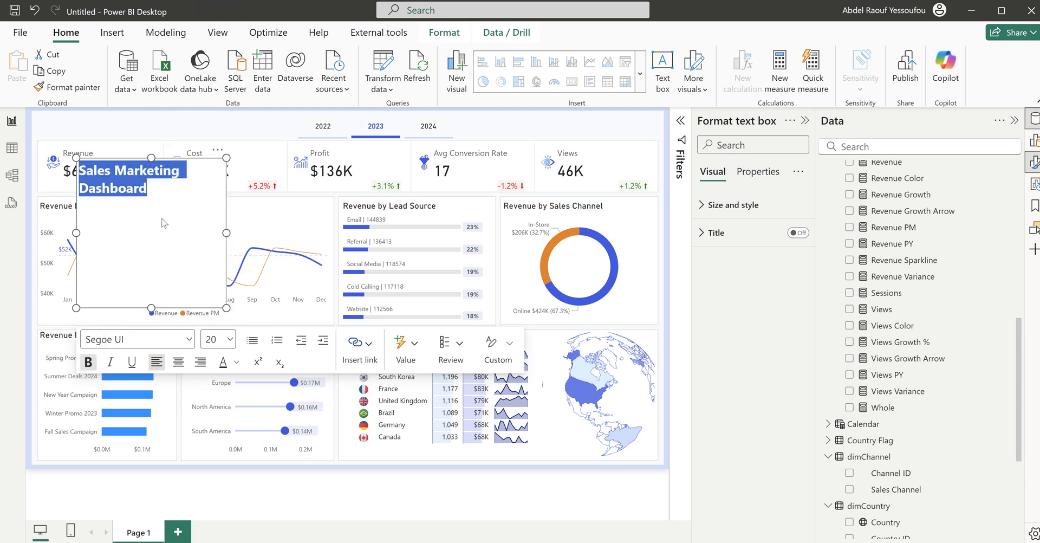
Step: Set the font color of the whole "Sales Marketing Dashboard" title to the dashboard's royal blue
left_click(150, 190)
double_click(134, 190)
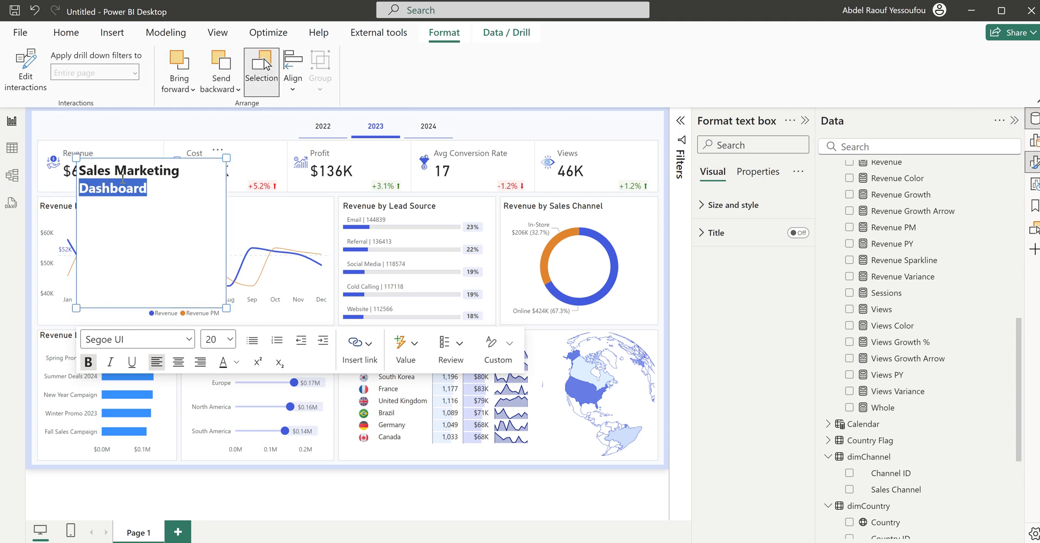
left_click_drag(183, 170, 111, 170)
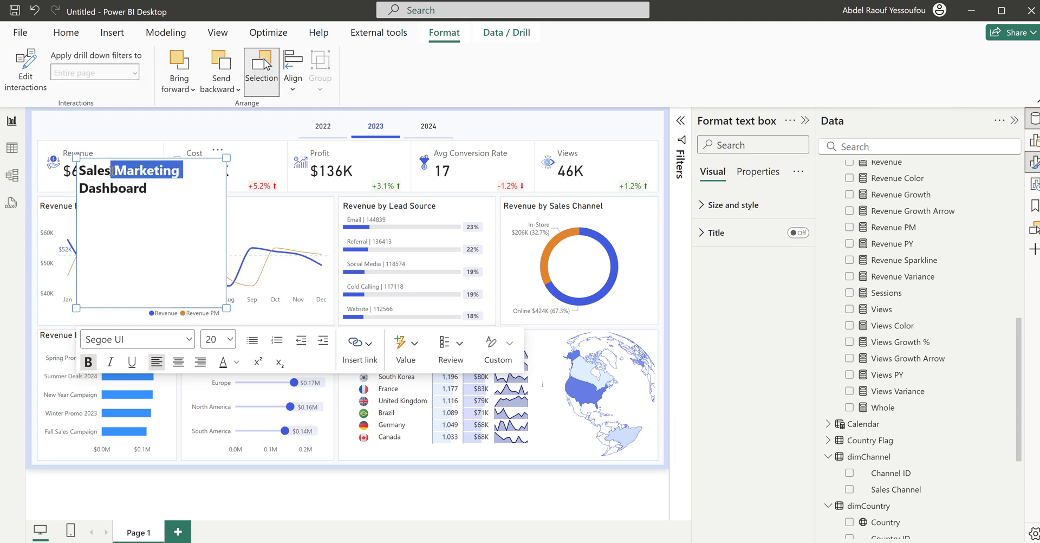
left_click(158, 189)
key("ctrl+a")
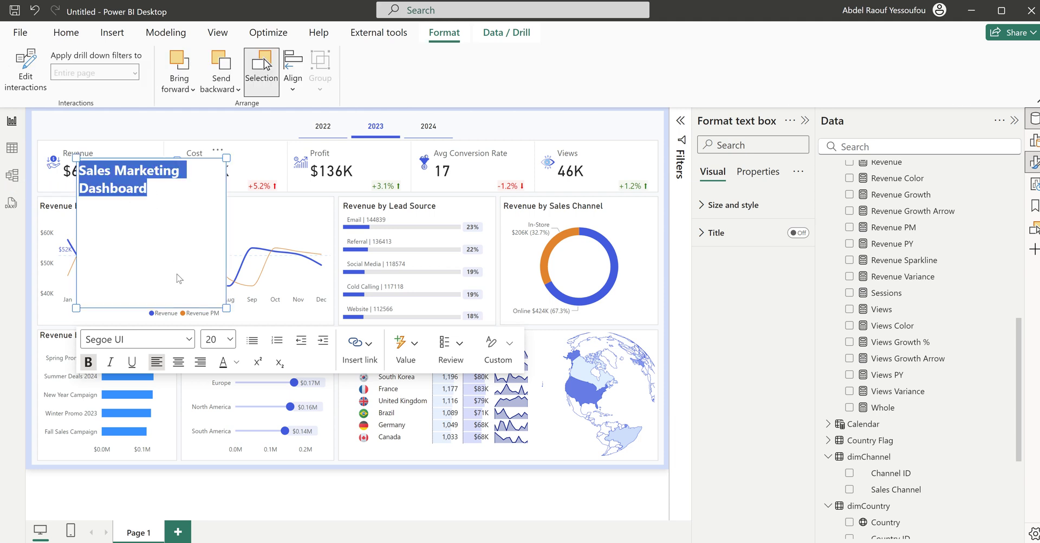
left_click(236, 362)
left_click(252, 307)
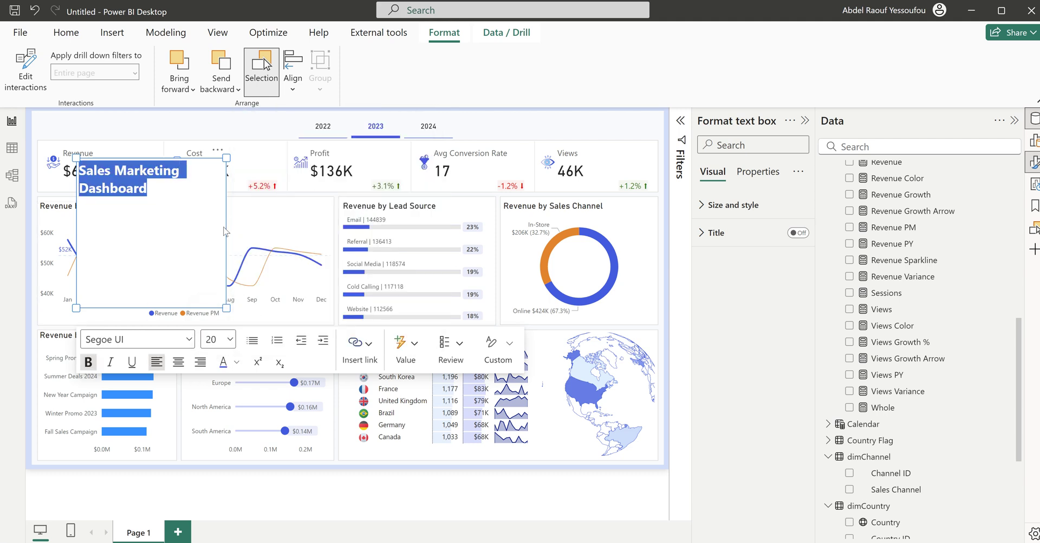
Step: Remove the bold formatting from the word "Dashboard" in the title
left_click(155, 201)
double_click(125, 188)
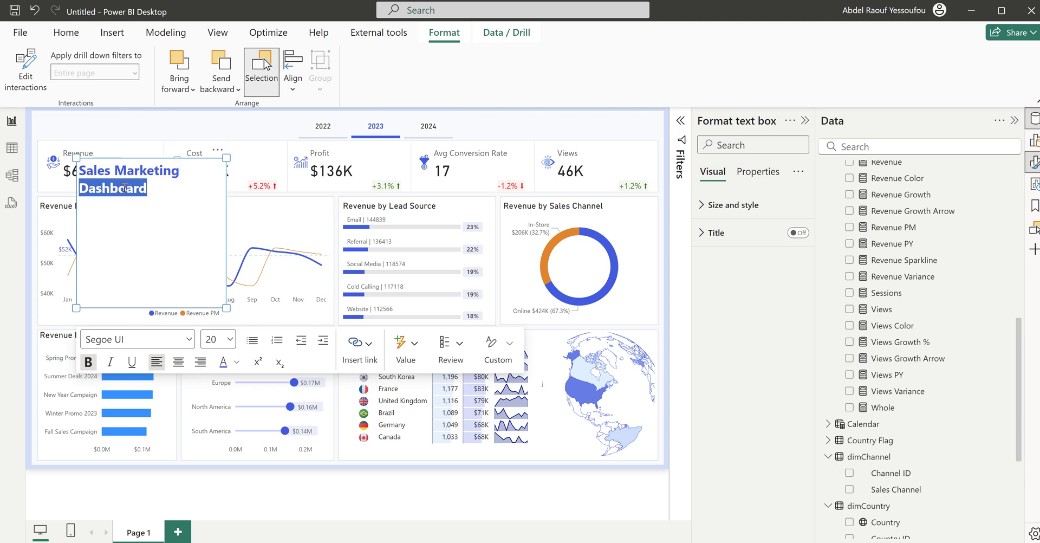
key("ctrl+b")
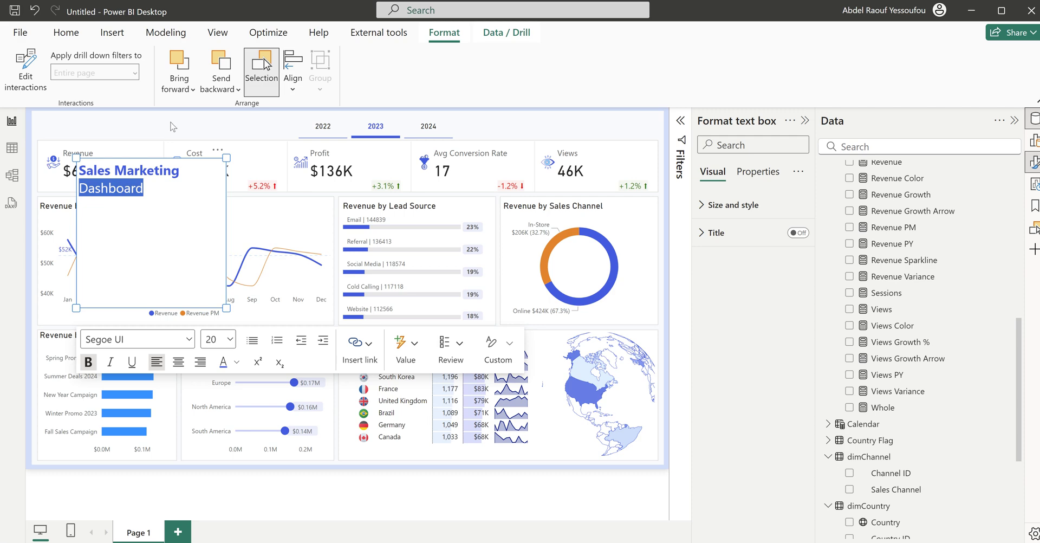
left_click(151, 319)
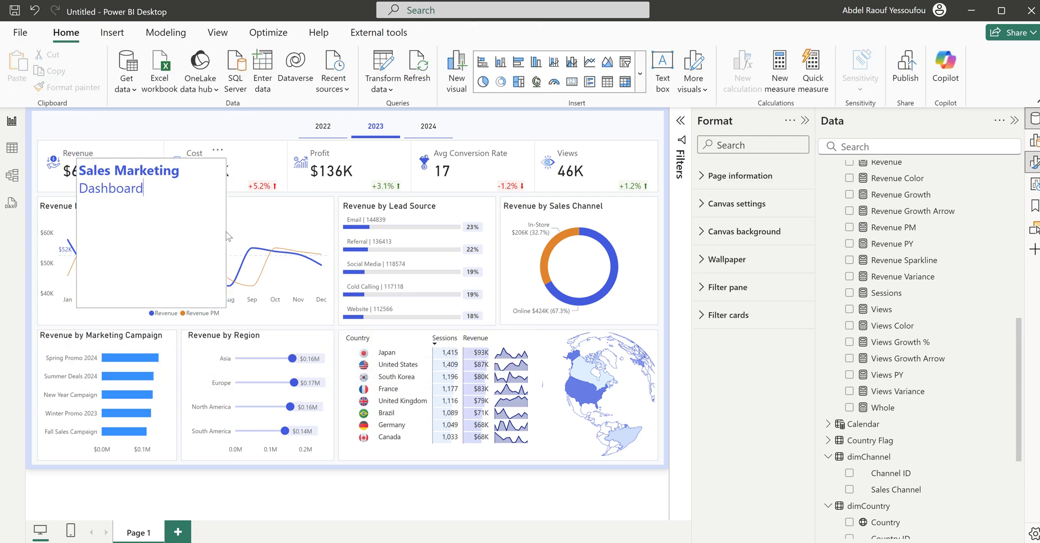
Step: Resize the title text box to about 437 wide by 57 high and place it above the Revenue and Cost cards
left_click(226, 233)
left_click_drag(227, 233, 296, 233)
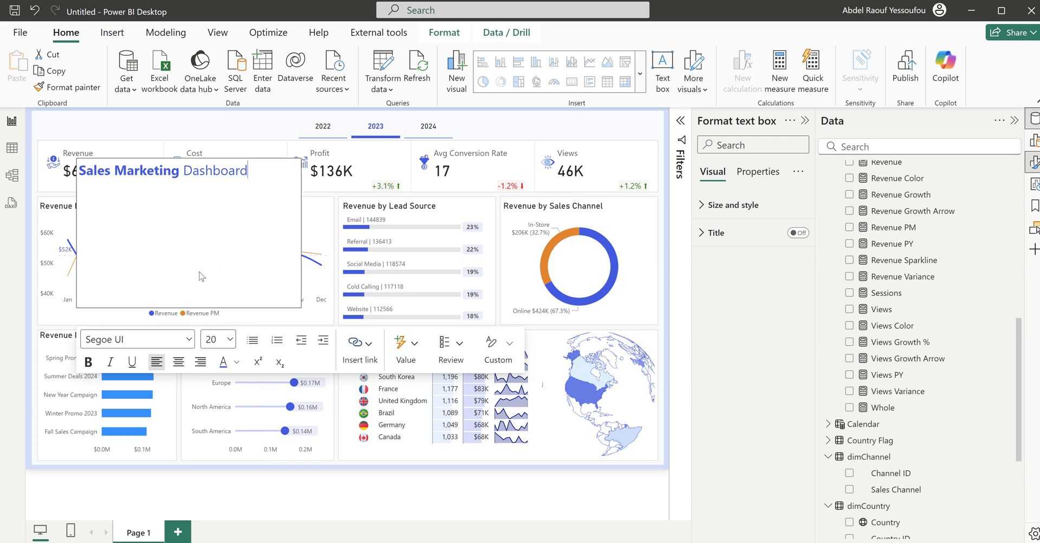
left_click_drag(206, 308, 245, 189)
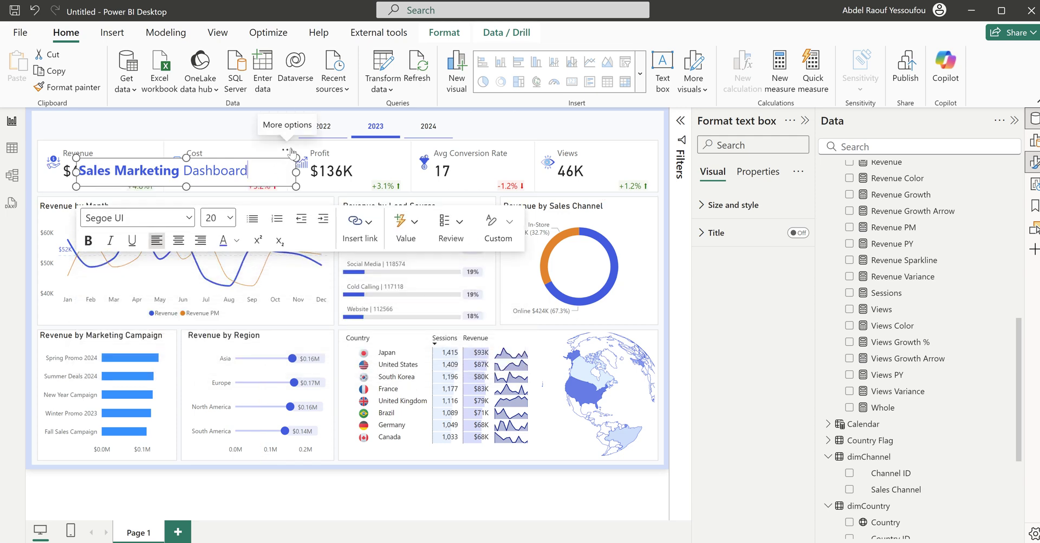
left_click_drag(292, 142, 250, 106)
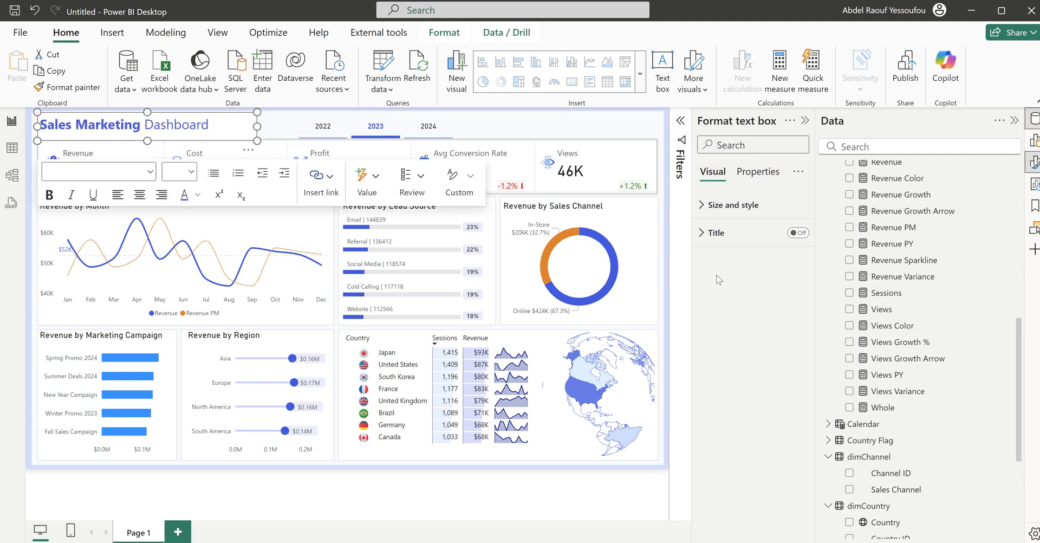
Step: Turn off the background of the title text box and deselect it
left_click(731, 205)
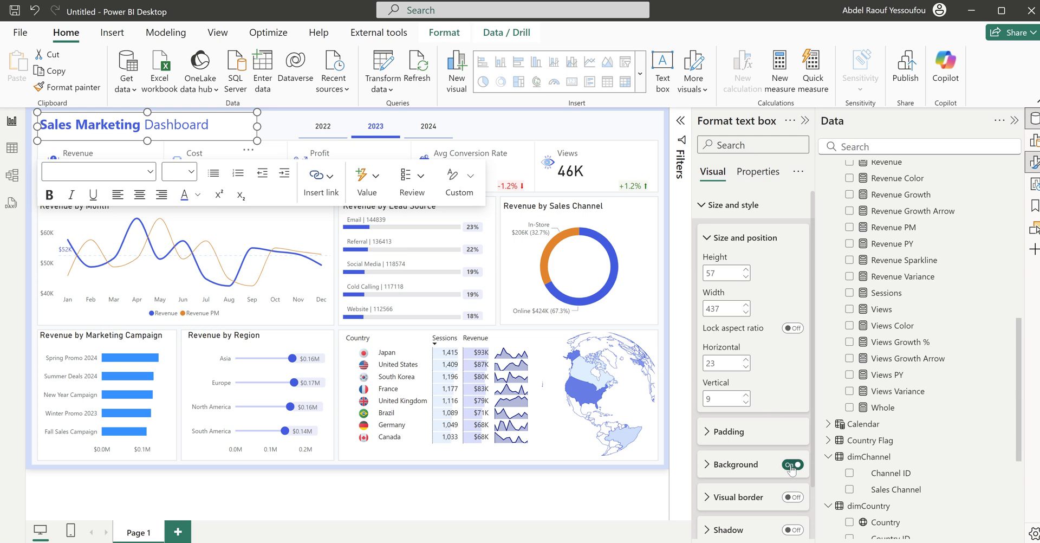
left_click(726, 212)
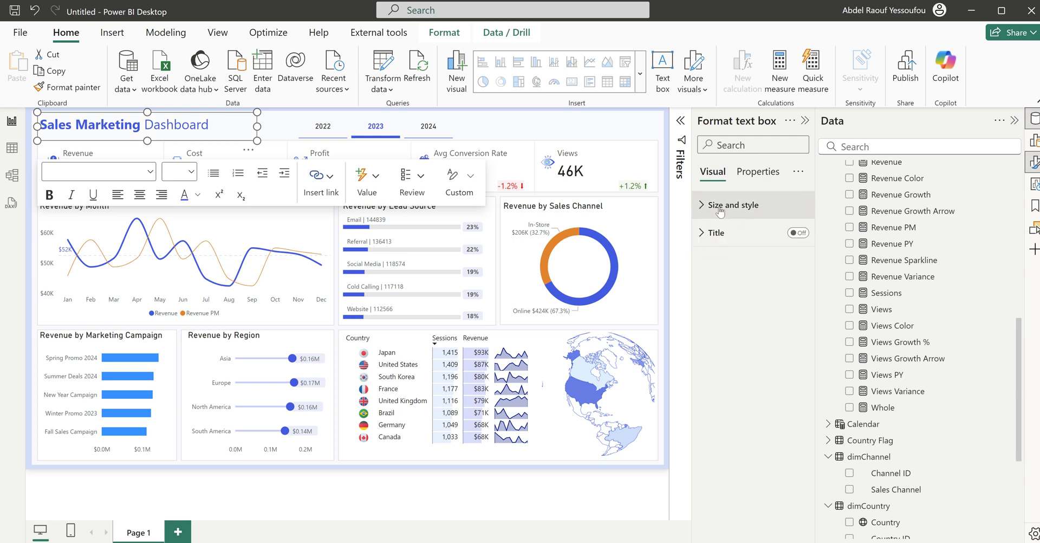
left_click(280, 132)
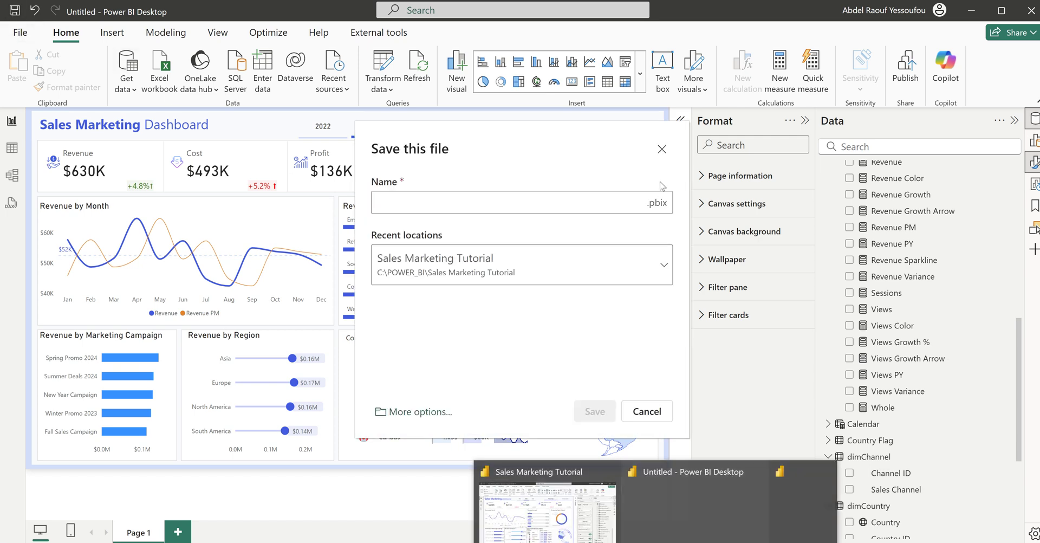
Step: Dismiss the save dialog, view the finished Sales Marketing Tutorial report for comparison, and return to the untitled report
left_click(663, 156)
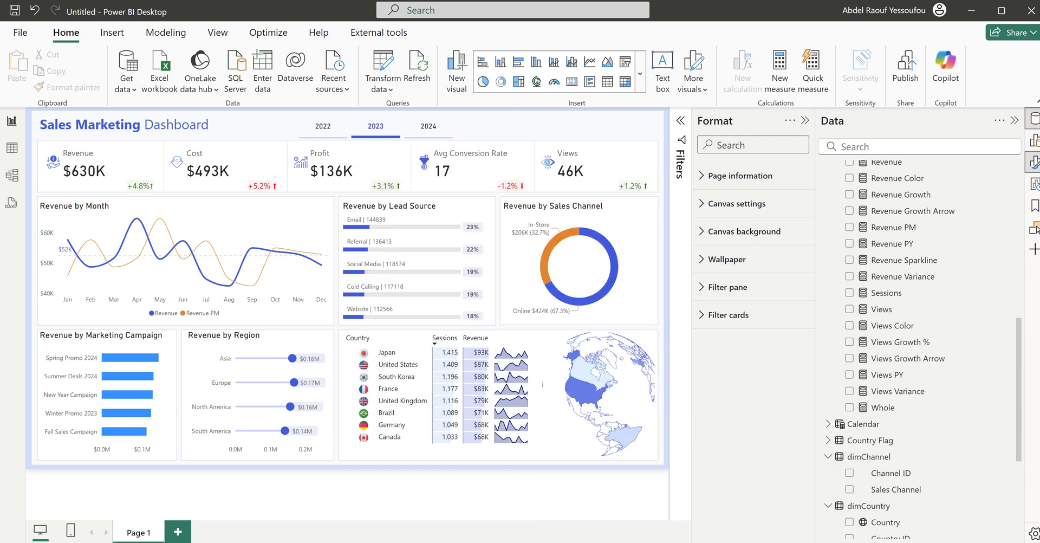
left_click(577, 501)
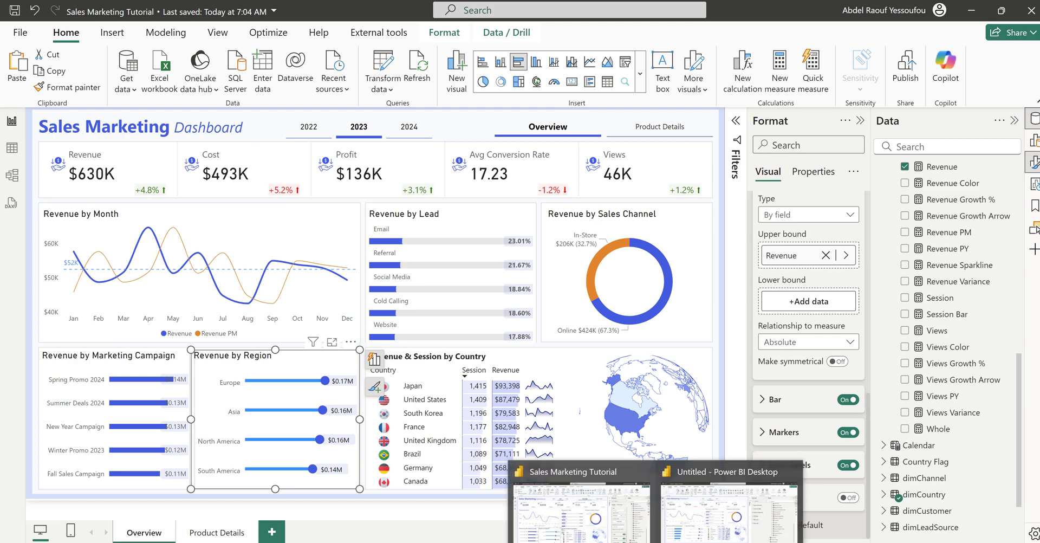
left_click(888, 504)
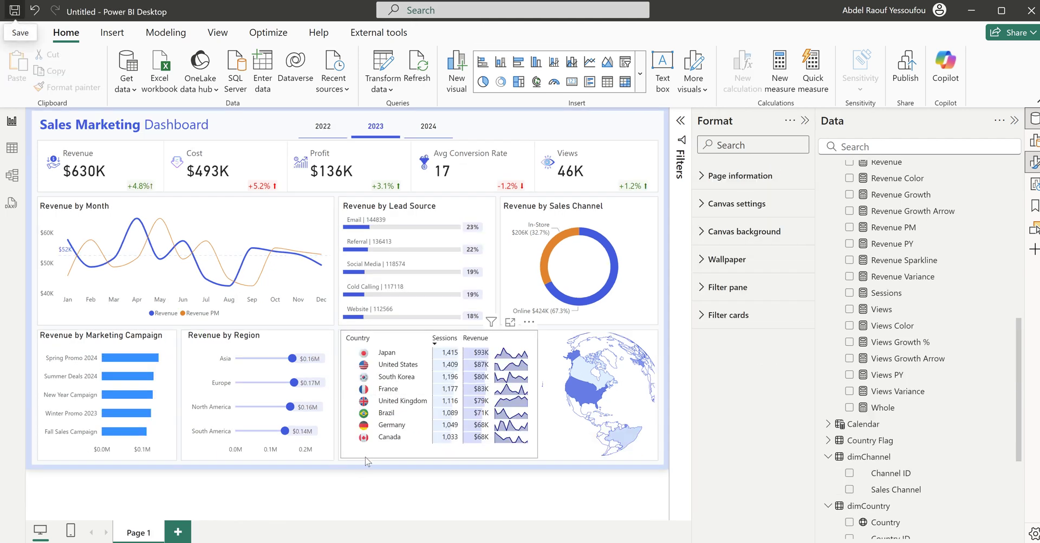
Step: Nudge the country table slightly down within its card to leave room for a heading above it
left_click(389, 454)
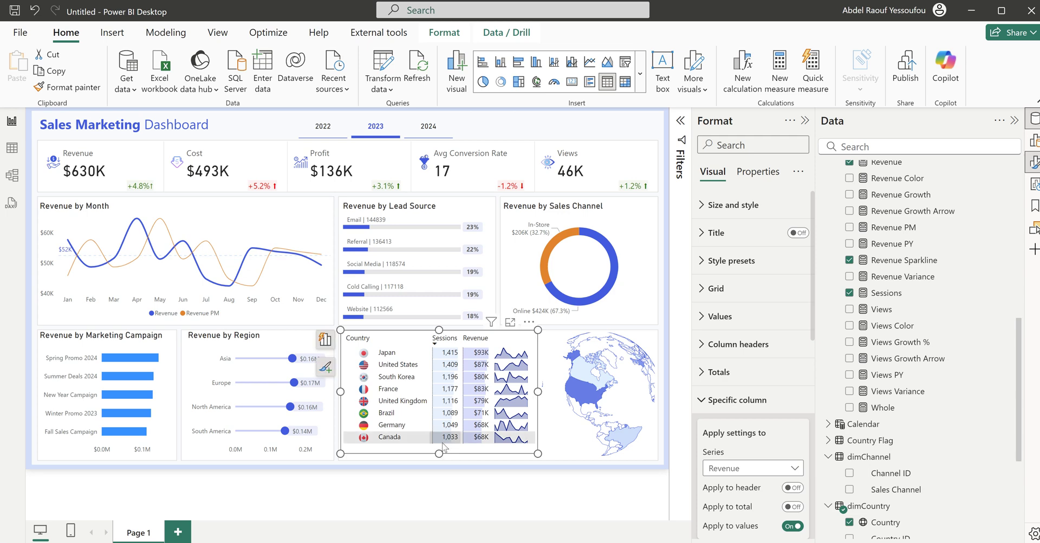
key("Down")
key("Down")
key("Down")
key("Down")
key("Down")
key("Down")
key("Down")
key("Down")
key("Down")
key("Down")
key("Down")
key("Down")
key("Down")
key("Down")
key("Down")
key("Down")
key("Down")
key("Down")
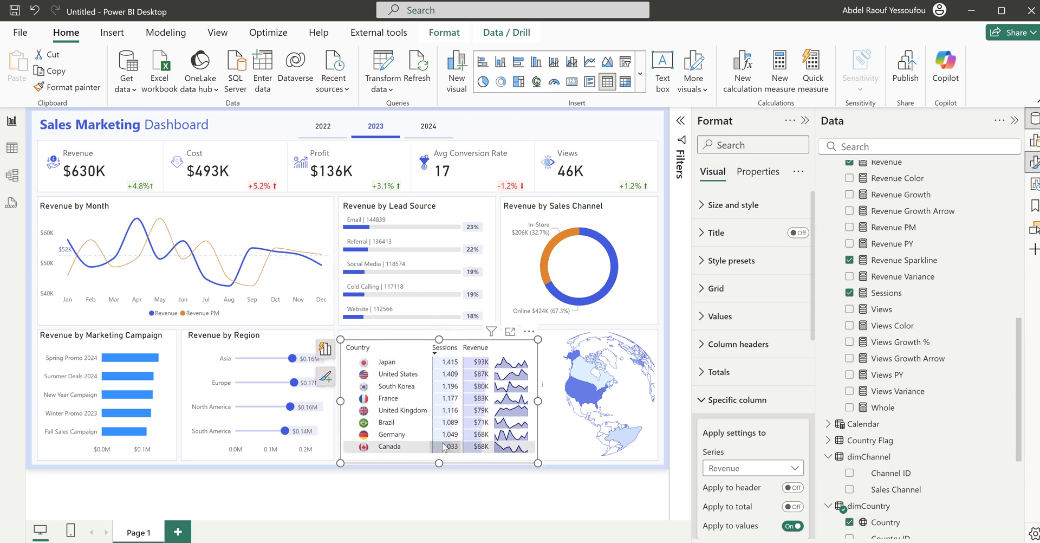
key("Down")
key("Down")
key("Down")
key("Down")
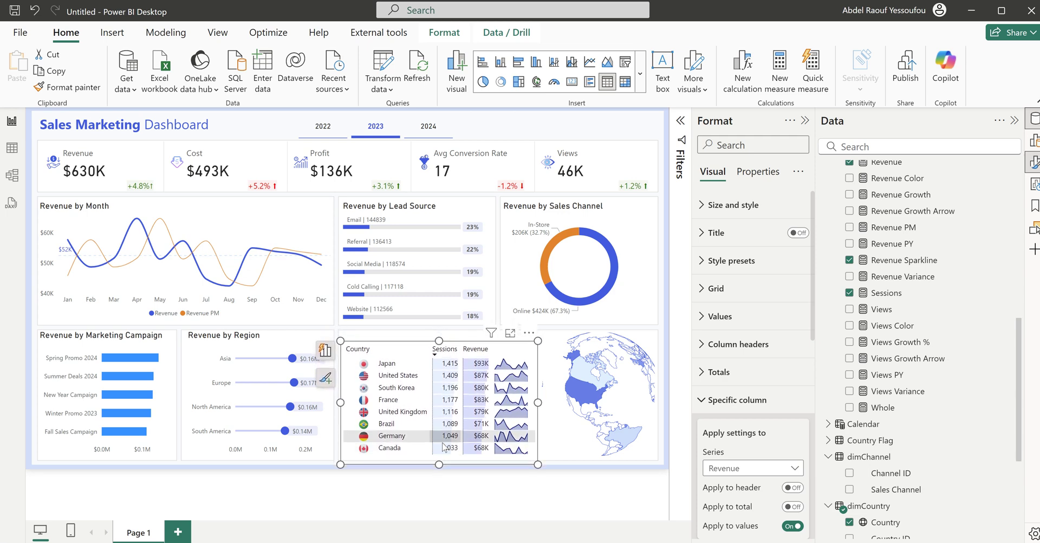
left_click(449, 338)
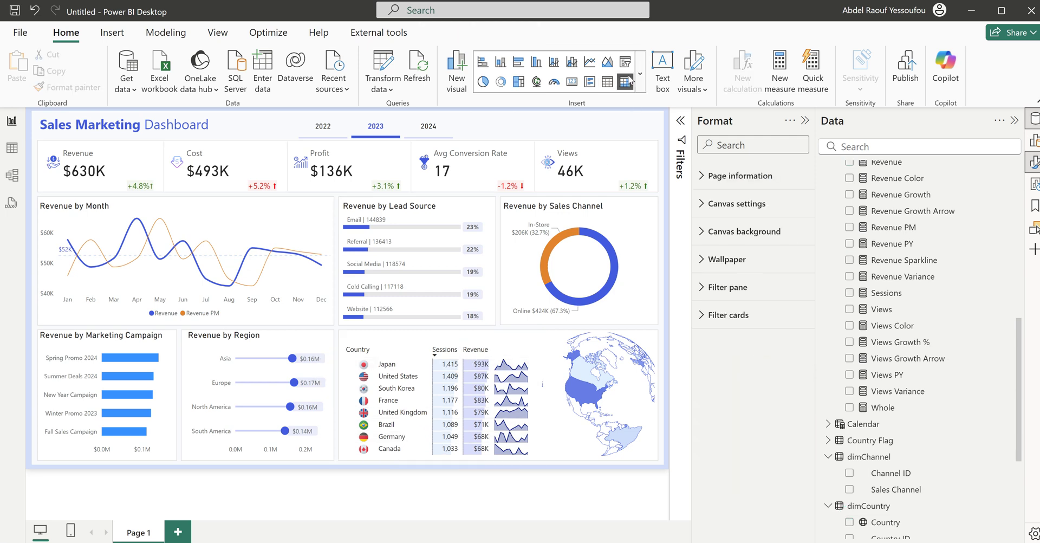
Step: Insert a text box reading "Revenue & Session by Country" and set its font size to 12
left_click(670, 72)
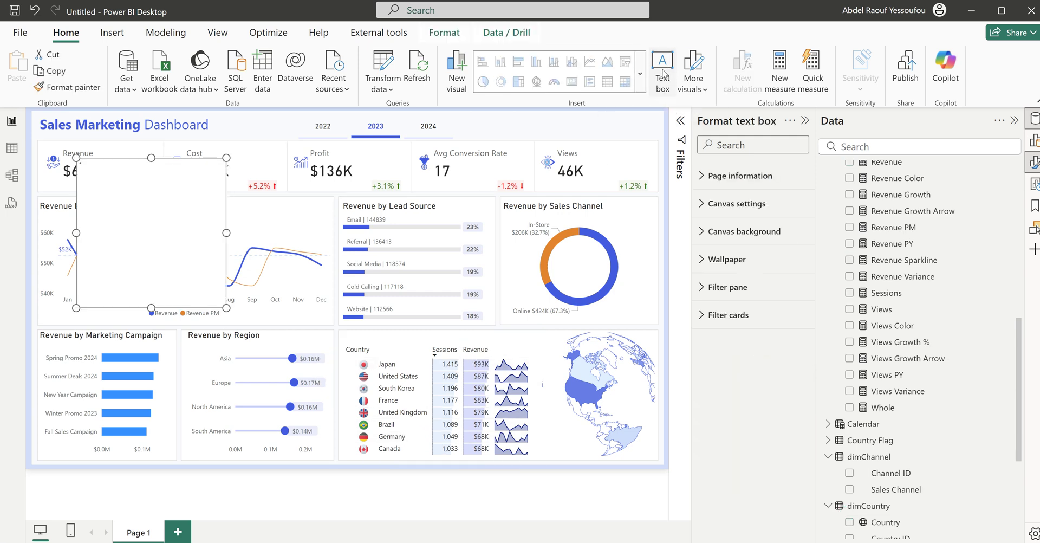
left_click(102, 170)
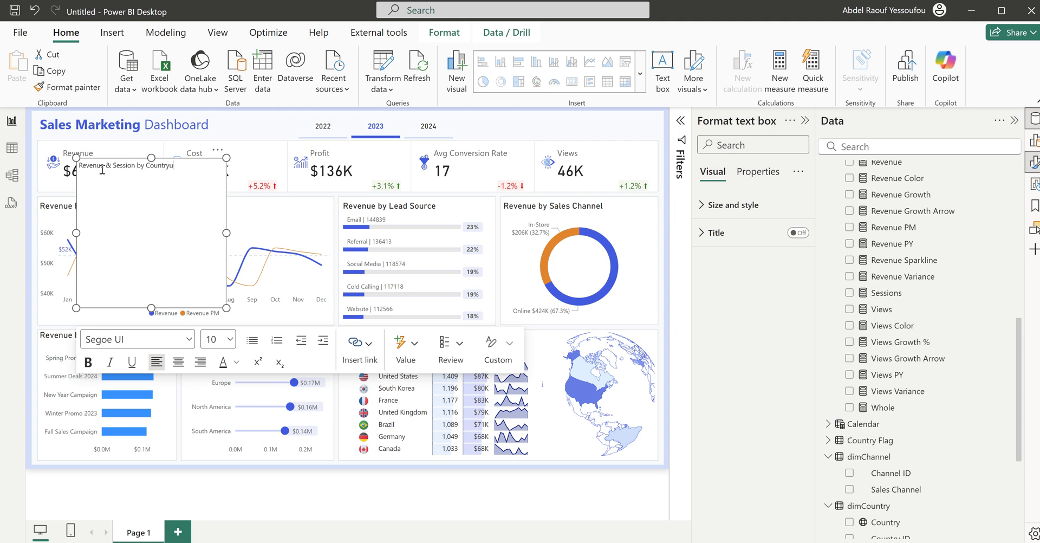
triple_click(102, 170)
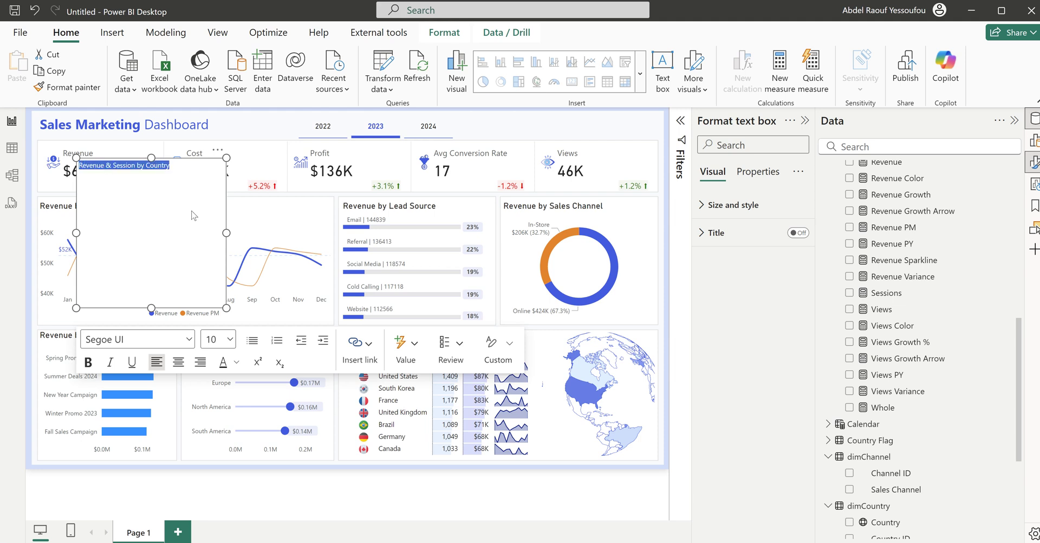
left_click(232, 345)
left_click(218, 87)
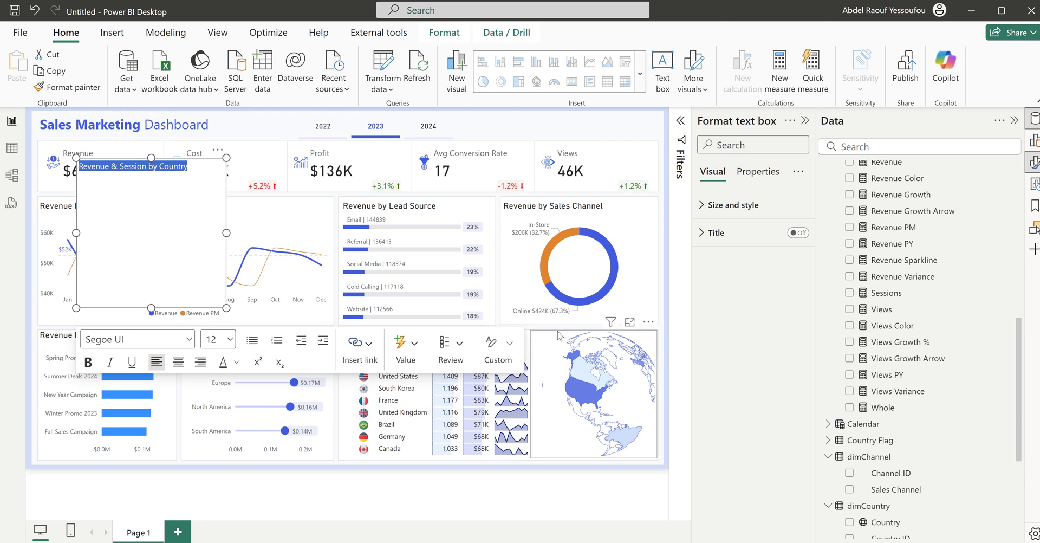
Step: Shrink the "Revenue & Session by Country" text box to about 35 high and place it directly above the country table
key("Escape")
key("Escape")
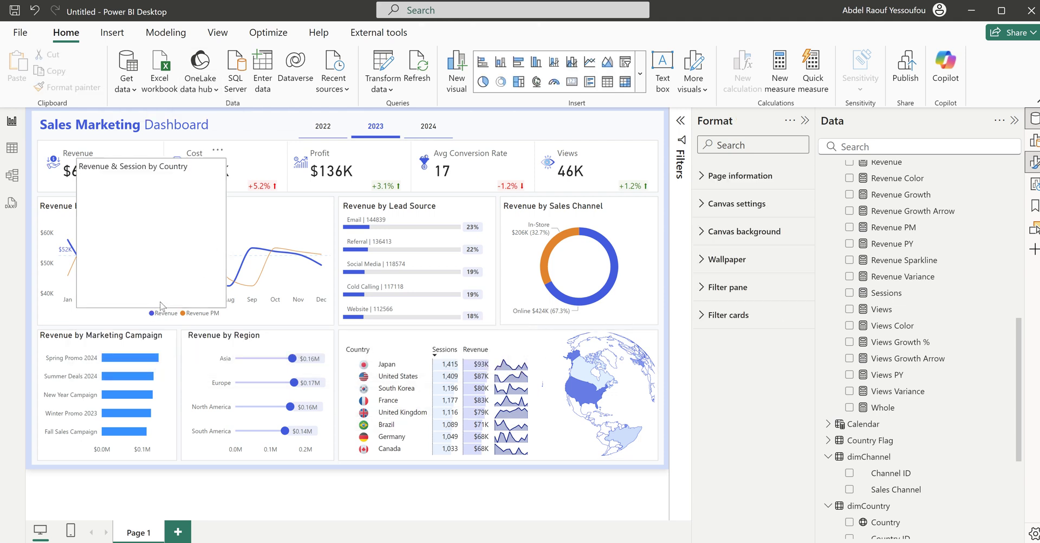
left_click(172, 305)
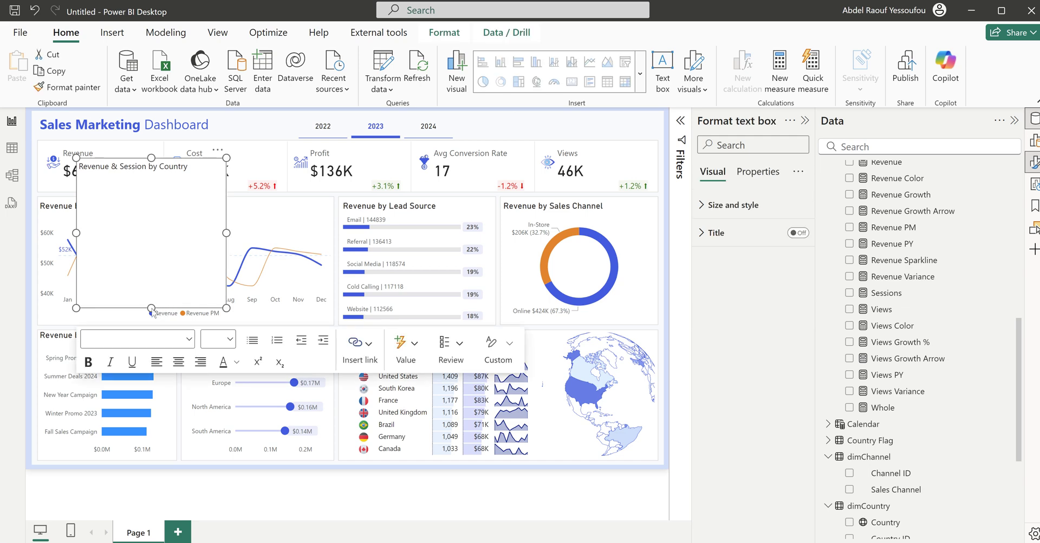
left_click_drag(152, 307, 151, 175)
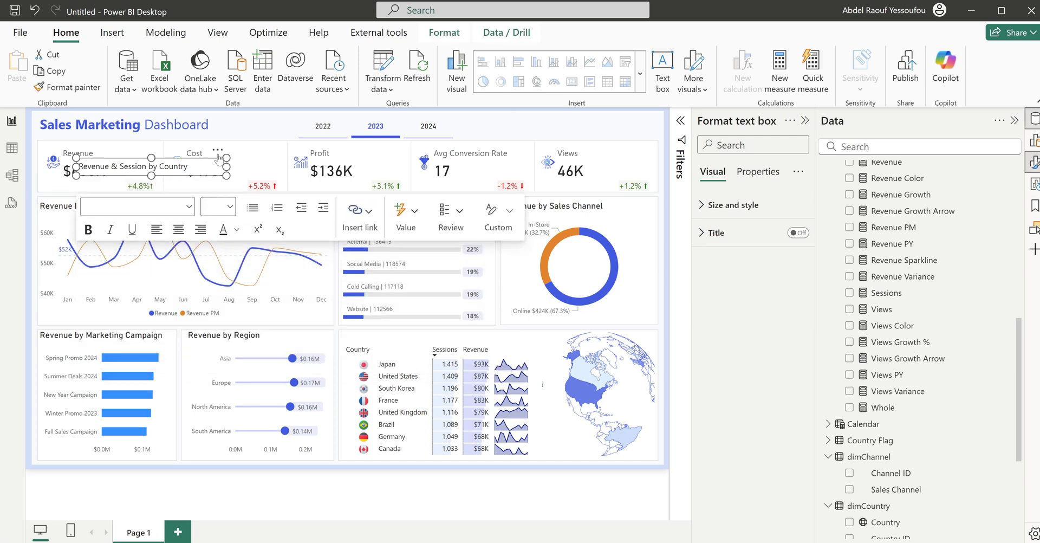
left_click_drag(219, 160, 485, 327)
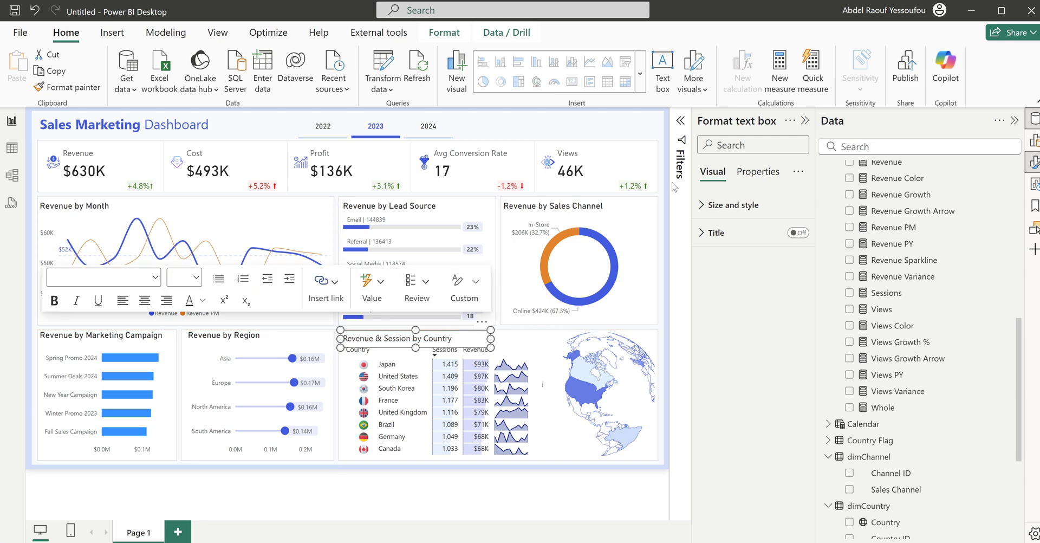
Step: Turn off the background of the "Revenue & Session by Country" text box
left_click(726, 205)
left_click(791, 465)
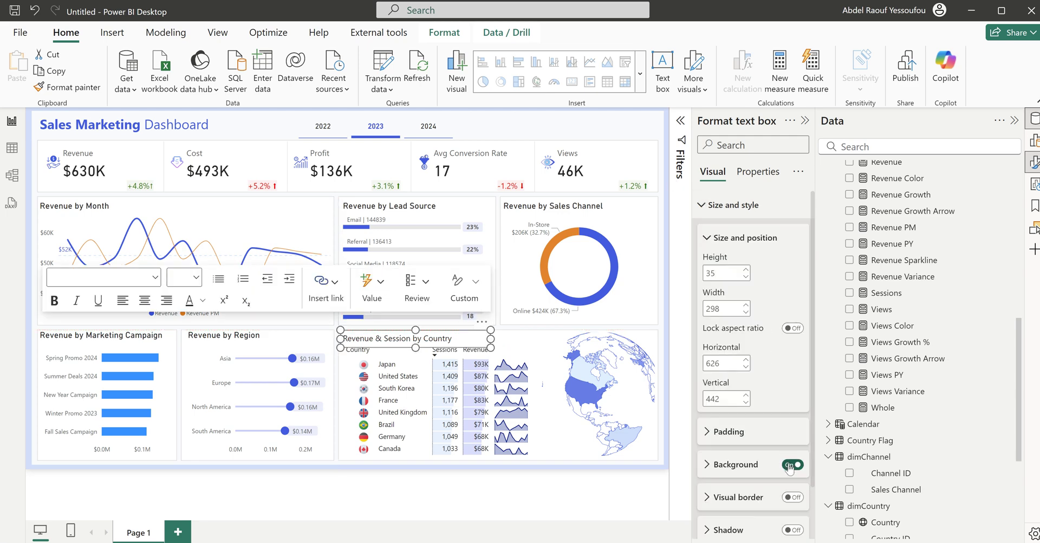
left_click(791, 464)
left_click(465, 337)
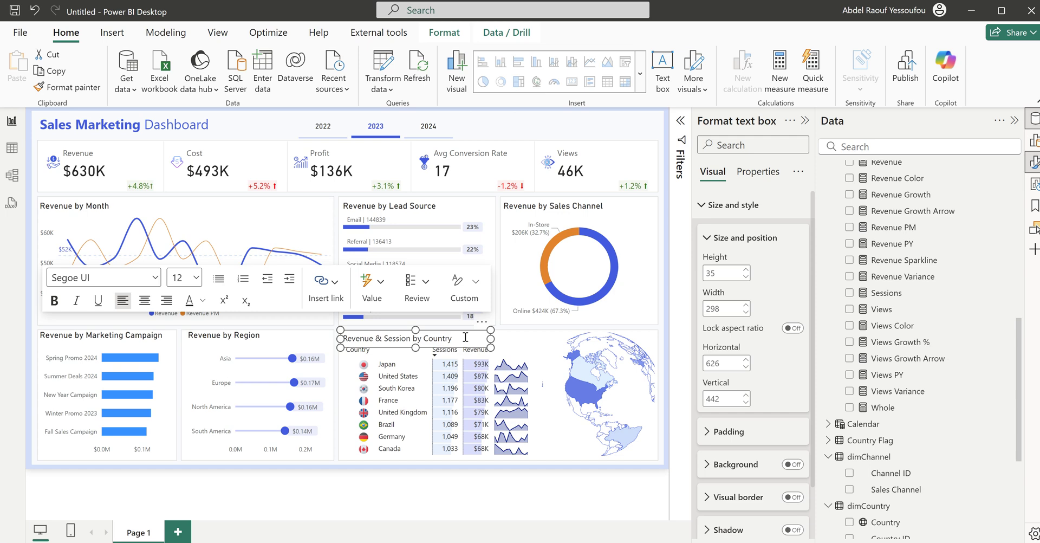
Step: Make the whole "Revenue & Session by Country" heading bold
key("ctrl+a")
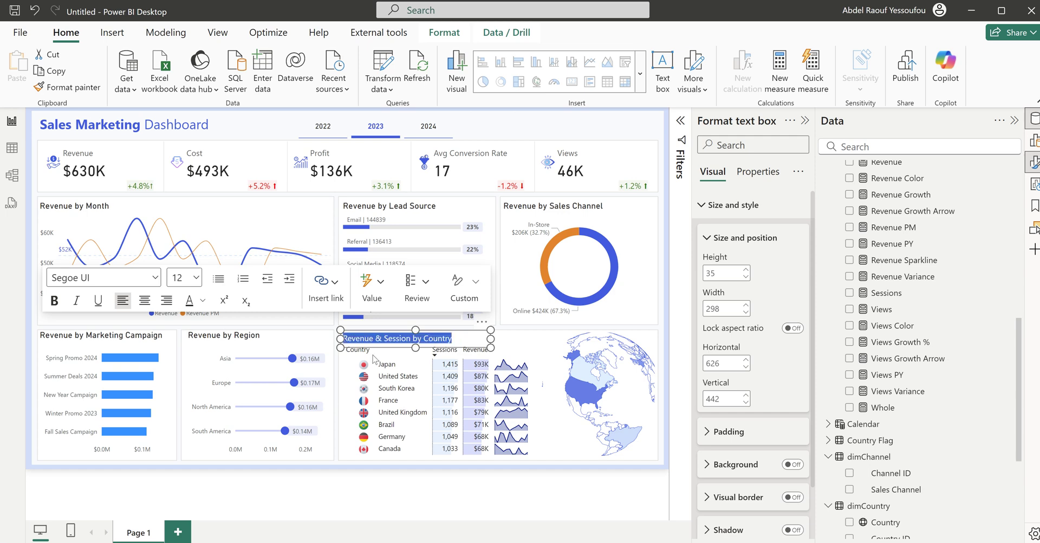
left_click(54, 302)
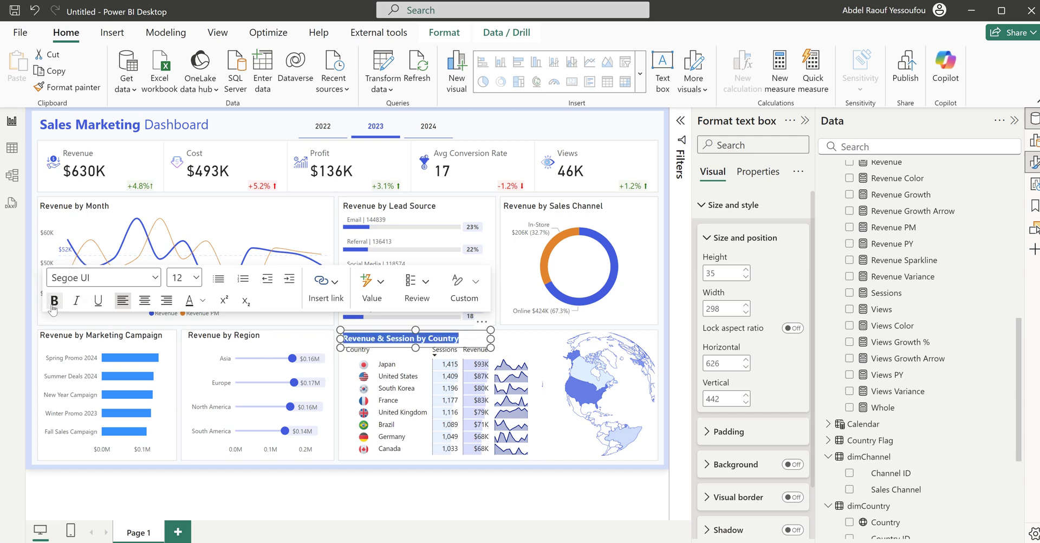
left_click(497, 128)
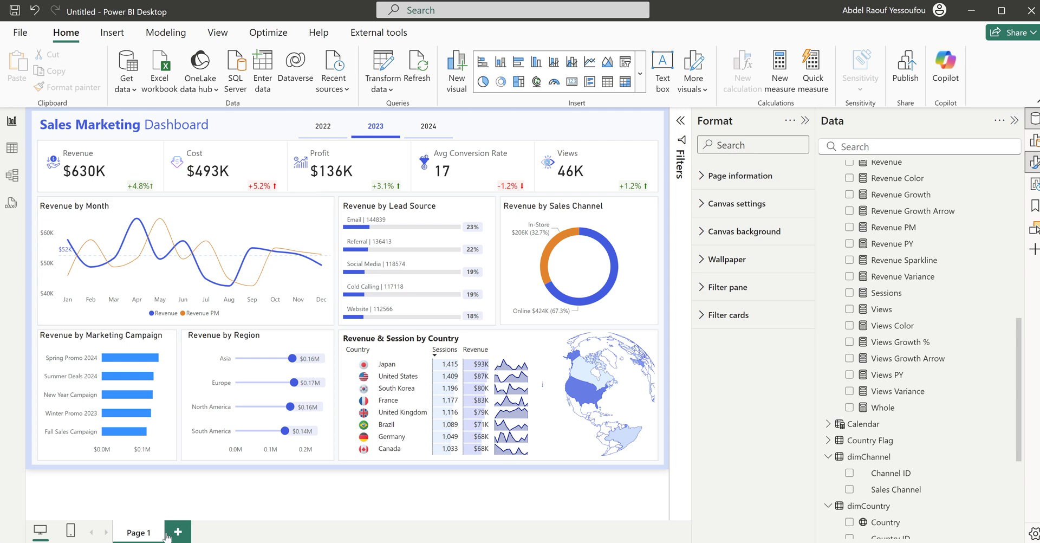
Step: Rename the dashboard page to Overview and add a new blank report page
double_click(150, 536)
type("overvie")
key("Return")
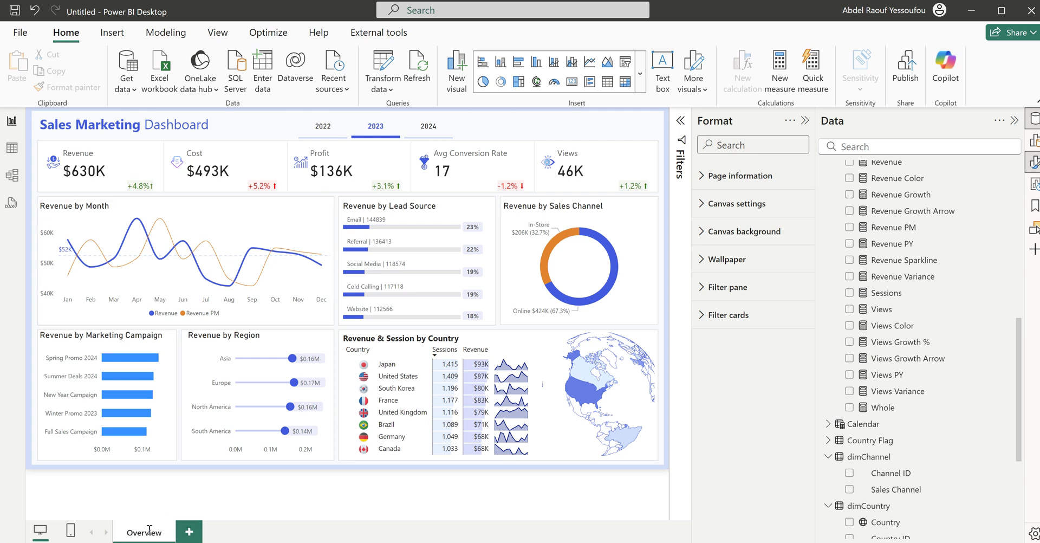
left_click(197, 539)
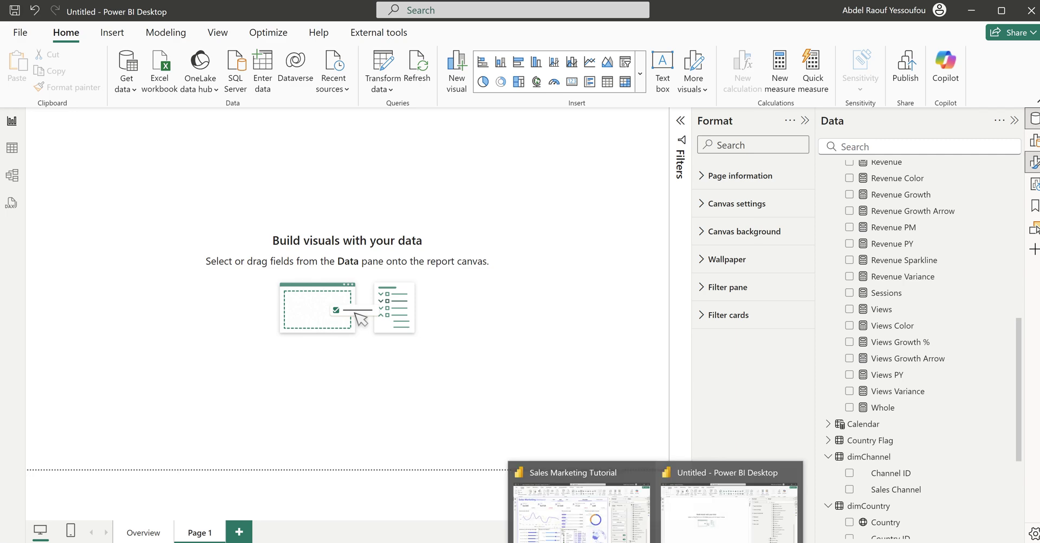
Step: Switch to the Sales Marketing Tutorial report, examine its Product Details page layout, and return to the untitled report
left_click(599, 524)
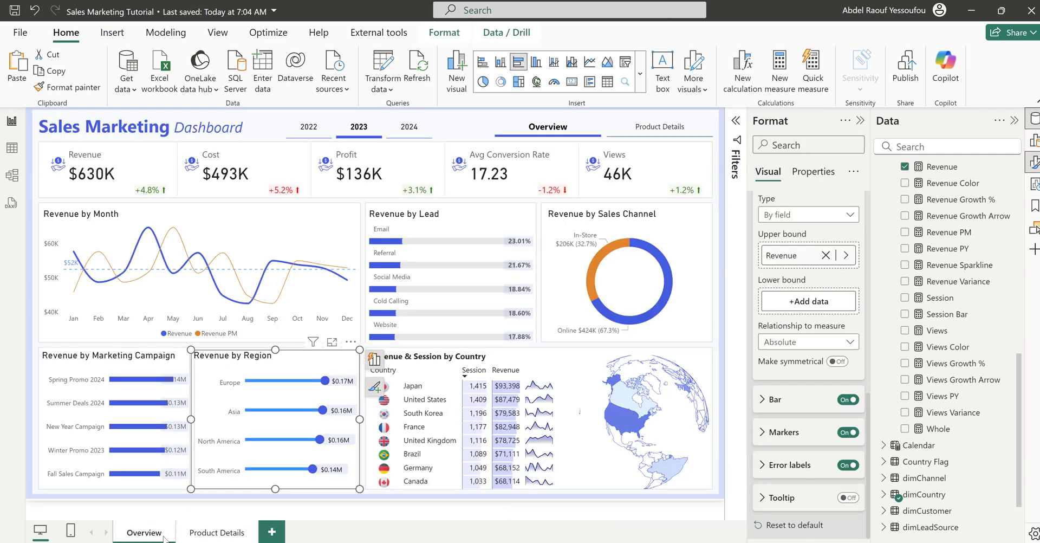
left_click(220, 535)
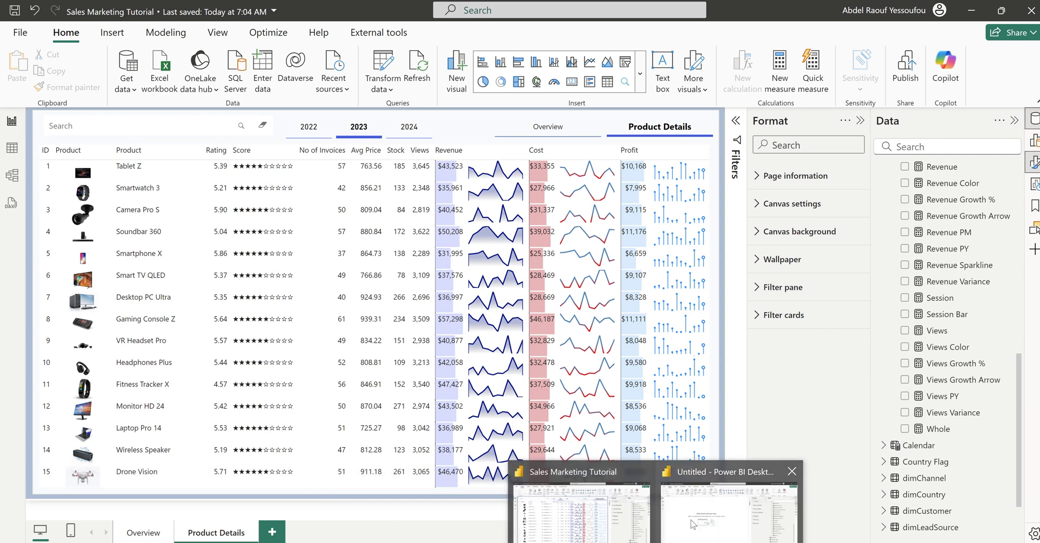
left_click(694, 521)
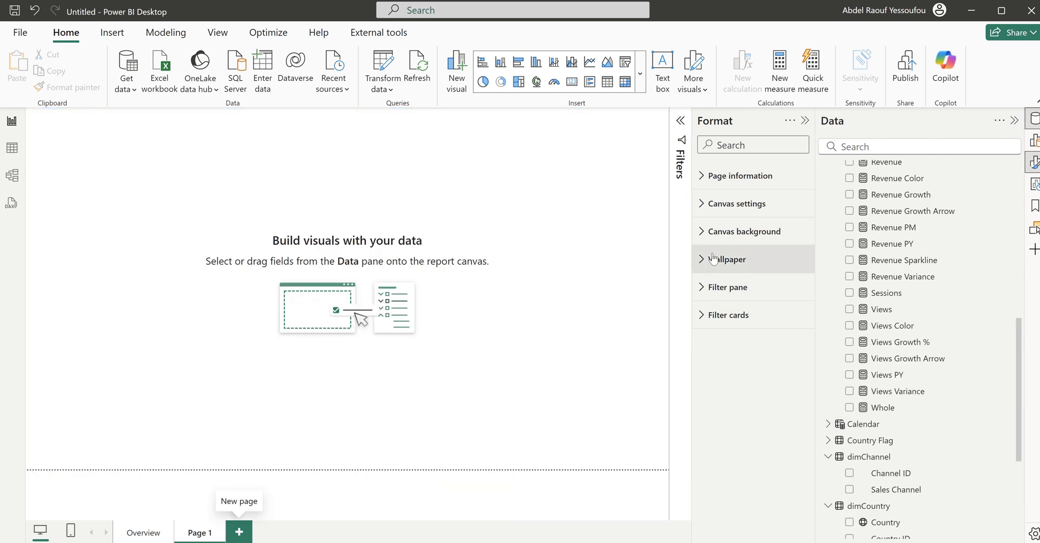
Step: Set Product Details.png from the Marketing Sales folder as the new page's canvas background, with 0% transparency and image fit set to Fit
left_click(724, 233)
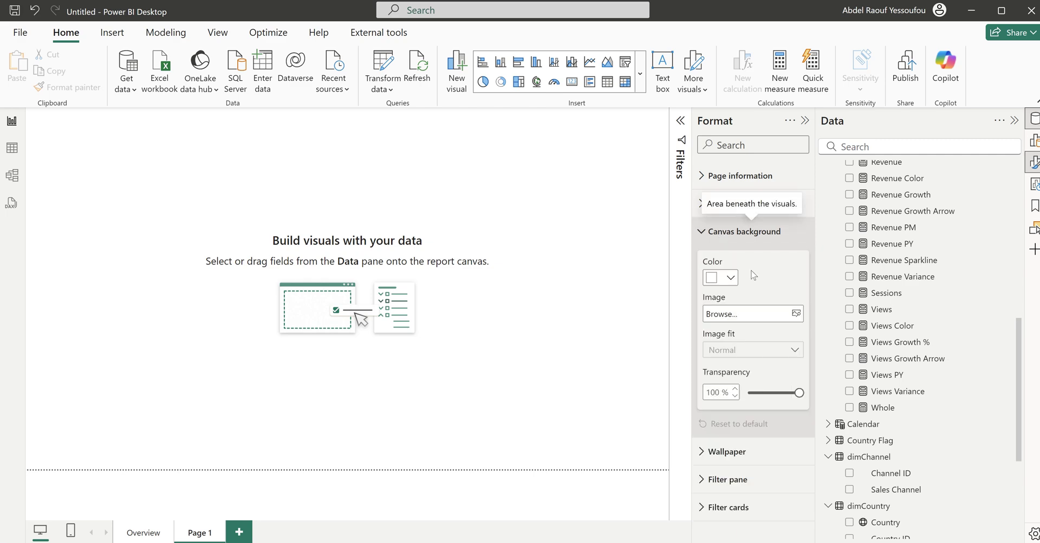
left_click(796, 314)
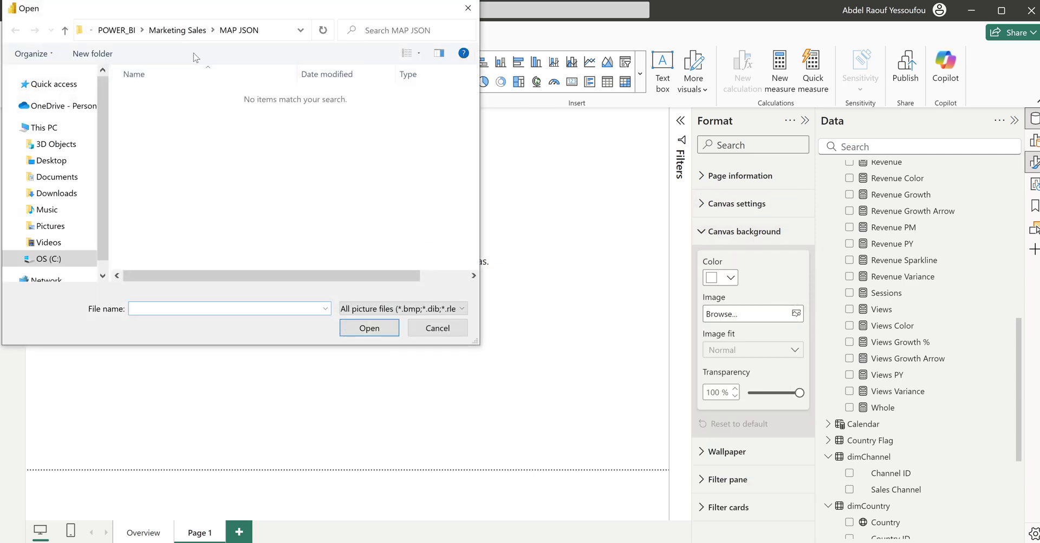
left_click(177, 30)
left_click(156, 202)
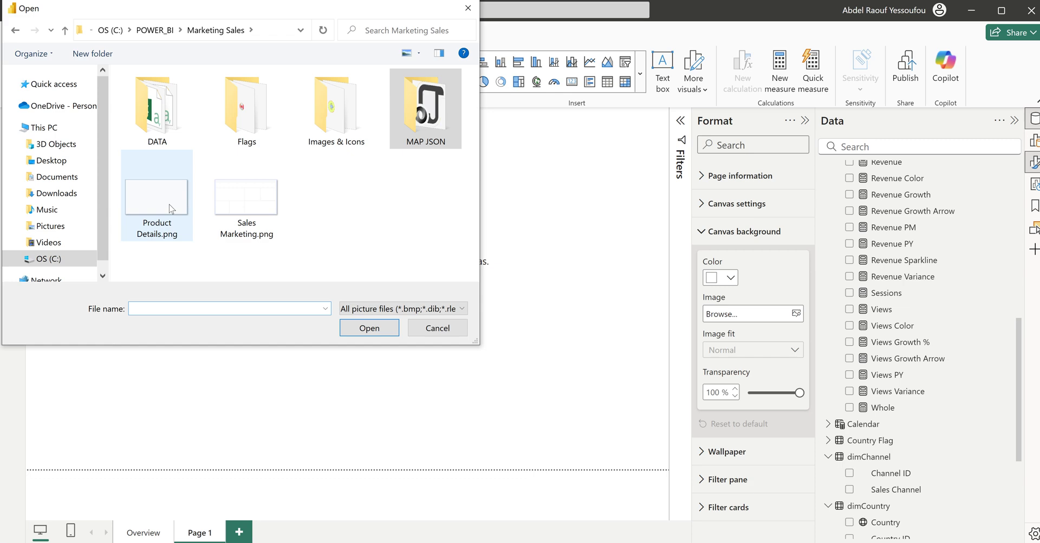
left_click(374, 332)
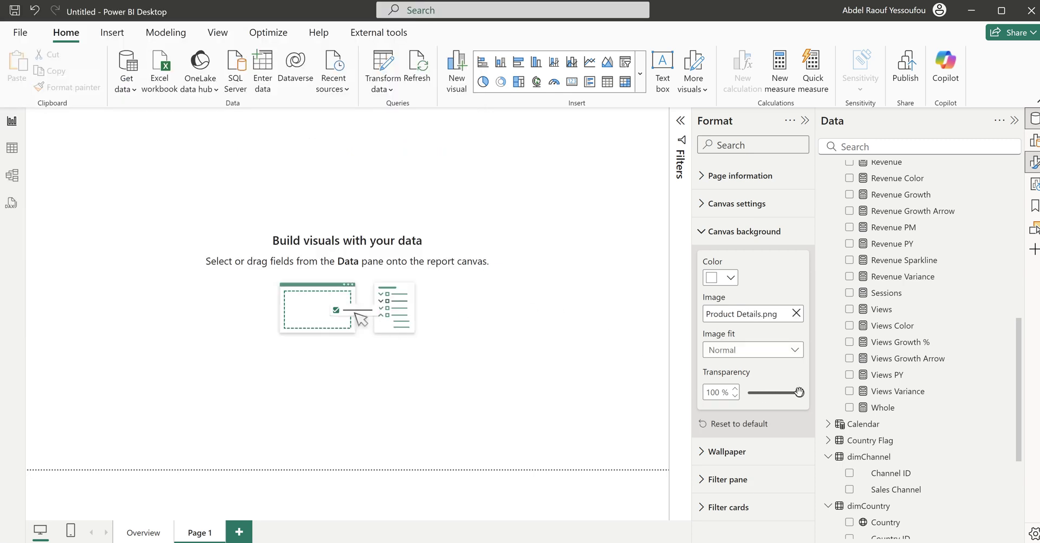
left_click_drag(799, 392, 750, 392)
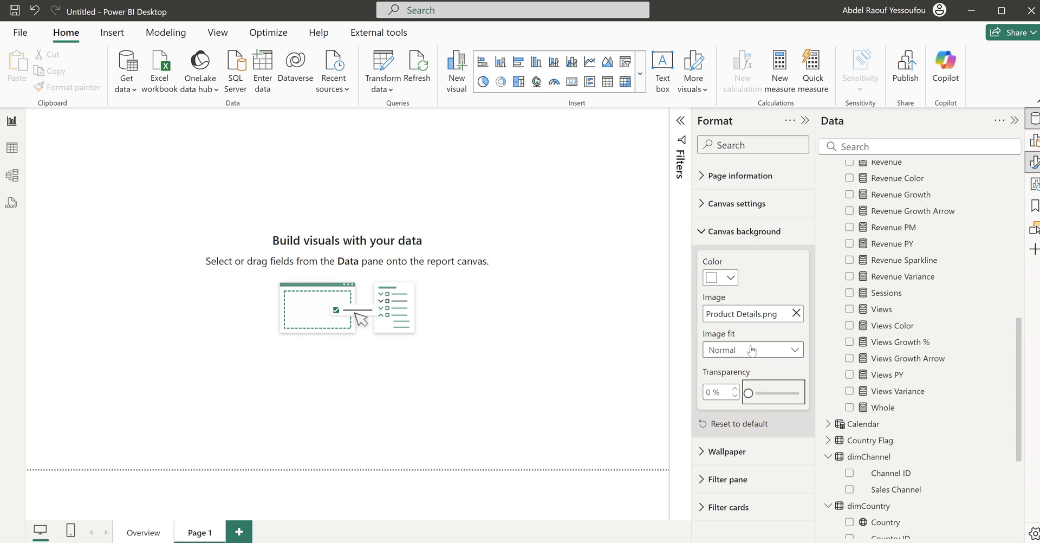
left_click(752, 350)
left_click(729, 386)
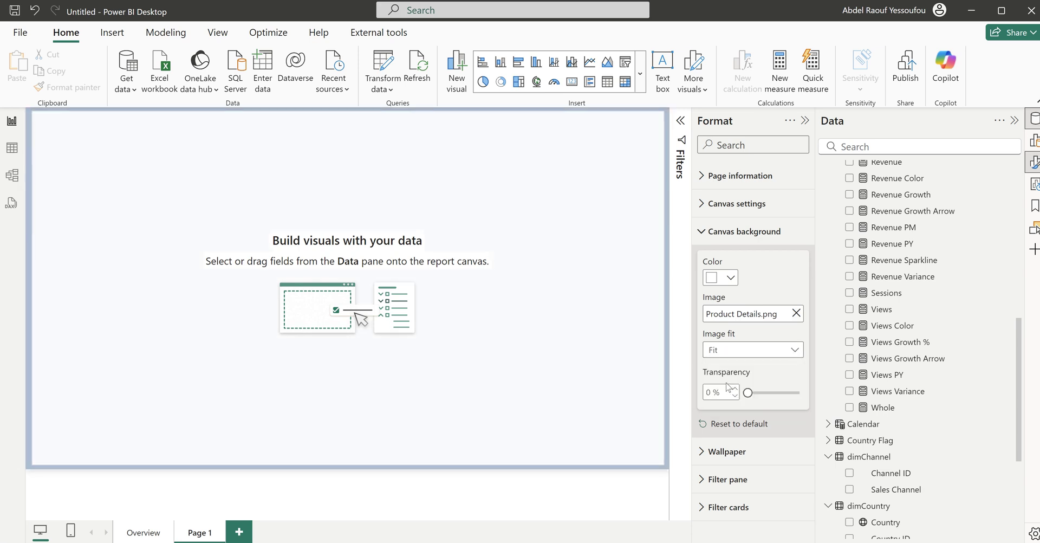
left_click(726, 231)
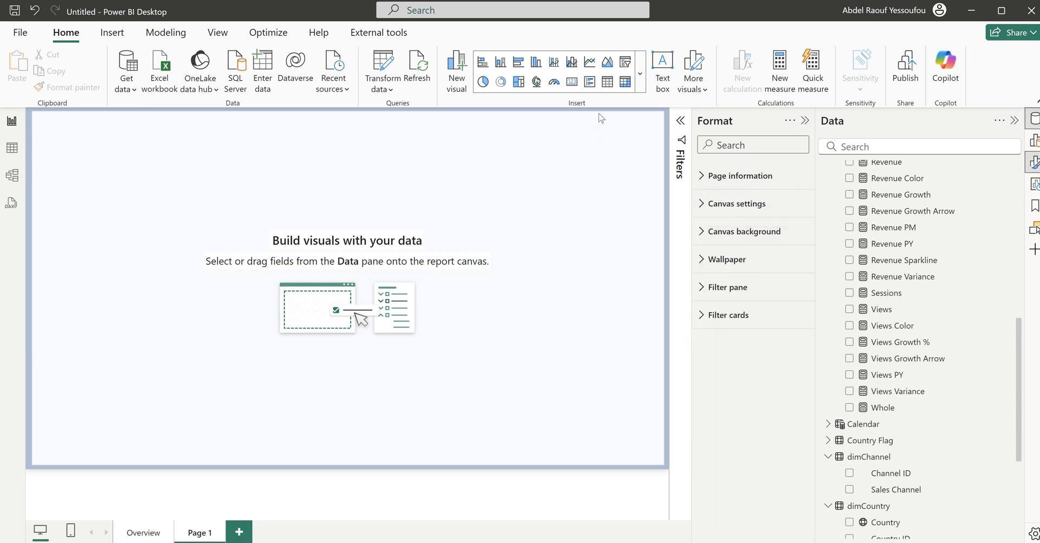
Step: Insert a table visual below the page's header area and enlarge it to about 1239 wide by 625 high
left_click(606, 81)
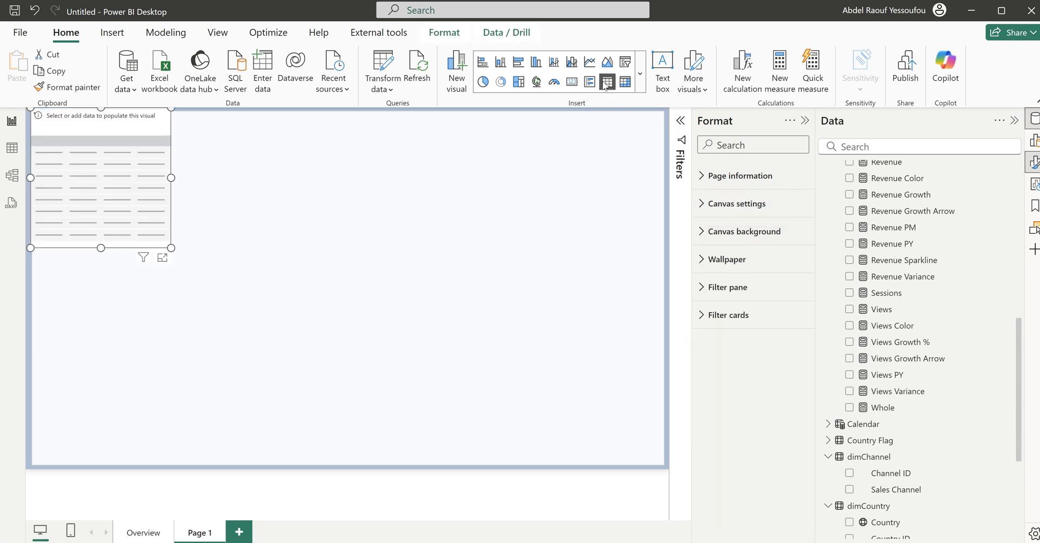
left_click_drag(112, 192, 114, 226)
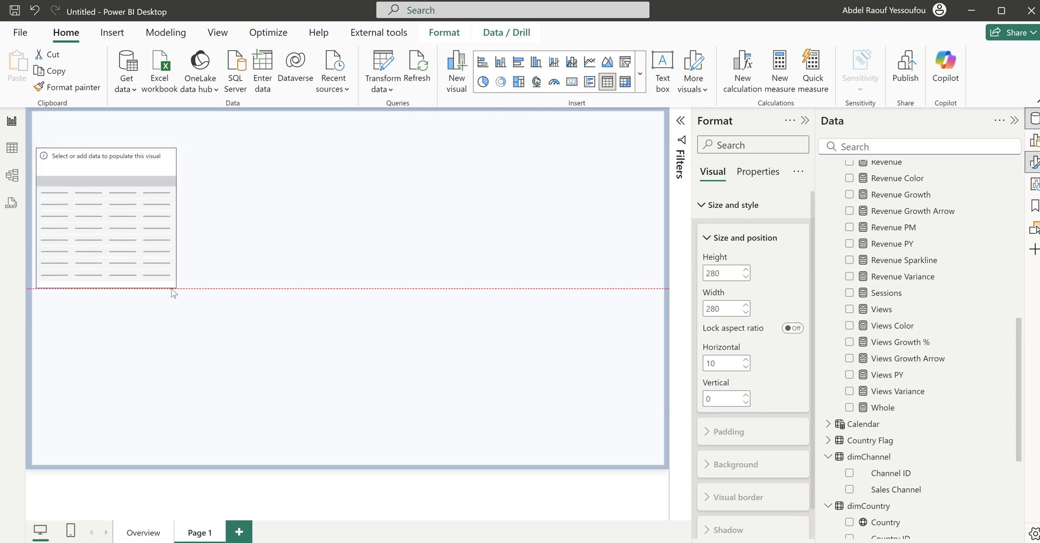
left_click_drag(176, 288, 658, 462)
Step: Add Product ID and Product from dimProduct as the table's columns
scroll(933, 454, "down", 3)
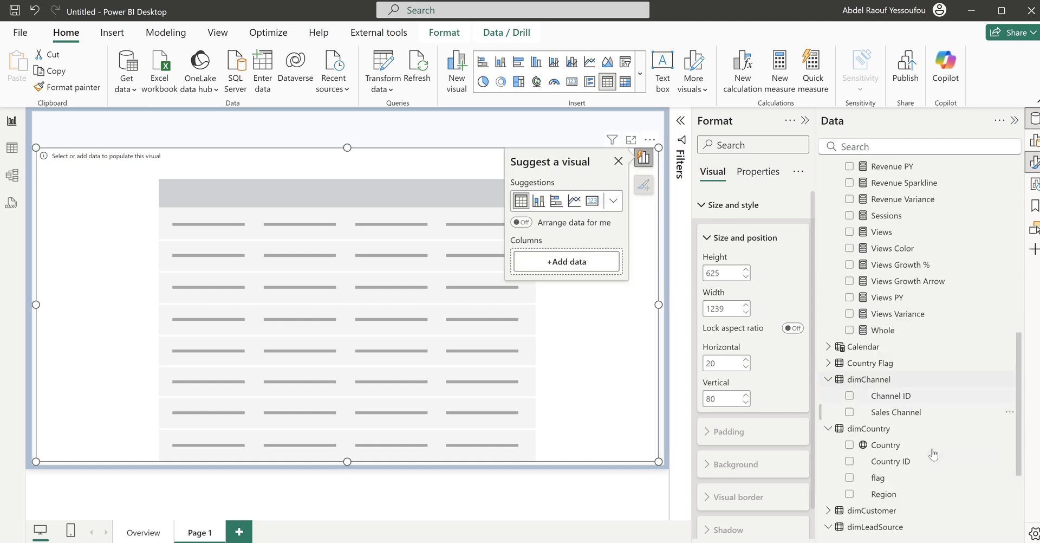
scroll(933, 454, "down", 3)
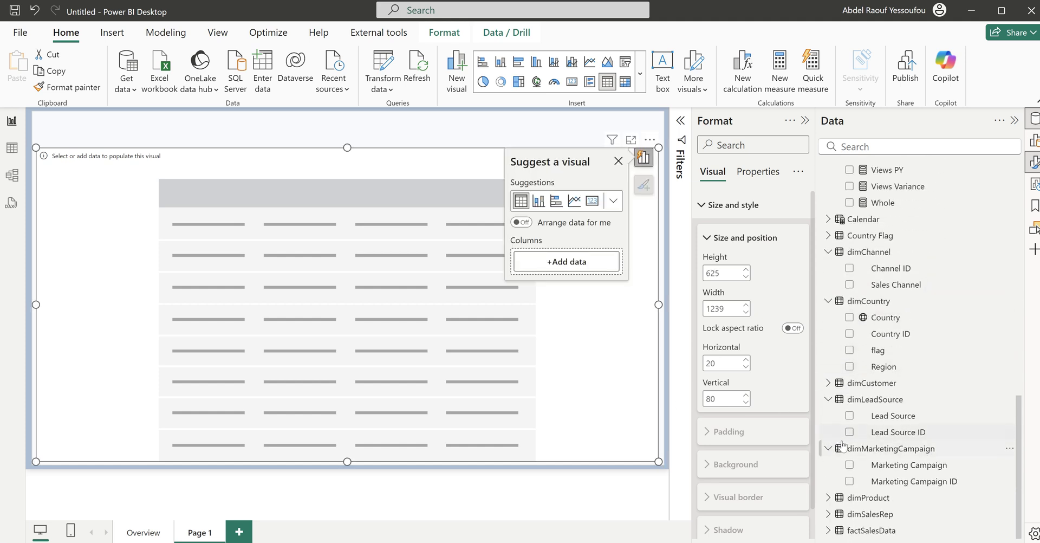
scroll(908, 467, "down", 1)
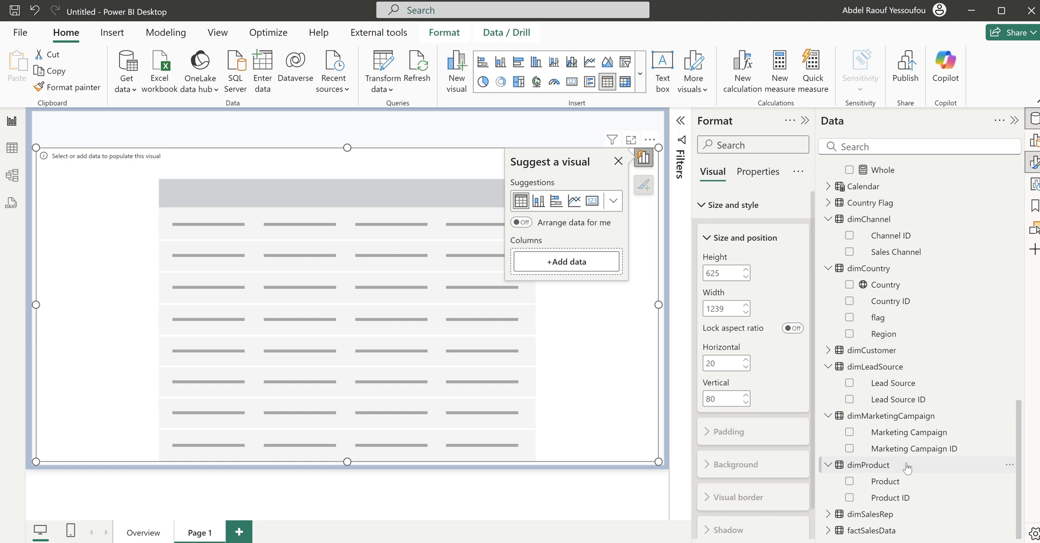
left_click(850, 498)
left_click(850, 485)
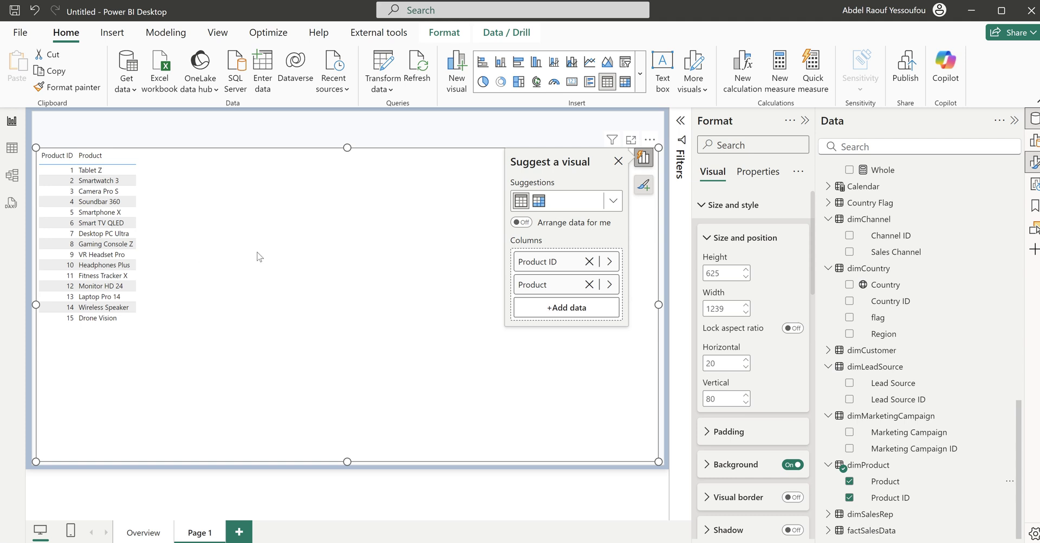
left_click(398, 136)
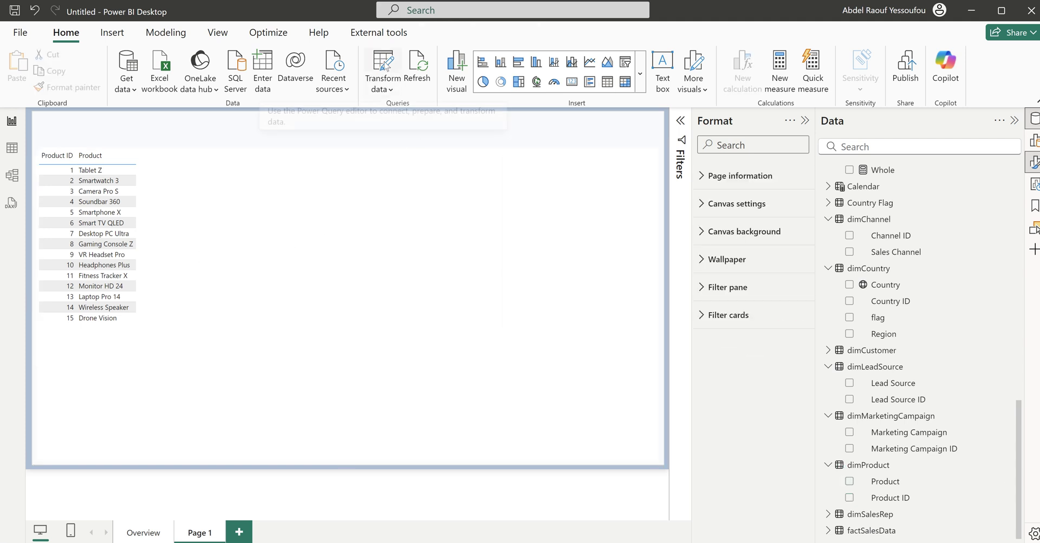
Step: Open the Power Query Editor and import product_stock_table.csv from the DATA folder as a new text/CSV query
left_click(385, 65)
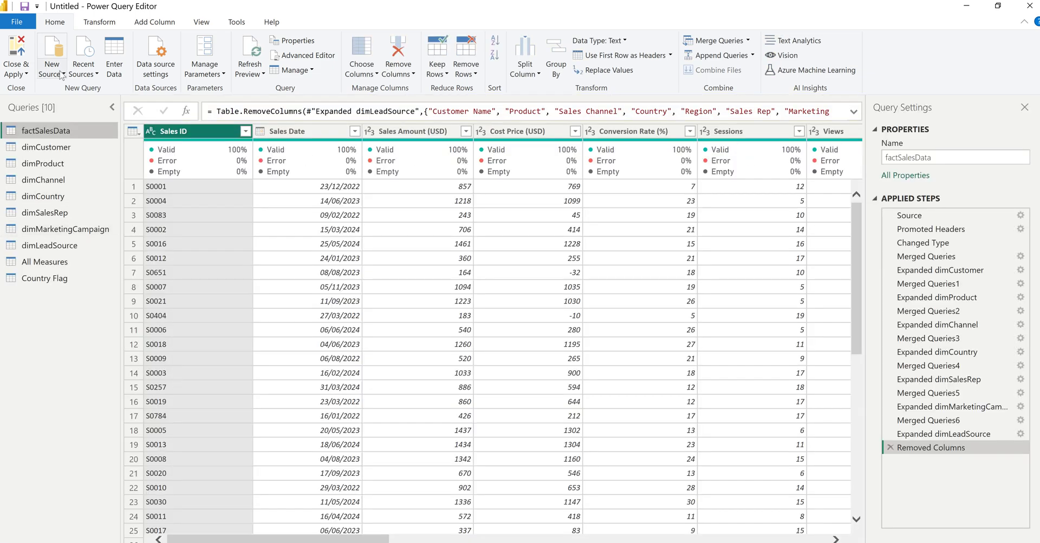
left_click(61, 74)
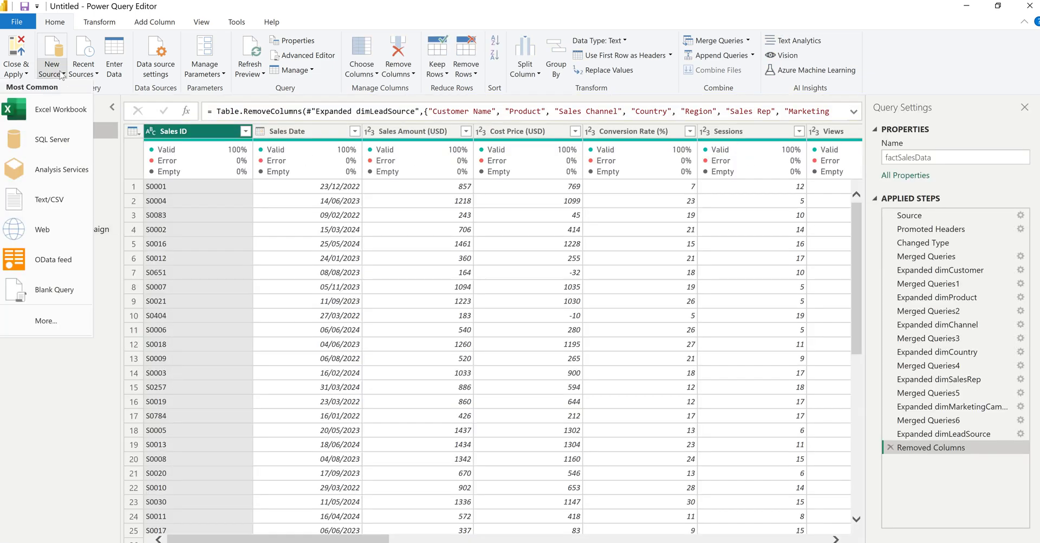
left_click(64, 205)
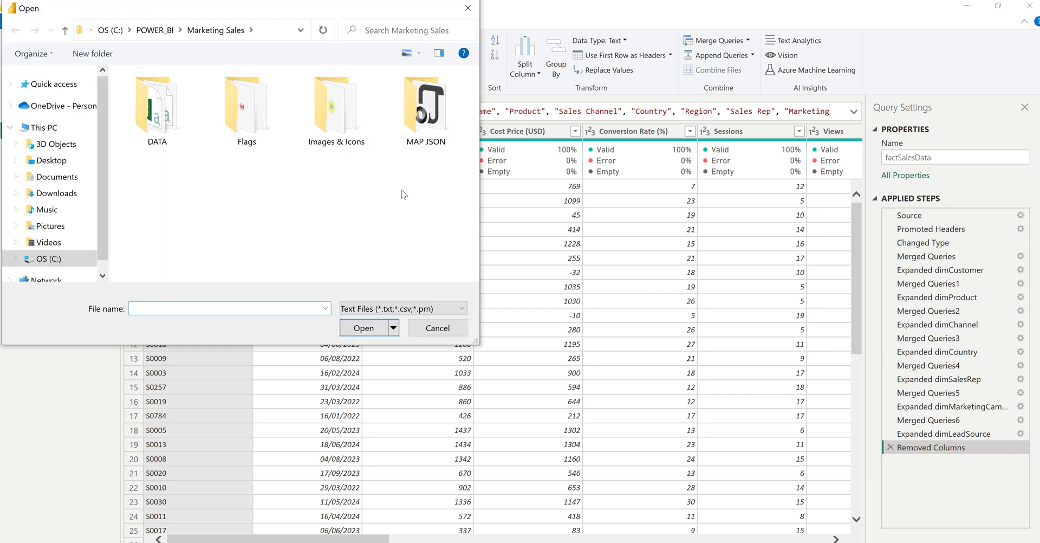
double_click(164, 111)
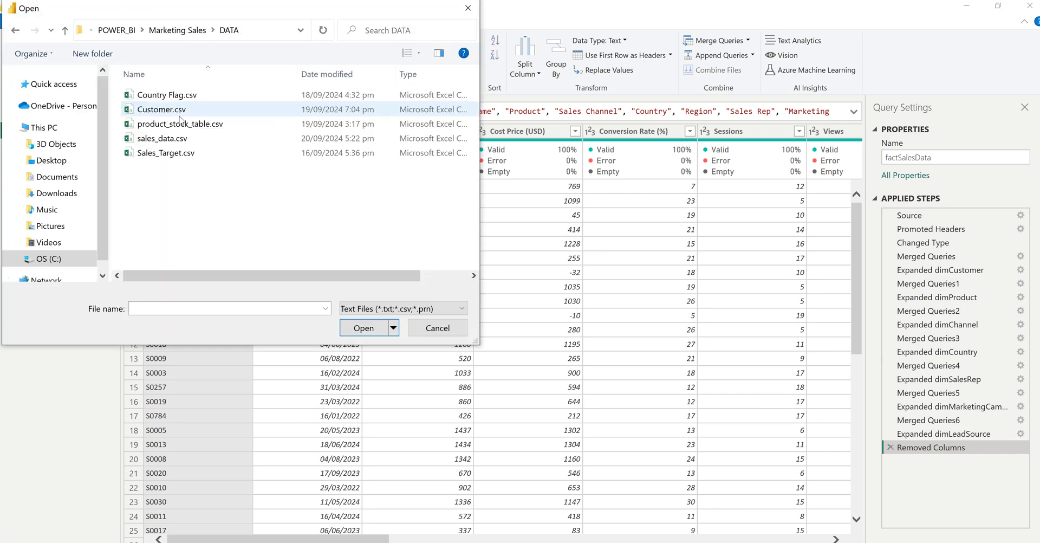
left_click(173, 126)
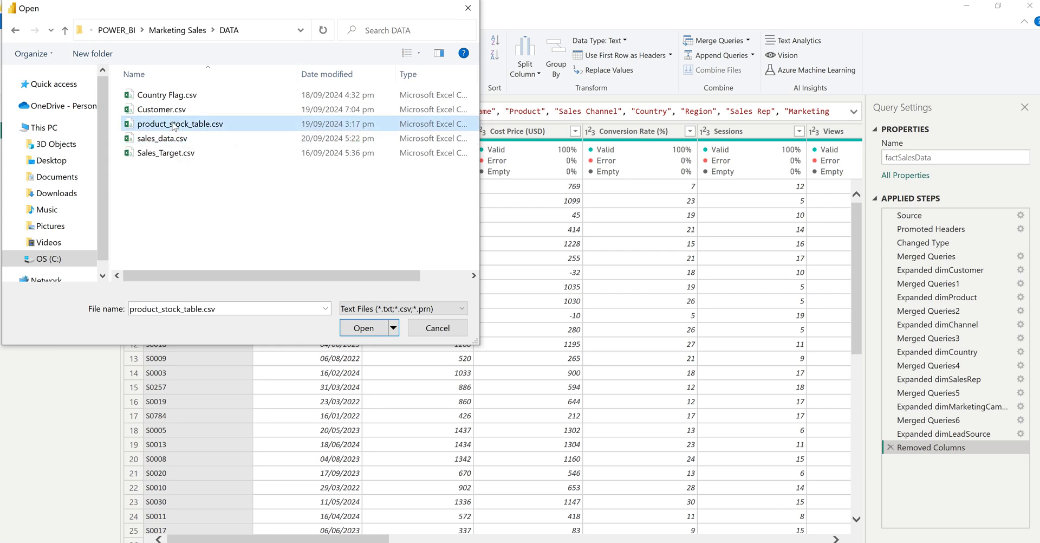
left_click(365, 330)
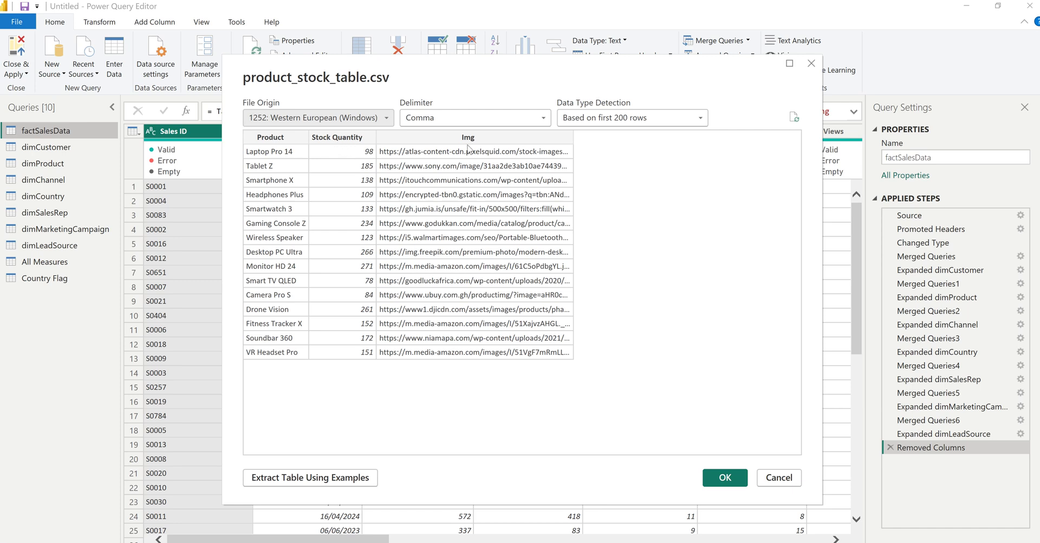
left_click(725, 477)
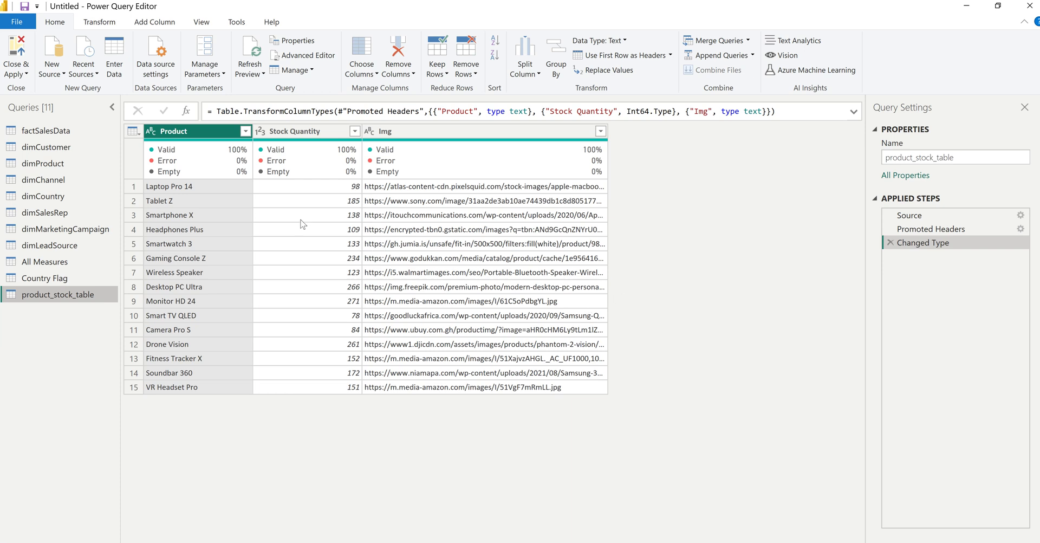
Step: Merge product_stock_table into the dimProduct query, matching on the Product column in both with a Left Outer join
left_click(54, 166)
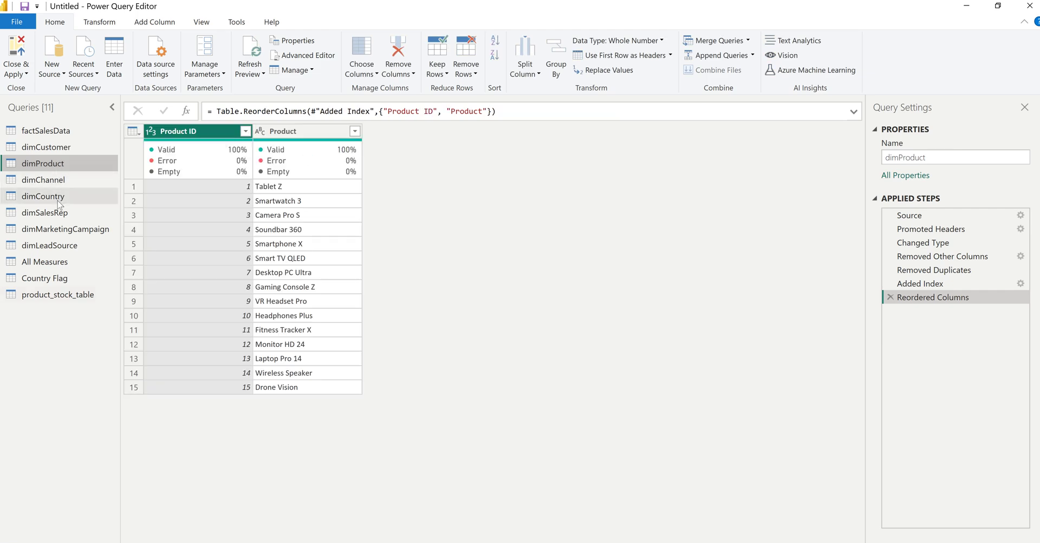
left_click(60, 199)
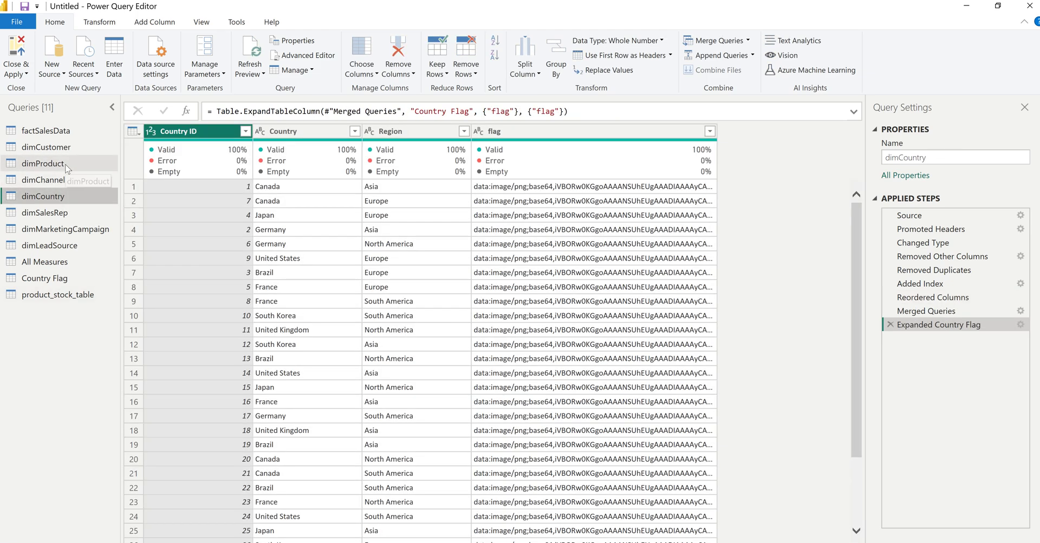
left_click(67, 165)
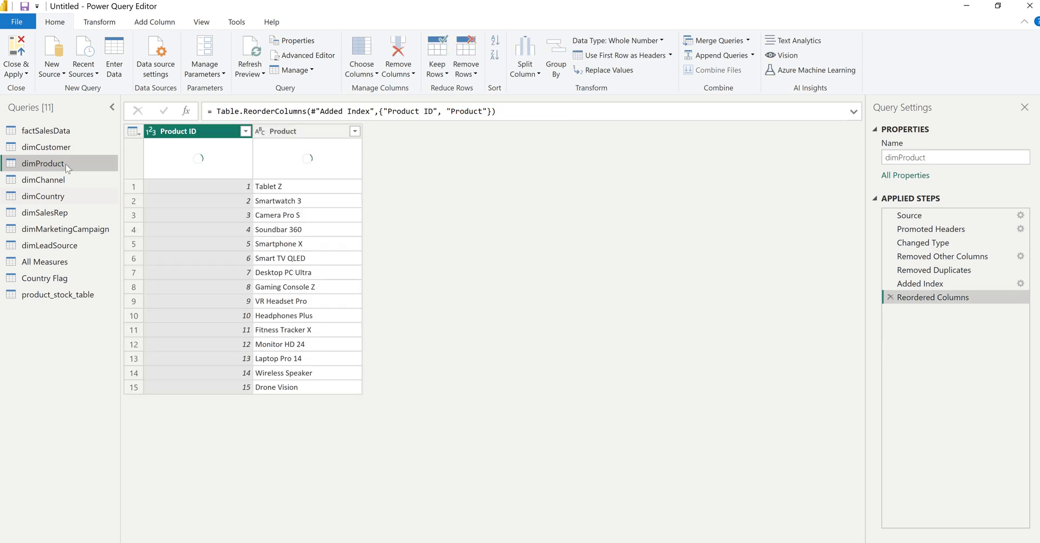
left_click(718, 43)
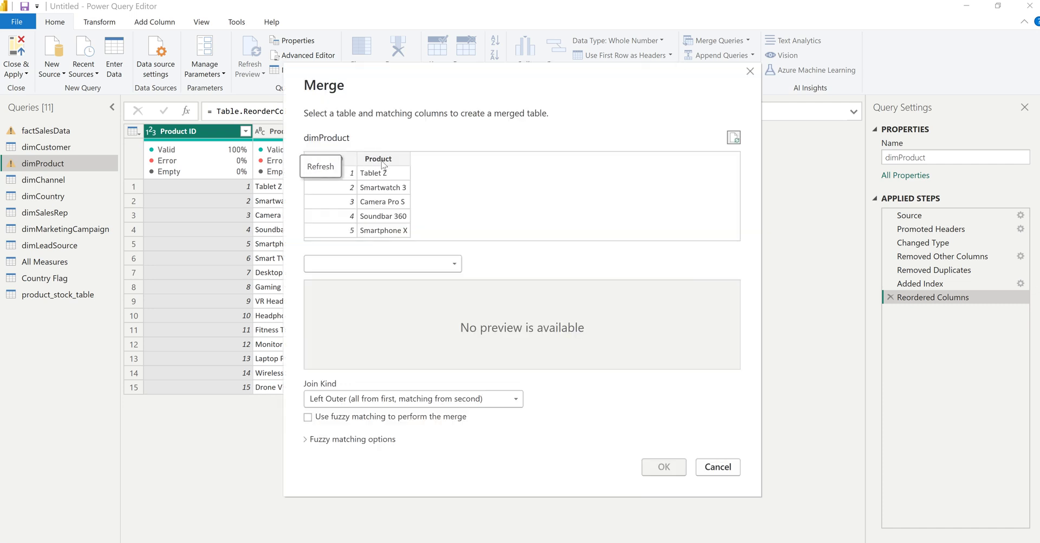
left_click(389, 159)
left_click(383, 263)
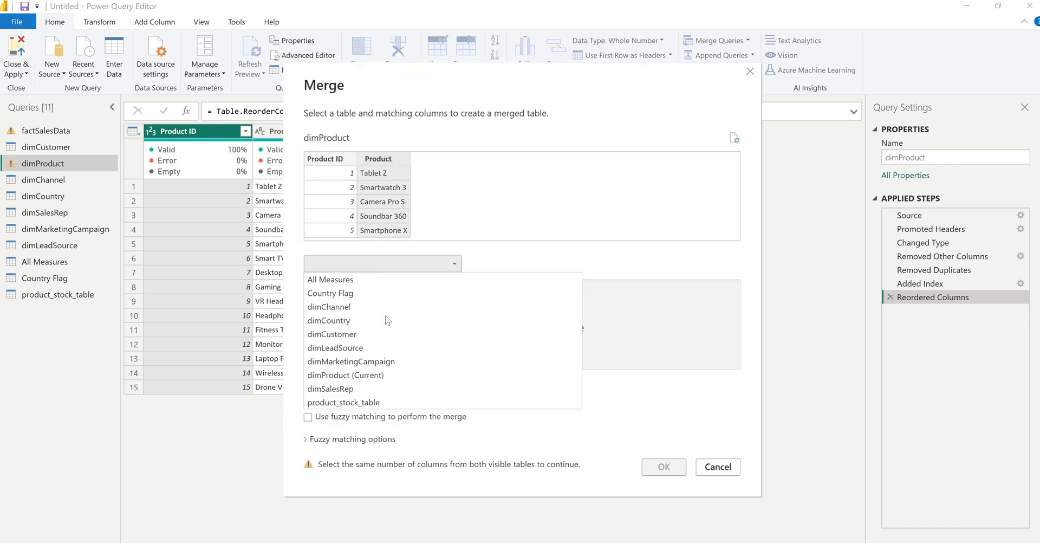
left_click(358, 404)
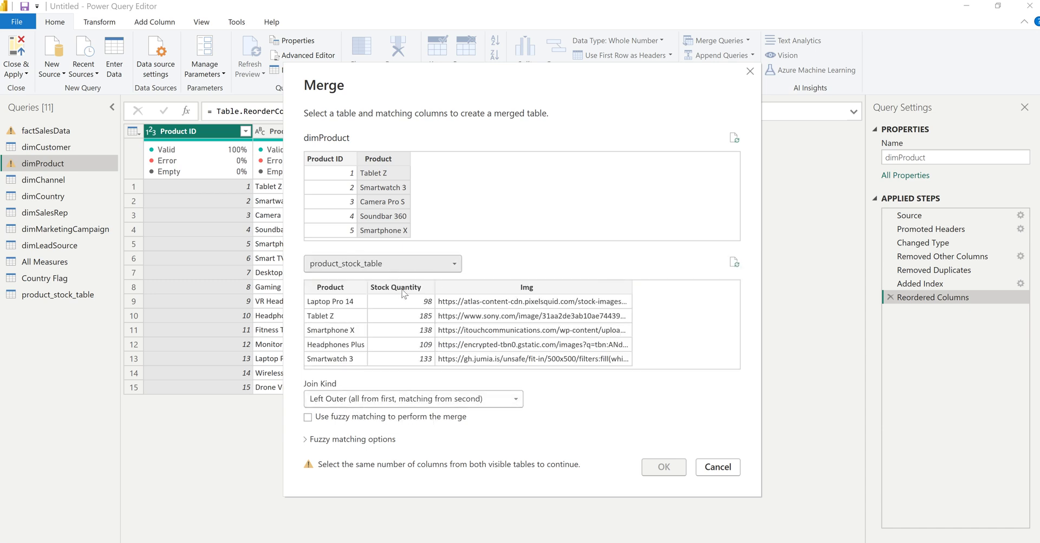
left_click(332, 289)
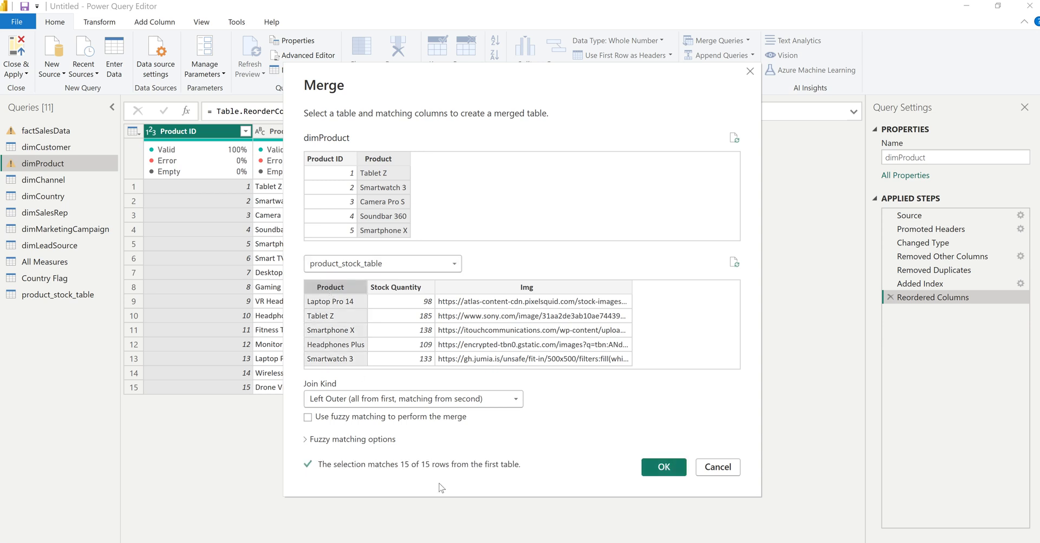
left_click(666, 471)
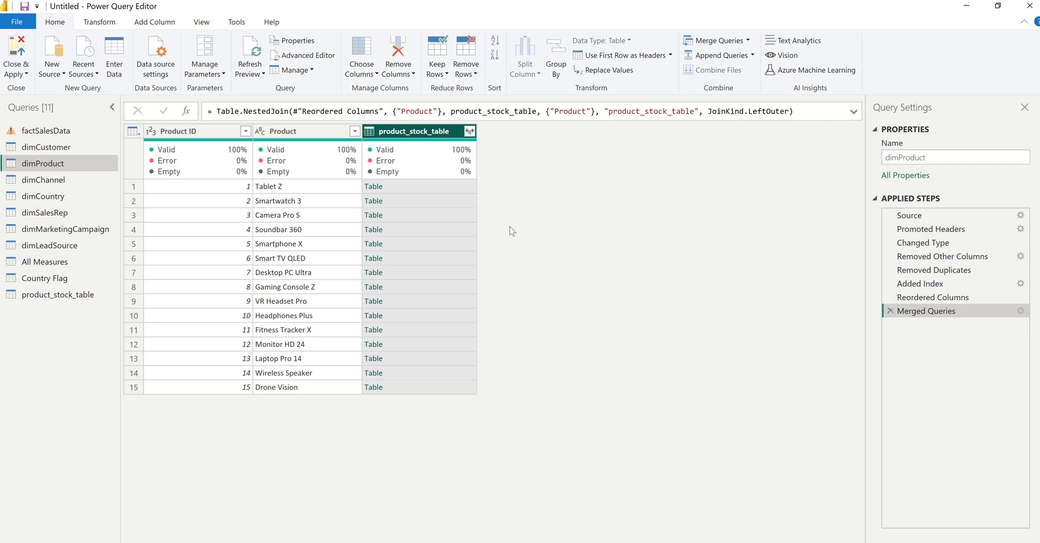
Step: Expand only Stock Quantity and Img from the merged product_stock_table column, without the original name as prefix, and apply the query changes
left_click(470, 132)
left_click(262, 256)
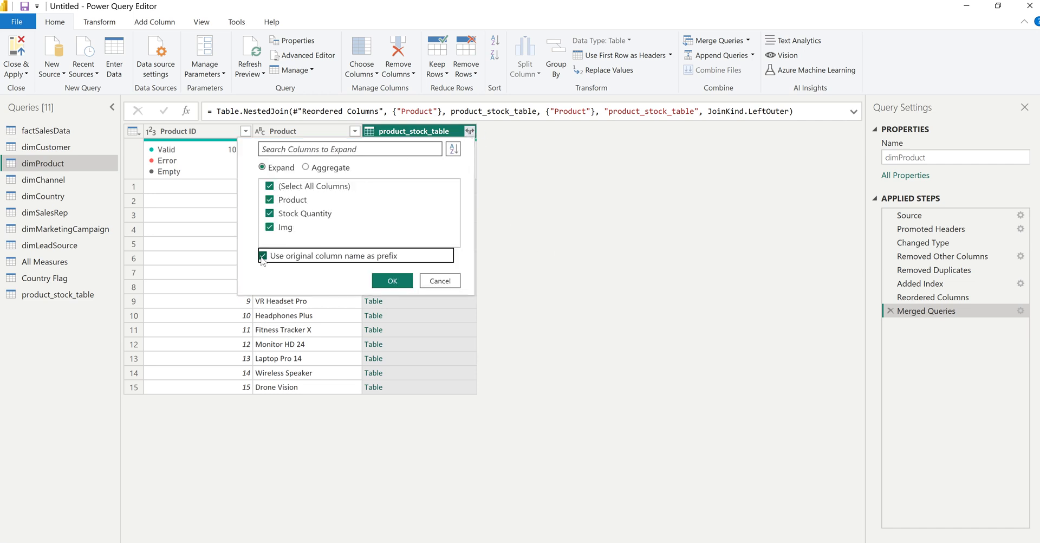
left_click(262, 256)
left_click(270, 201)
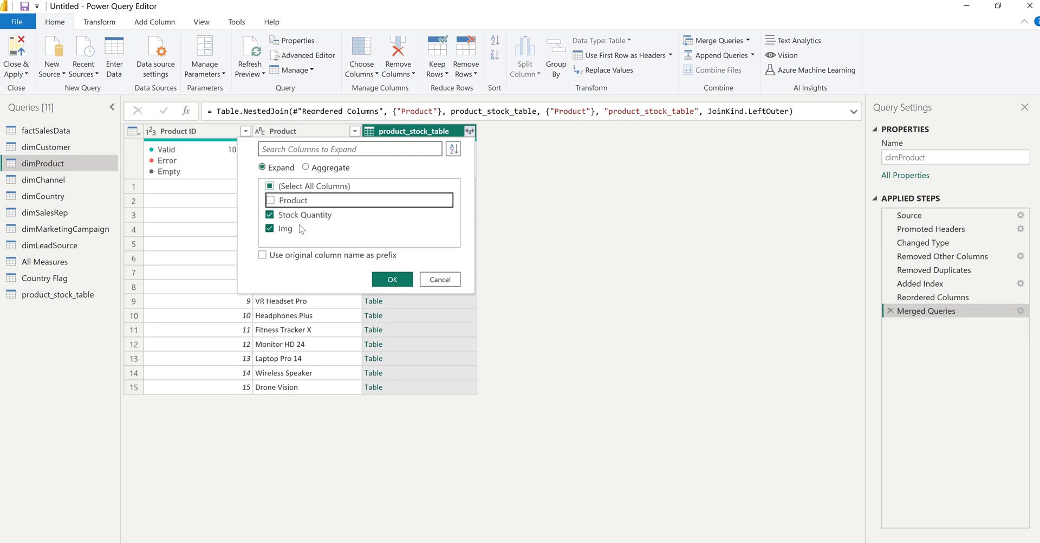
left_click(398, 279)
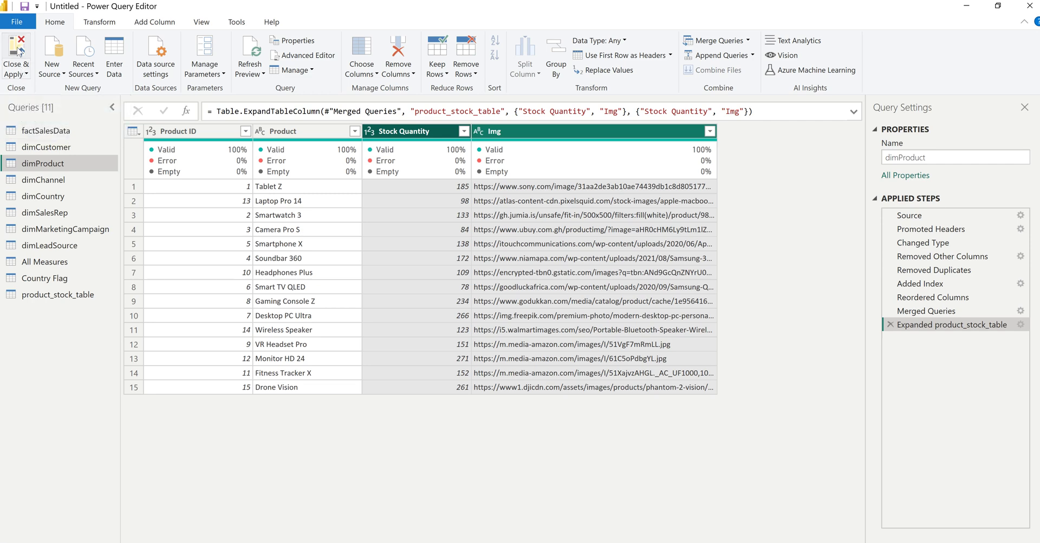
left_click(19, 51)
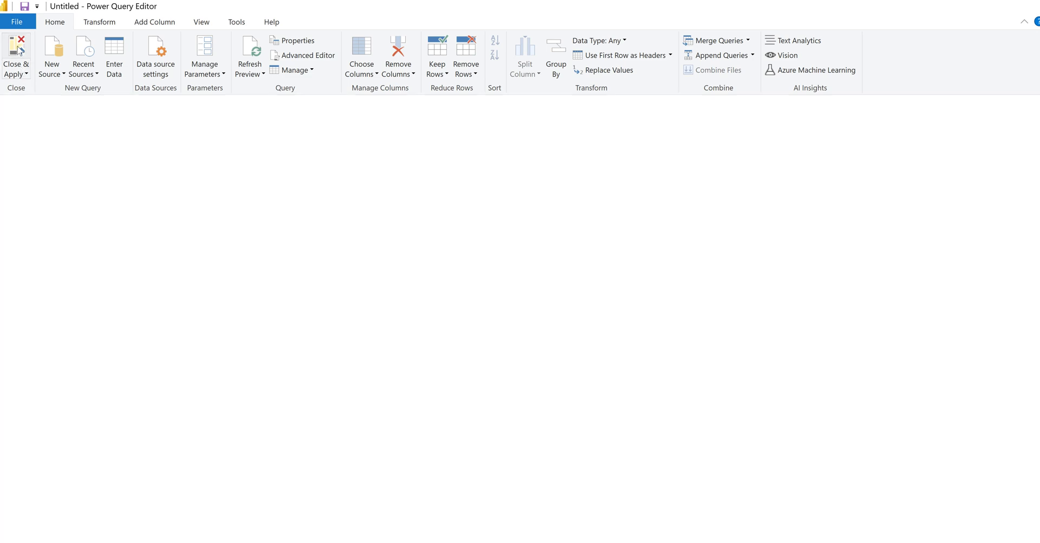
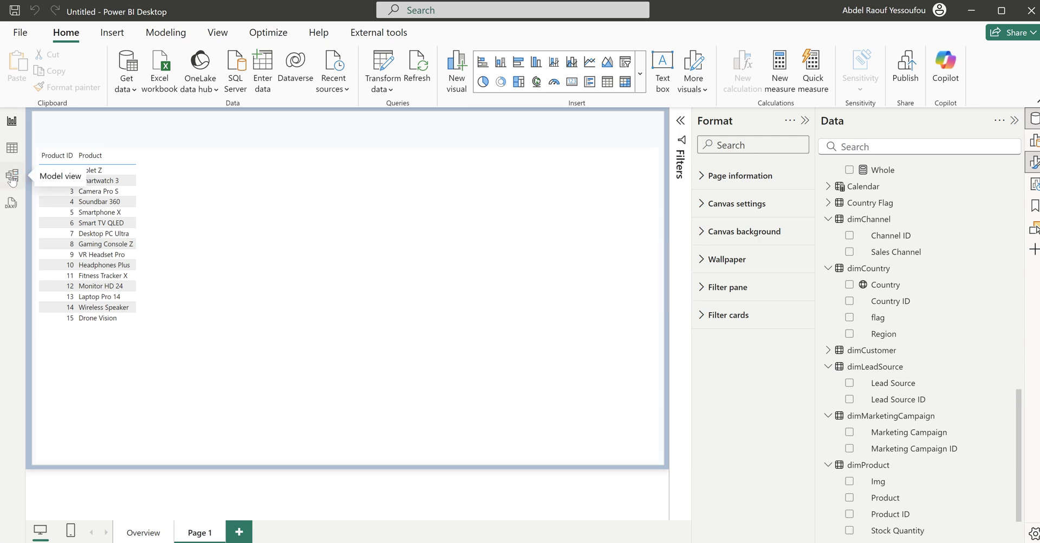
Step: Delete the relationship between dimProduct and product_stock_table in the data model
left_click(11, 176)
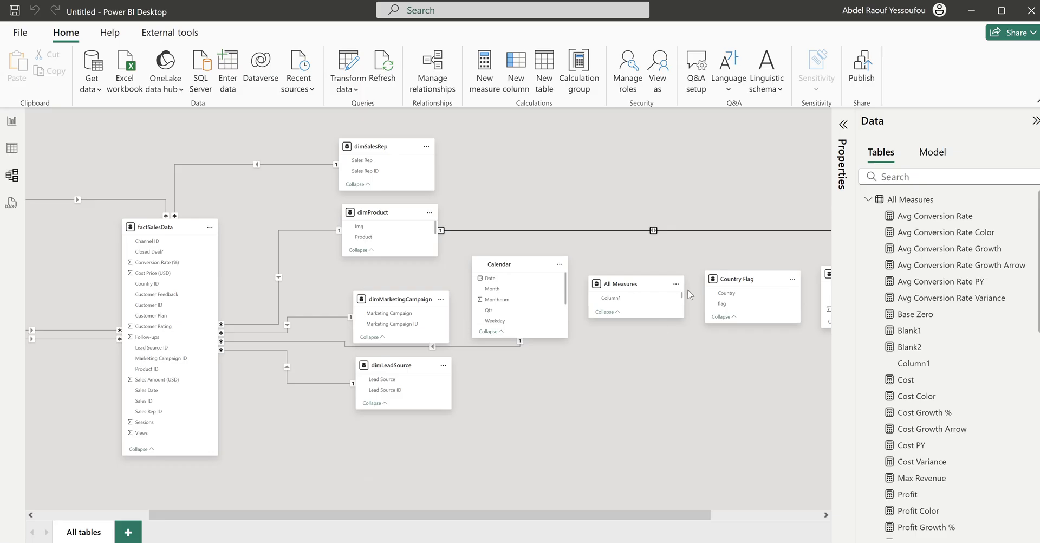
left_click_drag(644, 516, 772, 519)
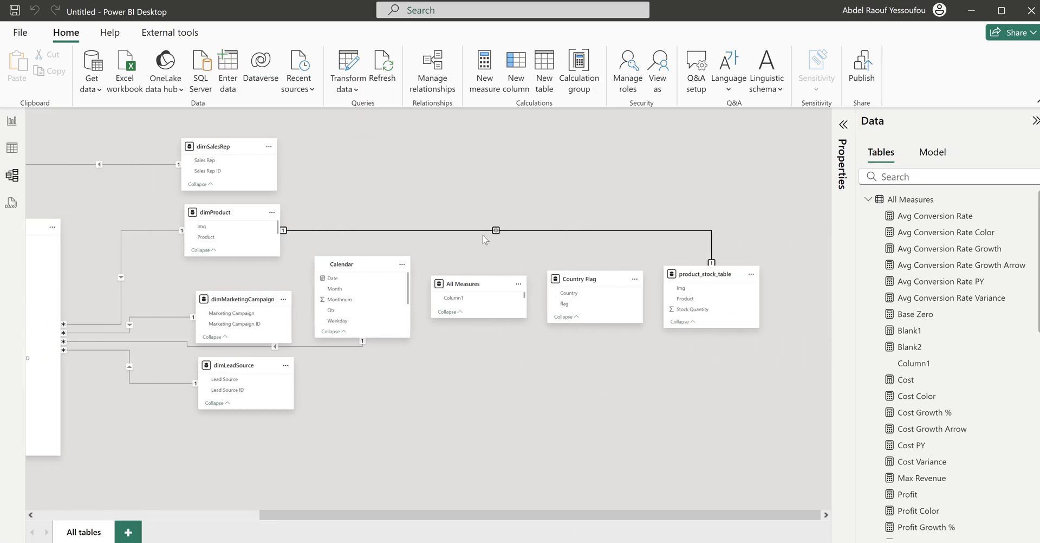
left_click(551, 233)
key("Delete")
left_click(606, 325)
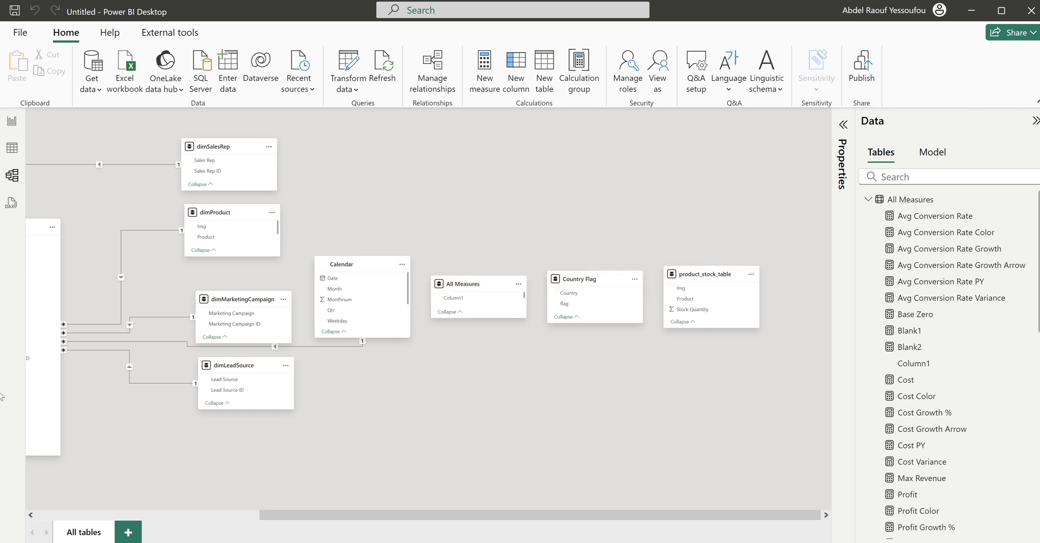
Step: In the report view, set the data category of the Img column in dimProduct to Image URL
left_click(11, 122)
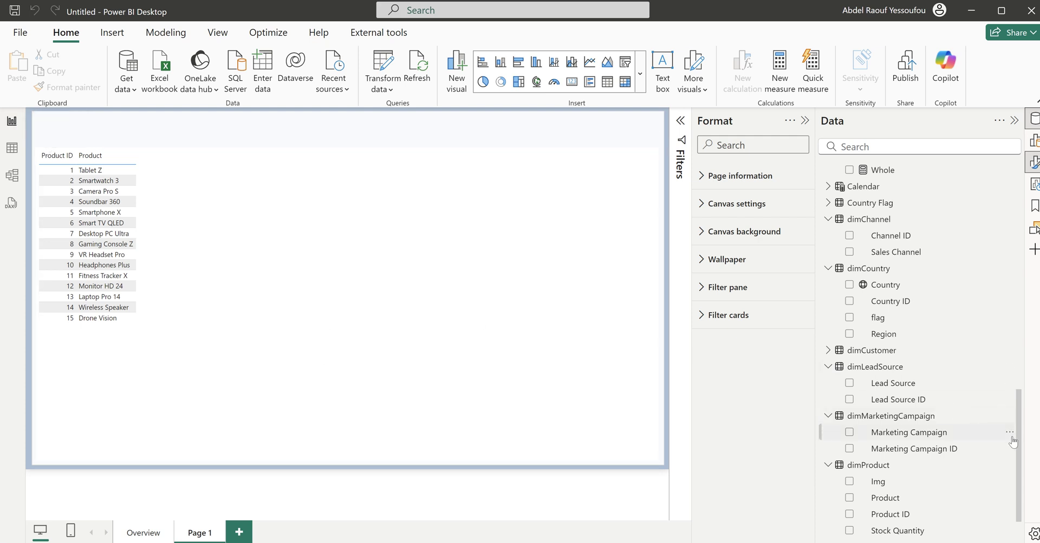
left_click(828, 271)
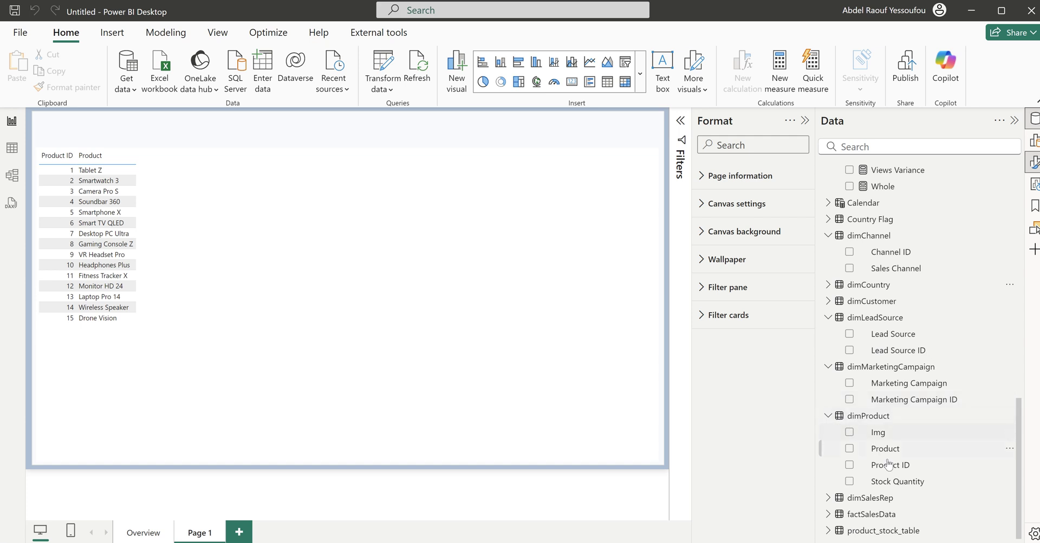
left_click(883, 437)
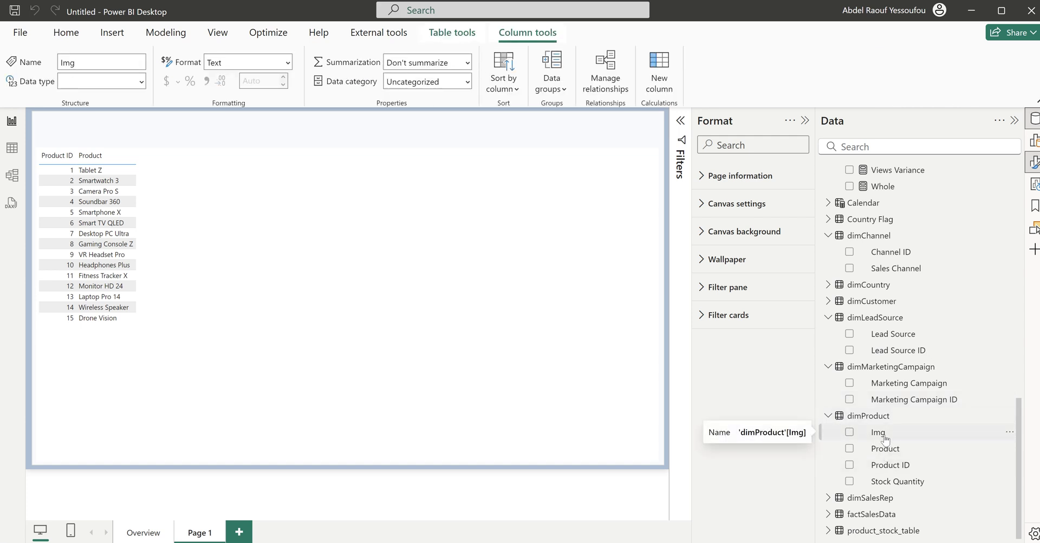
left_click(467, 81)
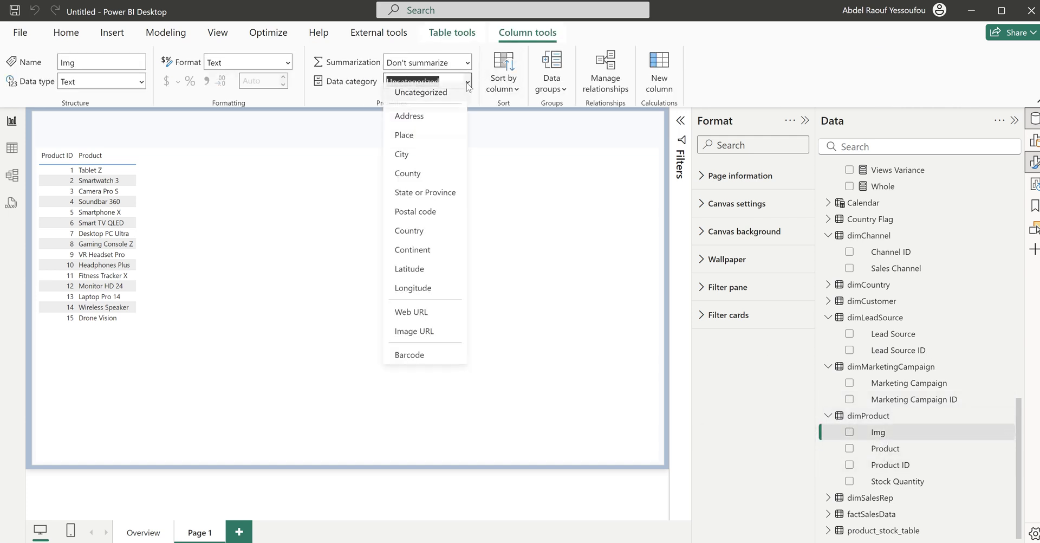
left_click(433, 344)
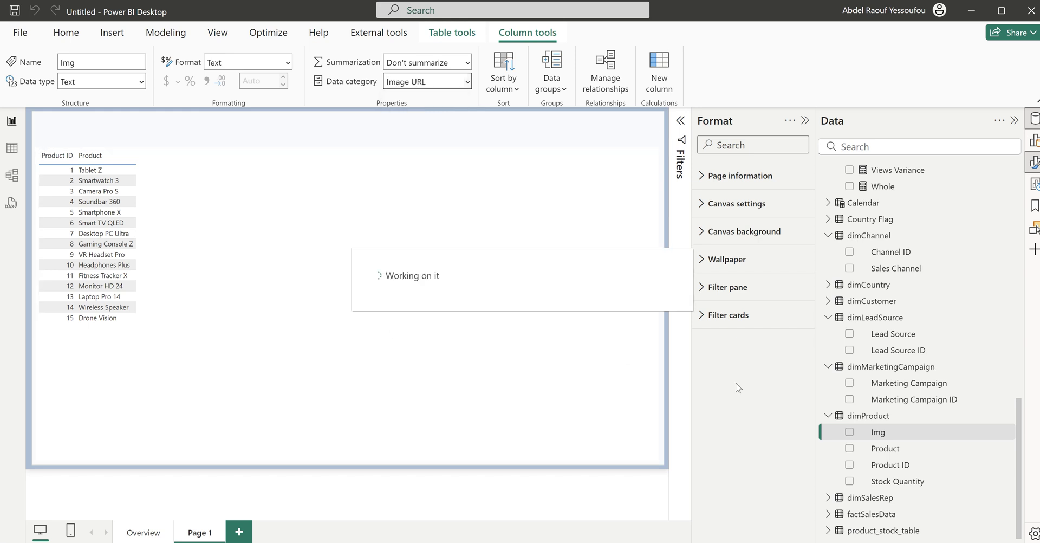
Step: Add the Img and Stock Quantity columns from dimProduct to the product table on Page 1
left_click(849, 433)
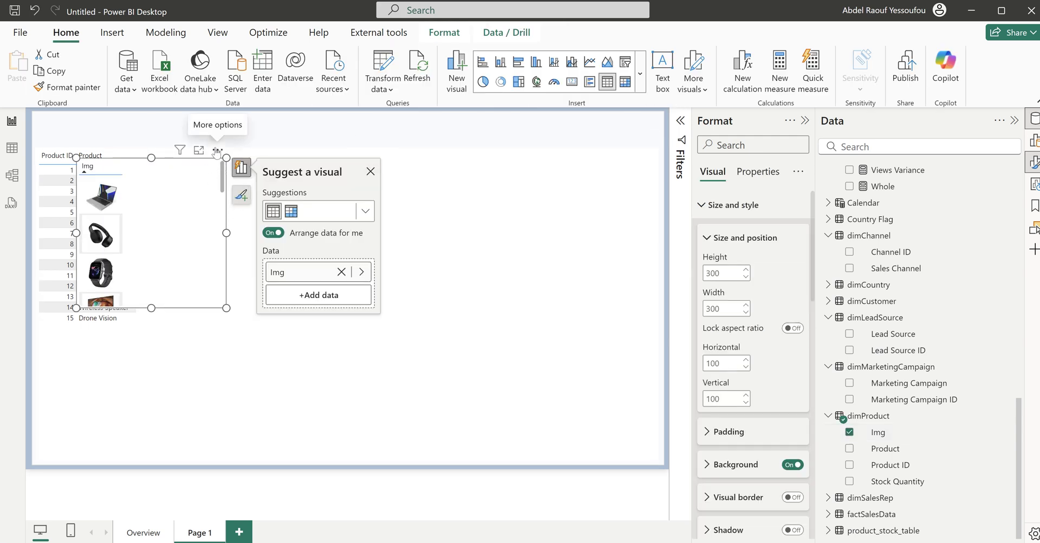
key("Delete")
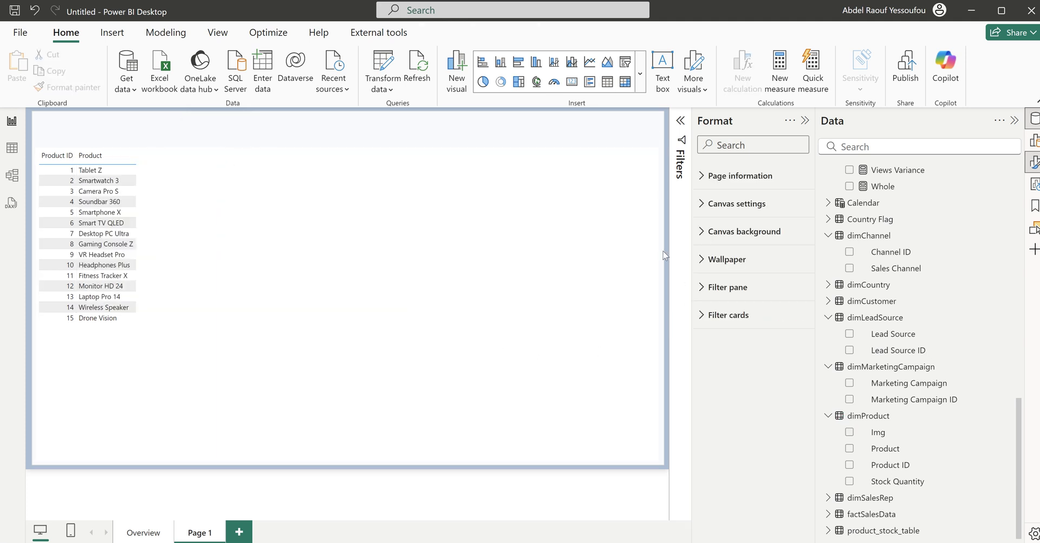
left_click(653, 183)
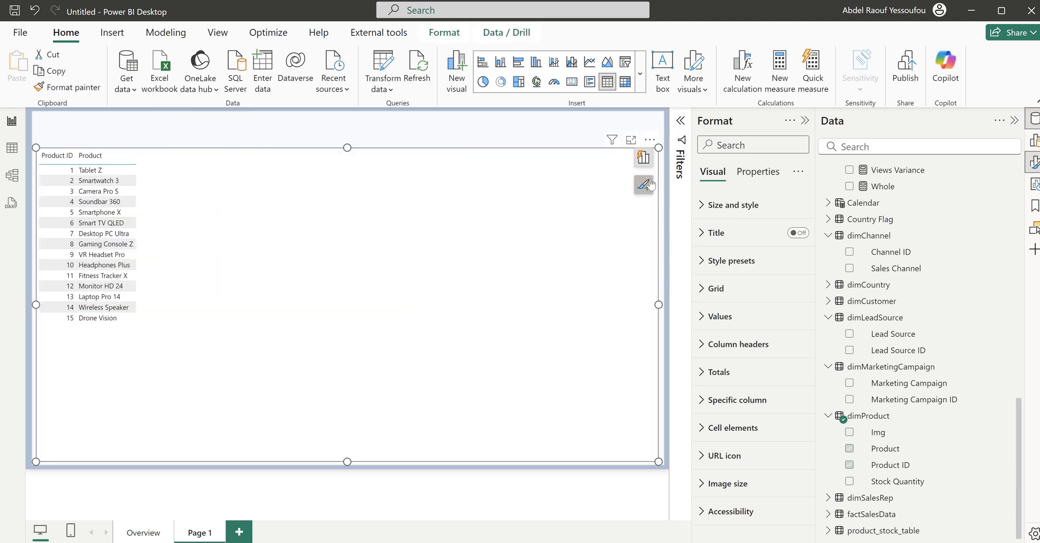
left_click(850, 433)
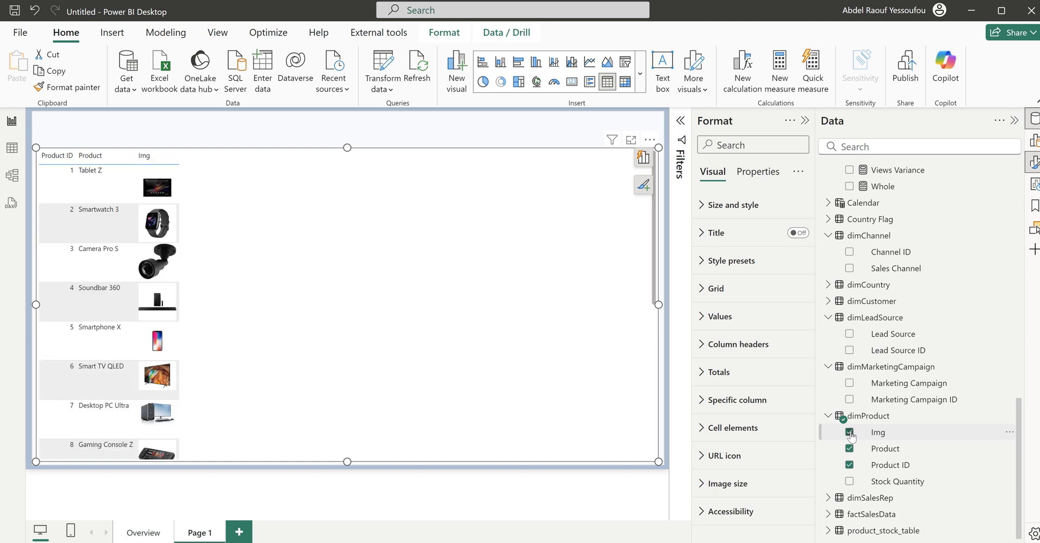
left_click(850, 482)
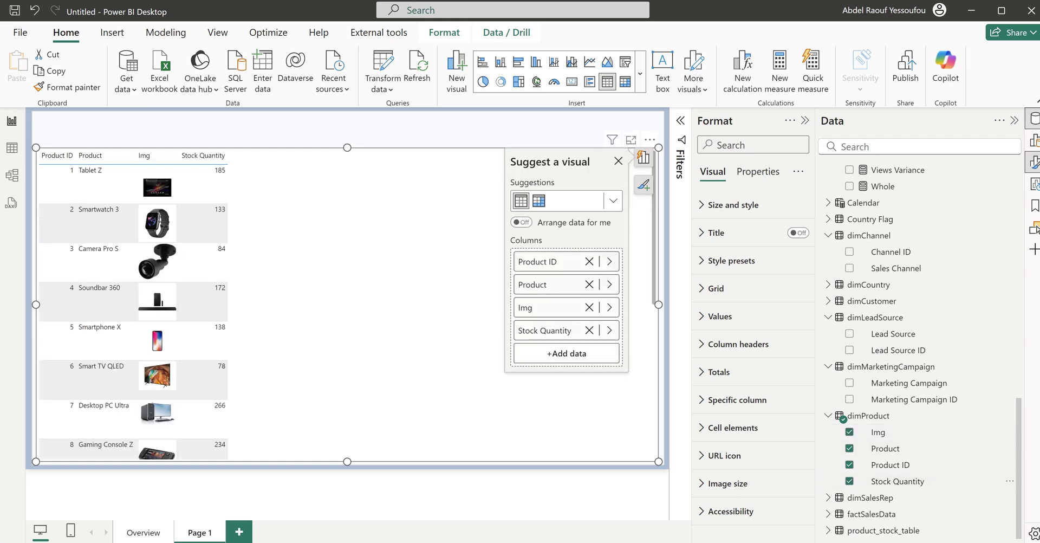
Step: Switch to the Sales Marketing Tutorial report and start an Avg Score measure in All Measures with the AVERAGE function
left_click(613, 524)
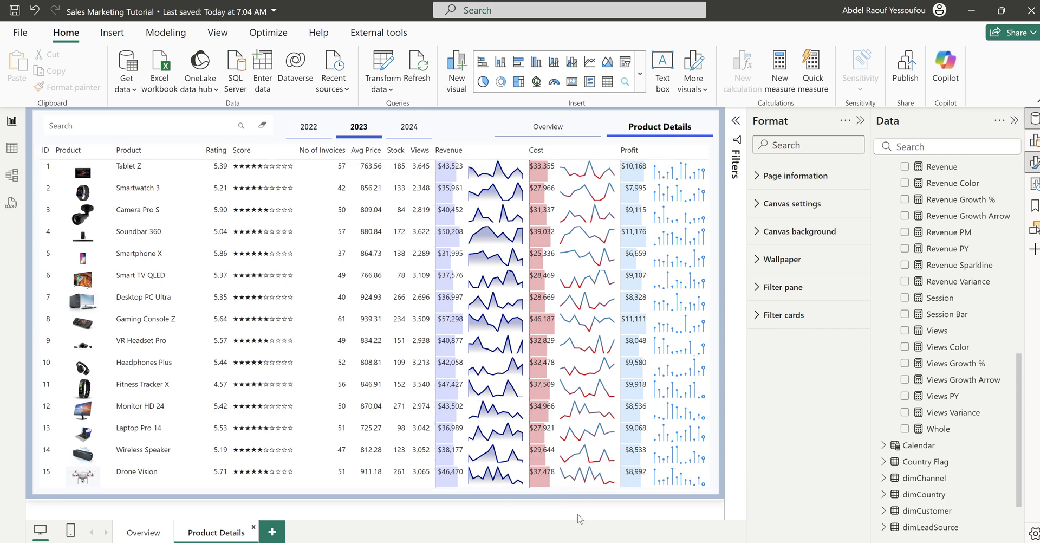
scroll(946, 253, "up", 1)
scroll(946, 253, "up", 15)
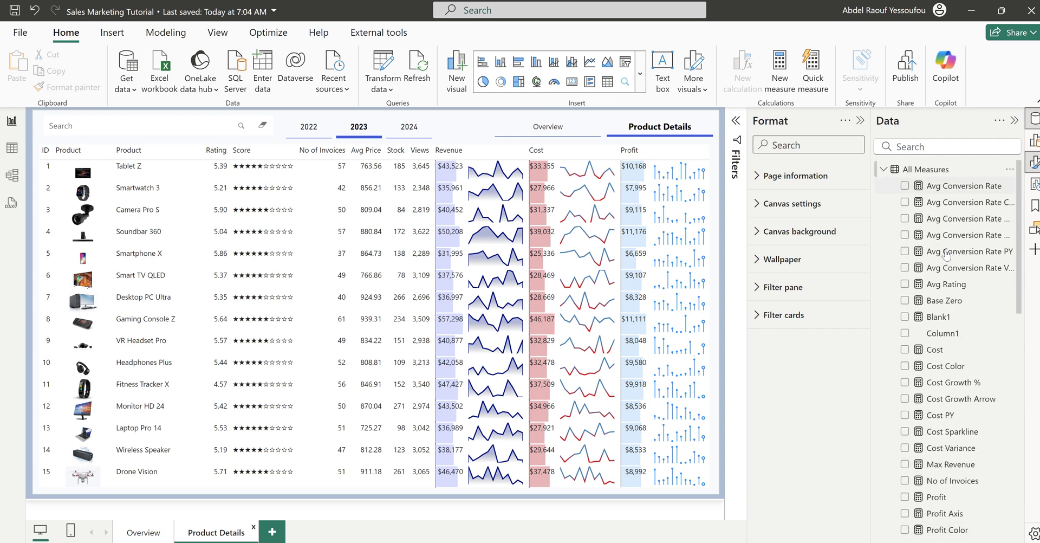
right_click(928, 172)
left_click(870, 203)
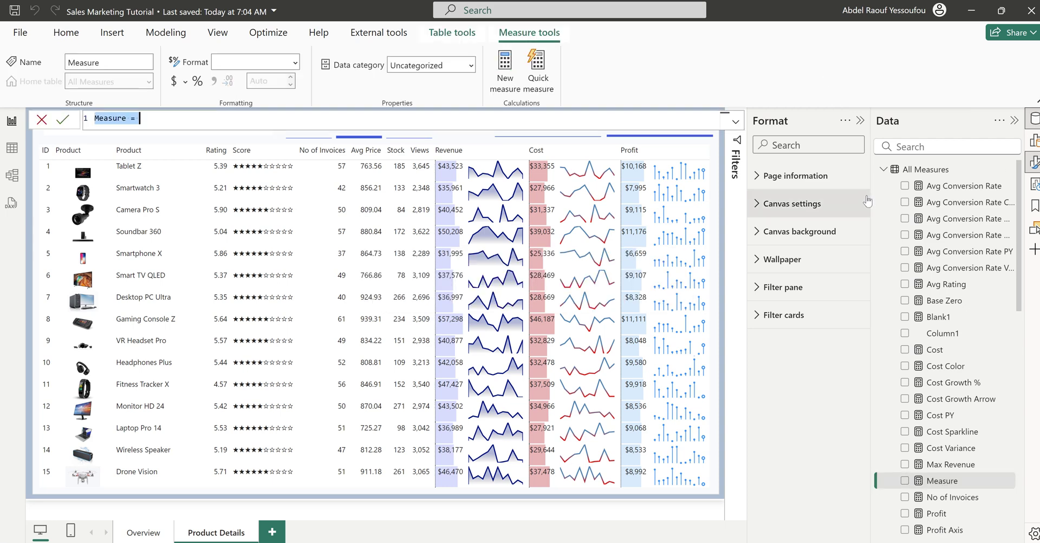
type("Avg")
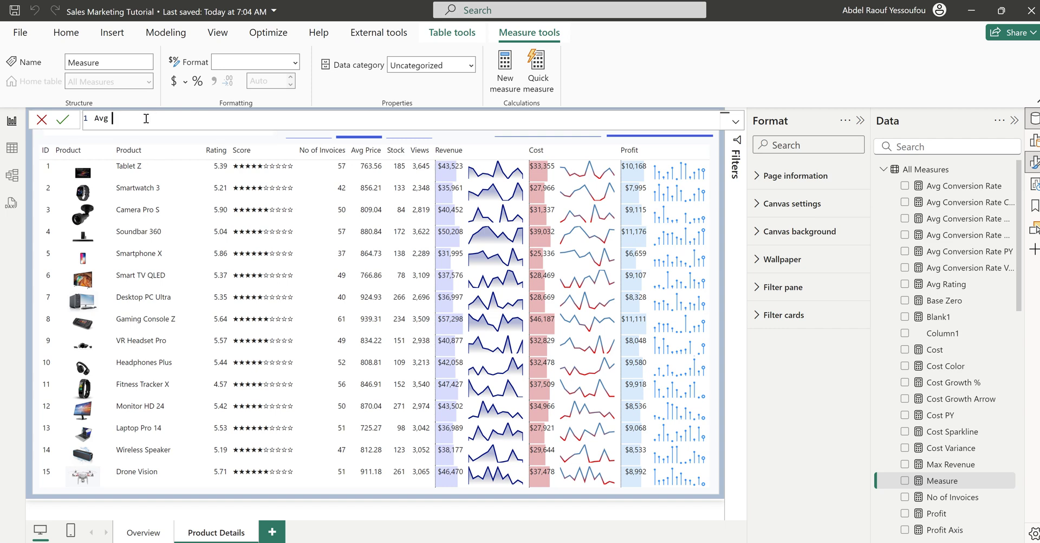
type("Score =")
key("shift+Return")
type("av")
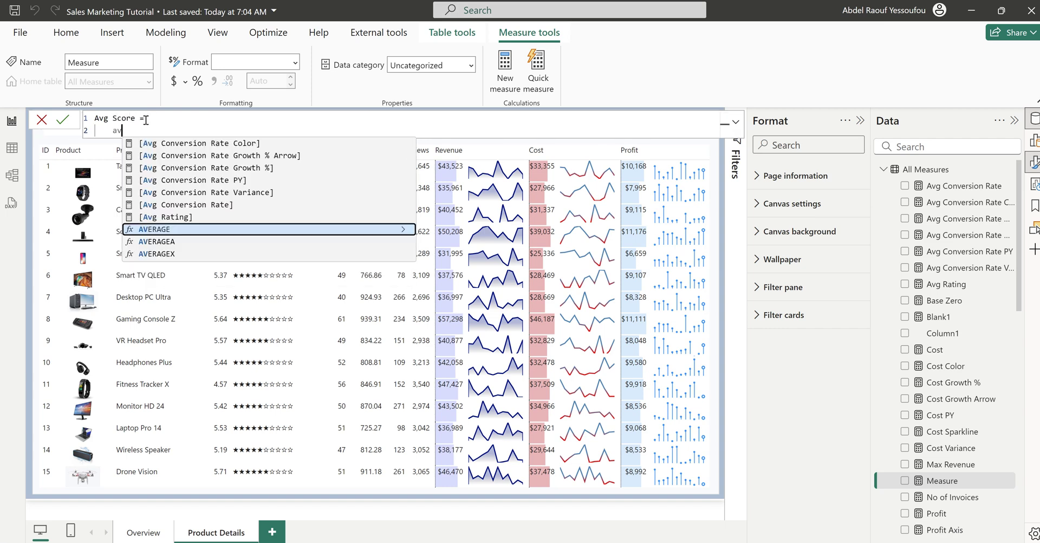
key("Tab")
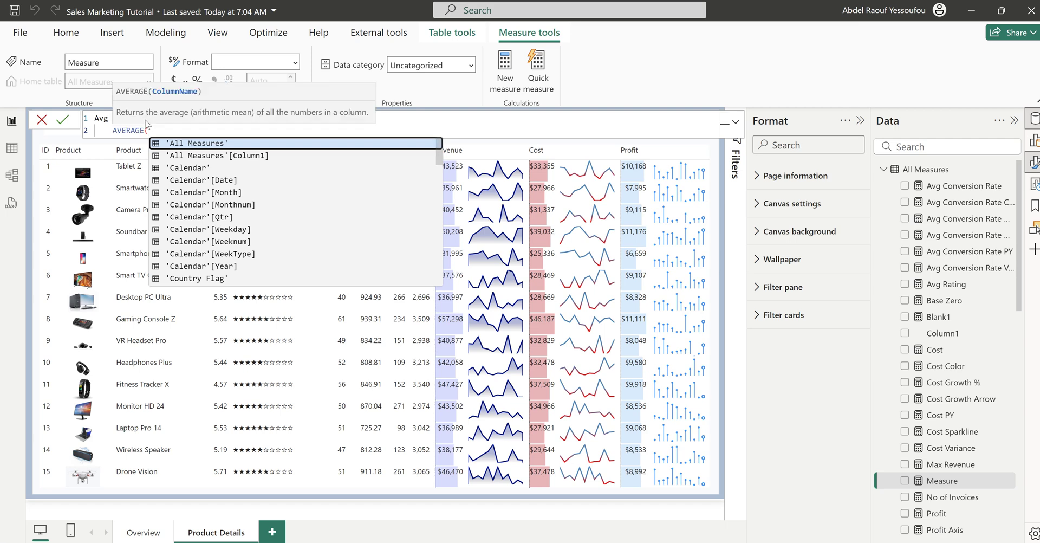
Step: Complete the Avg Score formula as AVERAGE(SalesData[Customer Rating]) and commit the measure
type("Scr")
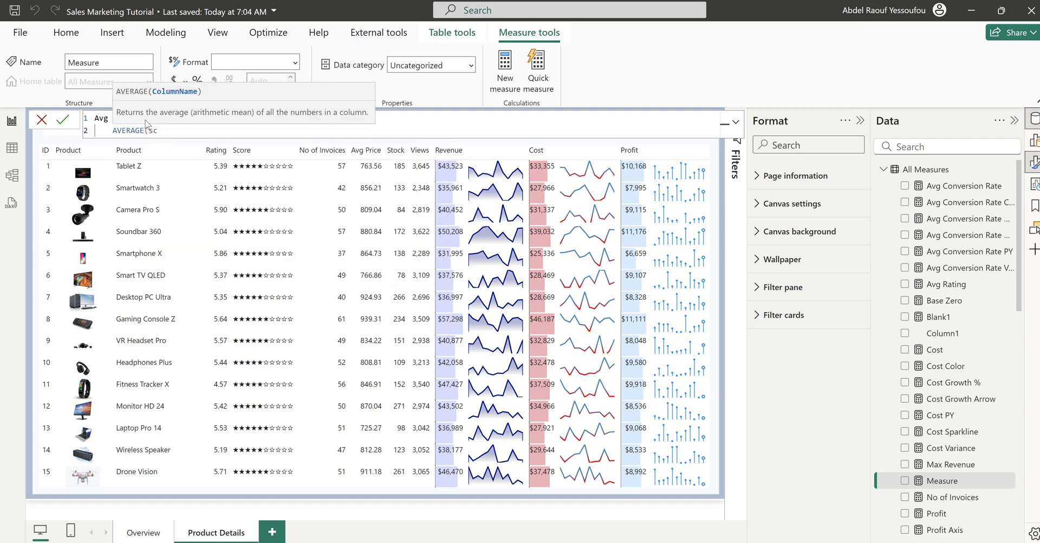
key("BackSpace")
key("BackSpace")
key("BackSpace")
type("Rat")
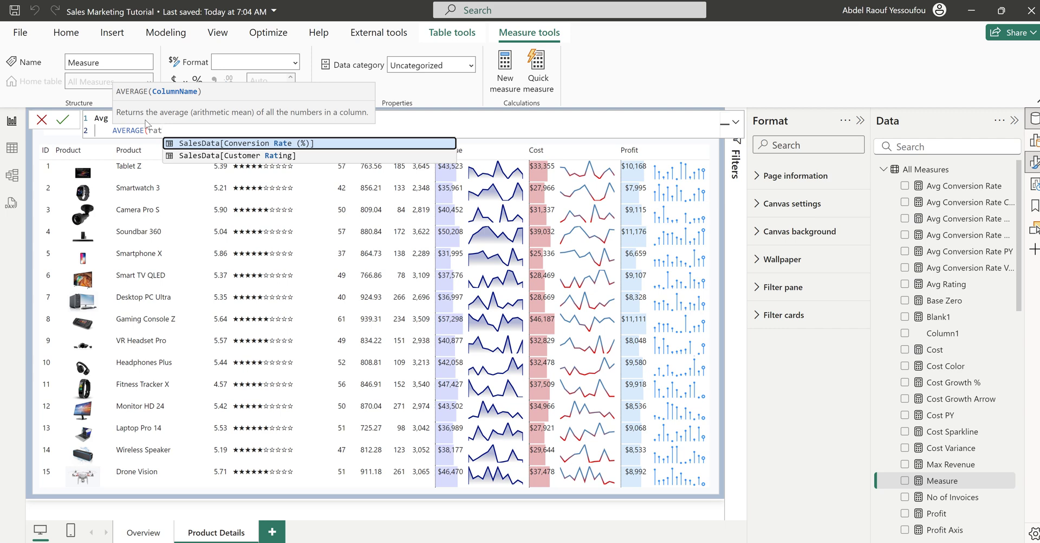
key("Down")
key("Tab")
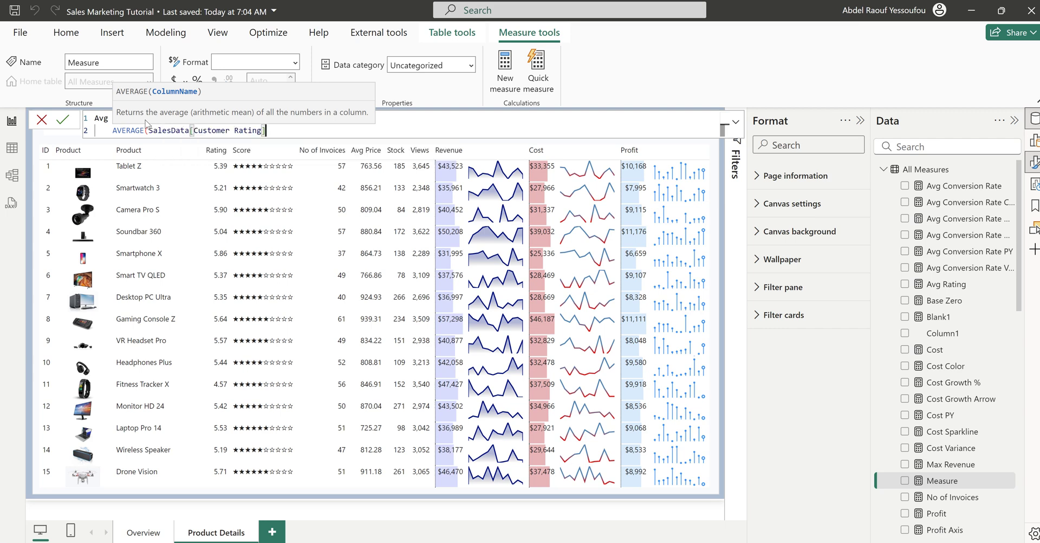
type(")")
left_click(145, 123)
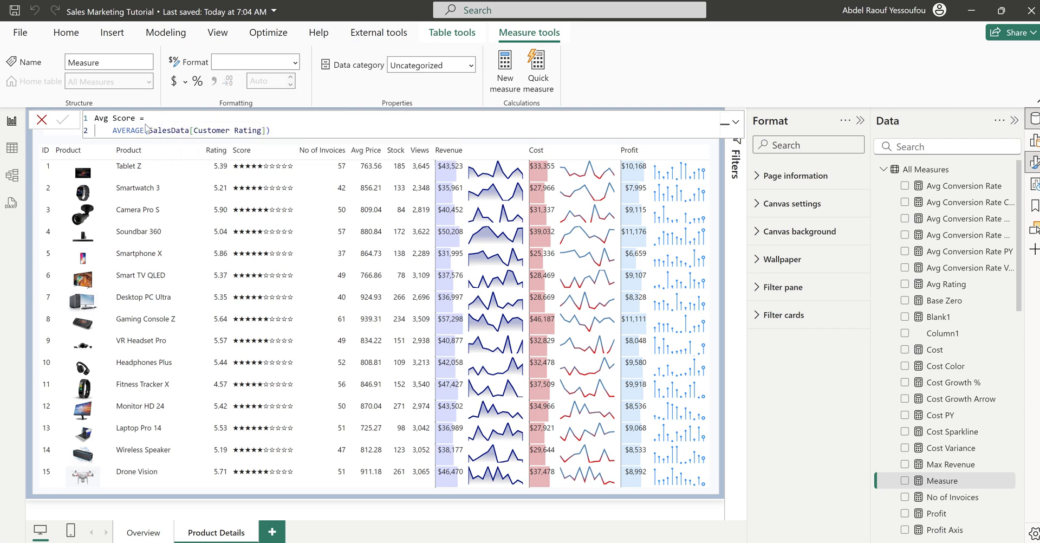
key("Return")
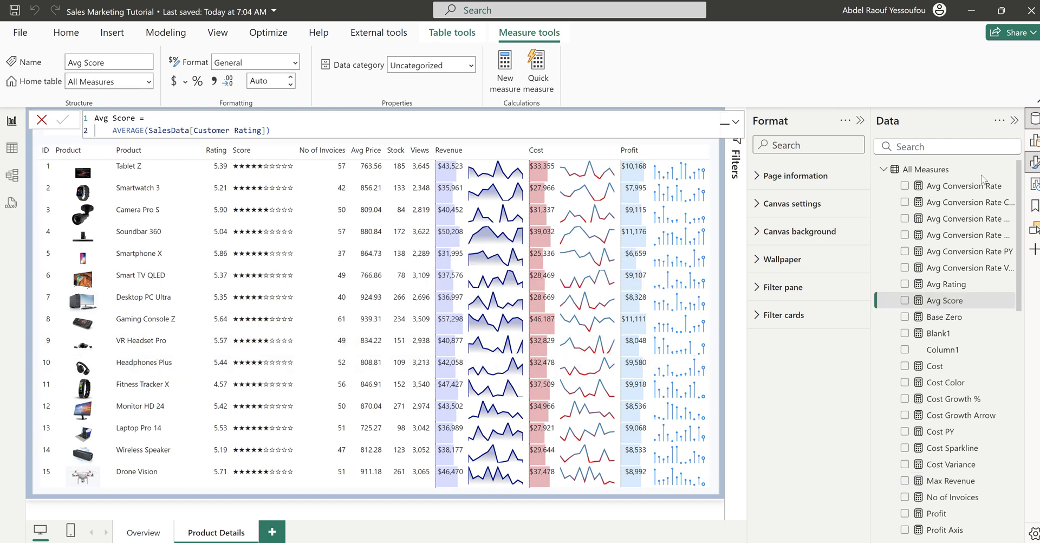
Step: Start another measure in All Measures, No of Invoices, using the COUNTROWS function
right_click(920, 175)
left_click(950, 201)
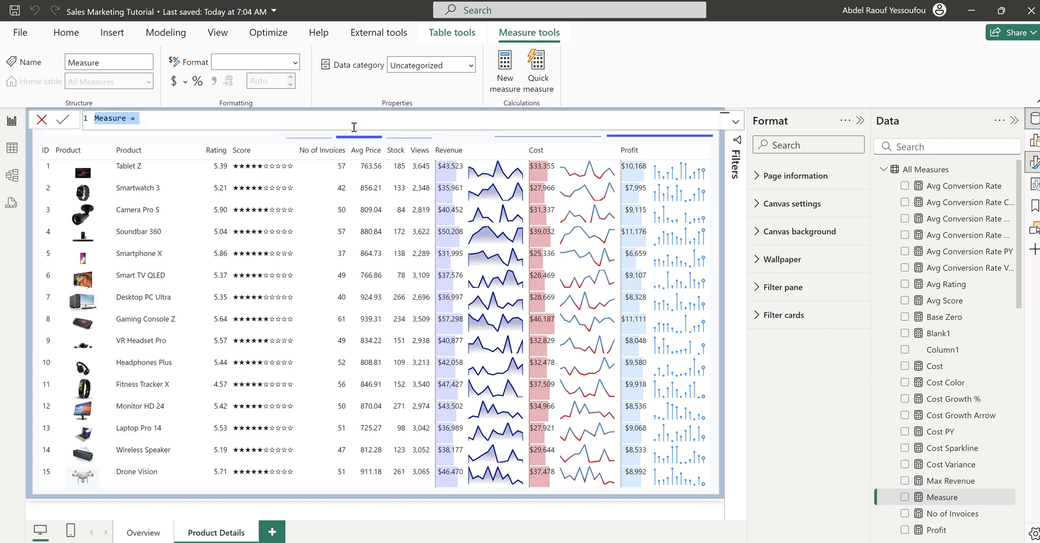
type("No of")
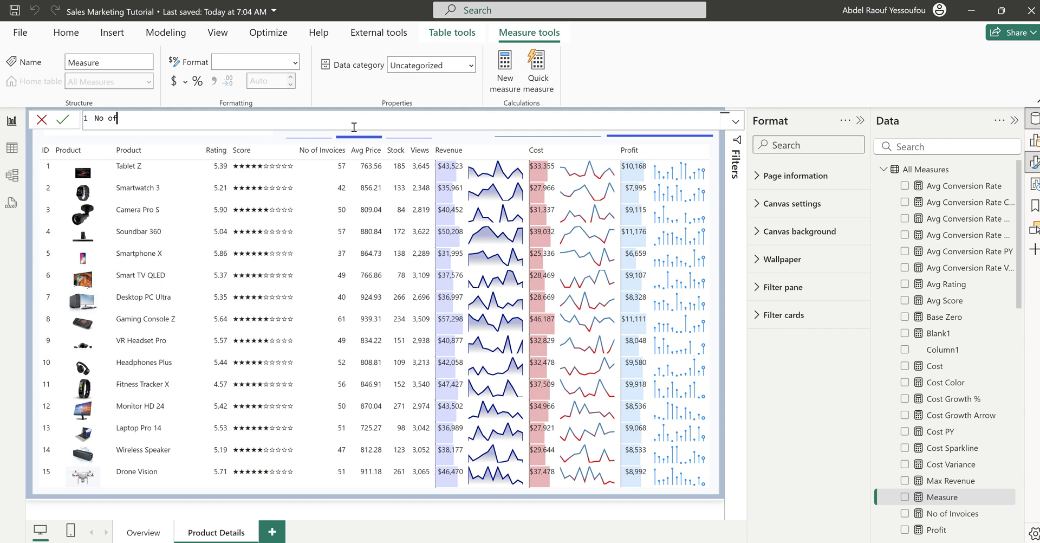
type(" Invoices =")
key("shift+Return")
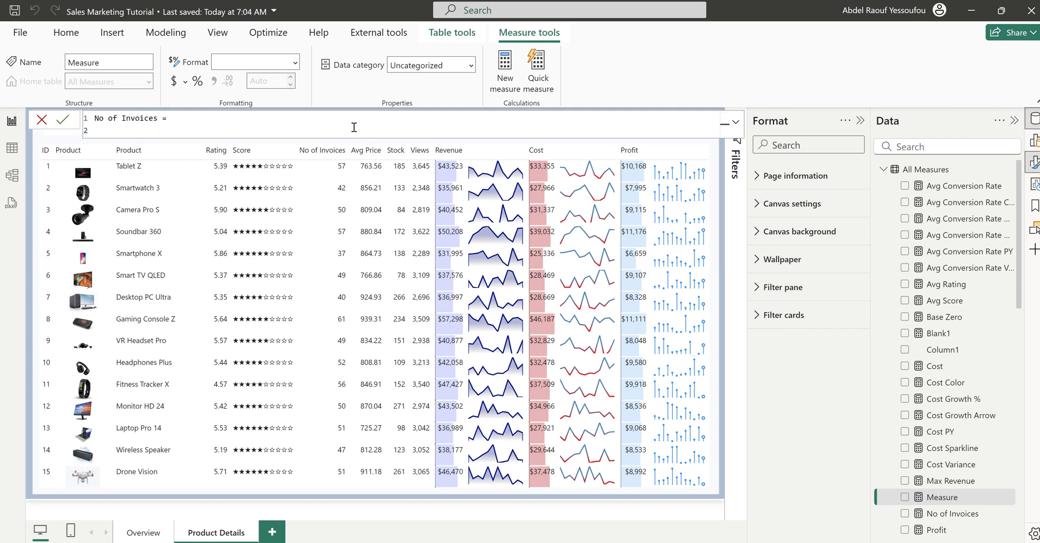
type("coun")
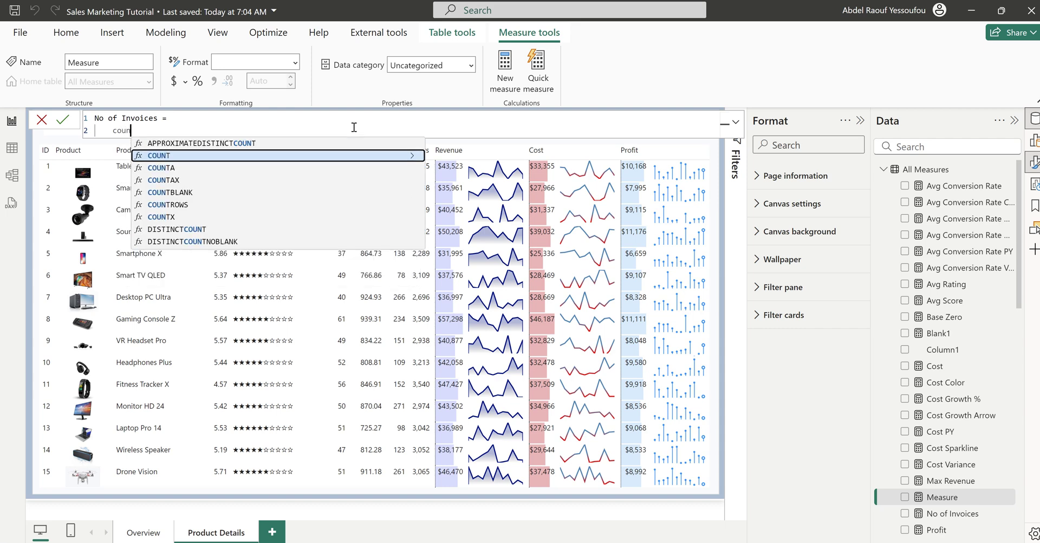
key("Down")
key("Down")
key("Down")
key("Down")
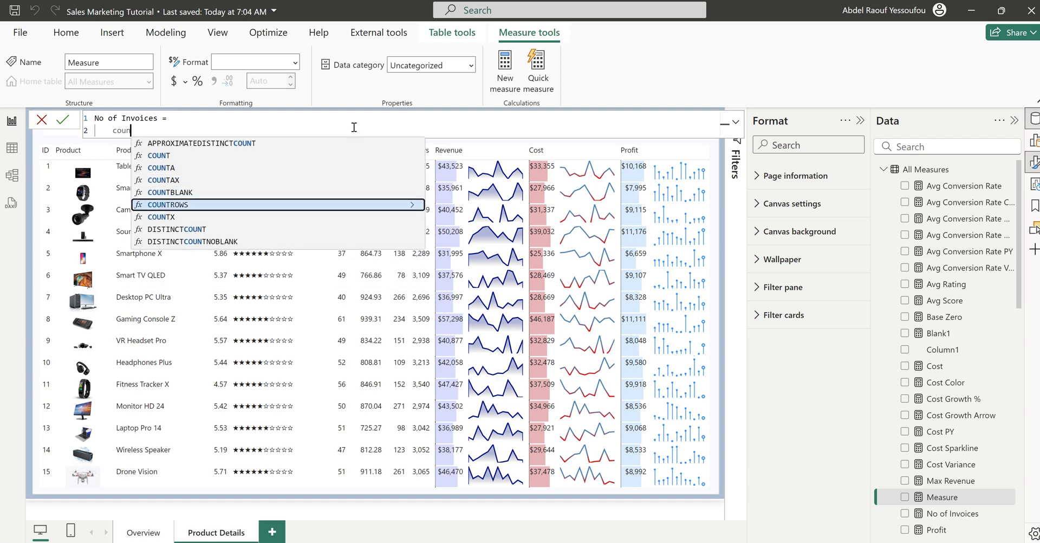
key("Tab")
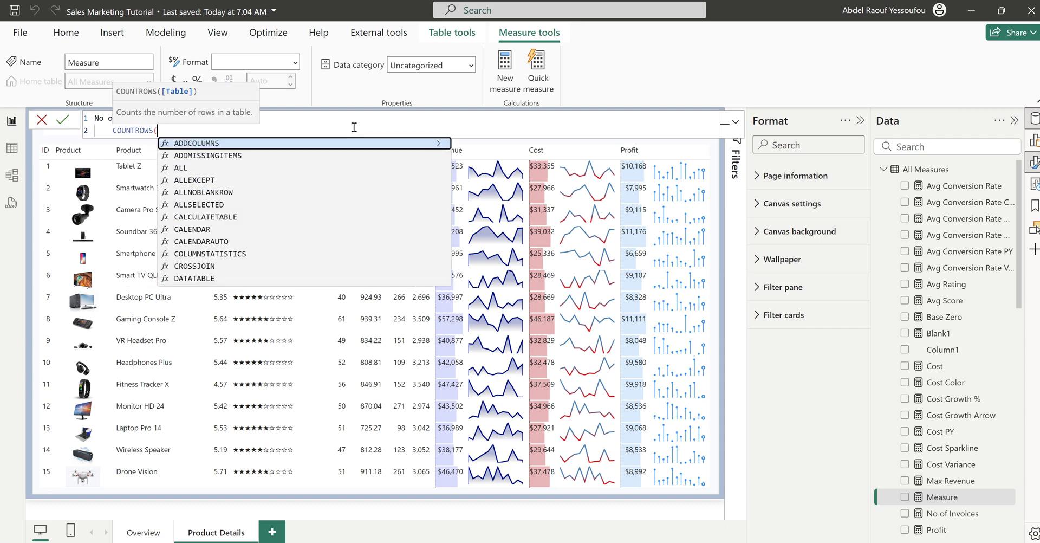
Step: Try to enter the sales data table as the argument of COUNTROWS
type("fac")
key("BackSpace")
key("BackSpace")
key("BackSpace")
type("fac")
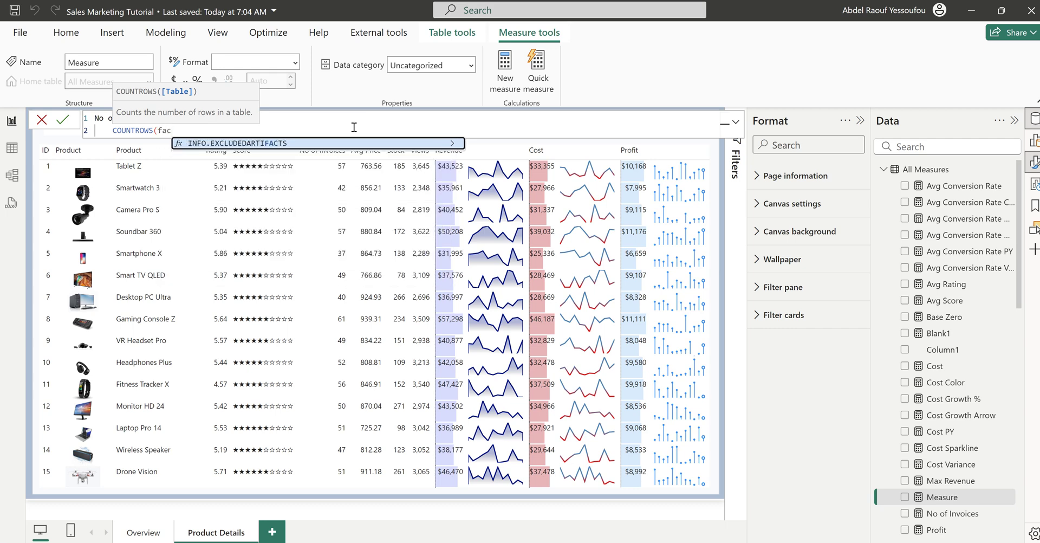
key("BackSpace")
key("BackSpace")
key("BackSpace")
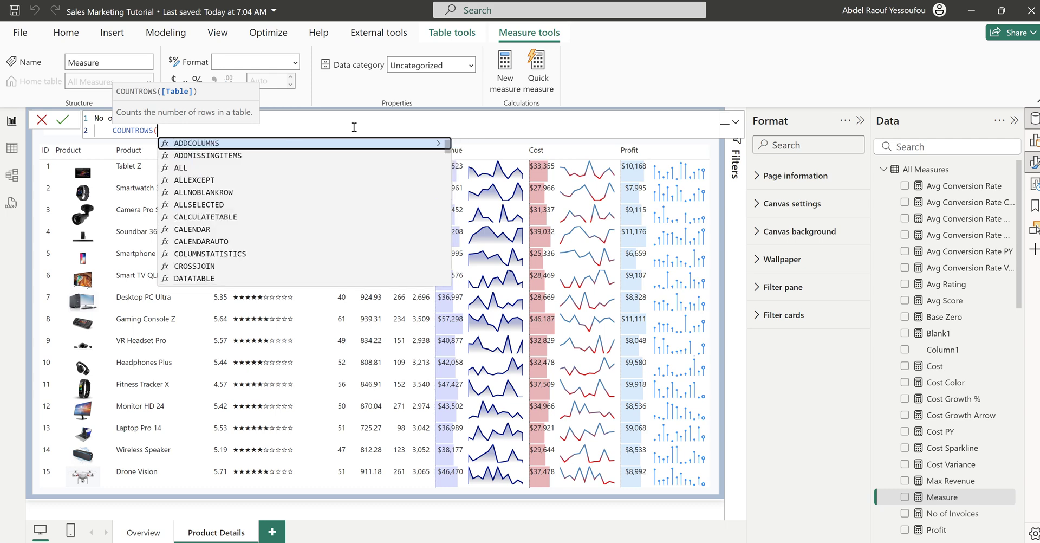
type("sa")
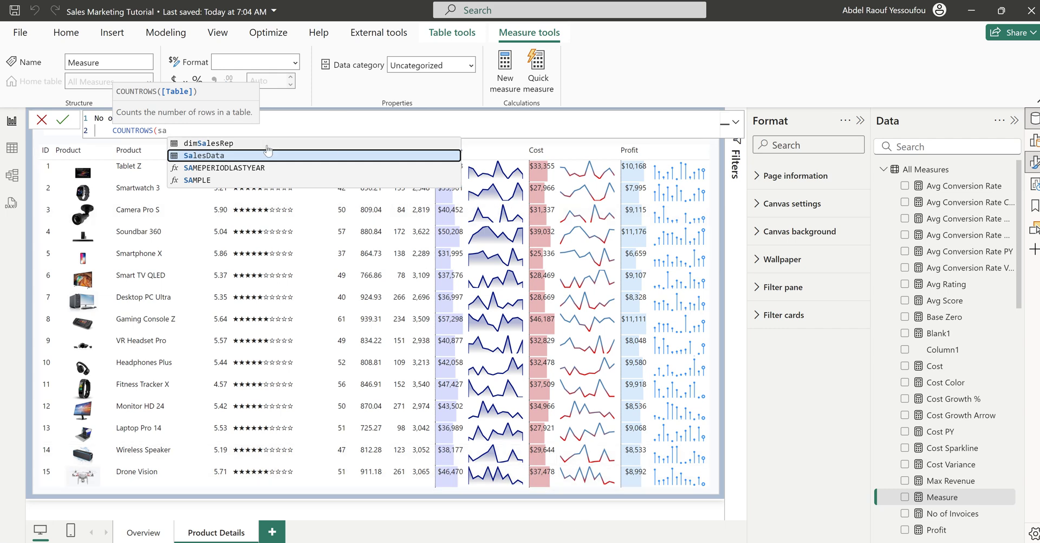
key("Escape")
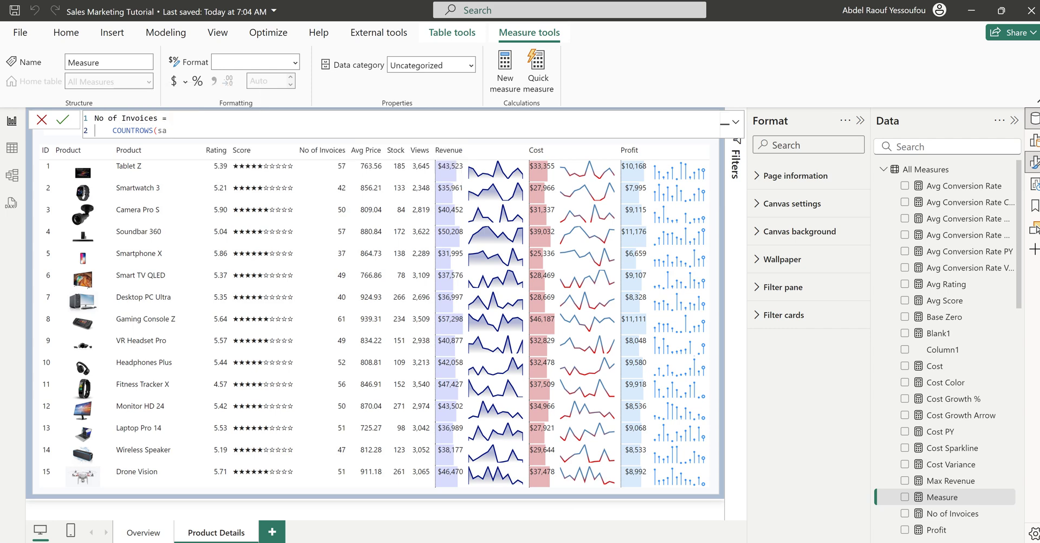
Step: Check the Untitled report's product table, and discard the unfinished No of Invoices measure in Sales Marketing Tutorial
left_click(731, 501)
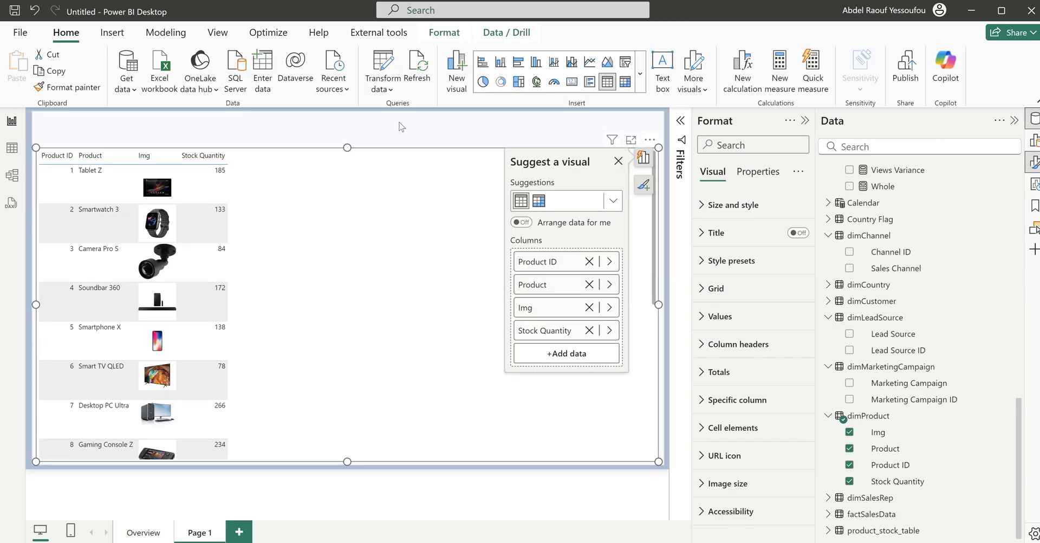
left_click(376, 132)
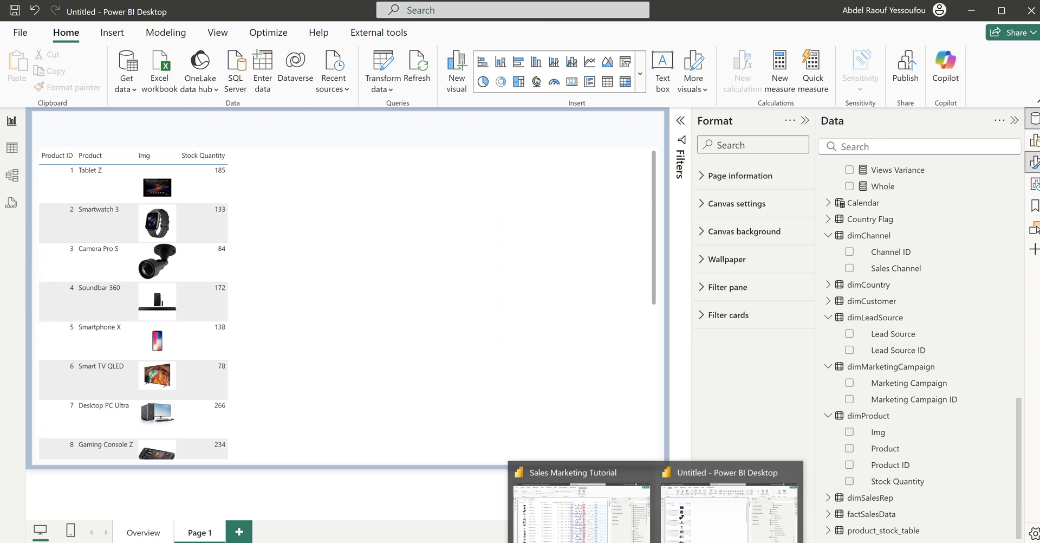
left_click(578, 501)
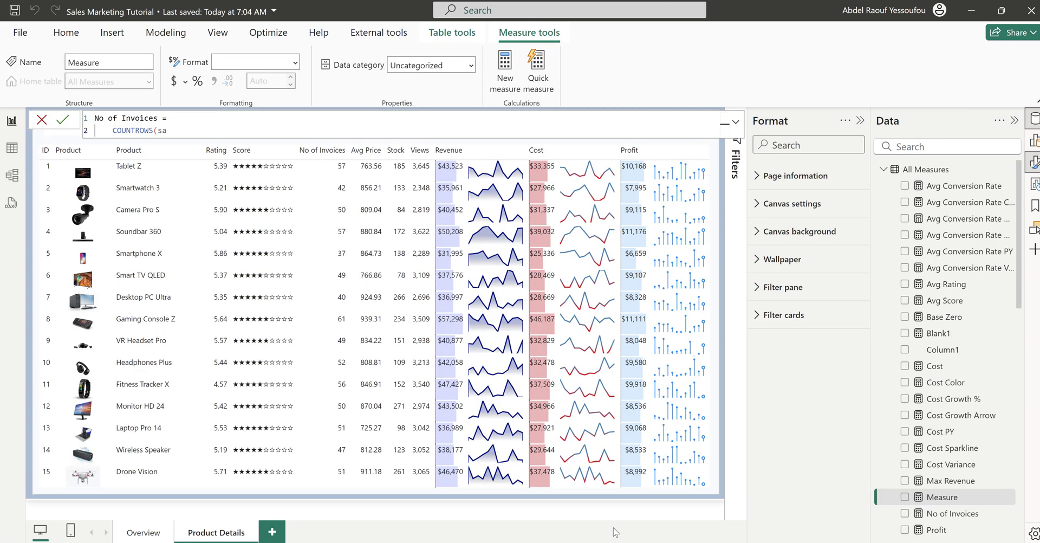
left_click(41, 119)
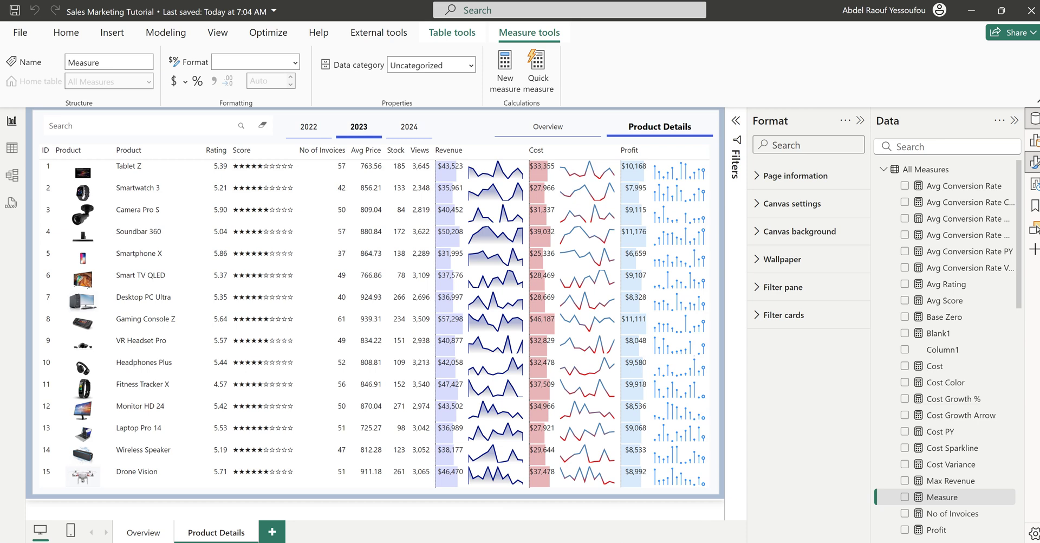
Step: Start a new measure in All Measures named Avg Rating, using an average function
mouse_move(656, 542)
left_click(921, 169)
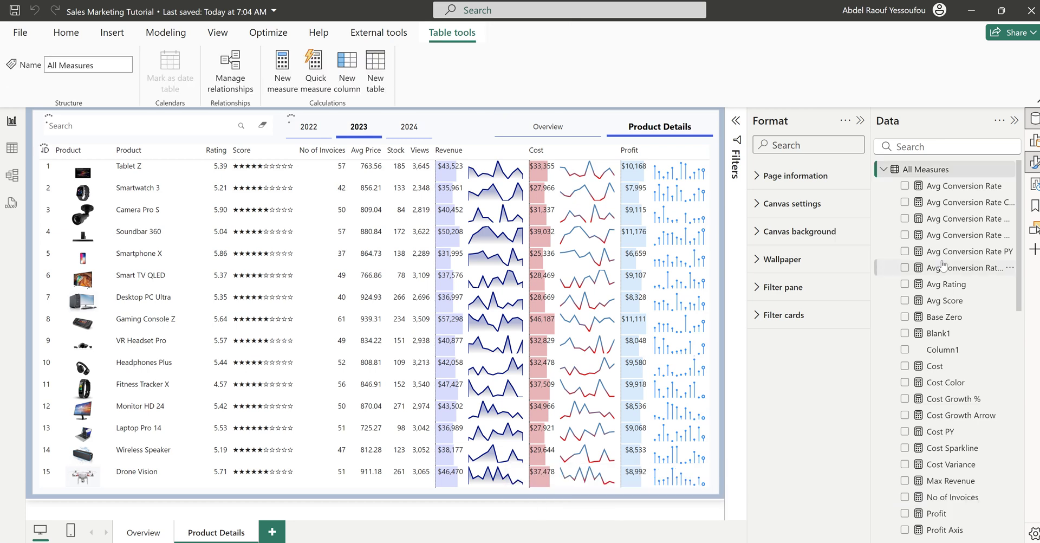
right_click(917, 169)
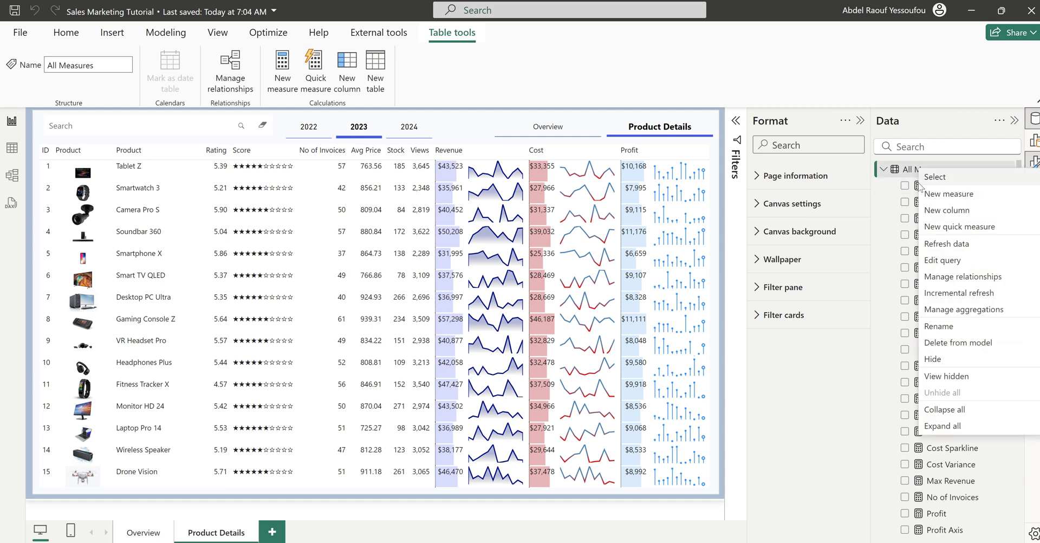
left_click(941, 199)
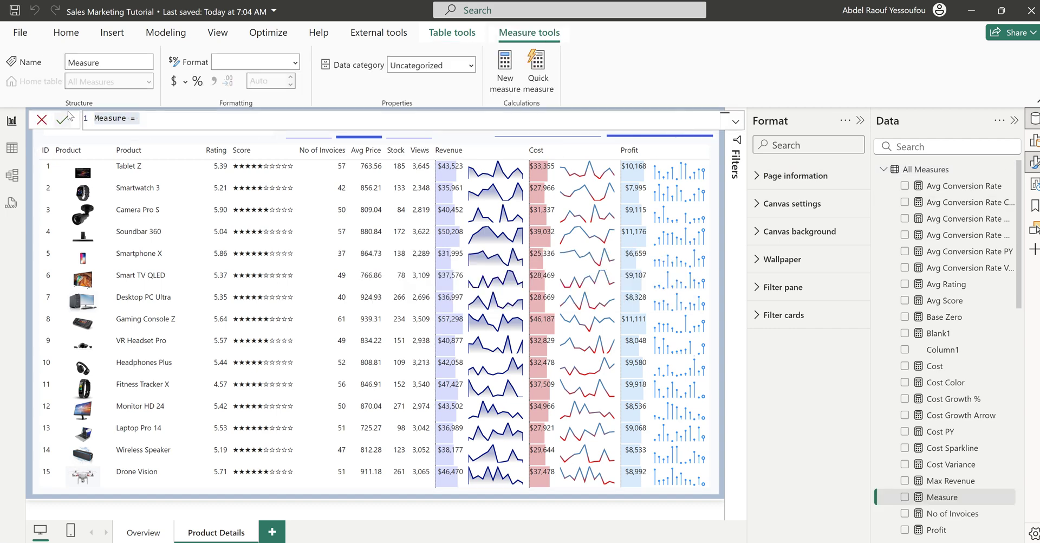
left_click(166, 120)
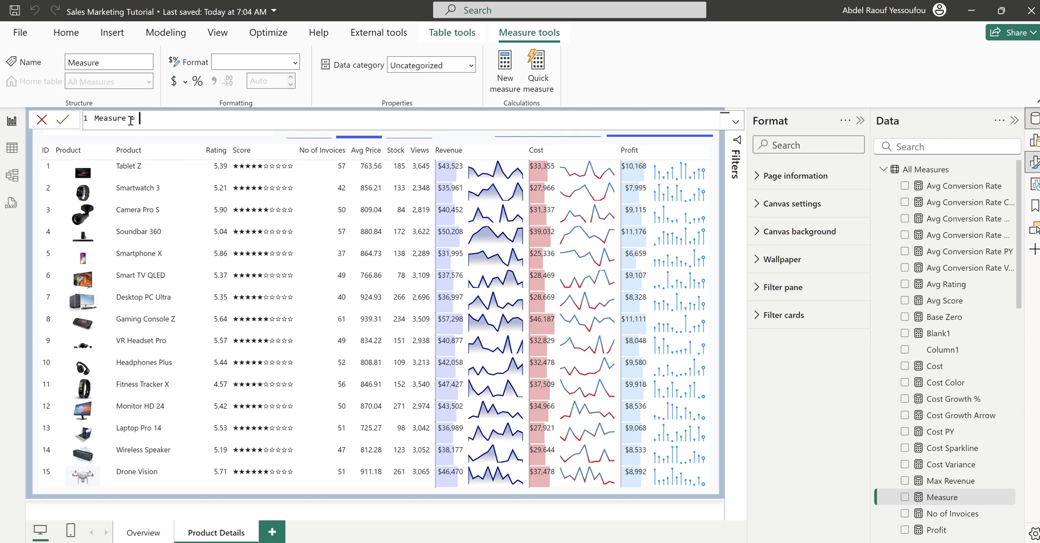
left_click(86, 118)
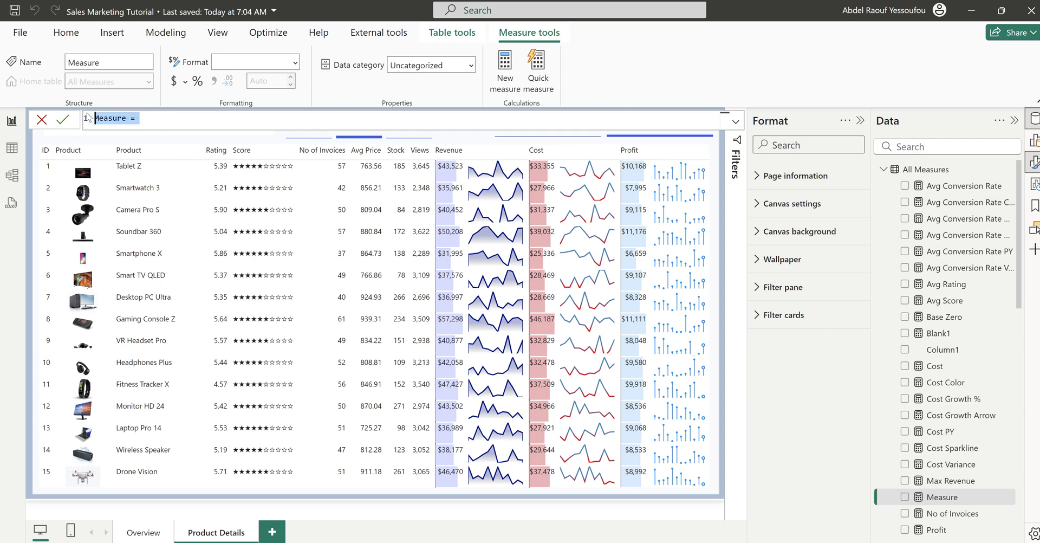
type("Avg ")
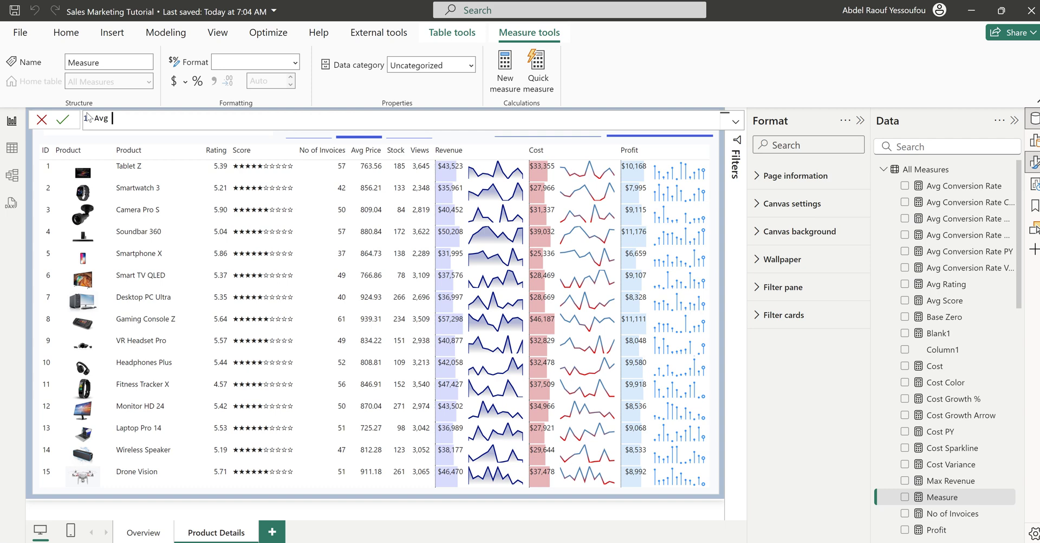
type("Rating = aver")
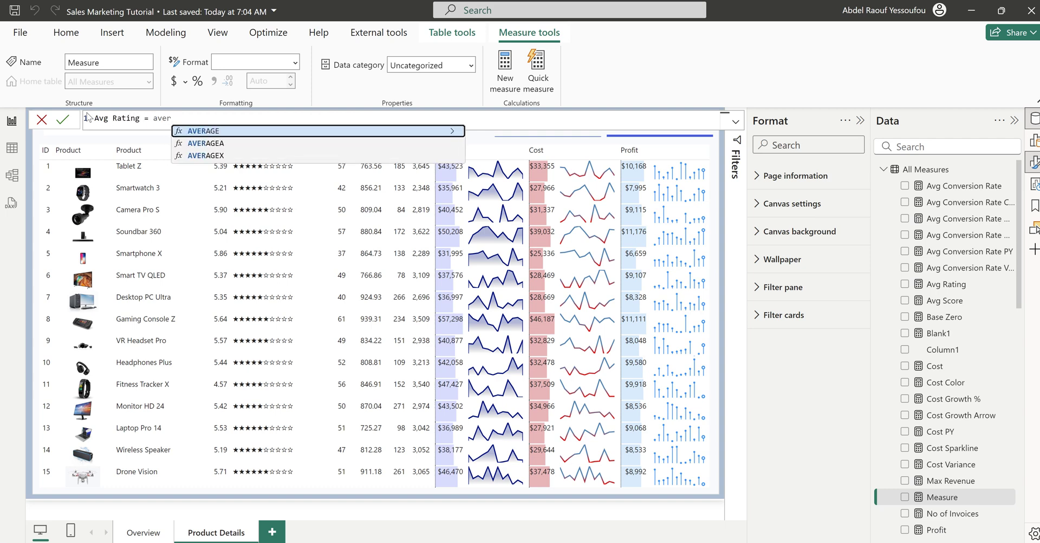
Step: Try to complete and commit the Avg Rating formula as AVERAGE(SalesData[Customer Rating])
key("Tab")
type("rat")
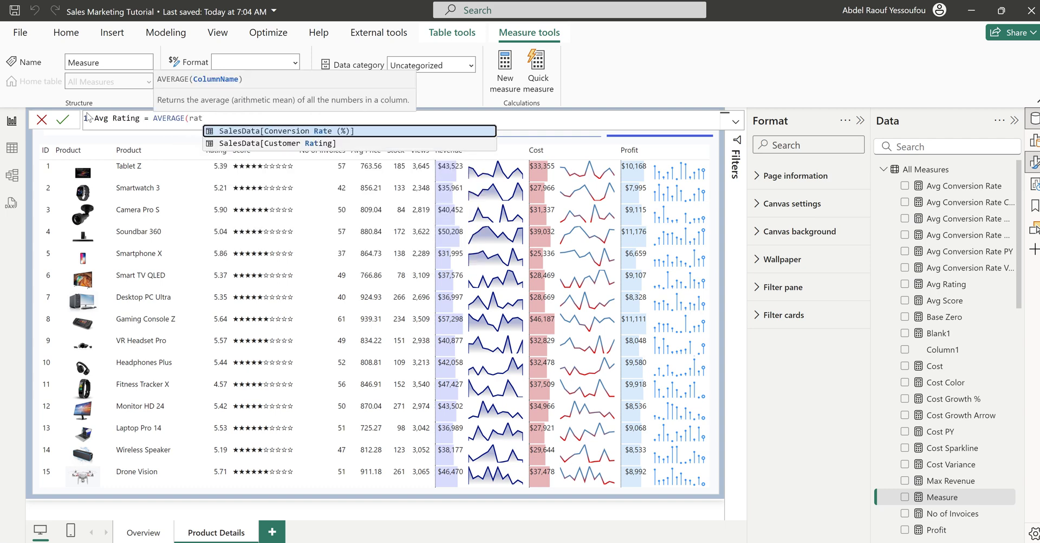
key("Down")
key("Tab")
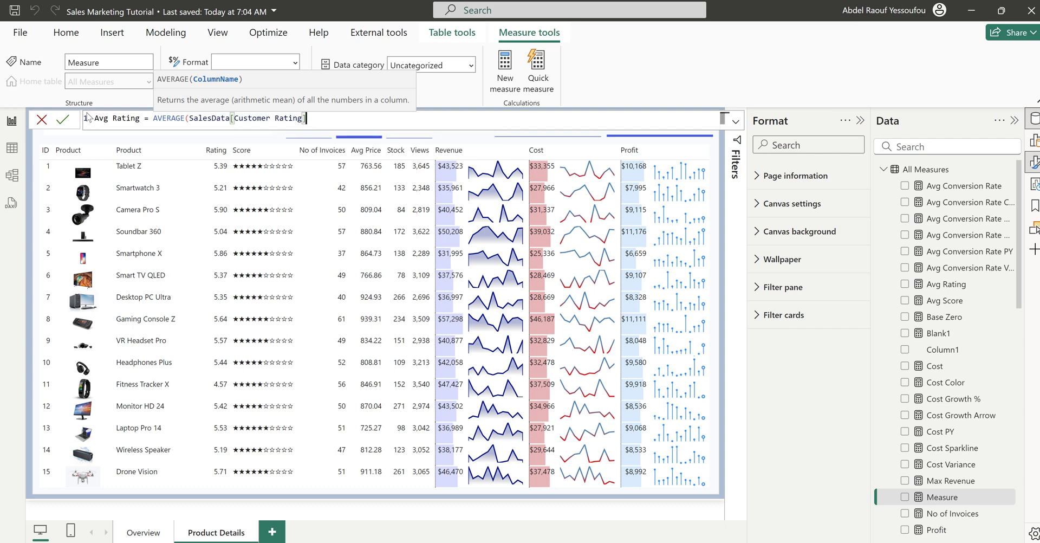
type(")")
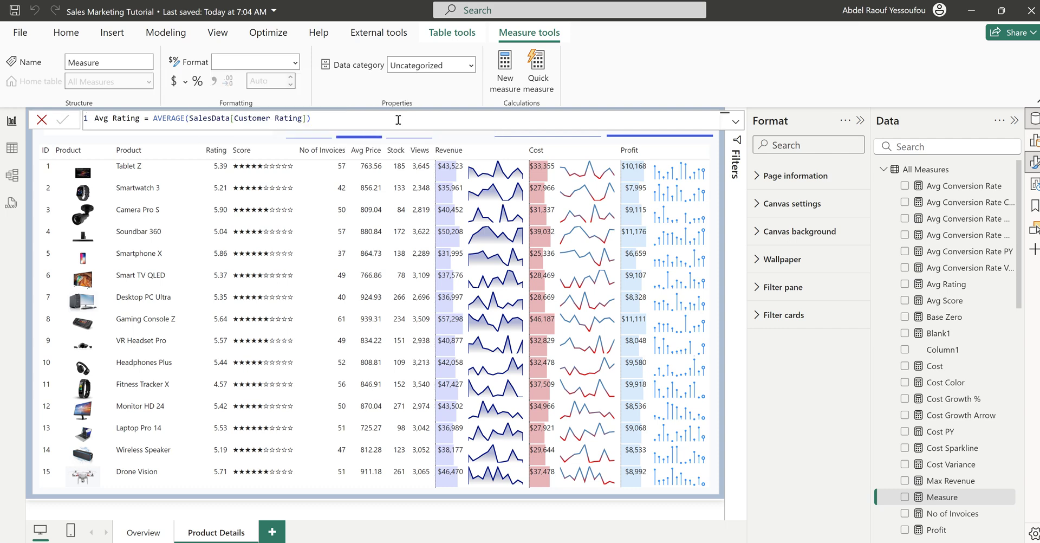
left_click(504, 81)
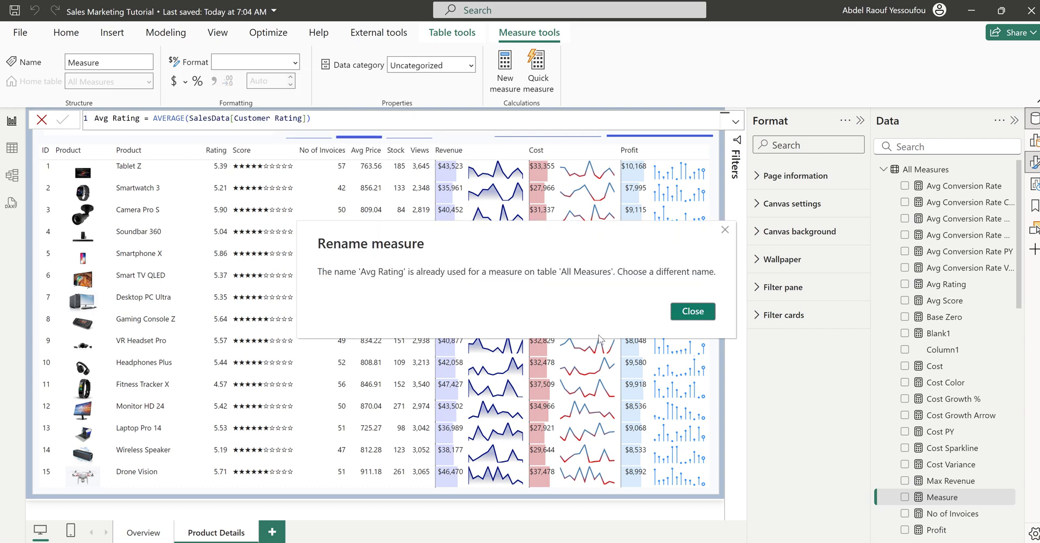
left_click(690, 312)
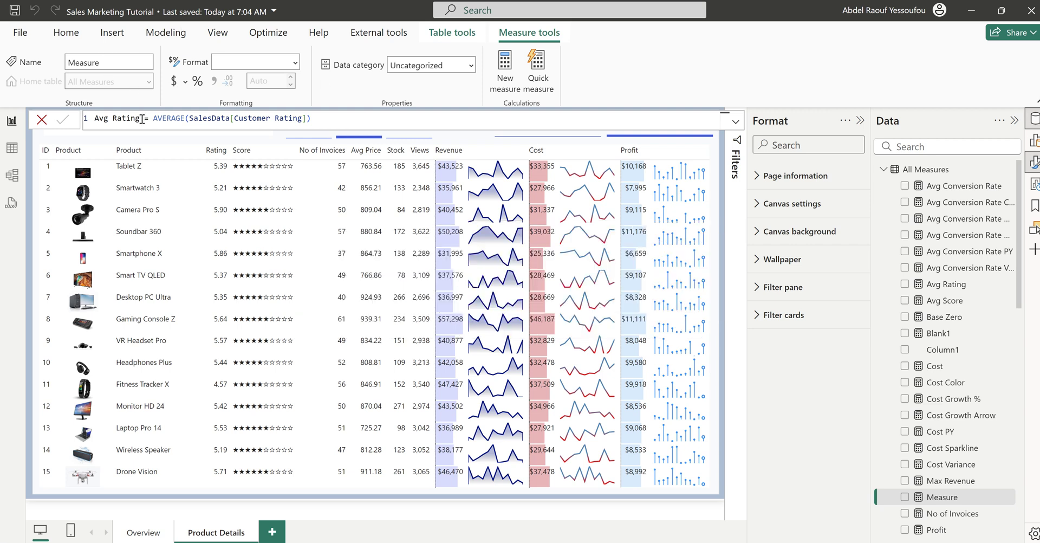
Step: Rename the uncommitted measure No of Invoices and replace its AVERAGE formula with the COUNTROWS function
left_click_drag(141, 120, 87, 117)
type("No ")
type("of Invoi")
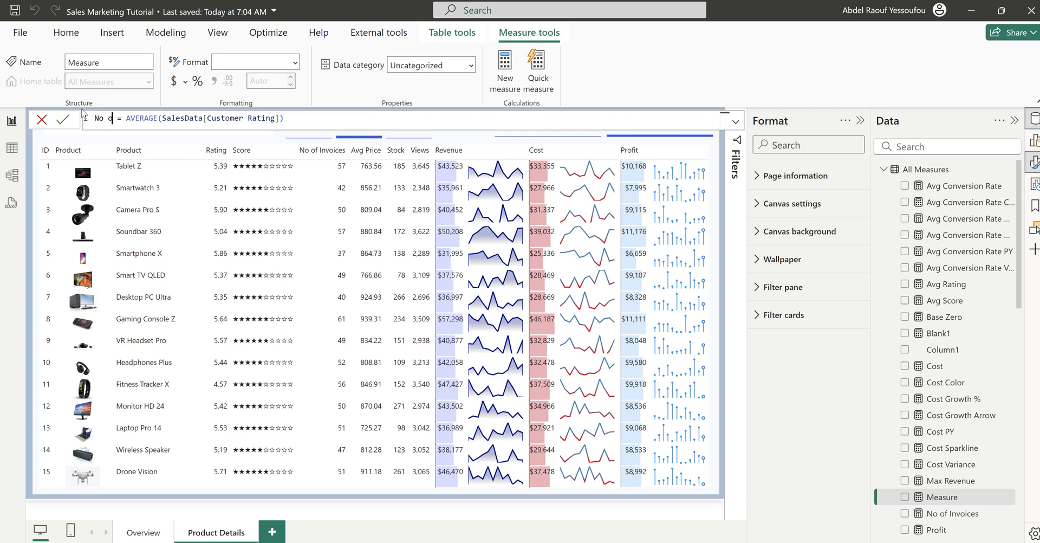
type("ces")
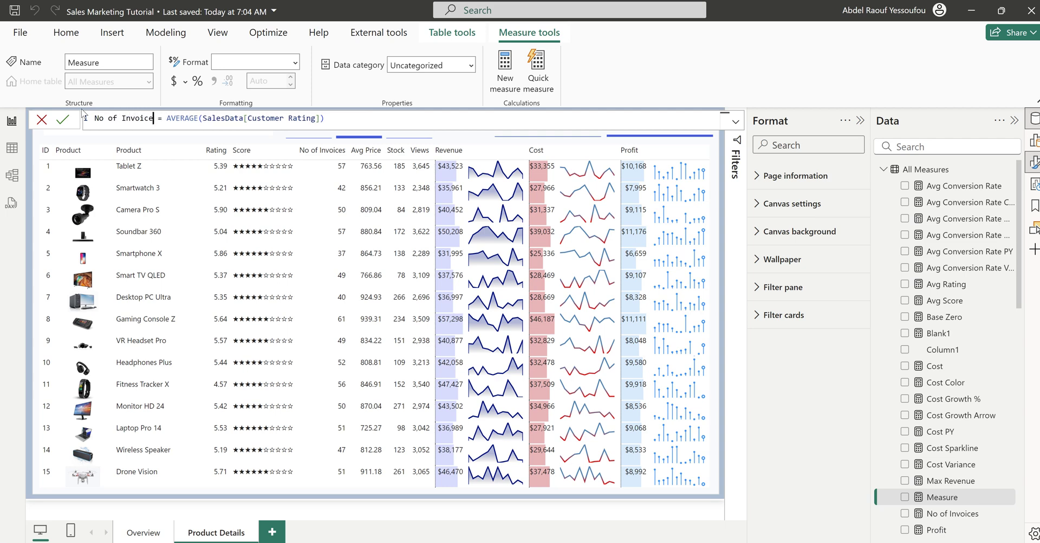
left_click_drag(344, 122, 172, 122)
type("coun")
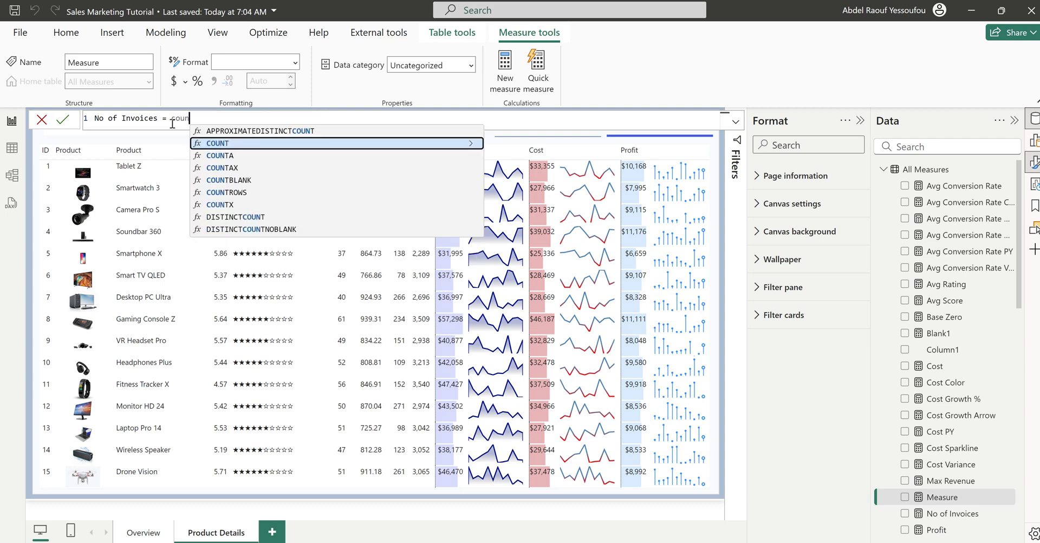
key("Down")
key("Down")
key("Down")
key("Down")
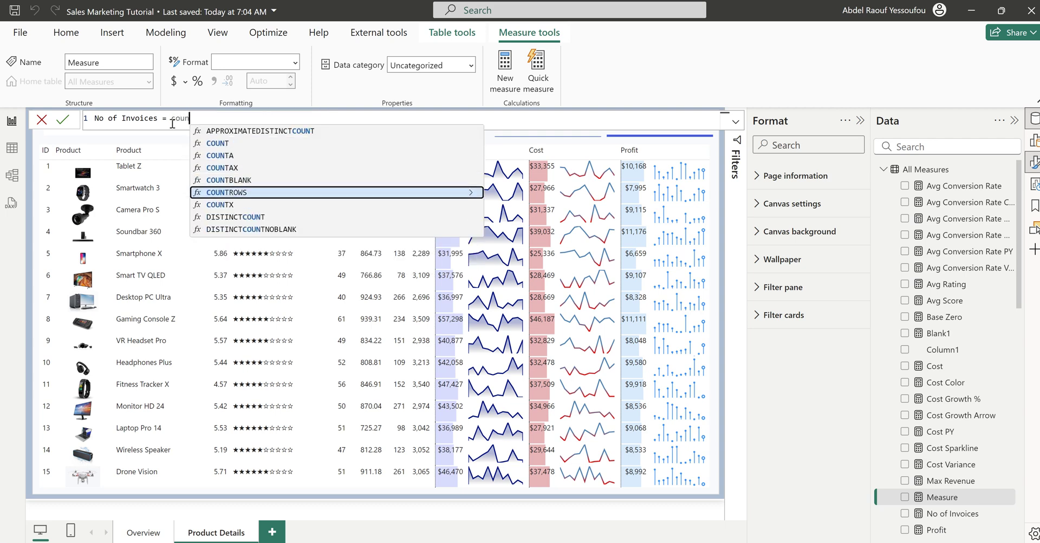
key("Tab")
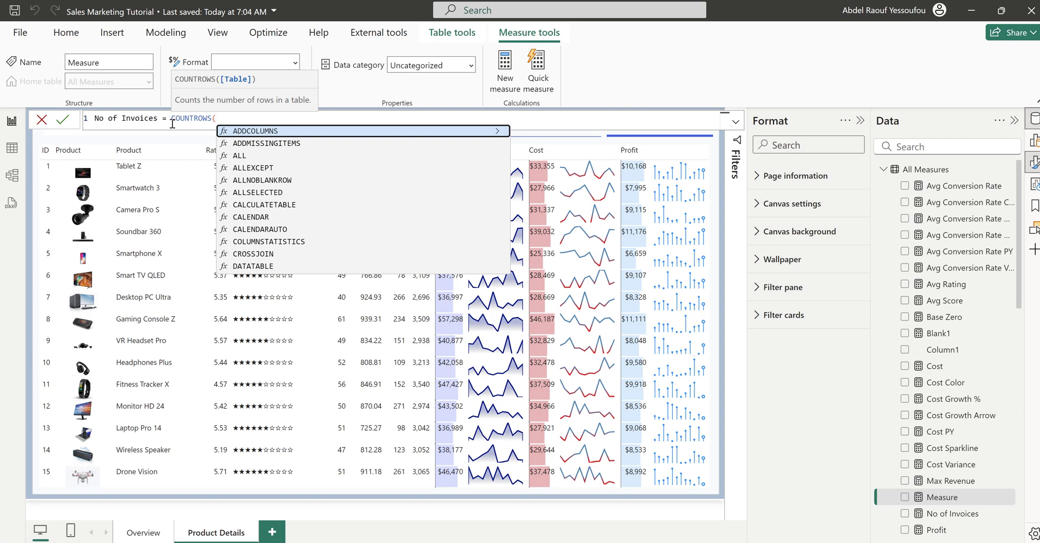
Step: Try to enter the fact table as the argument of COUNTROWS, and discard the unfinished measure
type("fac")
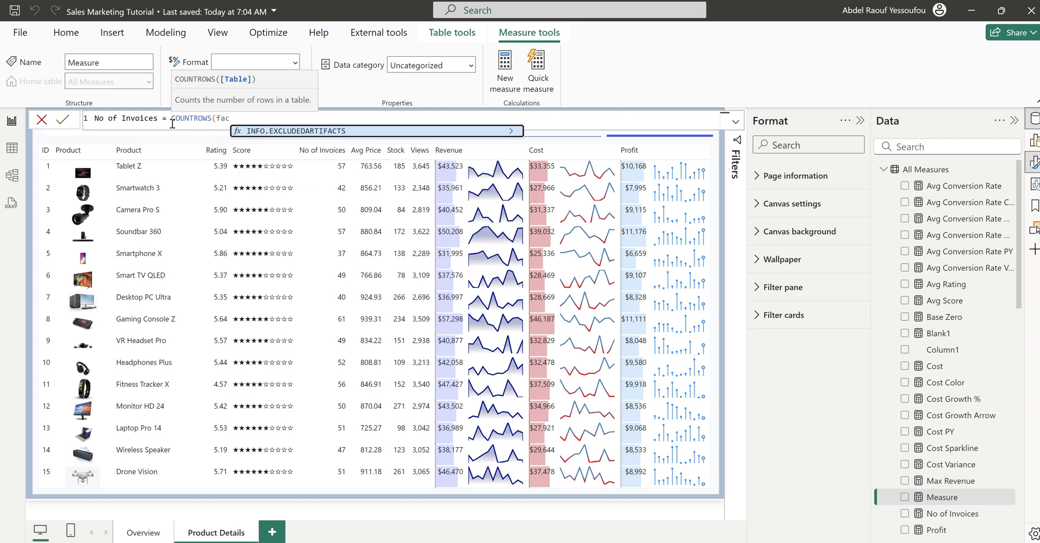
key("BackSpace")
key("BackSpace")
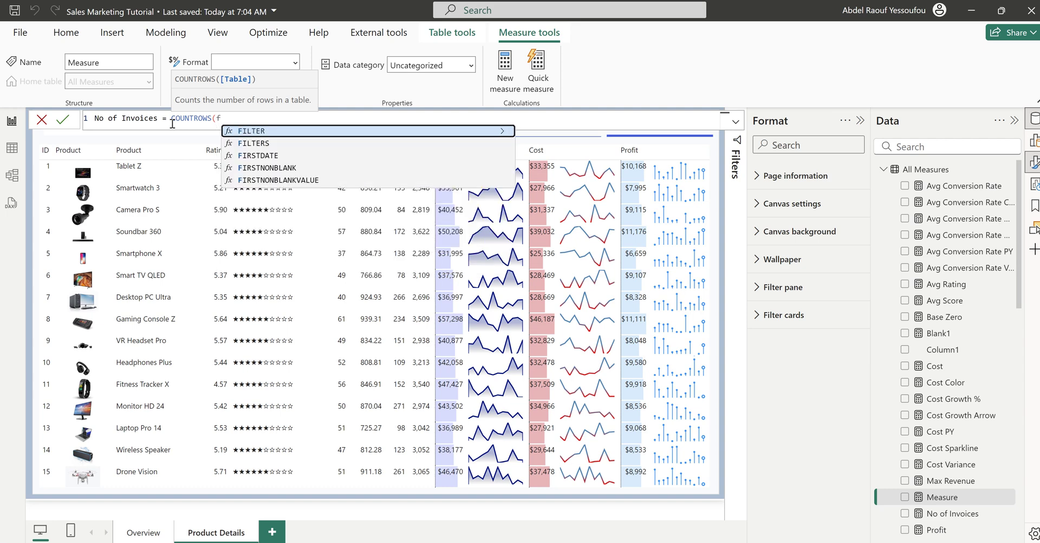
key("BackSpace")
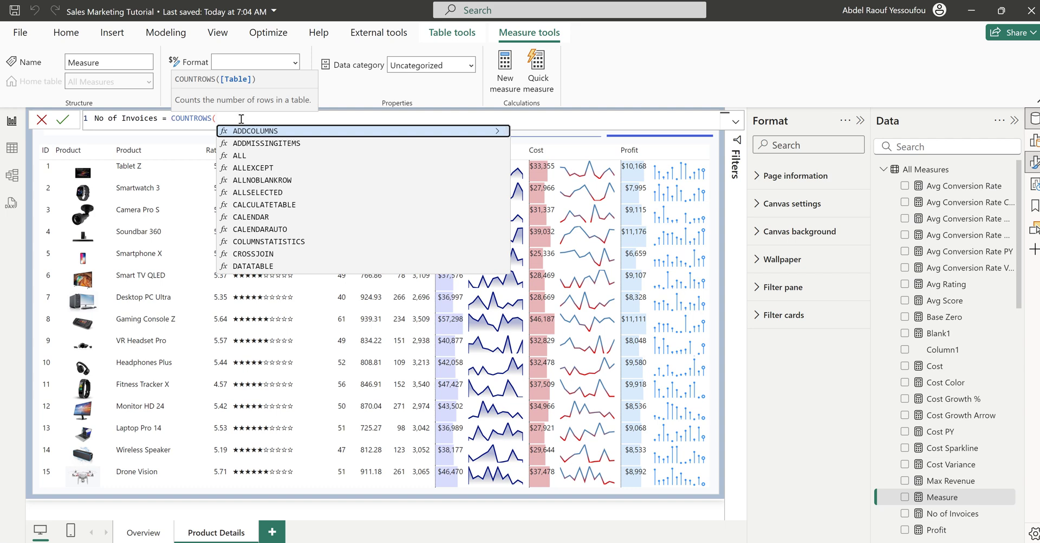
key("Escape")
left_click(41, 120)
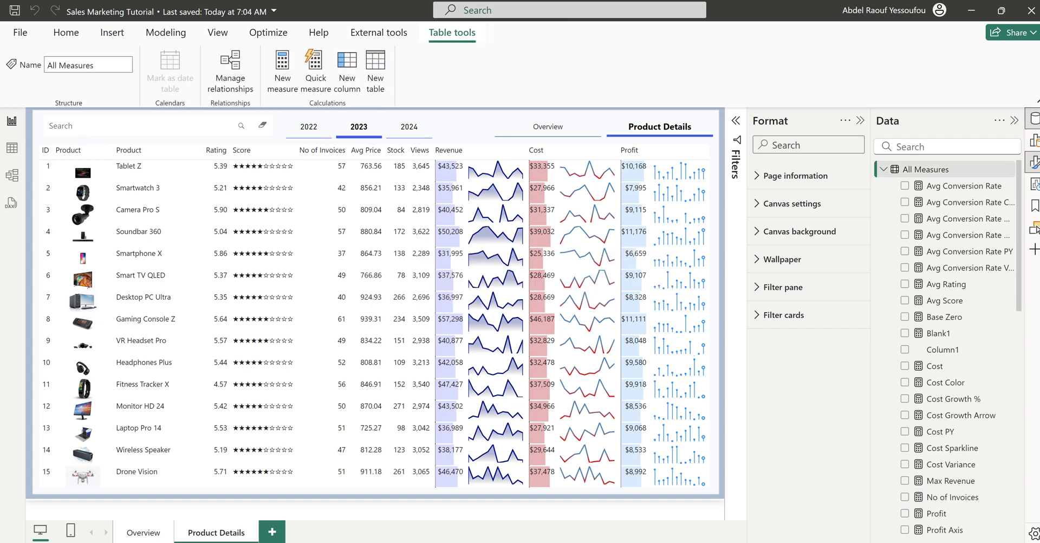
Step: Switch to the Untitled report and add an Avg Rating measure to All Measures defined as AVERAGE(factSalesData[Customer Rating])
left_click(708, 528)
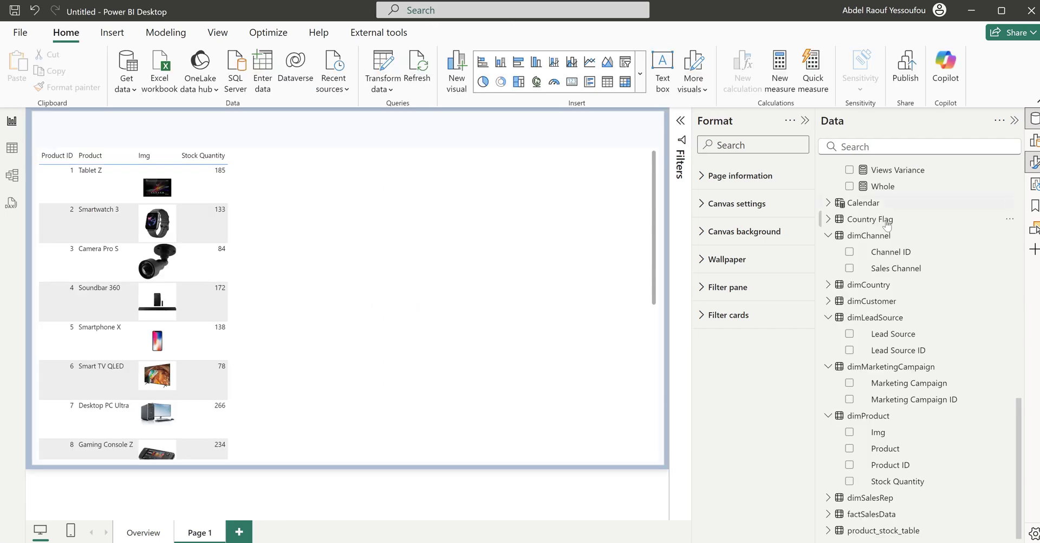
scroll(947, 336, "up", 10)
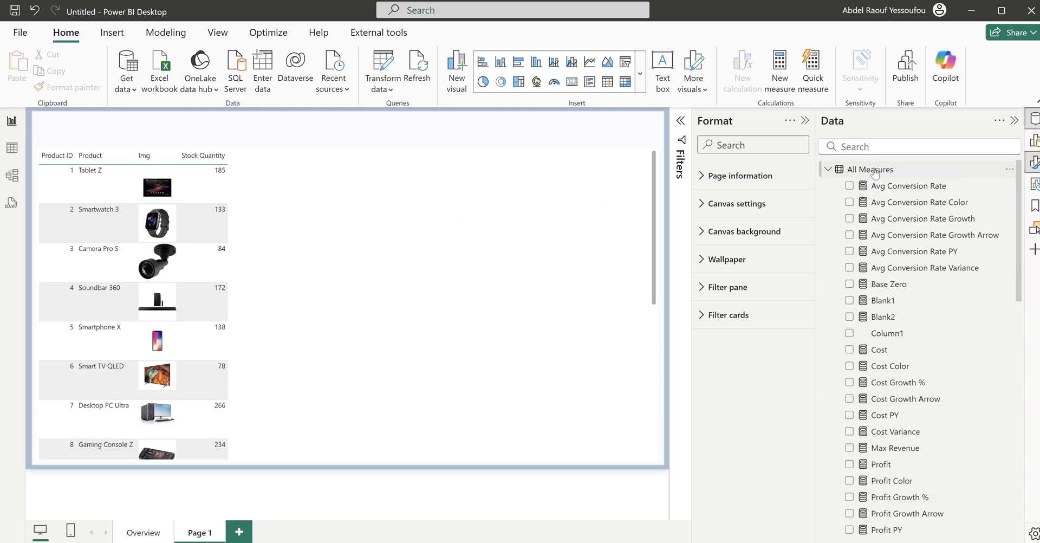
left_click(874, 170)
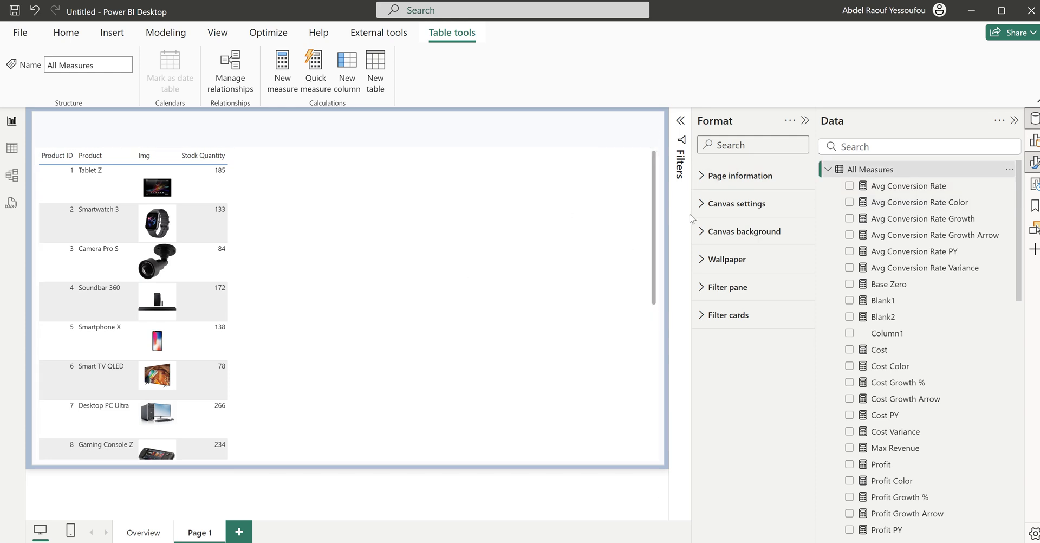
right_click(865, 172)
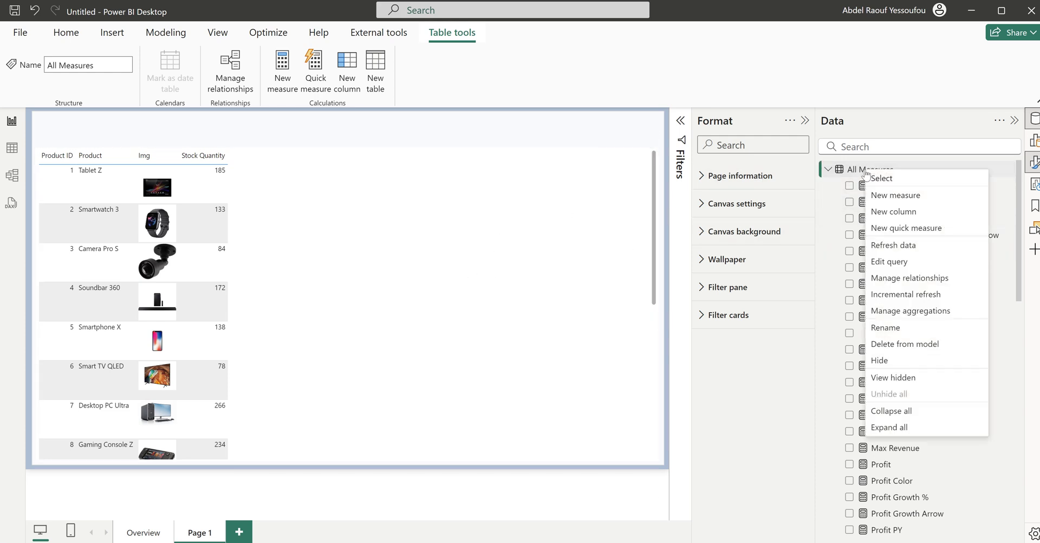
left_click(889, 200)
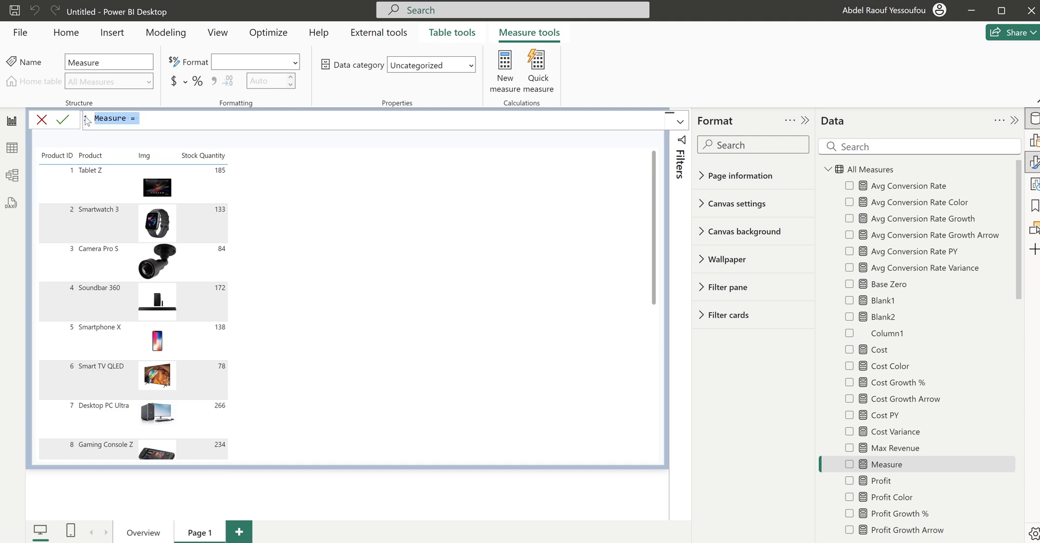
type("Avg ")
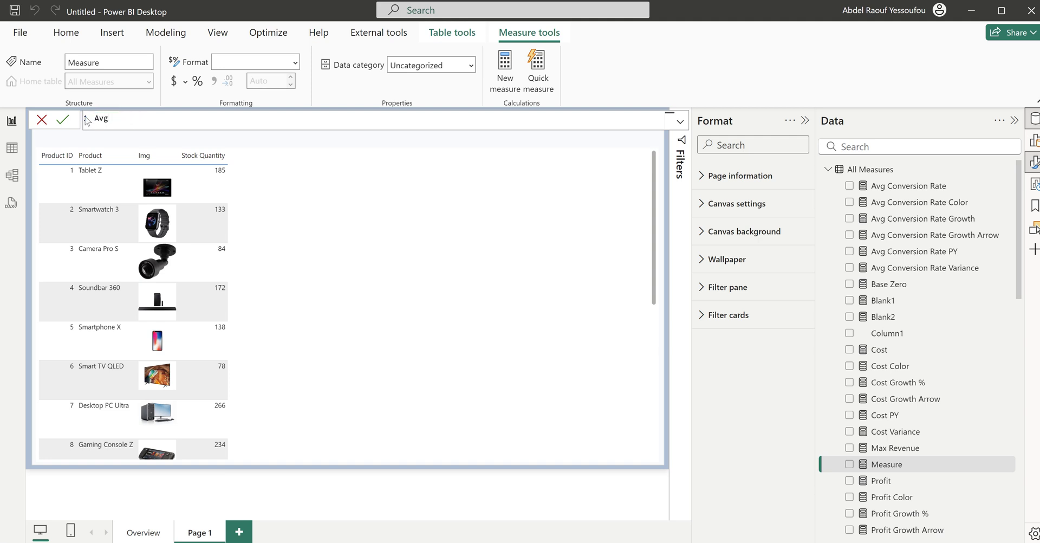
type("Rating = ave")
key("Tab")
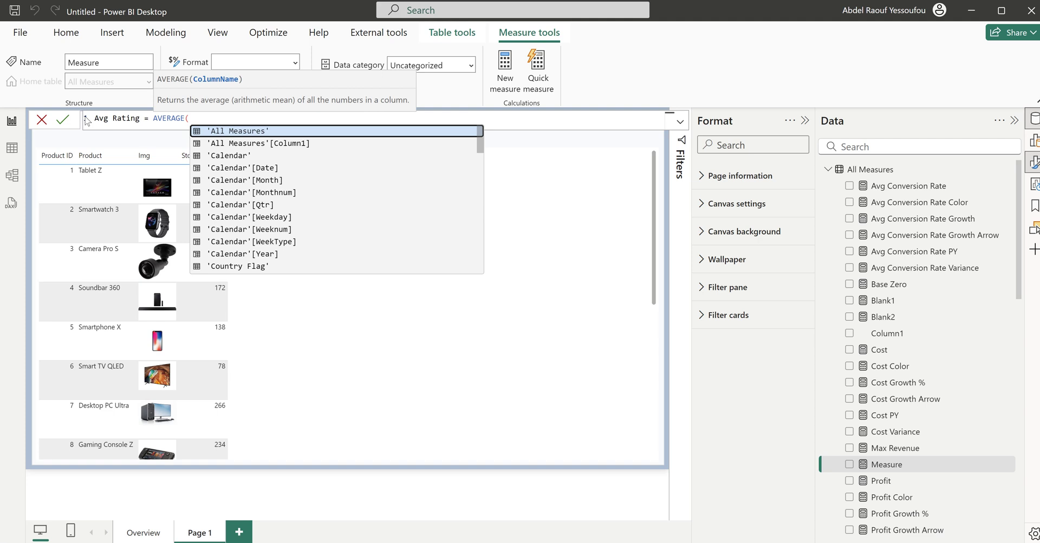
type("cus")
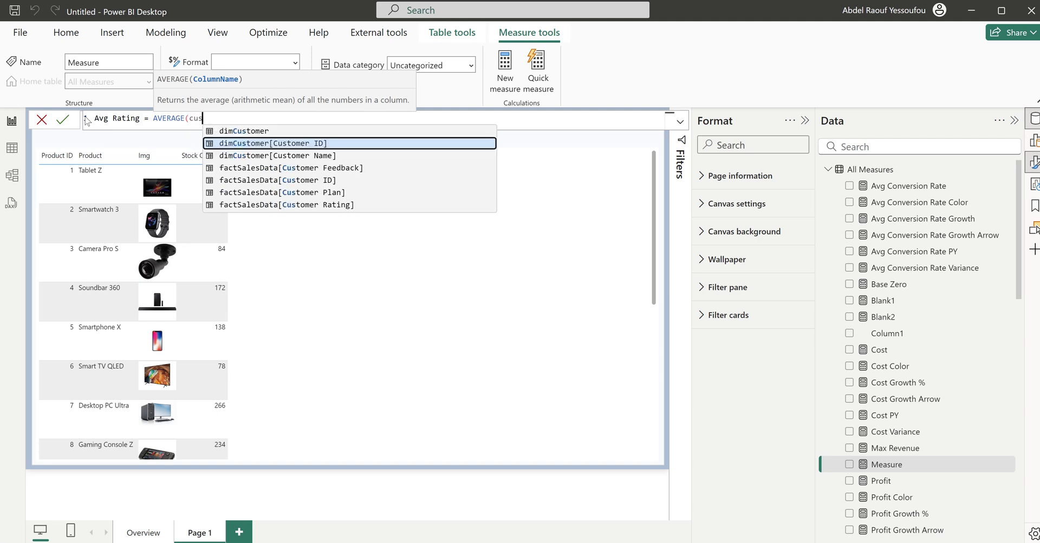
left_click(280, 206)
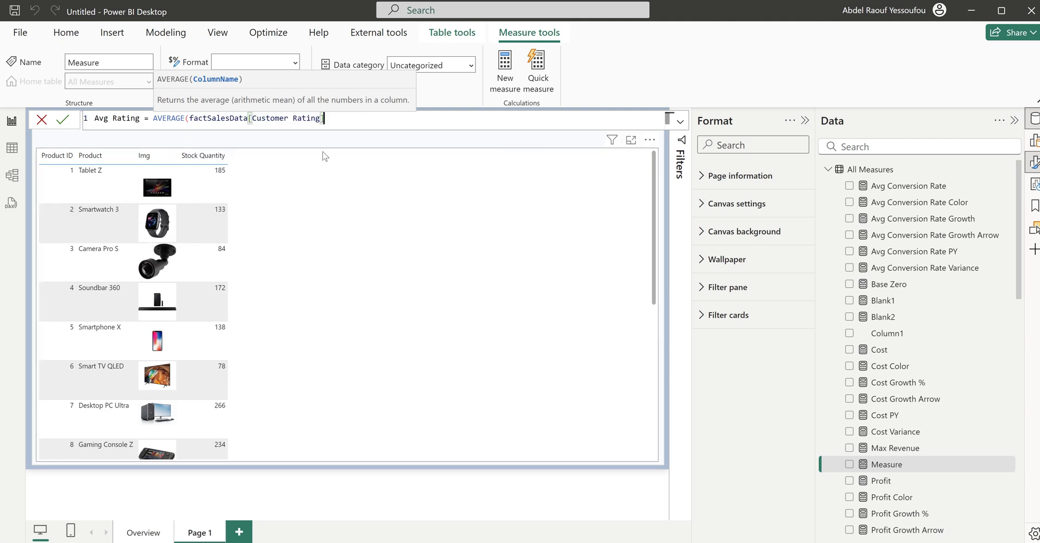
type(")")
key("Return")
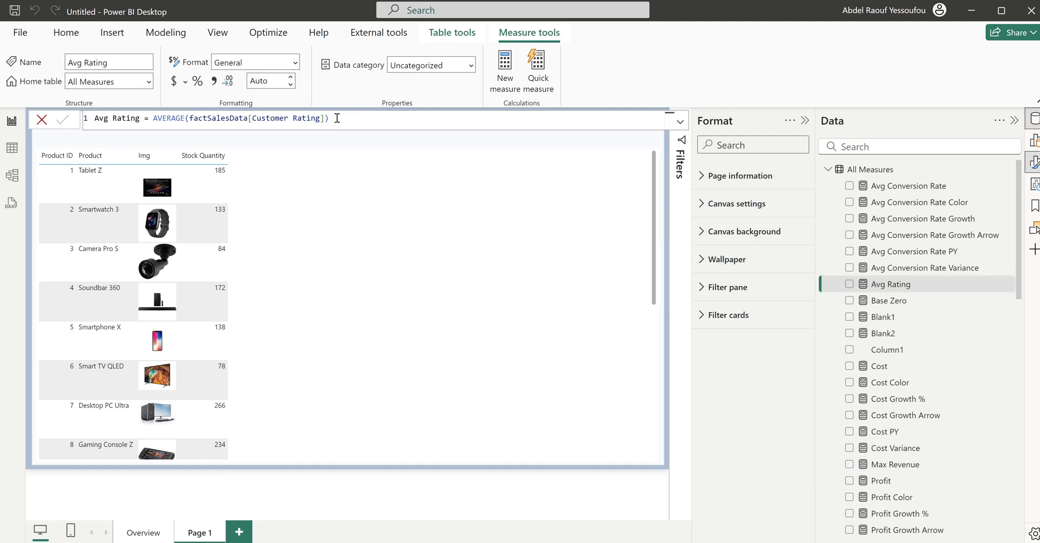
Step: Add an Invoices measure to All Measures defined as COUNTROWS(factSalesData)
right_click(874, 174)
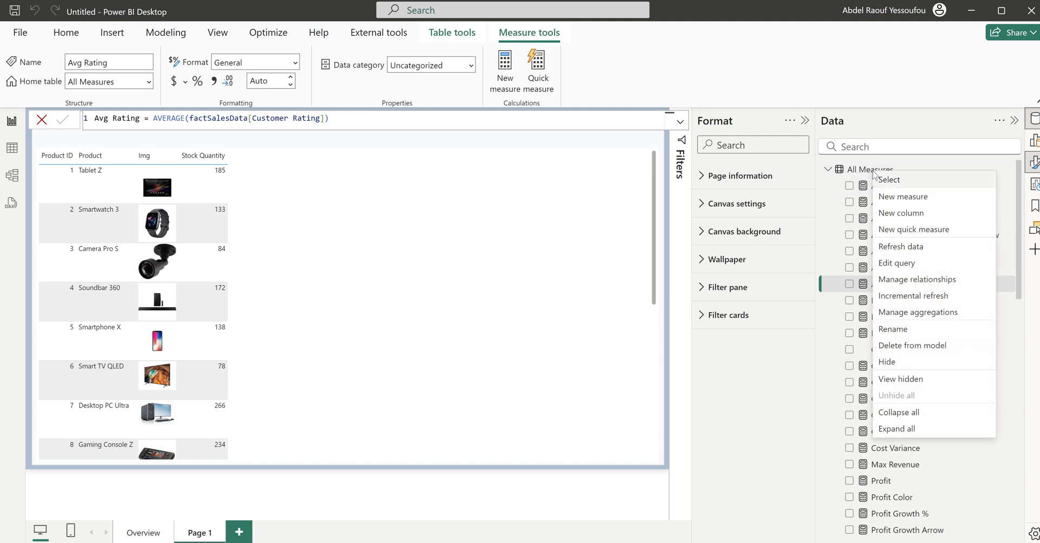
left_click(903, 196)
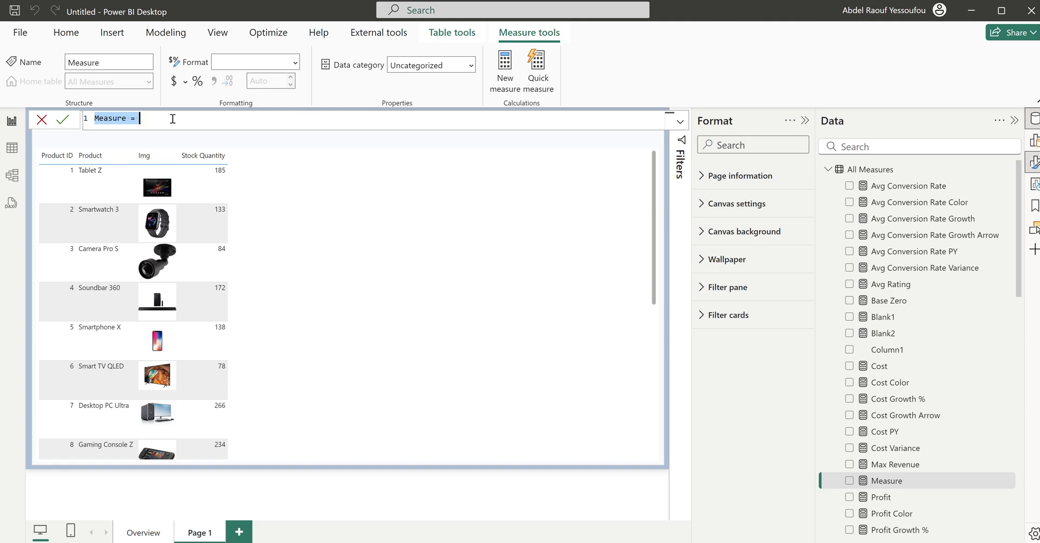
type("Invoic")
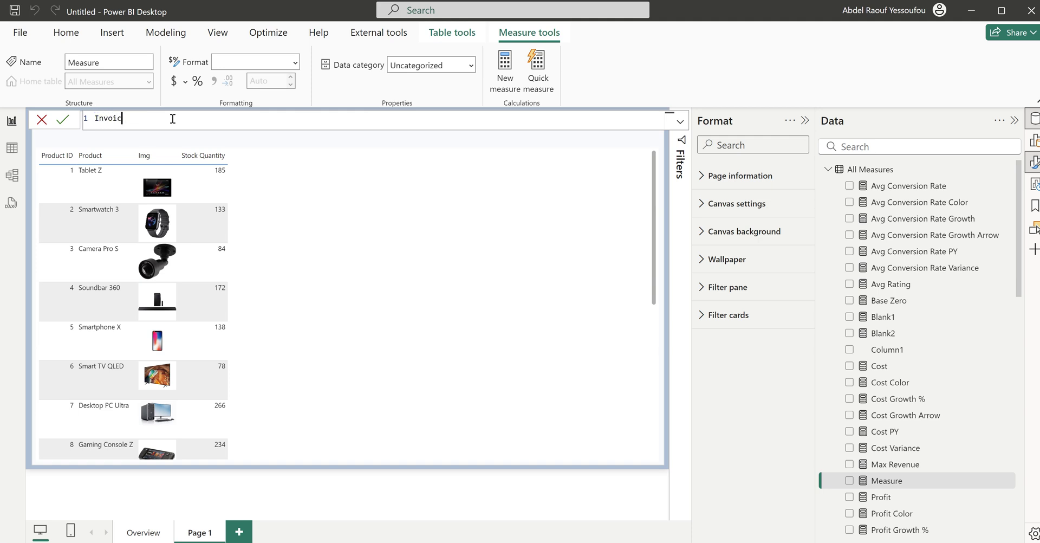
type("es = coun")
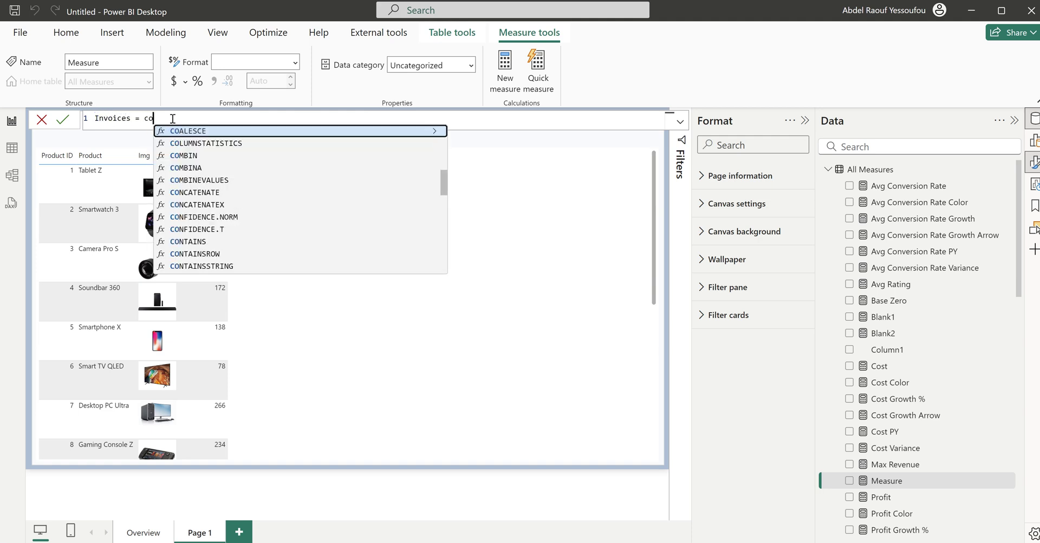
key("Down")
key("Down")
key("Down")
key("Down")
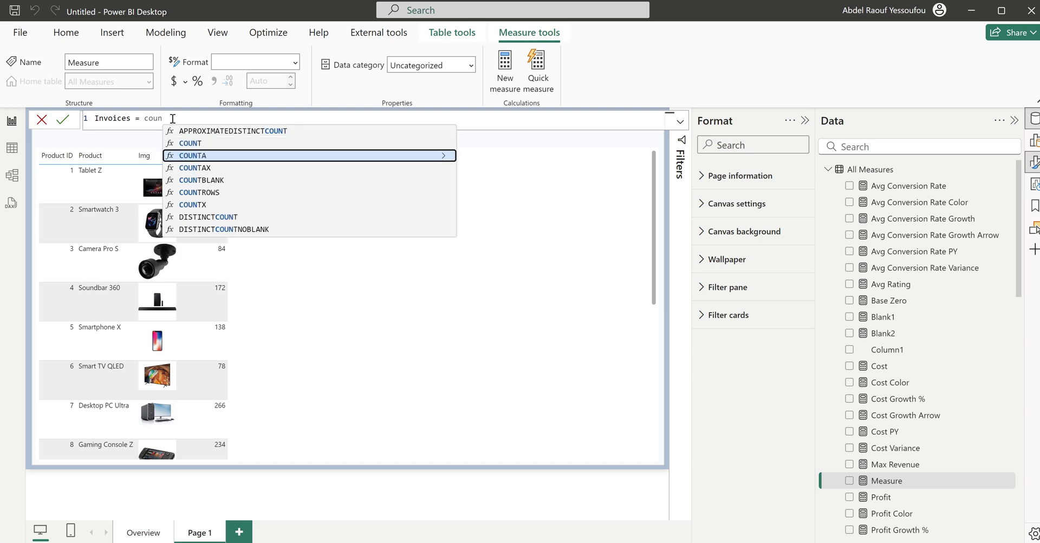
key("Tab")
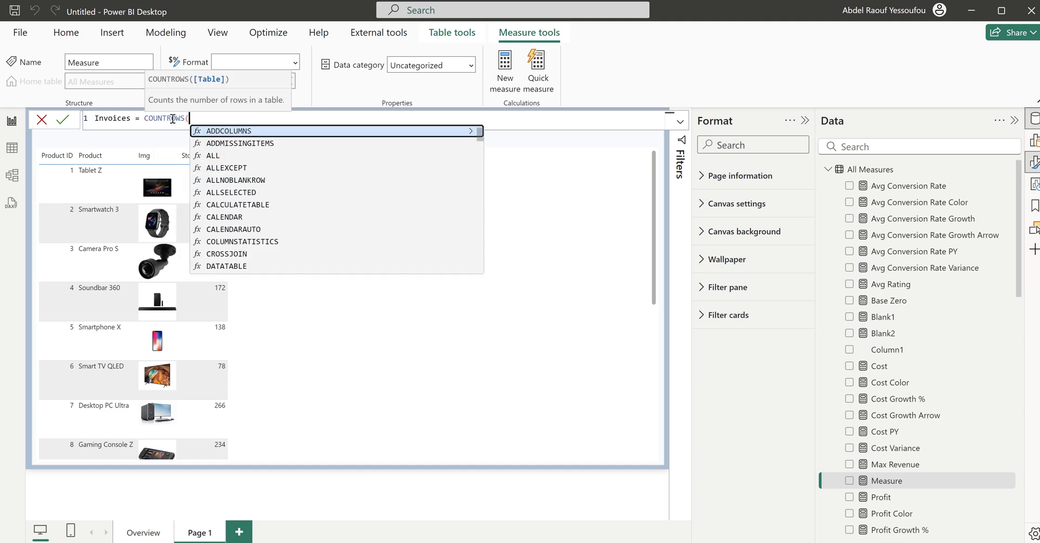
type("sa")
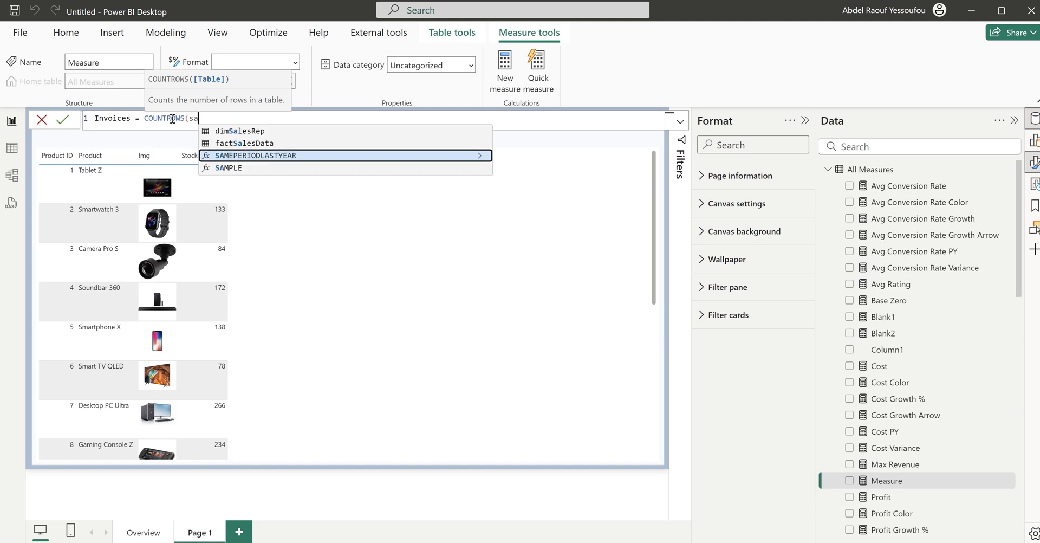
key("Up")
key("Tab")
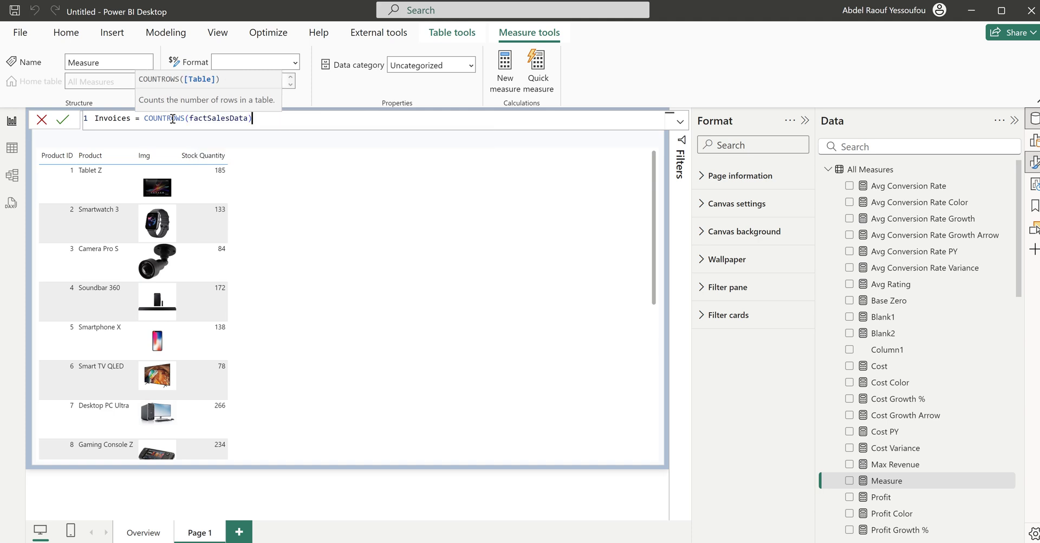
type(")")
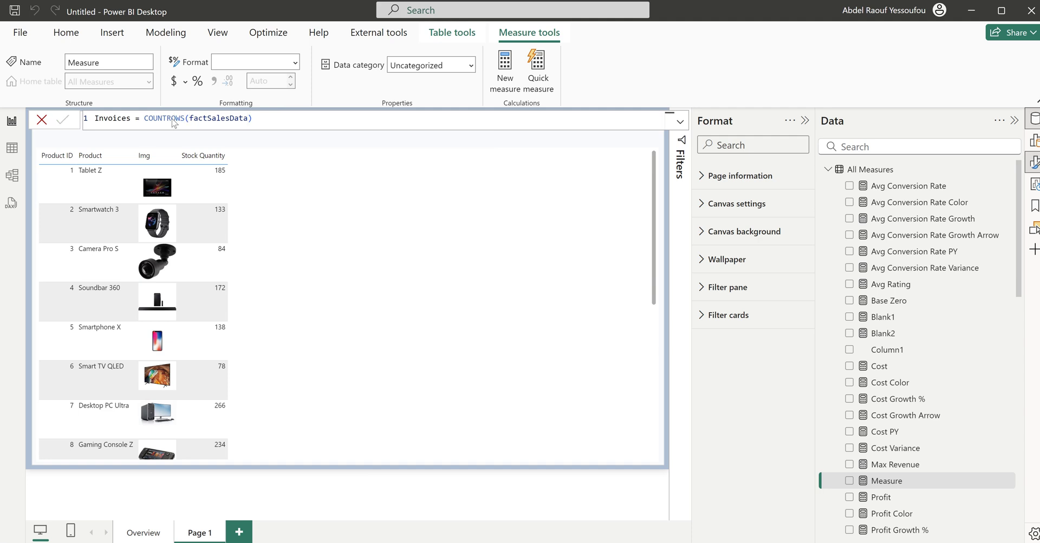
key("Return")
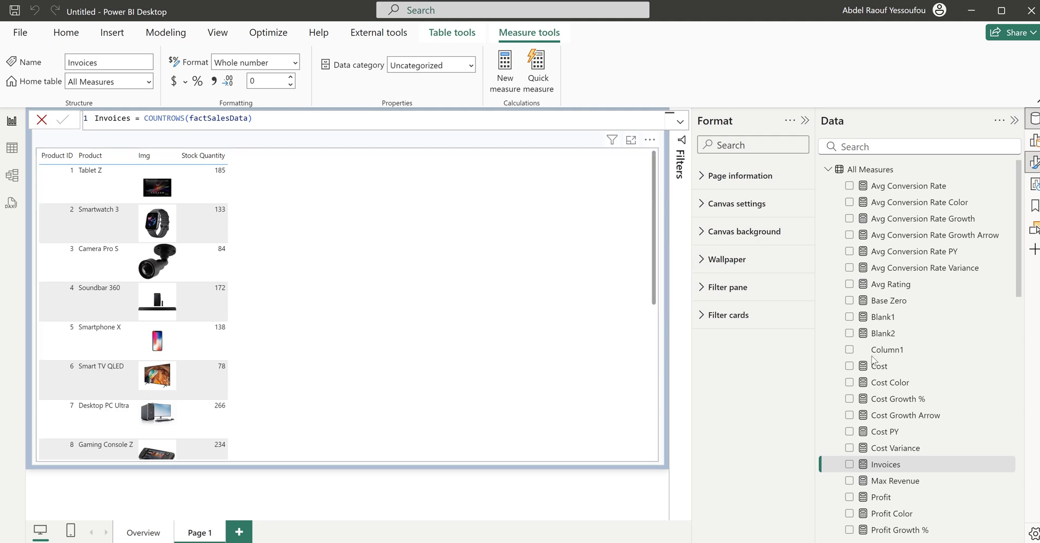
Step: Add the Invoices and Avg Rating measures to the product table, and check the columns against the Sales Marketing Tutorial report
left_click(850, 464)
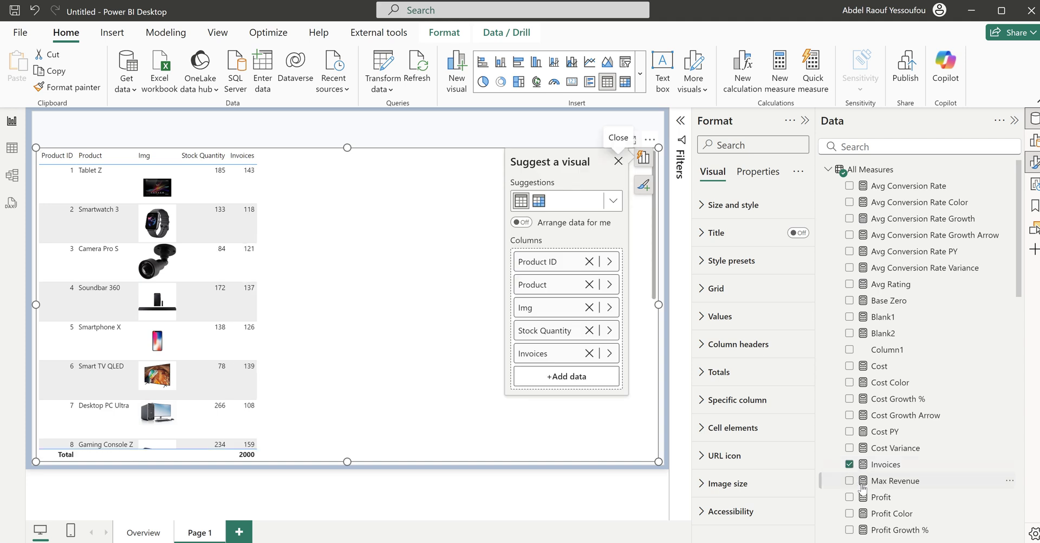
left_click(850, 284)
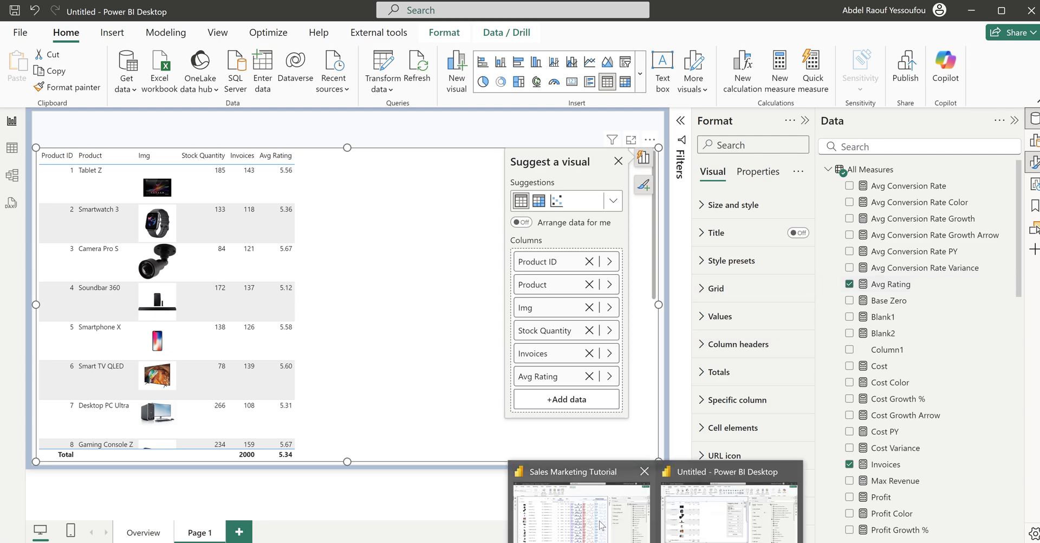
left_click(600, 526)
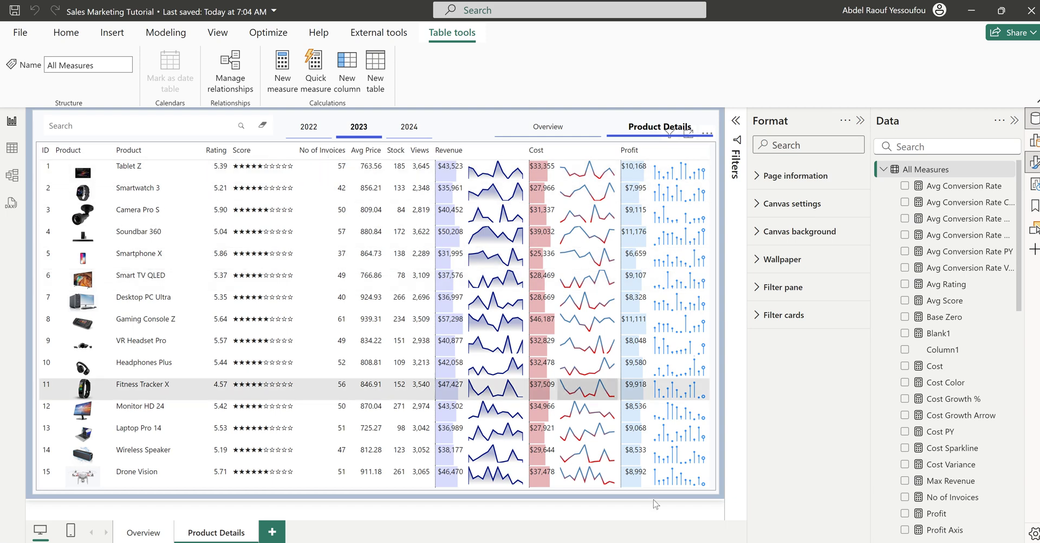
mouse_move(655, 542)
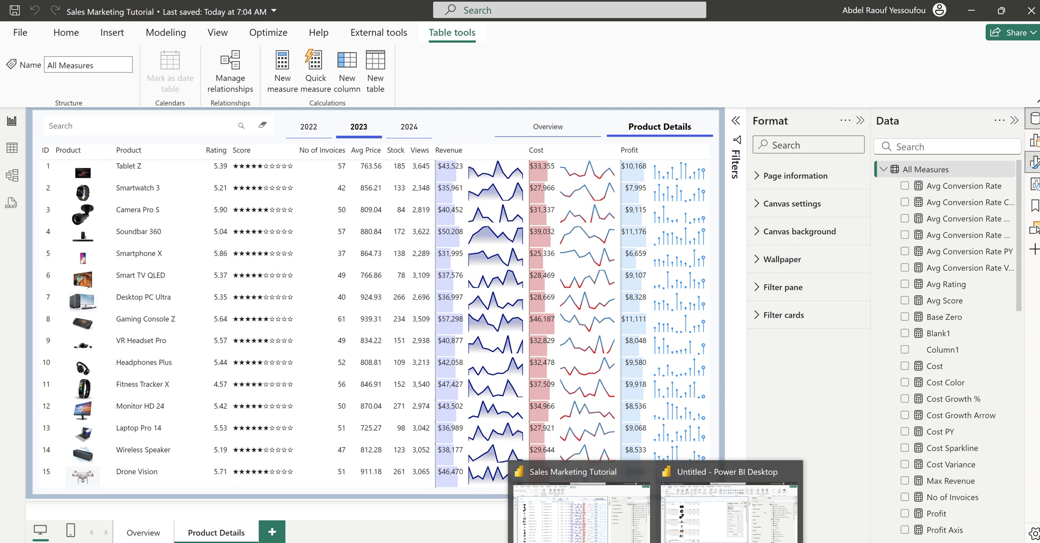
left_click(713, 519)
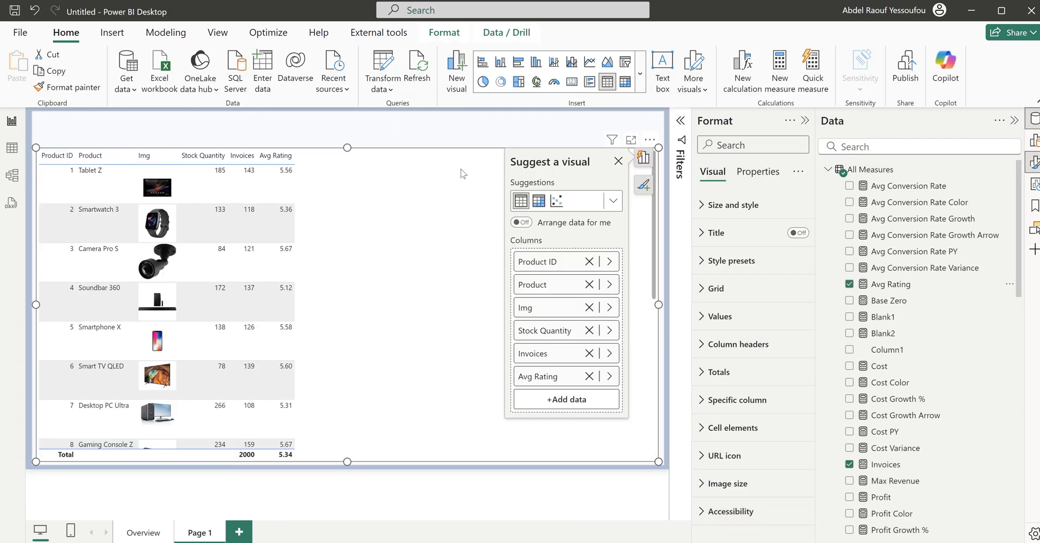
Step: Add Sales Amount (USD) from factSalesData to the product table and summarize it as Average
scroll(956, 425, "down", 15)
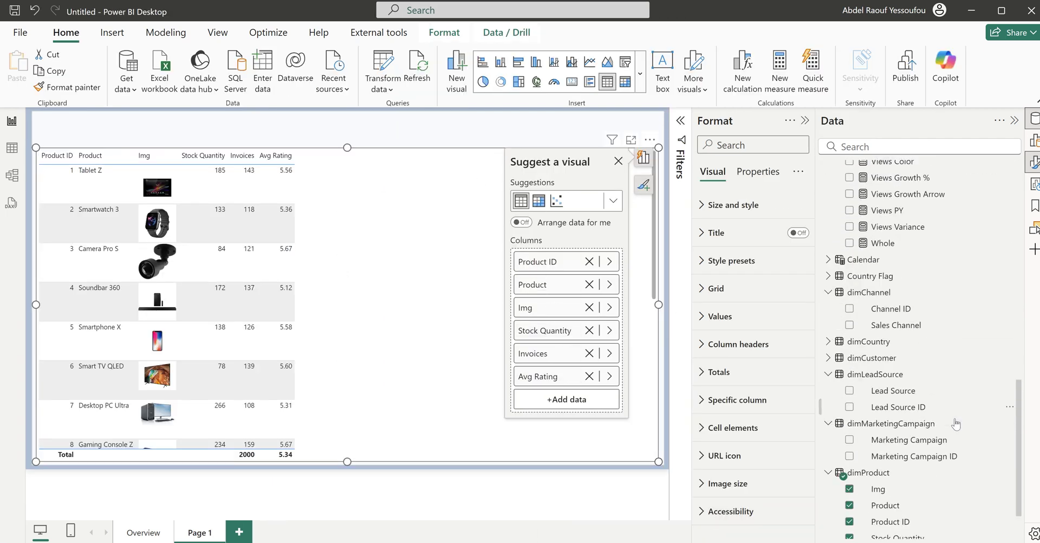
scroll(956, 425, "down", 2)
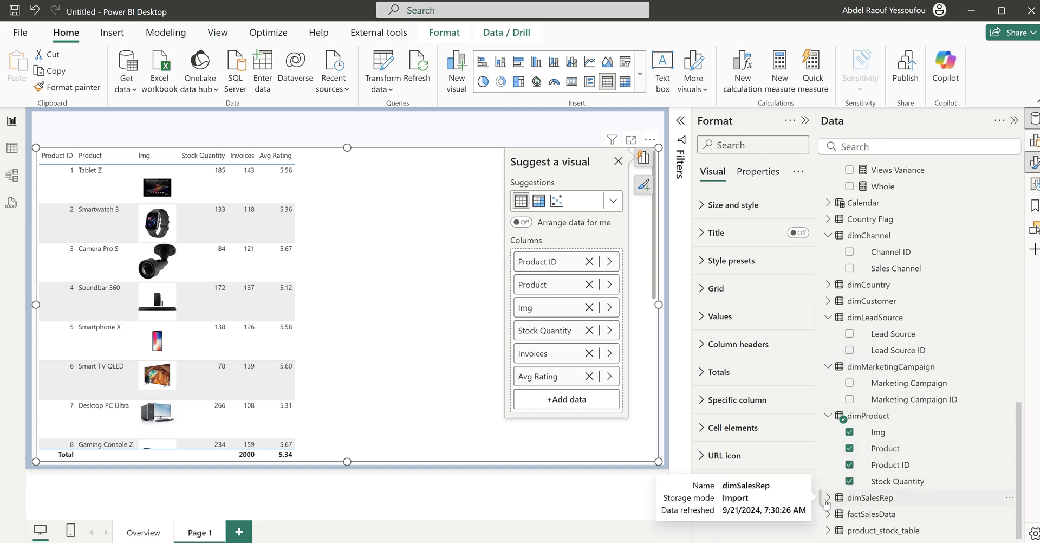
left_click(827, 514)
scroll(908, 498, "down", 4)
scroll(909, 499, "down", 7)
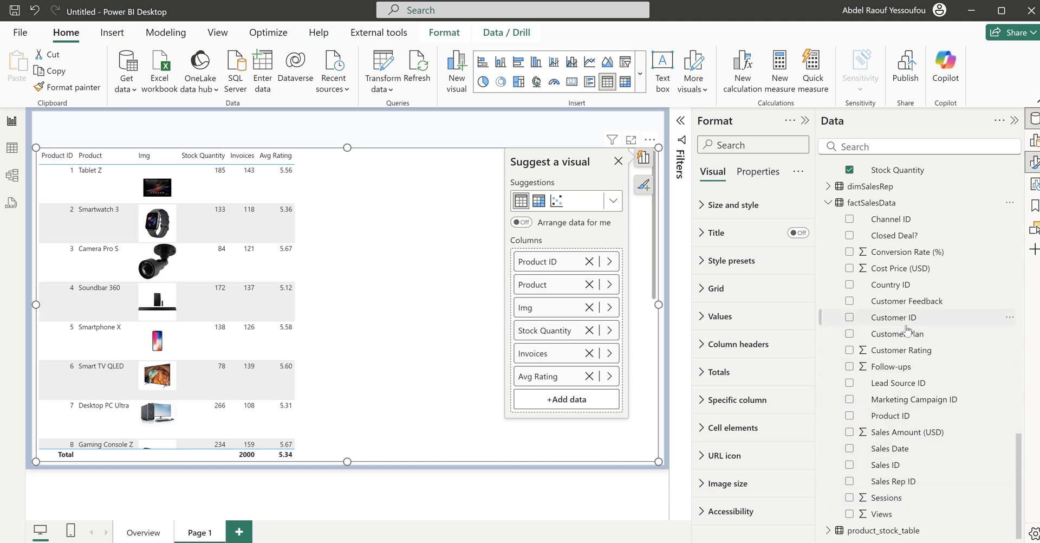
left_click(849, 433)
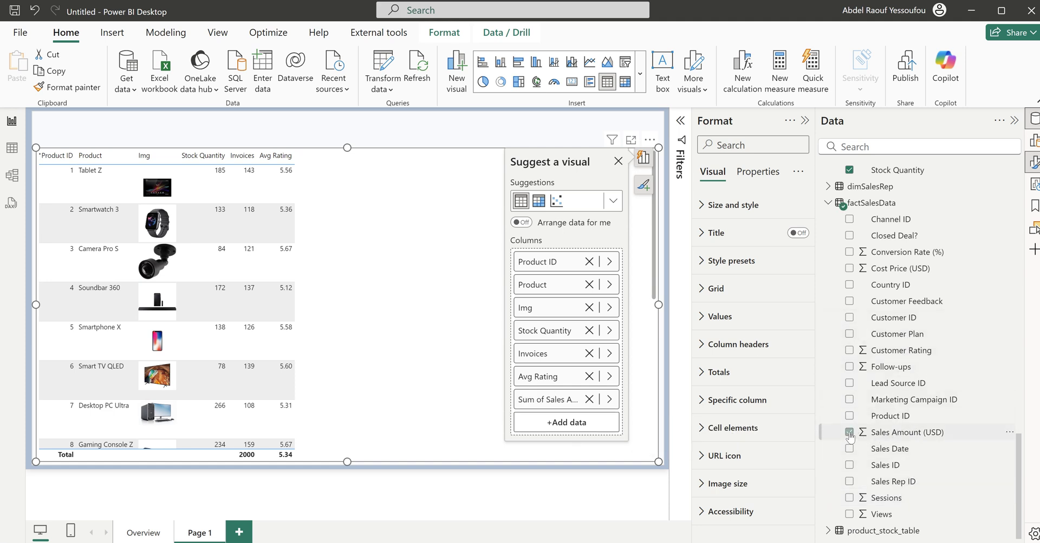
right_click(544, 401)
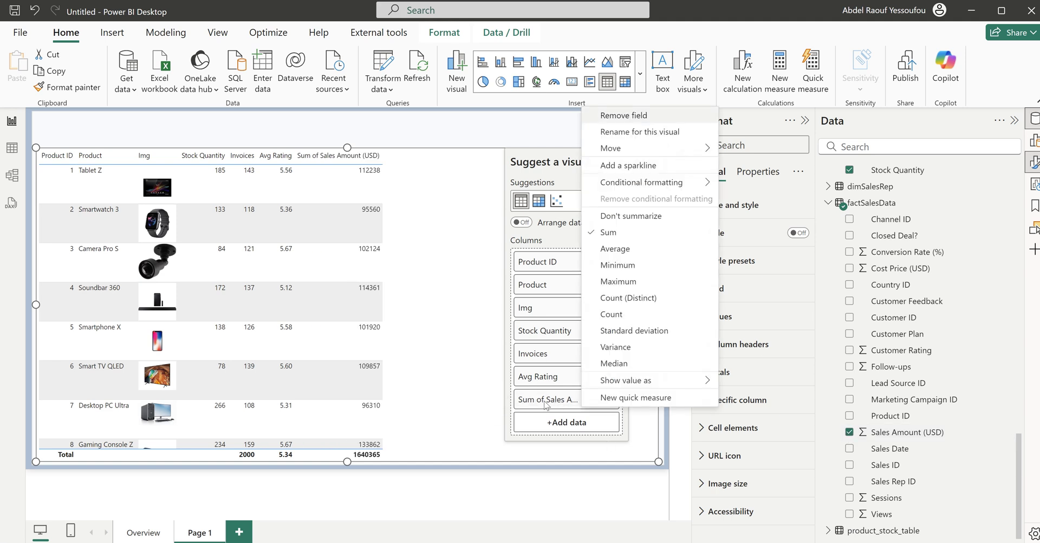
left_click(636, 251)
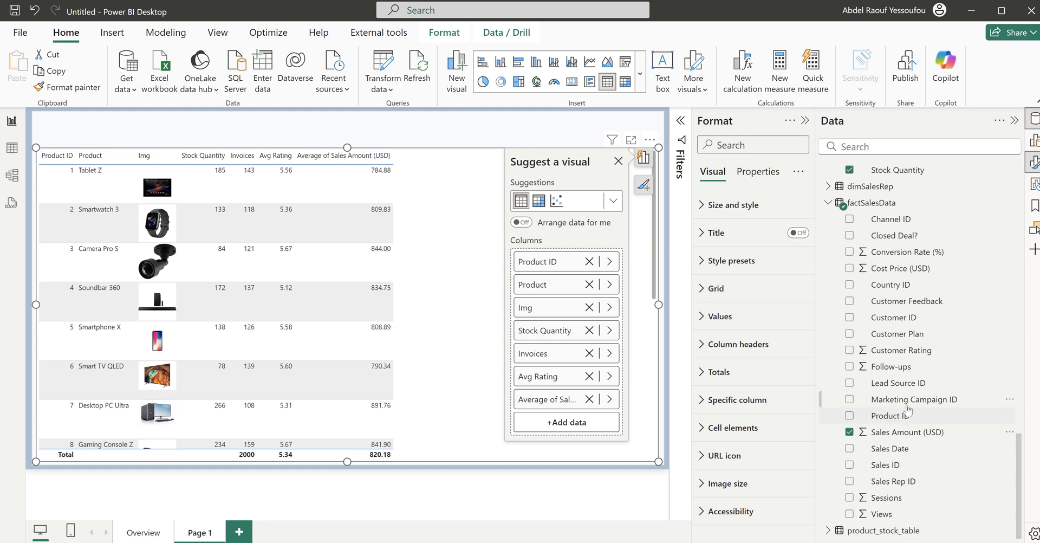
Step: Add the Views measure to the product table, and compare its columns with the Sales Marketing Tutorial report
scroll(908, 410, "up", 10)
scroll(908, 410, "up", 1)
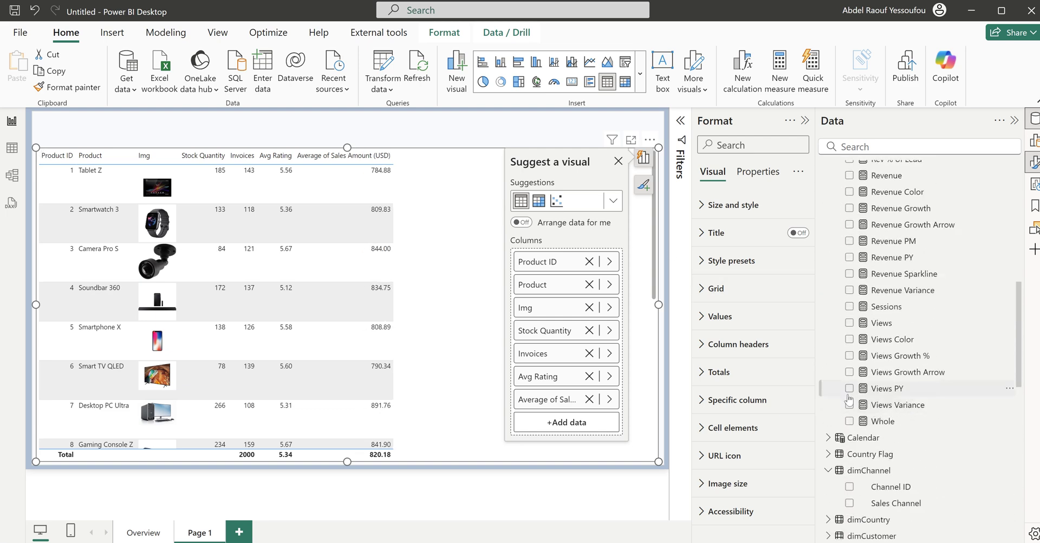
left_click(849, 324)
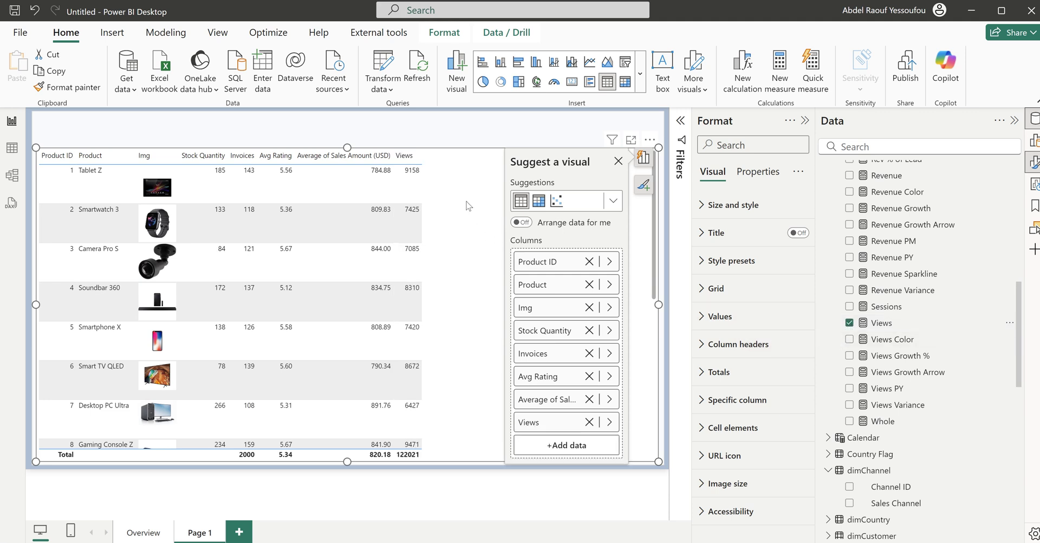
mouse_move(576, 541)
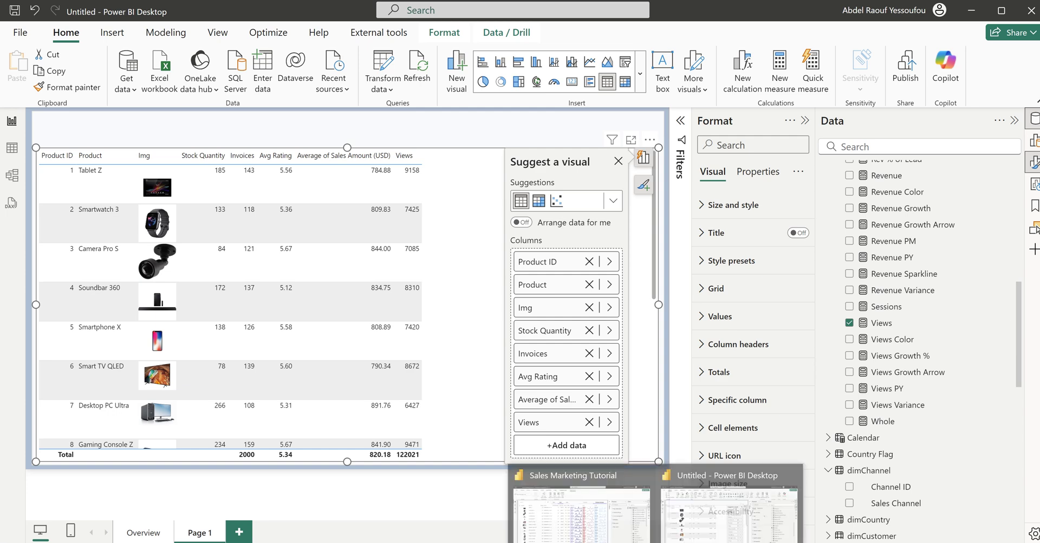
left_click(609, 526)
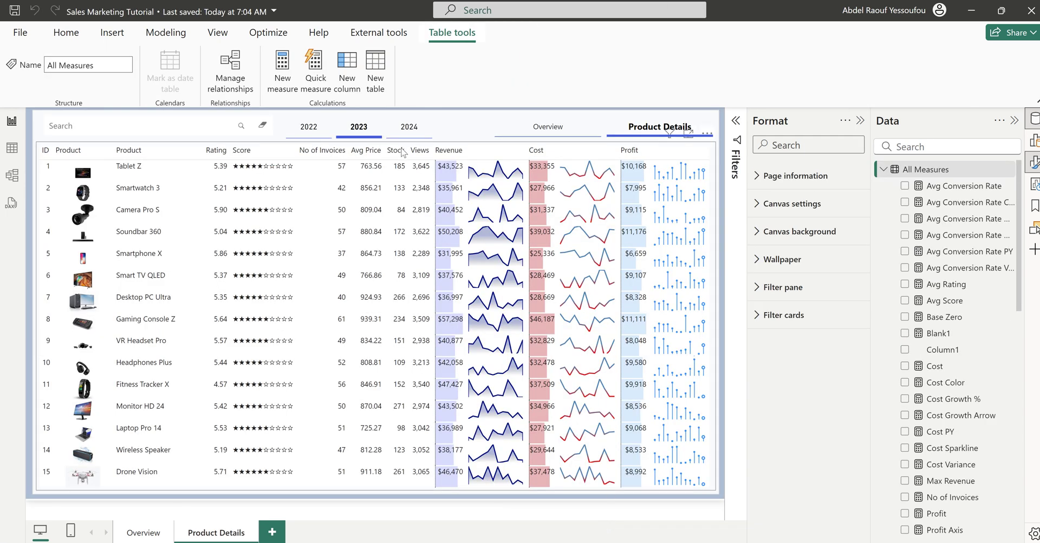
left_click(972, 20)
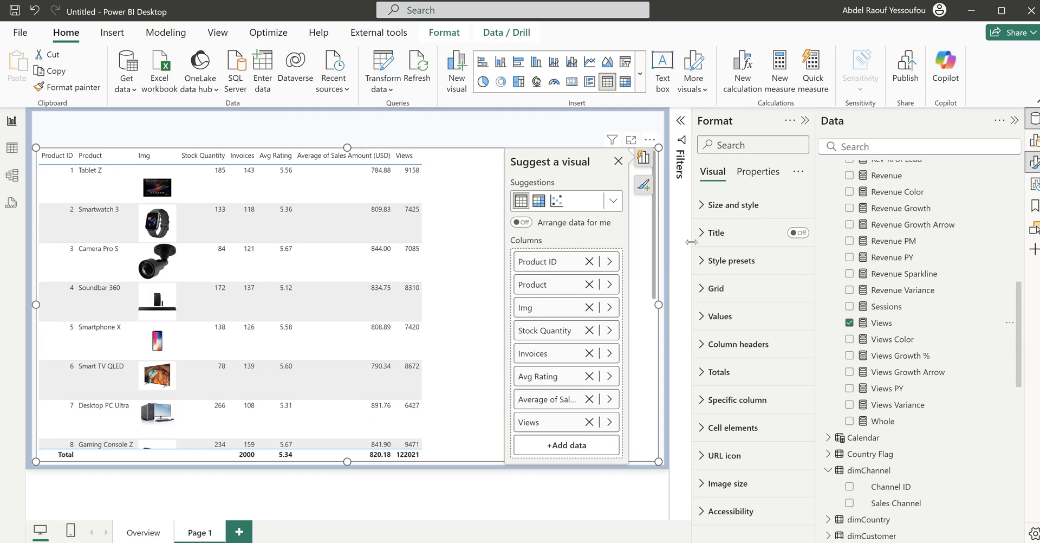
Step: Add the Revenue measure from All Measures to the product table in the Untitled report
scroll(891, 367, "down", 5)
scroll(891, 367, "down", 4)
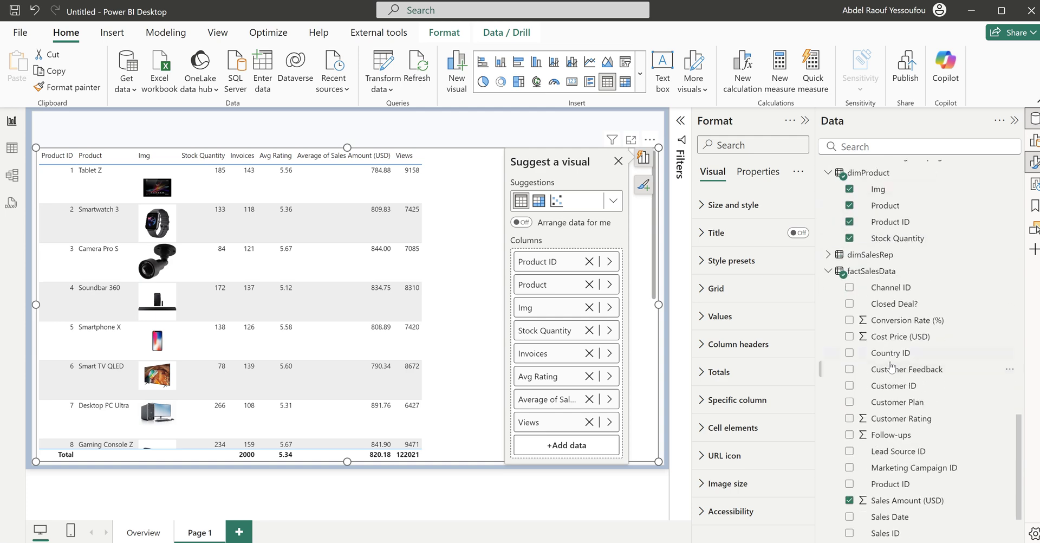
scroll(892, 374, "down", 1)
scroll(892, 377, "up", 5)
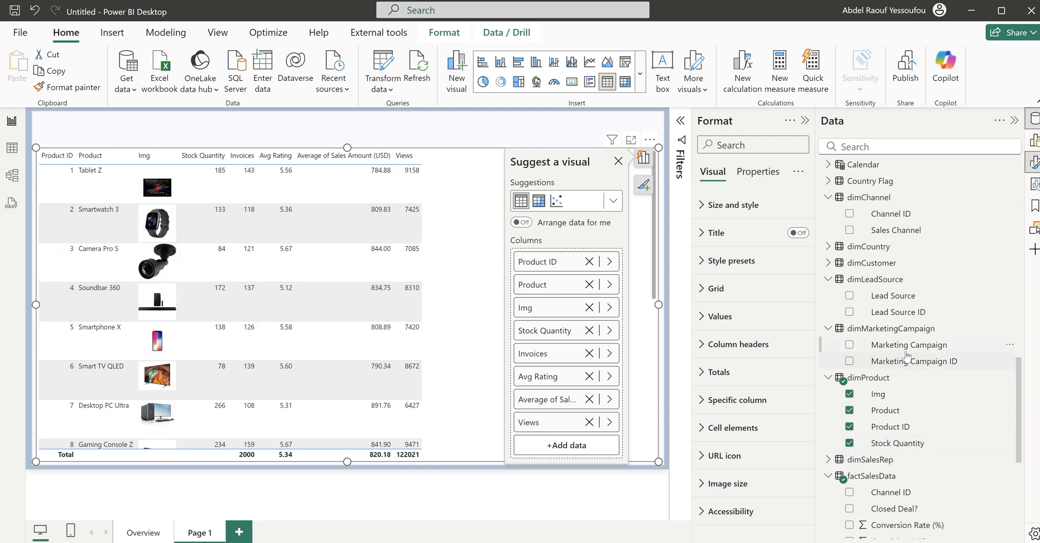
scroll(909, 355, "down", 8)
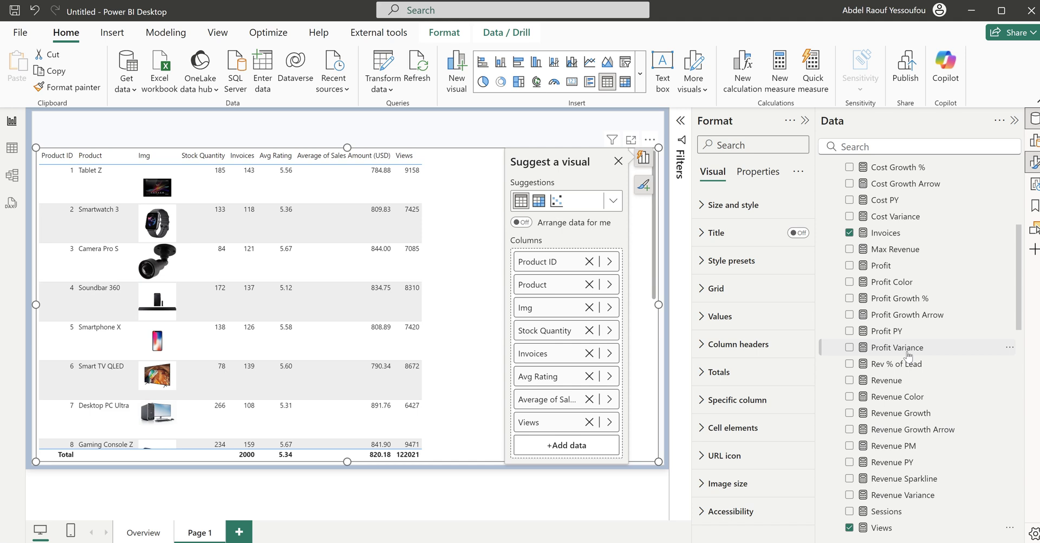
scroll(908, 354, "up", 3)
scroll(899, 347, "down", 5)
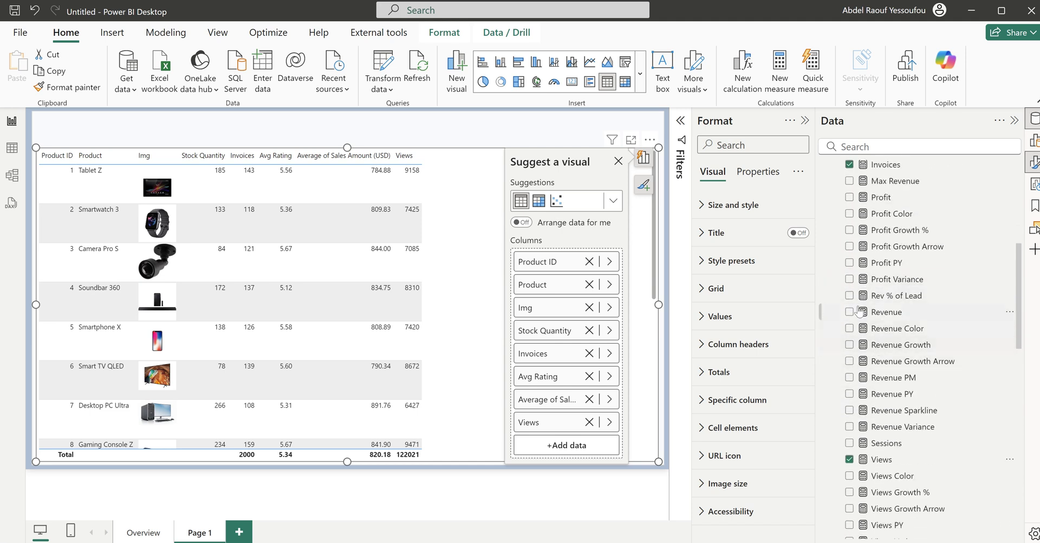
left_click(850, 313)
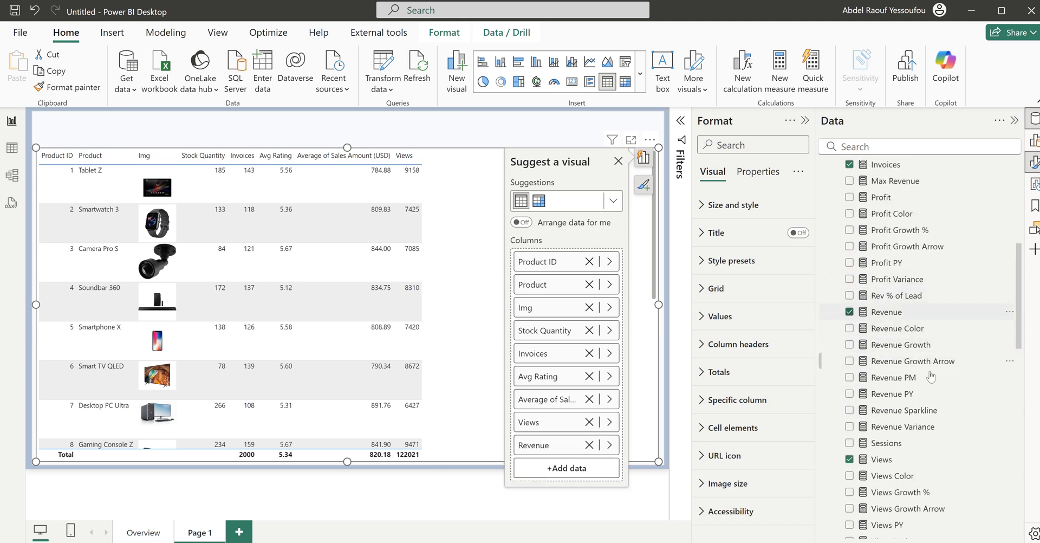
Step: Add the Cost and Profit measures to the product table and dismiss the visual suggestions
scroll(934, 406, "up", 1)
scroll(935, 406, "up", 3)
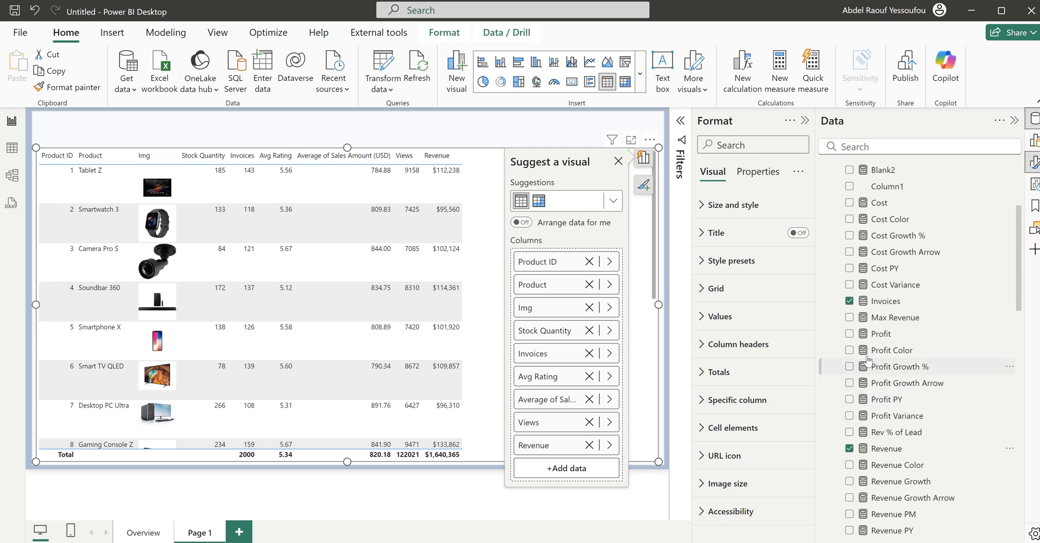
left_click(845, 203)
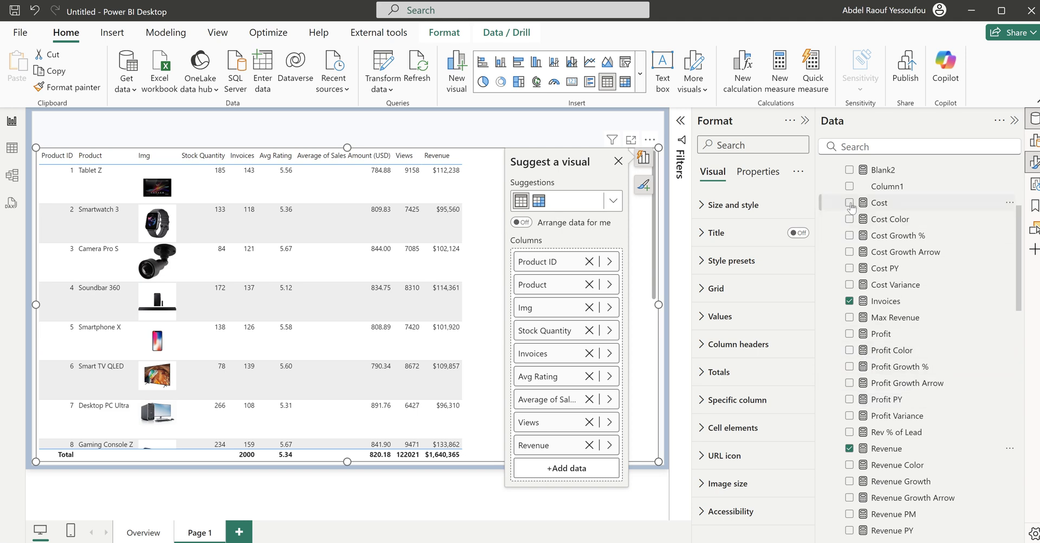
left_click(850, 334)
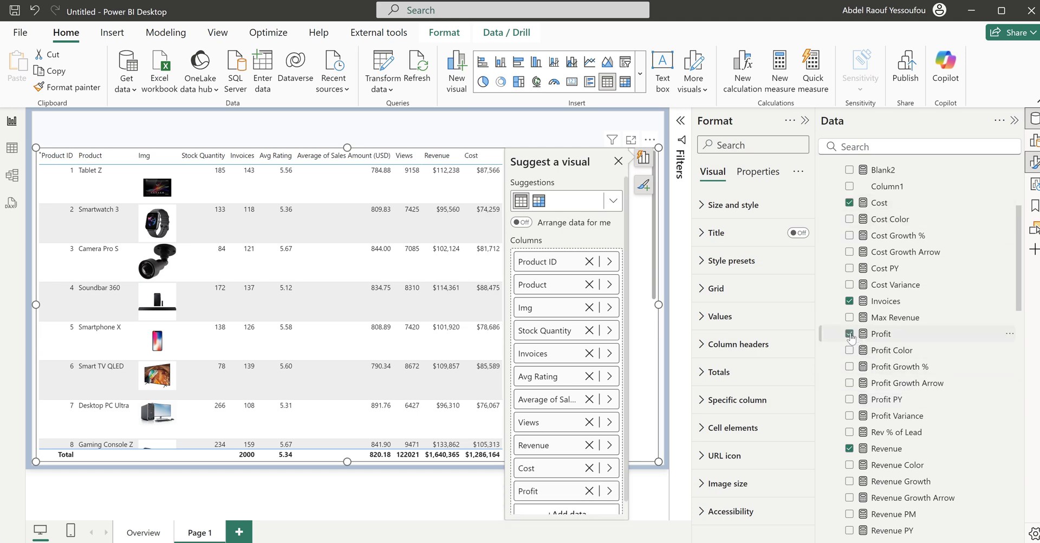
left_click(618, 162)
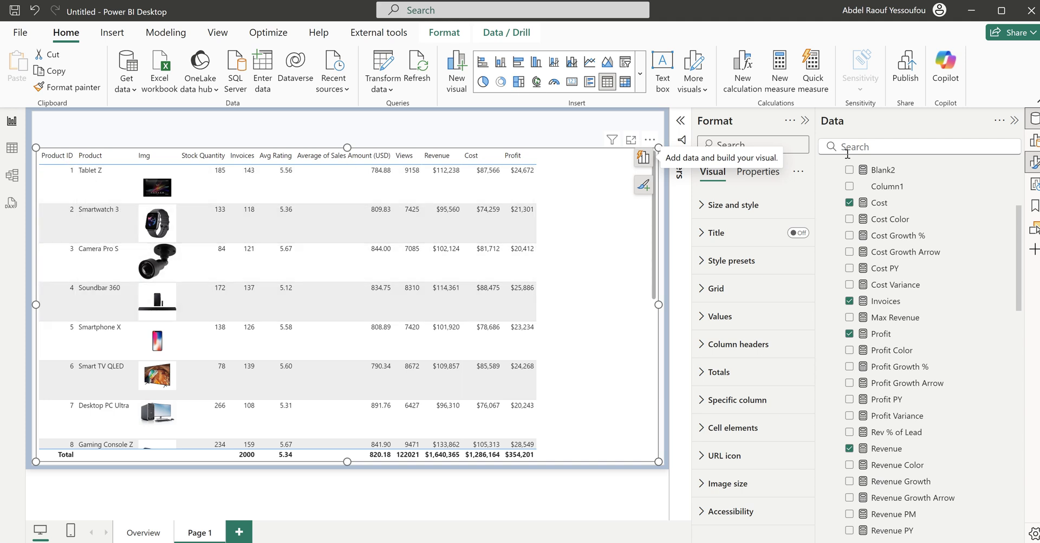
Step: Set the product table's image size to 25 px height and 100 px width
left_click(750, 482)
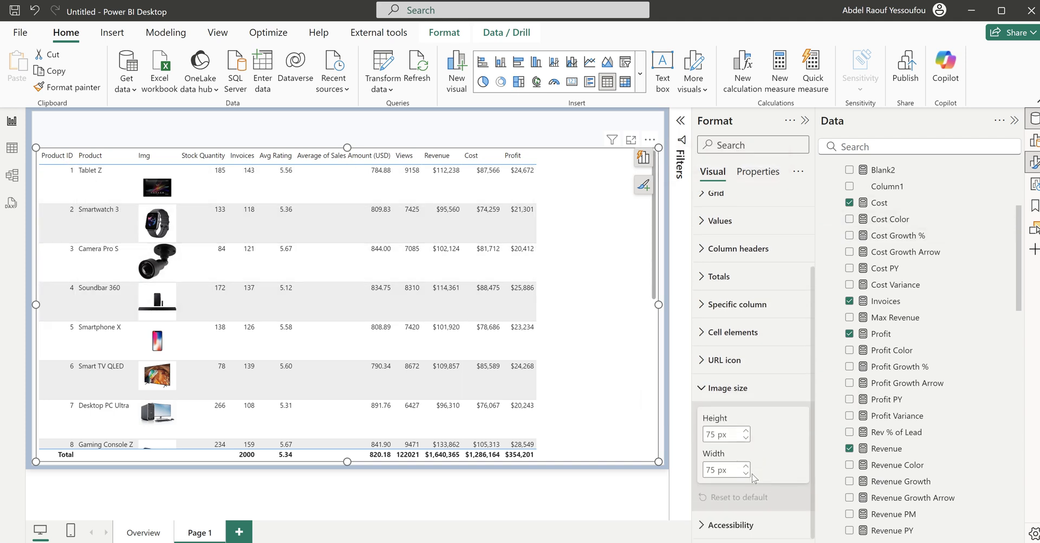
left_click(711, 431)
type("25")
key("Return")
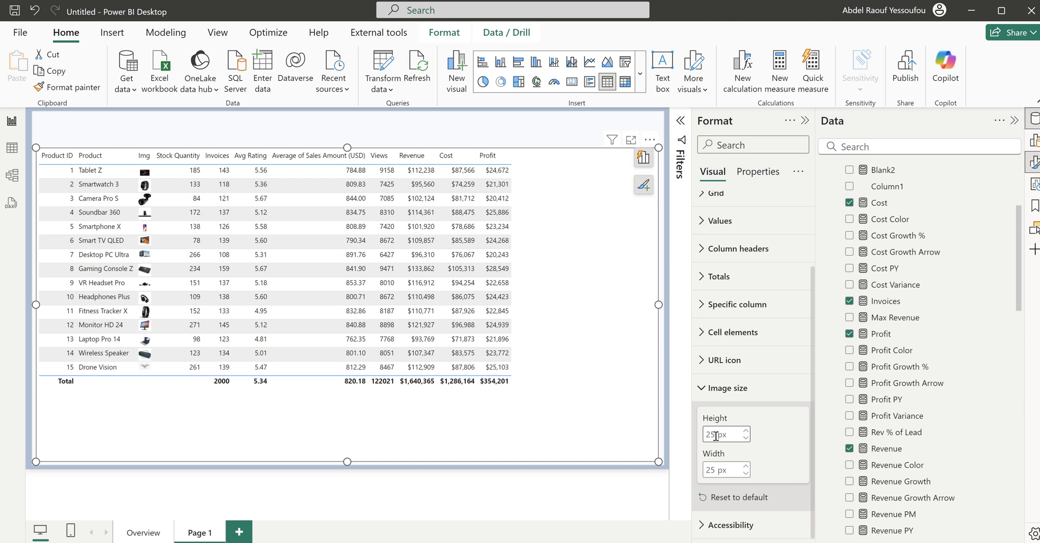
double_click(711, 470)
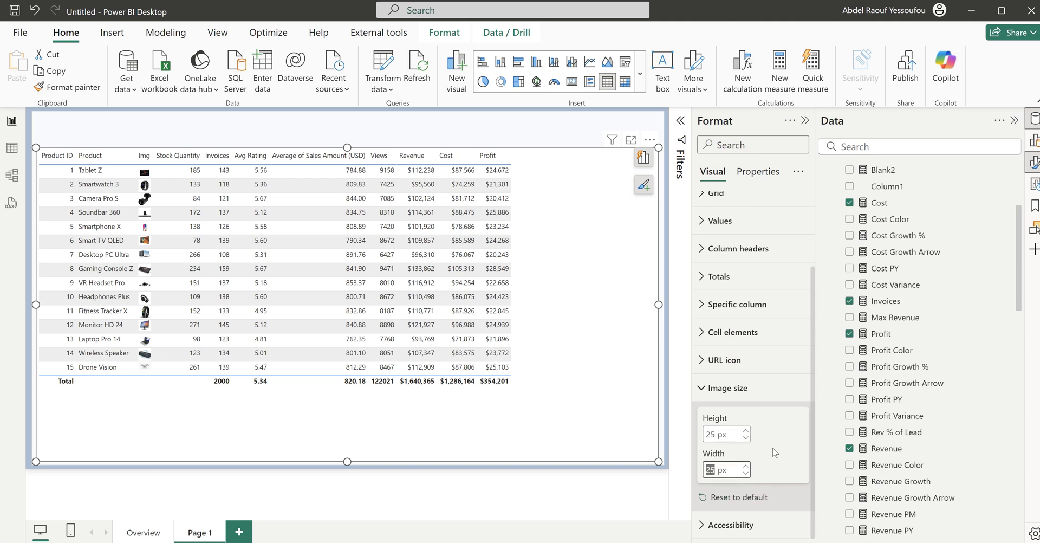
type("100")
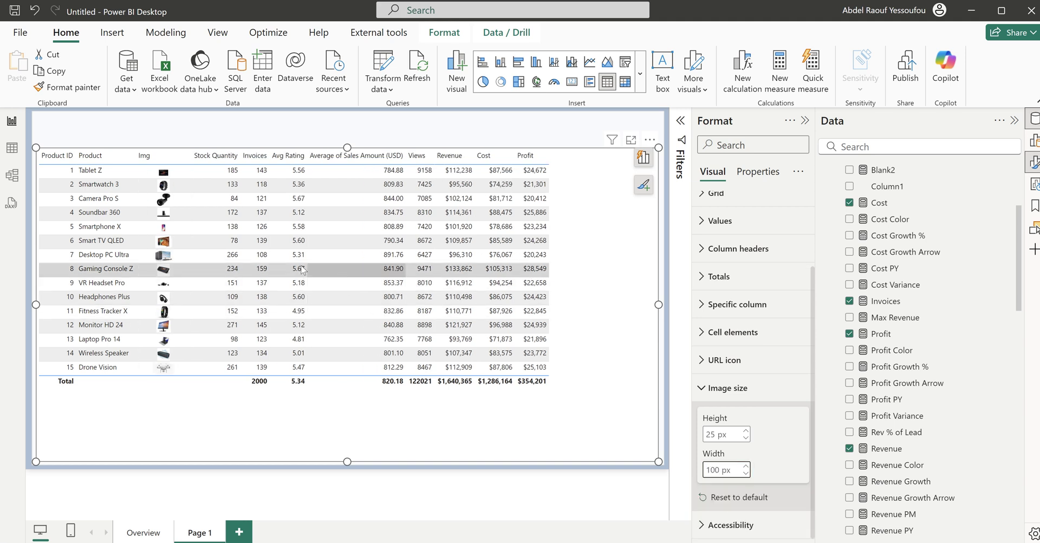
Step: Rename the Product ID column of the product table as ID
left_click(643, 157)
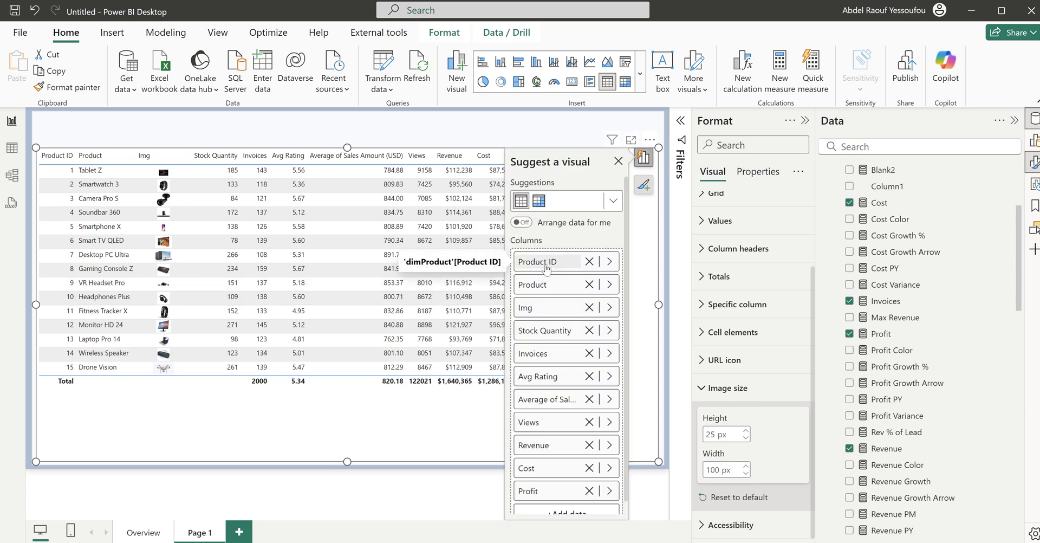
double_click(550, 261)
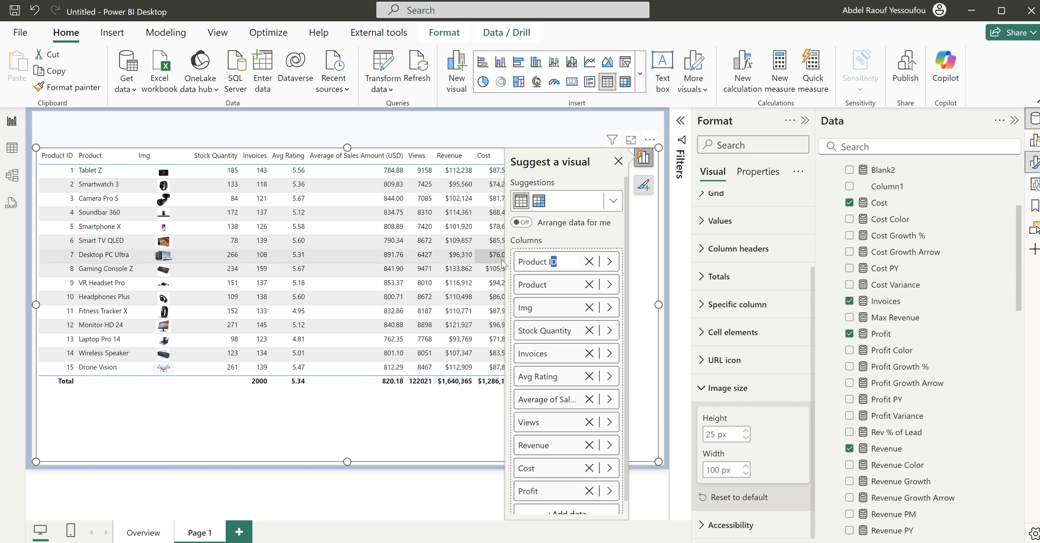
left_click(548, 263)
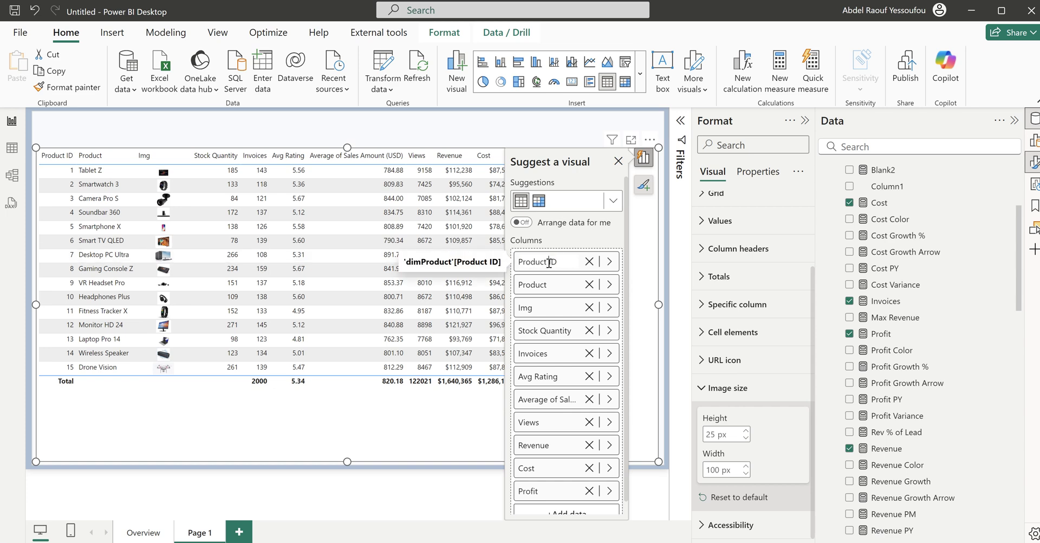
left_click_drag(549, 263, 519, 264)
key("BackSpace")
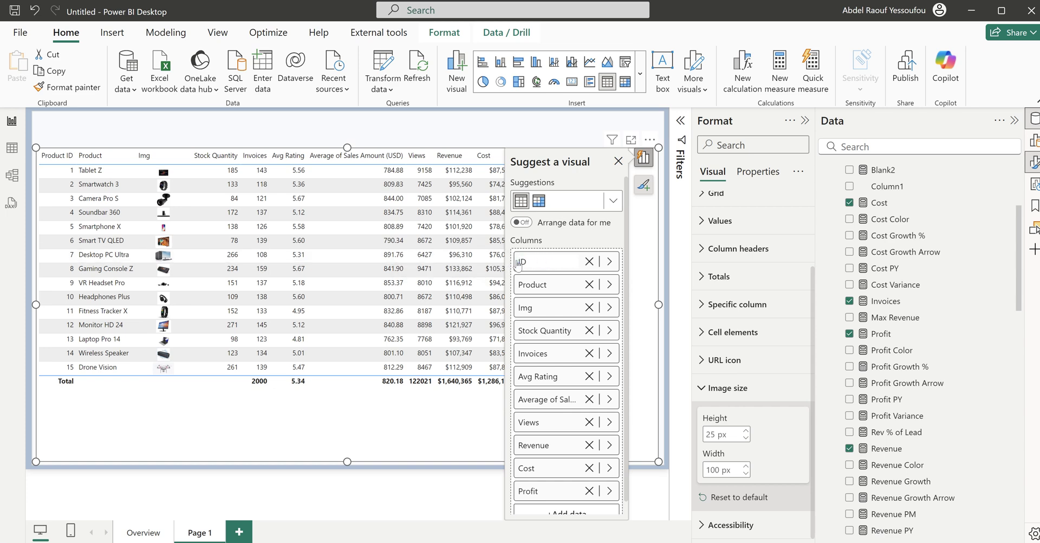
key("Return")
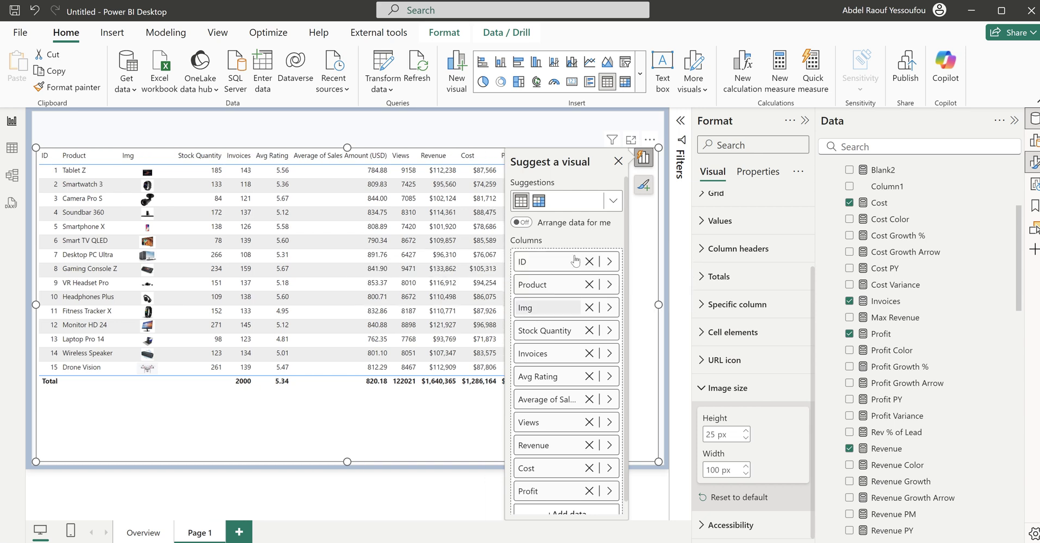
Step: Move the Img column ahead of Product, rename it as Product, and blank out the product name column's header
left_click_drag(542, 317, 539, 283)
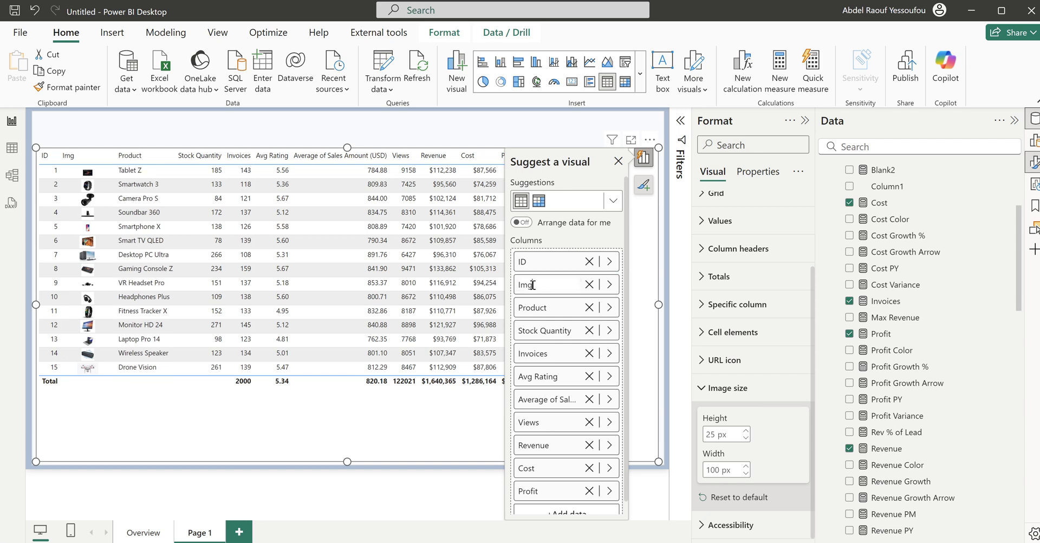
double_click(533, 285)
type("Product")
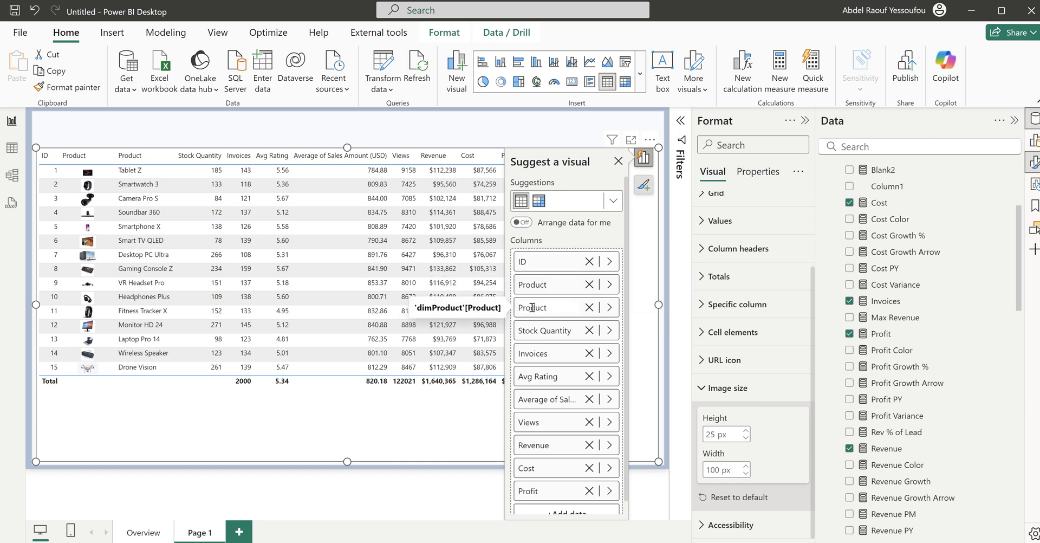
double_click(532, 307)
key("BackSpace")
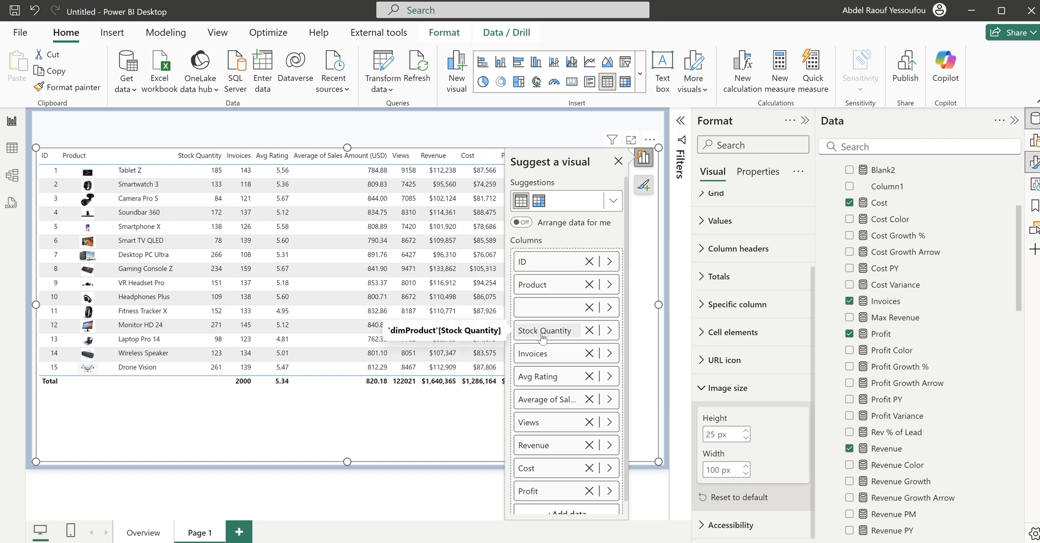
Step: Rename the Stock Quantity column as Stock and move the Avg Rating column ahead of it
left_click(547, 334)
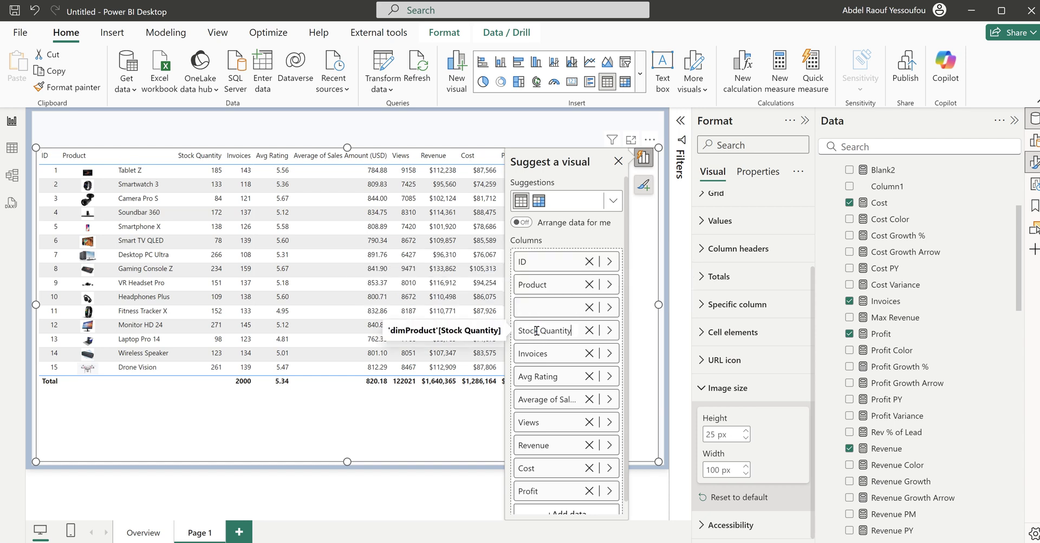
double_click(538, 332)
key("BackSpace")
key("Return")
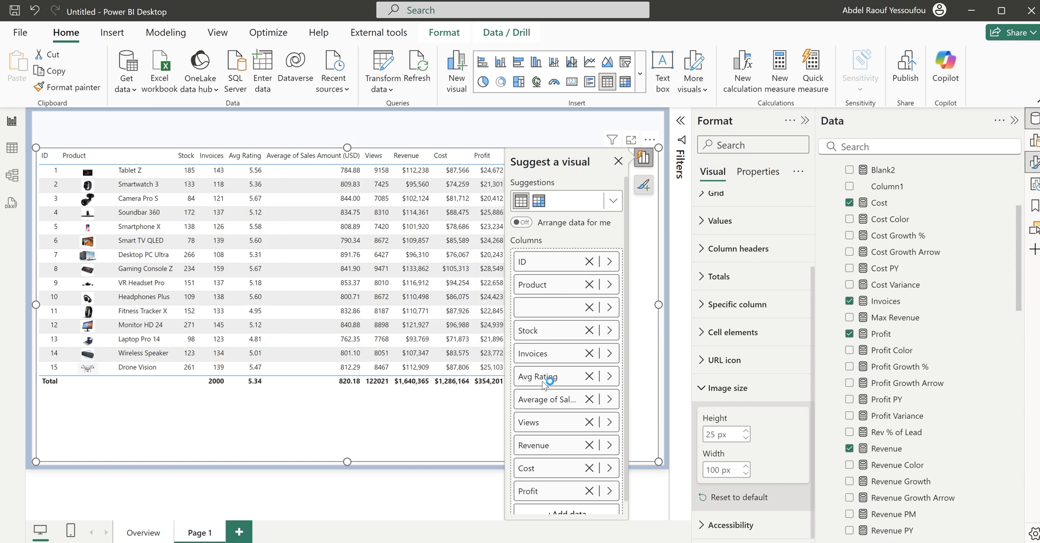
left_click_drag(547, 381, 532, 324)
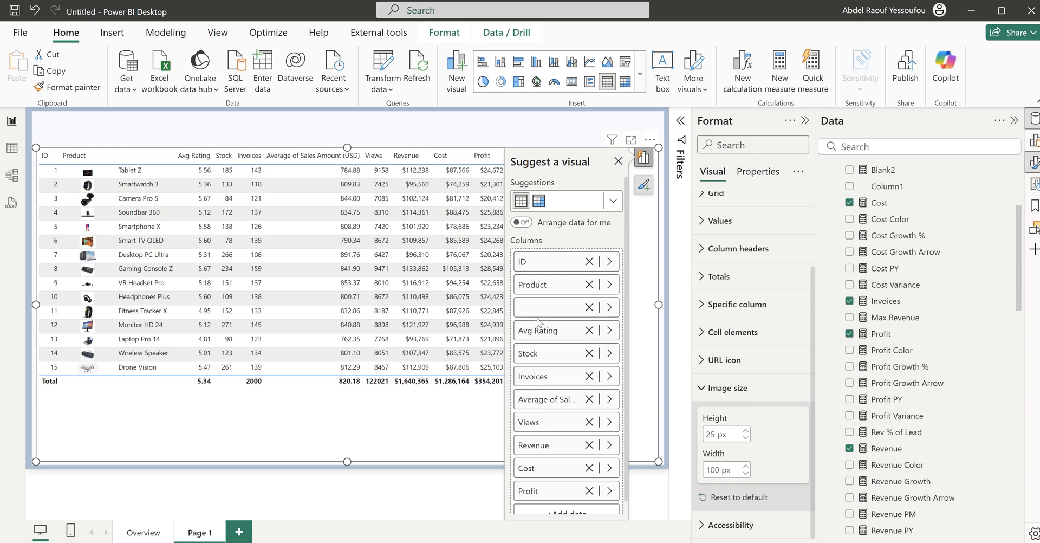
Step: Rename the average sales amount column as Price and the Invoices column as No of Invoices
double_click(536, 402)
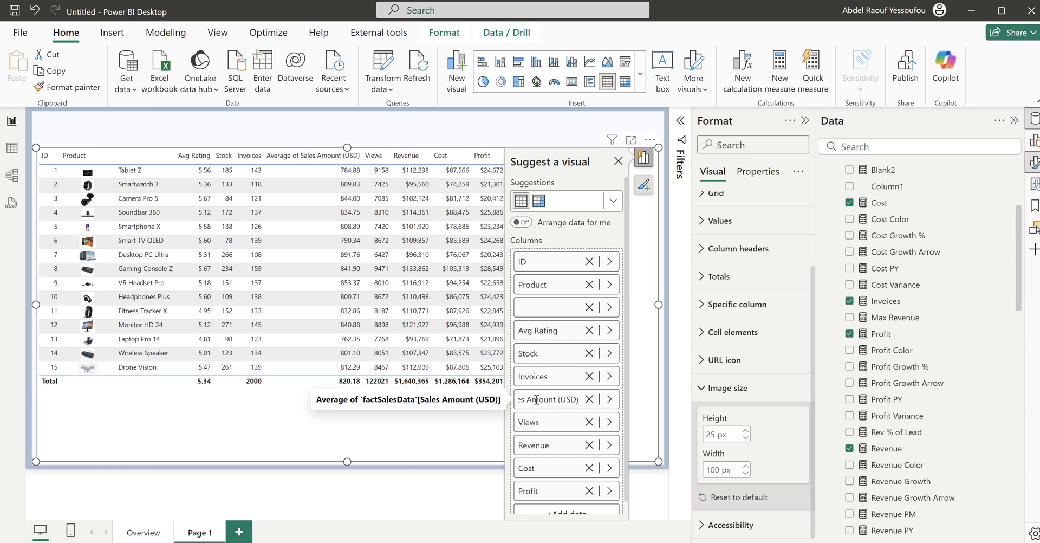
type("P")
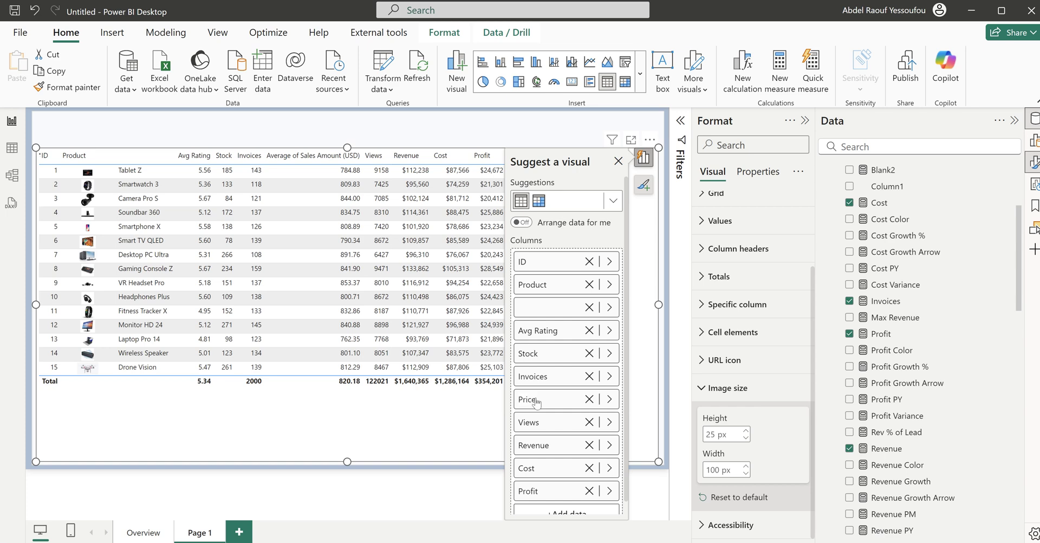
type("rice")
key("Return")
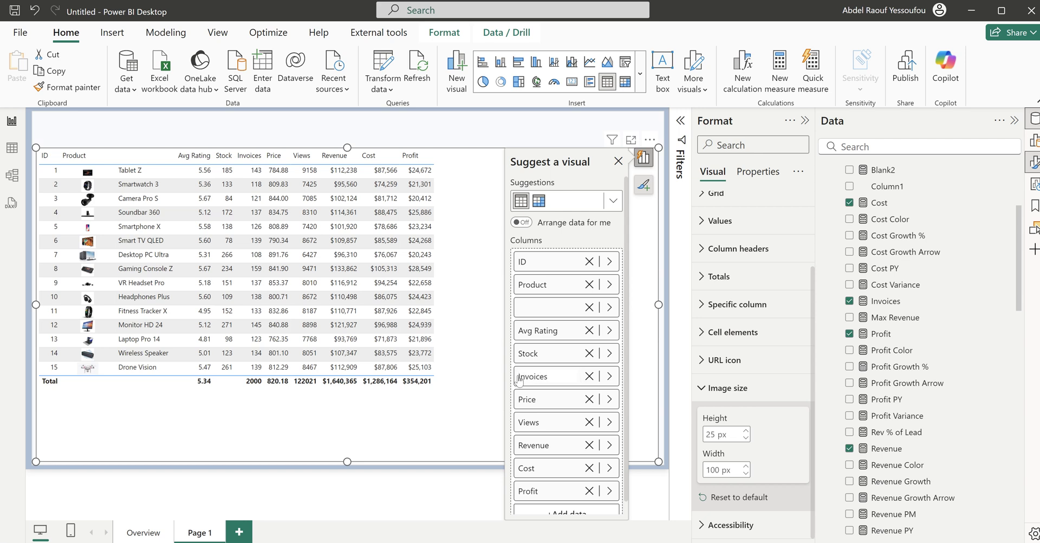
type("No of")
key("Return")
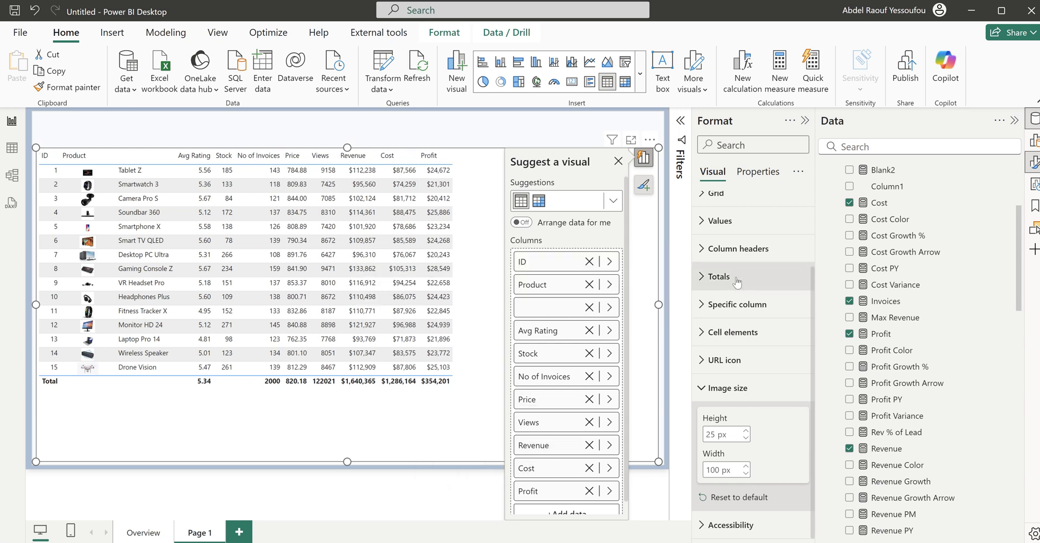
Step: Turn off the totals row of the product table
left_click(716, 276)
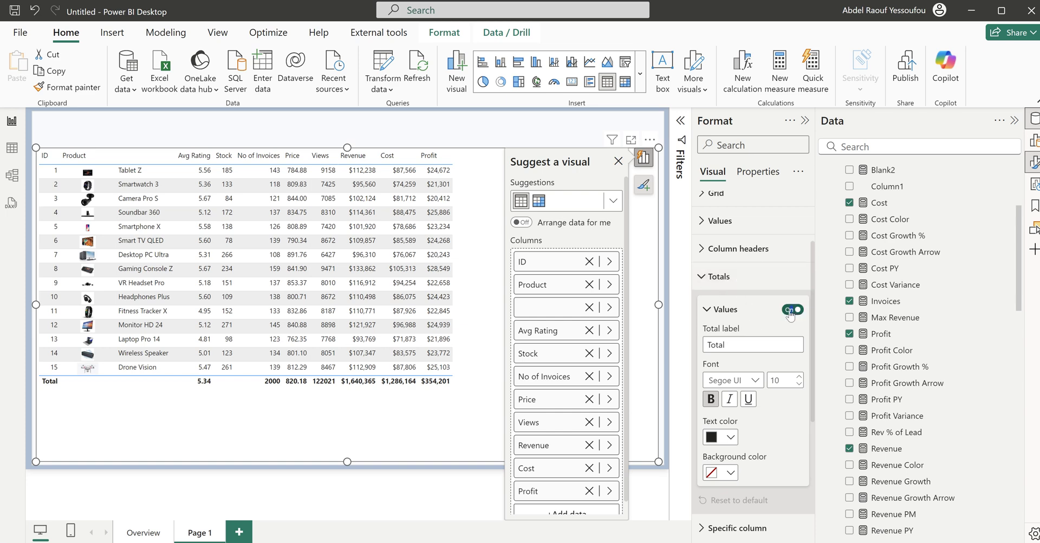
left_click(791, 310)
left_click(719, 277)
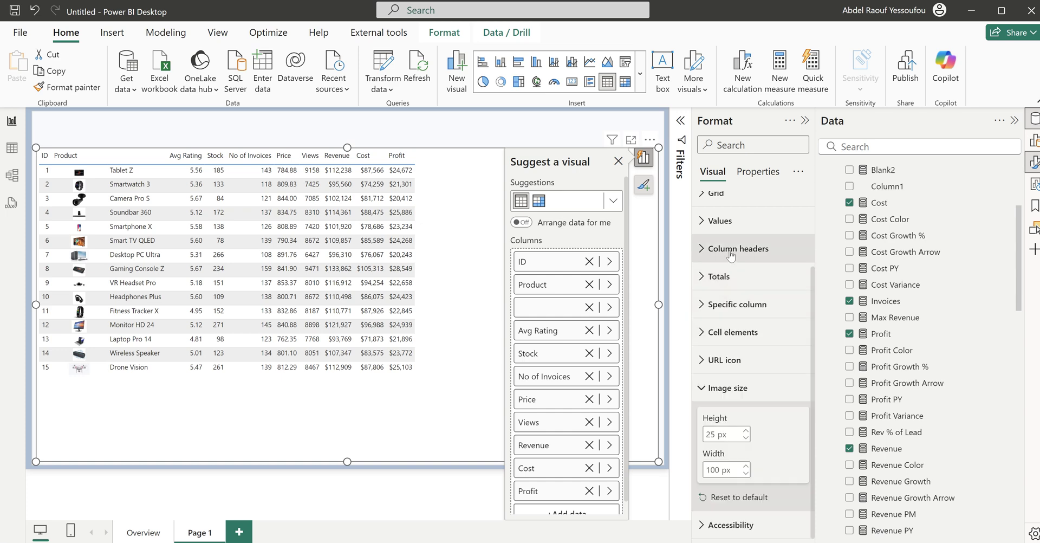
left_click(733, 249)
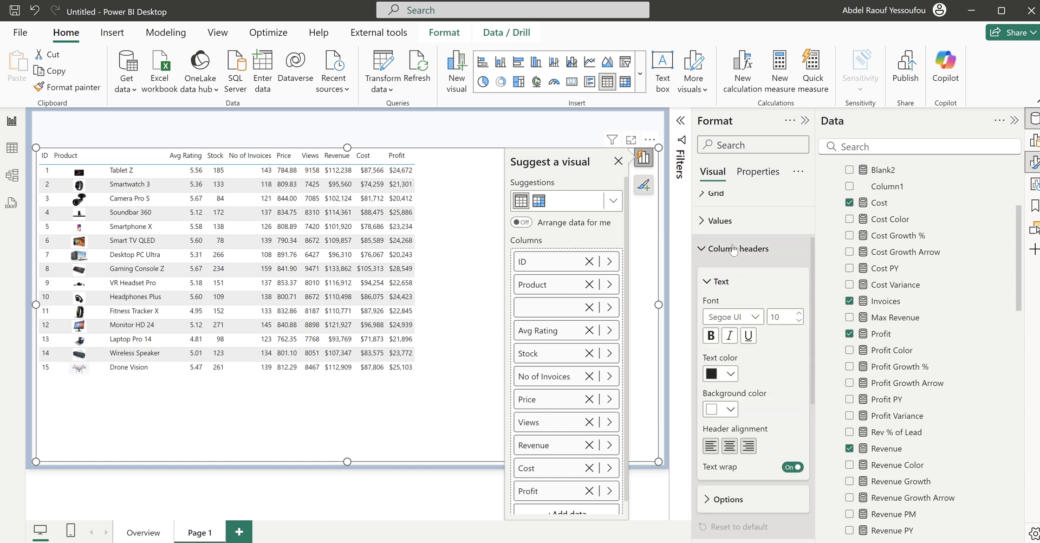
left_click(733, 249)
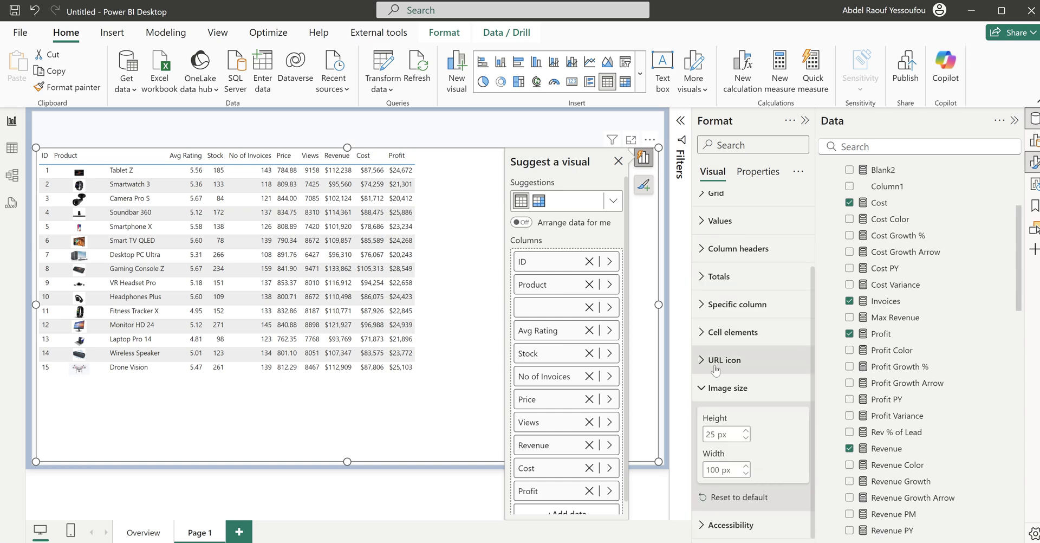
Step: Set the alternate background color of the product table's values to white
left_click(728, 388)
left_click(725, 317)
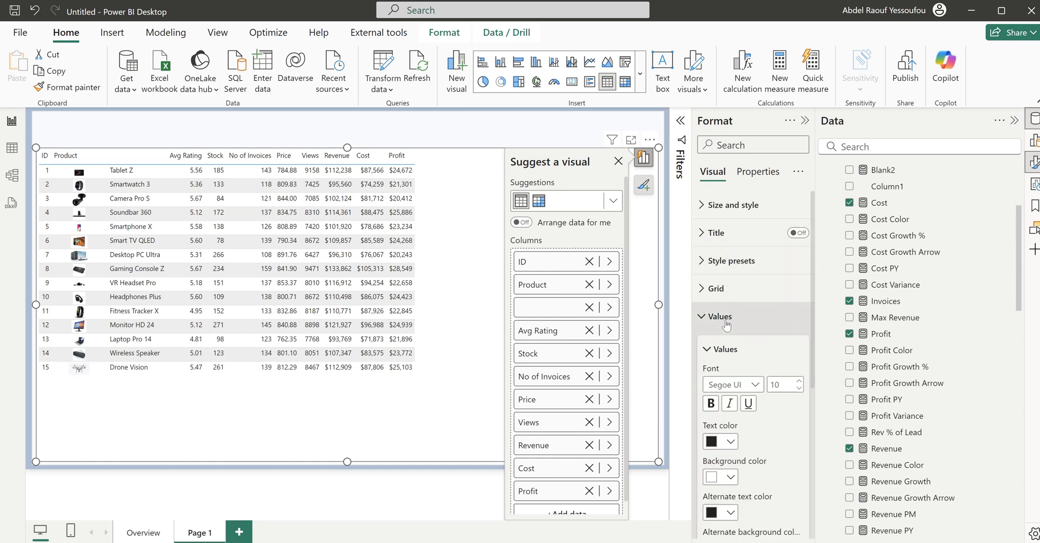
scroll(763, 510, "down", 3)
scroll(762, 509, "down", 1)
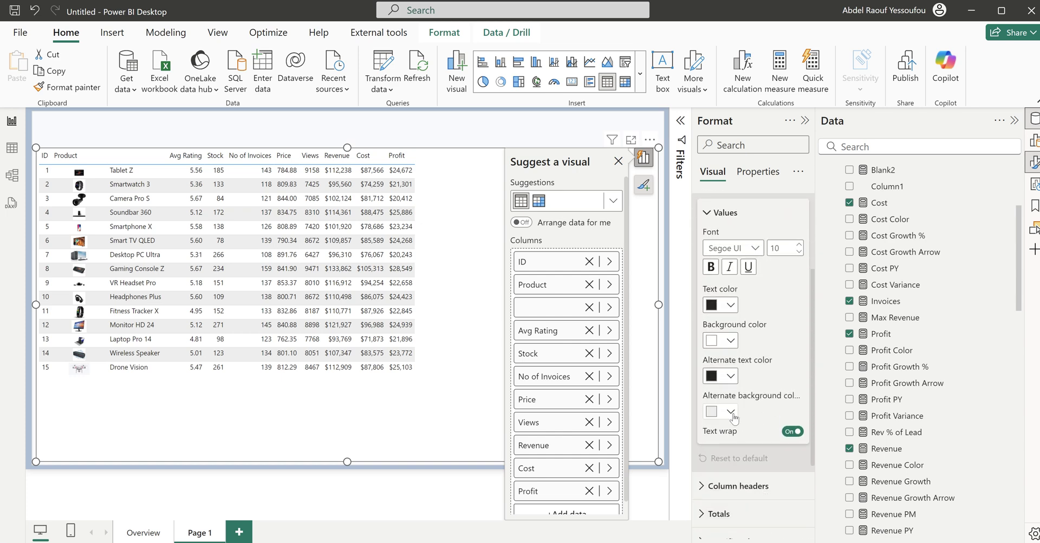
left_click(732, 414)
left_click(760, 355)
scroll(772, 359, "up", 2)
scroll(772, 359, "up", 1)
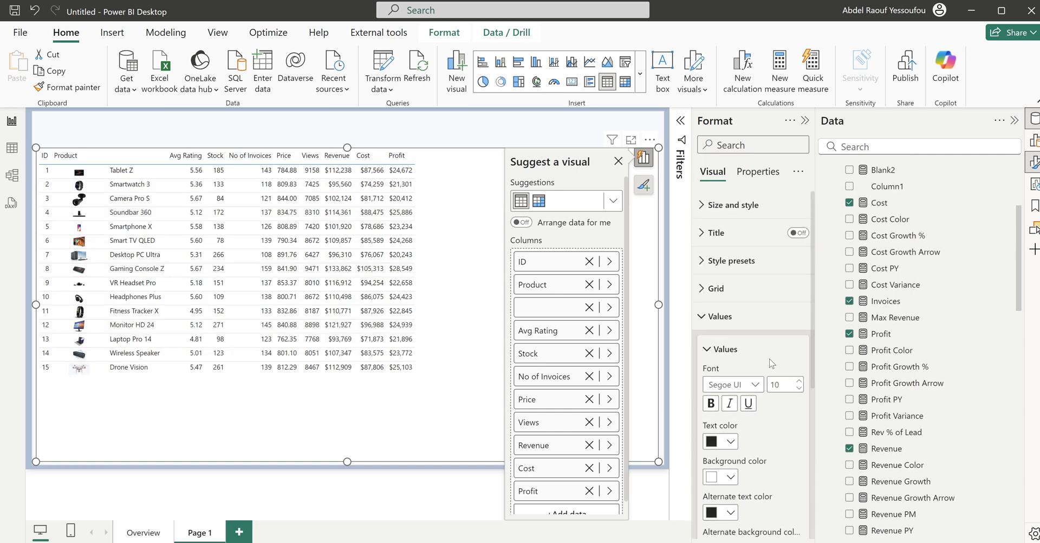
left_click(720, 316)
Step: Turn off the table's horizontal gridlines and set the grid border color for all sections to light gray
left_click(725, 296)
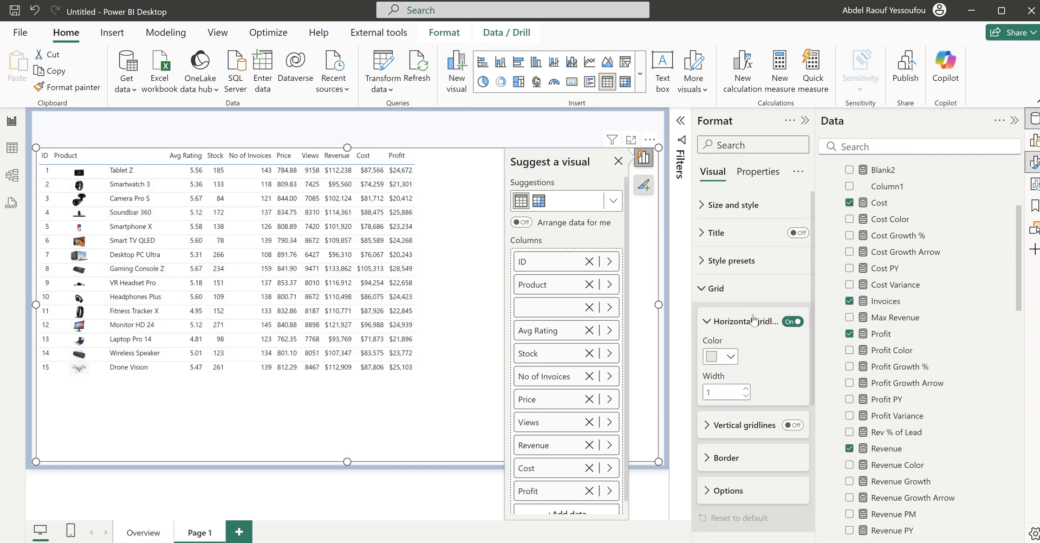
left_click(791, 322)
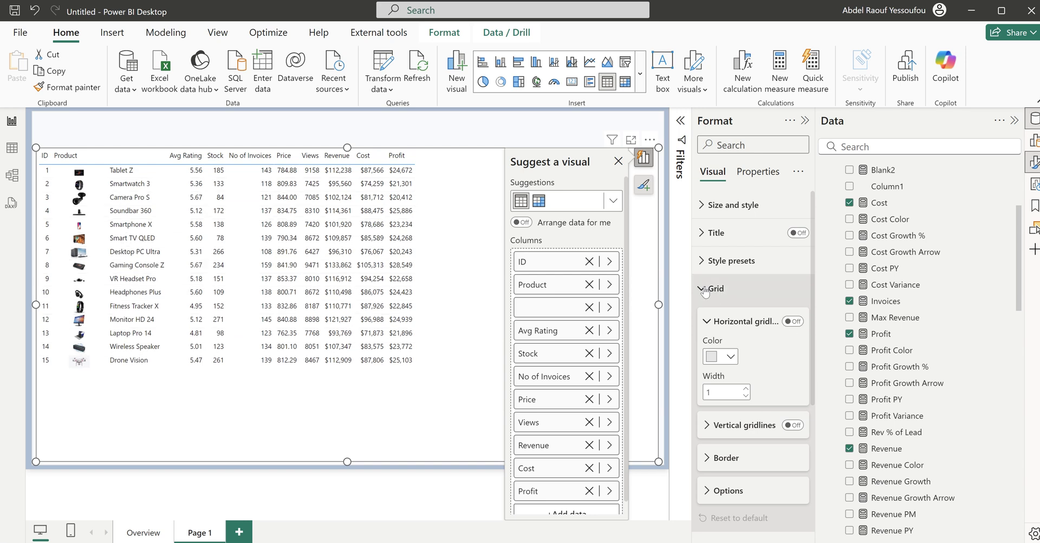
left_click(729, 459)
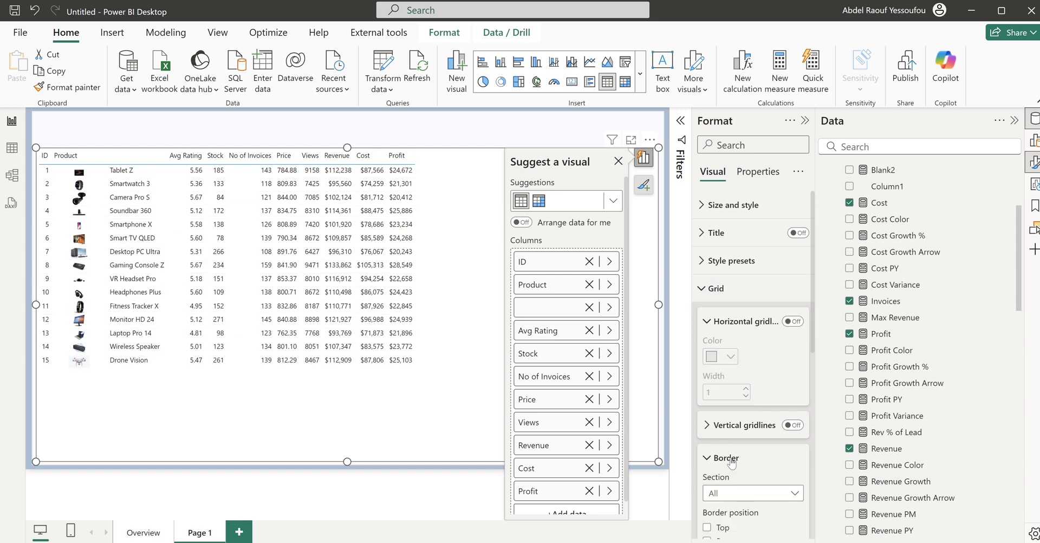
scroll(729, 449, "down", 4)
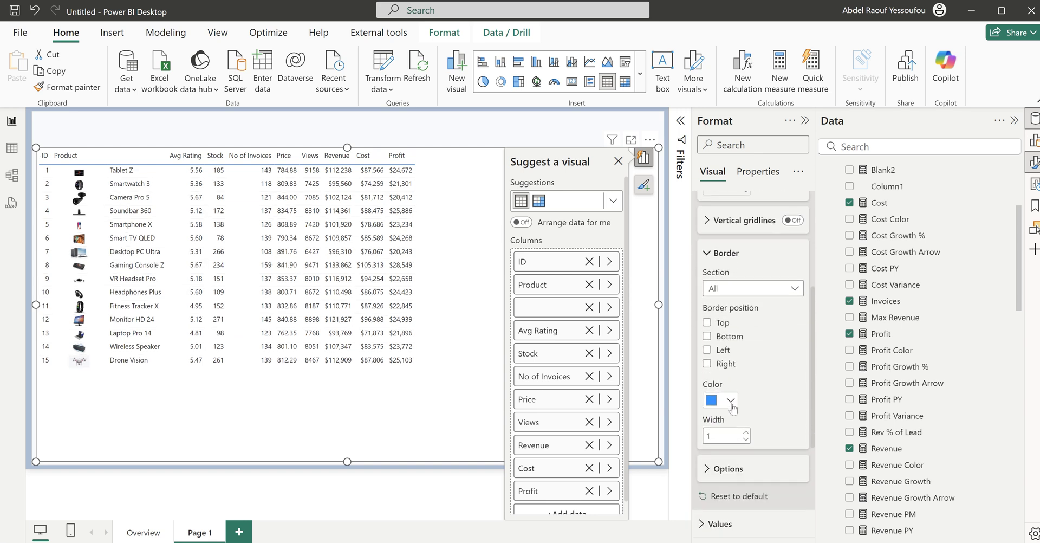
left_click(732, 407)
left_click(719, 221)
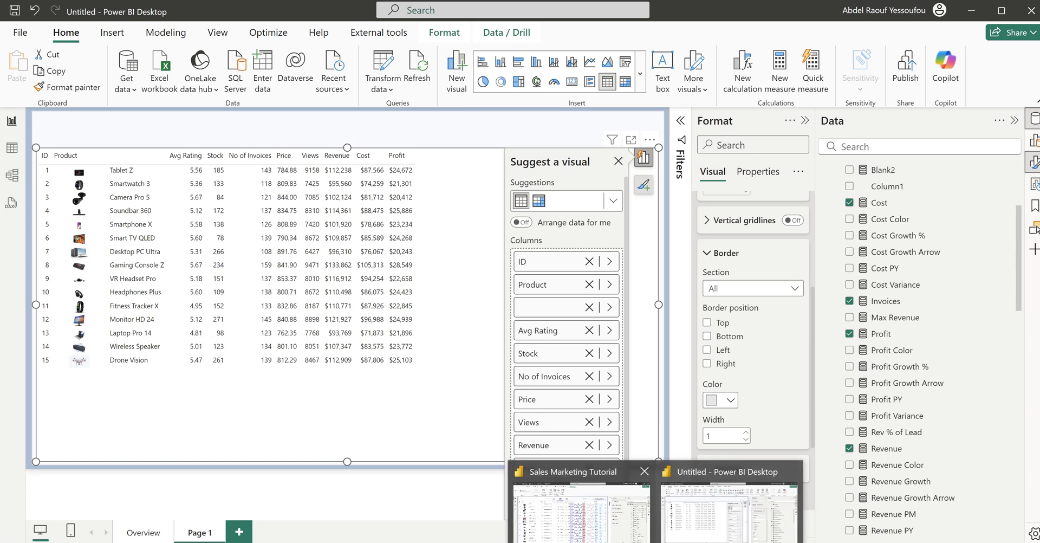
Step: Switch to the Sales Marketing Tutorial report to check the finished Product Details table, and return to the untitled report
left_click(578, 522)
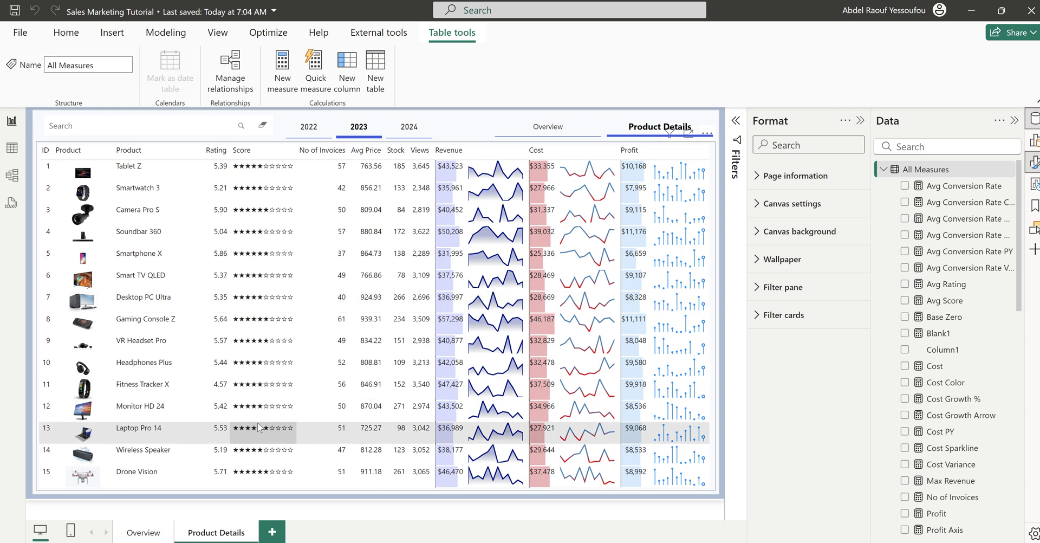
left_click(971, 11)
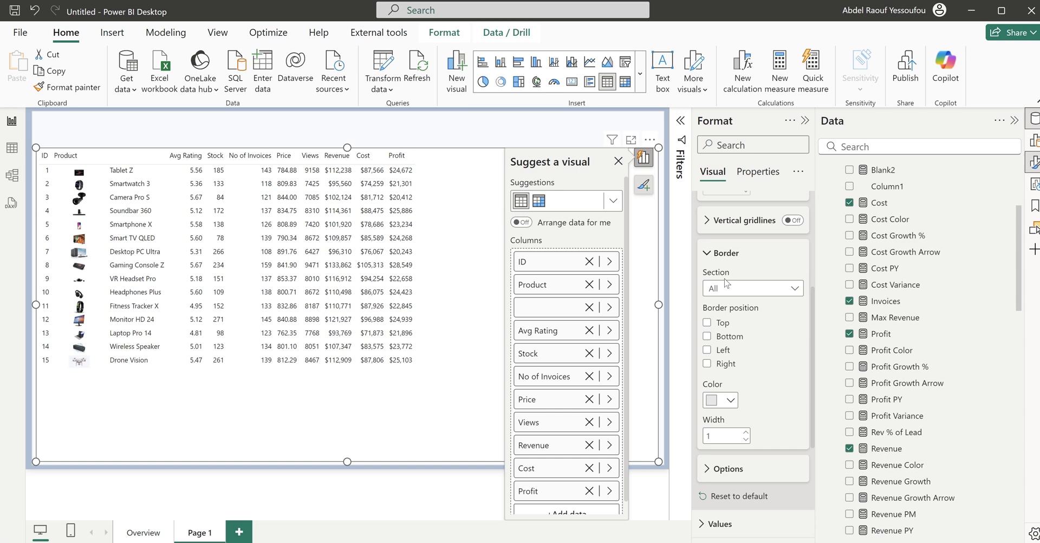
Step: Create a measure named Scoring in the All Measures table and begin its formula with REPT and an opening text quote
scroll(957, 308, "up", 5)
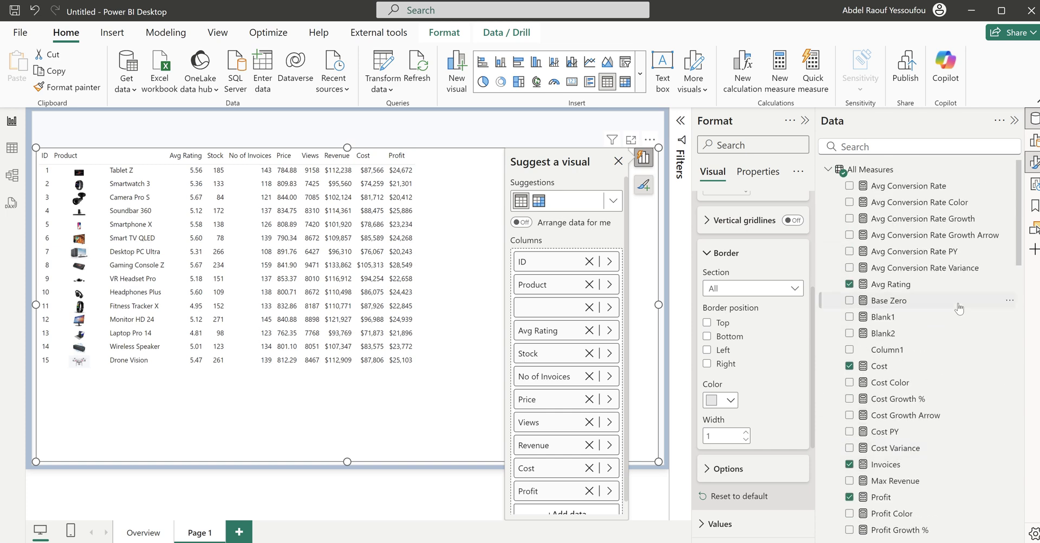
right_click(869, 171)
left_click(912, 198)
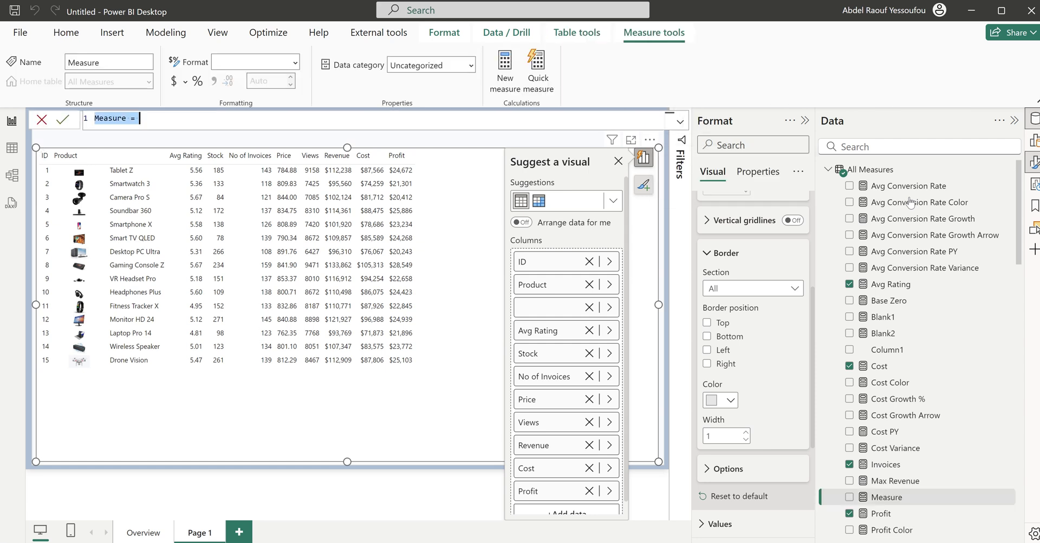
type("Sc")
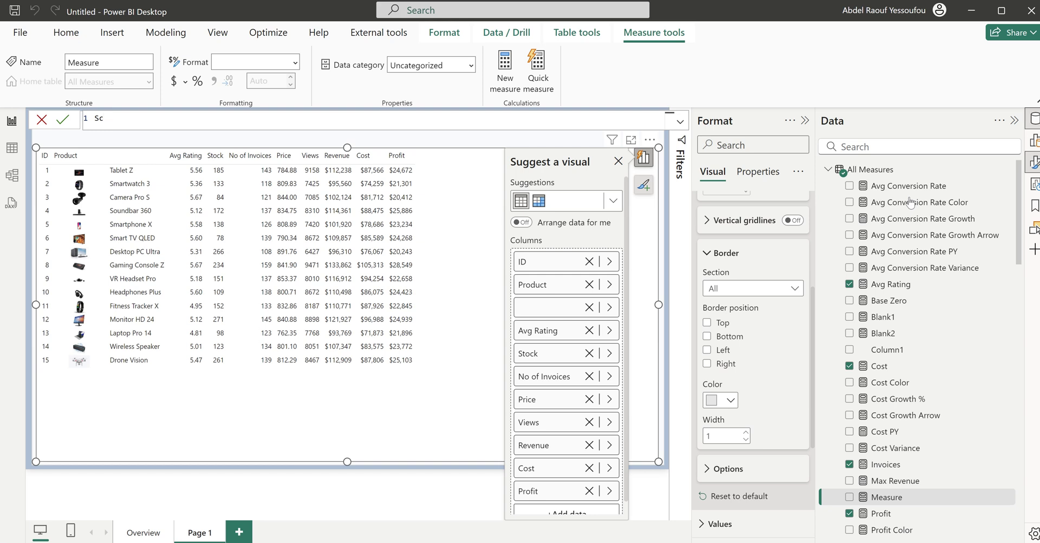
type("oring =")
key("shift+Return")
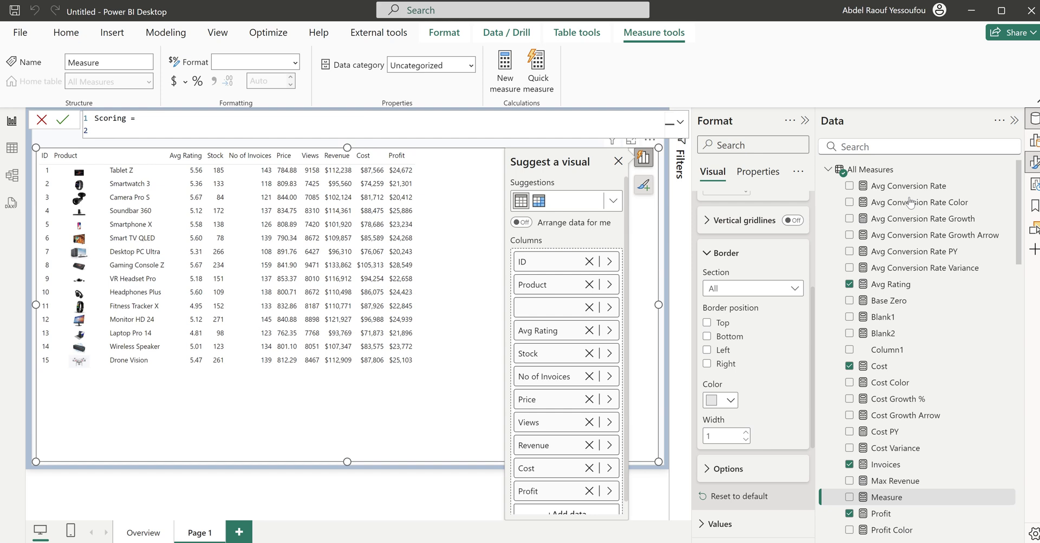
type("Rep")
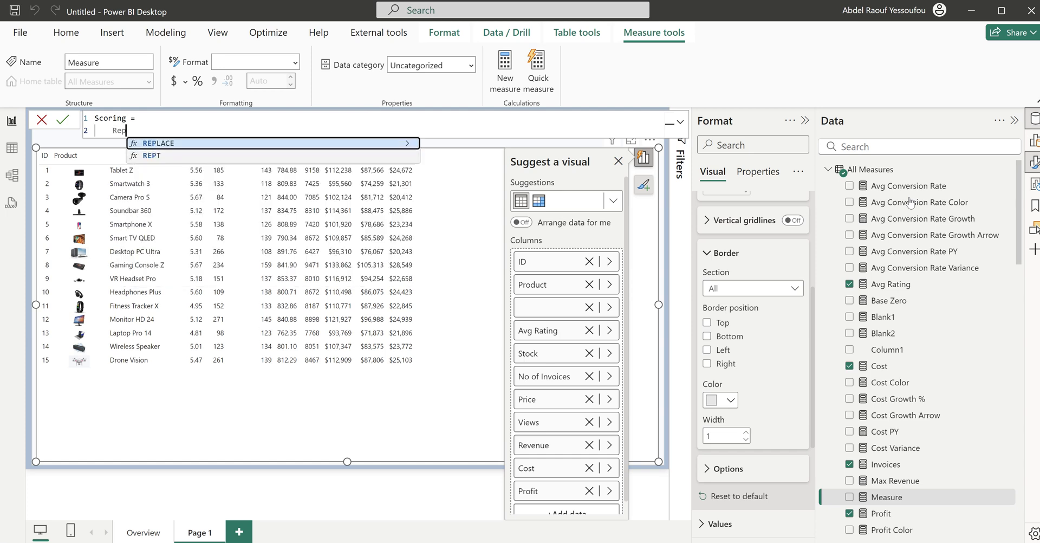
key("Down")
key("Tab")
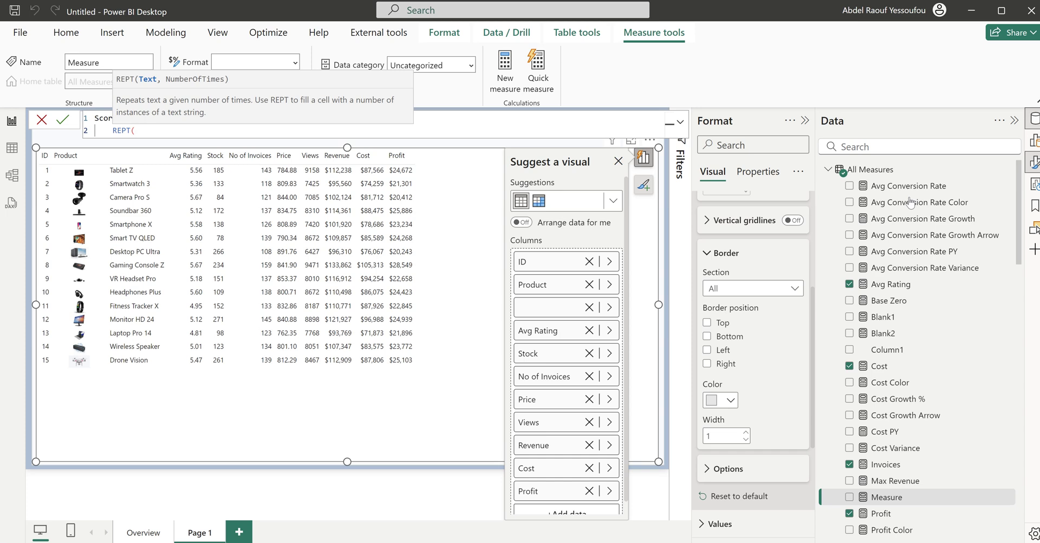
type("\"")
Step: Browse the emoji and symbol picker's categories for a star character to use in the REPT text
key("super+period")
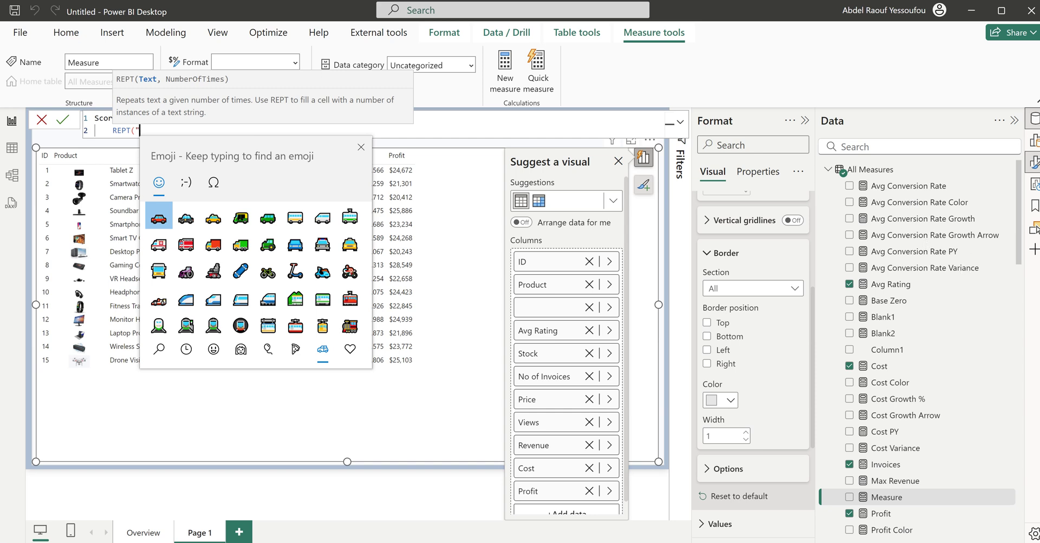
left_click(216, 185)
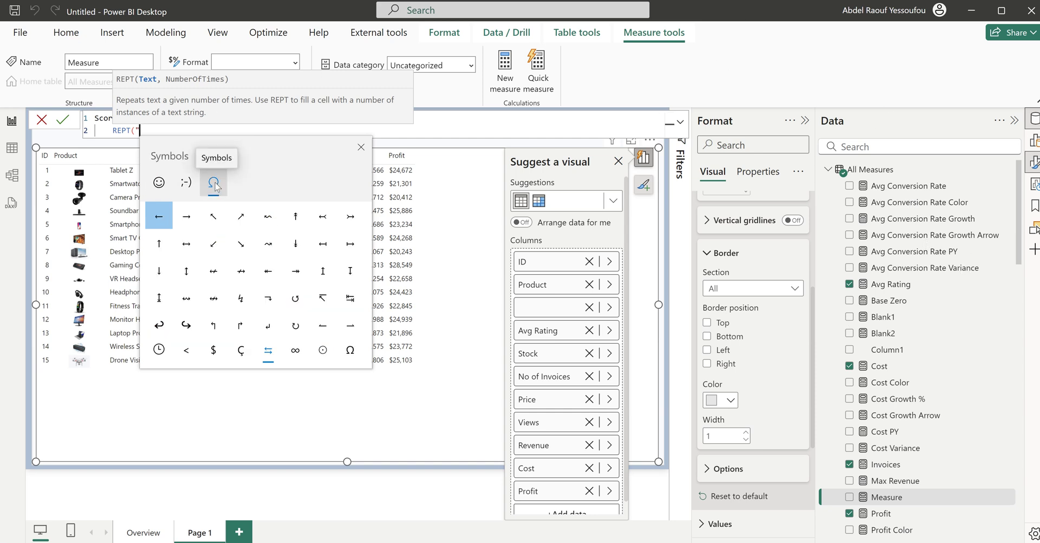
left_click(186, 184)
left_click(163, 187)
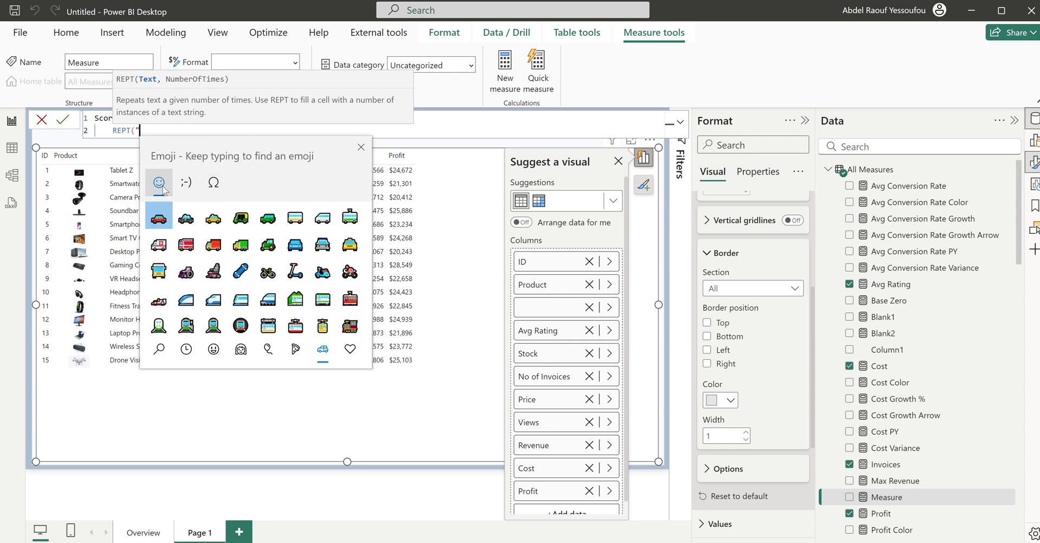
scroll(250, 305, "down", 5)
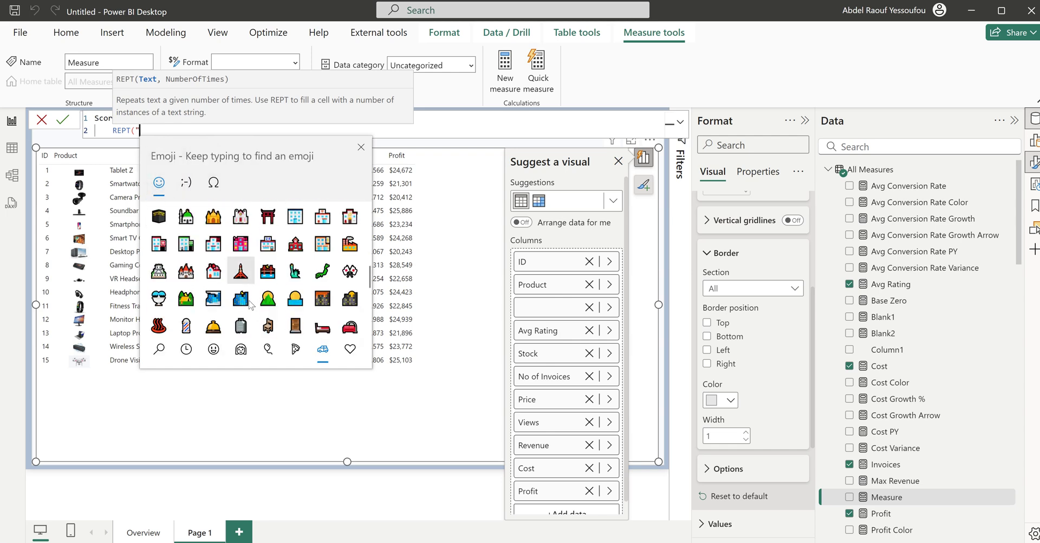
scroll(250, 305, "down", 5)
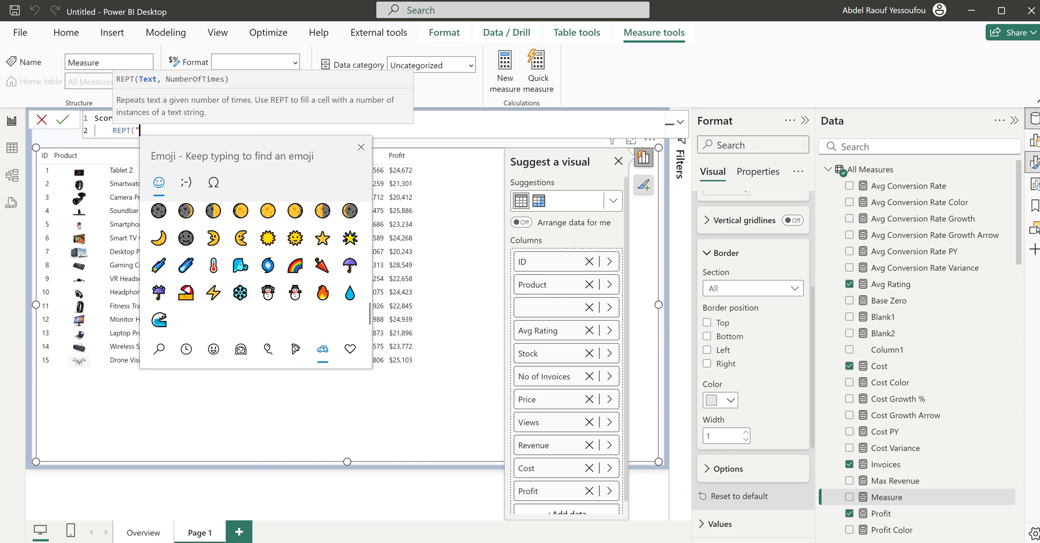
key("Escape")
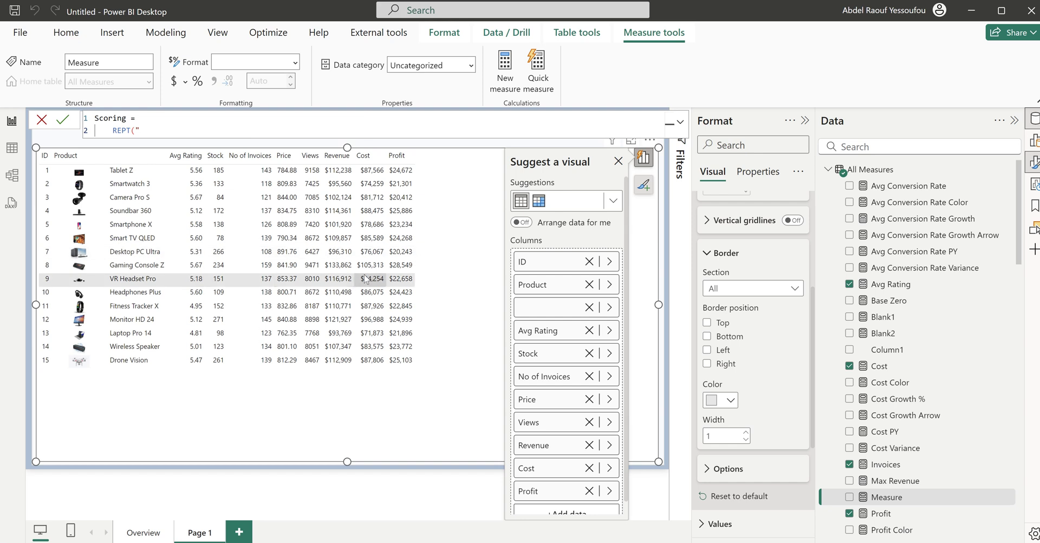
left_click(152, 130)
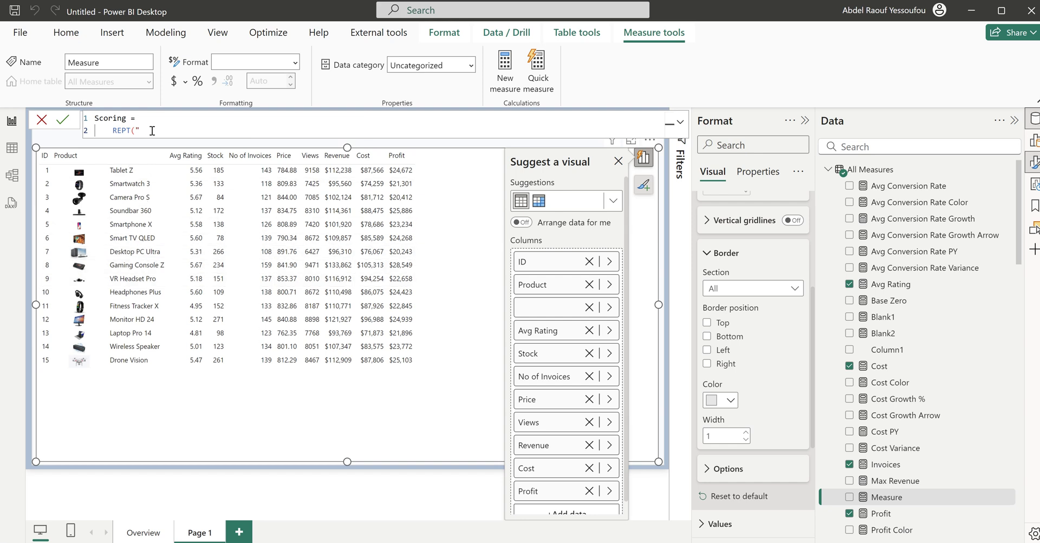
key("super+period")
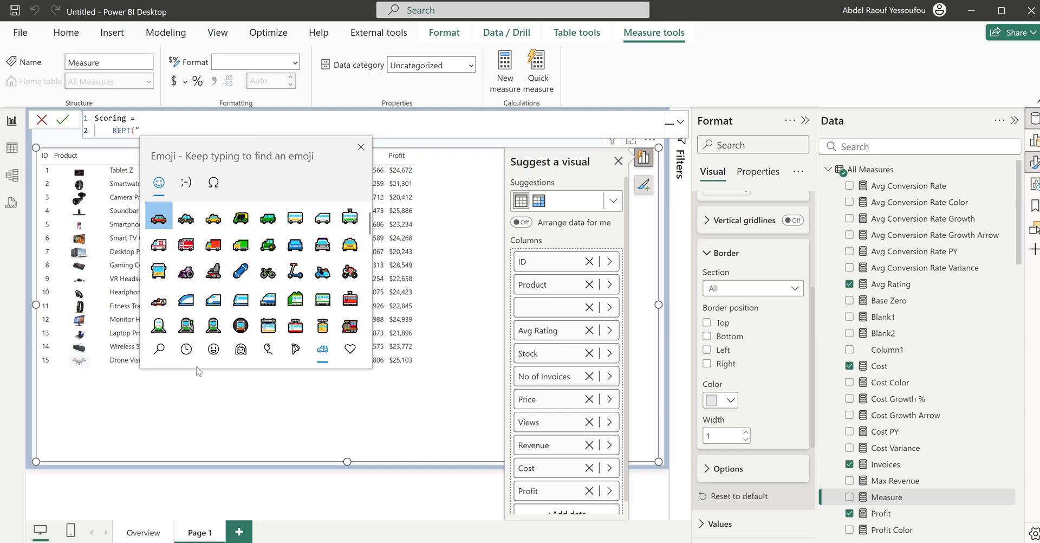
left_click(214, 348)
scroll(293, 303, "down", 2)
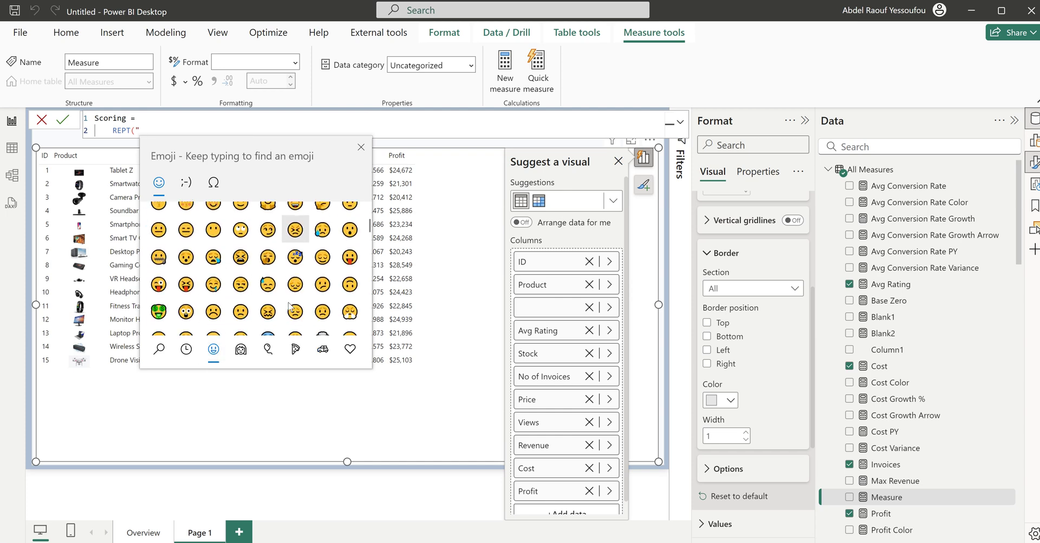
scroll(291, 308, "down", 10)
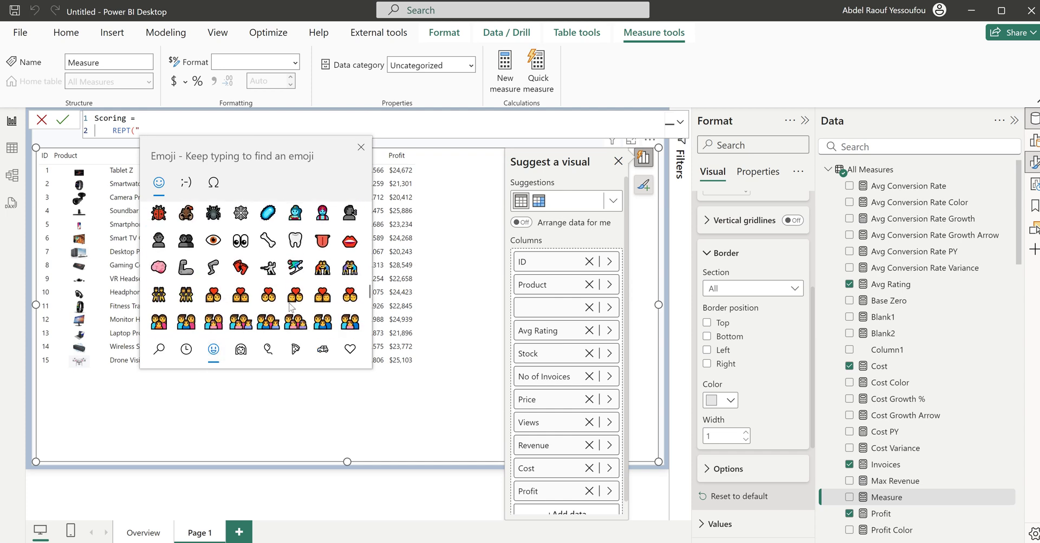
scroll(291, 308, "down", 8)
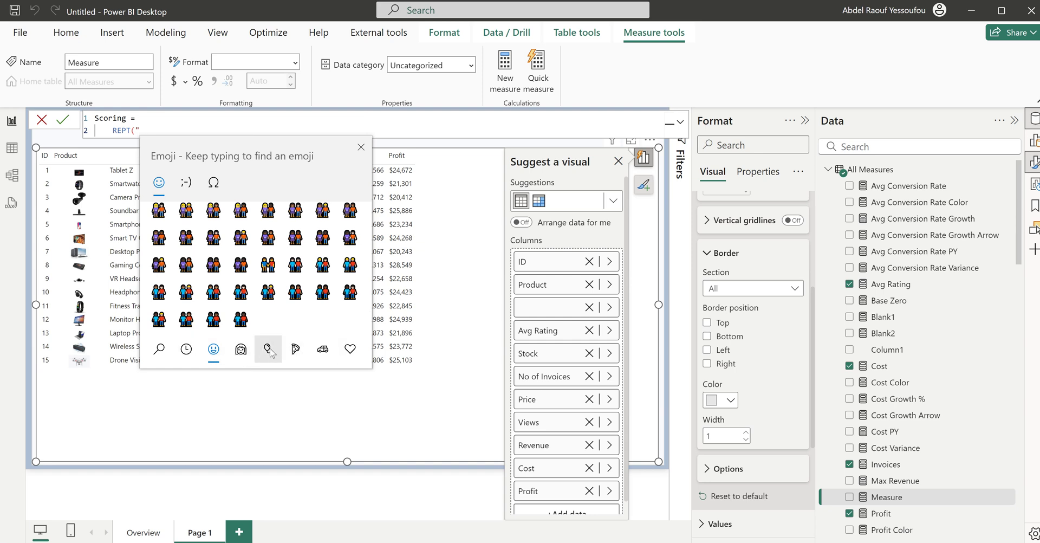
left_click(270, 350)
left_click(350, 349)
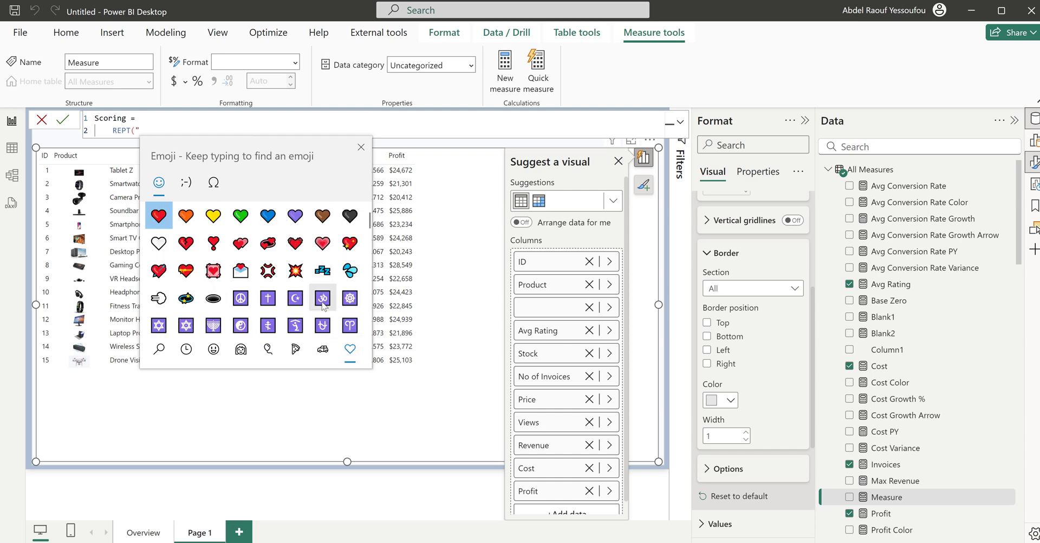
scroll(322, 306, "down", 10)
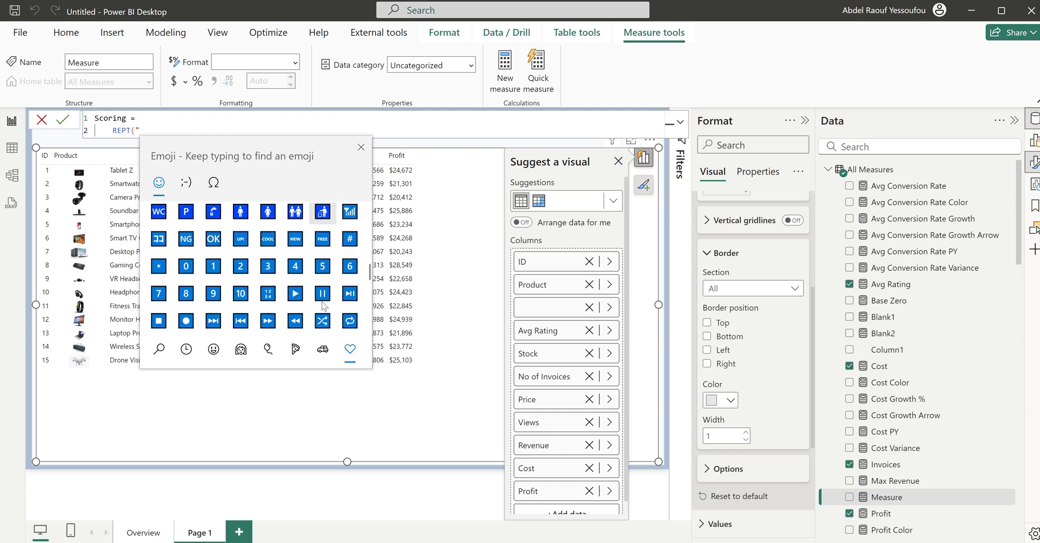
scroll(323, 305, "down", 5)
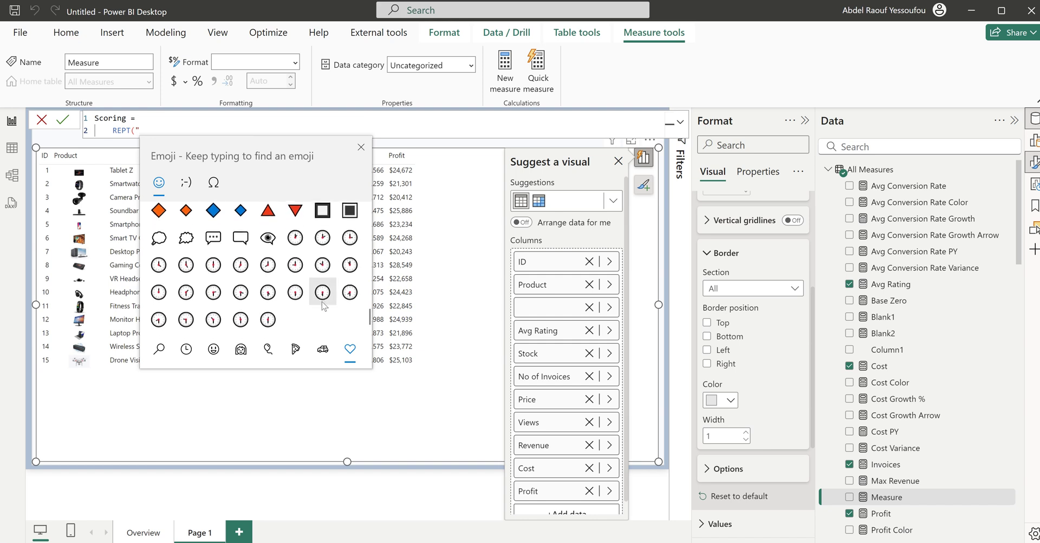
scroll(323, 306, "up", 5)
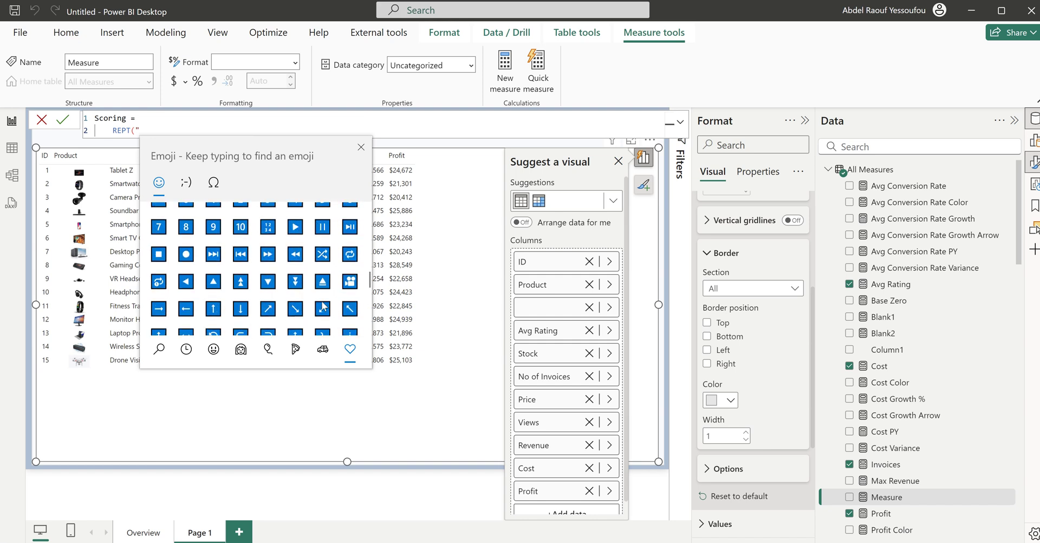
scroll(323, 306, "up", 4)
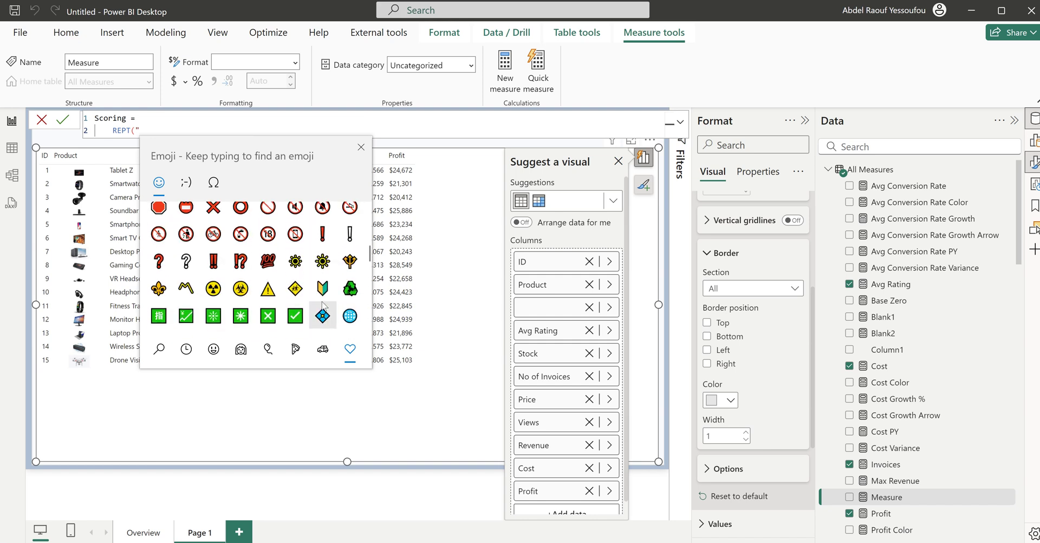
scroll(322, 305, "up", 5)
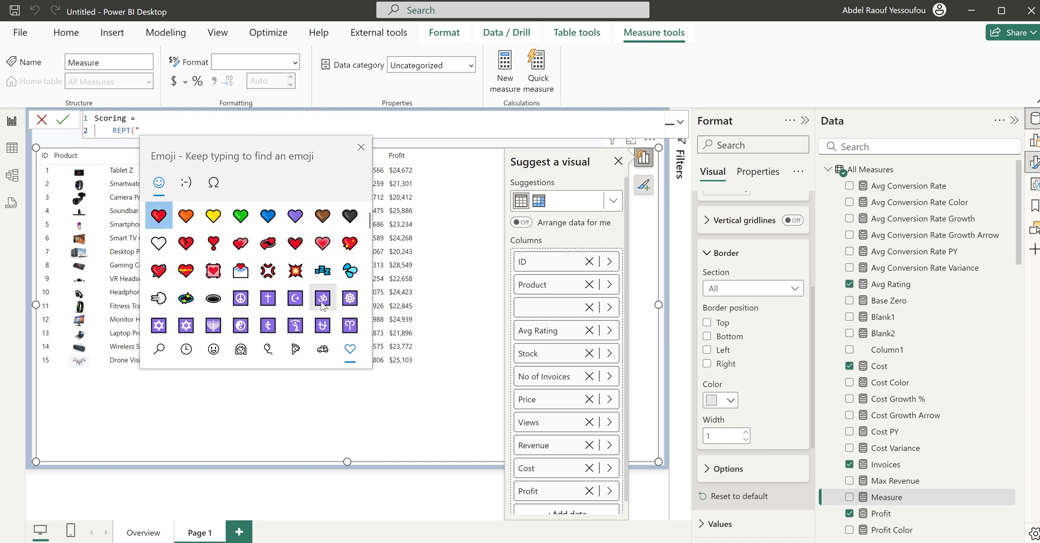
left_click(186, 349)
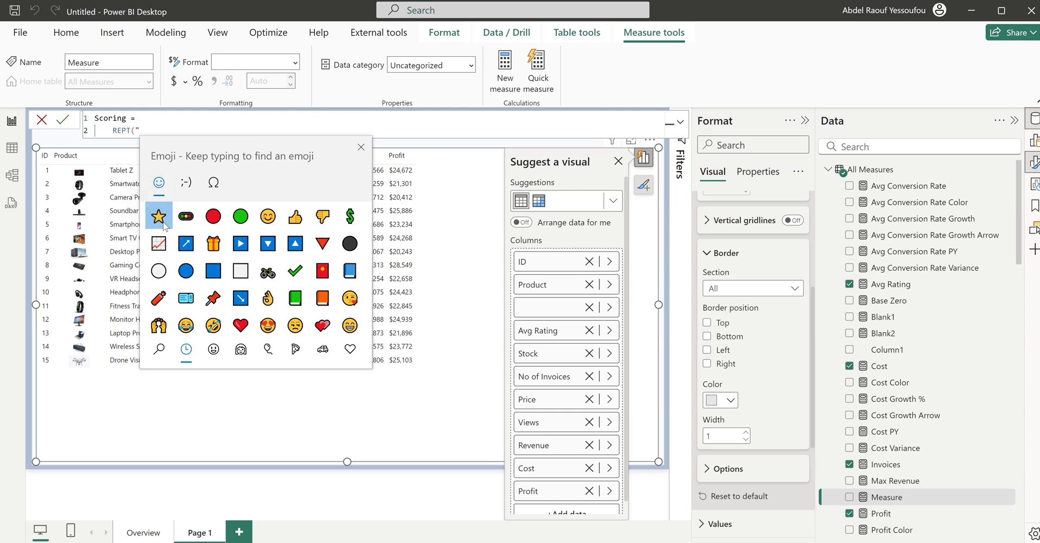
left_click(360, 147)
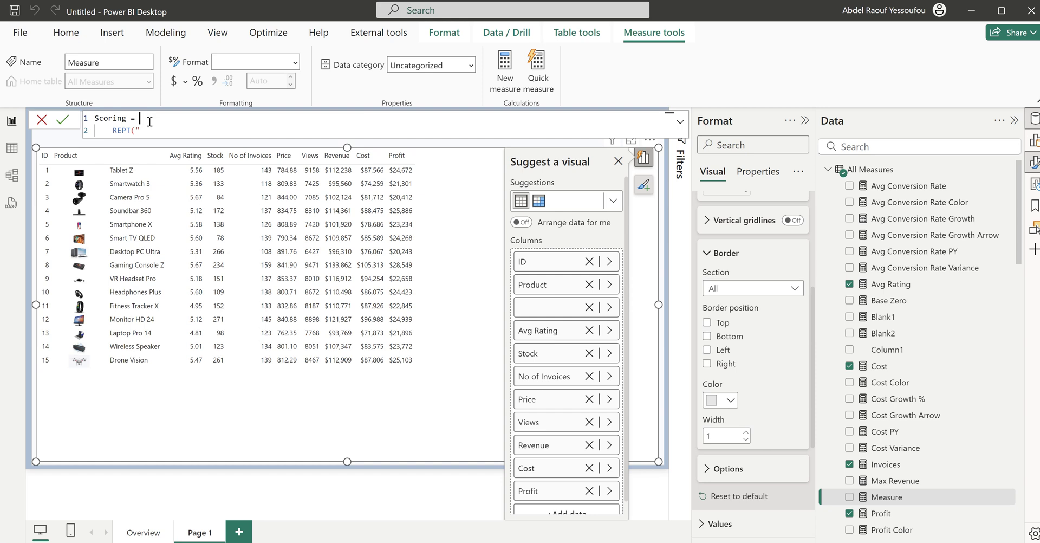
Step: Insert a comment line reading //★★★☆☆ above the REPT expression in the Scoring measure
key("shift+Return")
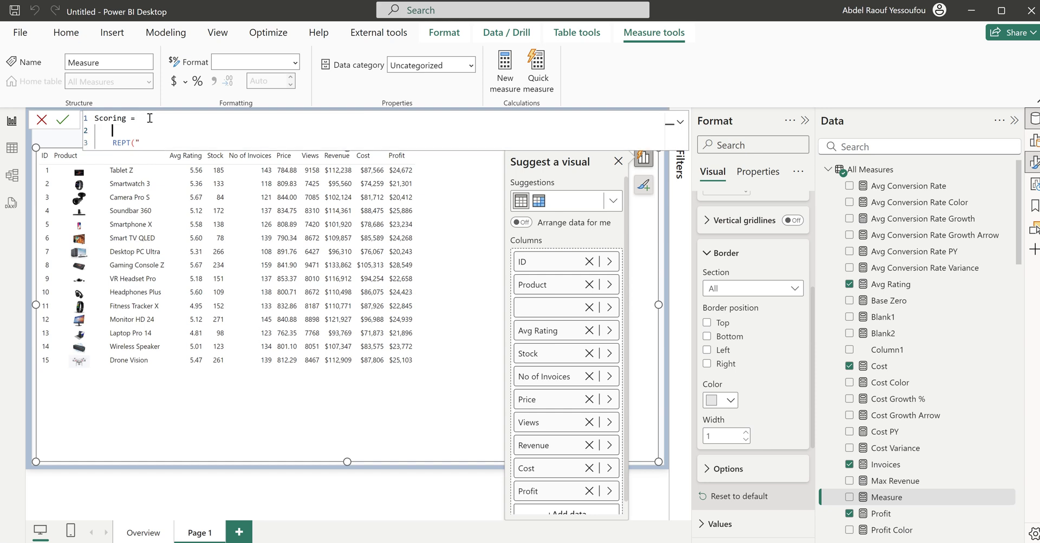
type("//")
type("★★★☆☆")
Step: Copy the filled star from the comment into the expression, complete it as REPT("★",10), and commit the Scoring measure
left_click_drag(121, 130, 124, 130)
key("ctrl+c")
left_click(154, 140)
key("ctrl+v")
type("\")")
type(",10)")
key("Return")
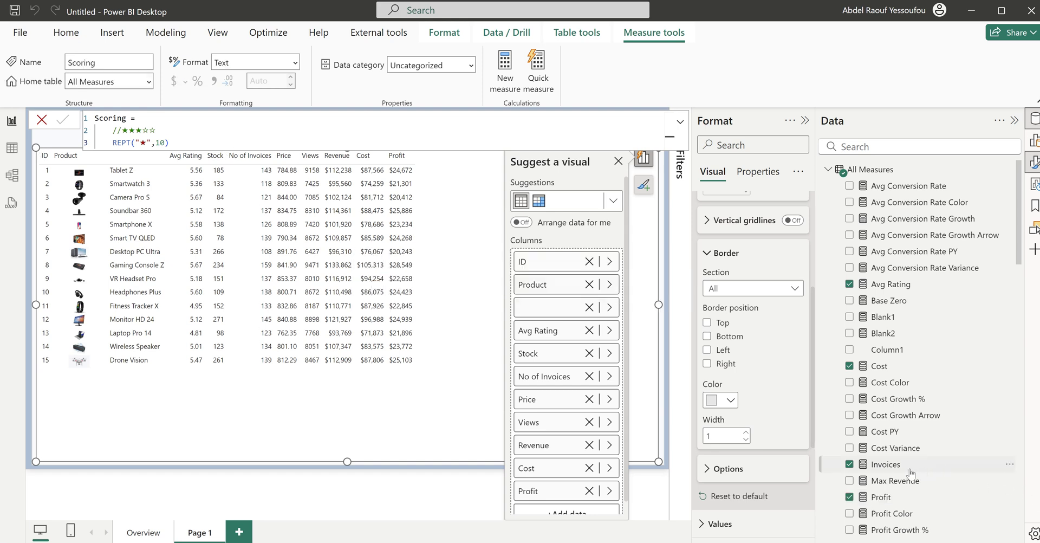
Step: Add the Scoring measure to the product table as a column
scroll(923, 506, "down", 5)
scroll(923, 507, "down", 4)
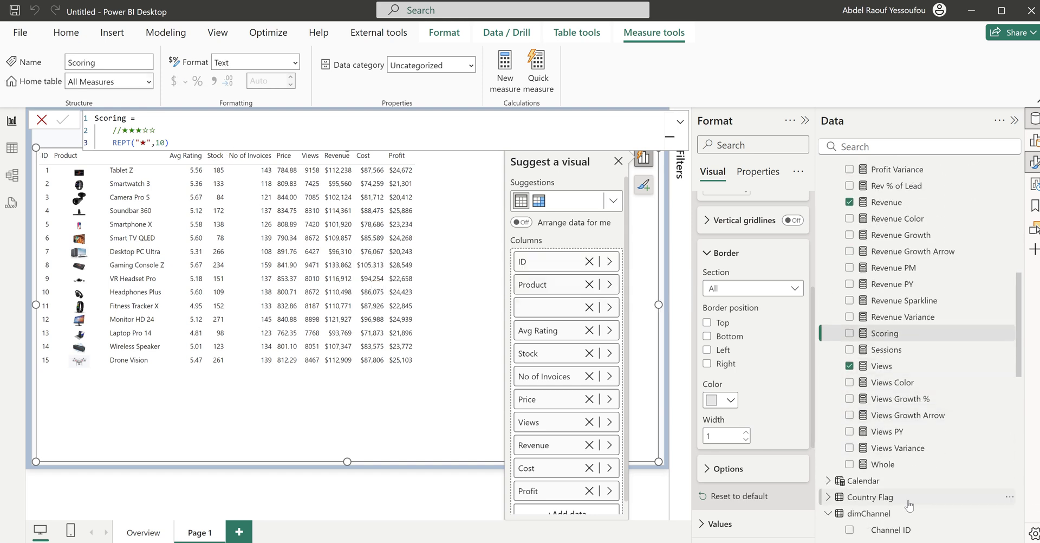
left_click(850, 333)
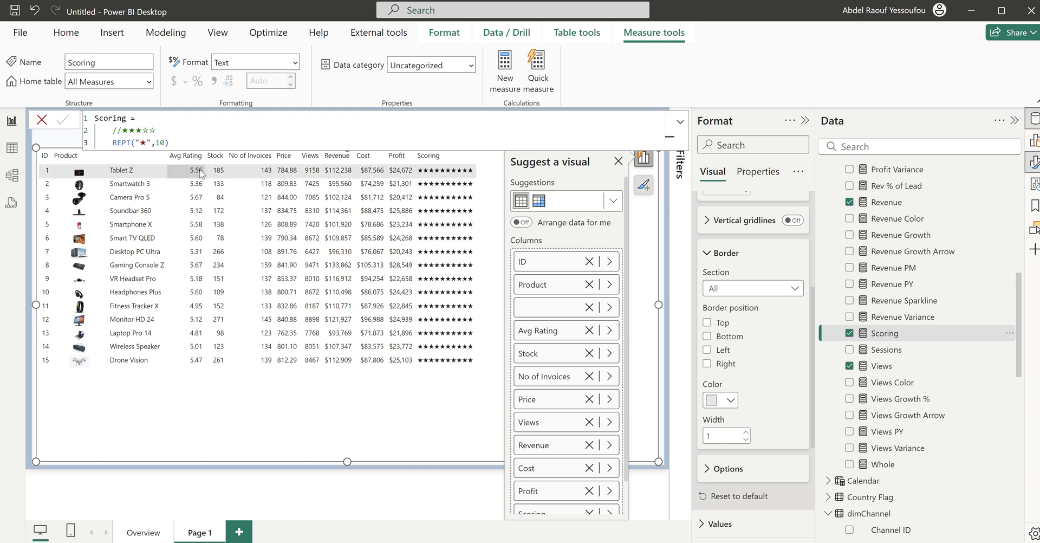
Step: Declare VAR _avg = [Avg Rating] on a new line above the REPT expression in the Scoring measure
double_click(168, 132)
left_click(169, 134)
key("shift+Return")
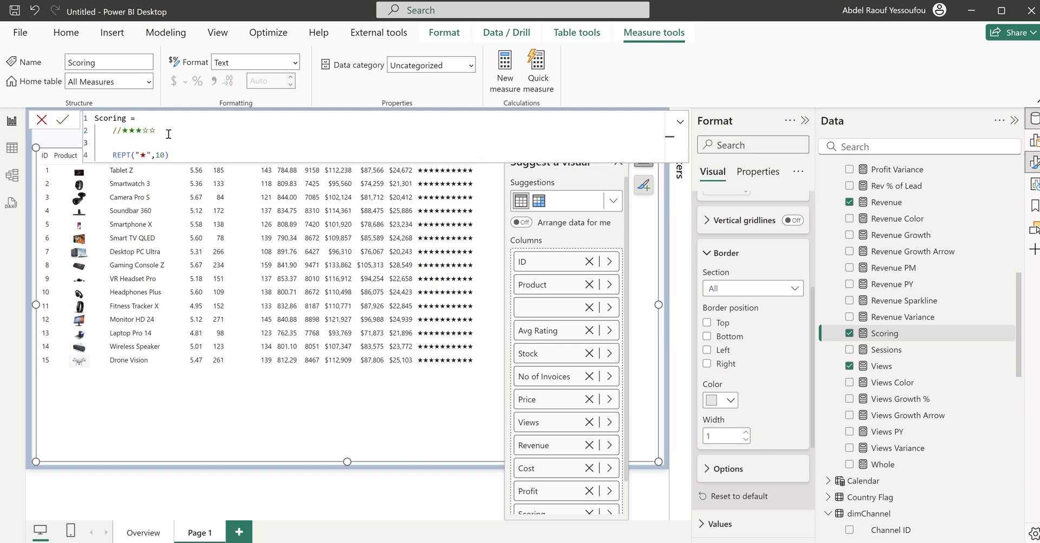
type("va")
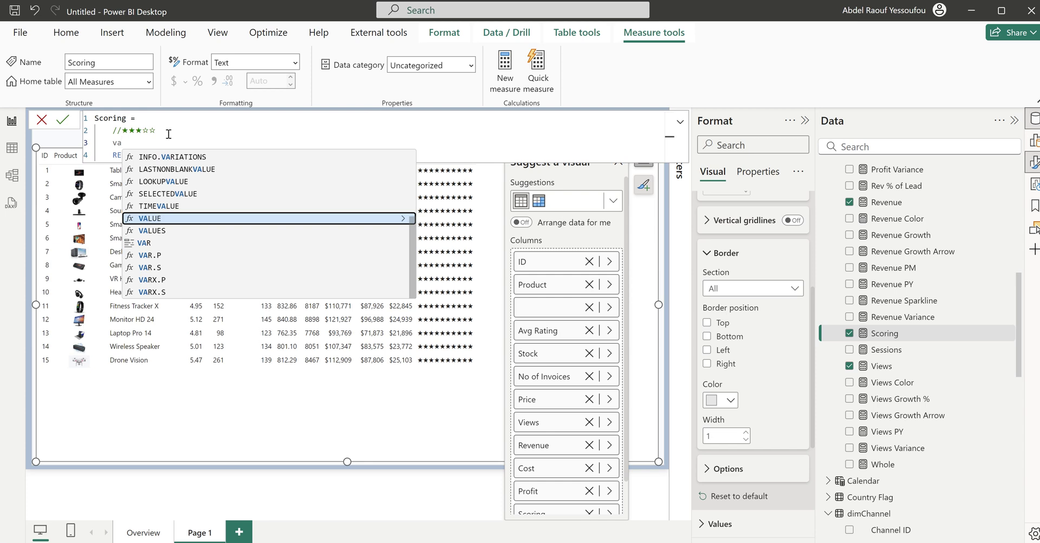
type("r")
key("Tab")
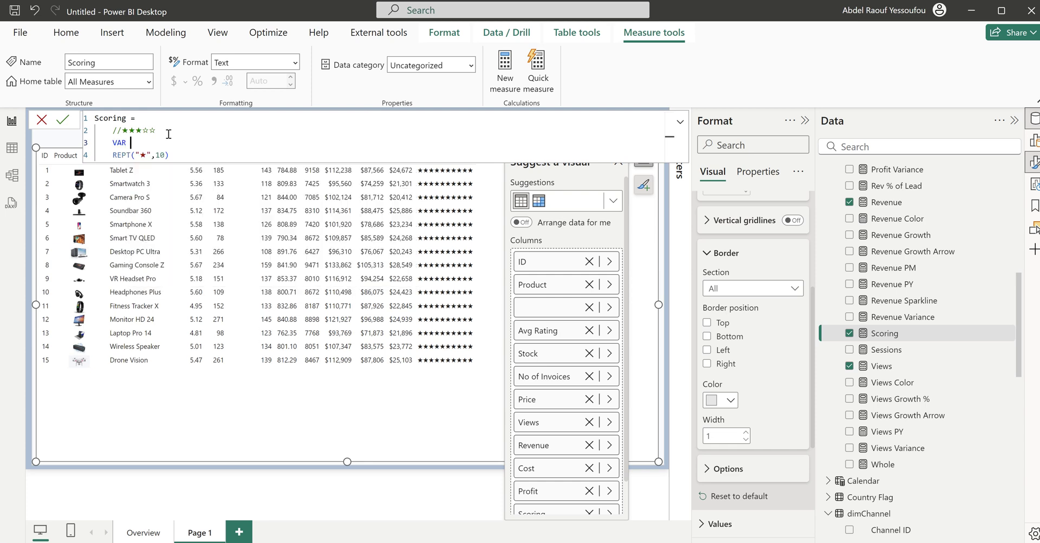
type("_avg =")
type("[av")
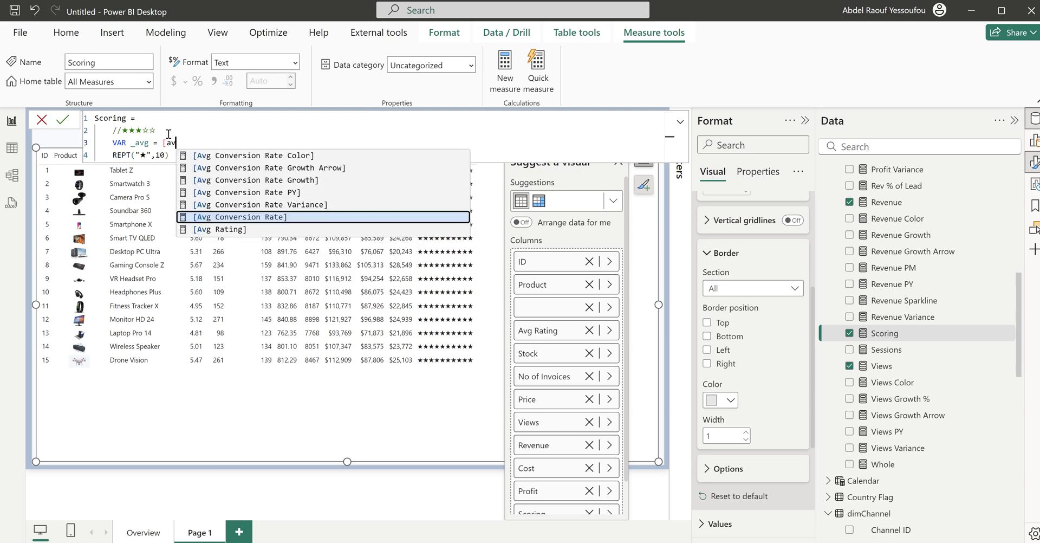
key("Down")
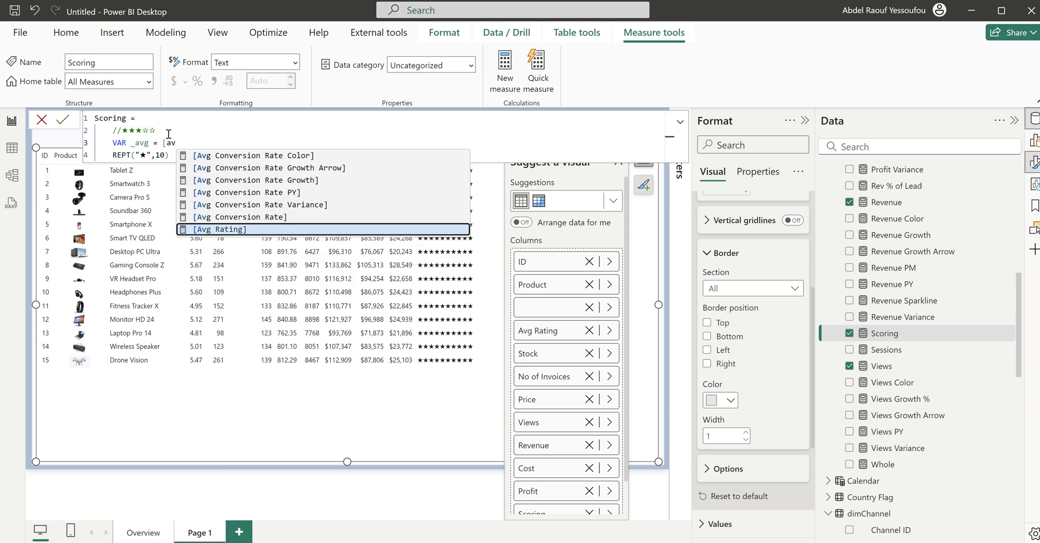
key("Tab")
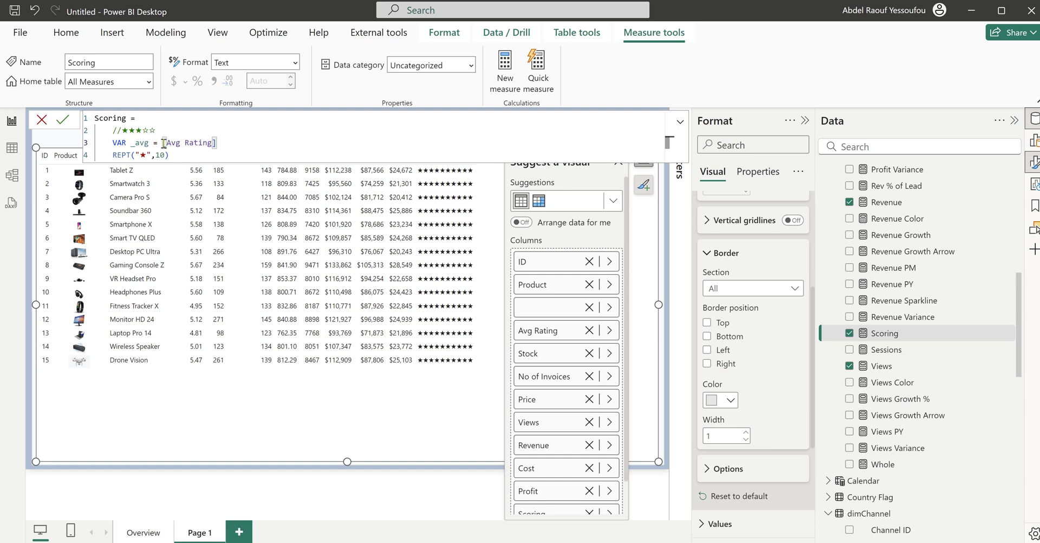
Step: Replace the REPT count of 10 with _avg, add a RETURN line before the expression, and commit the Scoring measure
left_click(137, 143)
double_click(137, 144)
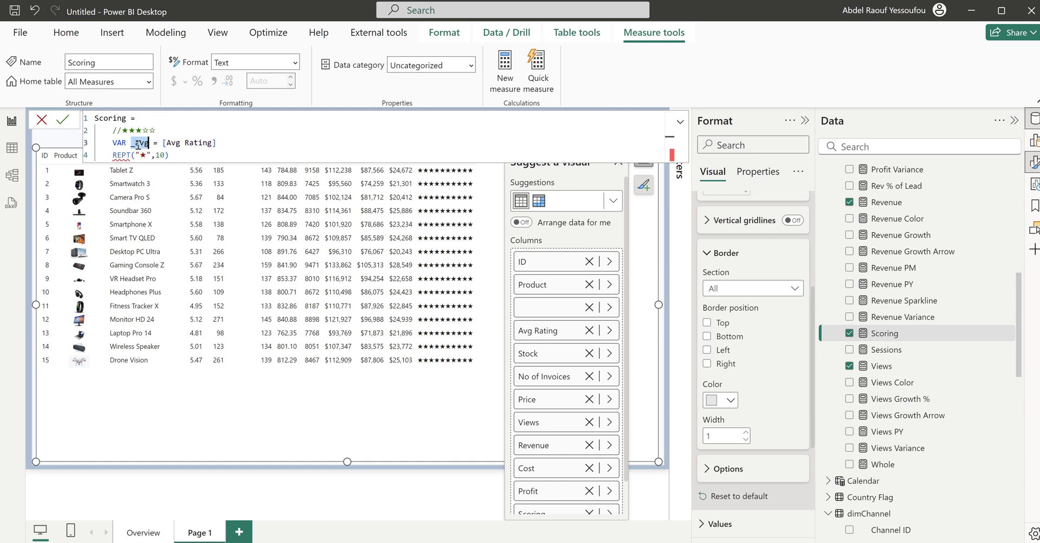
double_click(161, 155)
key("ctrl+v")
left_click(256, 141)
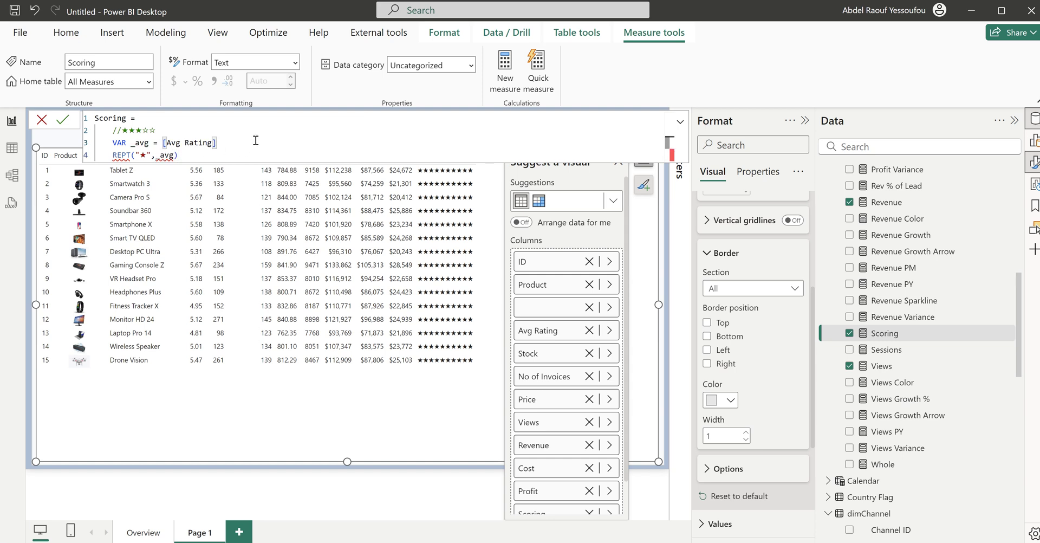
key("shift+Return")
type("RETURN")
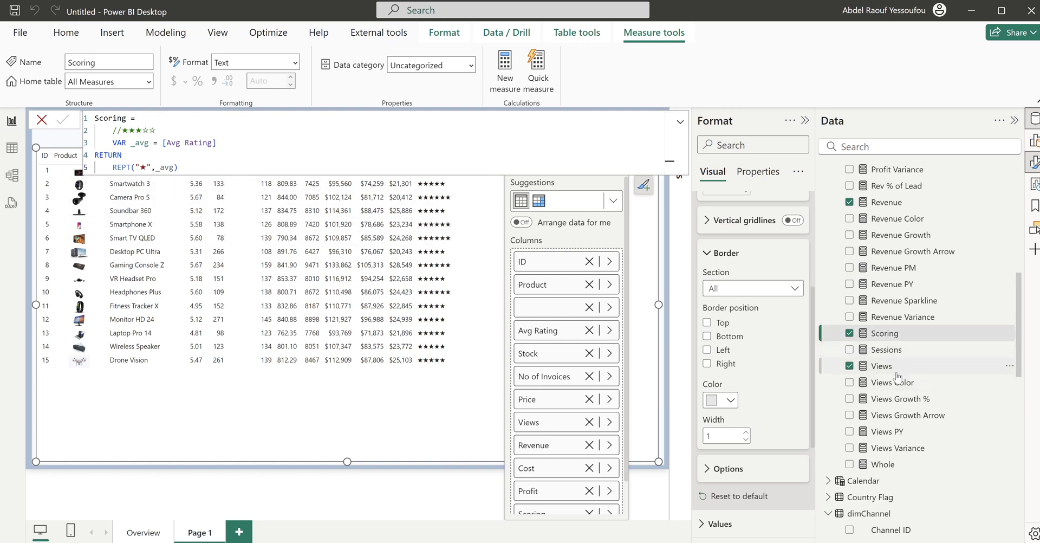
Step: Set the Avg Rating measure to display 0 decimal places
scroll(900, 374, "up", 8)
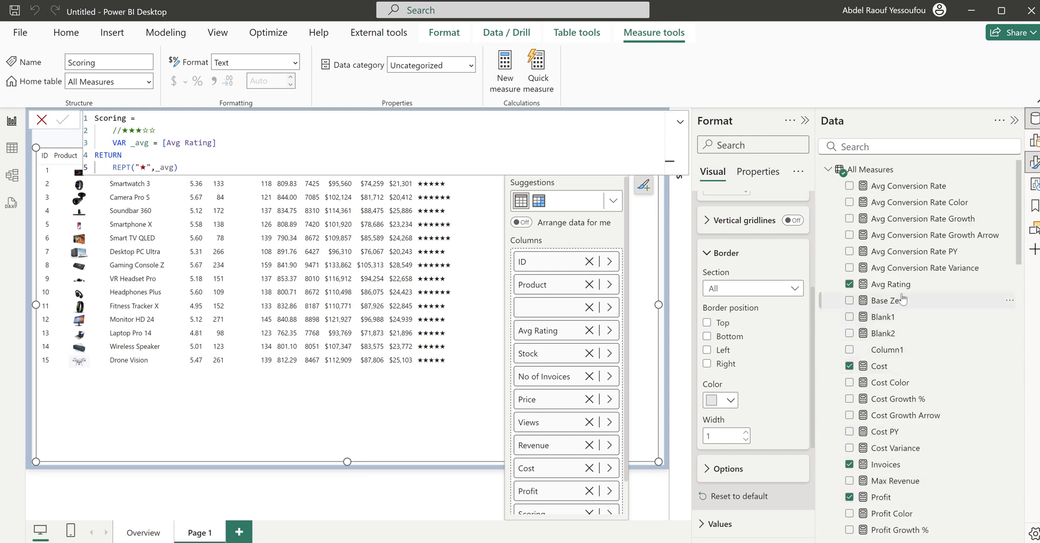
left_click(889, 283)
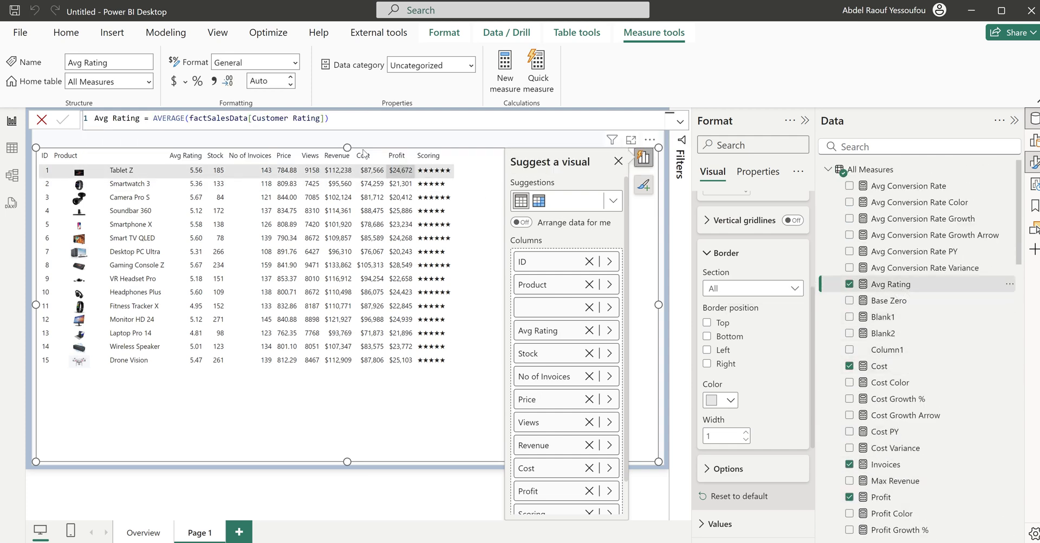
left_click(270, 81)
type("0")
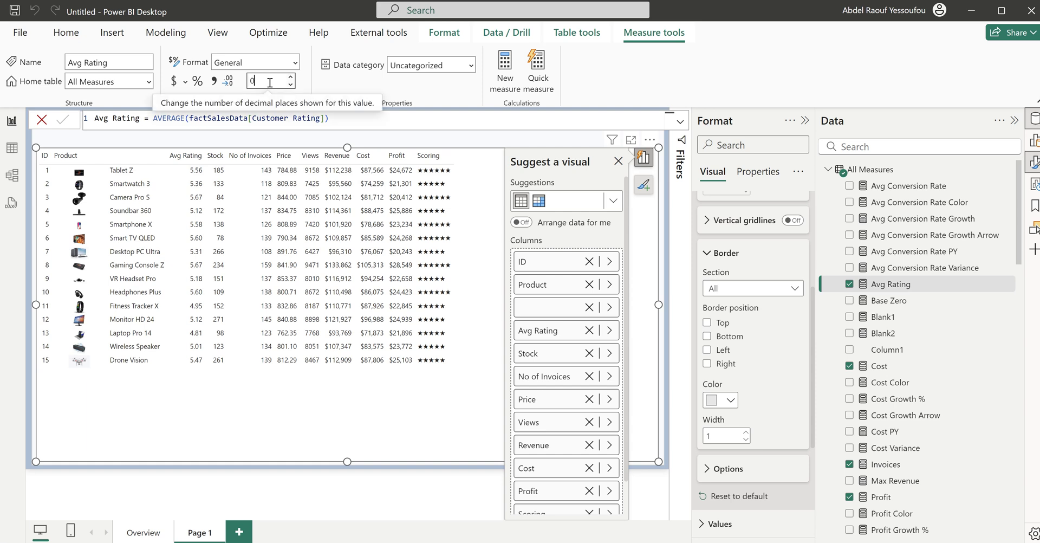
key("BackSpace")
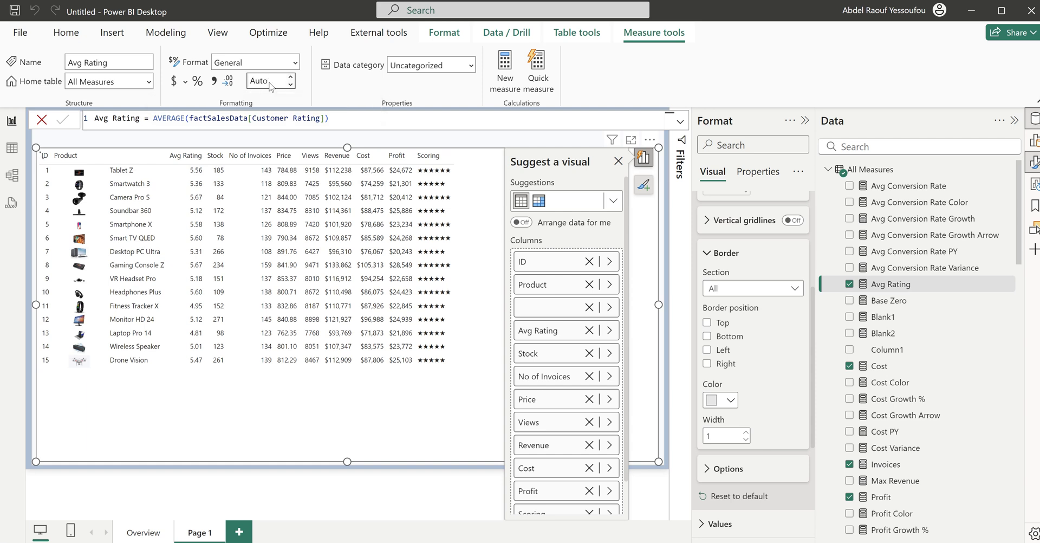
type("0")
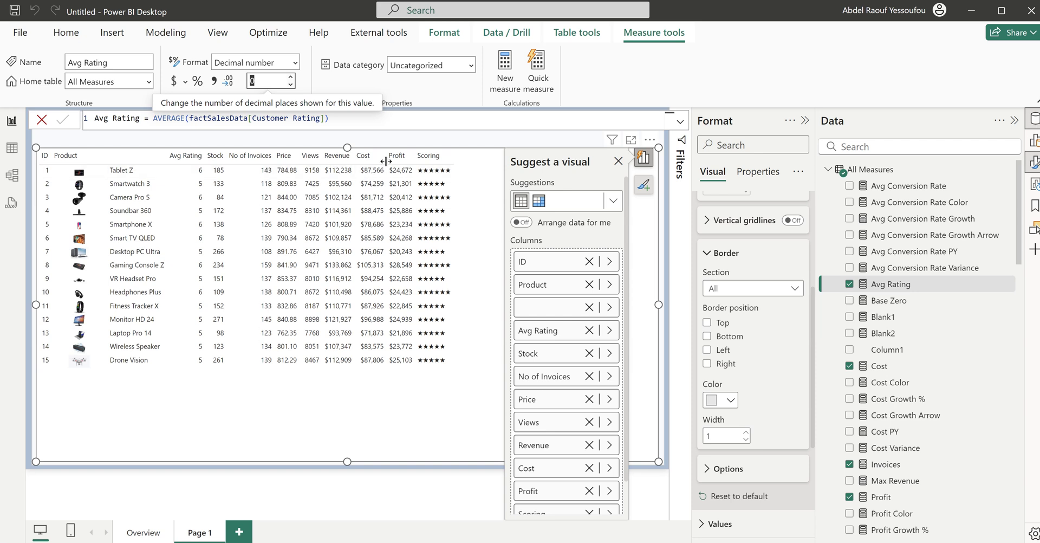
left_click(349, 121)
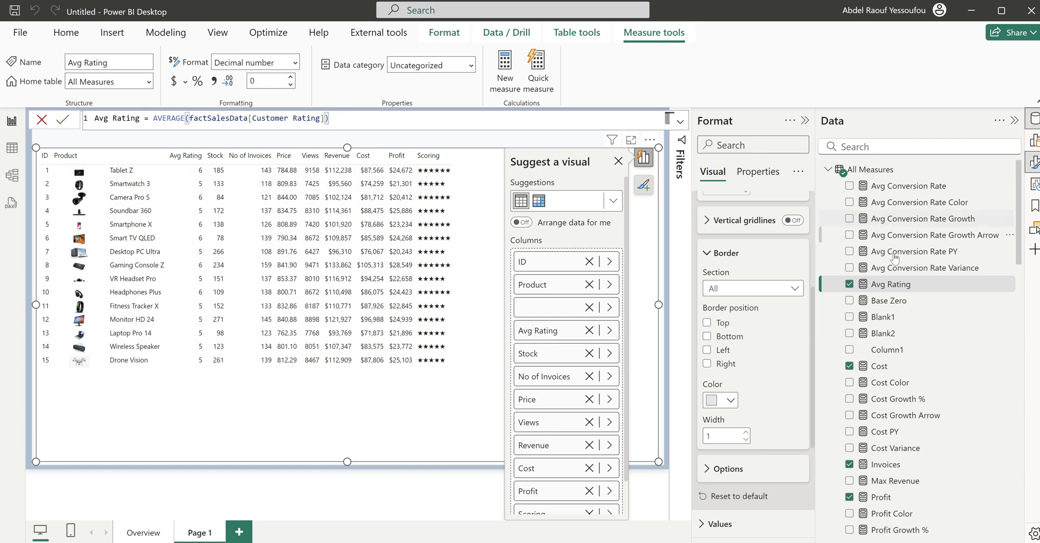
Step: Reopen the Scoring measure's formula and insert an empty line between the star comment and the _avg variable
scroll(909, 349, "down", 2)
scroll(909, 350, "down", 10)
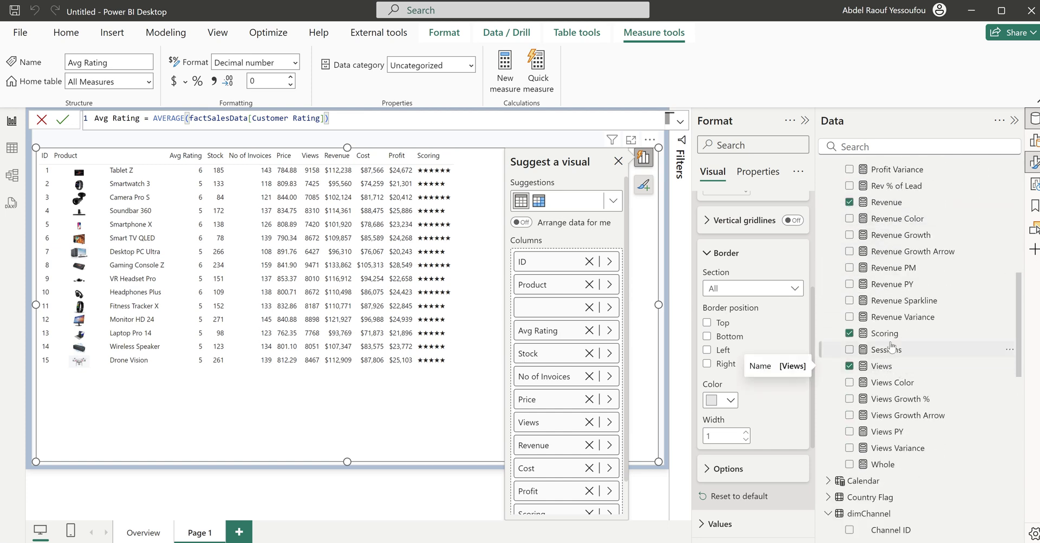
left_click(889, 336)
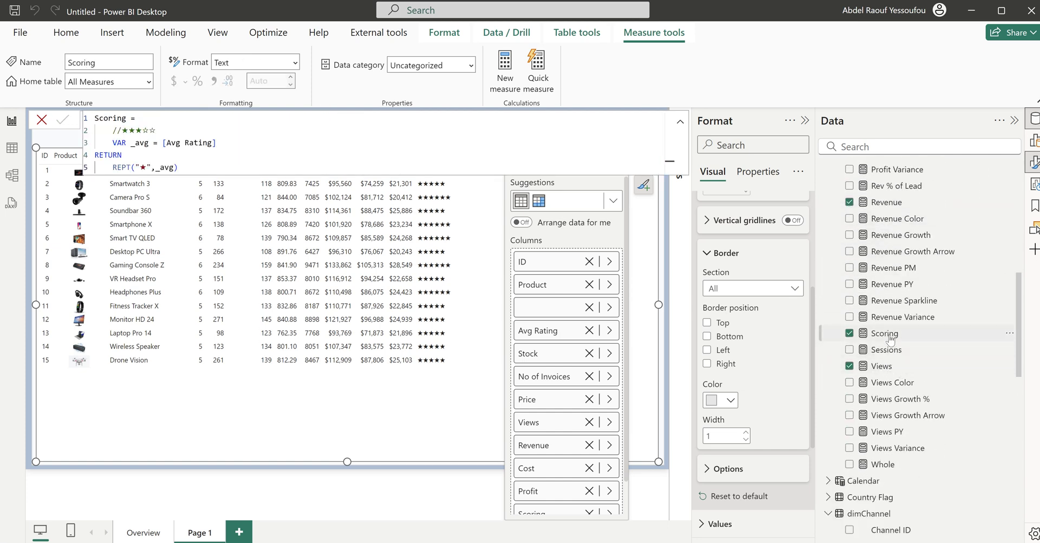
left_click(157, 131)
left_click_drag(157, 131, 150, 130)
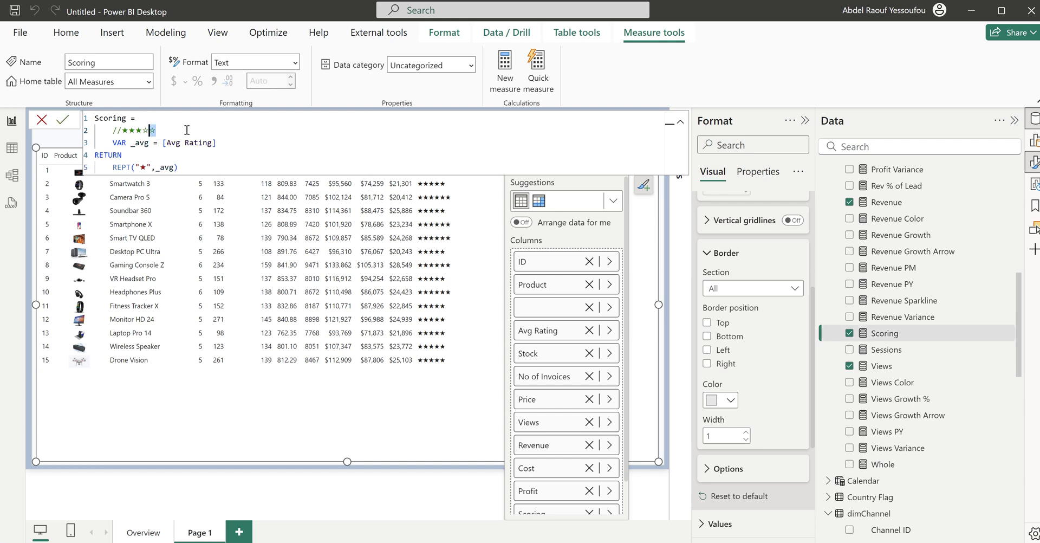
key("ctrl+shift+Left")
key("End")
key("shift+Return")
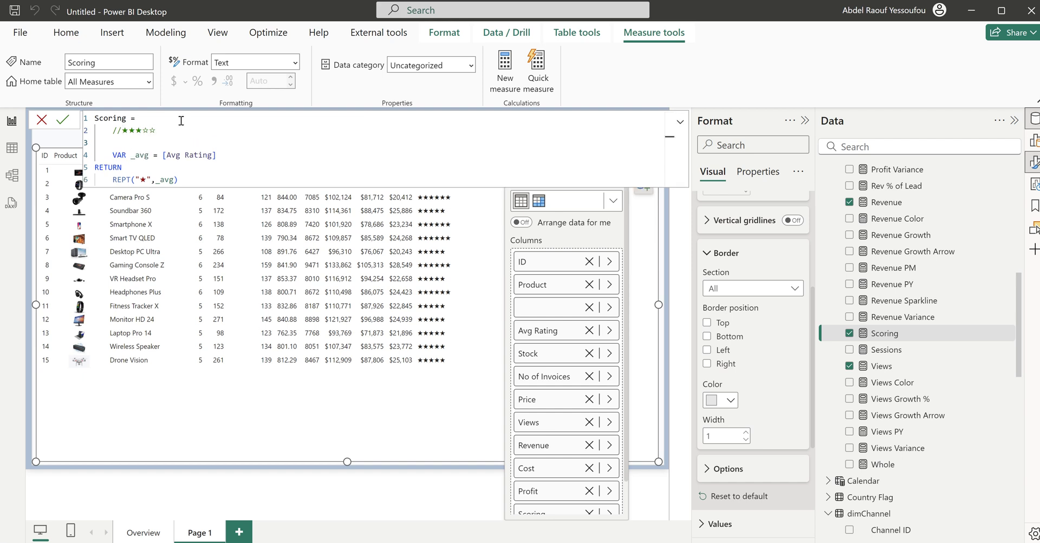
Step: Declare VAR _Rem = 10 - _avg on a new line directly below the _avg variable in the Scoring measure
type("VAR _Rem =")
left_click_drag(165, 142, 111, 142)
key("ctrl+c")
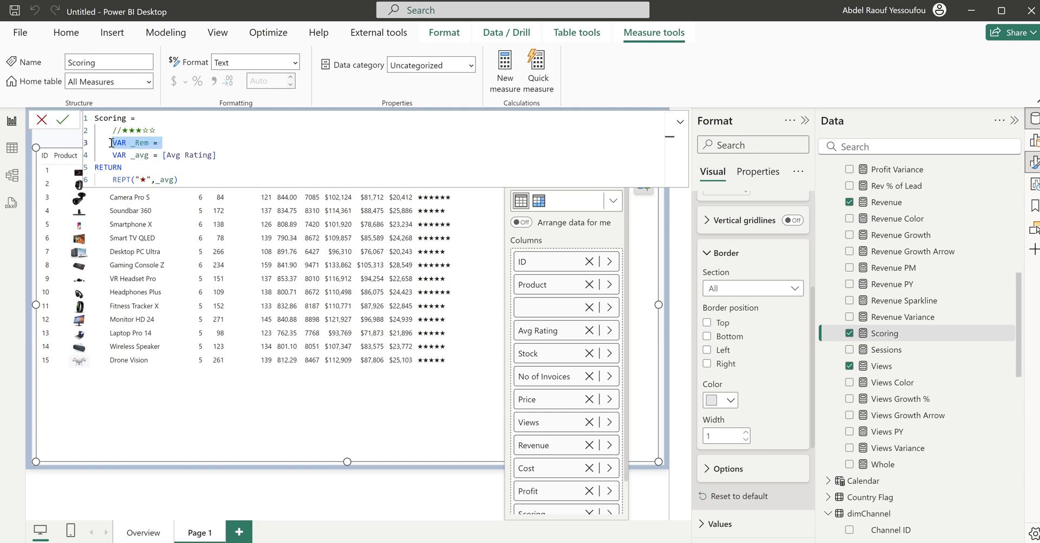
key("BackSpace")
left_click(225, 155)
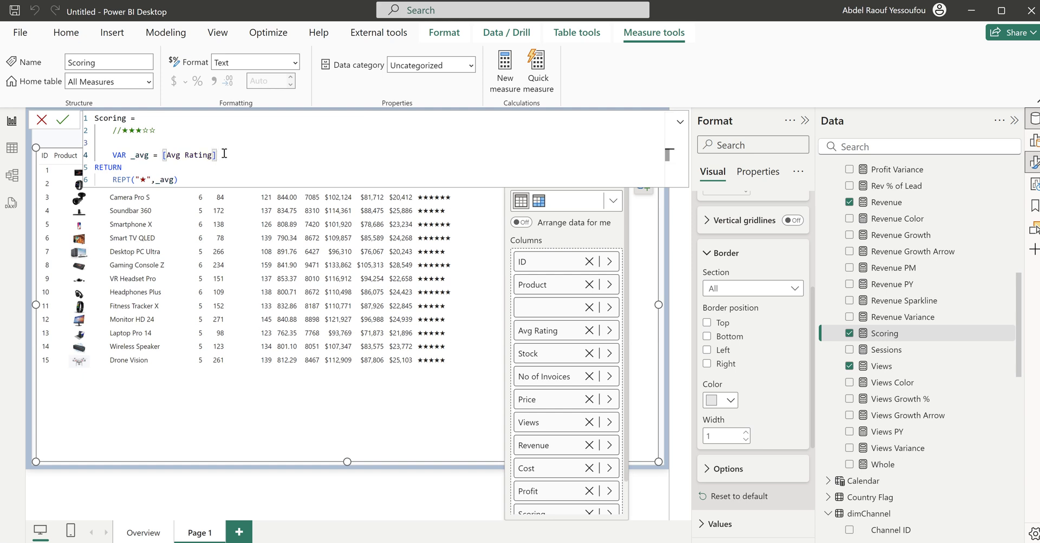
key("Return")
key("ctrl+v")
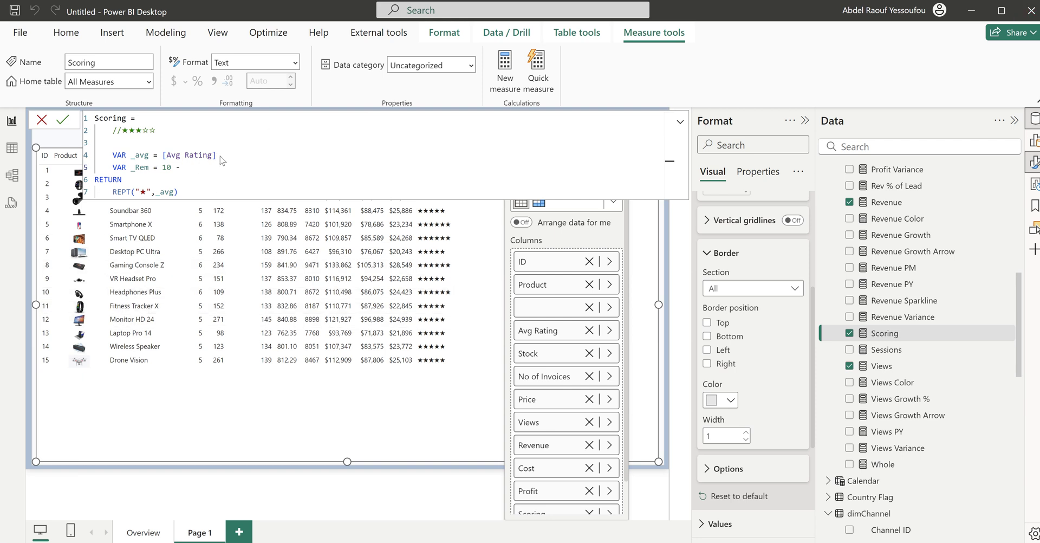
double_click(142, 156)
key("ctrl+c")
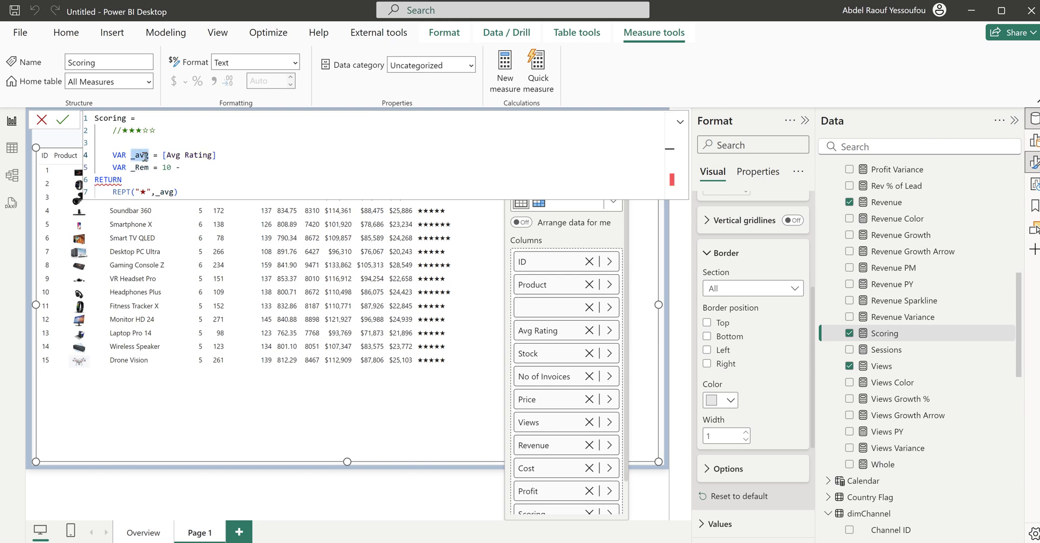
left_click(187, 167)
key("ctrl+v")
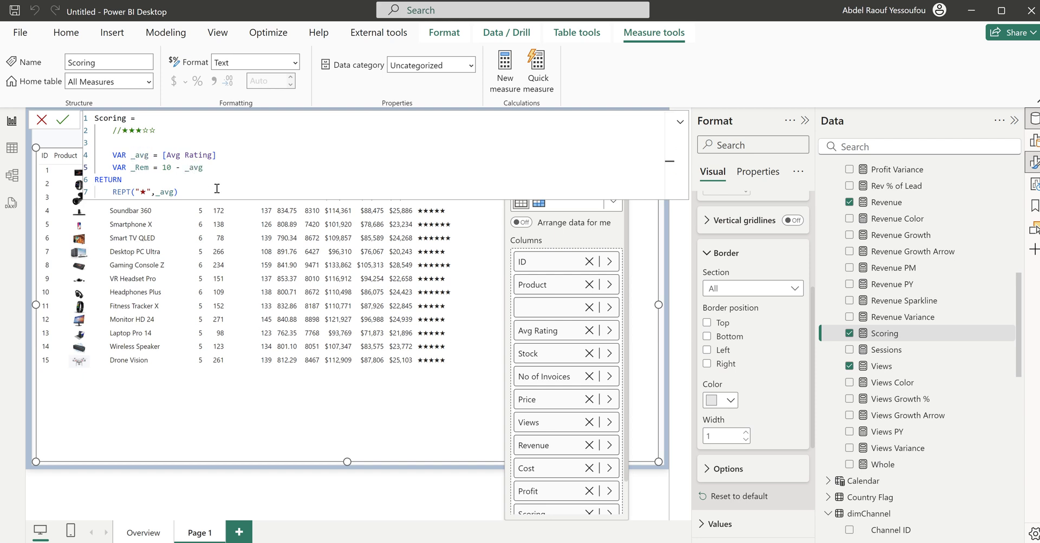
Step: Append & REPT("☆",_avg) to the return expression, reusing the existing REPT call and the empty star from the comment
left_click(184, 192)
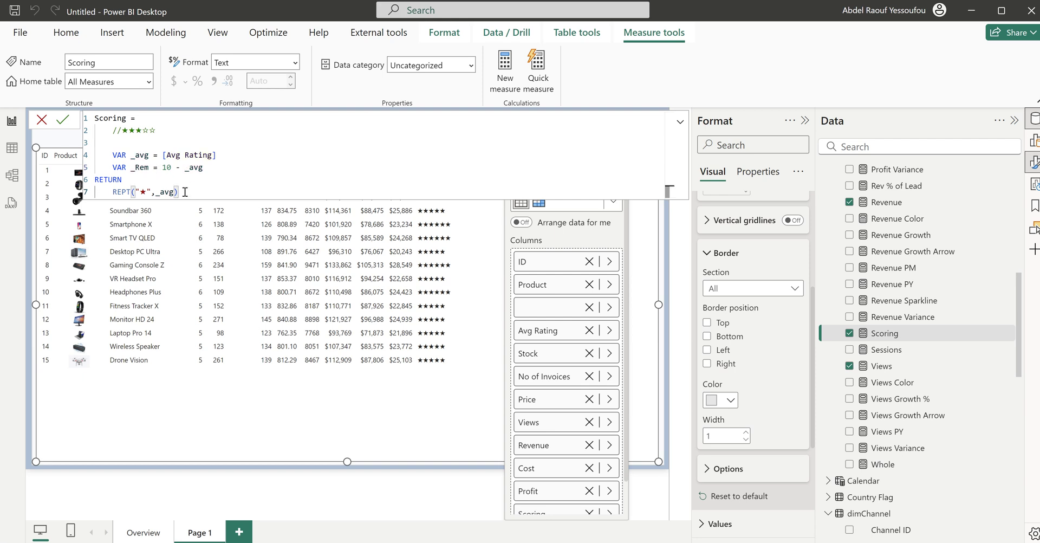
type("&")
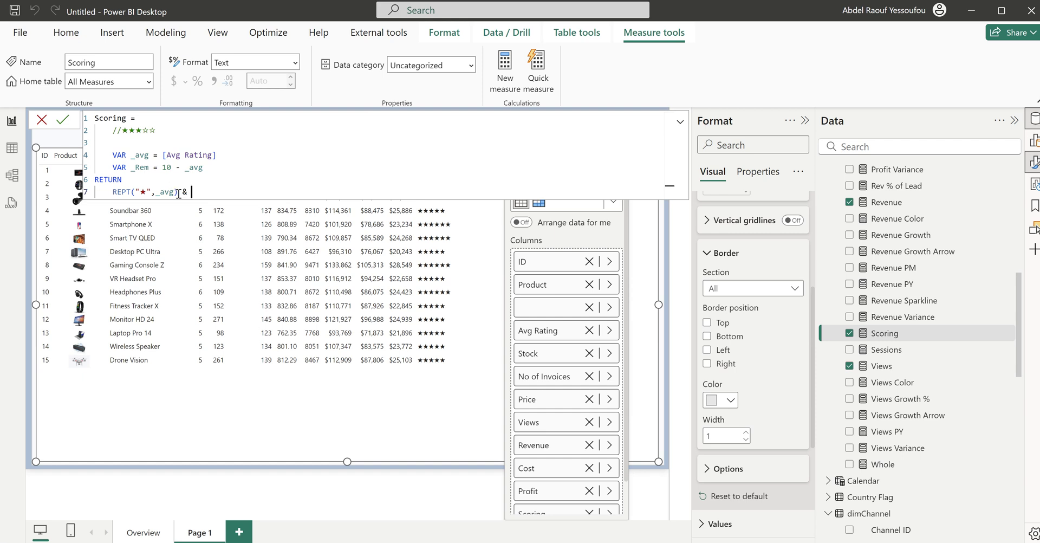
left_click_drag(178, 192, 114, 192)
key("ctrl+c")
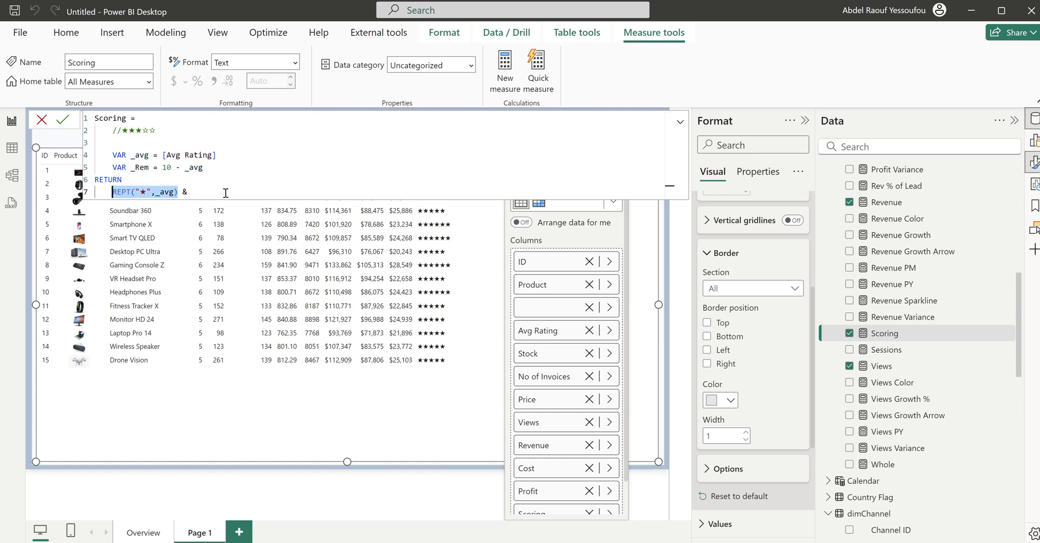
left_click(225, 193)
key("ctrl+v")
left_click_drag(164, 130, 152, 131)
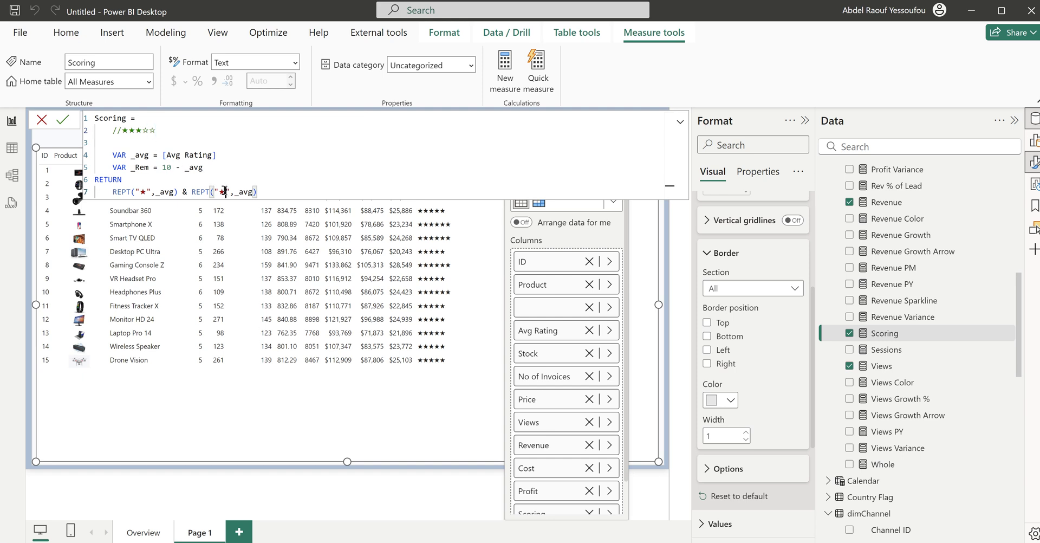
left_click_drag(225, 192, 219, 192)
key("ctrl+v")
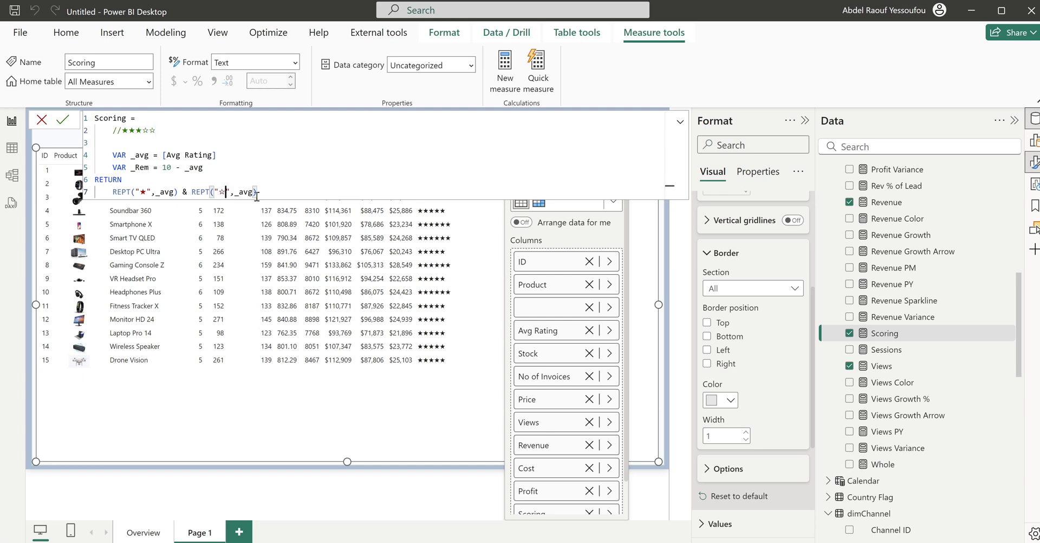
Step: Replace _avg with _Rem as the empty-star REPT count and commit the Scoring measure
double_click(144, 169)
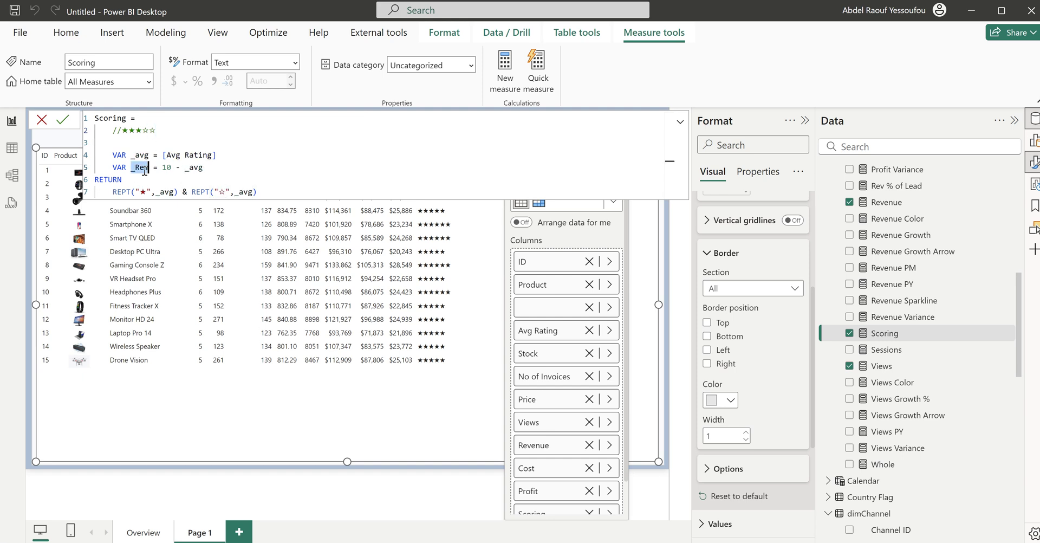
double_click(245, 191)
key("ctrl+v")
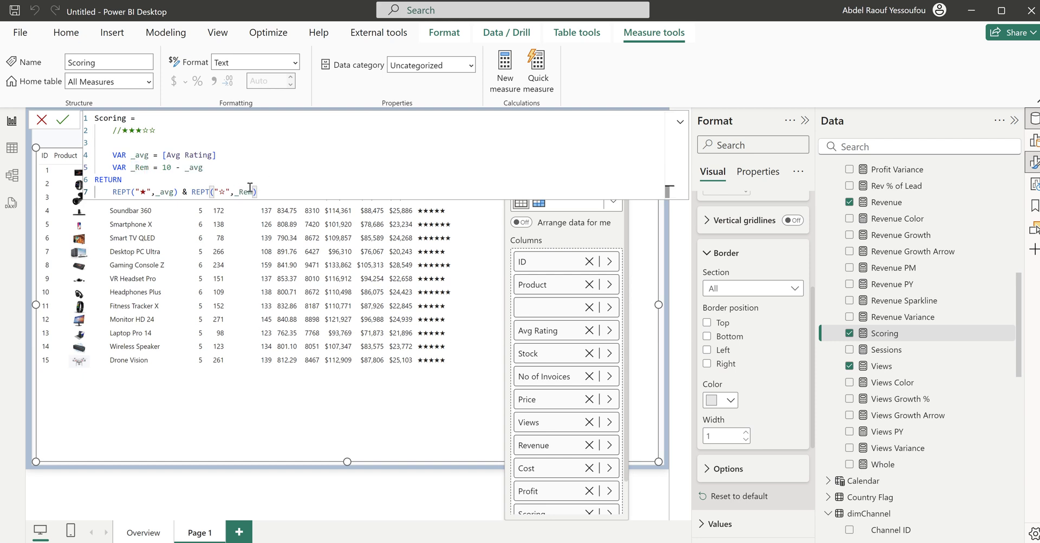
left_click(220, 171)
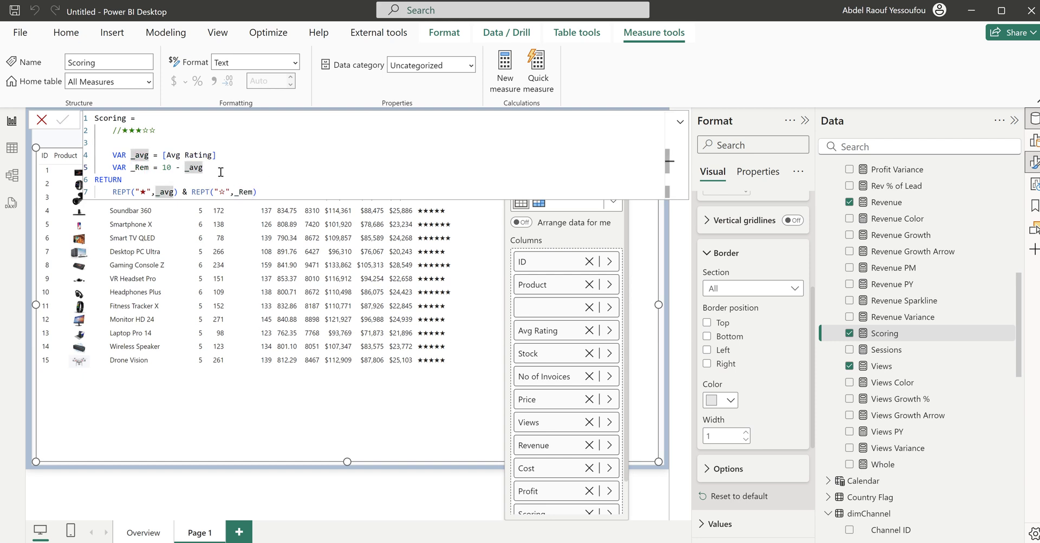
key("Return")
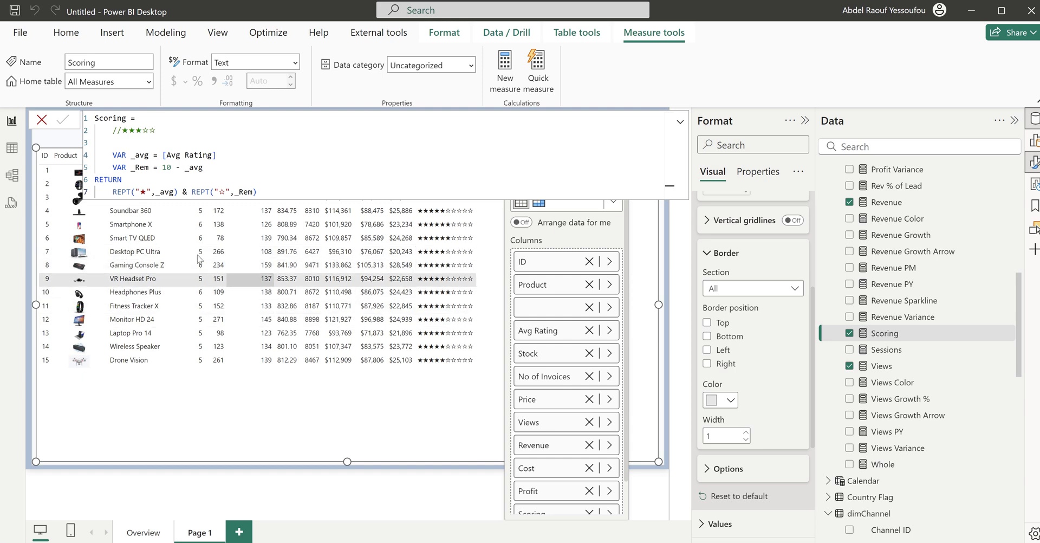
Step: Close the Scoring measure's formula editor to return to the product table
left_click_drag(162, 130, 130, 131)
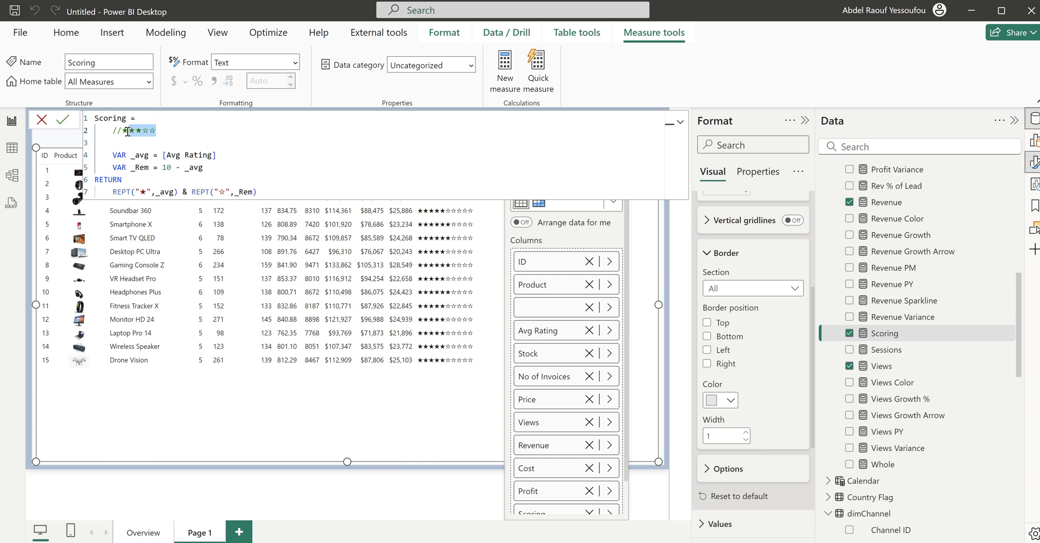
left_click(62, 122)
left_click(41, 120)
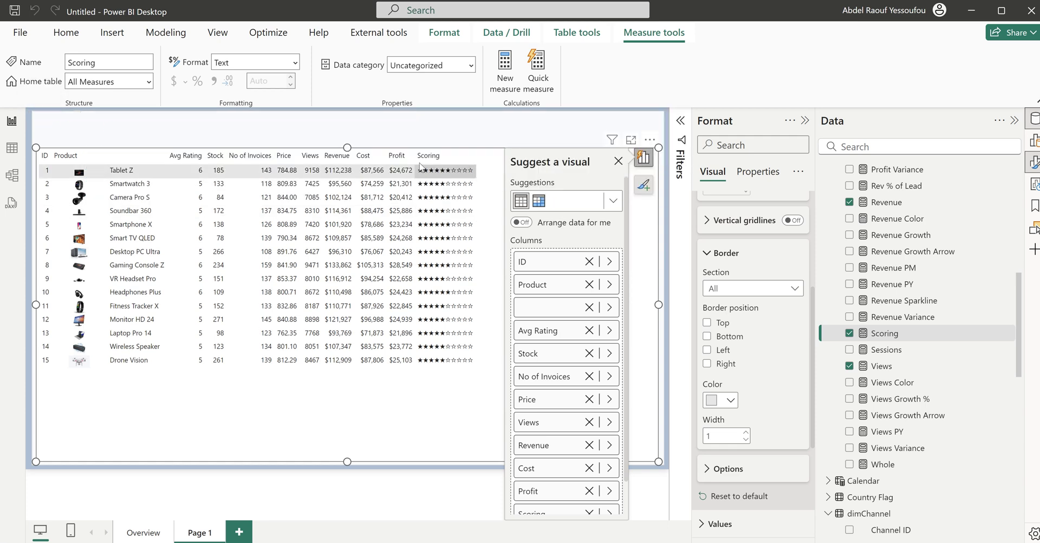
Step: Set the values text color of the Scoring column to #3F53E0 using the table's specific column formatting
scroll(749, 328, "up", 4)
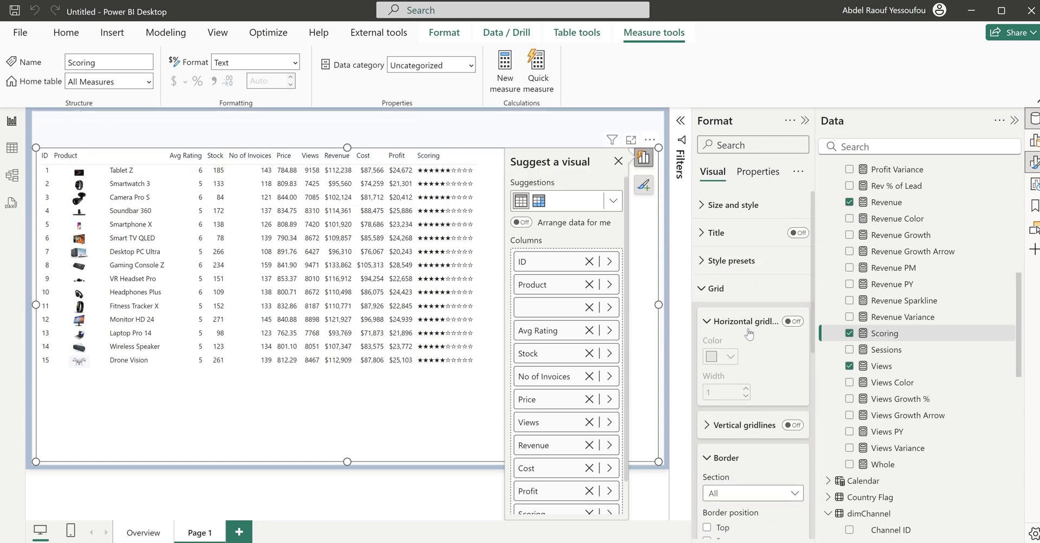
left_click(714, 288)
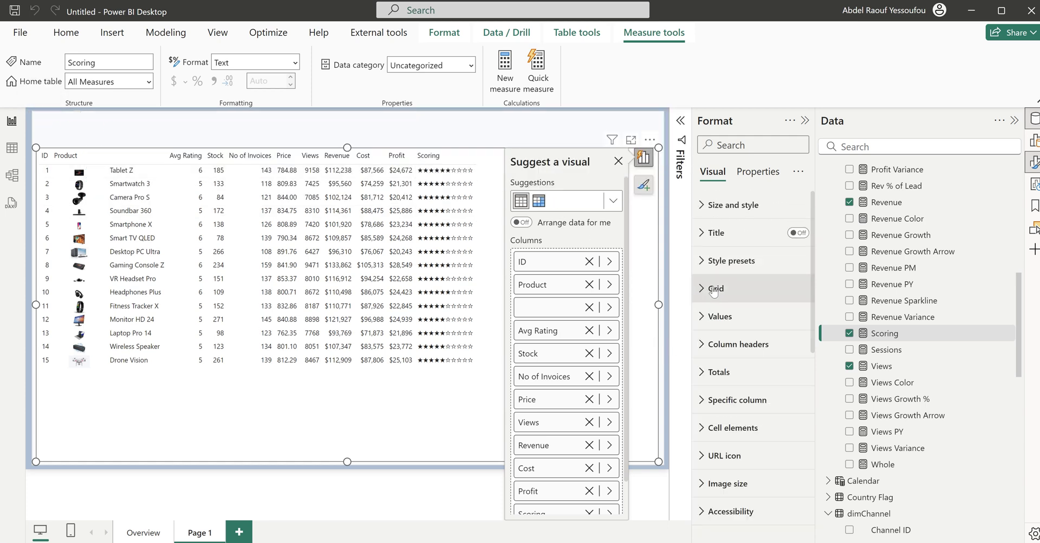
left_click(731, 401)
scroll(733, 409, "down", 3)
left_click(751, 332)
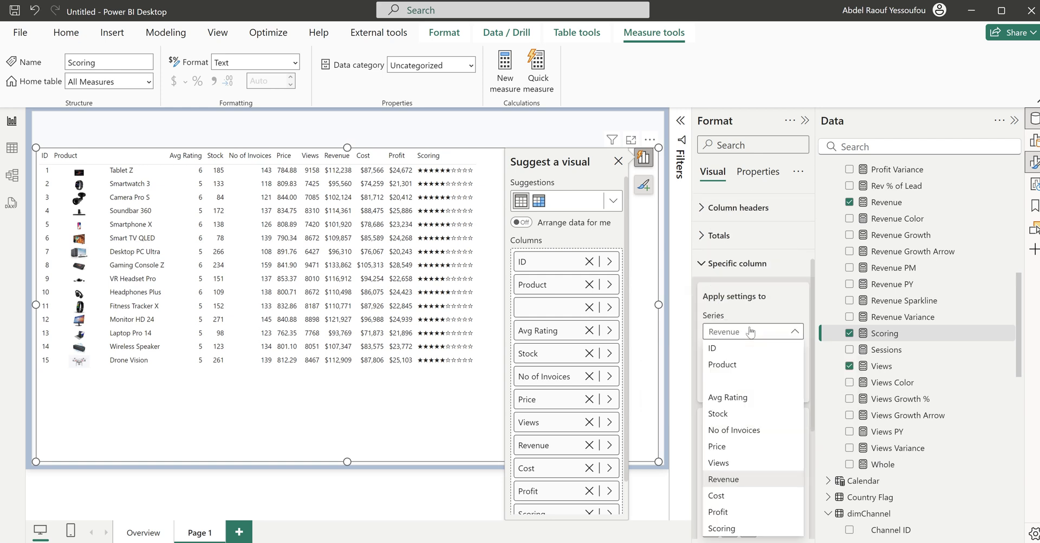
left_click(722, 528)
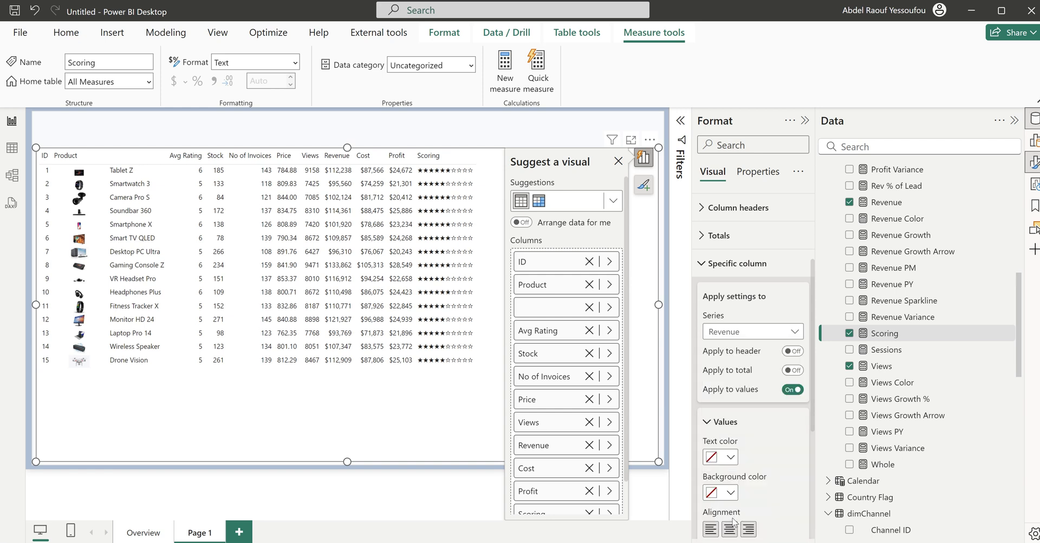
left_click(730, 458)
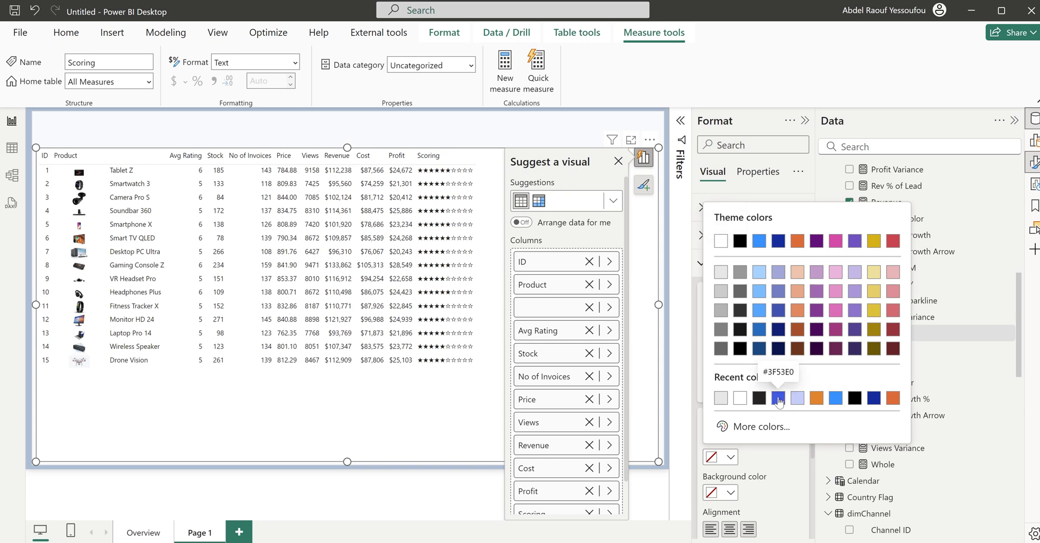
left_click(776, 400)
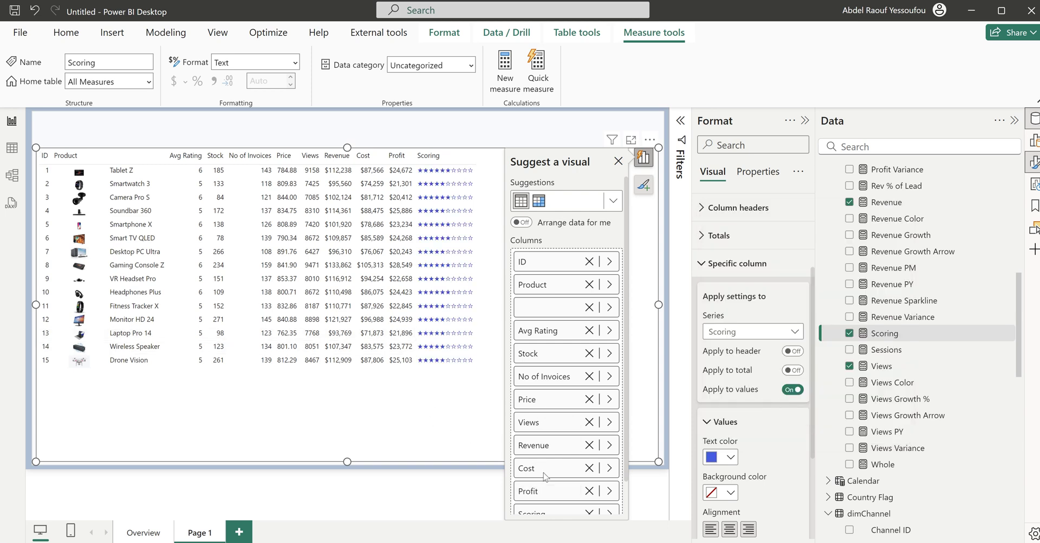
Step: Move the Scoring column directly after Avg Rating in the product table
scroll(558, 438, "down", 2)
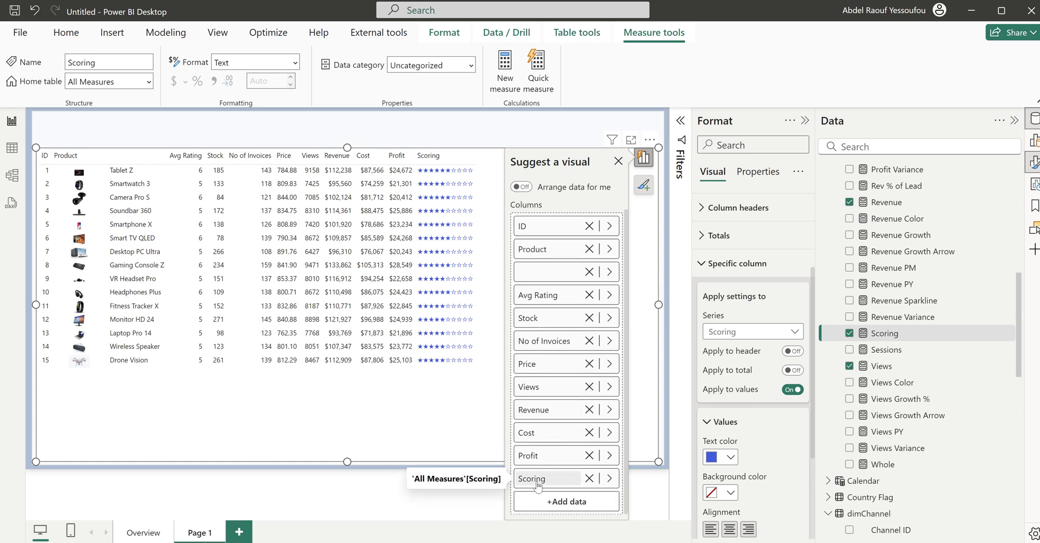
left_click_drag(539, 485, 544, 312)
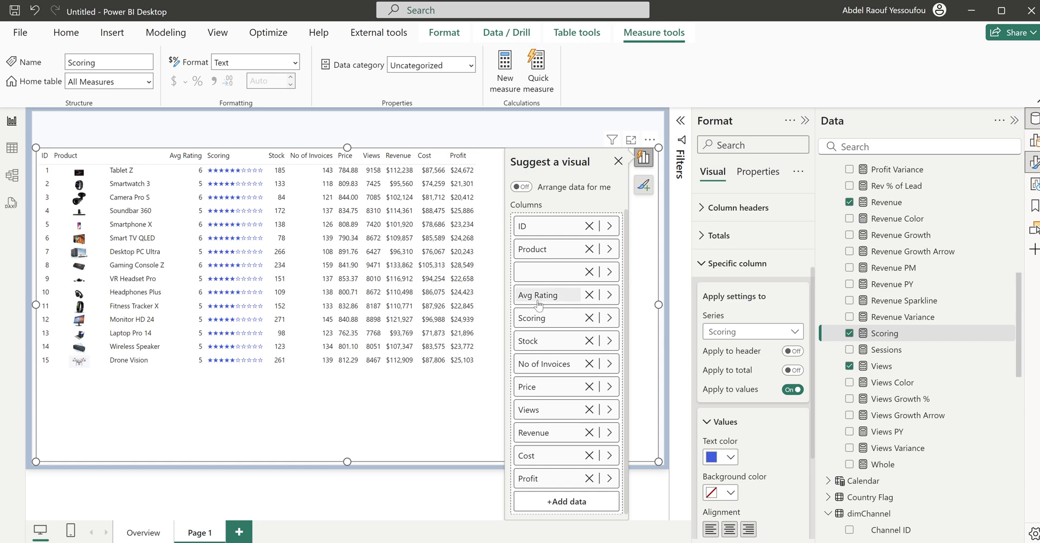
left_click(538, 298)
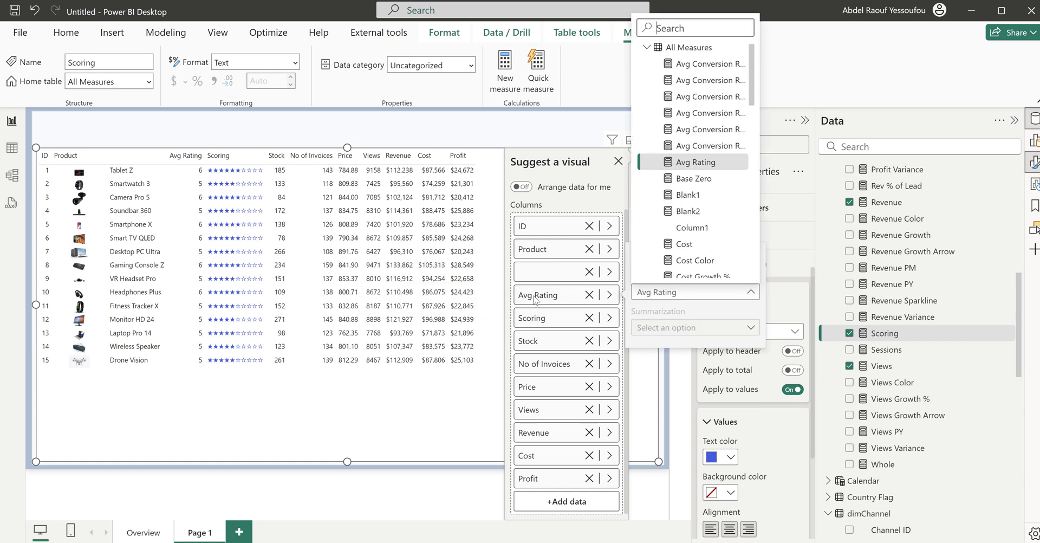
left_click(534, 320)
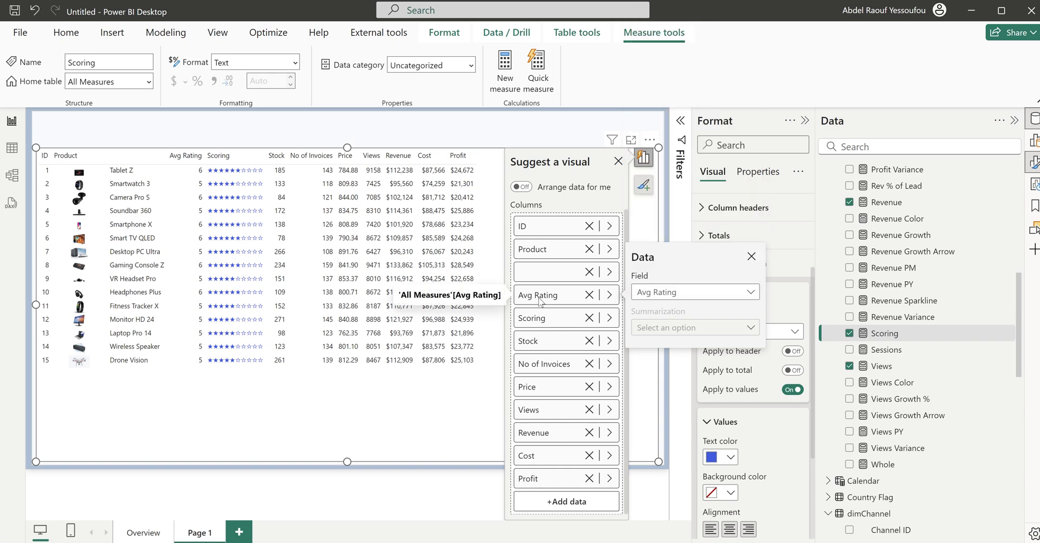
left_click(752, 256)
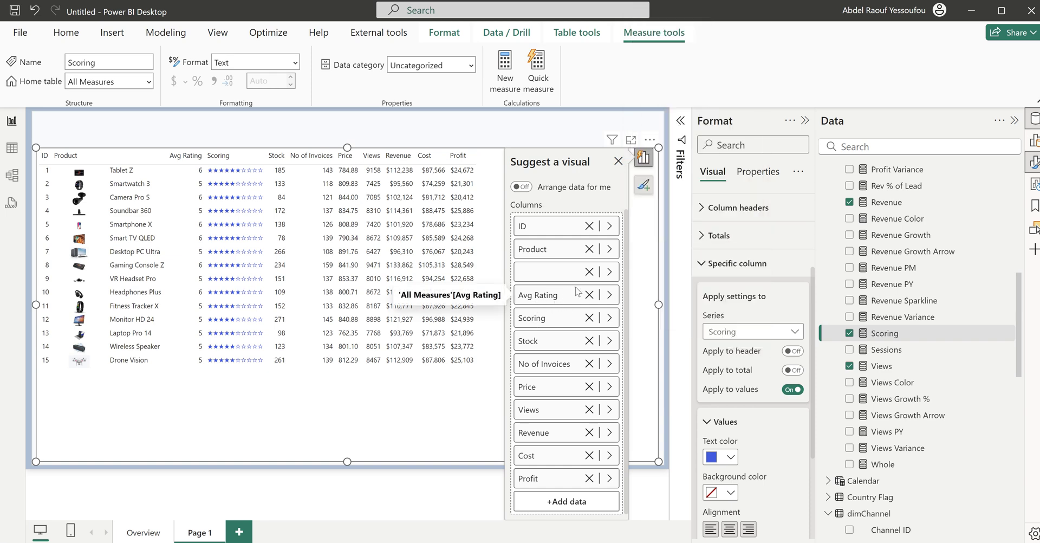
Step: Rename the Avg Rating column as Rating for this table visual
double_click(539, 294)
left_click_drag(536, 295, 515, 295)
key("BackSpace")
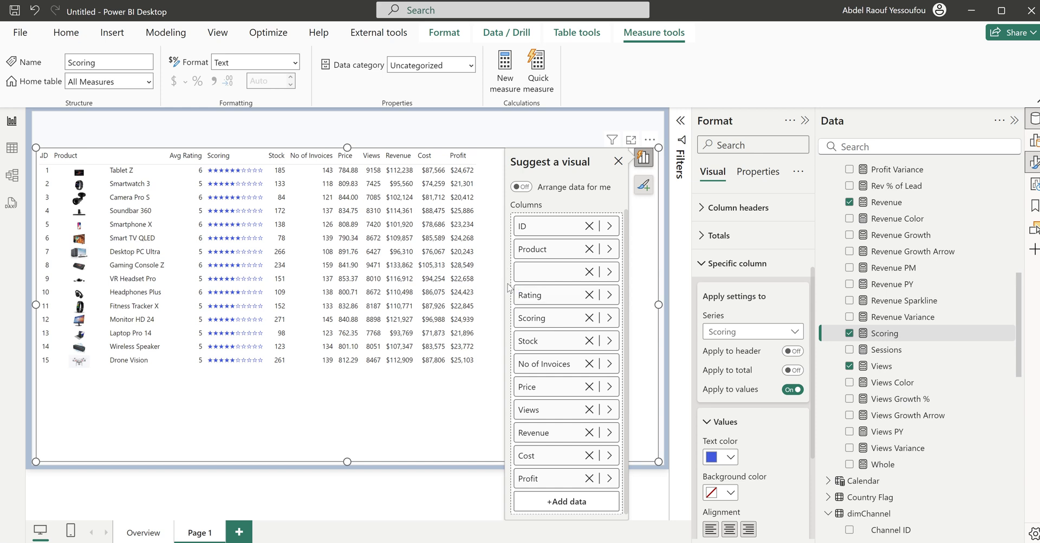
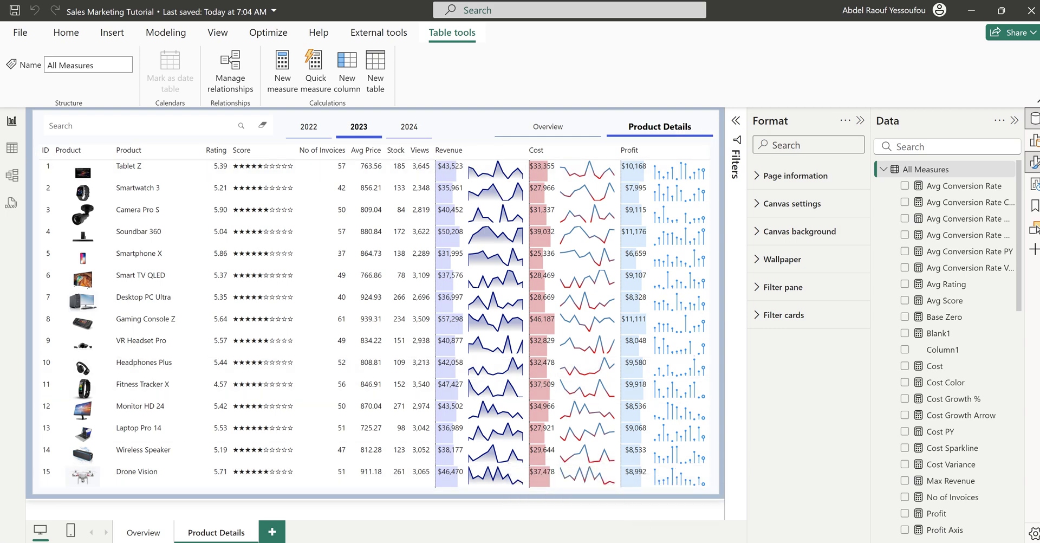
Step: Switch back to the untitled report and add the Revenue Sparkline measure to the product table directly after Revenue
left_click(707, 510)
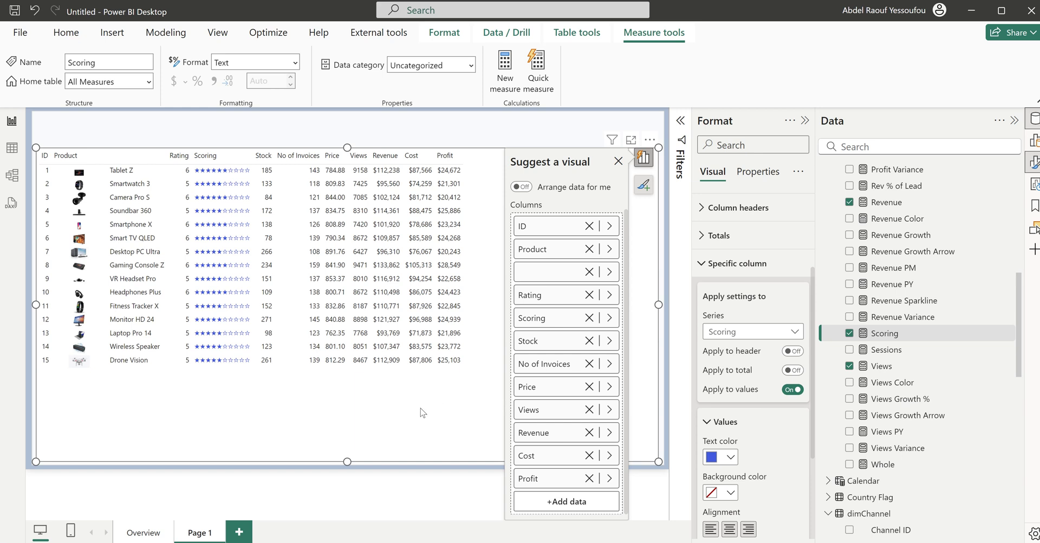
left_click(849, 300)
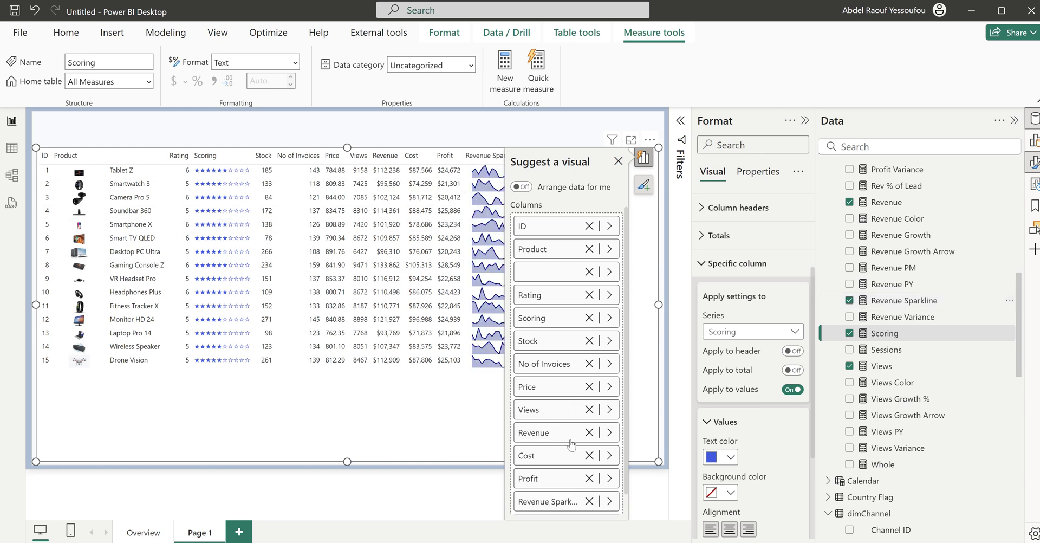
left_click_drag(548, 501, 544, 447)
Step: Rename the Revenue Sparkline column in the table visual to a blank header
double_click(544, 459)
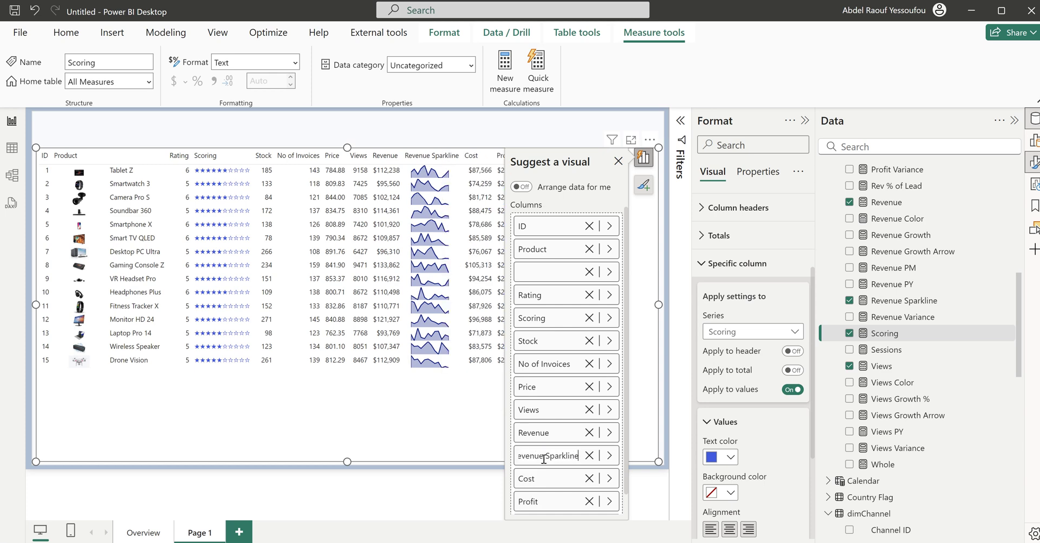
key("ctrl+a")
key("BackSpace")
key("Return")
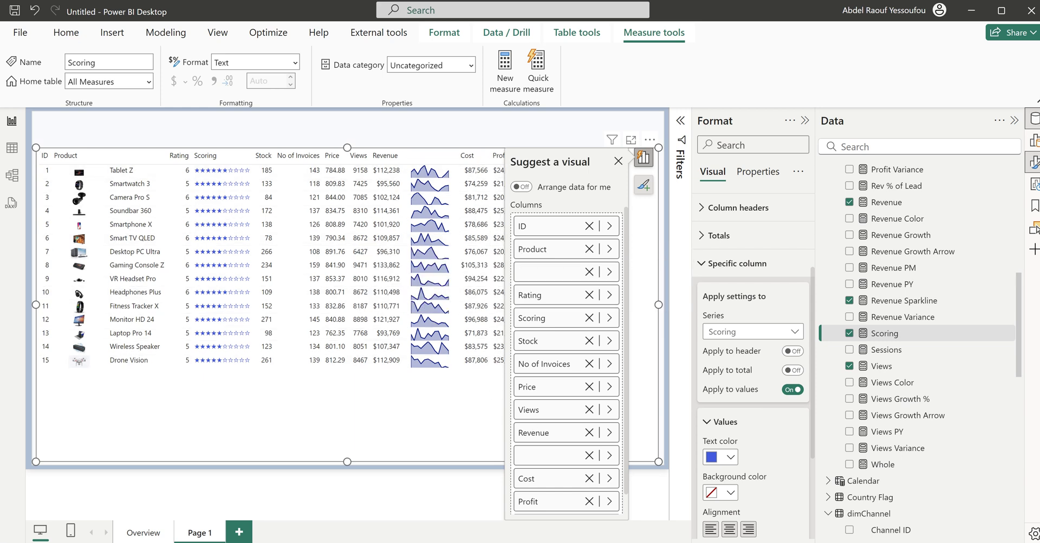
Step: Switch to Firefox, return from the Sparklines page to the SVG templates gallery and open the Gradient Sparklines template
key("alt+Tab")
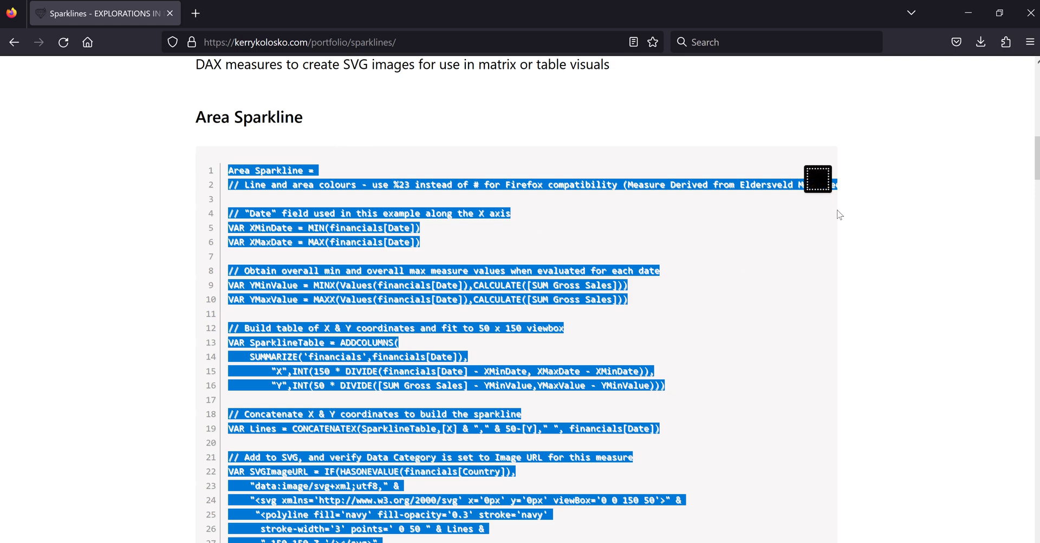
scroll(690, 171, "up", 10)
scroll(688, 176, "up", 3)
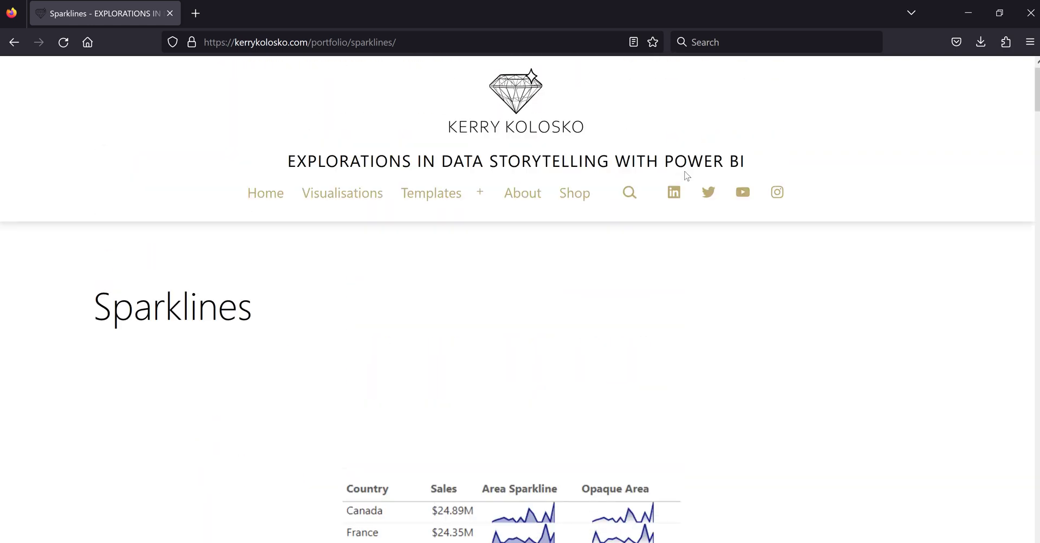
left_click(14, 42)
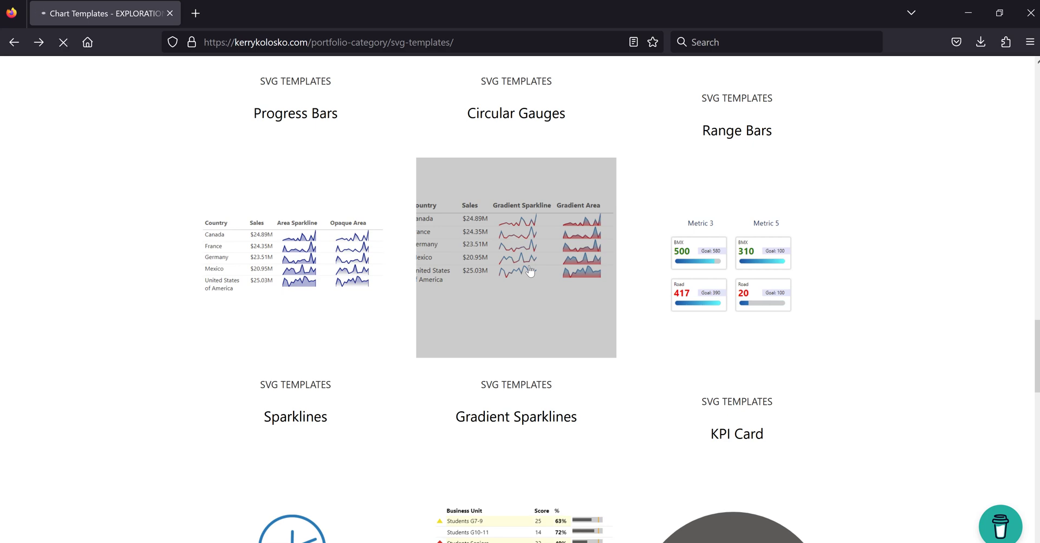
left_click(530, 271)
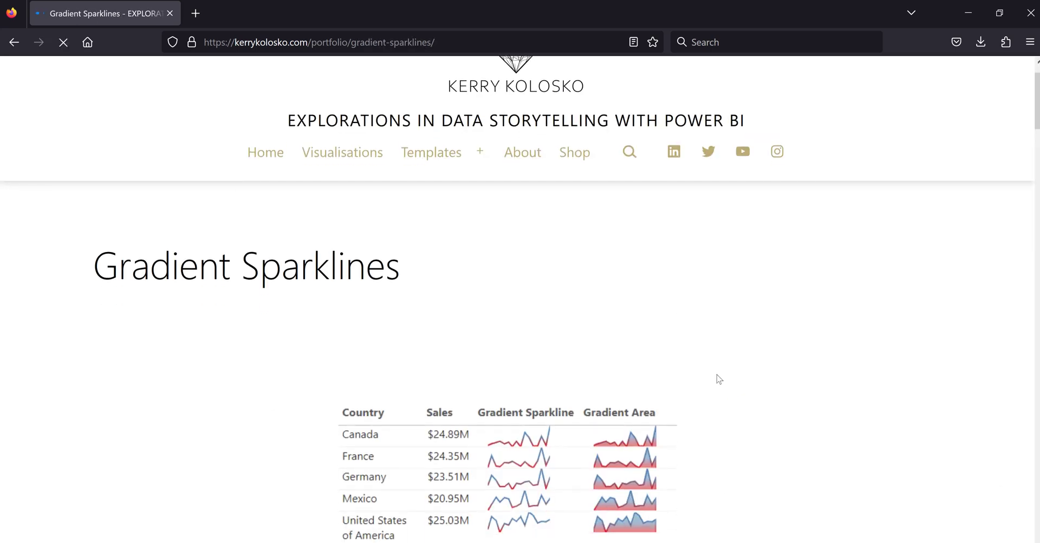
Step: Copy the full Gradient Sparkline DAX code from the template page's Sparkline section
scroll(719, 379, "down", 10)
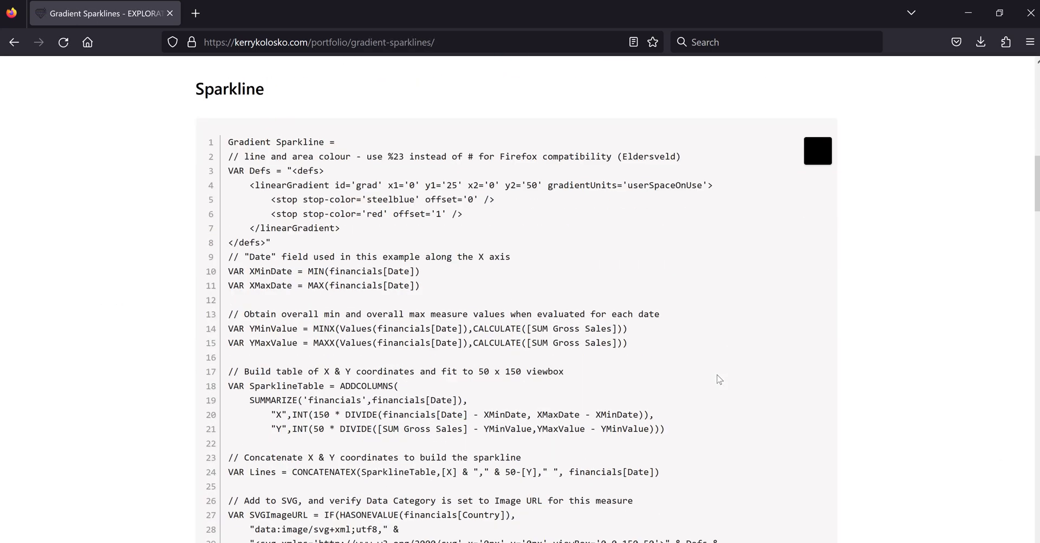
scroll(718, 379, "up", 5)
scroll(717, 378, "down", 4)
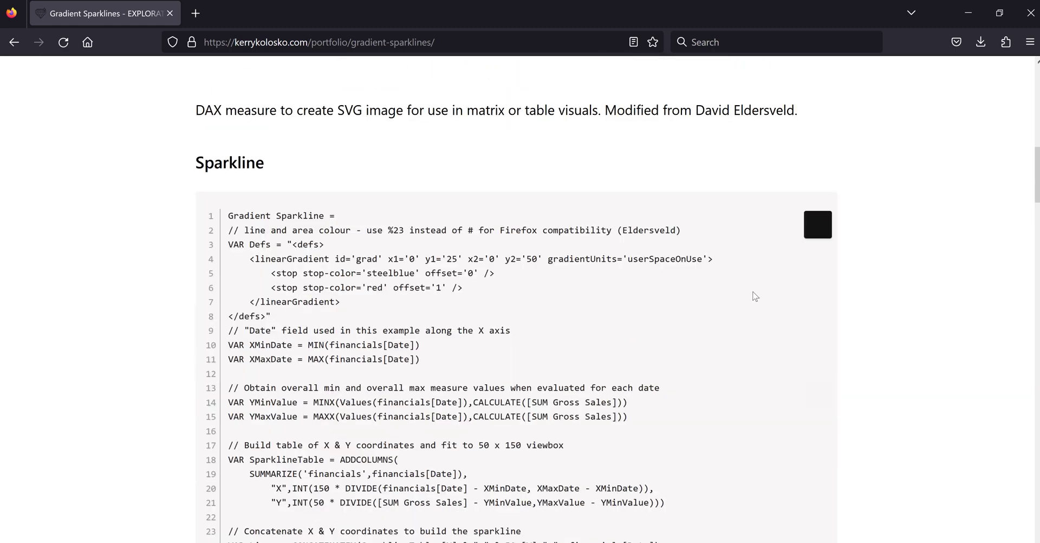
left_click(819, 233)
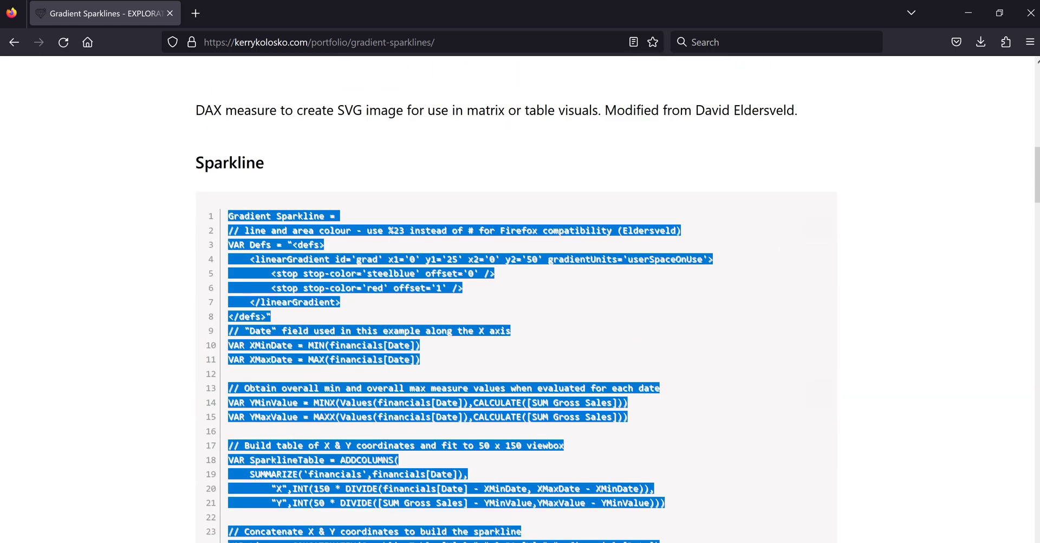
Step: Switch to Power BI, create a new measure in All Measures from the copied gradient code, and name it Cost Sparkline
left_click(711, 512)
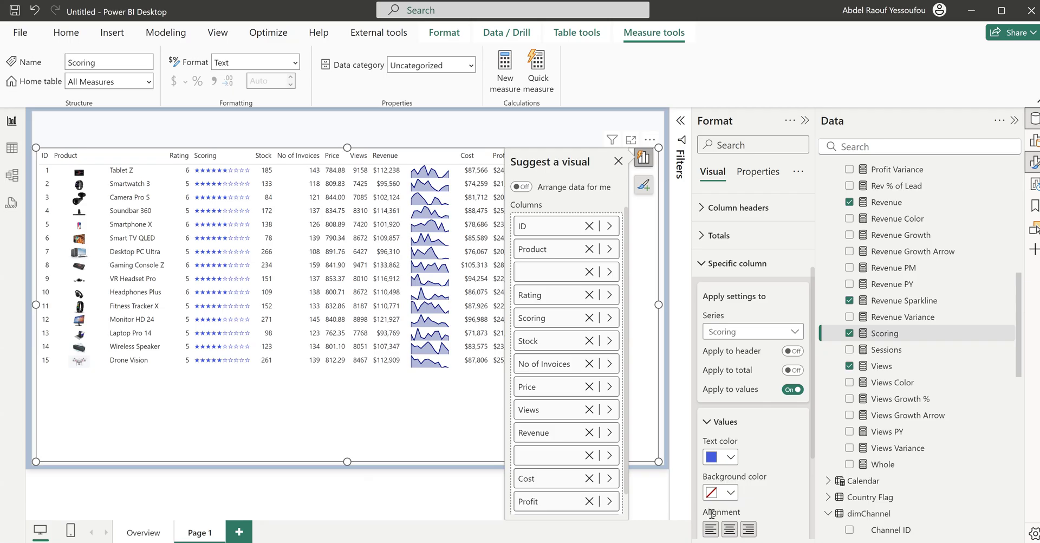
scroll(875, 195, "up", 8)
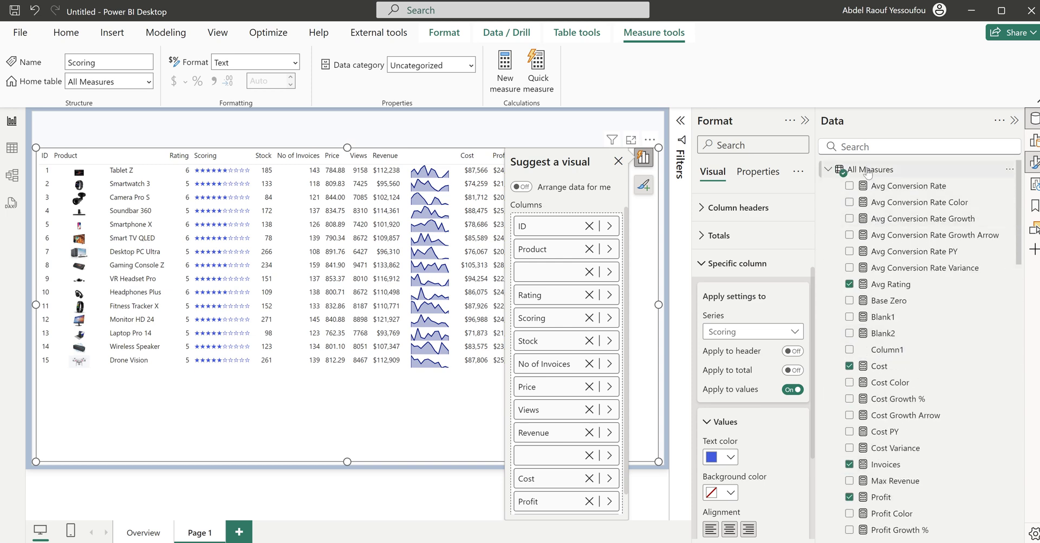
right_click(868, 173)
left_click(896, 194)
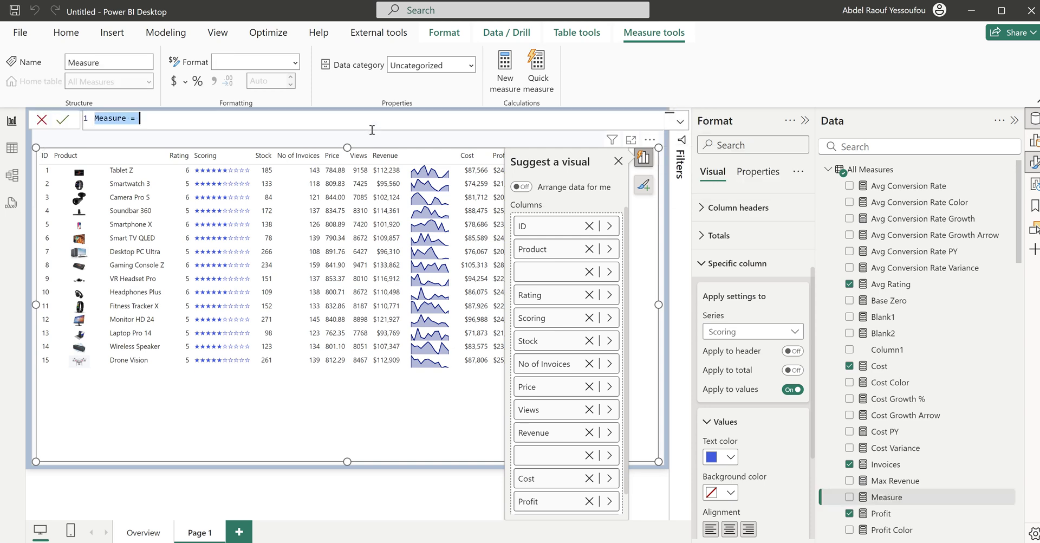
key("ctrl+v")
scroll(345, 291, "up", 1)
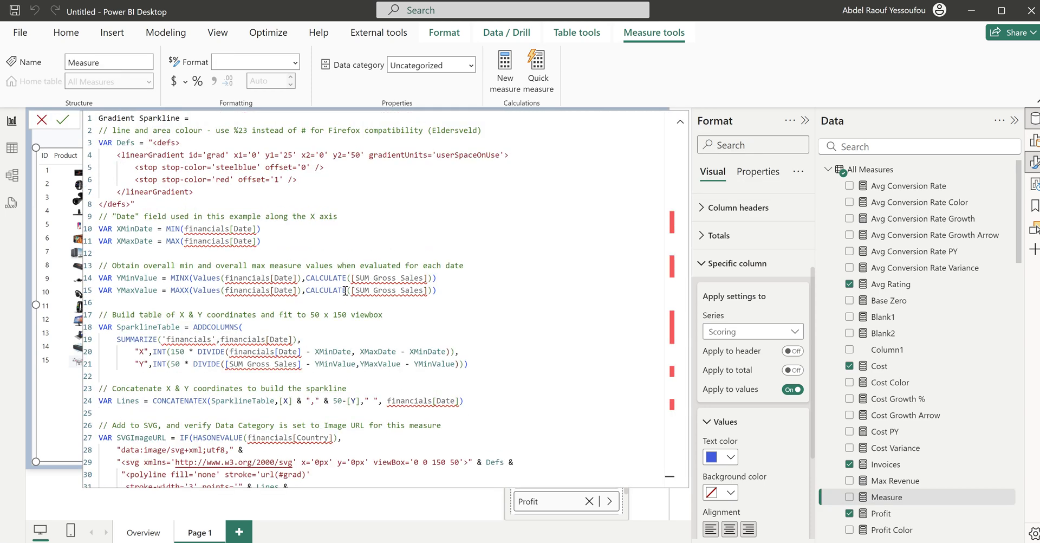
left_click_drag(136, 118, 94, 120)
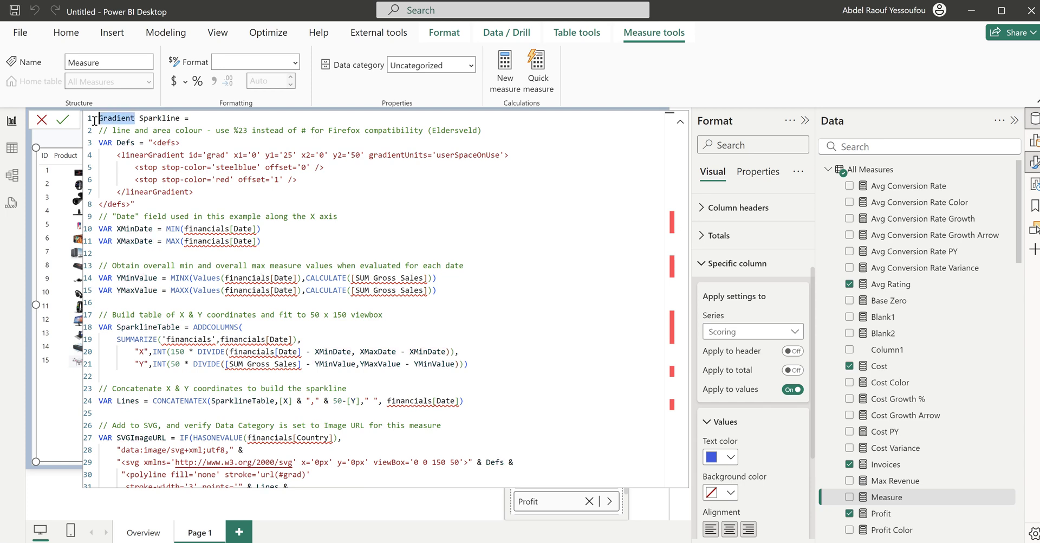
type("Cost")
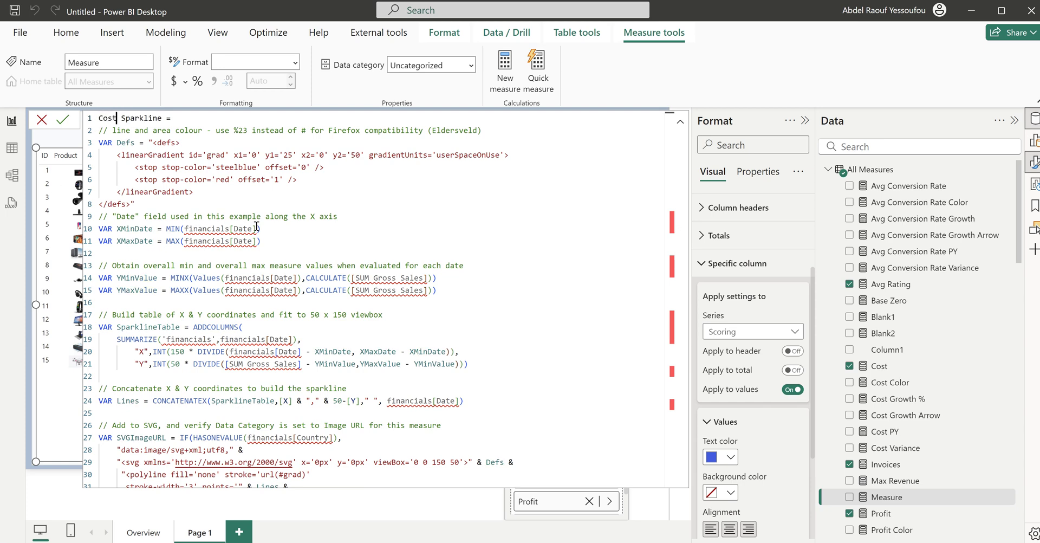
Step: Replace every occurrence of financials[Date] in the Cost Sparkline measure with 'Calendar'[Monthnum]
left_click_drag(257, 228, 184, 228)
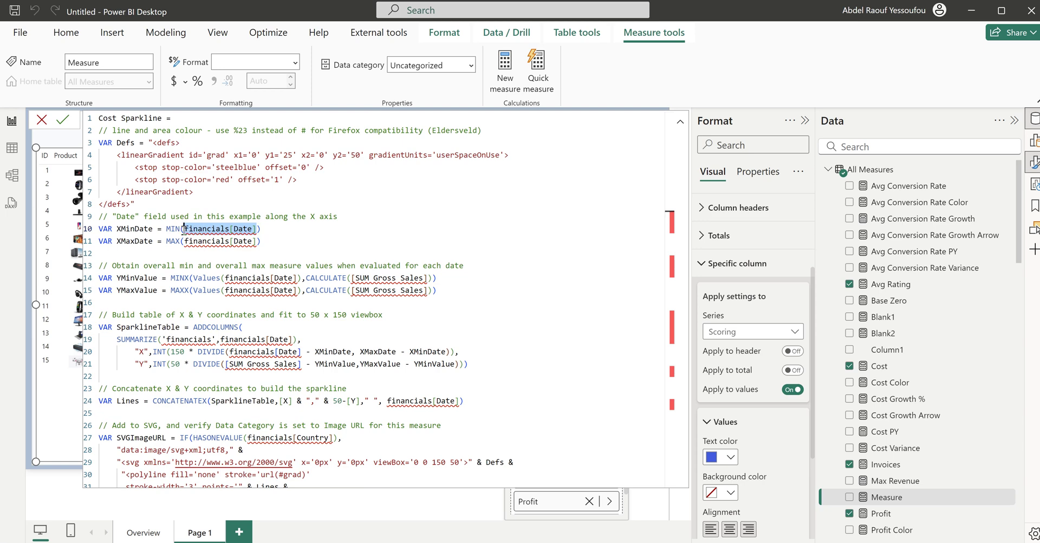
key("ctrl+shift+l")
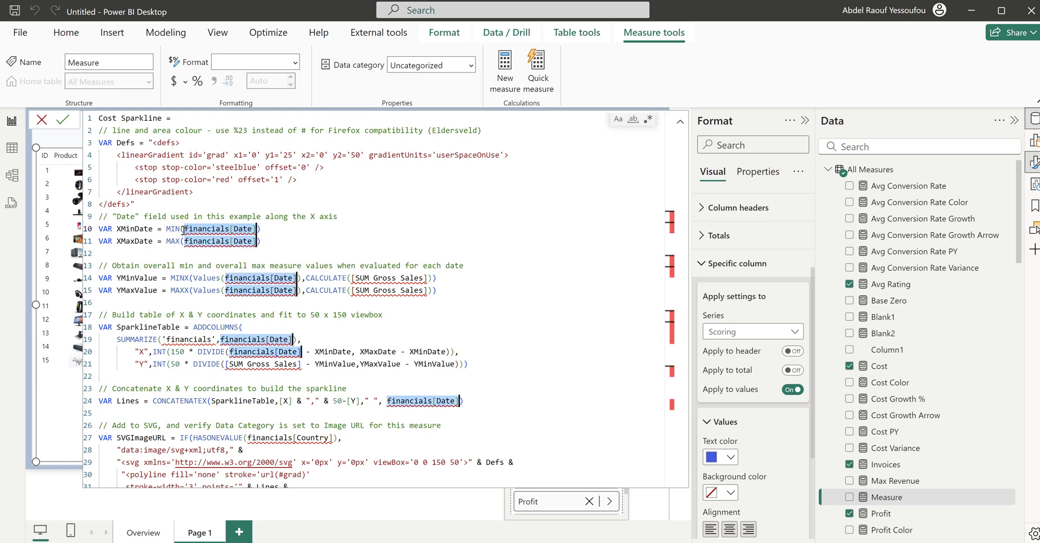
type("Calendar[")
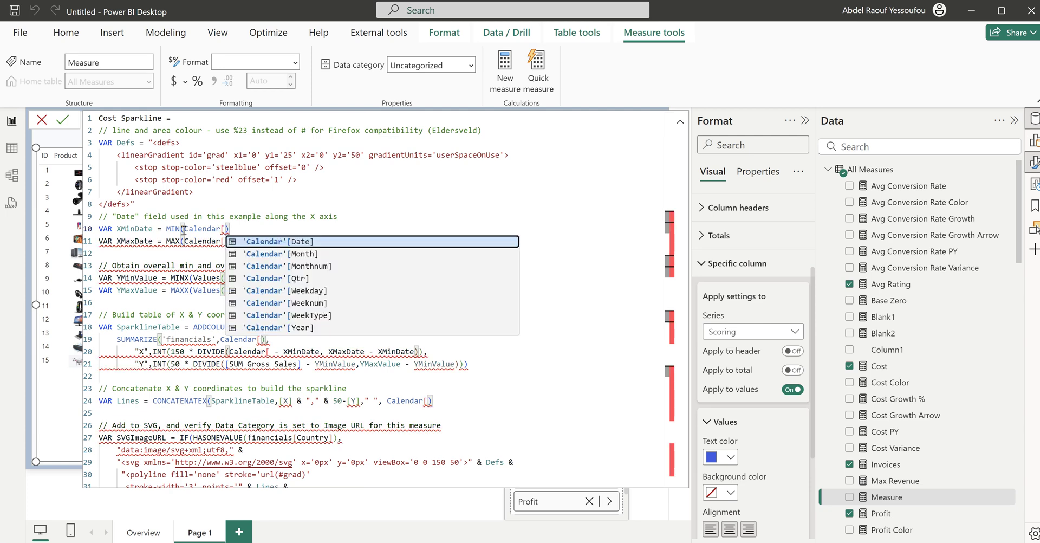
left_click(314, 267)
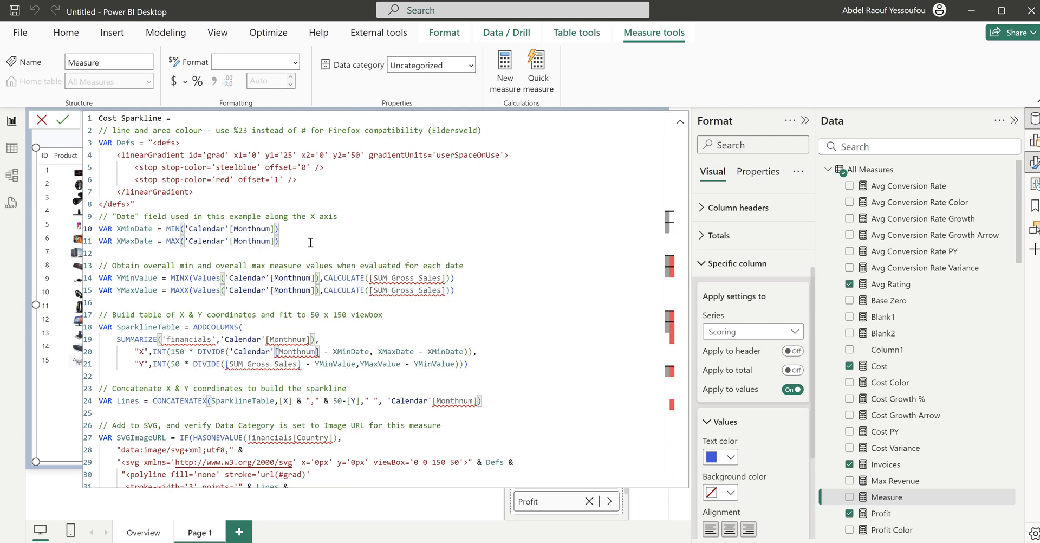
left_click(317, 244)
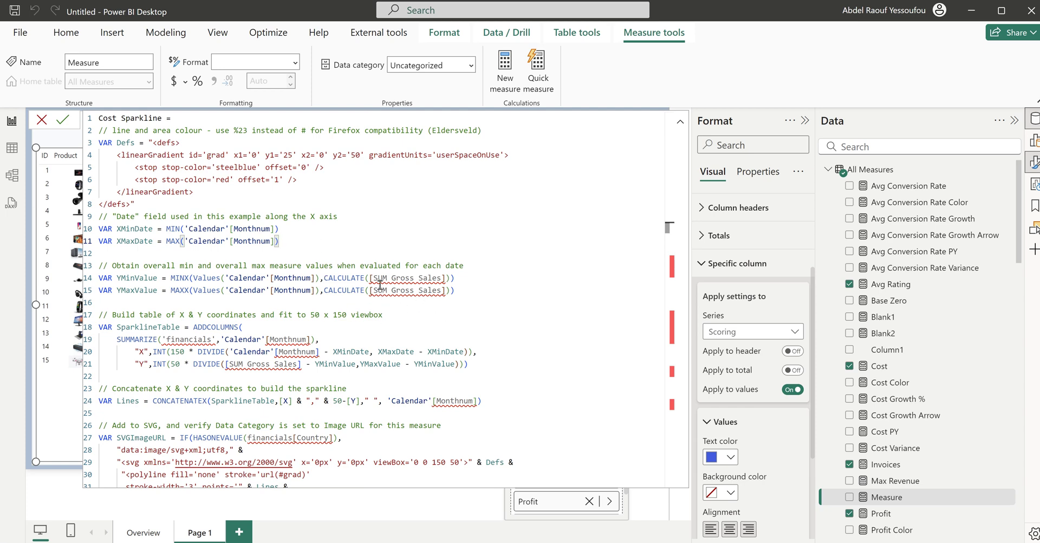
Step: In the Cost Sparkline measure, replace every SUM Gross Sales reference with Cost and the 'financials' table in SUMMARIZE with 'Calendar'
left_click_drag(441, 277, 373, 277)
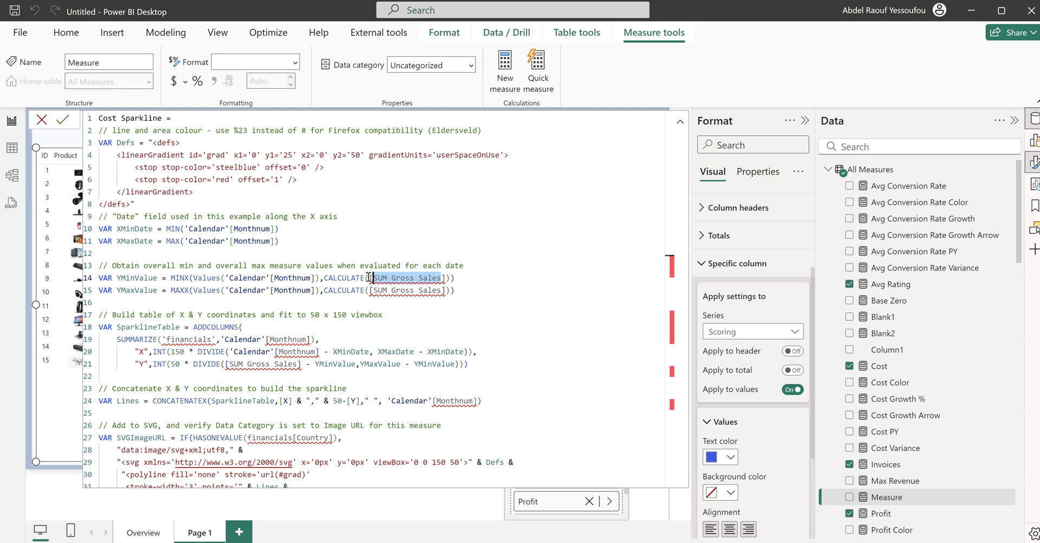
key("ctrl+shift+l")
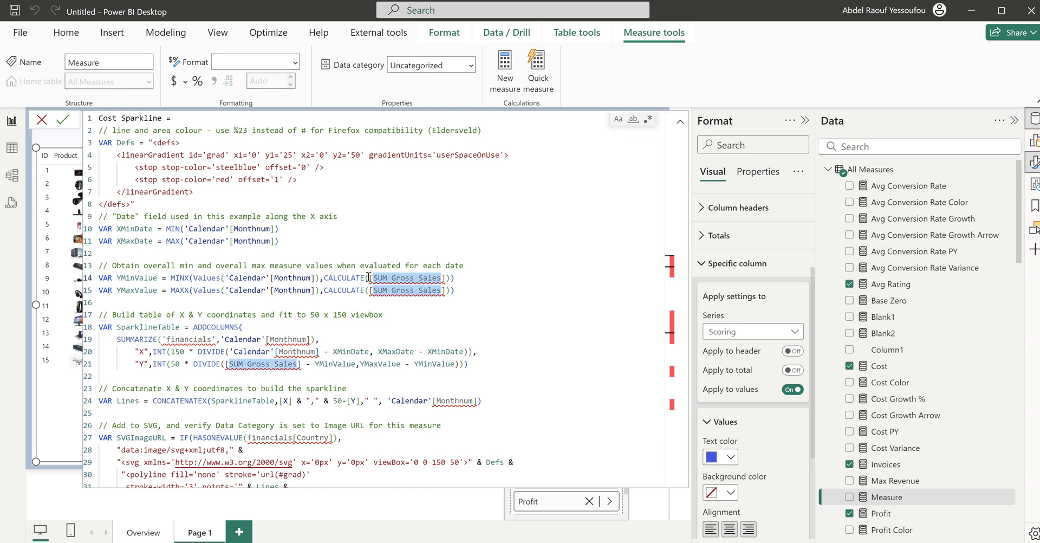
type("Cost")
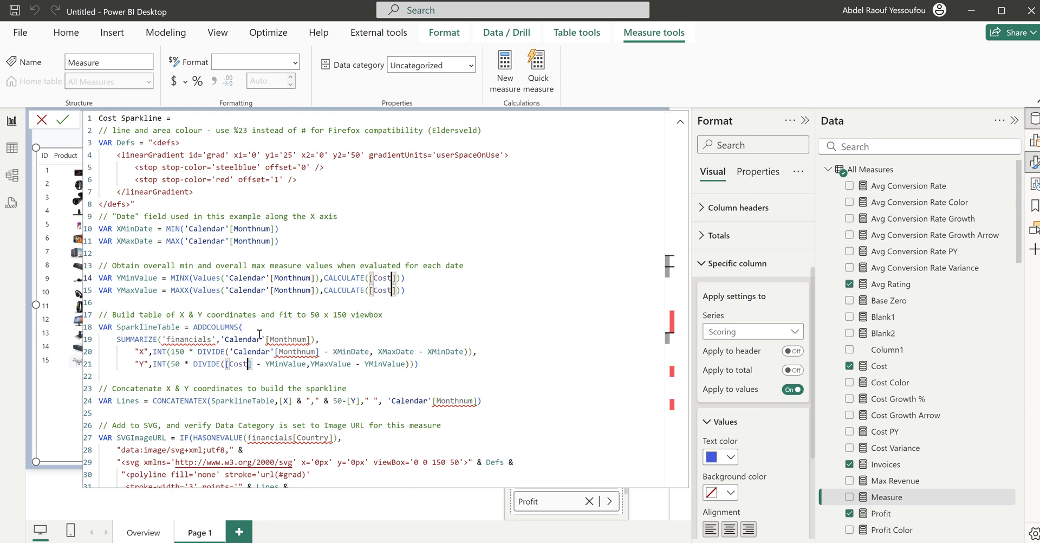
double_click(203, 339)
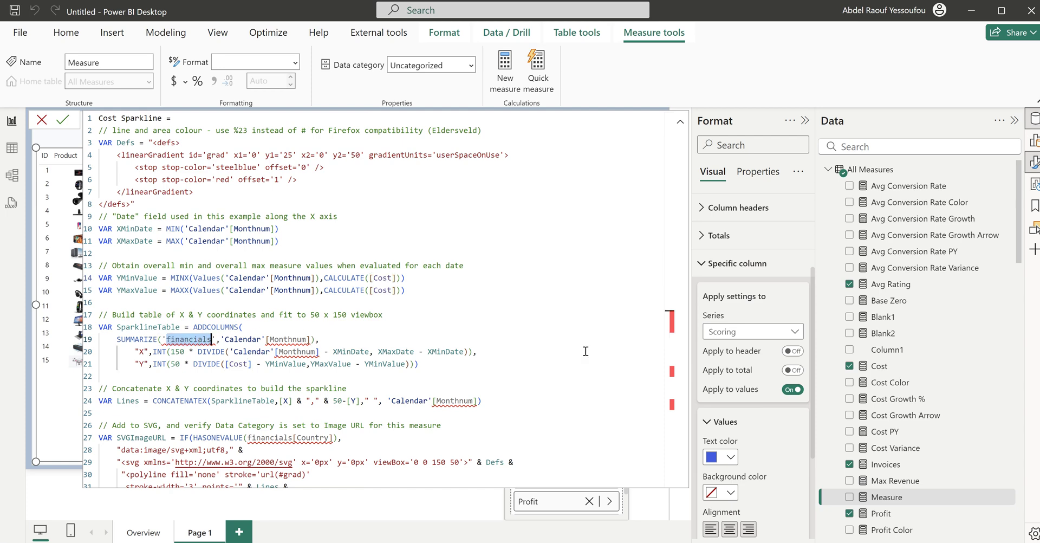
type("Calendar")
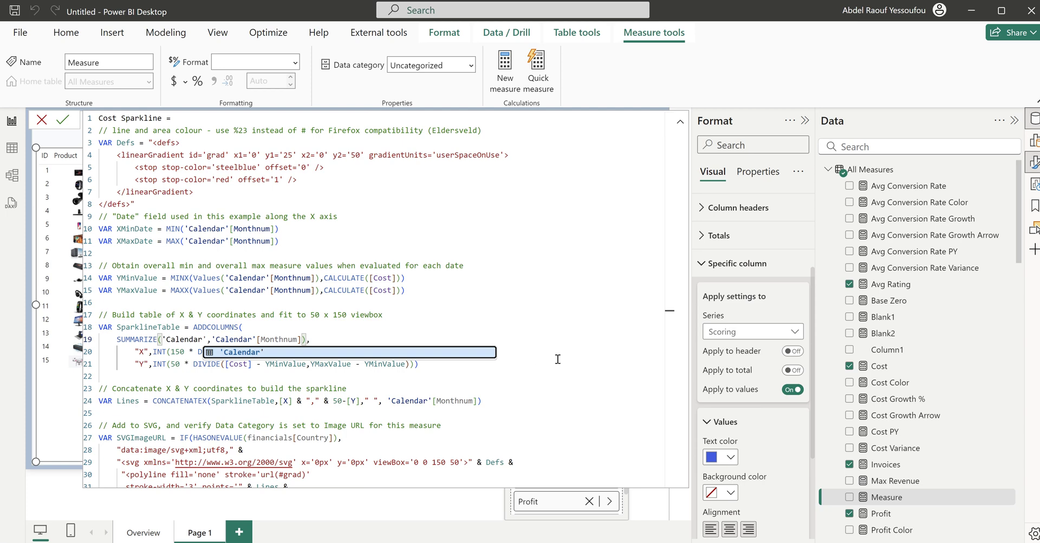
left_click(423, 307)
Step: Remove the IF(HASONEVALUE(financials[Country]) condition and its BLANK() branch from SVGImageURL, then commit the Cost Sparkline measure and close the formula editor
scroll(387, 446, "down", 1)
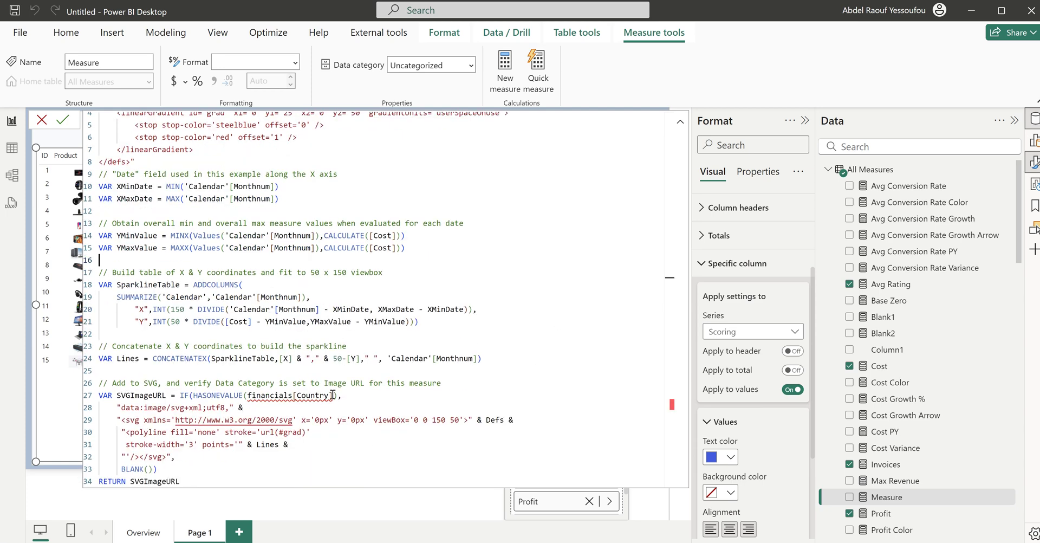
left_click_drag(347, 395, 180, 395)
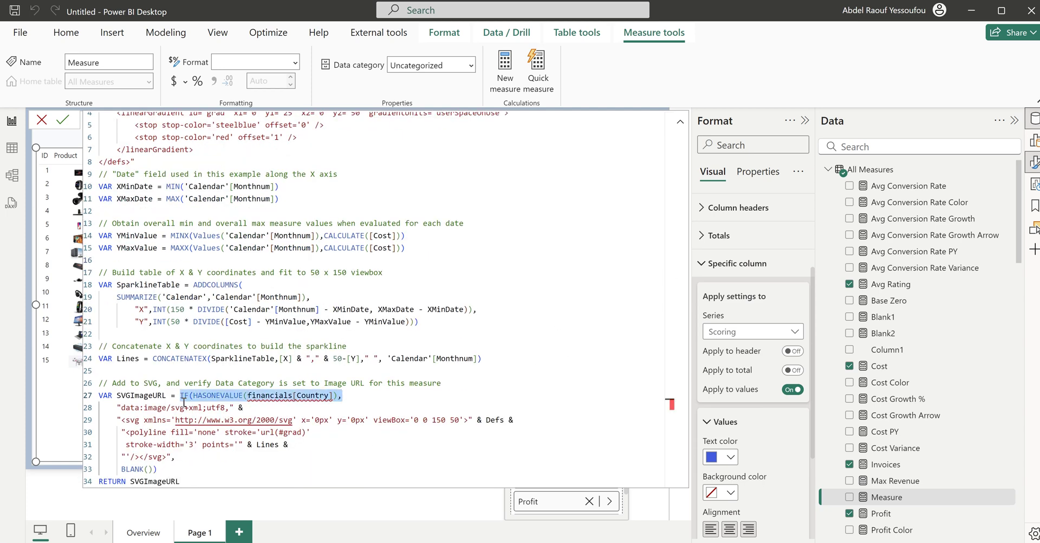
key("BackSpace")
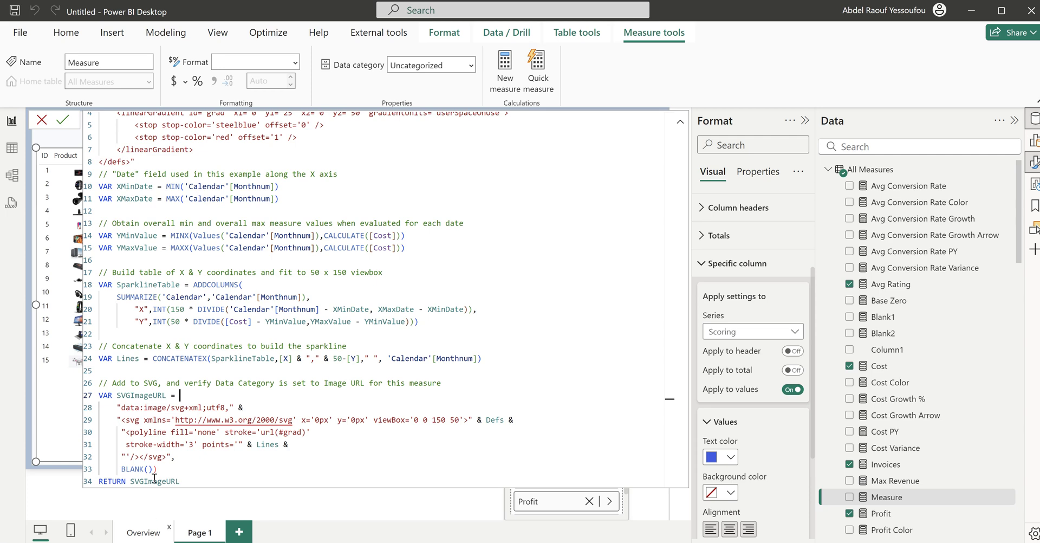
left_click_drag(157, 469, 171, 458)
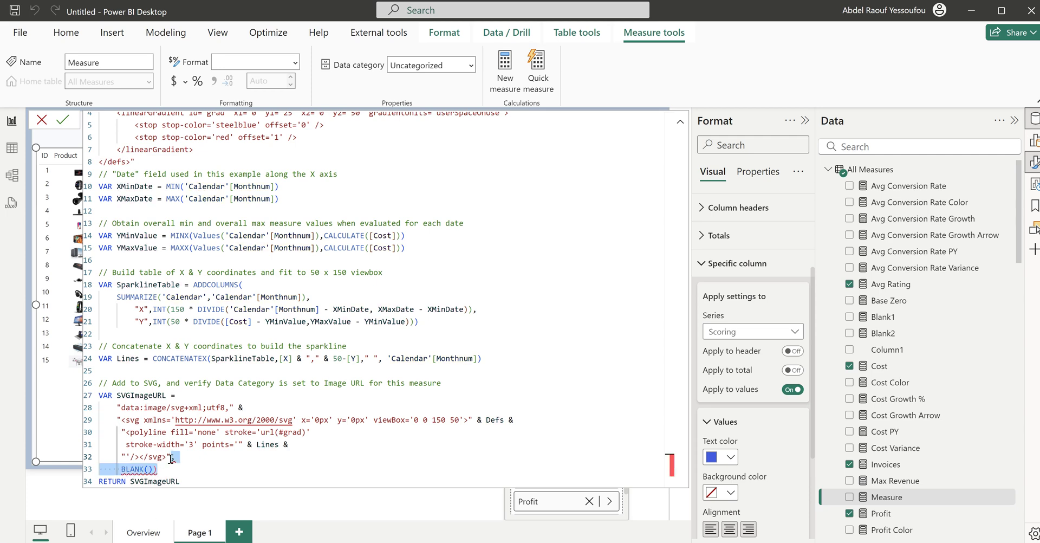
key("BackSpace")
left_click(258, 400)
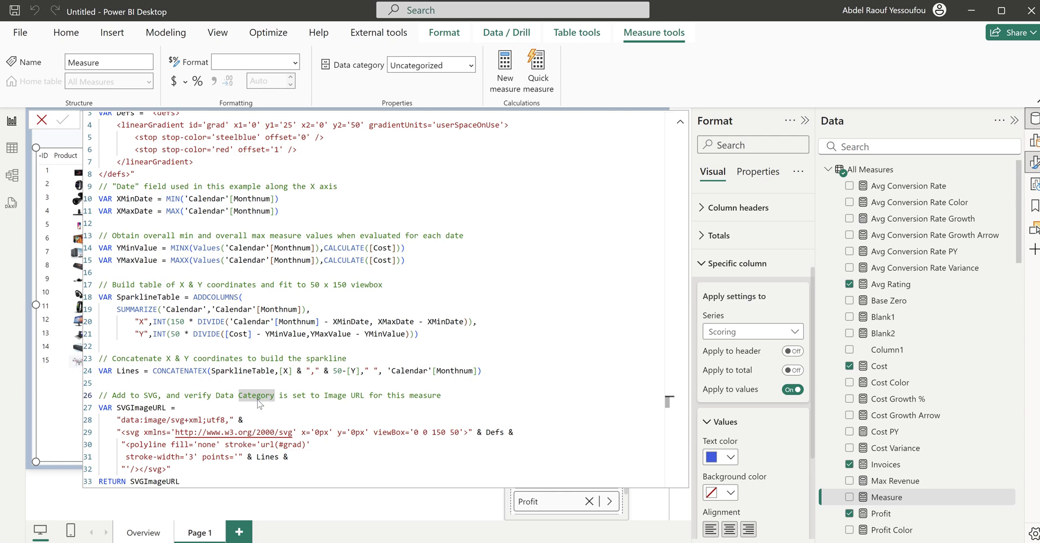
key("Return")
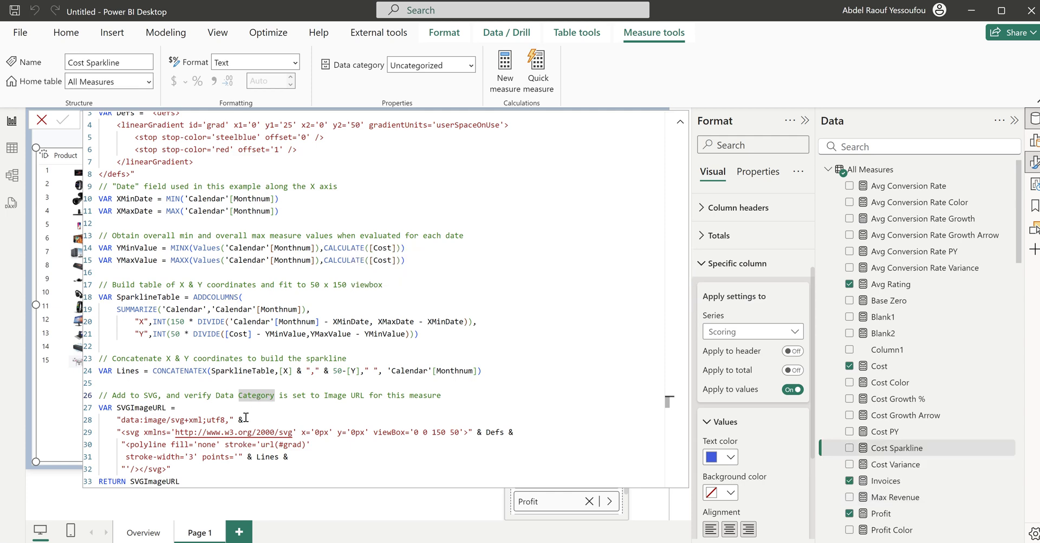
scroll(279, 398, "up", 1)
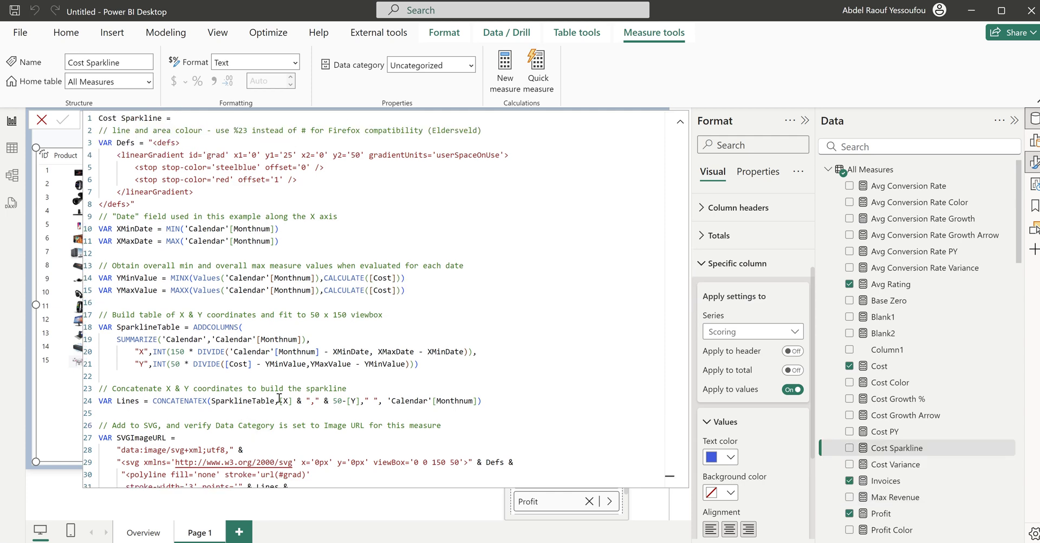
left_click(41, 120)
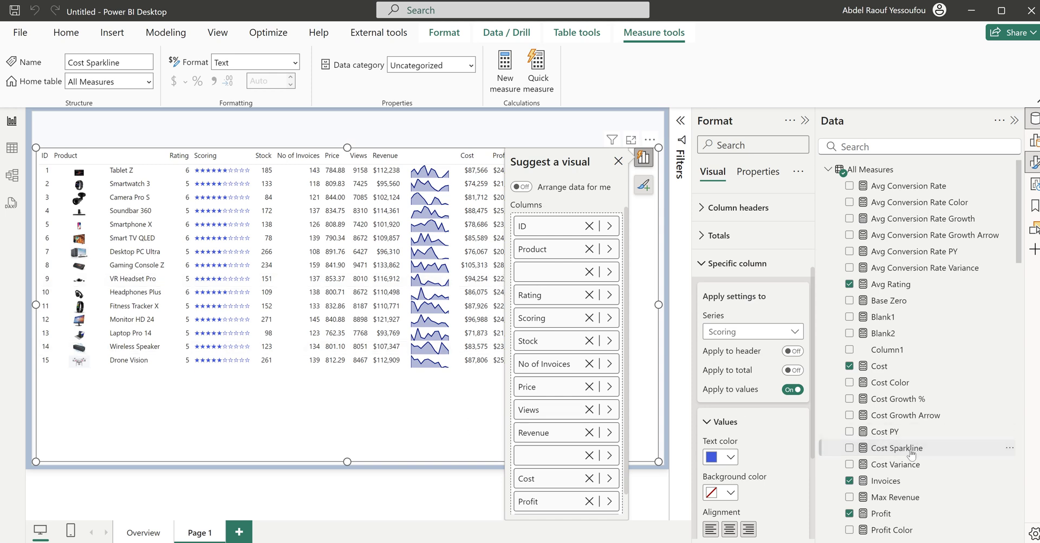
Step: Add the Cost Sparkline measure to the product table and set its data category to Image URL
left_click(619, 162)
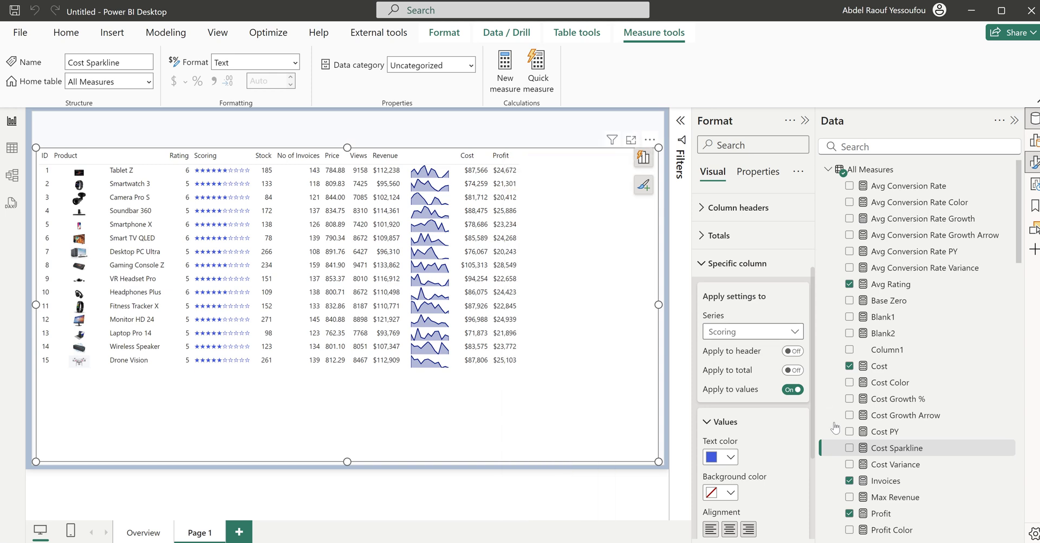
left_click(849, 448)
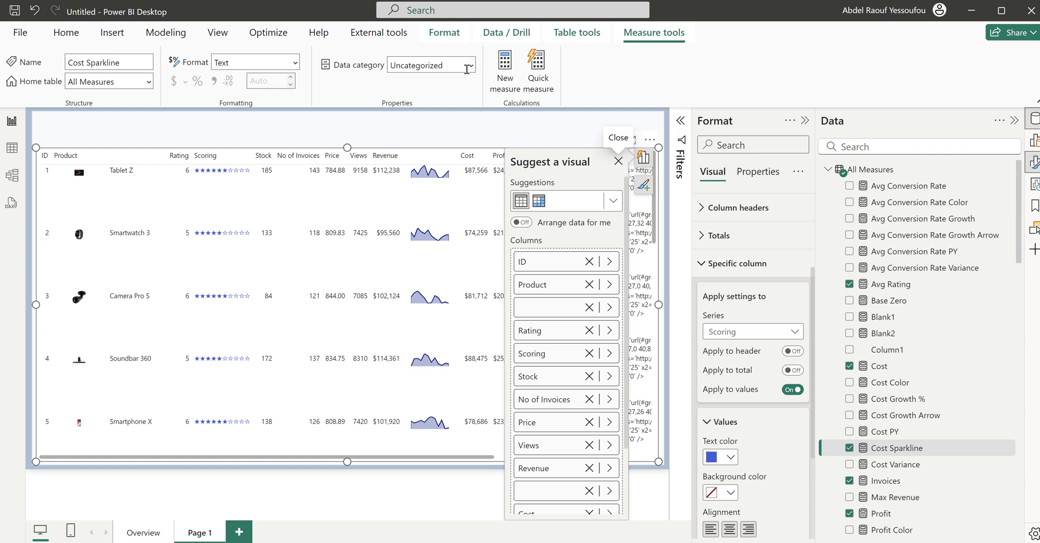
left_click(472, 65)
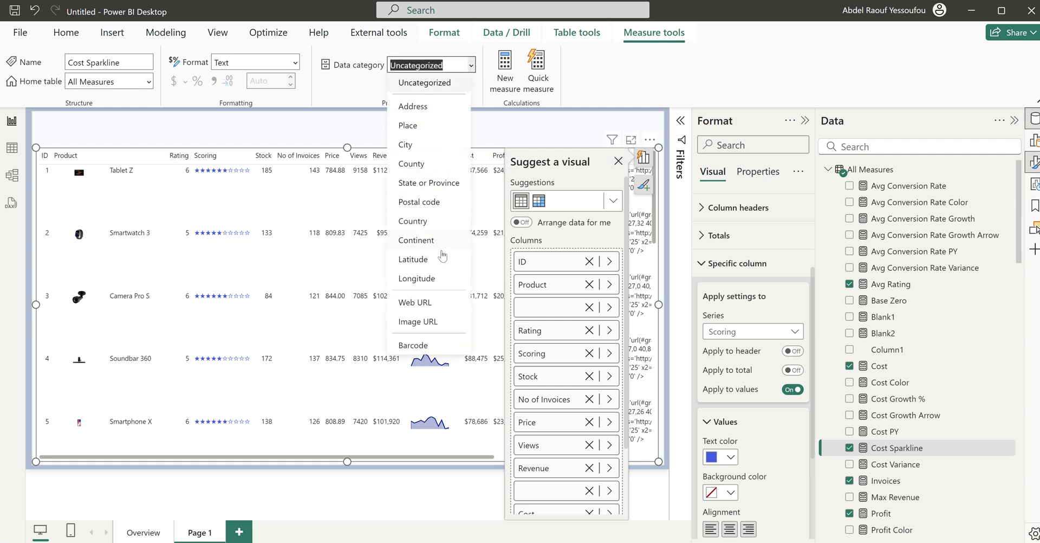
left_click(432, 324)
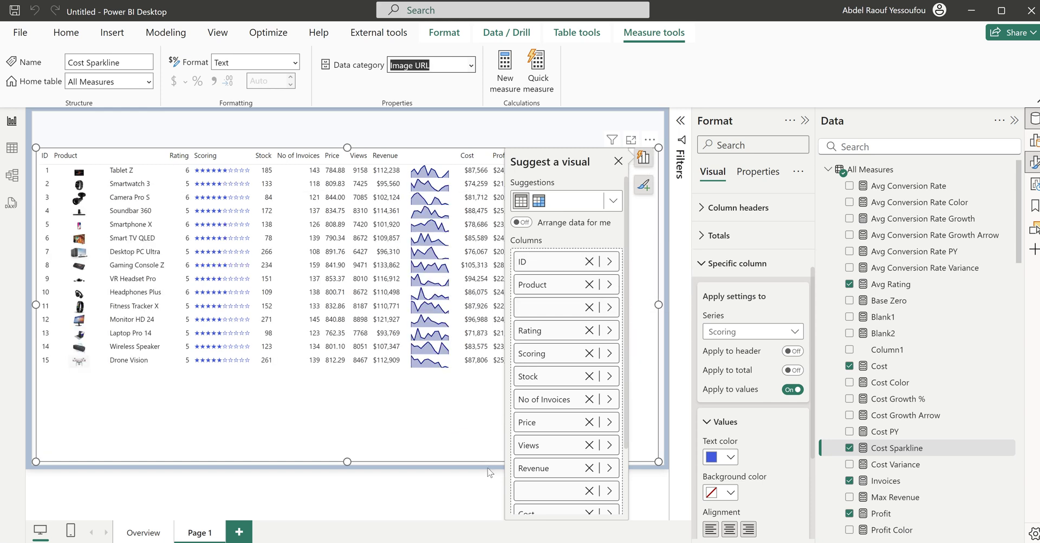
Step: Move the Cost Sparkline column directly after Cost in the table and blank out its header
left_click_drag(544, 516, 547, 459)
scroll(548, 505, "down", 3)
double_click(547, 460)
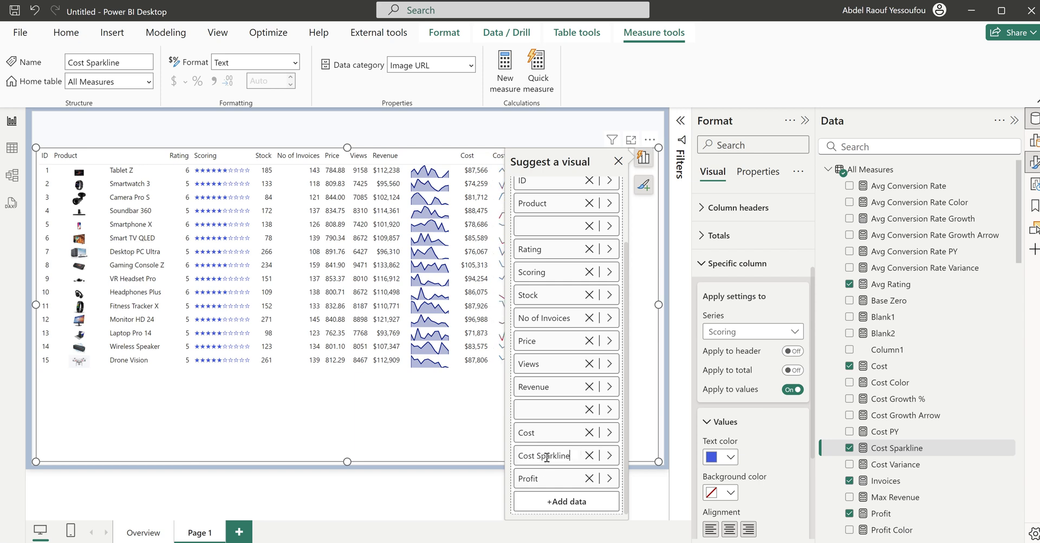
key("ctrl+a")
key("BackSpace")
left_click(618, 161)
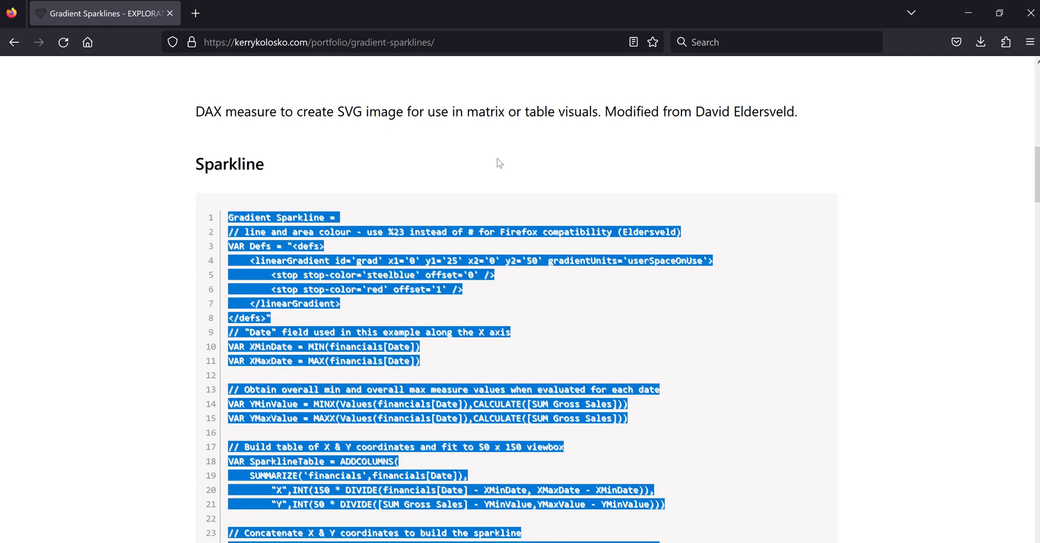
Step: Switch to Firefox, return to the SVG templates gallery and open the Lollipop Sparkline template
scroll(500, 162, "up", 15)
scroll(499, 162, "up", 2)
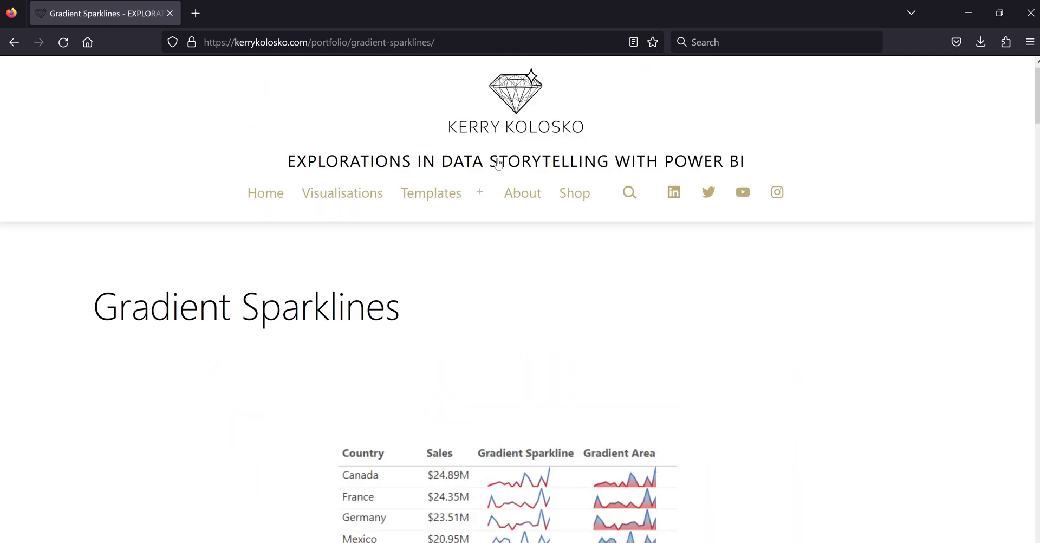
left_click(14, 45)
scroll(718, 370, "down", 10)
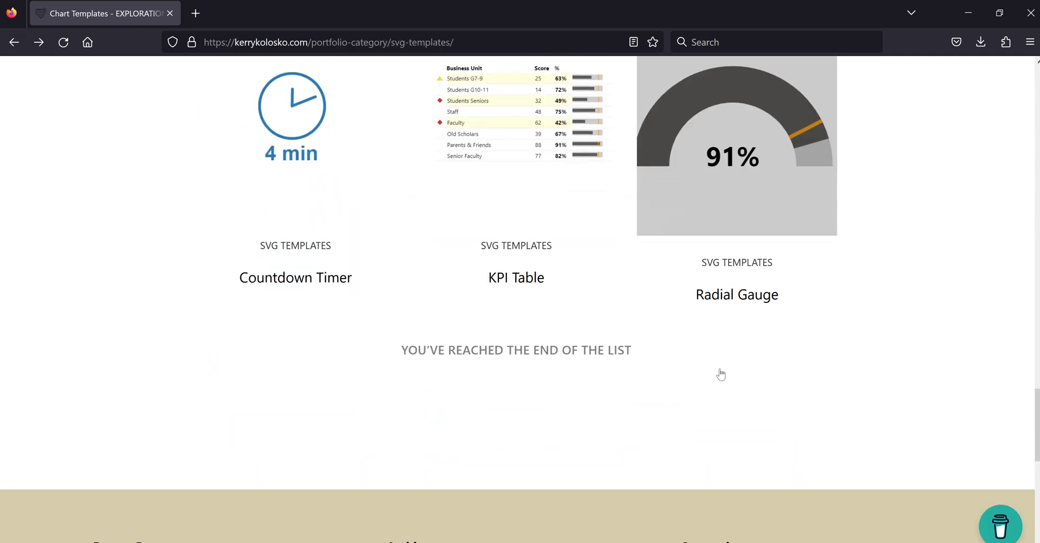
scroll(720, 373, "up", 10)
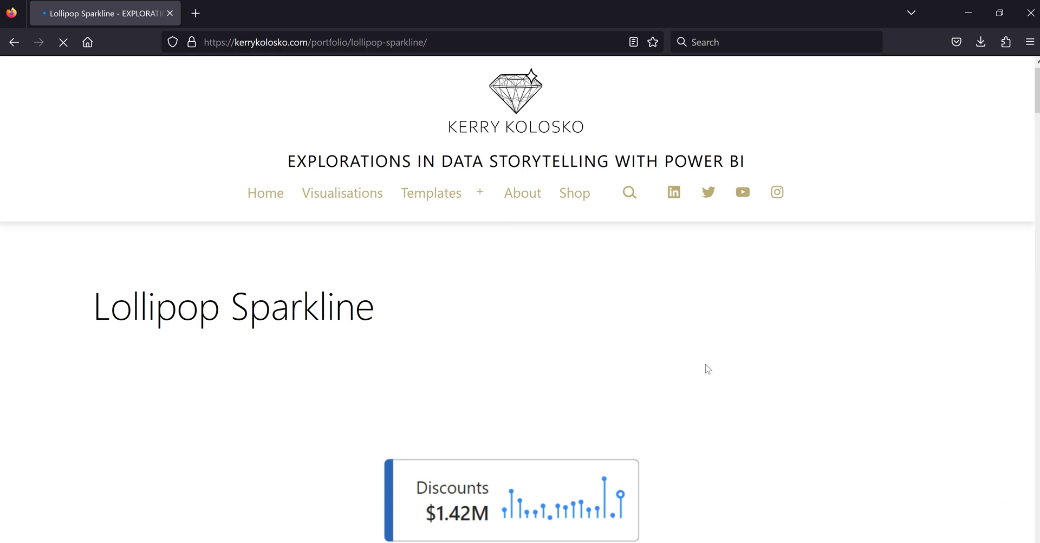
Step: Copy the full Lollipop Categorical Axis DAX code from the template page
scroll(728, 379, "down", 4)
scroll(727, 379, "down", 7)
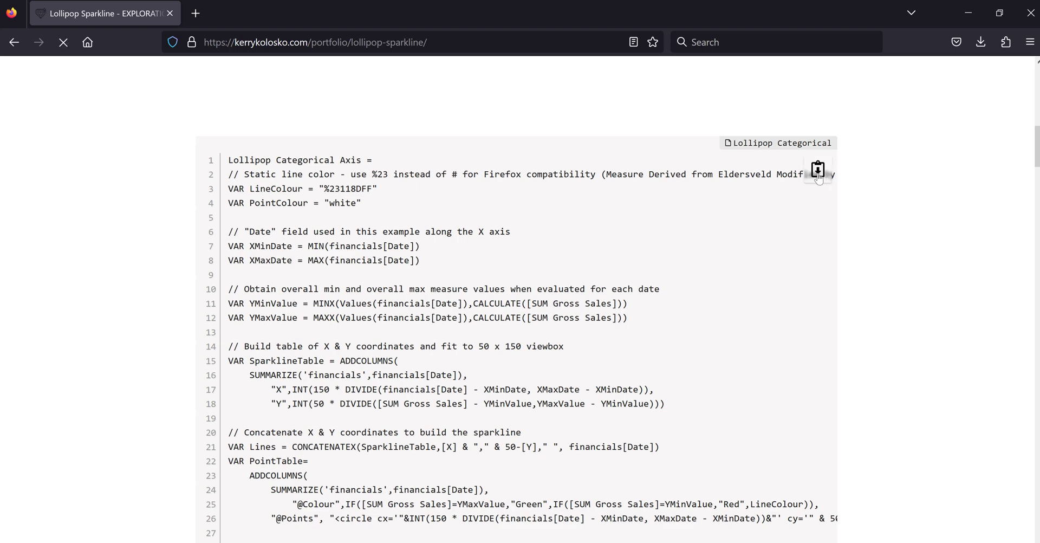
left_click(819, 178)
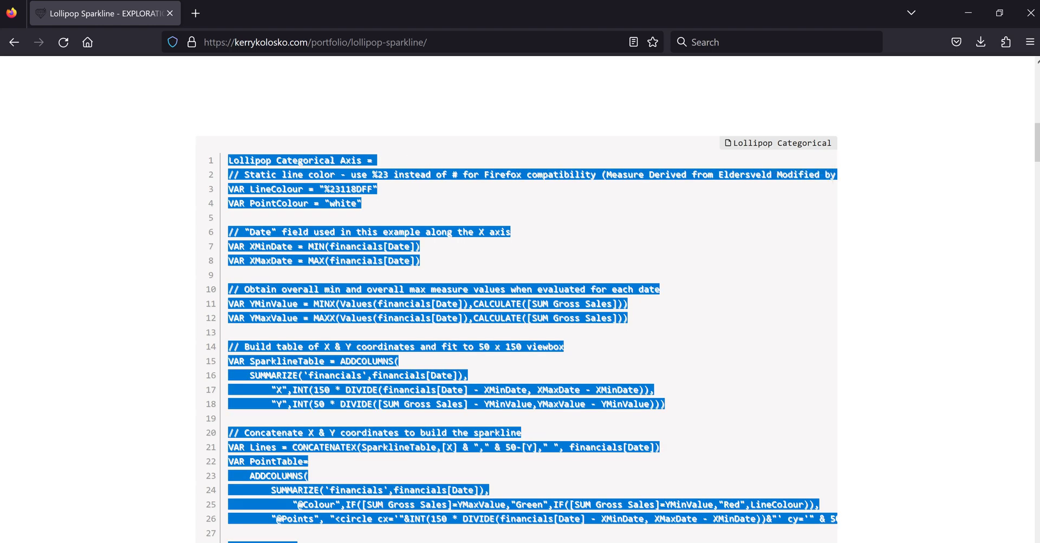
Step: Switch to Power BI and create a new measure in All Measures from the copied lollipop code
left_click(715, 523)
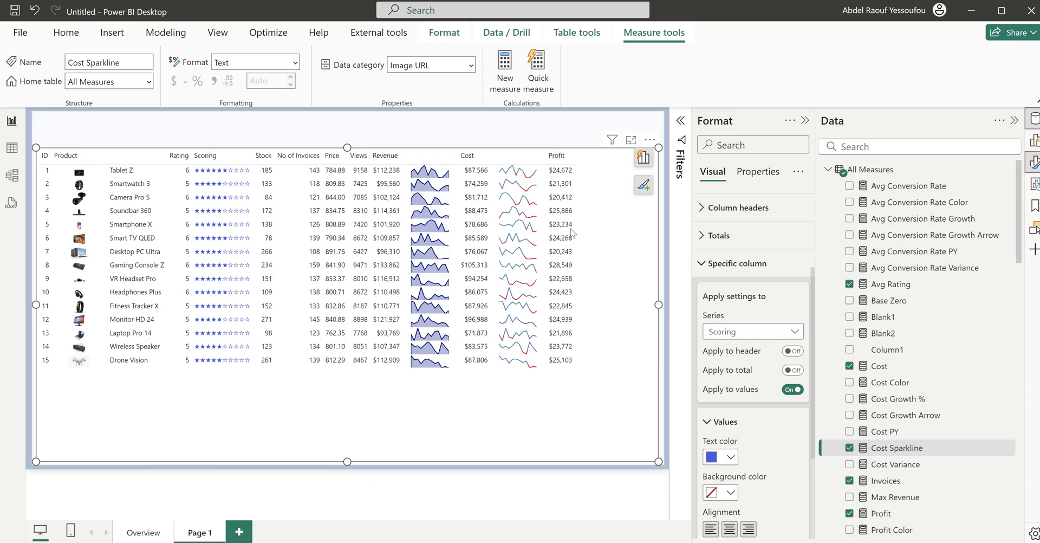
left_click(513, 70)
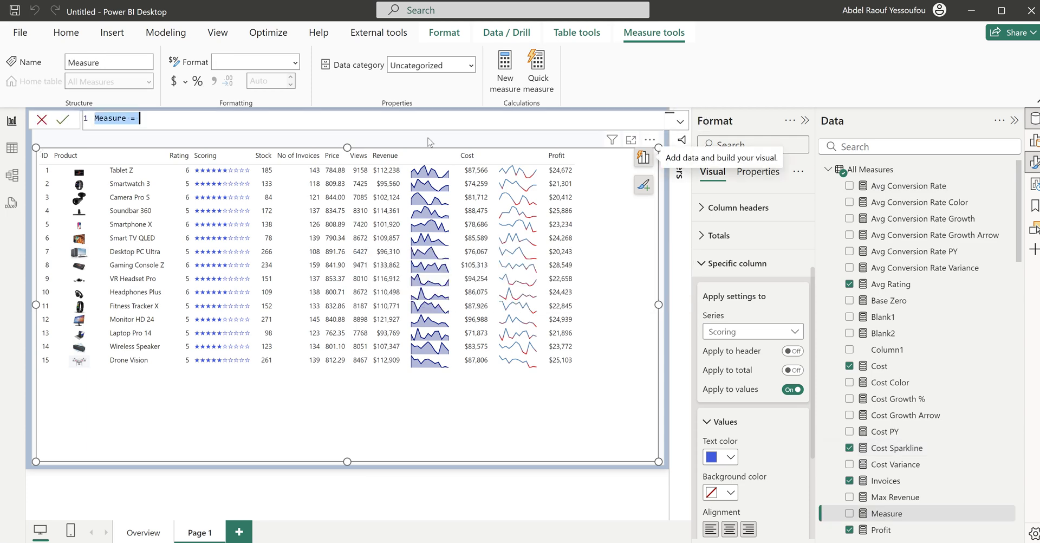
key("ctrl+v")
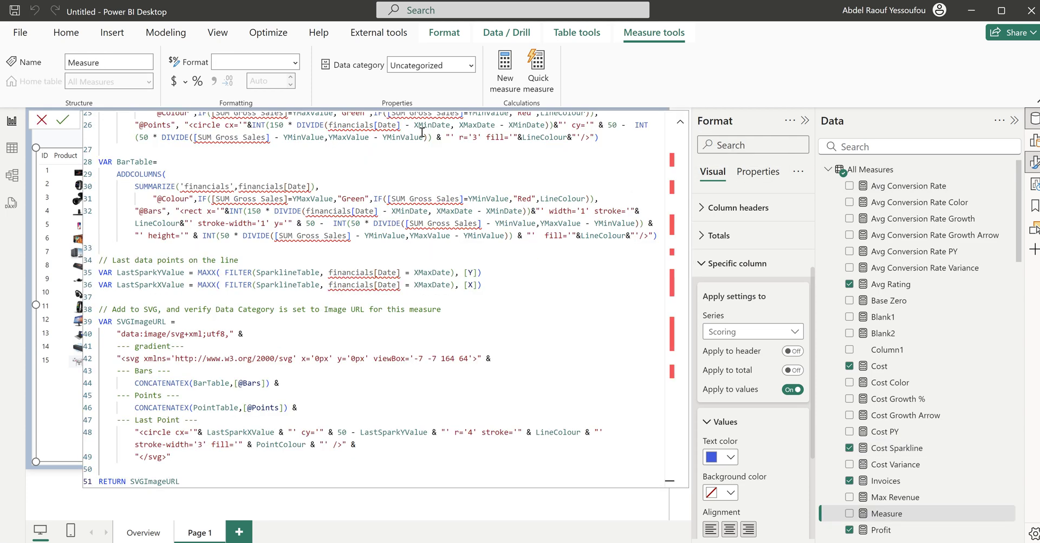
Step: Replace every occurrence of financials[Date] in the lollipop measure with 'Calendar'[Monthnum]
scroll(411, 353, "up", 5)
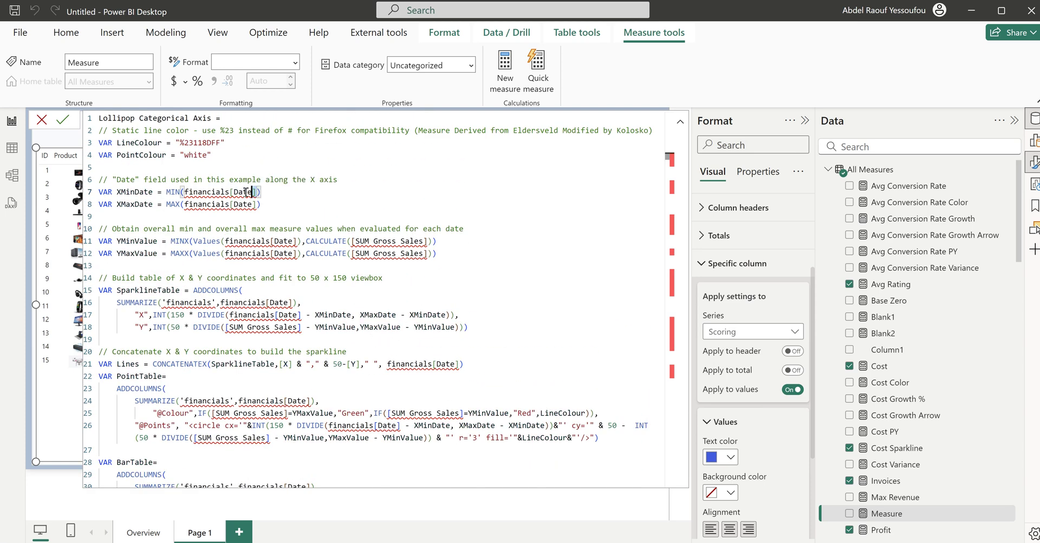
left_click_drag(257, 192, 185, 191)
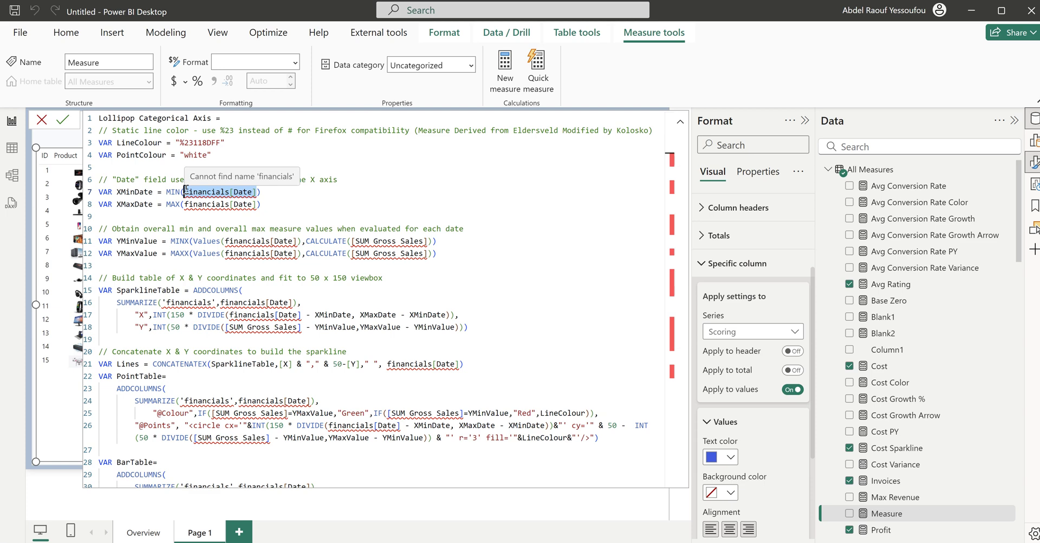
key("ctrl+shift+l")
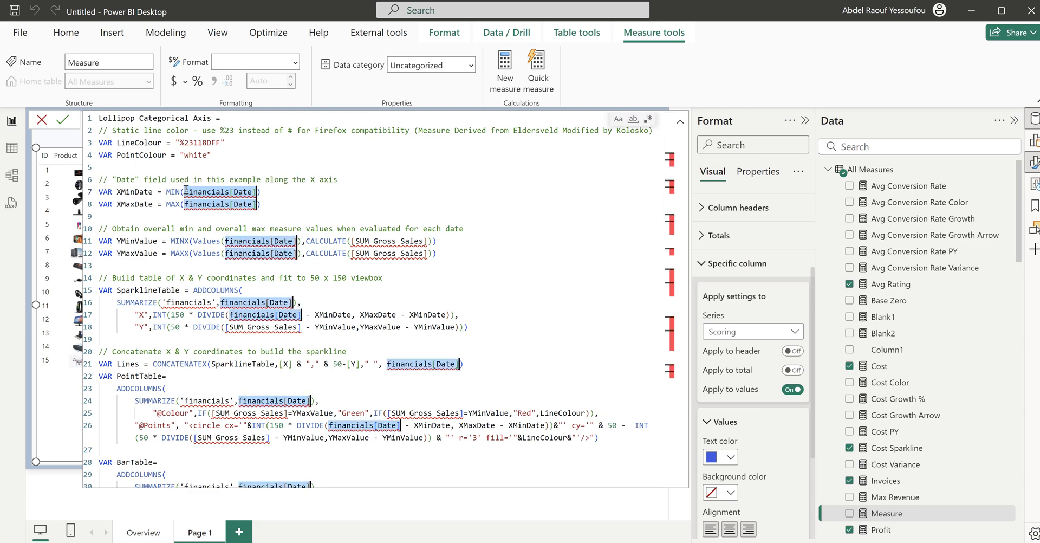
type("Calendar")
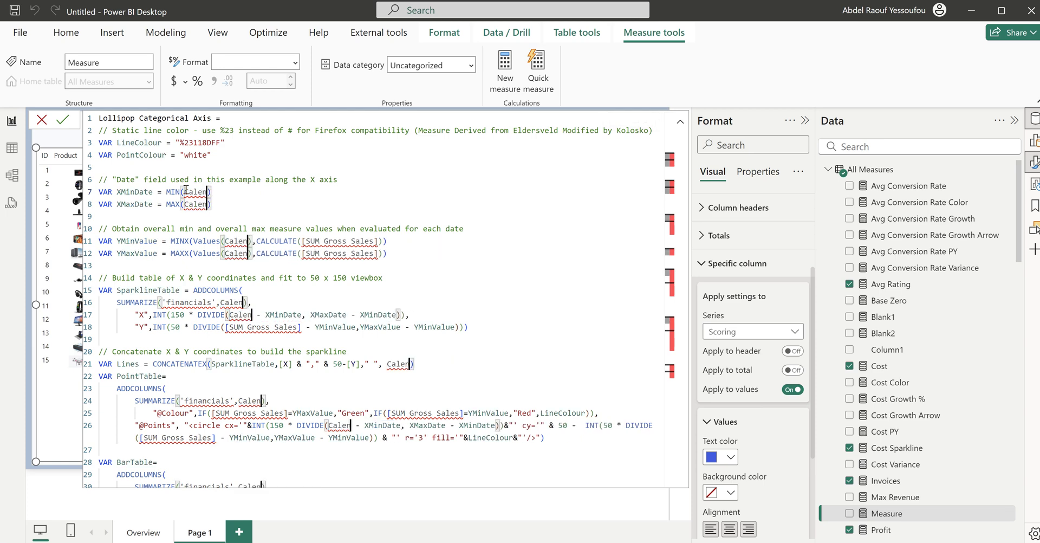
type("[mon")
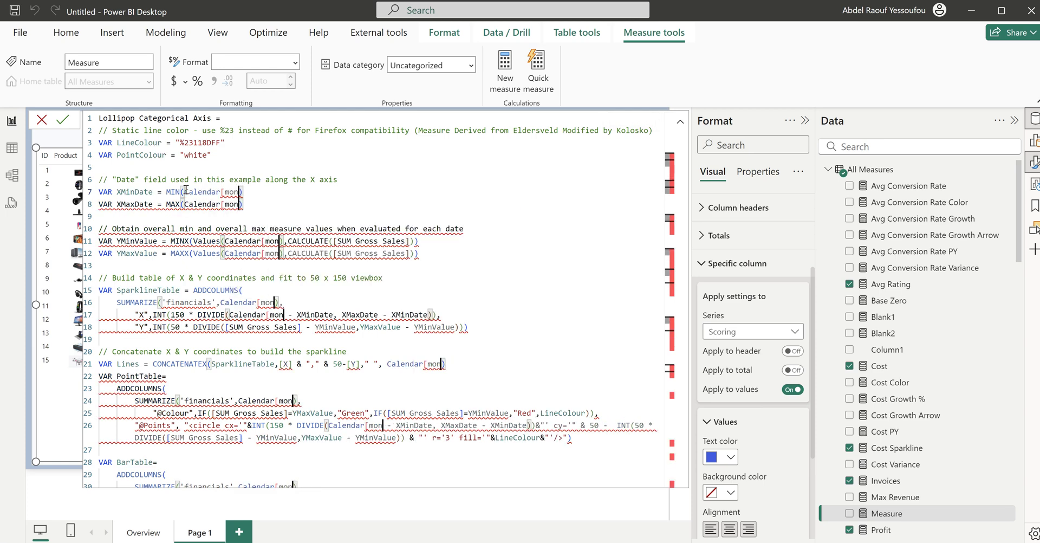
key("BackSpace")
key("BackSpace")
key("BackSpace")
key("BackSpace")
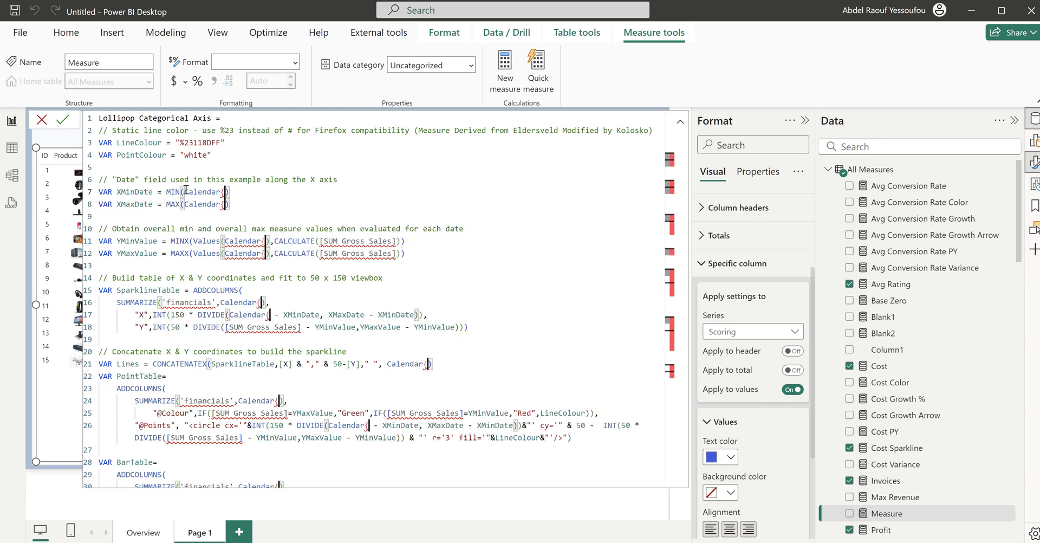
type("[")
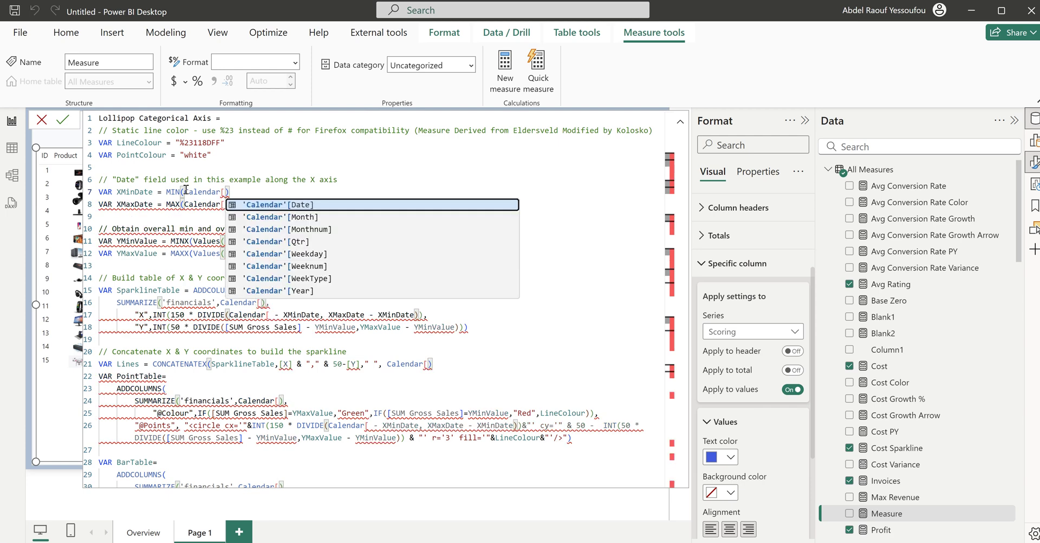
left_click(326, 228)
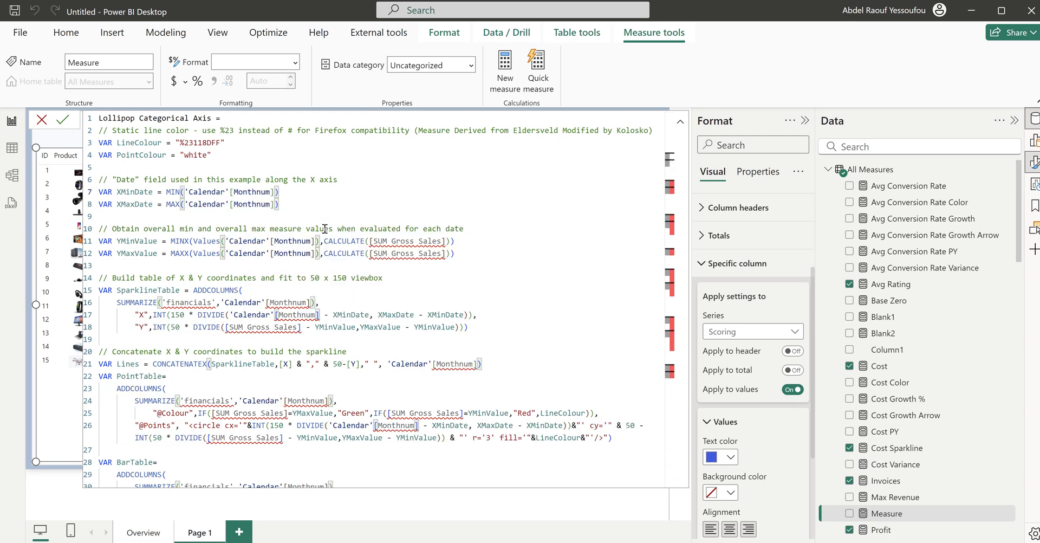
Step: Replace every occurrence of SUM Gross Sales in the lollipop measure with Profit
left_click_drag(443, 241, 372, 242)
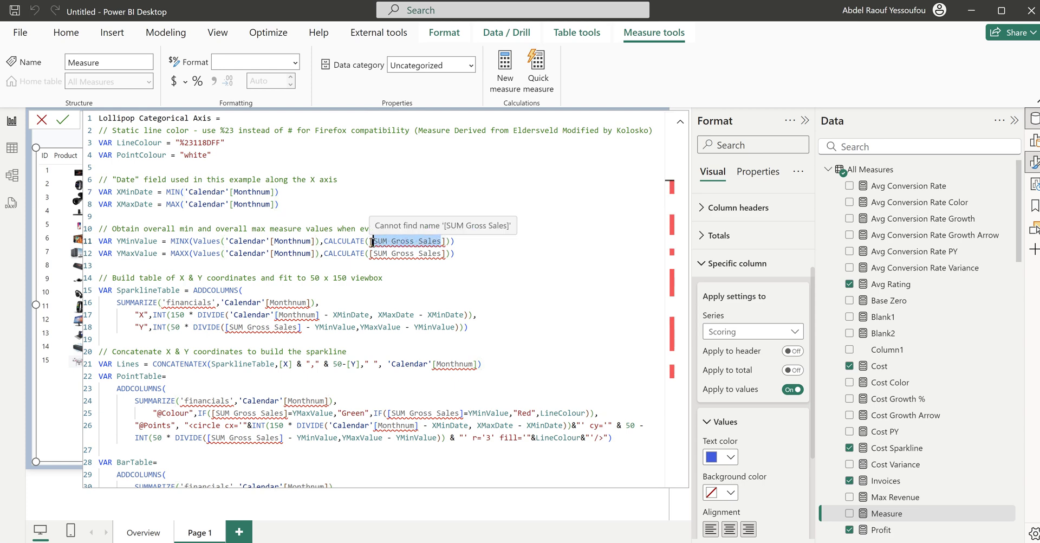
key("ctrl+shift+l")
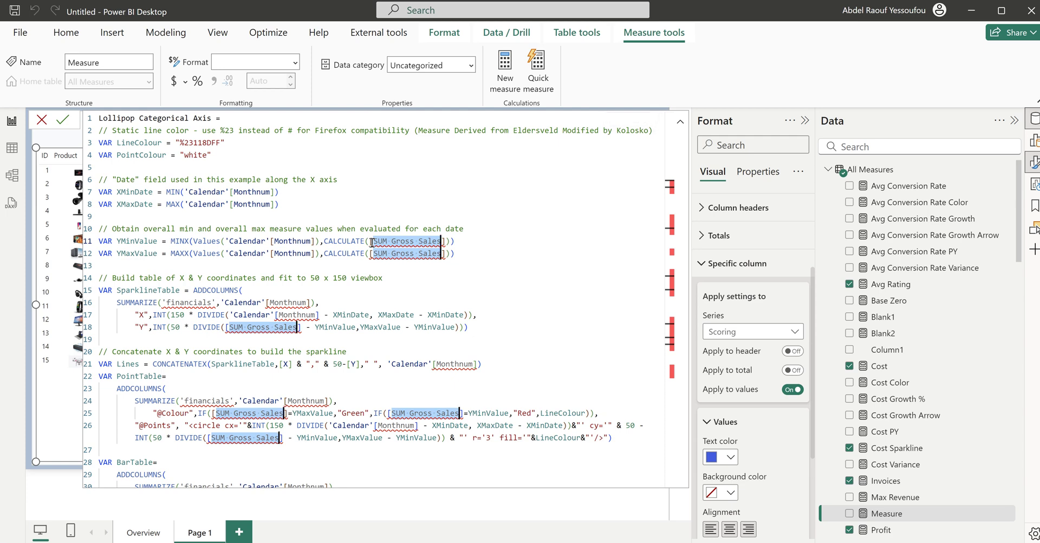
type("Pr")
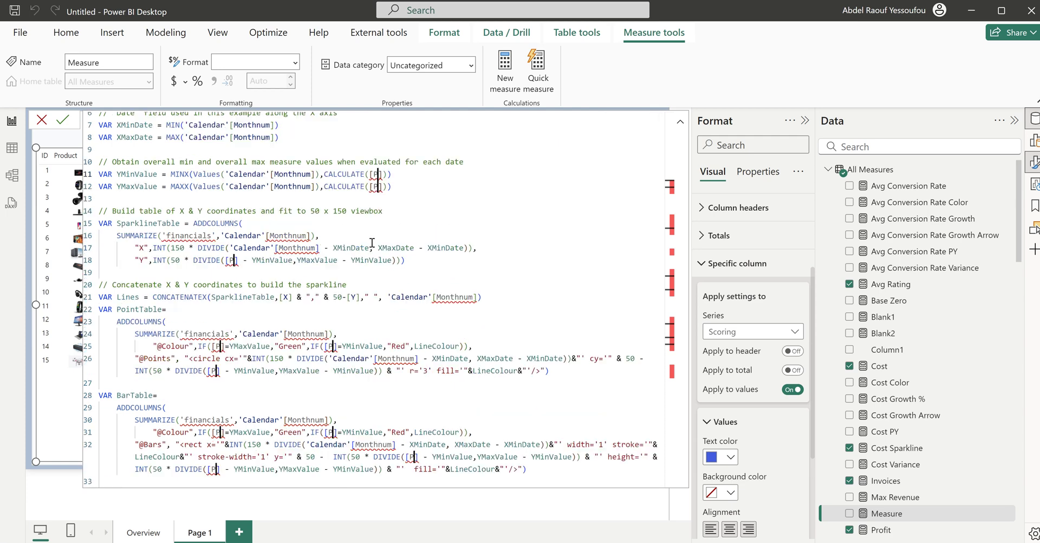
type("ofi")
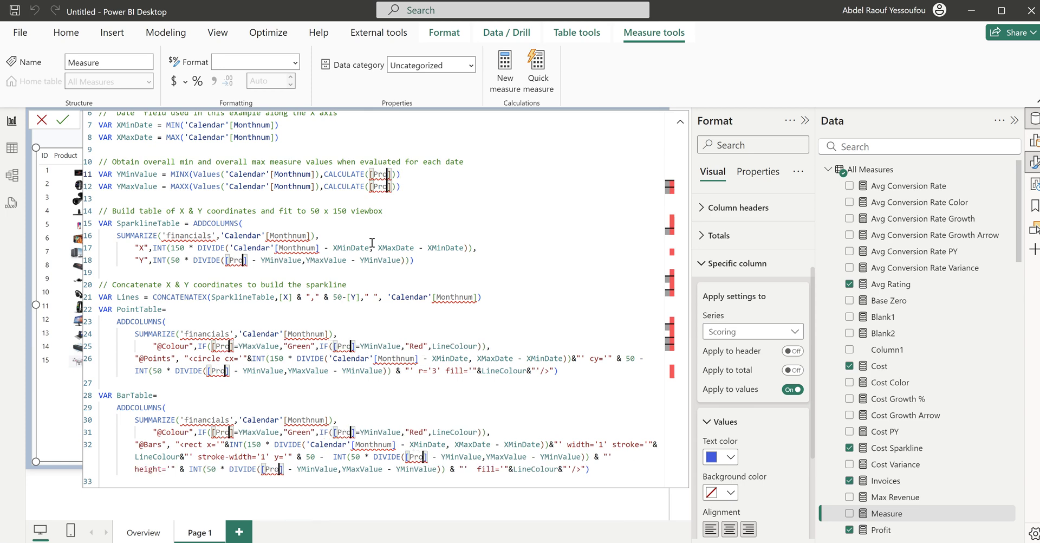
type("t")
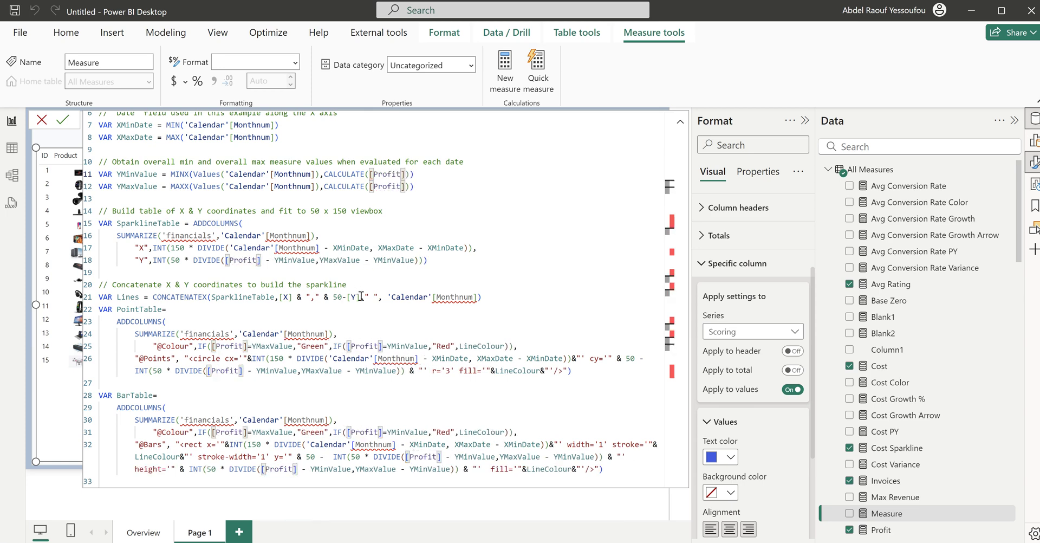
left_click(359, 297)
Step: Replace the financials table name with Calendar in all SUMMARIZE calls of the lollipop measure and check the rest of the code
double_click(186, 236)
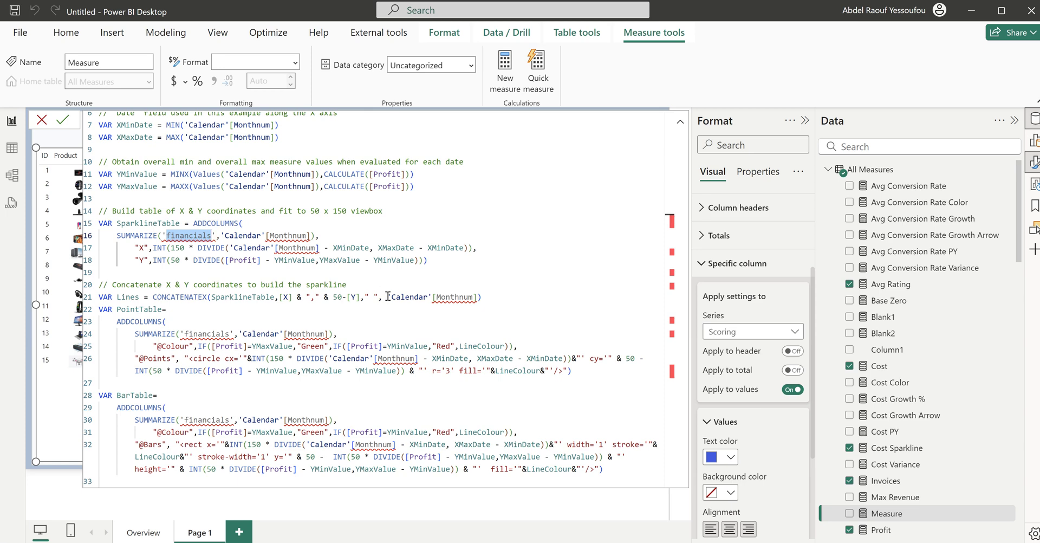
key("ctrl+shift+l")
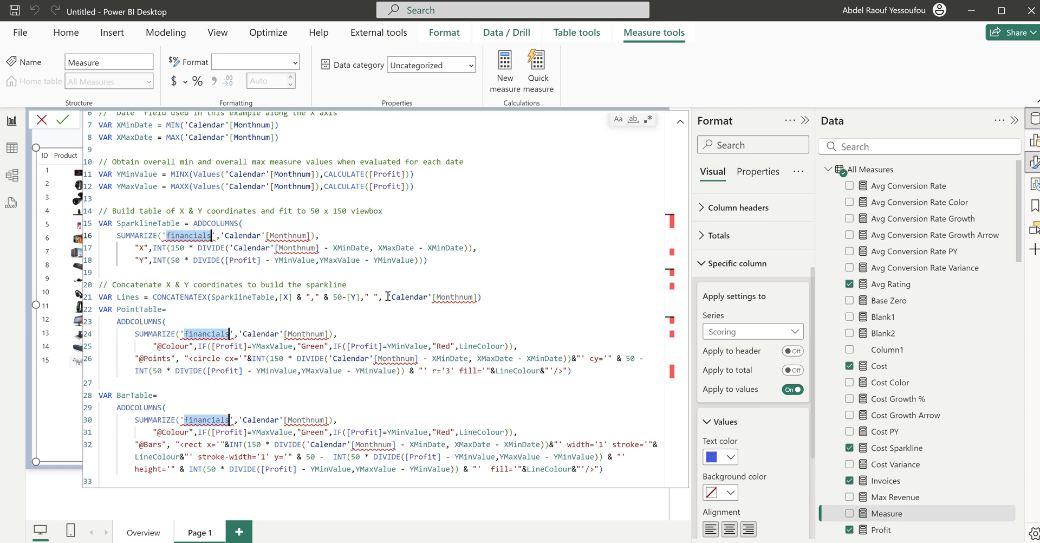
type("Calenda")
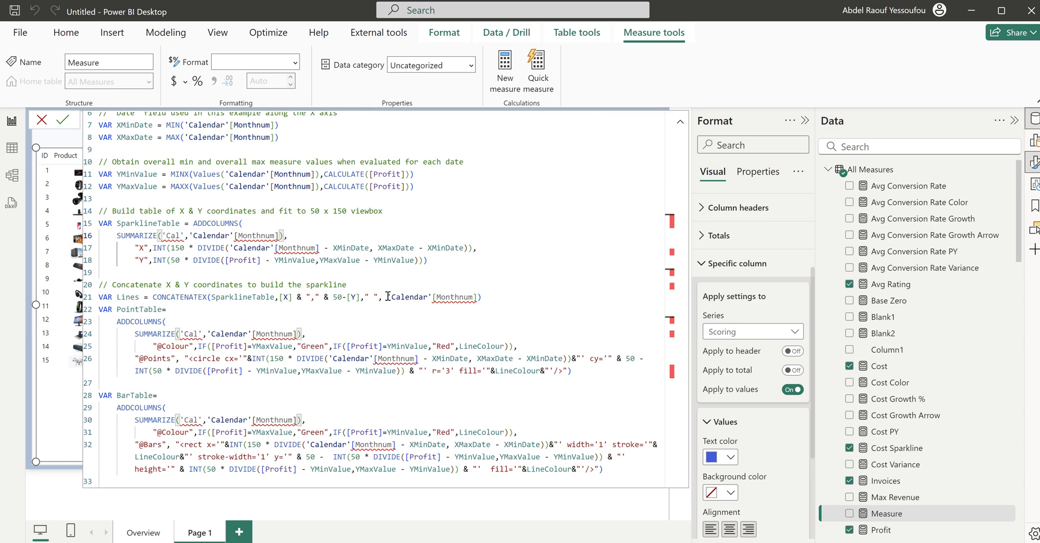
type("r")
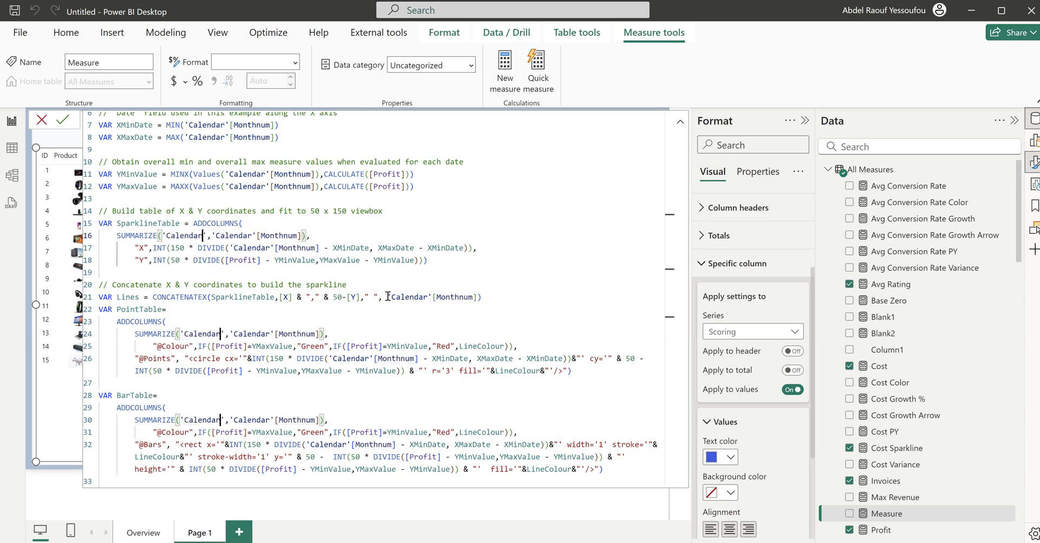
scroll(475, 352, "down", 6)
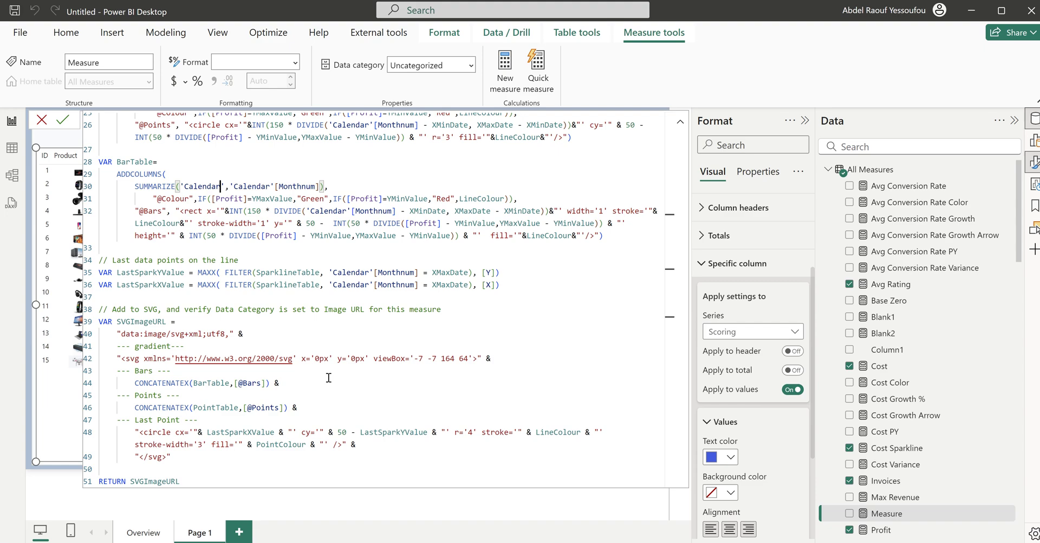
scroll(391, 348, "up", 7)
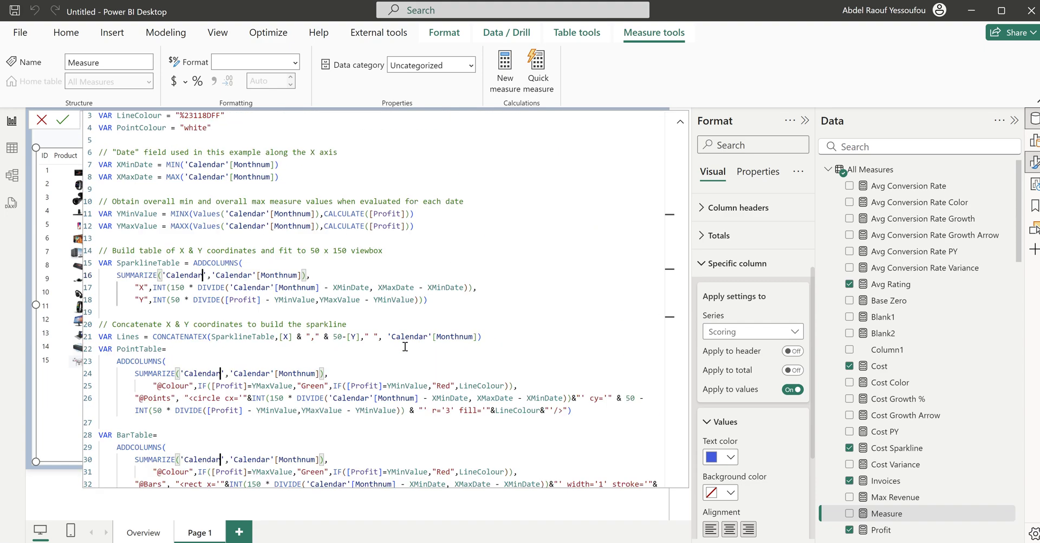
scroll(405, 347, "up", 1)
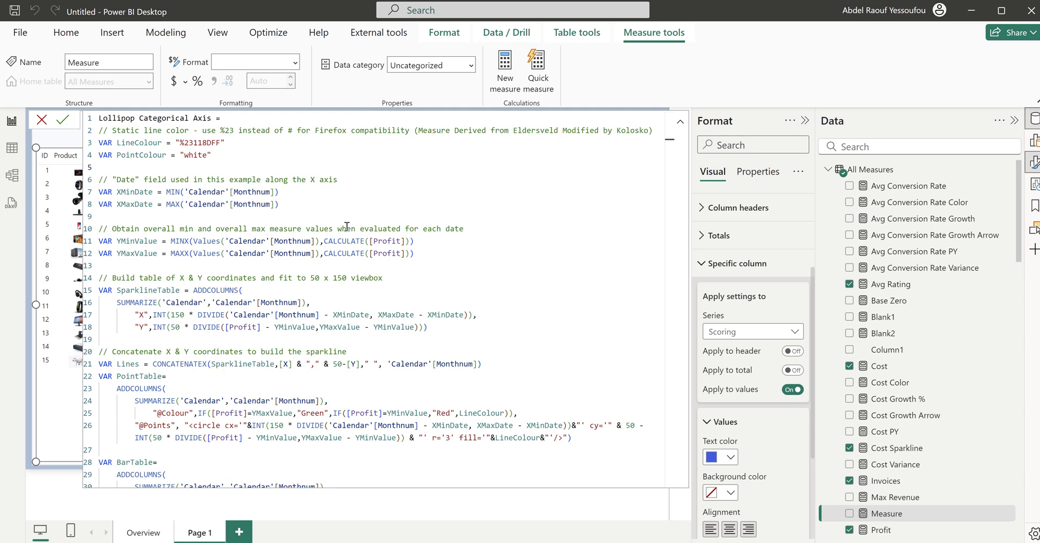
Step: Commit the edited lollipop measure and rename it Profit Lollipop
left_click(253, 217)
key("Return")
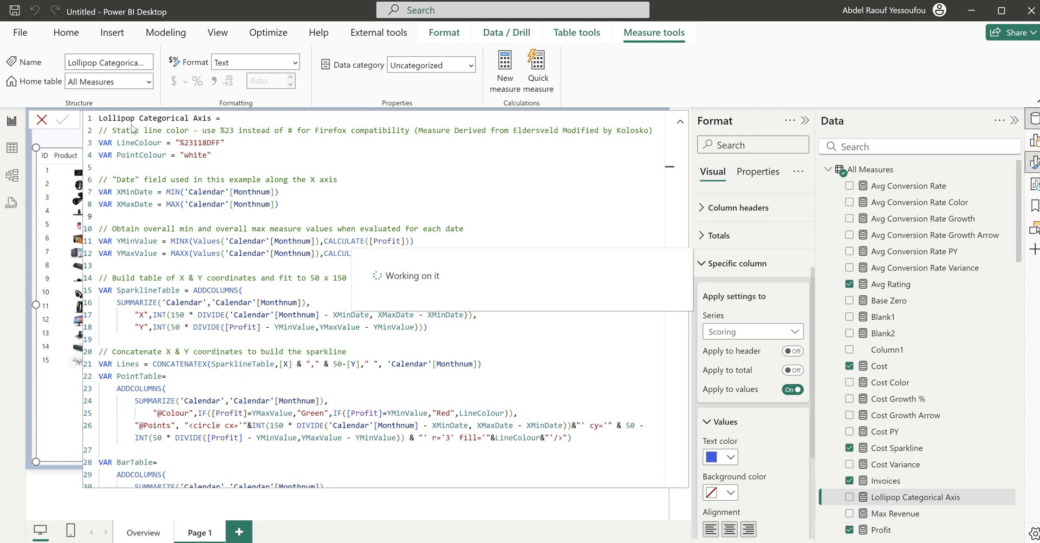
left_click_drag(211, 118, 98, 122)
type("Profi")
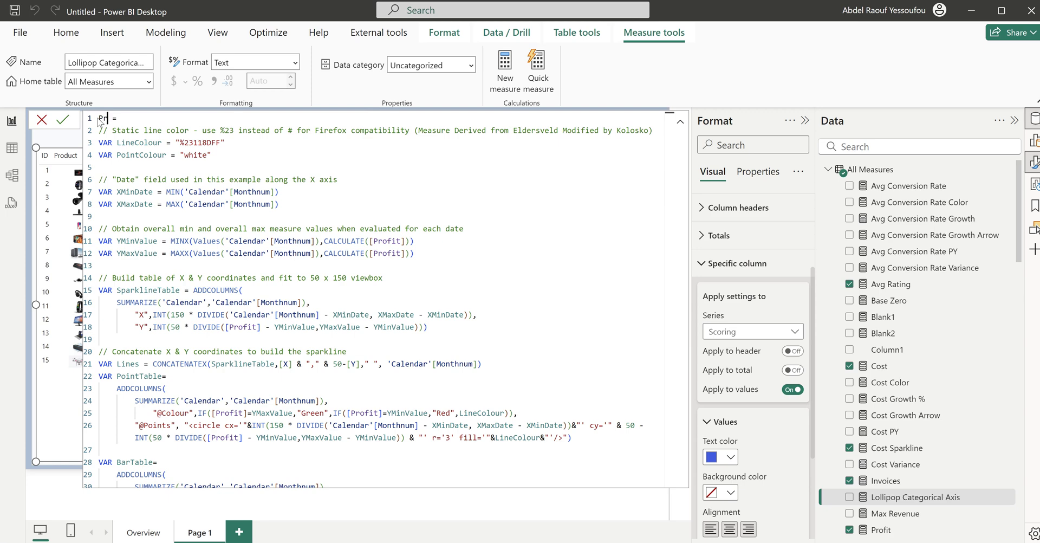
type("t Lollipop")
key("Return")
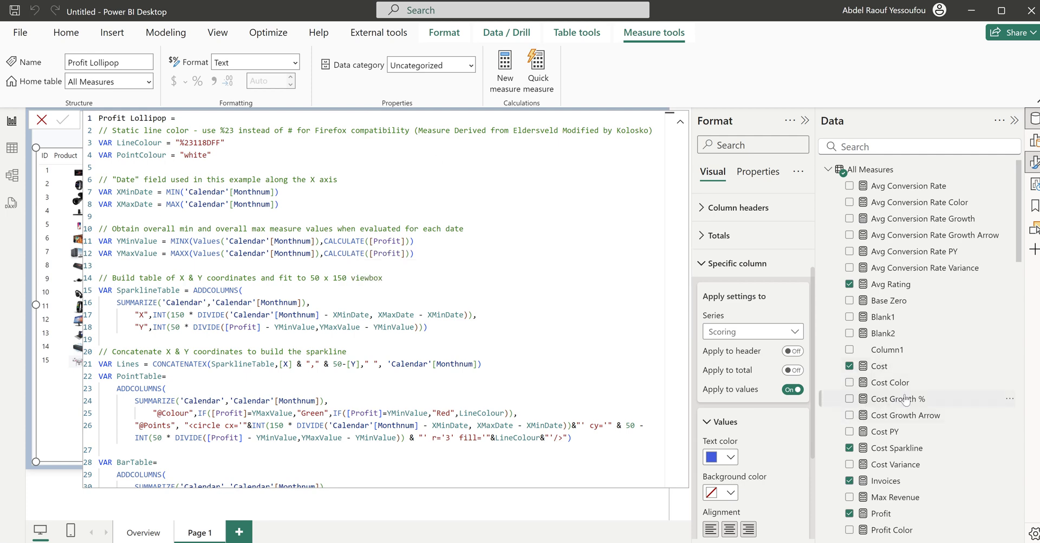
Step: Add the Profit Lollipop measure to the product table and set its data category to Image URL
scroll(909, 414, "down", 5)
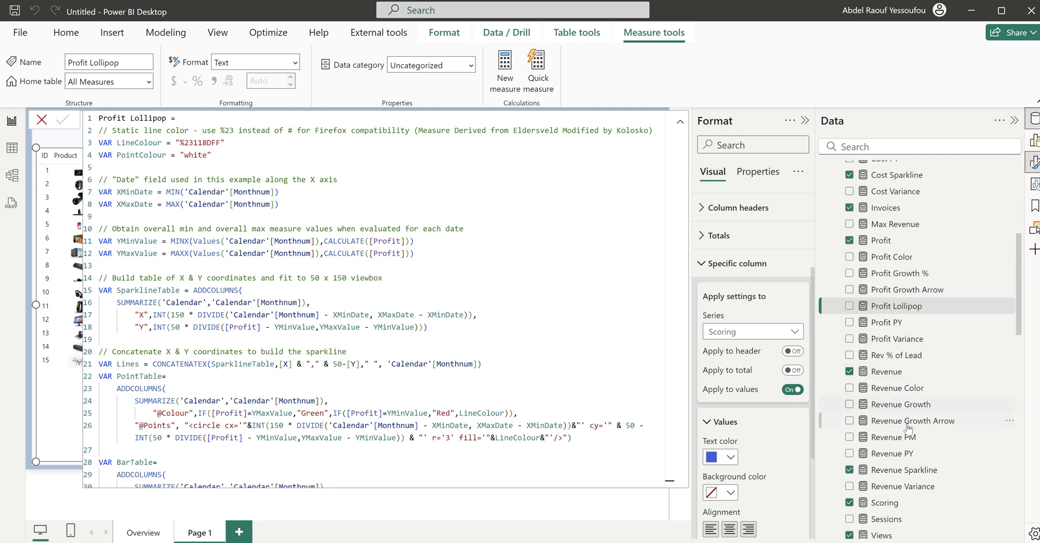
left_click(849, 306)
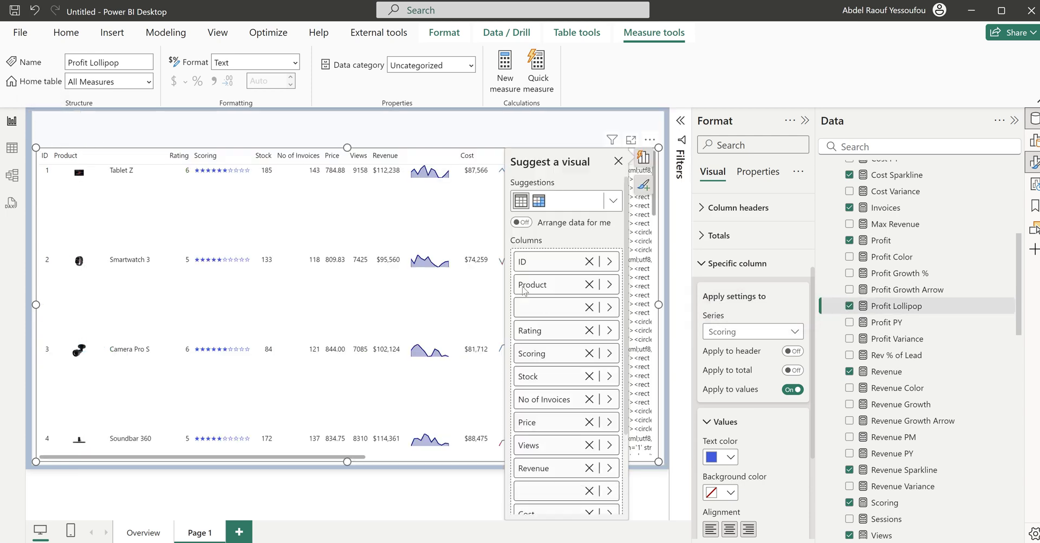
left_click(42, 120)
left_click(471, 67)
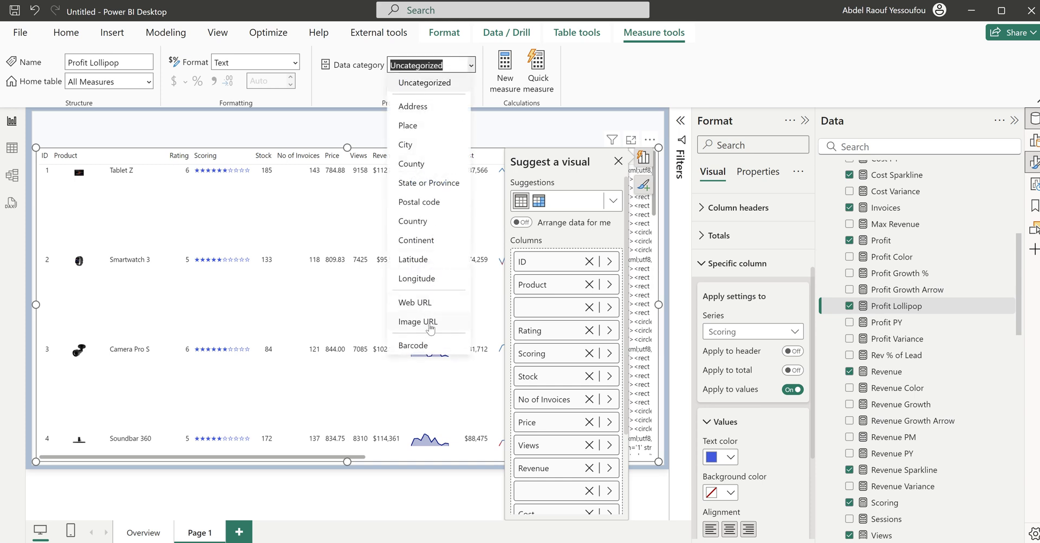
left_click(430, 325)
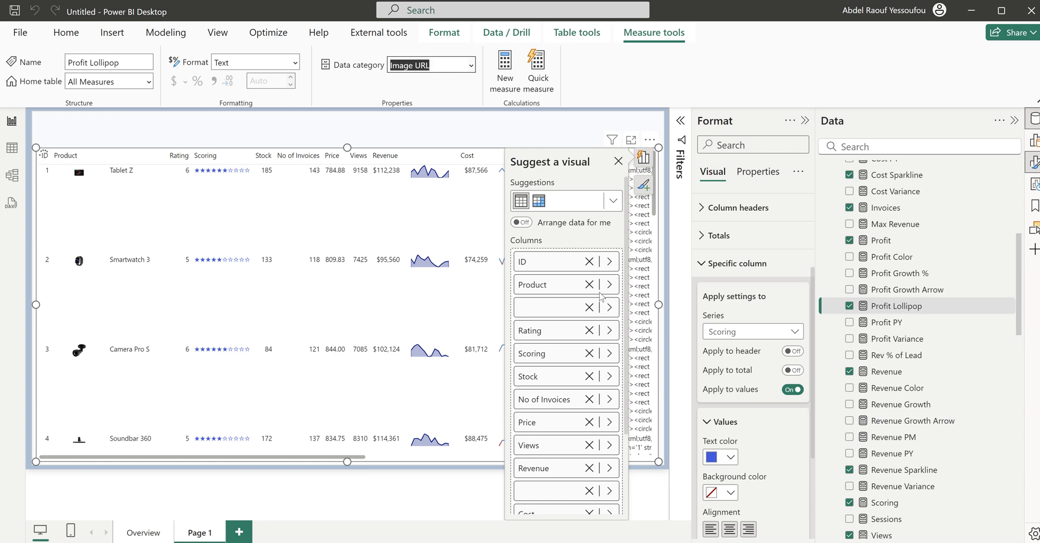
left_click(618, 162)
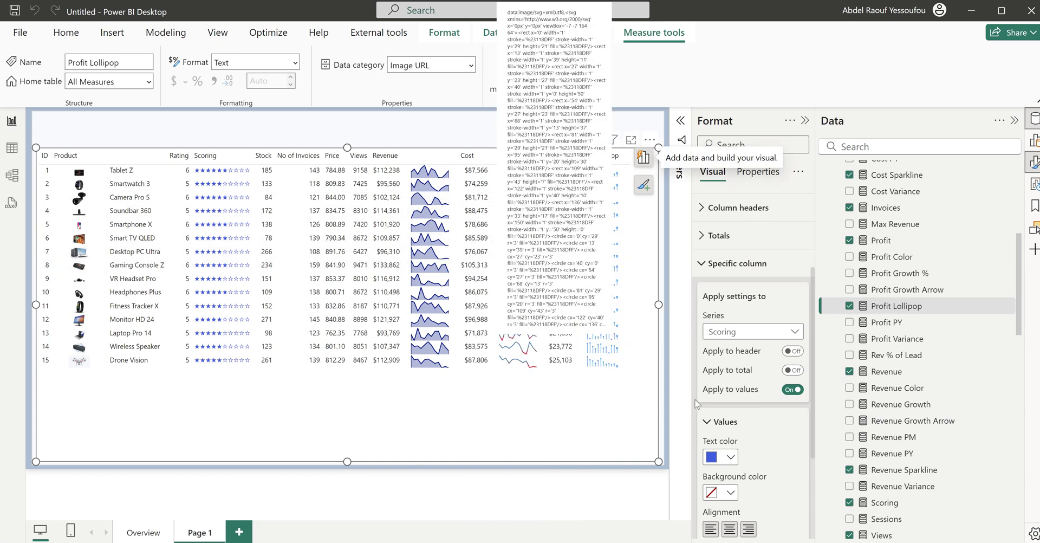
Step: Set the table's image width to 120 px and narrow the product image column so all columns fit
scroll(768, 444, "down", 3)
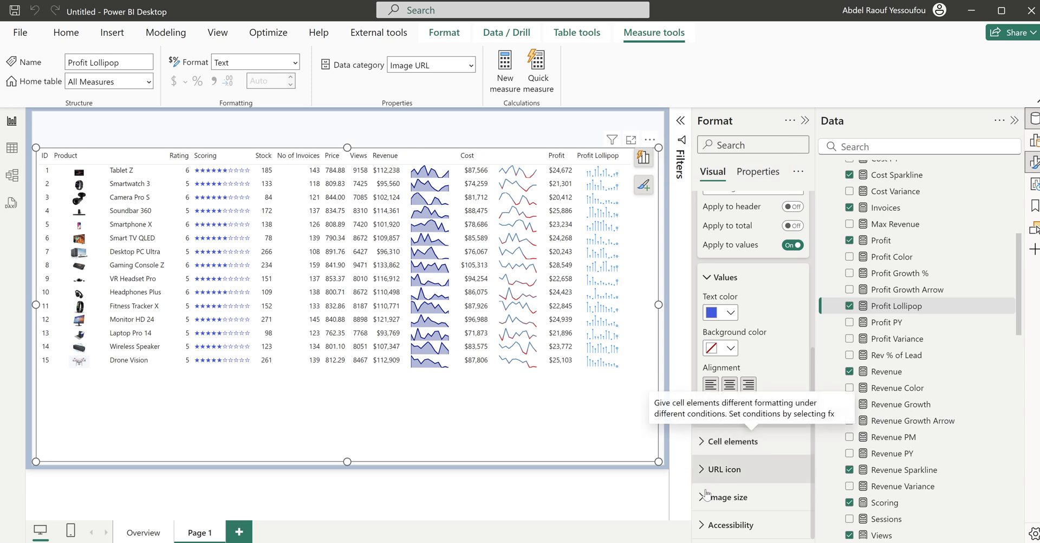
left_click(727, 497)
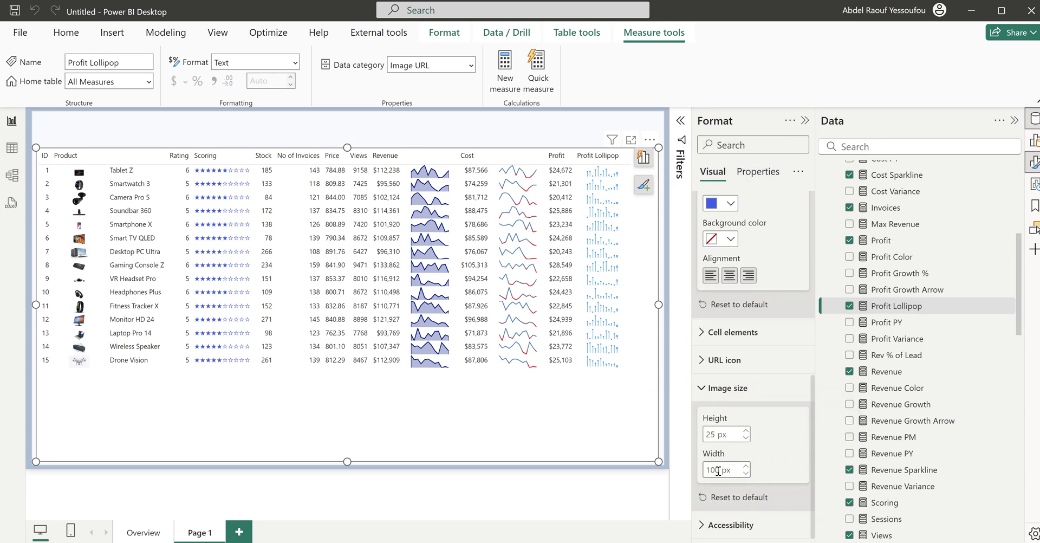
double_click(718, 470)
type("120")
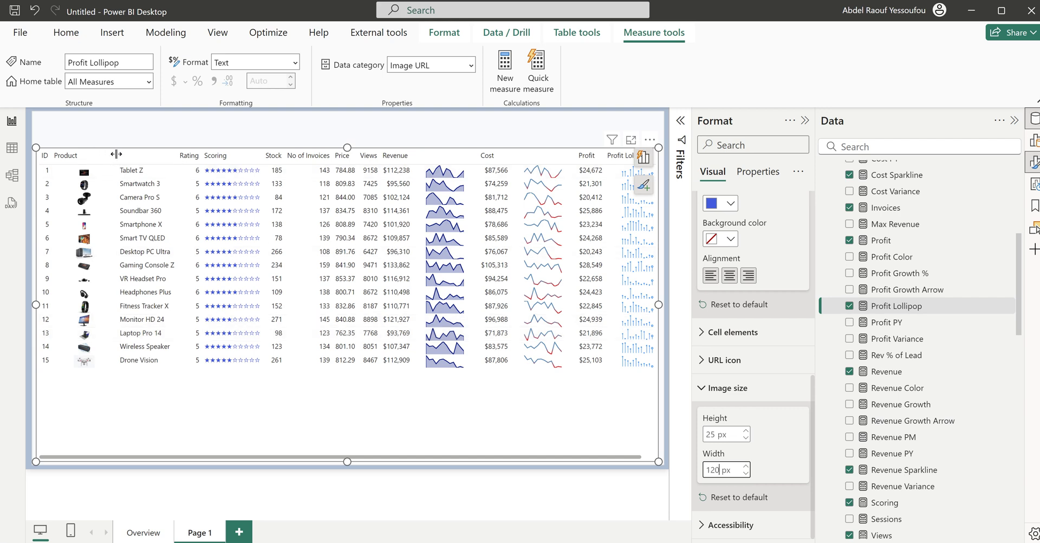
left_click_drag(116, 154, 99, 155)
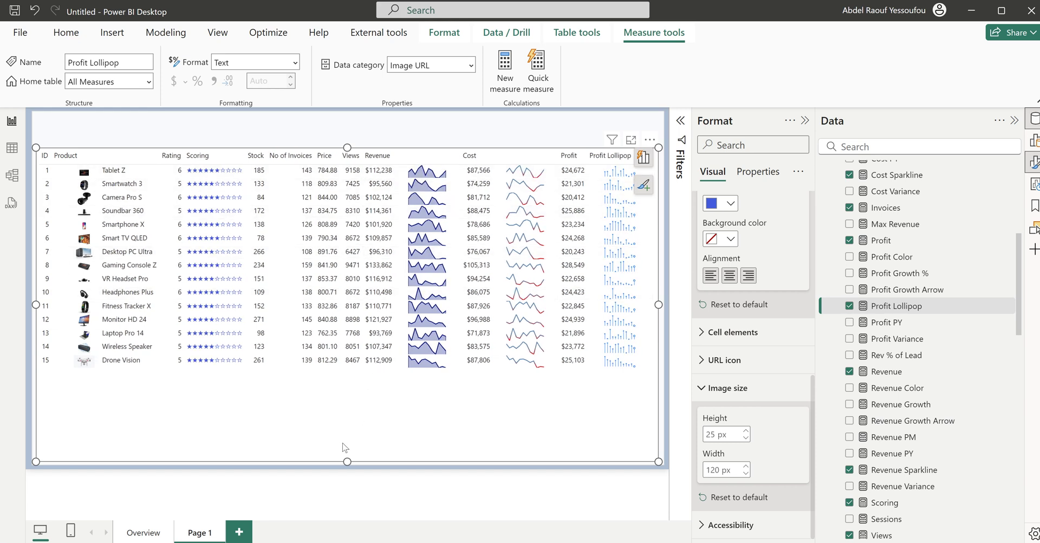
Step: Rename the report page Page 1 to Product Details
scroll(731, 320, "up", 5)
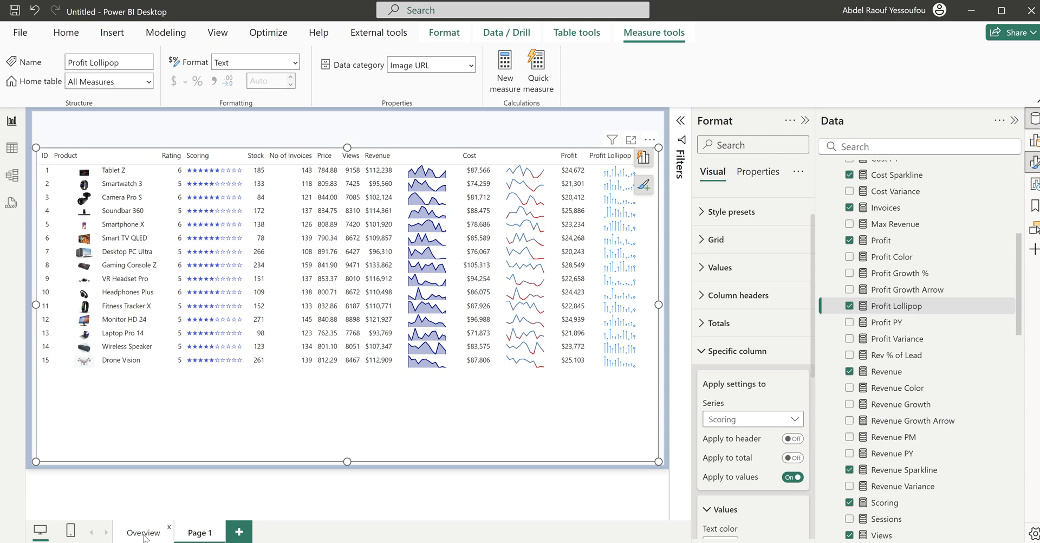
left_click(202, 533)
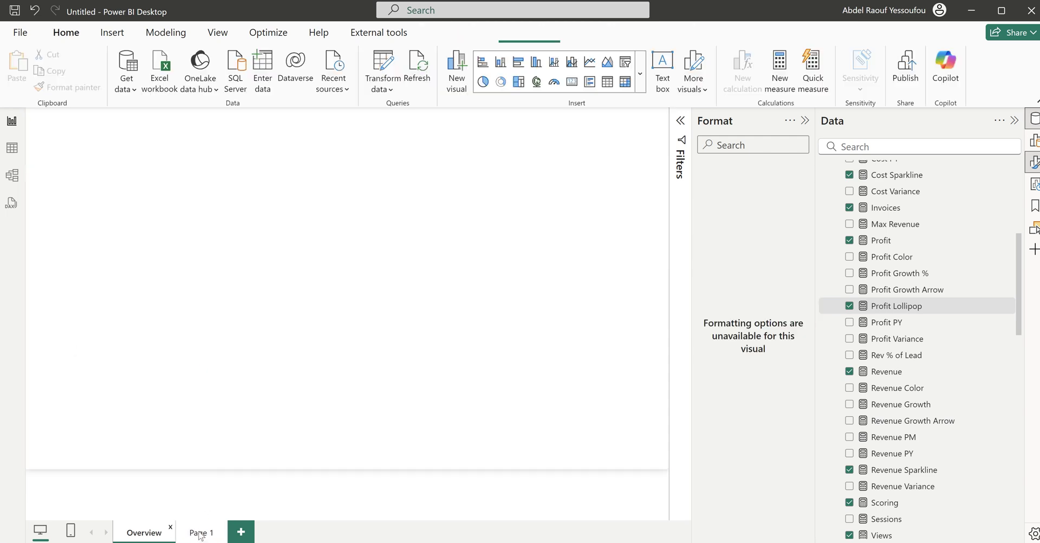
left_click(200, 535)
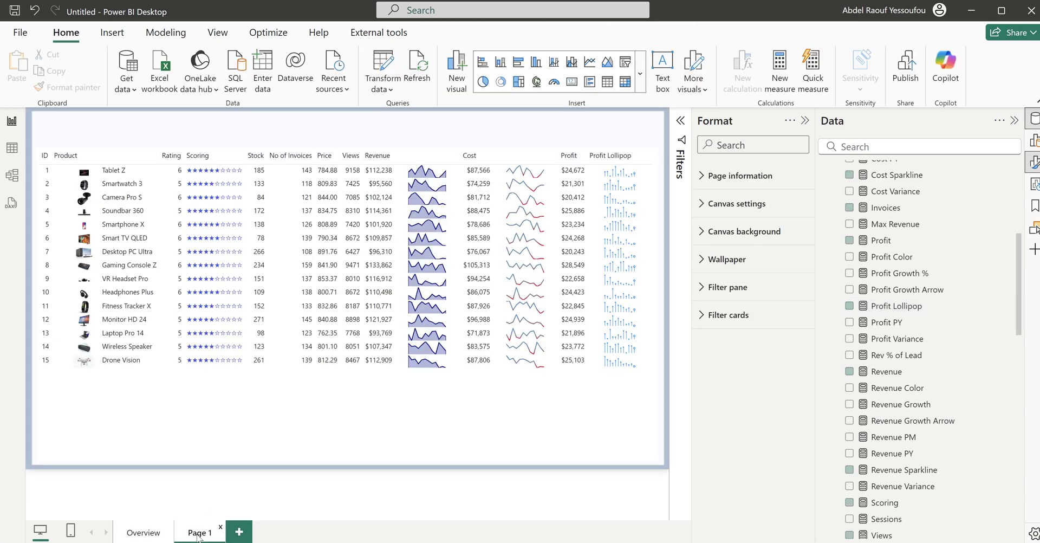
double_click(198, 533)
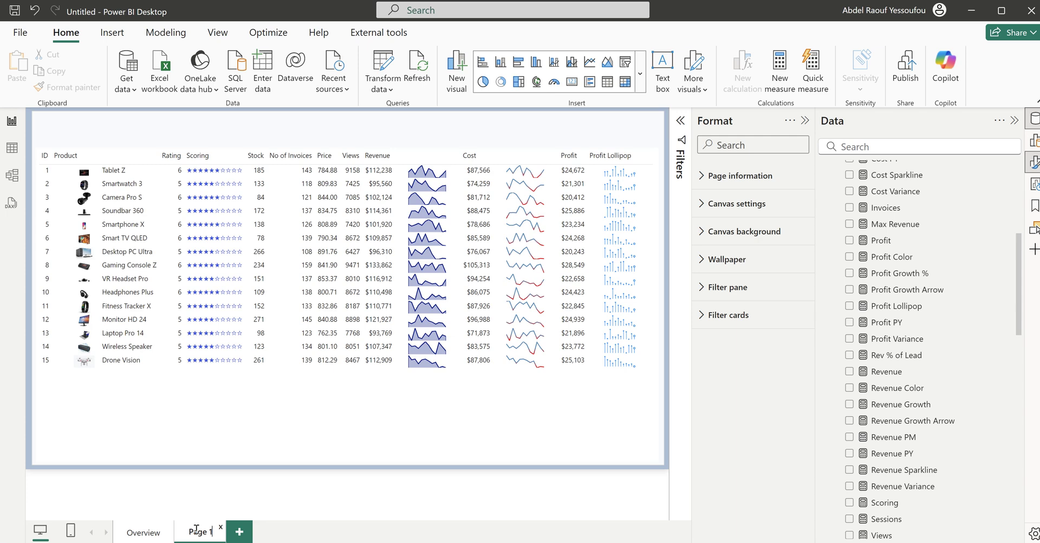
double_click(196, 530)
type("Product De")
type("tails")
key("Return")
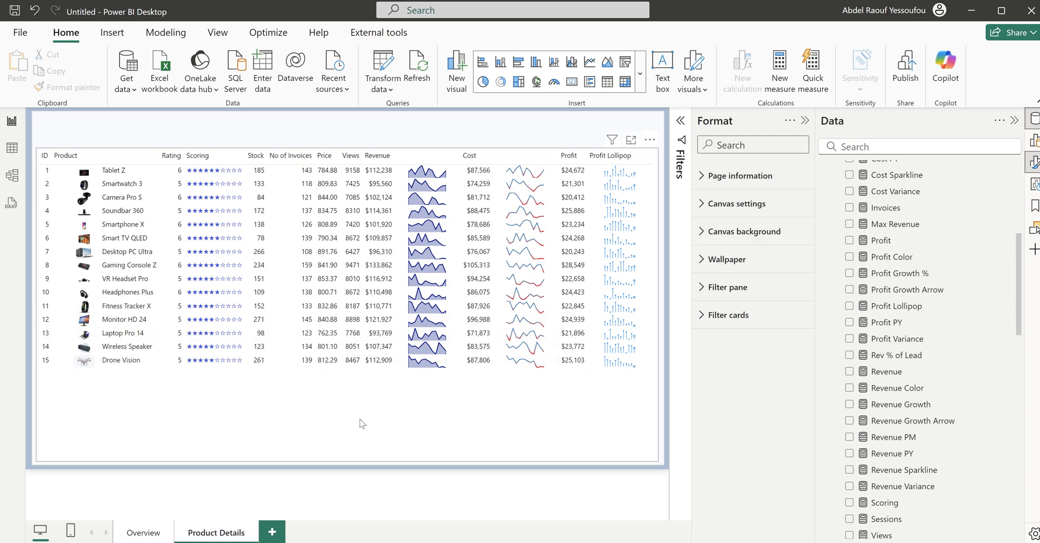
Step: Increase the product table's row padding to 6 in its grid options
left_click(657, 413)
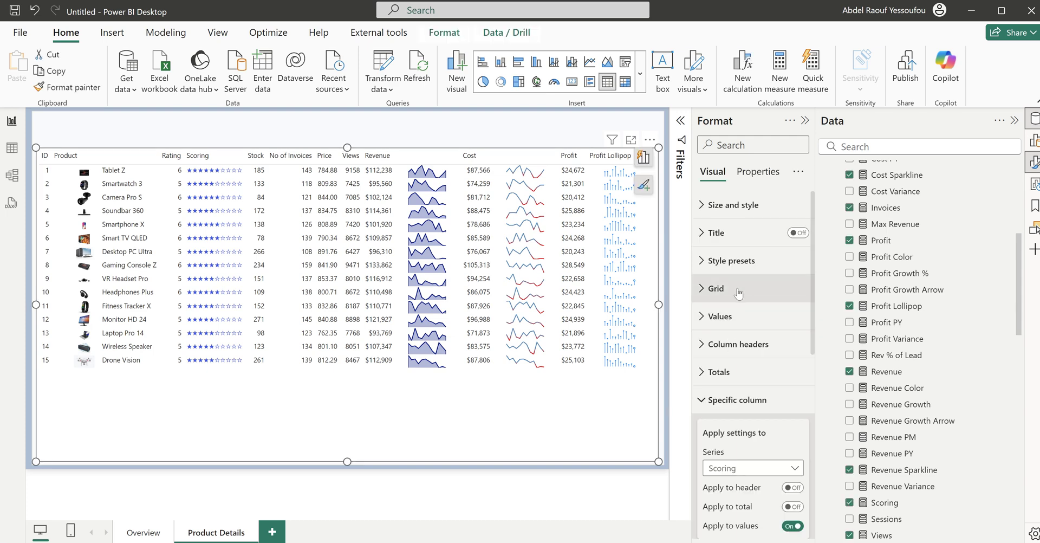
left_click(738, 290)
scroll(743, 442, "down", 5)
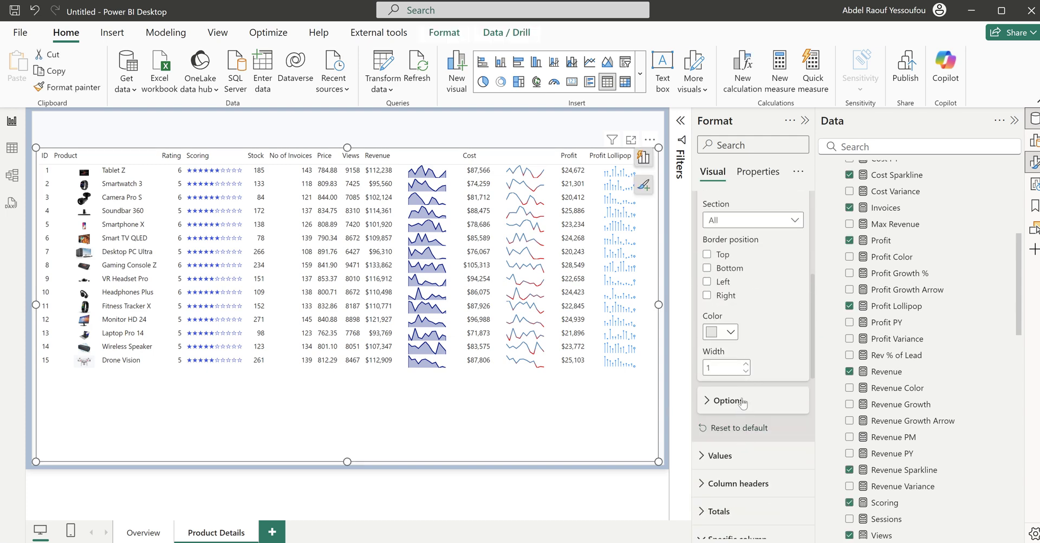
left_click(743, 399)
scroll(744, 399, "down", 4)
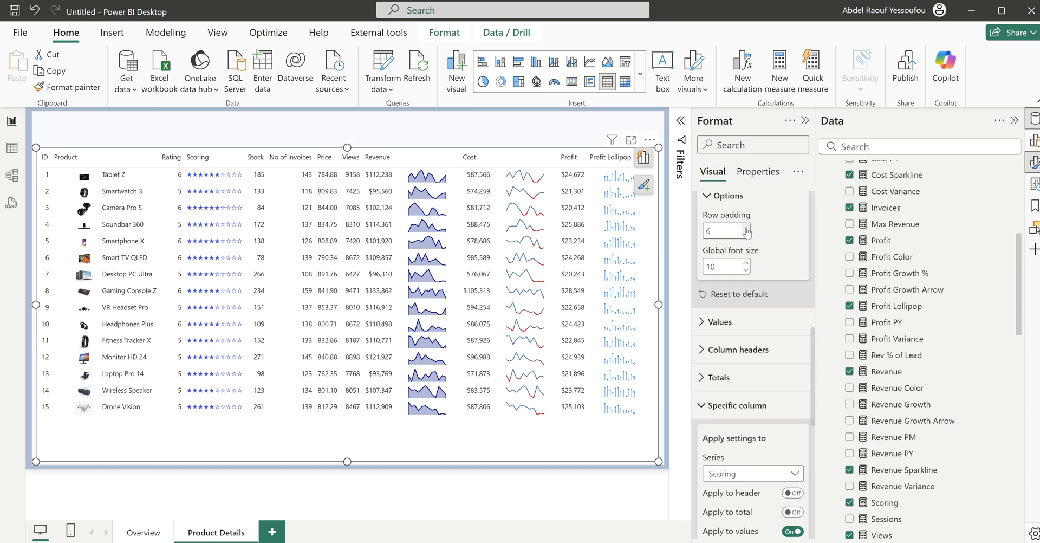
left_click(746, 228)
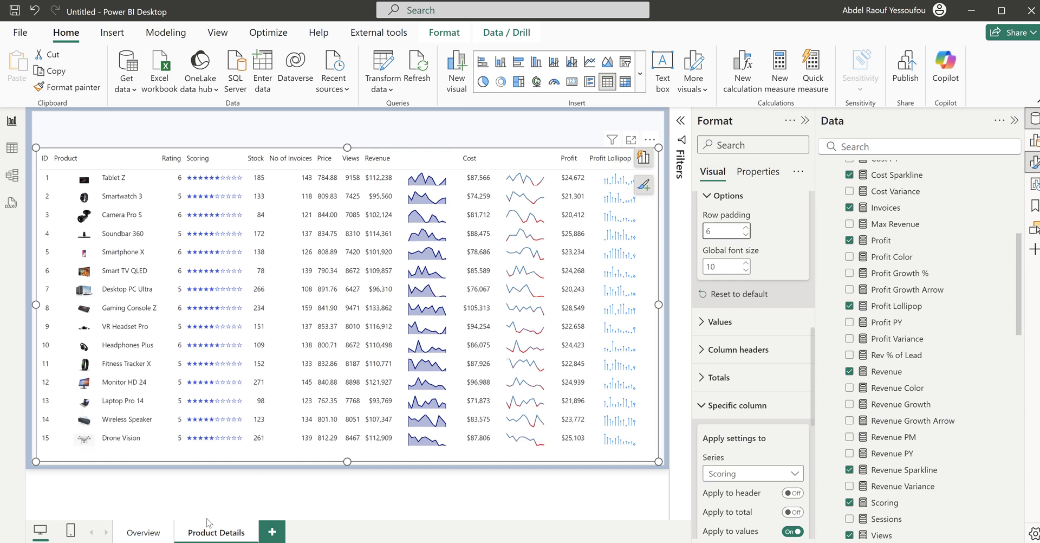
Step: Copy the dashboard title and year slicer from the Overview page to the Product Details page without syncing them
left_click(147, 532)
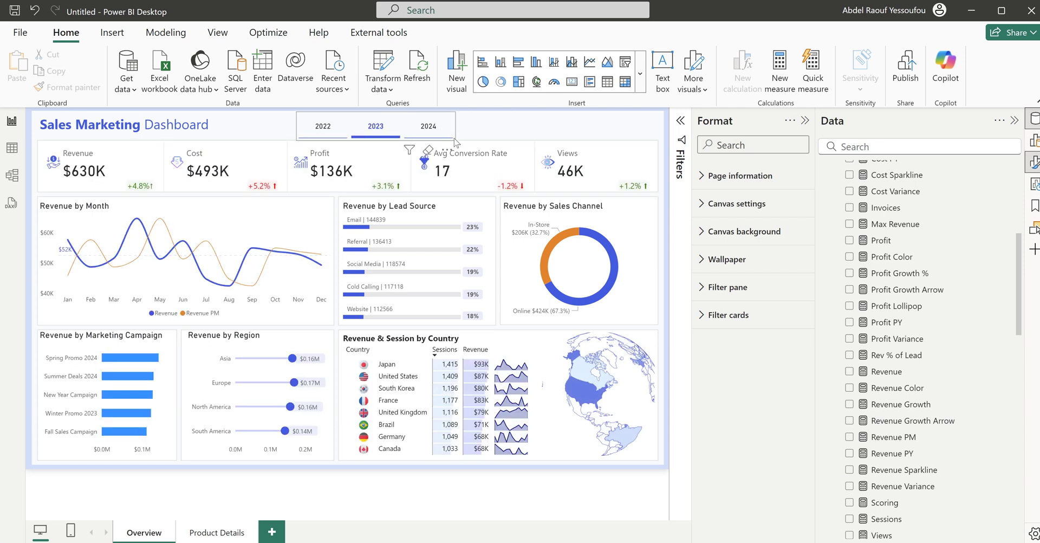
left_click(454, 140)
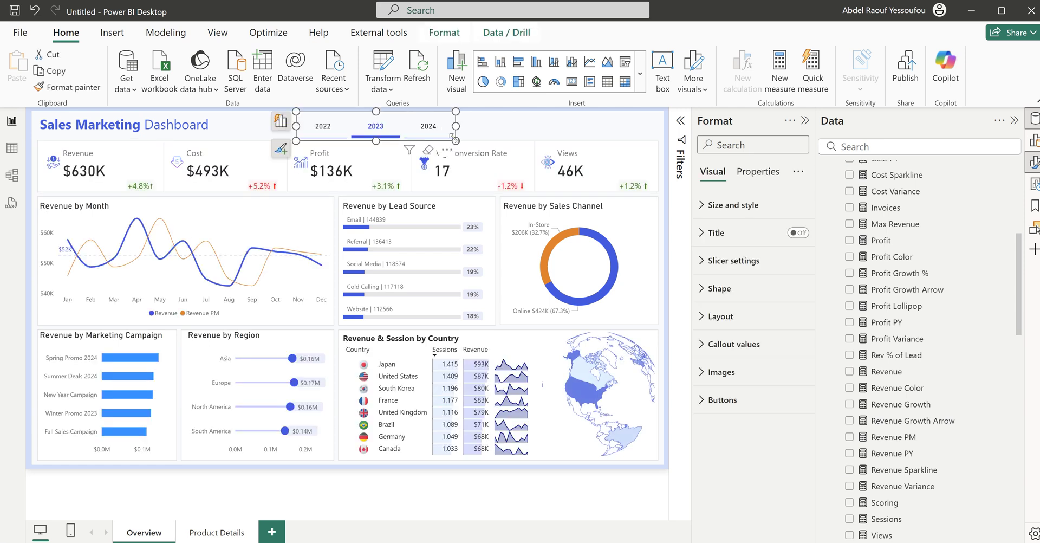
left_click(202, 142, "ctrl")
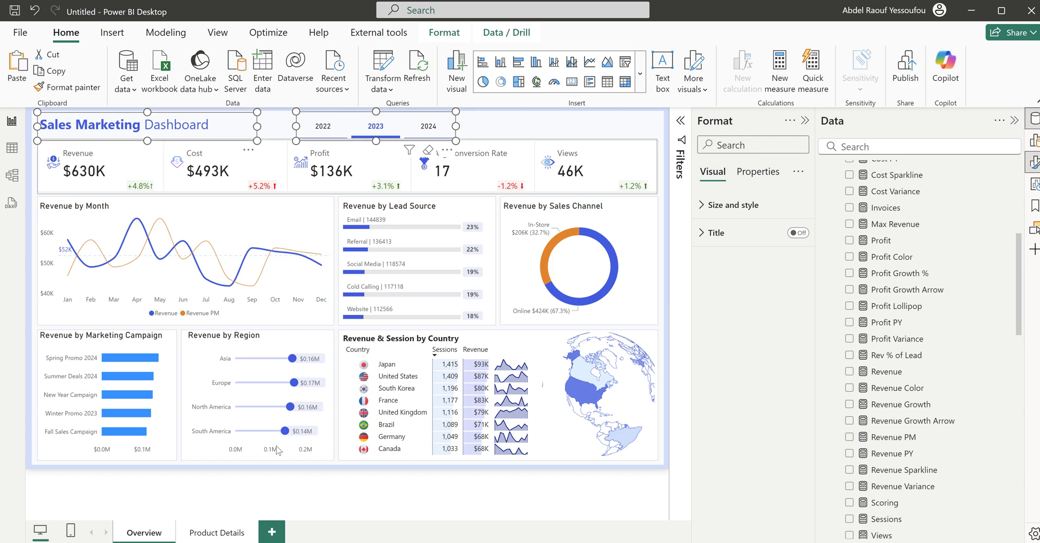
left_click(216, 532)
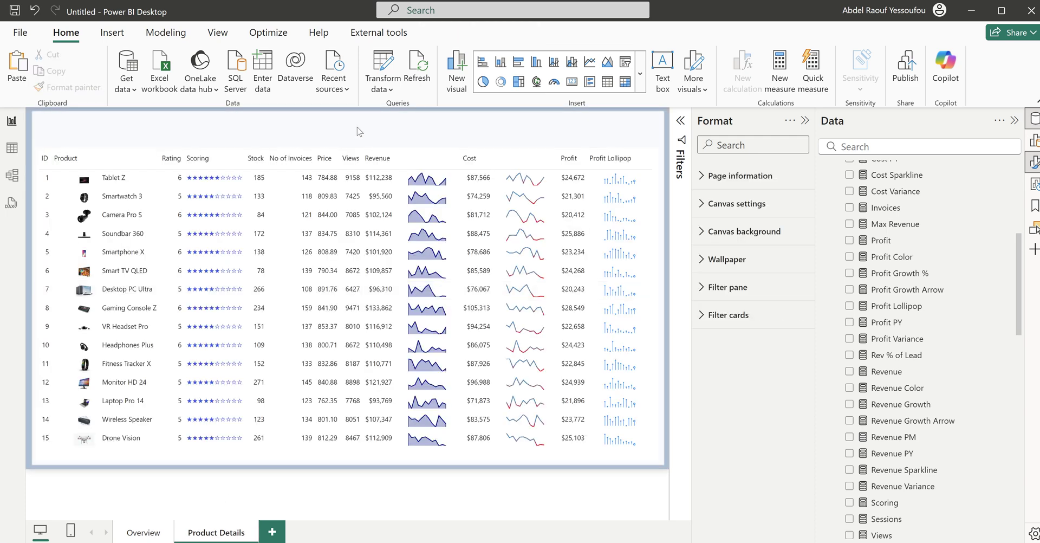
key("ctrl+v")
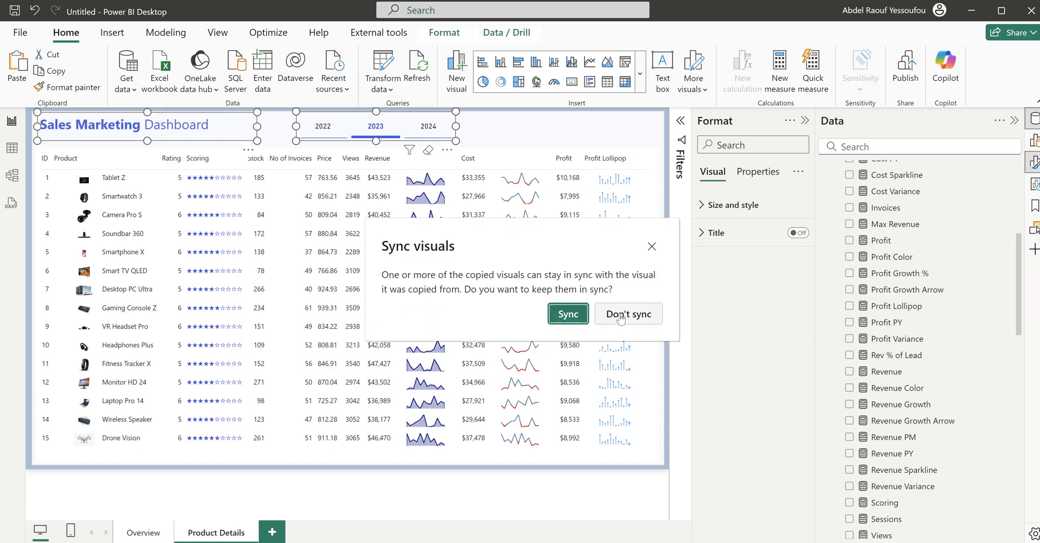
left_click(624, 312)
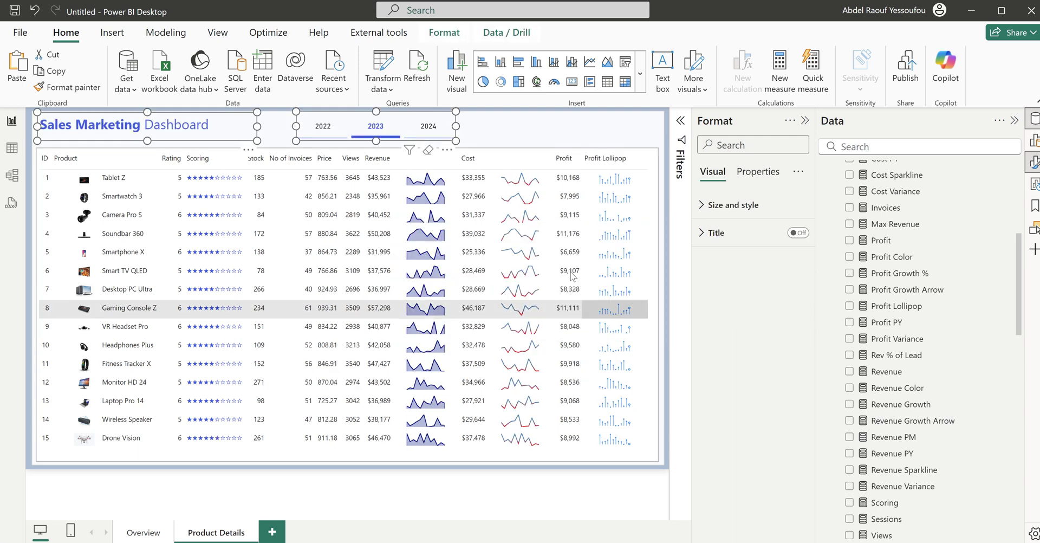
Step: Delete the pasted Sales Marketing Dashboard title from the Product Details page, leaving the year slicer
left_click(275, 131)
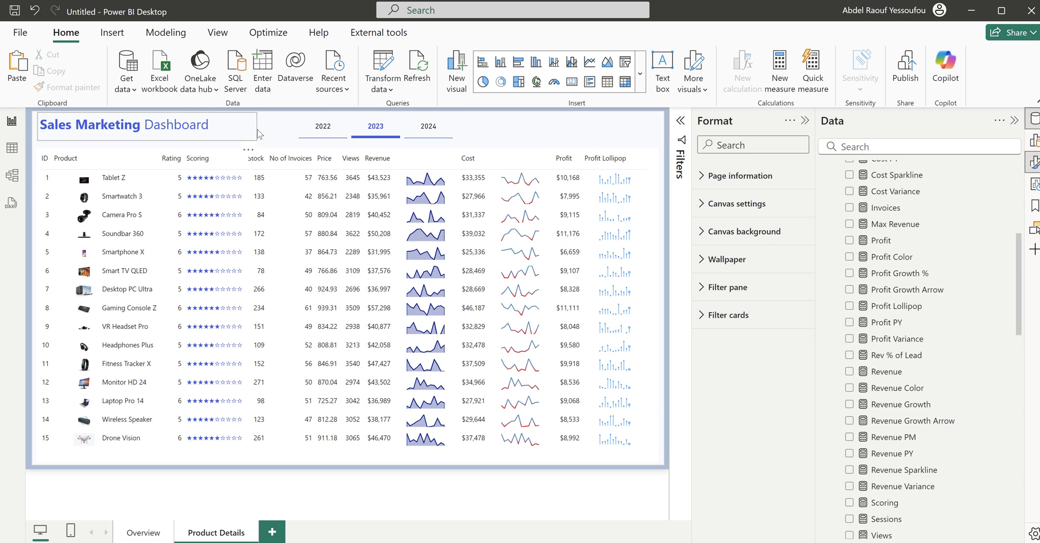
left_click(256, 124)
key("Delete")
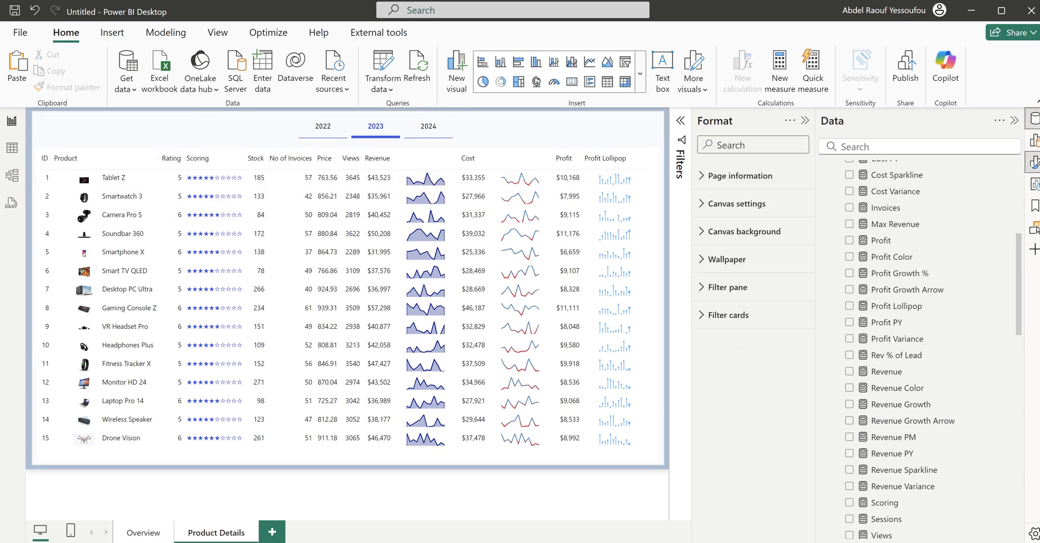
Step: Insert a page navigator on the Overview page and fit it into the header right of the year slicer
left_click(143, 534)
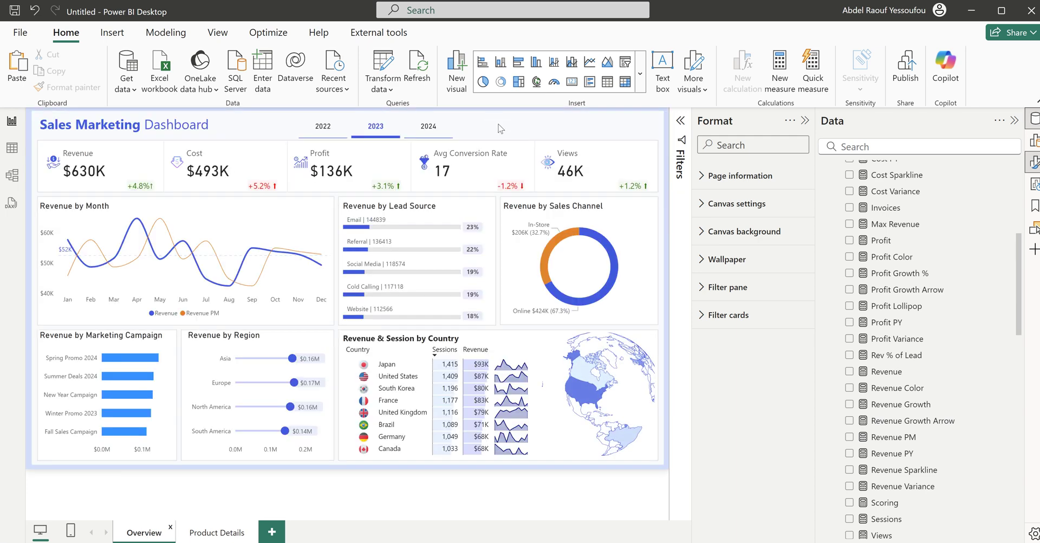
left_click(108, 36)
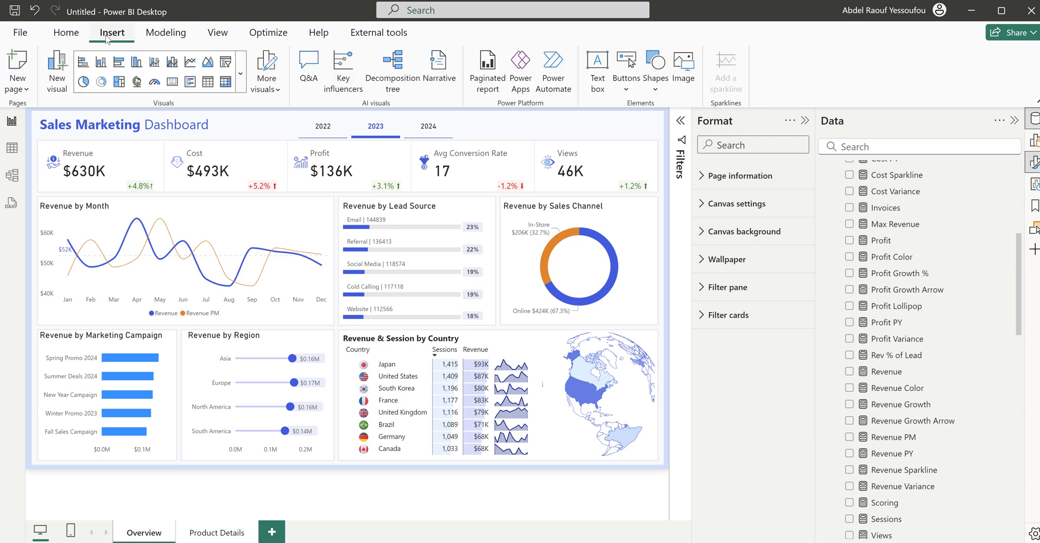
left_click(627, 87)
mouse_move(665, 365)
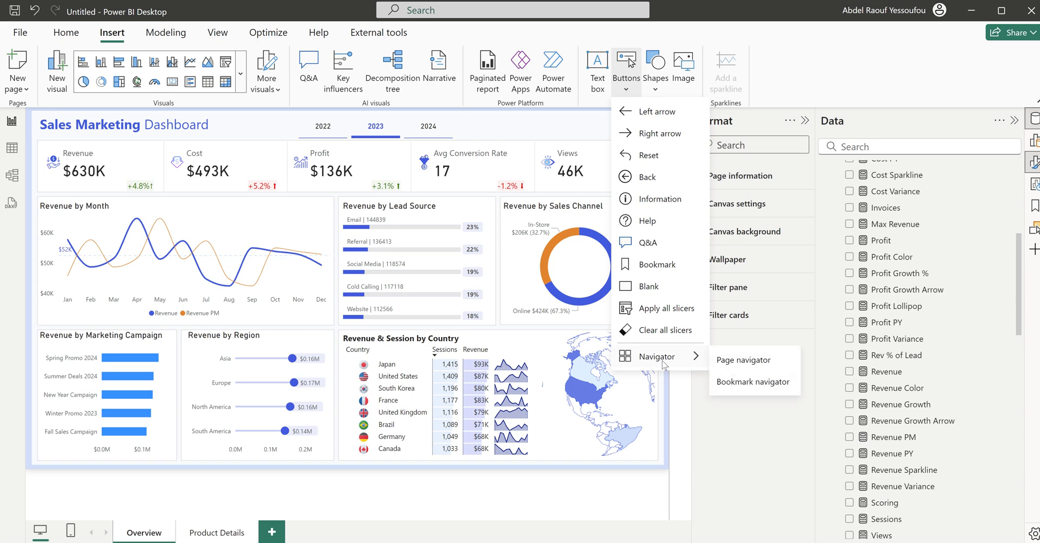
left_click(750, 365)
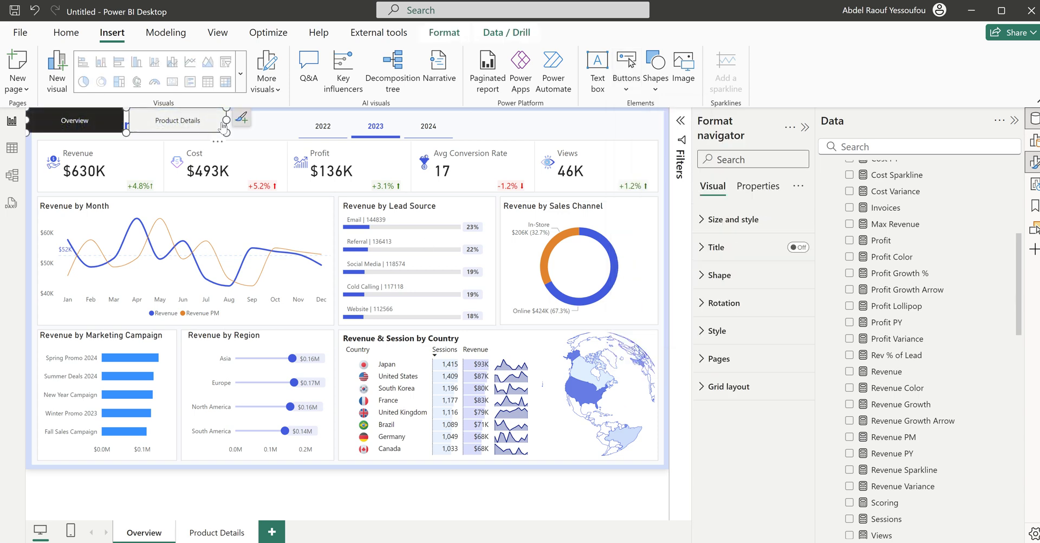
left_click_drag(222, 142, 654, 148)
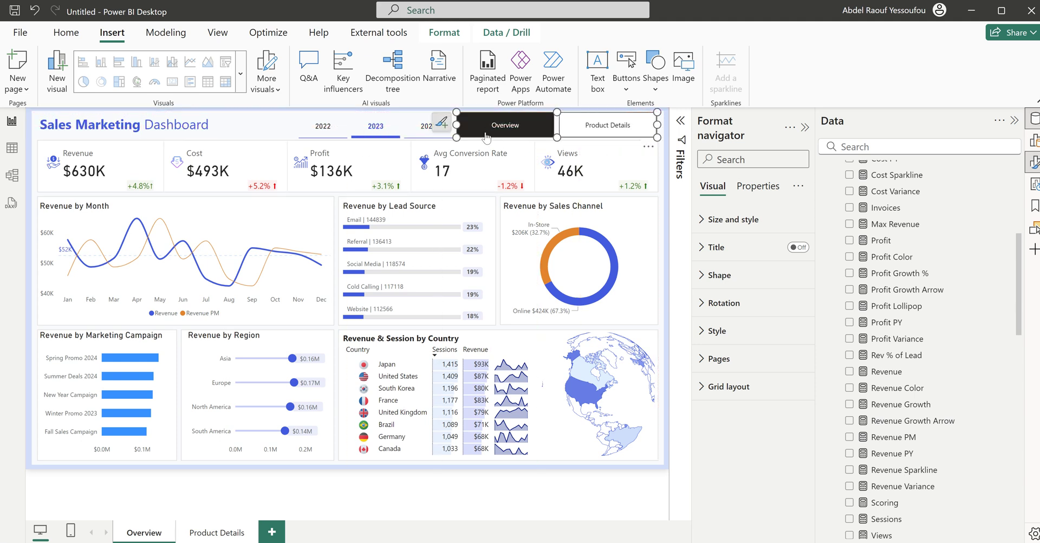
left_click_drag(463, 130, 472, 130)
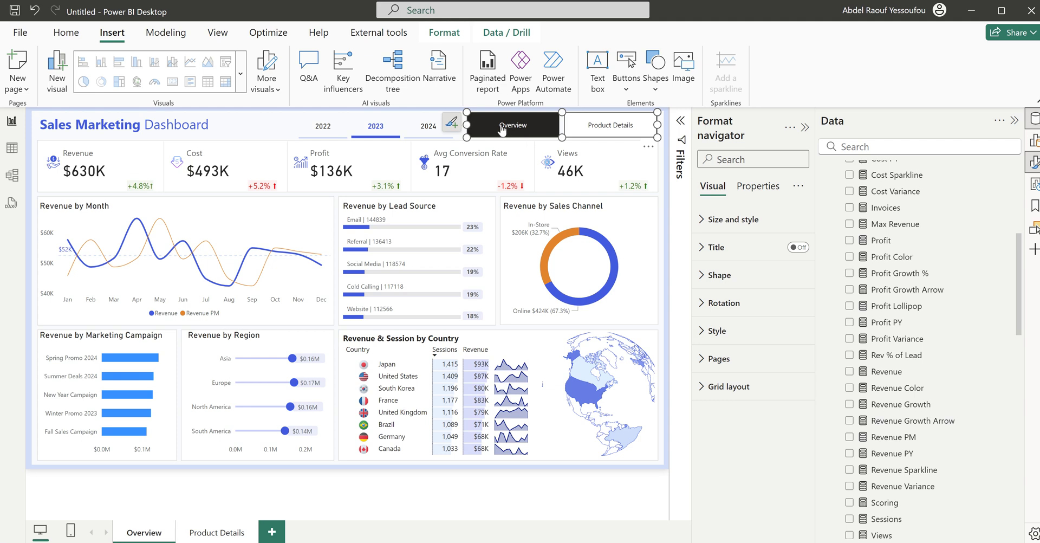
left_click(613, 128, "ctrl")
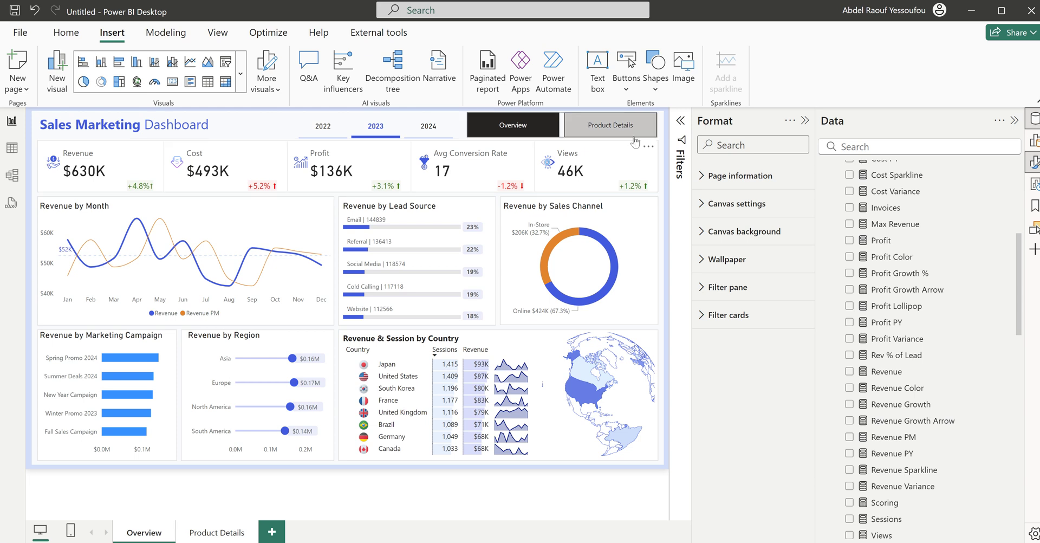
Step: Copy the page navigator from the Overview page into the header of the Product Details page
left_click(635, 142)
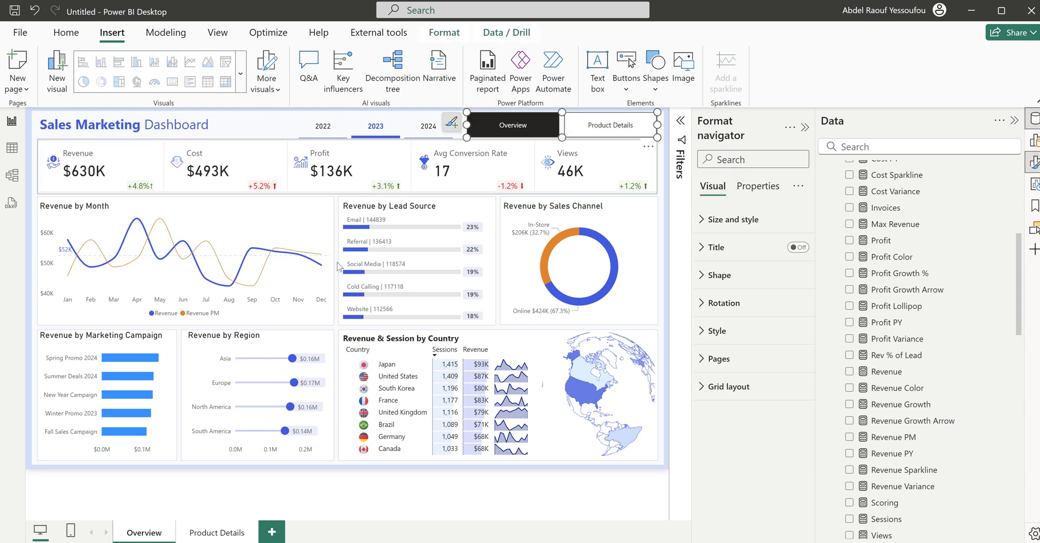
left_click(226, 536)
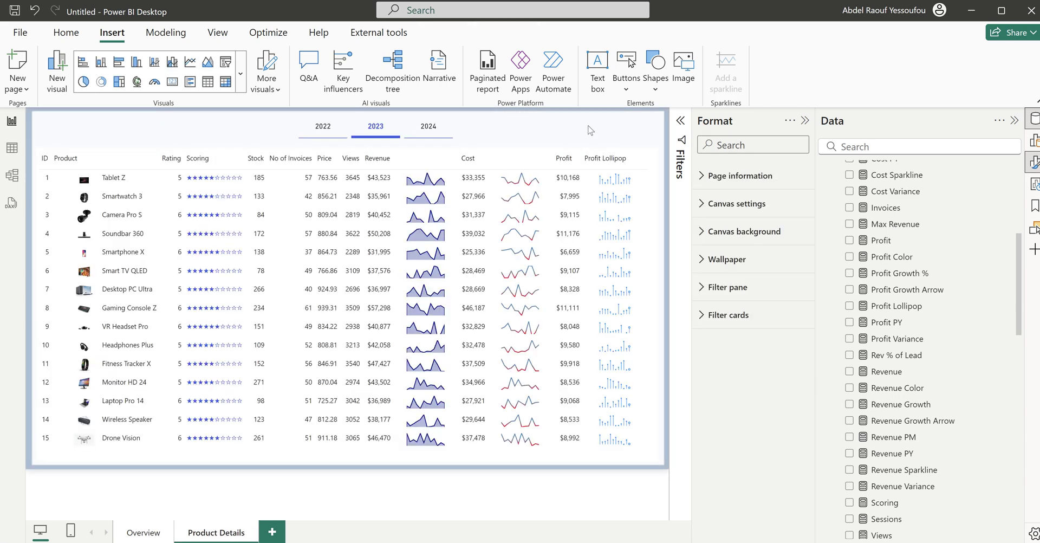
left_click(592, 130)
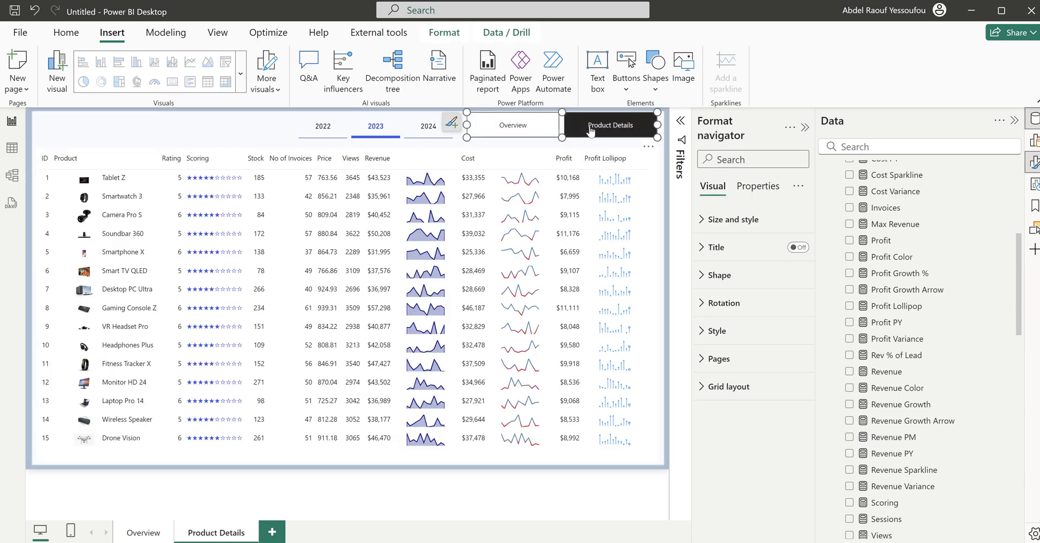
left_click(198, 126)
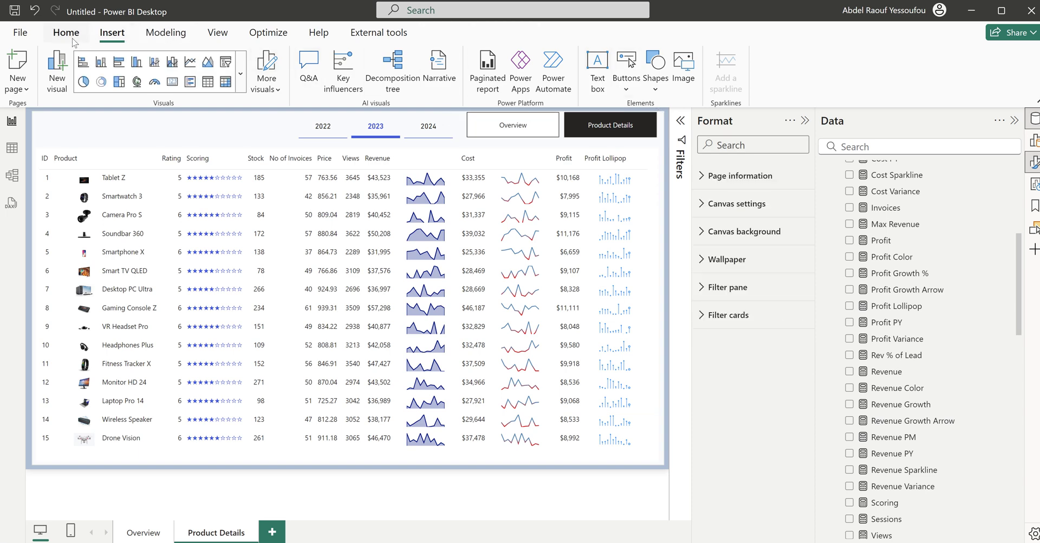
Step: Import the Text Filter visual by Microsoft Corporation from AppSource into the report
left_click(241, 91)
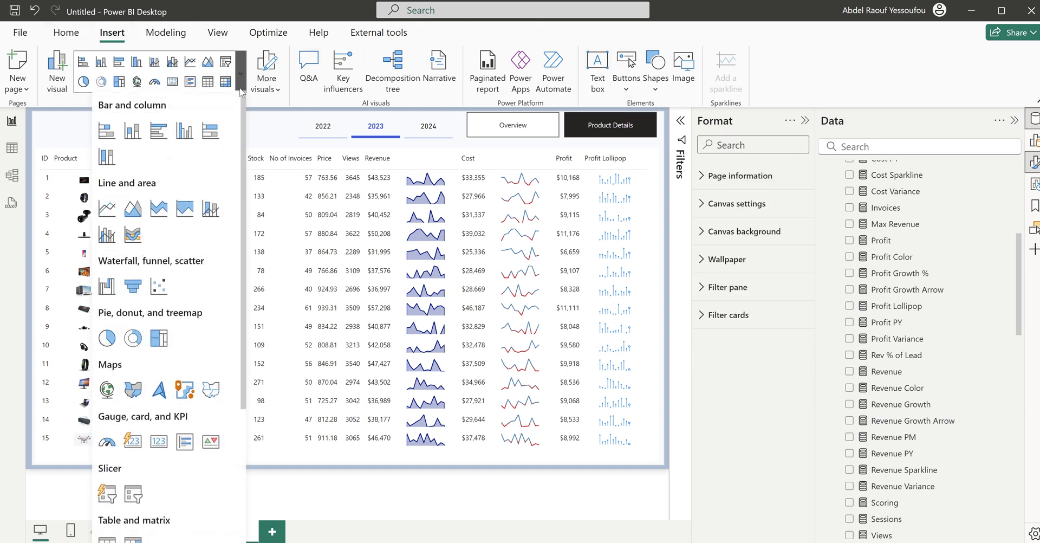
scroll(201, 482, "down", 3)
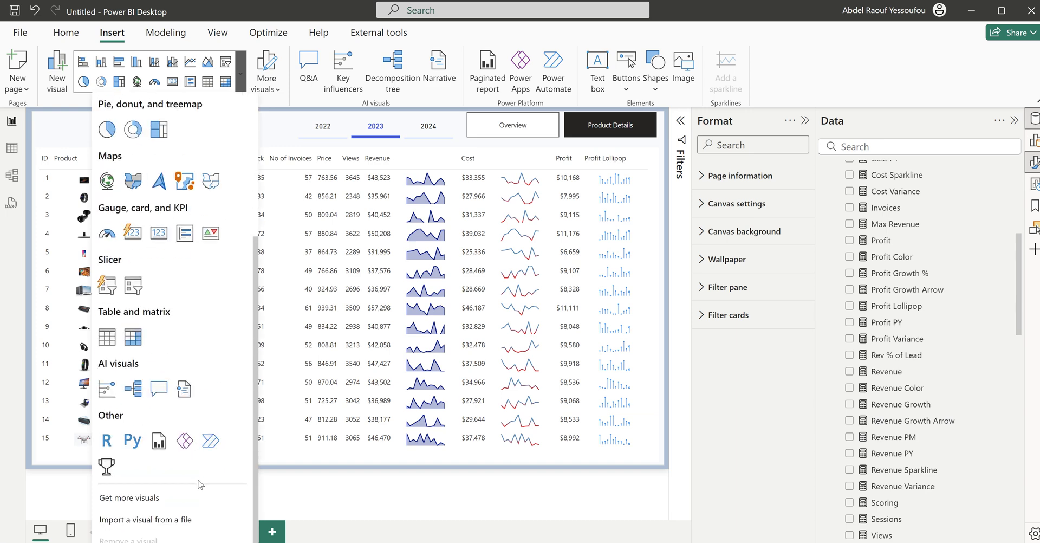
left_click(128, 499)
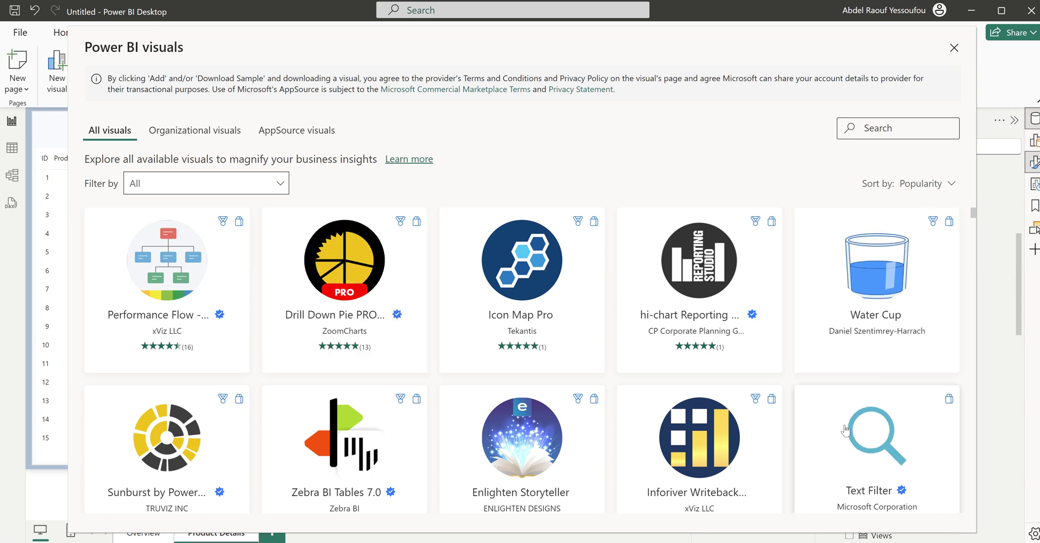
left_click(872, 434)
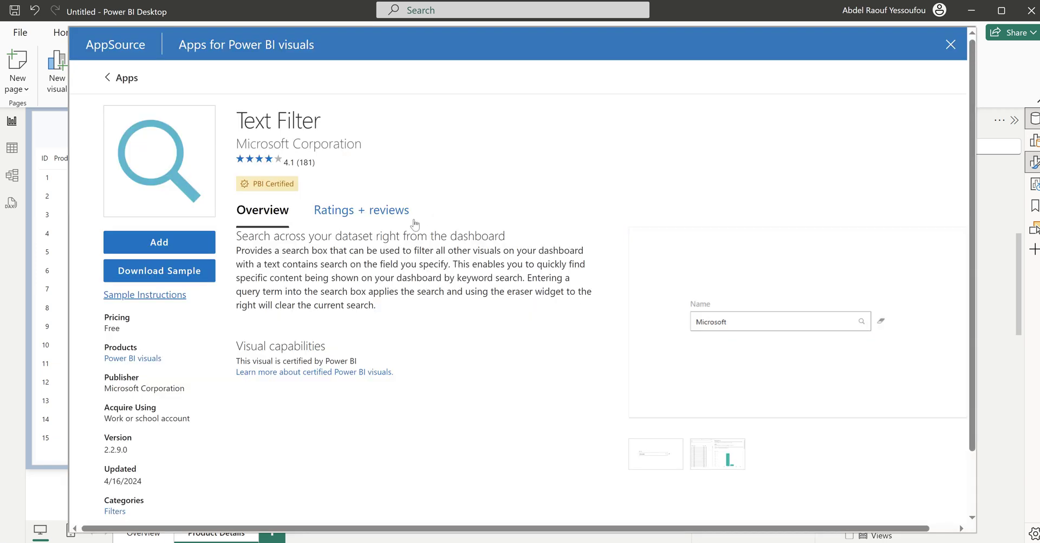
left_click(178, 249)
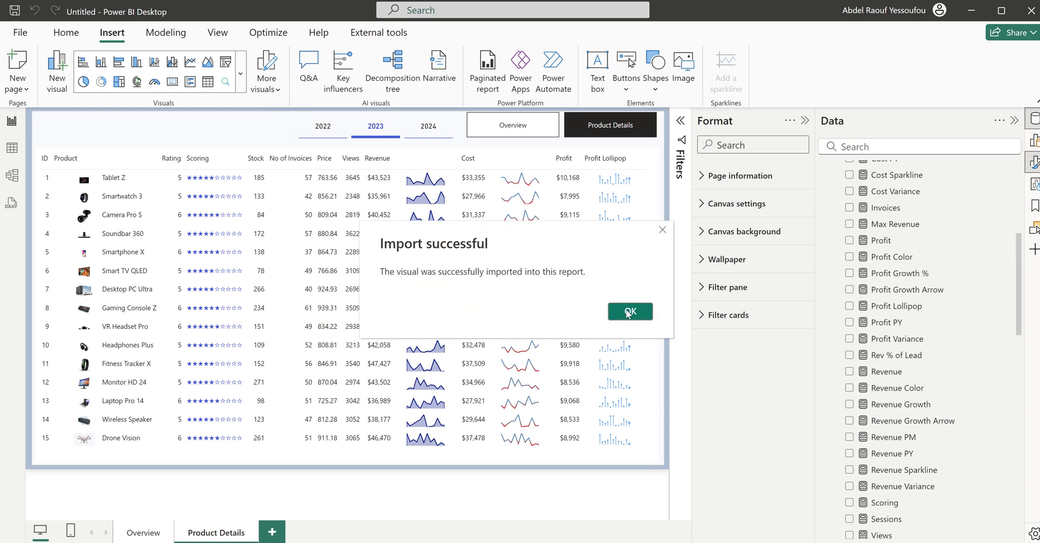
left_click(630, 312)
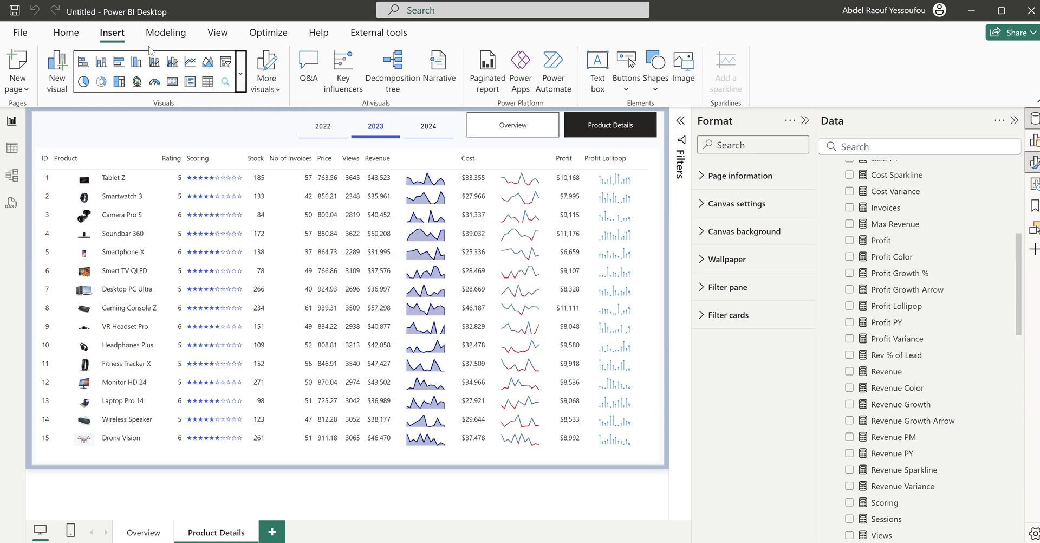
Step: Add a Text Filter visual to the Product Details page with the Product field from dimProduct
left_click(226, 86)
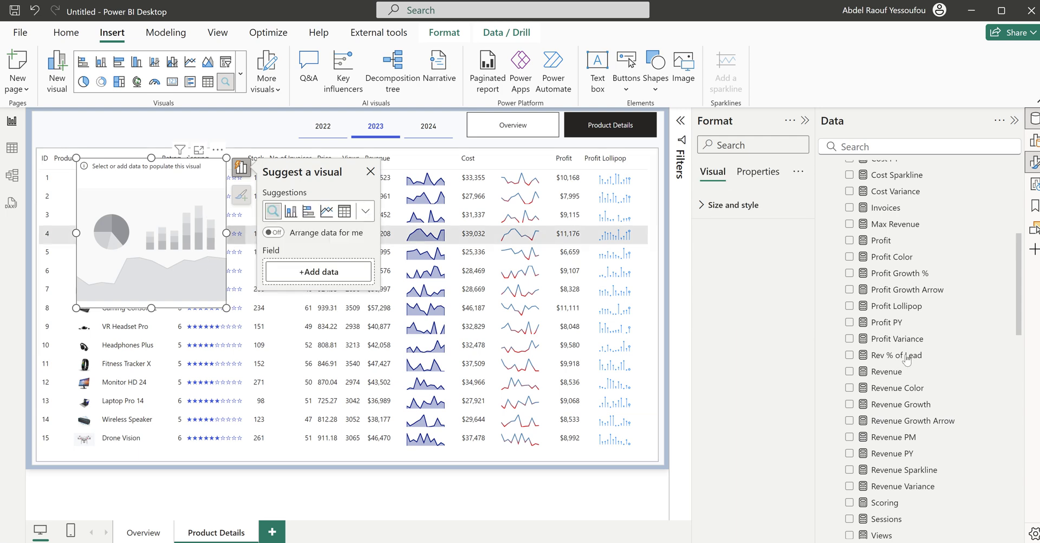
scroll(947, 418, "down", 10)
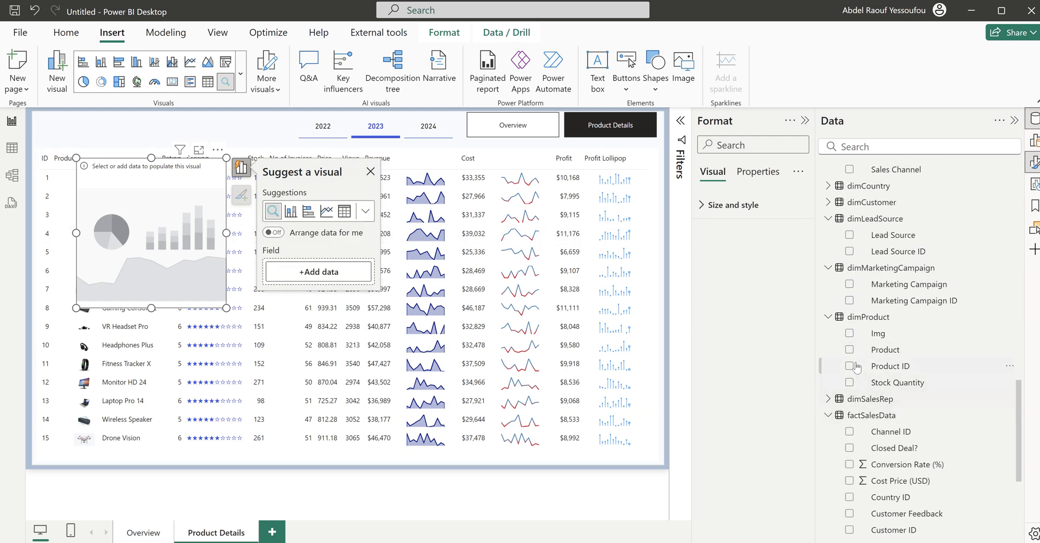
left_click(849, 352)
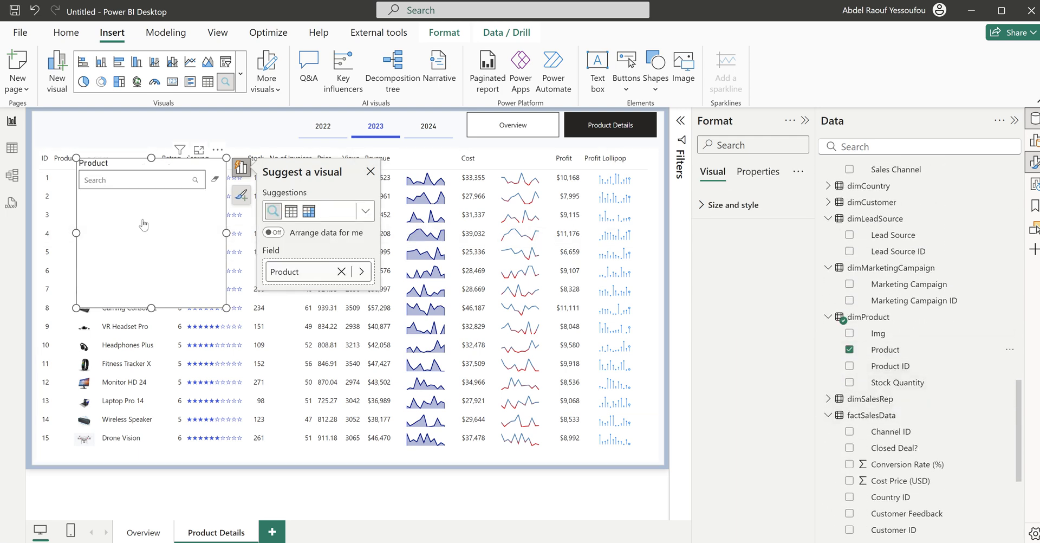
Step: Turn off the text filter's title and text box border, and fit it into the header left of the year slicer
left_click(801, 233)
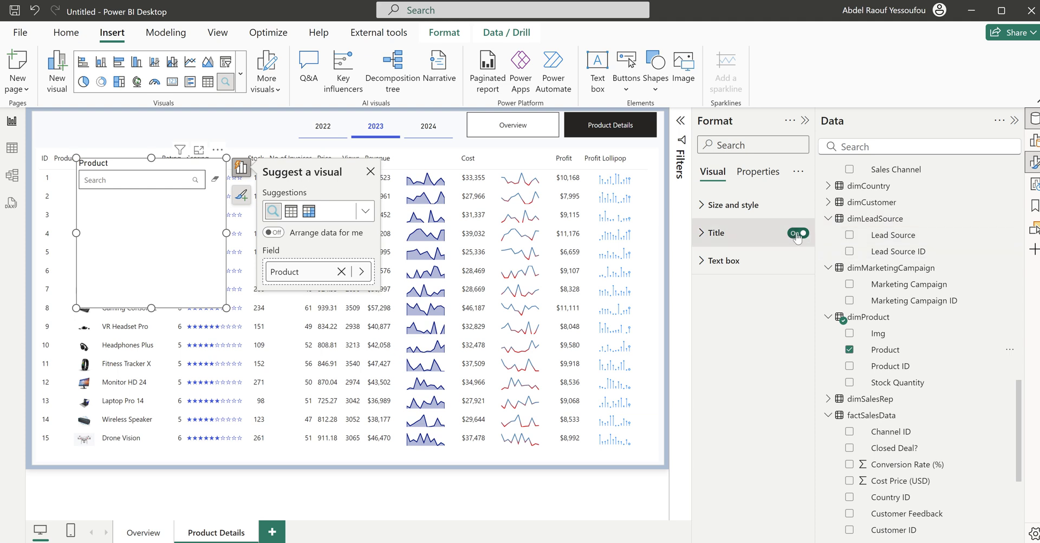
left_click(726, 261)
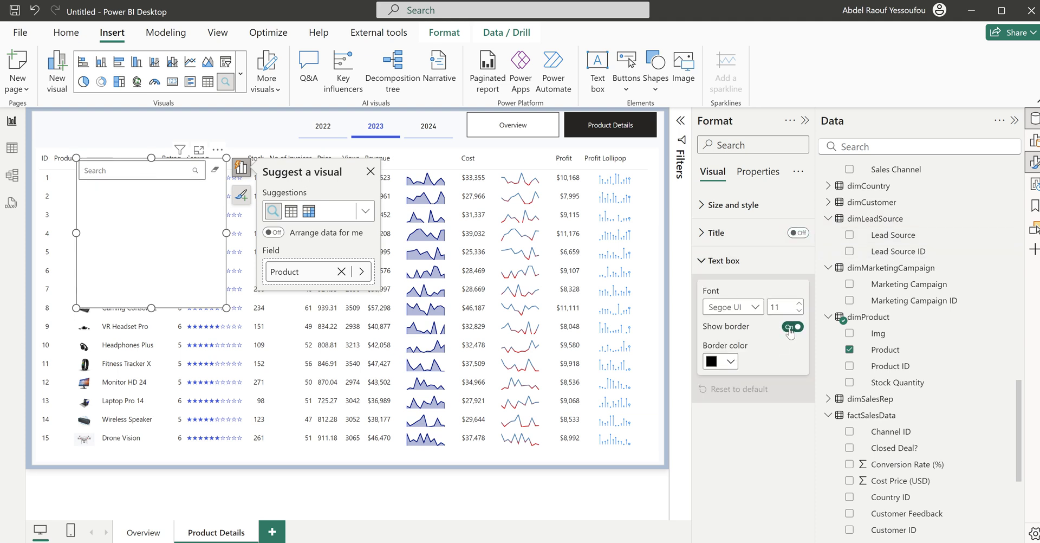
left_click(793, 327)
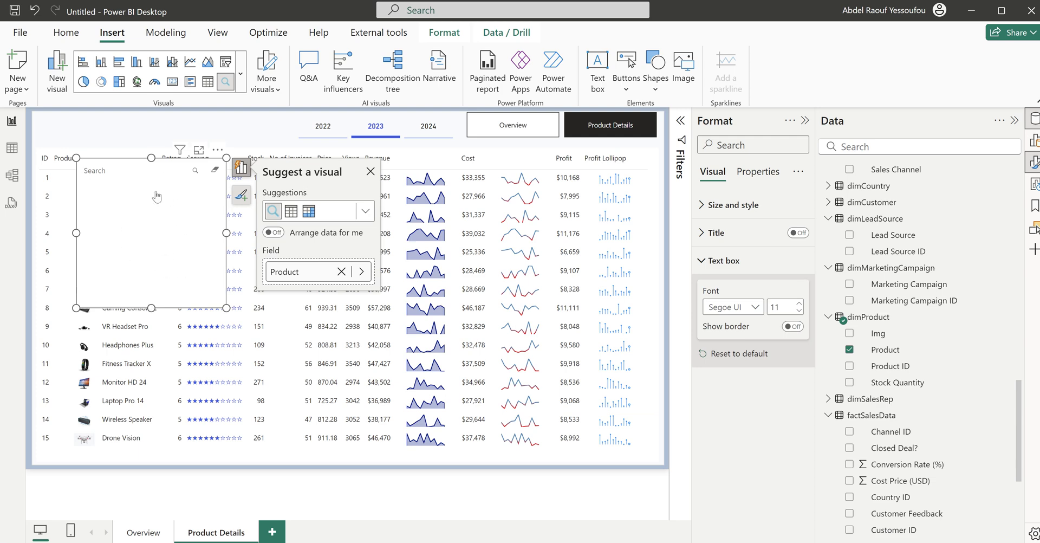
left_click_drag(151, 307, 288, 133)
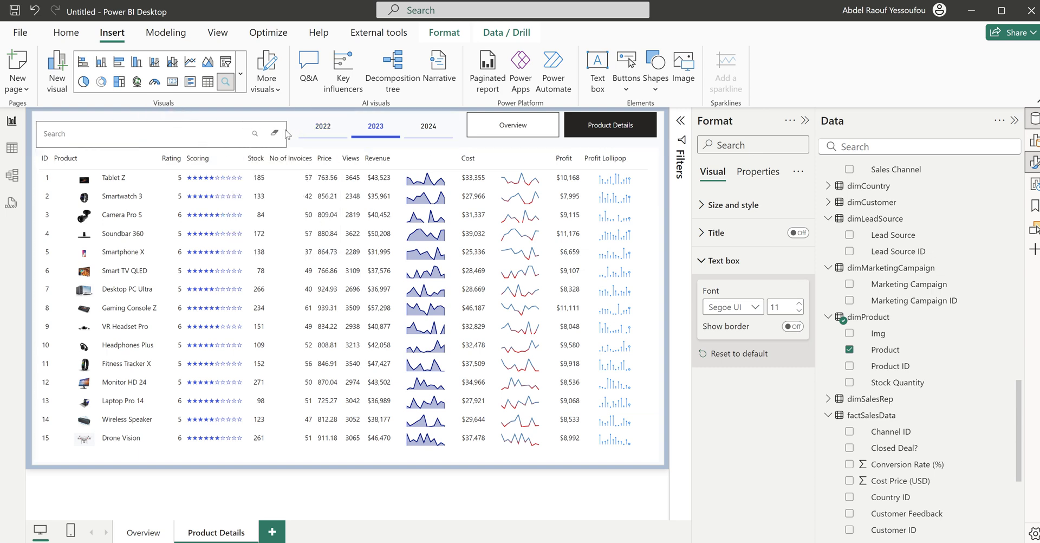
left_click_drag(283, 121, 282, 115)
Step: Try the product text filter with "lapt" and clear the search text
left_click(195, 128)
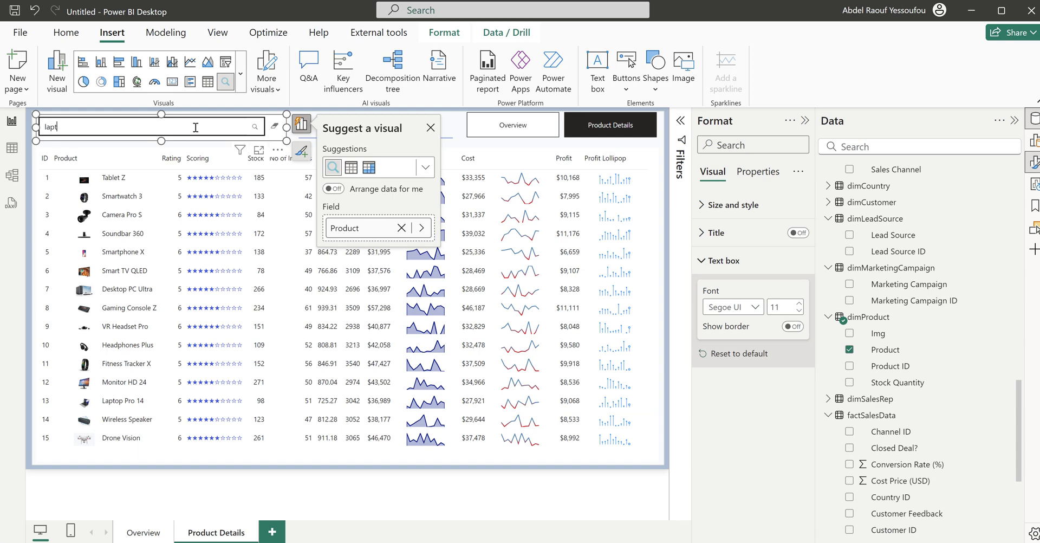
left_click(274, 126)
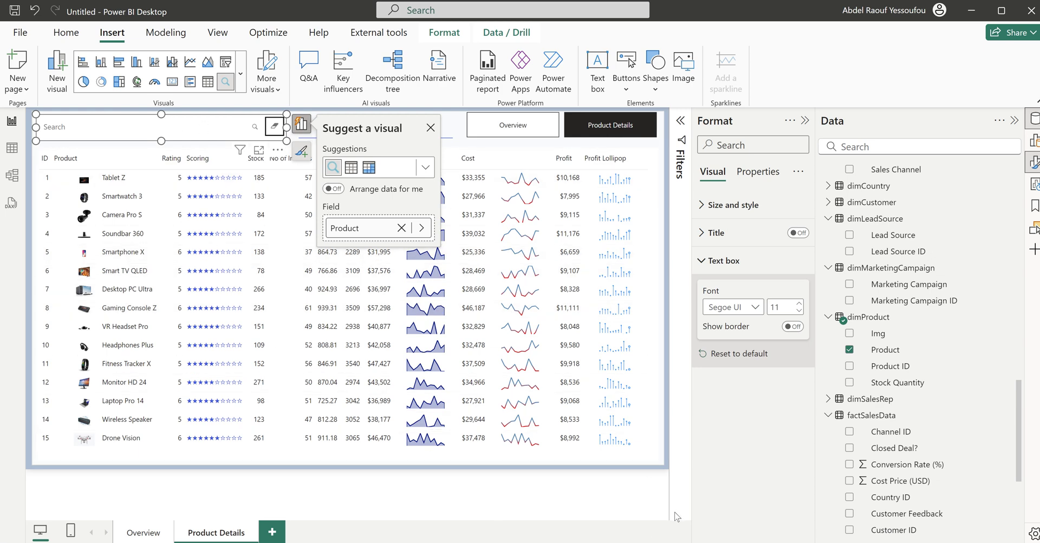
Step: Switch to the Sales Marketing Tutorial report window to view its finished Product Details page
mouse_move(656, 542)
left_click(612, 531)
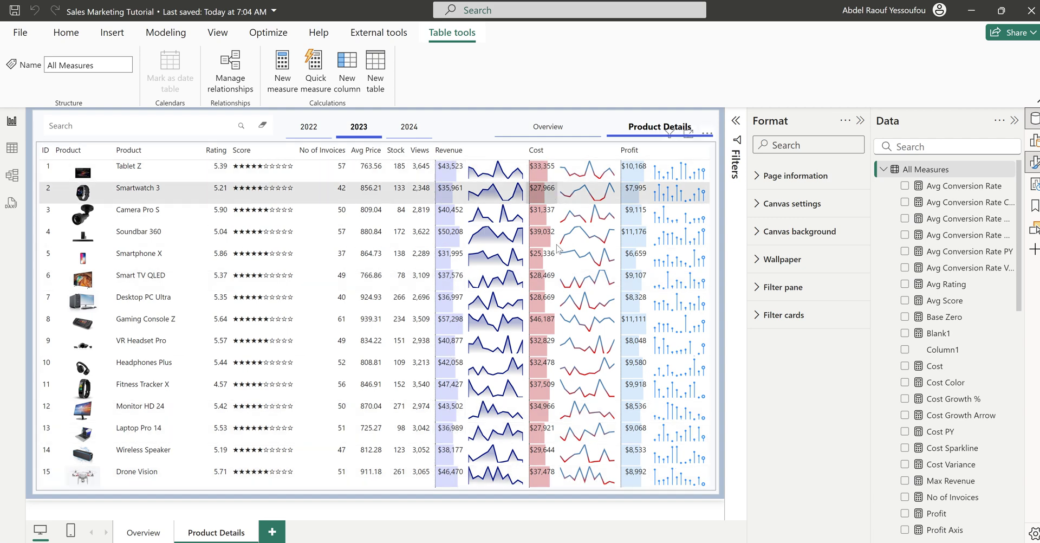
Step: Switch back to the untitled report and open the data bars formatting for the product table's Revenue column
mouse_move(656, 542)
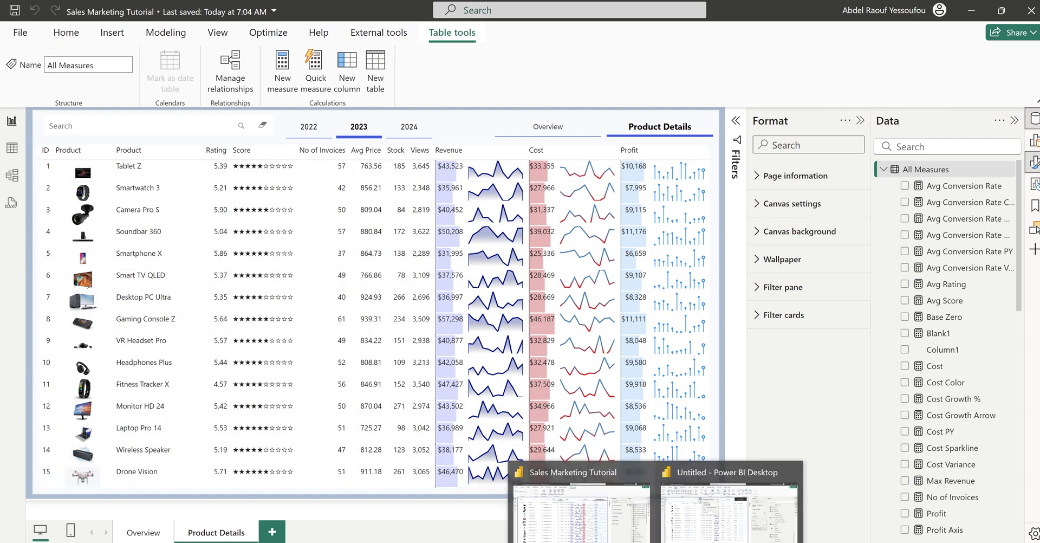
left_click(695, 513)
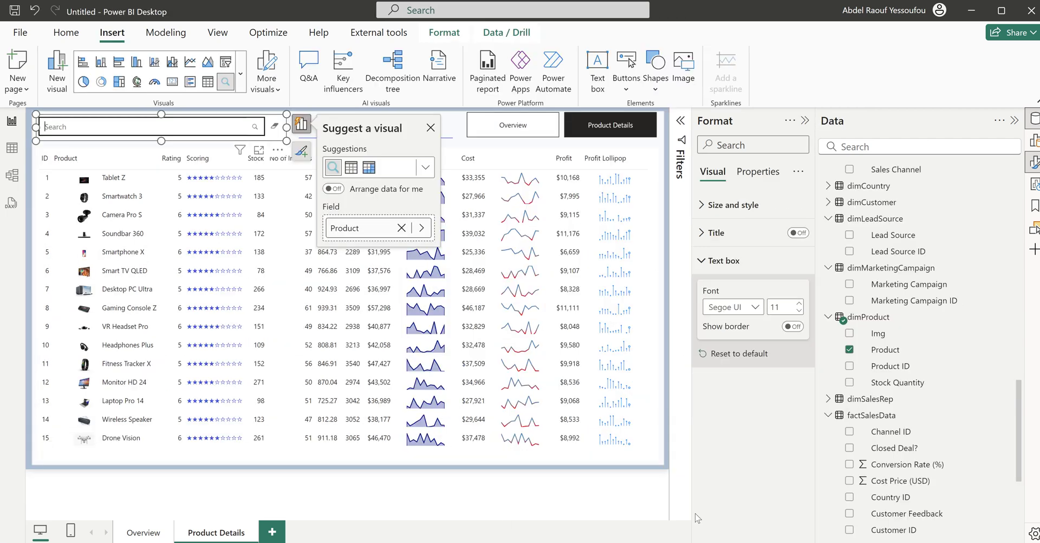
left_click(275, 459)
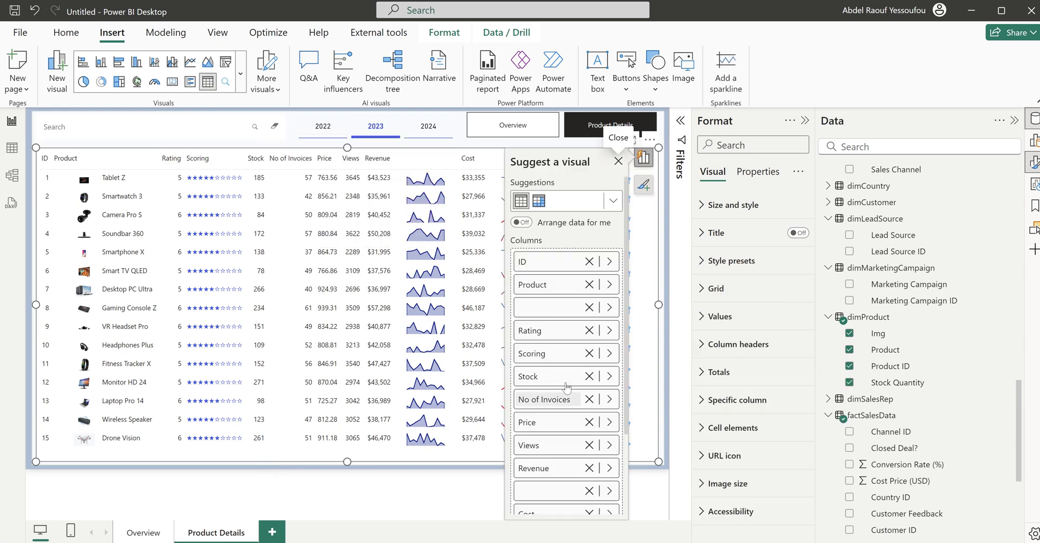
scroll(555, 469, "down", 2)
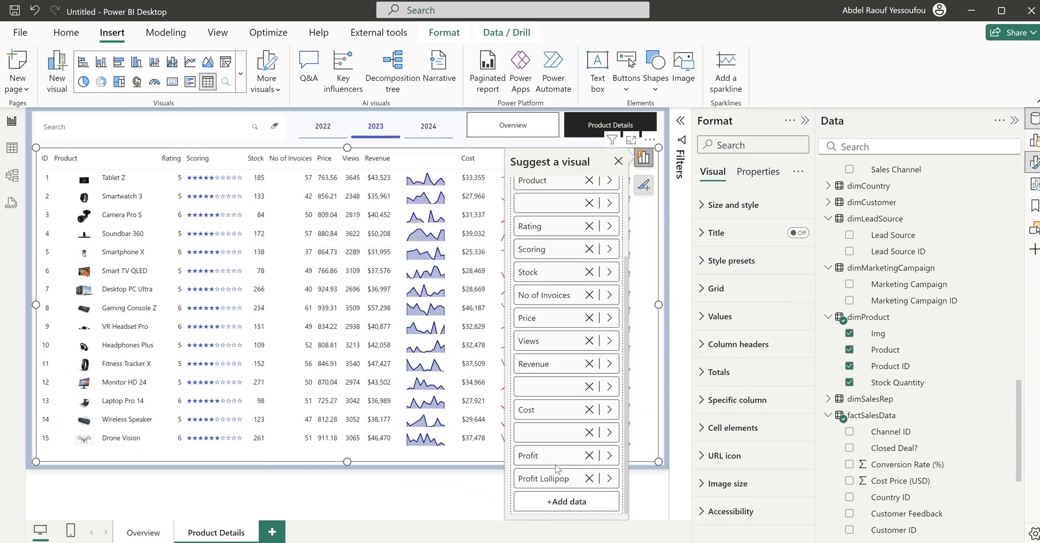
right_click(540, 369)
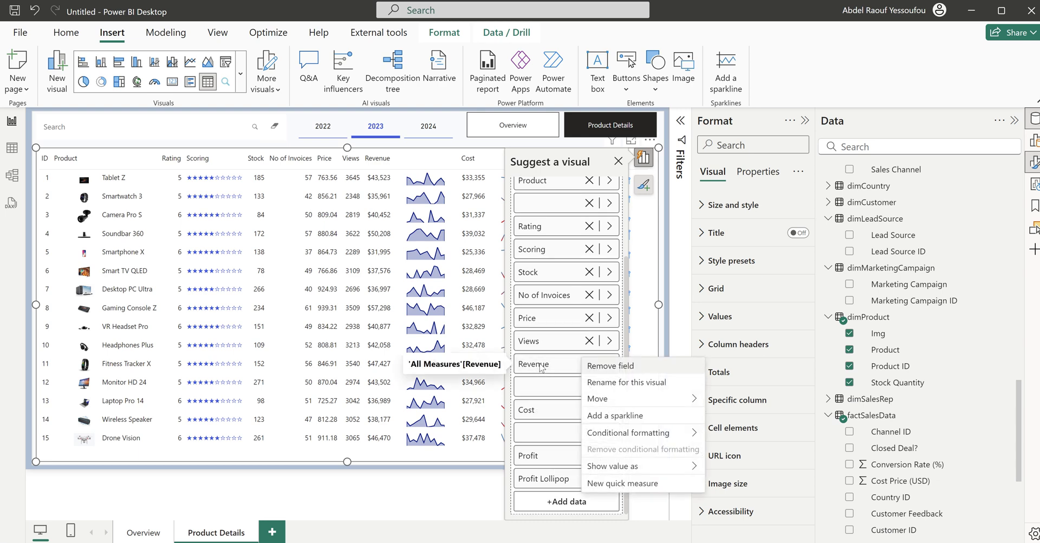
mouse_move(659, 437)
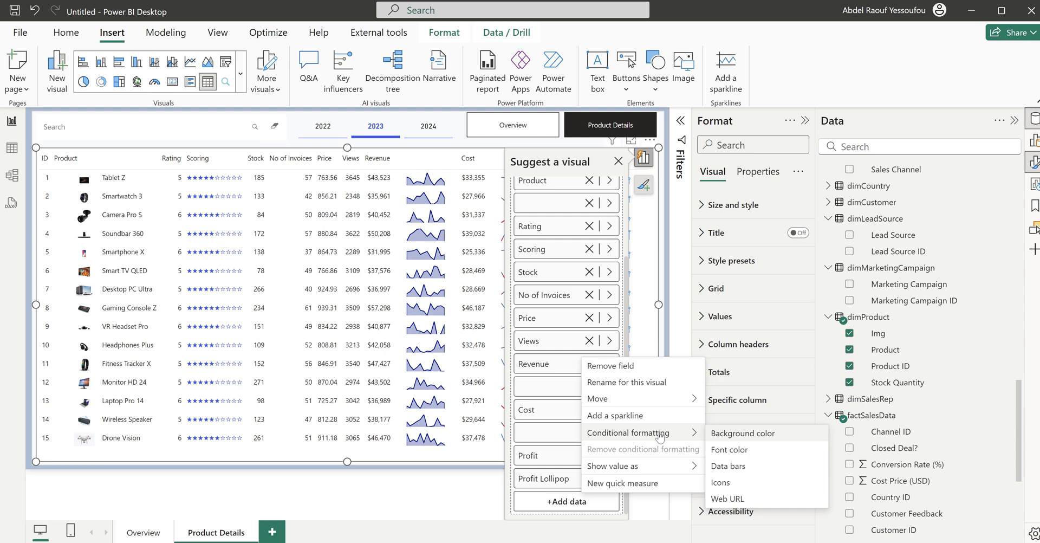
left_click(728, 466)
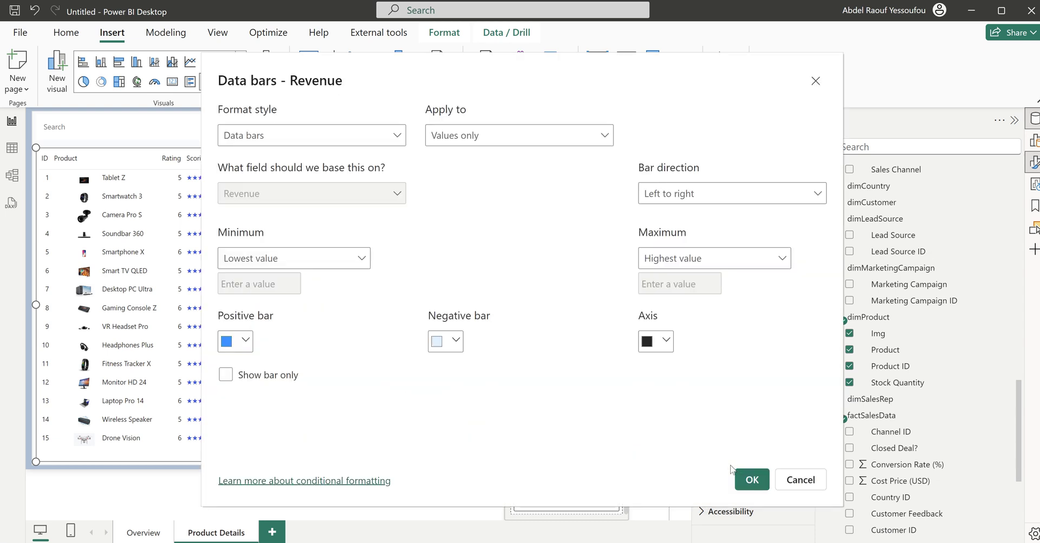
left_click(246, 341)
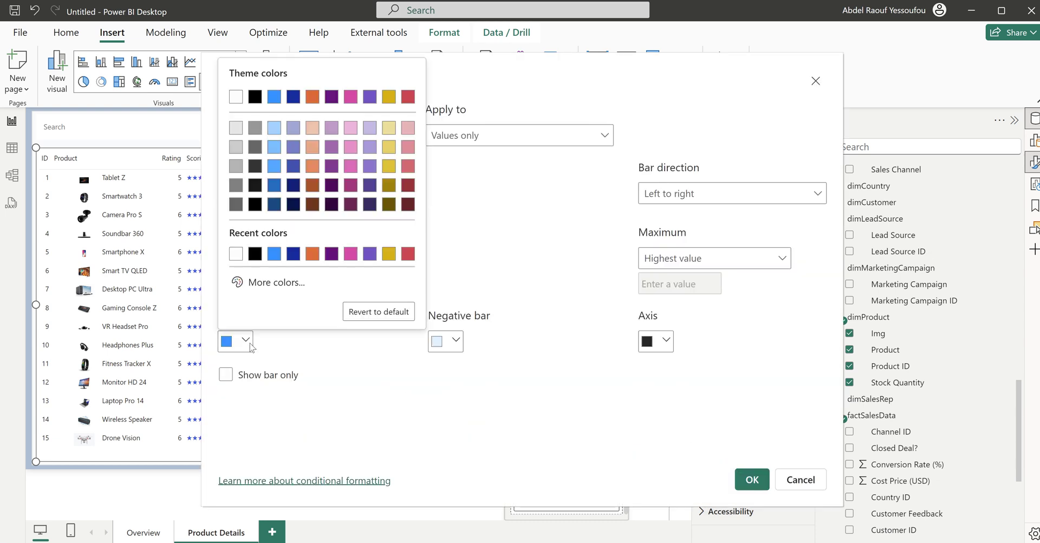
left_click(277, 282)
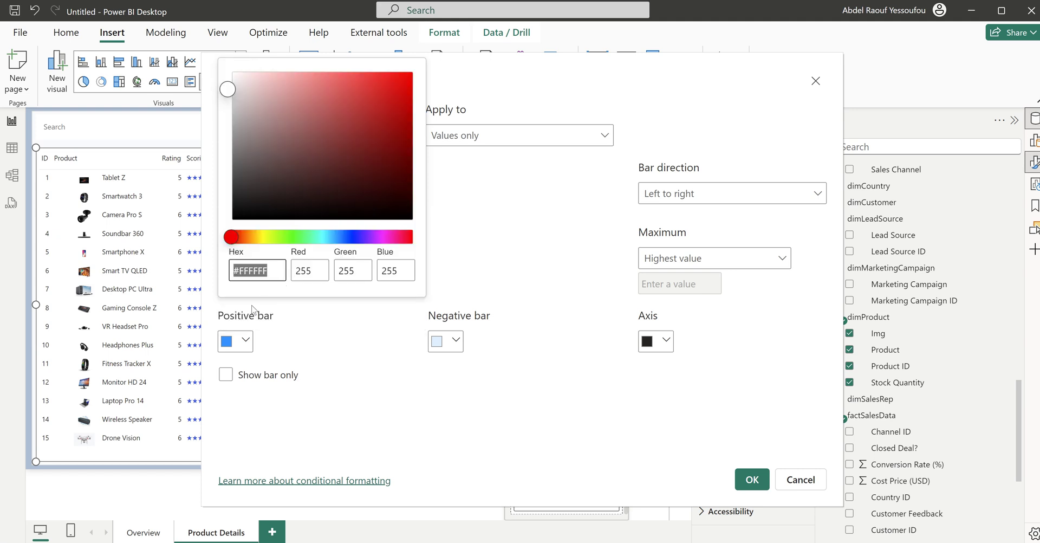
left_click(247, 347)
left_click(247, 347)
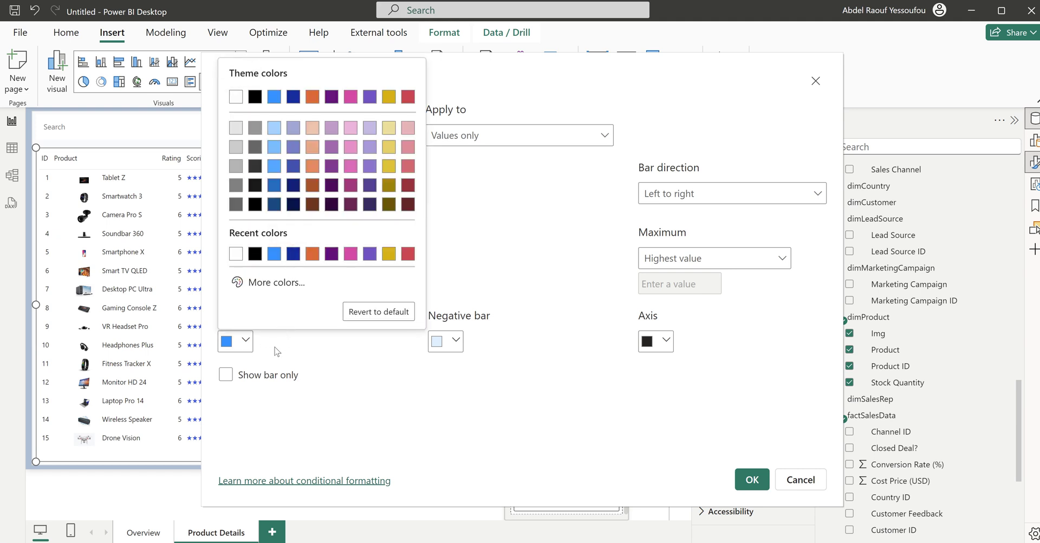
left_click(269, 282)
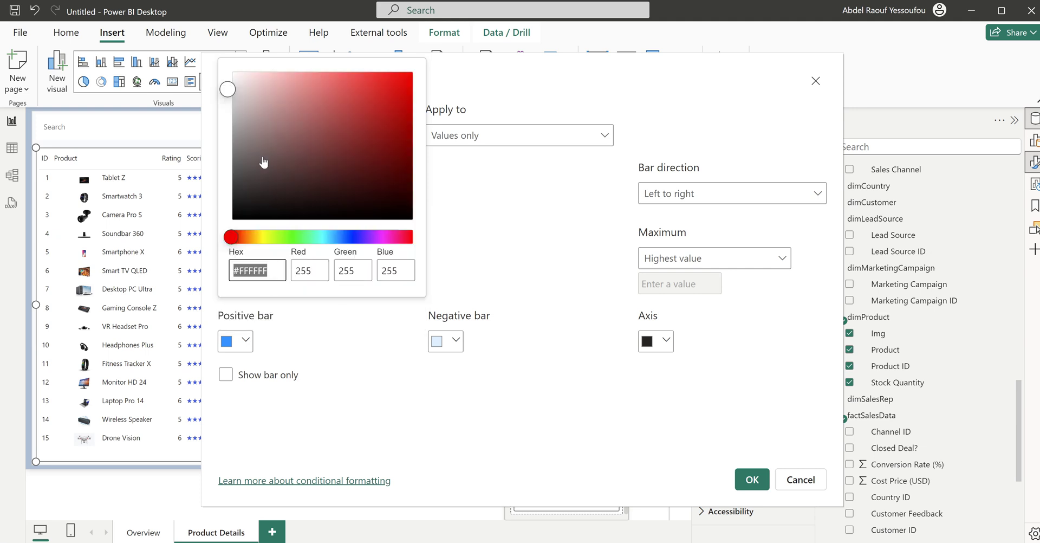
left_click(282, 333)
Step: Set the Revenue data bars' positive colour to pale blue #E5E8FE, starting from the dark blue swatch, and apply them
left_click(241, 341)
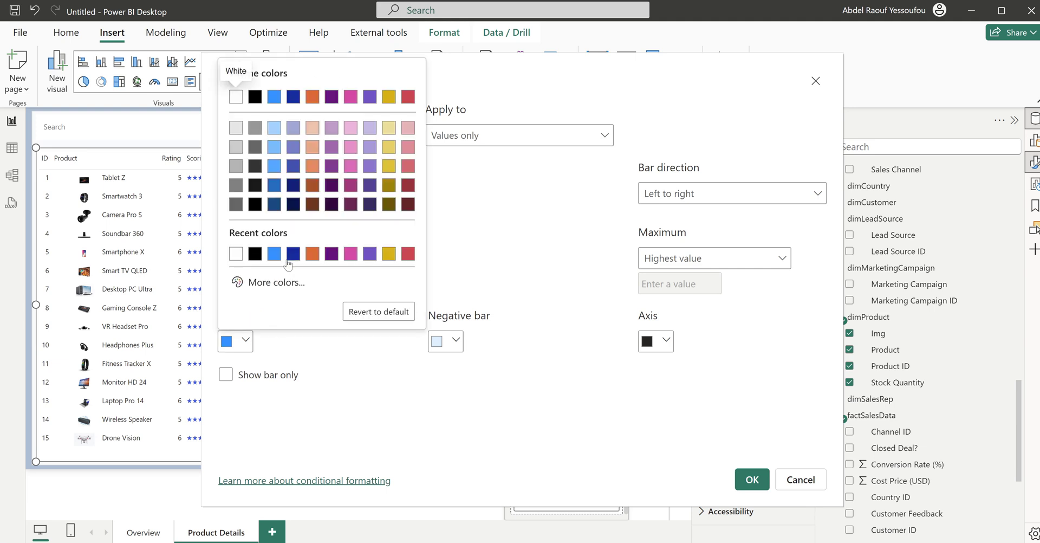
left_click(293, 255)
left_click(244, 341)
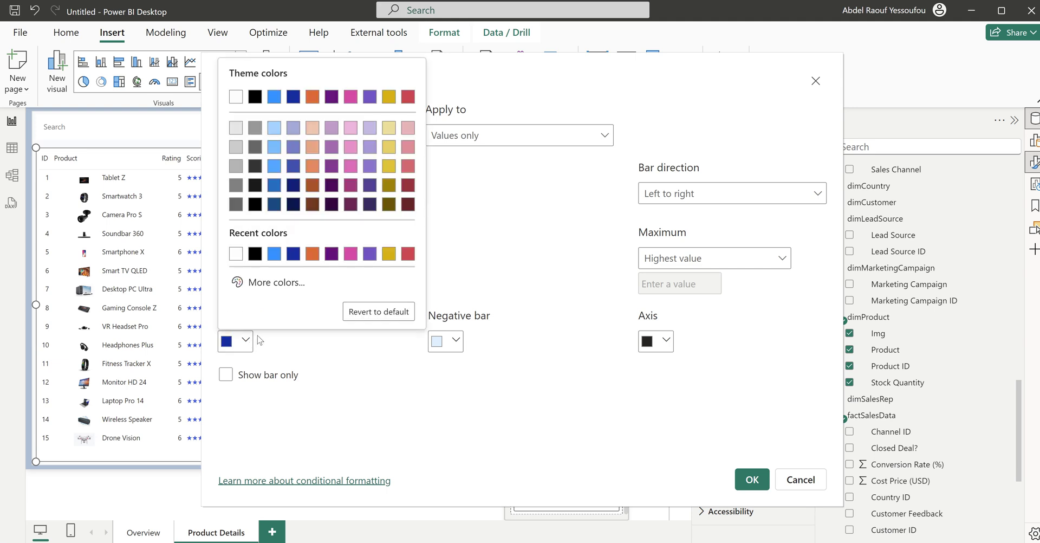
left_click(275, 284)
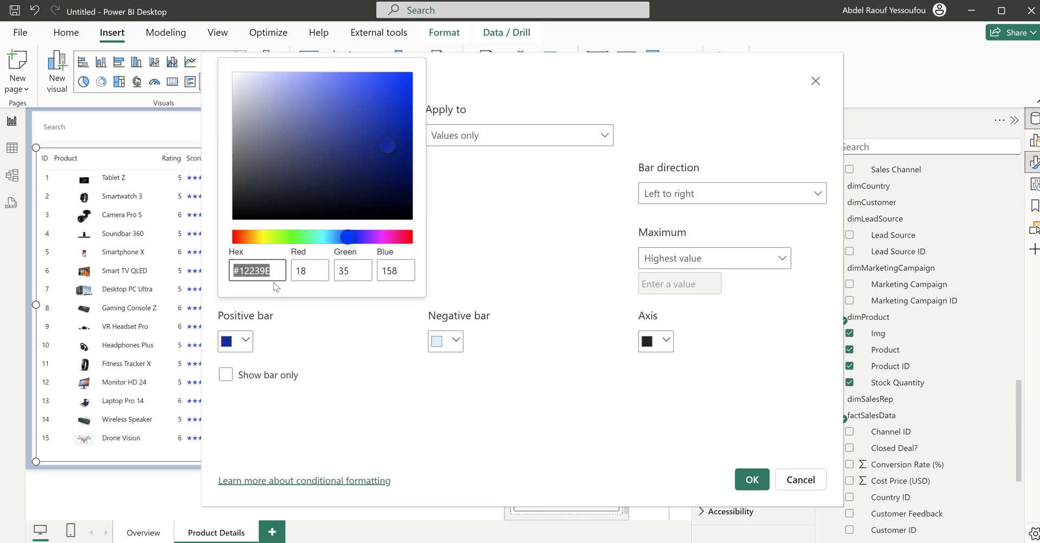
left_click(247, 73)
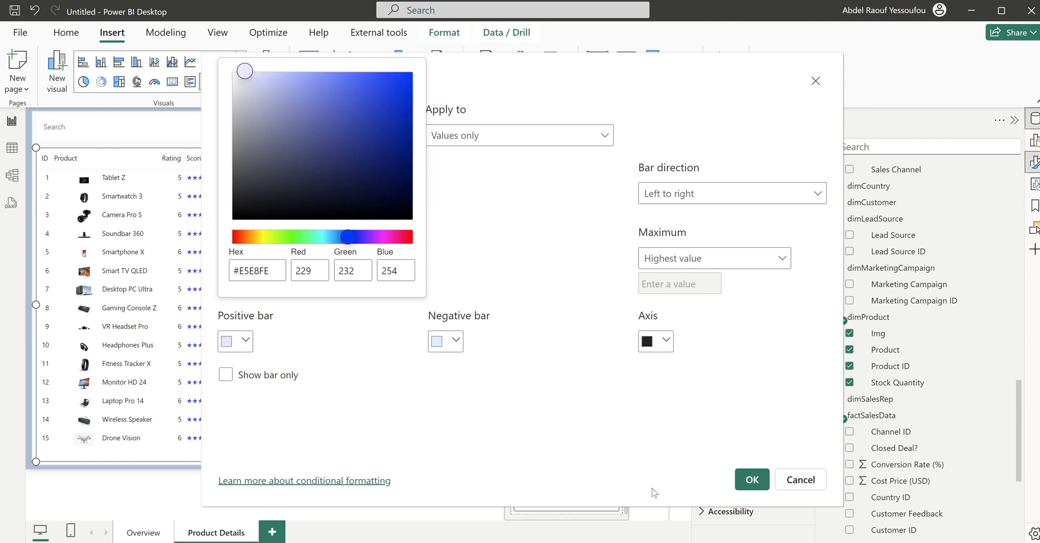
left_click(702, 418)
left_click(752, 480)
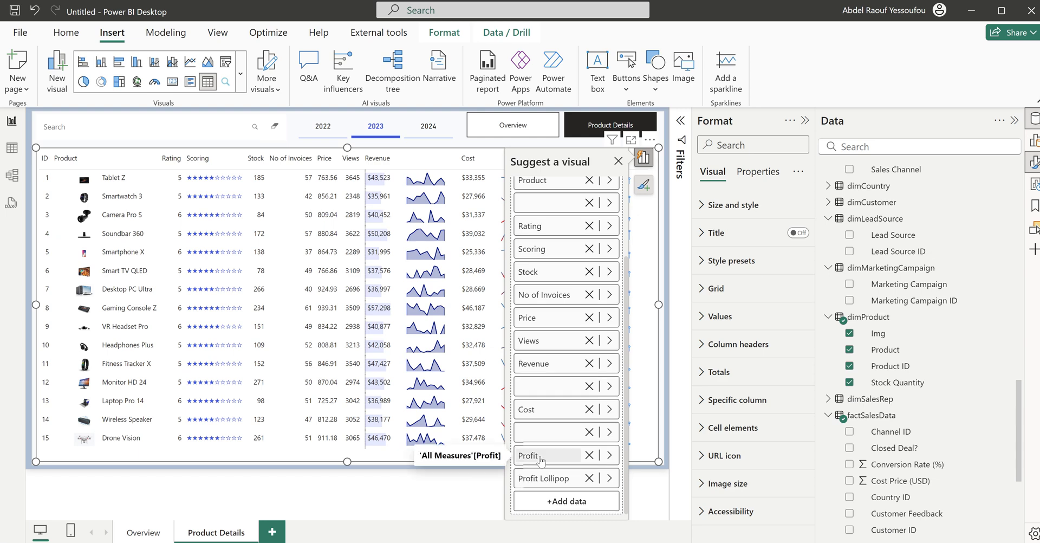
Step: Add data bars to the table's Cost column with pale red #FFE1E1 as the positive bar colour
right_click(581, 408)
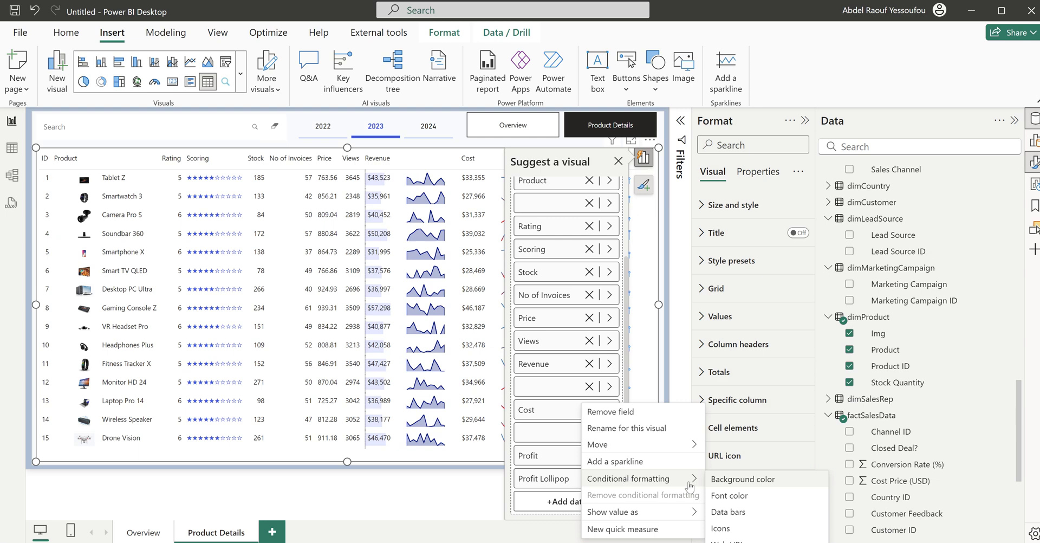
left_click(720, 514)
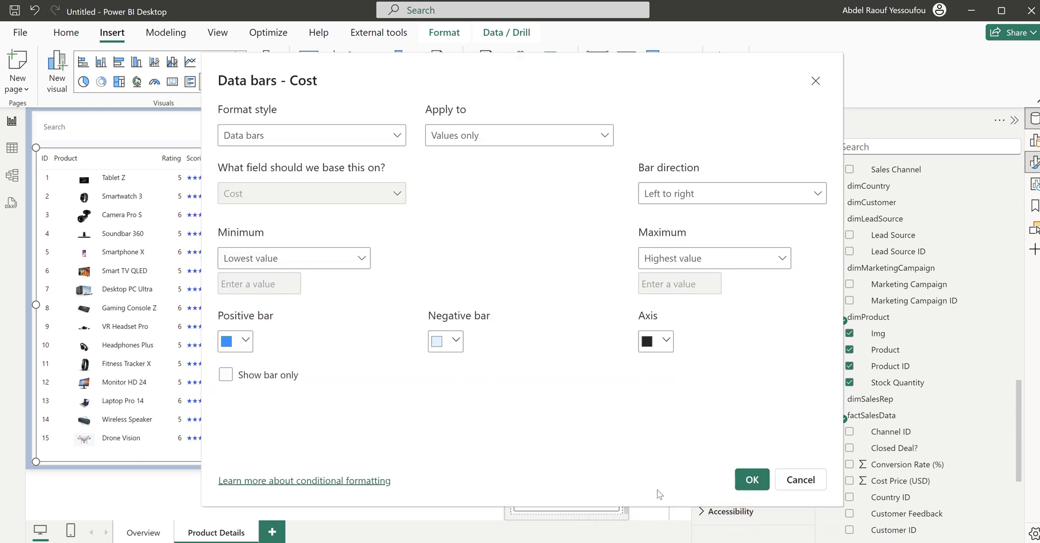
left_click(234, 342)
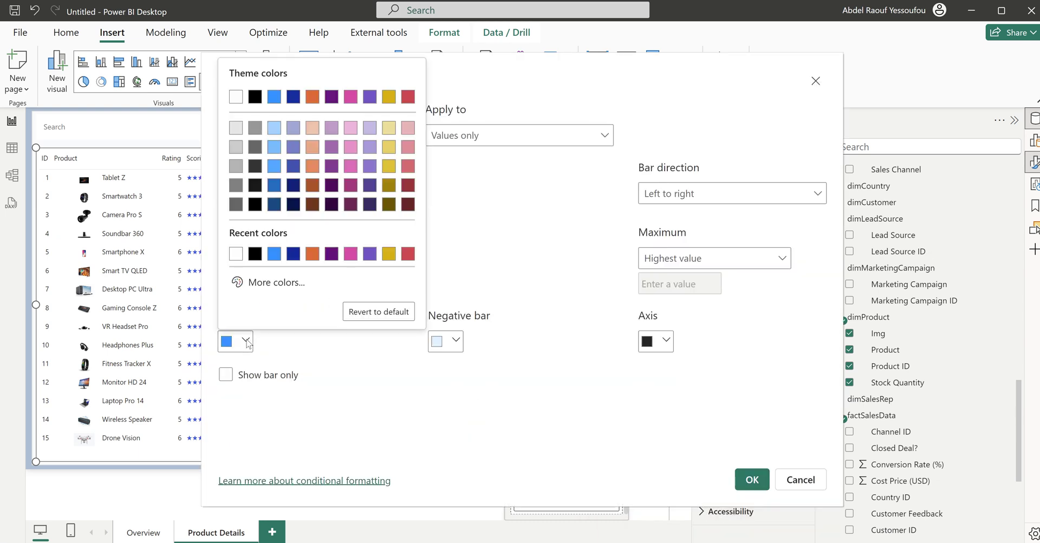
left_click(283, 282)
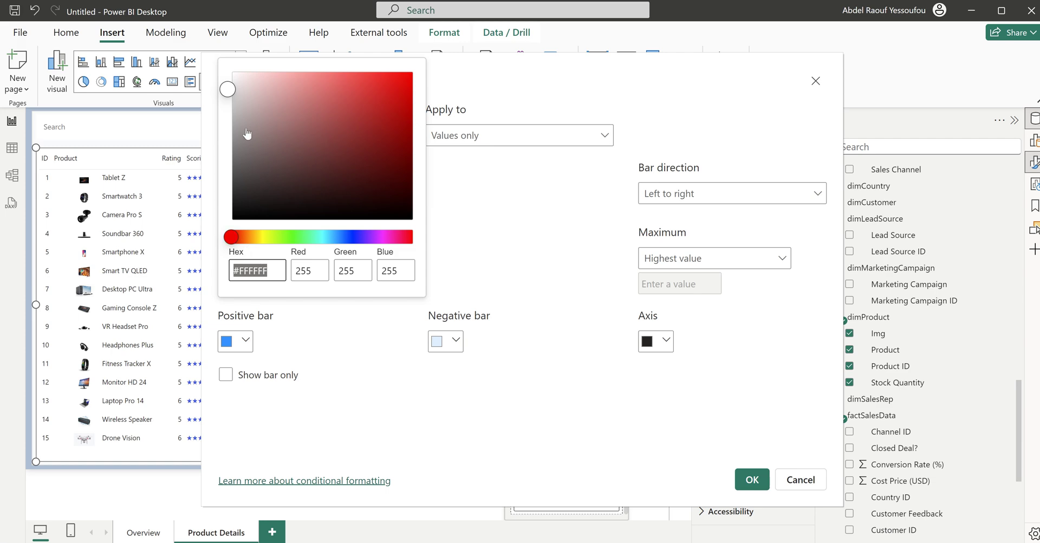
left_click(253, 72)
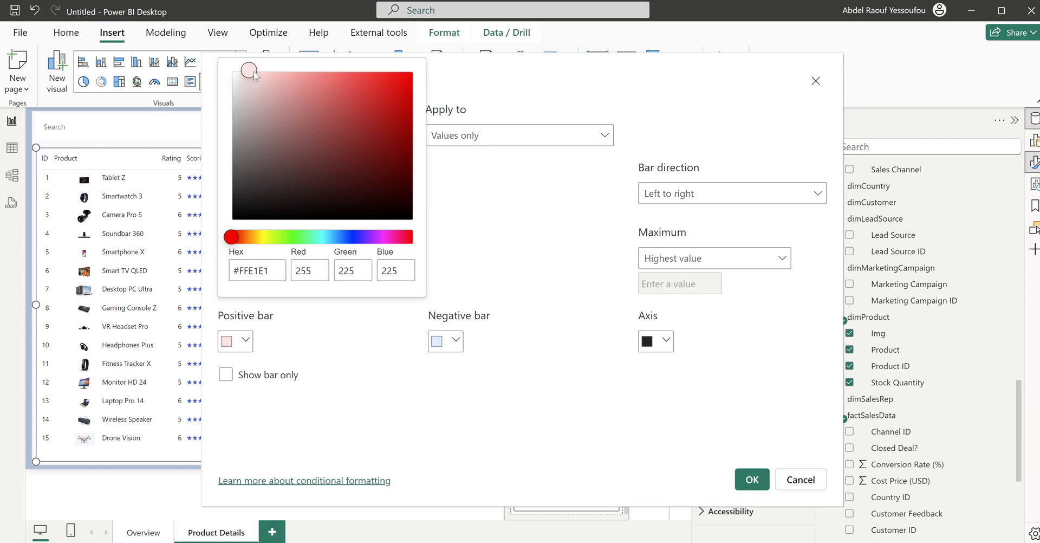
left_click(543, 314)
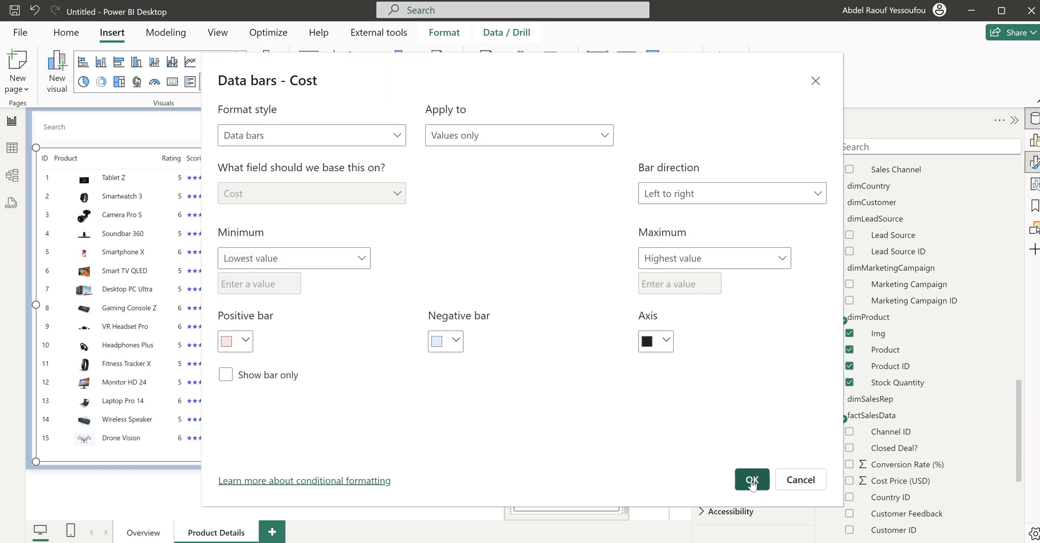
left_click(752, 480)
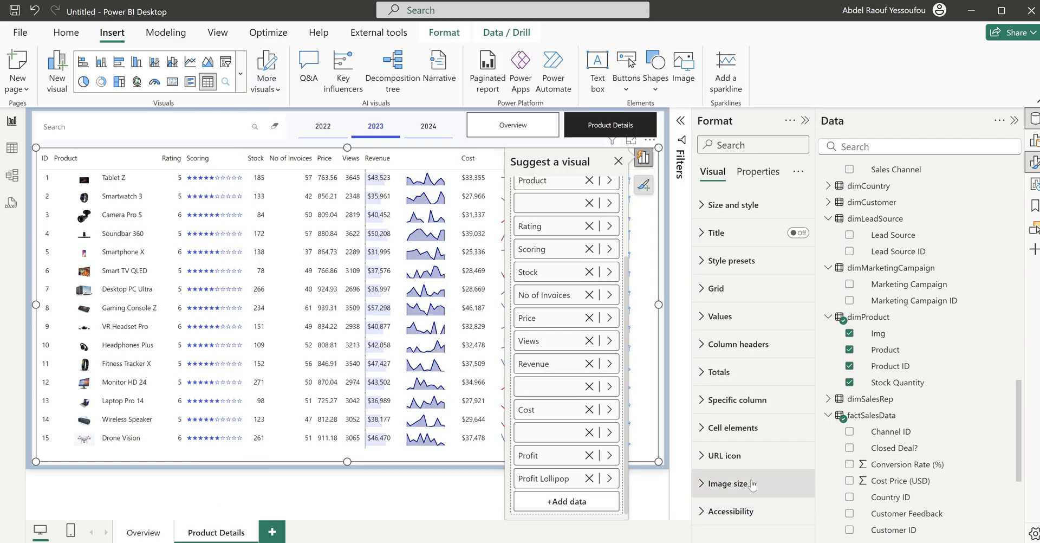
Step: Blank out the Profit Lollipop column's display name in the product table
double_click(543, 479)
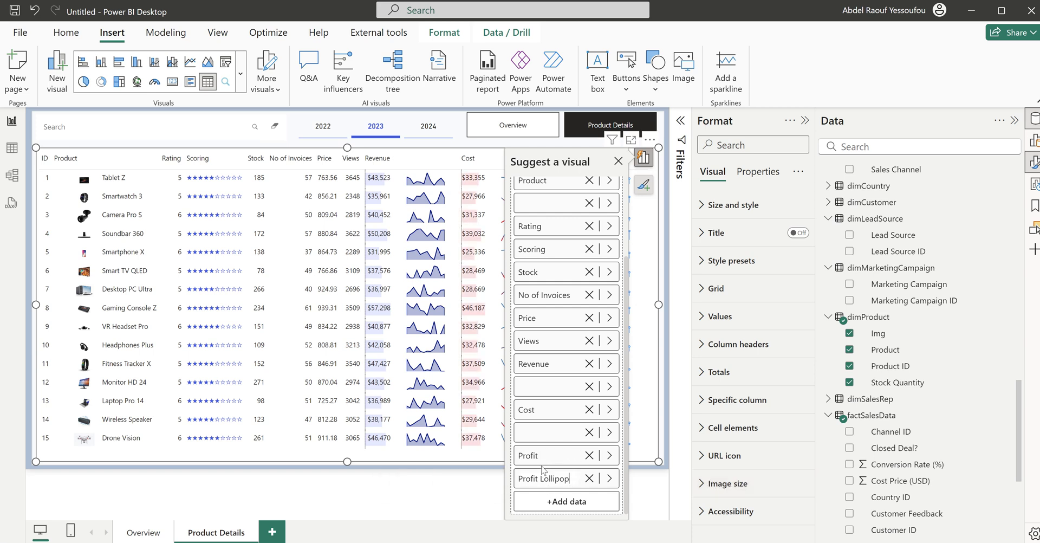
key("ctrl+a")
key("BackSpace")
left_click(530, 458)
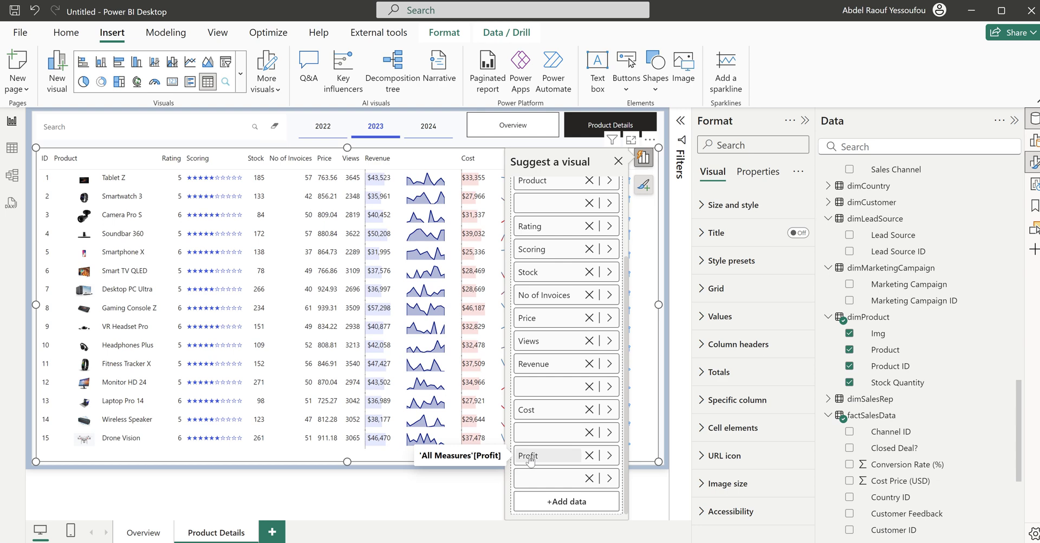
Step: Add data bars to the table's Profit column with pale green #F0FDF5 as the positive bar colour, and deselect the table
right_click(530, 459)
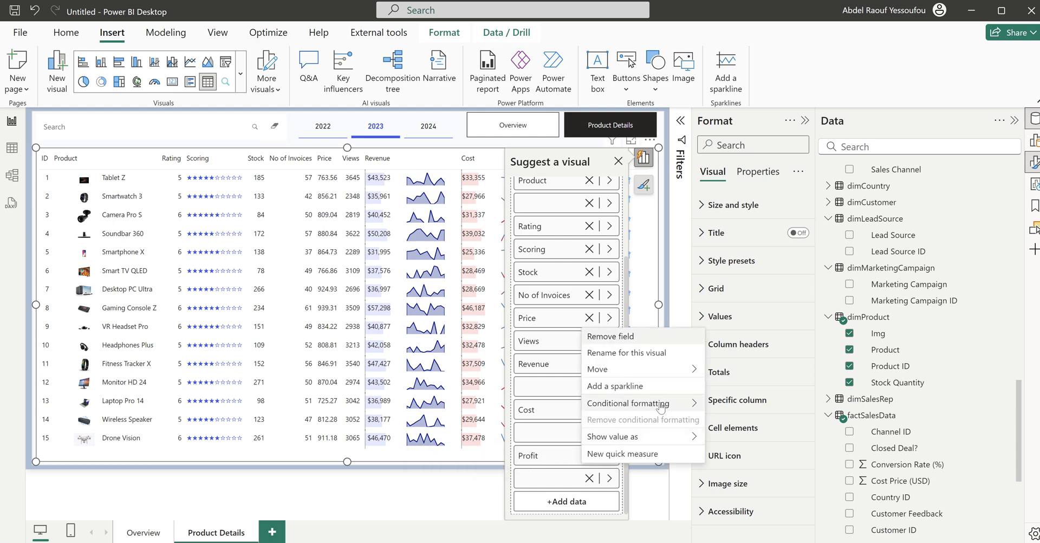
mouse_move(703, 407)
left_click(742, 442)
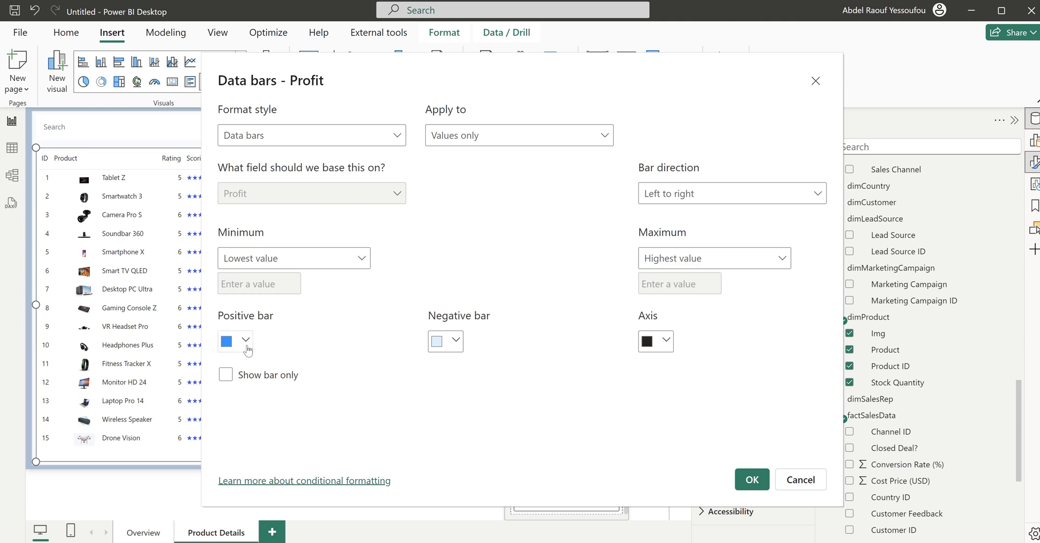
left_click(246, 342)
left_click(265, 347)
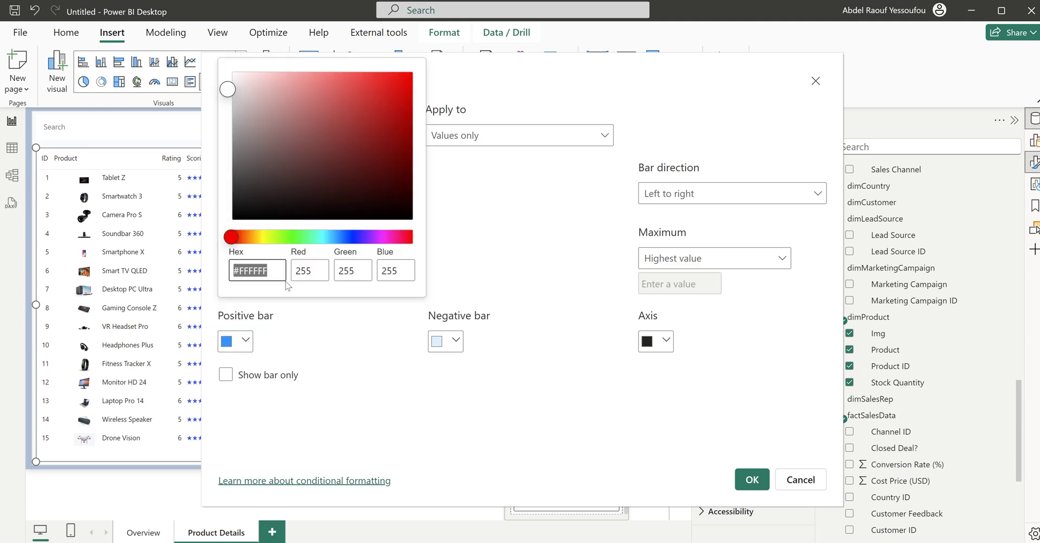
left_click(343, 237)
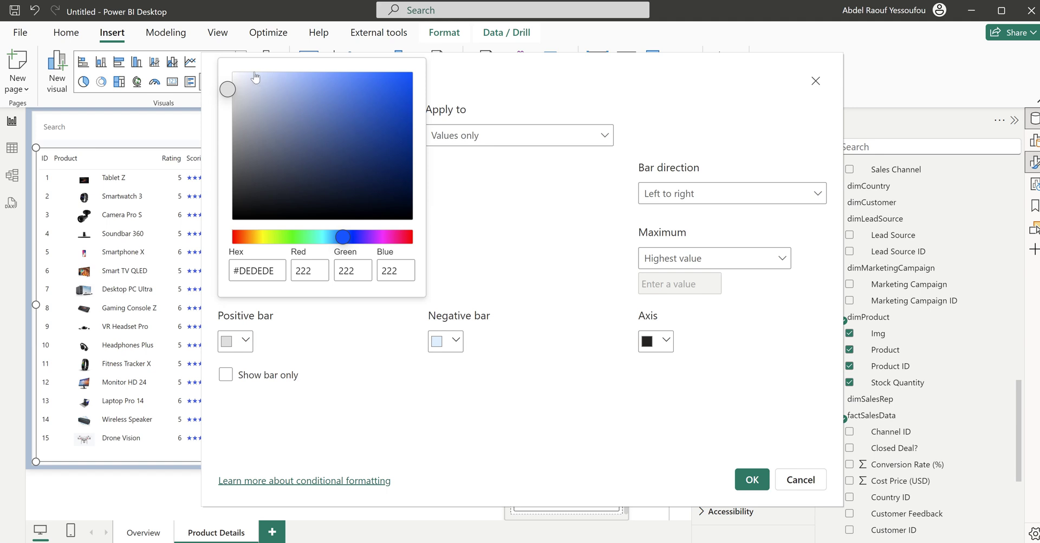
left_click_drag(293, 240, 302, 236)
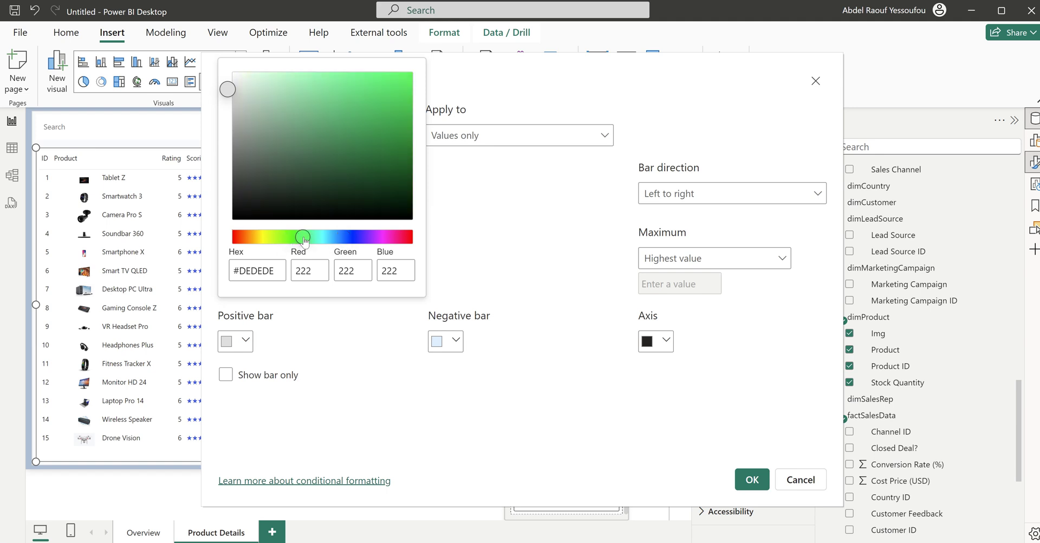
left_click(241, 73)
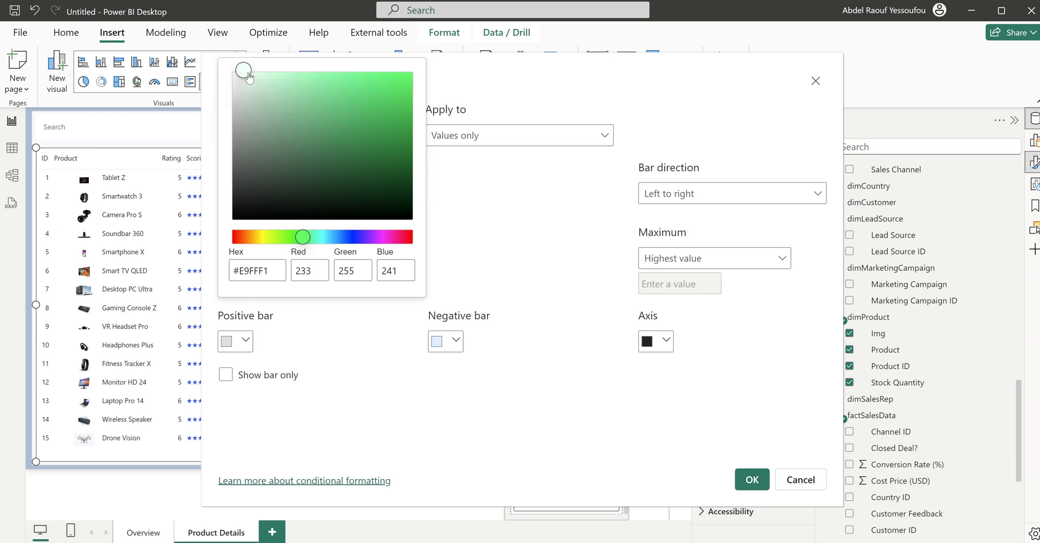
left_click(237, 72)
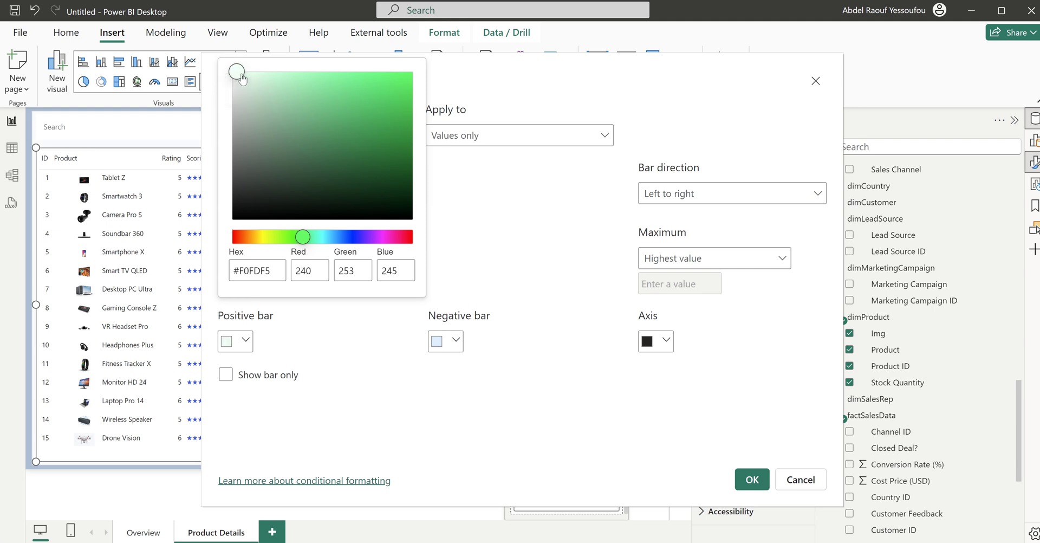
left_click(517, 251)
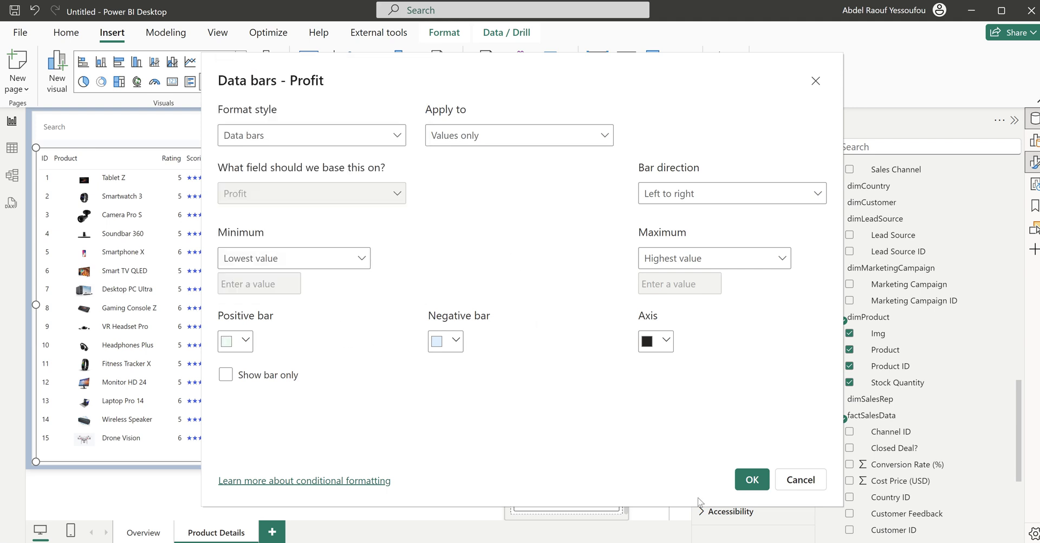
left_click(752, 480)
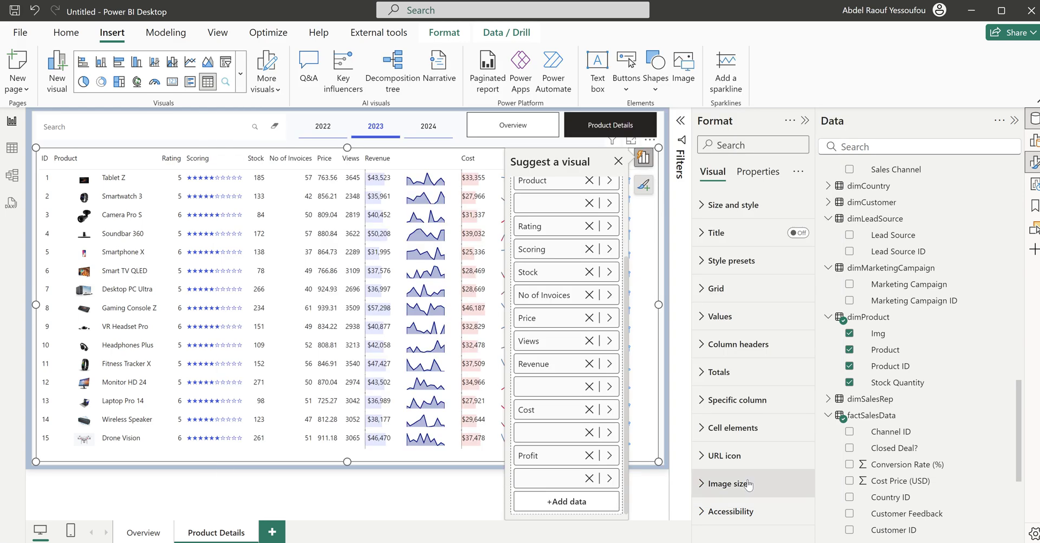
left_click(662, 266)
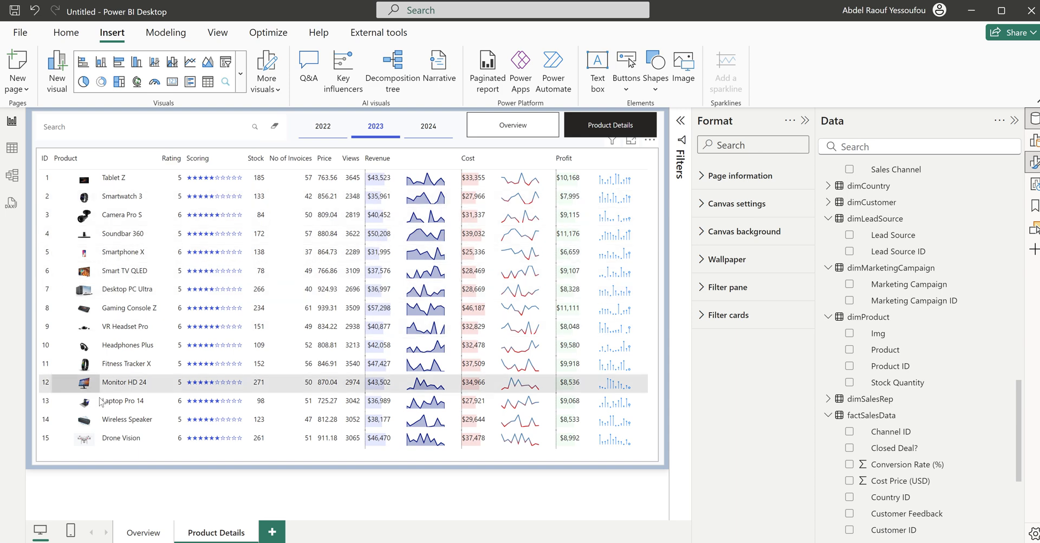
Step: Collapse the Format pane and test the page navigator by switching between the Overview and Product Details pages, ending on Overview
left_click(805, 121)
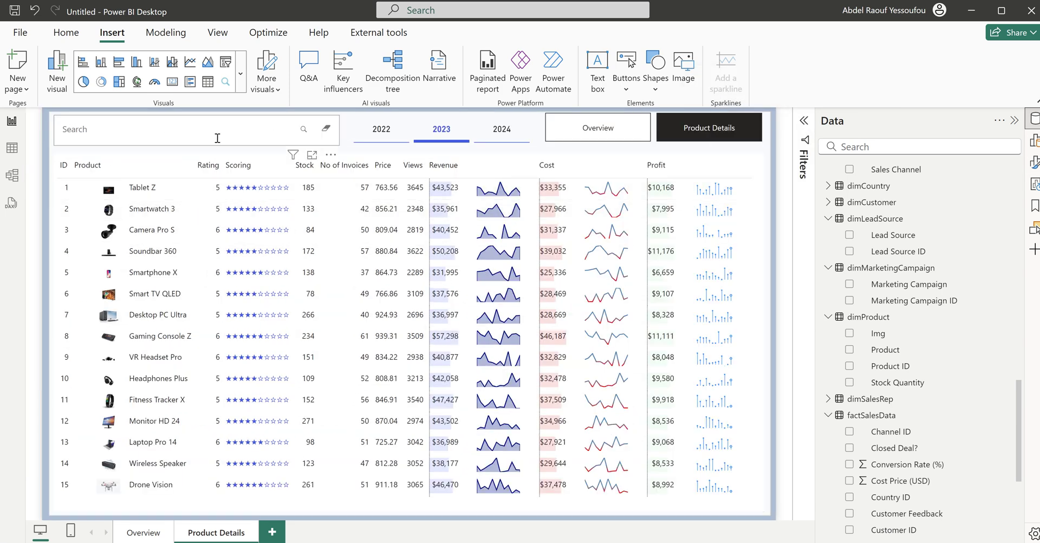
left_click(144, 533)
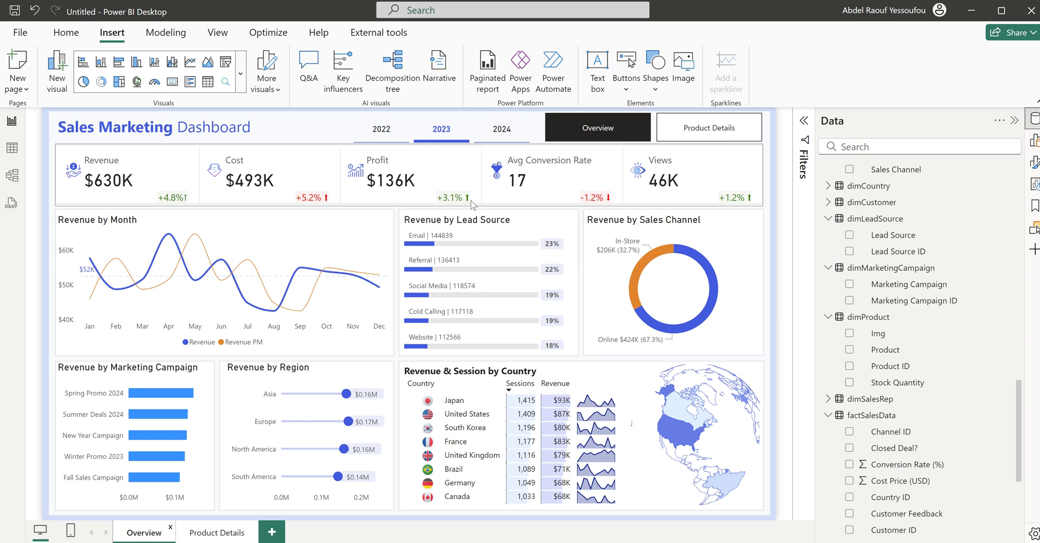
left_click(713, 133)
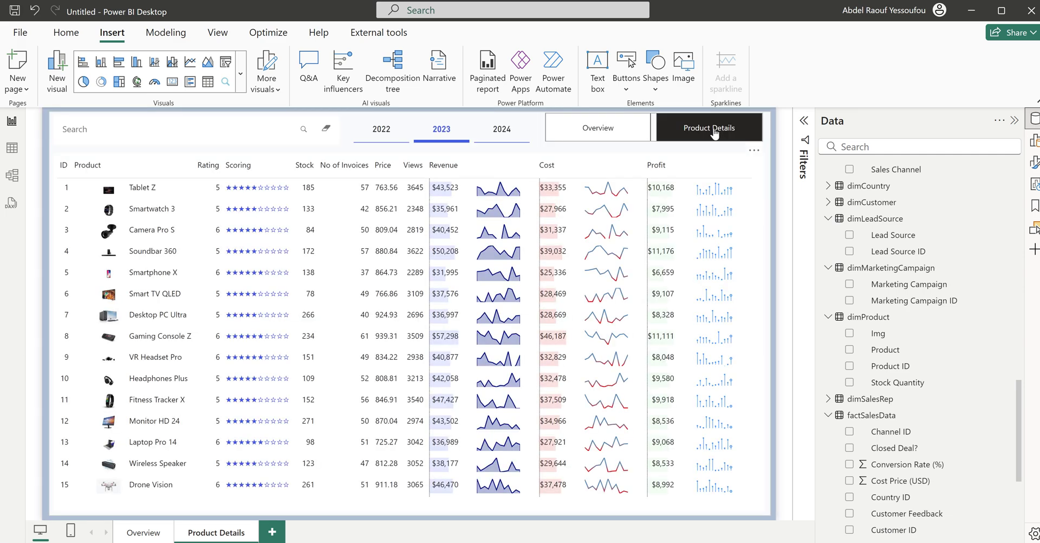
left_click(593, 133)
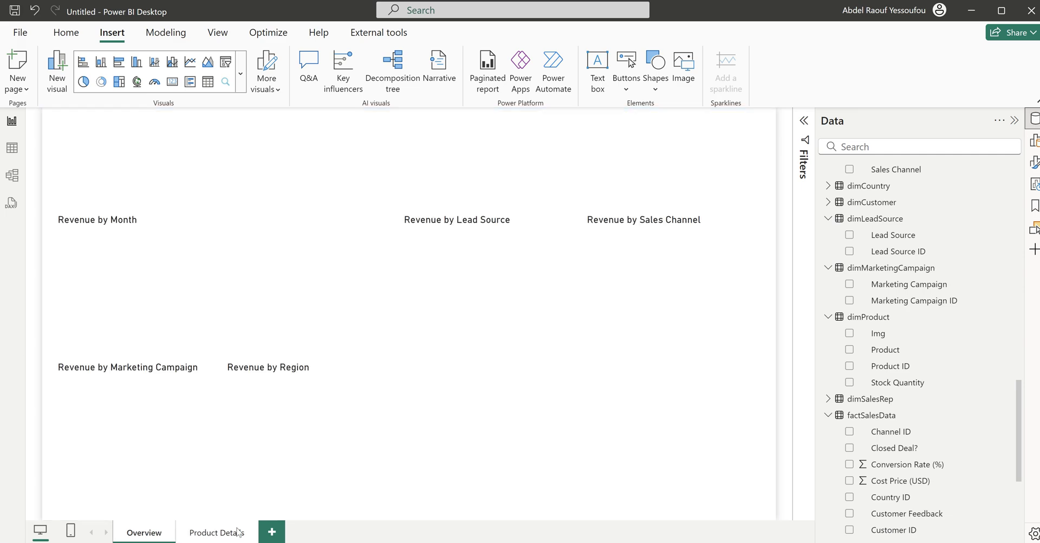
Step: Hide the Product Details page from the report's page tabs
right_click(223, 538)
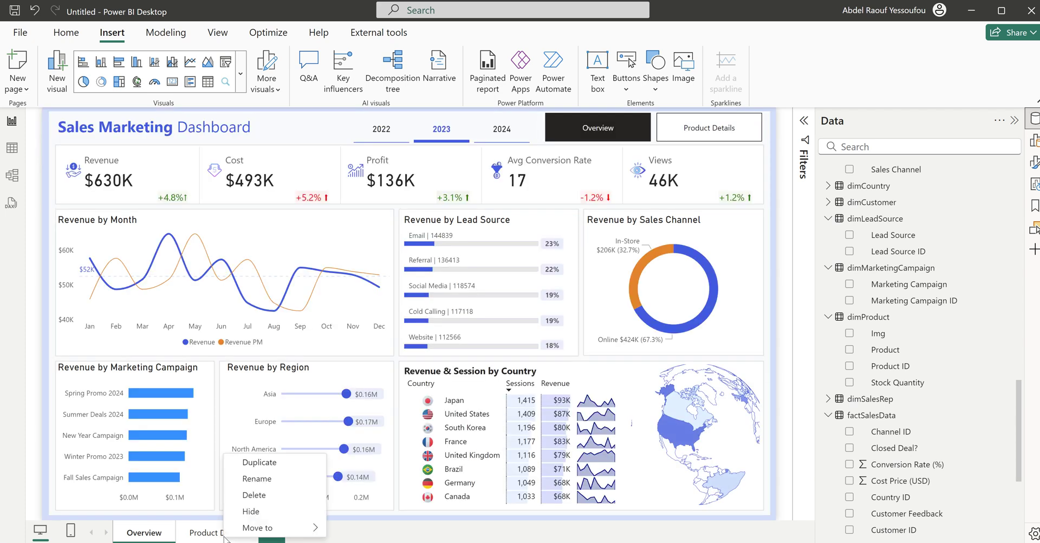
left_click(255, 511)
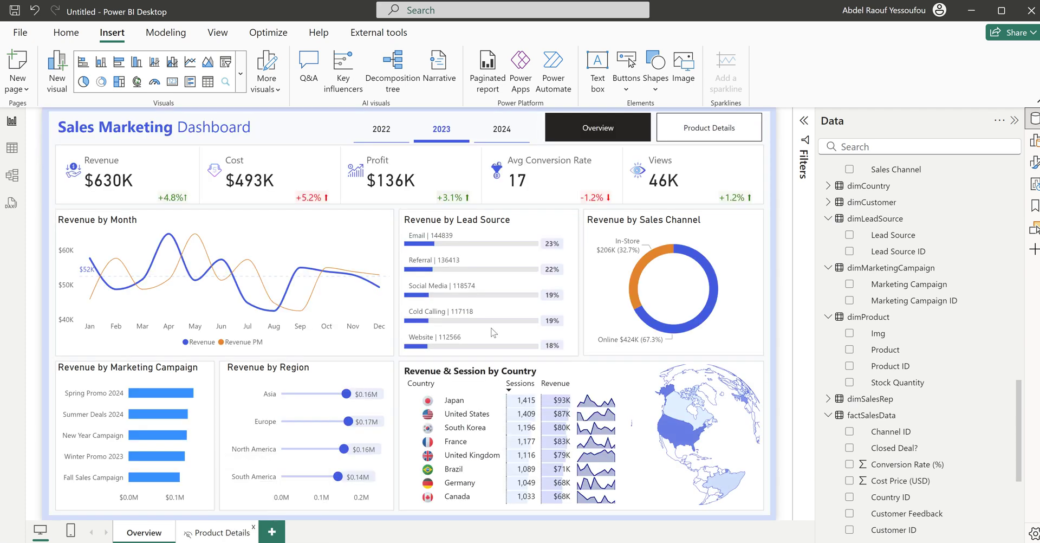